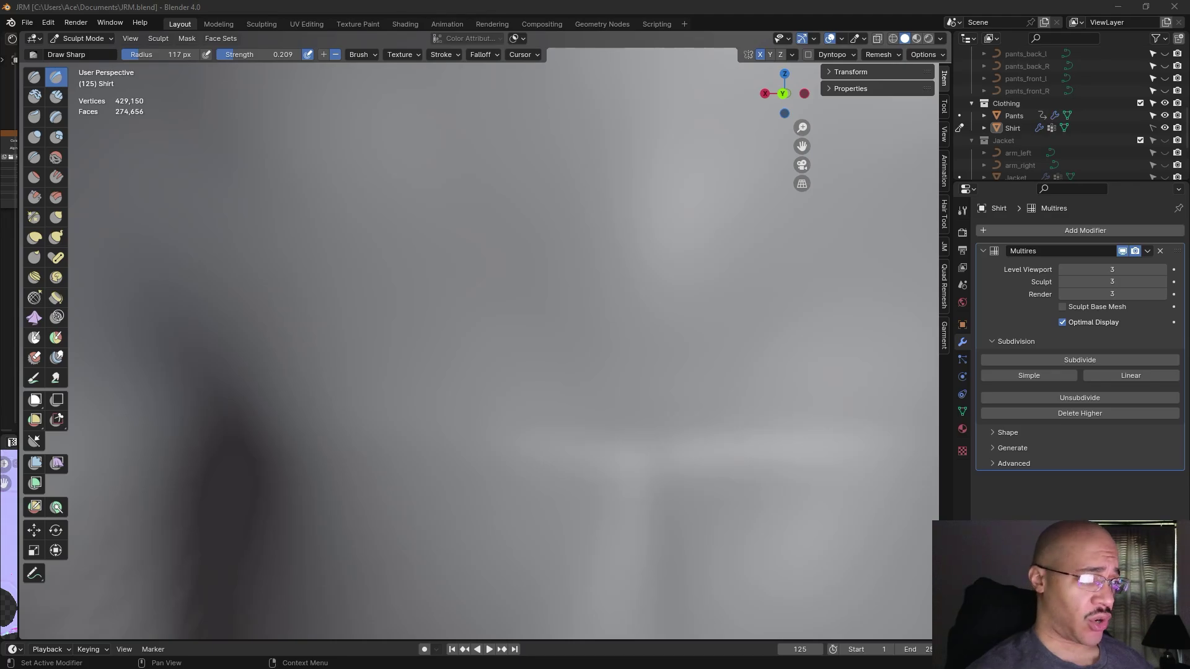
# - Examine the sculpted soldier's face, shirt, belt and pouches up close and as a whole
pyautogui.scroll(-3, 593, 287)
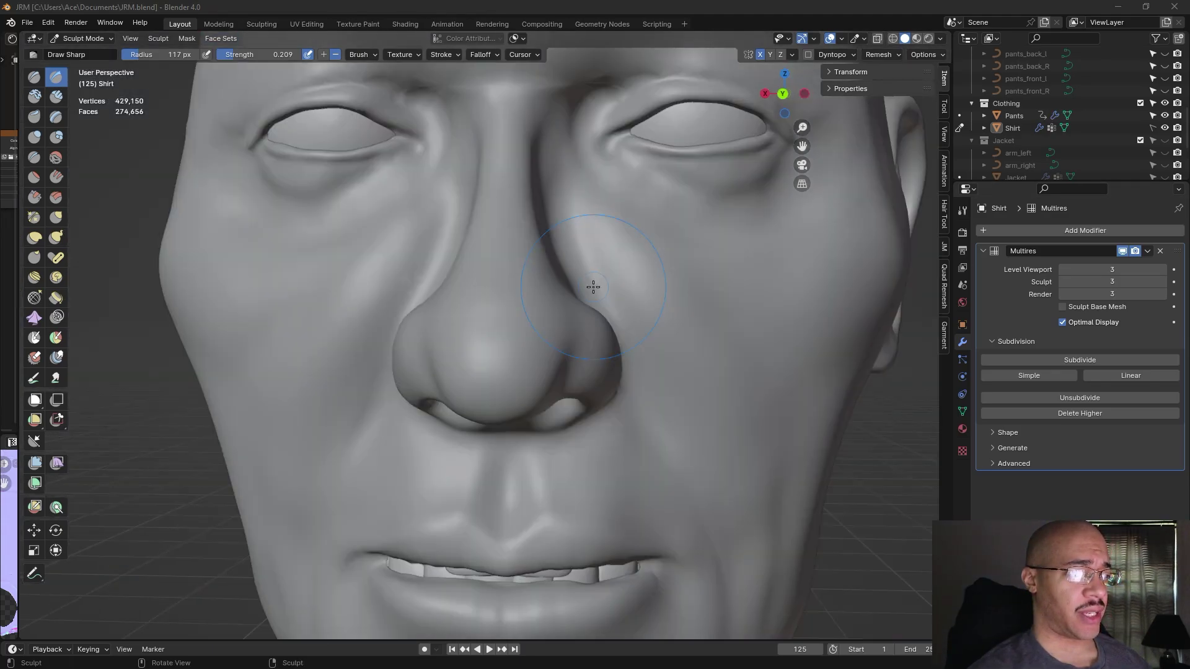
pyautogui.scroll(-5, 595, 284)
pyautogui.scroll(-3, 596, 281)
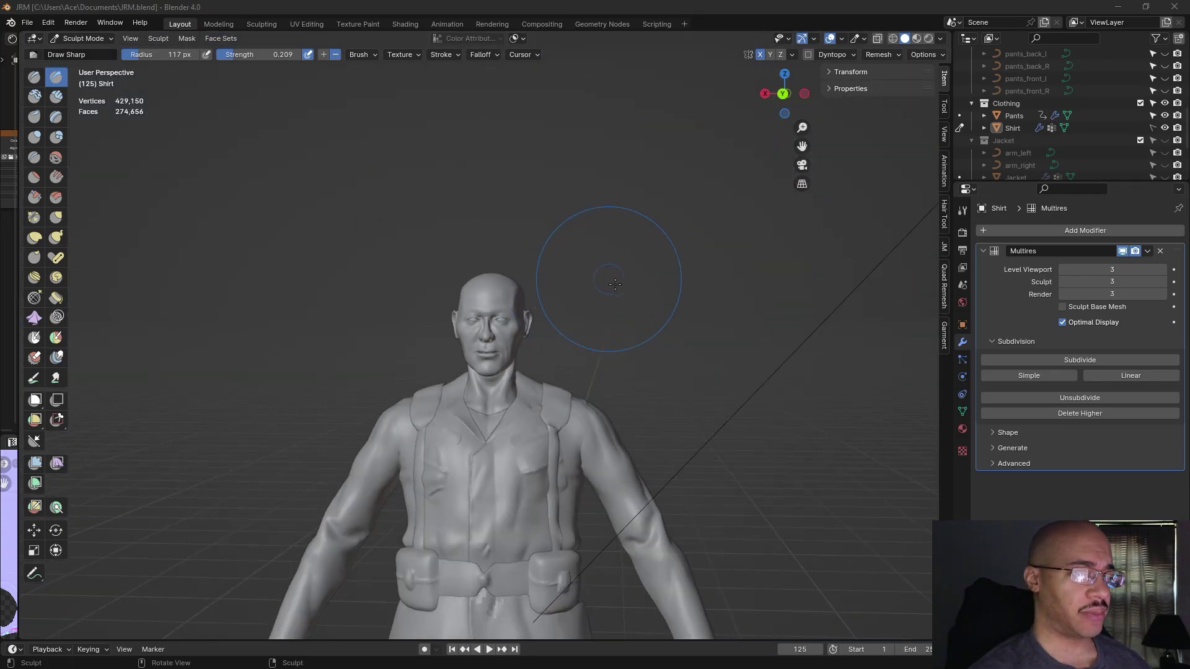
pyautogui.moveTo(651, 254); pyautogui.dragTo(718, 356, button='middle')
pyautogui.scroll(-3, 734, 348)
pyautogui.scroll(6, 483, 359)
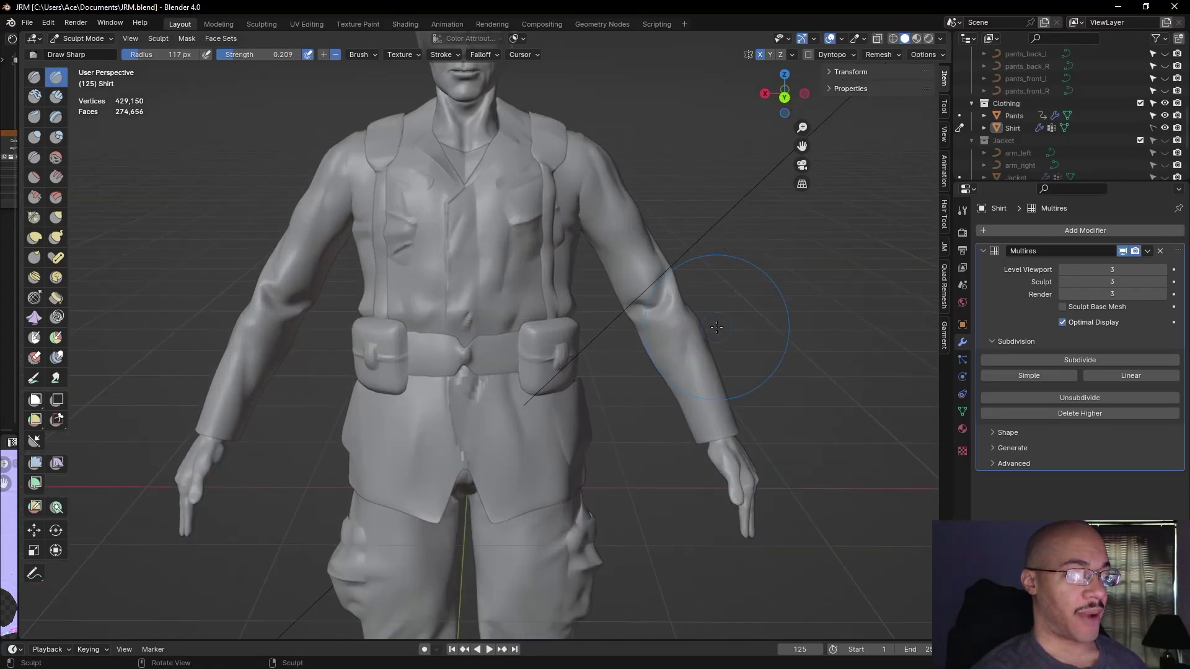
pyautogui.scroll(3, 518, 252)
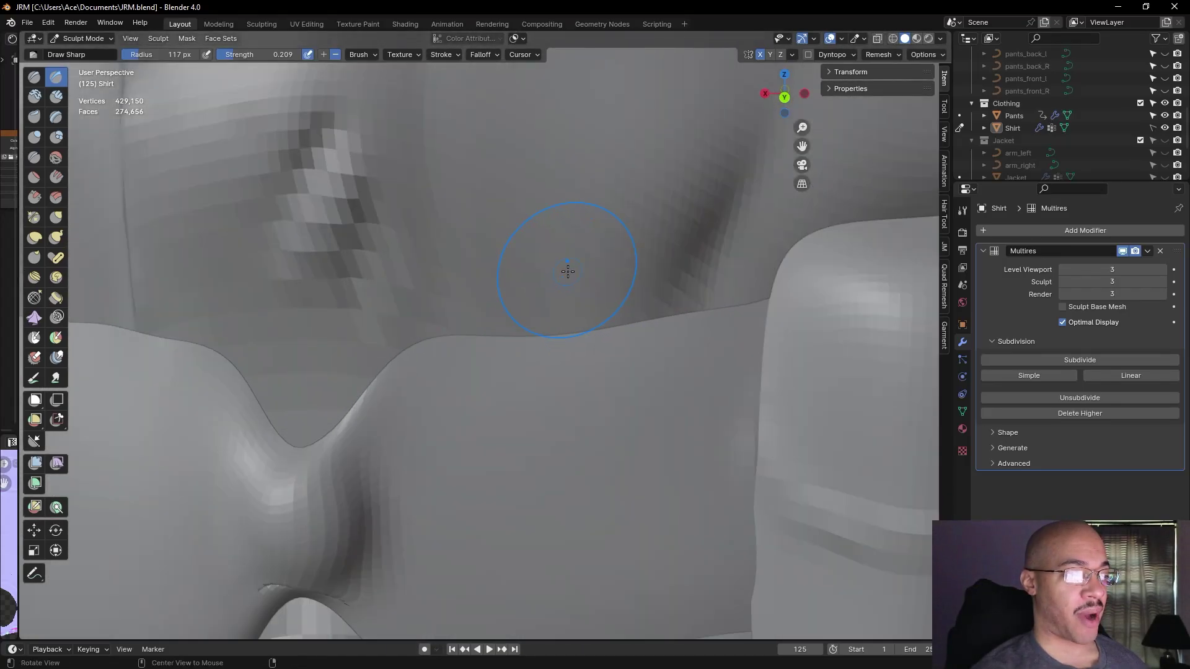
pyautogui.scroll(-8, 565, 266)
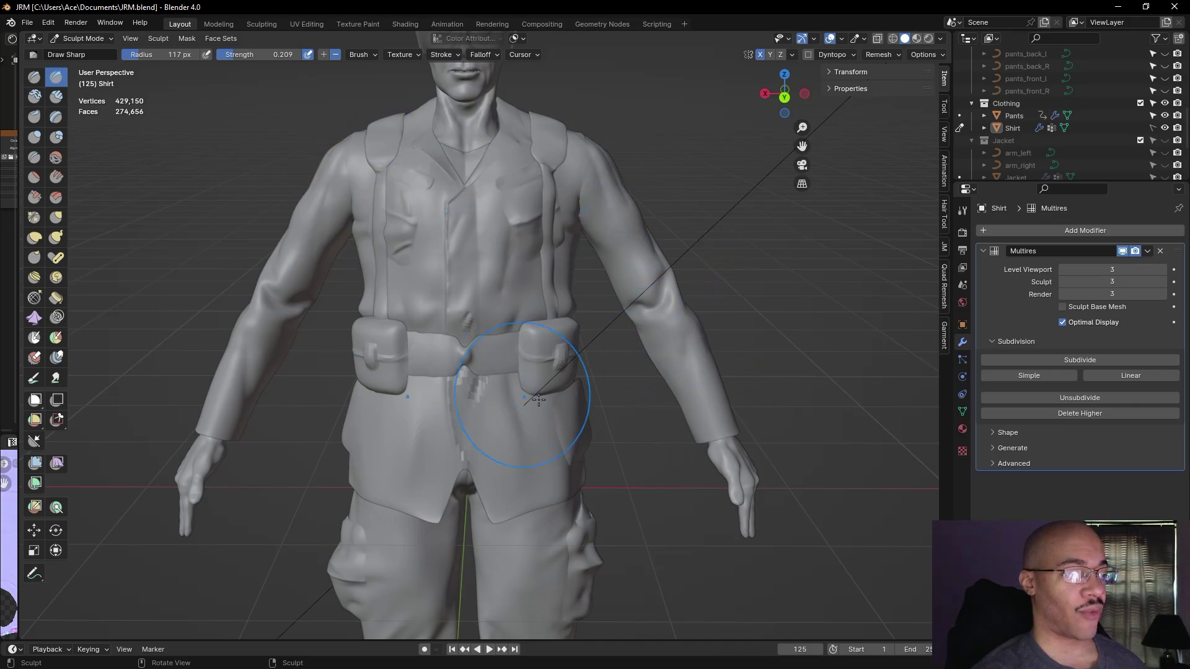
pyautogui.scroll(-4, 518, 434)
pyautogui.moveTo(518, 398); pyautogui.dragTo(565, 406, button='middle')
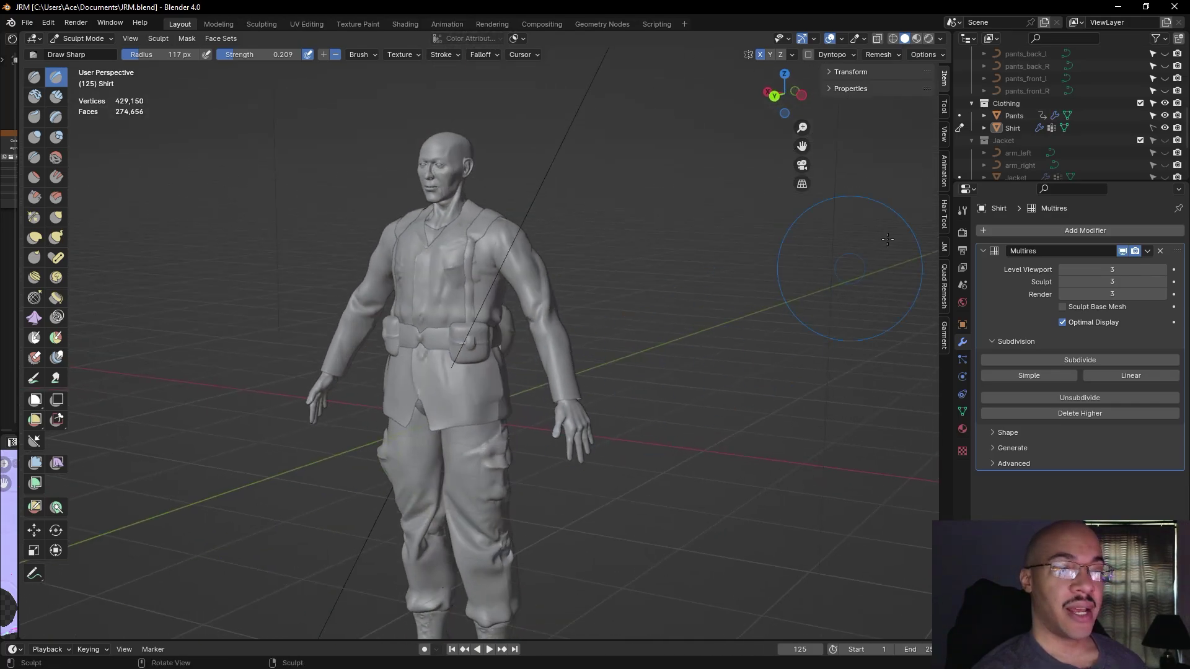
# - Show the Garment add-on's tools and check the clothed figure from the side and front
pyautogui.click(944, 335)
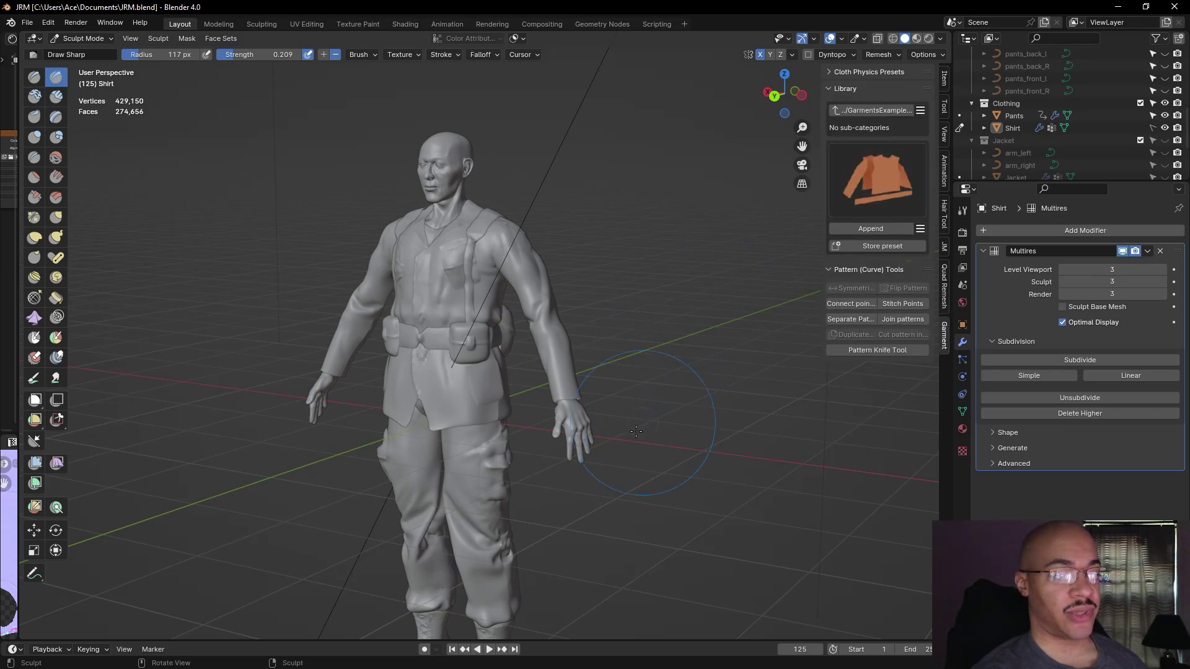
pyautogui.moveTo(558, 545)
pyautogui.mouseDown(button='middle')
pyautogui.moveTo(434, 508)
pyautogui.moveTo(496, 495)
pyautogui.moveTo(450, 469)
pyautogui.mouseUp(button='middle')
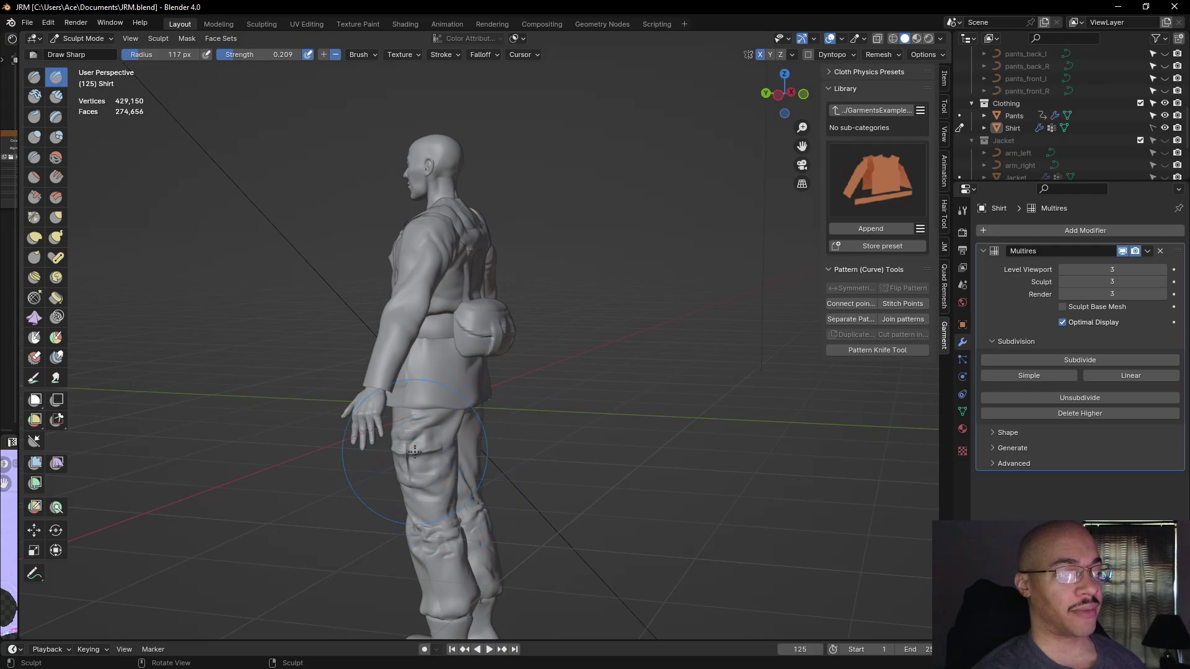
pyautogui.moveTo(440, 419)
pyautogui.mouseDown(button='middle')
pyautogui.moveTo(638, 450)
pyautogui.moveTo(697, 444)
pyautogui.moveTo(669, 428)
pyautogui.moveTo(647, 385)
pyautogui.moveTo(442, 361)
pyautogui.mouseUp(button='middle')
pyautogui.moveTo(584, 303); pyautogui.dragTo(730, 284, button='middle')
pyautogui.keyDown('ctrl'); pyautogui.keyDown('alt'); pyautogui.moveTo(730, 283); pyautogui.dragTo(671, 456); pyautogui.keyUp('alt'); pyautogui.keyUp('ctrl')
pyautogui.moveTo(704, 314)
pyautogui.keyDown('alt'); pyautogui.mouseDown()
pyautogui.moveTo(738, 270)
pyautogui.moveTo(709, 313)
pyautogui.mouseUp(); pyautogui.keyUp('alt')
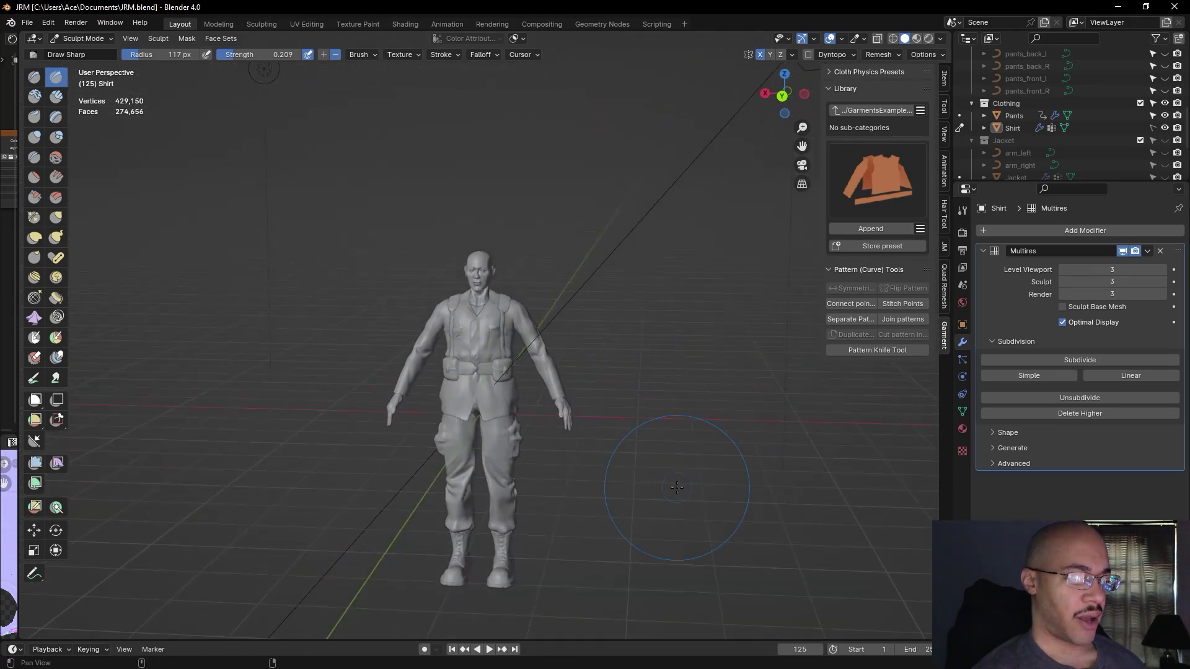
# - Examine the sculpted boots, including their laces, heels and the soles from below
pyautogui.scroll(3, 676, 487)
pyautogui.moveTo(677, 487); pyautogui.dragTo(706, 450, button='middle')
pyautogui.moveTo(648, 492)
pyautogui.keyDown('shift'); pyautogui.mouseDown(button='middle')
pyautogui.moveTo(640, 265)
pyautogui.moveTo(657, 322)
pyautogui.moveTo(688, 279)
pyautogui.mouseUp(button='middle'); pyautogui.keyUp('shift')
pyautogui.scroll(2, 640, 265)
pyautogui.scroll(2, 699, 309)
pyautogui.scroll(2, 699, 310)
pyautogui.scroll(-4, 663, 384)
pyautogui.moveTo(663, 385)
pyautogui.mouseDown(button='middle')
pyautogui.moveTo(769, 380)
pyautogui.moveTo(610, 366)
pyautogui.mouseUp(button='middle')
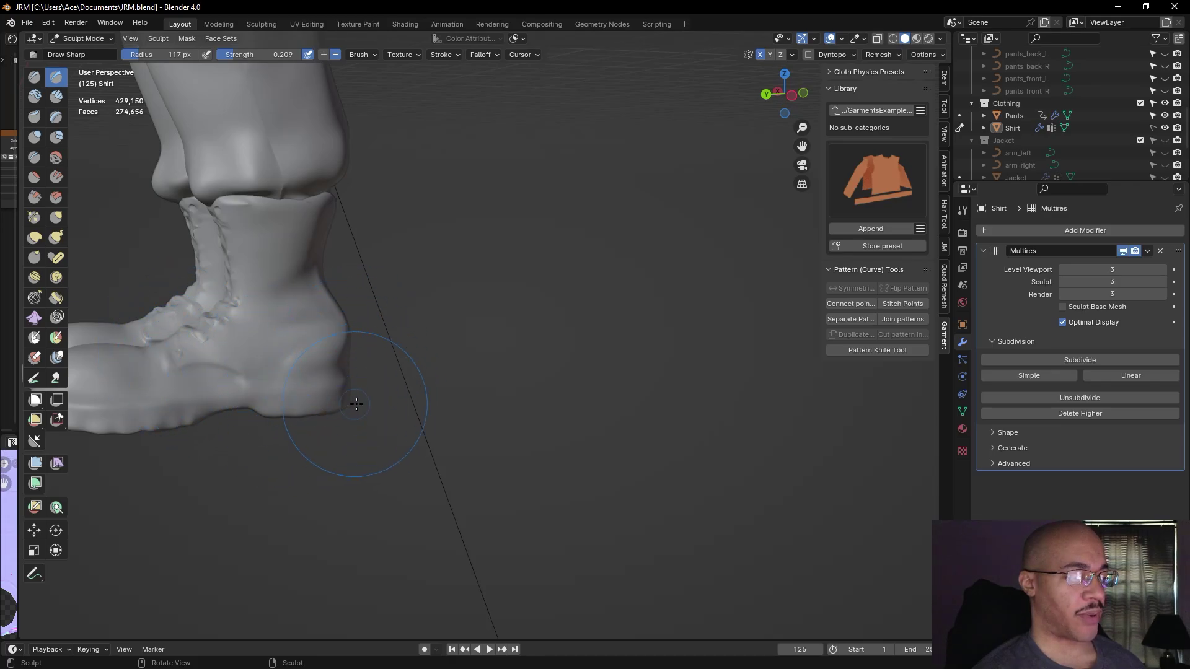
pyautogui.moveTo(292, 483); pyautogui.dragTo(399, 491, button='middle')
pyautogui.moveTo(637, 372)
pyautogui.mouseDown(button='middle')
pyautogui.moveTo(665, 354)
pyautogui.moveTo(650, 359)
pyautogui.moveTo(606, 202)
pyautogui.moveTo(663, 424)
pyautogui.moveTo(696, 404)
pyautogui.mouseUp(button='middle')
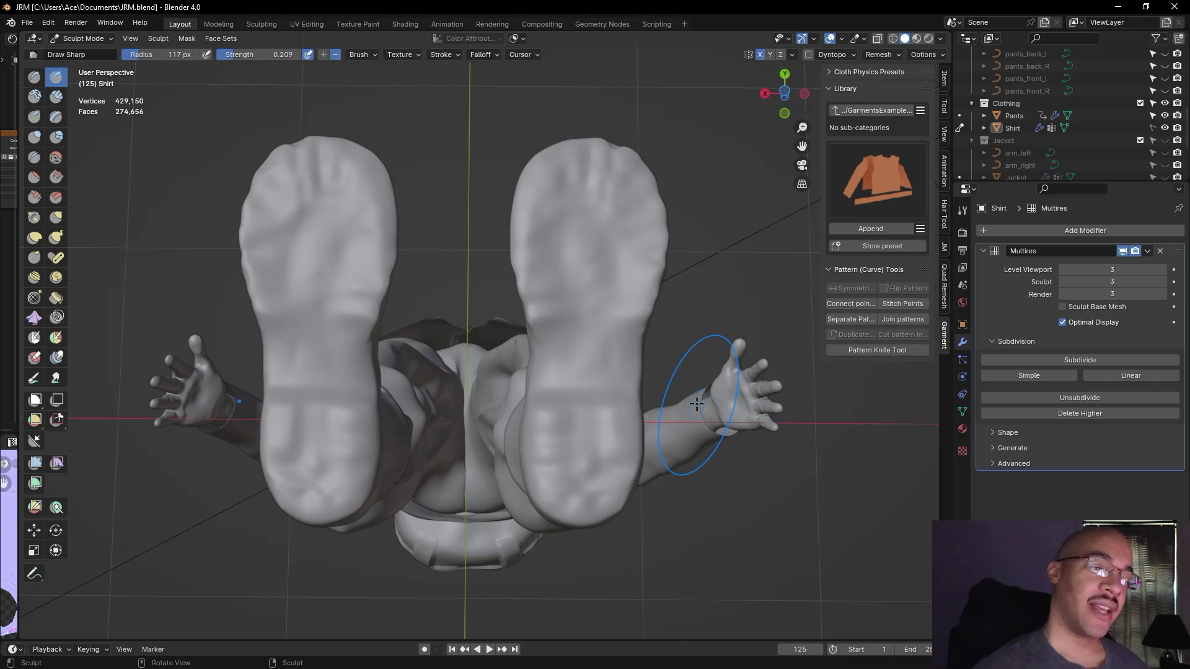
# - Examine the folds and cargo pockets of the trousers from behind and from the side
pyautogui.keyDown('alt'); pyautogui.moveTo(740, 307); pyautogui.dragTo(601, 378); pyautogui.keyUp('alt')
pyautogui.keyDown('alt'); pyautogui.moveTo(678, 411); pyautogui.dragTo(461, 303); pyautogui.keyUp('alt')
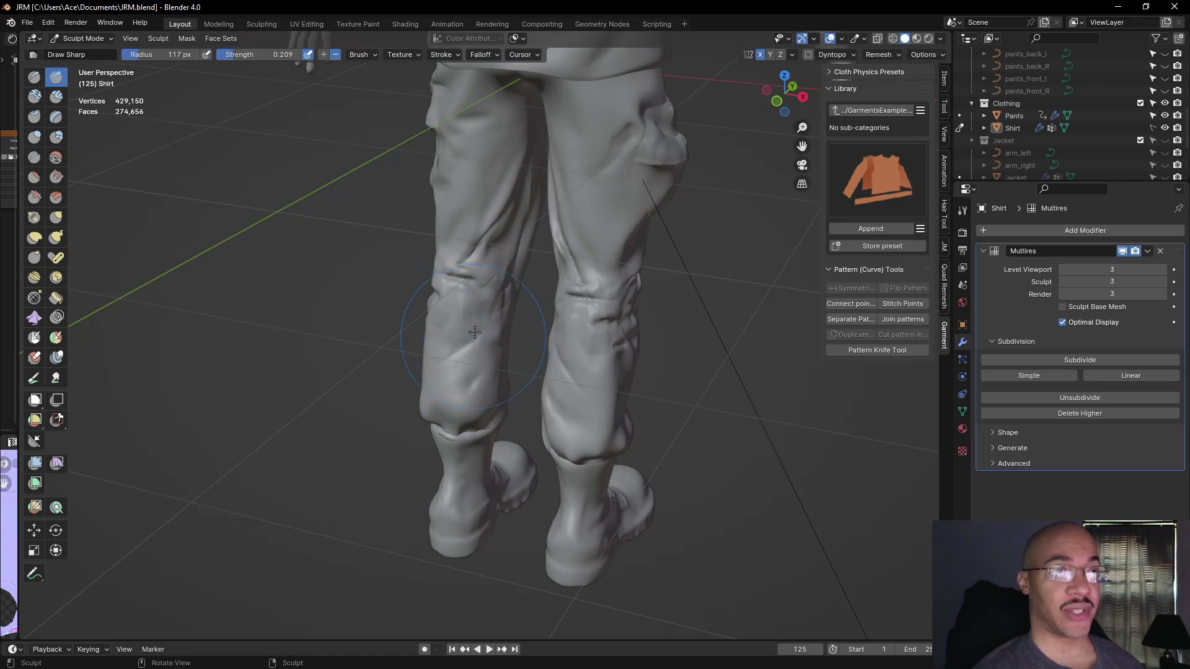
pyautogui.moveTo(324, 385); pyautogui.dragTo(400, 338, button='middle')
pyautogui.scroll(4, 489, 328)
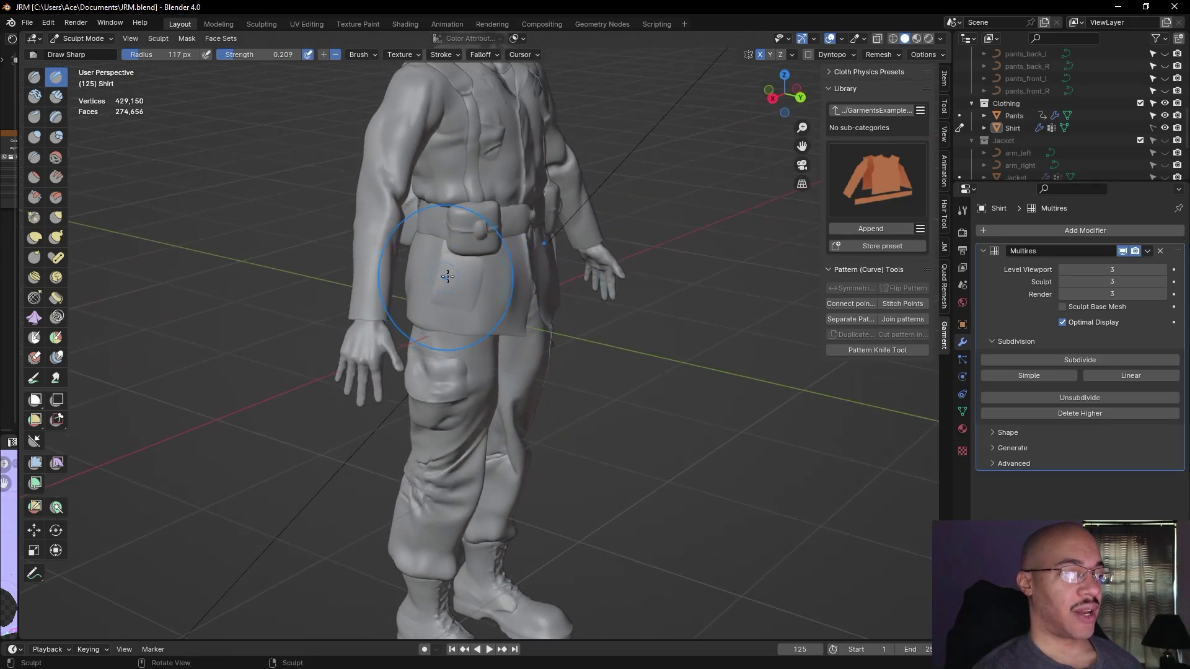
pyautogui.moveTo(441, 277); pyautogui.dragTo(466, 292, button='middle')
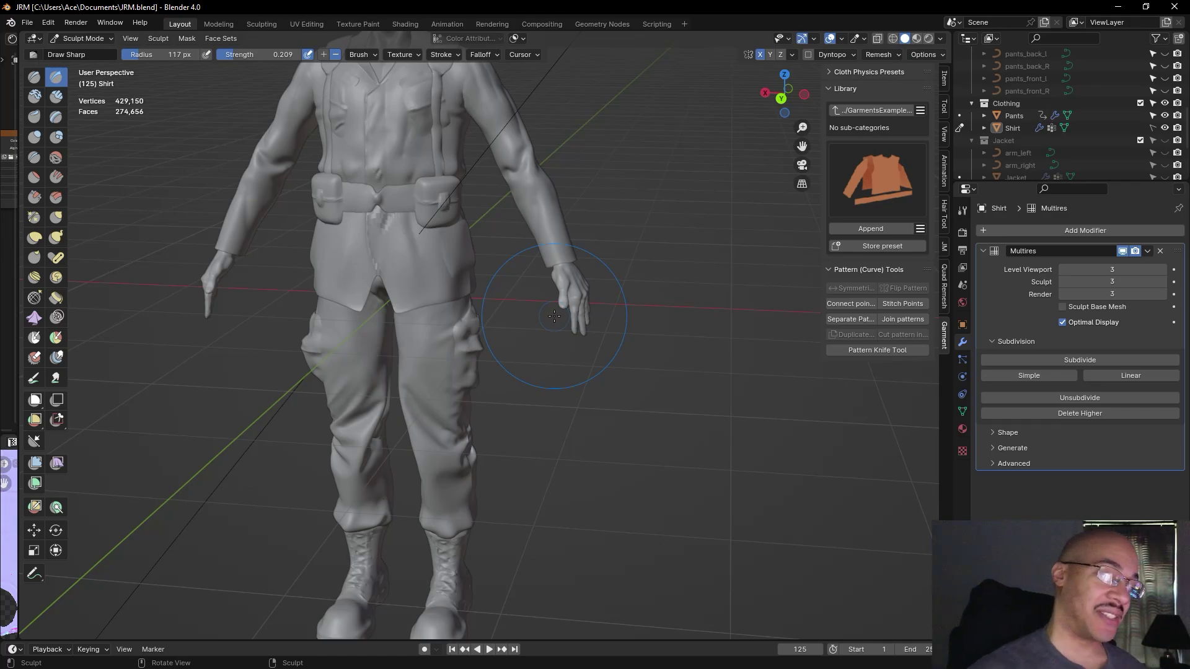
# - Examine the shirt's chest pockets, the harness straps, the belt pouches and the pack on the figure's back
pyautogui.scroll(-2, 574, 415)
pyautogui.moveTo(582, 414)
pyautogui.mouseDown(button='middle')
pyautogui.moveTo(618, 410)
pyautogui.moveTo(622, 396)
pyautogui.moveTo(844, 410)
pyautogui.moveTo(430, 421)
pyautogui.moveTo(446, 323)
pyautogui.mouseUp(button='middle')
pyautogui.keyDown('shift'); pyautogui.moveTo(606, 423); pyautogui.dragTo(697, 404, button='middle'); pyautogui.keyUp('shift')
pyautogui.scroll(6, 707, 391)
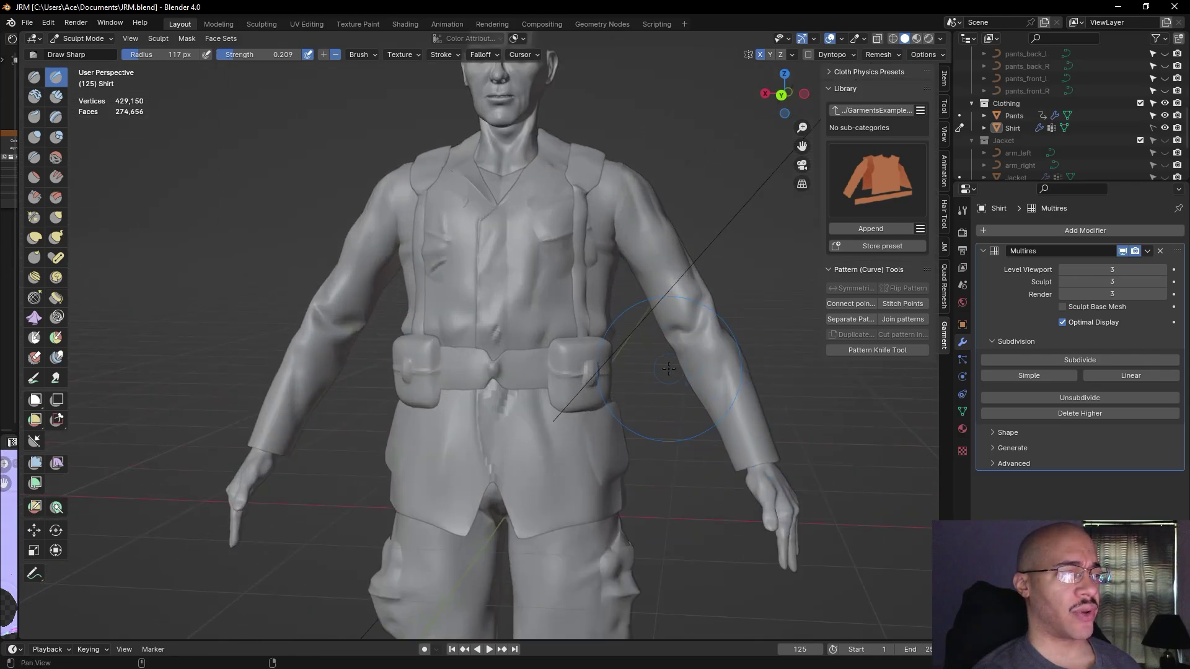
pyautogui.moveTo(681, 434); pyautogui.dragTo(580, 405, button='middle')
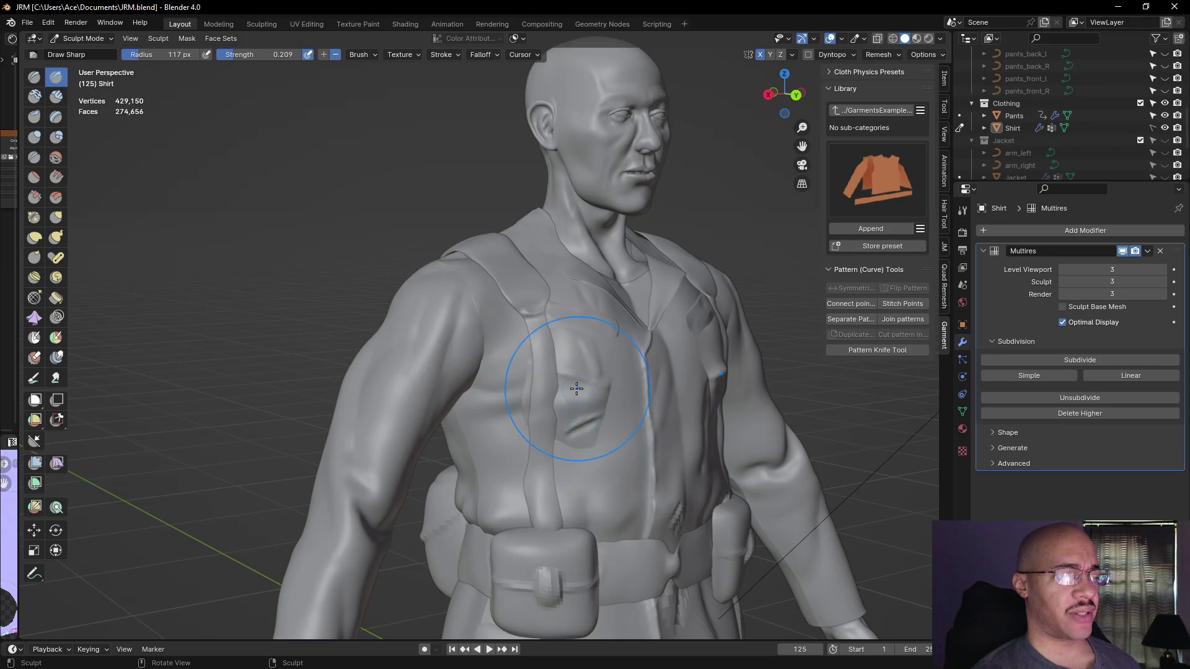
pyautogui.moveTo(672, 396); pyautogui.dragTo(472, 467, button='middle')
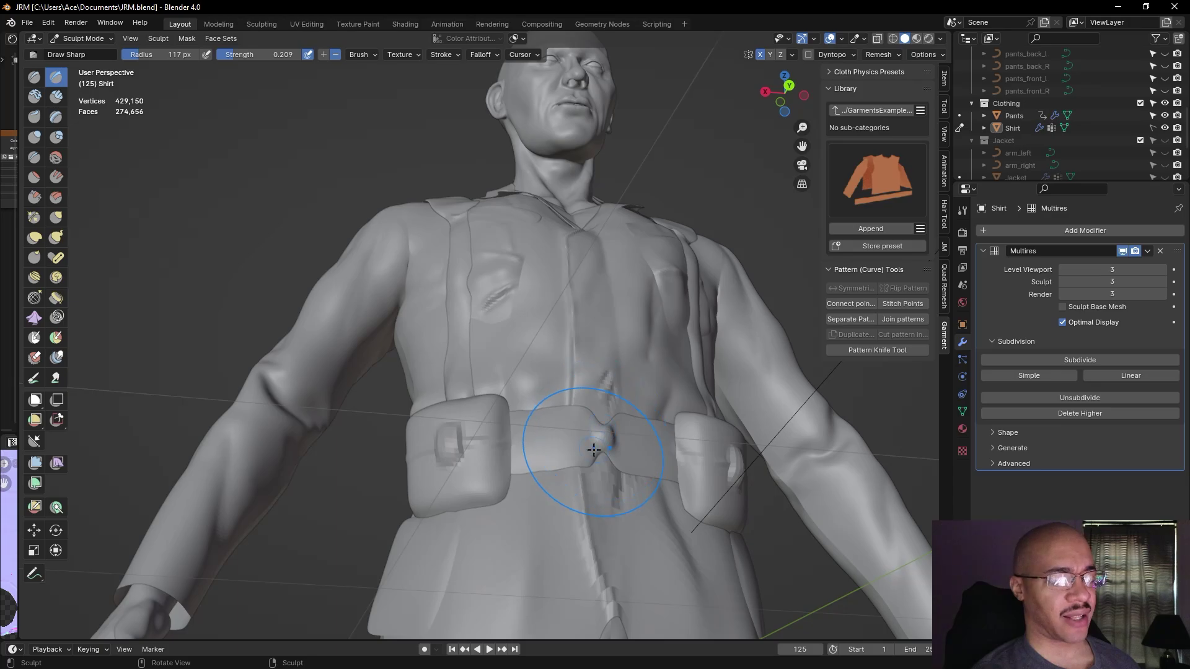
pyautogui.moveTo(613, 446)
pyautogui.mouseDown(button='middle')
pyautogui.moveTo(596, 429)
pyautogui.moveTo(549, 473)
pyautogui.moveTo(527, 466)
pyautogui.mouseUp(button='middle')
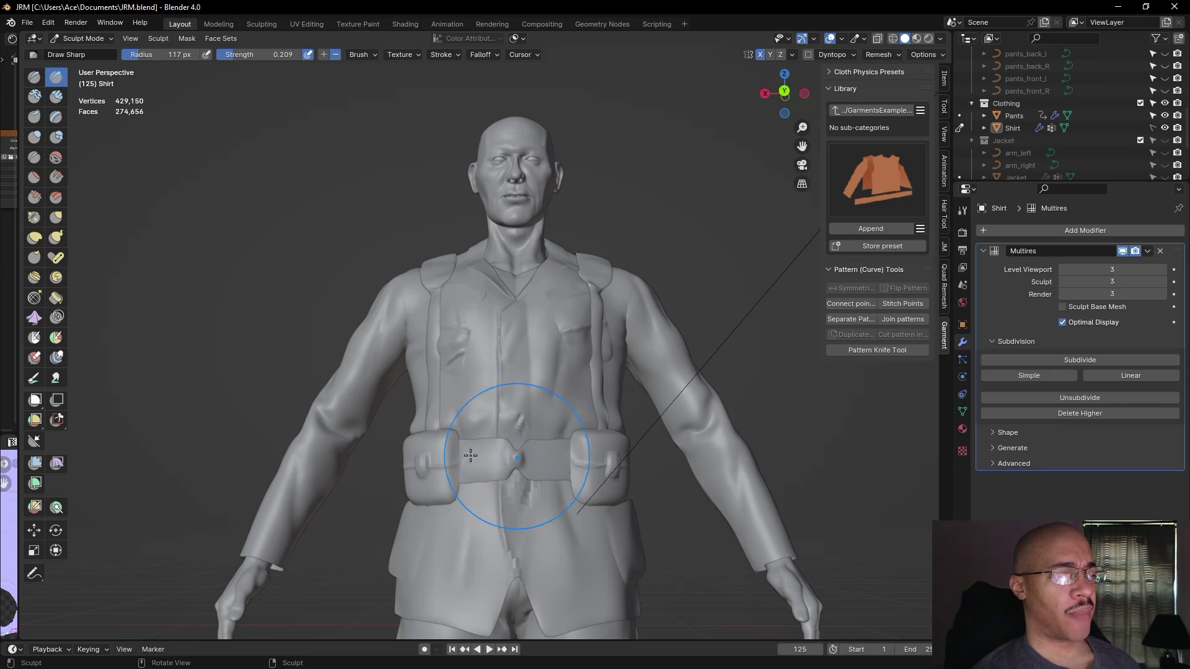
pyautogui.moveTo(605, 462); pyautogui.dragTo(372, 469, button='middle')
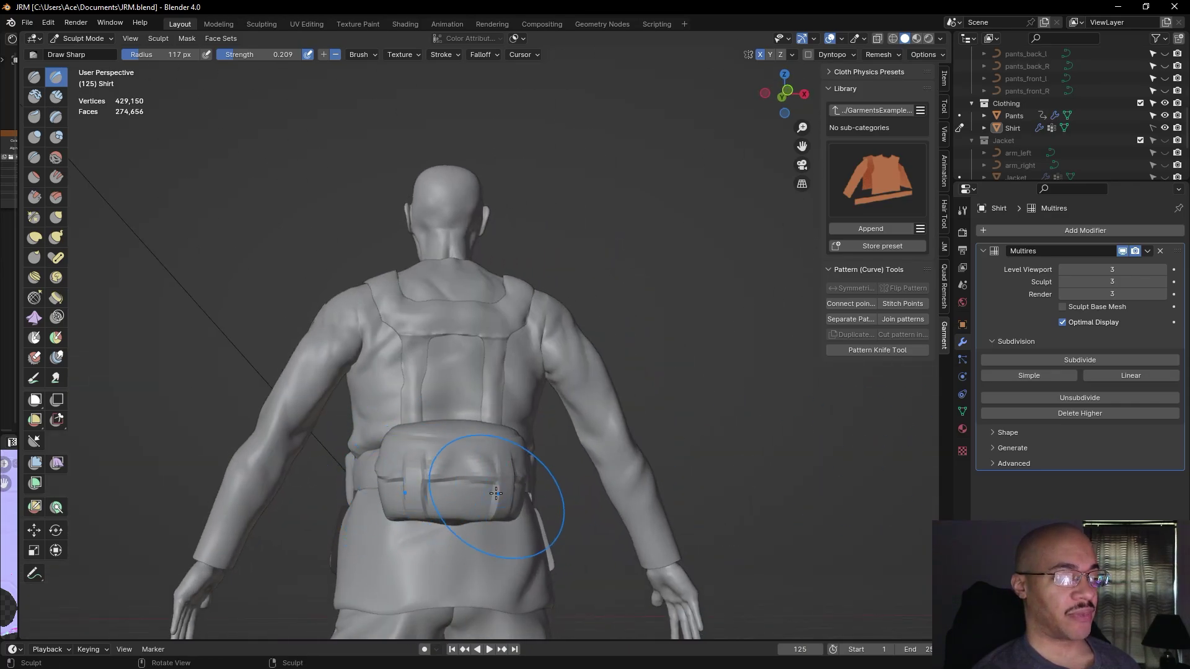
pyautogui.moveTo(498, 495); pyautogui.dragTo(597, 438, button='middle')
pyautogui.scroll(-5, 353, 391)
pyautogui.scroll(6, 619, 428)
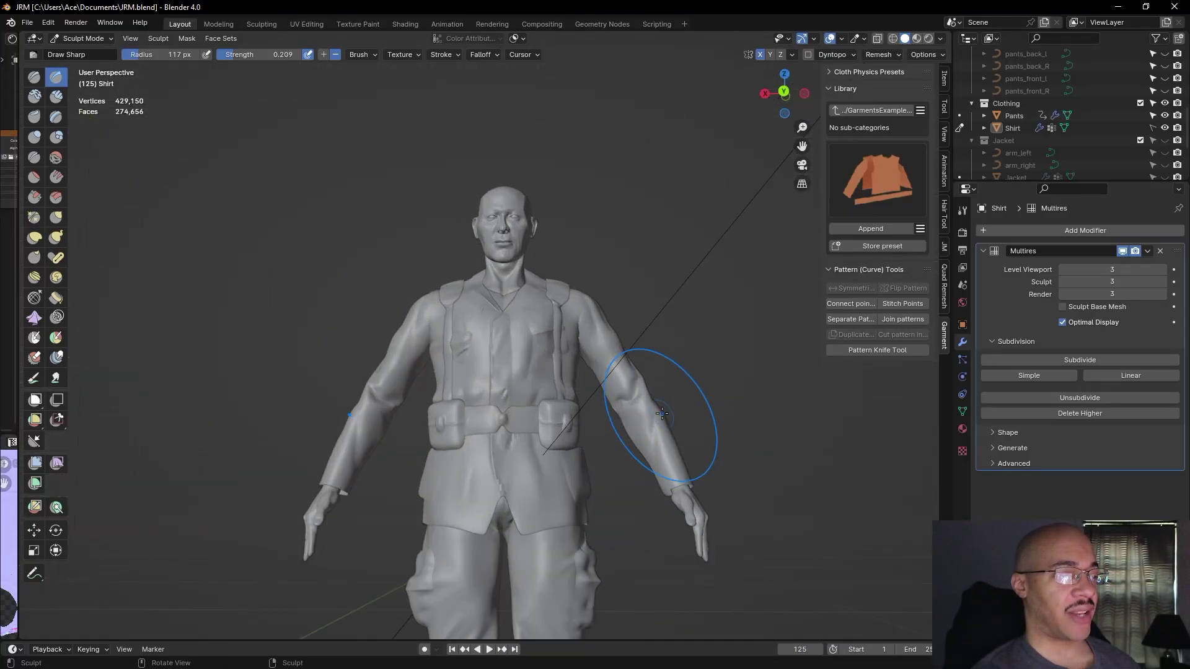
pyautogui.scroll(-4, 616, 351)
pyautogui.moveTo(582, 464)
pyautogui.mouseDown(button='middle')
pyautogui.moveTo(713, 515)
pyautogui.moveTo(598, 477)
pyautogui.moveTo(775, 459)
pyautogui.moveTo(613, 483)
pyautogui.moveTo(697, 499)
pyautogui.moveTo(595, 486)
pyautogui.moveTo(676, 469)
pyautogui.mouseUp(button='middle')
pyautogui.scroll(2, 603, 483)
pyautogui.scroll(-2, 775, 458)
pyautogui.scroll(3, 676, 469)
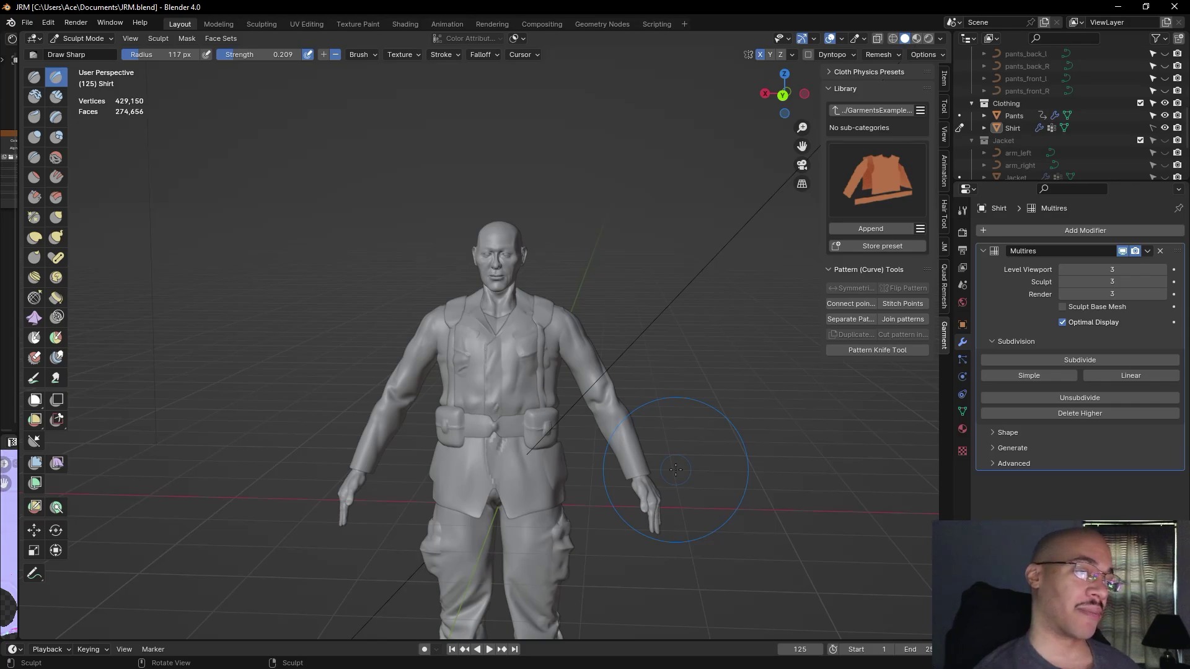
pyautogui.scroll(-1, 730, 444)
pyautogui.scroll(2, 737, 446)
pyautogui.moveTo(754, 444); pyautogui.dragTo(686, 491, button='middle')
pyautogui.scroll(-3, 686, 496)
pyautogui.scroll(5, 723, 458)
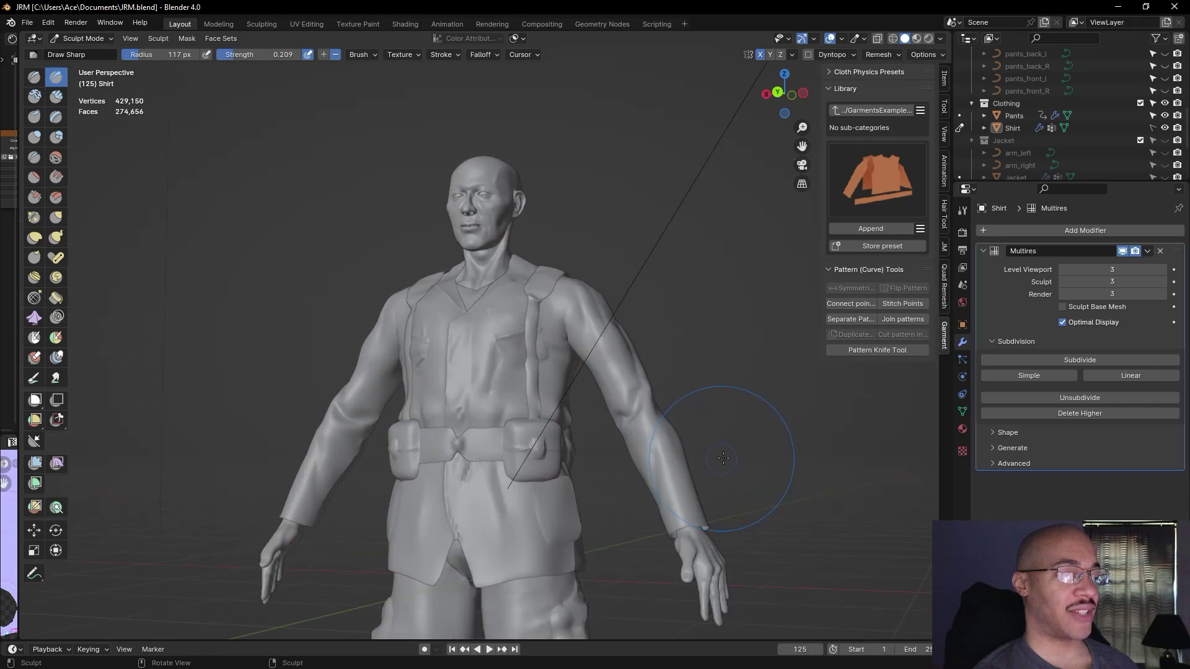
pyautogui.scroll(2, 725, 456)
pyautogui.scroll(-4, 730, 451)
pyautogui.moveTo(730, 451); pyautogui.dragTo(733, 476, button='middle')
pyautogui.scroll(-6, 704, 460)
pyautogui.scroll(3, 732, 474)
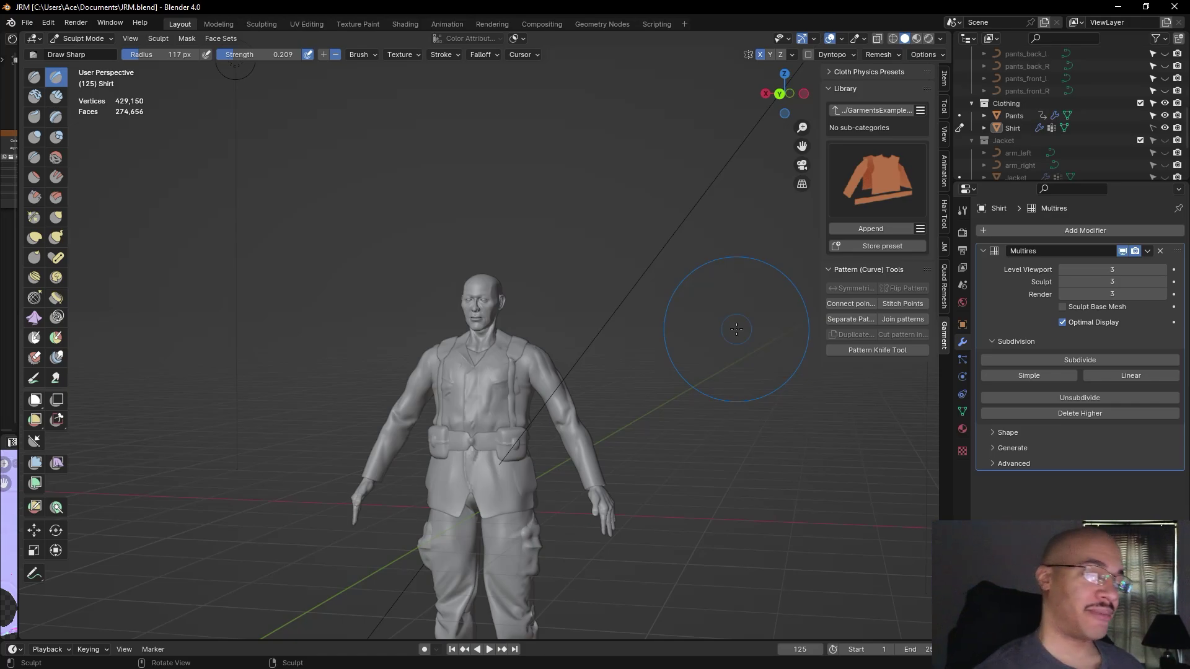
pyautogui.scroll(5, 737, 331)
pyautogui.moveTo(664, 279); pyautogui.dragTo(734, 332, button='middle')
pyautogui.scroll(2, 715, 294)
pyautogui.scroll(-5, 734, 332)
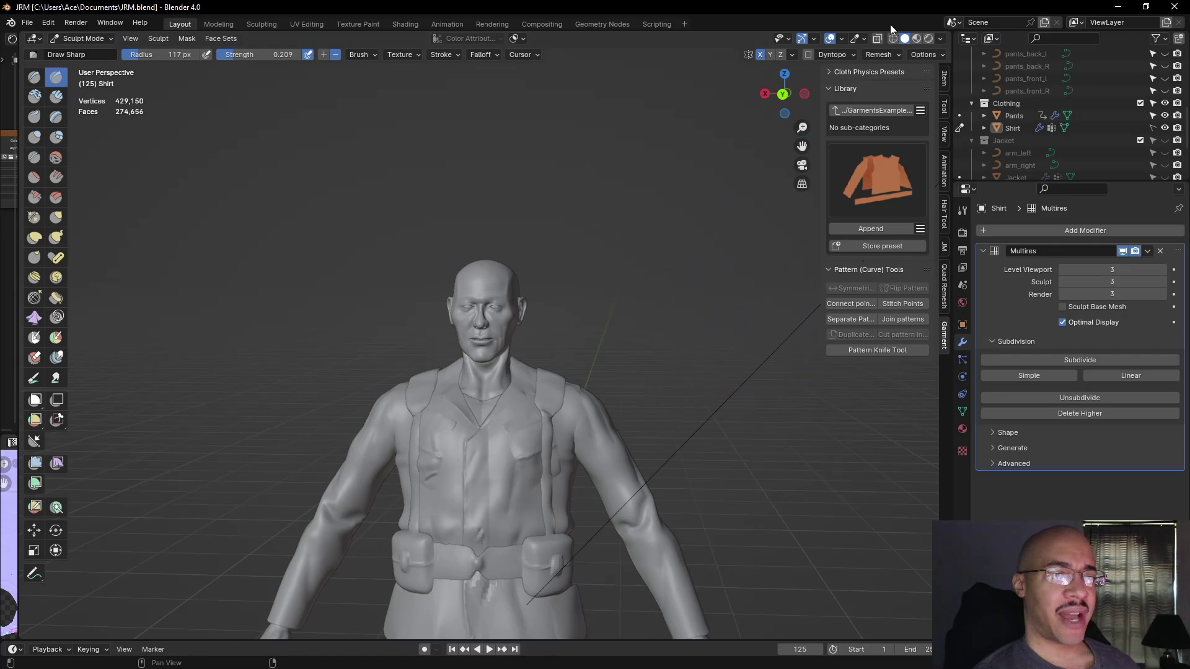
pyautogui.scroll(1, 678, 213)
pyautogui.moveTo(678, 213); pyautogui.dragTo(784, 133, button='middle')
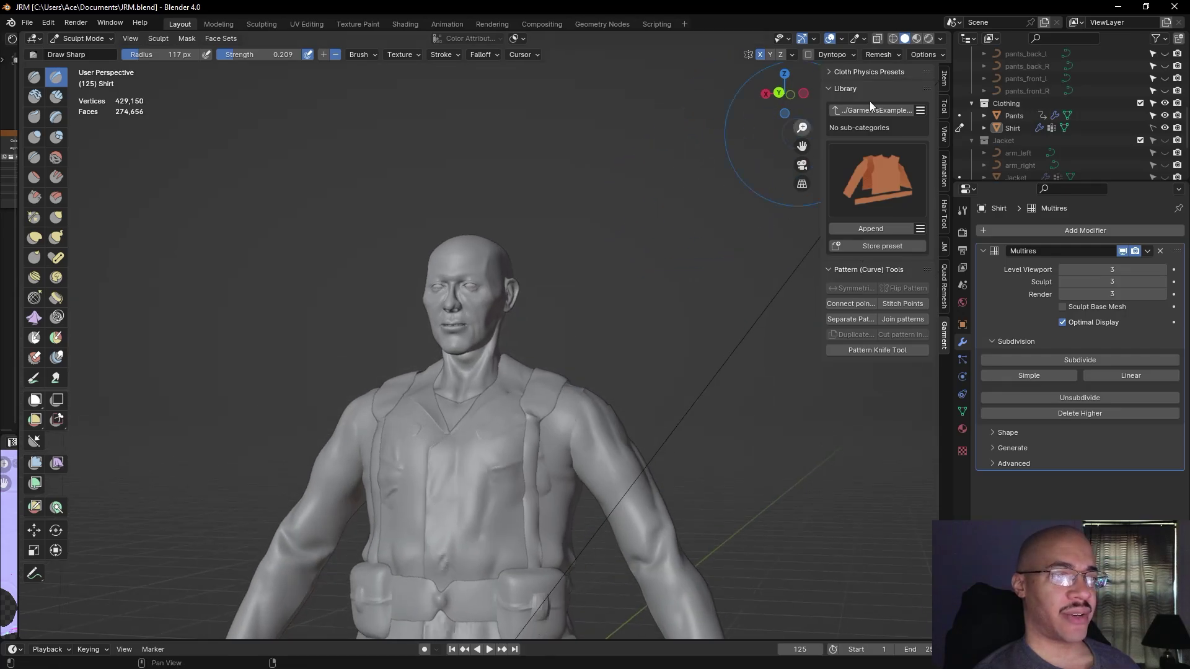
# - Display the model in Material Preview shading and check the materials on the clothing, boots and face
pyautogui.click(915, 41)
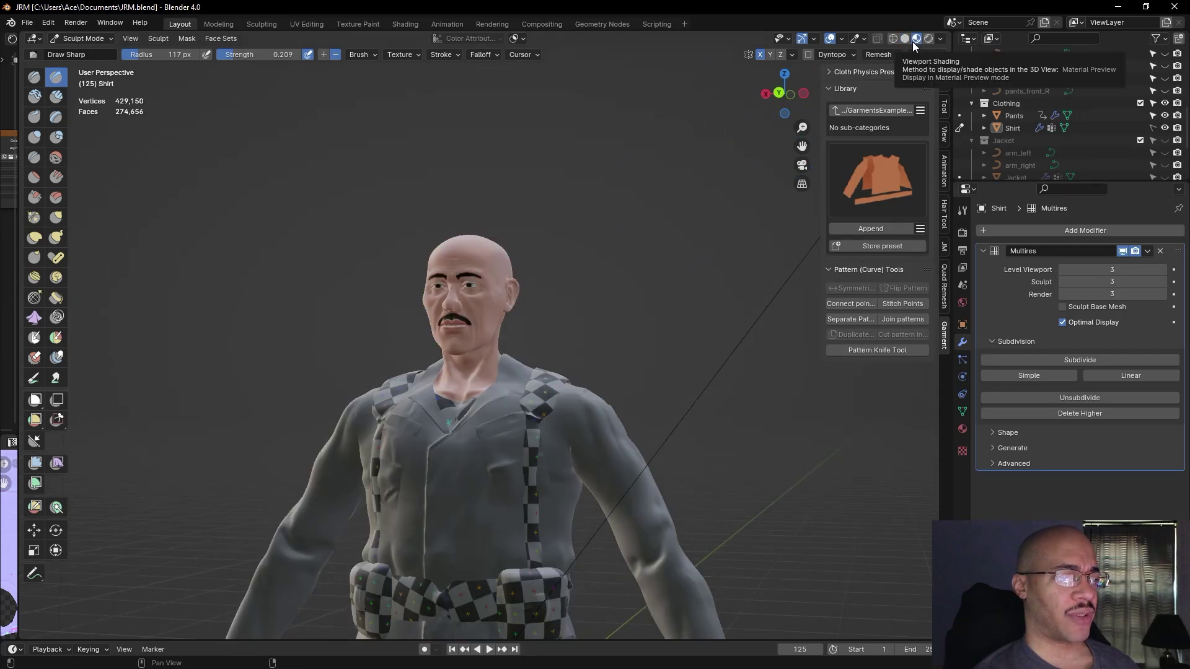
pyautogui.scroll(-3, 620, 211)
pyautogui.moveTo(619, 210); pyautogui.dragTo(716, 303, button='middle')
pyautogui.scroll(3, 652, 285)
pyautogui.scroll(-4, 716, 303)
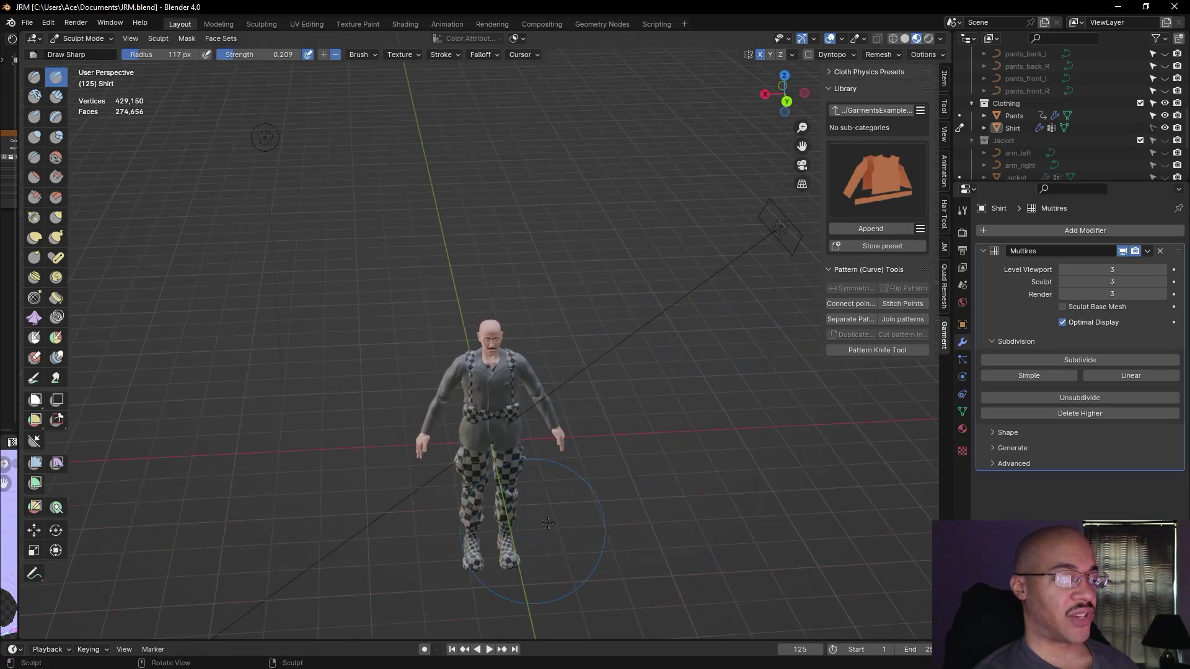
pyautogui.scroll(6, 479, 345)
pyautogui.scroll(-2, 441, 368)
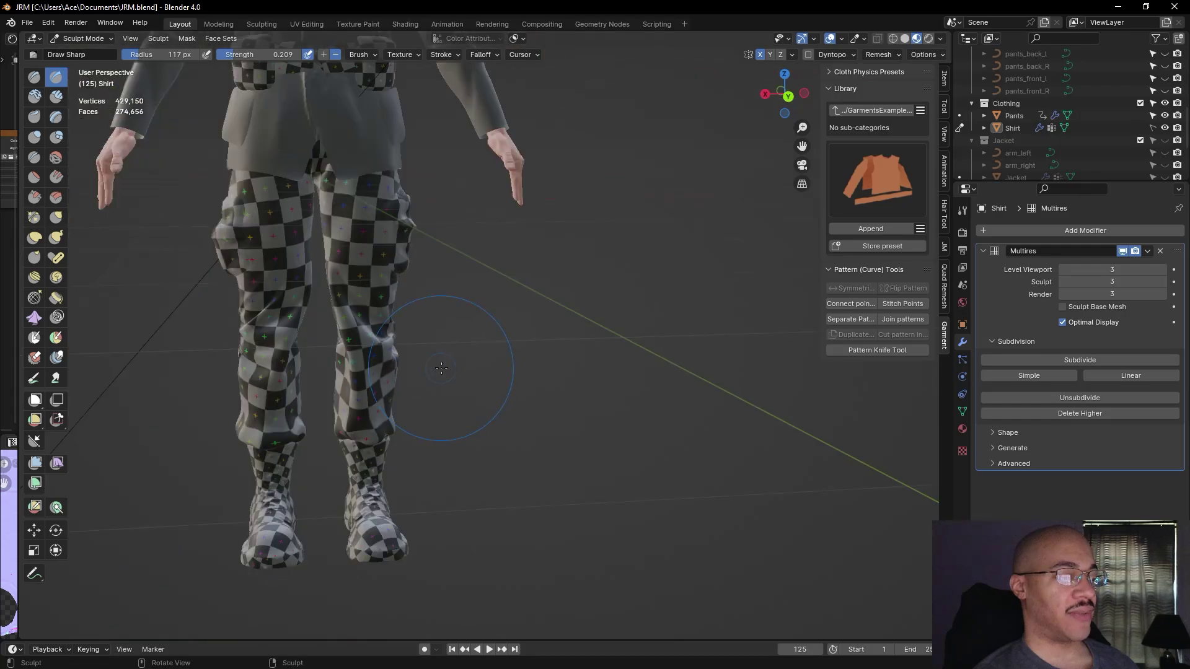
pyautogui.scroll(-5, 441, 368)
pyautogui.moveTo(557, 338); pyautogui.dragTo(576, 326, button='middle')
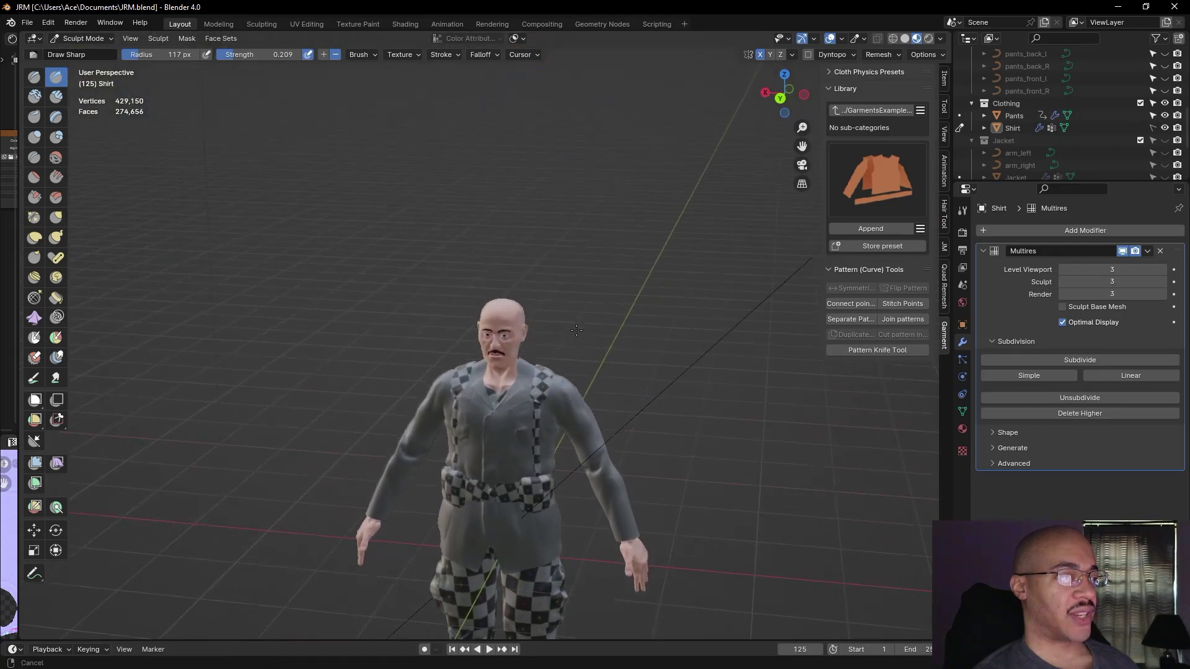
pyautogui.scroll(6, 576, 326)
pyautogui.moveTo(686, 353); pyautogui.dragTo(912, 28, button='middle')
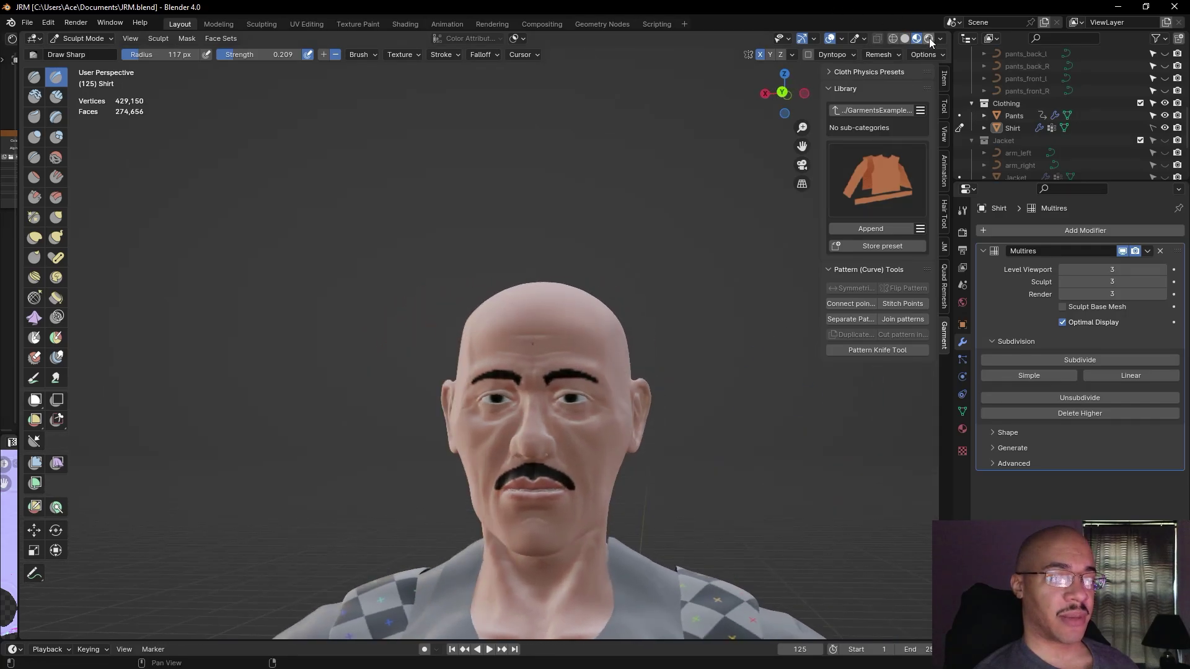
# - Display the model in Rendered shading and inspect the skin texture on the forehead and around the eyebrow
pyautogui.click(928, 39)
pyautogui.moveTo(733, 418)
pyautogui.mouseDown(button='middle')
pyautogui.moveTo(672, 429)
pyautogui.moveTo(933, 419)
pyautogui.moveTo(19, 420)
pyautogui.moveTo(383, 421)
pyautogui.moveTo(291, 425)
pyautogui.moveTo(383, 434)
pyautogui.moveTo(451, 382)
pyautogui.mouseUp(button='middle')
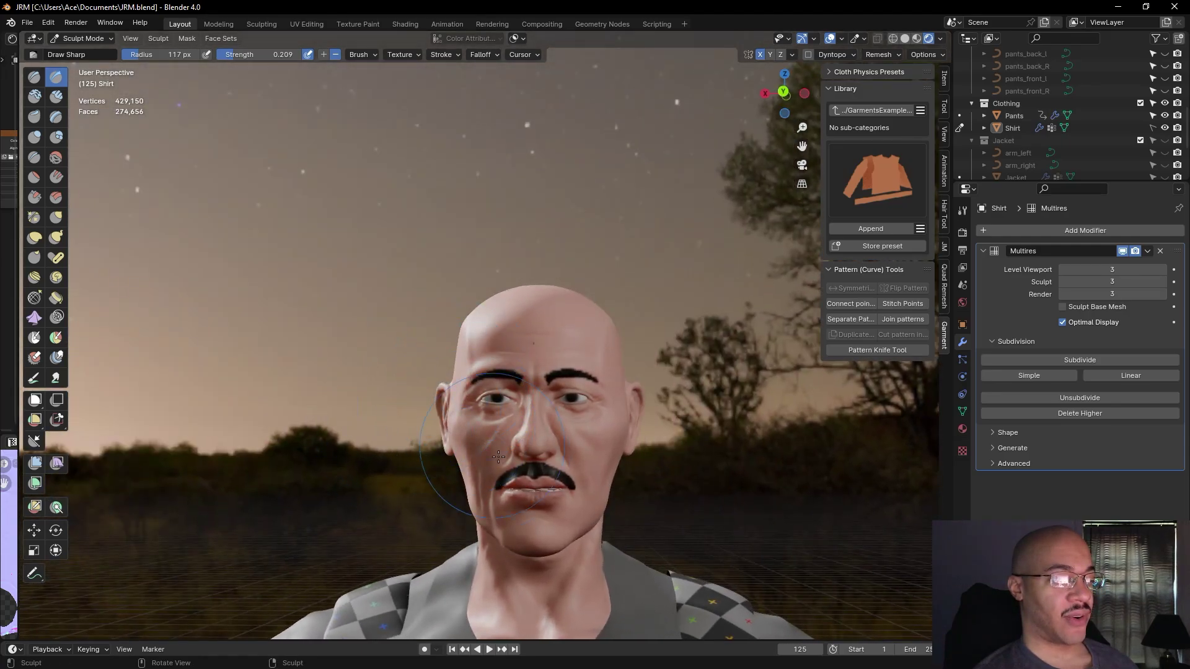
pyautogui.scroll(3, 491, 351)
pyautogui.scroll(3, 489, 328)
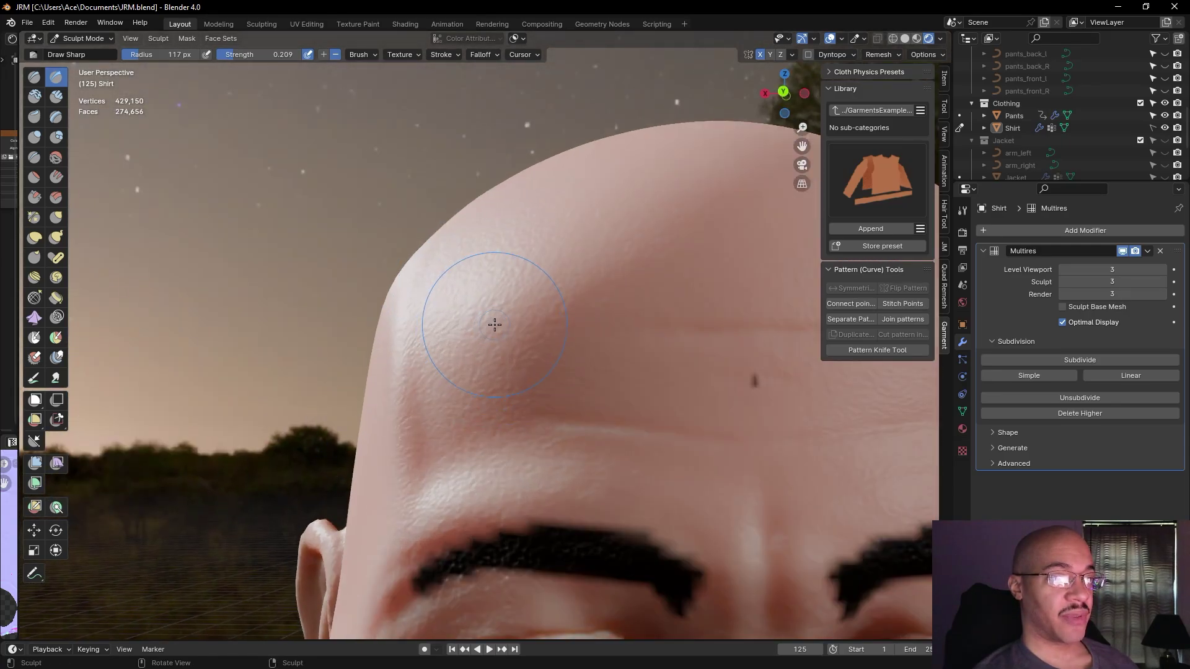
pyautogui.scroll(2, 495, 325)
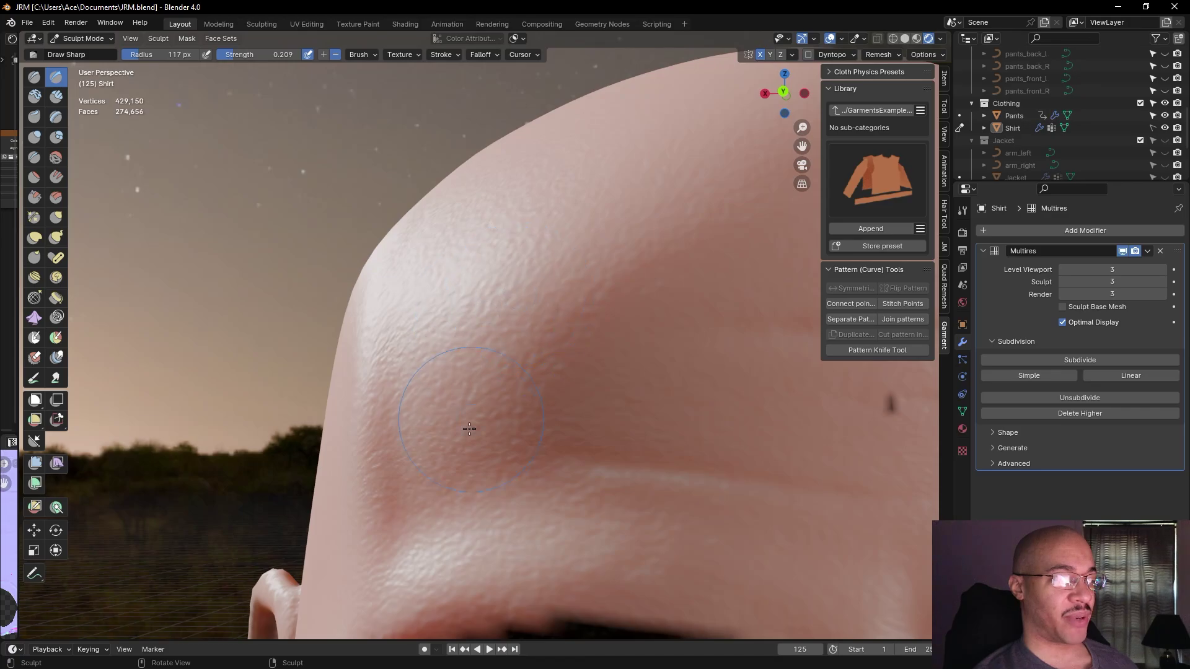
pyautogui.keyDown('shift'); pyautogui.moveTo(545, 429); pyautogui.dragTo(463, 383, button='middle'); pyautogui.keyUp('shift')
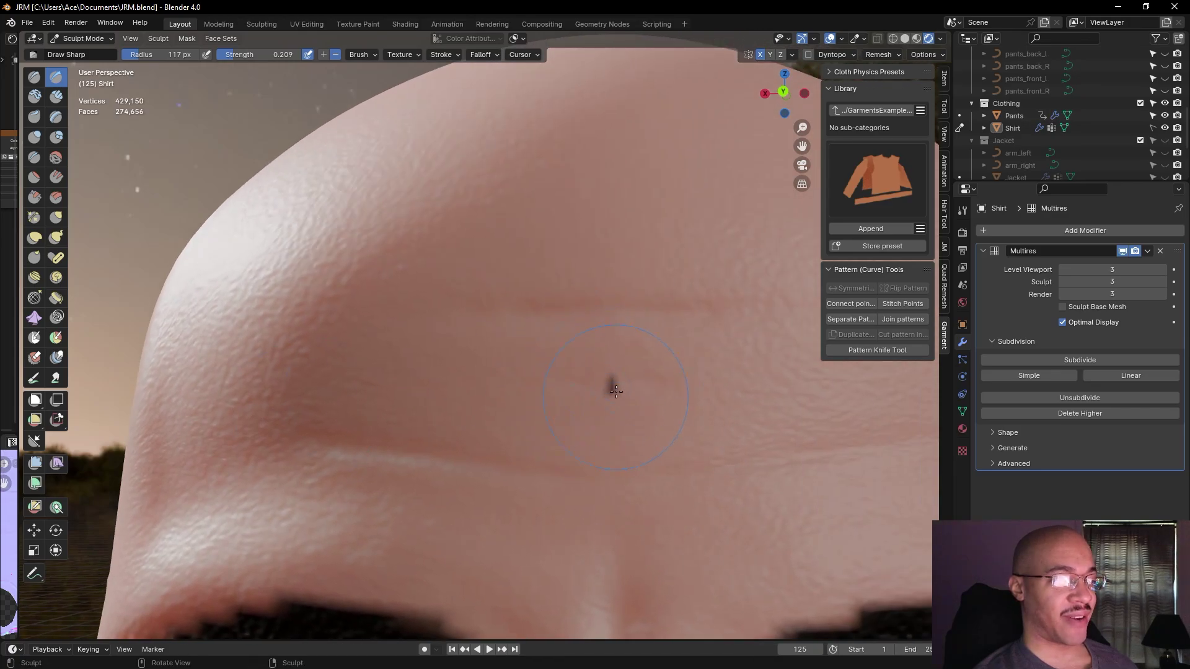
pyautogui.scroll(-5, 590, 409)
pyautogui.scroll(5, 454, 396)
pyautogui.keyDown('shift'); pyautogui.moveTo(279, 439); pyautogui.dragTo(400, 186, button='middle'); pyautogui.keyUp('shift')
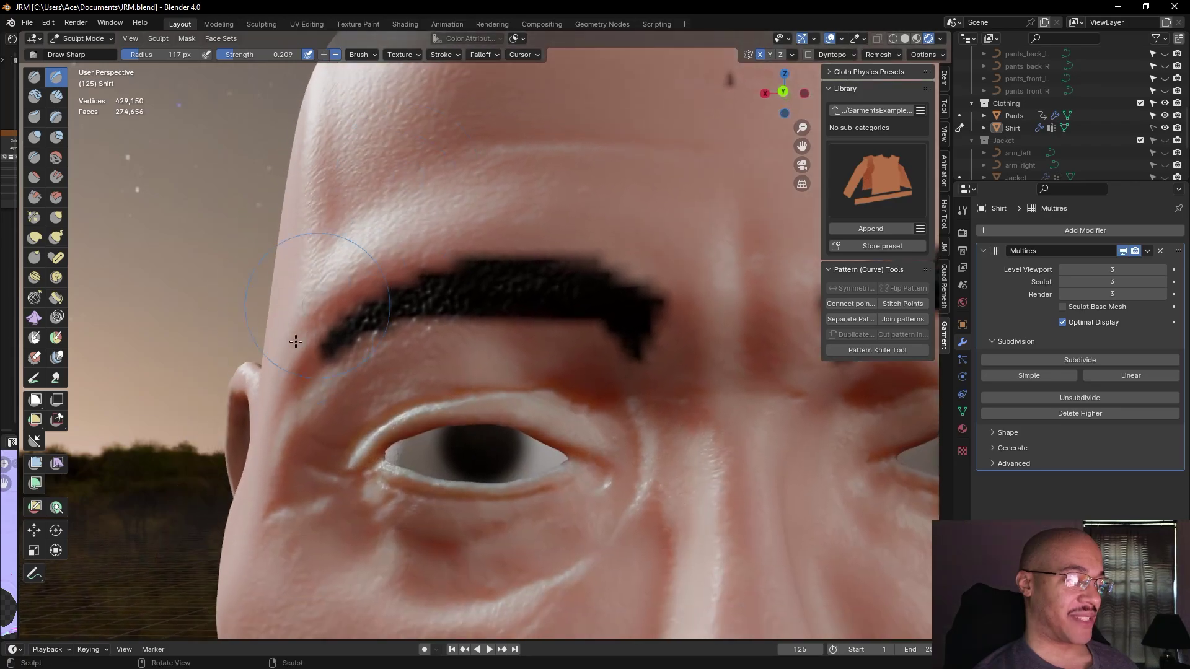
# - Inspect the skin texture on the cheek and around the nose, moustache and chin in close-up
pyautogui.scroll(-3, 279, 391)
pyautogui.keyDown('shift'); pyautogui.moveTo(279, 392); pyautogui.dragTo(405, 365, button='middle'); pyautogui.keyUp('shift')
pyautogui.keyDown('shift'); pyautogui.moveTo(446, 492); pyautogui.dragTo(304, 263, button='middle'); pyautogui.keyUp('shift')
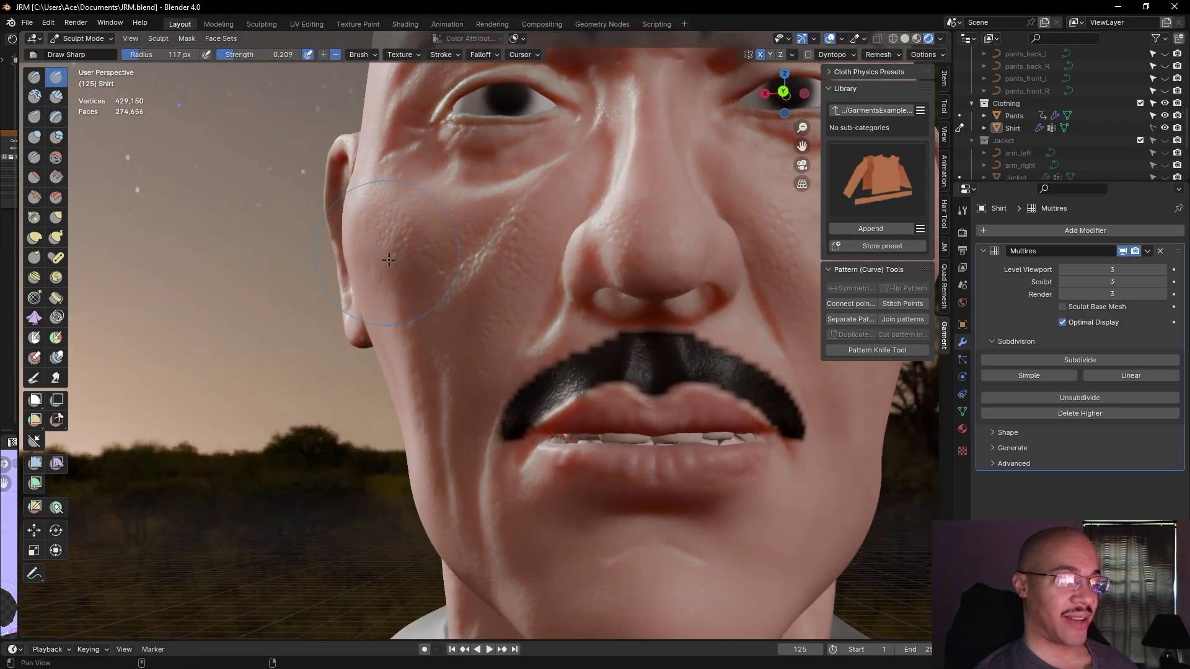
pyautogui.keyDown('shift'); pyautogui.moveTo(430, 457); pyautogui.dragTo(267, 347, button='middle'); pyautogui.keyUp('shift')
pyautogui.scroll(-5, 267, 346)
pyautogui.scroll(-4, 267, 346)
pyautogui.scroll(2, 277, 338)
pyautogui.scroll(8, 455, 280)
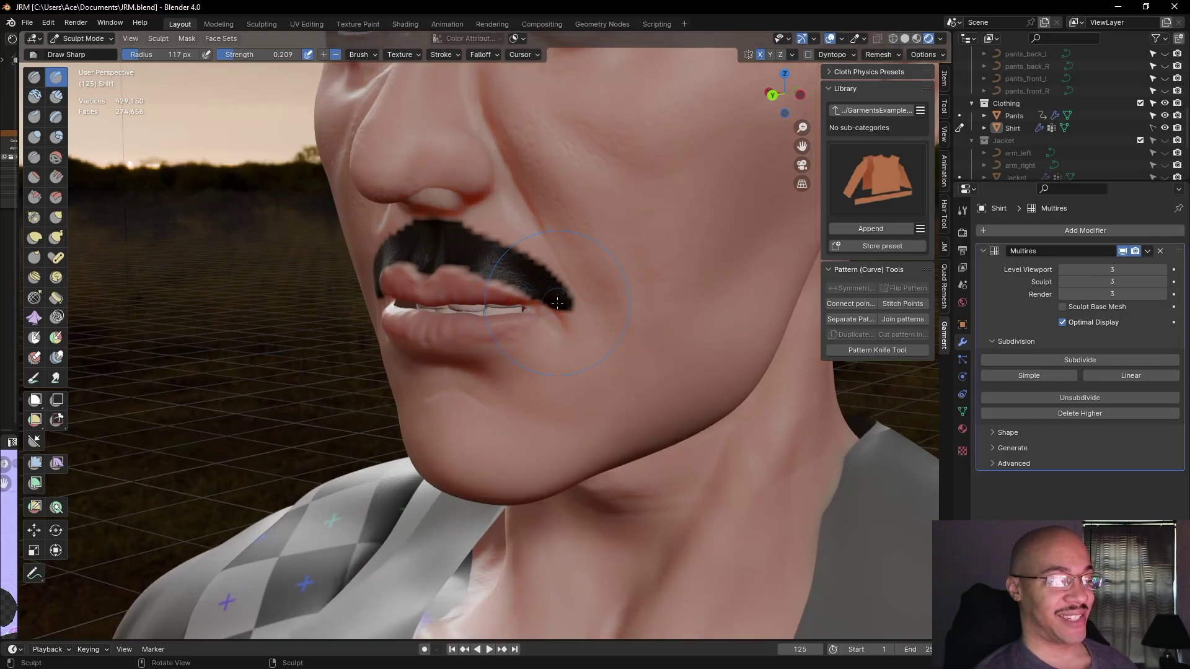
# - Examine the rendered head and shoulders from several angles and from the front
pyautogui.scroll(-6, 356, 303)
pyautogui.moveTo(341, 304)
pyautogui.mouseDown(button='middle')
pyautogui.moveTo(273, 313)
pyautogui.moveTo(341, 319)
pyautogui.moveTo(367, 242)
pyautogui.moveTo(640, 236)
pyautogui.moveTo(459, 253)
pyautogui.moveTo(192, 251)
pyautogui.moveTo(352, 262)
pyautogui.moveTo(229, 247)
pyautogui.moveTo(238, 298)
pyautogui.moveTo(242, 282)
pyautogui.moveTo(264, 310)
pyautogui.moveTo(379, 271)
pyautogui.mouseUp(button='middle')
pyautogui.scroll(4, 235, 248)
pyautogui.moveTo(597, 289); pyautogui.dragTo(716, 295, button='middle')
pyautogui.moveTo(630, 296); pyautogui.dragTo(705, 295, button='middle')
pyautogui.scroll(-5, 624, 266)
pyautogui.scroll(5, 606, 266)
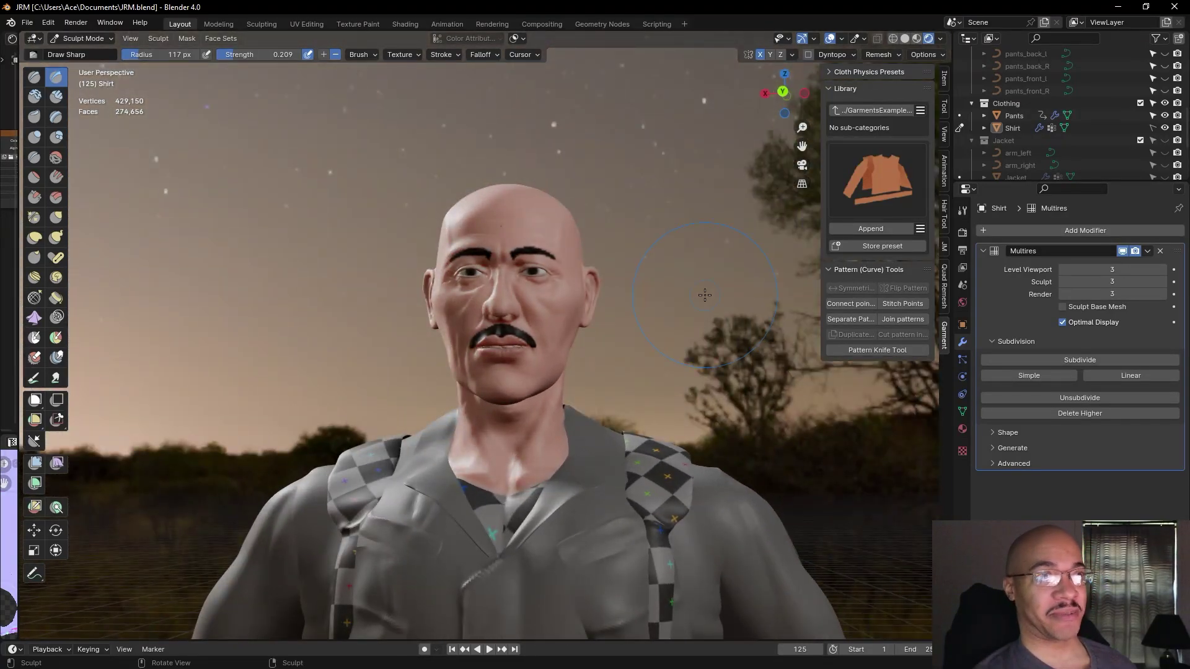
pyautogui.scroll(5, 480, 180)
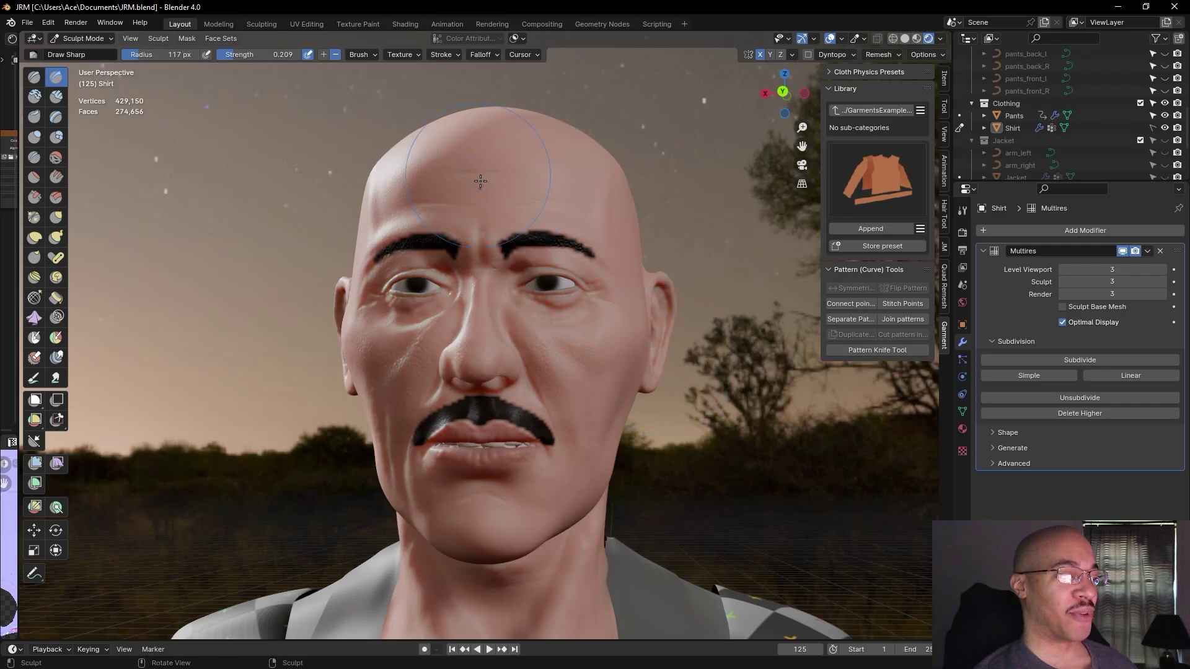
# - Reveal the shader nodes and the Skin_NM image beside the viewport, and hide them again
pyautogui.scroll(-10, 481, 191)
pyautogui.moveTo(597, 268); pyautogui.dragTo(598, 304, button='middle')
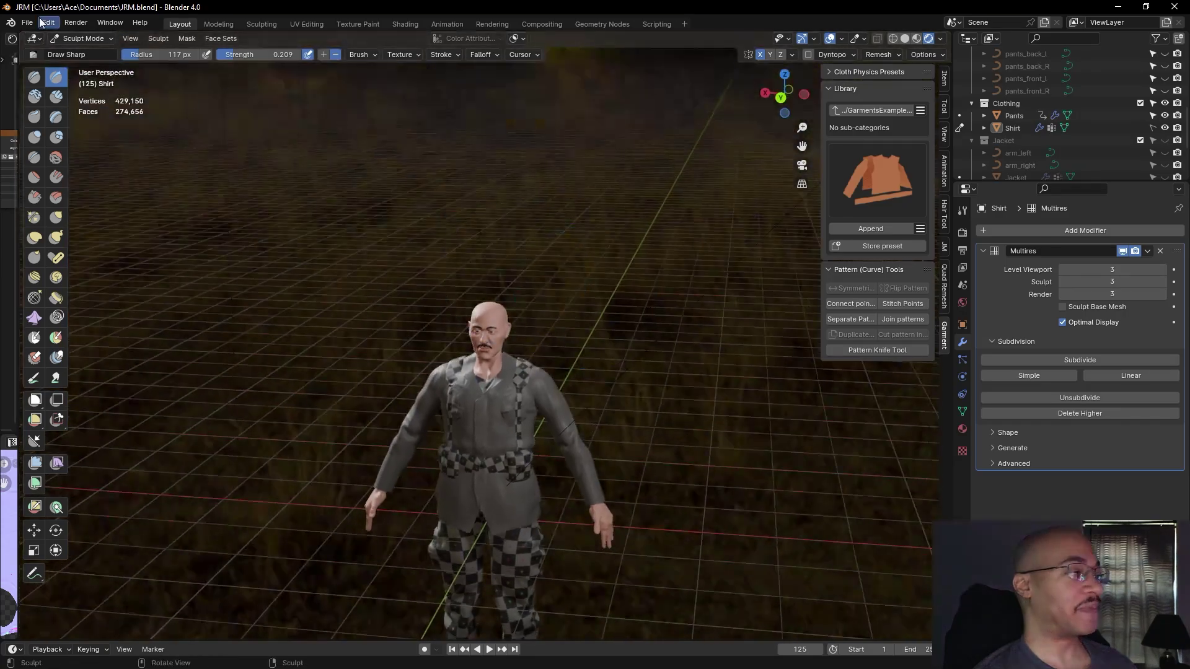
pyautogui.click(27, 24)
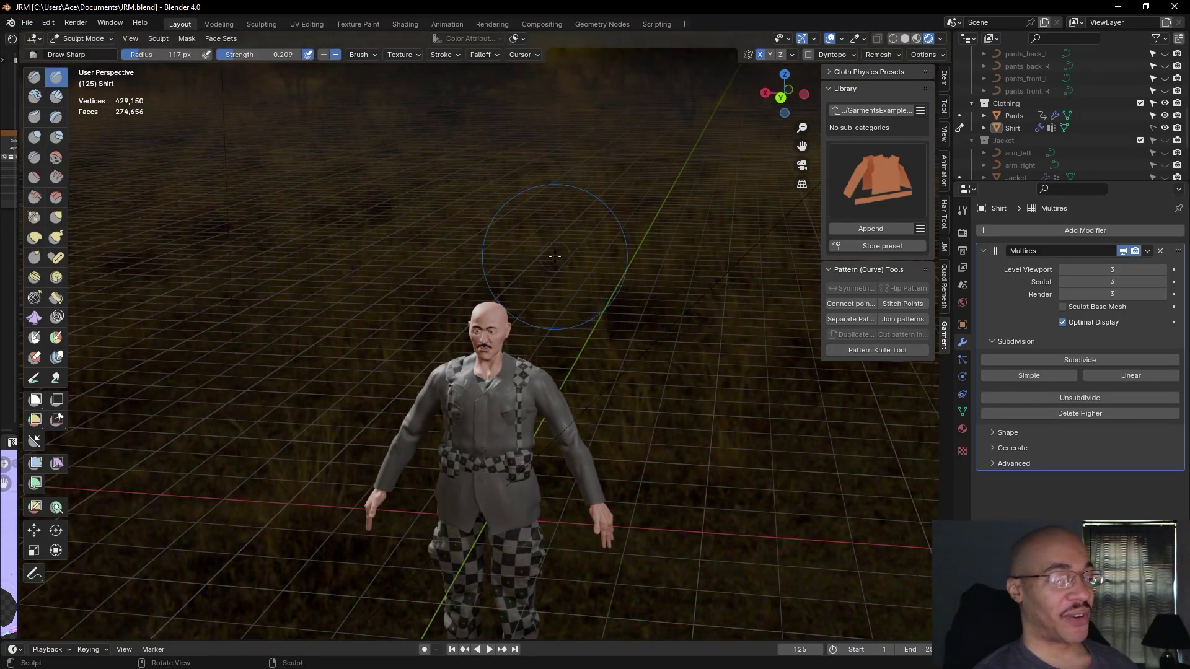
pyautogui.scroll(4, 569, 246)
pyautogui.scroll(4, 568, 246)
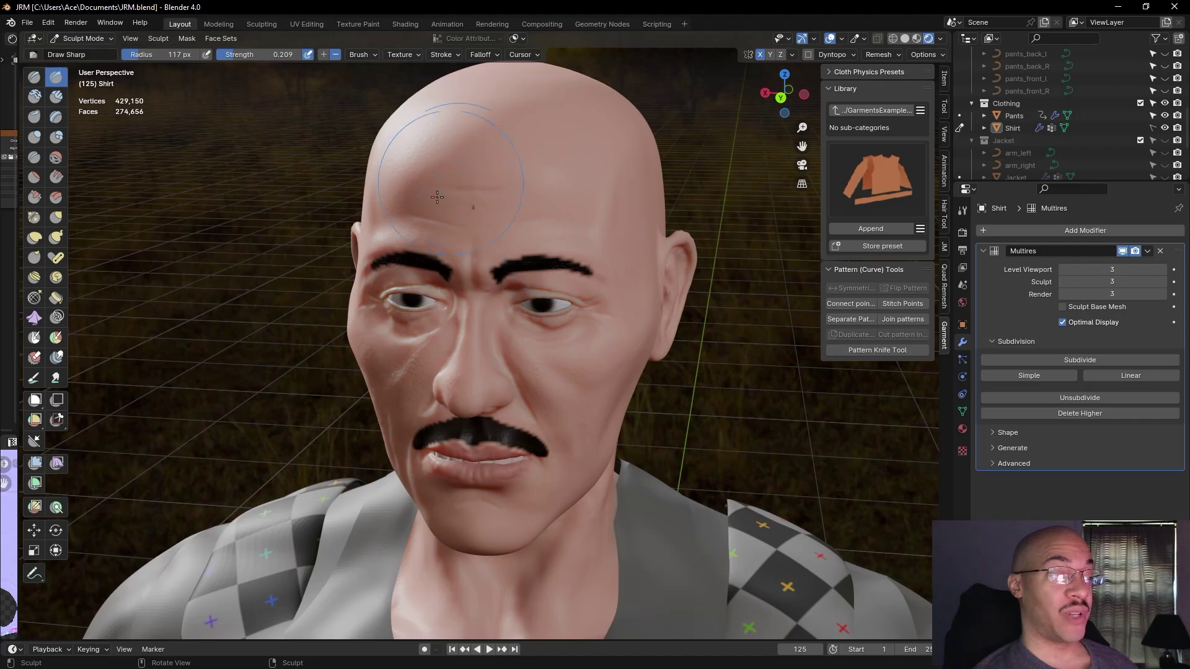
pyautogui.moveTo(461, 291); pyautogui.dragTo(434, 310, button='middle')
pyautogui.scroll(-8, 534, 328)
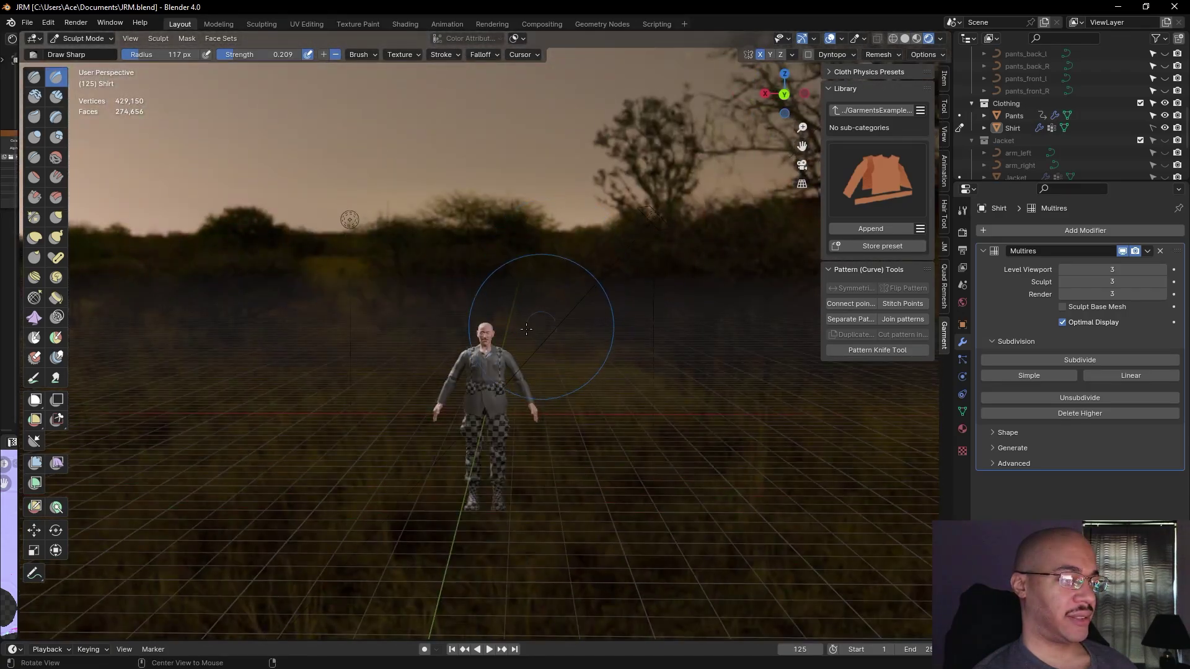
pyautogui.moveTo(17, 370); pyautogui.dragTo(257, 370)
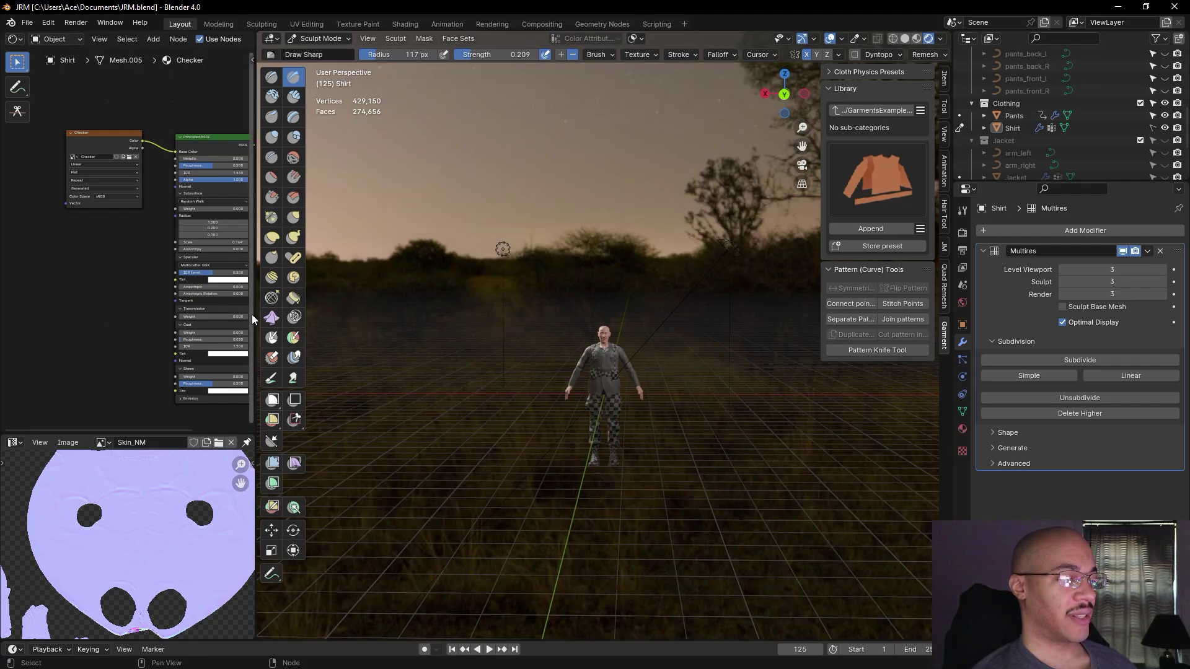
pyautogui.moveTo(253, 319); pyautogui.dragTo(14, 324)
# - Inspect the skin shading at the side of the head around the ear in close-up
pyautogui.scroll(10, 428, 311)
pyautogui.moveTo(303, 350)
pyautogui.mouseDown(button='middle')
pyautogui.moveTo(239, 337)
pyautogui.moveTo(225, 437)
pyautogui.moveTo(166, 347)
pyautogui.moveTo(404, 329)
pyautogui.moveTo(530, 365)
pyautogui.moveTo(668, 351)
pyautogui.moveTo(603, 356)
pyautogui.moveTo(618, 354)
pyautogui.mouseUp(button='middle')
pyautogui.scroll(5, 667, 350)
pyautogui.scroll(2, 667, 351)
pyautogui.scroll(2, 671, 318)
pyautogui.keyDown('shift'); pyautogui.moveTo(671, 318); pyautogui.dragTo(558, 340, button='middle'); pyautogui.keyUp('shift')
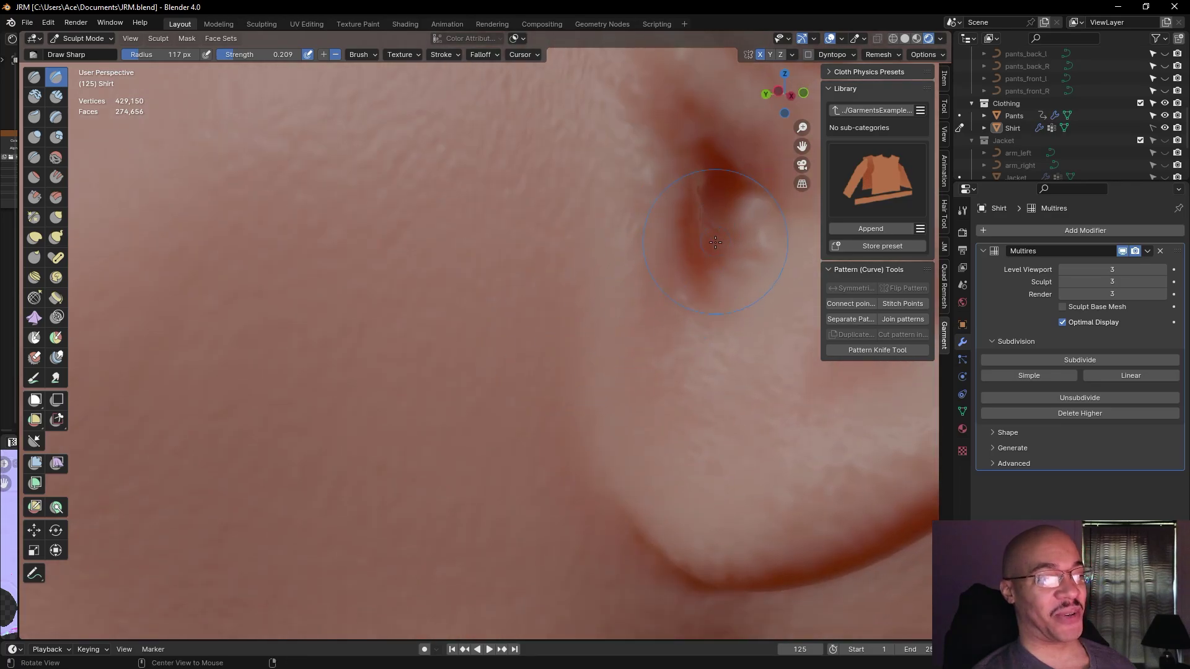
# - Examine the nostrils and the underside of the nose and chin from below
pyautogui.keyDown('alt'); pyautogui.moveTo(715, 243); pyautogui.dragTo(431, 247); pyautogui.keyUp('alt')
pyautogui.moveTo(502, 363)
pyautogui.keyDown('alt'); pyautogui.mouseDown()
pyautogui.moveTo(496, 254)
pyautogui.moveTo(530, 403)
pyautogui.moveTo(525, 300)
pyautogui.moveTo(532, 338)
pyautogui.moveTo(553, 288)
pyautogui.mouseUp(); pyautogui.keyUp('alt')
pyautogui.keyDown('alt'); pyautogui.keyDown('shift'); pyautogui.moveTo(562, 228); pyautogui.dragTo(472, 404); pyautogui.keyUp('shift'); pyautogui.keyUp('alt')
pyautogui.keyDown('ctrl'); pyautogui.keyDown('alt'); pyautogui.moveTo(471, 404); pyautogui.dragTo(450, 350); pyautogui.keyUp('alt'); pyautogui.keyUp('ctrl')
pyautogui.scroll(1, 479, 329)
pyautogui.scroll(-1, 478, 330)
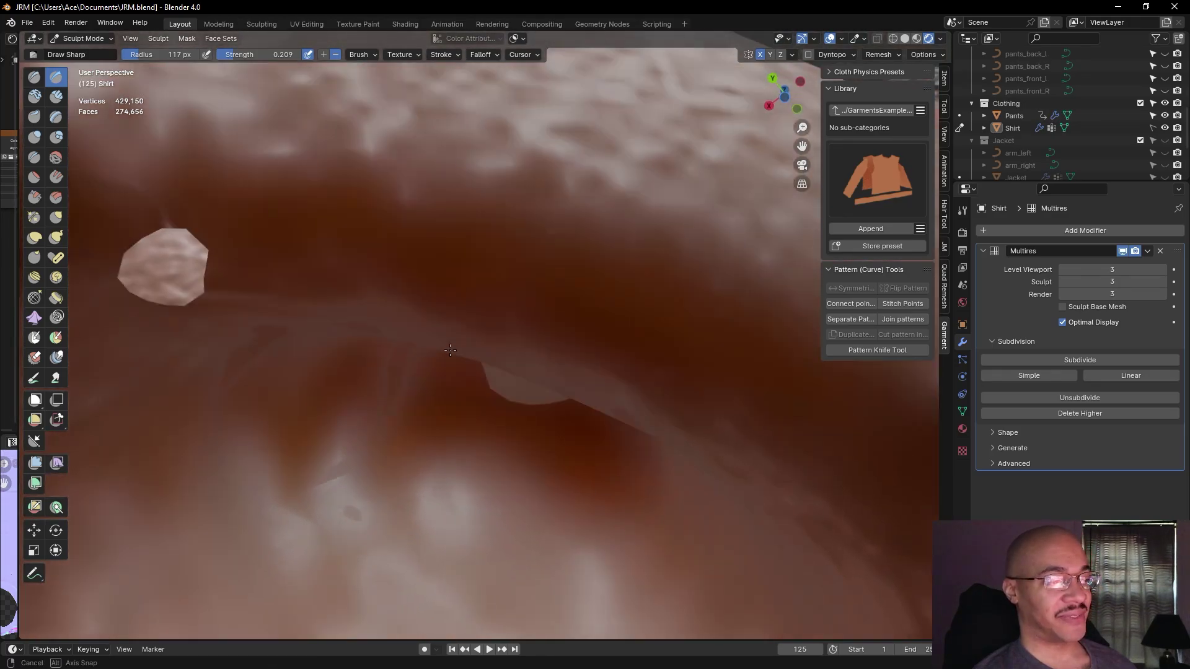
pyautogui.scroll(-5, 444, 353)
pyautogui.moveTo(459, 329); pyautogui.dragTo(467, 364, button='middle')
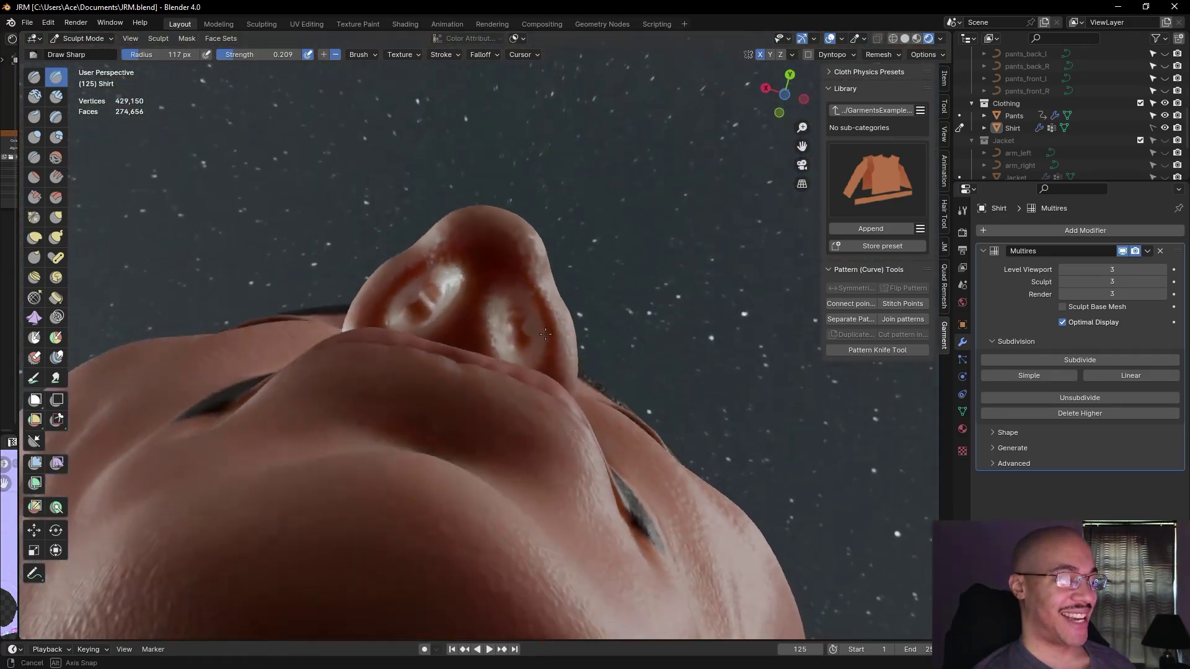
pyautogui.moveTo(551, 332); pyautogui.dragTo(452, 359, button='middle')
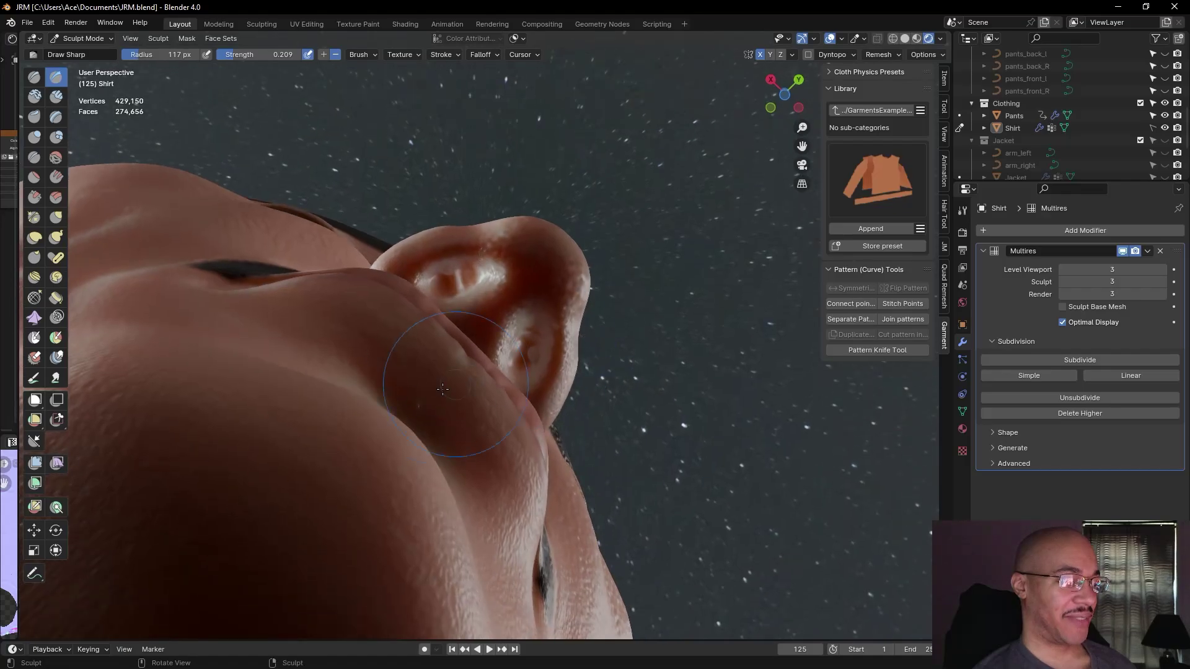
pyautogui.scroll(4, 408, 408)
pyautogui.moveTo(395, 431)
pyautogui.mouseDown(button='middle')
pyautogui.moveTo(449, 373)
pyautogui.moveTo(520, 377)
pyautogui.moveTo(533, 328)
pyautogui.moveTo(566, 286)
pyautogui.moveTo(516, 426)
pyautogui.moveTo(466, 433)
pyautogui.mouseUp(button='middle')
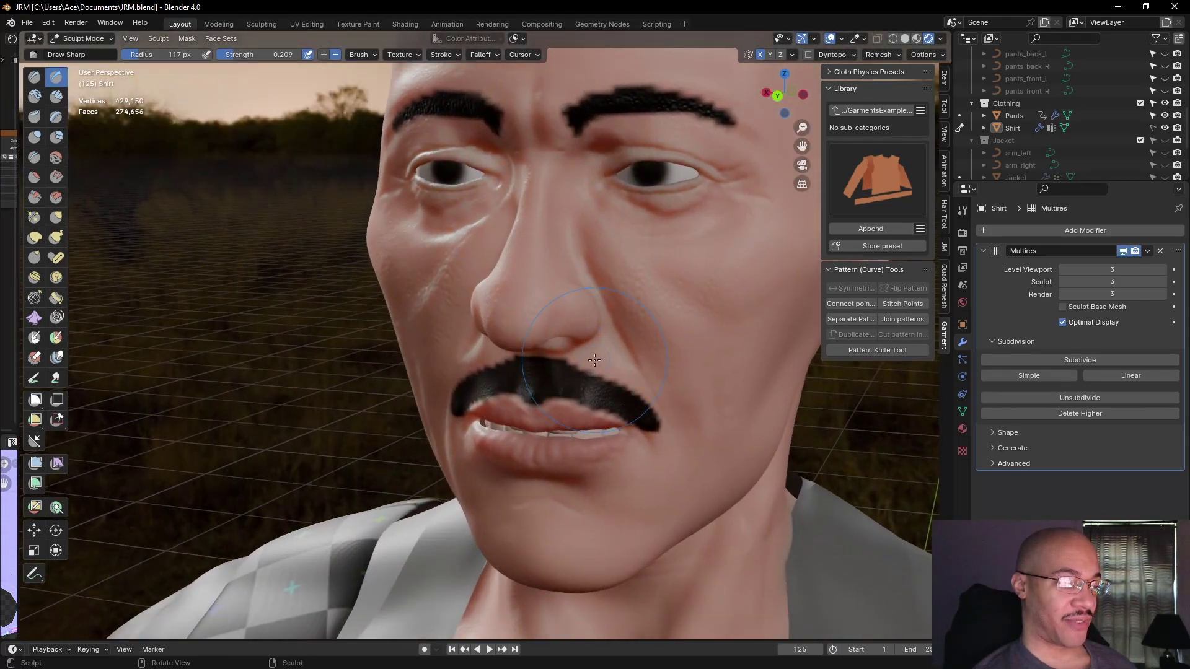
# - Examine the lips, teeth and moustache texture in close-up, comparing them with the whole face
pyautogui.moveTo(594, 360)
pyautogui.mouseDown(button='middle')
pyautogui.moveTo(540, 323)
pyautogui.moveTo(569, 400)
pyautogui.moveTo(461, 394)
pyautogui.mouseUp(button='middle')
pyautogui.scroll(-6, 461, 390)
pyautogui.scroll(-4, 460, 387)
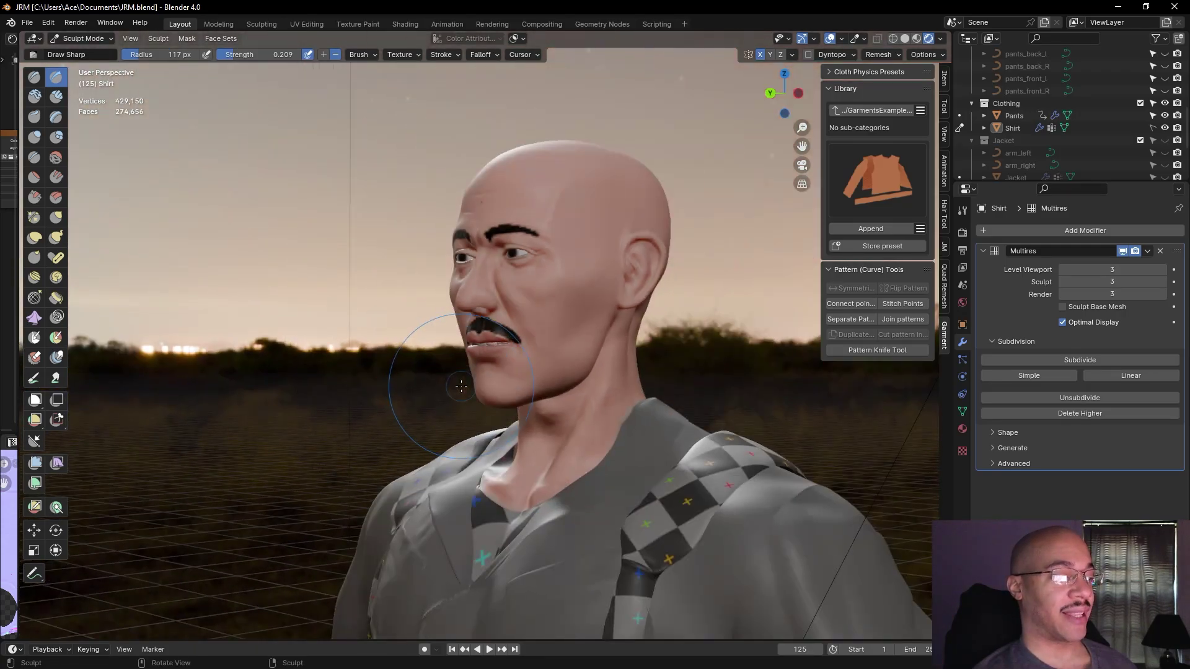
pyautogui.scroll(10, 471, 381)
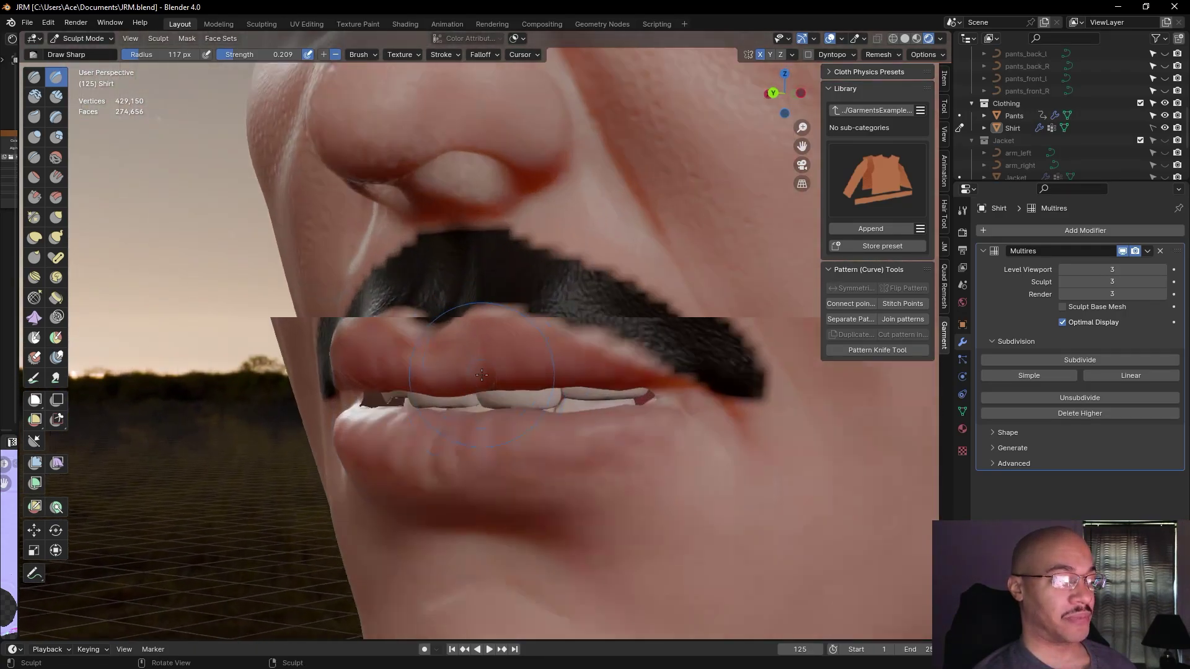
pyautogui.scroll(-6, 480, 368)
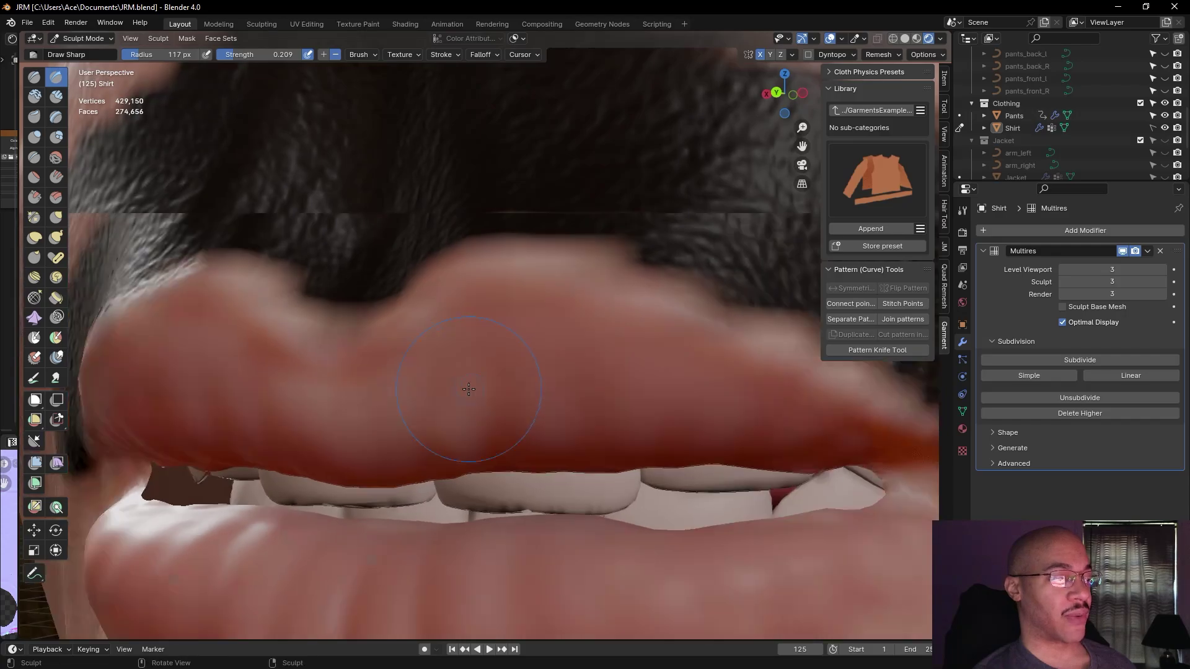
pyautogui.scroll(-6, 469, 371)
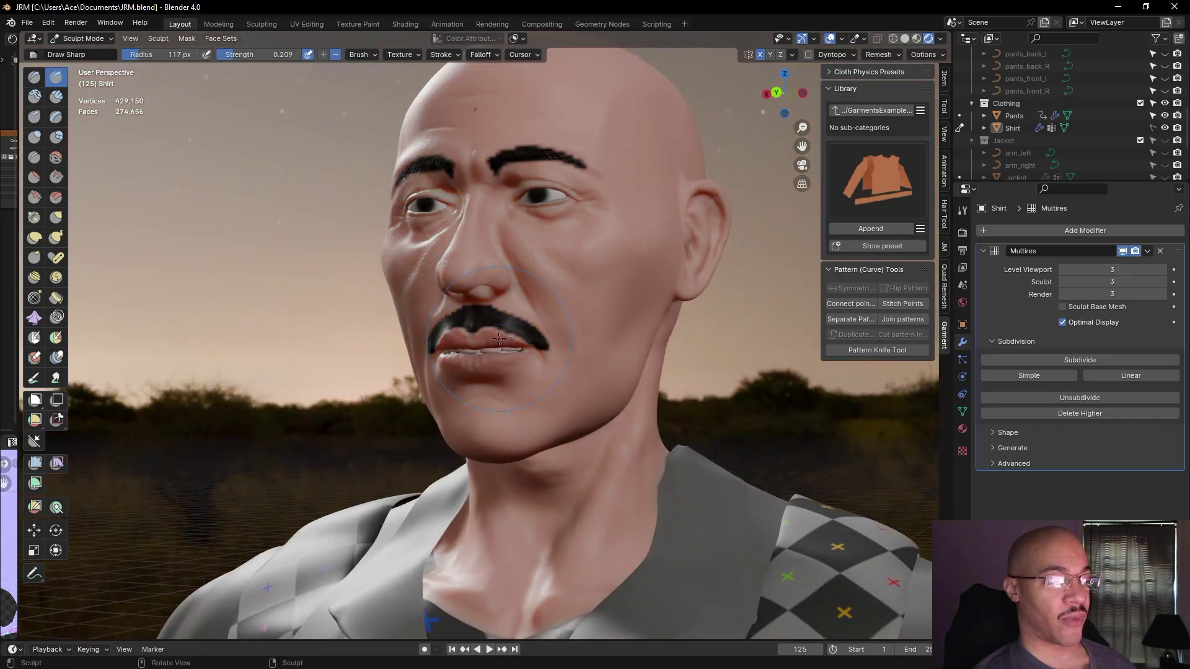
pyautogui.scroll(8, 505, 360)
pyautogui.scroll(4, 505, 360)
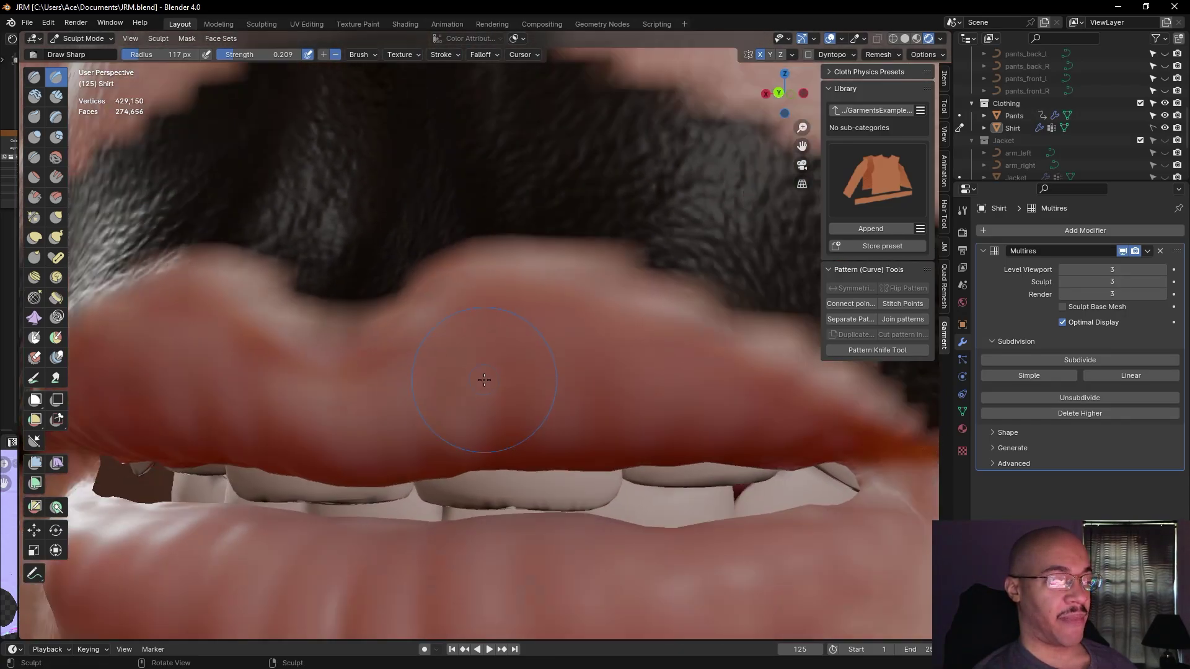
pyautogui.scroll(-3, 483, 380)
pyautogui.moveTo(484, 380)
pyautogui.mouseDown(button='middle')
pyautogui.moveTo(545, 376)
pyautogui.moveTo(504, 377)
pyautogui.mouseUp(button='middle')
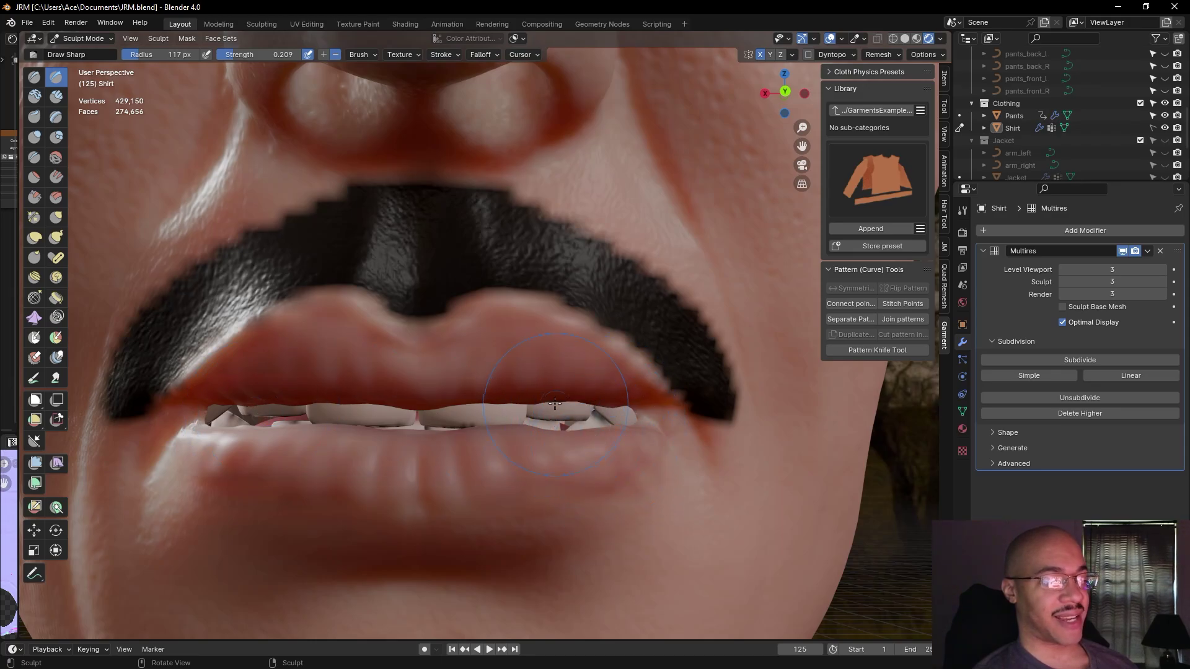
pyautogui.scroll(-10, 595, 434)
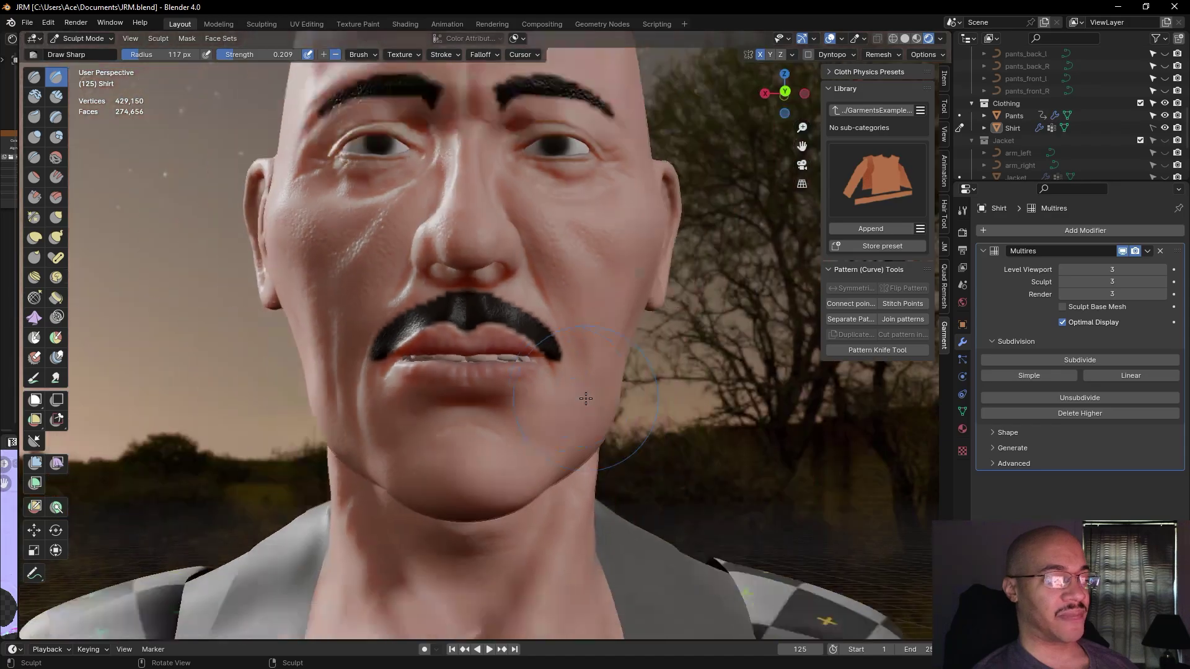
# - Open the recent project file GHM.blend
pyautogui.scroll(-3, 656, 302)
pyautogui.moveTo(656, 302); pyautogui.dragTo(339, 216, button='middle')
pyautogui.moveTo(212, 96); pyautogui.dragTo(313, 314, button='middle')
pyautogui.scroll(-3, 492, 459)
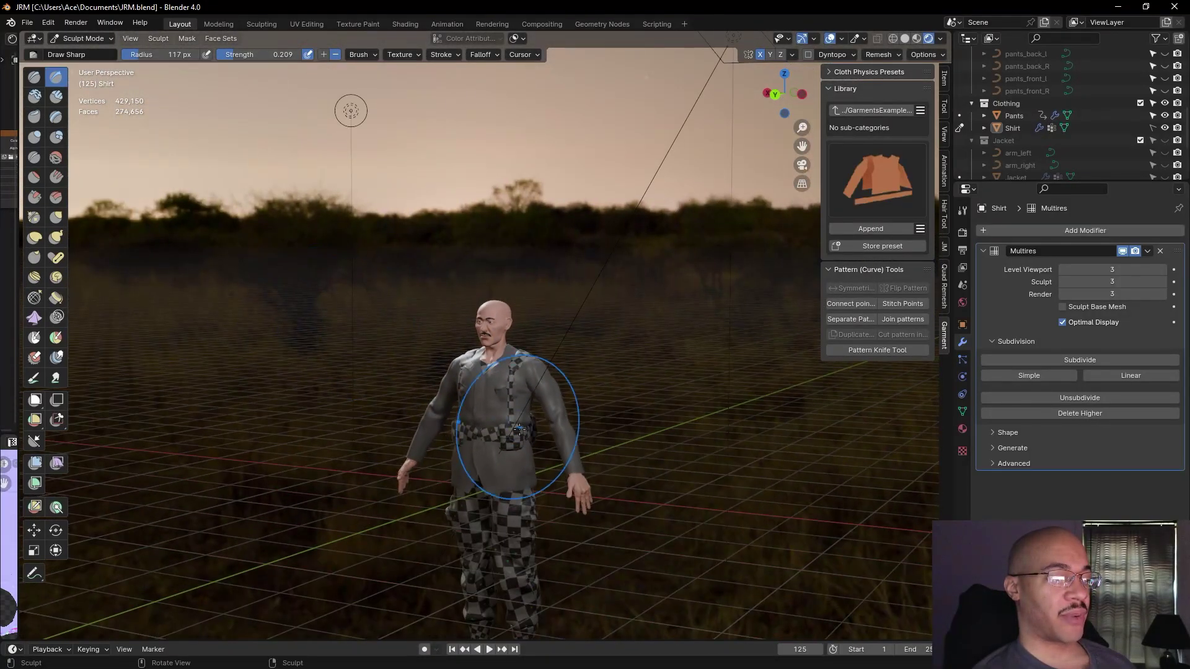
pyautogui.scroll(5, 712, 402)
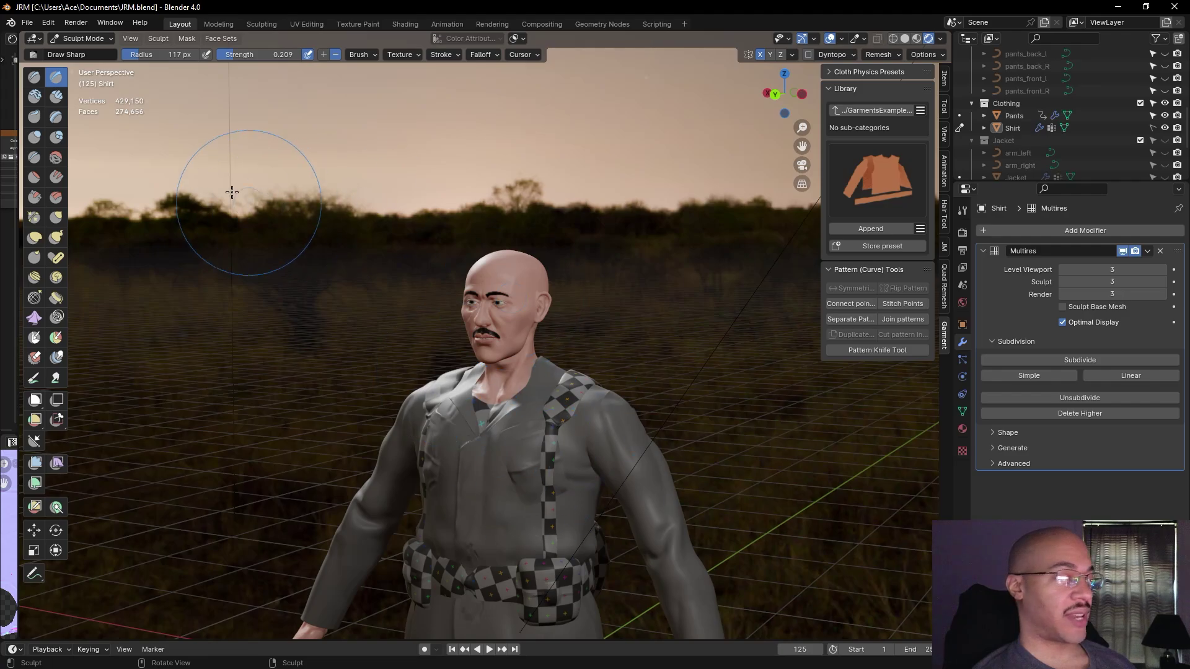
pyautogui.click(29, 25)
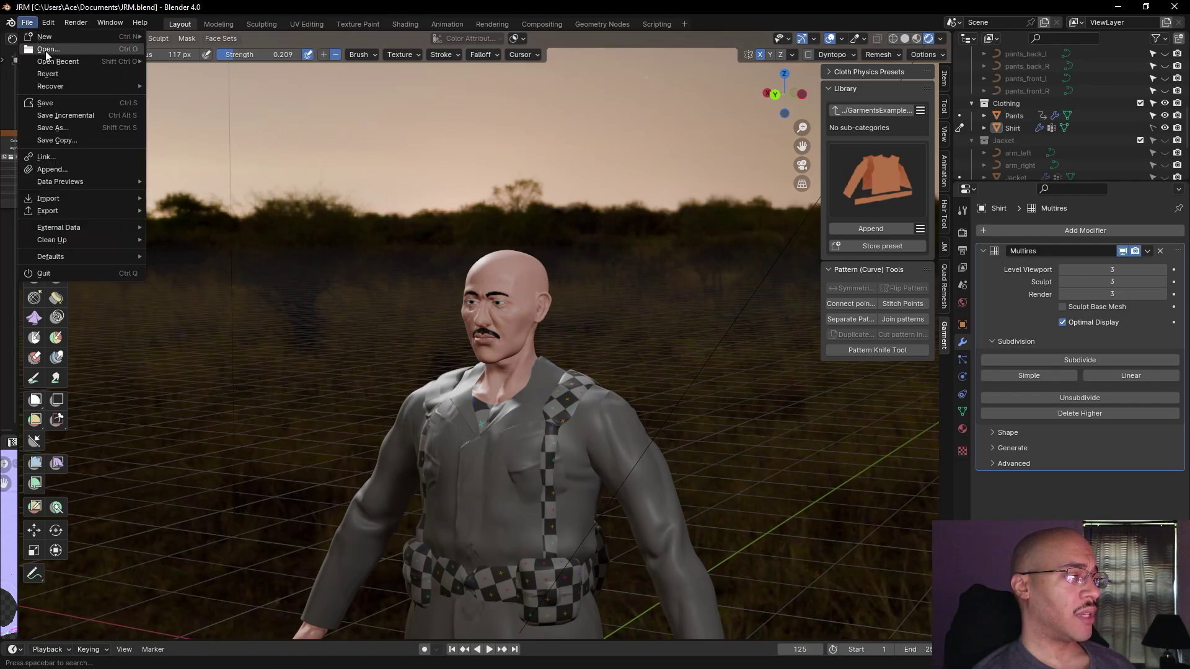
pyautogui.moveTo(59, 62)
pyautogui.click(201, 72)
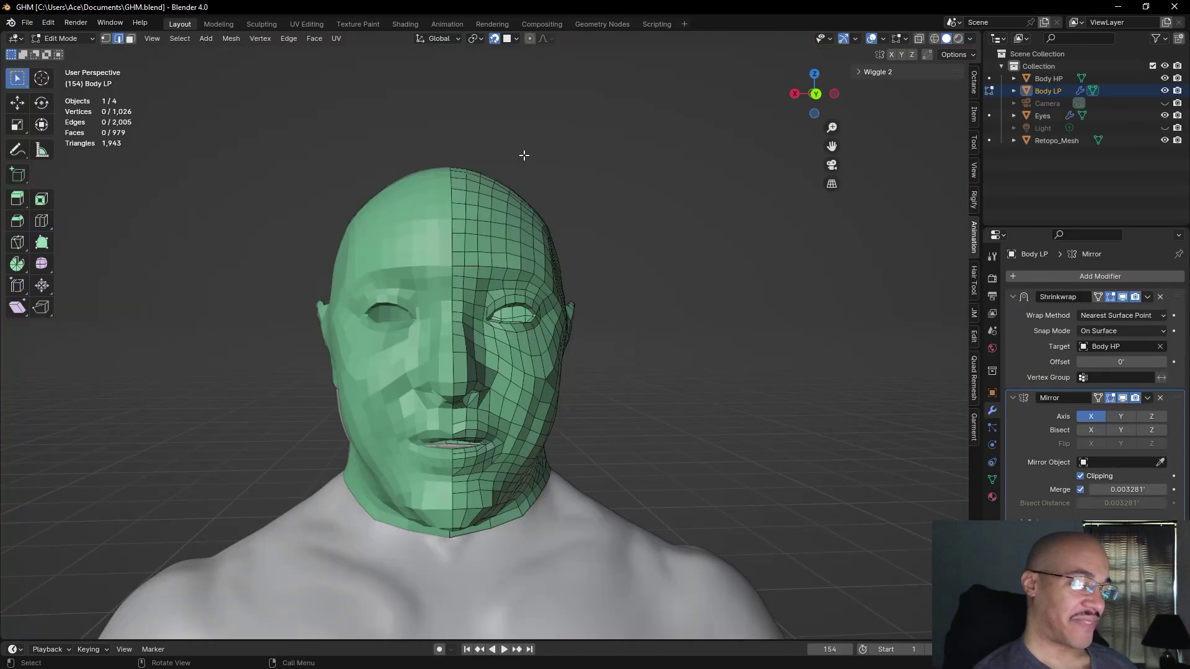
# - Examine the low-poly head's edge flow around the eyes, nose, mouth and ear from the front and side
pyautogui.scroll(-2, 704, 260)
pyautogui.scroll(5, 735, 295)
pyautogui.moveTo(736, 295); pyautogui.dragTo(677, 301, button='middle')
pyautogui.scroll(-8, 706, 288)
pyautogui.scroll(7, 688, 289)
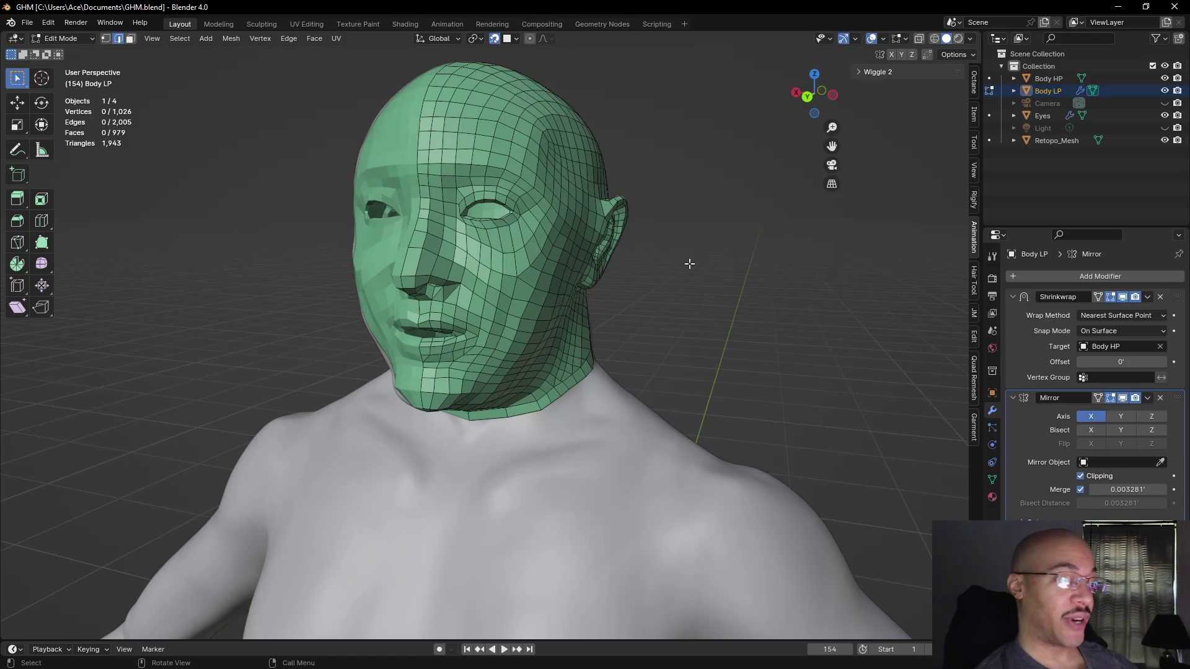
pyautogui.moveTo(690, 263); pyautogui.dragTo(765, 255, button='middle')
pyautogui.scroll(5, 718, 293)
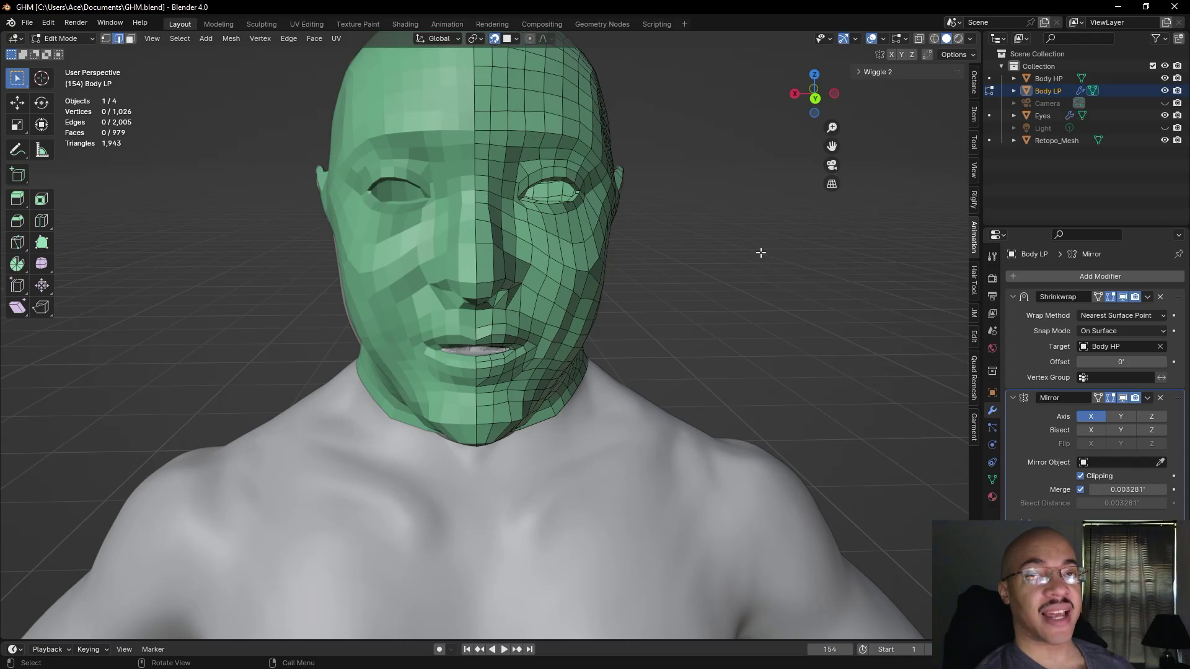
pyautogui.moveTo(760, 252); pyautogui.dragTo(701, 262, button='middle')
pyautogui.scroll(-10, 727, 256)
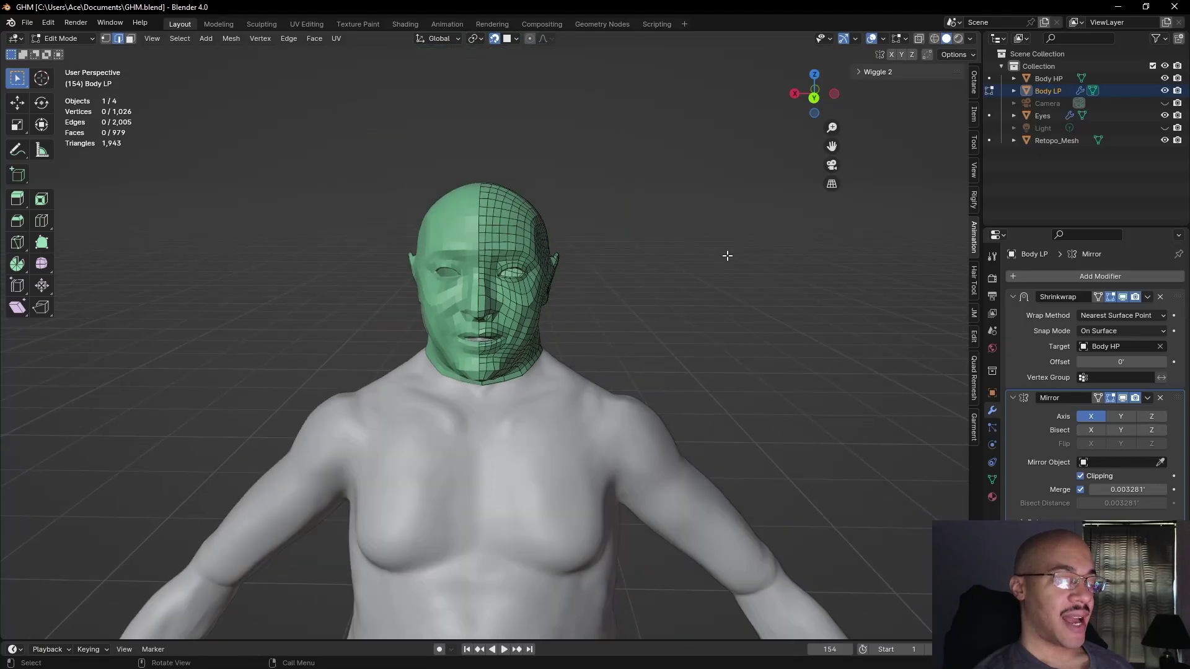
pyautogui.moveTo(737, 271); pyautogui.dragTo(719, 289, button='middle')
pyautogui.scroll(10, 720, 290)
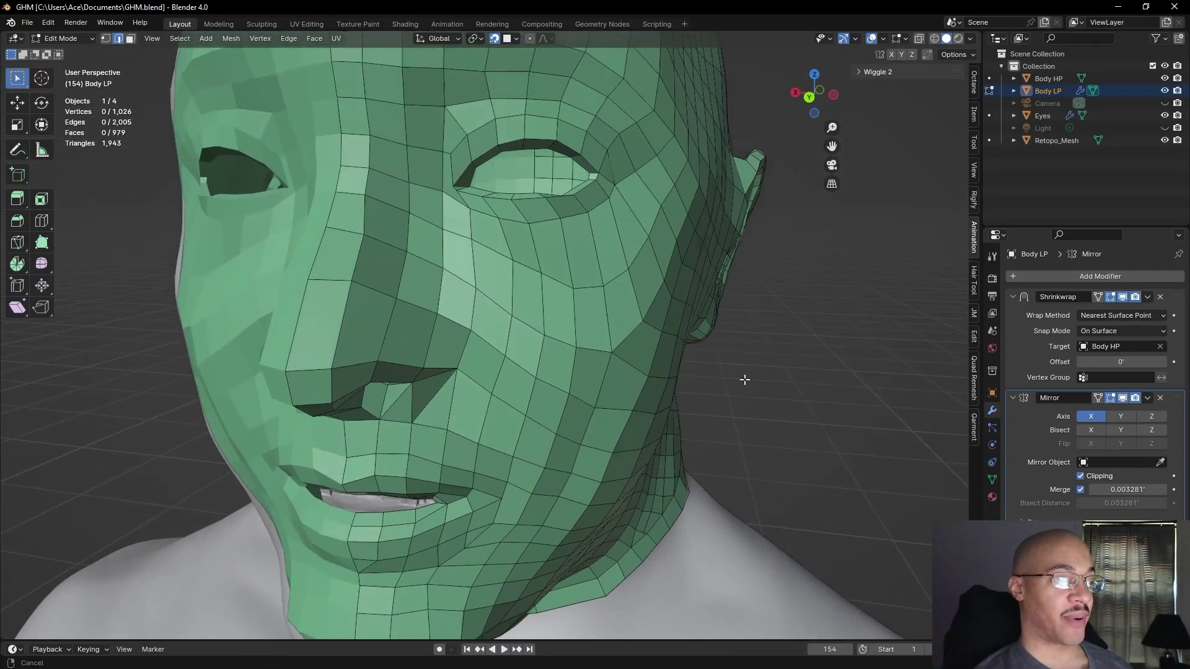
# - Look over the high-poly body, including the chest and shoulders, and the low-poly mesh's border at the neck
pyautogui.scroll(-9, 749, 391)
pyautogui.keyDown('shift'); pyautogui.moveTo(745, 380); pyautogui.dragTo(736, 277, button='middle'); pyautogui.keyUp('shift')
pyautogui.scroll(-7, 731, 296)
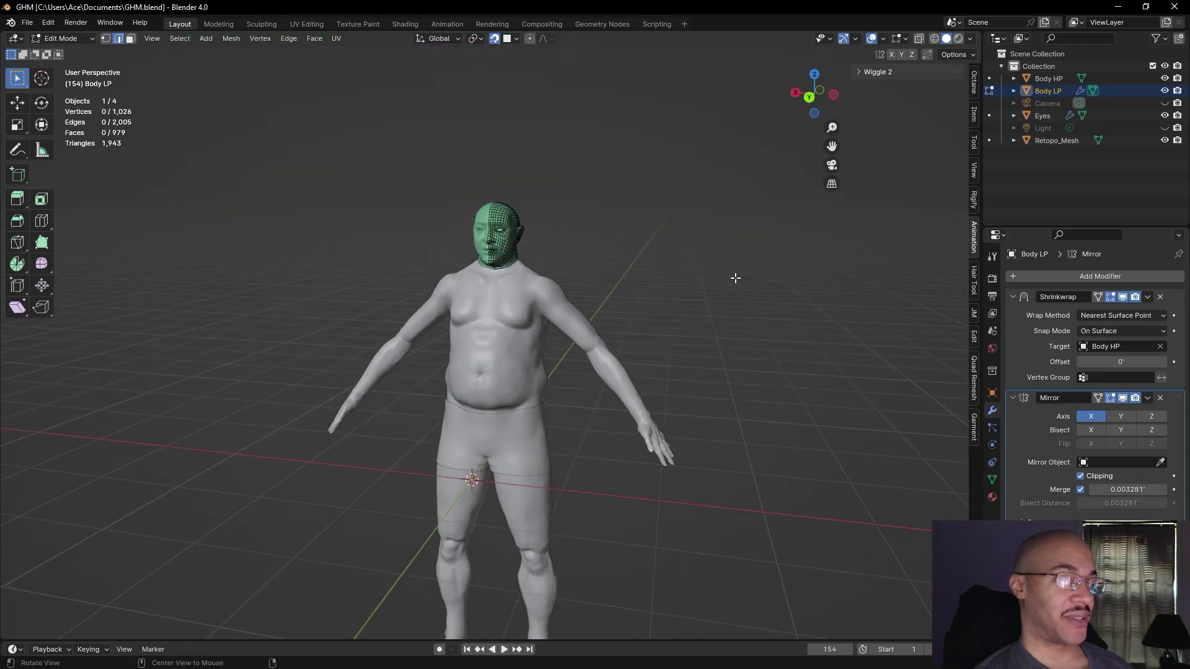
pyautogui.scroll(7, 639, 239)
pyautogui.moveTo(722, 180); pyautogui.dragTo(746, 300, button='middle')
pyautogui.scroll(2, 743, 261)
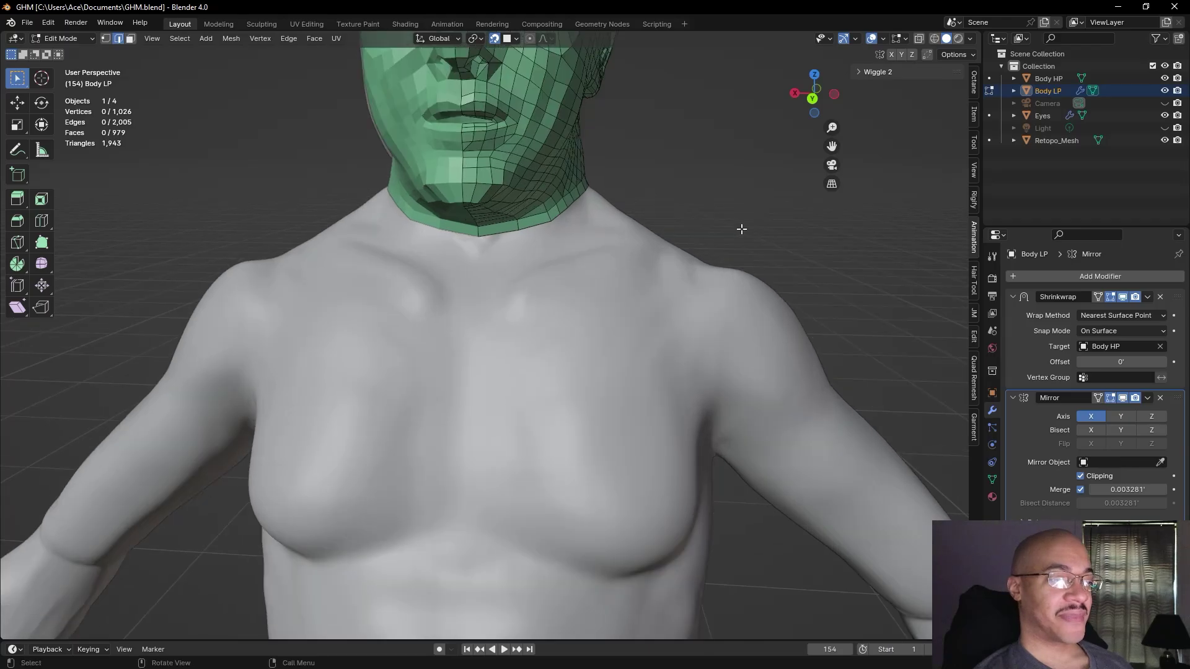
pyautogui.scroll(-4, 741, 223)
pyautogui.moveTo(735, 244); pyautogui.dragTo(791, 316, button='middle')
pyautogui.scroll(-5, 752, 233)
pyautogui.scroll(4, 723, 252)
pyautogui.scroll(1, 758, 232)
pyautogui.scroll(1, 712, 343)
pyautogui.scroll(6, 740, 315)
pyautogui.keyDown('alt'); pyautogui.moveTo(740, 315); pyautogui.dragTo(507, 329); pyautogui.keyUp('alt')
pyautogui.scroll(-7, 593, 295)
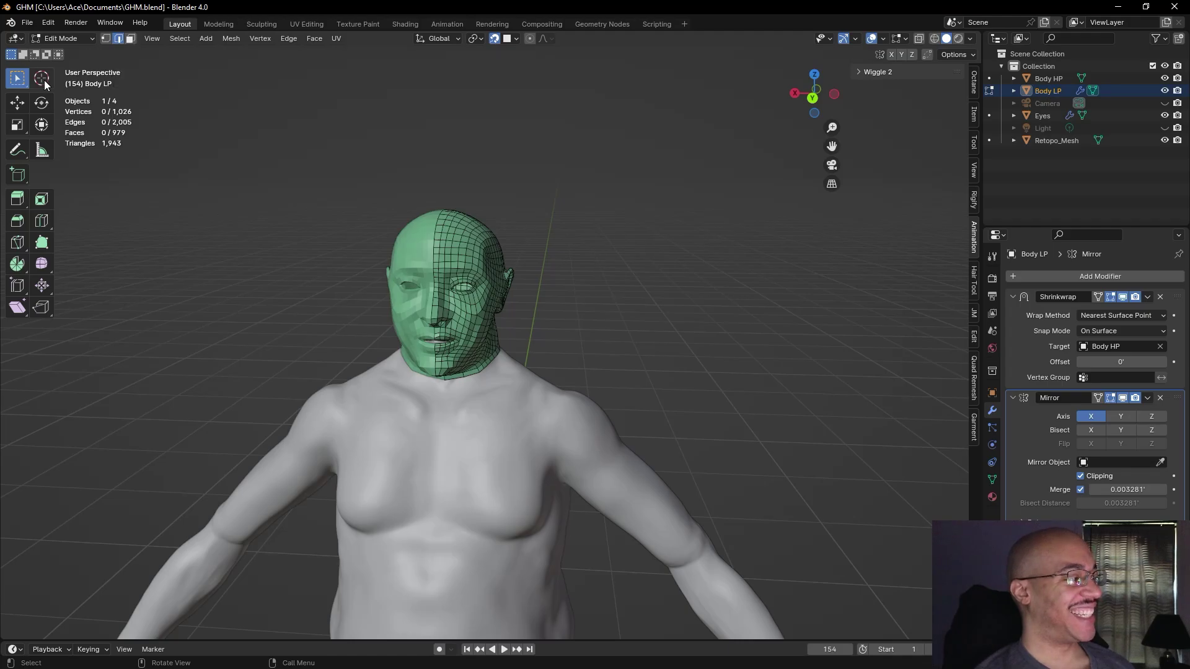
pyautogui.moveTo(576, 279); pyautogui.dragTo(524, 347, button='middle')
pyautogui.click(532, 345)
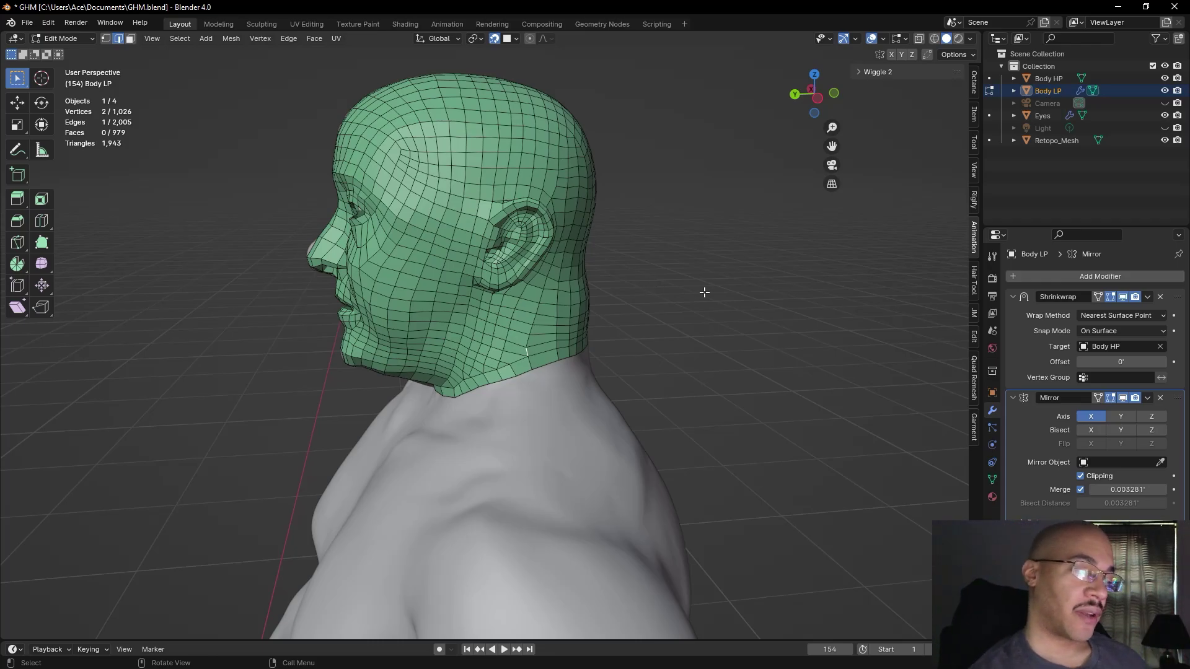
pyautogui.hotkey('alt', 'a')
# - Switch to face selection and select a face on the neck's lower border below and behind the ear
pyautogui.moveTo(661, 361); pyautogui.dragTo(731, 344, button='middle')
pyautogui.scroll(2, 735, 328)
pyautogui.scroll(-10, 713, 314)
pyautogui.scroll(8, 628, 347)
pyautogui.moveTo(637, 318); pyautogui.dragTo(442, 244, button='middle')
pyautogui.click(128, 38)
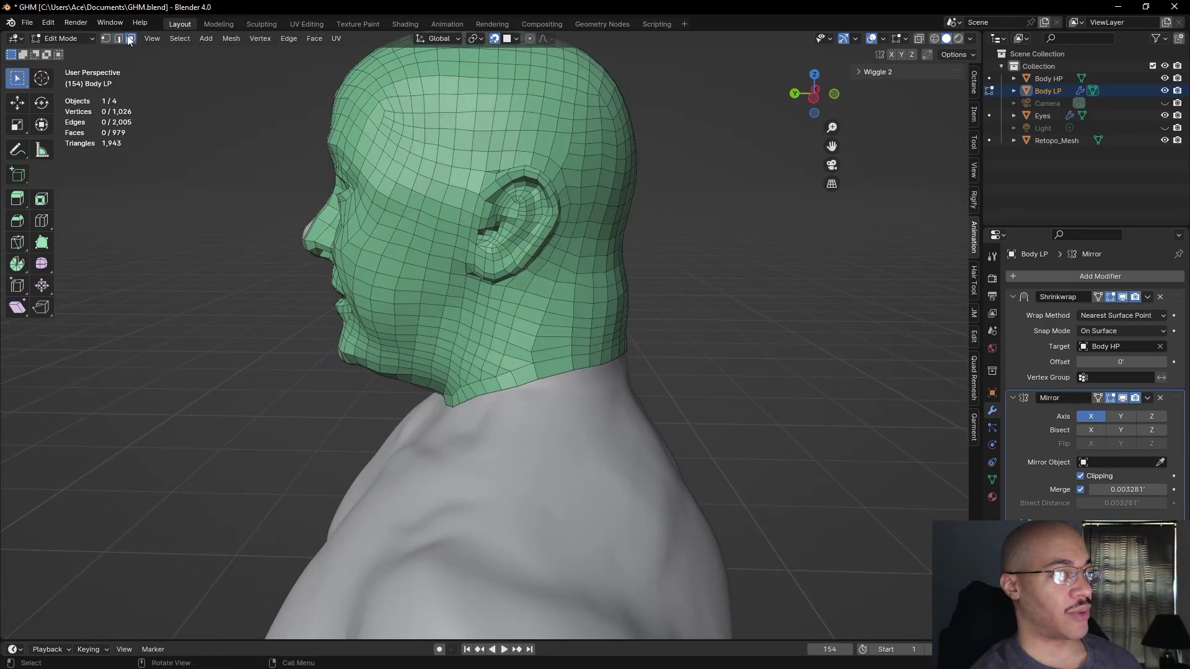
pyautogui.click(561, 370)
pyautogui.click(763, 347)
pyautogui.moveTo(762, 347); pyautogui.dragTo(539, 364, button='middle')
pyautogui.click(549, 364)
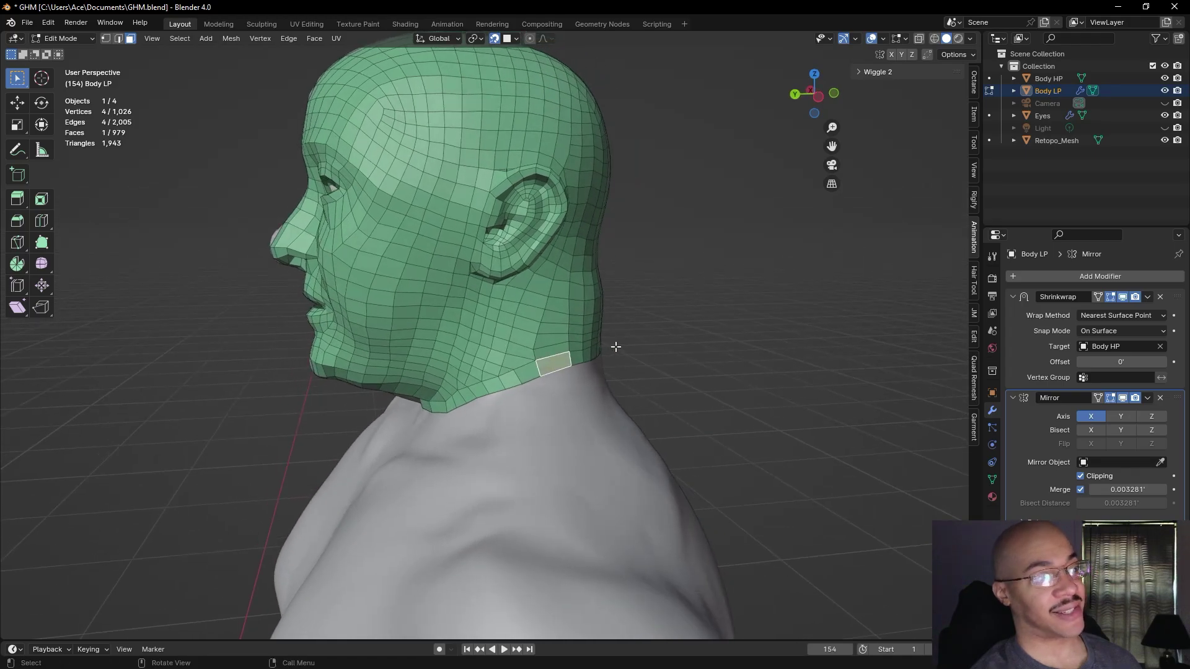
# - Switch to edge selection and move the short vertical edge on the neck's lower border behind the ear slightly
pyautogui.moveTo(699, 345); pyautogui.dragTo(762, 344, button='middle')
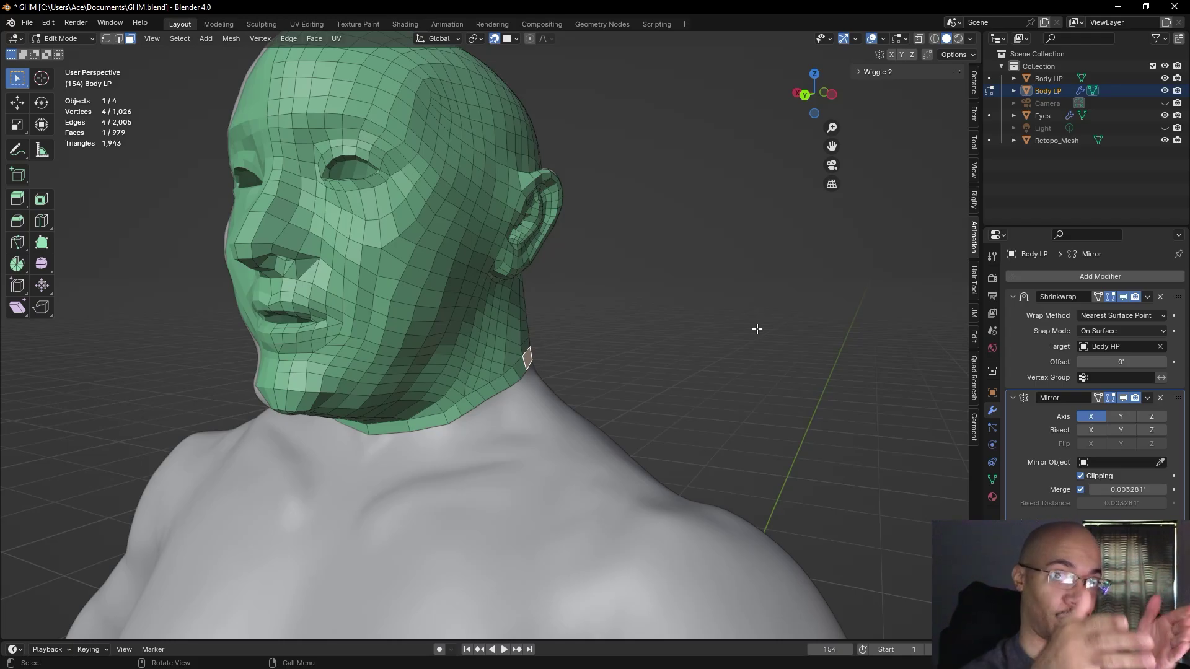
pyautogui.moveTo(750, 322); pyautogui.dragTo(615, 416, button='middle')
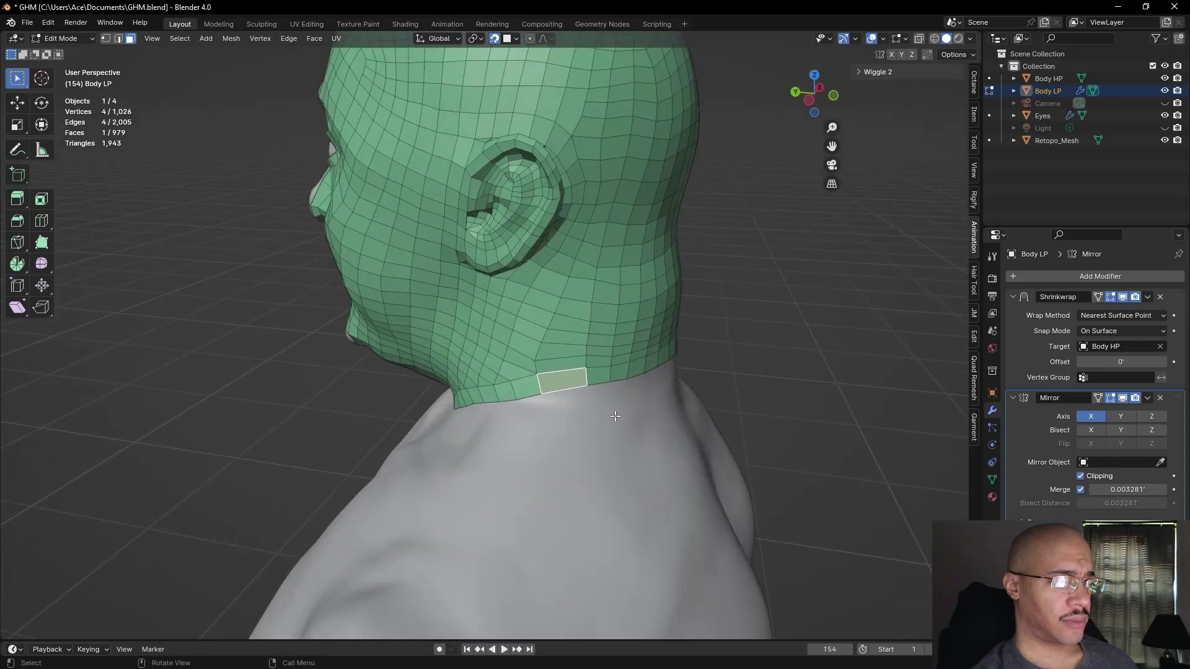
pyautogui.click(118, 39)
pyautogui.click(543, 385)
pyautogui.press('g')
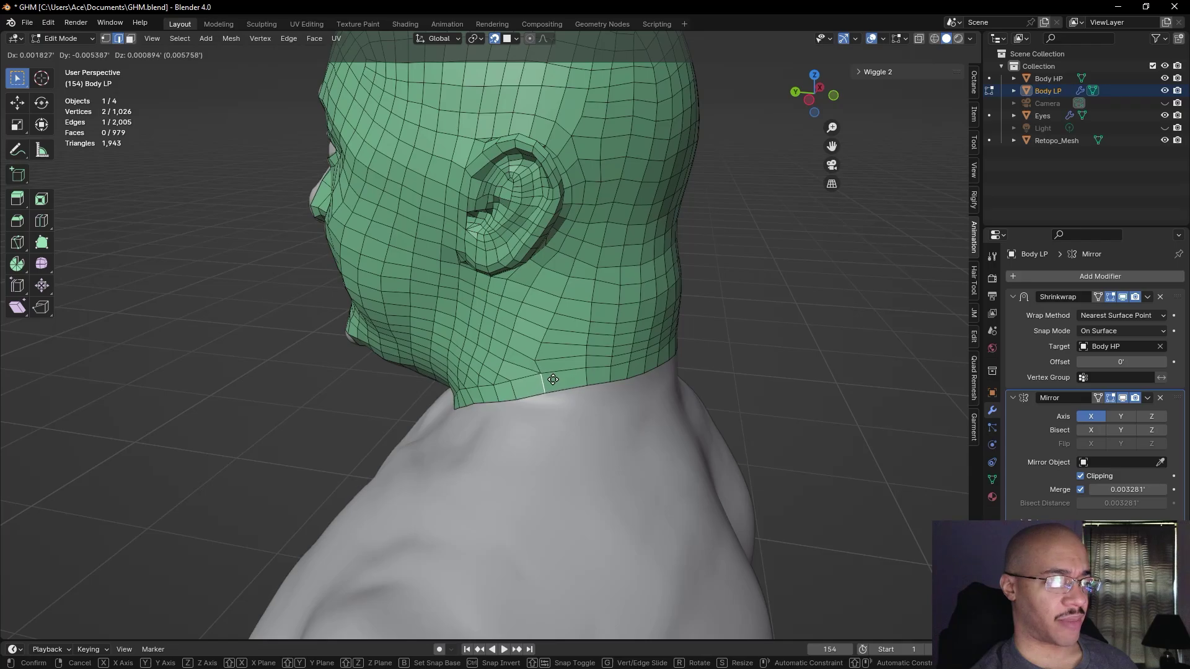
pyautogui.click(552, 382)
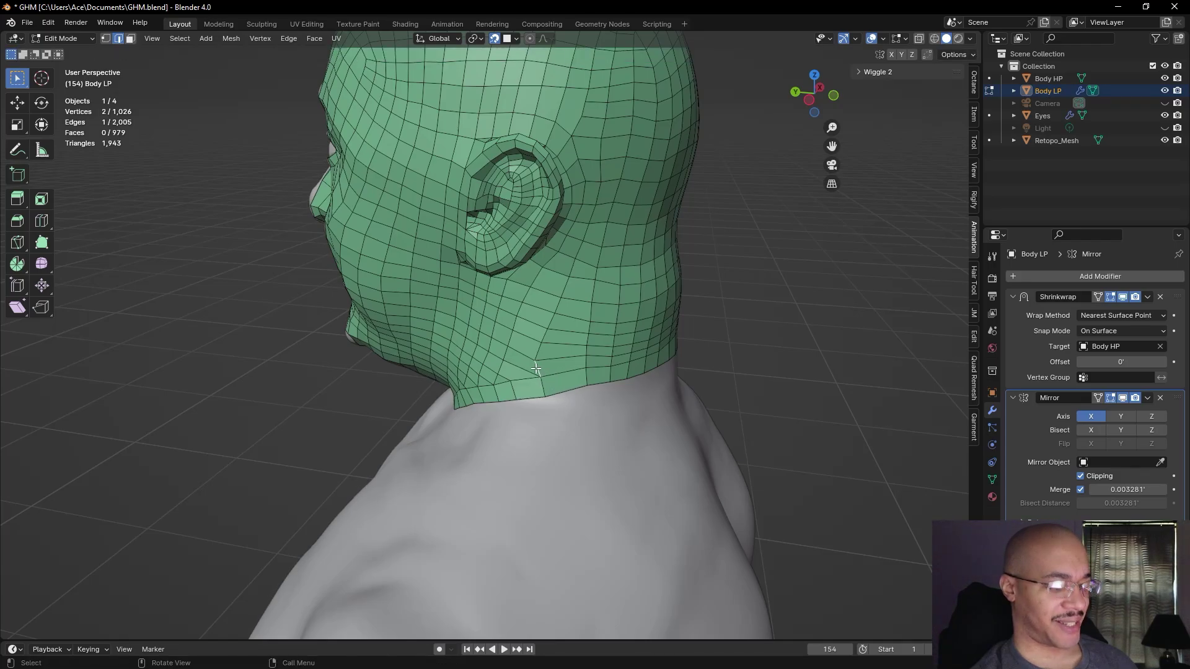
# - Rotate an edge just above the neck's lower border about 25 degrees and shift a nearby neck edge slightly
pyautogui.press('r')
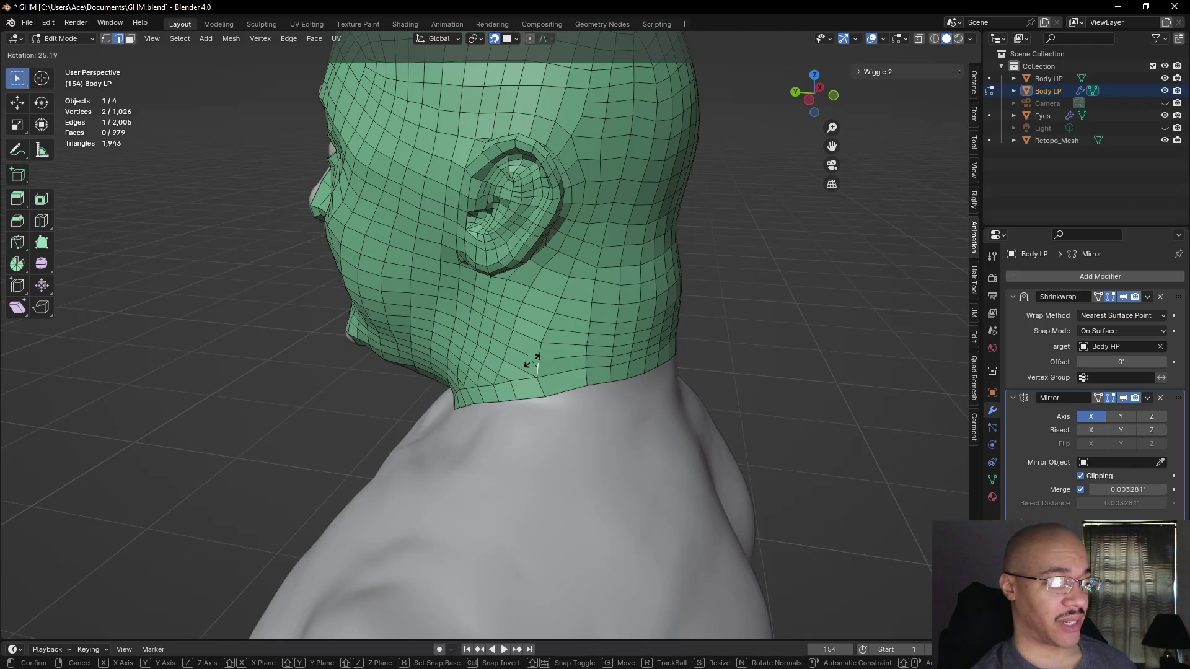
pyautogui.click(530, 361)
pyautogui.moveTo(645, 351); pyautogui.dragTo(785, 353, button='middle')
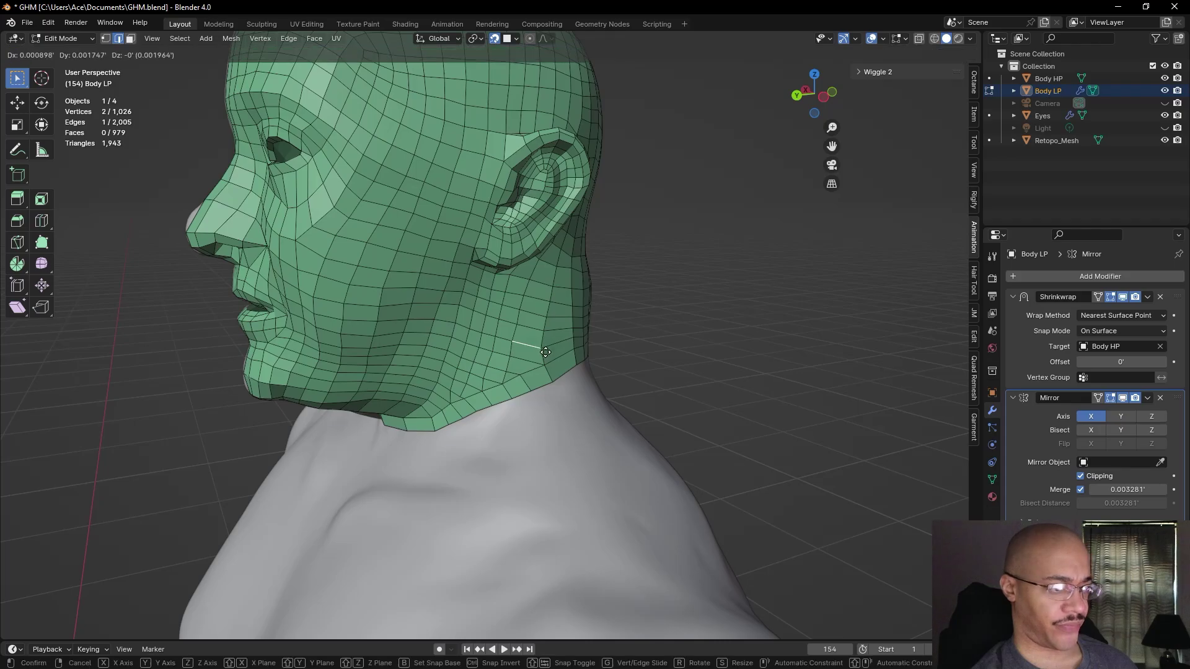
pyautogui.click(662, 343)
# - Examine the low-poly head's neck border against the full high-poly body from several distances
pyautogui.moveTo(662, 343); pyautogui.dragTo(804, 324, button='middle')
pyautogui.scroll(-8, 805, 346)
pyautogui.scroll(10, 802, 347)
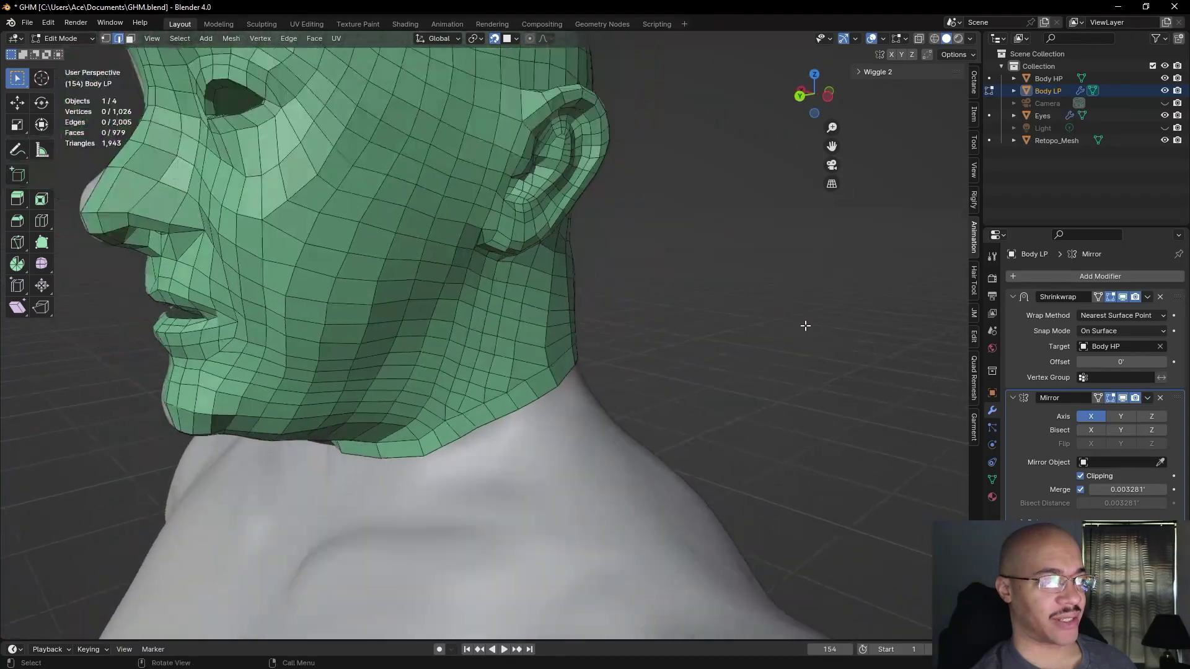
pyautogui.scroll(-4, 804, 324)
pyautogui.moveTo(725, 348); pyautogui.dragTo(766, 264, button='middle')
pyautogui.scroll(-3, 789, 344)
pyautogui.scroll(-4, 682, 265)
pyautogui.moveTo(682, 266); pyautogui.dragTo(692, 298, button='middle')
pyautogui.scroll(-2, 692, 298)
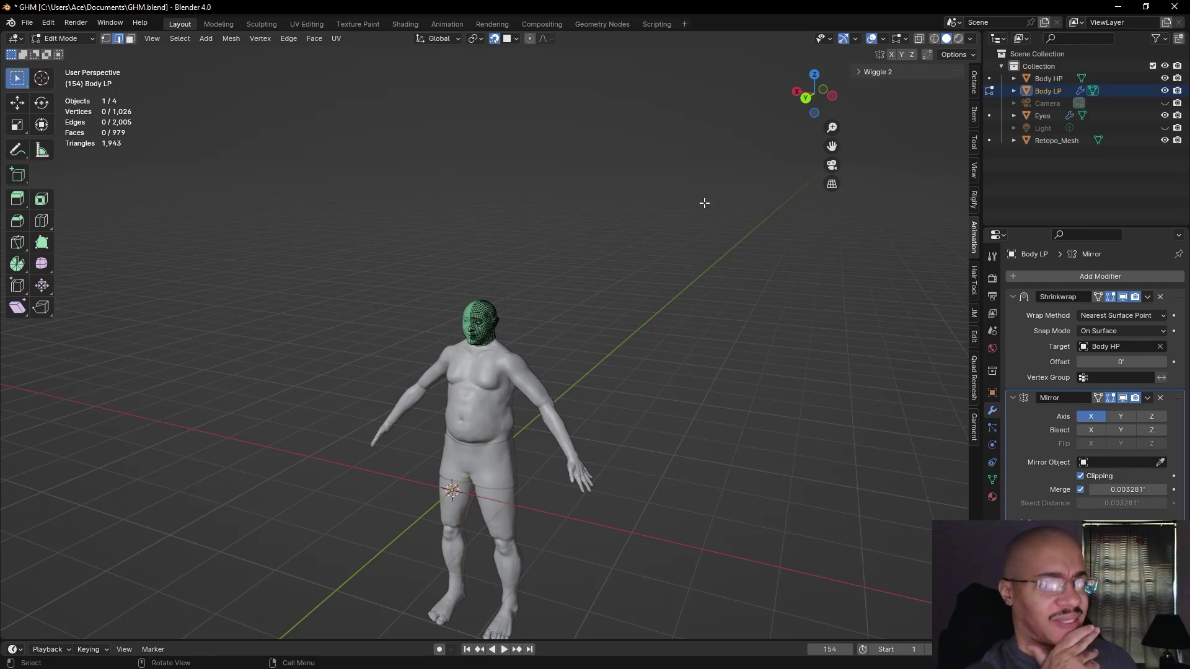
pyautogui.scroll(3, 465, 381)
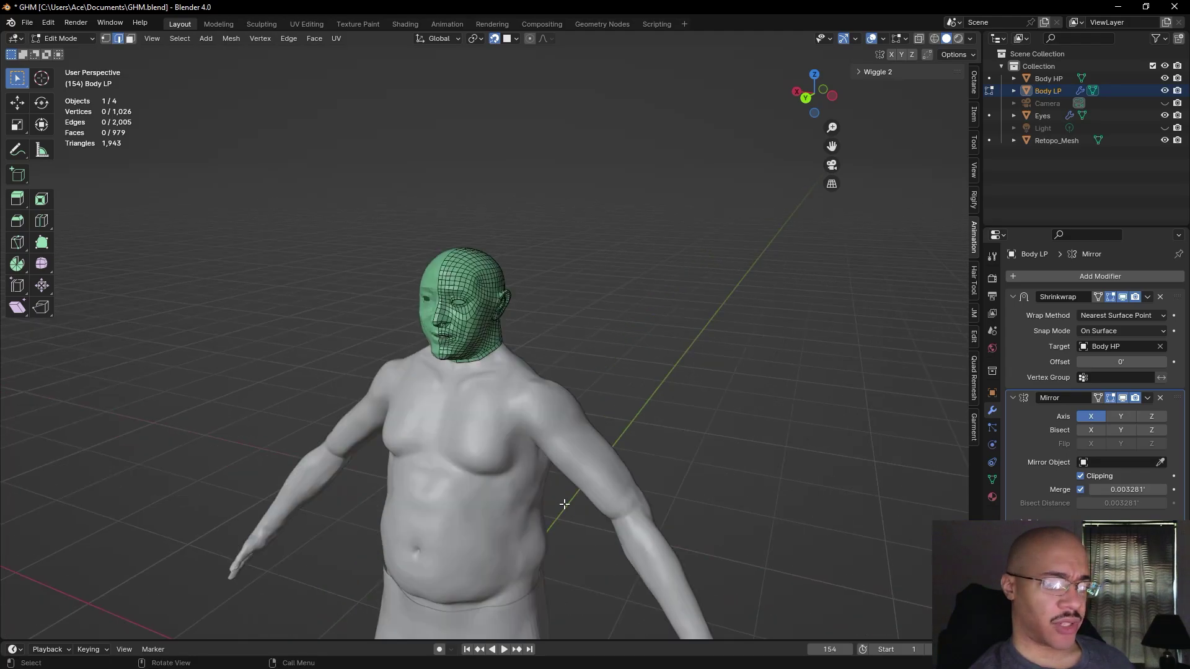
pyautogui.scroll(4, 713, 329)
# - Switch to face selection, duplicate a face from the side of the neck and place the copy on the shoulder
pyautogui.moveTo(704, 332); pyautogui.dragTo(560, 378, button='middle')
pyautogui.click(563, 370)
pyautogui.click(130, 39)
pyautogui.moveTo(663, 279); pyautogui.dragTo(685, 316, button='middle')
pyautogui.scroll(-5, 743, 329)
pyautogui.scroll(-3, 676, 323)
pyautogui.moveTo(468, 537); pyautogui.dragTo(435, 503, button='middle')
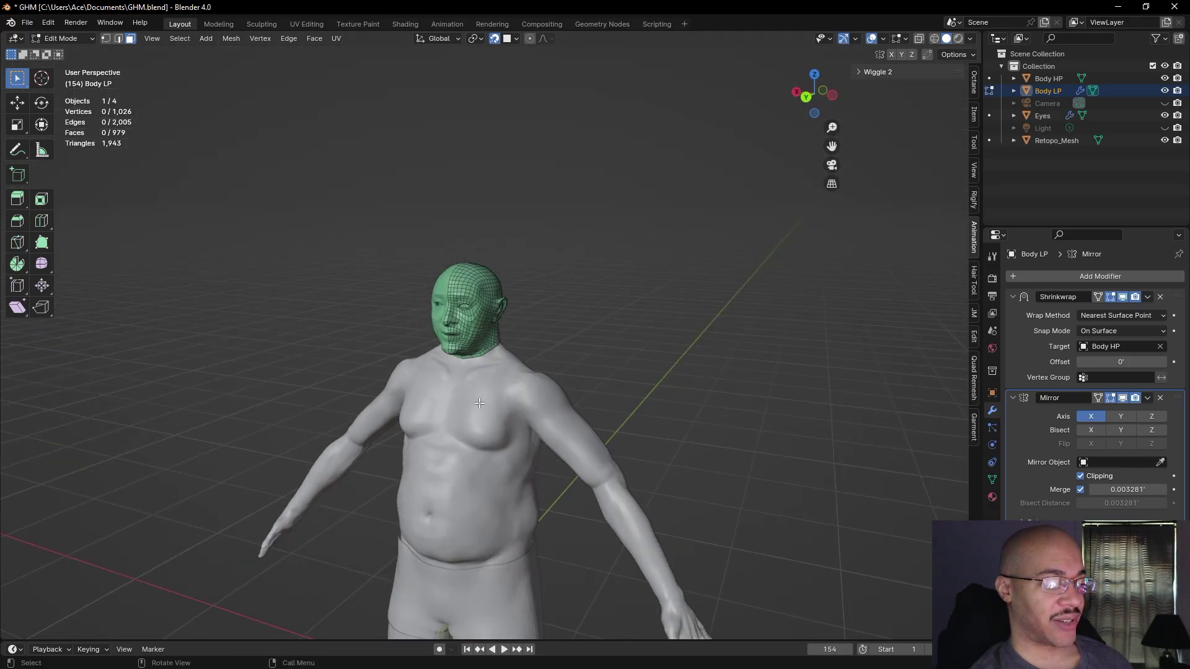
pyautogui.scroll(4, 659, 375)
pyautogui.moveTo(660, 376); pyautogui.dragTo(550, 359, button='middle')
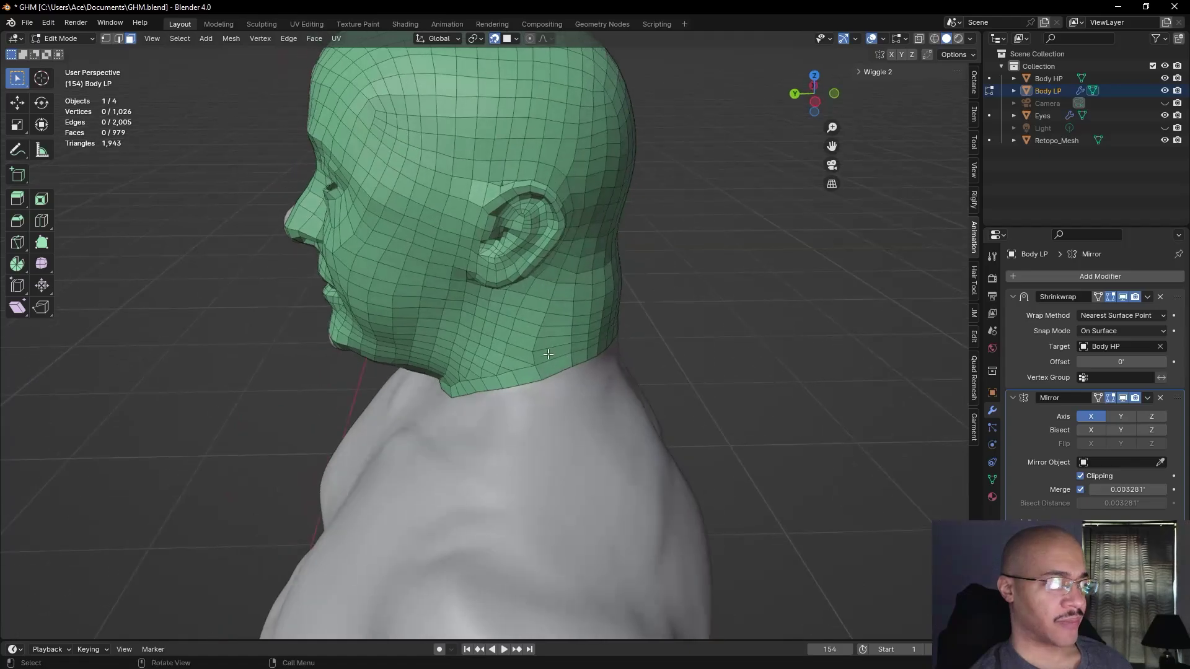
pyautogui.hotkey('shift', 'd')
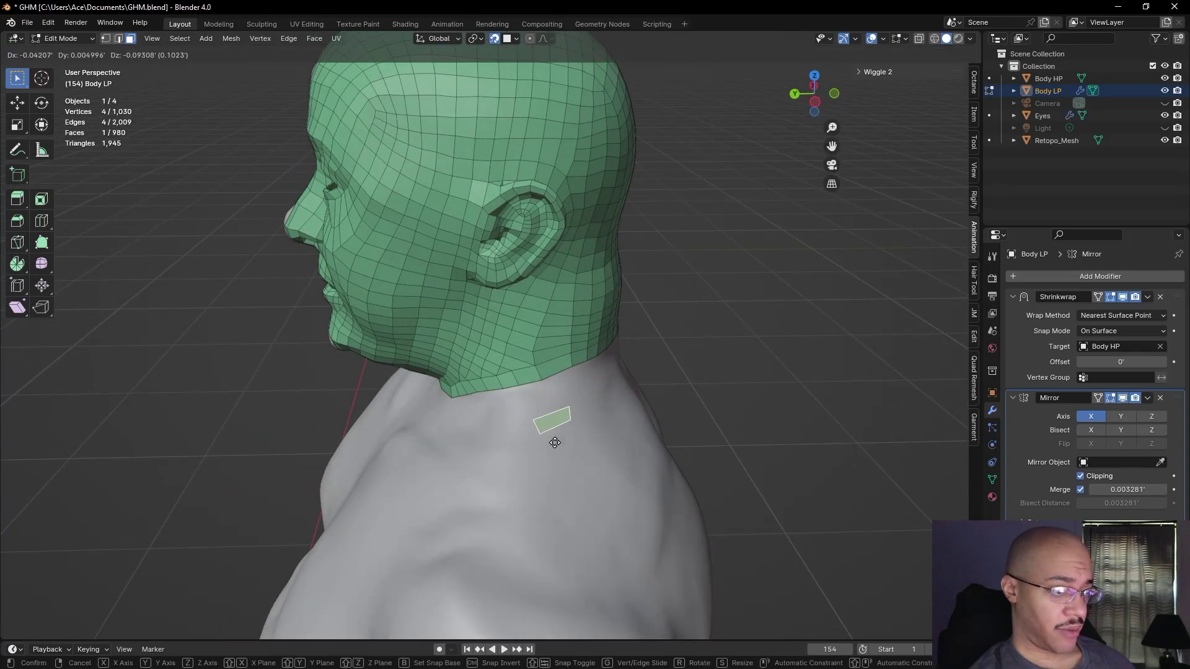
pyautogui.click(511, 602)
# - Move the duplicated face from the top of the shoulder onto the front of the upper chest
pyautogui.moveTo(512, 602); pyautogui.dragTo(540, 466, button='middle')
pyautogui.scroll(-5, 632, 498)
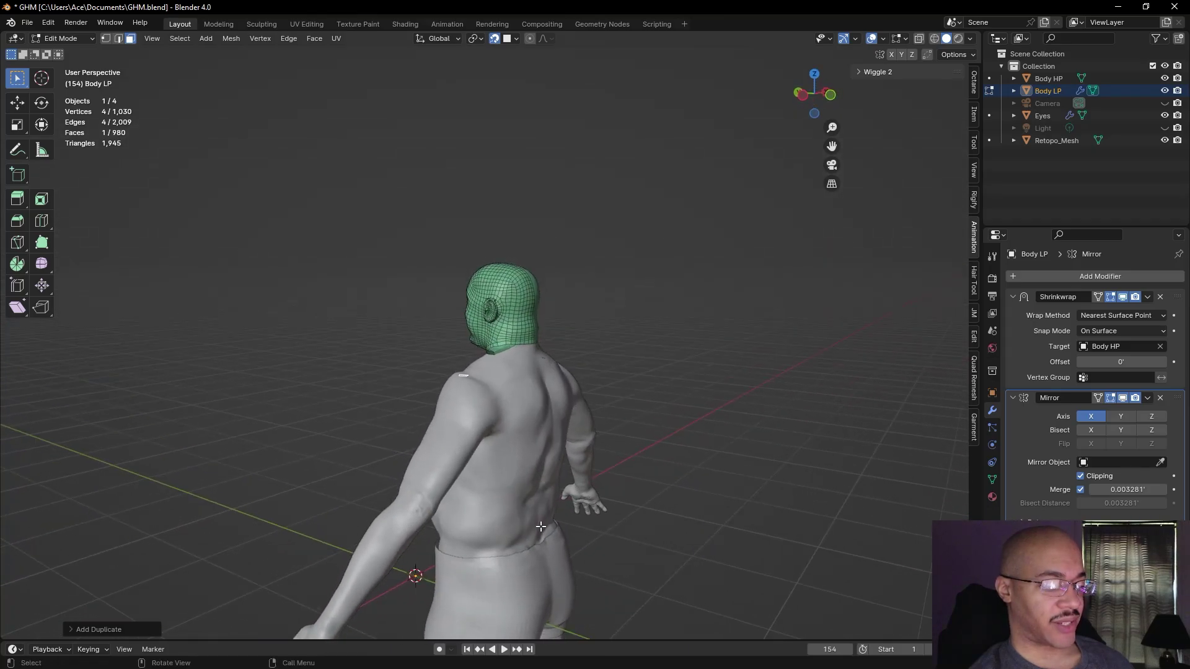
pyautogui.moveTo(482, 533); pyautogui.dragTo(816, 504, button='middle')
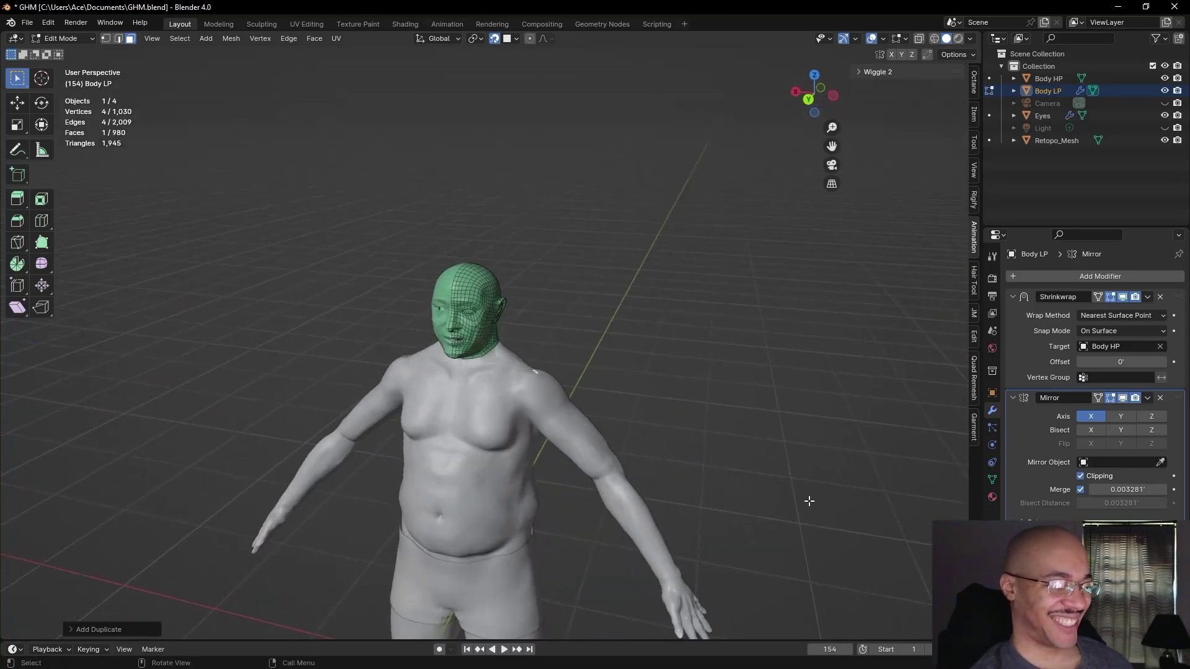
pyautogui.scroll(4, 805, 499)
pyautogui.scroll(3, 724, 442)
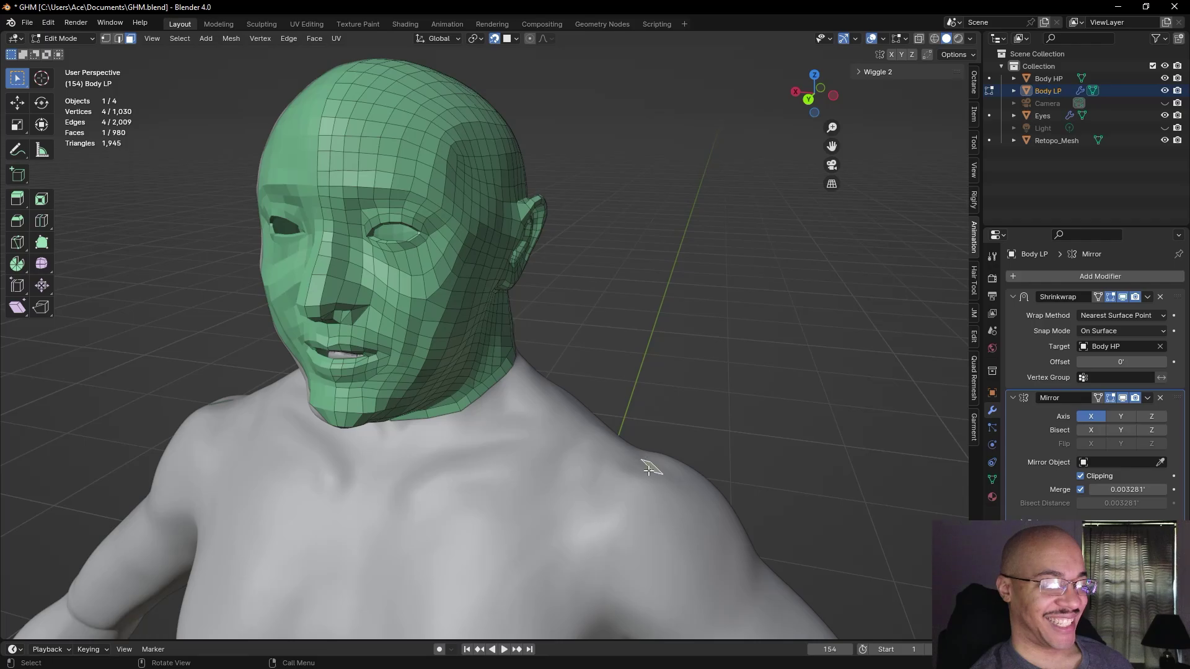
pyautogui.press('g')
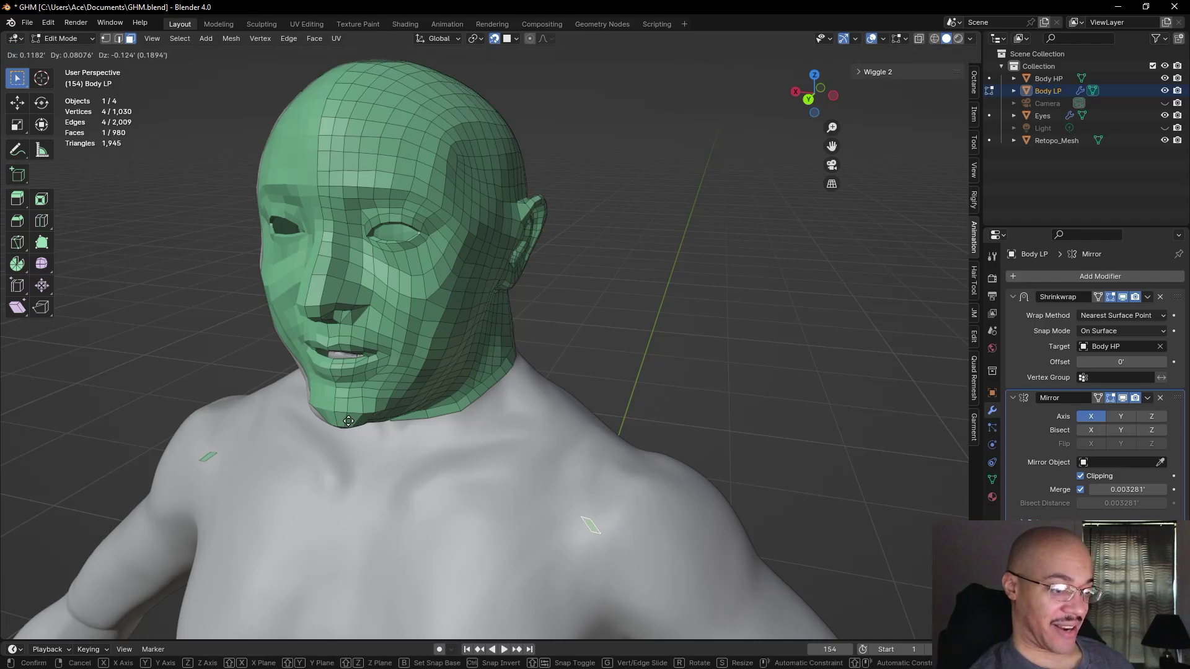
pyautogui.click(338, 426)
# - Rotate the duplicated face upright, reposition it on the chest beside the shoulder, and clear the selection
pyautogui.moveTo(372, 409); pyautogui.dragTo(550, 372, button='middle')
pyautogui.scroll(5, 582, 446)
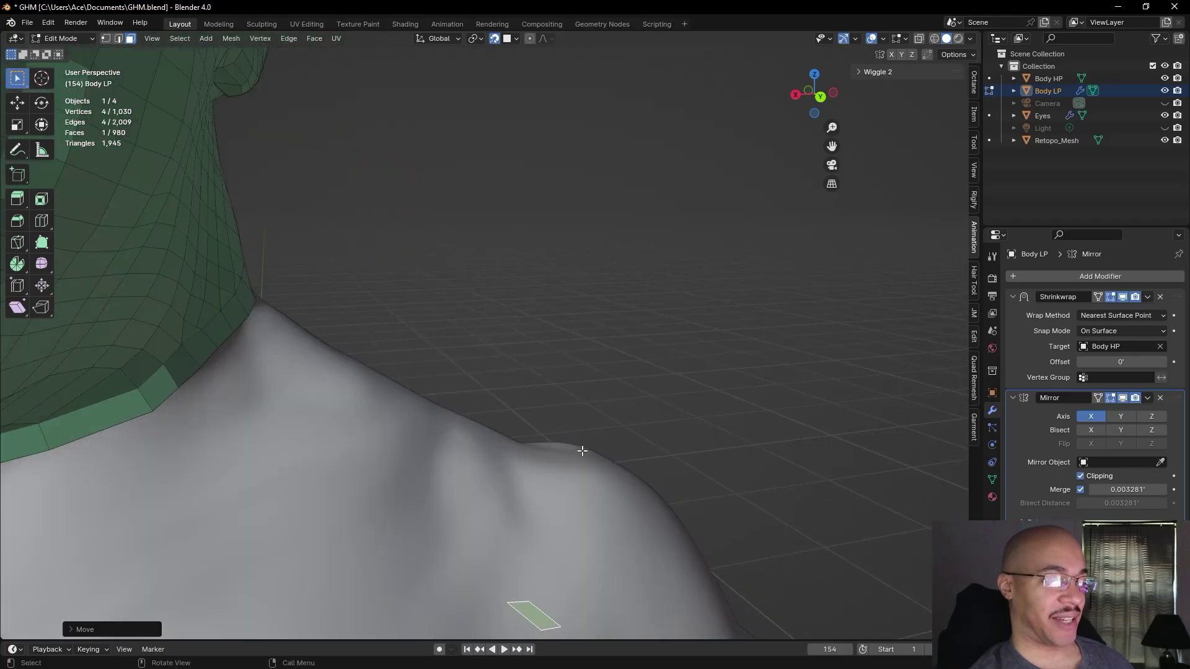
pyautogui.scroll(-3, 499, 456)
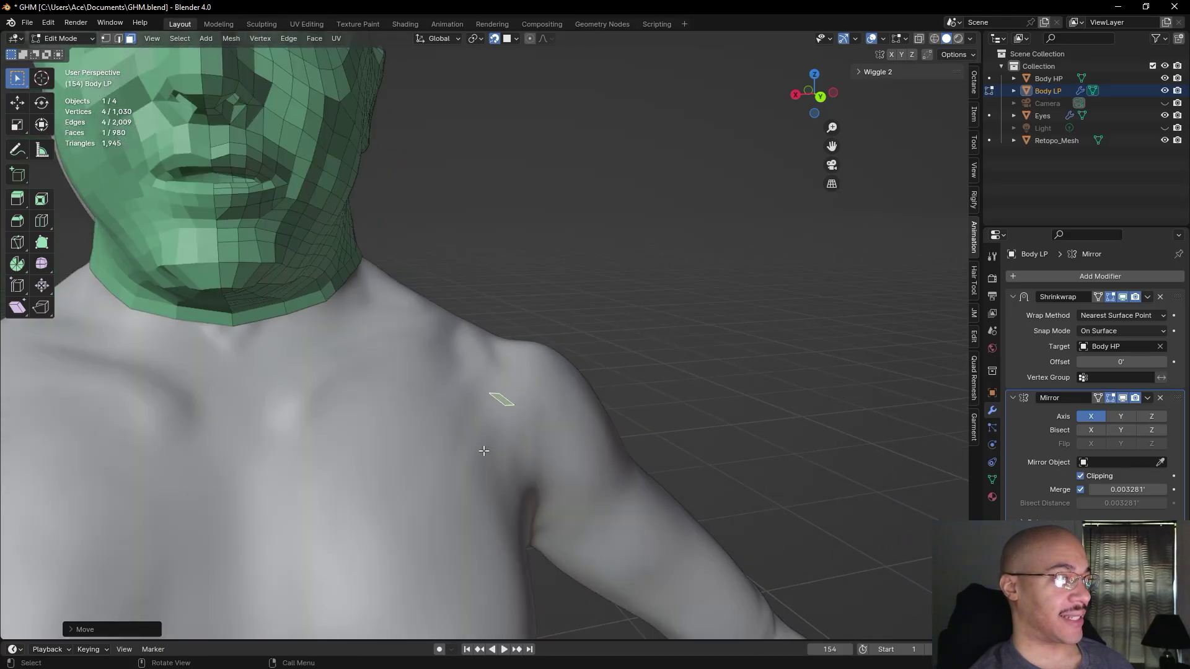
pyautogui.press('r')
pyautogui.click(507, 426)
pyautogui.press('g')
pyautogui.click(491, 442)
pyautogui.hotkey('alt', 'a')
# - Switch to vertex selection and move the duplicated face's four corners one by one to make the quad more regular
pyautogui.moveTo(491, 442); pyautogui.dragTo(531, 404, button='middle')
pyautogui.scroll(5, 222, 234)
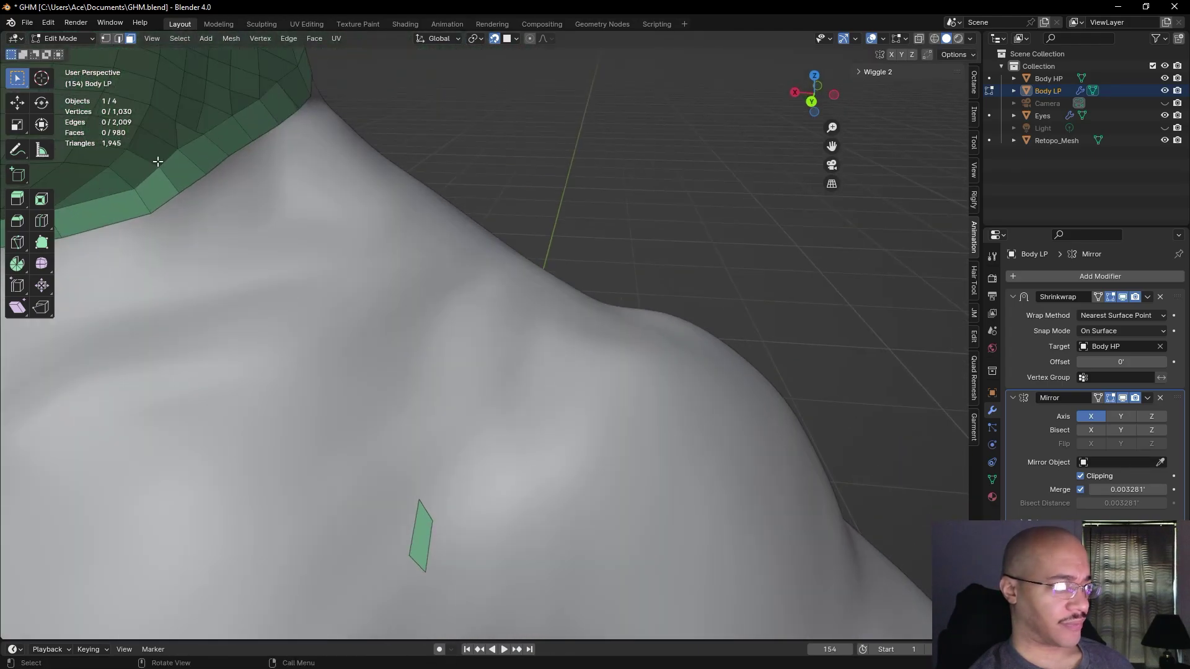
pyautogui.press('g')
pyautogui.click(407, 496)
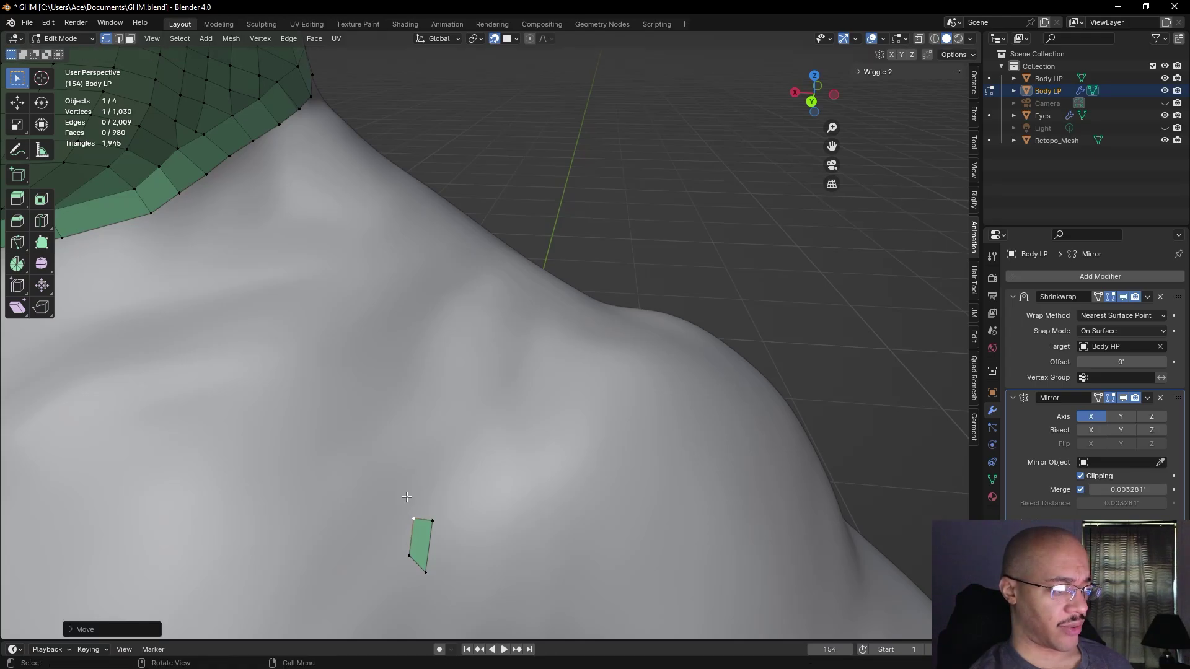
pyautogui.click(434, 524)
pyautogui.press('g')
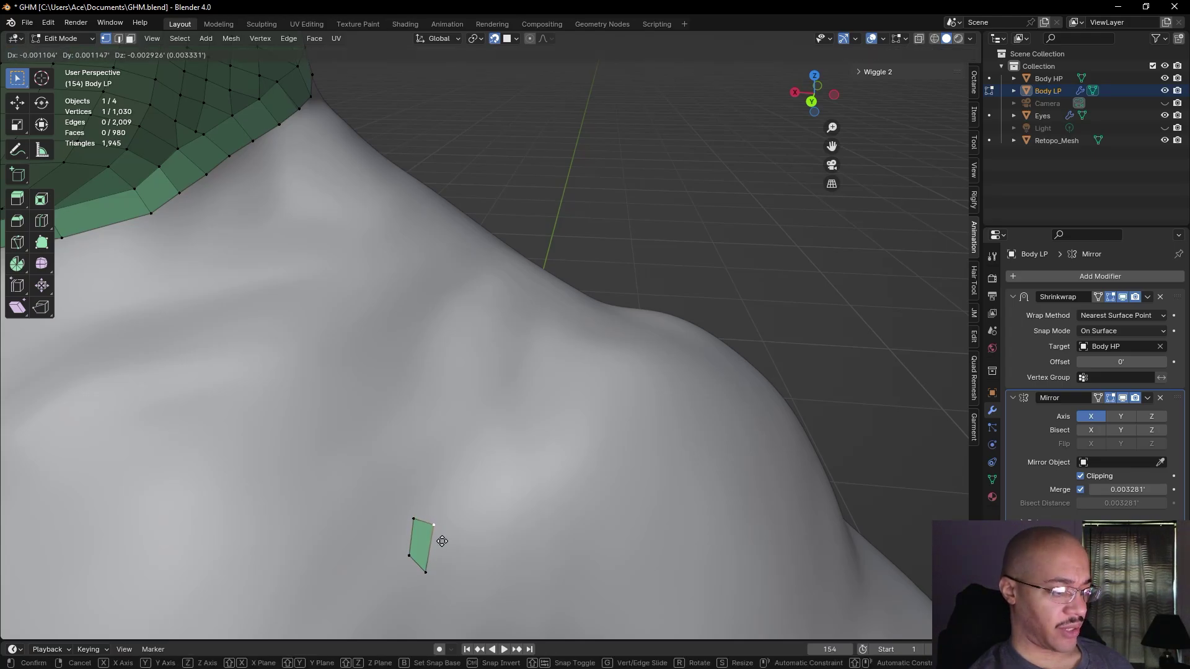
pyautogui.click(441, 545)
pyautogui.click(410, 557)
pyautogui.press('g')
pyautogui.click(420, 564)
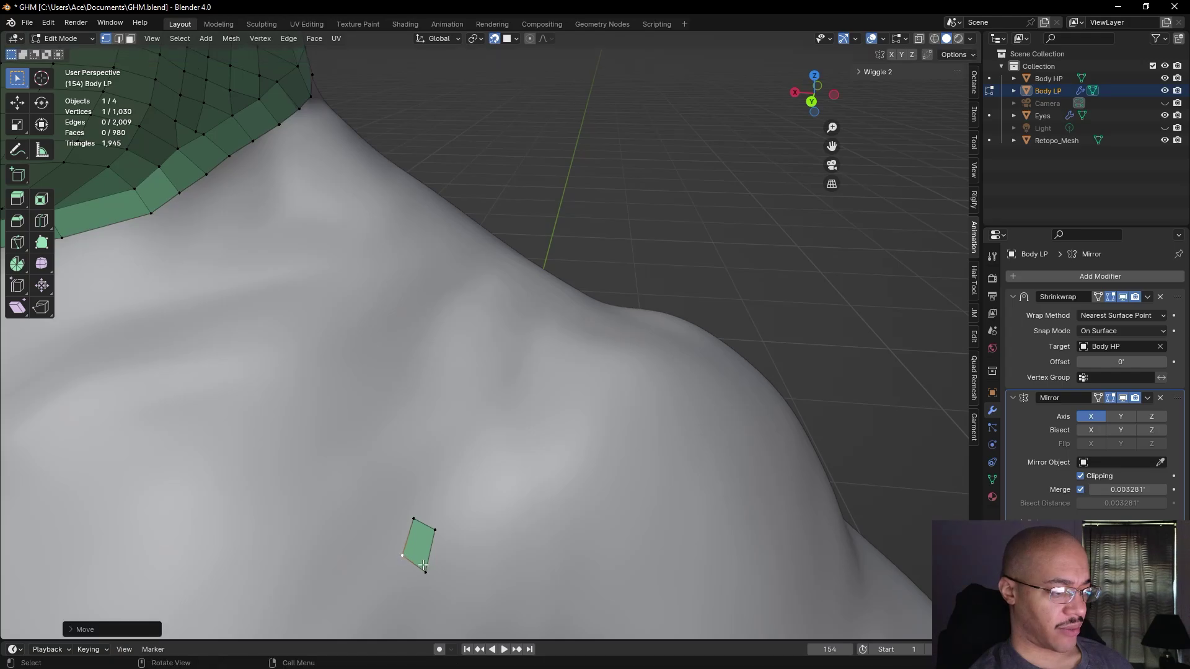
pyautogui.click(424, 569)
pyautogui.press('g')
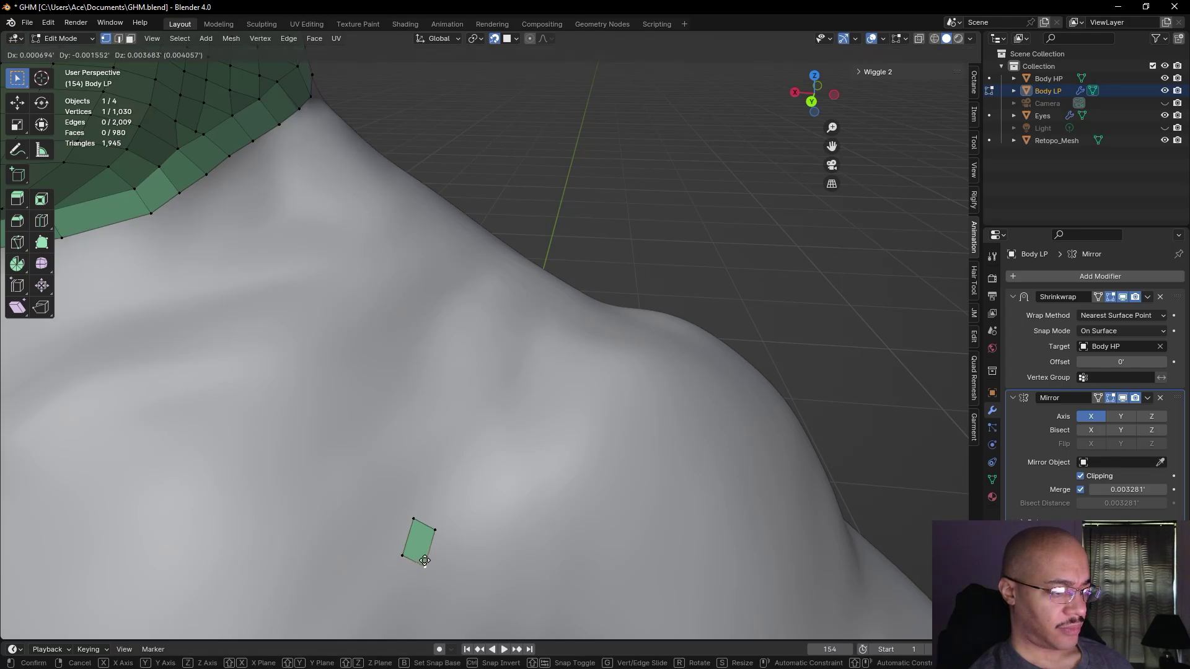
pyautogui.click(426, 559)
# - Widen the chest quad by moving its upper and lower inner corner vertices toward the middle of the chest
pyautogui.scroll(-5, 477, 520)
pyautogui.moveTo(477, 519); pyautogui.dragTo(509, 465, button='middle')
pyautogui.click(474, 400)
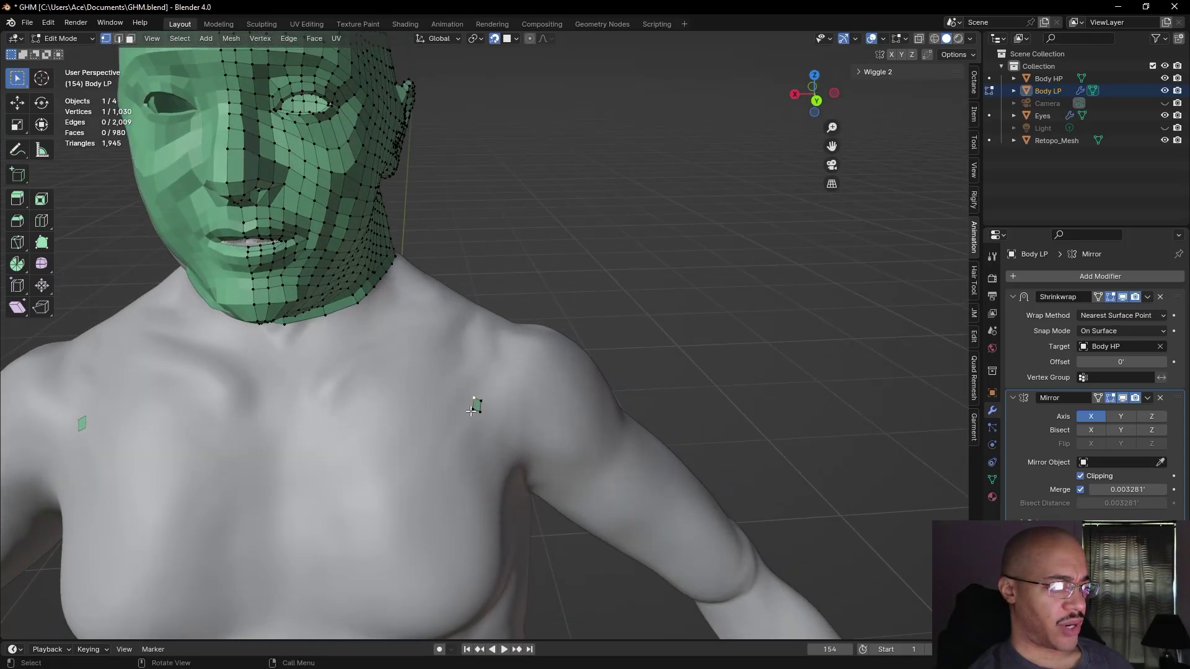
pyautogui.press('g')
pyautogui.click(464, 404)
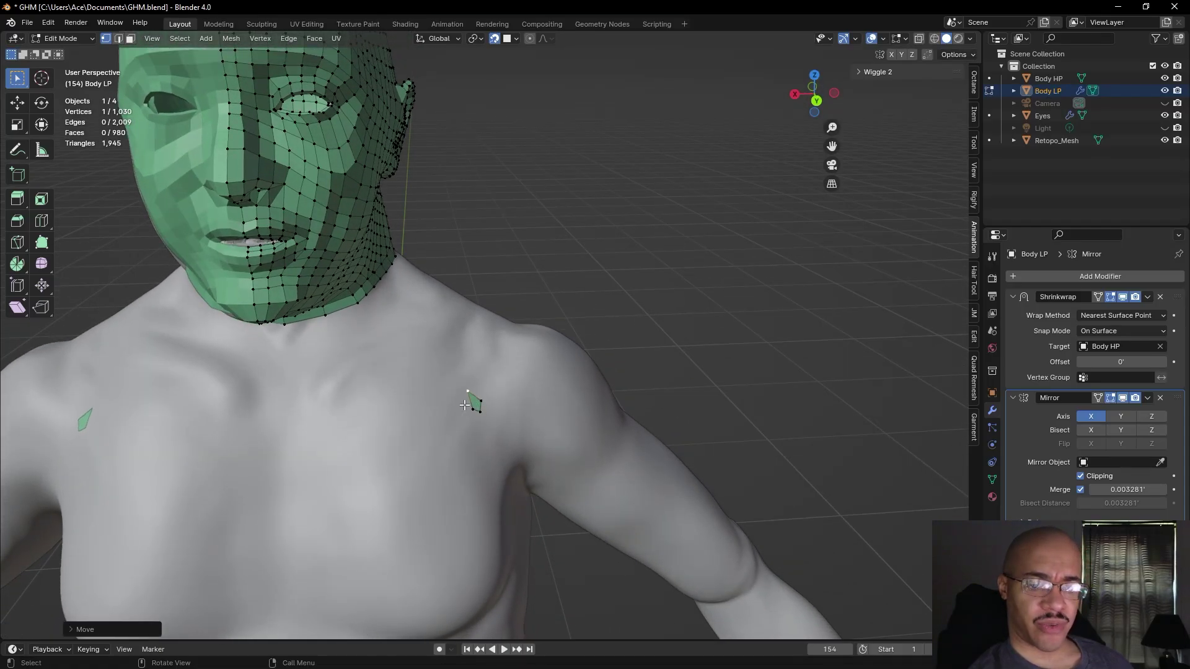
pyautogui.click(472, 414)
pyautogui.press('g')
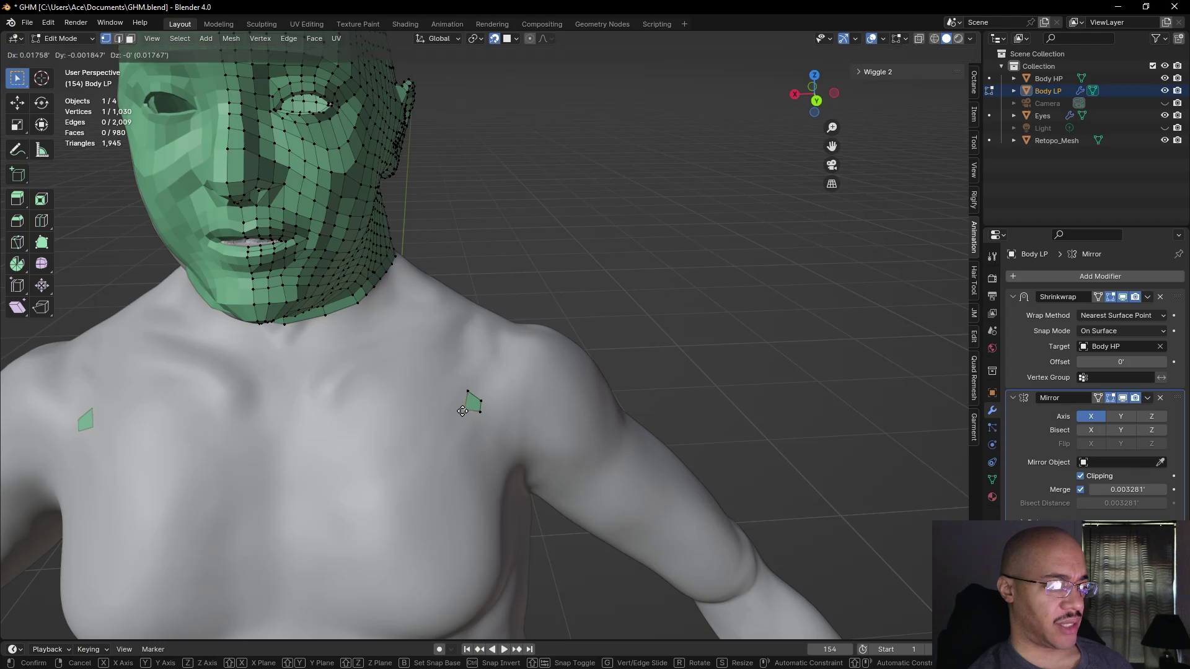
pyautogui.click(464, 410)
# - Raise the chest quad's upper outer corner, then fine-tune its upper inner and lower outer corners to square it
pyautogui.click(481, 404)
pyautogui.press('g')
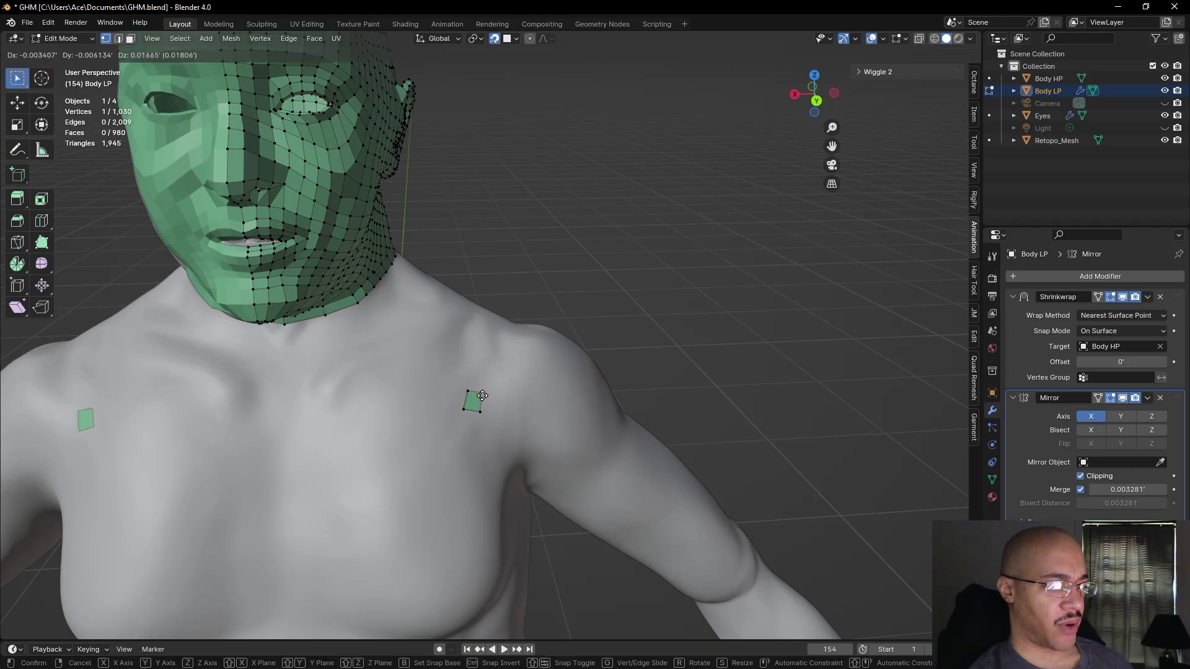
pyautogui.click(482, 393)
pyautogui.click(466, 392)
pyautogui.press('g')
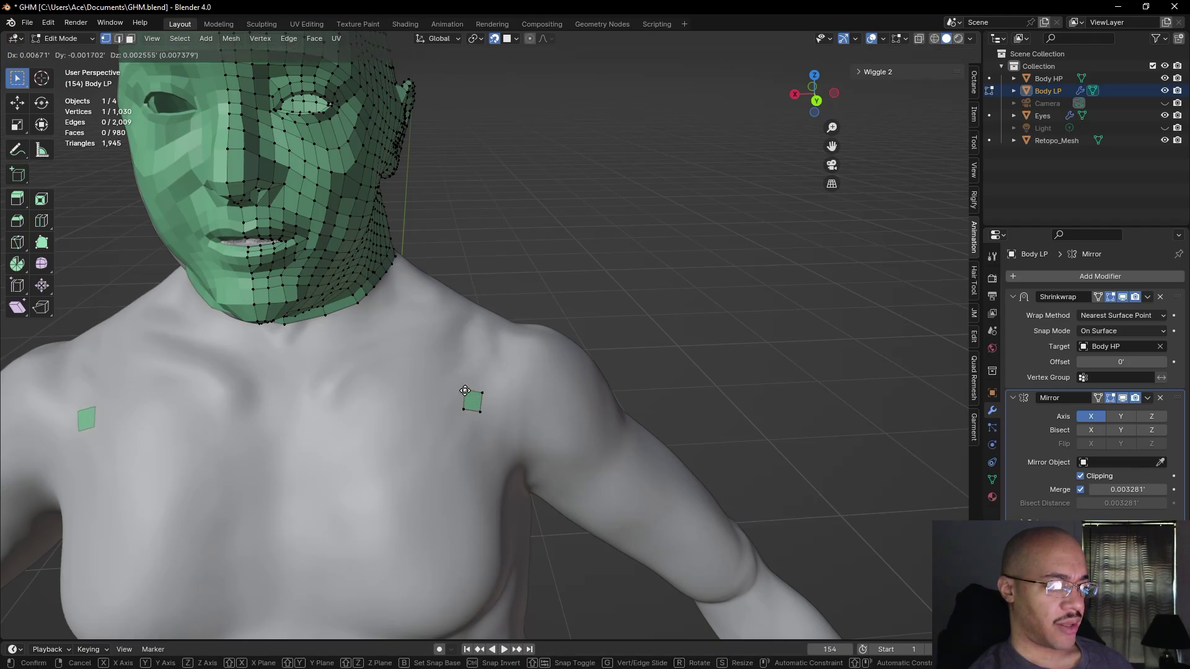
pyautogui.click(472, 394)
pyautogui.click(481, 413)
pyautogui.press('g')
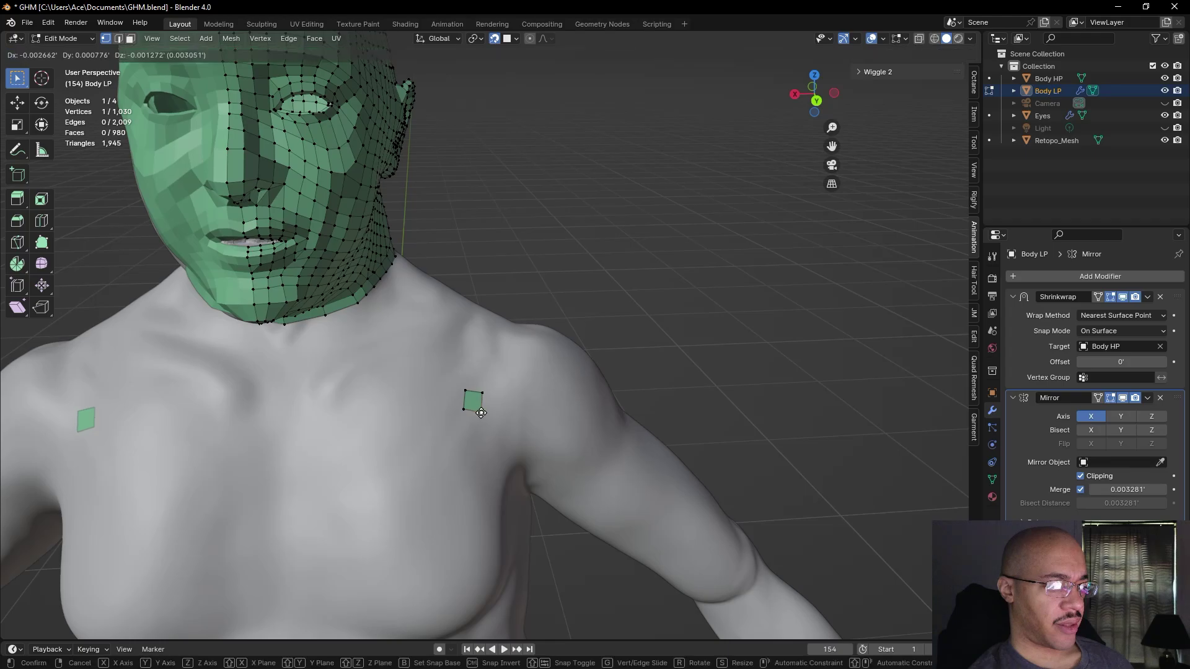
pyautogui.click(461, 411)
# - Adjust the chest quad's lower inner corner slightly downward and clear the selection
pyautogui.click(462, 411)
pyautogui.click(713, 365)
pyautogui.moveTo(721, 390)
pyautogui.mouseDown(button='middle')
pyautogui.moveTo(705, 425)
pyautogui.moveTo(649, 401)
pyautogui.moveTo(739, 405)
pyautogui.moveTo(725, 402)
pyautogui.mouseUp(button='middle')
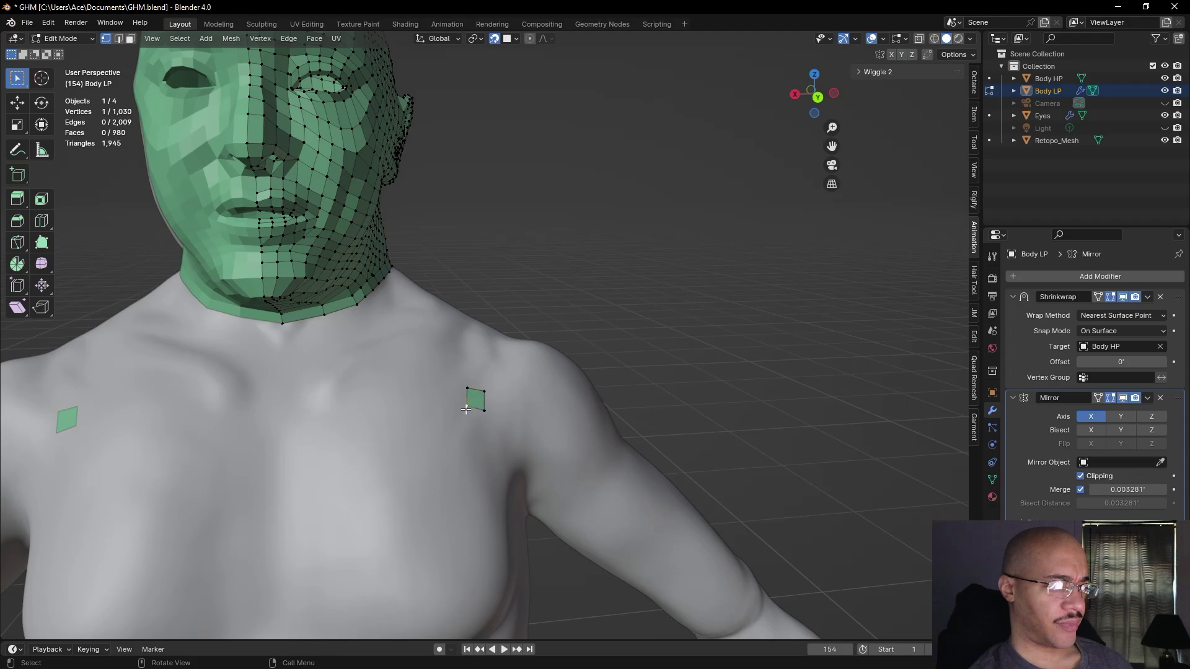
pyautogui.press('g')
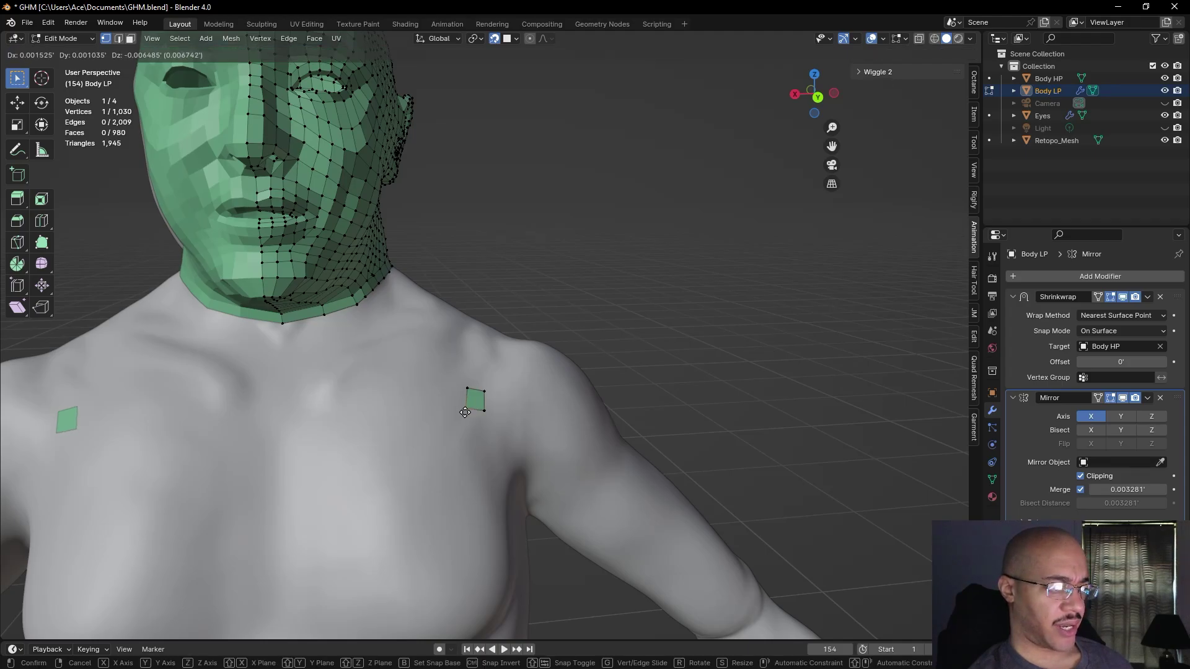
pyautogui.click(464, 412)
pyautogui.click(663, 404)
# - Fine-tune the position of the chest quad's lower inner corner vertex
pyautogui.scroll(3, 672, 404)
pyautogui.moveTo(672, 405); pyautogui.dragTo(618, 468, button='middle')
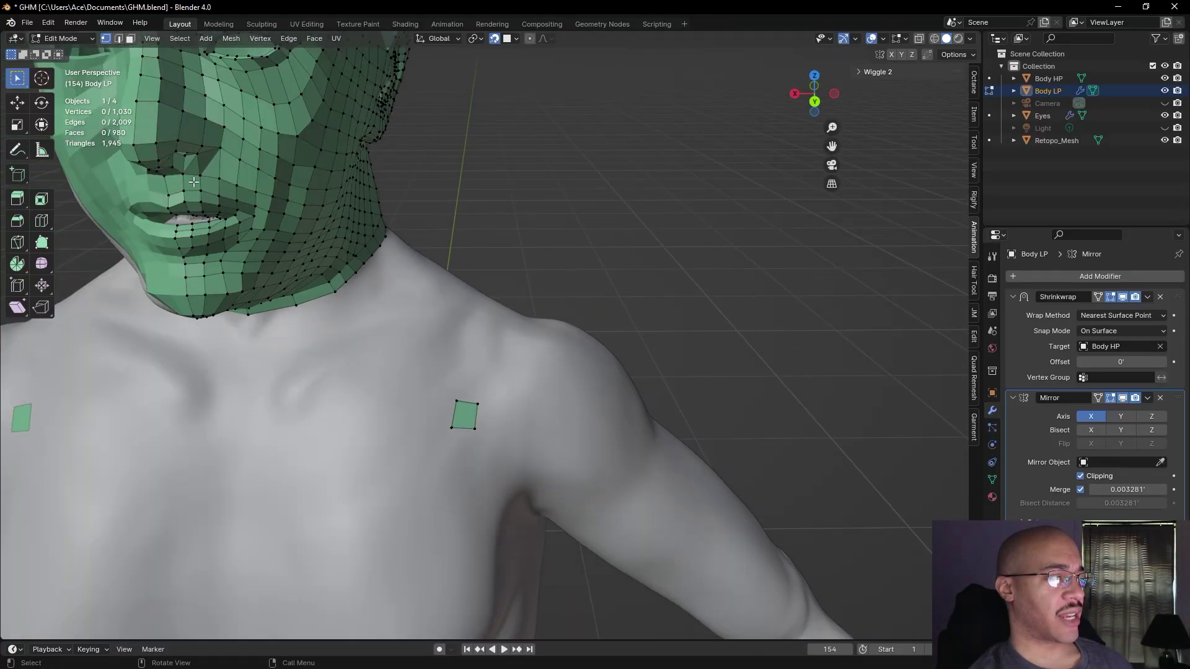
pyautogui.scroll(-5, 481, 207)
pyautogui.moveTo(480, 207); pyautogui.dragTo(534, 134, button='middle')
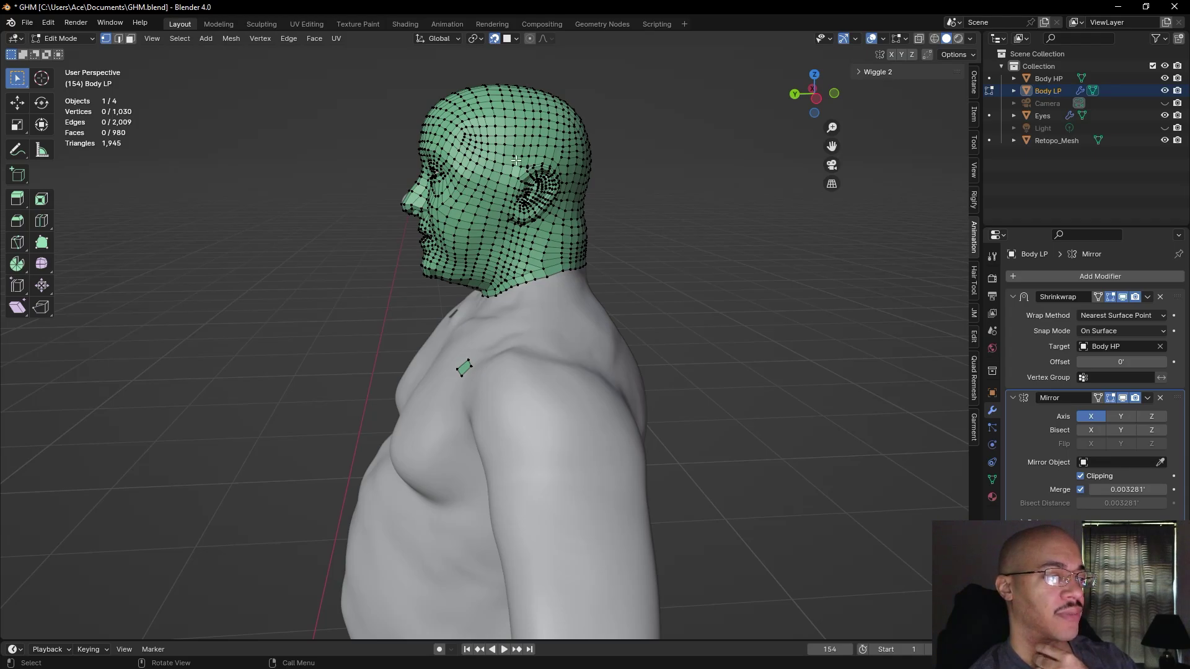
pyautogui.moveTo(641, 184); pyautogui.dragTo(791, 295, button='middle')
pyautogui.click(487, 394)
pyautogui.press('g')
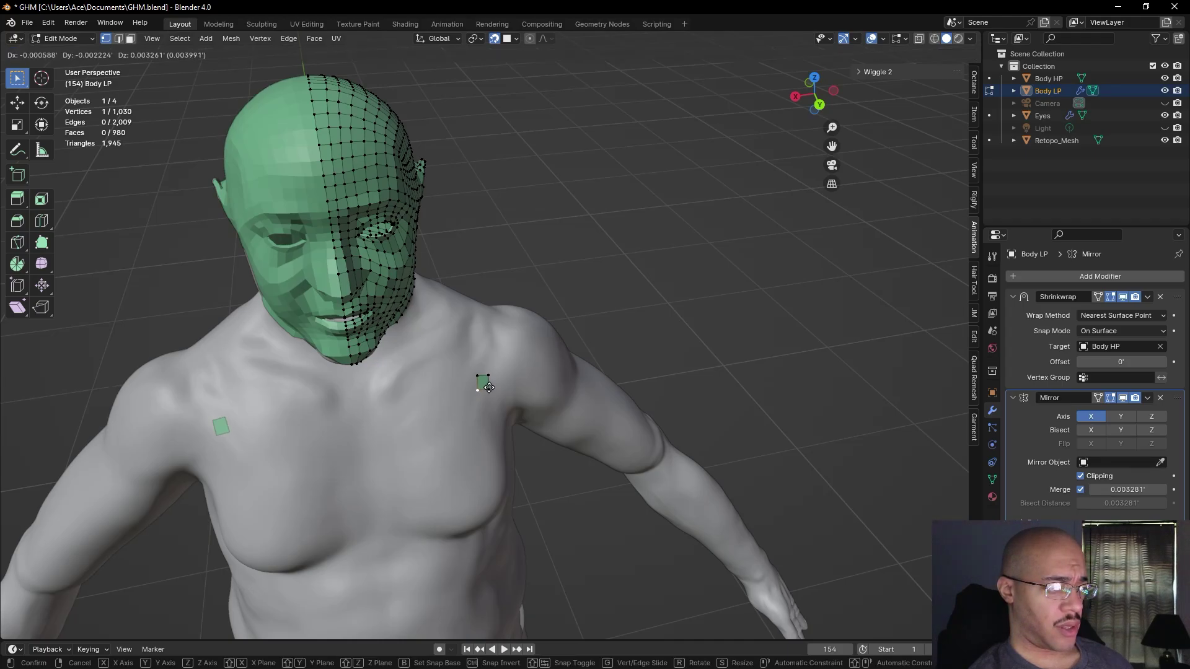
pyautogui.click(493, 389)
pyautogui.press('g')
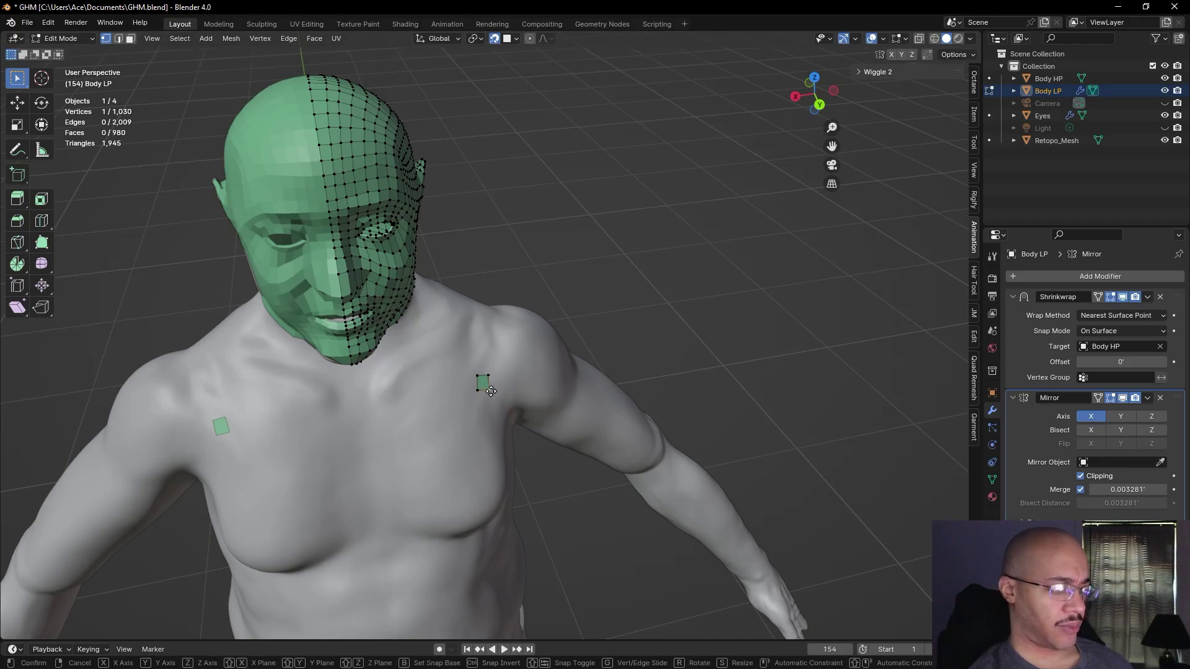
pyautogui.click(491, 391)
# - Switch to edge selection and extrude the chest quad's upper edge twice toward the shoulder to form a vertical three-face strip
pyautogui.click(119, 39)
pyautogui.scroll(5, 744, 333)
pyautogui.scroll(2, 736, 336)
pyautogui.keyDown('shift'); pyautogui.moveTo(608, 345); pyautogui.dragTo(502, 287, button='middle'); pyautogui.keyUp('shift')
pyautogui.scroll(-3, 470, 281)
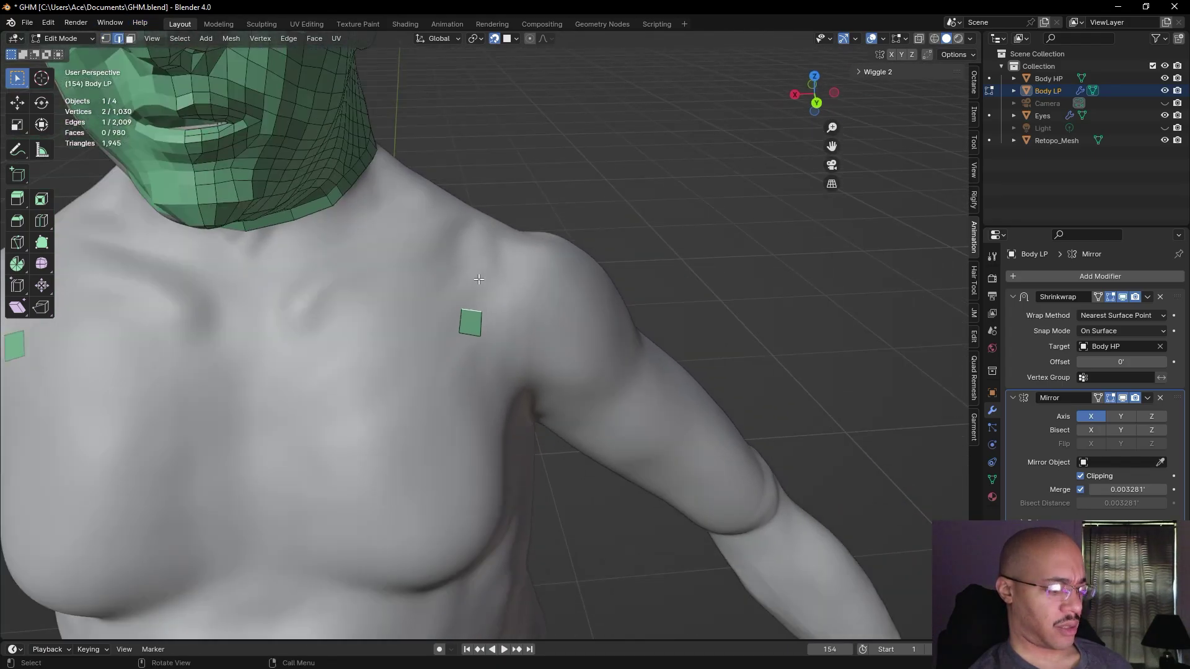
pyautogui.press('e')
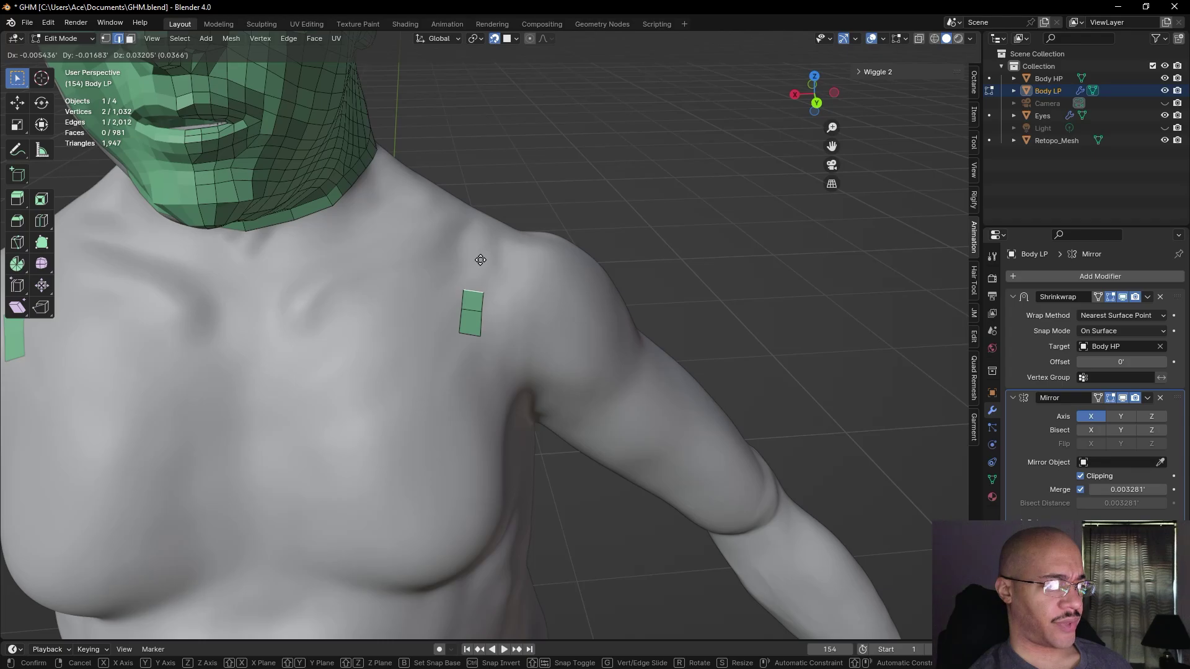
pyautogui.click(480, 260)
pyautogui.press('e')
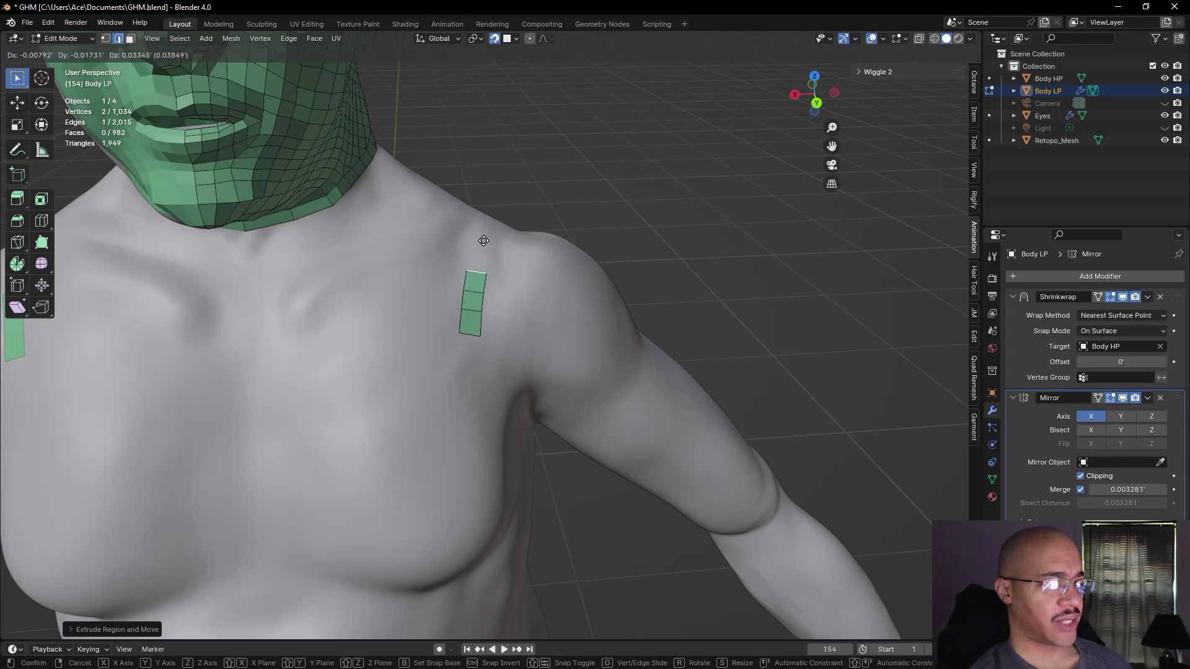
pyautogui.click(483, 240)
# - Switch to face selection, select all three faces of the strip, and move them slightly outward toward the arm
pyautogui.moveTo(672, 229); pyautogui.dragTo(614, 298, button='middle')
pyautogui.scroll(-6, 645, 276)
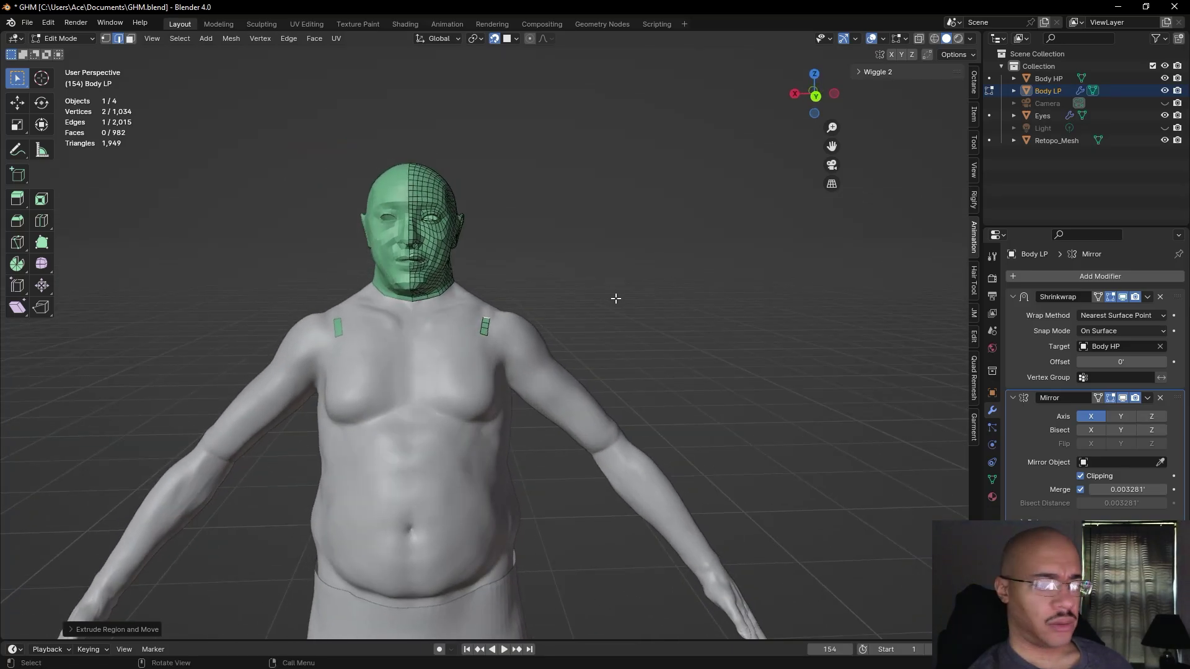
pyautogui.scroll(5, 477, 345)
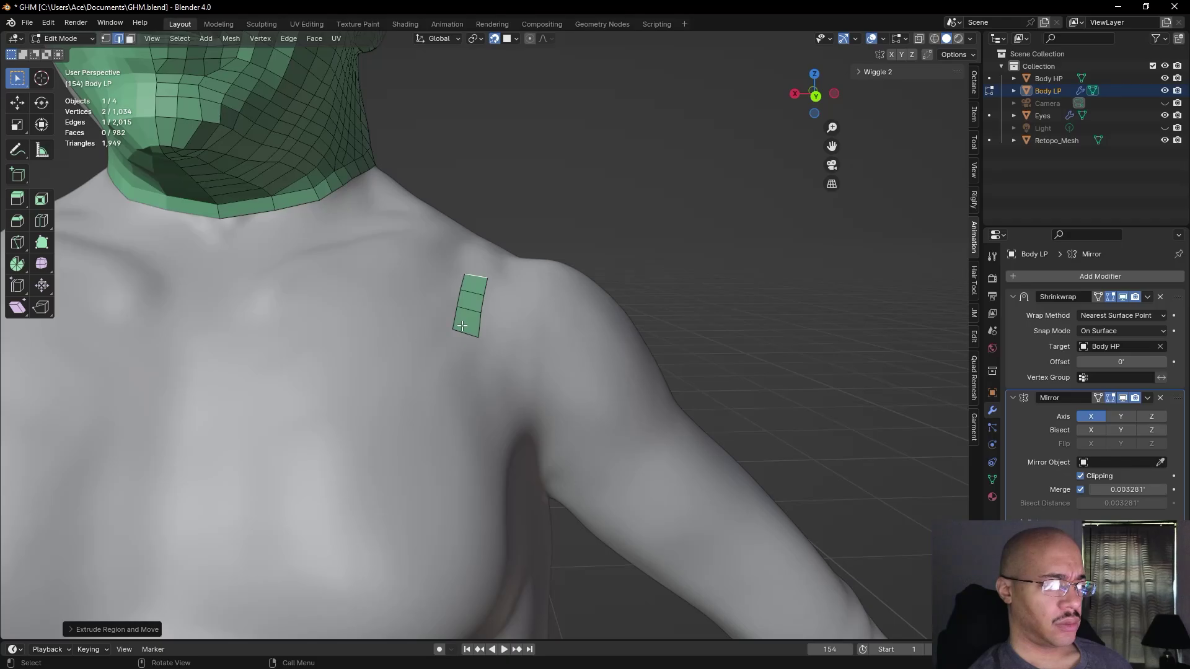
pyautogui.keyDown('shift'); pyautogui.click(463, 304); pyautogui.keyUp('shift')
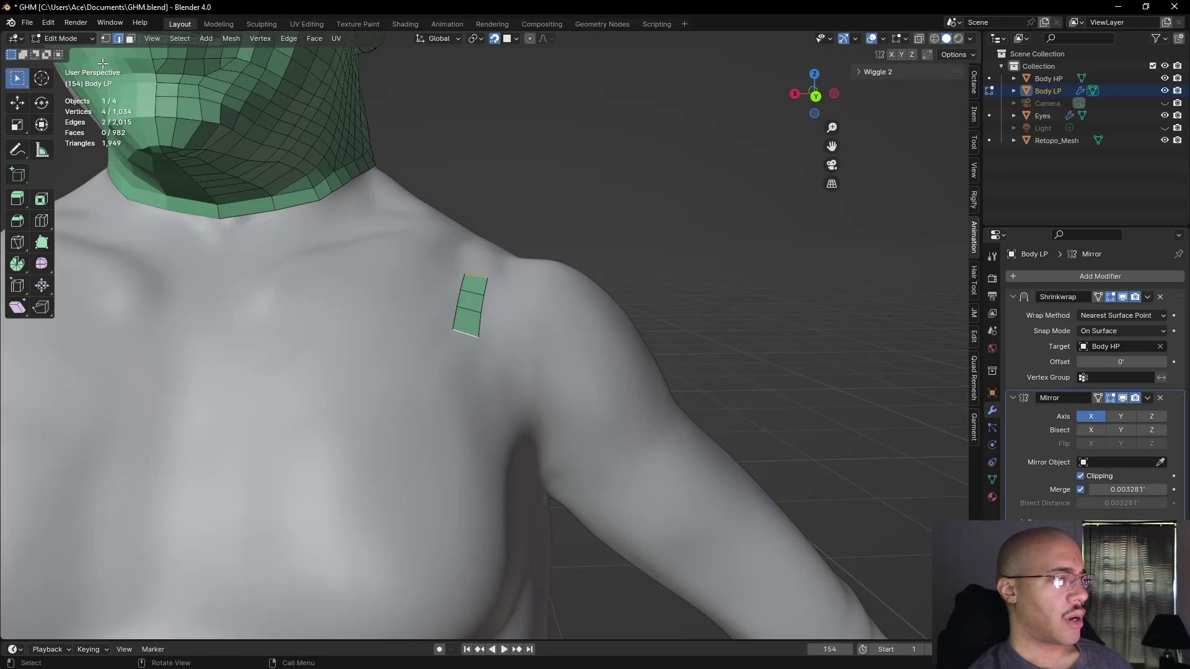
pyautogui.click(130, 39)
pyautogui.click(468, 323)
pyautogui.keyDown('shift'); pyautogui.click(477, 285); pyautogui.keyUp('shift')
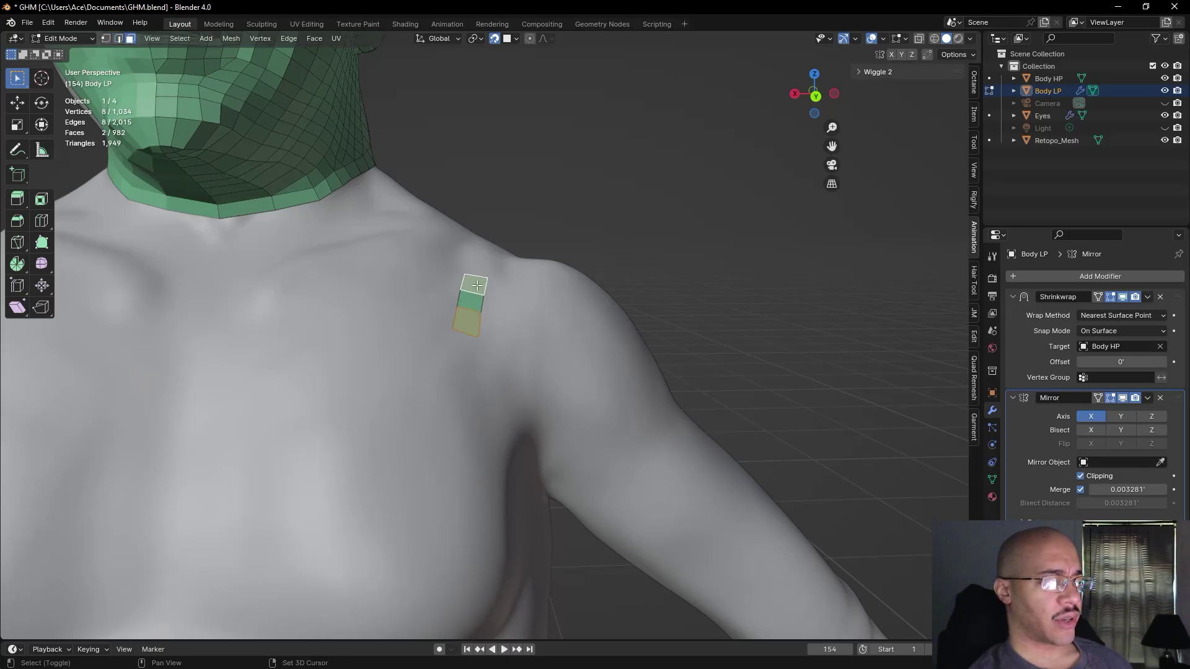
pyautogui.keyDown('shift'); pyautogui.click(477, 297); pyautogui.keyUp('shift')
pyautogui.press('g')
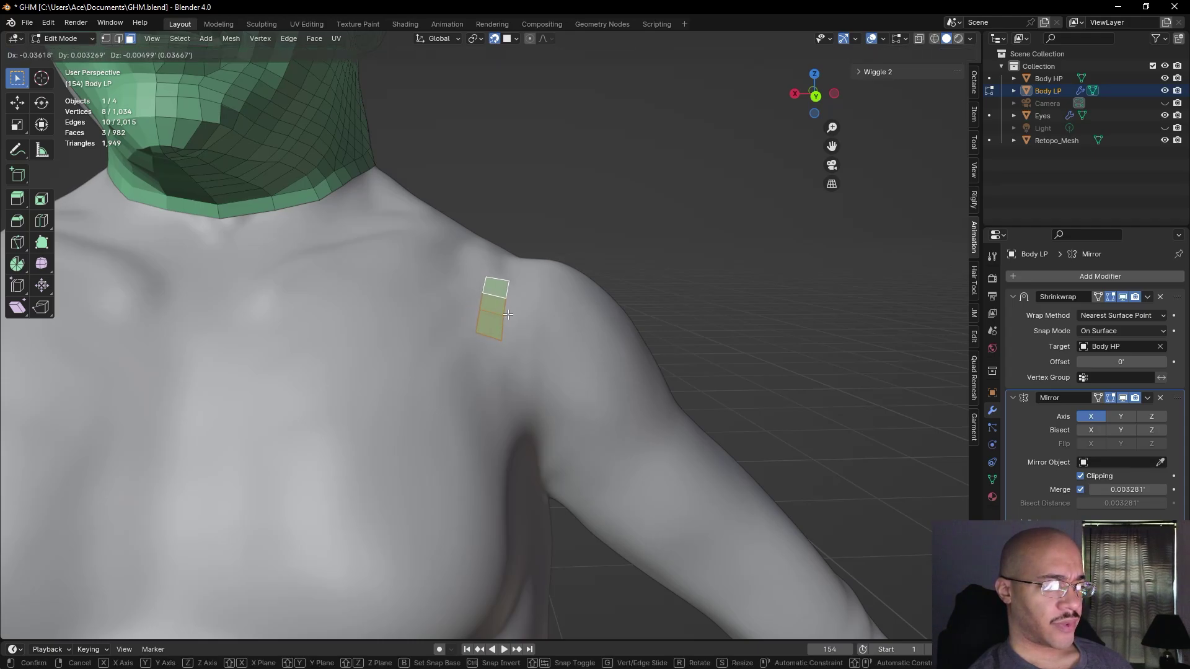
pyautogui.click(507, 314)
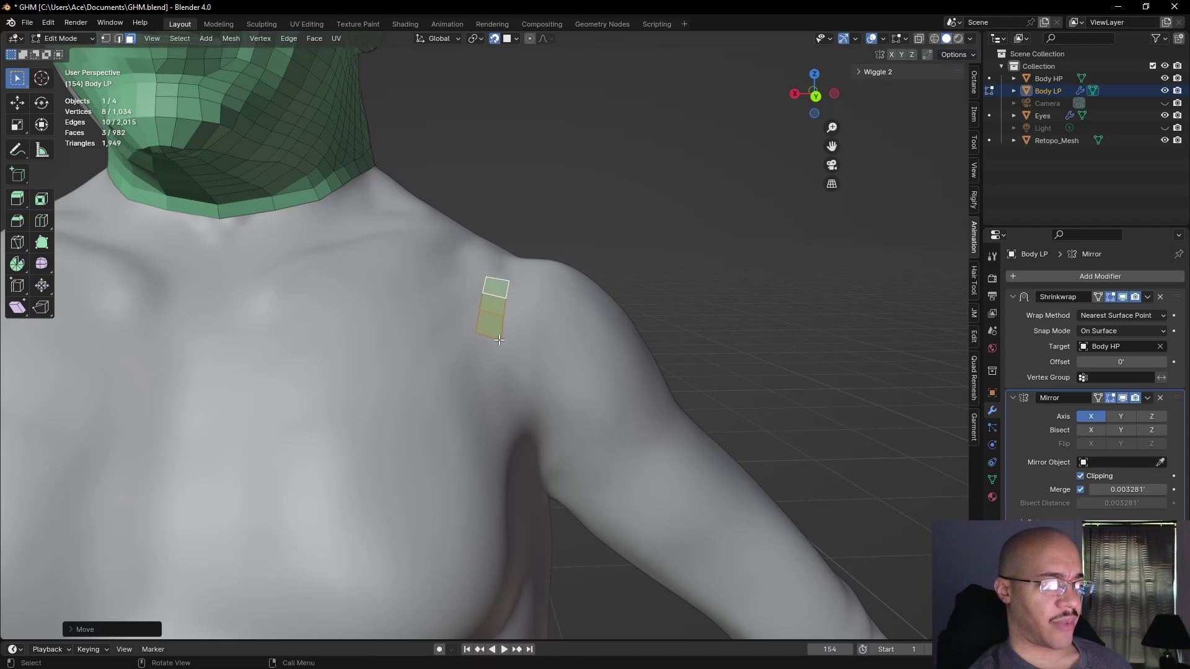
# - Try to extrude the strip's uppermost face along its normal, cancelling the offset
pyautogui.moveTo(773, 426); pyautogui.dragTo(504, 343, button='middle')
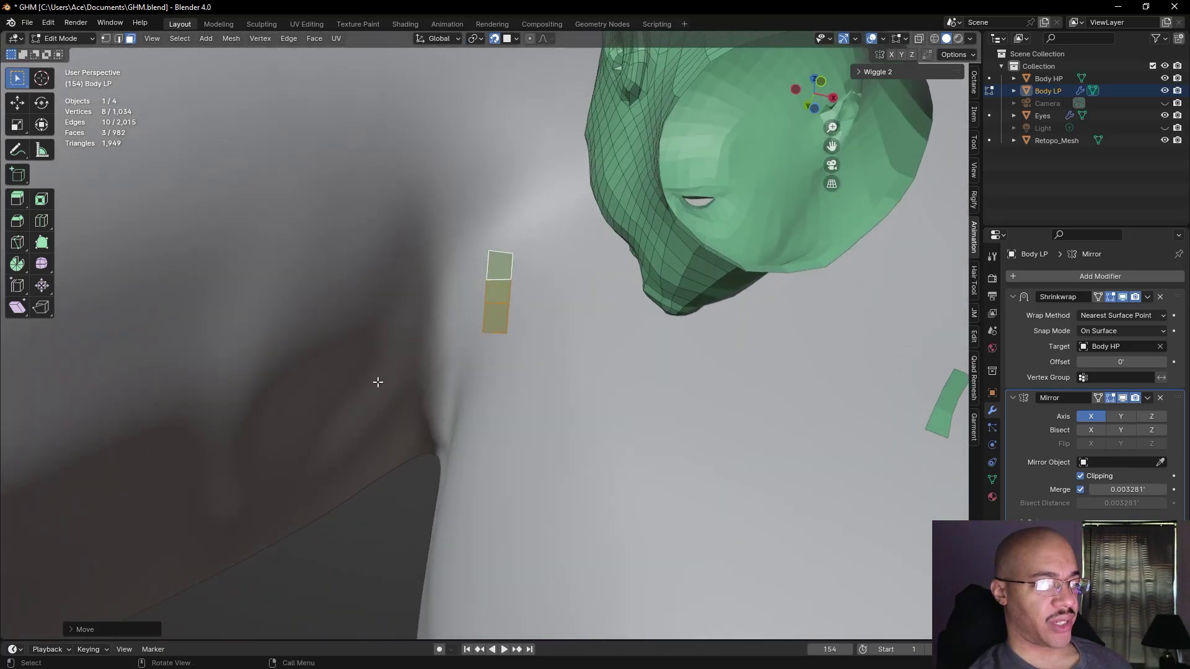
pyautogui.moveTo(446, 408); pyautogui.dragTo(619, 393, button='middle')
pyautogui.click(626, 347)
pyautogui.moveTo(658, 200); pyautogui.dragTo(605, 225, button='middle')
pyautogui.click(500, 253)
pyautogui.press('e')
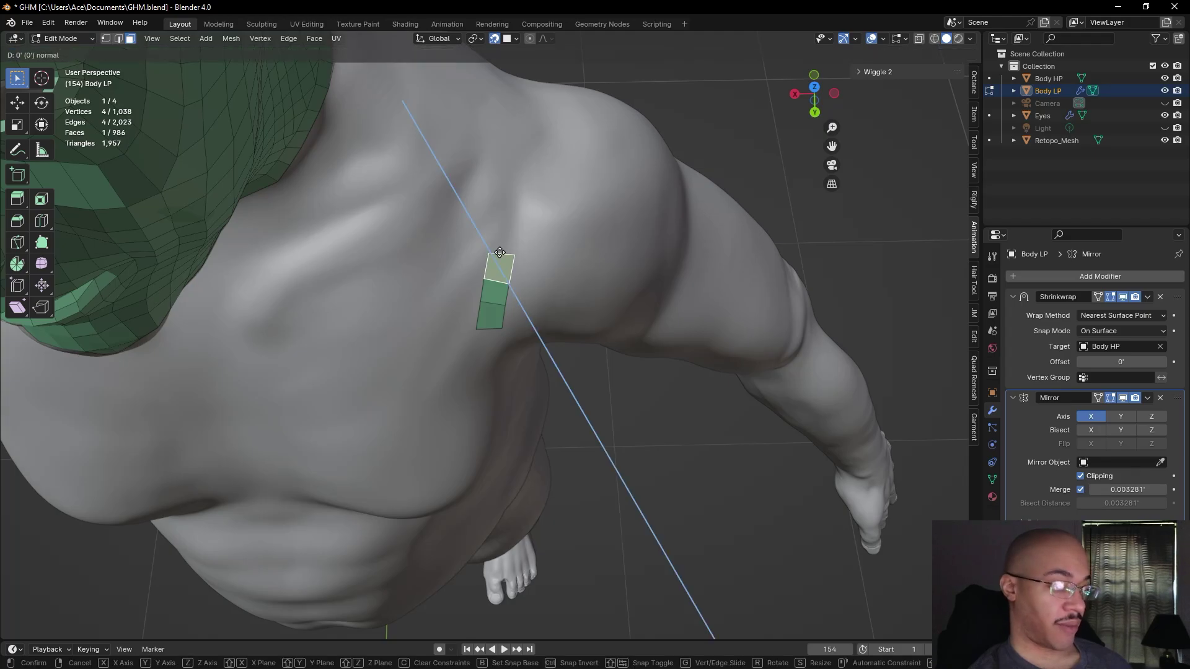
pyautogui.press('Escape')
# - Switch to edge selection and examine the strip's edges up close, checking the uppermost face for overlapping geometry
pyautogui.press('2')
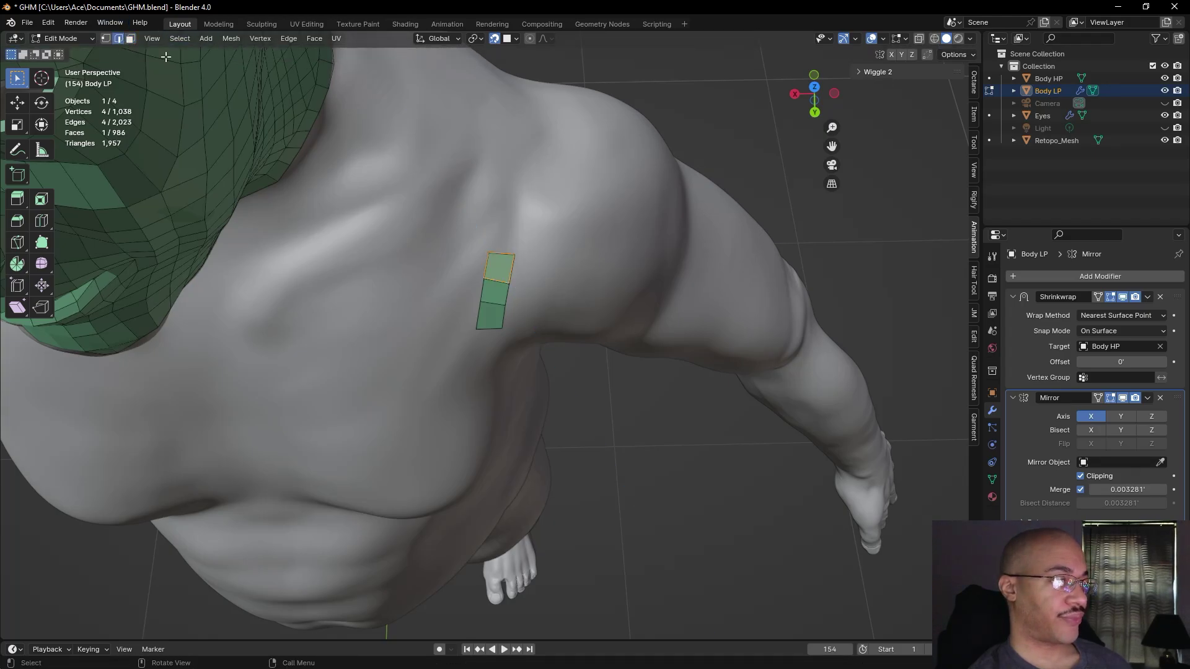
pyautogui.click(502, 252)
pyautogui.moveTo(602, 335); pyautogui.dragTo(652, 390, button='middle')
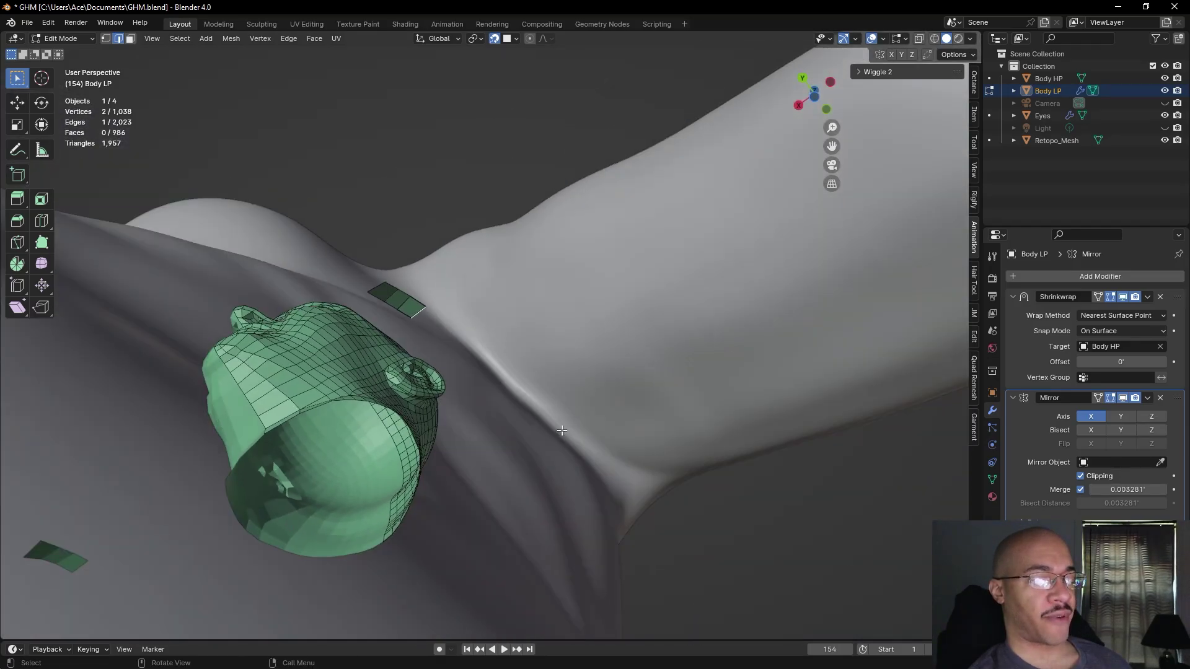
pyautogui.moveTo(511, 348)
pyautogui.mouseDown(button='middle')
pyautogui.moveTo(558, 263)
pyautogui.moveTo(594, 327)
pyautogui.moveTo(595, 396)
pyautogui.moveTo(640, 338)
pyautogui.moveTo(565, 364)
pyautogui.moveTo(552, 393)
pyautogui.moveTo(600, 389)
pyautogui.moveTo(519, 359)
pyautogui.mouseUp(button='middle')
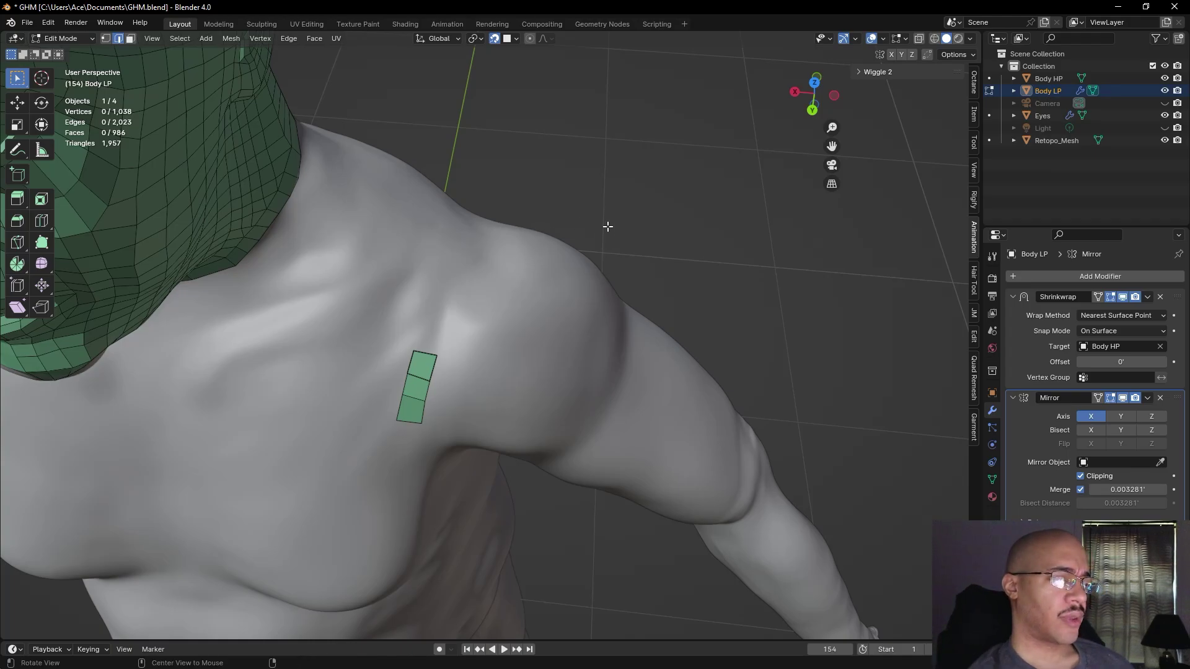
pyautogui.moveTo(608, 220); pyautogui.dragTo(628, 206, button='middle')
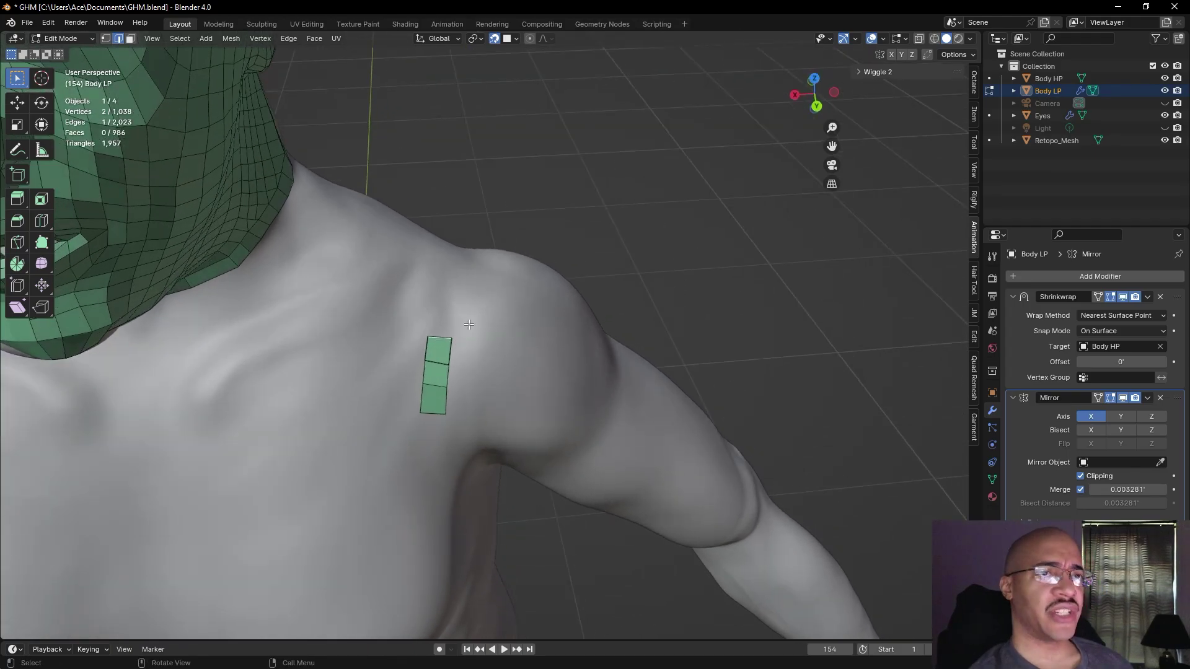
pyautogui.click(433, 413)
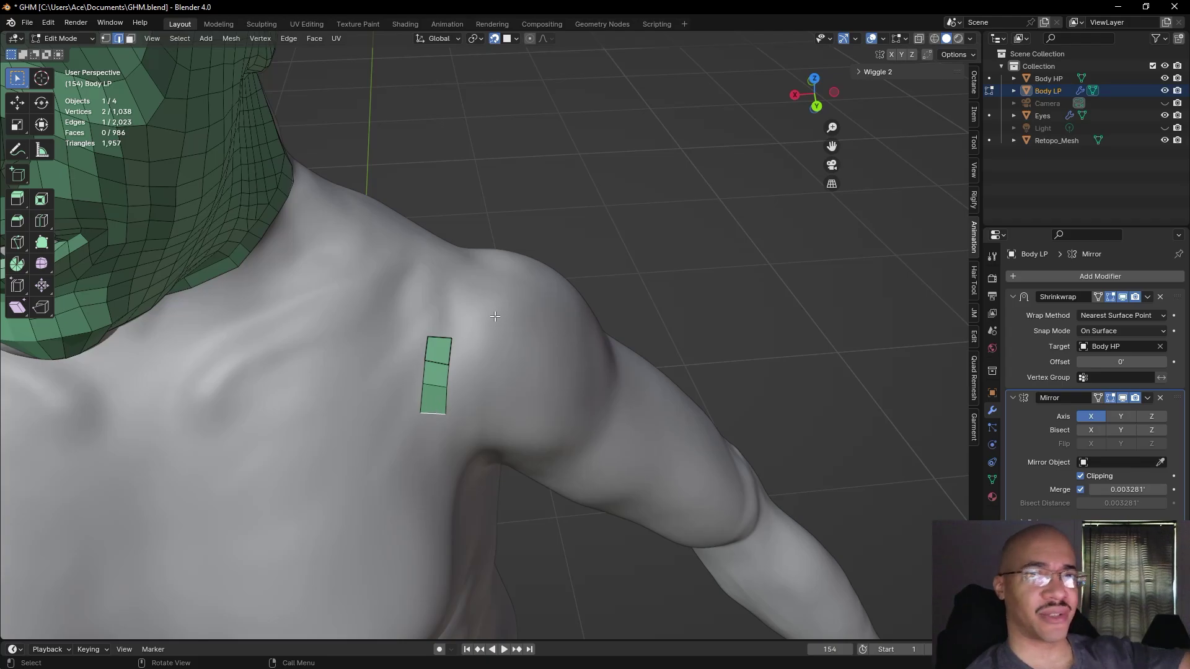
pyautogui.click(440, 338)
pyautogui.scroll(2, 447, 344)
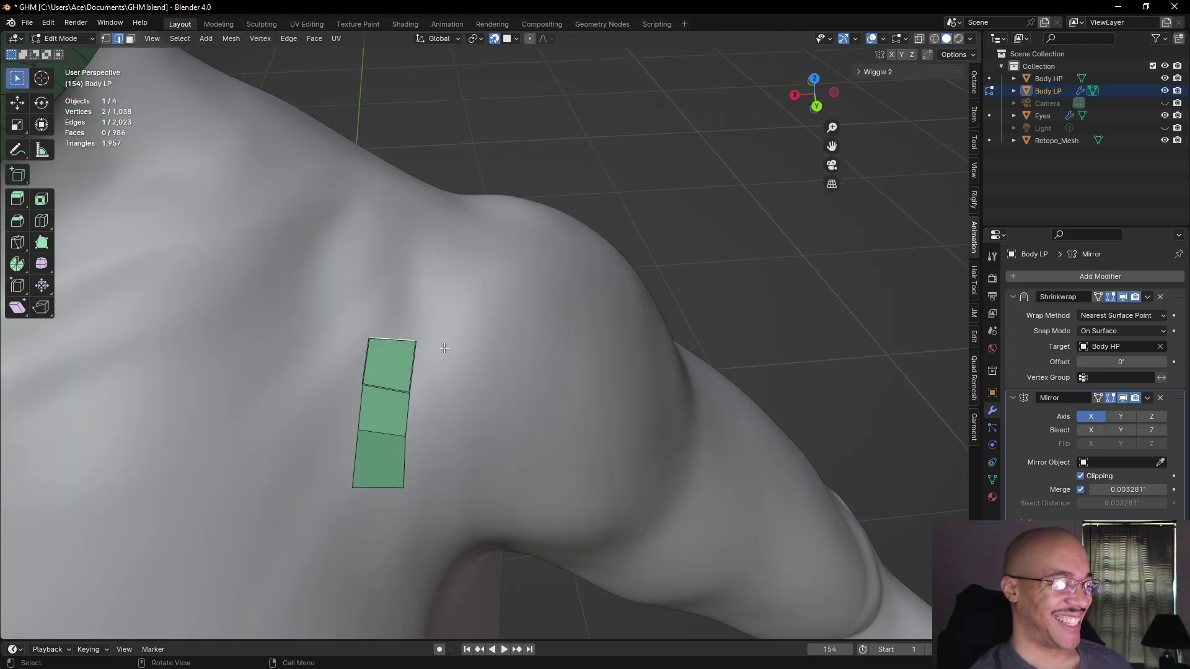
pyautogui.scroll(5, 367, 387)
pyautogui.click(163, 489)
pyautogui.scroll(-3, 193, 447)
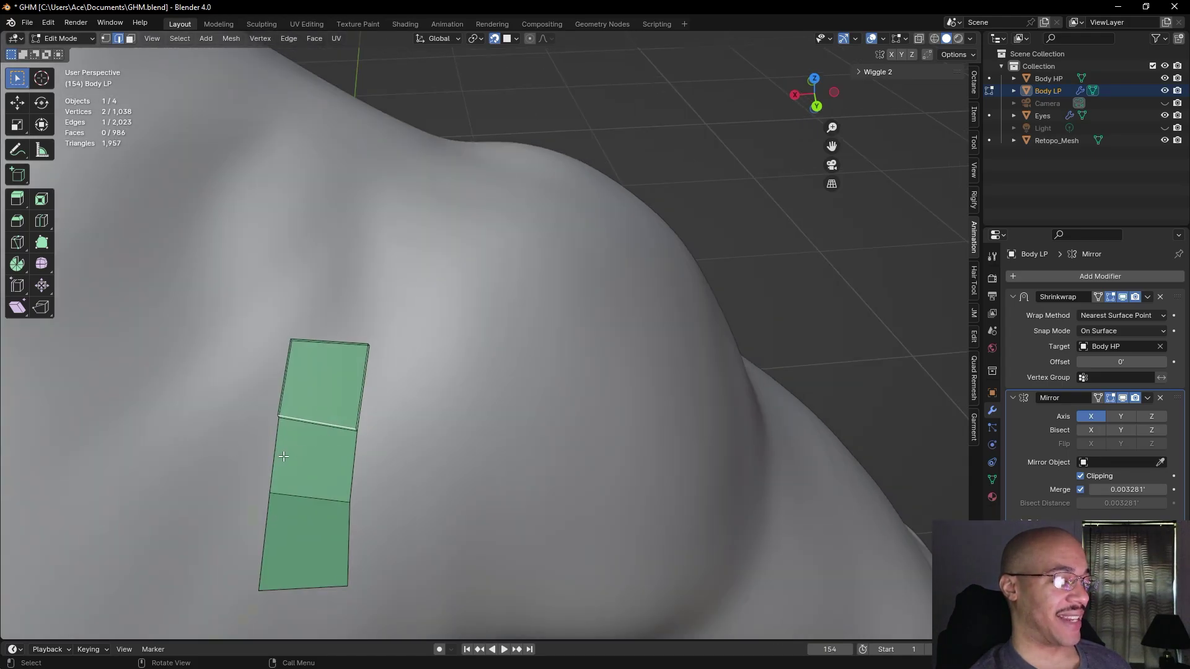
pyautogui.scroll(5, 283, 457)
pyautogui.keyDown('shift'); pyautogui.moveTo(228, 446); pyautogui.dragTo(445, 380, button='middle'); pyautogui.keyUp('shift')
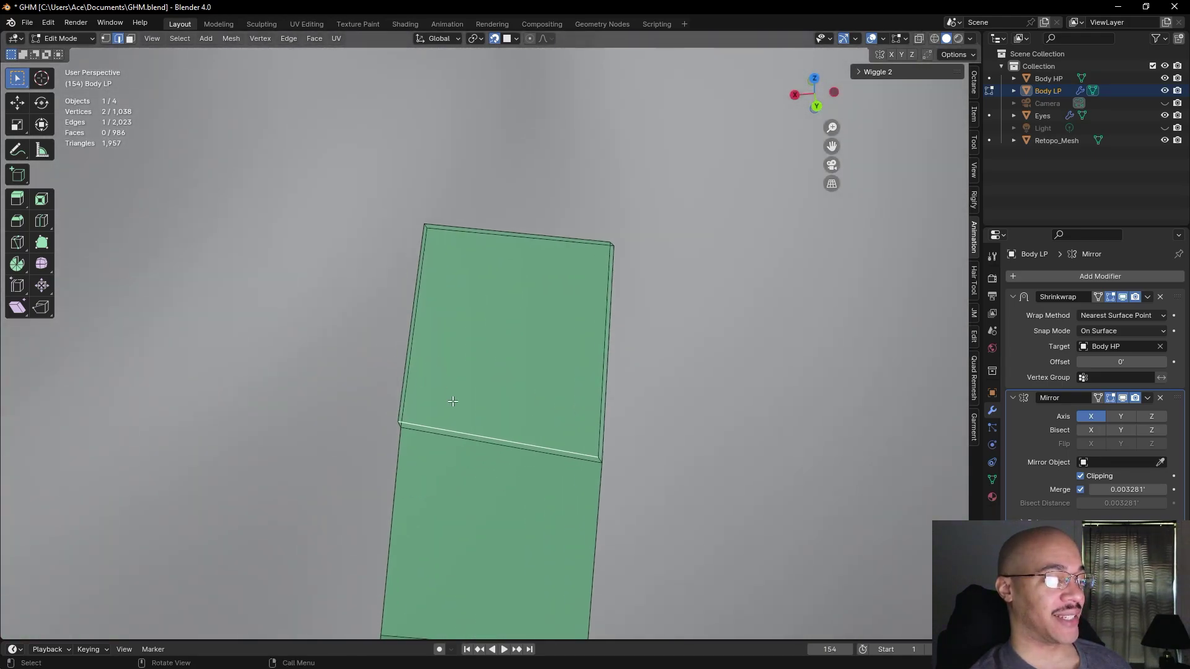
# - Switch to face selection and delete the strip's uppermost face
pyautogui.click(130, 38)
pyautogui.click(469, 371)
pyautogui.rightClick(467, 370)
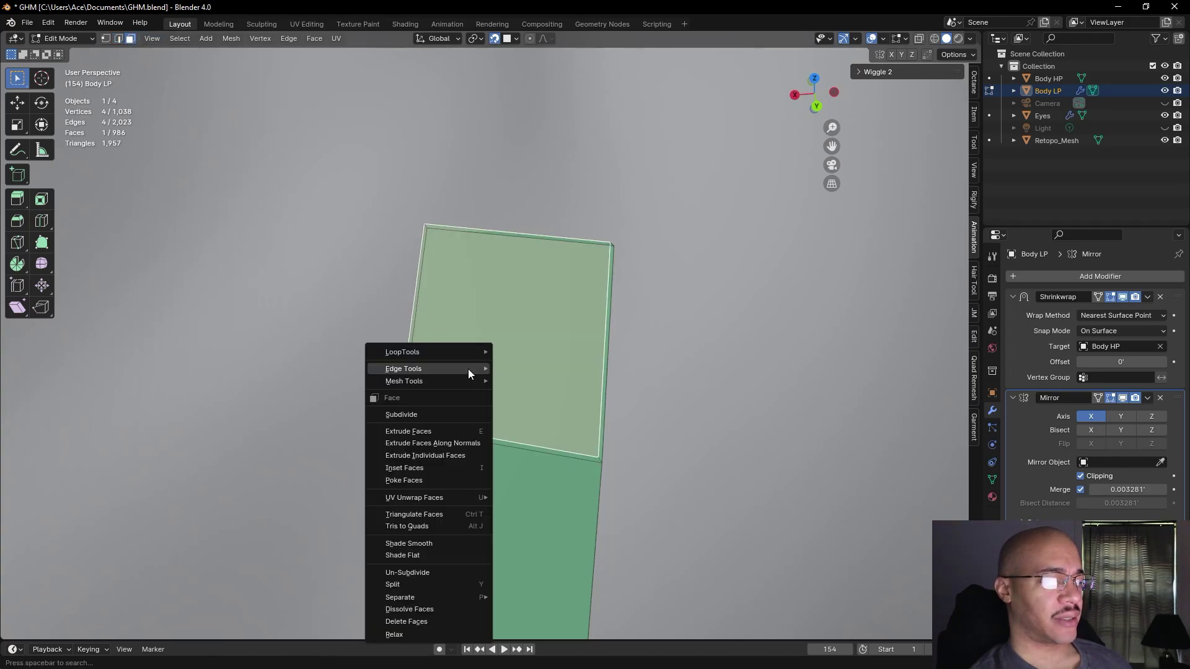
pyautogui.moveTo(460, 373)
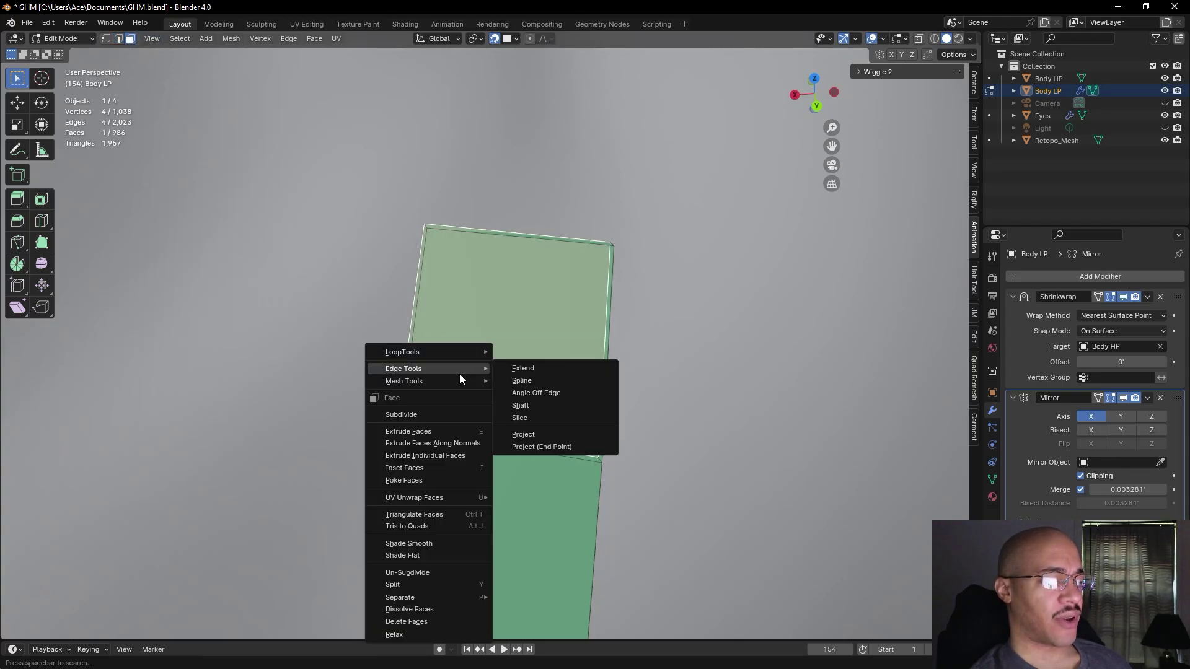
pyautogui.click(428, 621)
# - Delete the thin leftover extrusion faces along the lower and outer sides of the removed face
pyautogui.moveTo(516, 435); pyautogui.dragTo(469, 418, button='middle')
pyautogui.scroll(2, 221, 258)
pyautogui.keyDown('shift'); pyautogui.moveTo(221, 258); pyautogui.dragTo(322, 326, button='middle'); pyautogui.keyUp('shift')
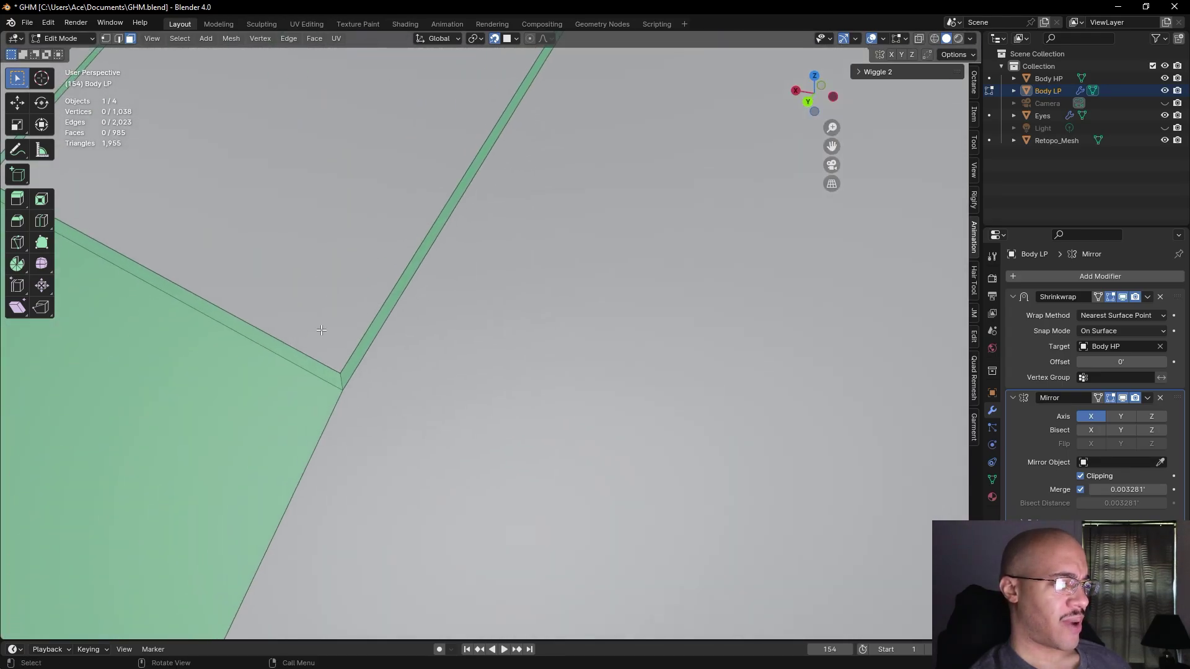
pyautogui.click(326, 369)
pyautogui.keyDown('alt'); pyautogui.scroll(-1, 335, 366); pyautogui.keyUp('alt')
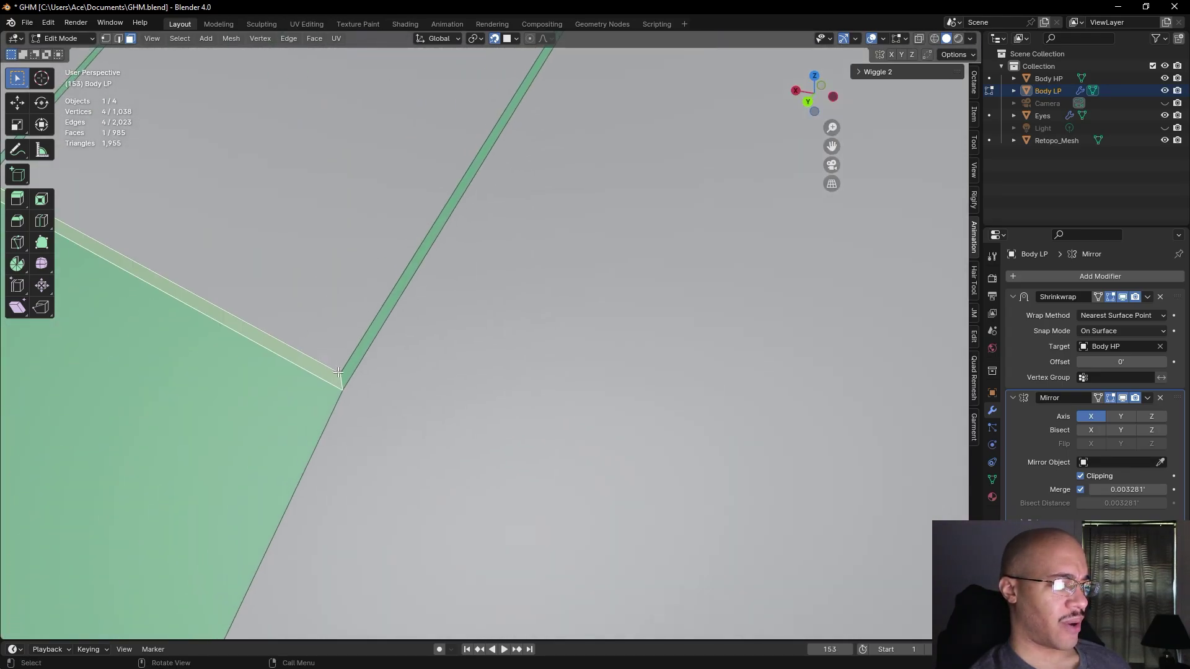
pyautogui.rightClick(279, 345)
pyautogui.click(275, 342)
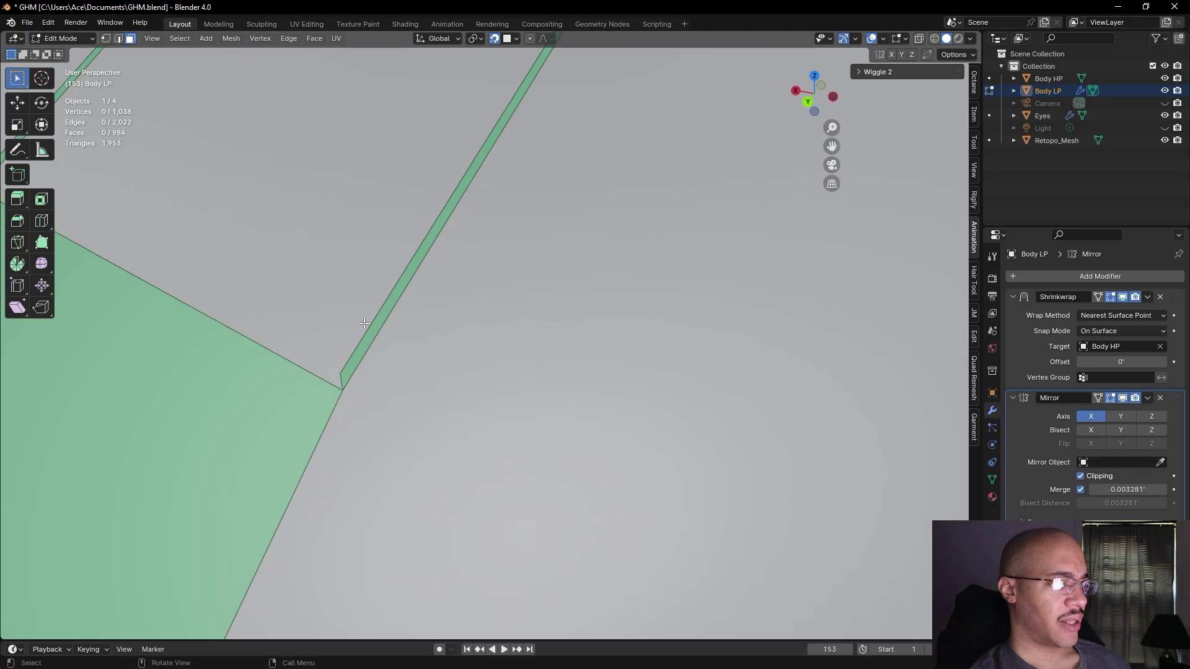
pyautogui.click(372, 337)
pyautogui.rightClick(370, 339)
pyautogui.click(370, 339)
# - Delete the two remaining thin faces along the inner and upper sides of the gap
pyautogui.keyDown('shift'); pyautogui.moveTo(328, 322); pyautogui.dragTo(436, 394, button='middle'); pyautogui.keyUp('shift')
pyautogui.click(577, 386)
pyautogui.rightClick(576, 392)
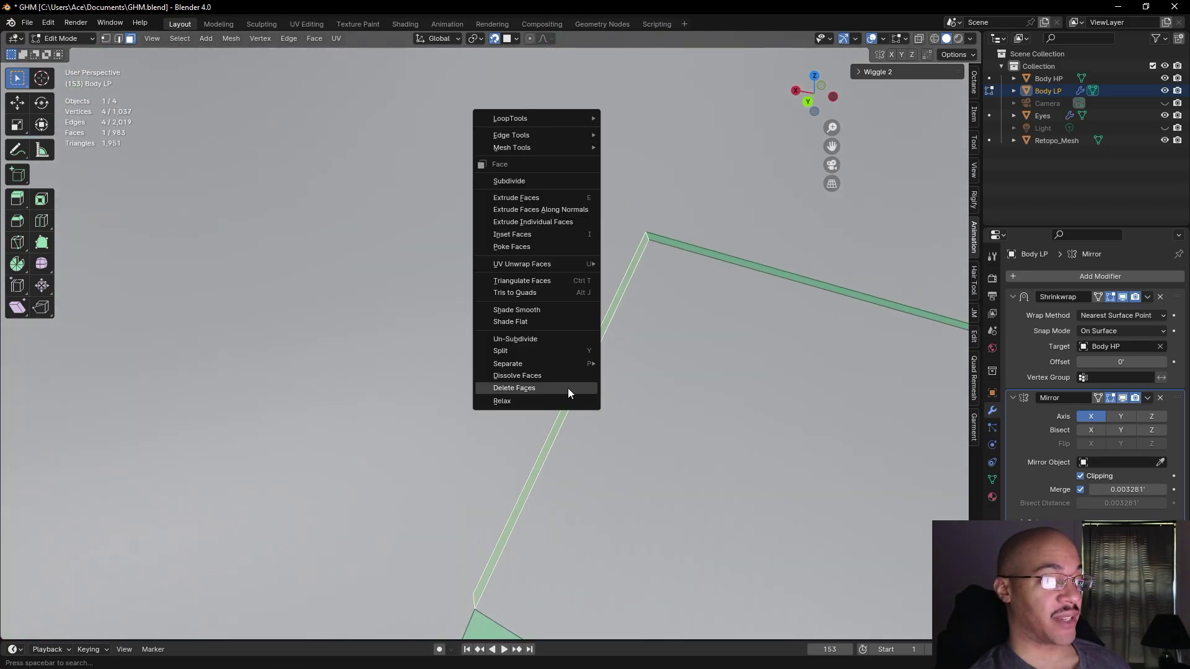
pyautogui.click(568, 388)
pyautogui.click(796, 280)
pyautogui.rightClick(794, 283)
pyautogui.click(782, 300)
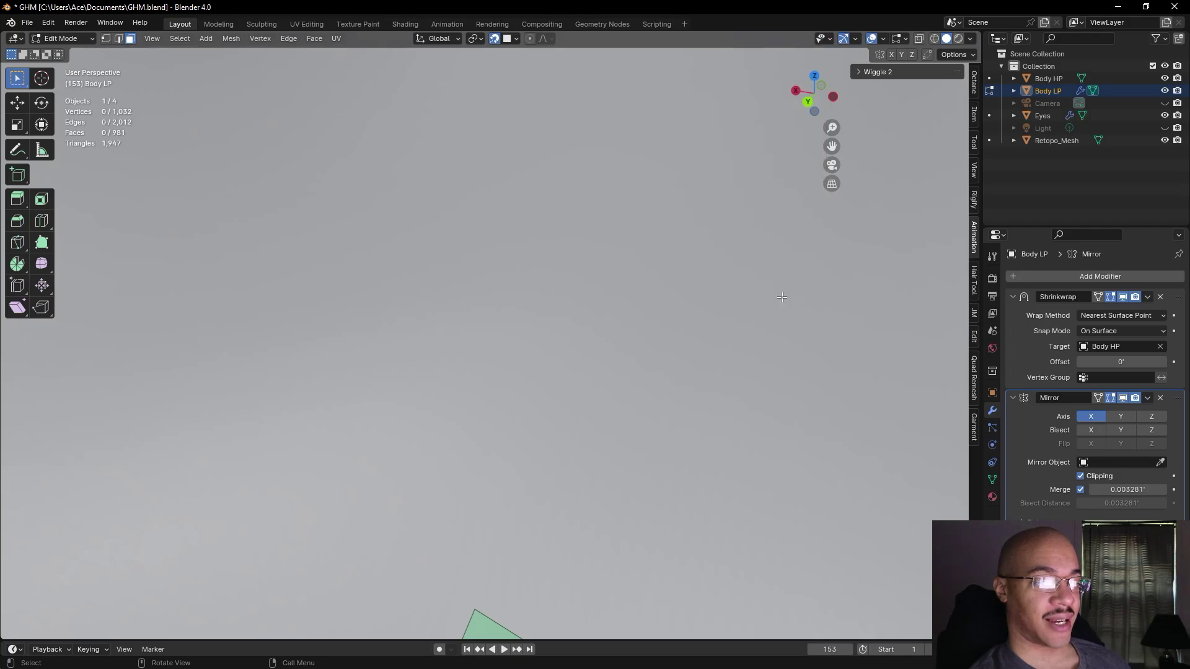
# - Switch to edge selection and extrude the strip's upper edge toward the shoulder to rebuild the third face
pyautogui.scroll(-5, 782, 298)
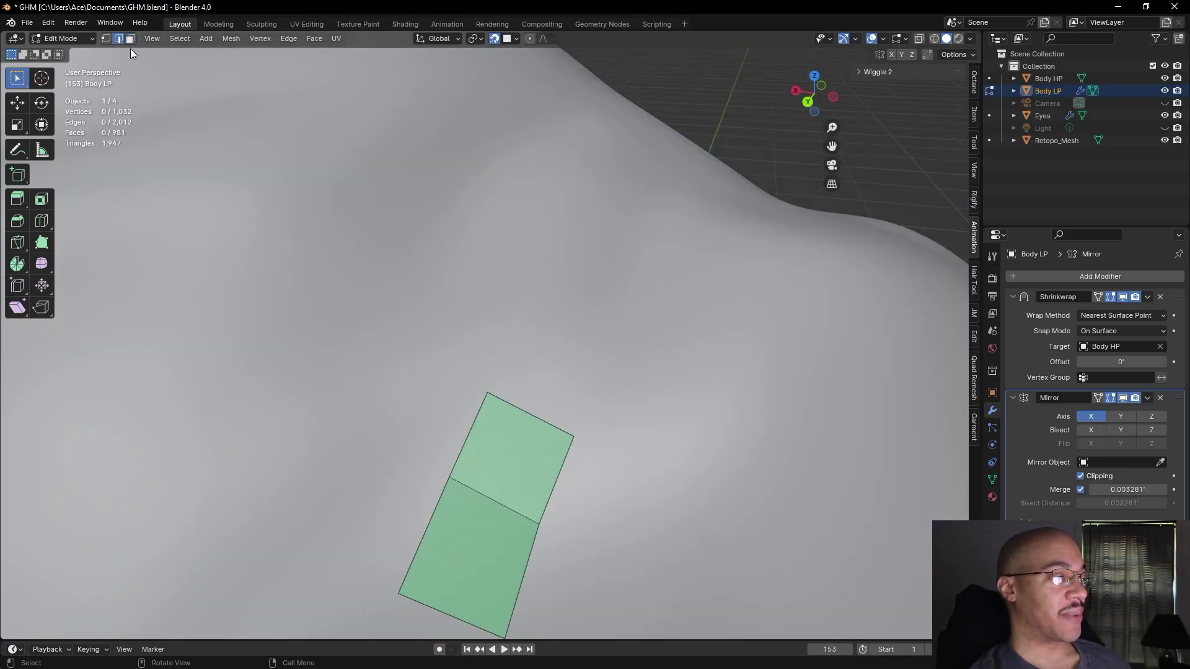
pyautogui.click(541, 413)
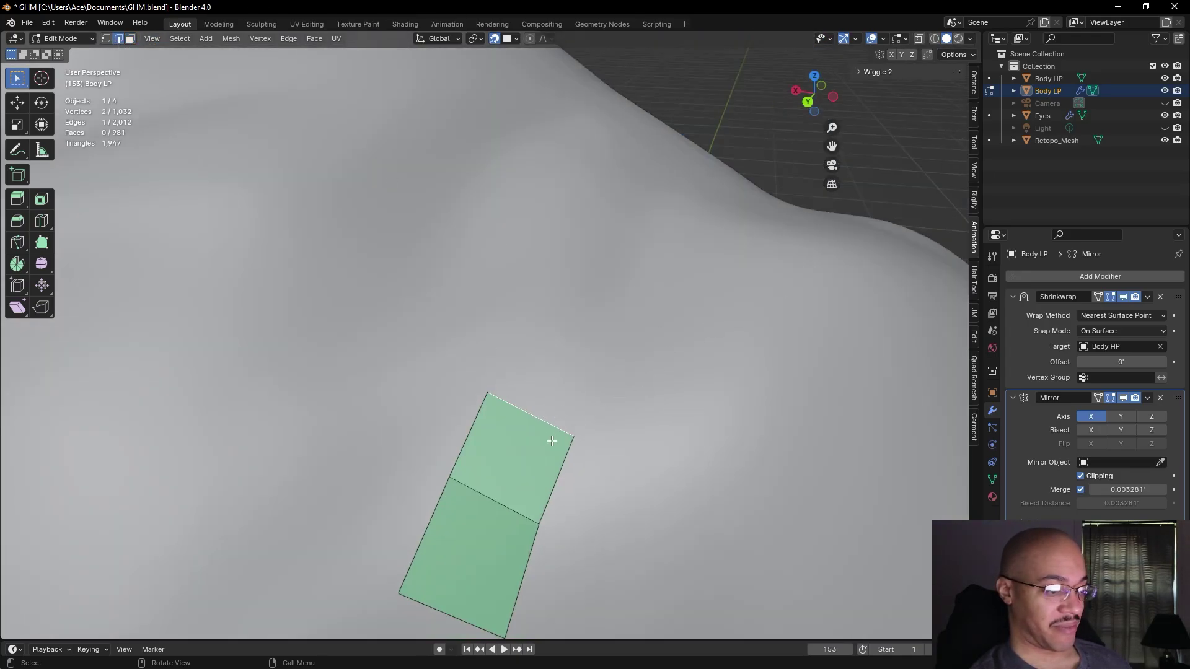
pyautogui.keyDown('shift'); pyautogui.moveTo(559, 412); pyautogui.dragTo(557, 307, button='middle'); pyautogui.keyUp('shift')
pyautogui.scroll(6, 581, 381)
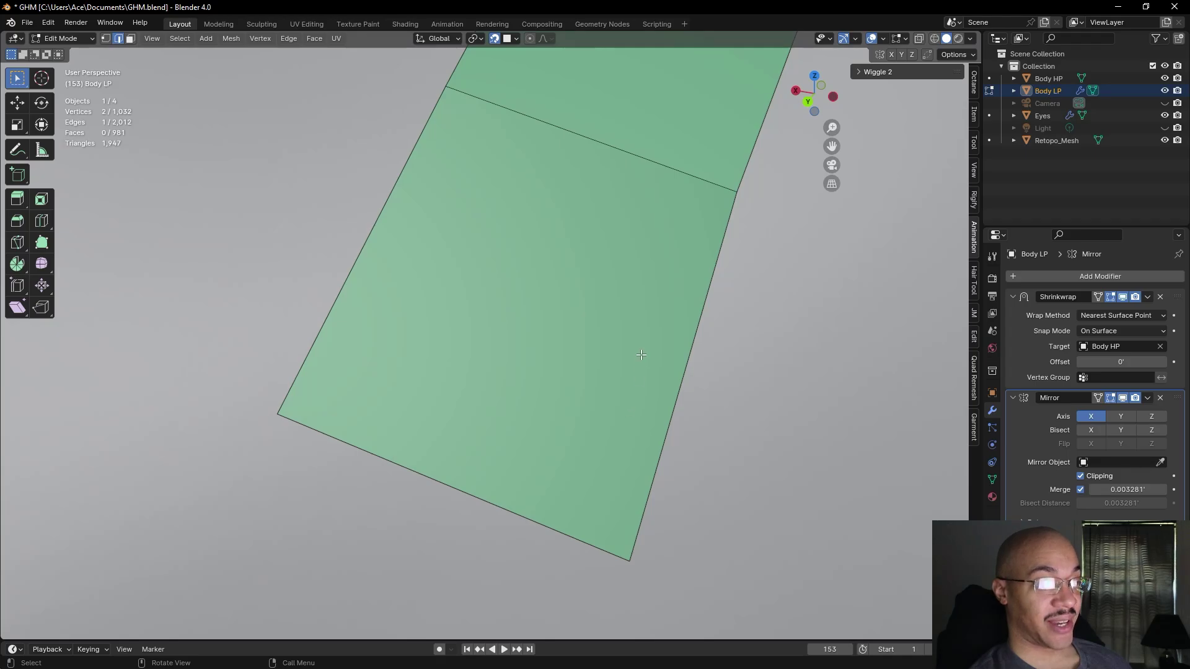
pyautogui.scroll(-7, 641, 355)
pyautogui.keyDown('shift'); pyautogui.moveTo(536, 151); pyautogui.dragTo(472, 387, button='middle'); pyautogui.keyUp('shift')
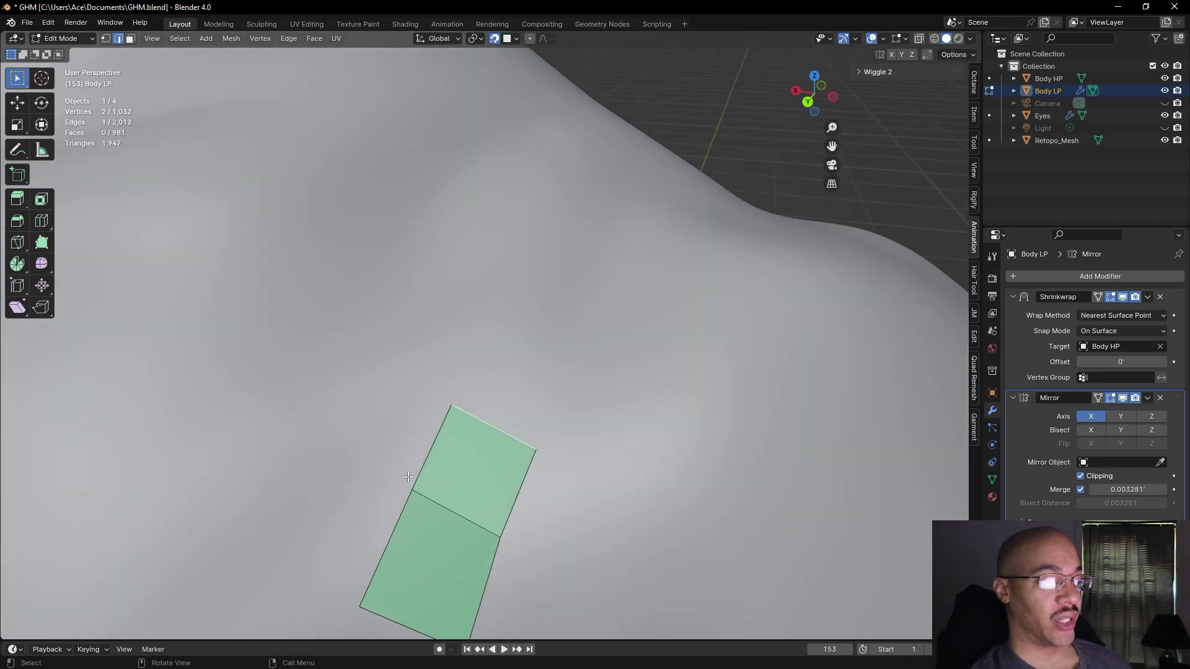
pyautogui.moveTo(521, 410); pyautogui.dragTo(562, 340)
pyautogui.moveTo(420, 374); pyautogui.dragTo(475, 361, button='middle')
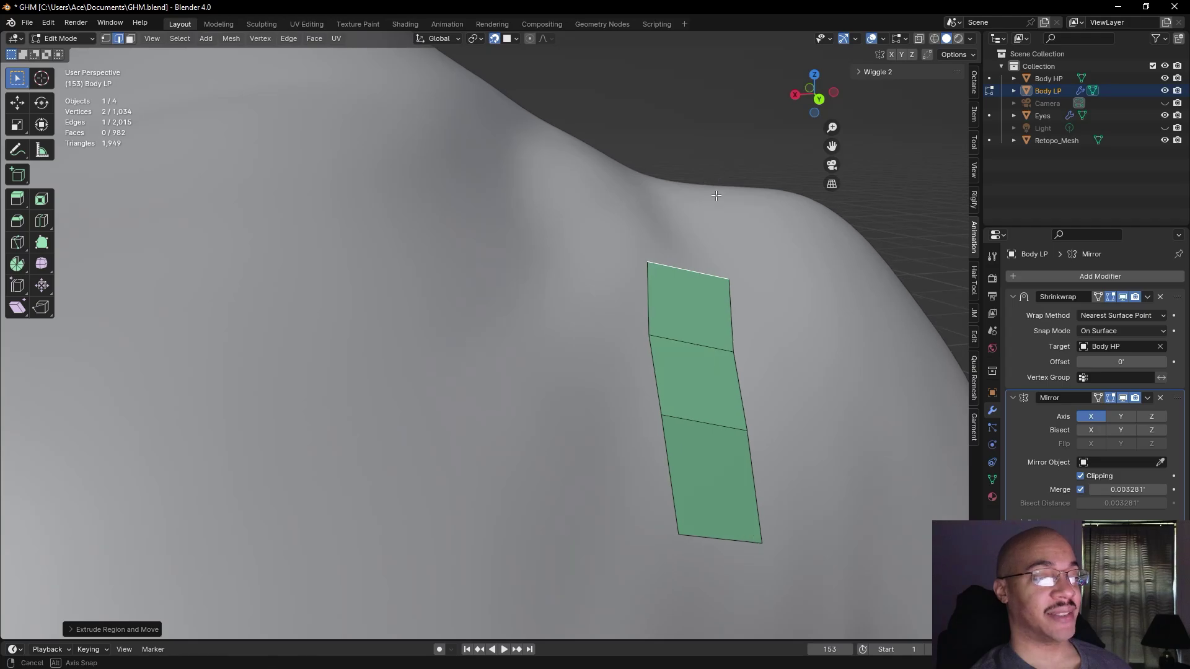
# - Extrude the strip's upper edge toward the shoulder to add a fourth face
pyautogui.scroll(-2, 712, 205)
pyautogui.scroll(-2, 713, 259)
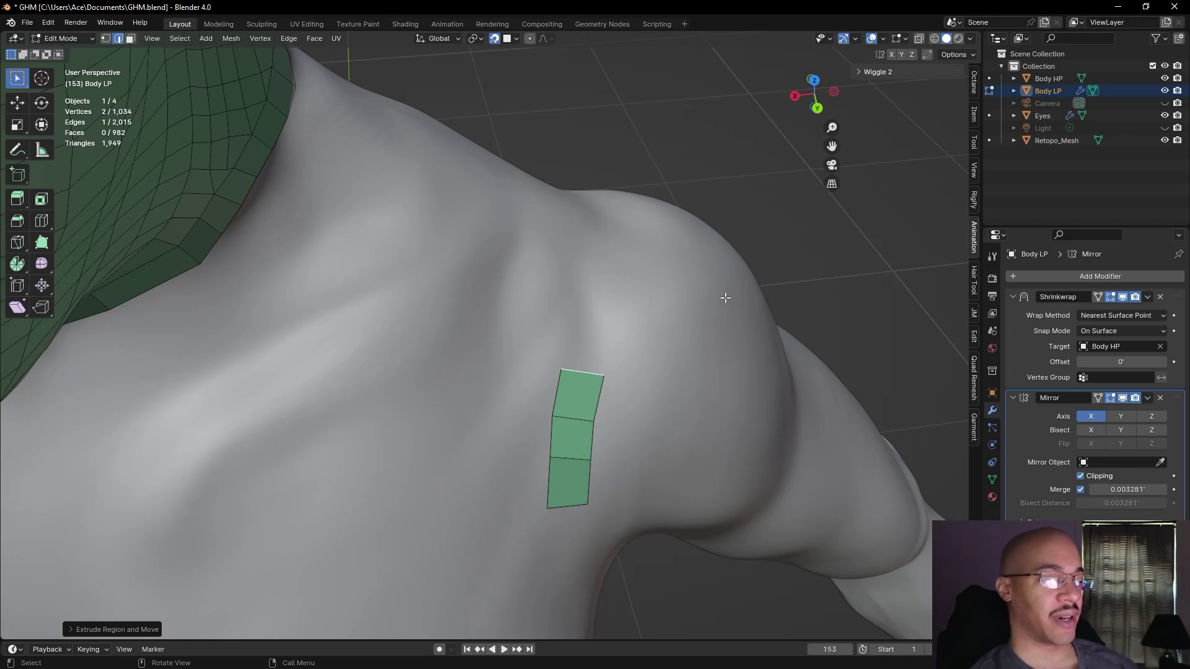
pyautogui.press('e')
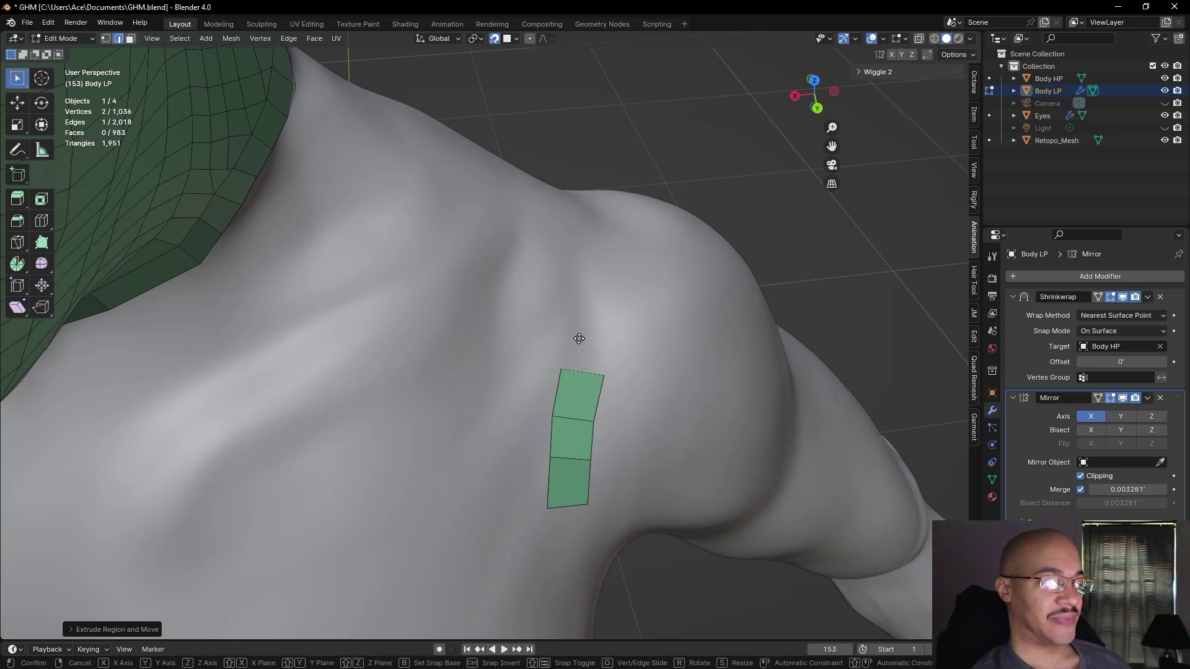
pyautogui.click(578, 305)
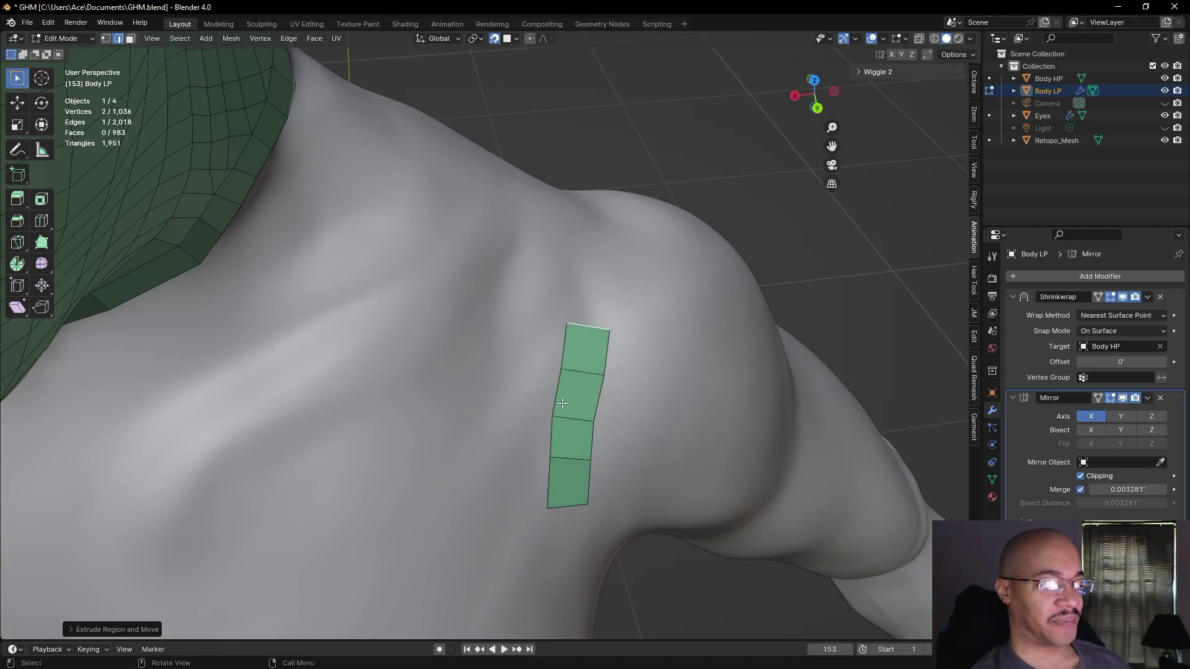
pyautogui.click(559, 394)
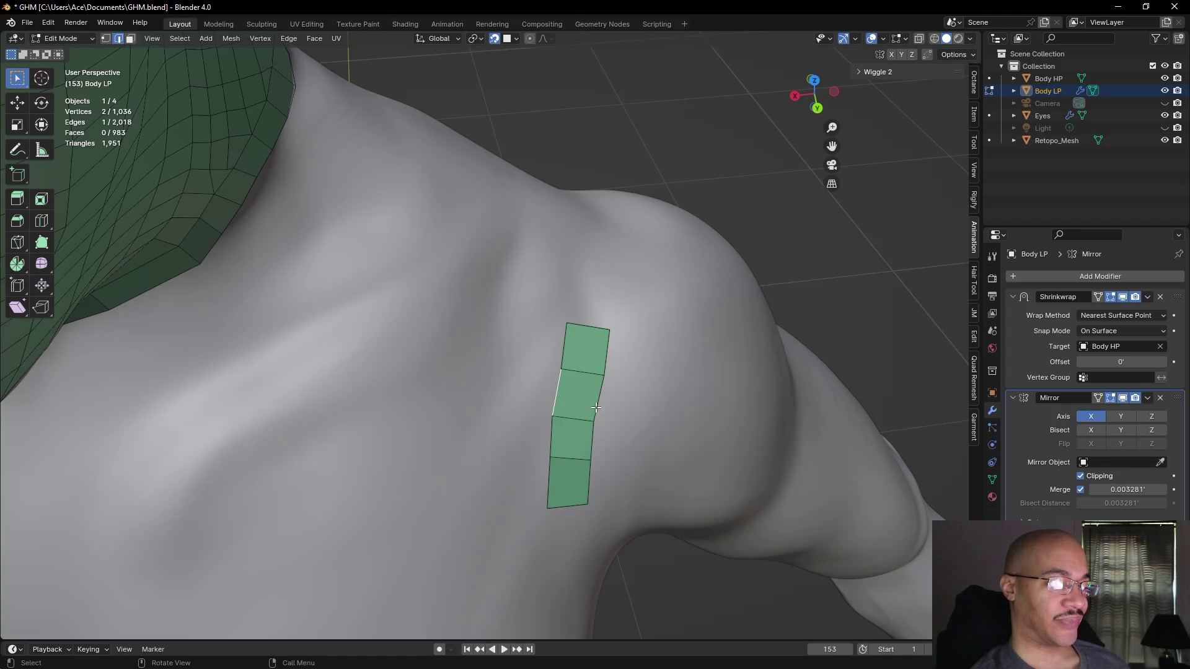
pyautogui.scroll(-5, 712, 357)
pyautogui.moveTo(696, 377); pyautogui.dragTo(653, 294, button='middle')
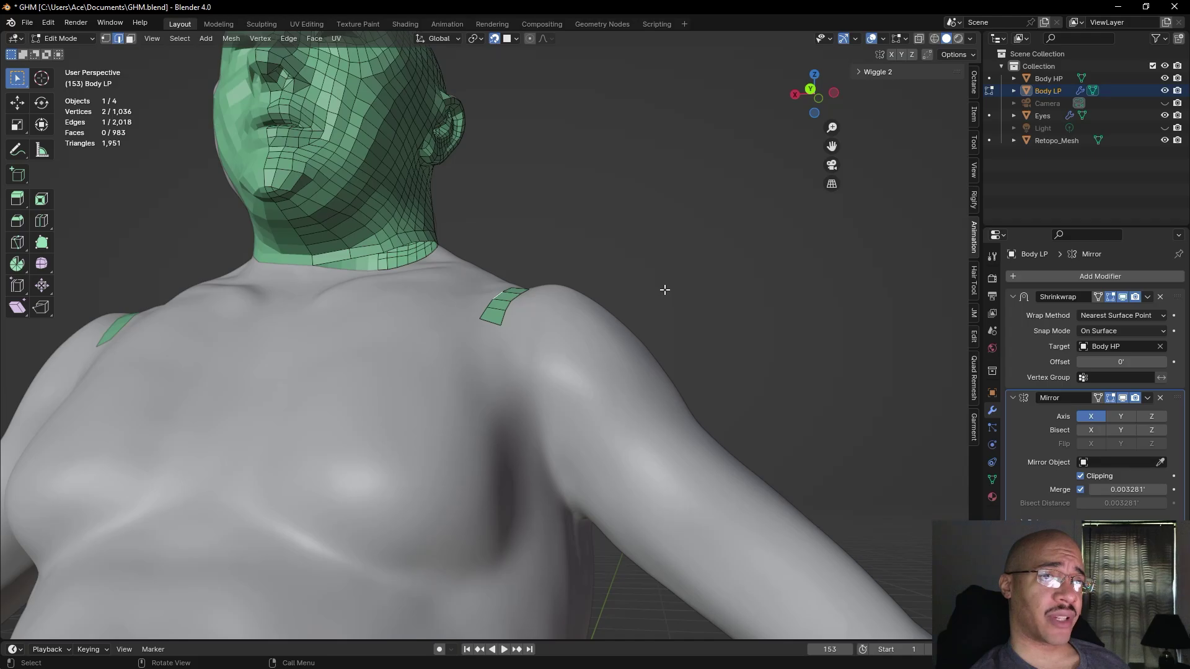
pyautogui.click(714, 205)
pyautogui.moveTo(714, 204); pyautogui.dragTo(717, 281, button='middle')
pyautogui.scroll(-4, 720, 300)
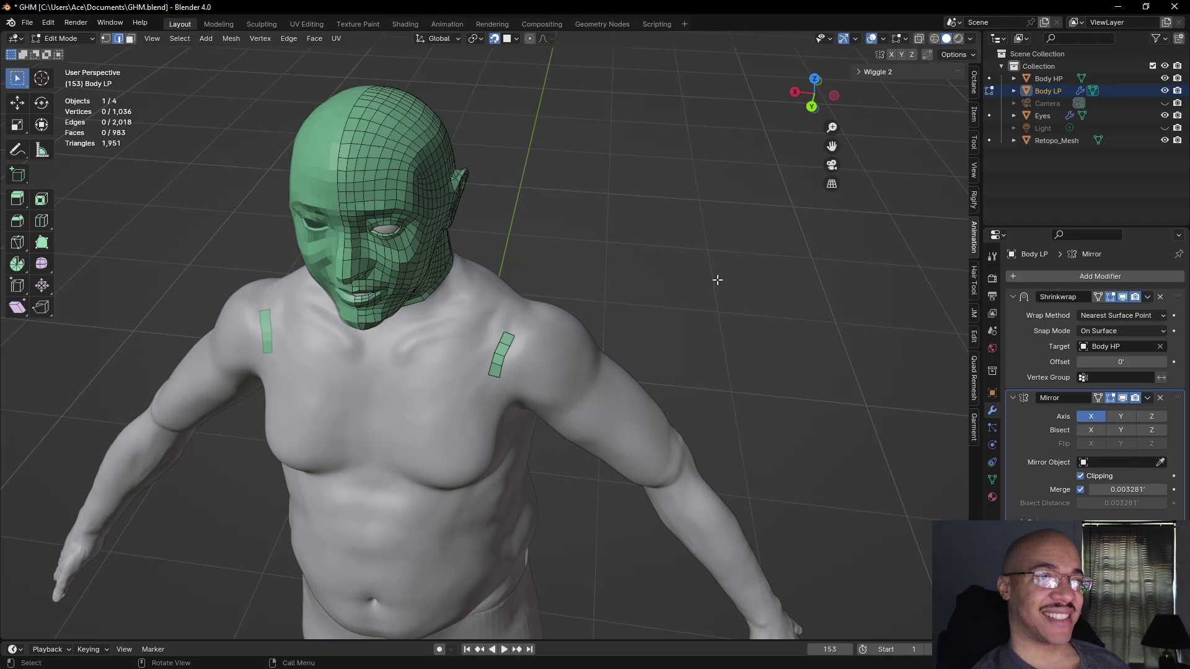
pyautogui.scroll(5, 719, 292)
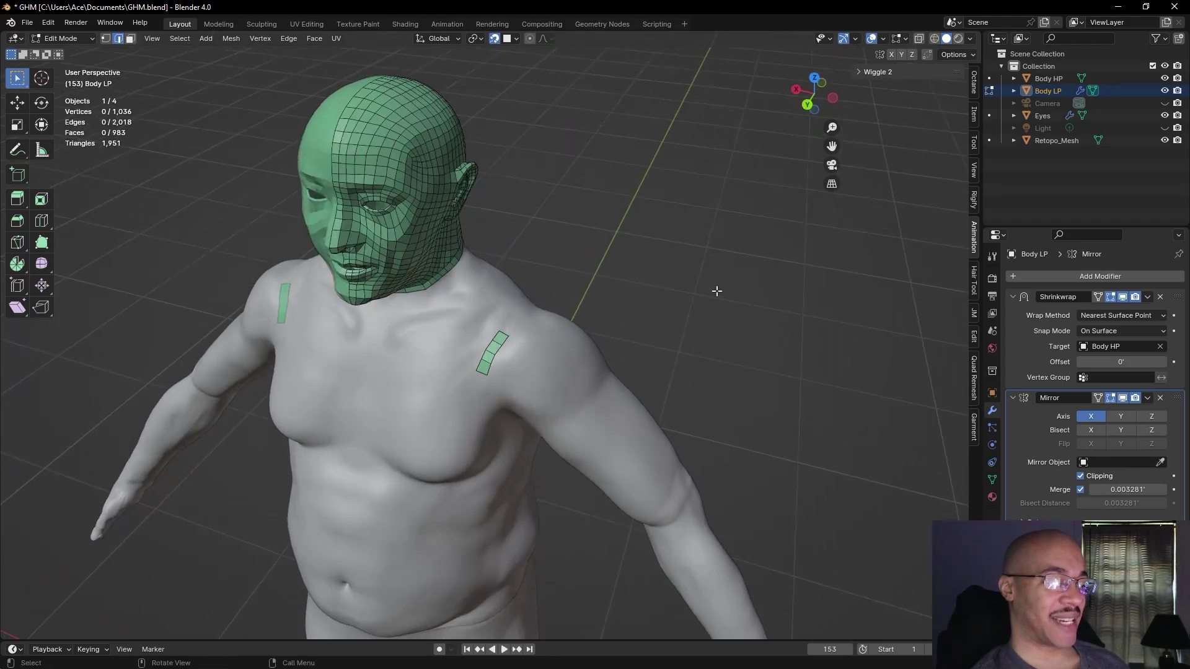
# - Extrude the strip's upper end edge twice to continue it over the top of the shoulder
pyautogui.moveTo(740, 314); pyautogui.dragTo(479, 347, button='middle')
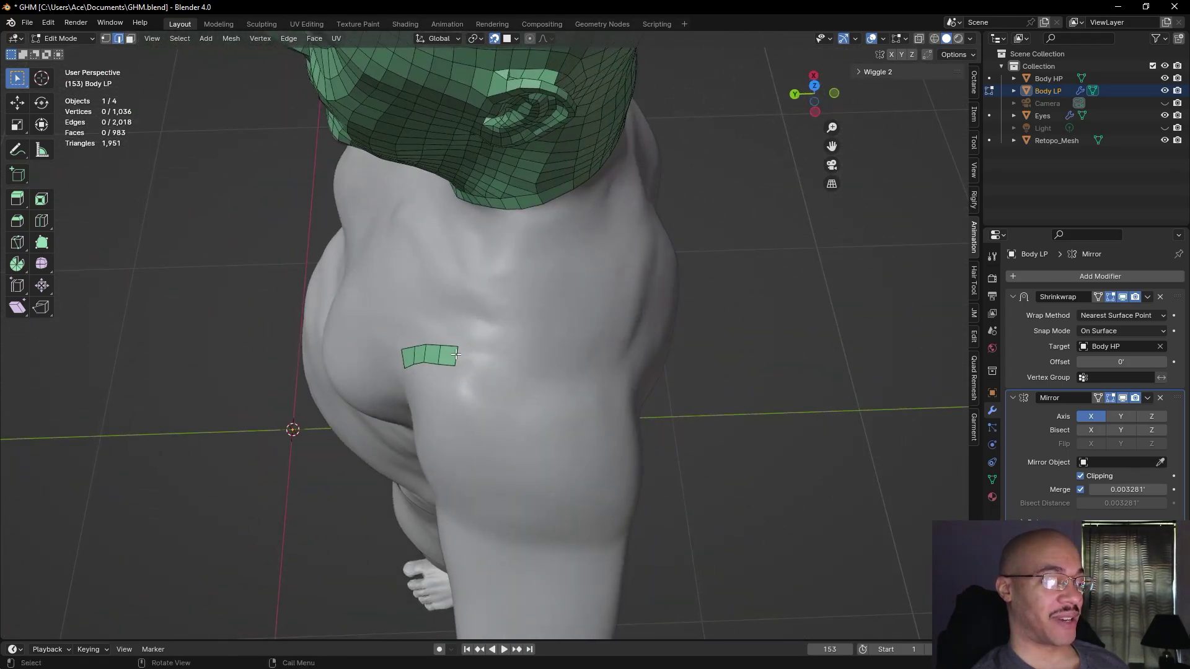
pyautogui.press('e')
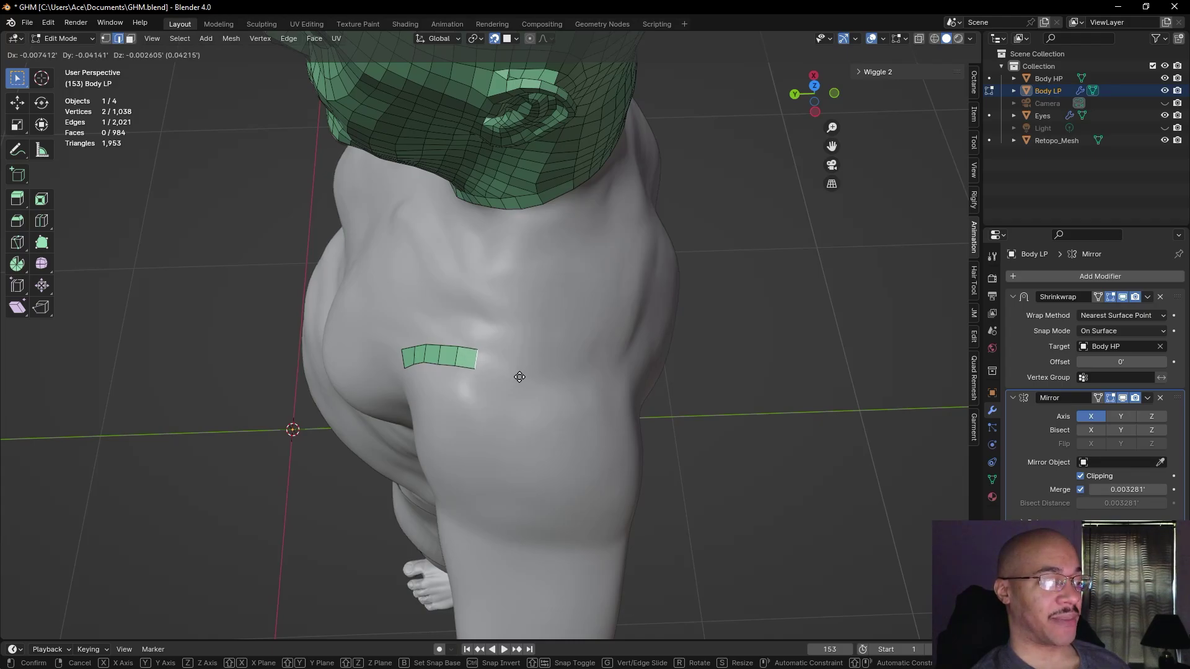
pyautogui.click(521, 377)
pyautogui.press('e')
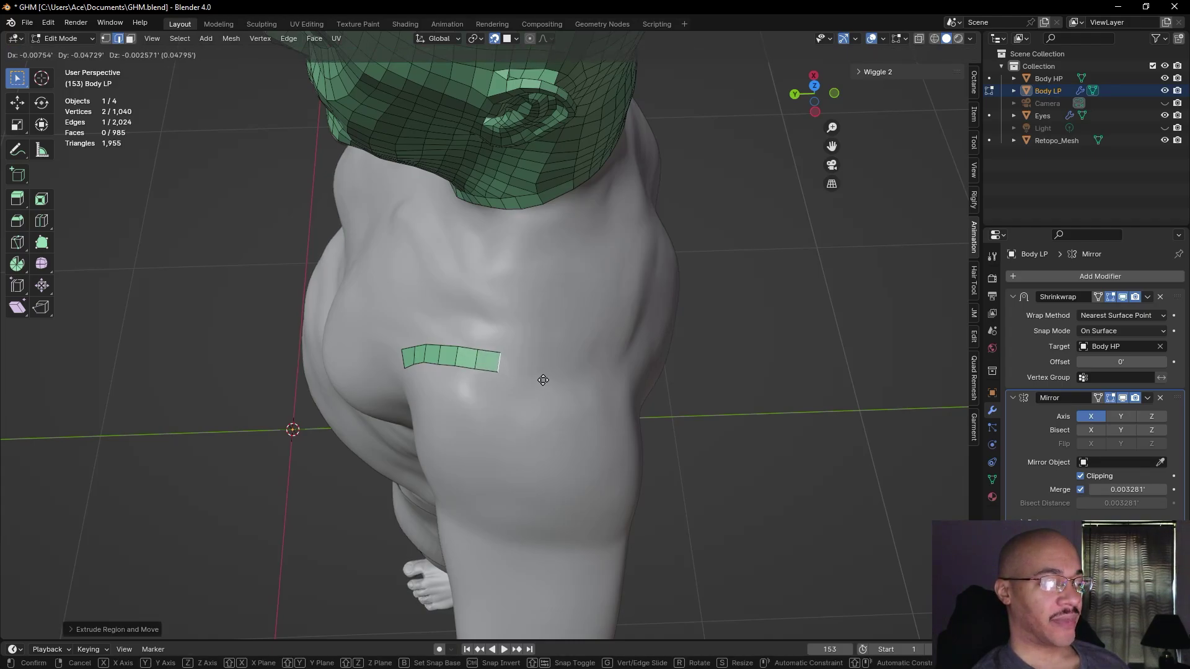
pyautogui.click(543, 380)
# - Rotate the outer side edge of the third face from the strip's chest end to smooth the strip's outline
pyautogui.moveTo(542, 379); pyautogui.dragTo(696, 323, button='middle')
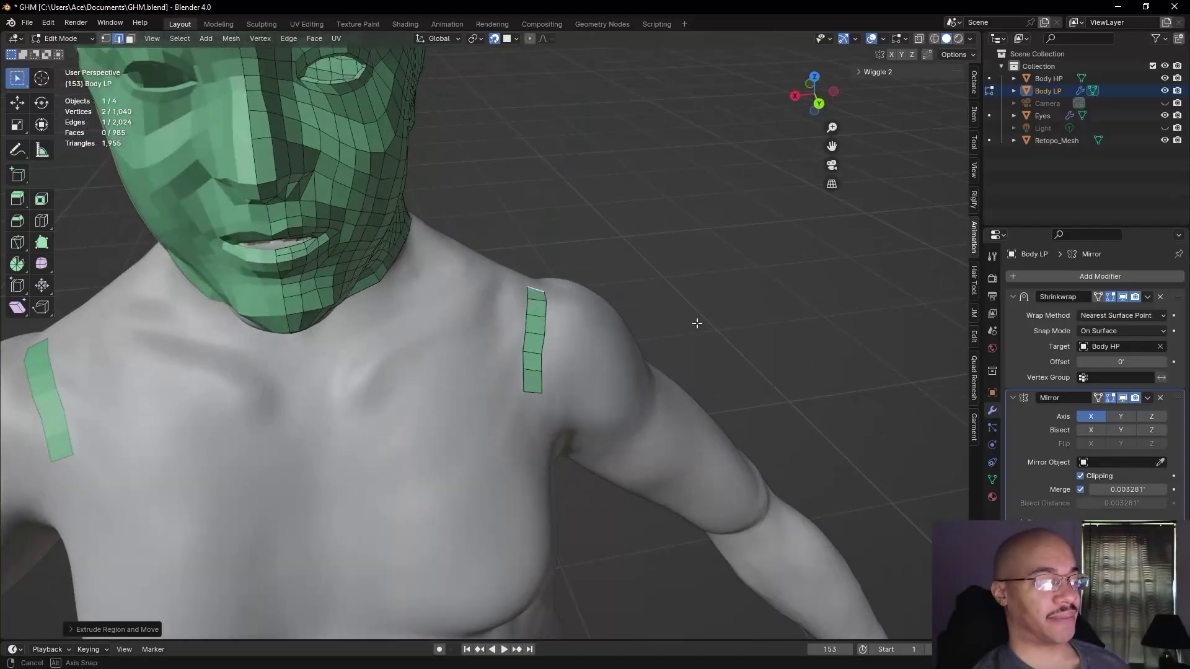
pyautogui.scroll(3, 704, 376)
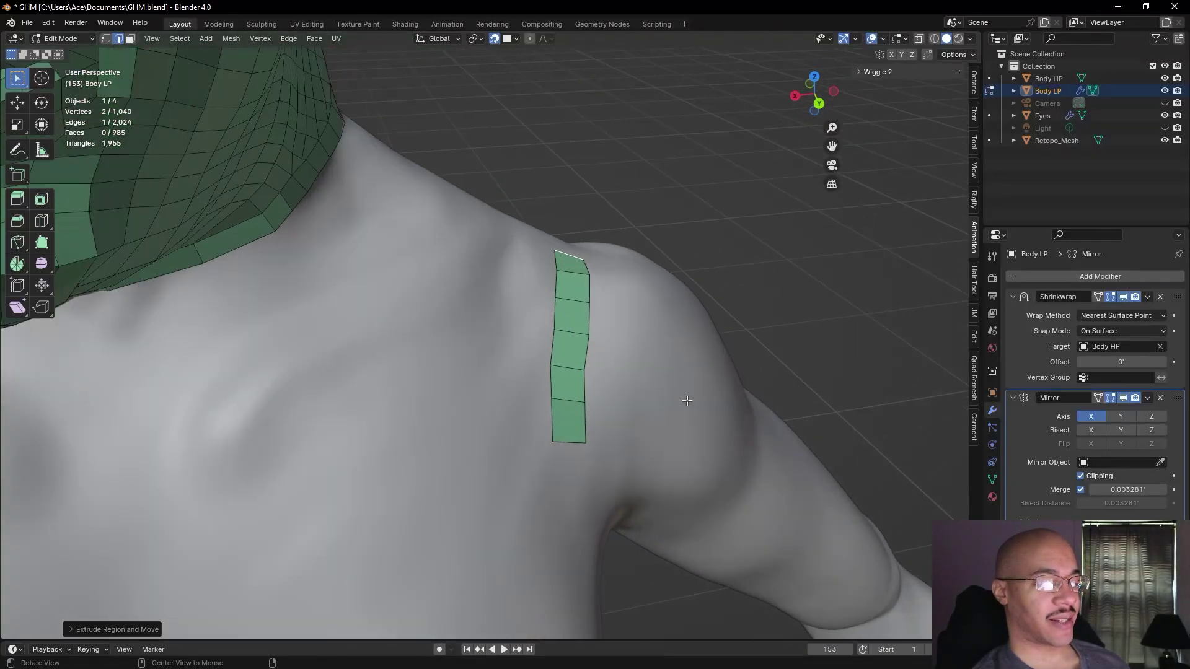
pyautogui.keyDown('shift'); pyautogui.moveTo(829, 349); pyautogui.dragTo(710, 377, button='middle'); pyautogui.keyUp('shift')
pyautogui.scroll(3, 519, 406)
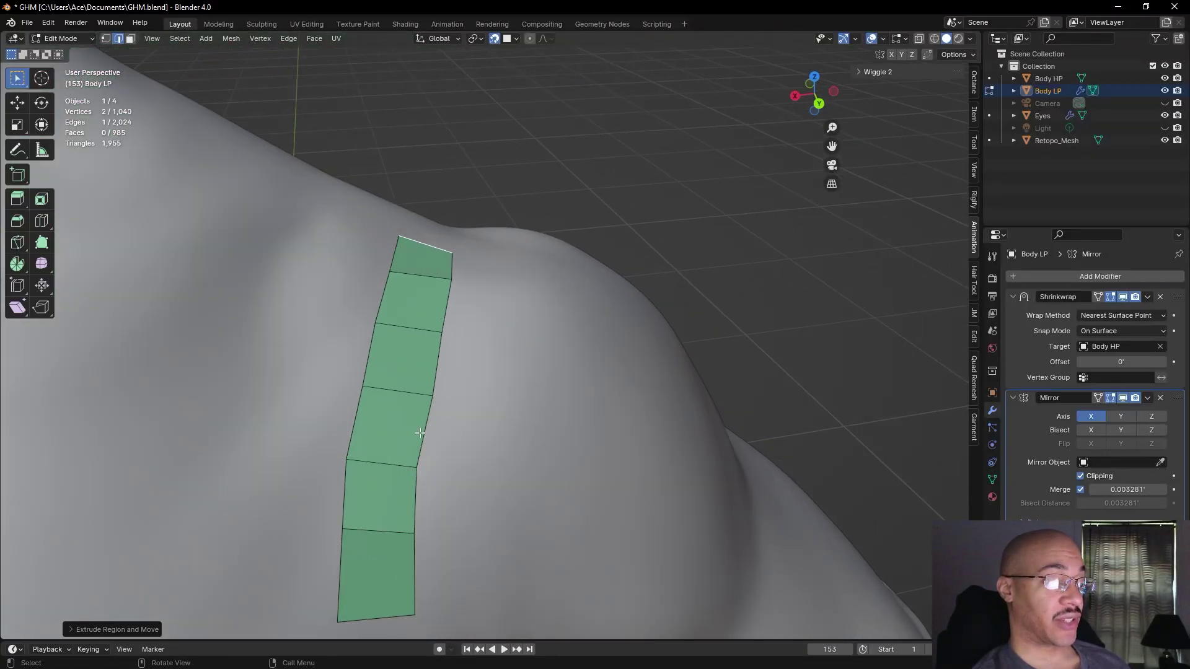
pyautogui.click(424, 432)
pyautogui.press('r')
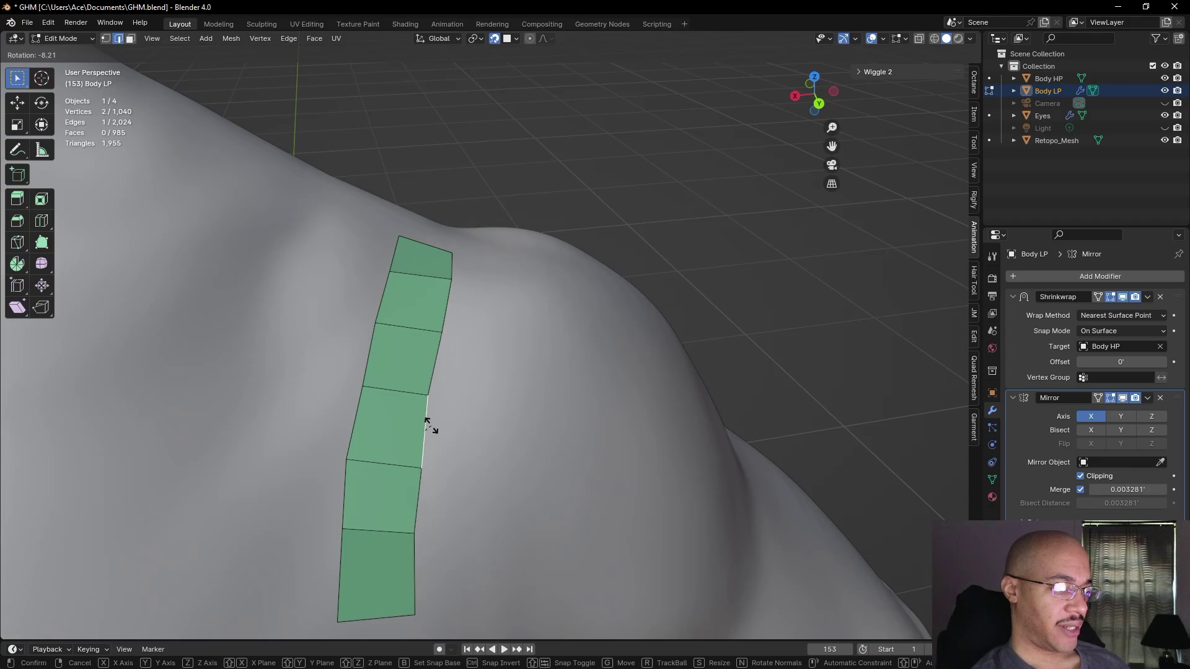
pyautogui.click(430, 425)
# - Rotate the inner side edge of the same third face to even out the strip's inner outline
pyautogui.click(354, 433)
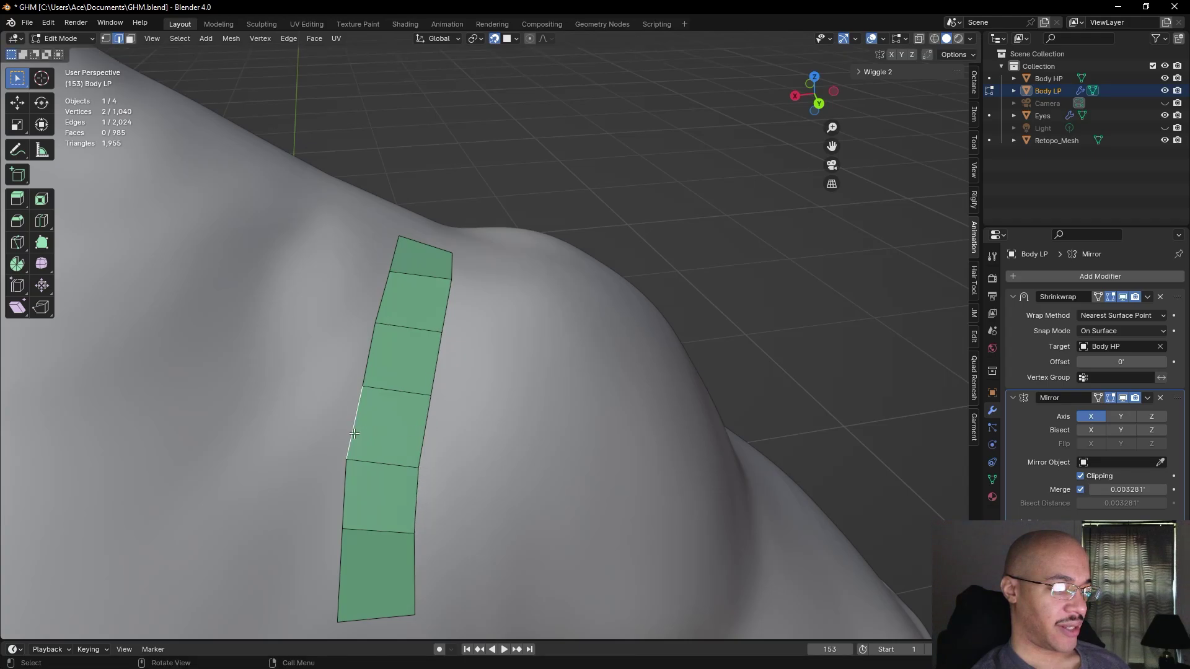
pyautogui.press('r')
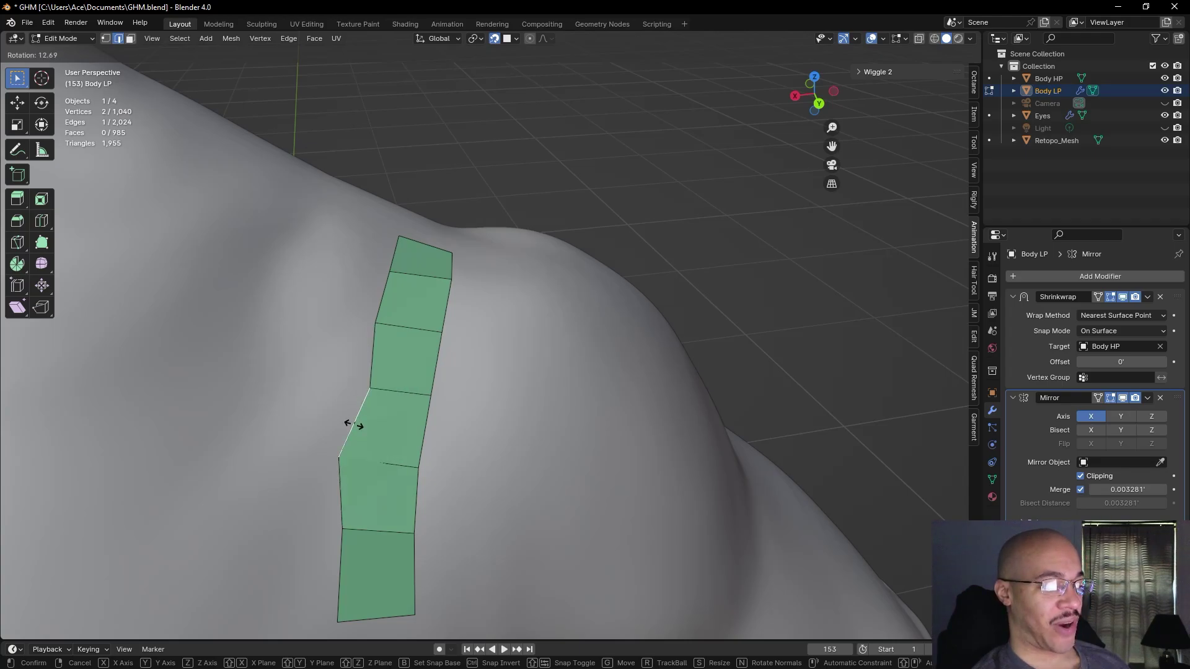
pyautogui.click(355, 425)
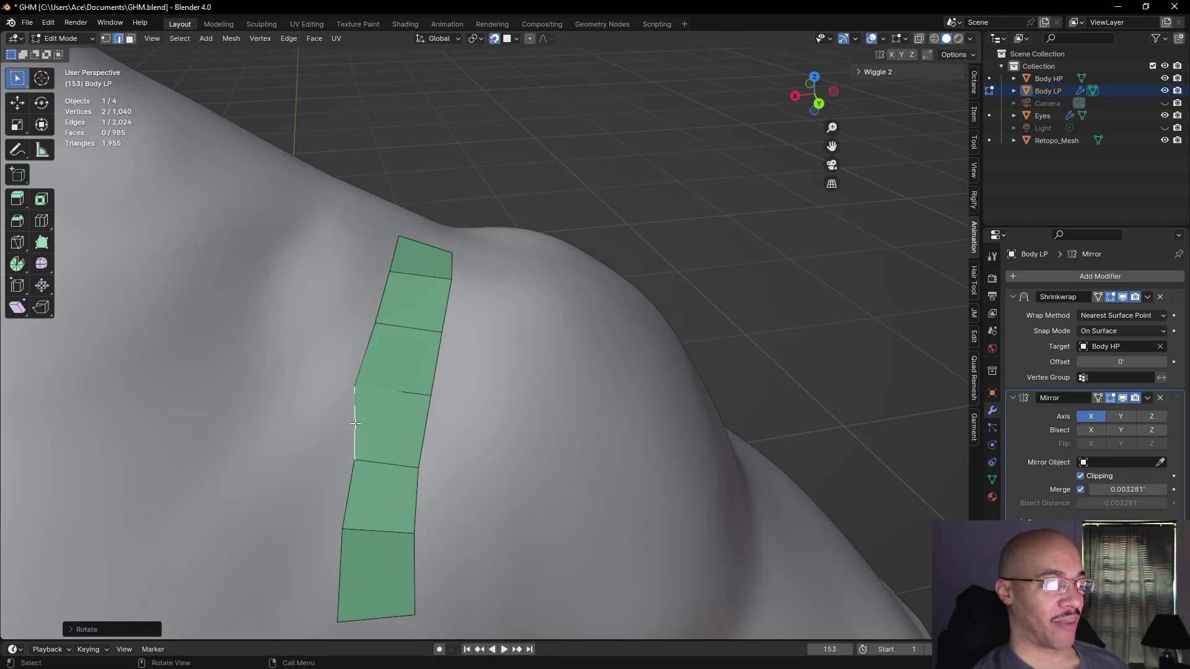
pyautogui.press('r')
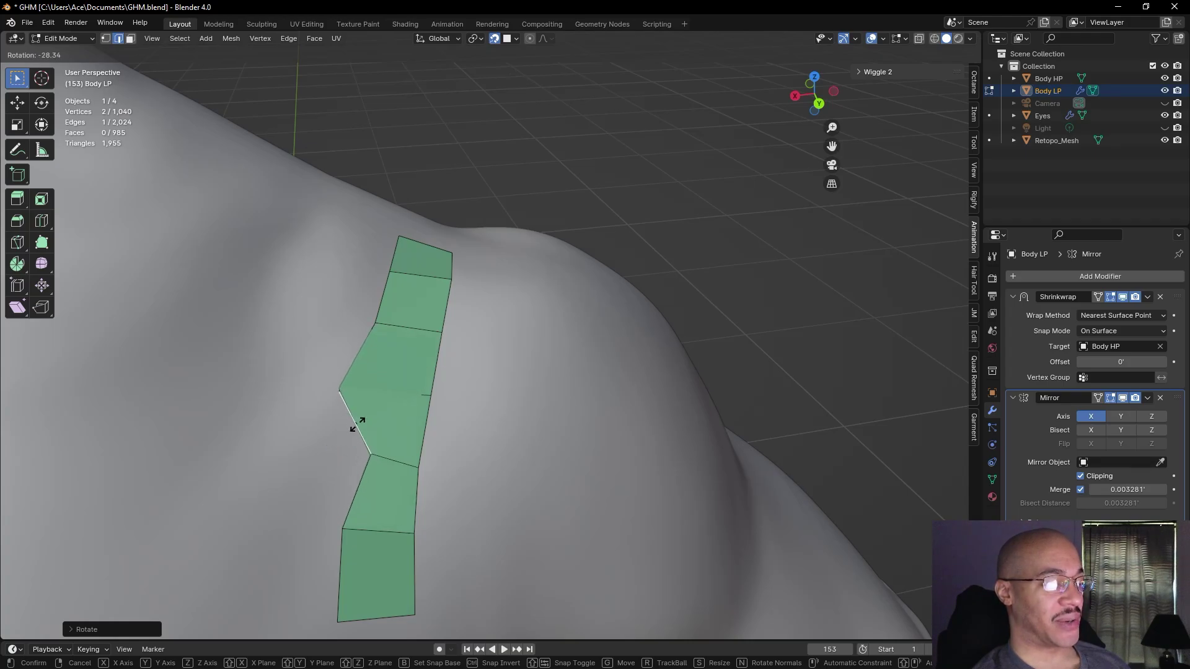
pyautogui.click(355, 425)
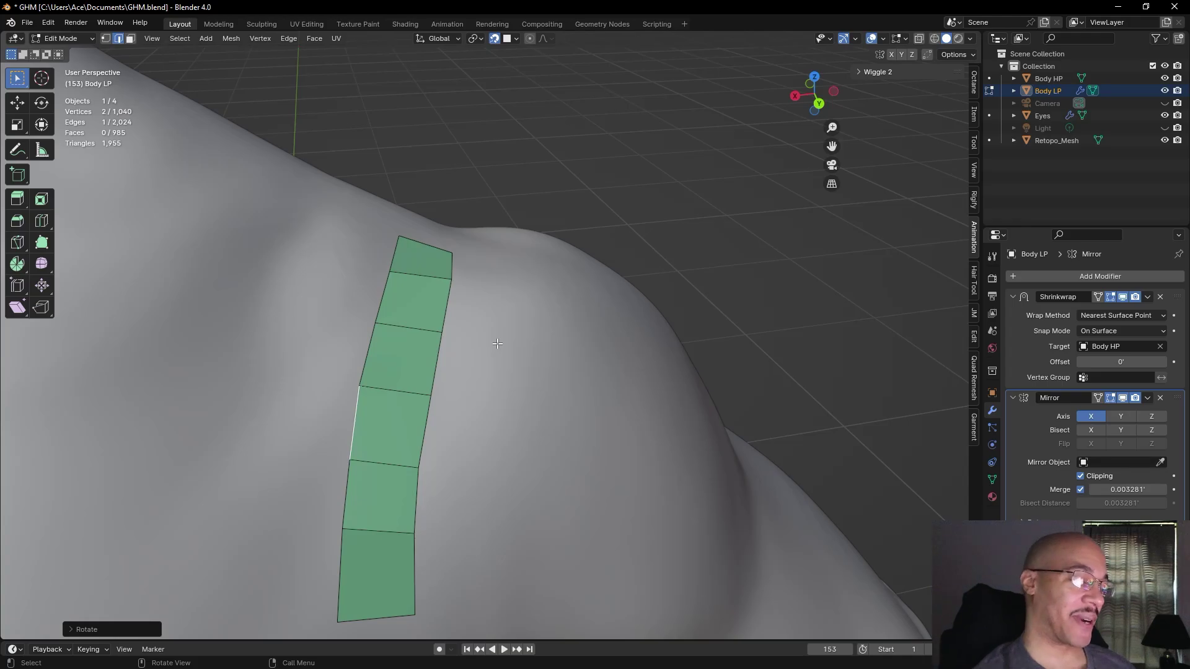
# - Select the strip's end edge on top of the shoulder and extrude one more face toward the back
pyautogui.scroll(-4, 622, 340)
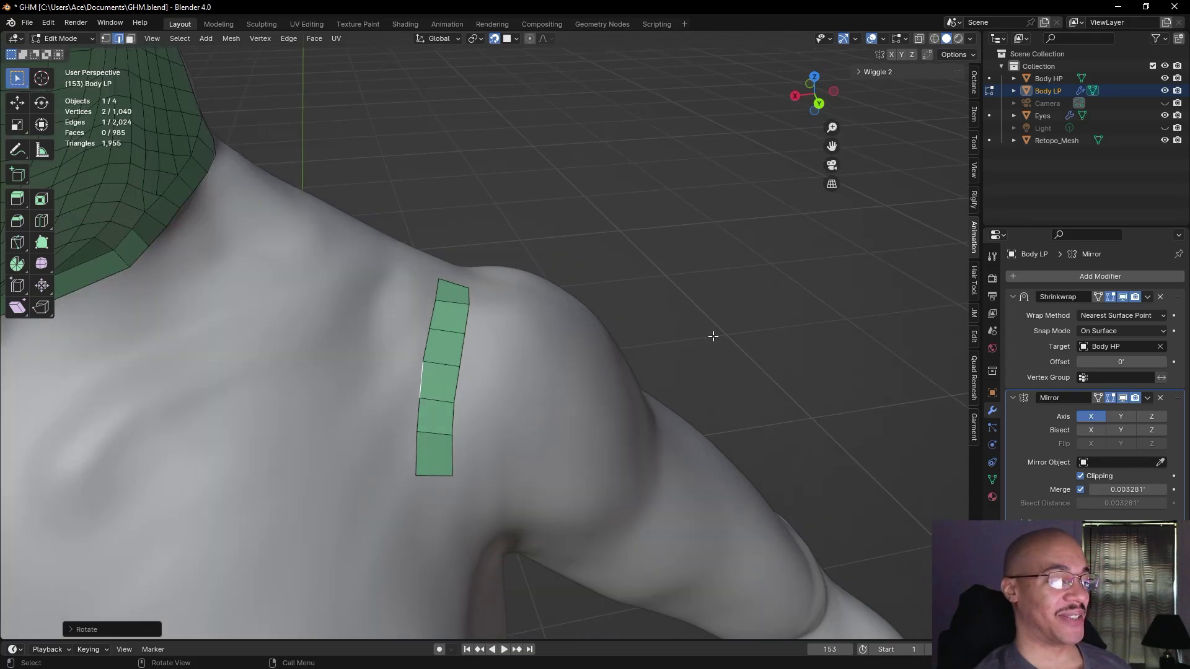
pyautogui.moveTo(770, 347); pyautogui.dragTo(586, 390, button='middle')
pyautogui.click(768, 332)
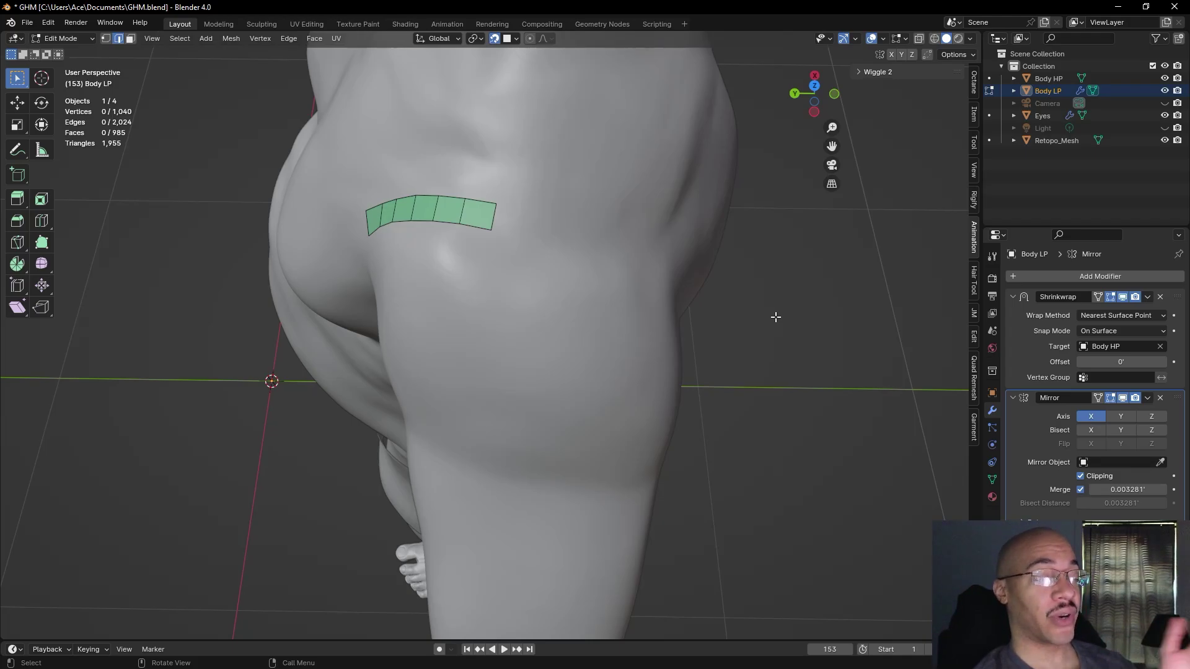
pyautogui.click(493, 218)
pyautogui.press('e')
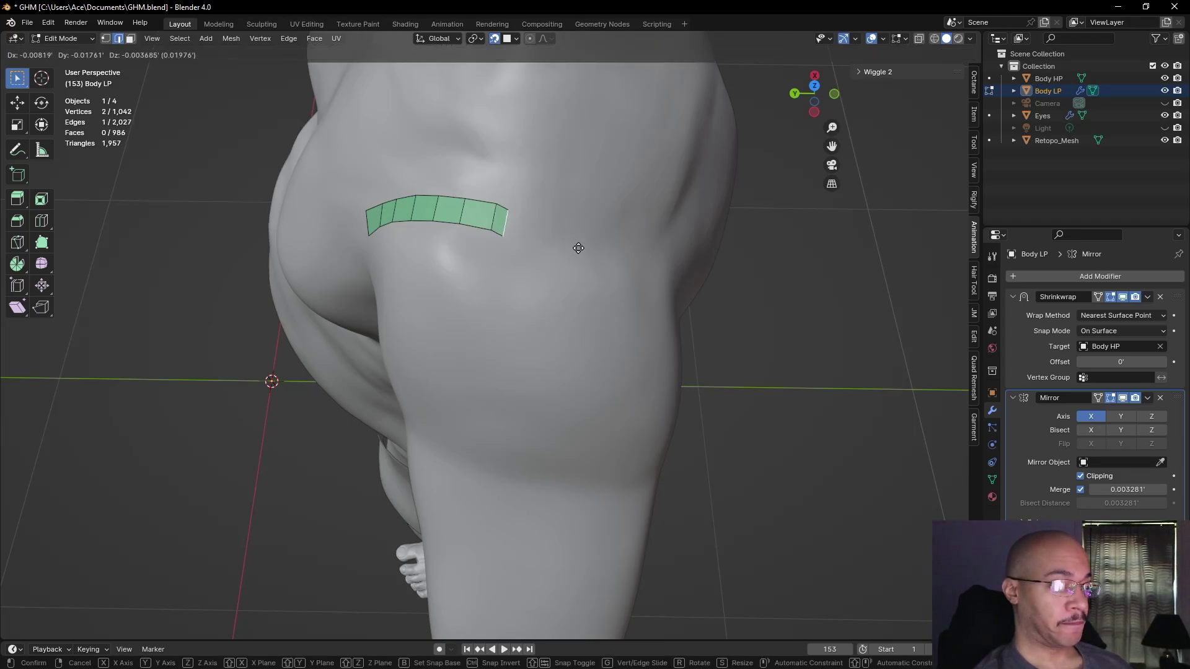
pyautogui.click(600, 251)
# - Extrude the strip's lower end edge on the chest down toward the armpit by one face
pyautogui.moveTo(598, 252); pyautogui.dragTo(418, 374, button='middle')
pyautogui.scroll(-4, 543, 373)
pyautogui.scroll(3, 478, 373)
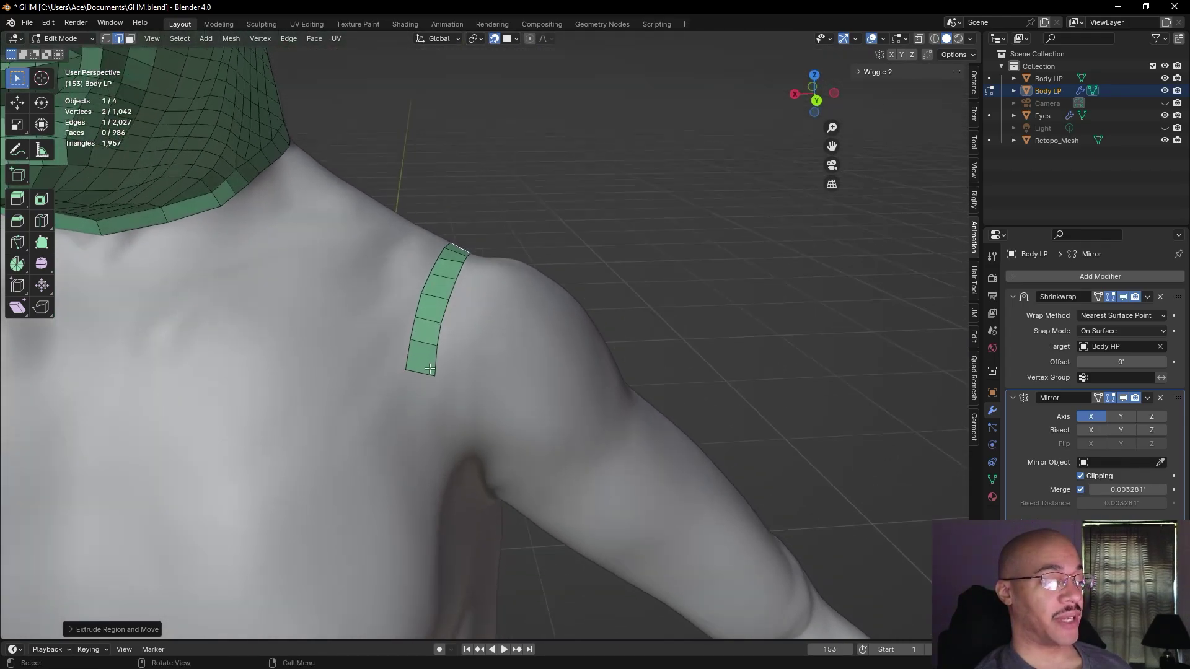
pyautogui.press('e')
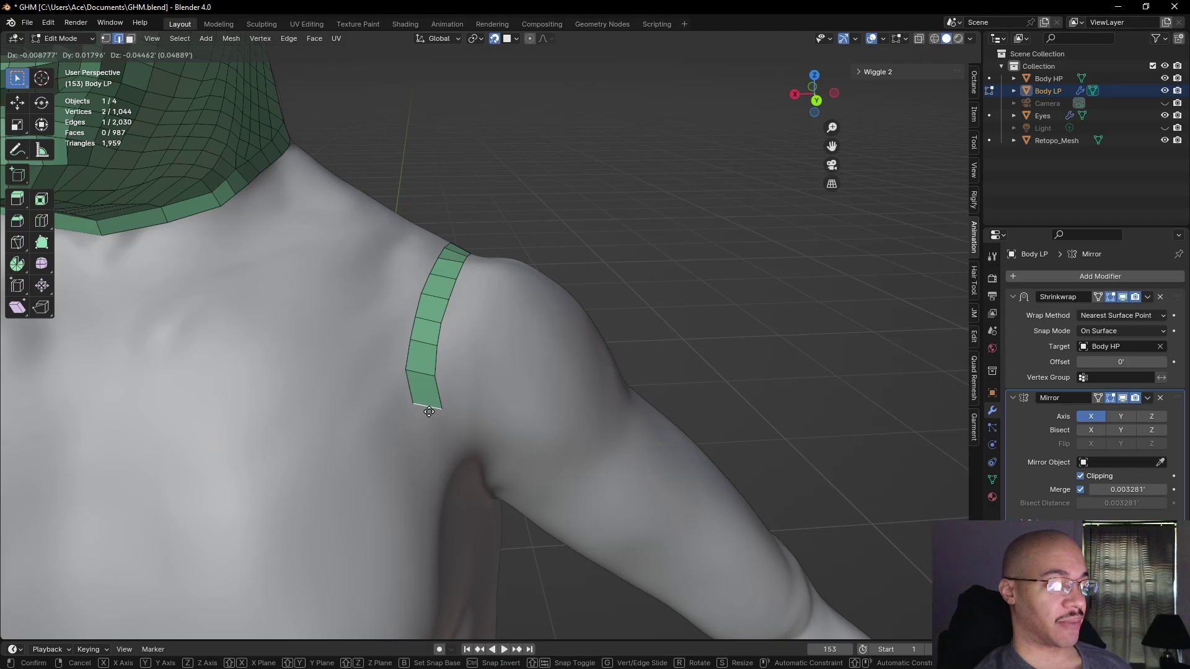
pyautogui.click(424, 408)
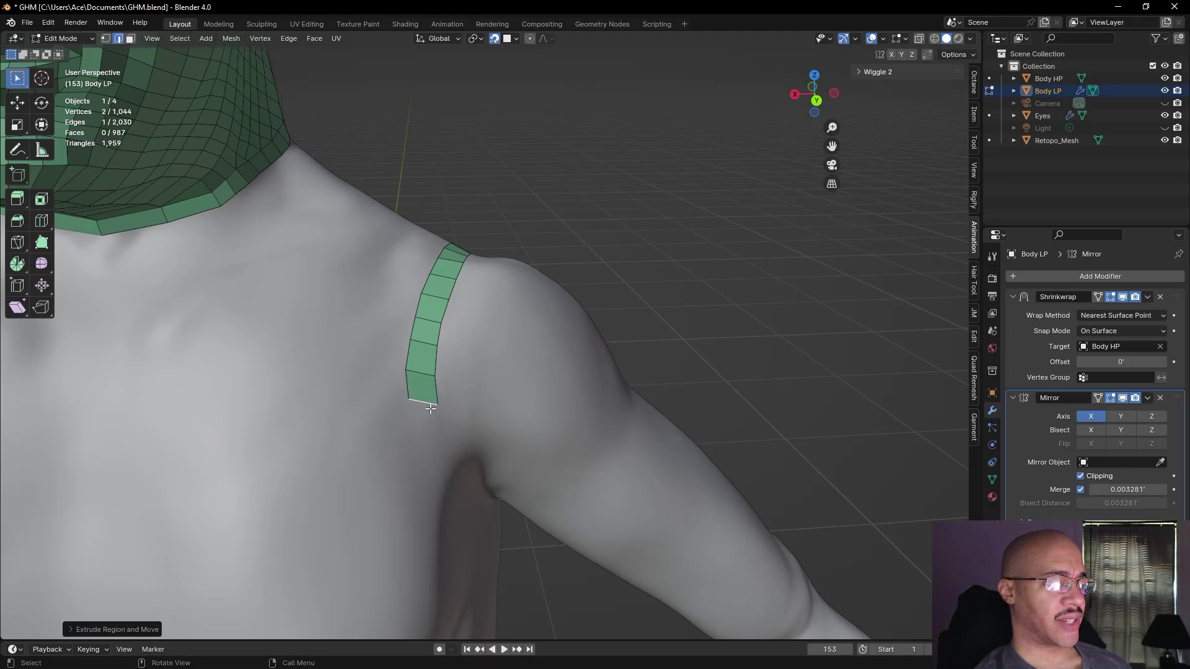
# - Extrude another face from the strip's lower end toward the armpit and rotate its end edge to follow the curve
pyautogui.scroll(-5, 581, 362)
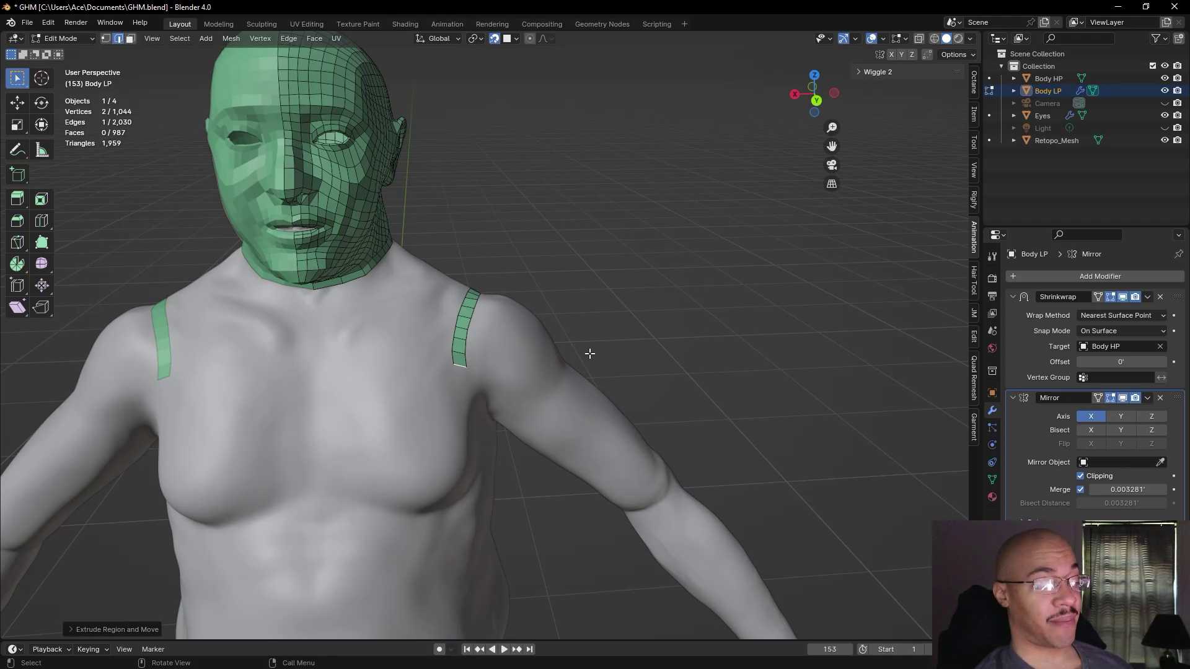
pyautogui.scroll(5, 589, 353)
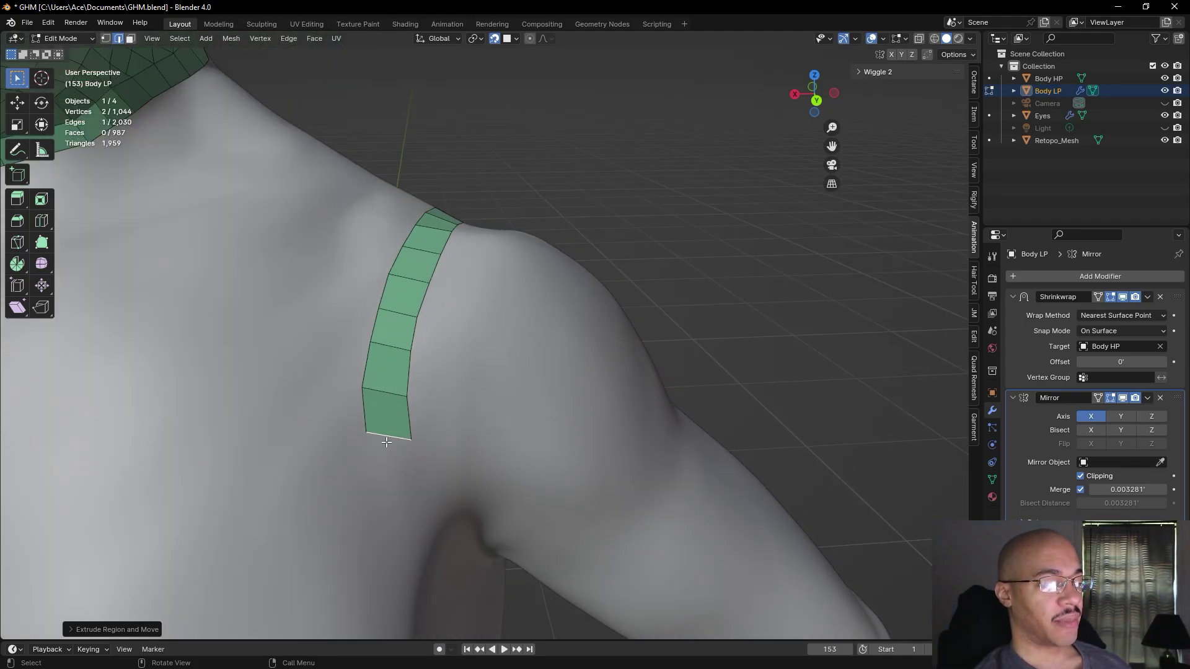
pyautogui.press('e')
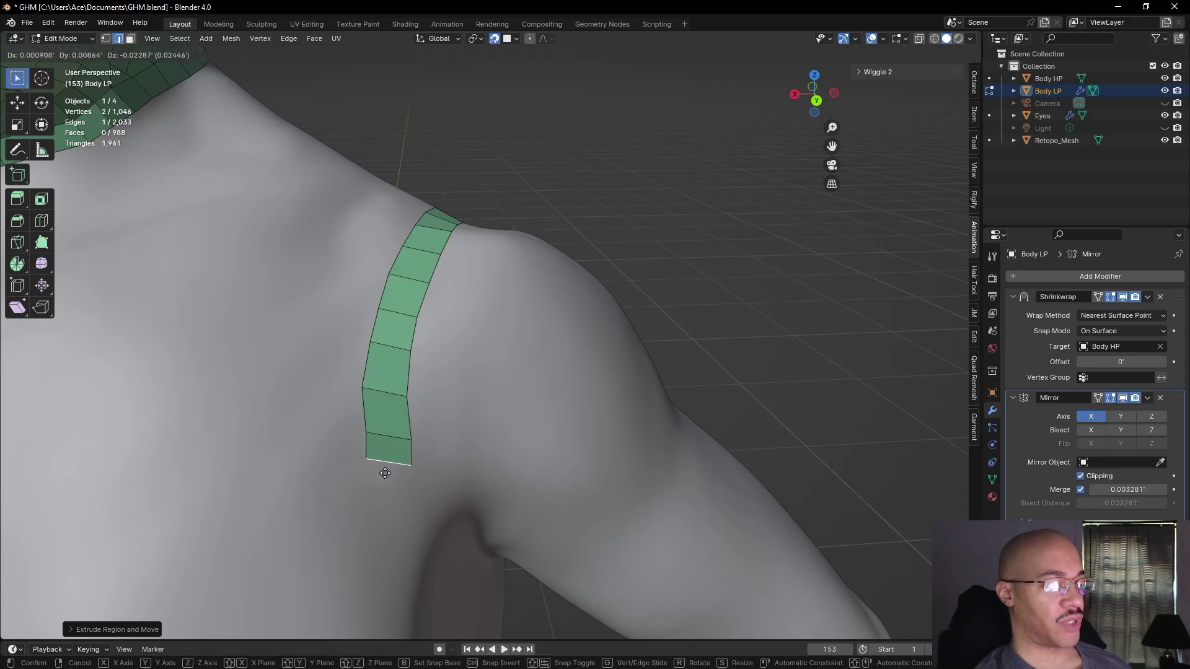
pyautogui.press('r')
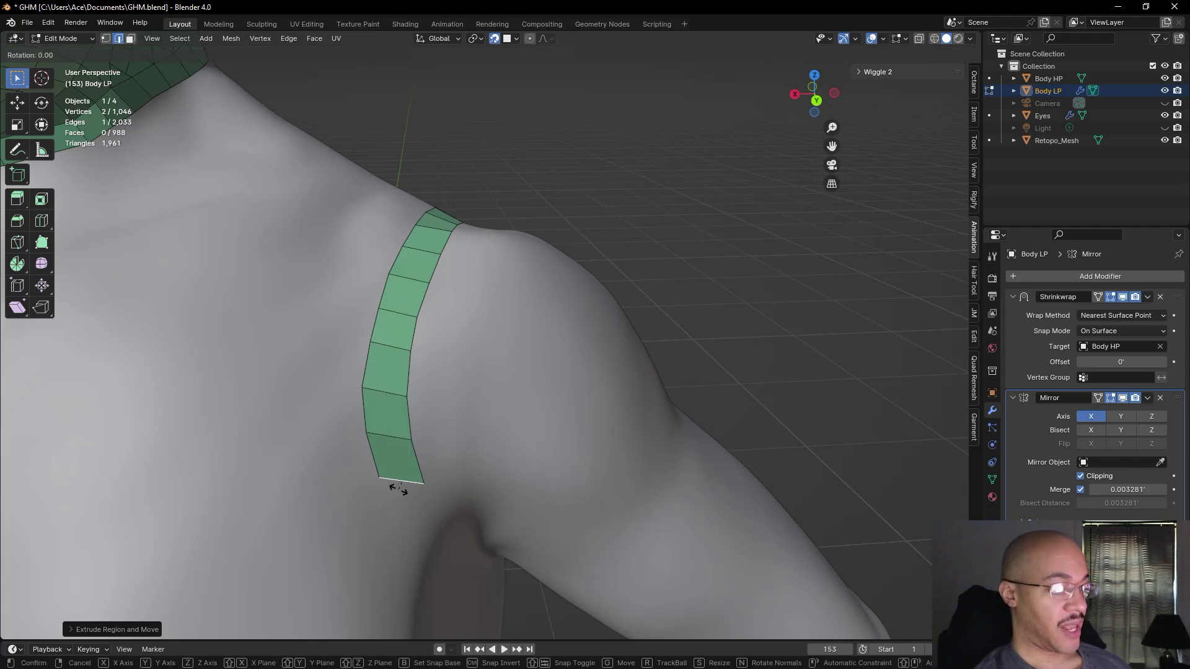
pyautogui.click(398, 489)
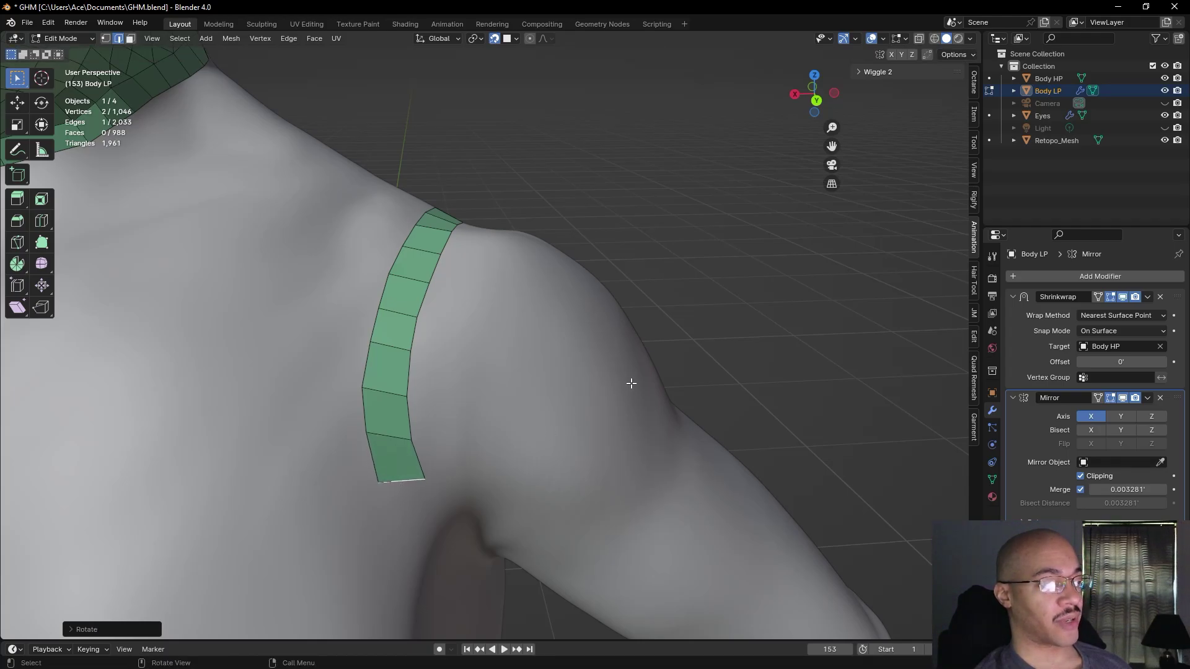
pyautogui.scroll(-4, 629, 373)
pyautogui.moveTo(629, 374); pyautogui.dragTo(493, 350, button='middle')
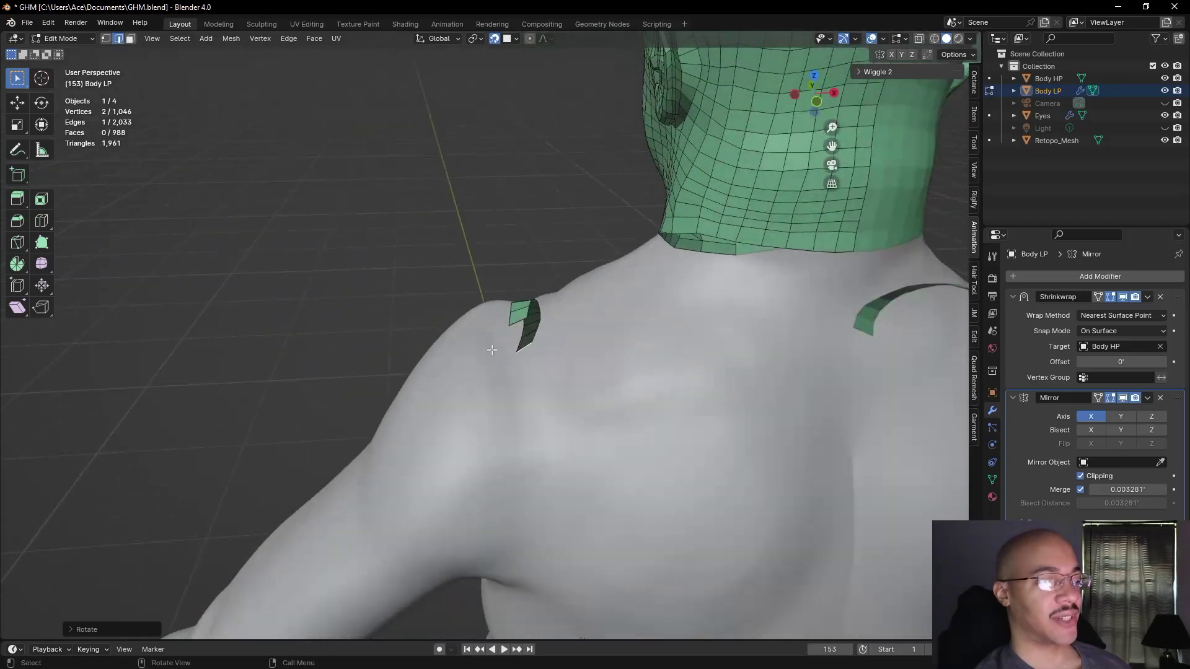
pyautogui.click(515, 319)
pyautogui.moveTo(316, 329); pyautogui.dragTo(549, 367, button='middle')
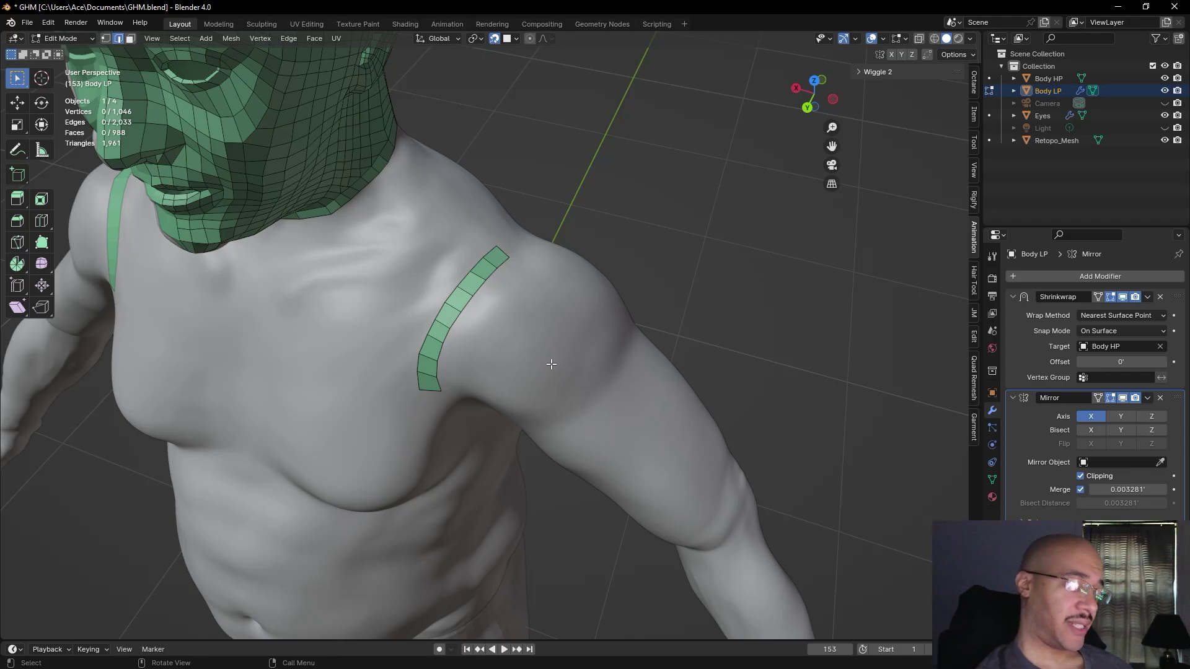
# - Select the strip's rear end edge on the shoulder and extrude two more faces toward the upper back
pyautogui.moveTo(669, 287); pyautogui.dragTo(587, 311, button='middle')
pyautogui.click(566, 296)
pyautogui.press('e')
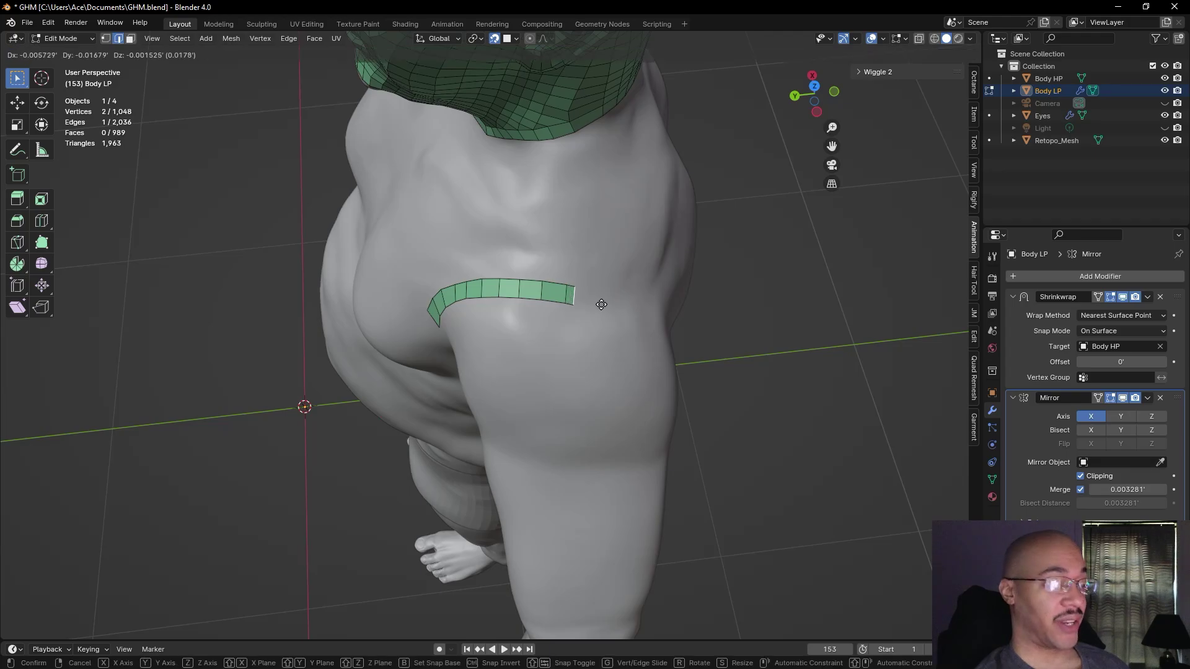
pyautogui.click(613, 305)
pyautogui.press('e')
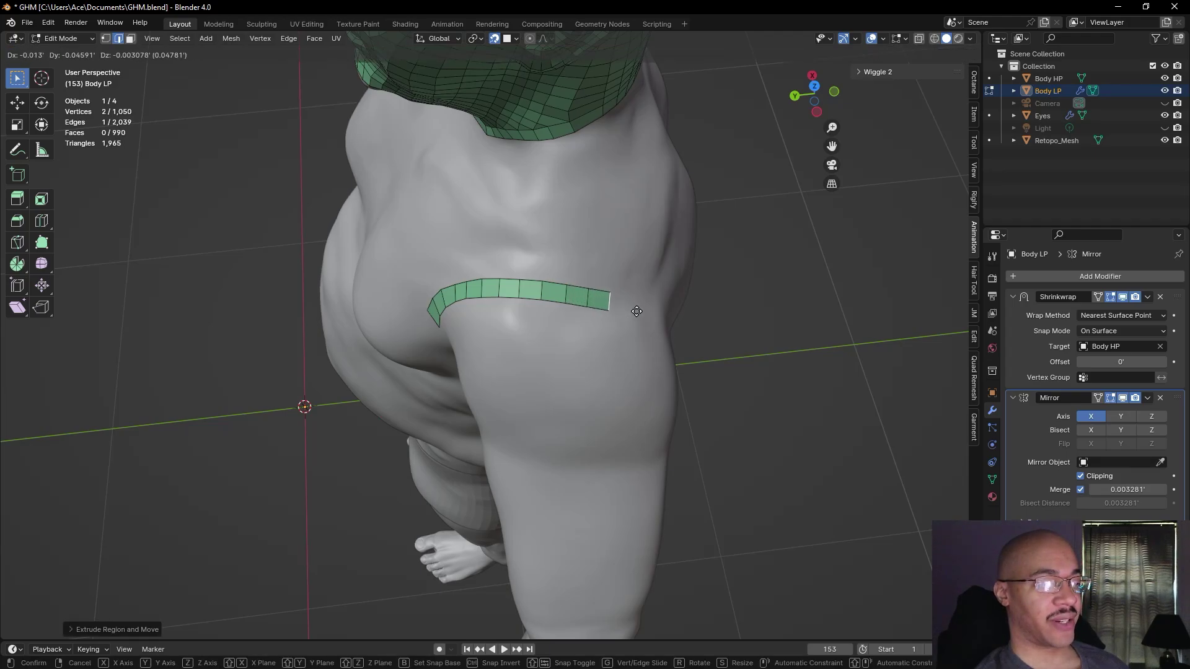
pyautogui.click(639, 311)
pyautogui.moveTo(600, 336); pyautogui.dragTo(353, 327, button='middle')
pyautogui.scroll(-5, 653, 313)
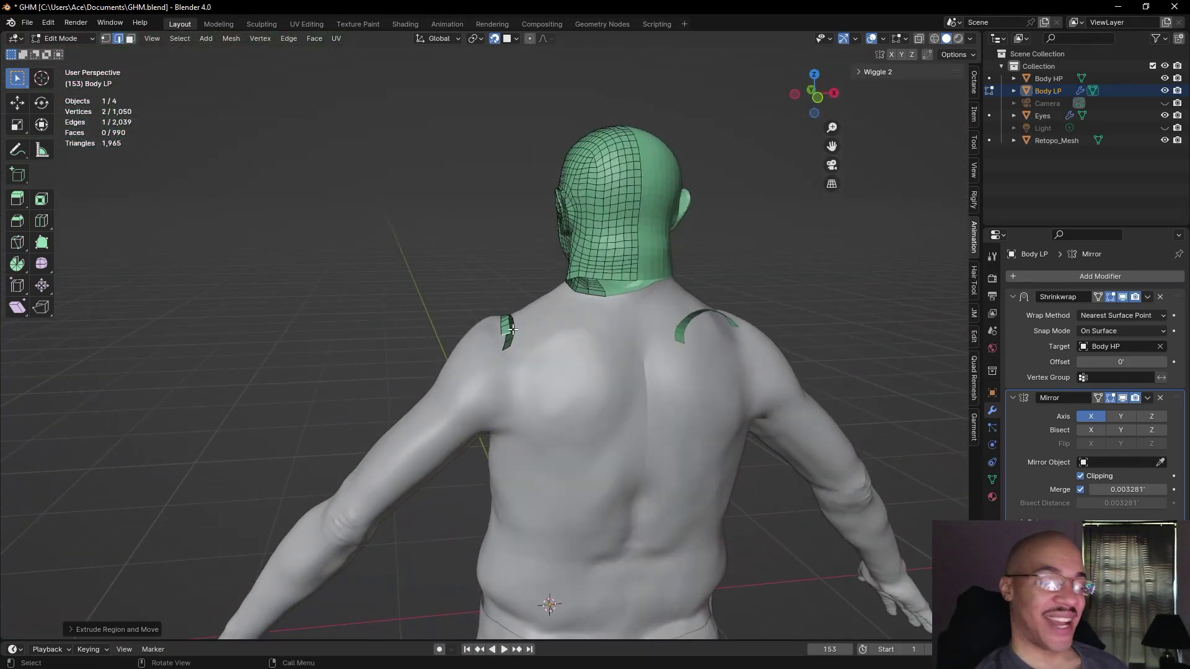
# - Extrude the shoulder strip's rear end edge down the upper back by two more faces
pyautogui.scroll(5, 522, 349)
pyautogui.keyDown('shift'); pyautogui.moveTo(567, 352); pyautogui.dragTo(494, 426, button='middle'); pyautogui.keyUp('shift')
pyautogui.scroll(3, 529, 353)
pyautogui.press('e')
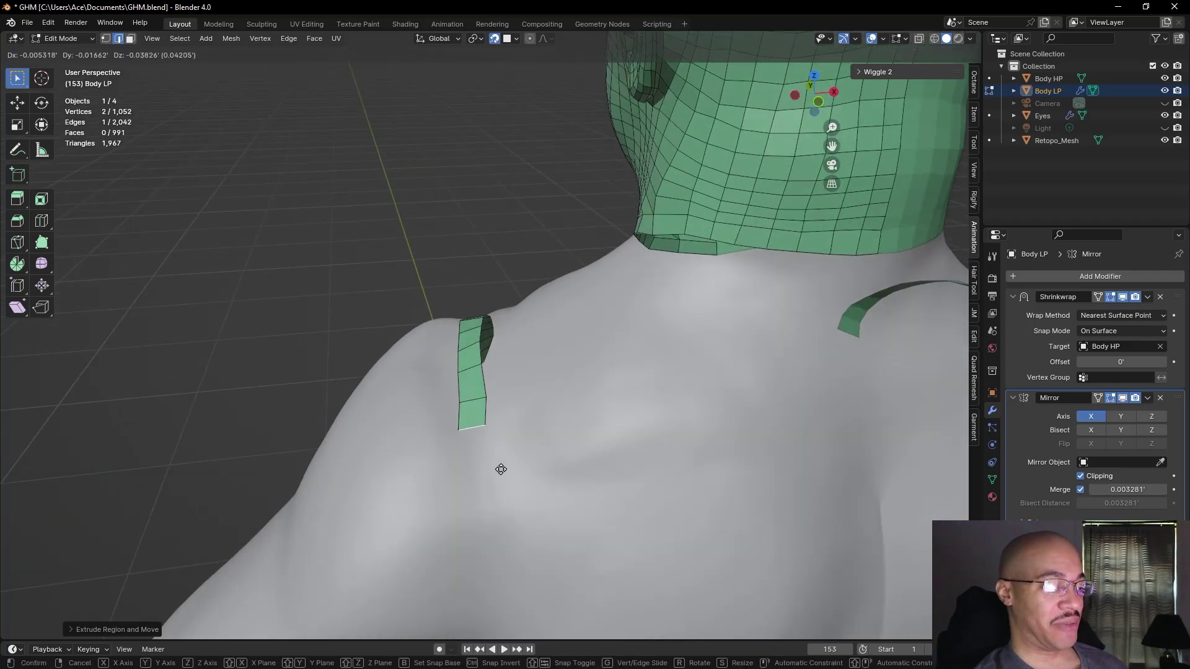
pyautogui.click(505, 473)
pyautogui.moveTo(499, 471); pyautogui.dragTo(388, 440, button='middle')
pyautogui.press('e')
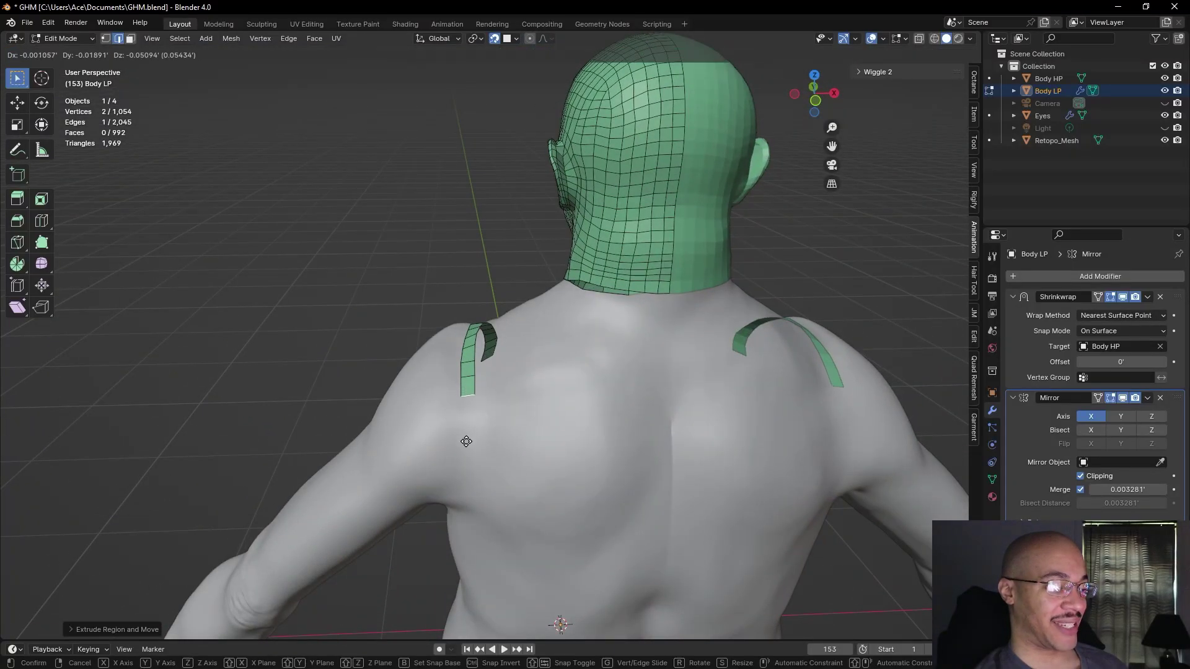
pyautogui.click(465, 442)
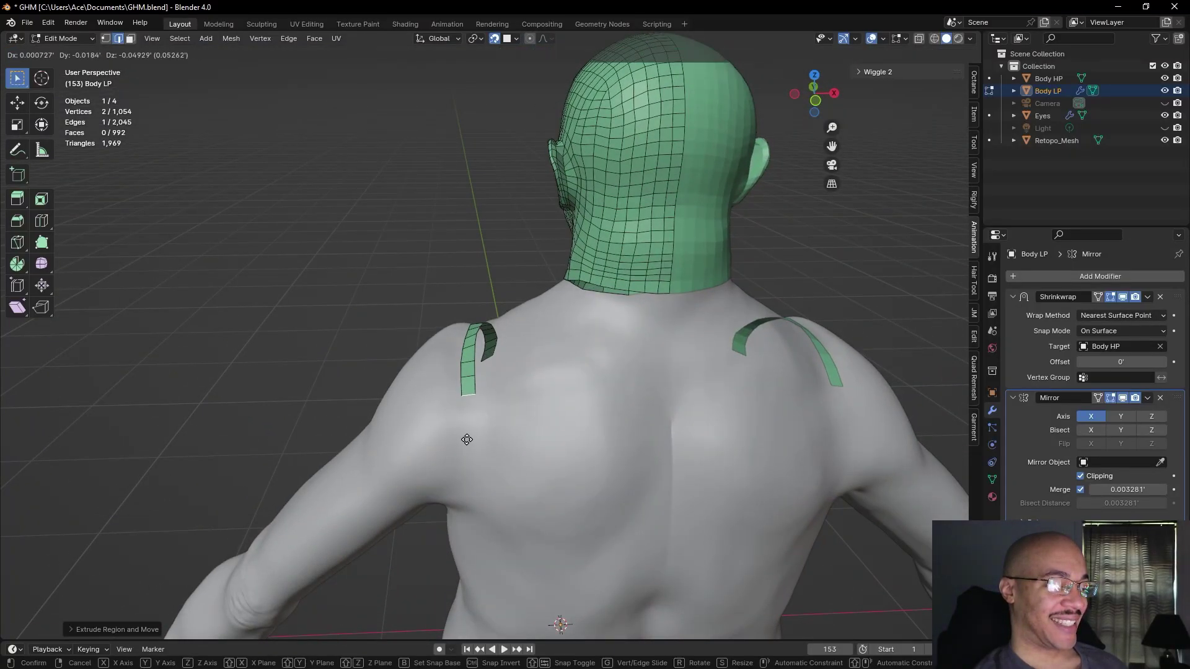
# - Continue the rear end of the strip down the shoulder blade by extruding another two faces, one at a time
pyautogui.moveTo(300, 434); pyautogui.dragTo(588, 427, button='middle')
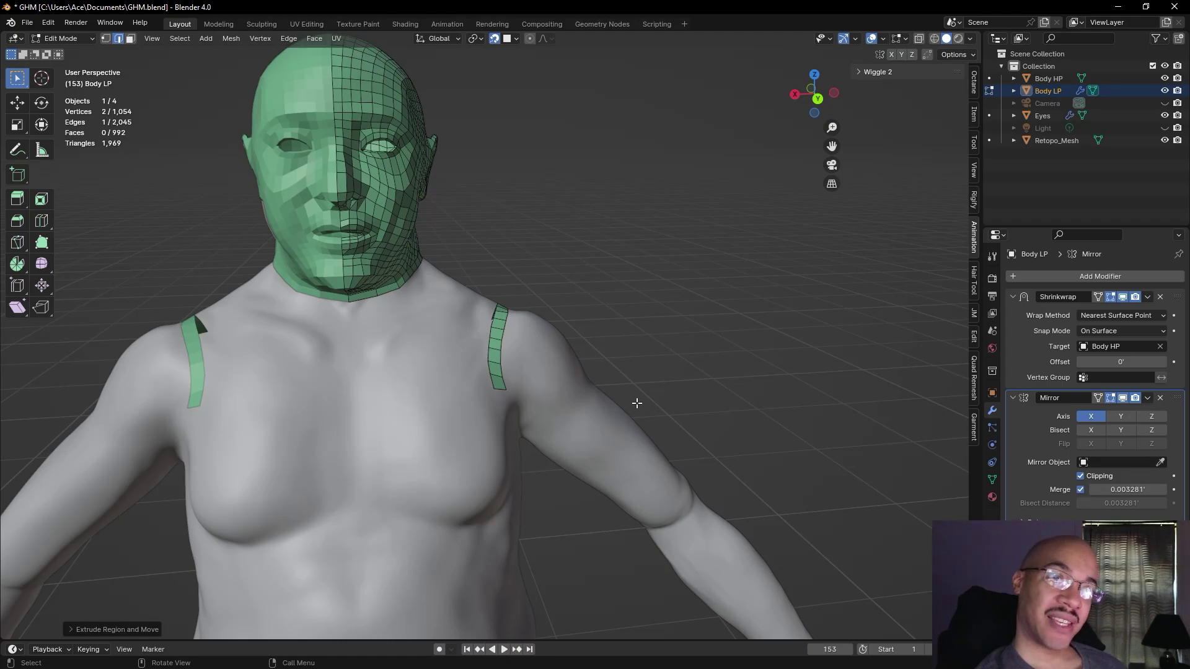
pyautogui.moveTo(683, 351); pyautogui.dragTo(406, 367, button='middle')
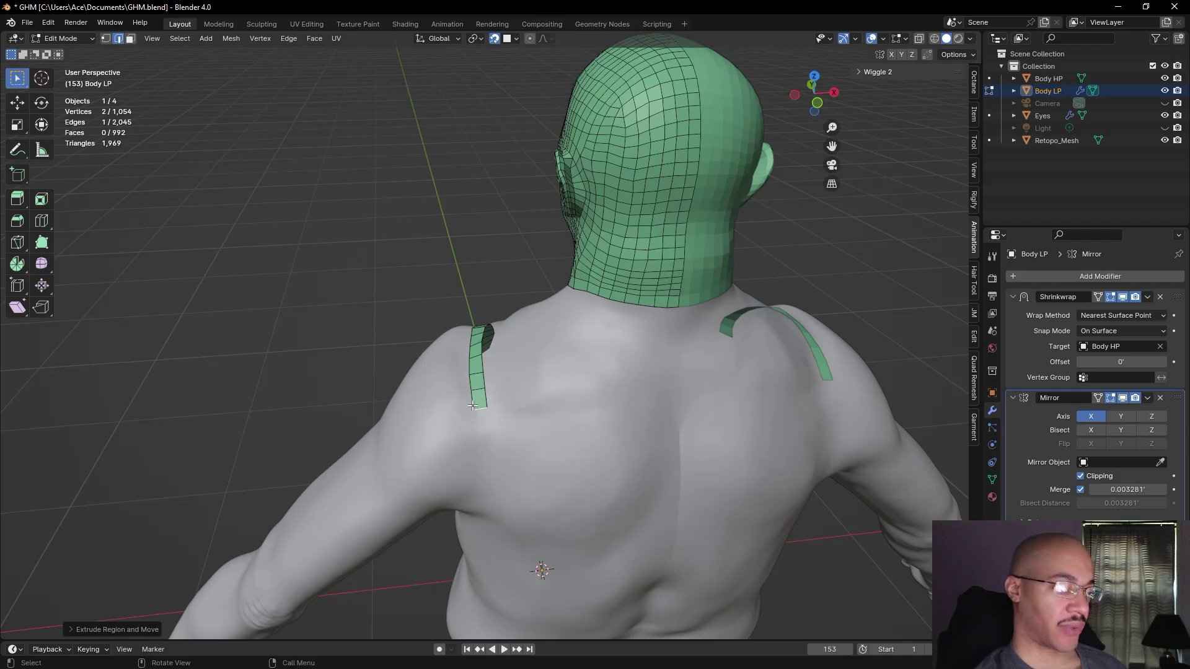
pyautogui.press('e')
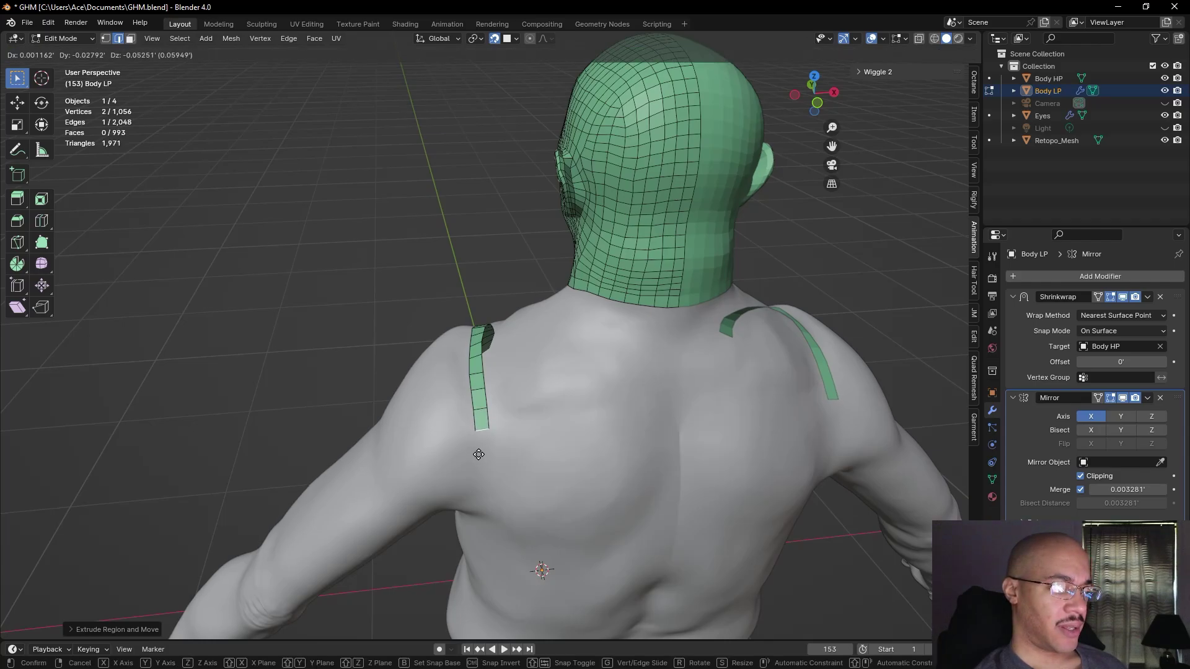
pyautogui.click(478, 454)
pyautogui.moveTo(300, 401); pyautogui.dragTo(565, 395, button='middle')
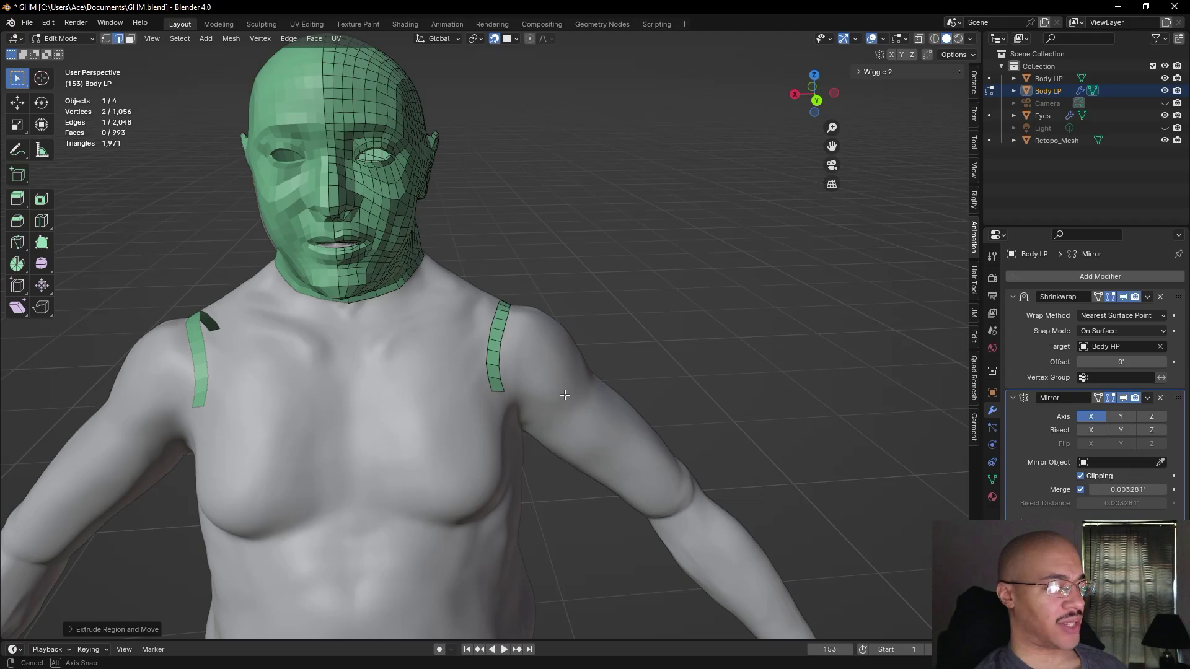
pyautogui.scroll(-4, 564, 395)
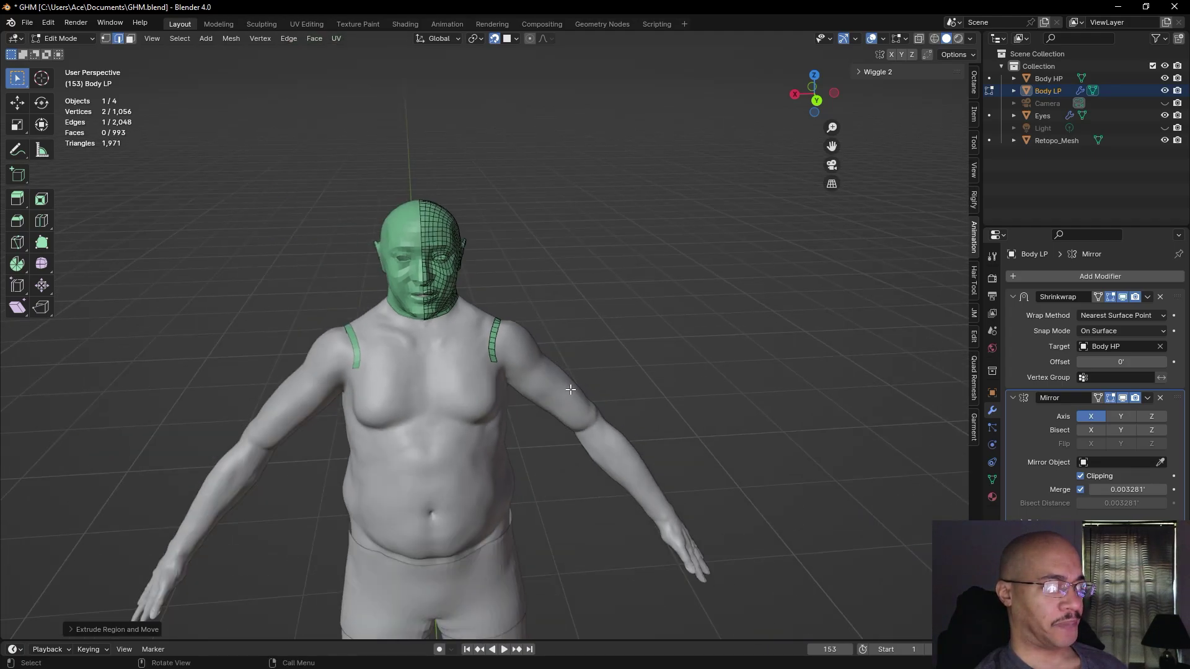
pyautogui.scroll(6, 671, 359)
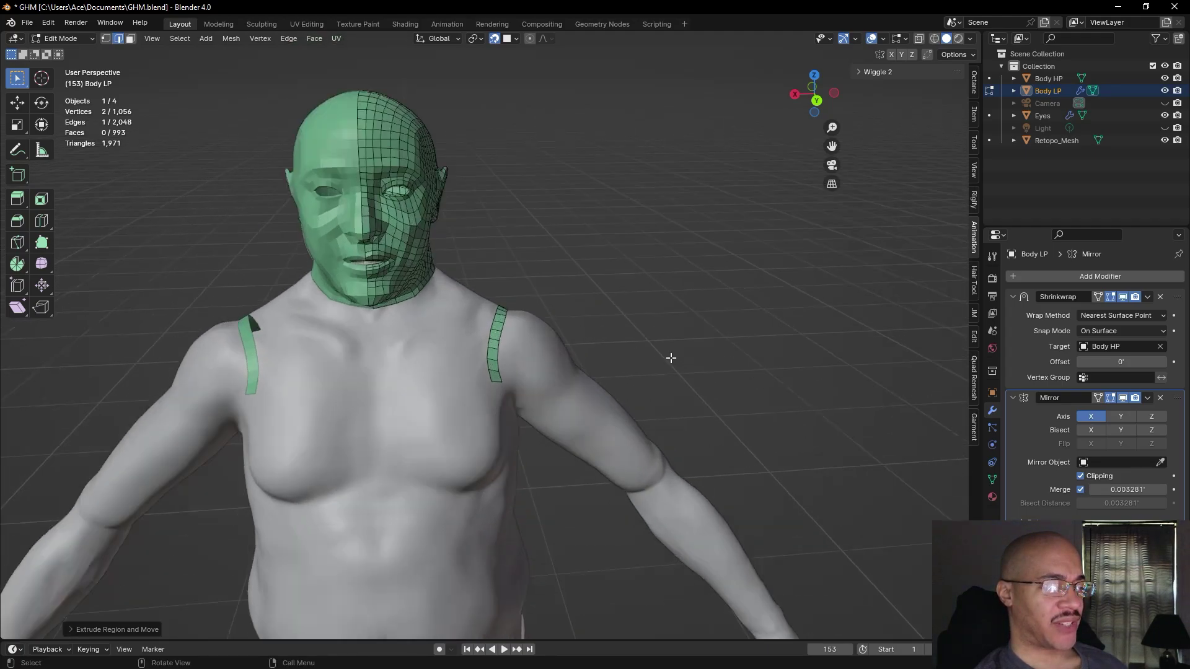
pyautogui.moveTo(658, 368); pyautogui.dragTo(418, 410, button='middle')
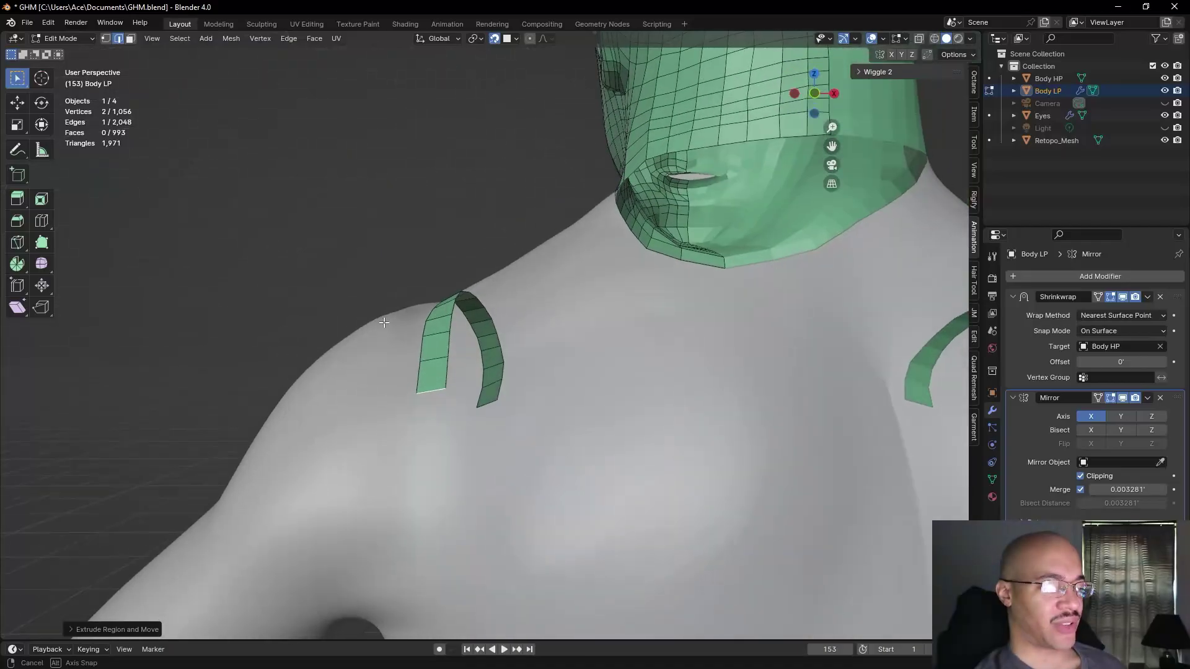
pyautogui.scroll(-5, 418, 411)
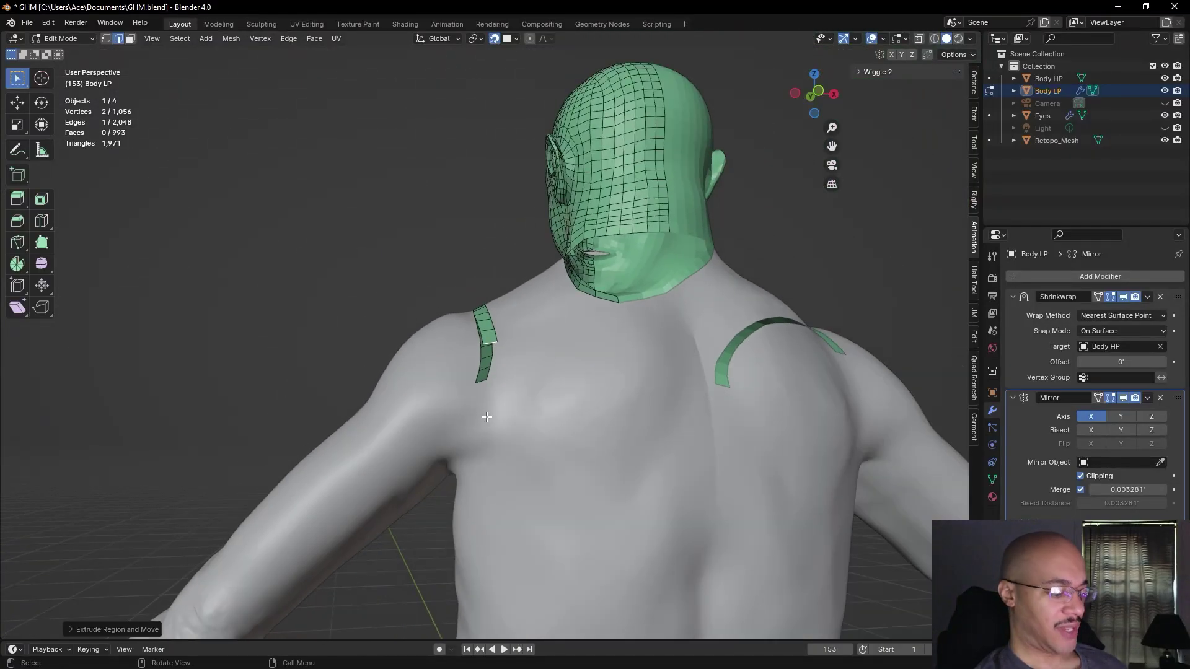
pyautogui.press('e')
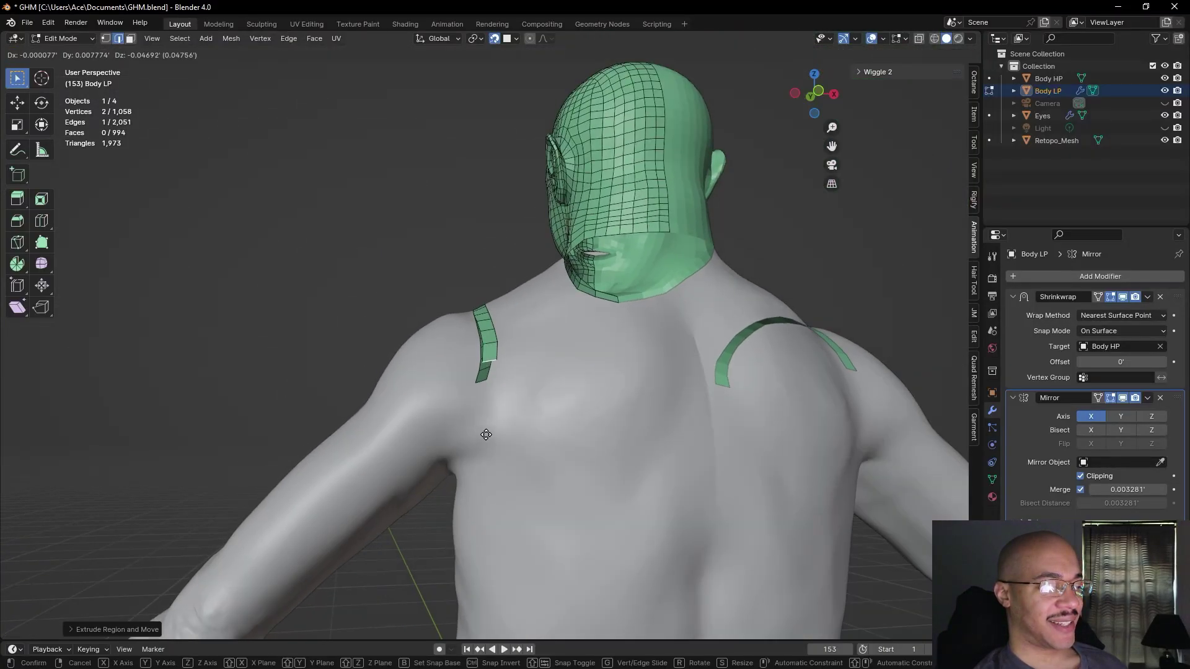
pyautogui.click(486, 434)
# - Extrude the strip's front end edge on the chest by one face toward the armpit, rotate the new edge, and clear the selection
pyautogui.moveTo(486, 434); pyautogui.dragTo(572, 406, button='middle')
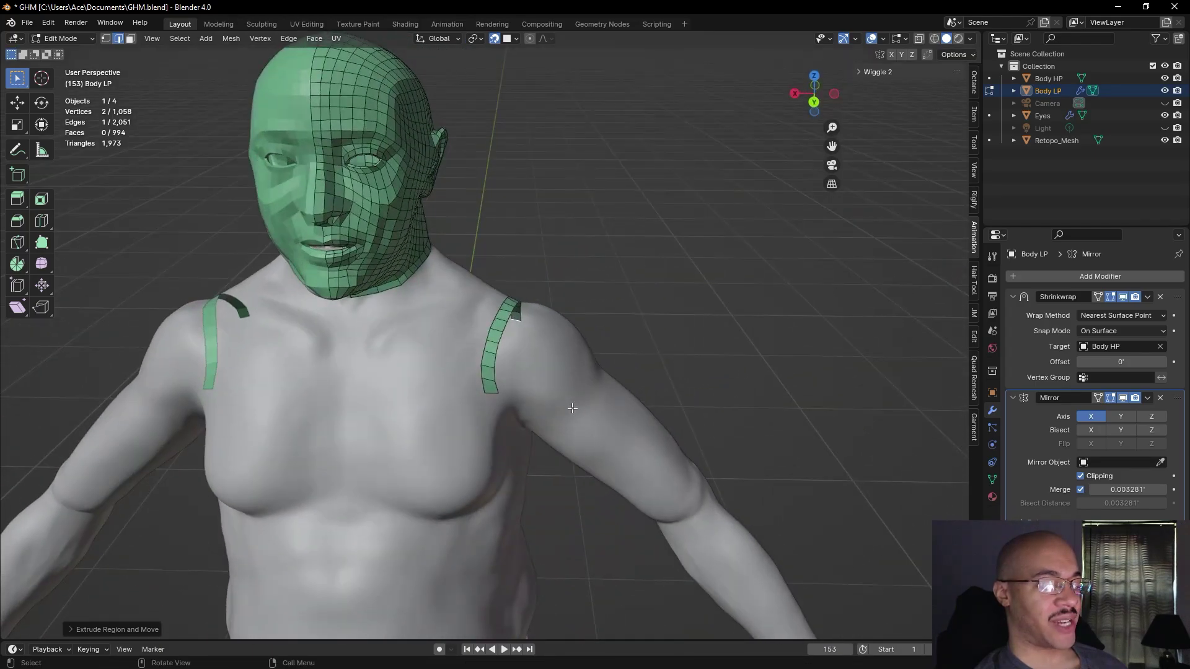
pyautogui.moveTo(593, 381)
pyautogui.mouseDown(button='middle')
pyautogui.moveTo(673, 375)
pyautogui.moveTo(584, 324)
pyautogui.moveTo(594, 306)
pyautogui.moveTo(585, 379)
pyautogui.mouseUp(button='middle')
pyautogui.scroll(4, 584, 379)
pyautogui.moveTo(514, 417); pyautogui.dragTo(526, 444, button='middle')
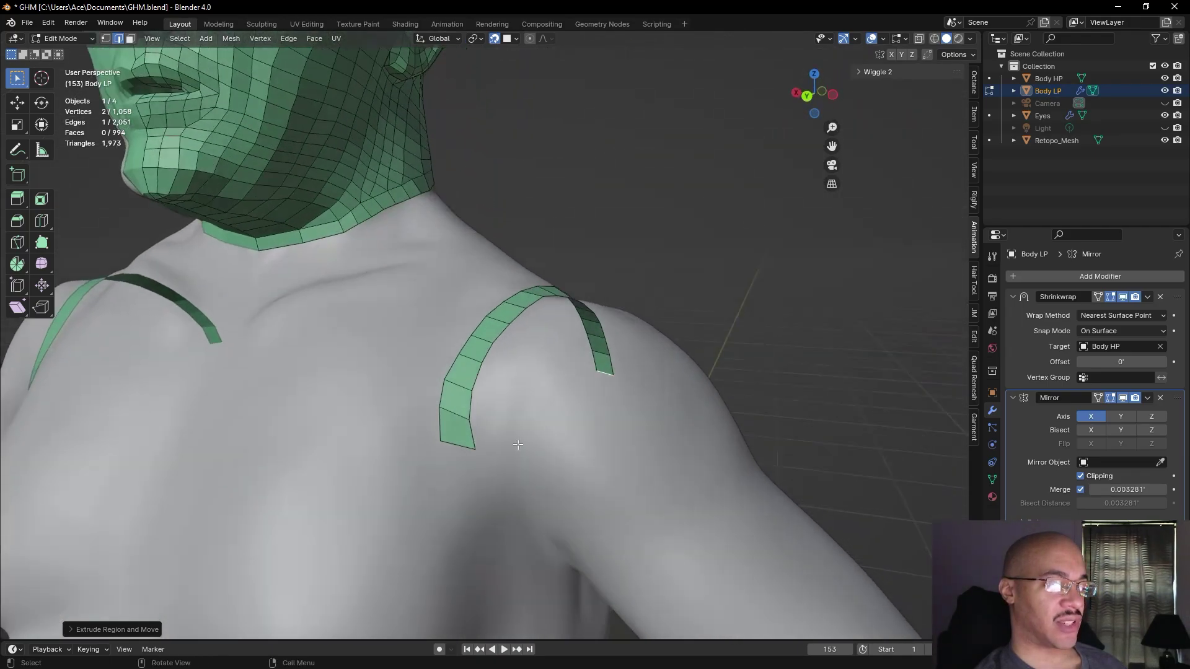
pyautogui.click(464, 448)
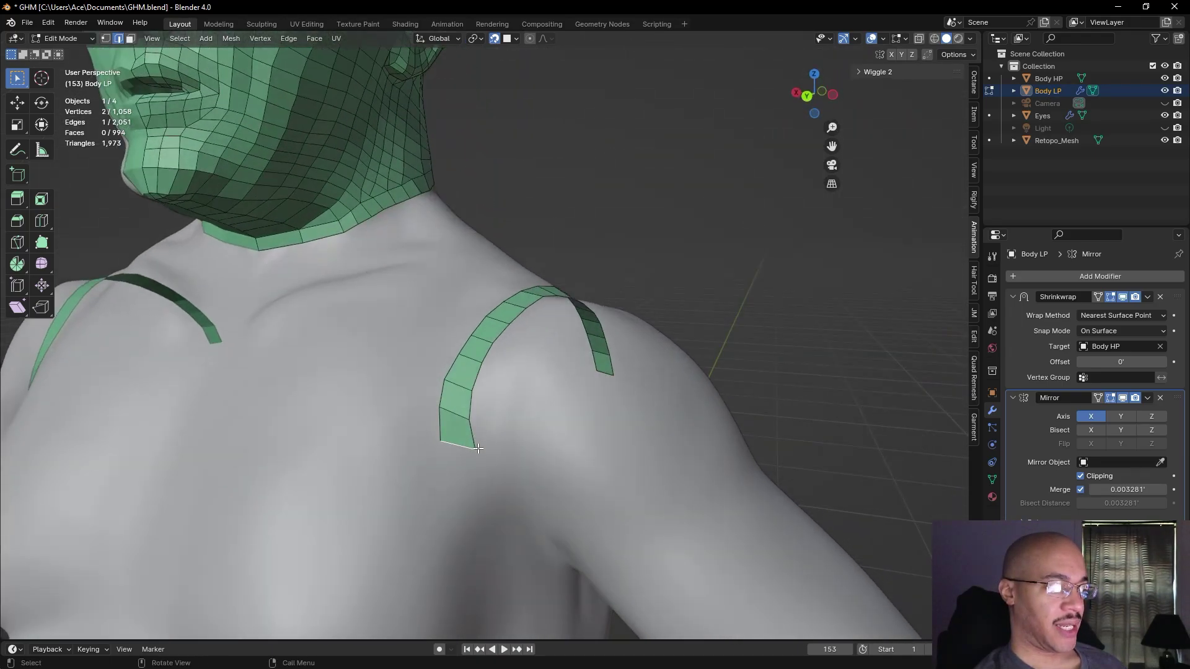
pyautogui.press('e')
pyautogui.click(481, 511)
pyautogui.press('r')
pyautogui.click(487, 505)
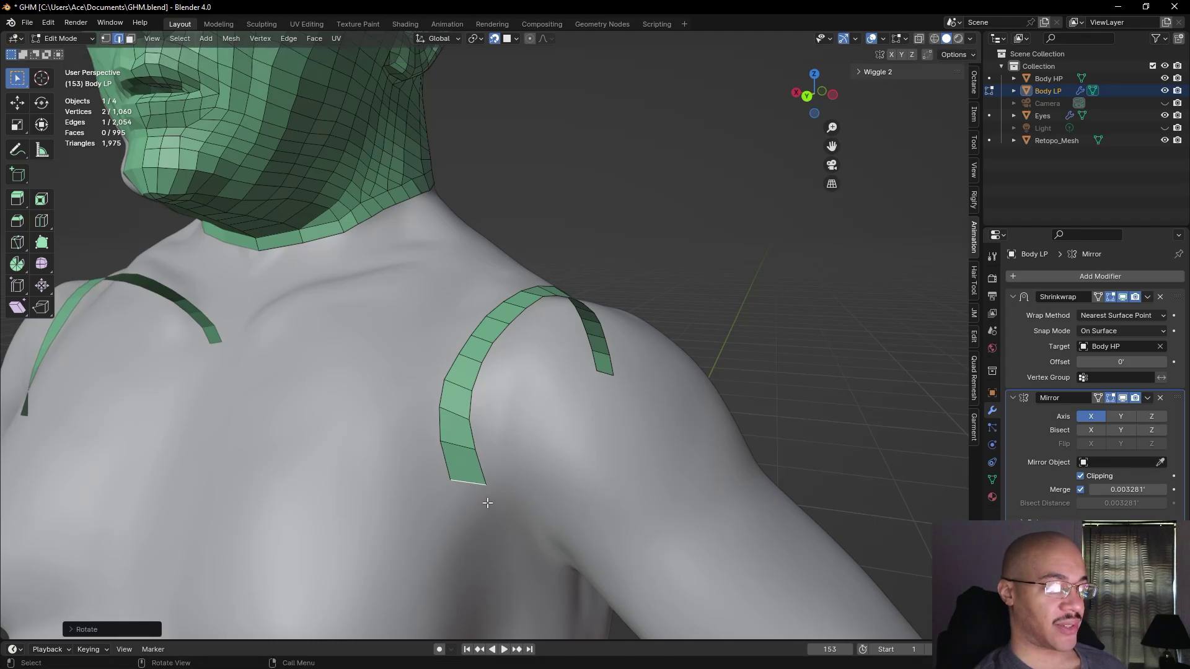
pyautogui.click(768, 388)
# - Select the strip's rear end edge on the back and extrude two faces downward toward the armpit crease
pyautogui.moveTo(765, 393); pyautogui.dragTo(778, 458, button='middle')
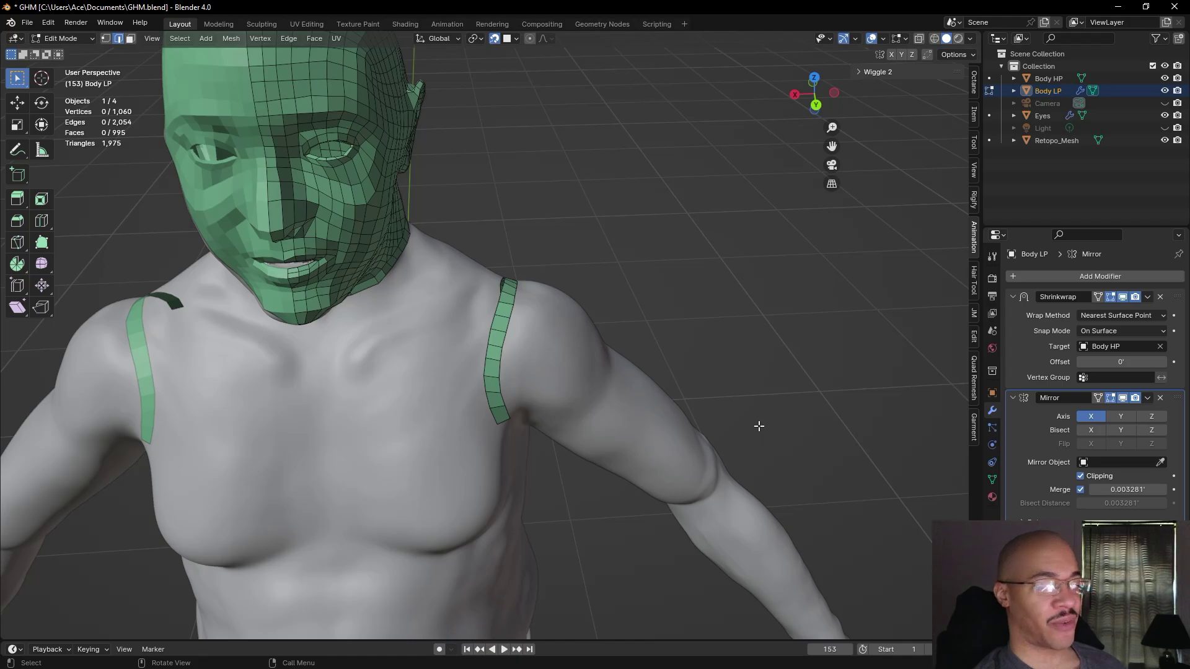
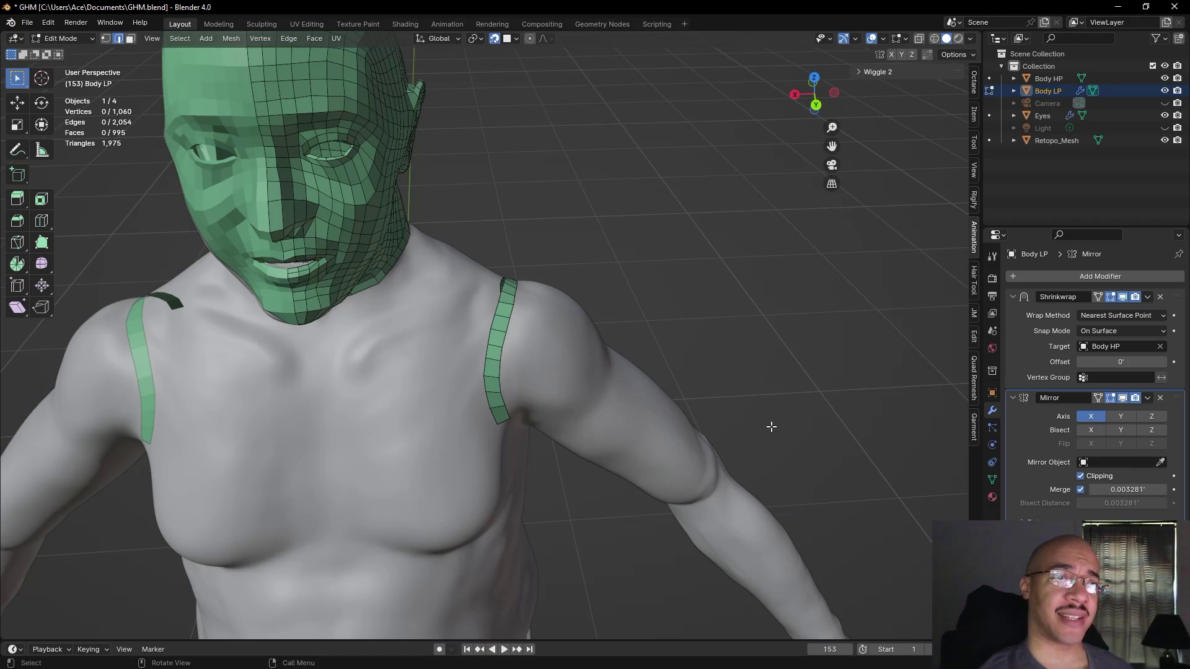
pyautogui.moveTo(573, 416); pyautogui.dragTo(372, 415, button='middle')
pyautogui.click(469, 413)
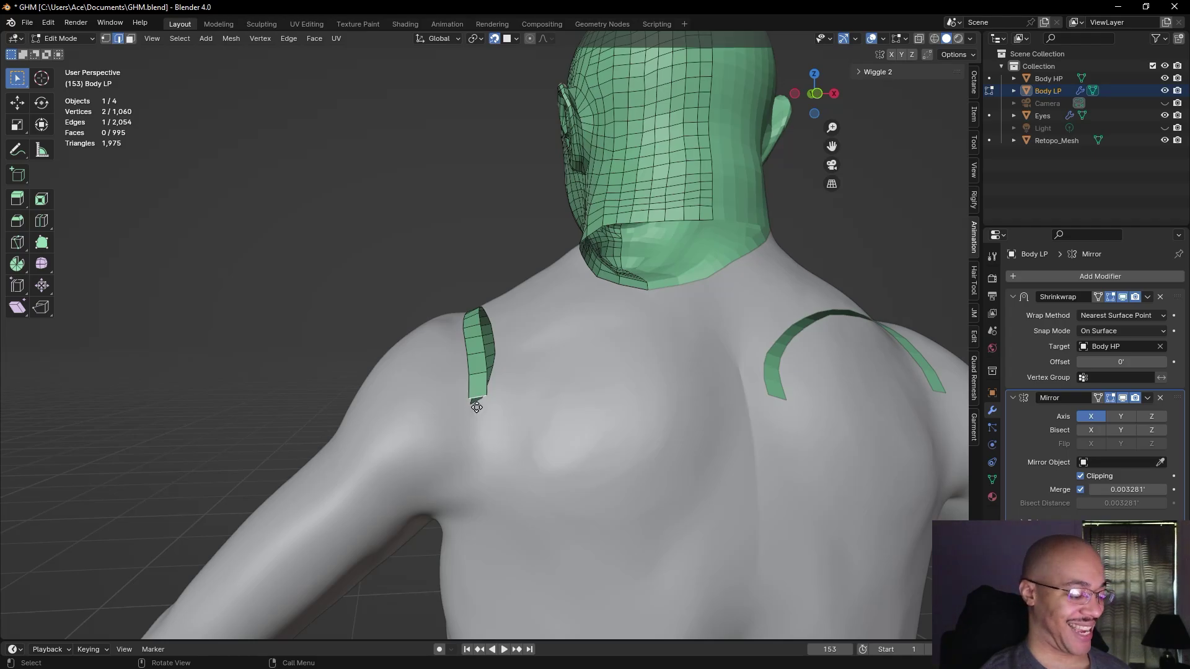
pyautogui.press('e')
pyautogui.click(474, 432)
pyautogui.press('e')
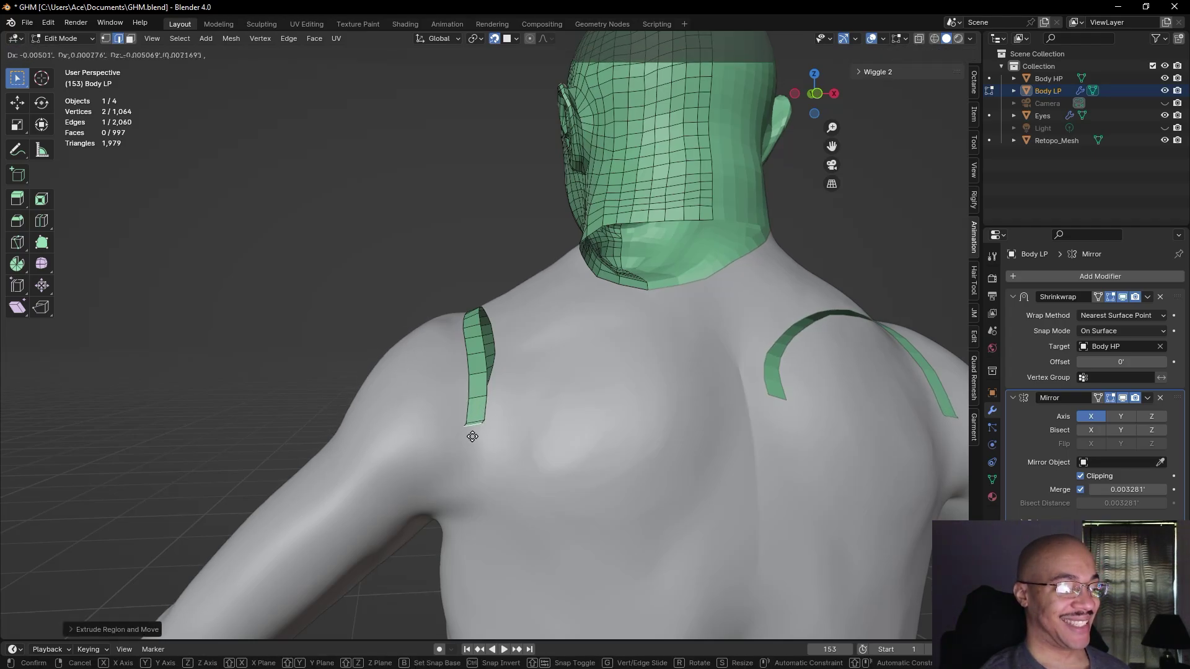
pyautogui.click(470, 458)
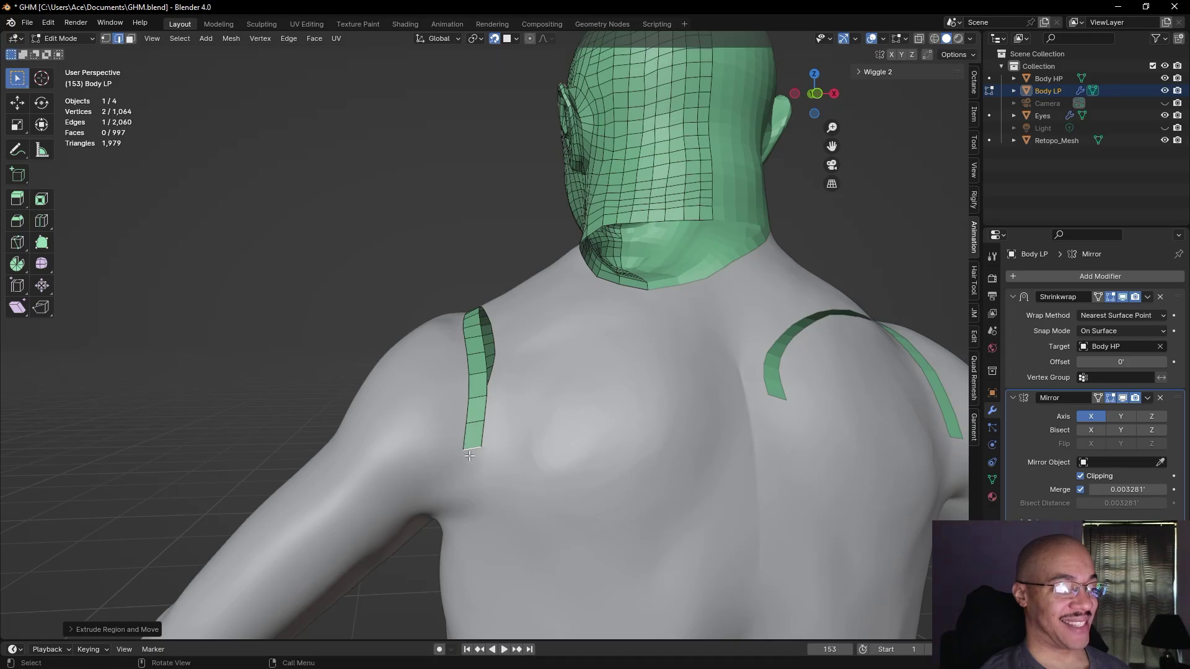
# - Extrude two more faces from the rear end edge, curving them outward toward the back of the armpit
pyautogui.moveTo(311, 399); pyautogui.dragTo(581, 459, button='middle')
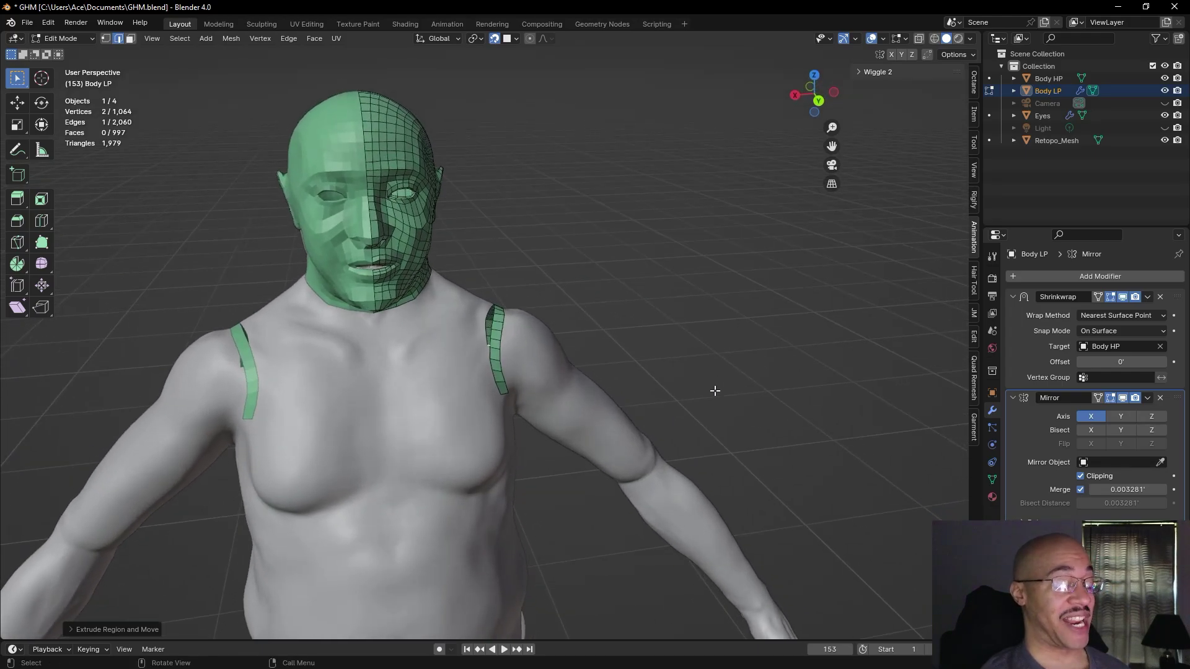
pyautogui.press('KP_Decimal')
pyautogui.moveTo(717, 390); pyautogui.dragTo(715, 415, button='middle')
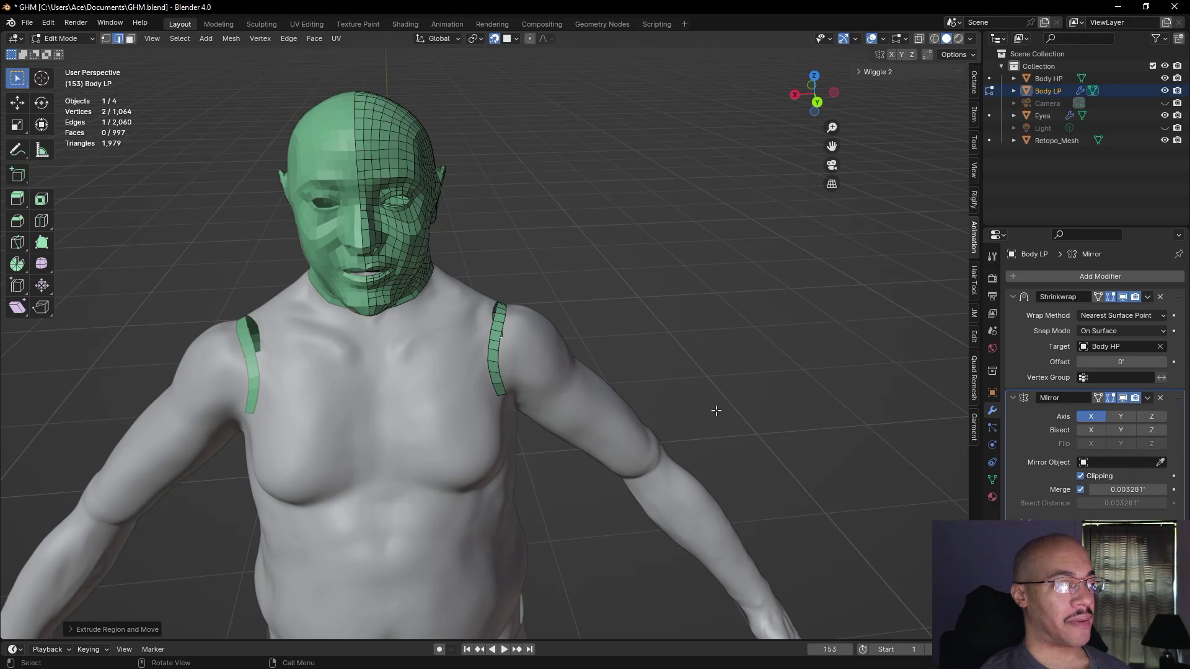
pyautogui.scroll(4, 717, 411)
pyautogui.moveTo(717, 411); pyautogui.dragTo(462, 431, button='middle')
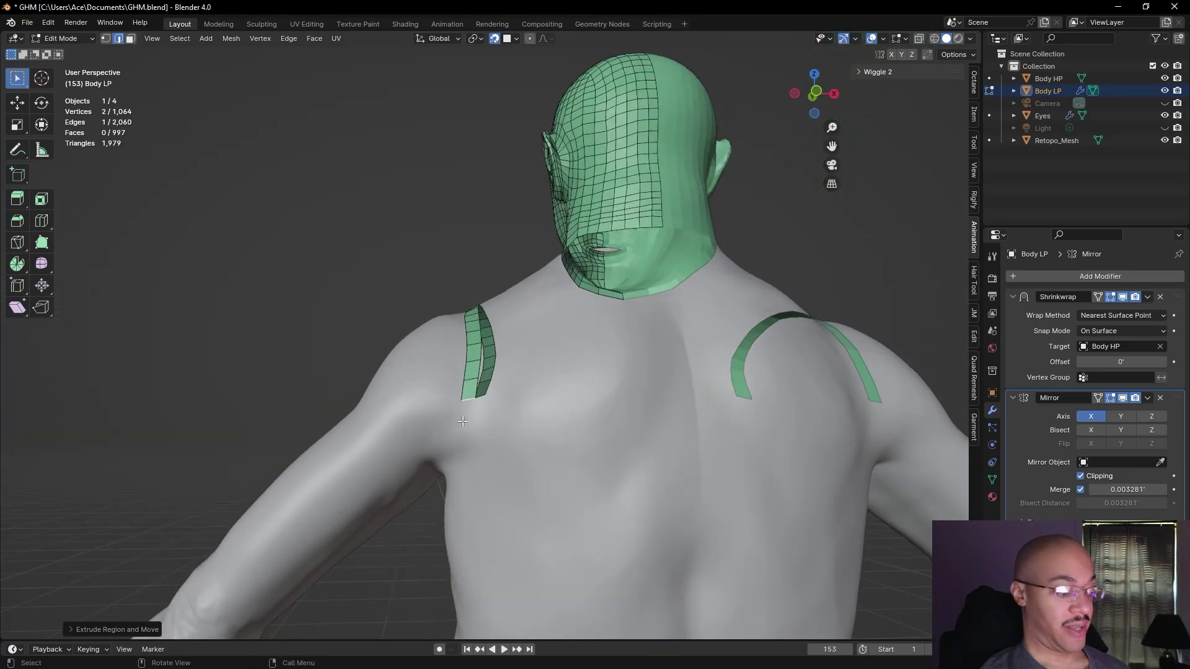
pyautogui.press('e')
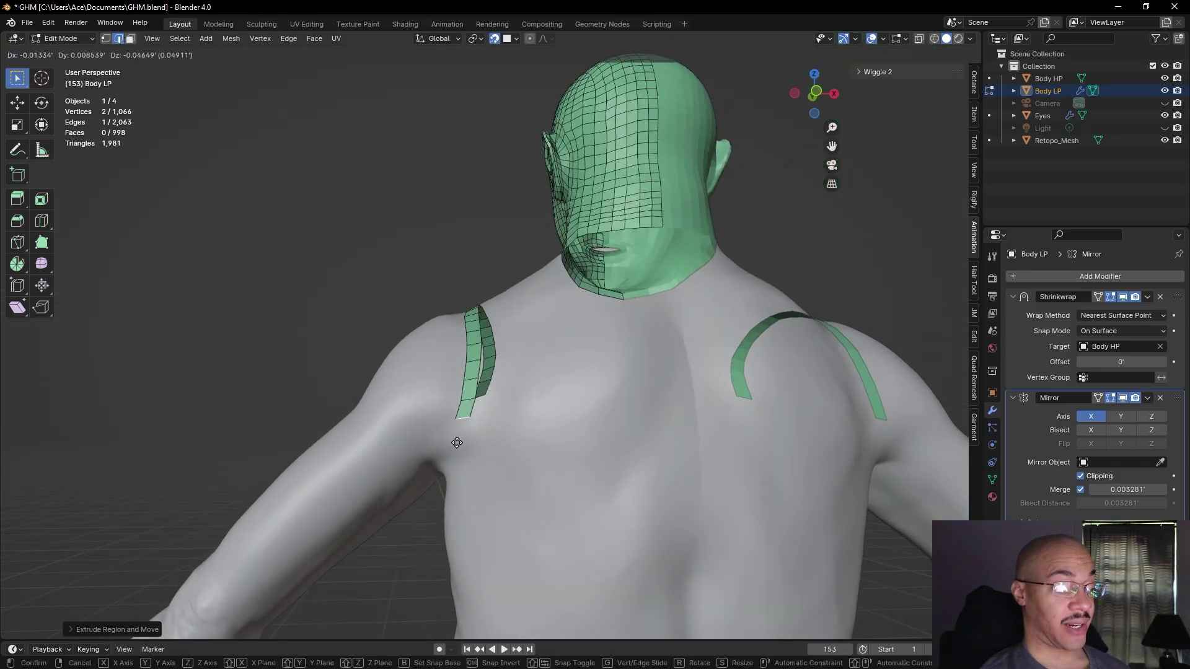
pyautogui.click(457, 445)
pyautogui.press('e')
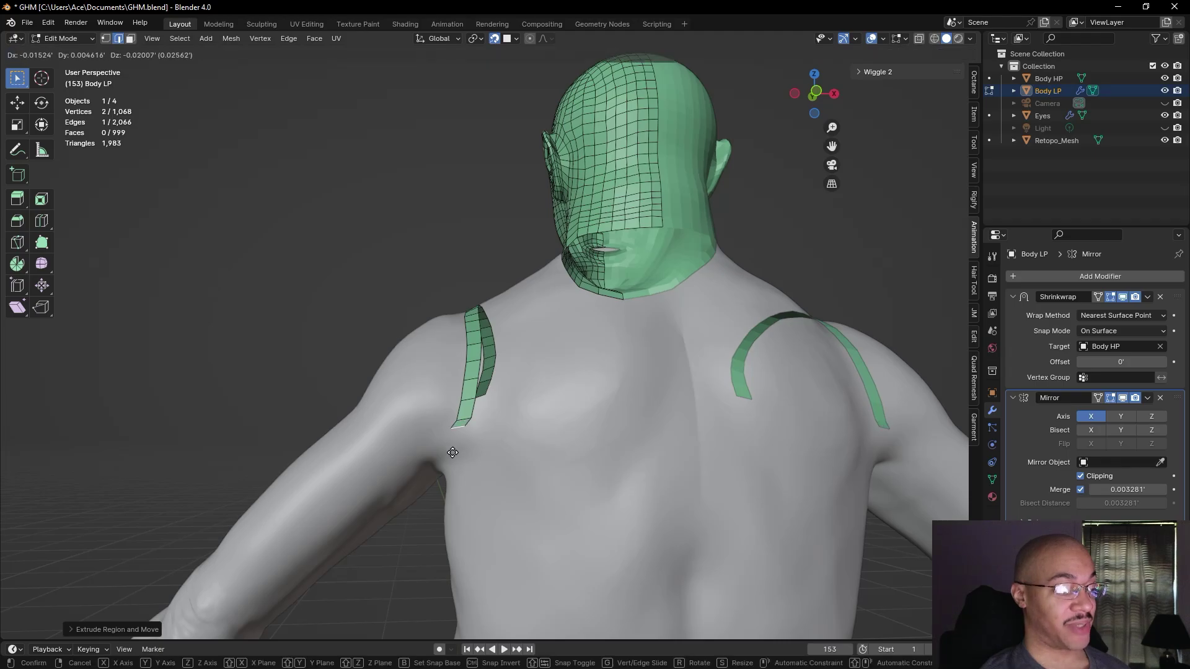
pyautogui.click(453, 462)
# - Extrude one further face from the rear end edge, angled down toward the back of the armpit
pyautogui.moveTo(324, 396); pyautogui.dragTo(607, 407, button='middle')
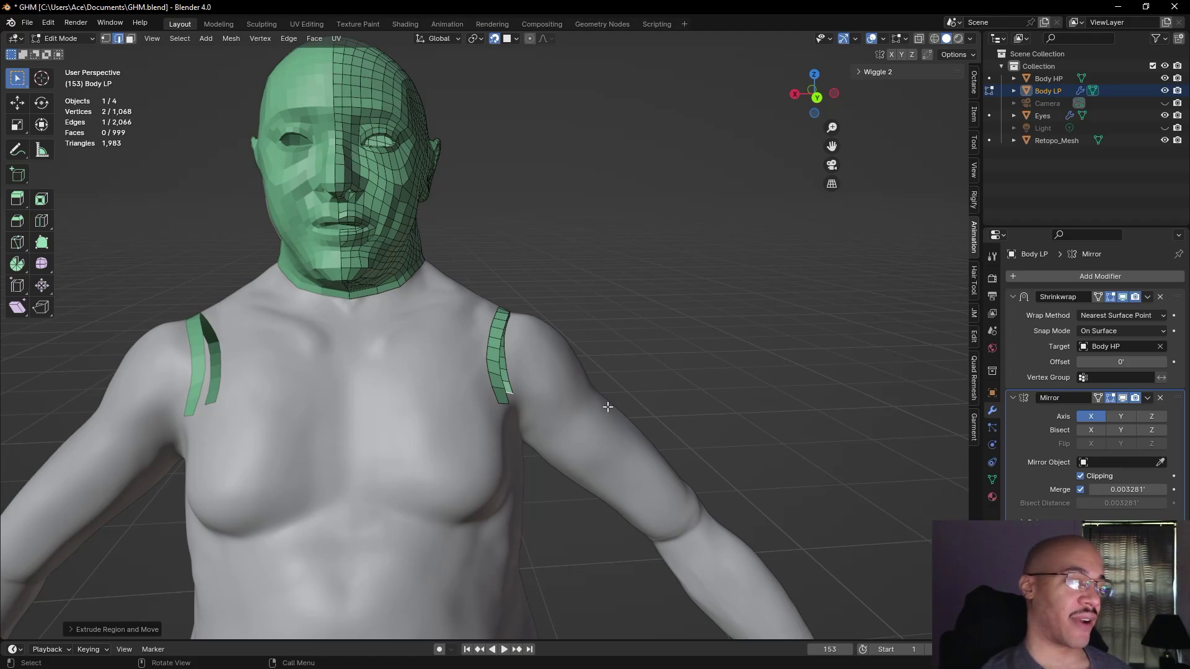
pyautogui.moveTo(685, 374); pyautogui.dragTo(454, 392, button='middle')
pyautogui.scroll(2, 433, 348)
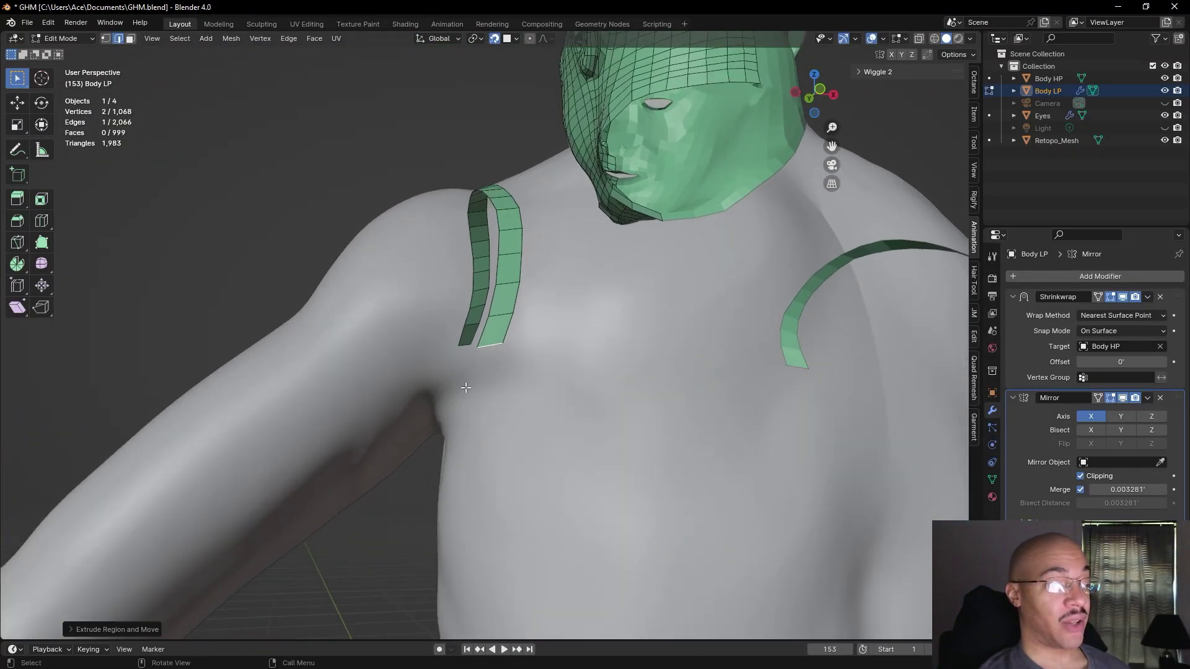
pyautogui.press('e')
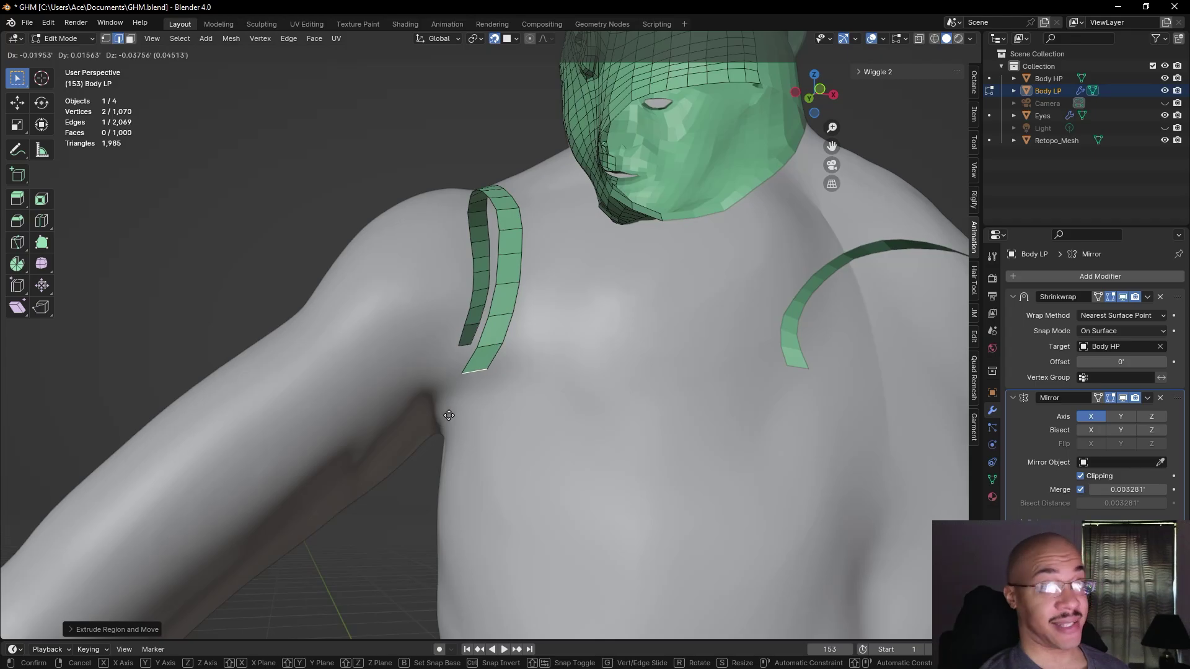
pyautogui.click(449, 415)
# - Select the strip's front end edge on the chest and extrude one face diagonally down toward the armpit
pyautogui.moveTo(197, 236); pyautogui.dragTo(476, 285, button='middle')
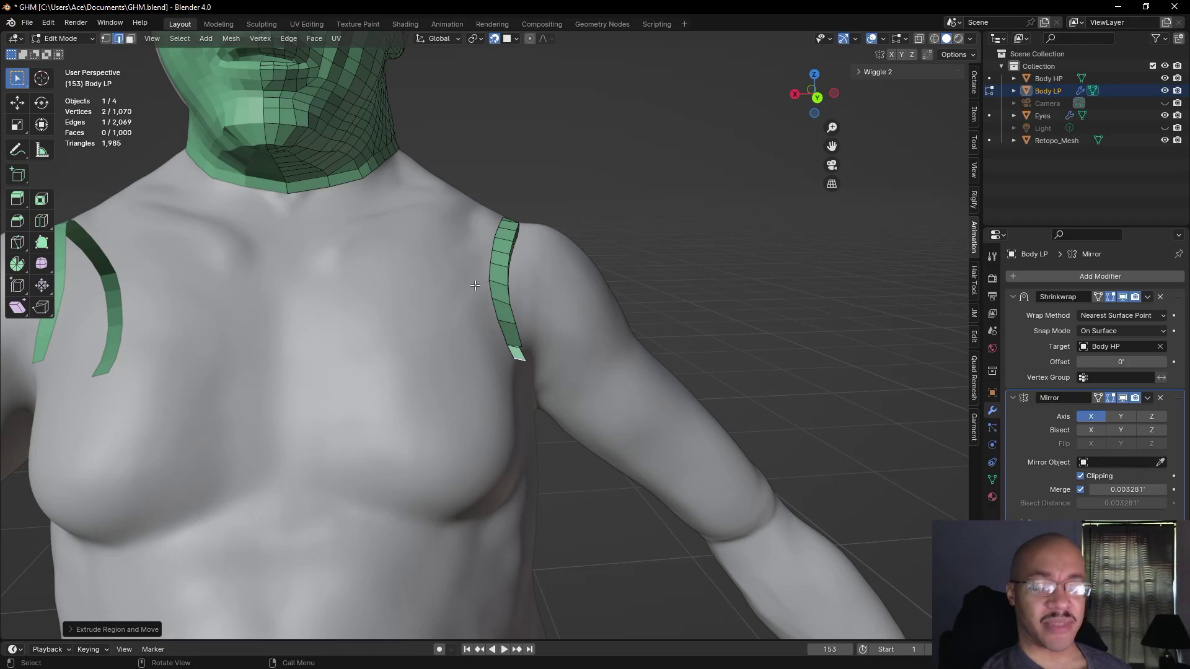
pyautogui.moveTo(680, 295); pyautogui.dragTo(654, 360, button='middle')
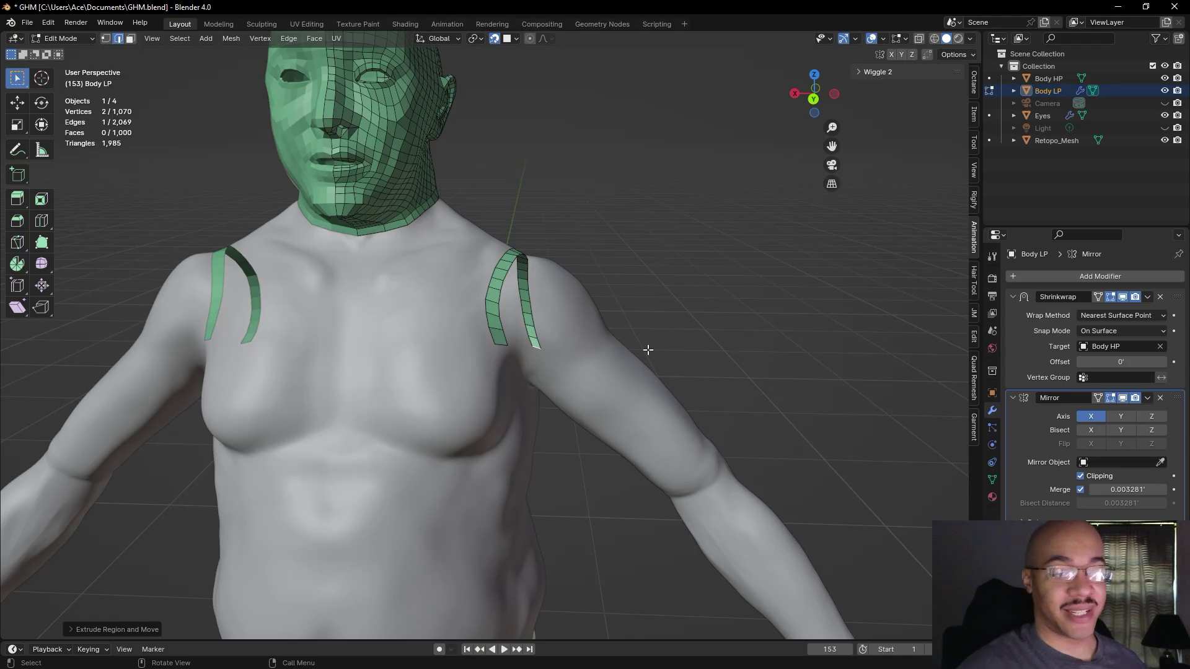
pyautogui.scroll(4, 636, 355)
pyautogui.moveTo(632, 356); pyautogui.dragTo(364, 323, button='middle')
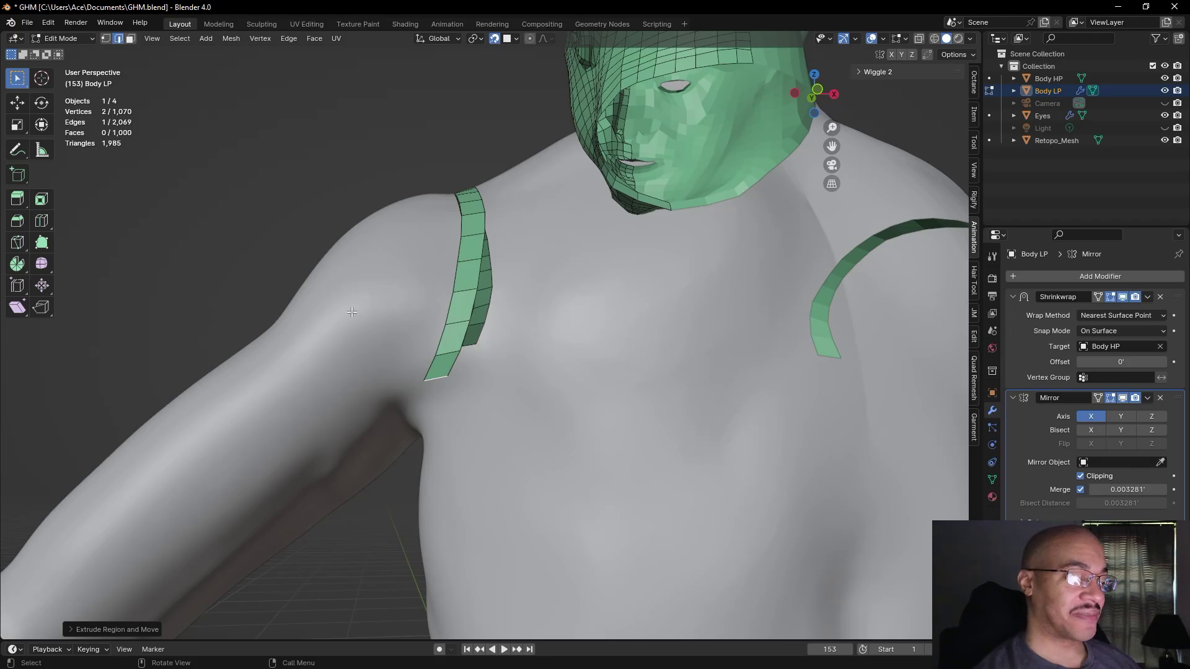
pyautogui.moveTo(273, 212); pyautogui.dragTo(534, 254, button='middle')
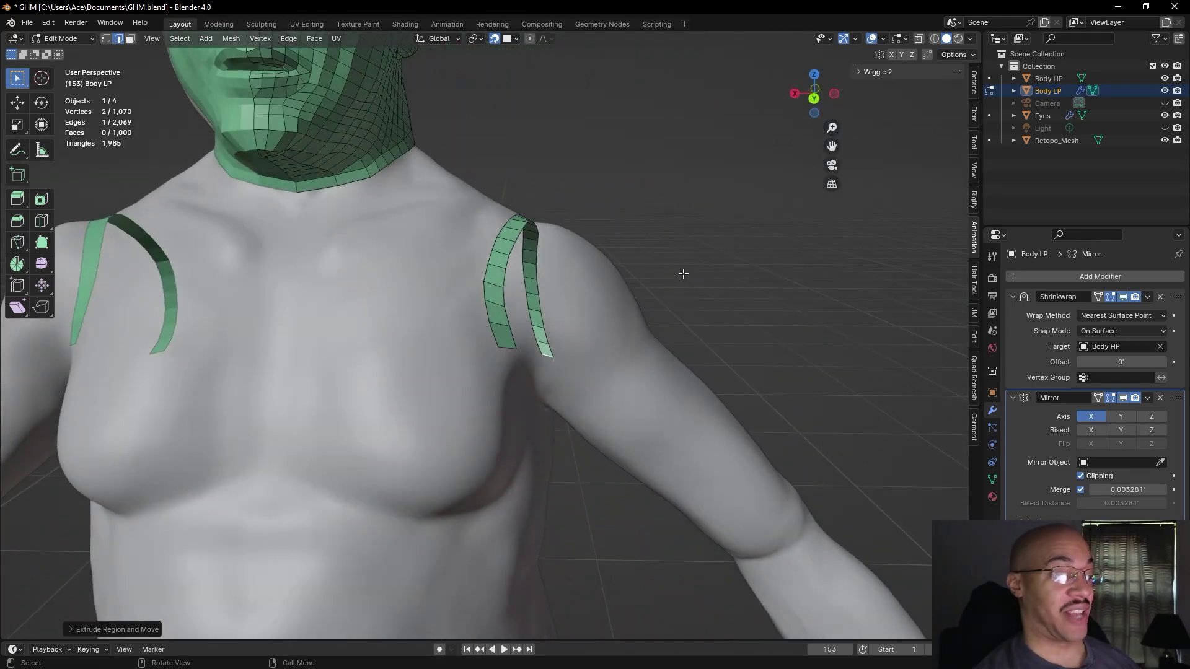
pyautogui.scroll(3, 694, 307)
pyautogui.moveTo(685, 319); pyautogui.dragTo(557, 347, button='middle')
pyautogui.click(474, 343)
pyautogui.press('e')
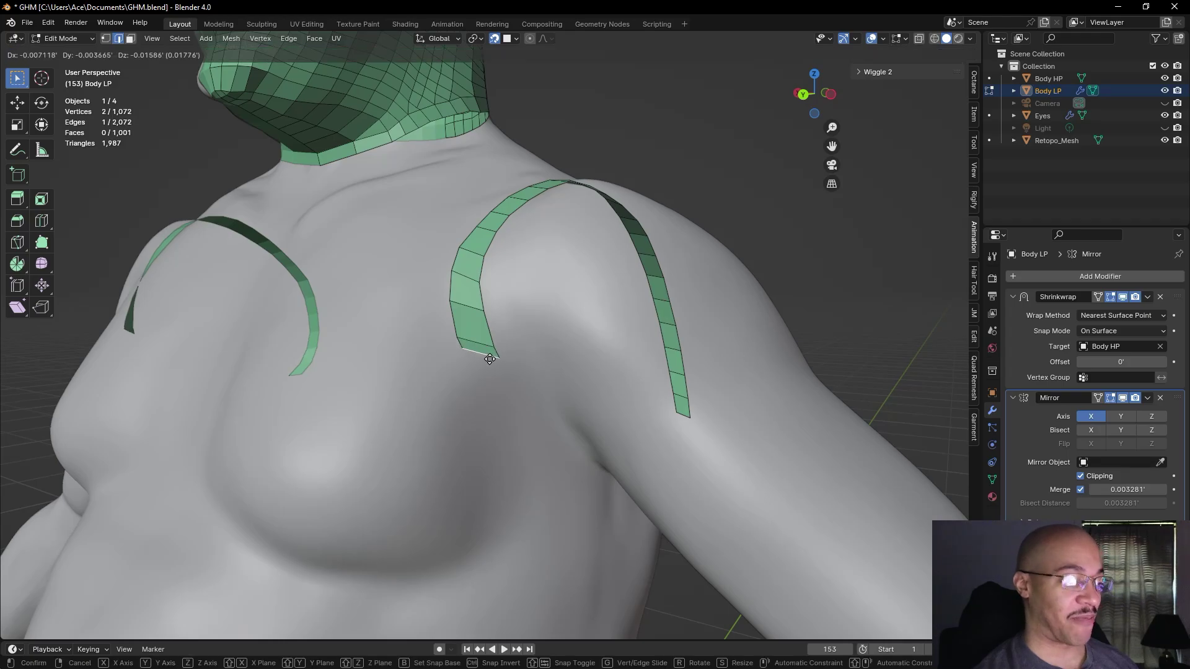
pyautogui.click(505, 390)
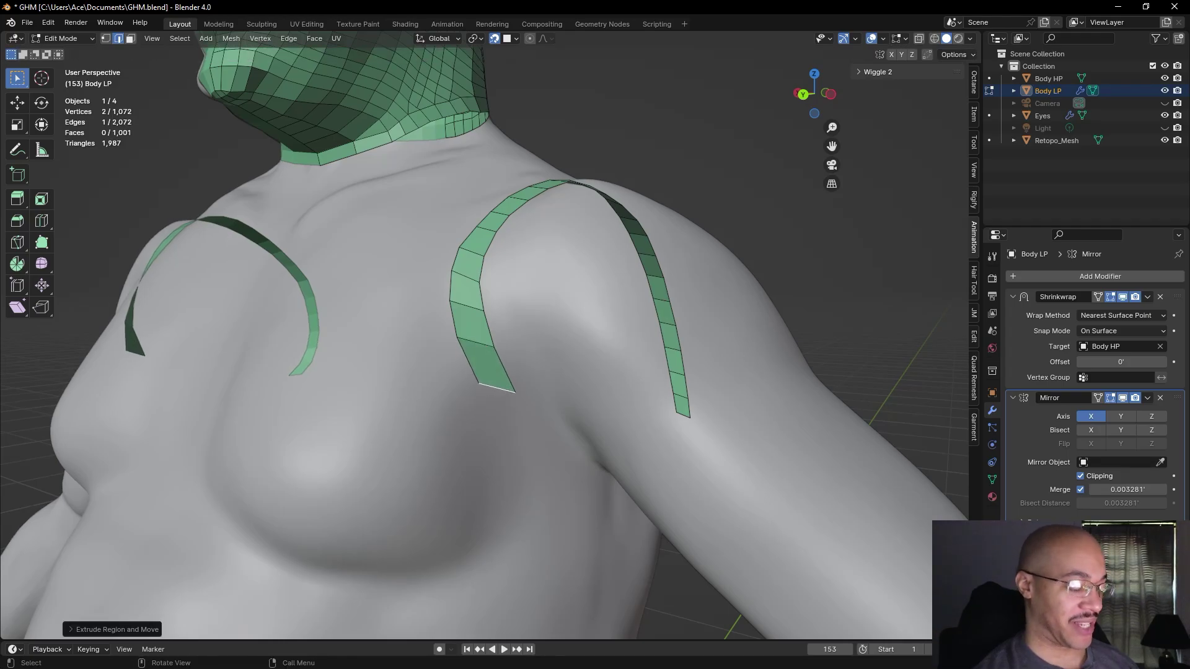
# - Rotate the strip's front end edge on the chest and extrude one more face from it diagonally down toward the armpit
pyautogui.press('r')
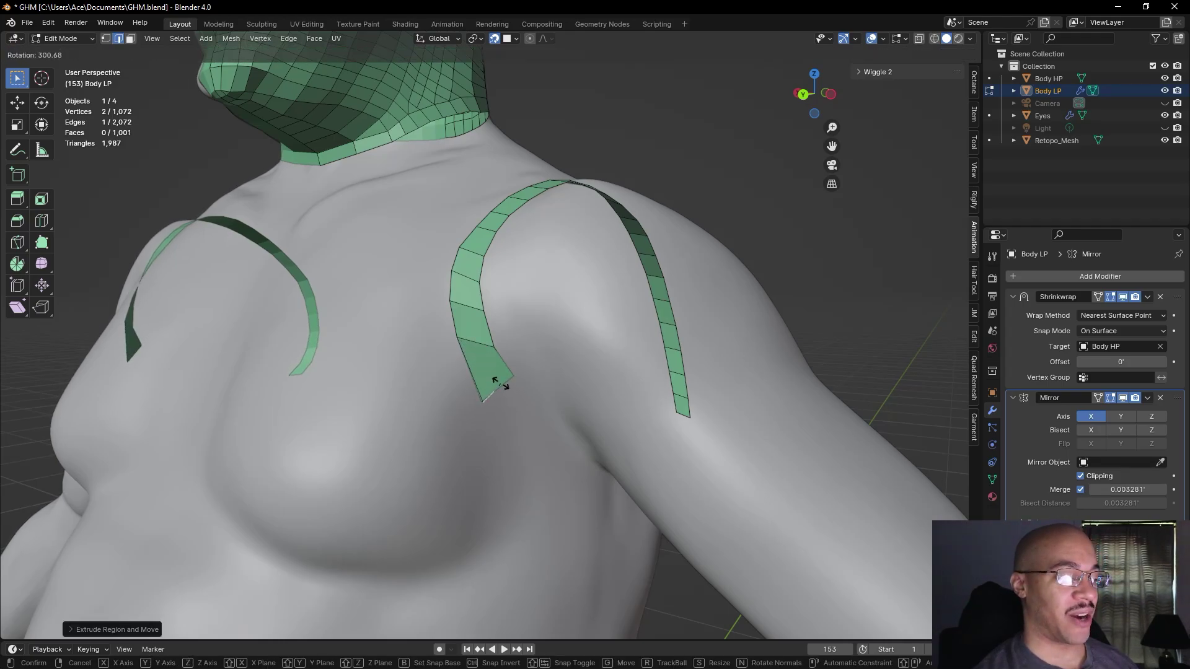
pyautogui.click(503, 387)
pyautogui.moveTo(503, 387); pyautogui.dragTo(711, 329, button='middle')
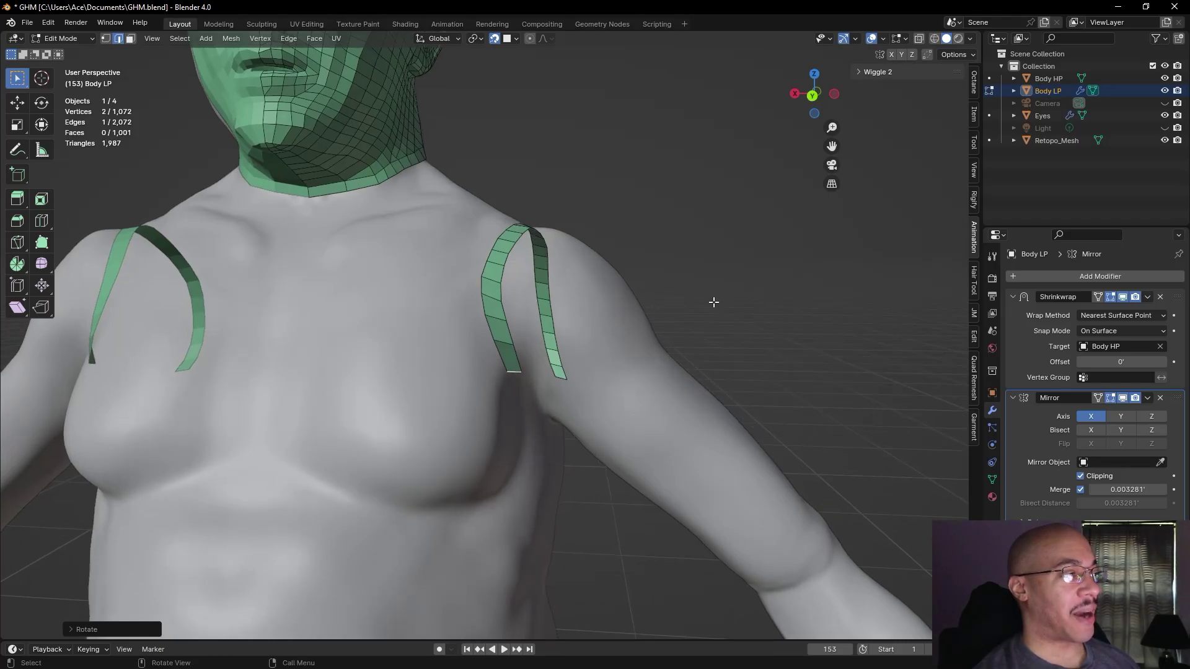
pyautogui.scroll(-2, 742, 291)
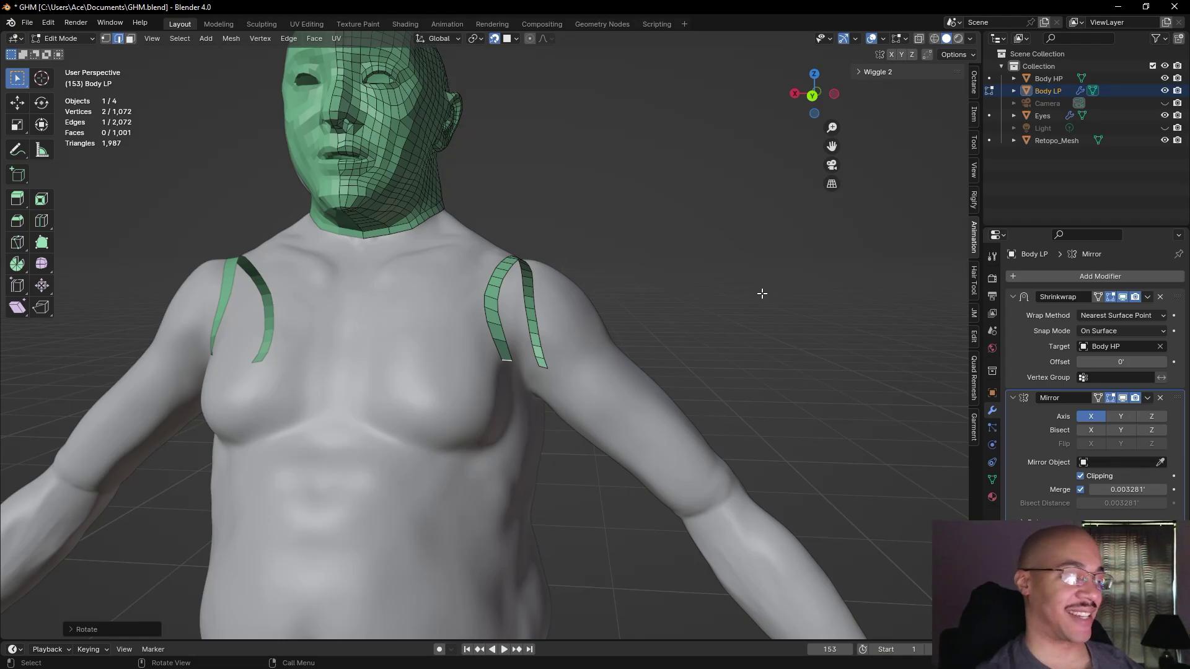
pyautogui.scroll(4, 787, 311)
pyautogui.moveTo(787, 311); pyautogui.dragTo(544, 380, button='middle')
pyautogui.press('e')
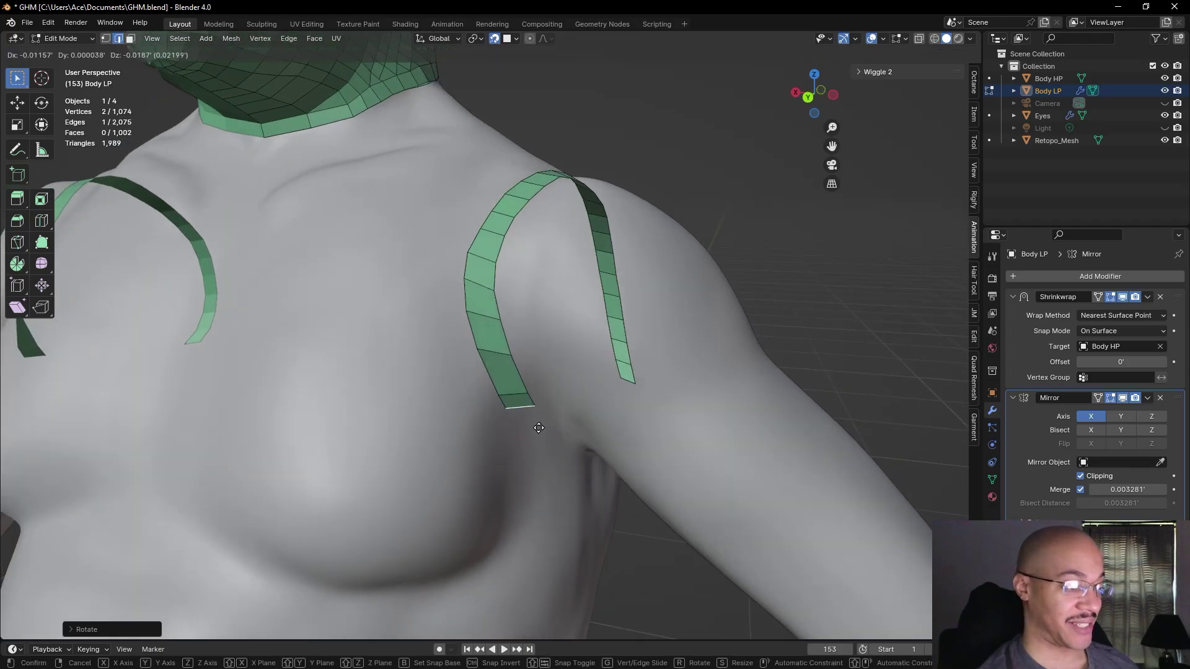
pyautogui.click(553, 449)
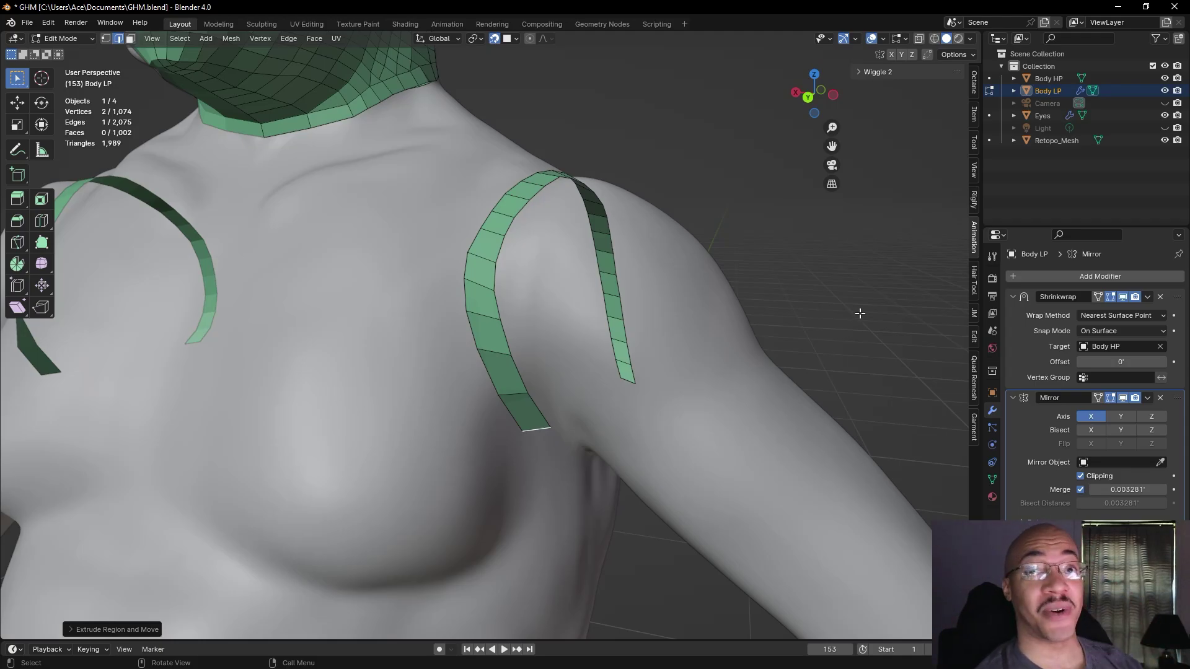
# - Rotate the strip's front end edge and an adjoining edge of its last face to refine their angle near the armpit
pyautogui.moveTo(838, 370); pyautogui.dragTo(657, 363, button='middle')
pyautogui.scroll(-5, 731, 367)
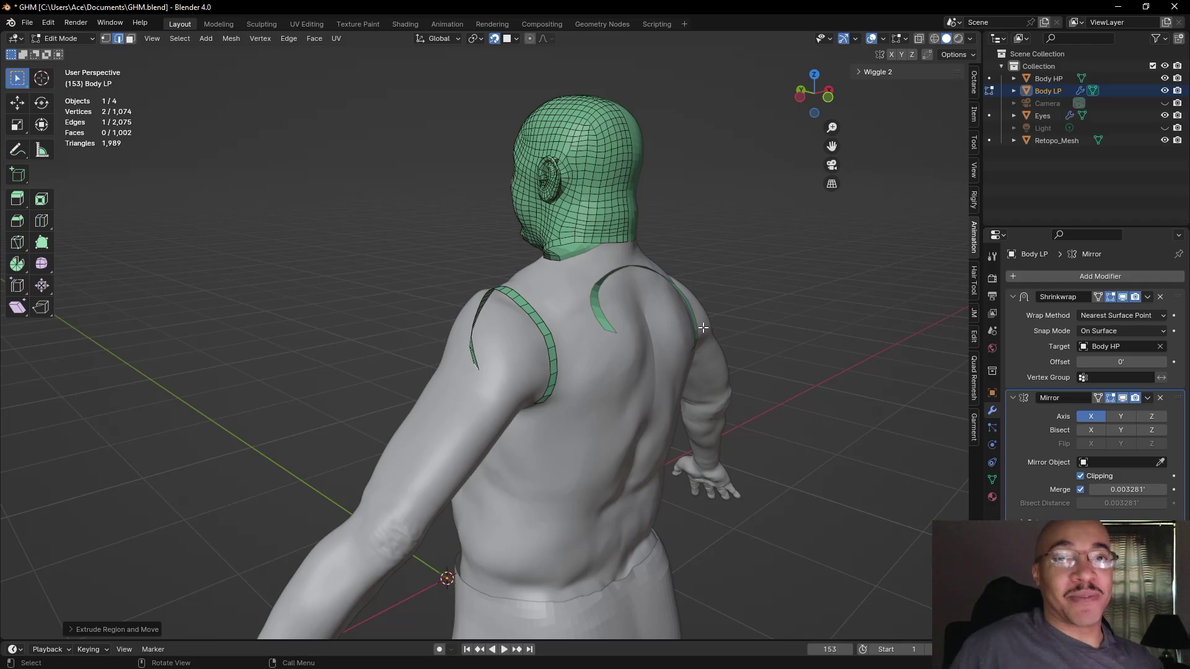
pyautogui.moveTo(340, 340); pyautogui.dragTo(552, 431, button='middle')
pyautogui.scroll(5, 638, 345)
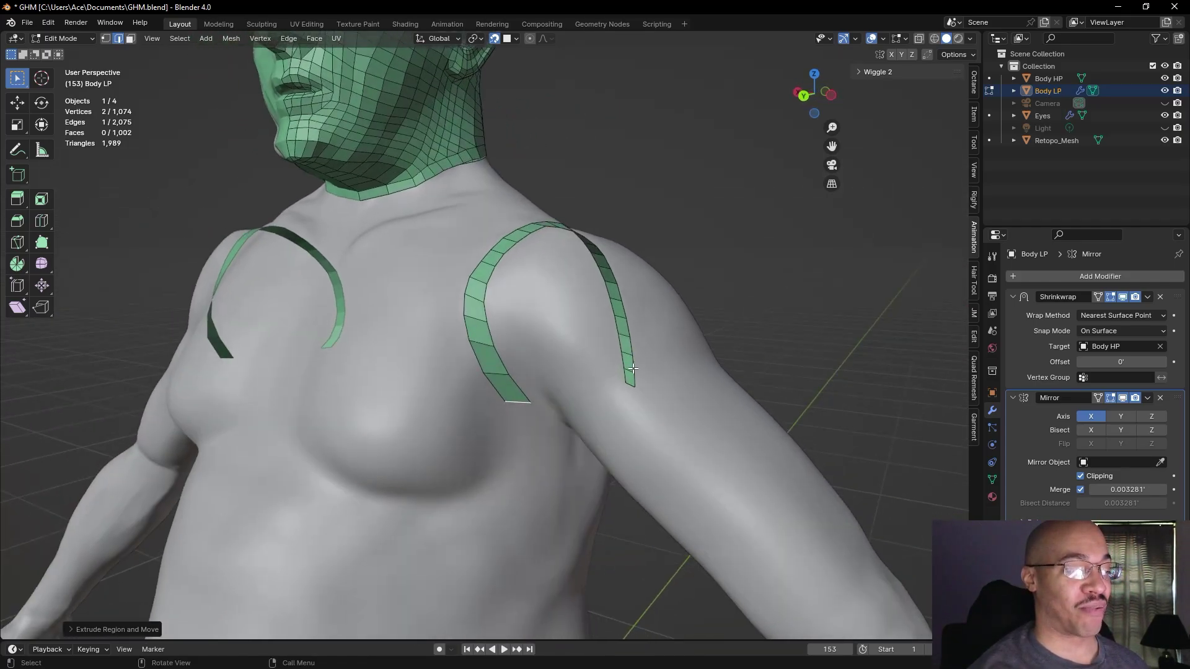
pyautogui.press('r')
pyautogui.click(546, 423)
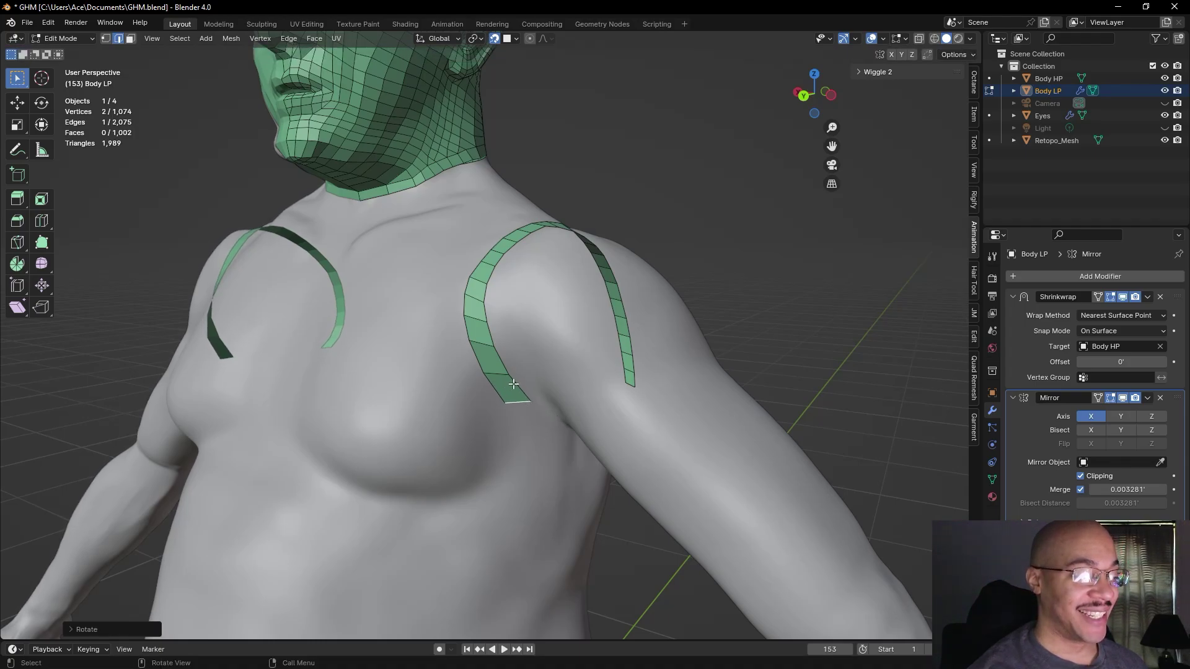
pyautogui.press('r')
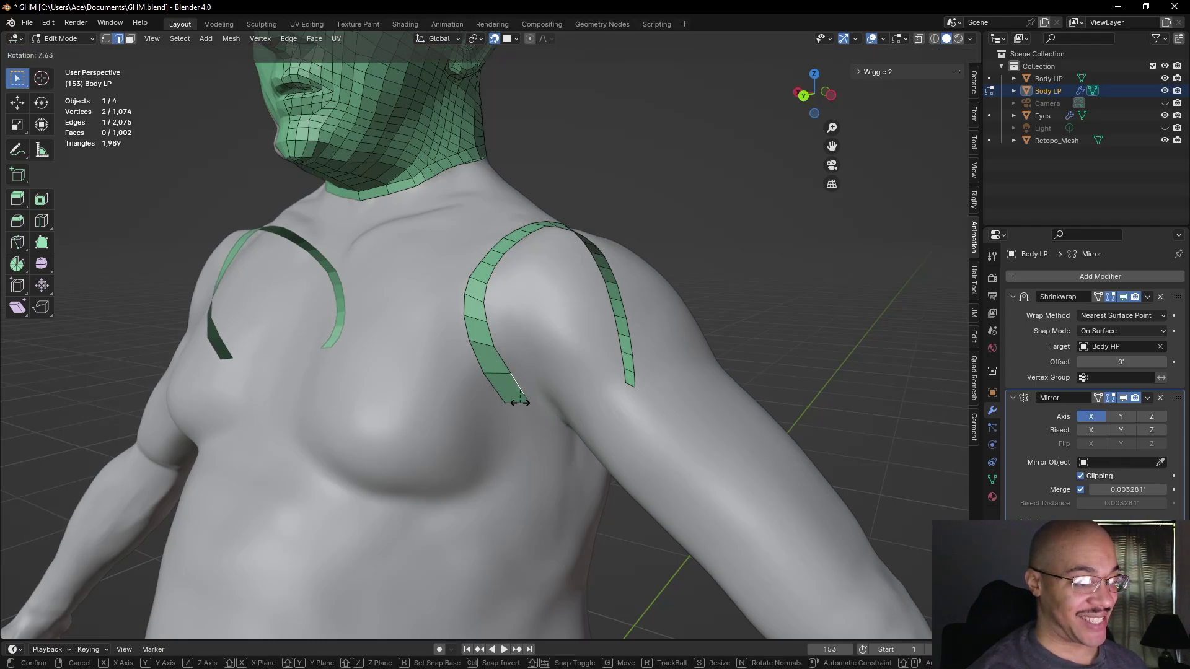
pyautogui.click(519, 403)
pyautogui.click(779, 322)
# - Select the strip's front end edge and extrude one short face down and outward to the front of the armpit
pyautogui.moveTo(779, 321); pyautogui.dragTo(821, 323, button='middle')
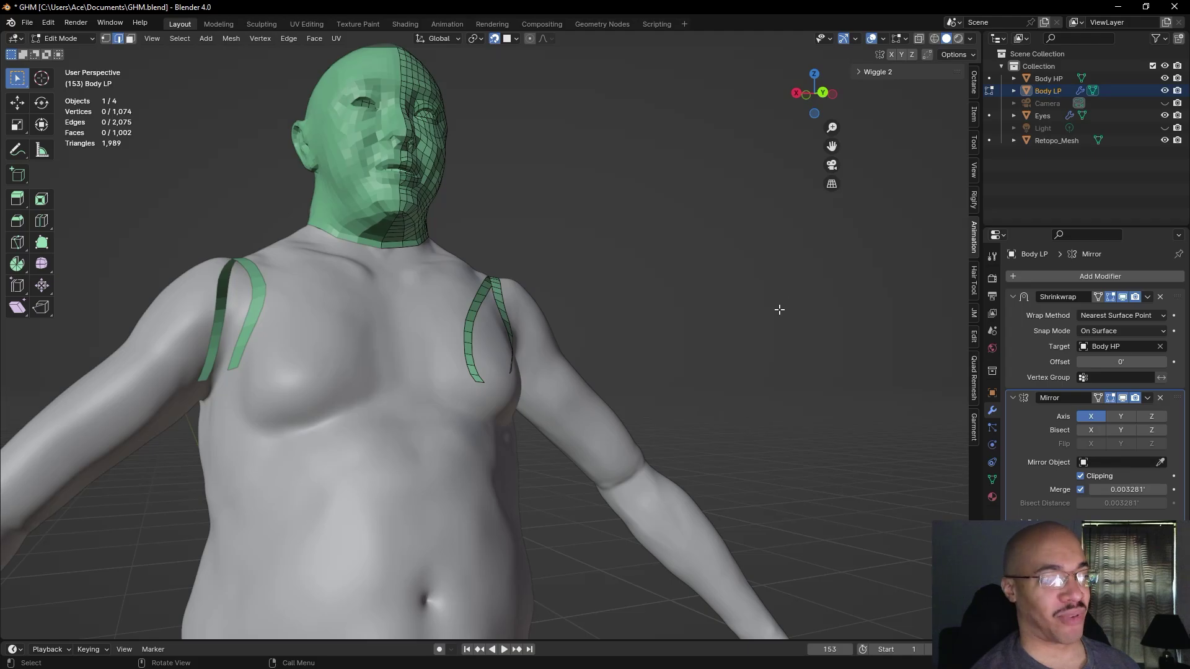
pyautogui.moveTo(765, 329); pyautogui.dragTo(677, 344, button='middle')
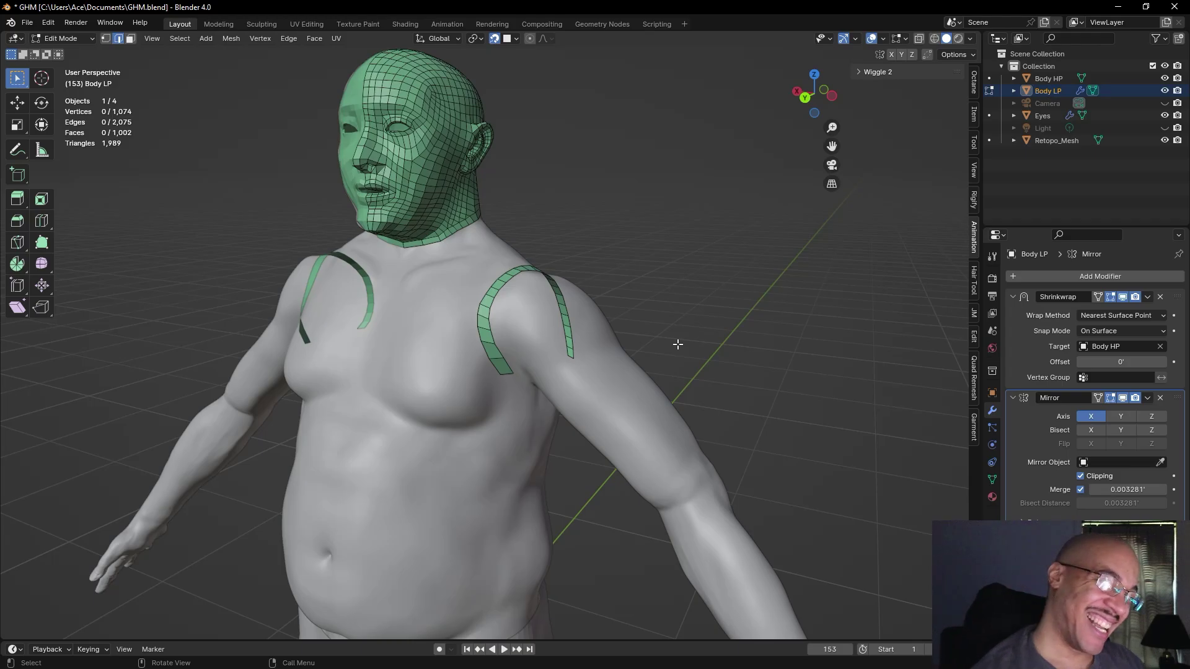
pyautogui.moveTo(773, 334)
pyautogui.mouseDown(button='middle')
pyautogui.moveTo(788, 340)
pyautogui.moveTo(780, 347)
pyautogui.moveTo(796, 311)
pyautogui.moveTo(754, 345)
pyautogui.mouseUp(button='middle')
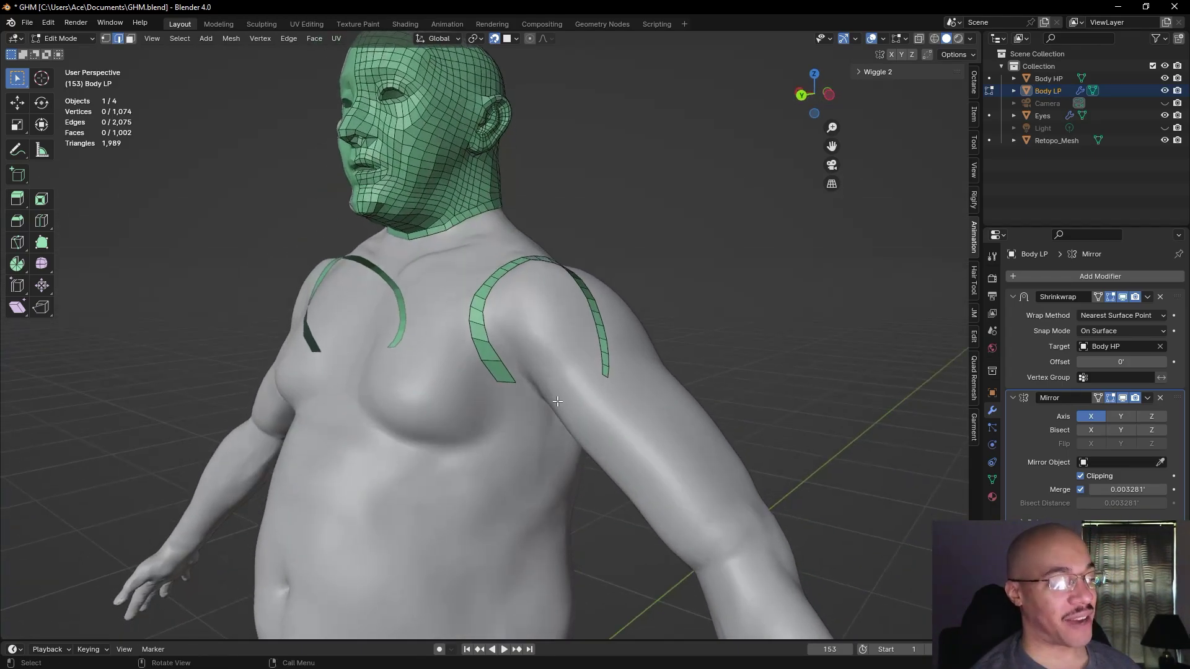
pyautogui.click(505, 383)
pyautogui.press('e')
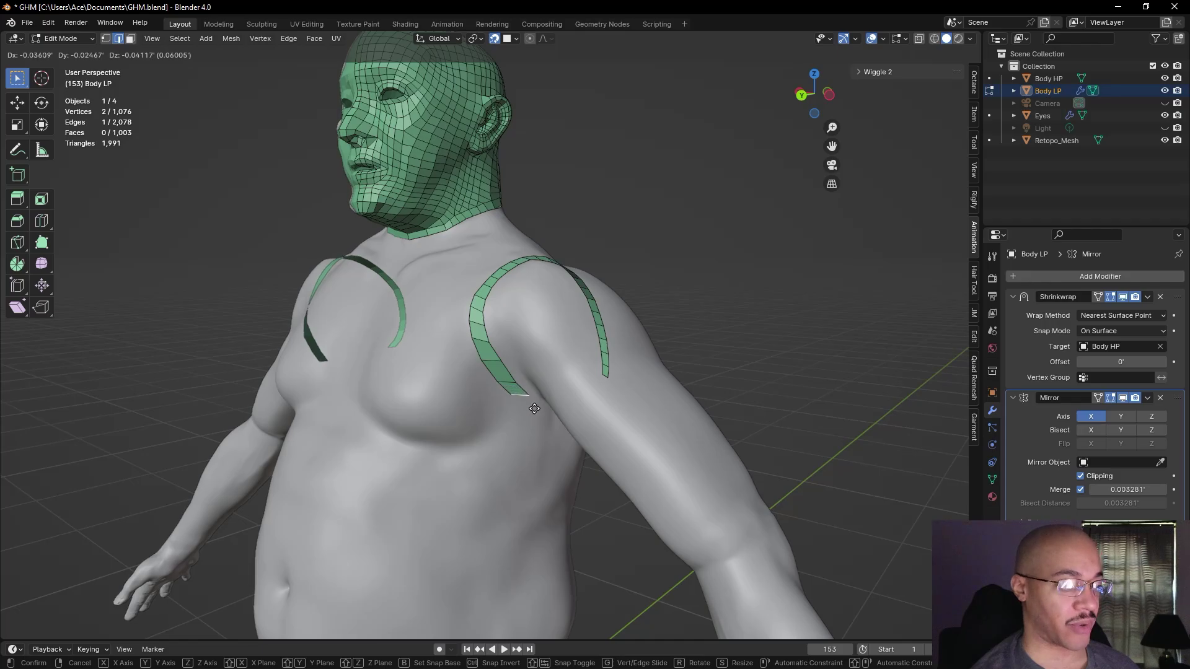
pyautogui.click(537, 402)
# - Move the cross edge just before the strip's front end to even out the spacing of the last two faces
pyautogui.moveTo(541, 404); pyautogui.dragTo(415, 368, button='middle')
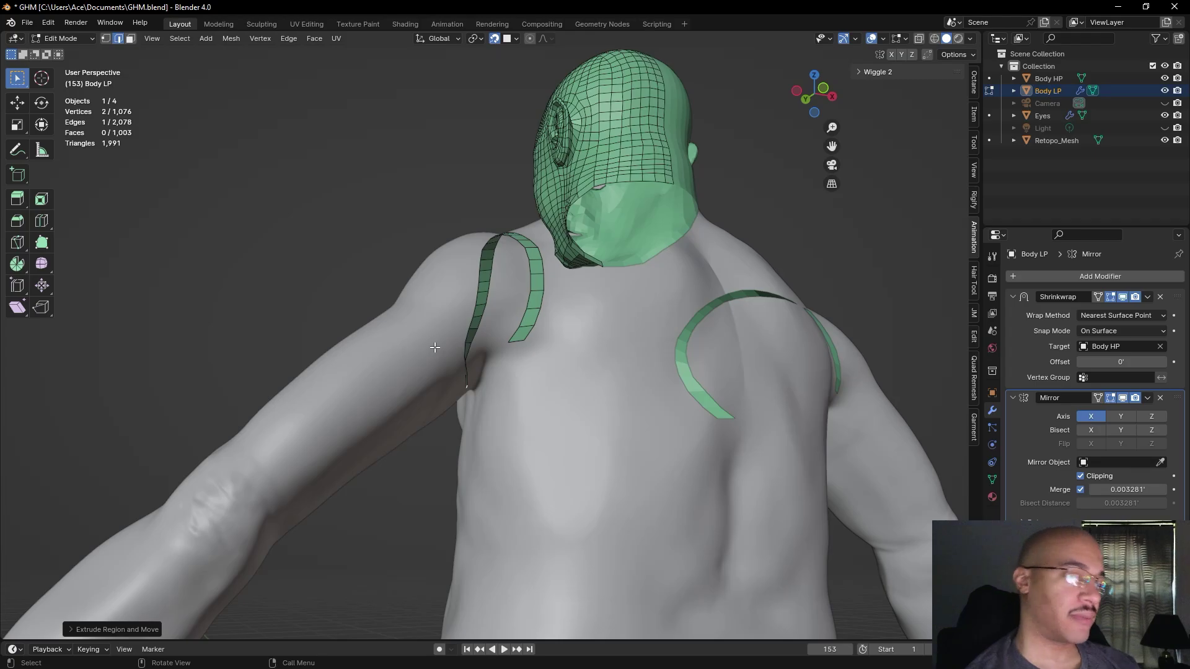
pyautogui.scroll(5, 592, 332)
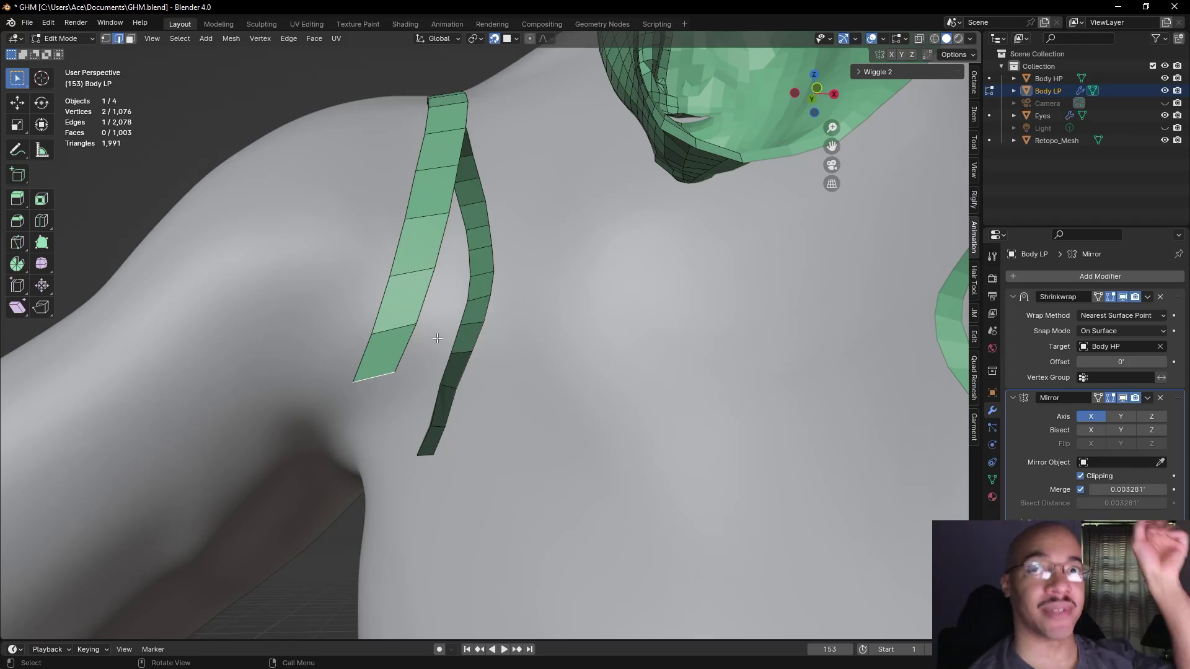
pyautogui.keyDown('alt'); pyautogui.moveTo(312, 316); pyautogui.dragTo(529, 392); pyautogui.keyUp('alt')
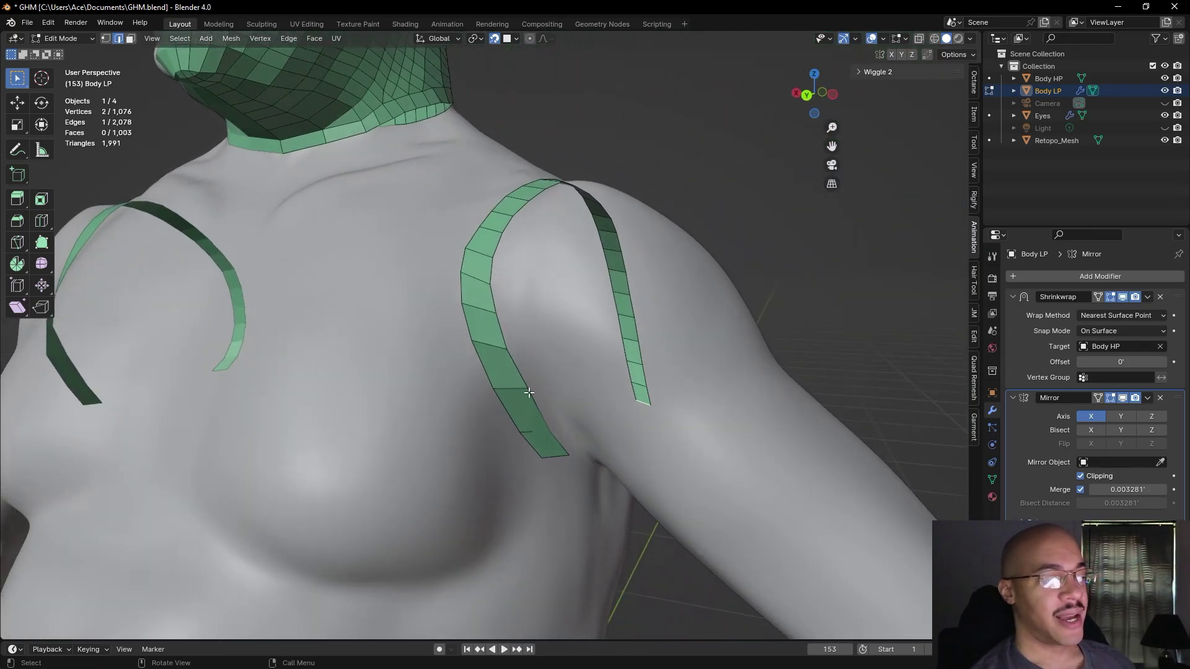
pyautogui.press('g')
pyautogui.click(534, 430)
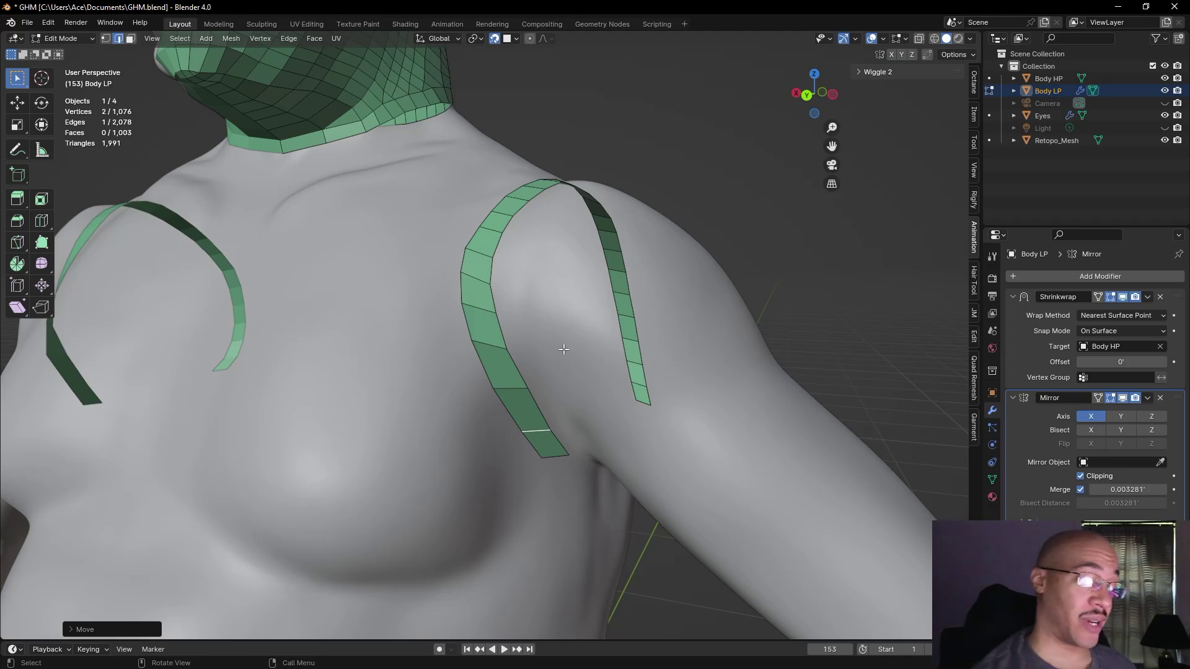
# - Extrude one face from the strip's rear end edge toward the back of the armpit and rotate the new edge slightly
pyautogui.scroll(-4, 563, 348)
pyautogui.moveTo(564, 349); pyautogui.dragTo(524, 355, button='middle')
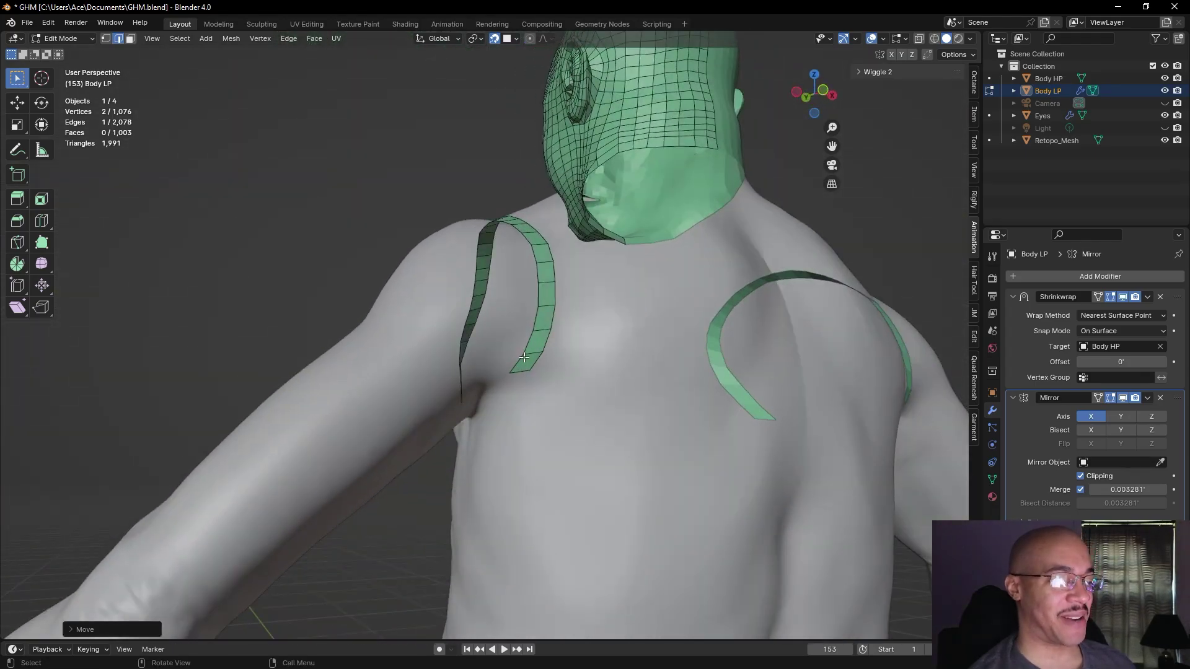
pyautogui.press('e')
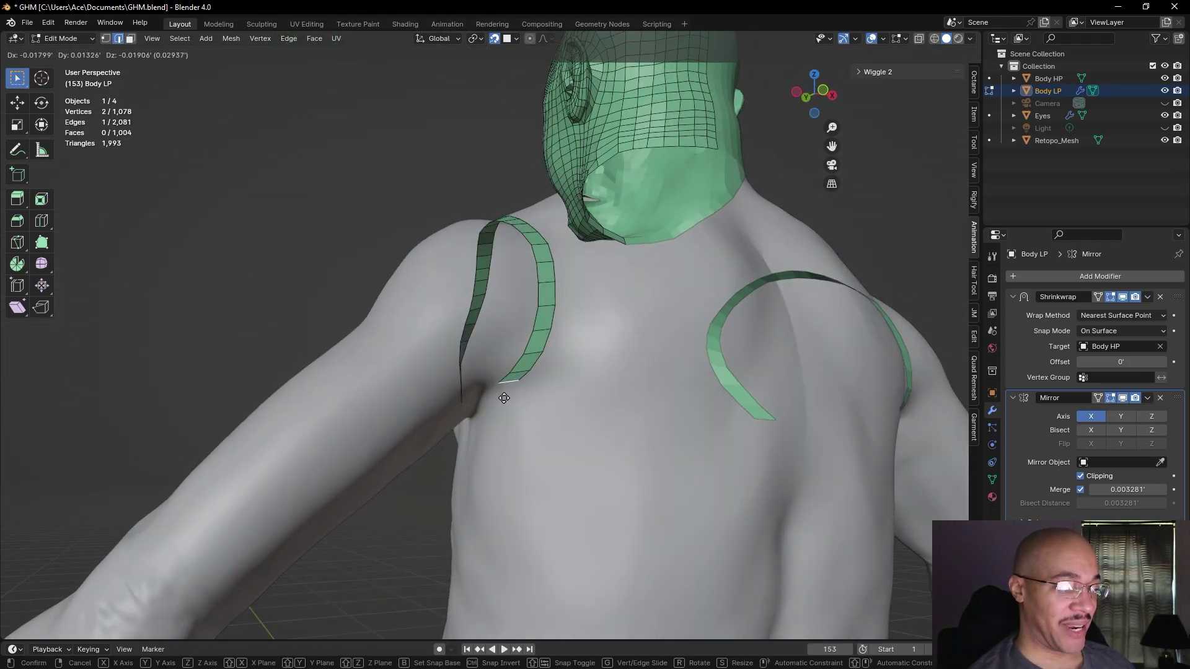
pyautogui.click(502, 399)
pyautogui.press('r')
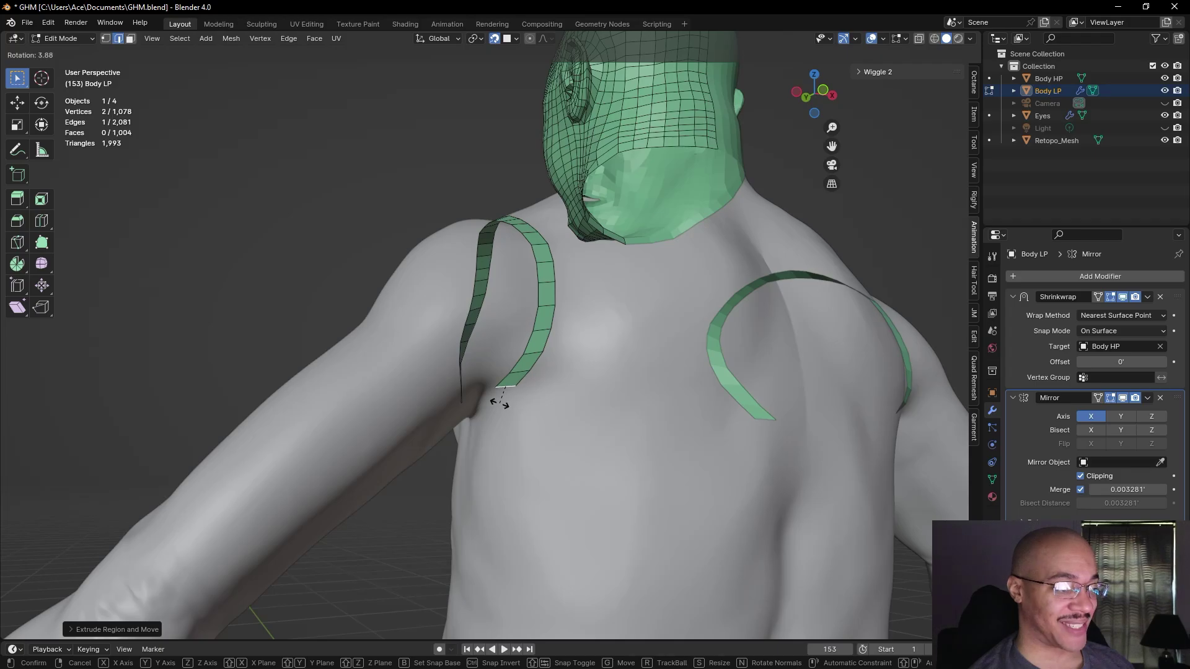
pyautogui.click(502, 401)
# - Rotate and nudge the strip's front end edge, and extrude one face from it toward the armpit crease
pyautogui.moveTo(312, 278); pyautogui.dragTo(531, 300, button='middle')
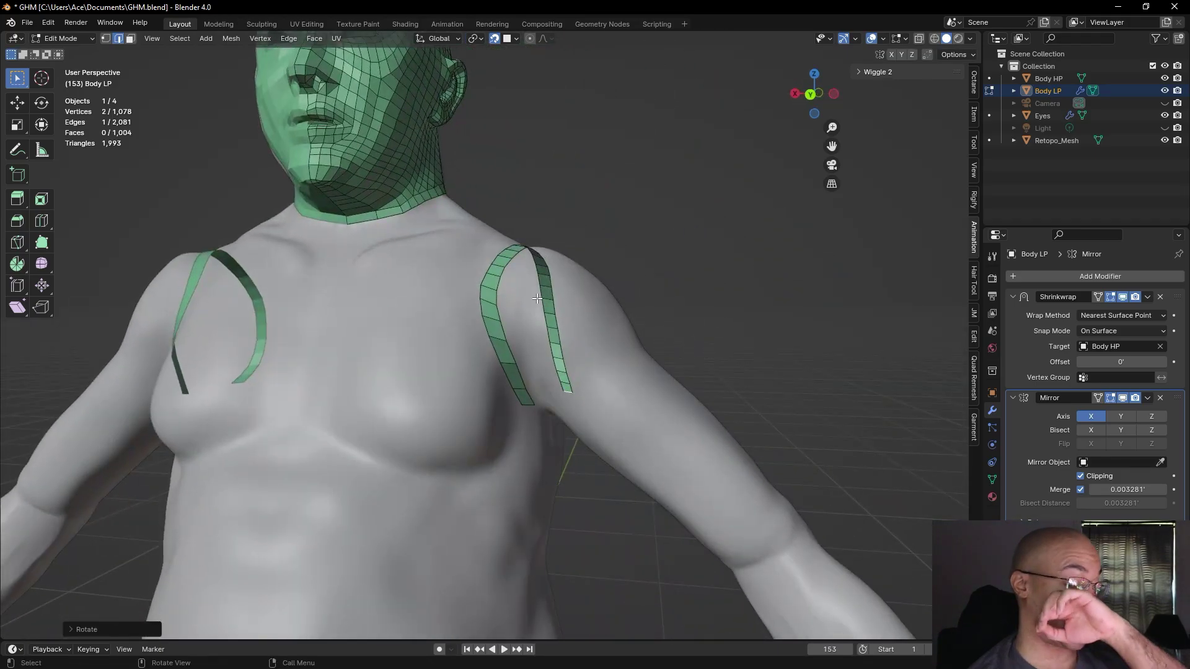
pyautogui.scroll(4, 570, 360)
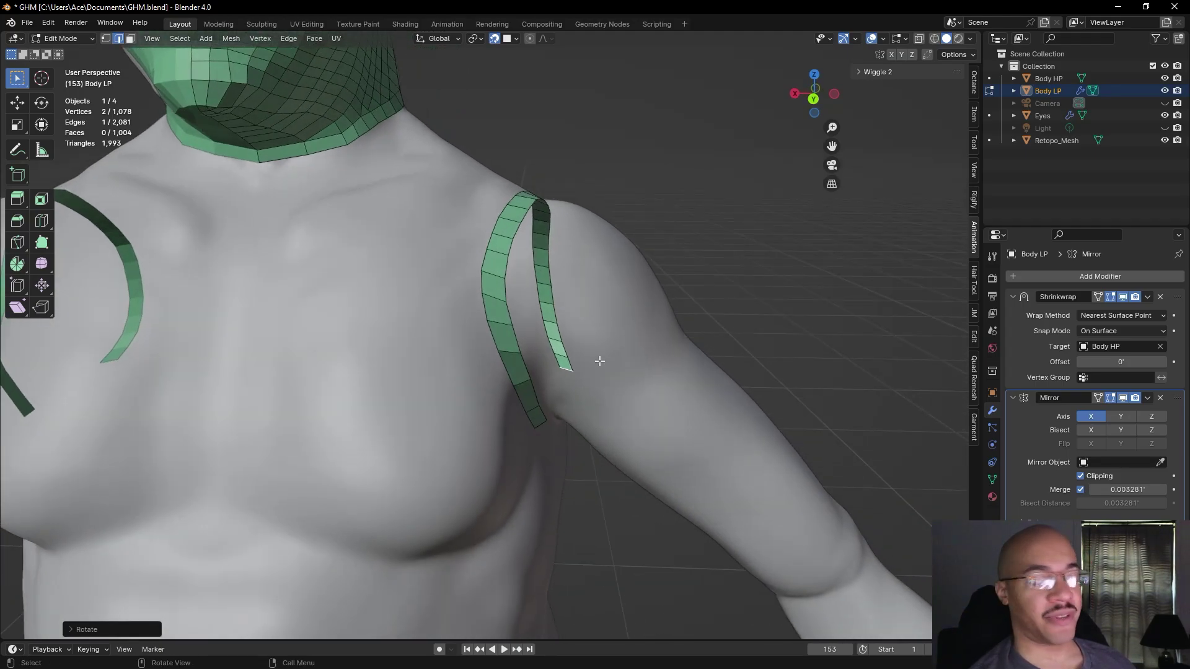
pyautogui.moveTo(598, 361); pyautogui.dragTo(549, 350, button='middle')
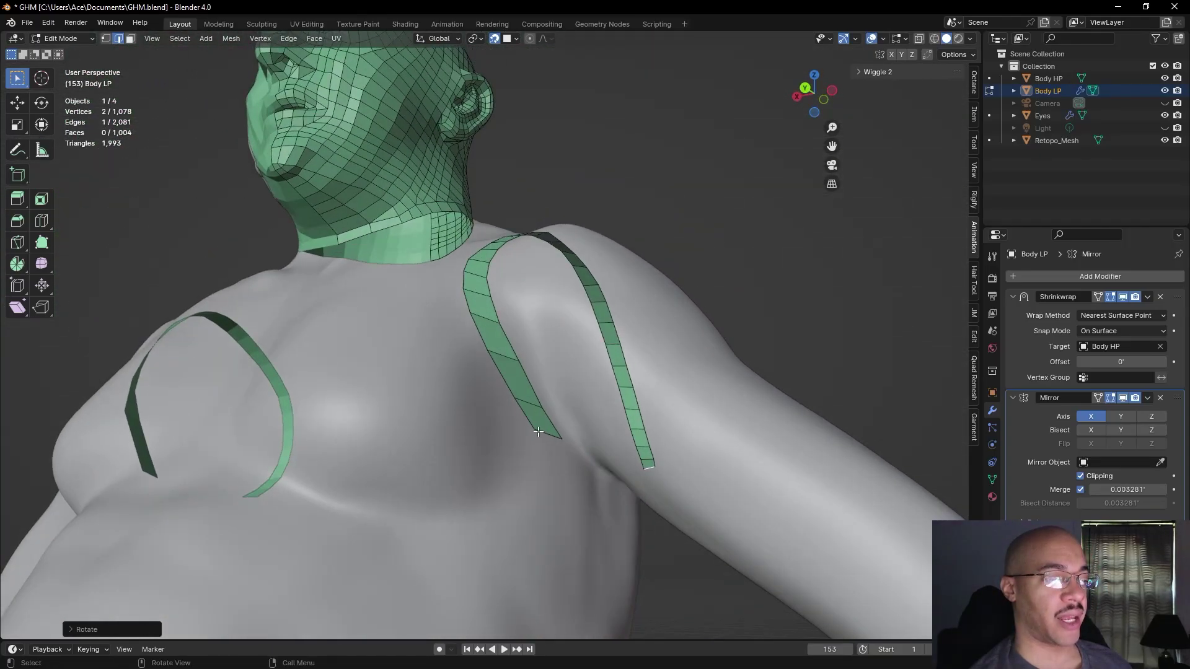
pyautogui.click(548, 436)
pyautogui.press('r')
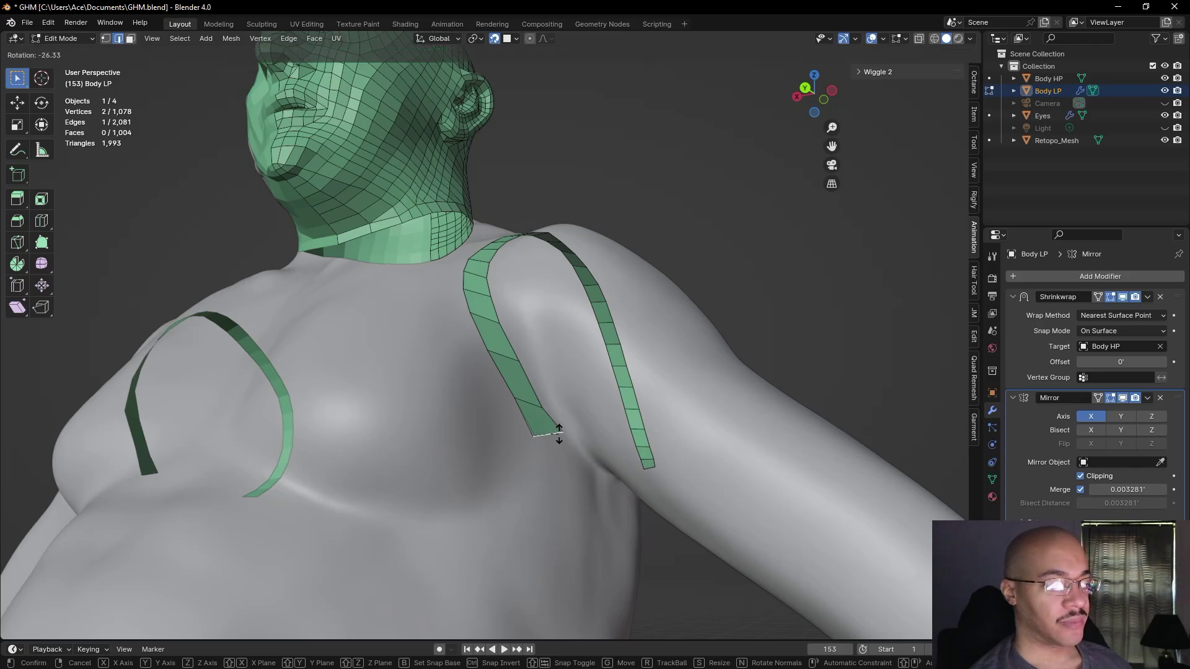
pyautogui.click(557, 435)
pyautogui.press('g')
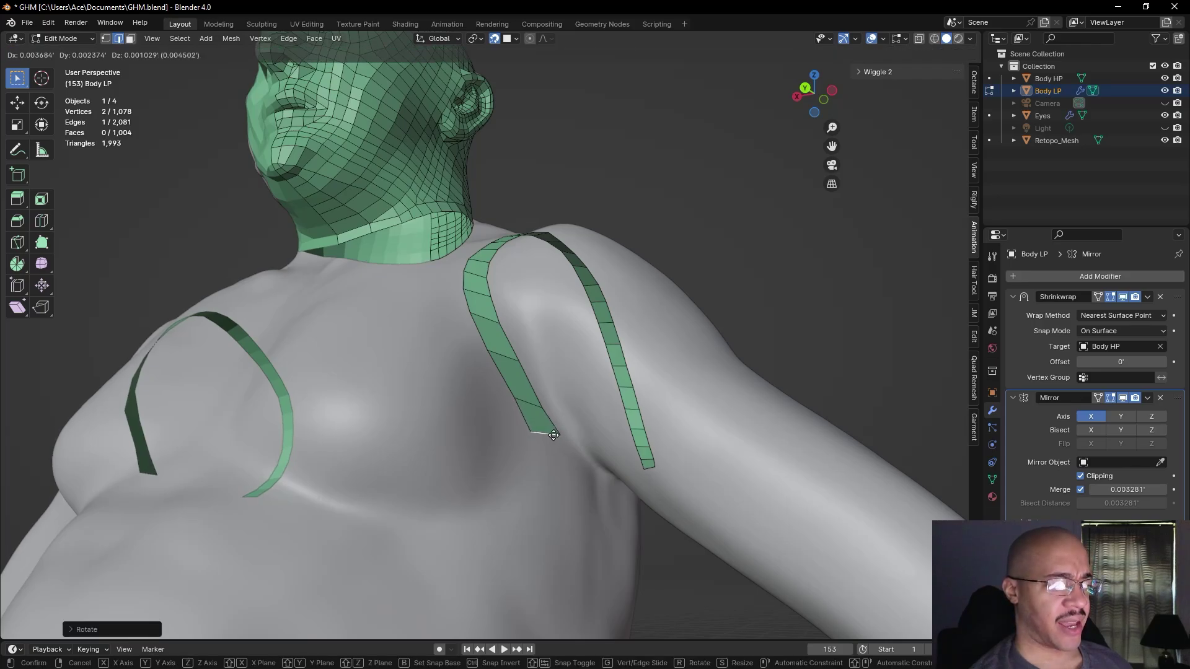
pyautogui.click(552, 436)
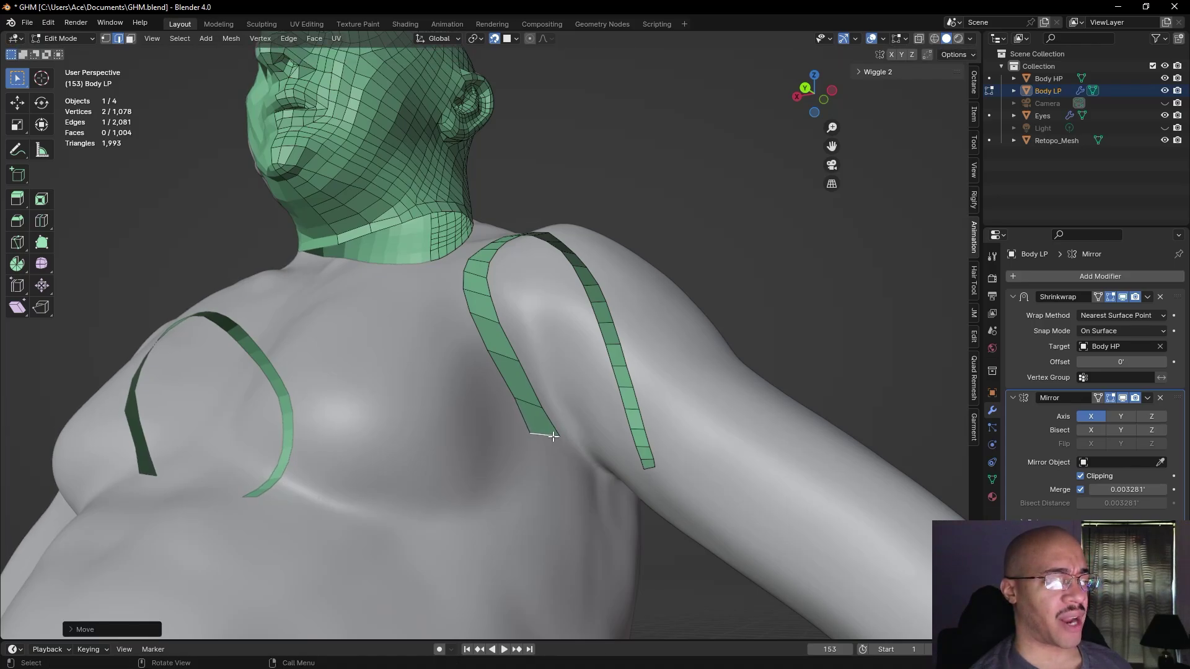
pyautogui.press('e')
pyautogui.click(580, 466)
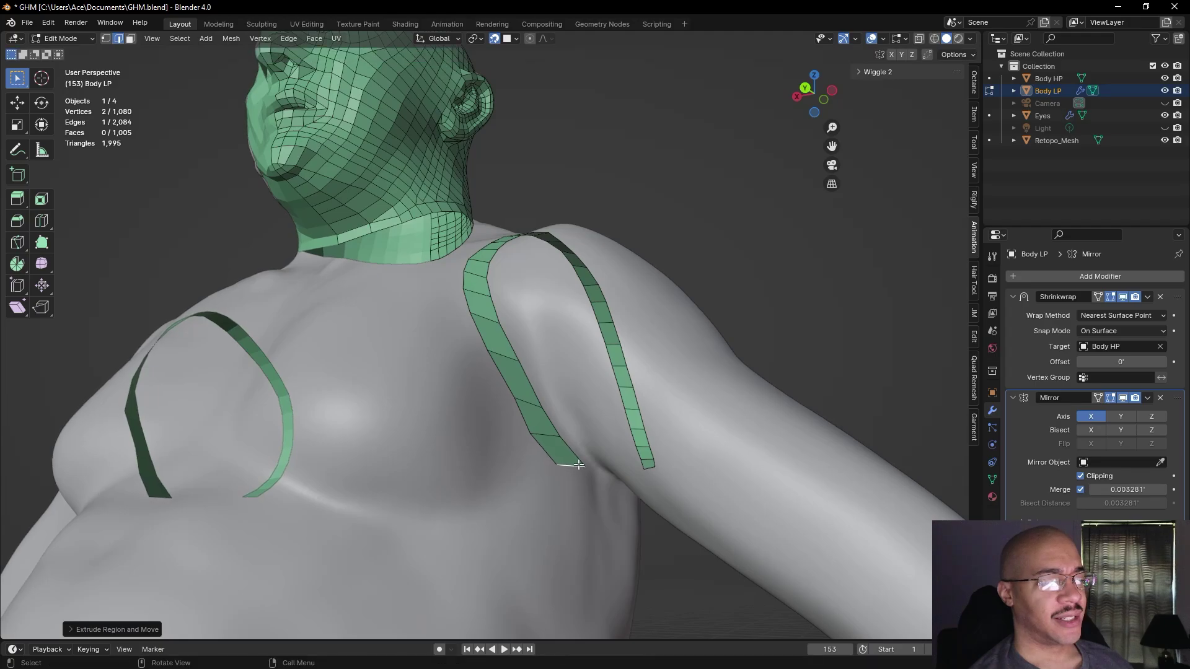
# - Rotate and reposition the two cross edges before the strip's front end so the faces follow the curve into the armpit
pyautogui.moveTo(787, 295); pyautogui.dragTo(798, 316, button='middle')
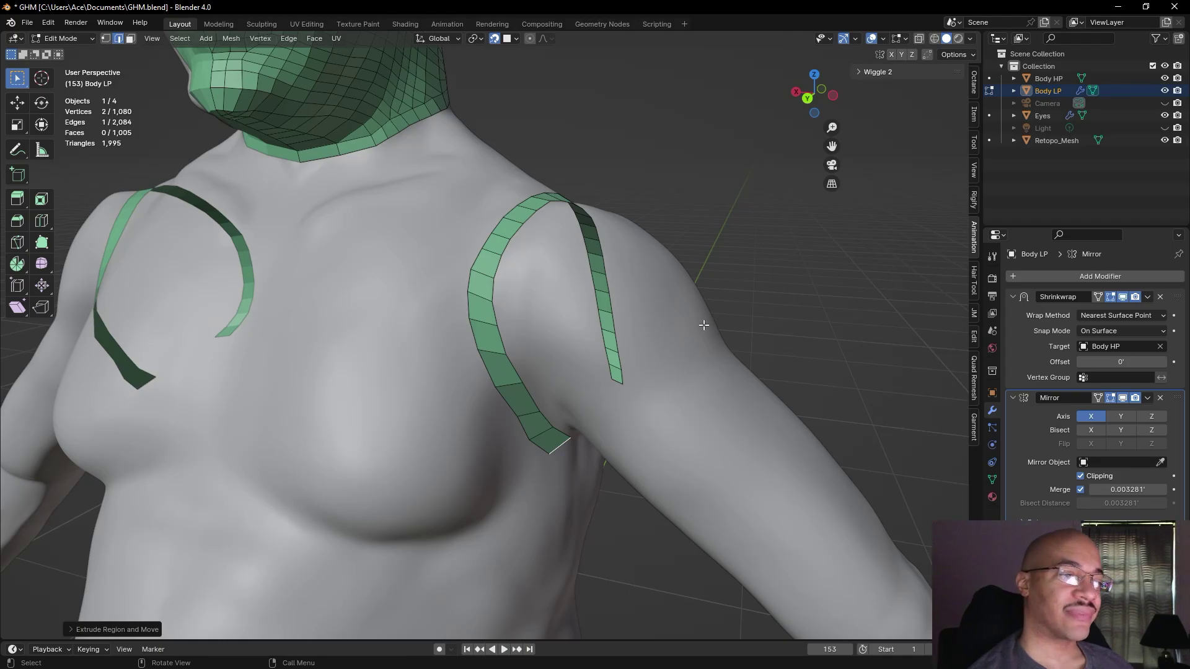
pyautogui.moveTo(630, 377); pyautogui.dragTo(506, 411, button='middle')
pyautogui.click(519, 404)
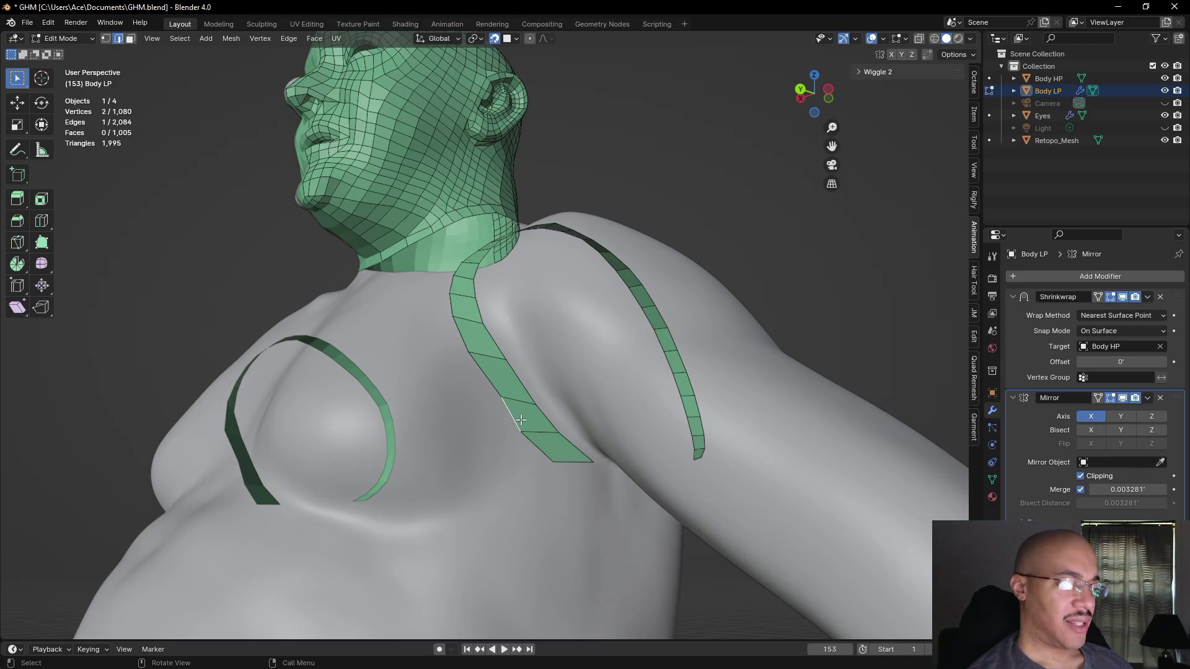
pyautogui.press('r')
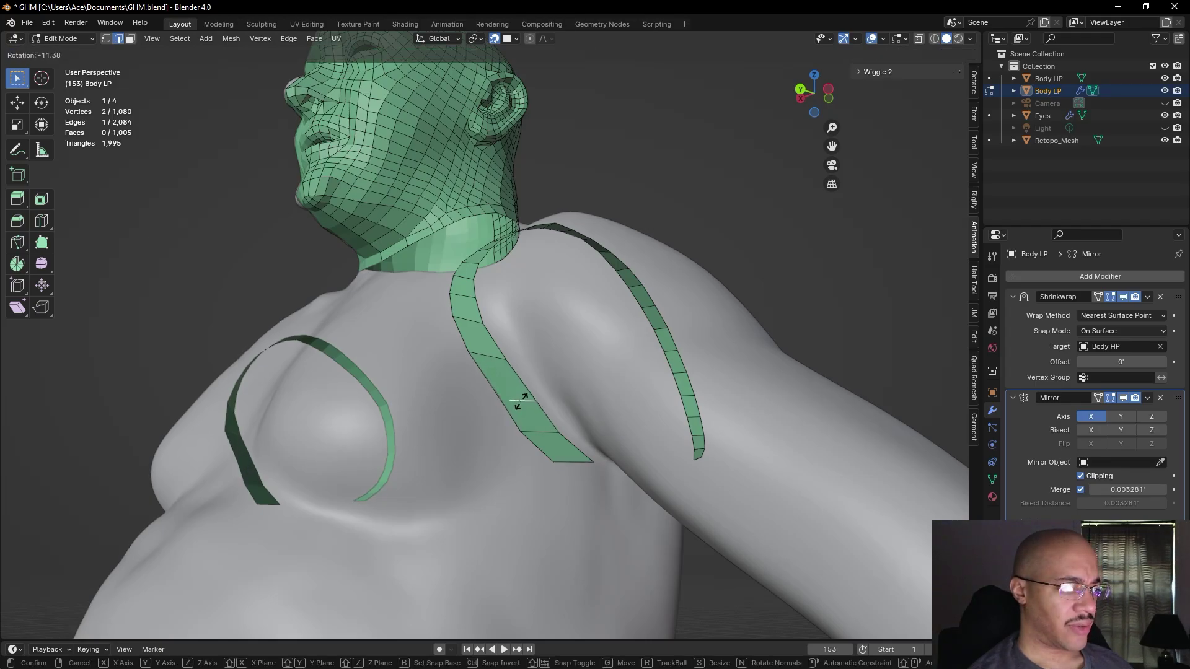
pyautogui.click(520, 403)
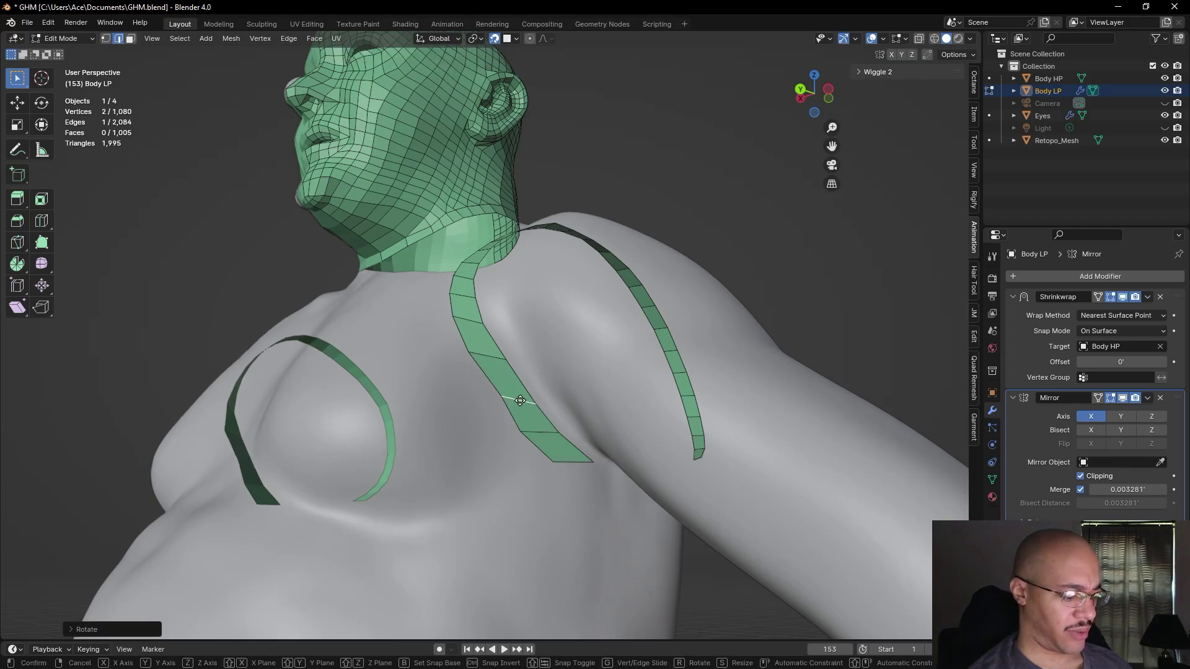
pyautogui.press('g')
pyautogui.click(514, 396)
pyautogui.press('r')
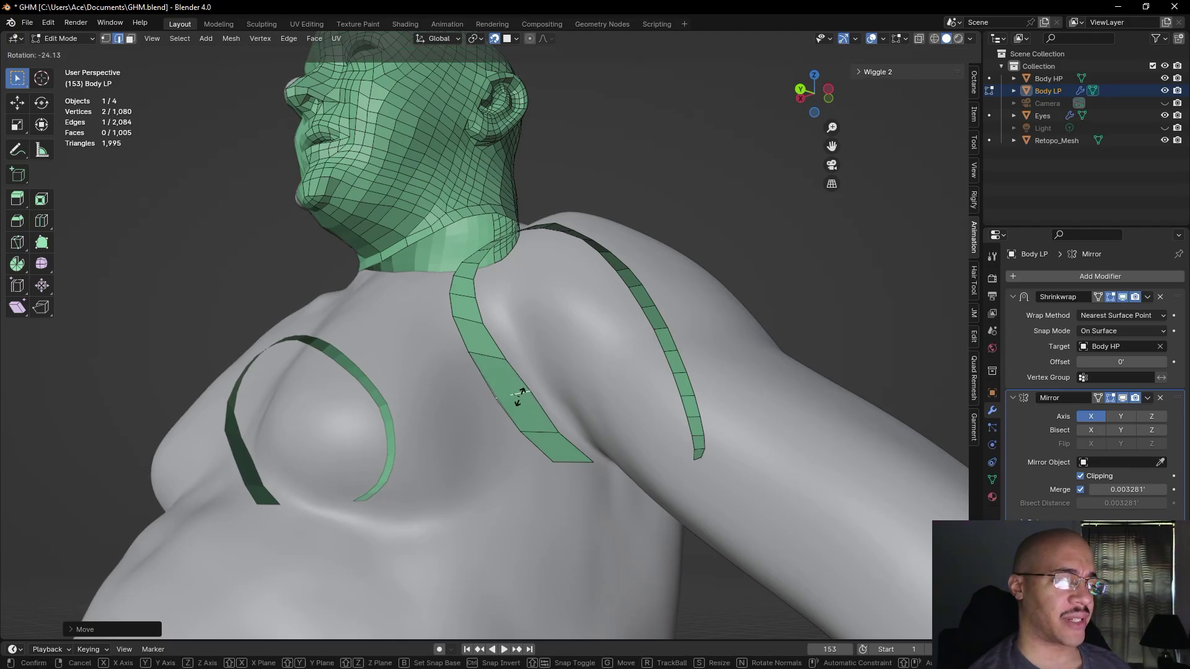
pyautogui.click(520, 401)
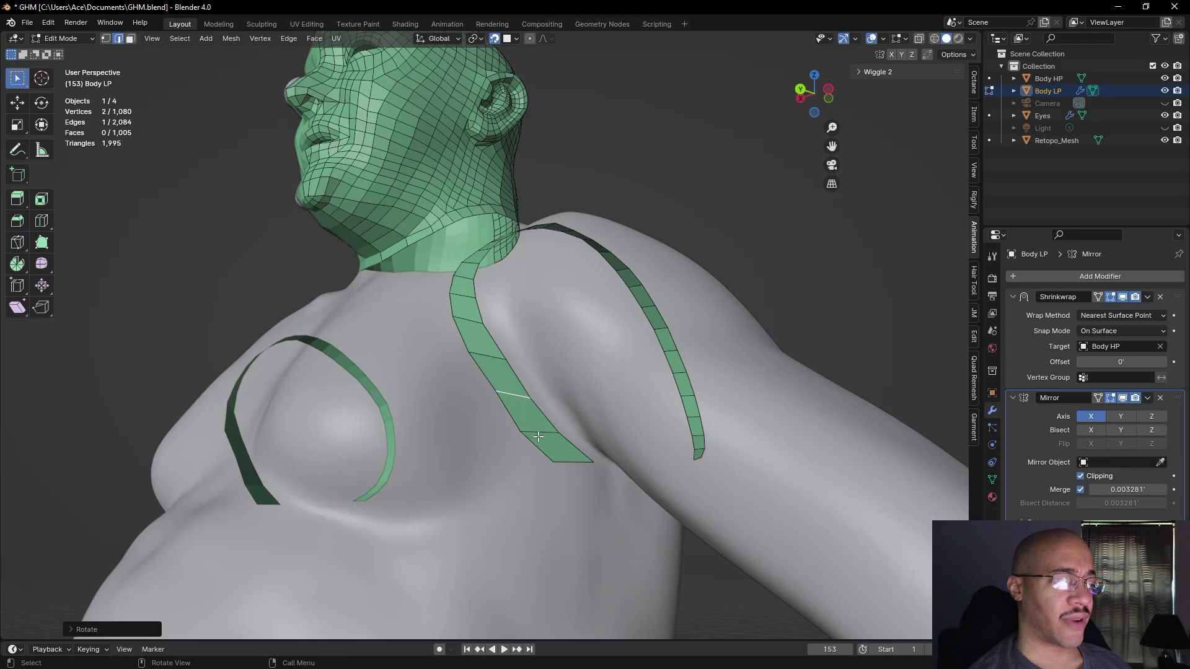
pyautogui.press('r')
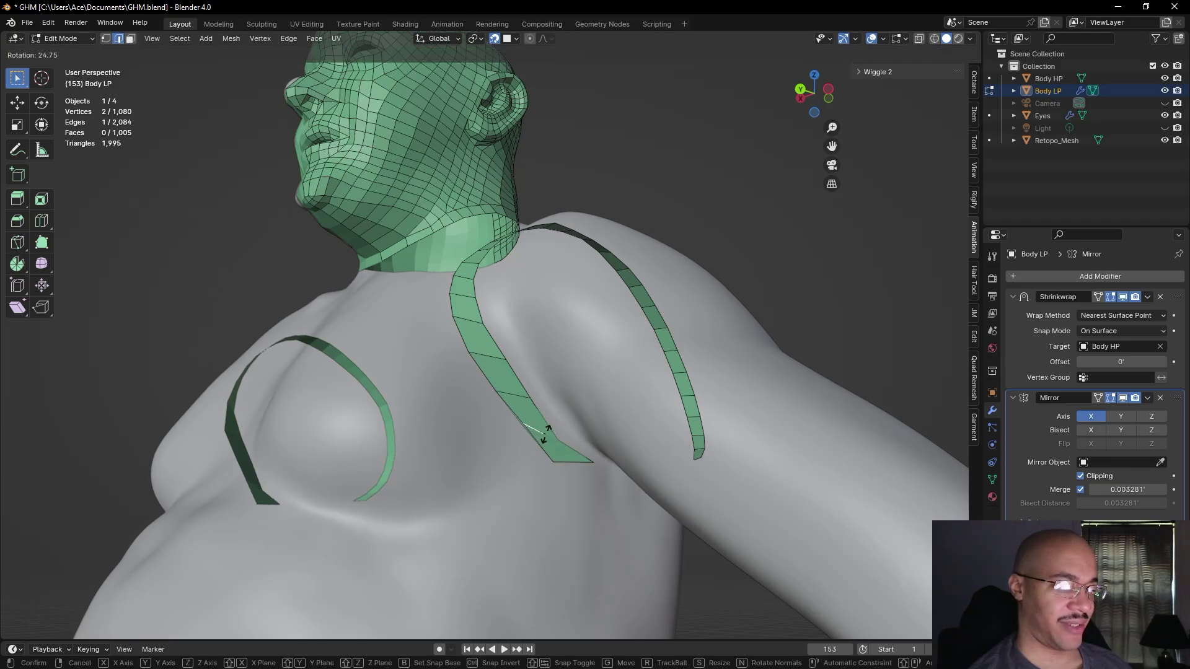
pyautogui.click(545, 438)
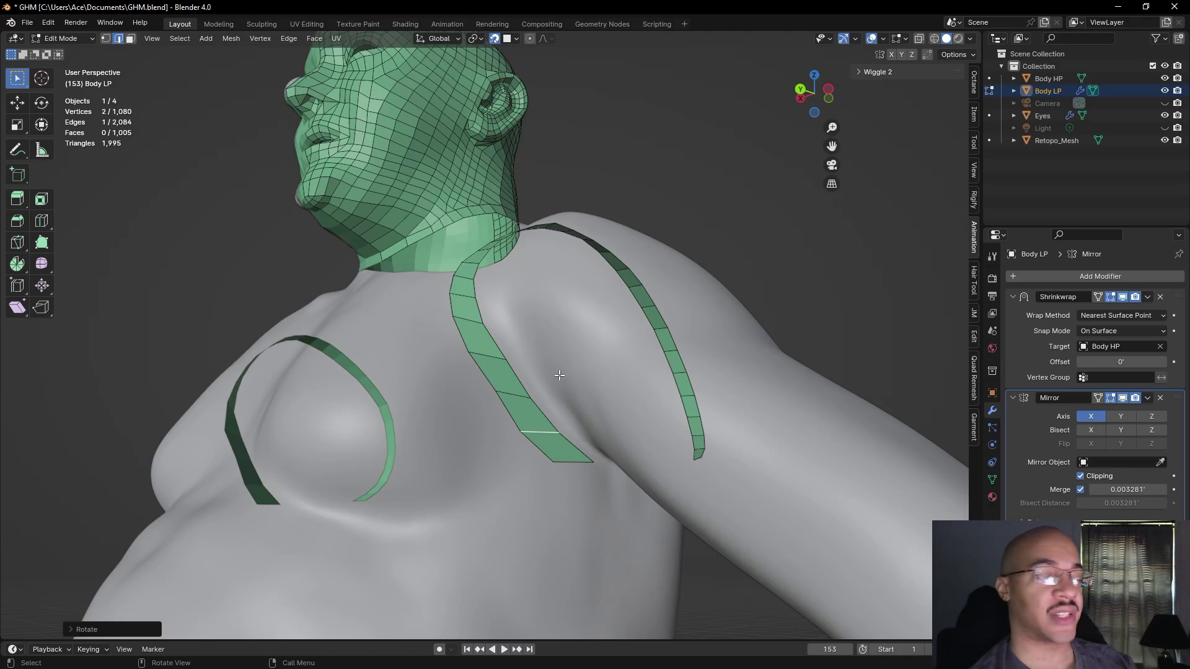
# - Rotate the strip's rear end edge and scale it down slightly to angle it toward the back of the armpit
pyautogui.moveTo(559, 375); pyautogui.dragTo(403, 327, button='middle')
pyautogui.scroll(3, 396, 326)
pyautogui.press('r')
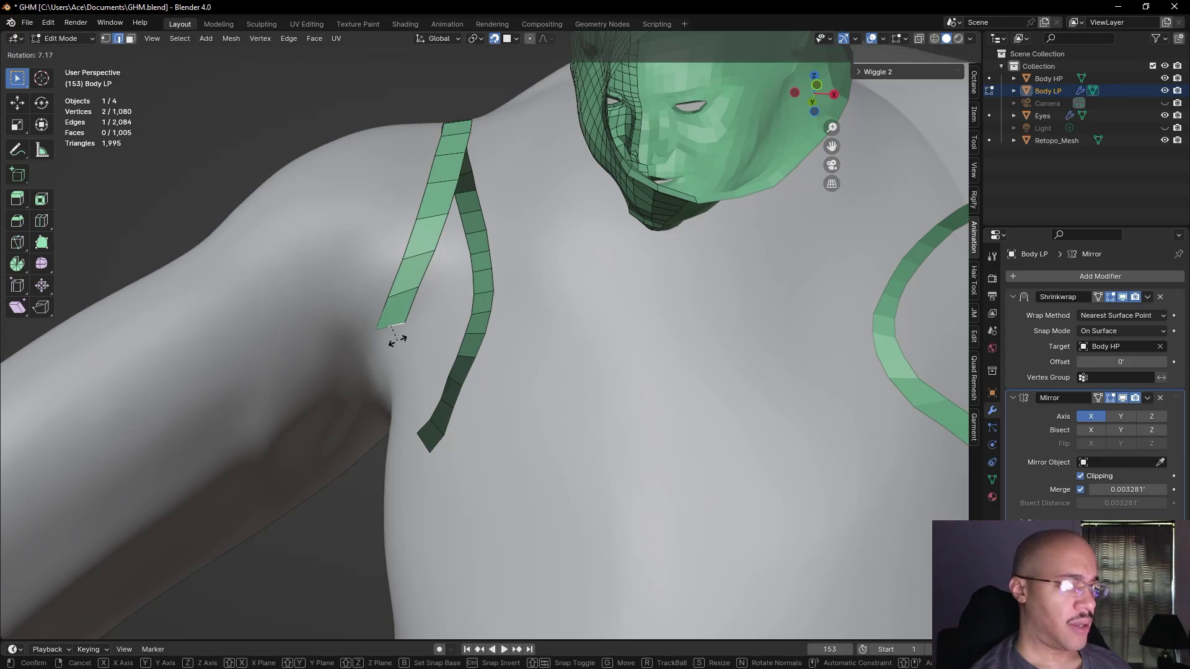
pyautogui.click(398, 340)
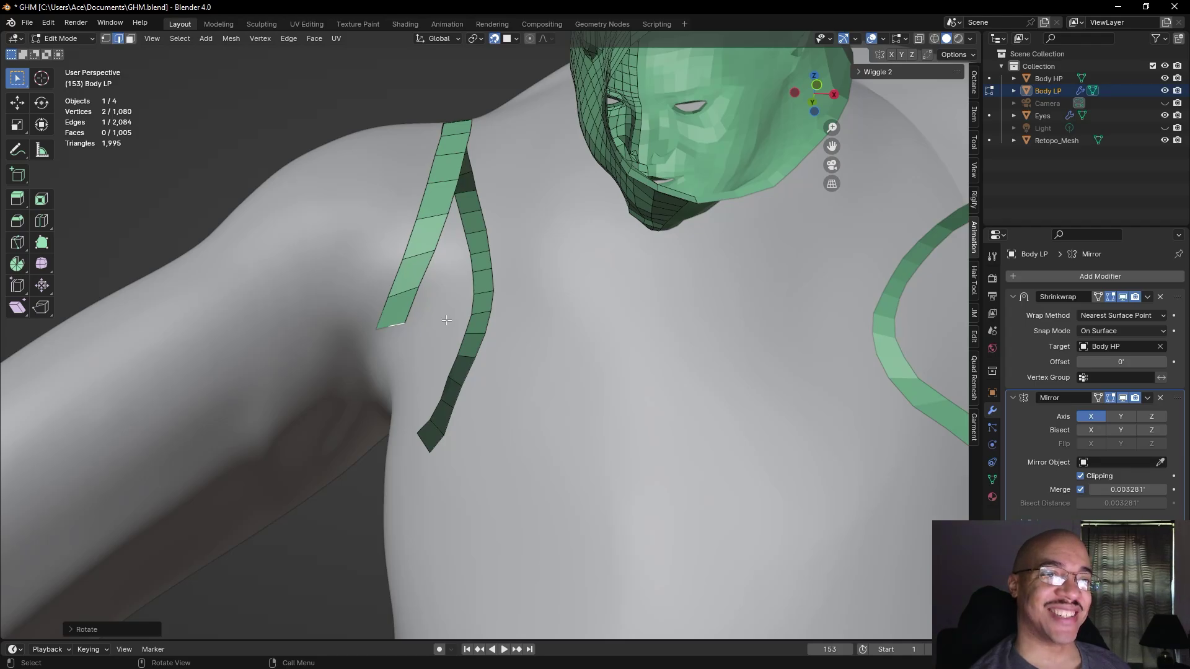
pyautogui.moveTo(255, 220); pyautogui.dragTo(475, 282, button='middle')
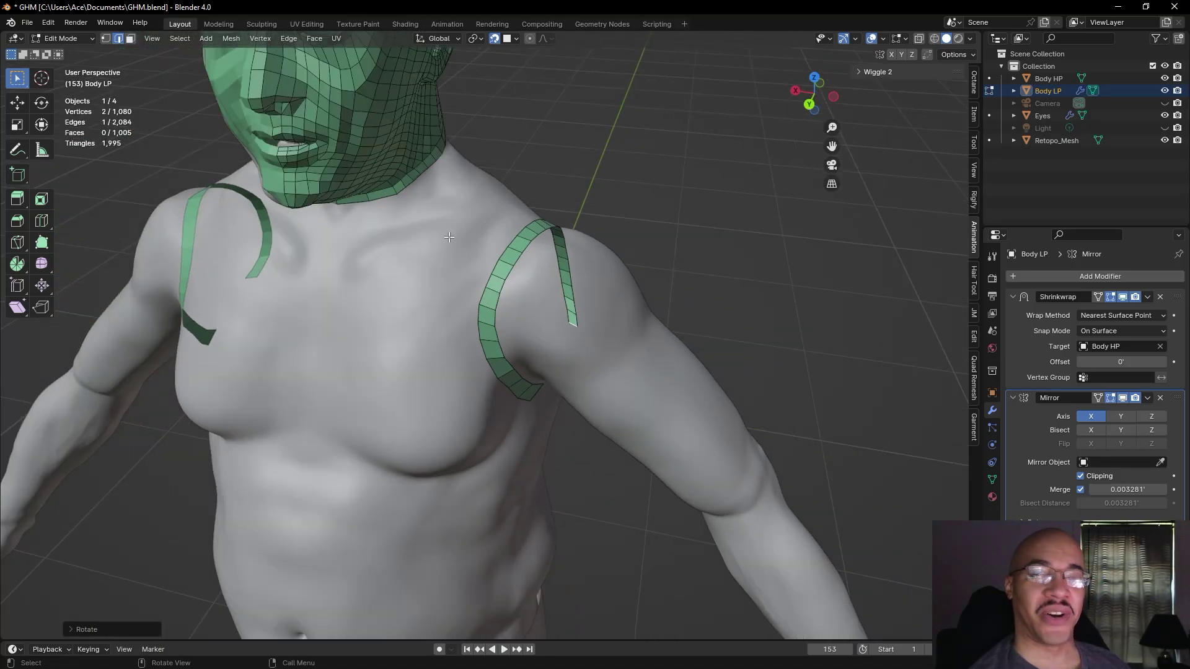
pyautogui.moveTo(451, 241); pyautogui.dragTo(437, 197, button='middle')
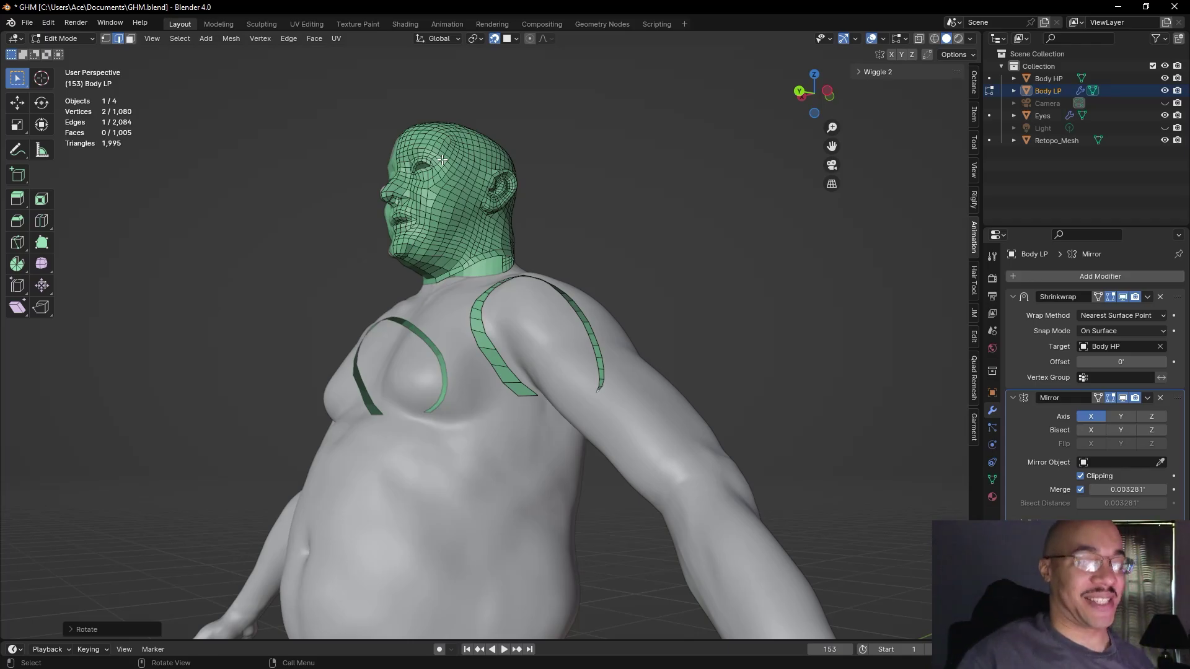
pyautogui.moveTo(599, 314); pyautogui.dragTo(542, 358, button='middle')
pyautogui.press('r')
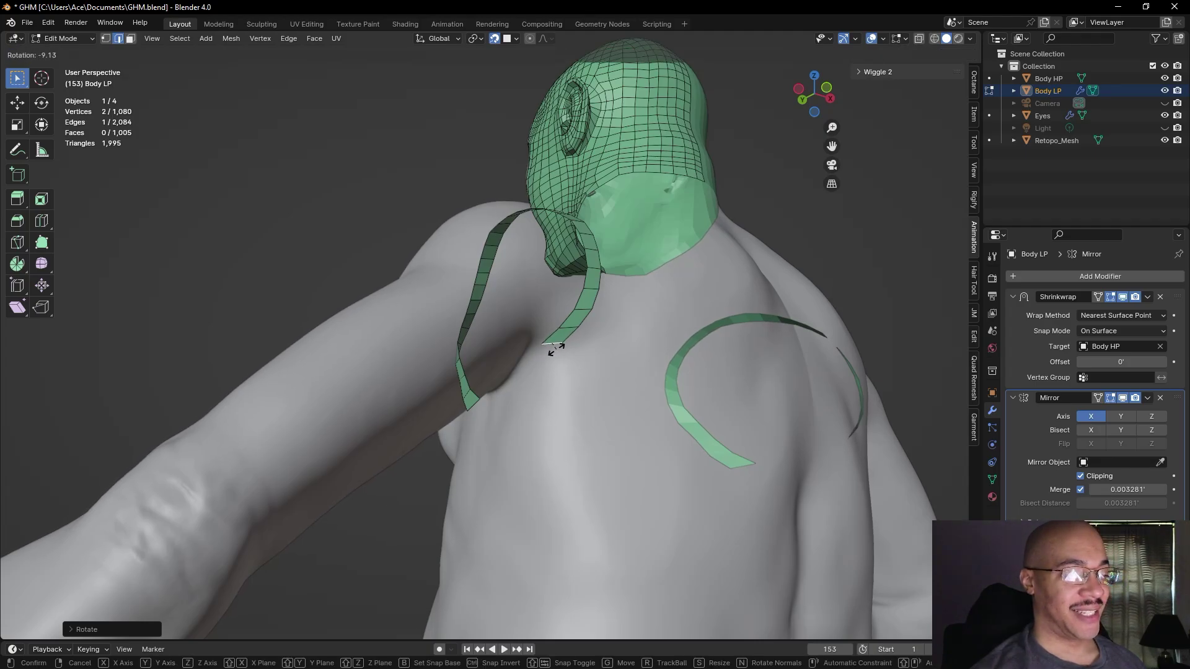
pyautogui.click(556, 350)
pyautogui.press('s')
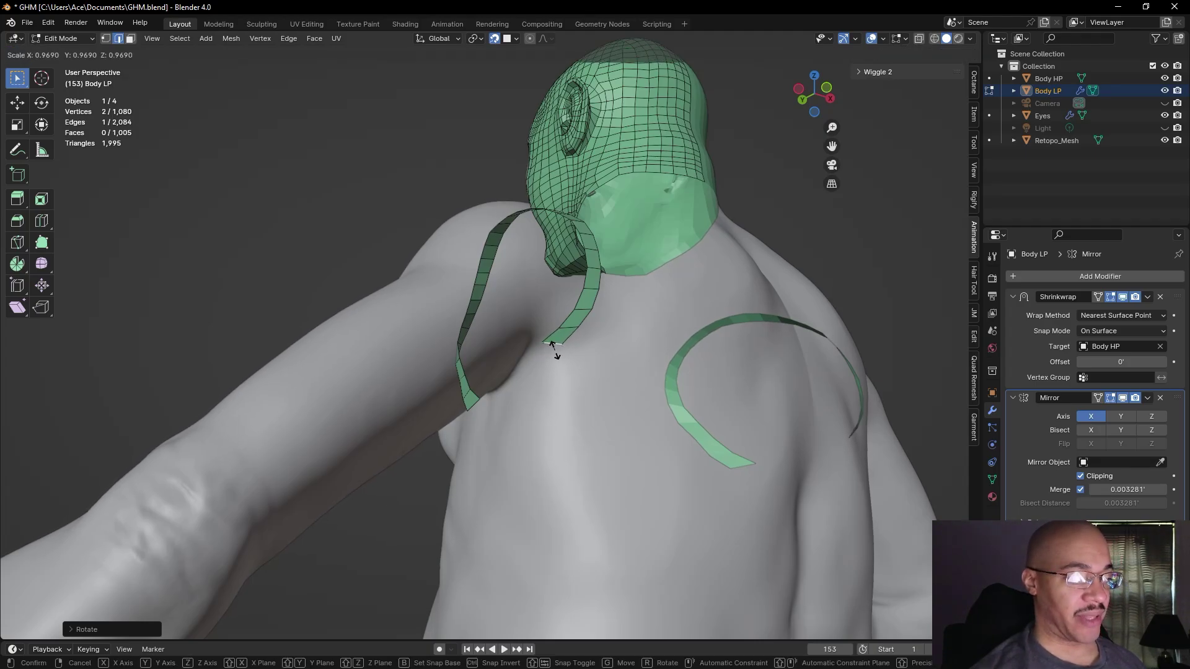
pyautogui.click(556, 347)
# - Extrude two faces from the strip's rear end edge down the back toward the armpit
pyautogui.moveTo(274, 234); pyautogui.dragTo(453, 397, button='middle')
pyautogui.scroll(2, 462, 326)
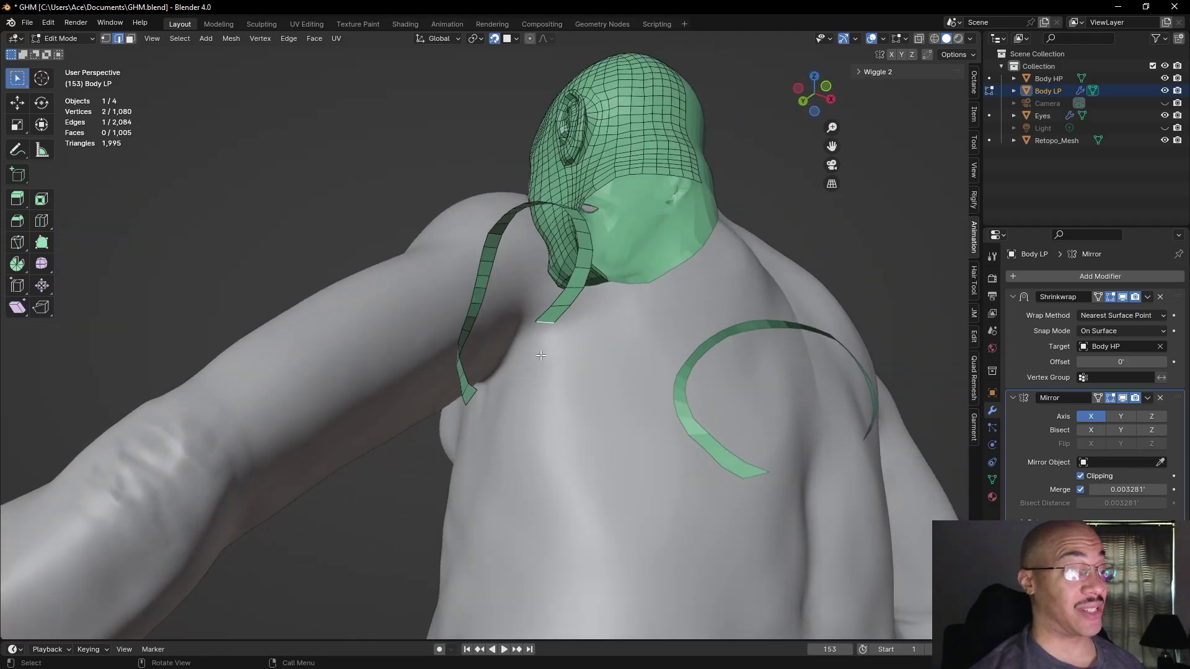
pyautogui.press('e')
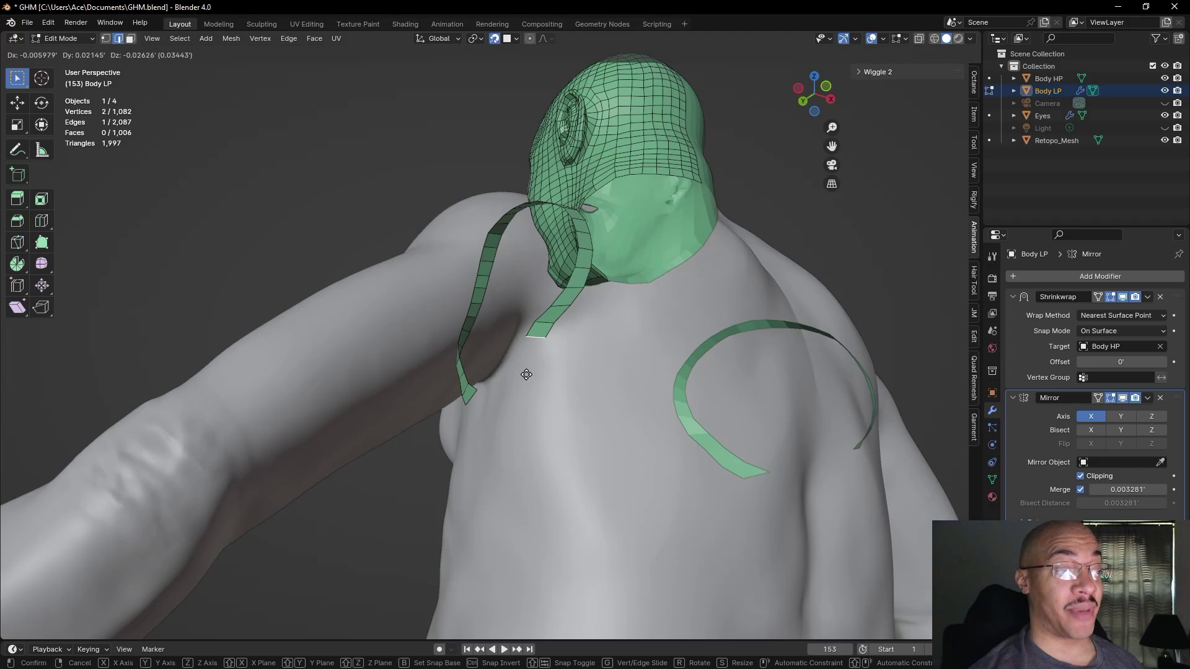
pyautogui.click(526, 373)
pyautogui.moveTo(521, 369); pyautogui.dragTo(489, 399, button='middle')
pyautogui.press('e')
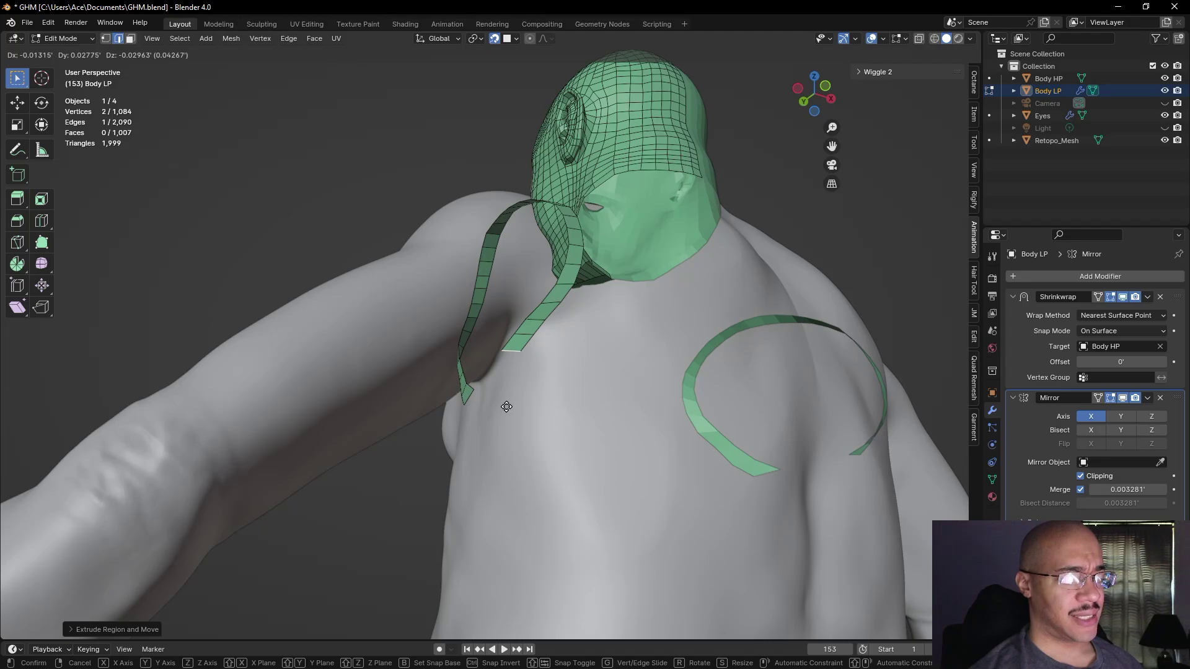
pyautogui.click(507, 406)
# - Extrude three more faces from the strip's rear end edge under the armpit toward the front end
pyautogui.moveTo(505, 406); pyautogui.dragTo(465, 425, button='middle')
pyautogui.press('e')
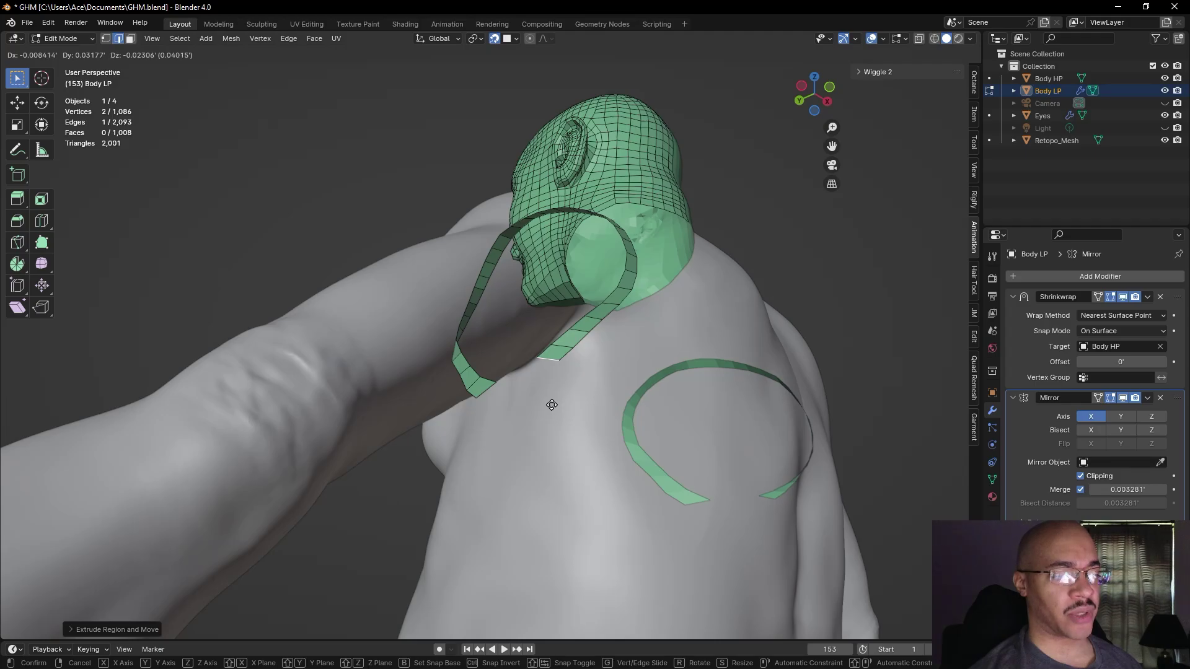
pyautogui.click(546, 406)
pyautogui.press('e')
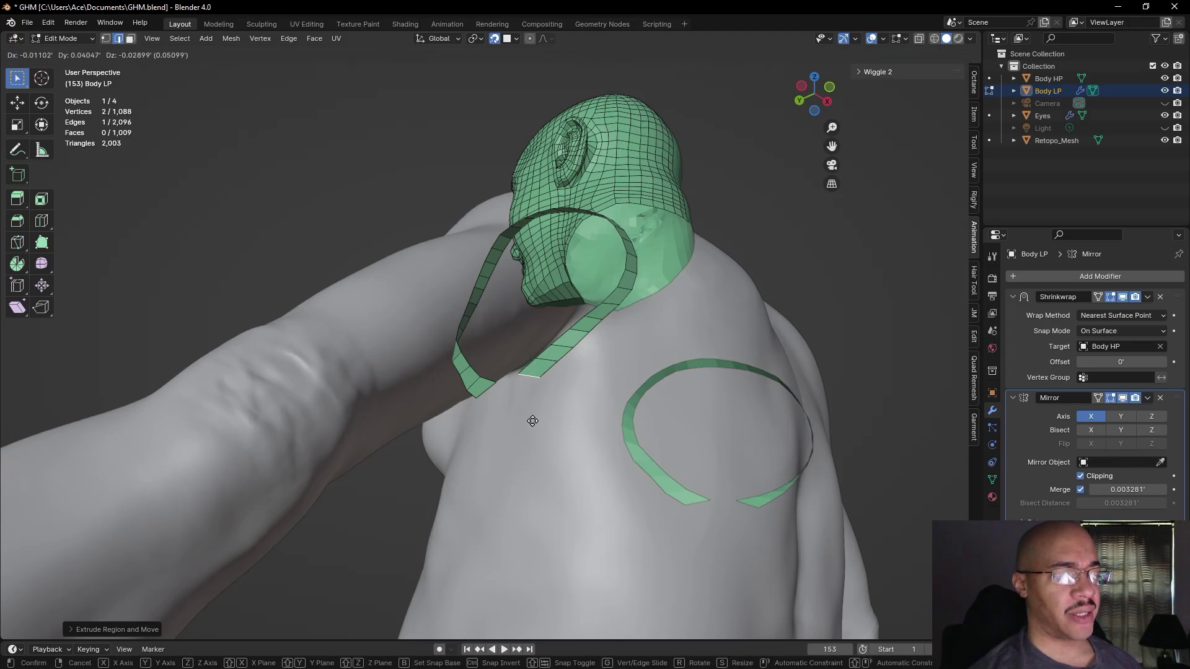
pyautogui.click(532, 421)
pyautogui.moveTo(285, 279); pyautogui.dragTo(705, 449, button='middle')
pyautogui.press('e')
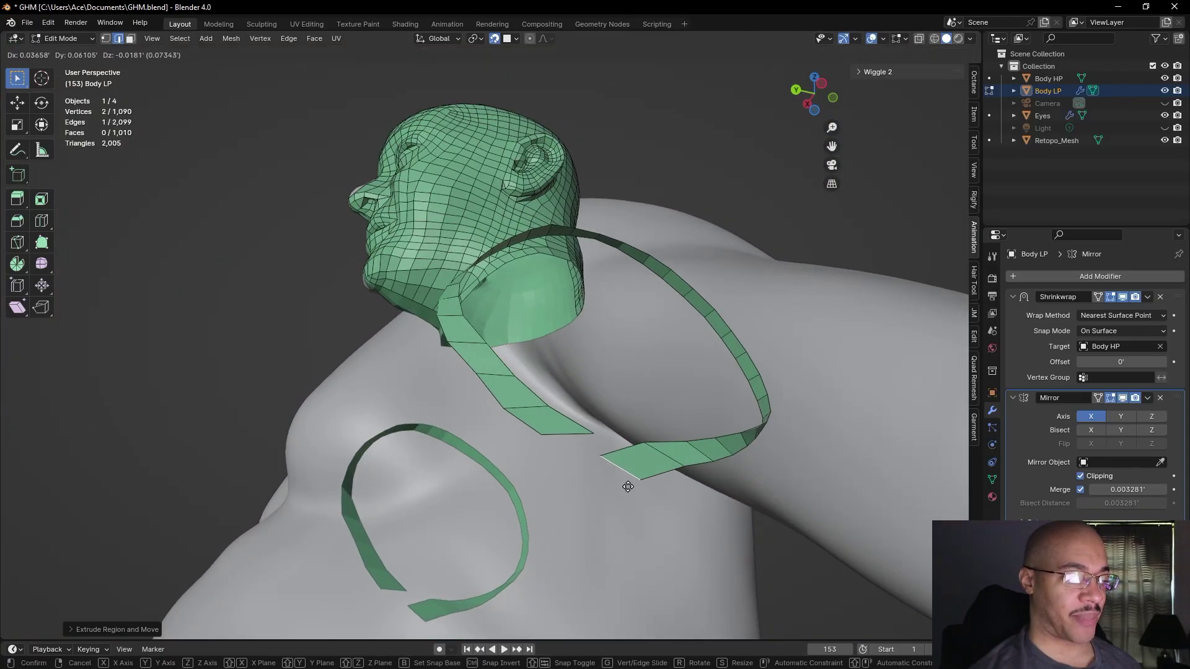
pyautogui.click(620, 489)
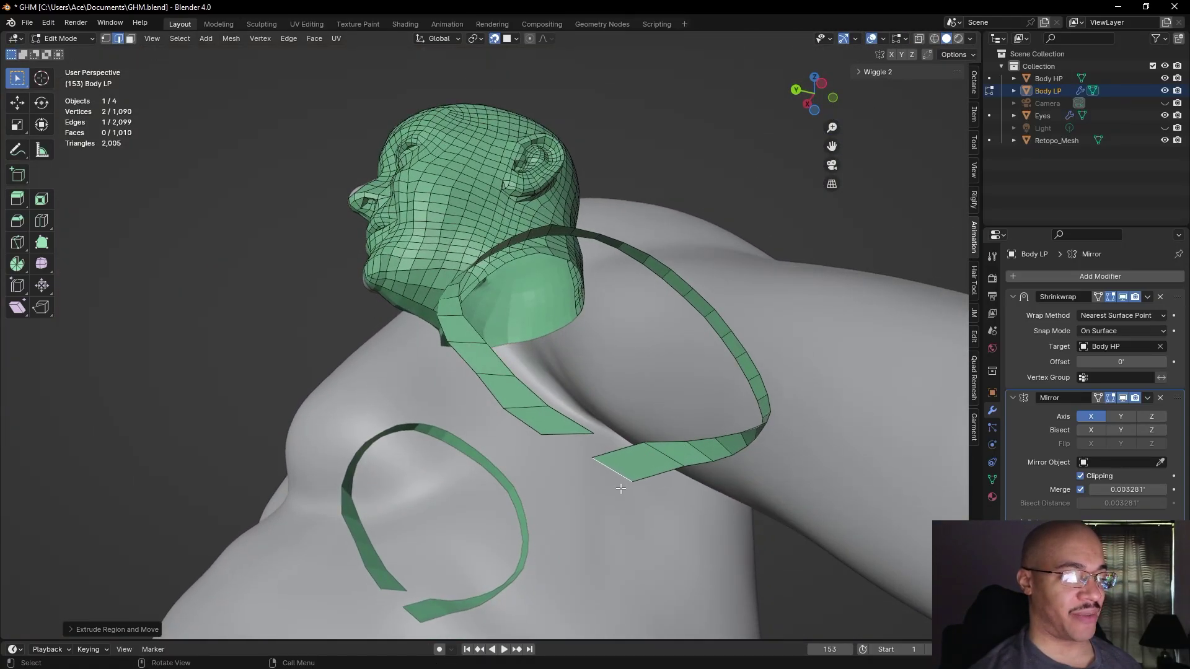
# - Try to move the cross edge just before the strip's rear end under the armpit
pyautogui.press('g')
pyautogui.click(664, 460)
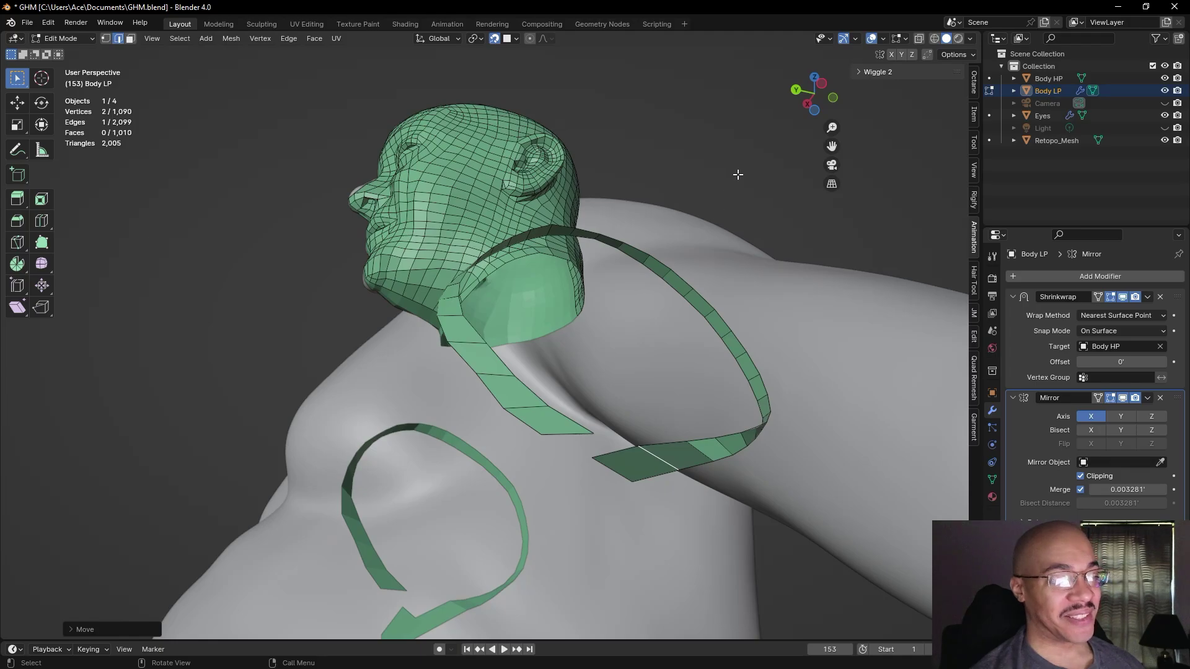
pyautogui.click(797, 239)
pyautogui.moveTo(771, 215); pyautogui.dragTo(834, 235, button='middle')
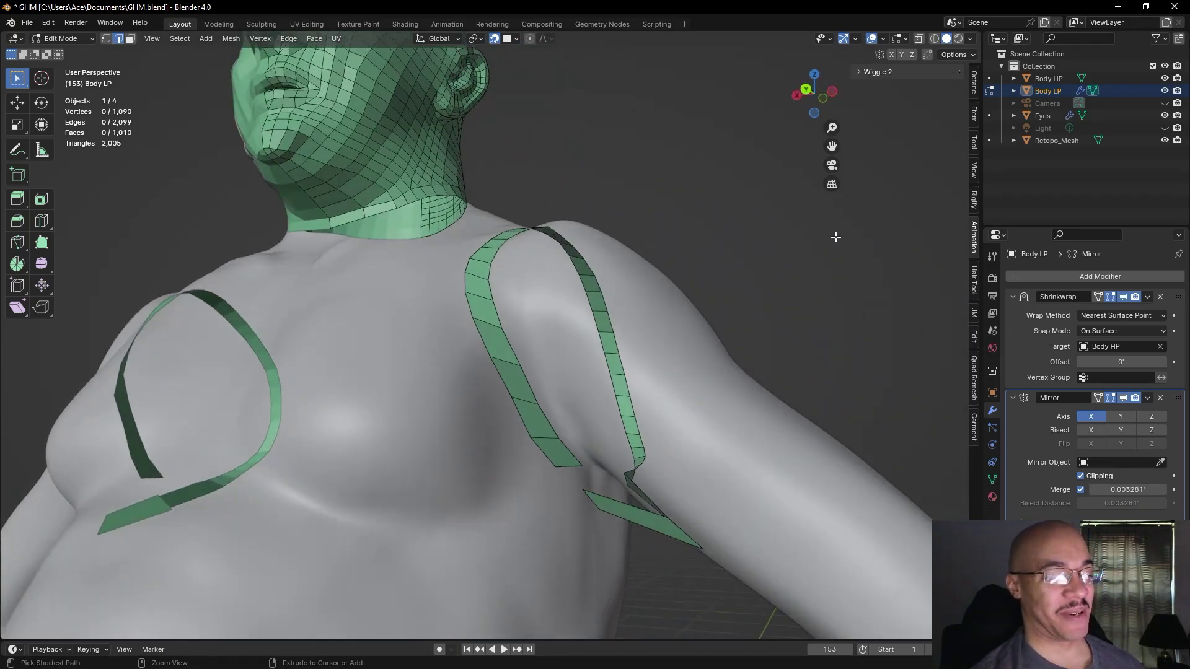
pyautogui.hotkey('ctrl', 'z')
pyautogui.hotkey('ctrl', 'z')
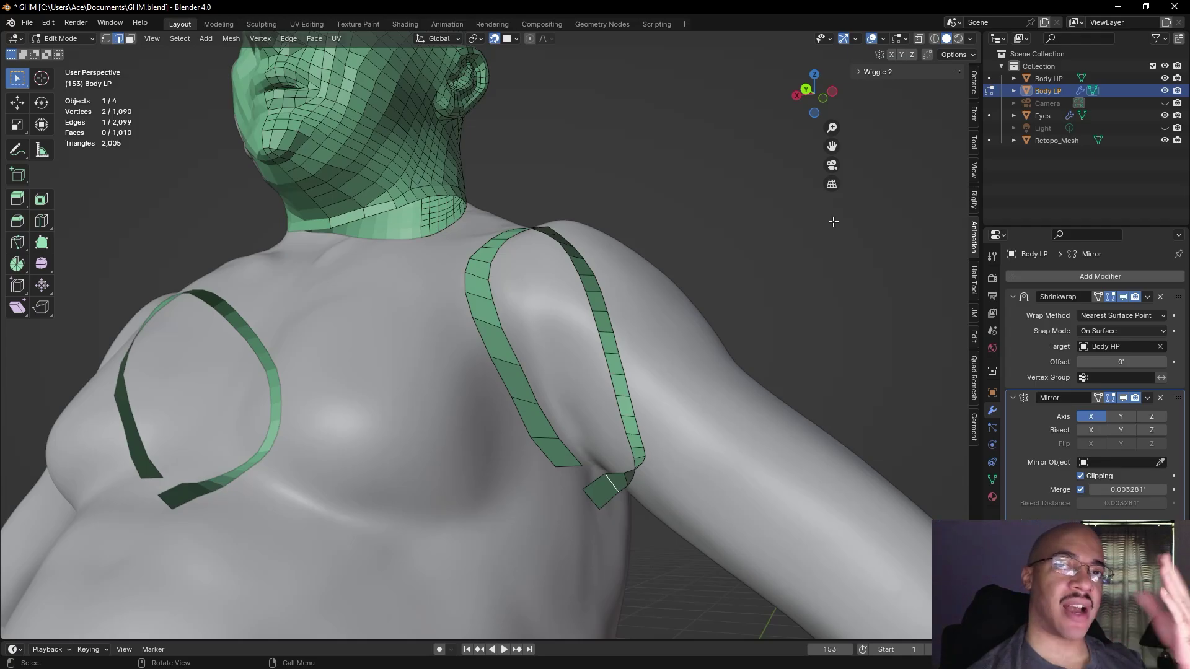
# - Try to reposition the last two cross edges before the strip's rear end to even out the faces
pyautogui.moveTo(813, 257); pyautogui.dragTo(756, 246, button='middle')
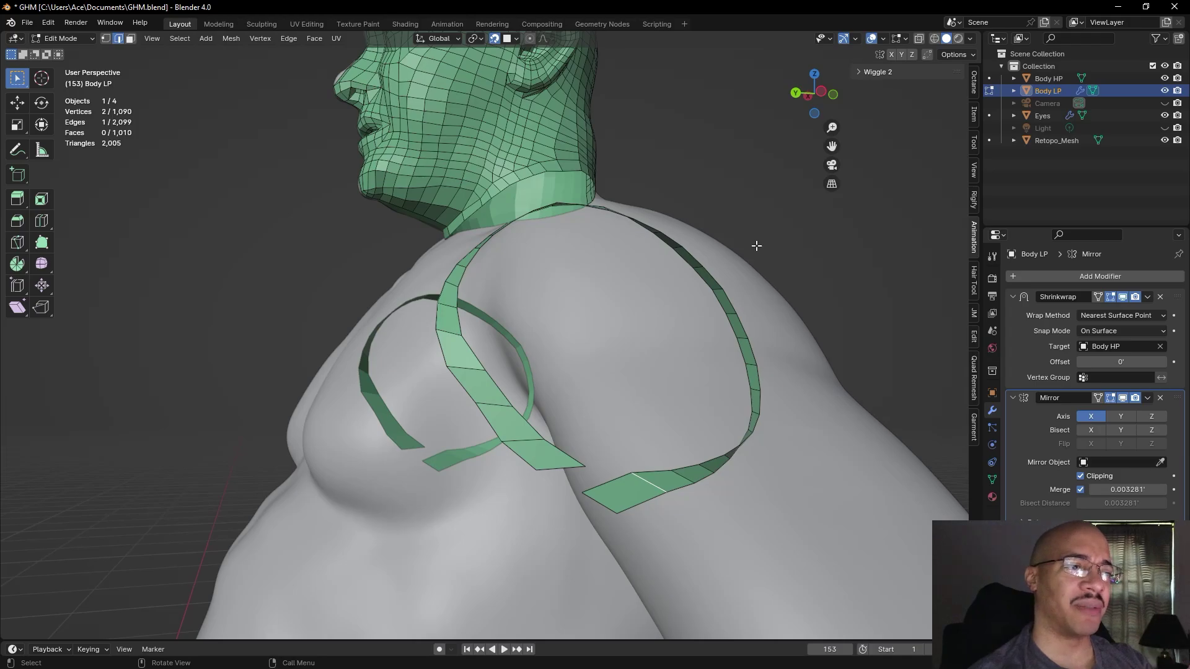
pyautogui.moveTo(746, 248); pyautogui.dragTo(692, 386, button='middle')
pyautogui.scroll(5, 692, 385)
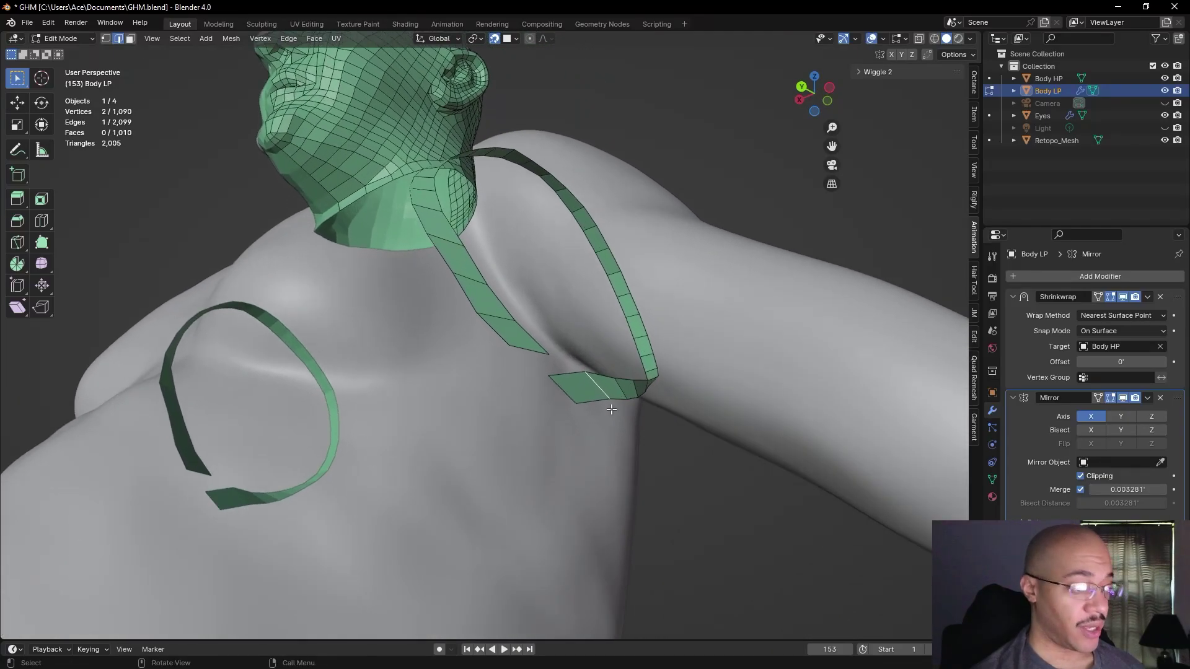
pyautogui.press('g')
pyautogui.click(613, 411)
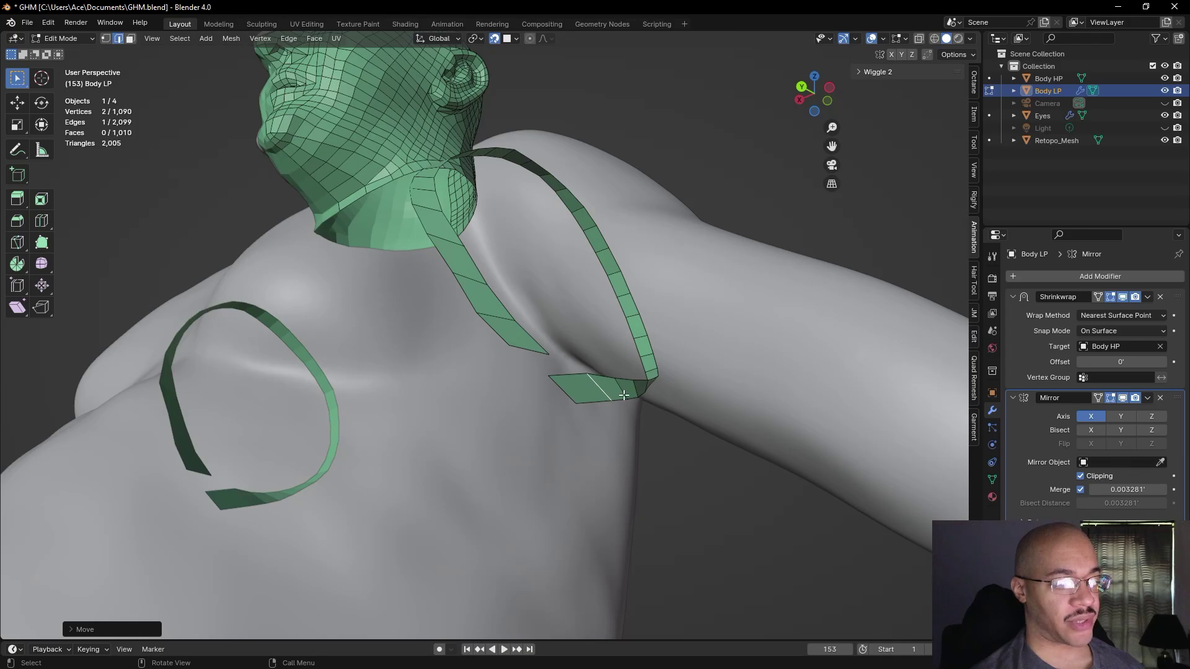
pyautogui.press('g')
pyautogui.click(623, 397)
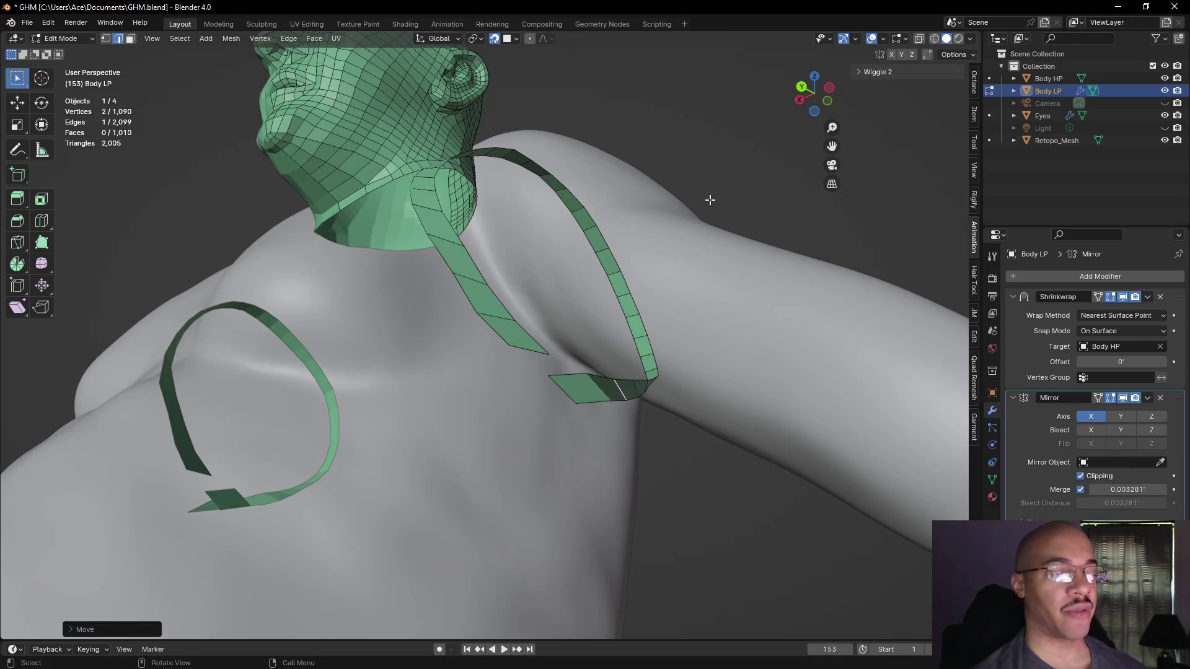
pyautogui.moveTo(712, 199); pyautogui.dragTo(638, 265, button='middle')
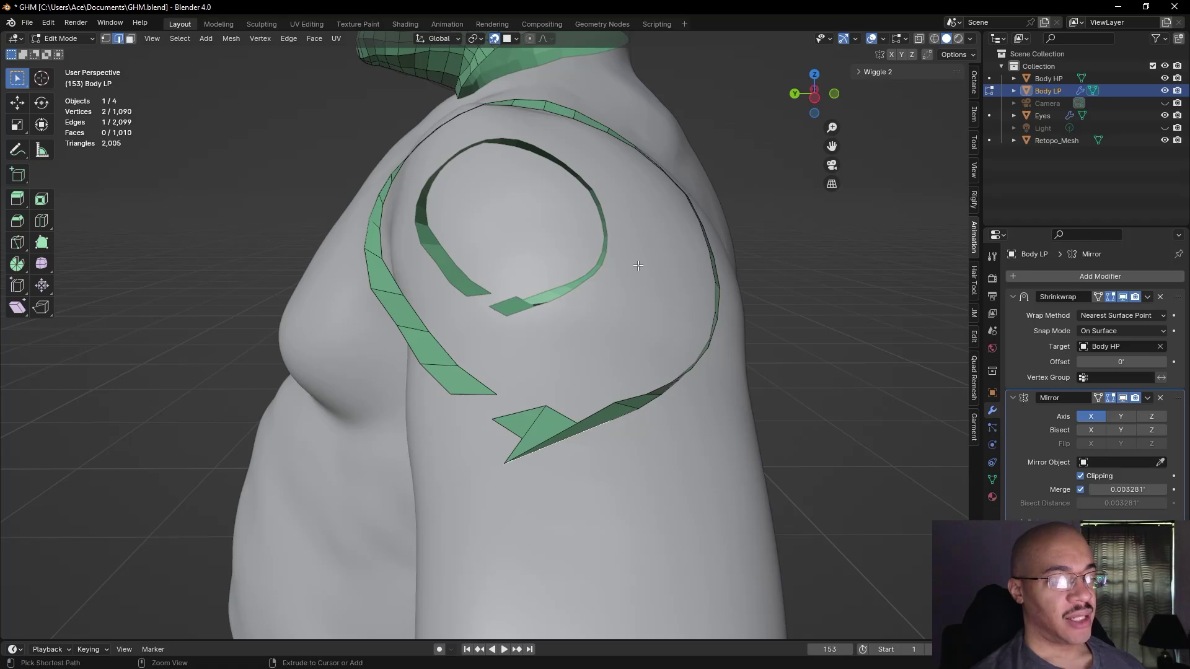
pyautogui.hotkey('ctrl', 'z')
# - Nudge the cross edge before the strip's rear end and move the rear end edge toward the front of the armpit
pyautogui.moveTo(621, 310); pyautogui.dragTo(616, 357, button='middle')
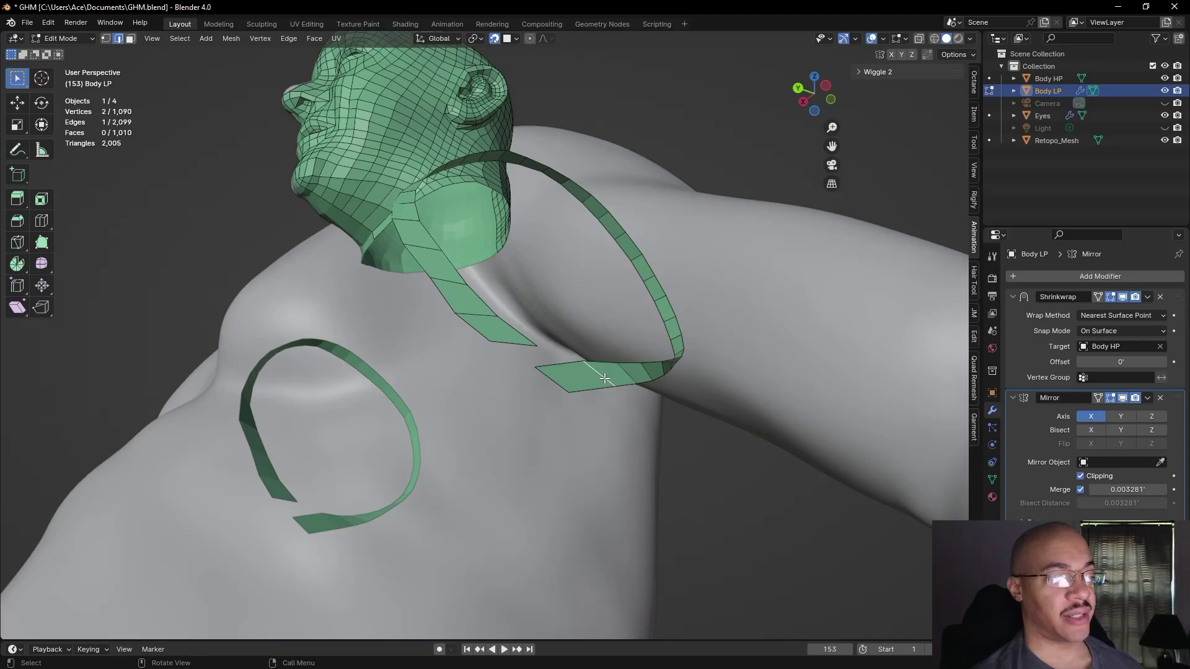
pyautogui.press('g')
pyautogui.click(601, 378)
pyautogui.press('g')
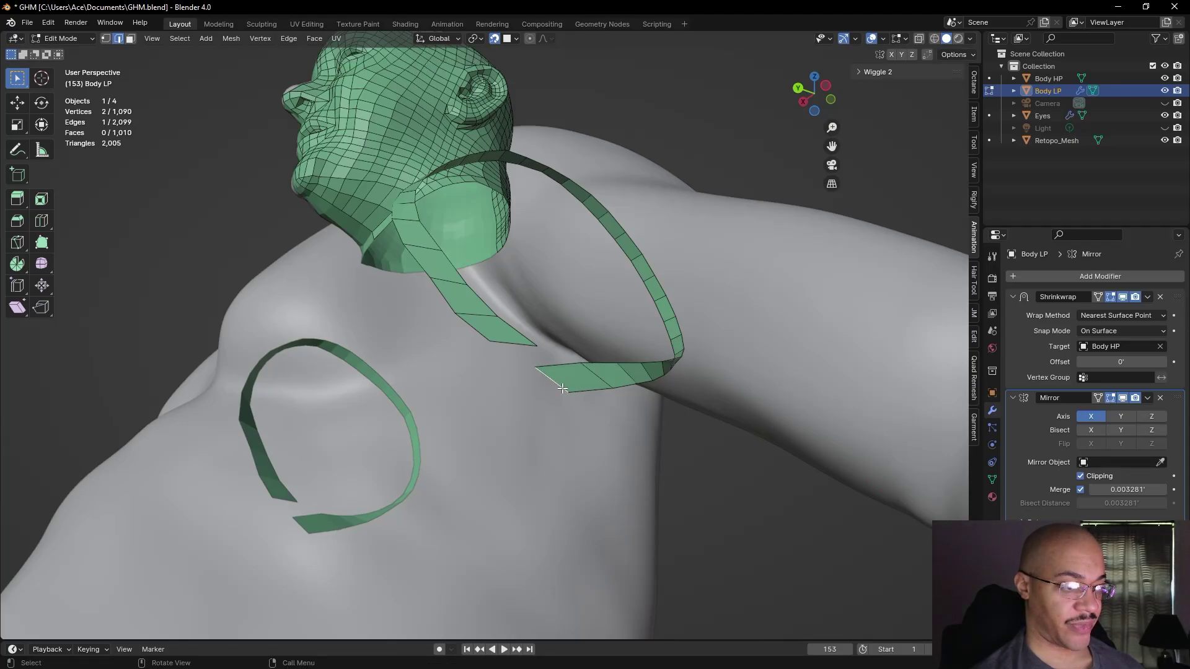
pyautogui.click(548, 390)
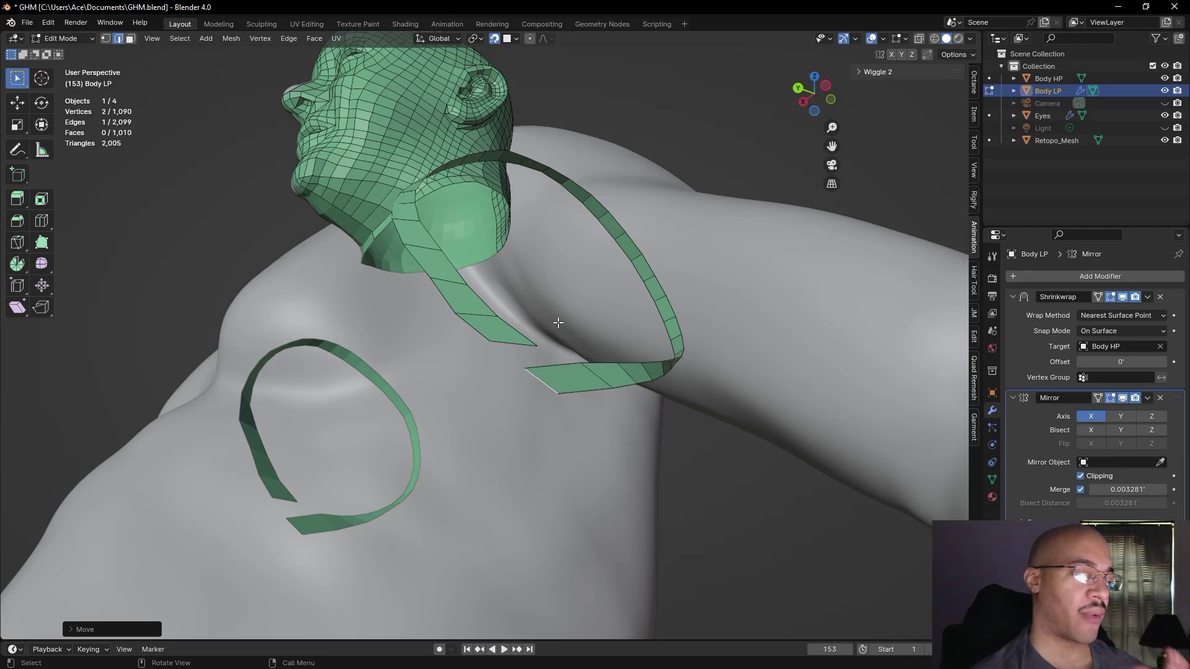
# - Rotate the strip's front end edge slightly and nudge it toward the rear end face
pyautogui.click(587, 370)
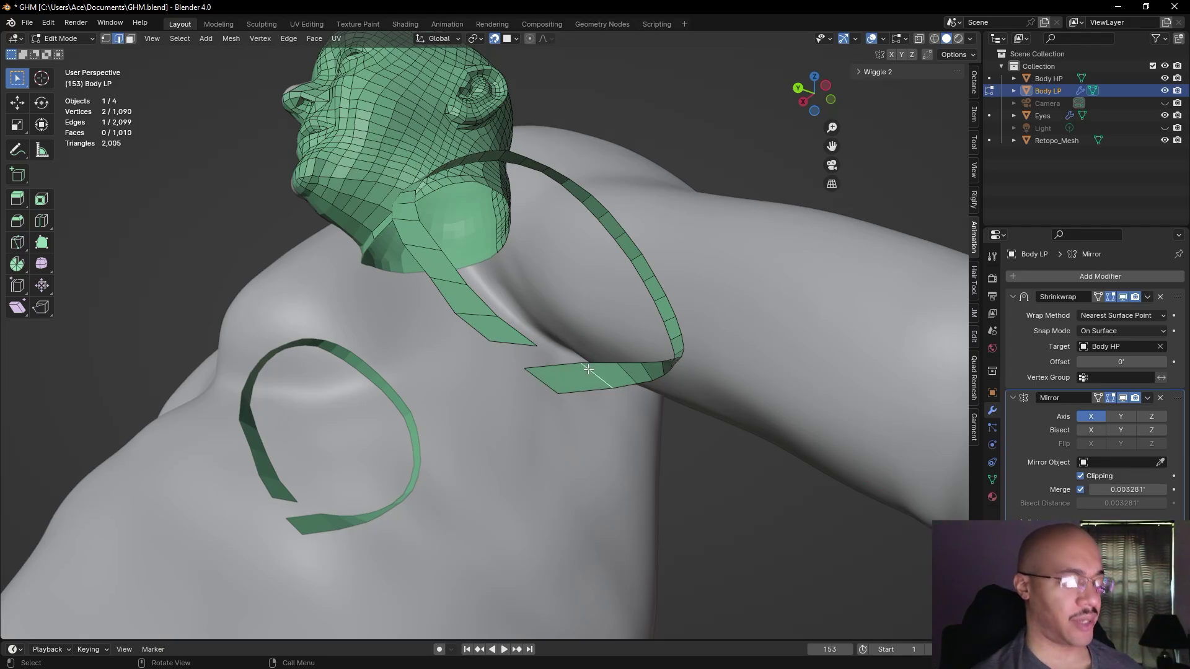
pyautogui.click(511, 342)
pyautogui.press('r')
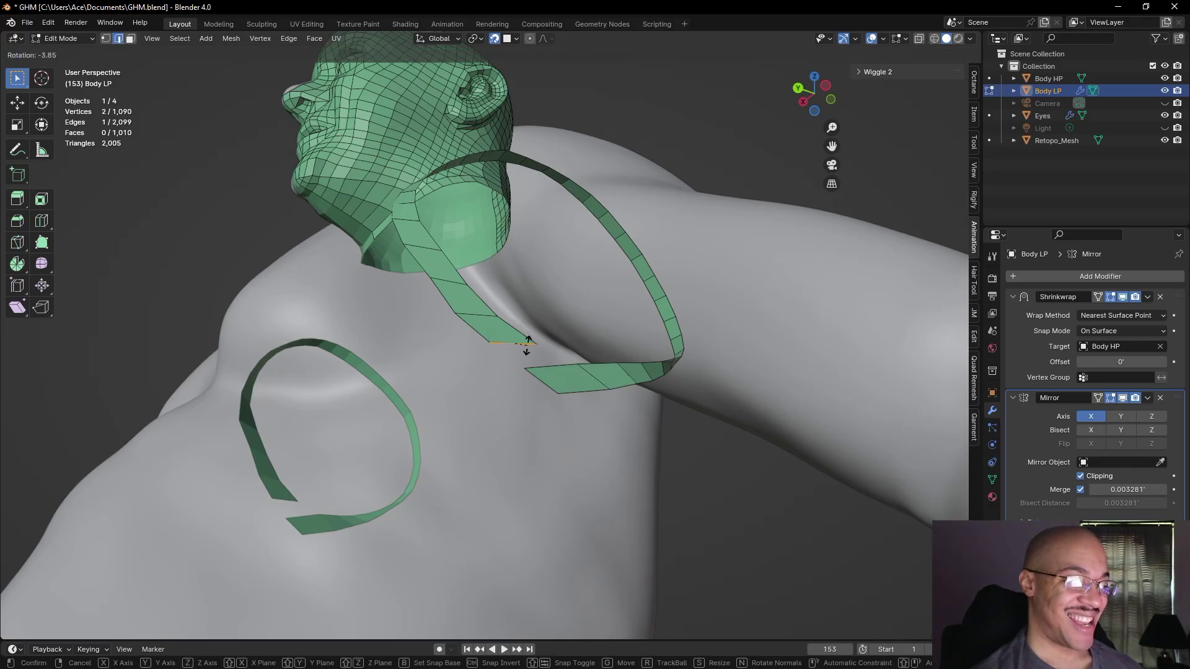
pyautogui.click(527, 344)
pyautogui.click(538, 367)
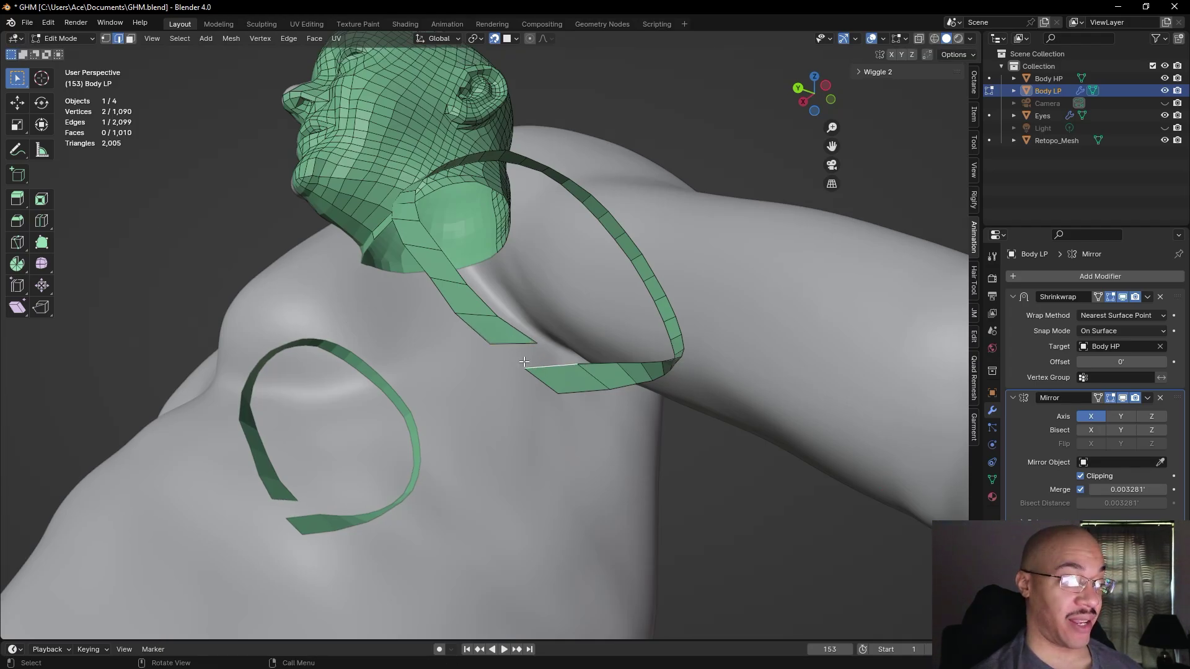
pyautogui.scroll(3, 499, 354)
pyautogui.click(513, 350)
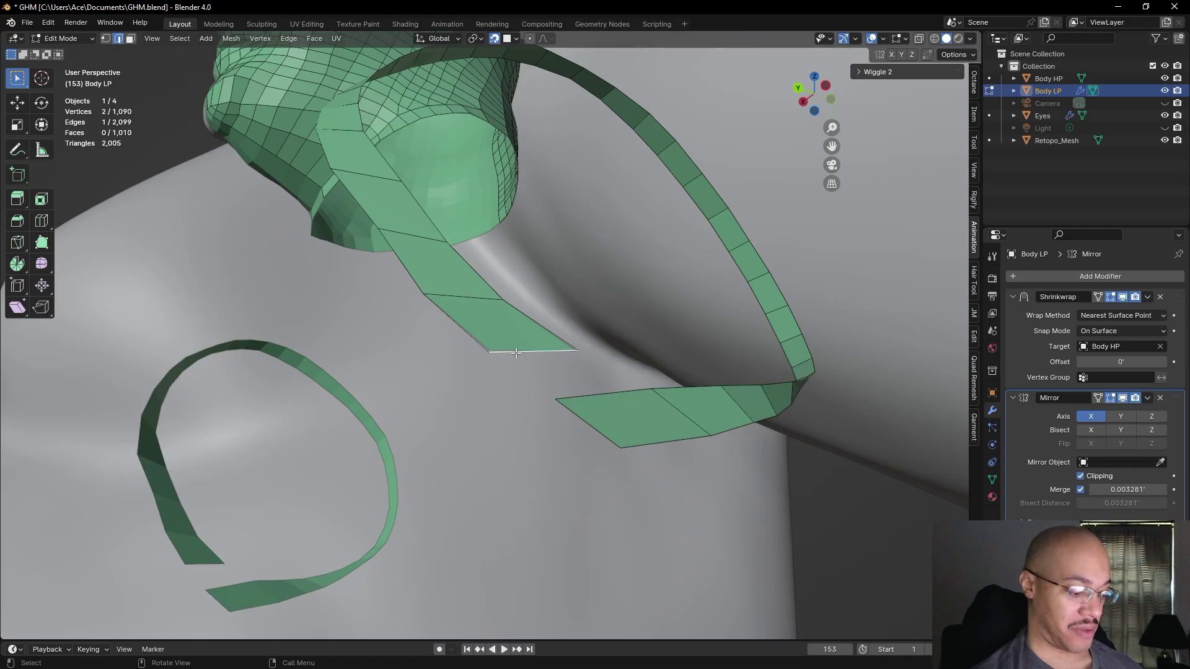
pyautogui.press('g')
pyautogui.click(564, 380)
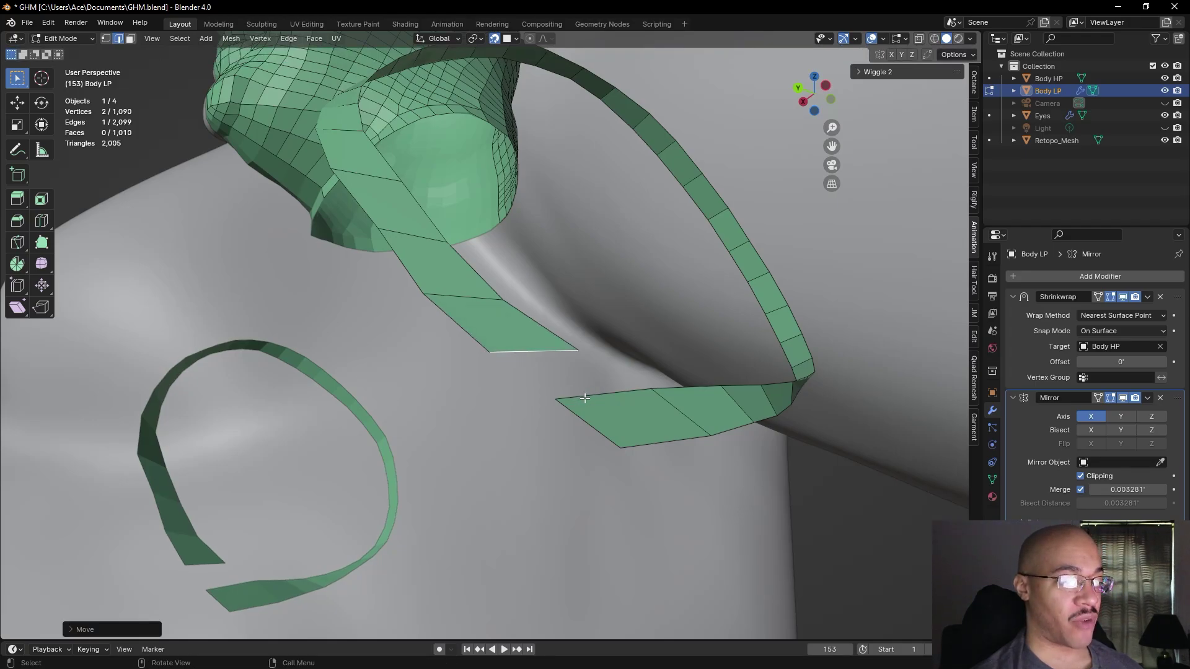
# - Fill a face between the front end edge and the upper side edge of the rear end face to close the shoulder loop
pyautogui.click(585, 397)
pyautogui.keyDown('shift'); pyautogui.click(538, 355); pyautogui.keyUp('shift')
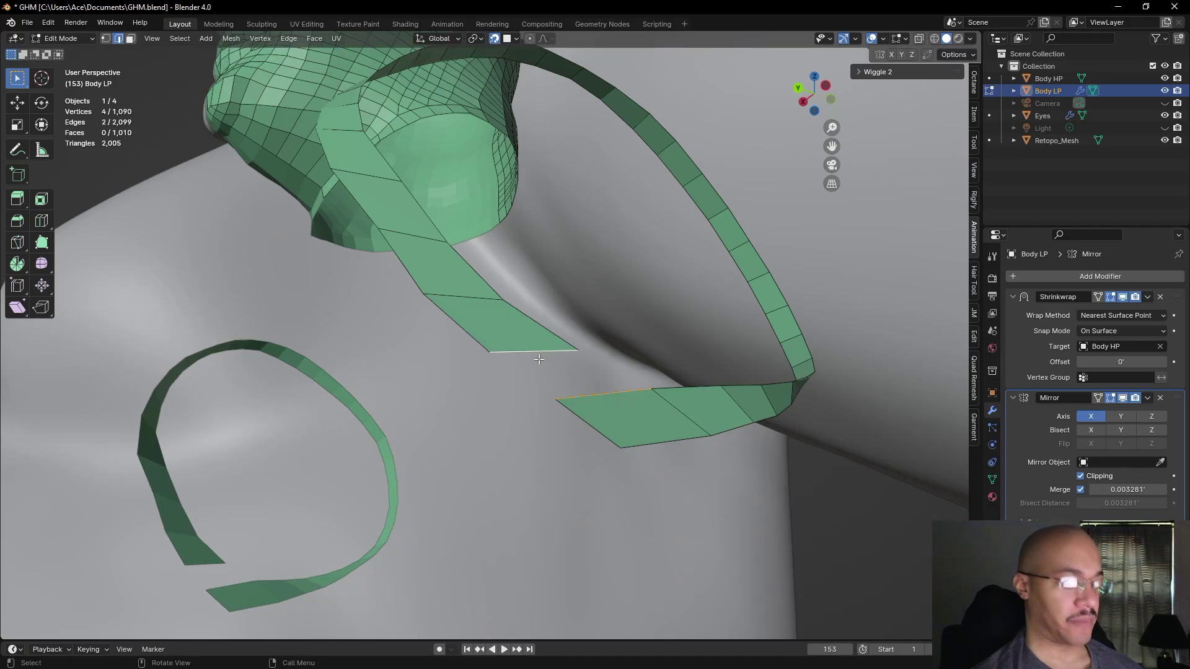
pyautogui.press('f')
pyautogui.scroll(-5, 440, 380)
pyautogui.moveTo(439, 381); pyautogui.dragTo(484, 371, button='middle')
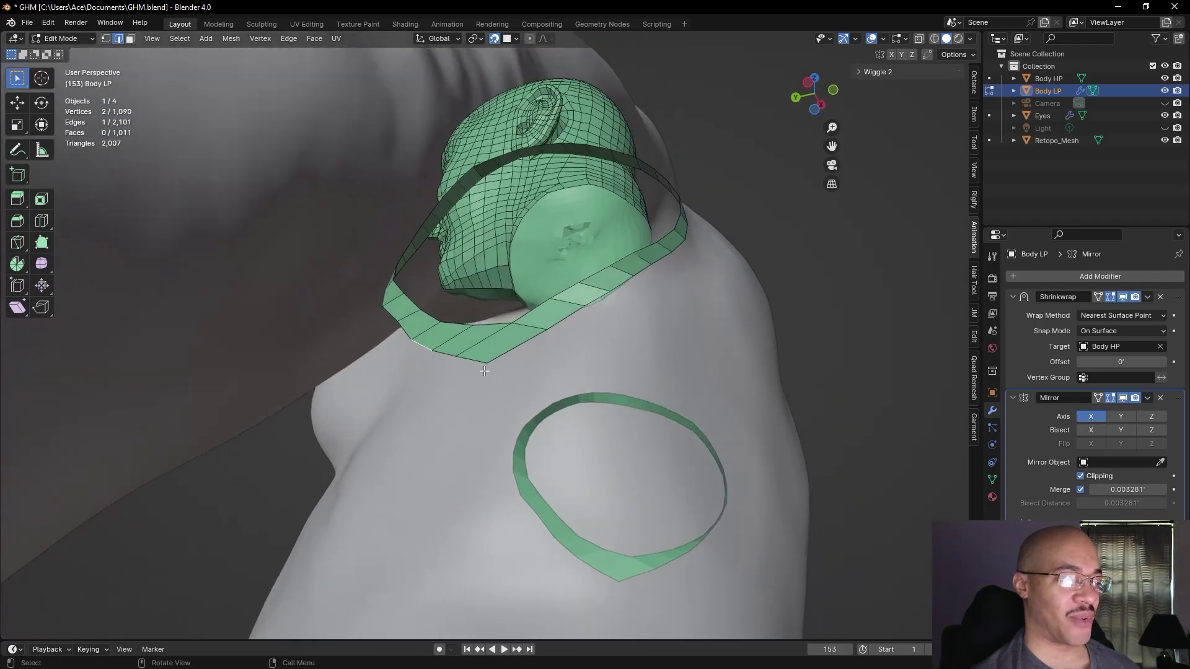
# - Switch to vertex selection and move the loop's lower corner vertex under the armpit slightly inward
pyautogui.click(105, 38)
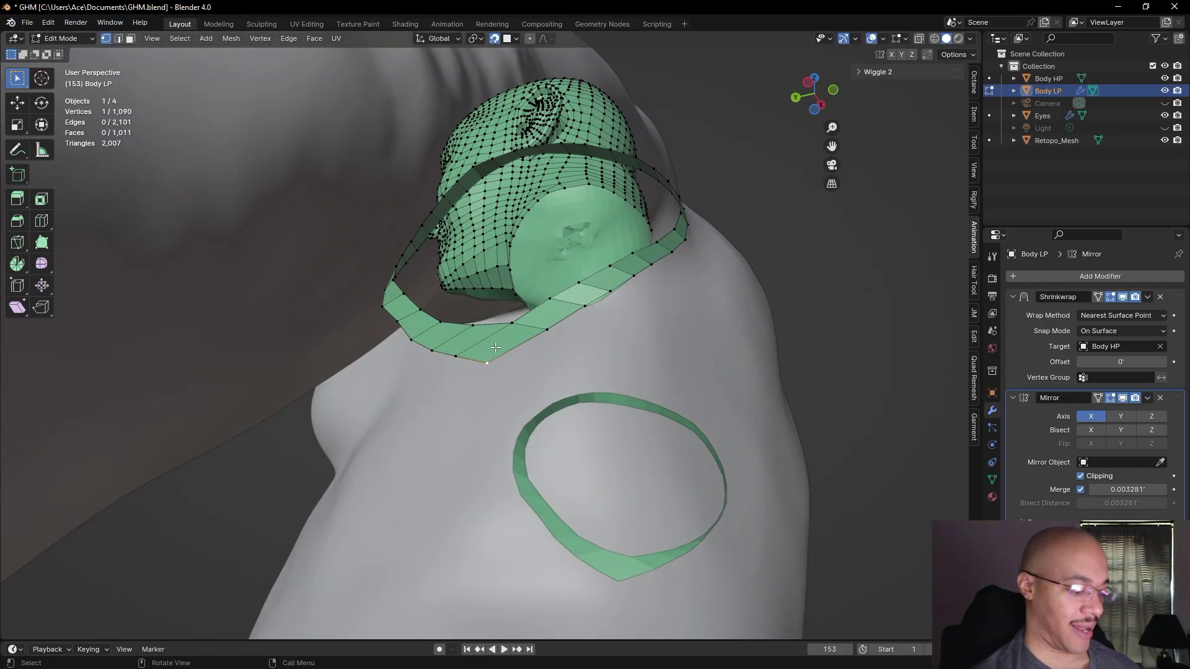
pyautogui.press('g')
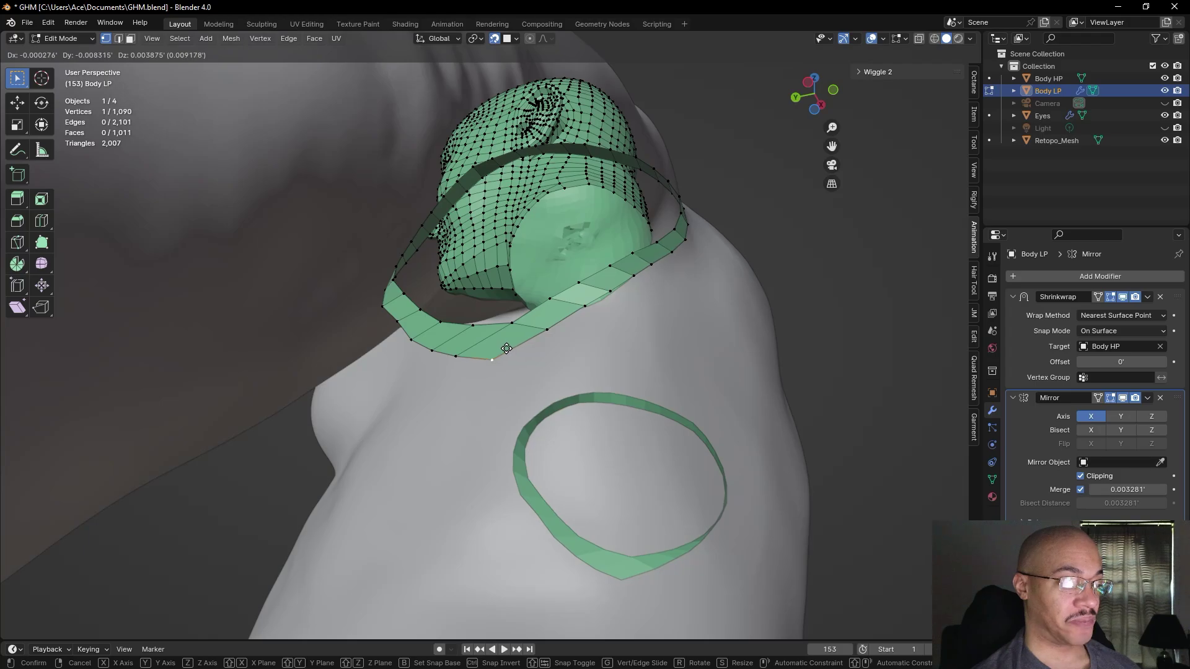
pyautogui.click(507, 346)
pyautogui.moveTo(507, 346); pyautogui.dragTo(760, 401, button='middle')
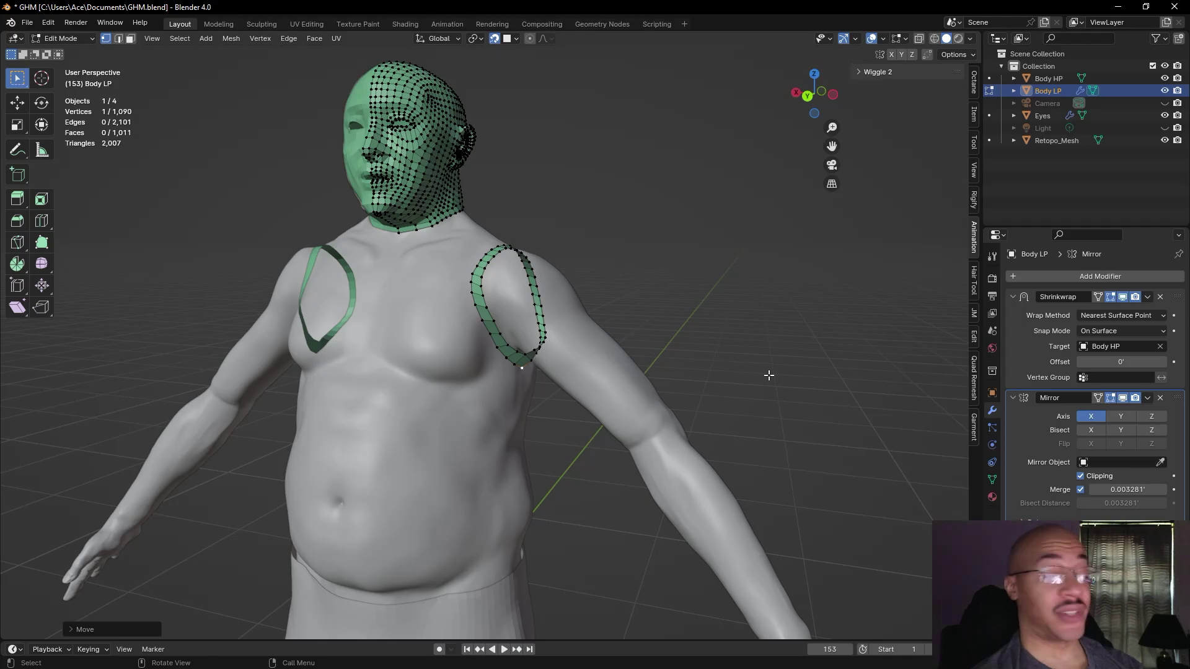
# - Nudge the shoulder loop's lower corner vertex under the armpit slightly toward the rear
pyautogui.click(741, 271)
pyautogui.moveTo(740, 272); pyautogui.dragTo(664, 263, button='middle')
pyautogui.scroll(8, 647, 316)
pyautogui.moveTo(603, 461)
pyautogui.keyDown('shift'); pyautogui.mouseDown(button='middle')
pyautogui.moveTo(532, 340)
pyautogui.moveTo(576, 380)
pyautogui.moveTo(531, 353)
pyautogui.moveTo(556, 357)
pyautogui.moveTo(561, 331)
pyautogui.moveTo(713, 353)
pyautogui.moveTo(491, 350)
pyautogui.moveTo(501, 359)
pyautogui.moveTo(516, 345)
pyautogui.mouseUp(button='middle'); pyautogui.keyUp('shift')
pyautogui.scroll(3, 532, 341)
pyautogui.click(556, 354)
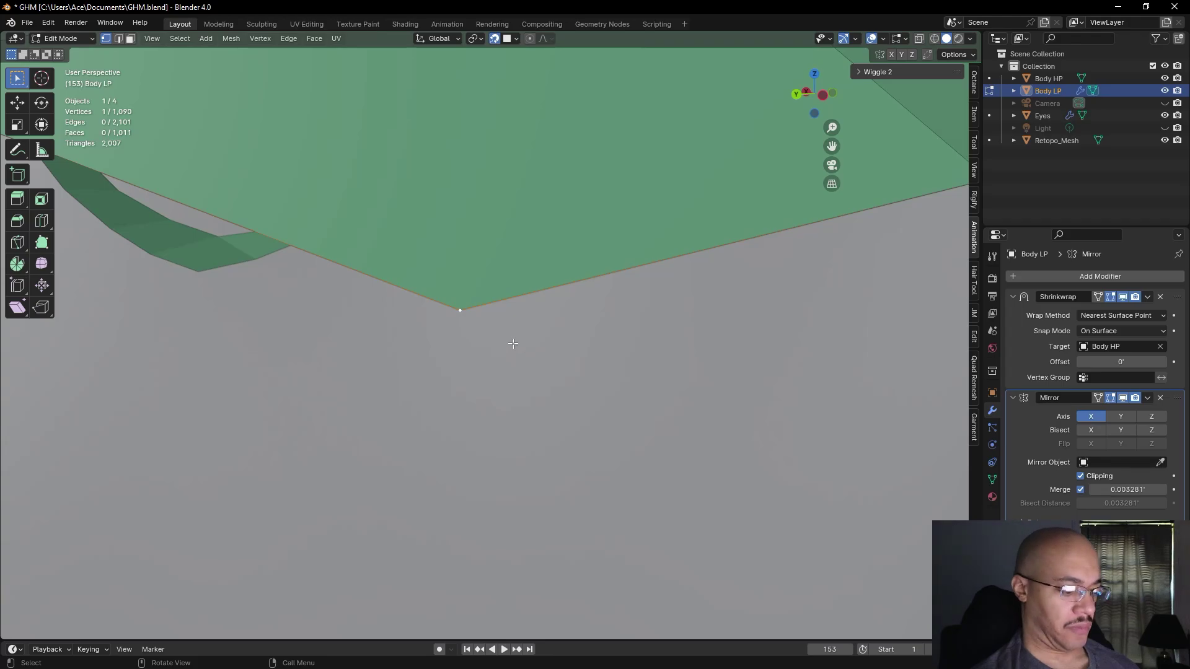
pyautogui.press('g')
pyautogui.click(596, 352)
pyautogui.scroll(-8, 592, 353)
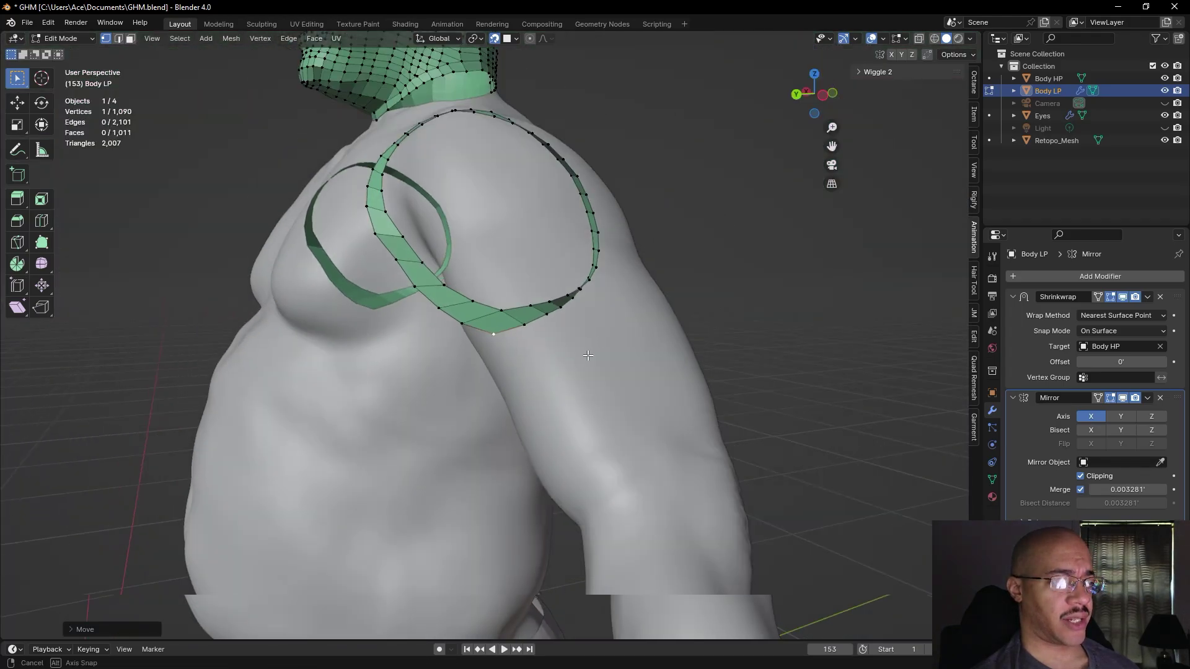
# - Move the outer-edge vertex just in front of the loop's lower corner back toward that corner
pyautogui.moveTo(587, 356); pyautogui.dragTo(626, 434, button='middle')
pyautogui.scroll(10, 539, 364)
pyautogui.scroll(2, 627, 434)
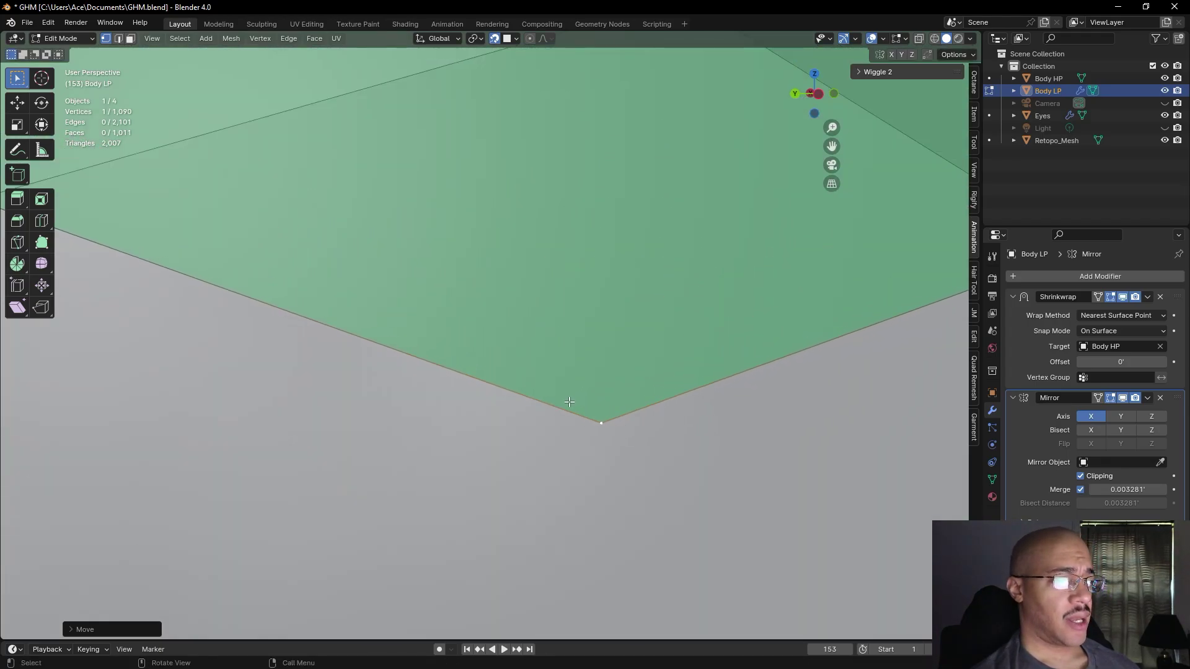
pyautogui.scroll(-3, 519, 388)
pyautogui.scroll(2, 377, 333)
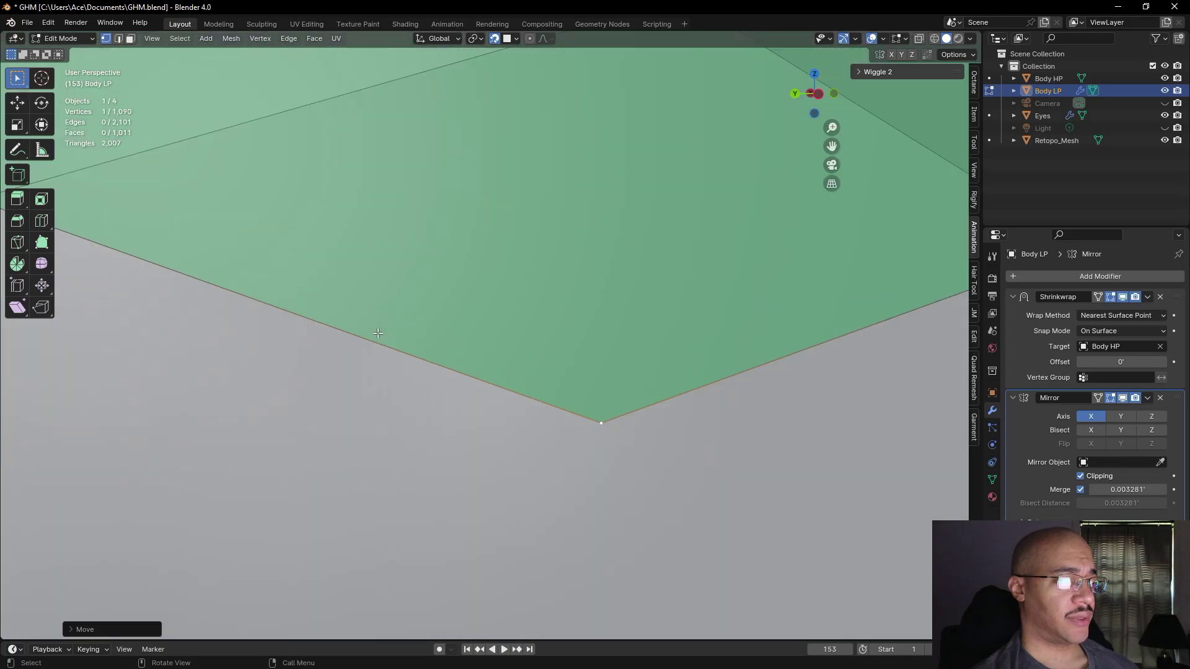
pyautogui.moveTo(374, 331); pyautogui.dragTo(382, 277, button='middle')
pyautogui.scroll(-3, 378, 300)
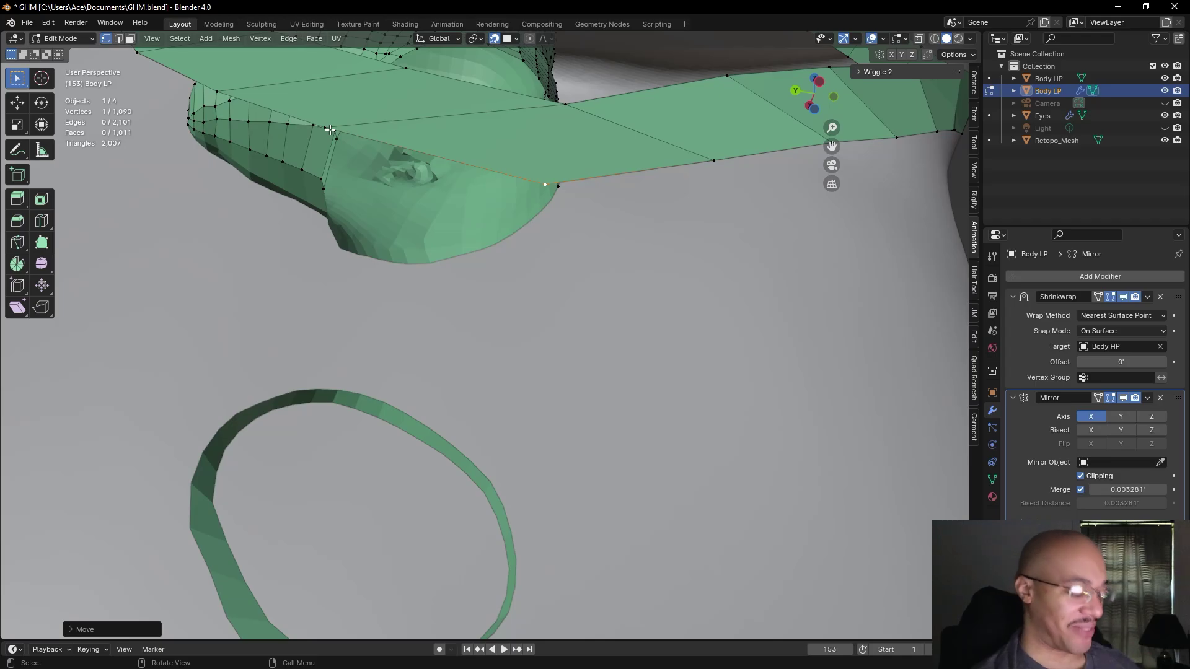
pyautogui.press('g')
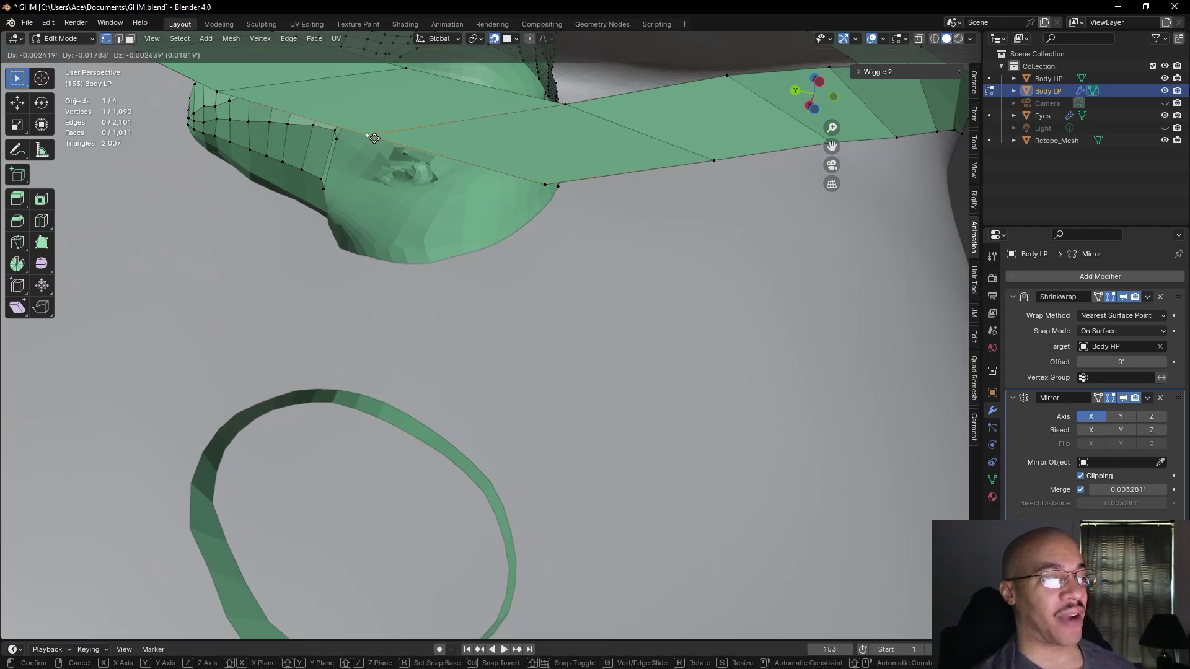
pyautogui.click(376, 138)
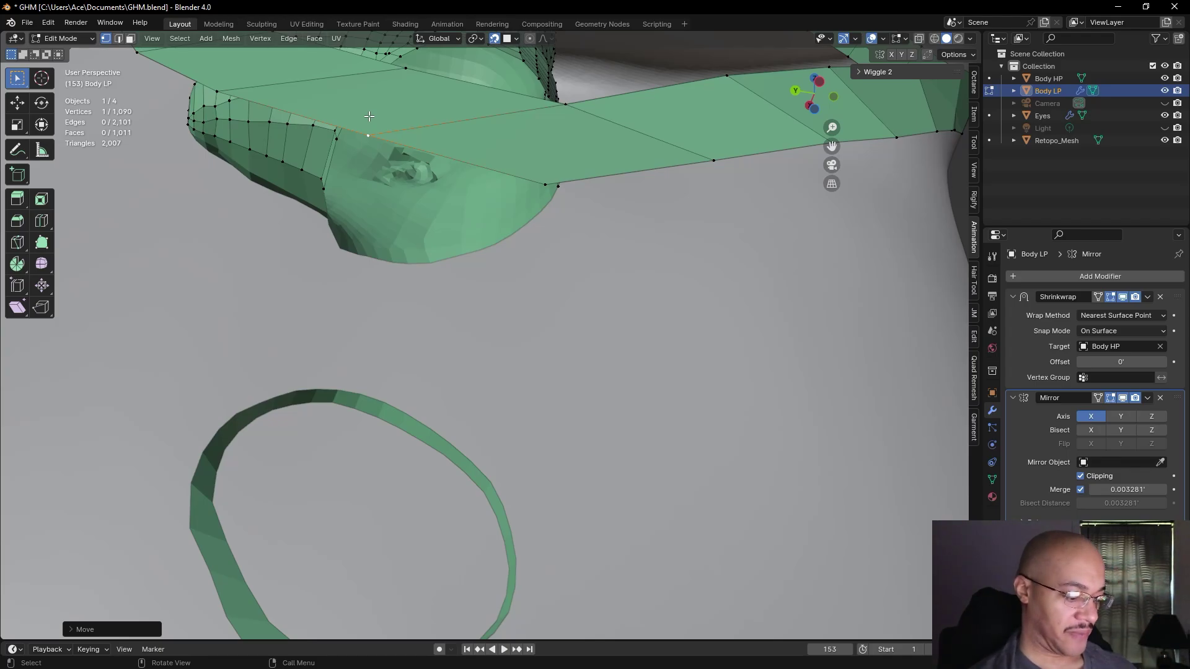
pyautogui.press('g')
pyautogui.click(380, 127)
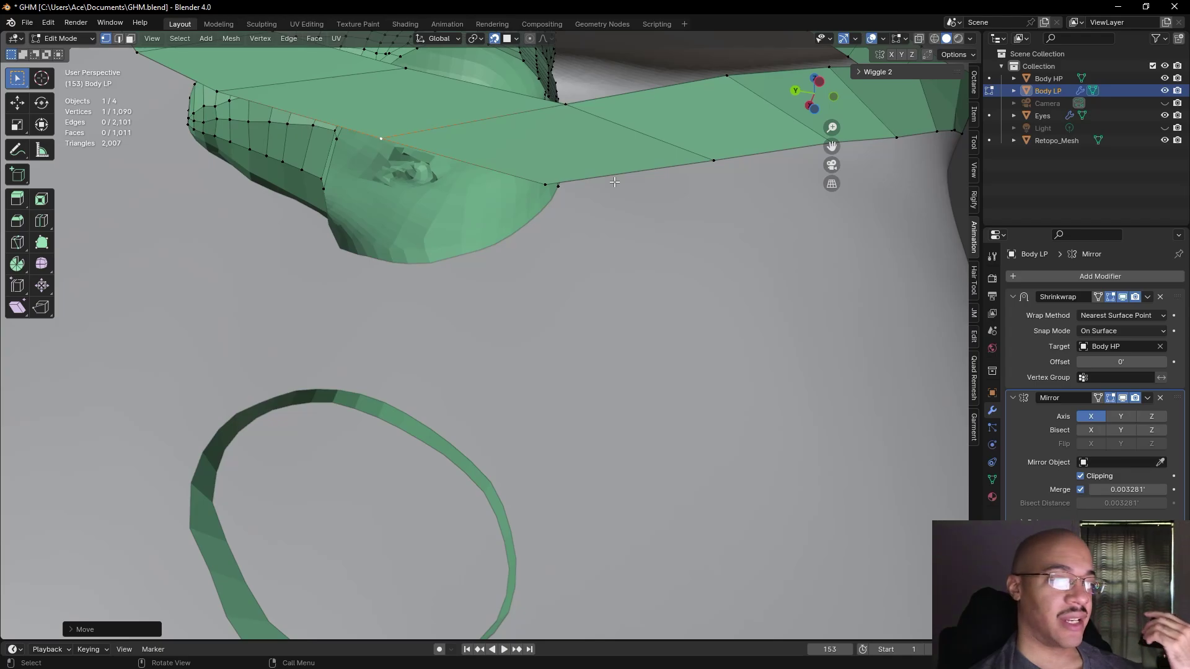
# - Shift the lower corner vertex slightly rearward and bring its front neighbour on the outer edge closer to it
pyautogui.click(546, 185)
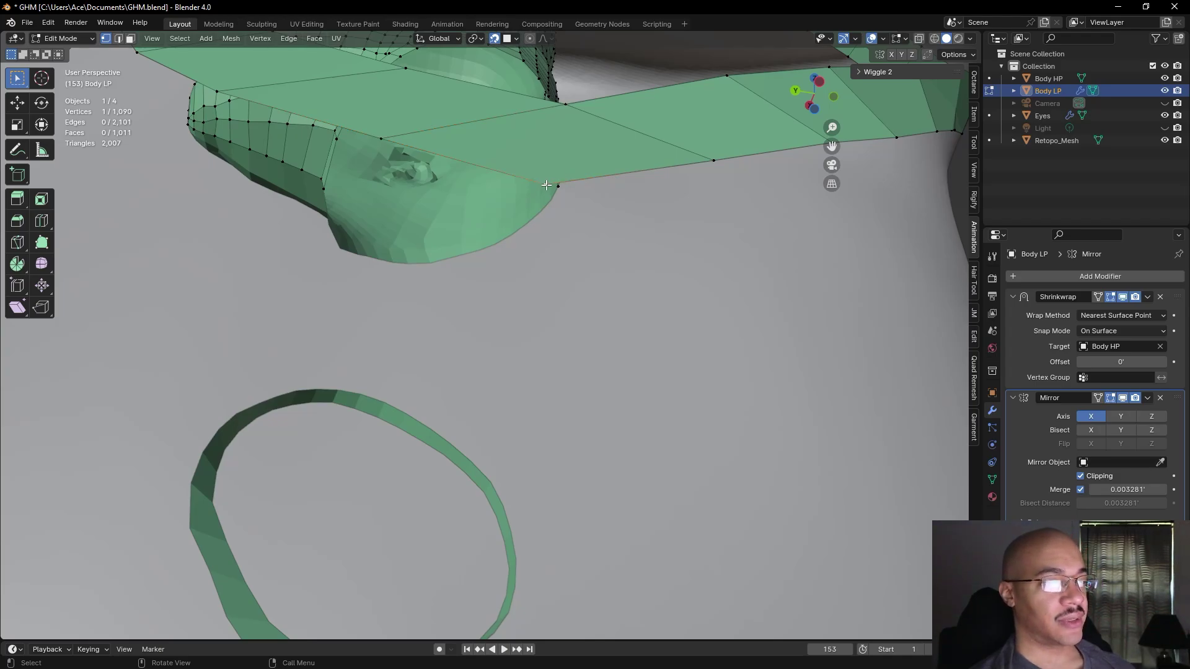
pyautogui.press('g')
pyautogui.click(588, 182)
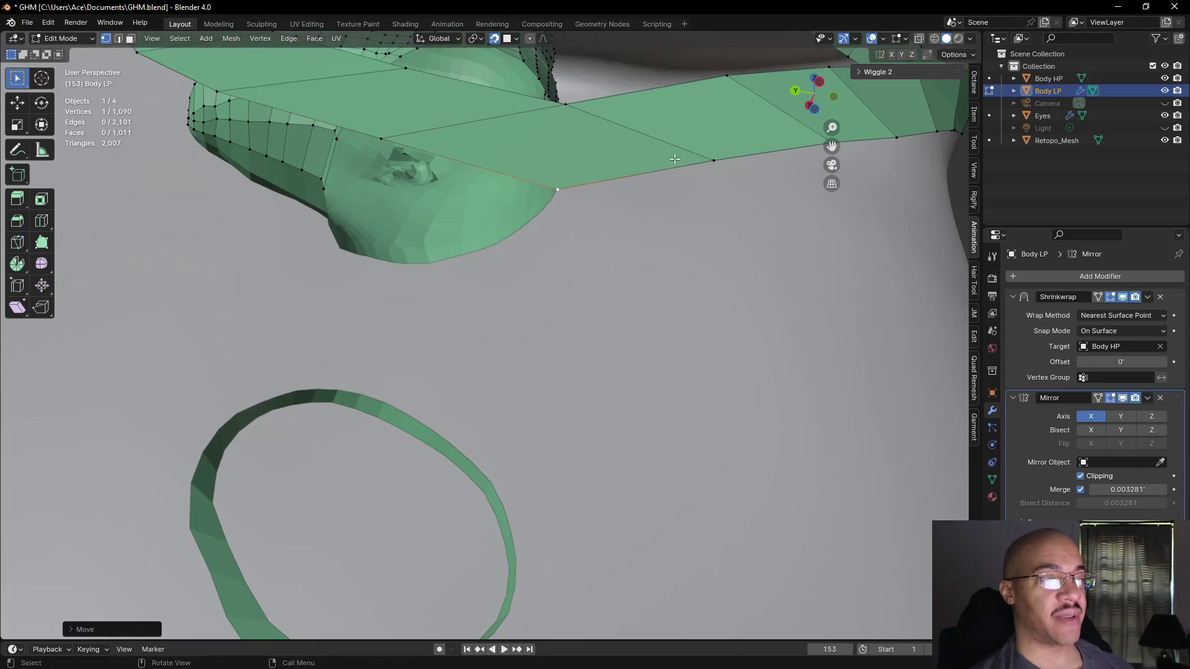
pyautogui.click(392, 139)
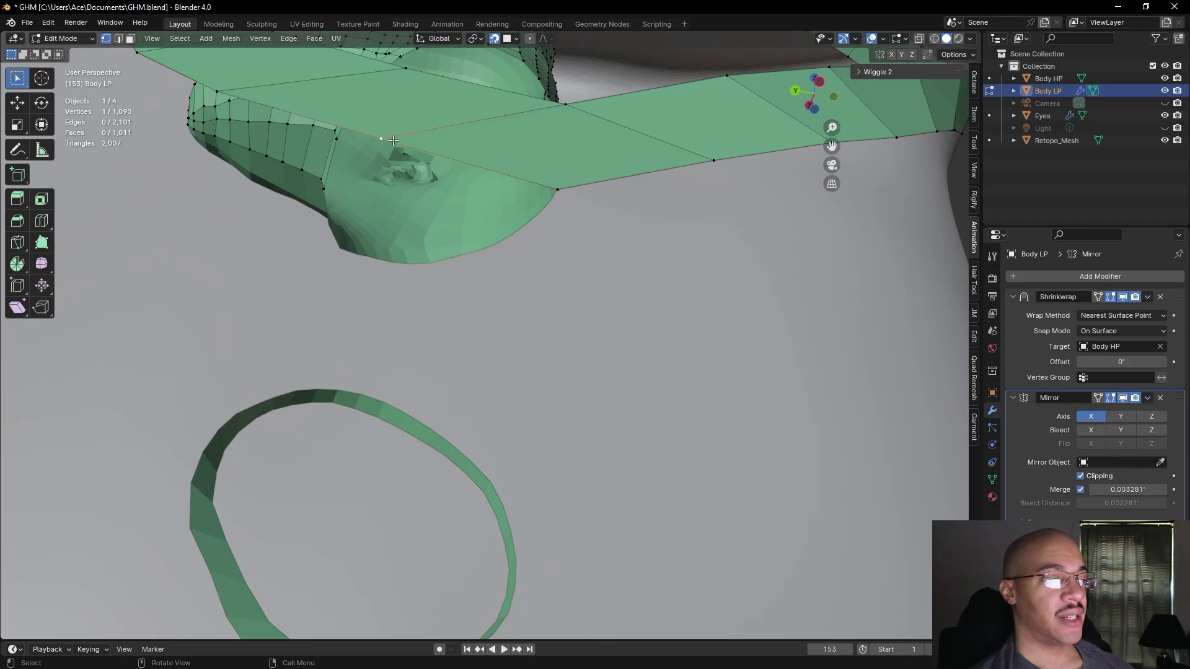
pyautogui.press('g')
pyautogui.click(430, 145)
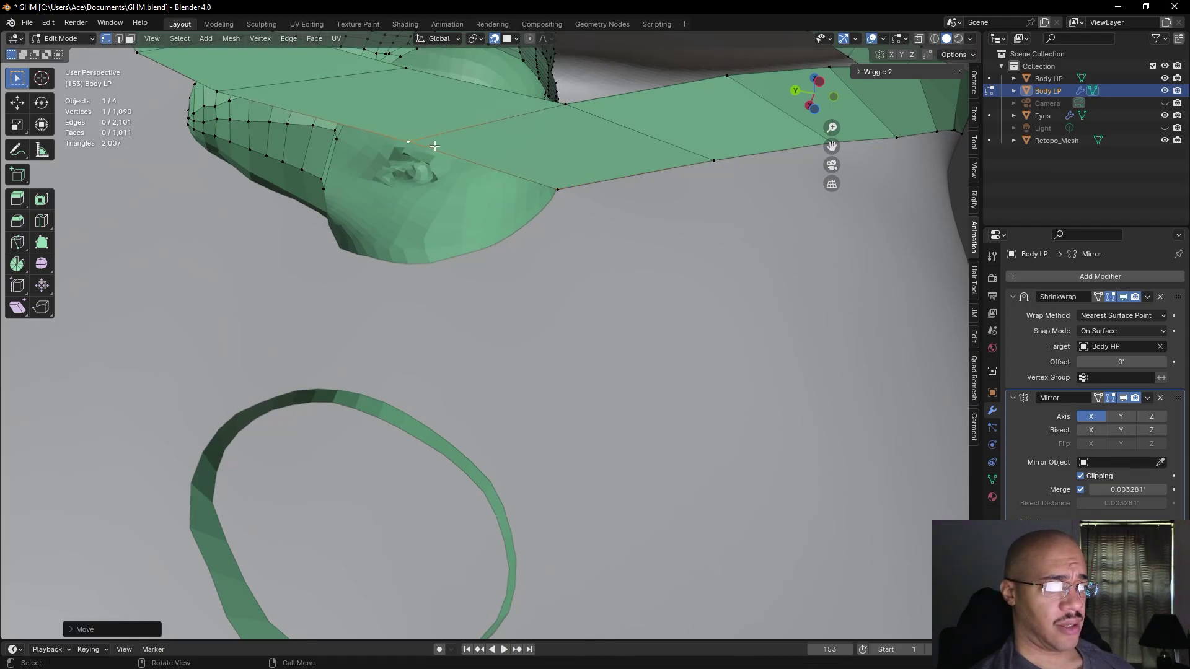
# - Nudge the outer-edge vertex behind the lower corner forward and the corner vertex a little further rearward
pyautogui.click(715, 159)
pyautogui.press('g')
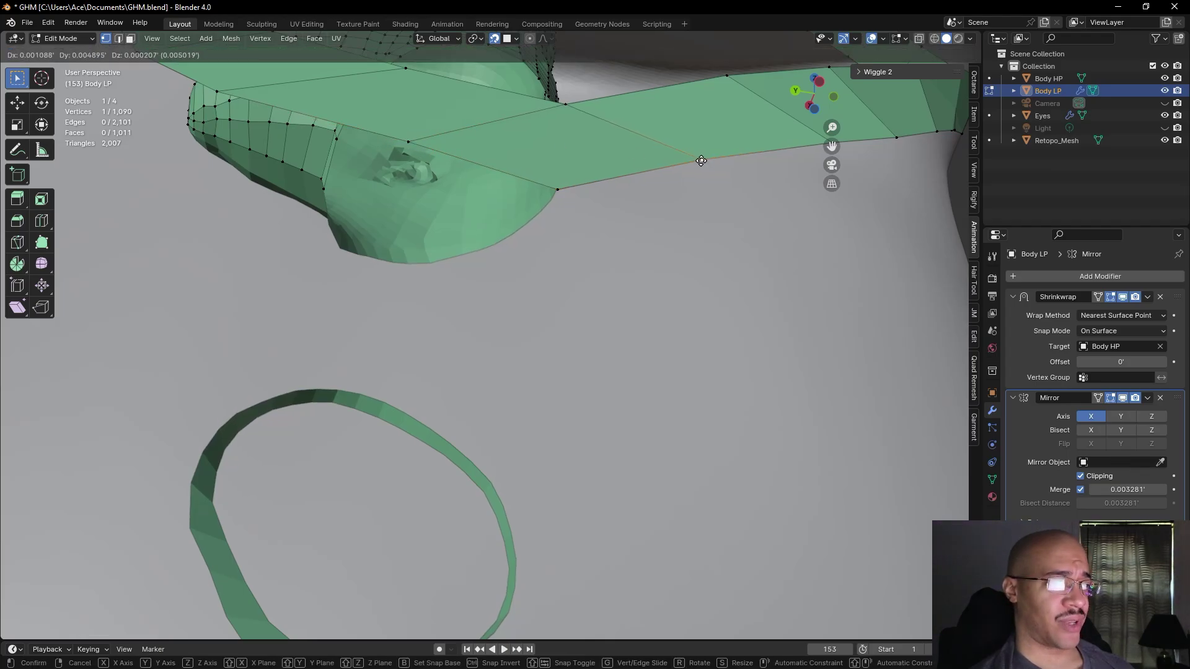
pyautogui.click(697, 157)
pyautogui.click(560, 188)
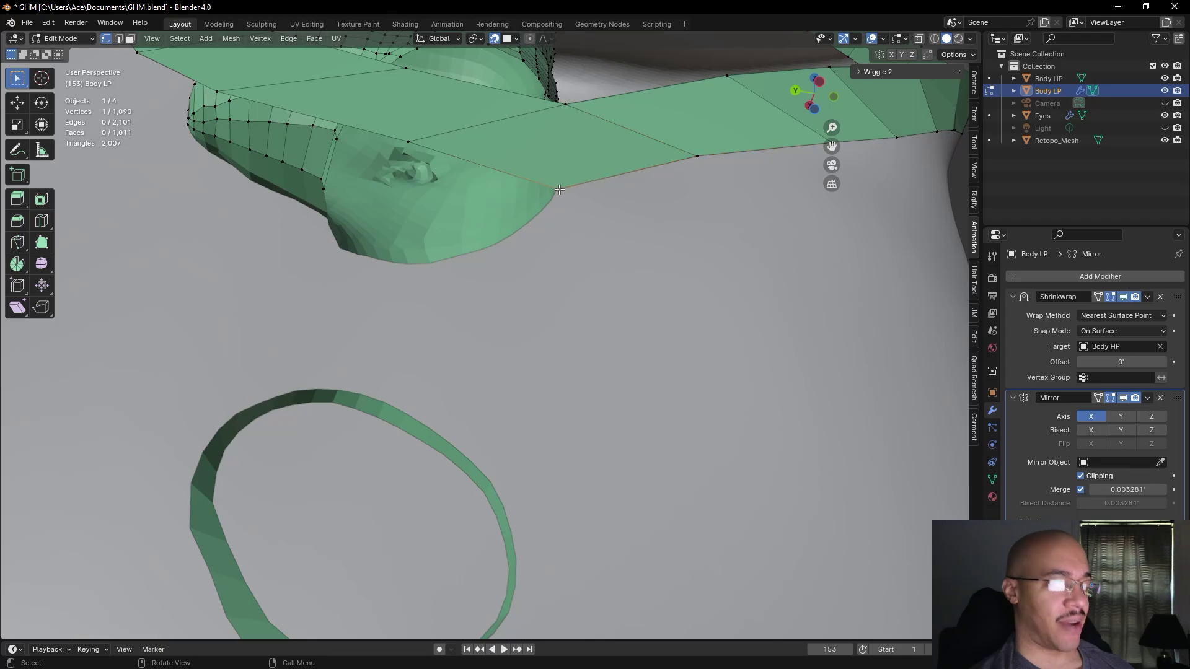
pyautogui.press('g')
pyautogui.click(571, 191)
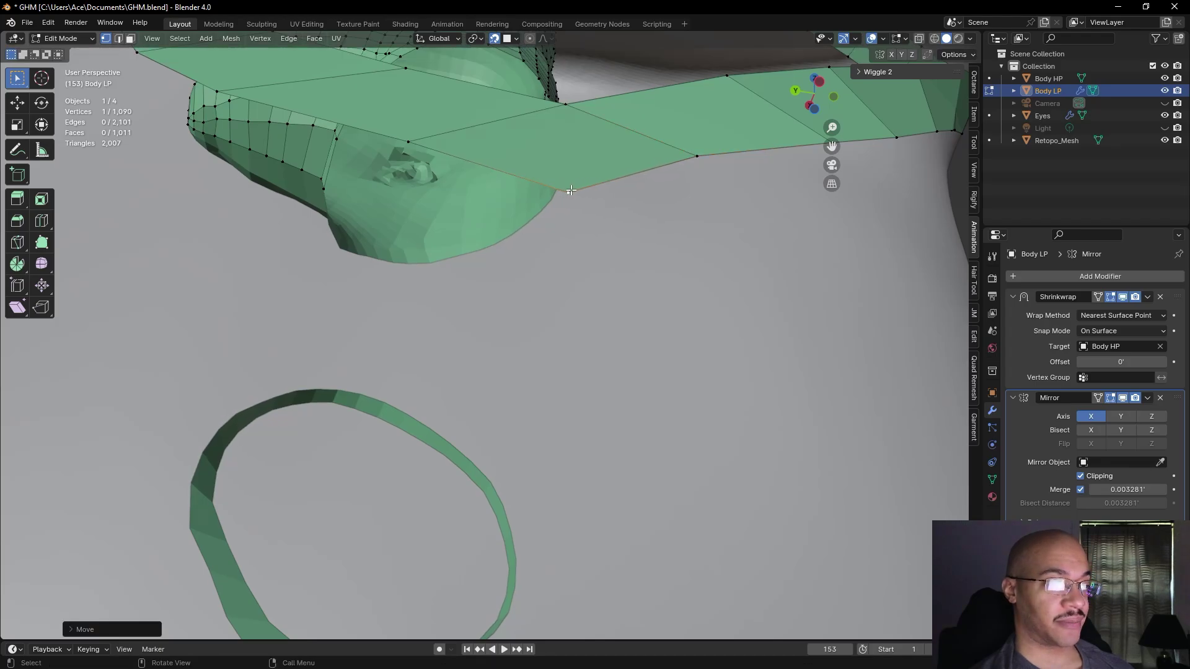
# - Move the two outer-edge vertices in front of the lower corner rearward to even out the quads under the armpit
pyautogui.press('g')
pyautogui.click(429, 142)
pyautogui.moveTo(428, 142)
pyautogui.mouseDown(button='middle')
pyautogui.moveTo(479, 225)
pyautogui.moveTo(432, 132)
pyautogui.mouseUp(button='middle')
pyautogui.scroll(5, 509, 423)
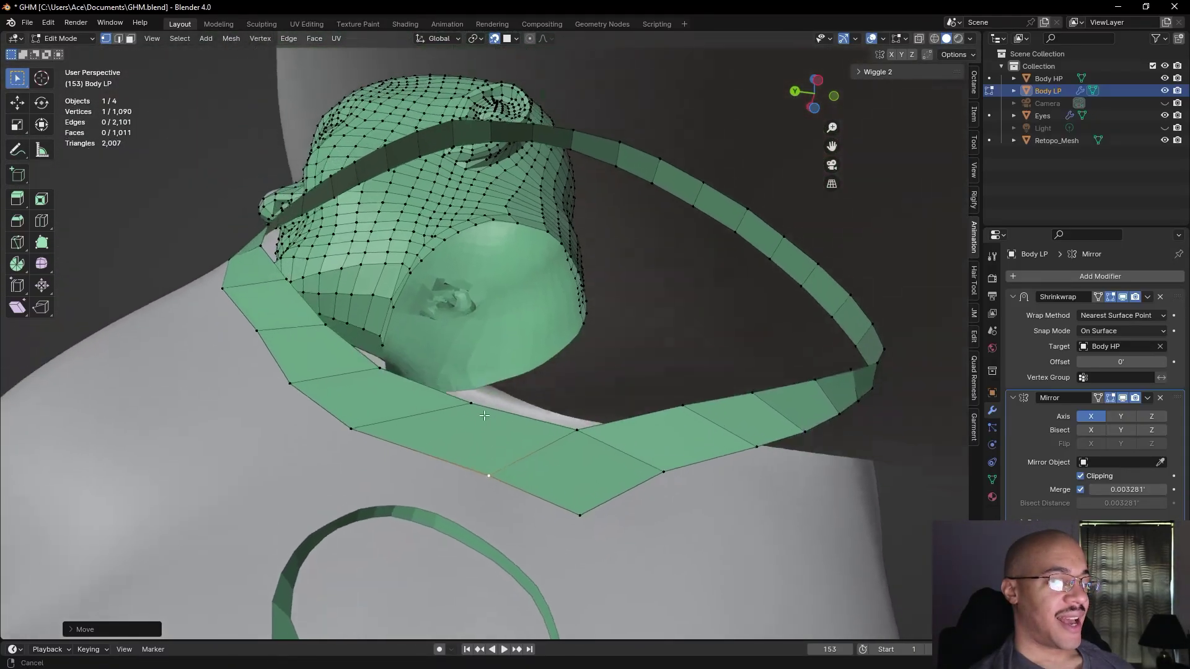
pyautogui.keyDown('shift'); pyautogui.moveTo(509, 423); pyautogui.dragTo(447, 327, button='middle'); pyautogui.keyUp('shift')
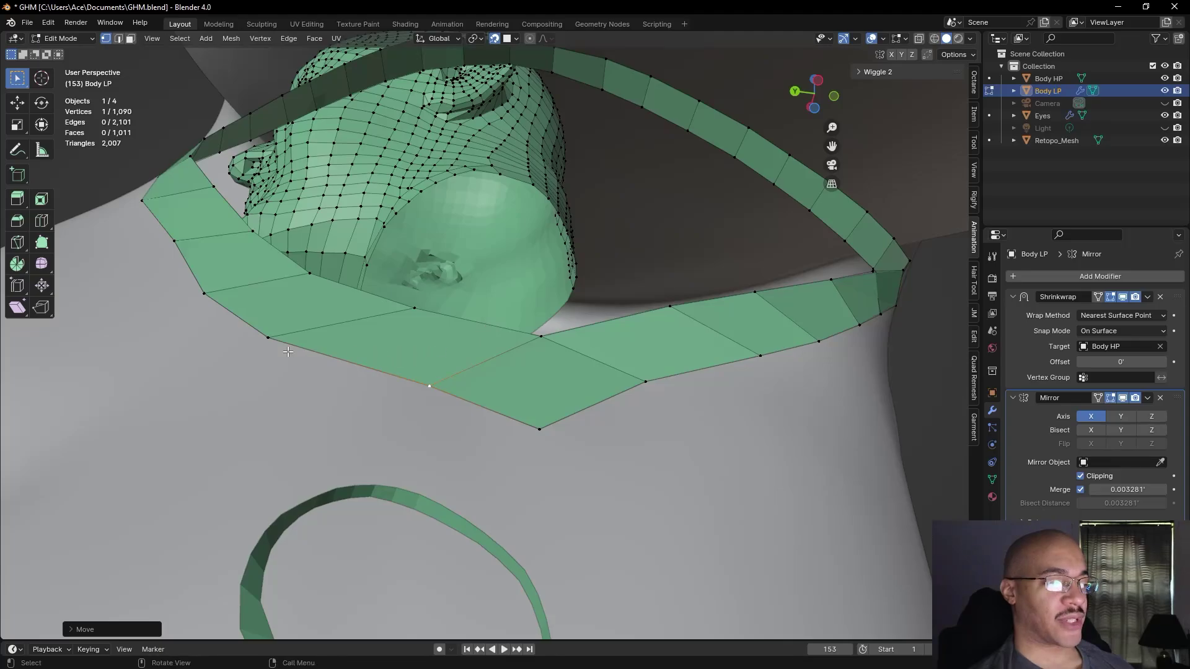
pyautogui.click(271, 339)
pyautogui.press('g')
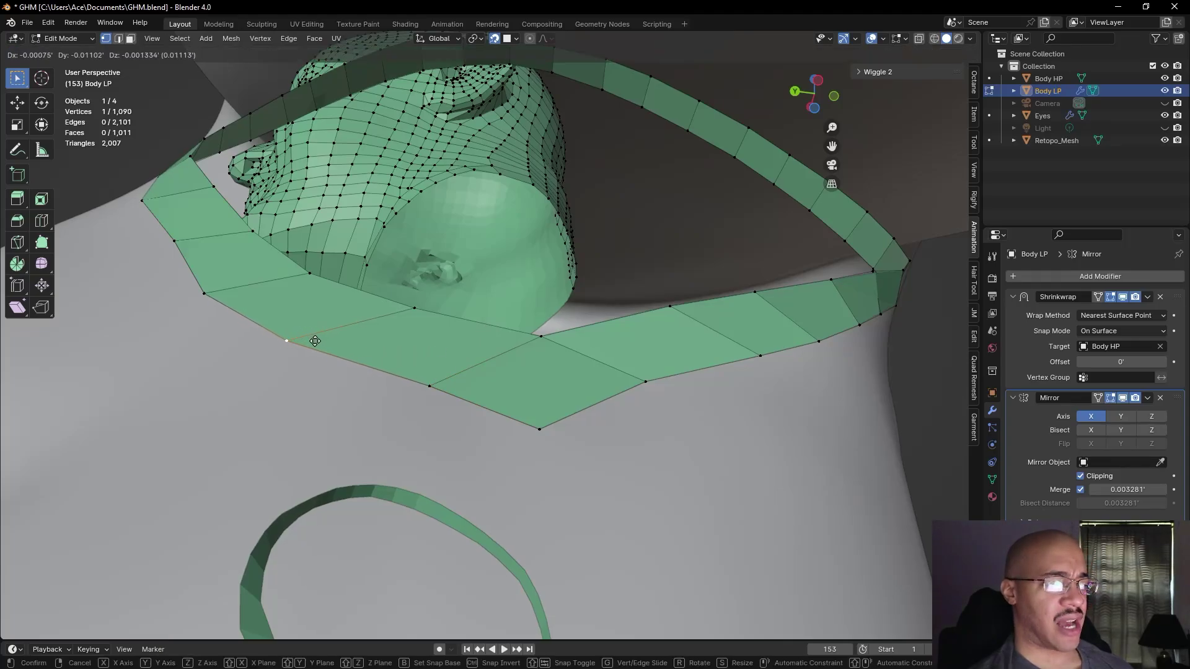
pyautogui.click(329, 340)
# - Clear the selection and examine the closed shoulder loop around the armpit from the front, side, above and below
pyautogui.scroll(-5, 576, 331)
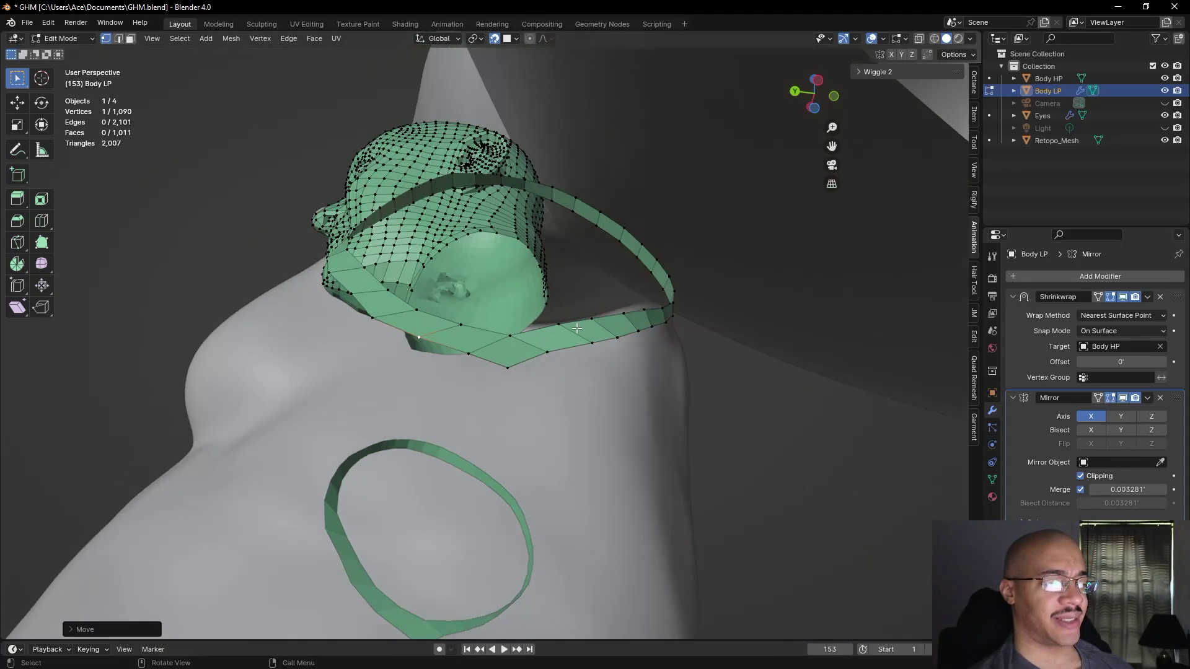
pyautogui.scroll(3, 793, 432)
pyautogui.click(793, 431)
pyautogui.moveTo(793, 432); pyautogui.dragTo(801, 496, button='middle')
pyautogui.scroll(-3, 802, 496)
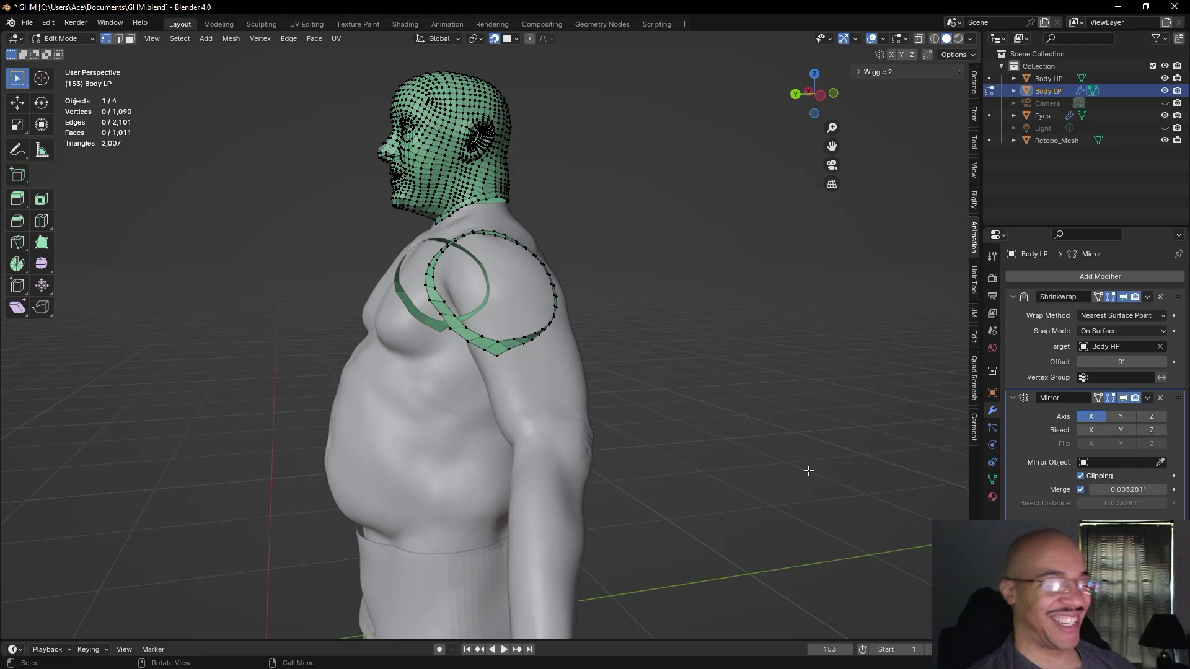
pyautogui.scroll(10, 809, 471)
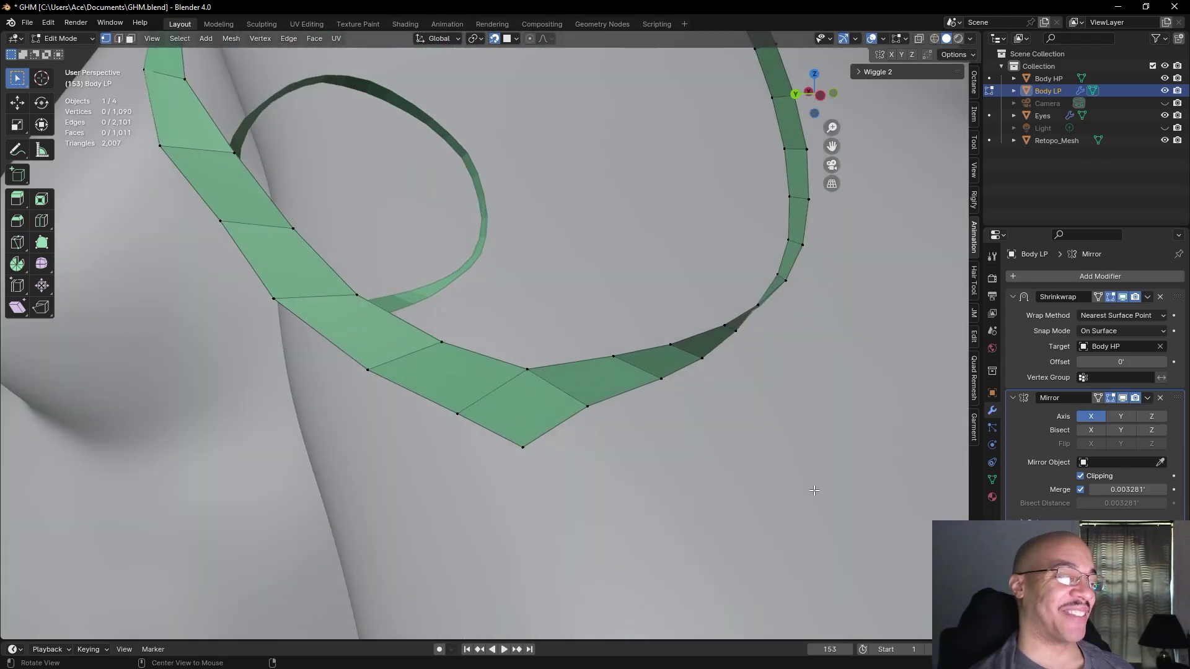
pyautogui.moveTo(720, 534); pyautogui.dragTo(697, 384, button='middle')
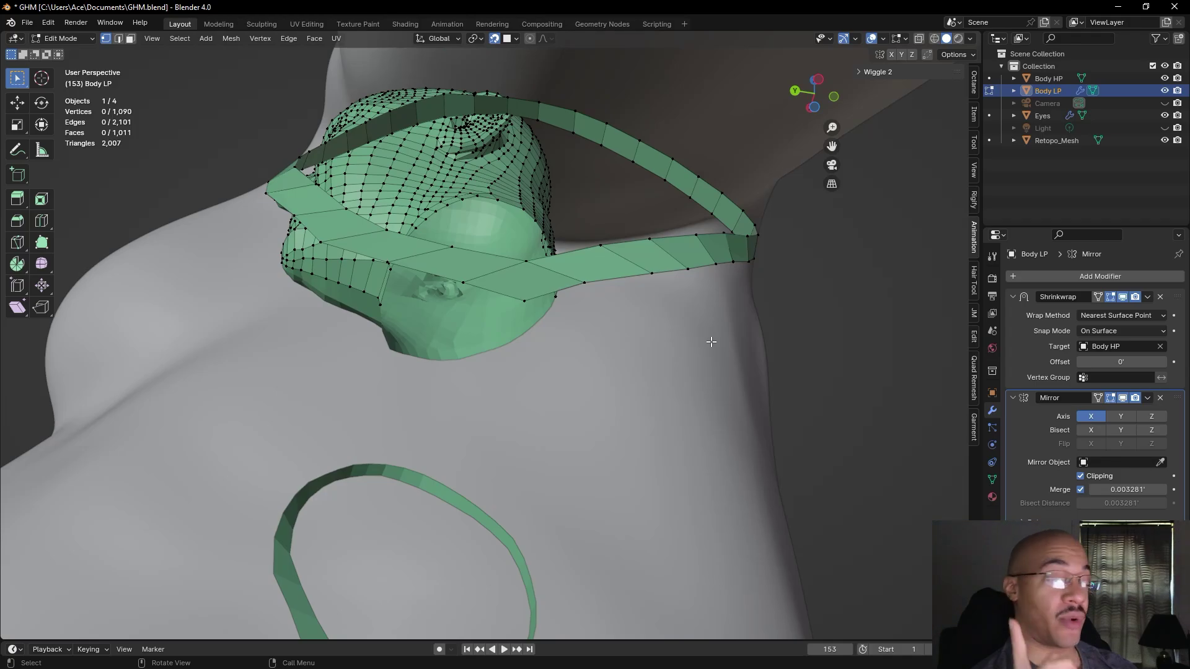
pyautogui.moveTo(711, 341); pyautogui.dragTo(394, 362, button='middle')
pyautogui.scroll(-3, 394, 362)
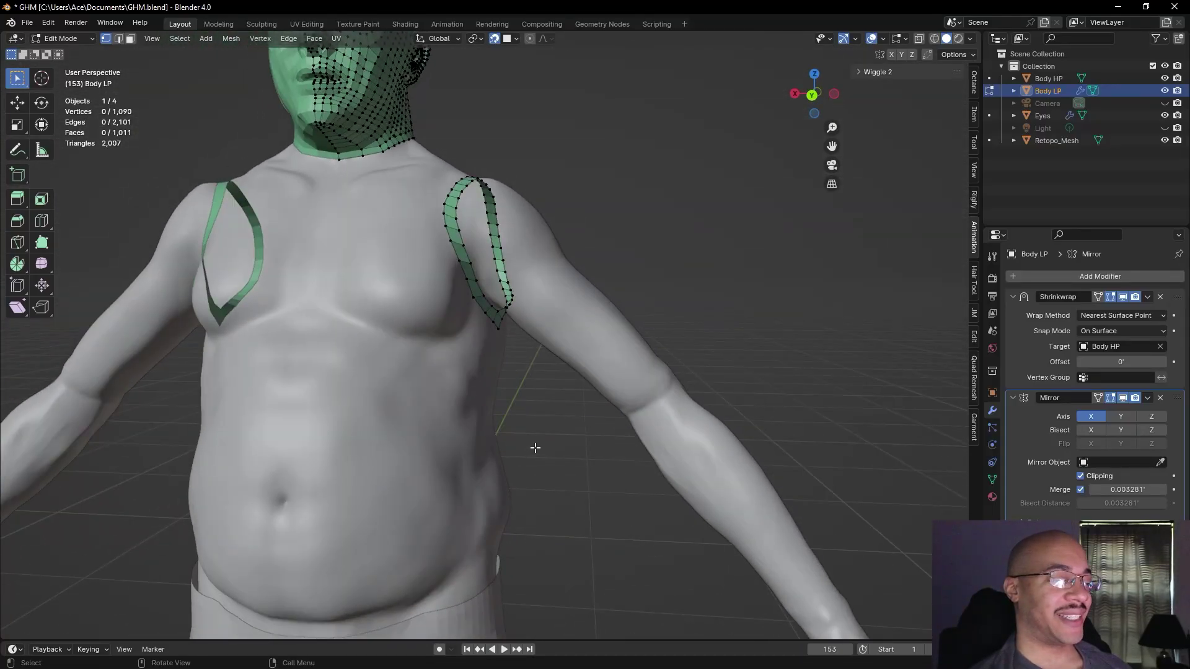
pyautogui.scroll(6, 535, 448)
pyautogui.moveTo(520, 448); pyautogui.dragTo(542, 463, button='middle')
pyautogui.scroll(-2, 545, 459)
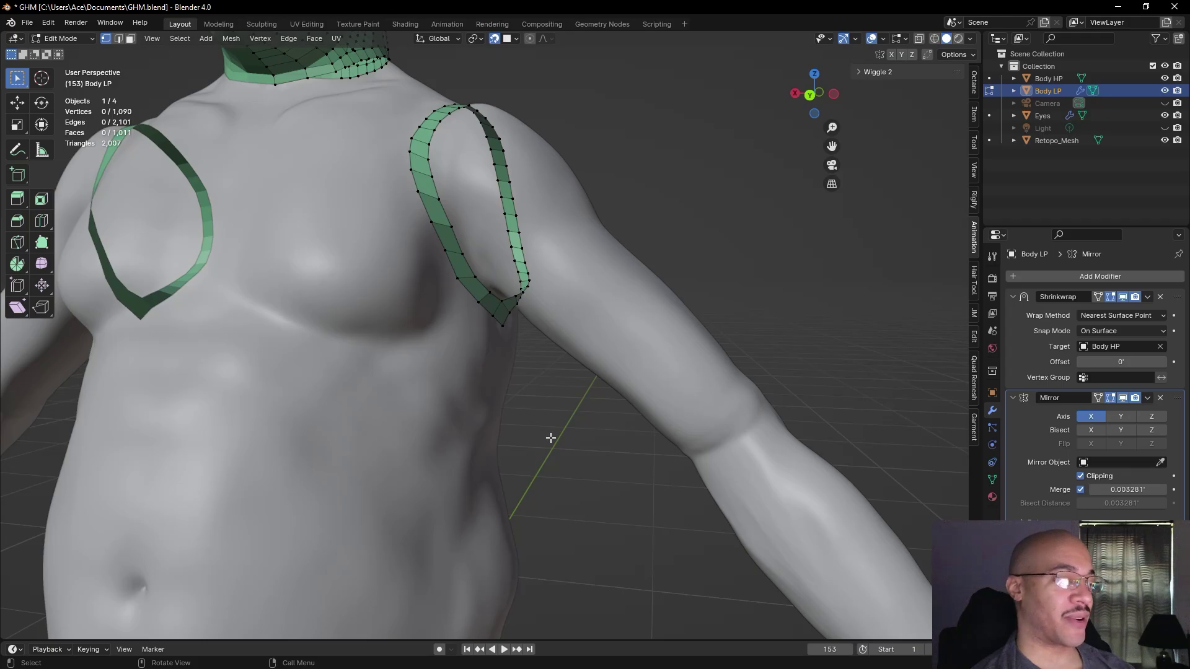
pyautogui.scroll(-5, 552, 430)
pyautogui.moveTo(582, 433); pyautogui.dragTo(601, 463, button='middle')
pyautogui.moveTo(751, 457); pyautogui.dragTo(681, 372, button='middle')
pyautogui.scroll(5, 597, 425)
pyautogui.moveTo(597, 425); pyautogui.dragTo(631, 445, button='middle')
pyautogui.scroll(-3, 631, 445)
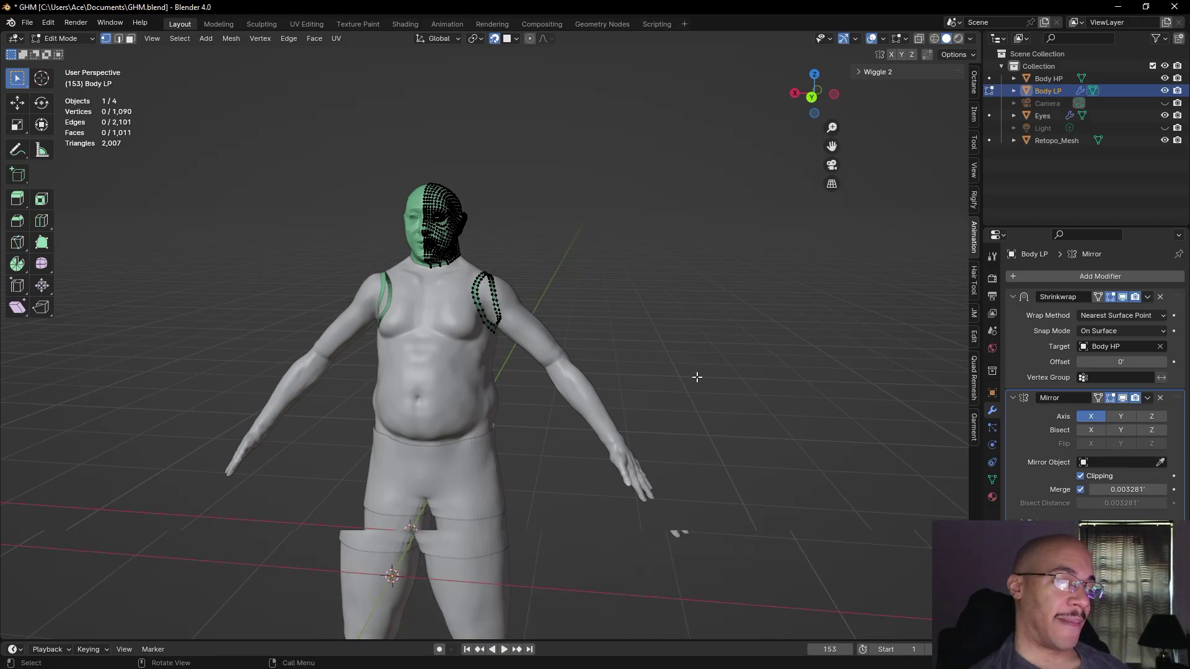
pyautogui.scroll(8, 698, 371)
pyautogui.scroll(2, 698, 370)
pyautogui.moveTo(646, 460); pyautogui.dragTo(610, 477, button='middle')
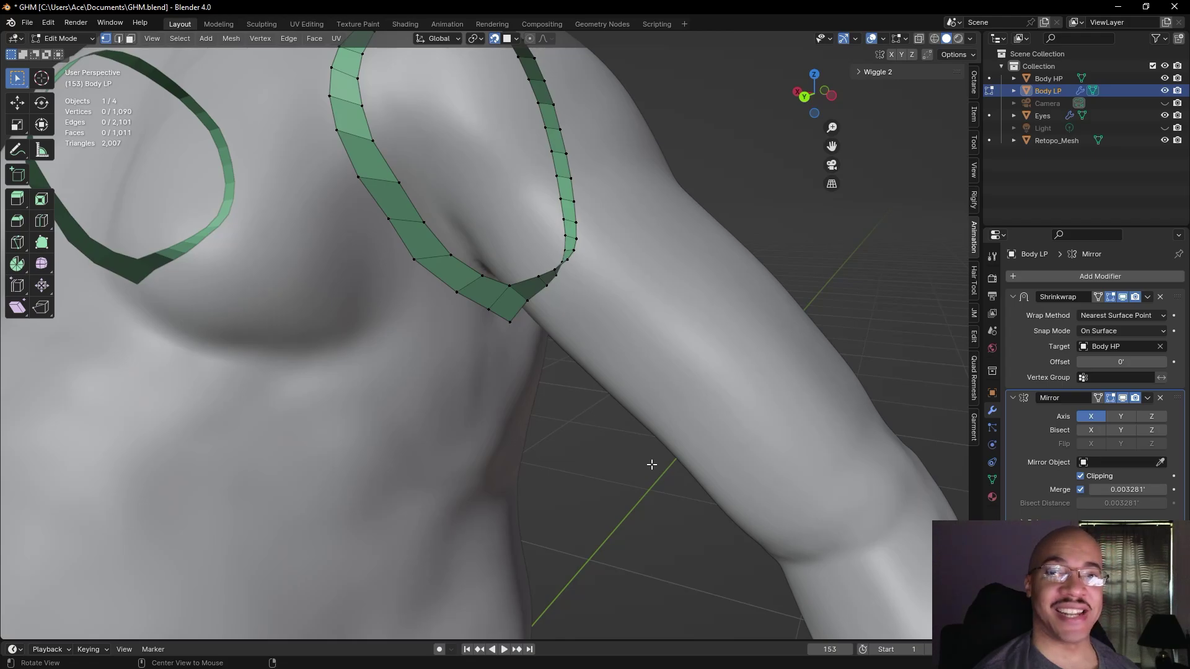
pyautogui.keyDown('alt'); pyautogui.keyDown('shift'); pyautogui.moveTo(640, 481); pyautogui.dragTo(619, 494); pyautogui.keyUp('shift'); pyautogui.keyUp('alt')
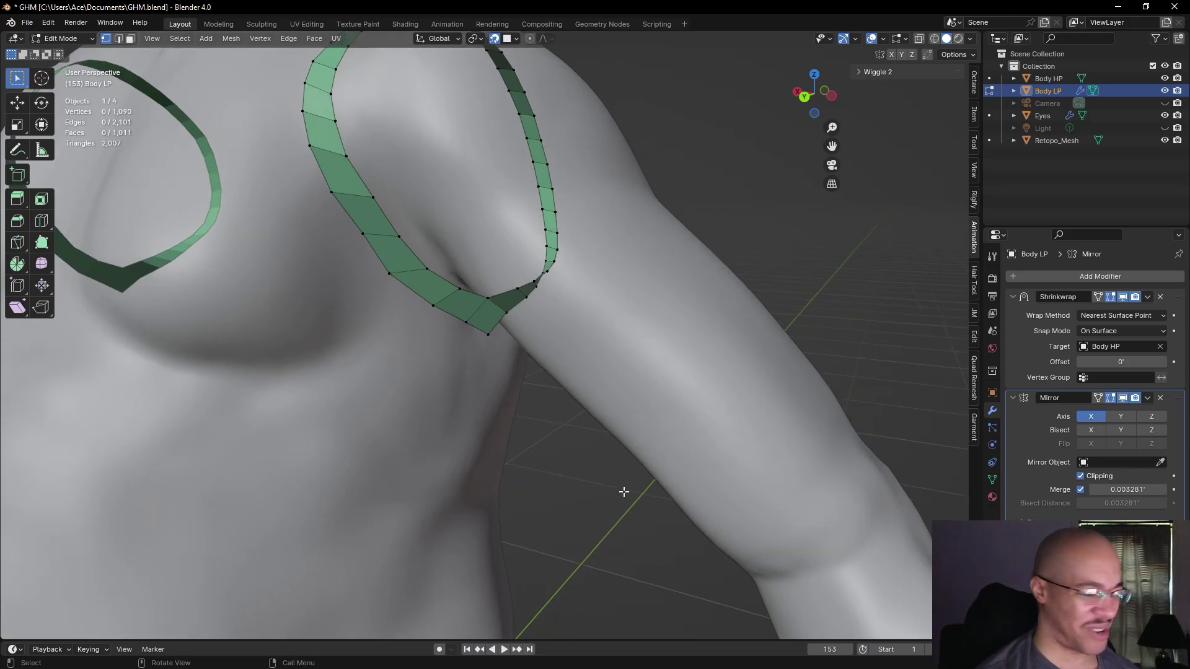
pyautogui.scroll(-6, 623, 493)
pyautogui.moveTo(599, 497); pyautogui.dragTo(512, 396, button='middle')
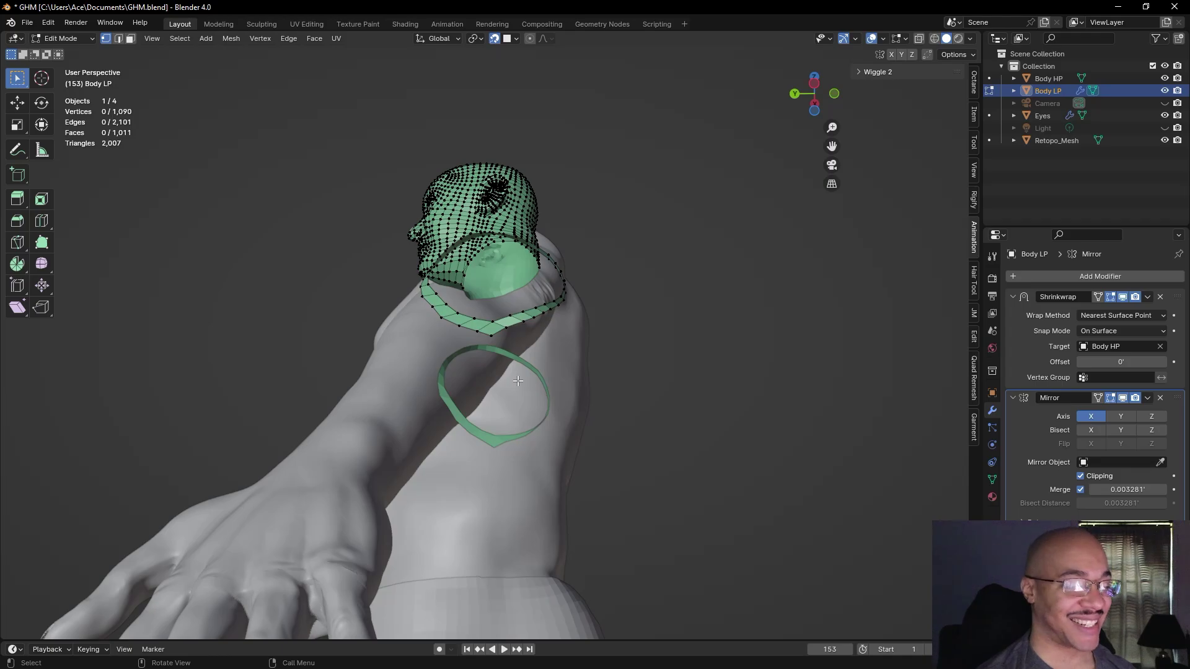
pyautogui.moveTo(669, 404); pyautogui.dragTo(792, 548, button='middle')
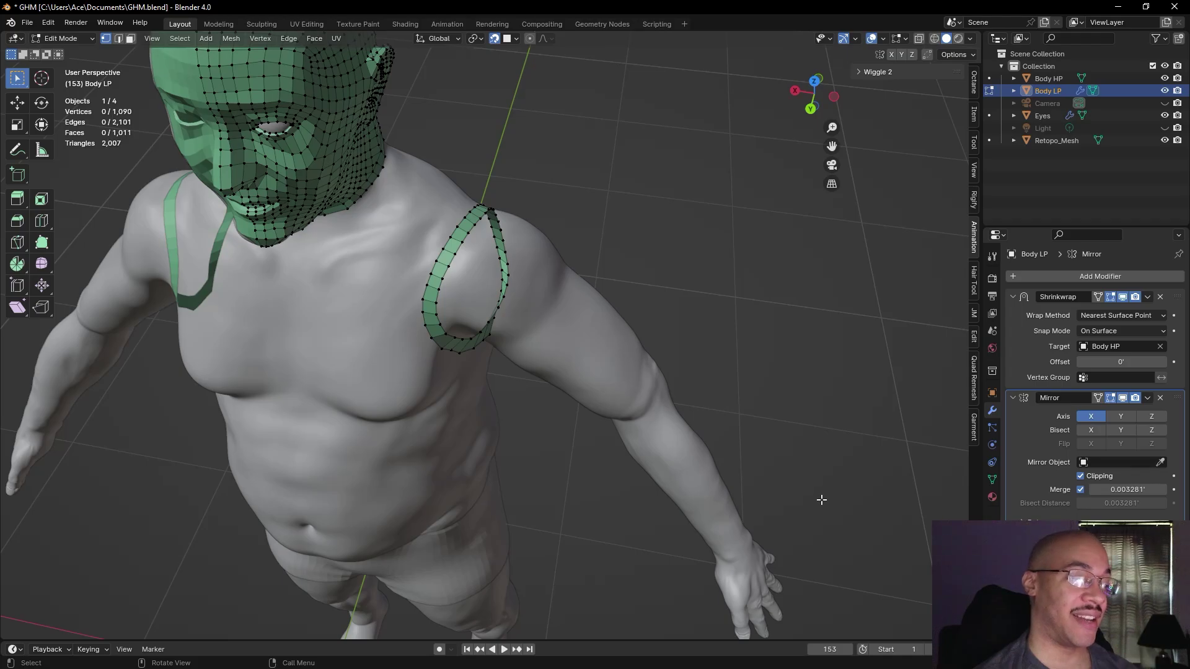
pyautogui.moveTo(833, 446); pyautogui.dragTo(809, 363, button='middle')
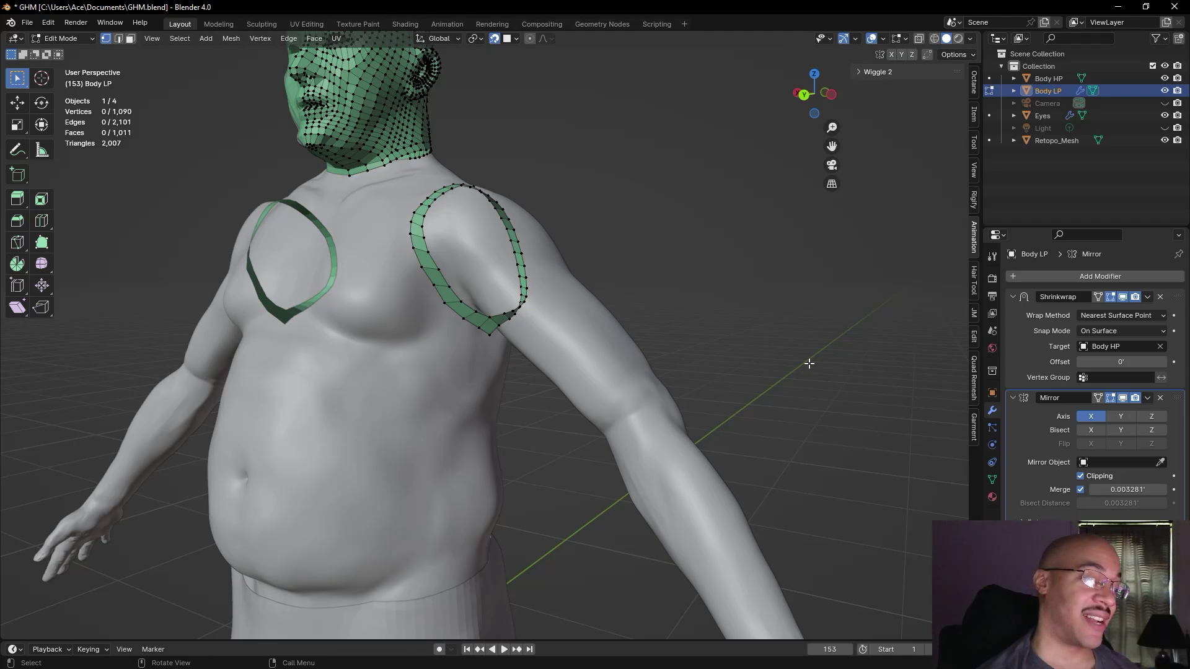
pyautogui.moveTo(802, 364); pyautogui.dragTo(751, 343, button='middle')
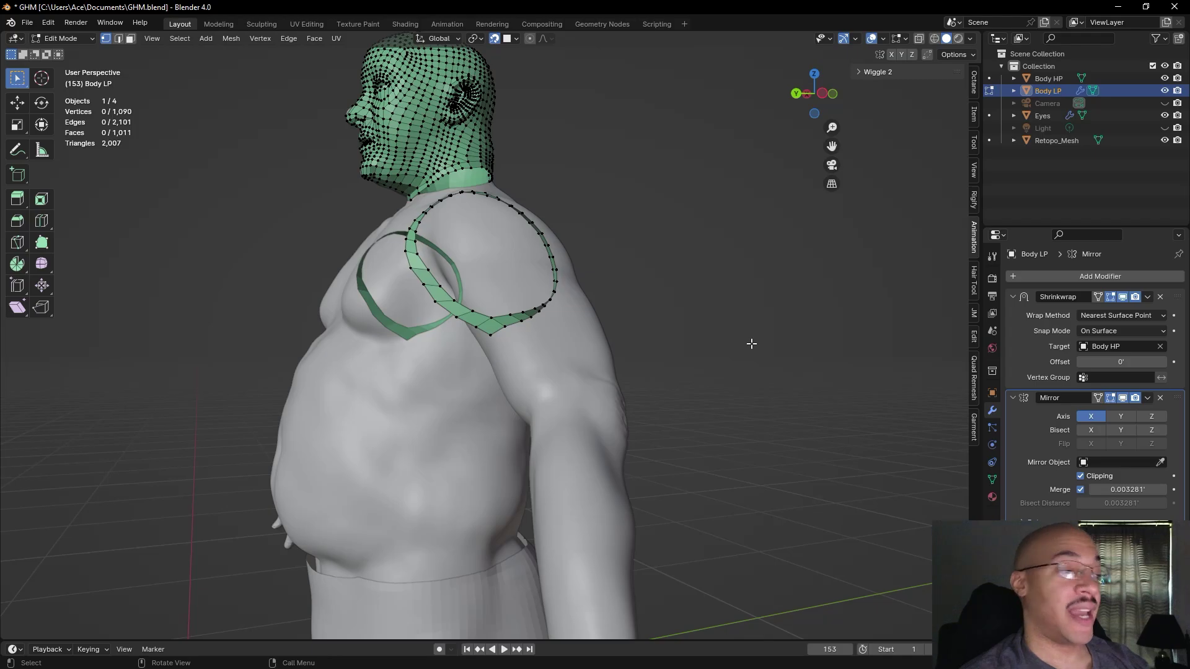
pyautogui.moveTo(737, 360); pyautogui.dragTo(638, 352, button='middle')
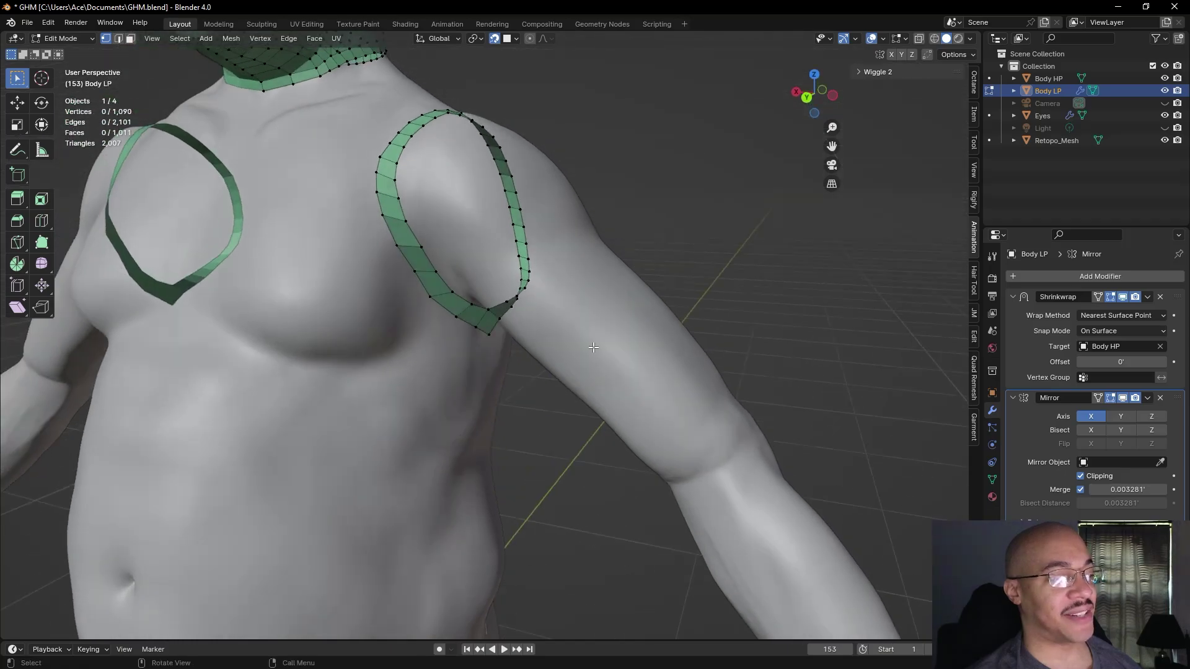
# - Nudge the outer- and inner-edge vertices along the lower front of the shoulder loop to even out the quads near the armpit
pyautogui.click(430, 302)
pyautogui.press('g')
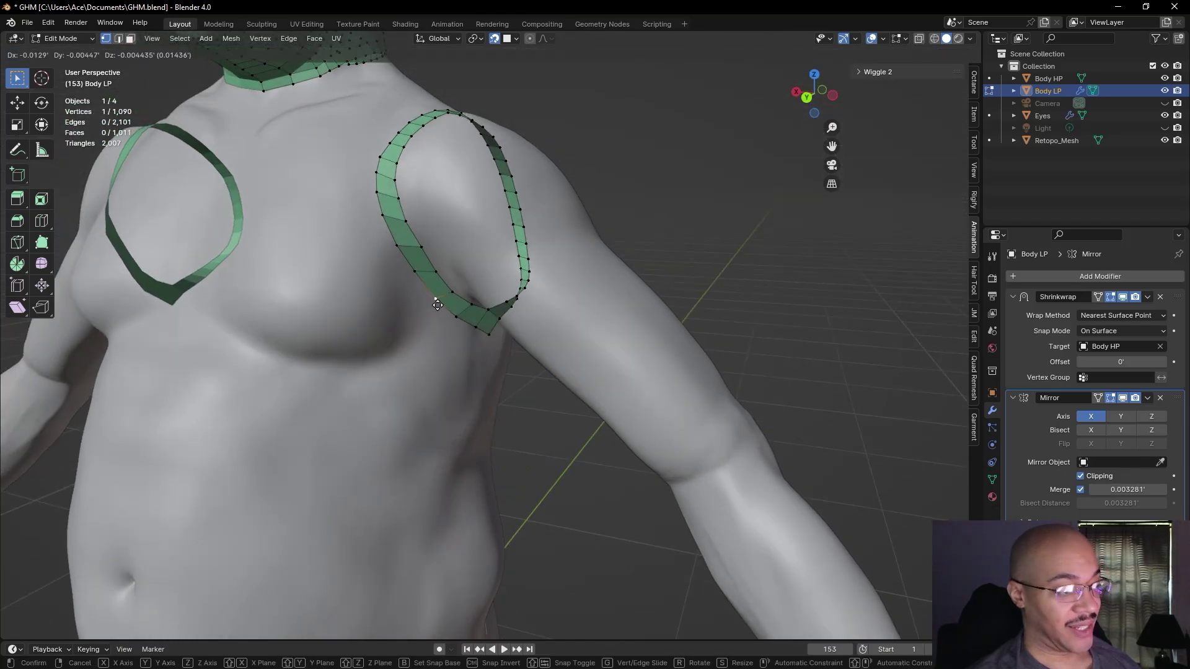
pyautogui.click(440, 304)
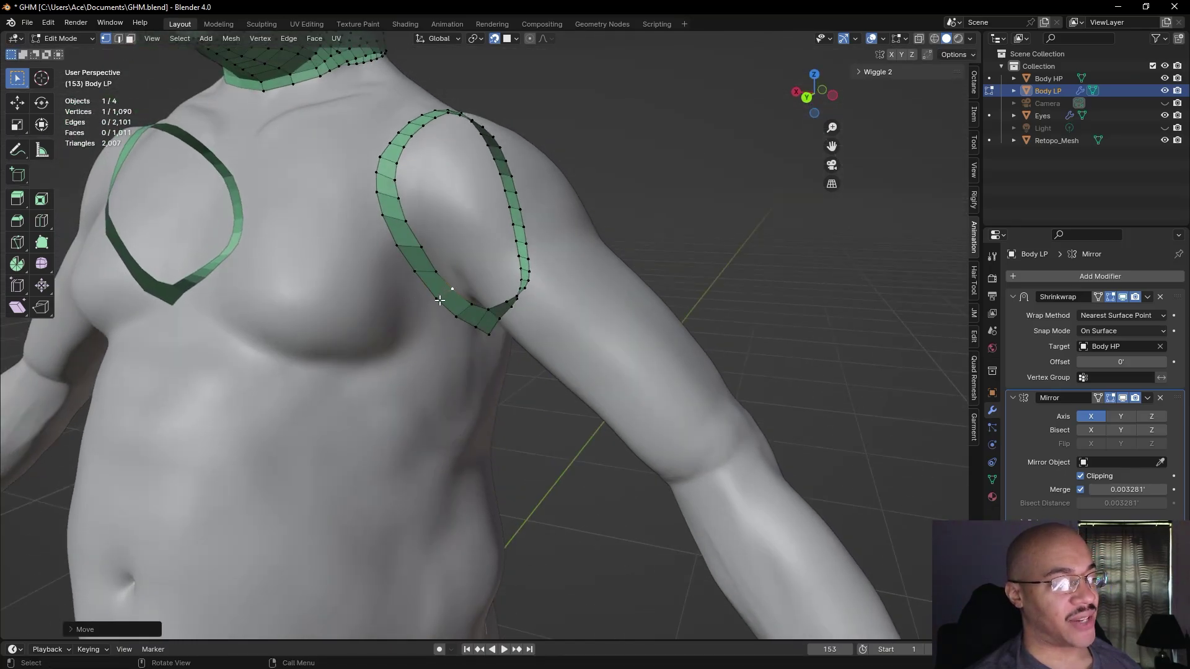
pyautogui.press('g')
pyautogui.click(438, 300)
pyautogui.press('g')
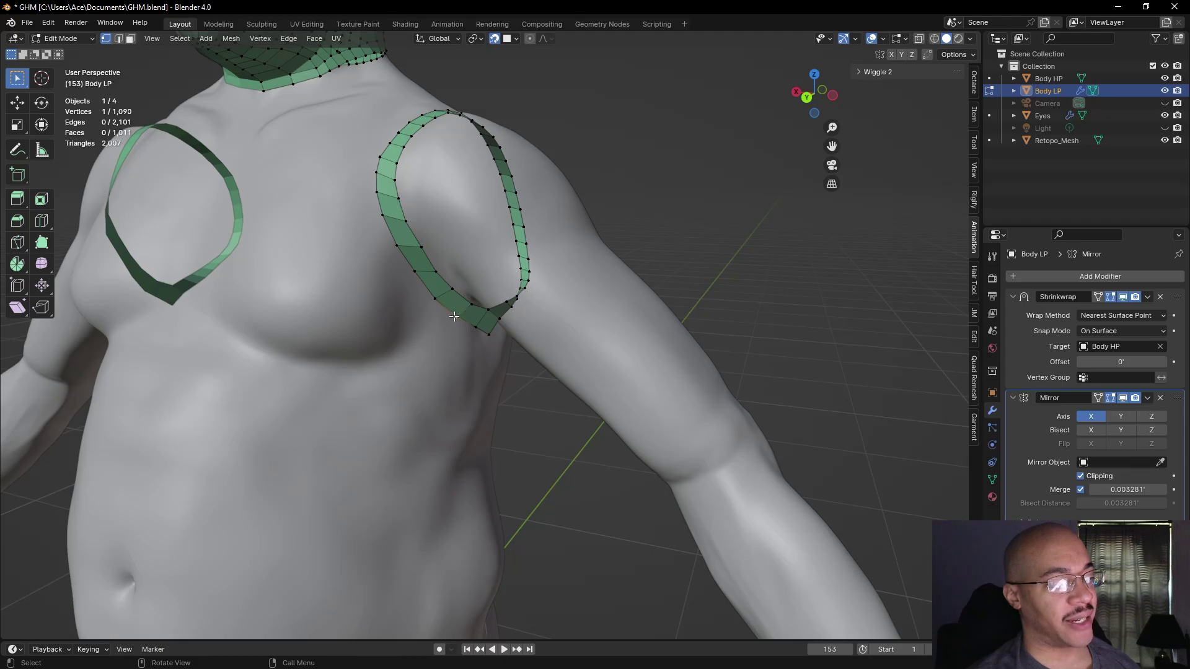
pyautogui.click(467, 304)
pyautogui.press('g')
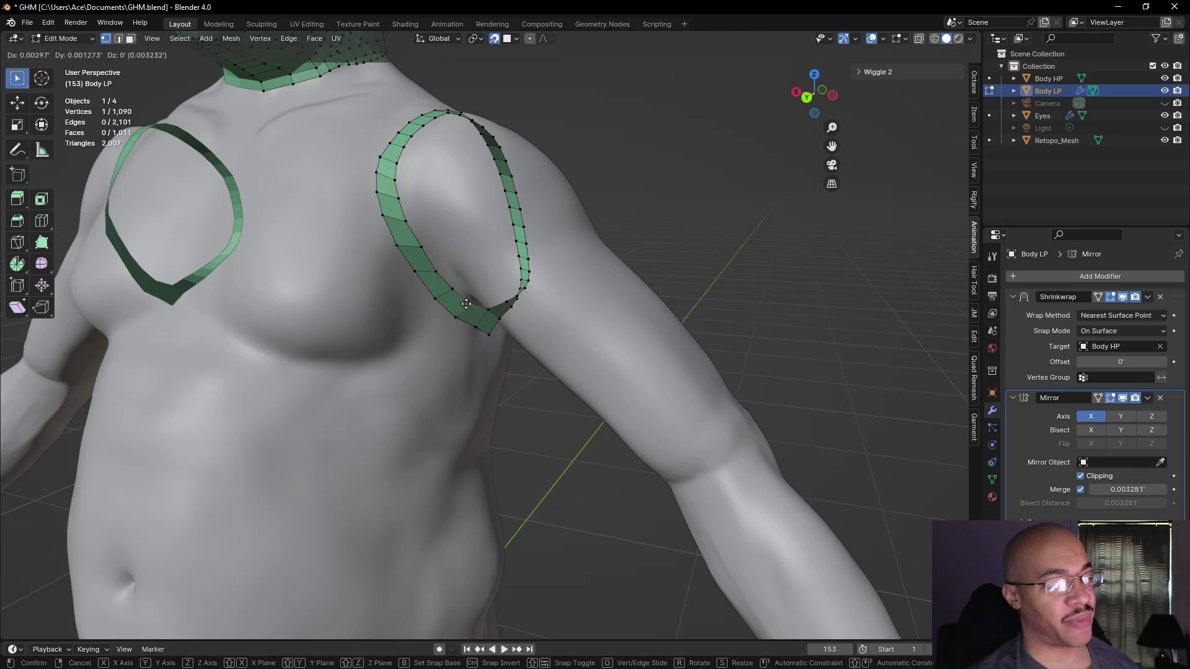
pyautogui.click(477, 285)
# - Clear the vertex selection and save the changes to GHM.blend
pyautogui.scroll(1, 754, 306)
pyautogui.moveTo(754, 307); pyautogui.dragTo(718, 358, button='middle')
pyautogui.click(749, 368)
pyautogui.scroll(-3, 720, 354)
pyautogui.scroll(7, 704, 354)
pyautogui.moveTo(719, 279)
pyautogui.mouseDown(button='middle')
pyautogui.moveTo(612, 277)
pyautogui.moveTo(613, 372)
pyautogui.moveTo(746, 295)
pyautogui.moveTo(682, 313)
pyautogui.moveTo(572, 214)
pyautogui.moveTo(421, 291)
pyautogui.moveTo(722, 283)
pyautogui.mouseUp(button='middle')
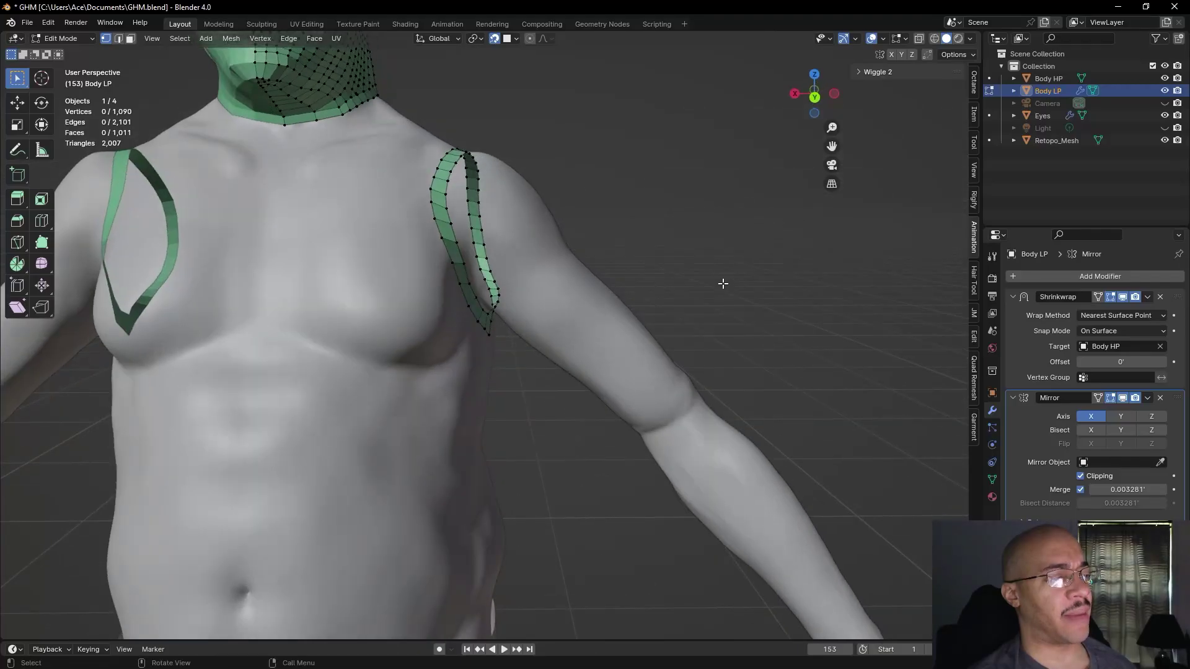
pyautogui.scroll(-5, 723, 284)
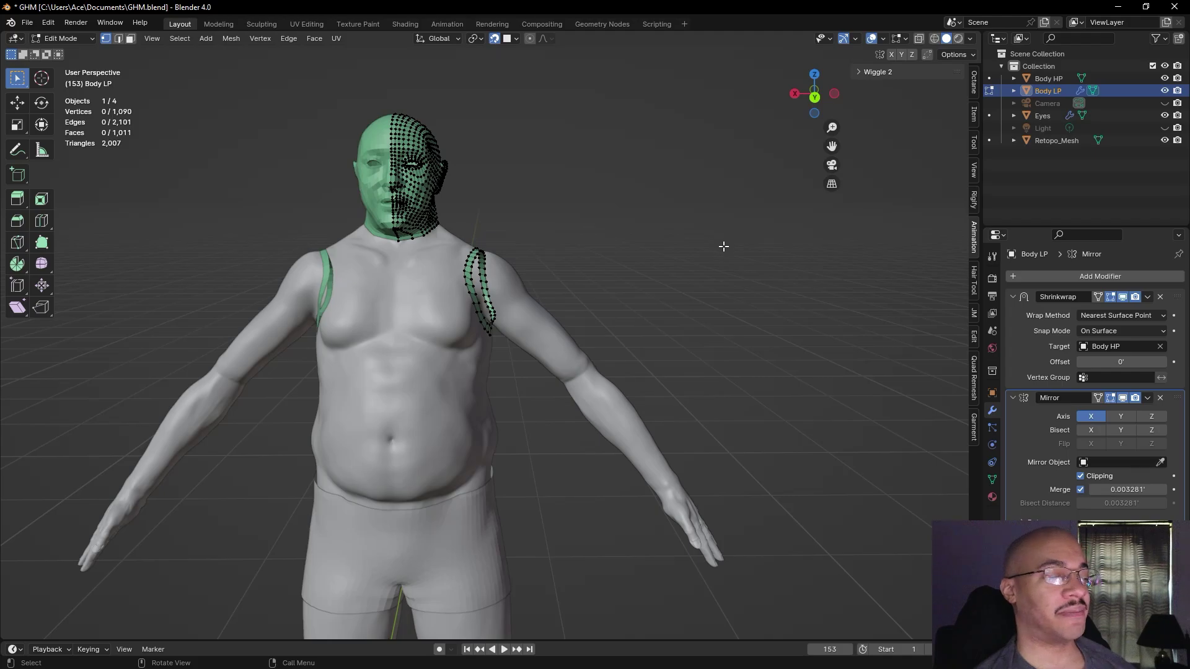
pyautogui.scroll(5, 713, 241)
pyautogui.moveTo(730, 239); pyautogui.dragTo(658, 259, button='middle')
pyautogui.click(27, 23)
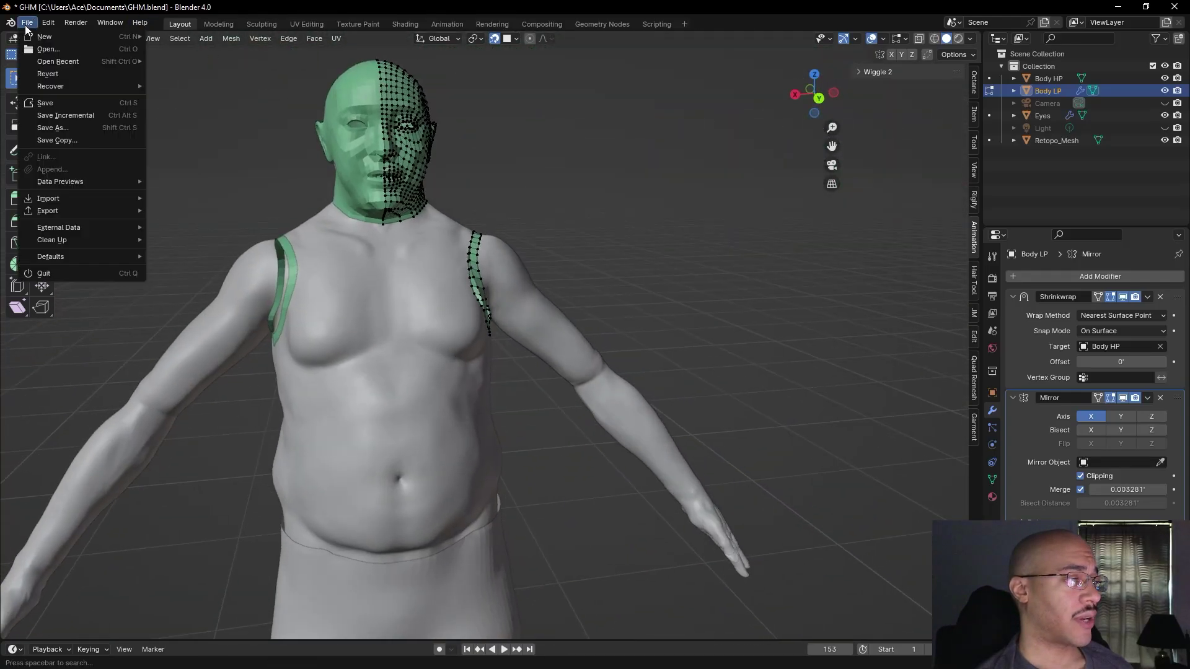
pyautogui.click(52, 105)
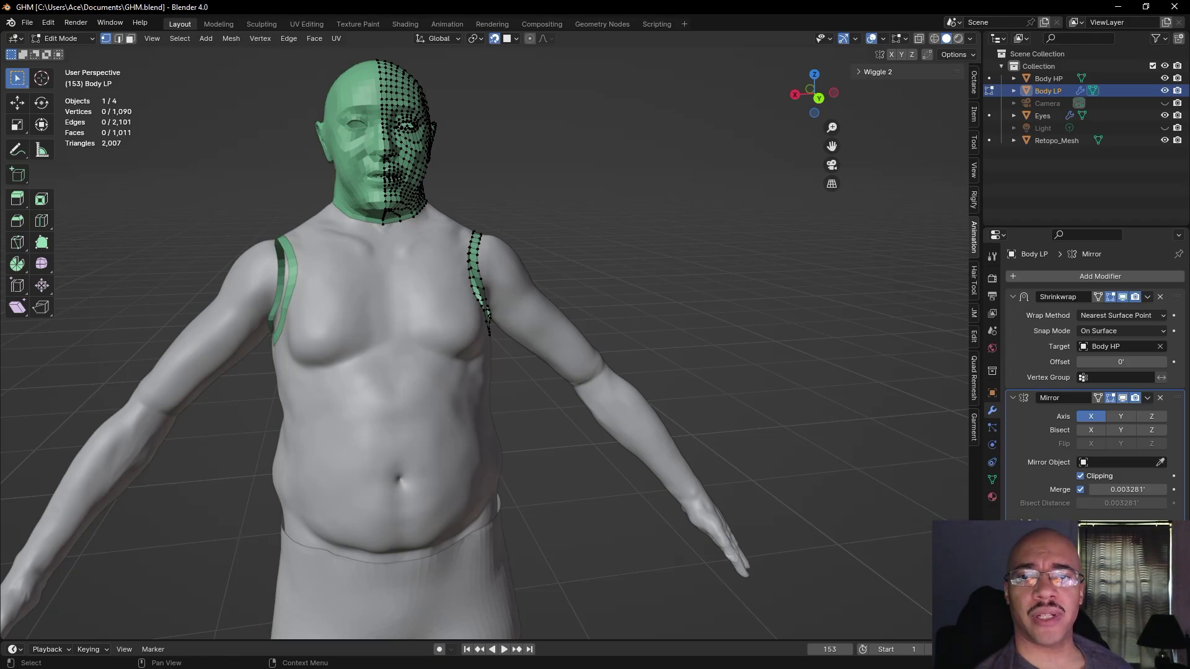
# - Examine the shoulder loop in relation to the chest, neck and the mirrored loop, both up close and from farther away
pyautogui.moveTo(730, 231); pyautogui.dragTo(802, 224, button='middle')
pyautogui.scroll(-2, 753, 226)
pyautogui.moveTo(704, 229); pyautogui.dragTo(644, 257, button='middle')
pyautogui.scroll(1, 644, 259)
pyautogui.scroll(3, 643, 258)
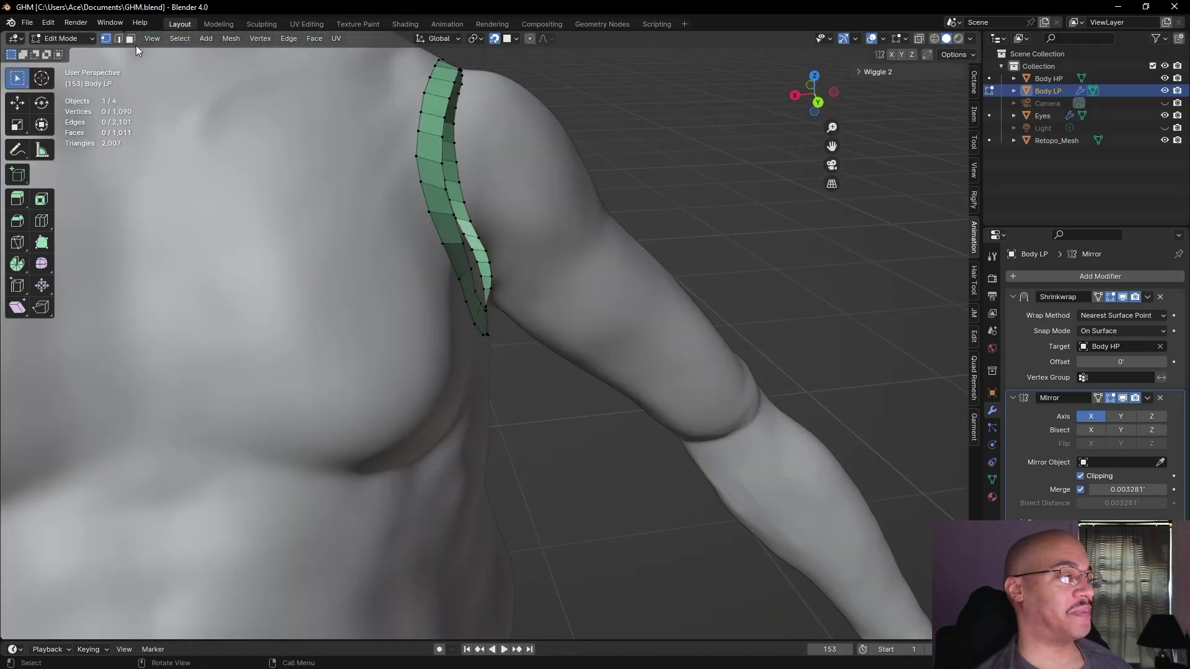
pyautogui.scroll(-5, 515, 161)
pyautogui.moveTo(518, 159); pyautogui.dragTo(571, 172, button='middle')
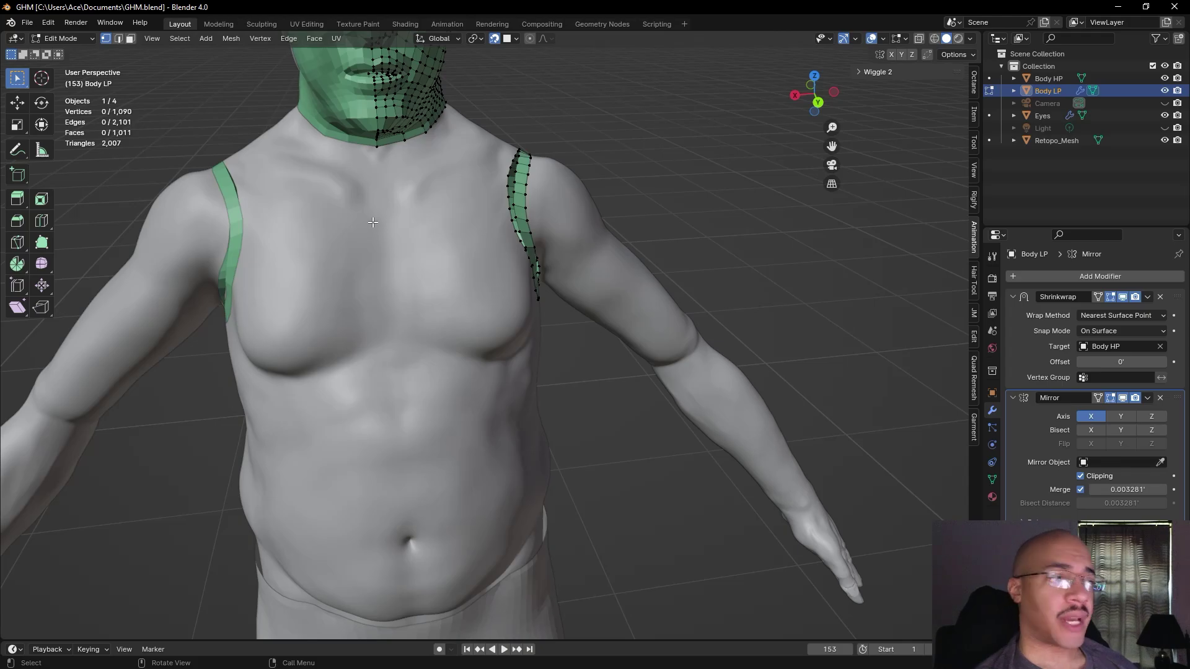
pyautogui.moveTo(696, 199); pyautogui.dragTo(696, 273, button='middle')
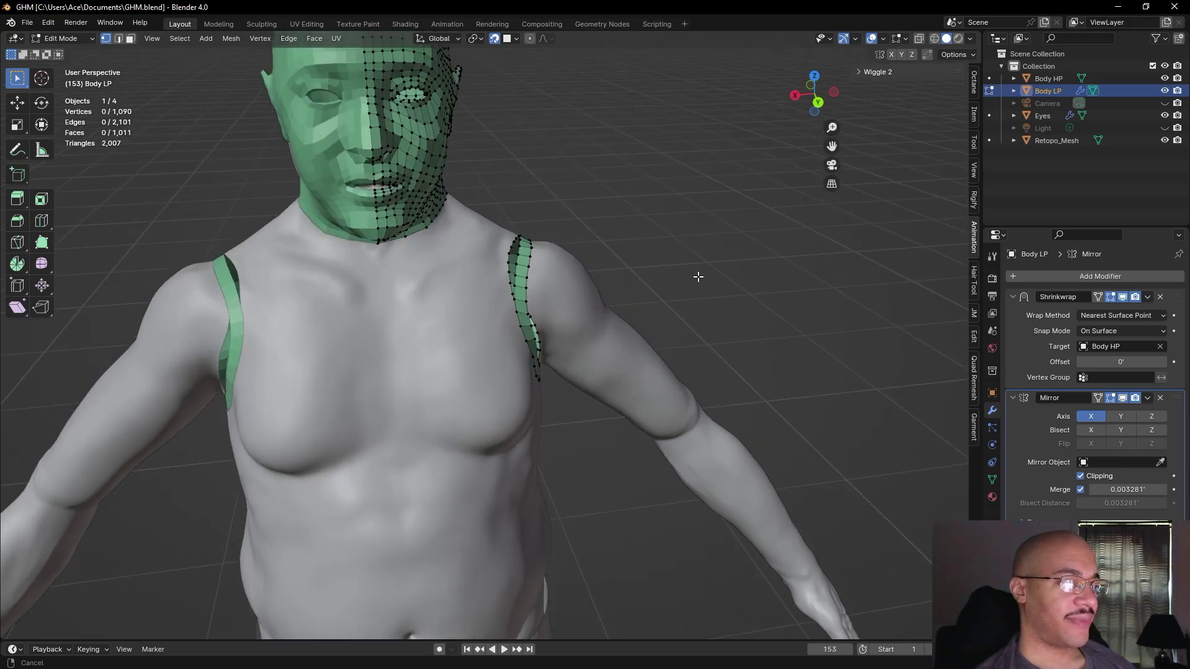
pyautogui.scroll(5, 687, 278)
pyautogui.scroll(-4, 688, 277)
pyautogui.moveTo(600, 286); pyautogui.dragTo(539, 292, button='middle')
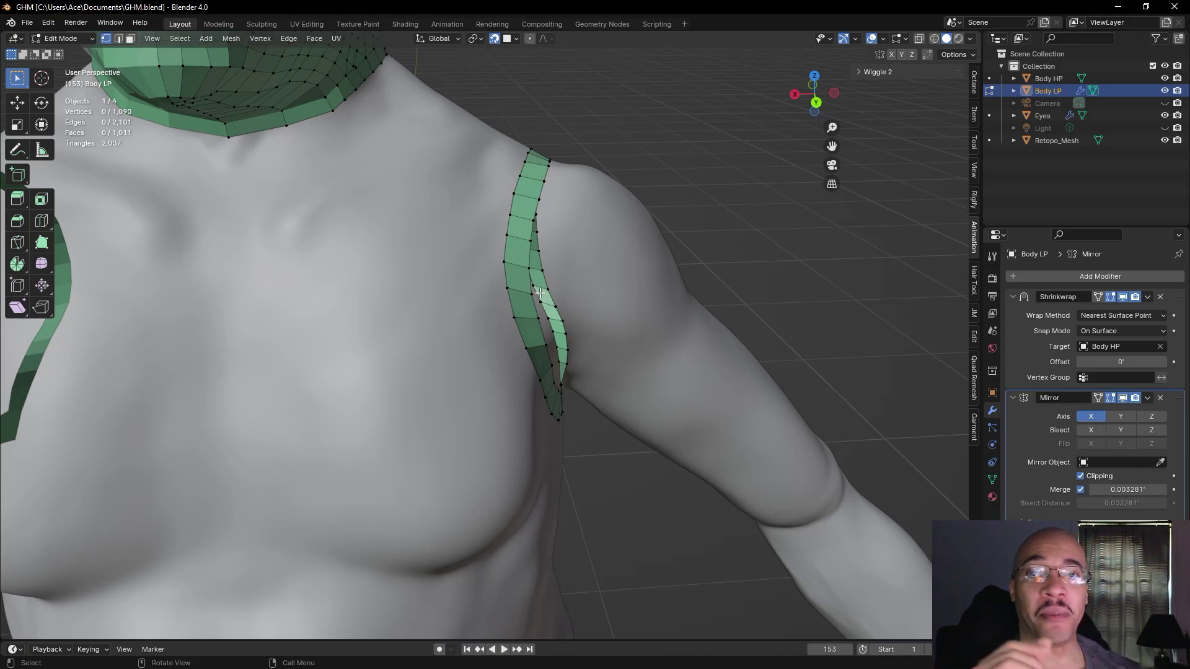
pyautogui.scroll(-4, 542, 288)
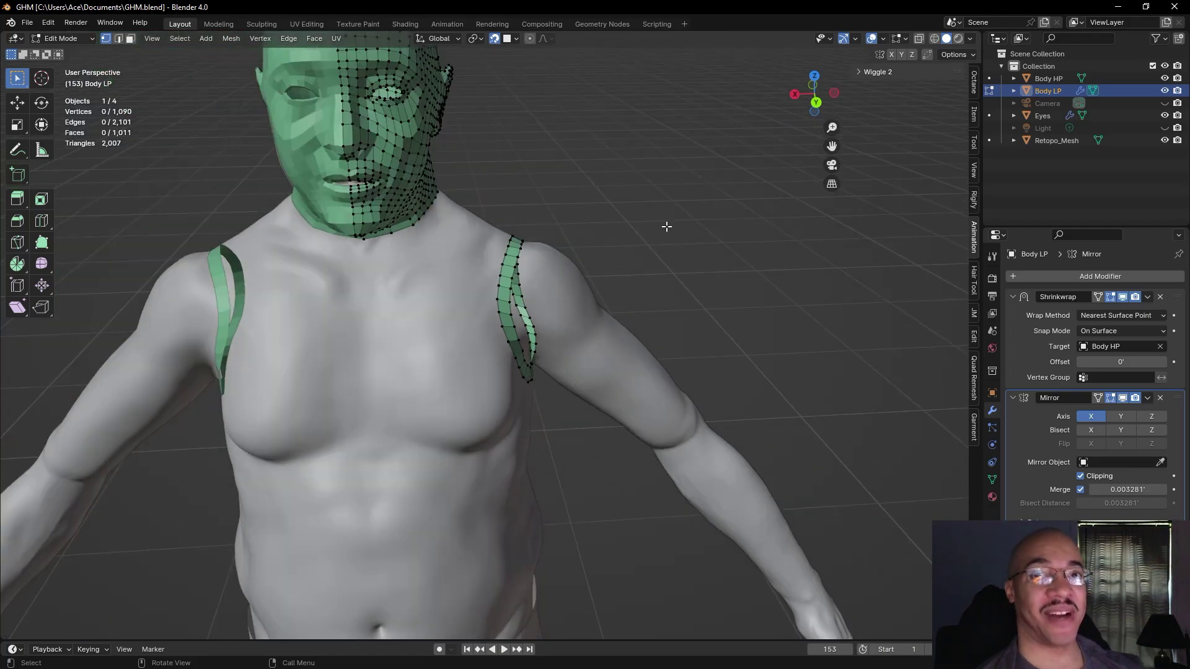
pyautogui.scroll(5, 647, 268)
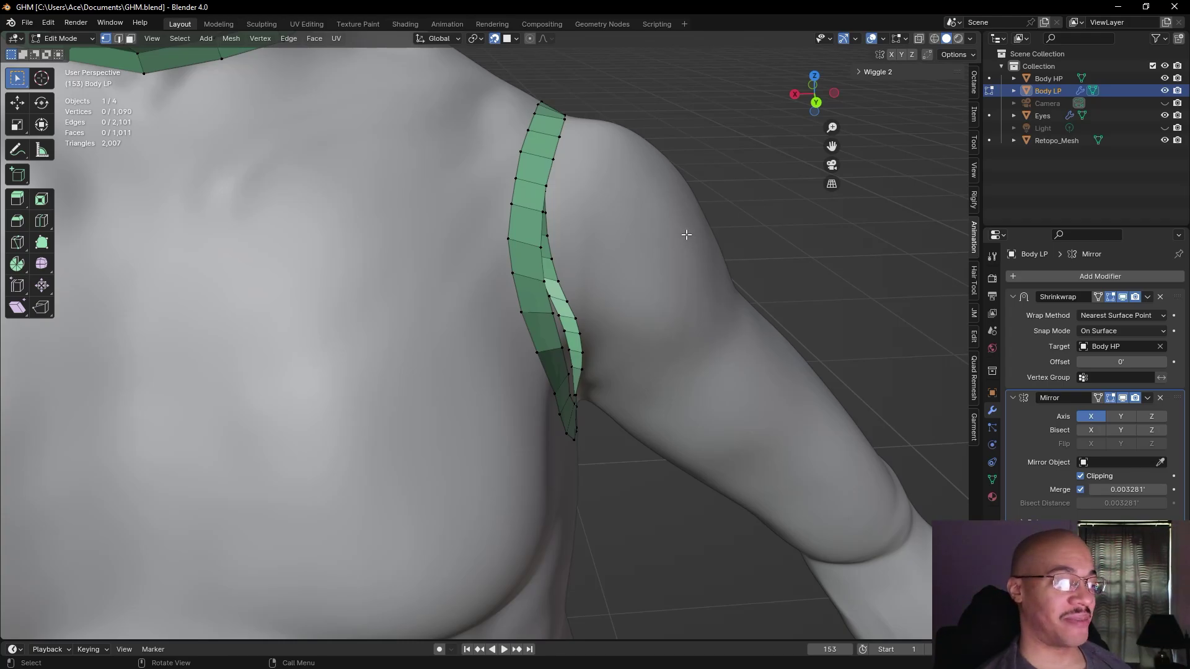
pyautogui.scroll(-3, 634, 271)
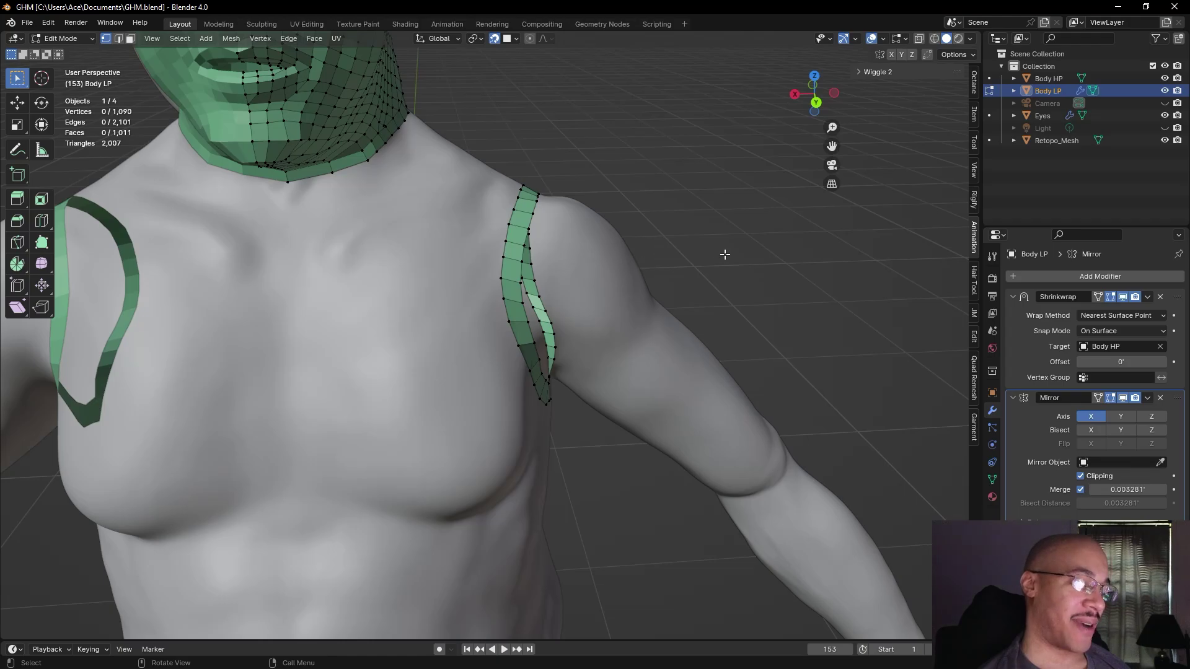
pyautogui.moveTo(724, 254); pyautogui.dragTo(752, 260, button='middle')
# - In edge selection mode, extrude an outer edge at the lower front of the shoulder loop twice across the chest toward the centre
pyautogui.click(118, 39)
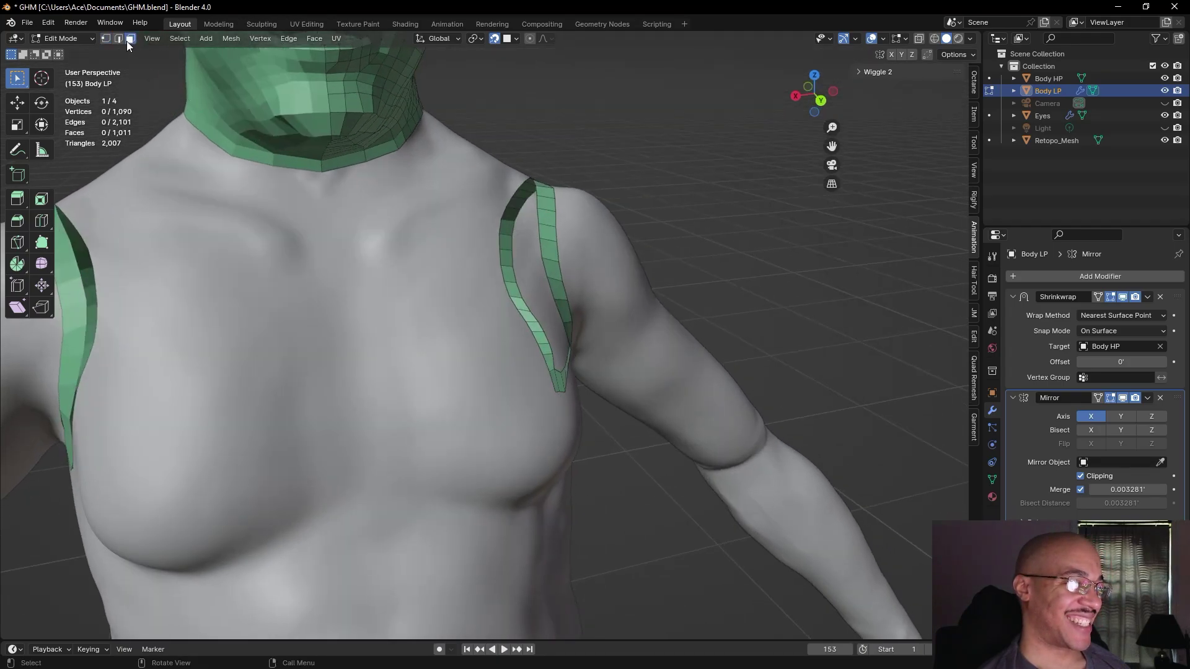
pyautogui.moveTo(658, 303); pyautogui.dragTo(610, 321, button='middle')
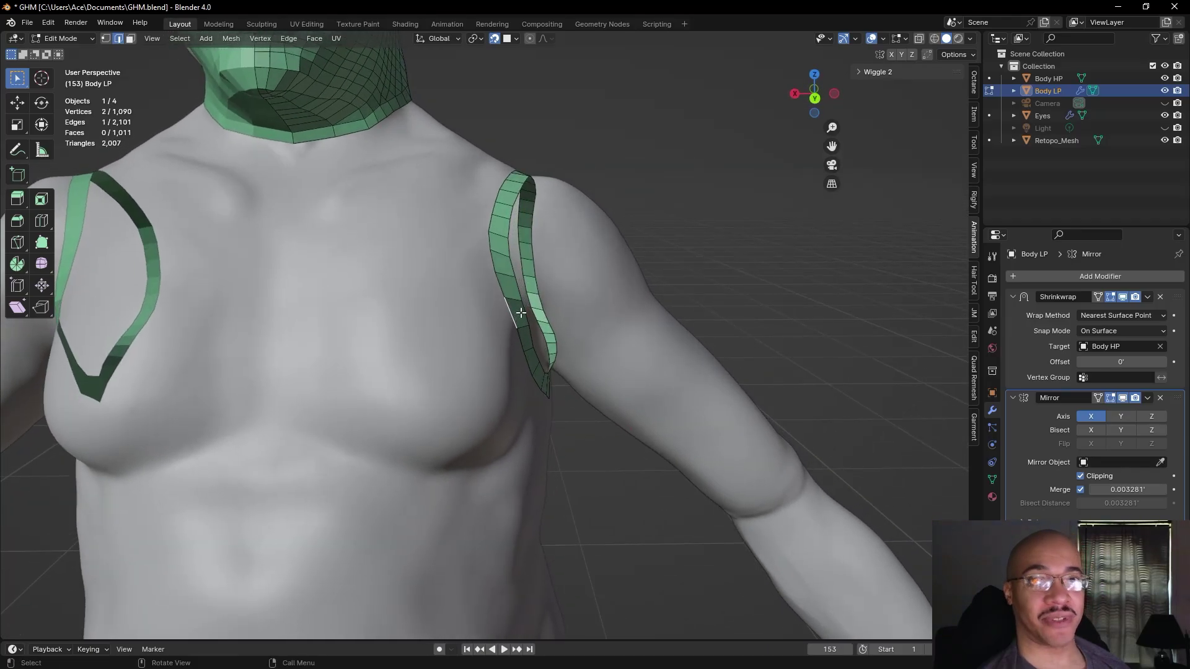
pyautogui.scroll(-3, 492, 333)
pyautogui.moveTo(493, 333); pyautogui.dragTo(475, 347, button='middle')
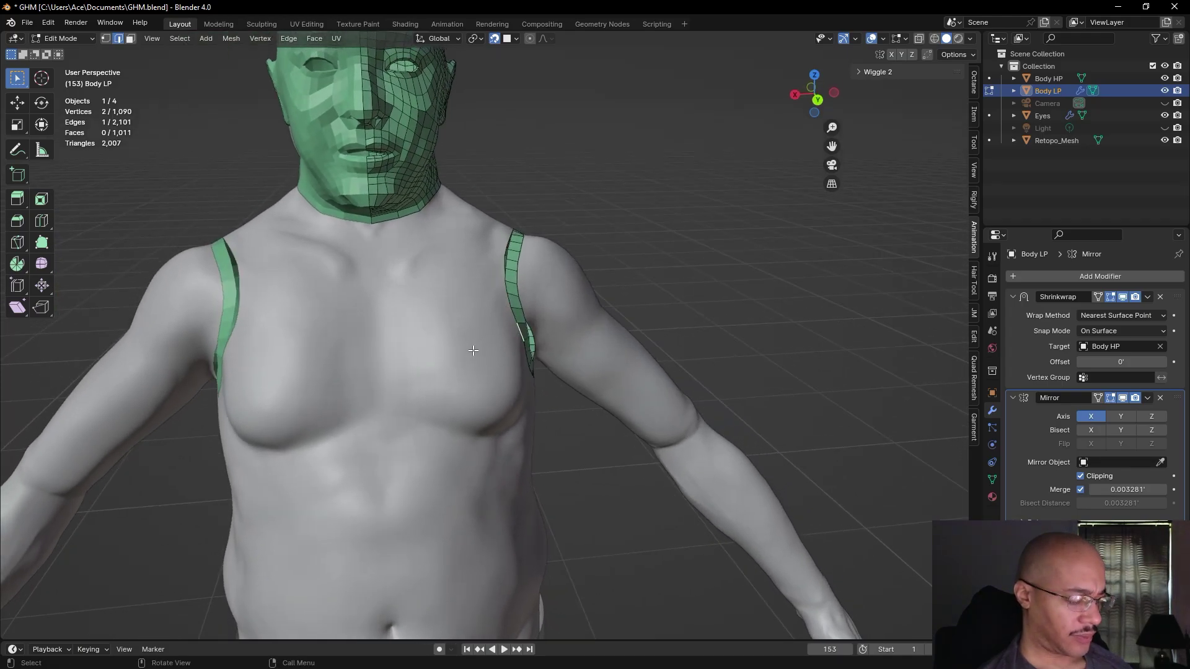
pyautogui.press('e')
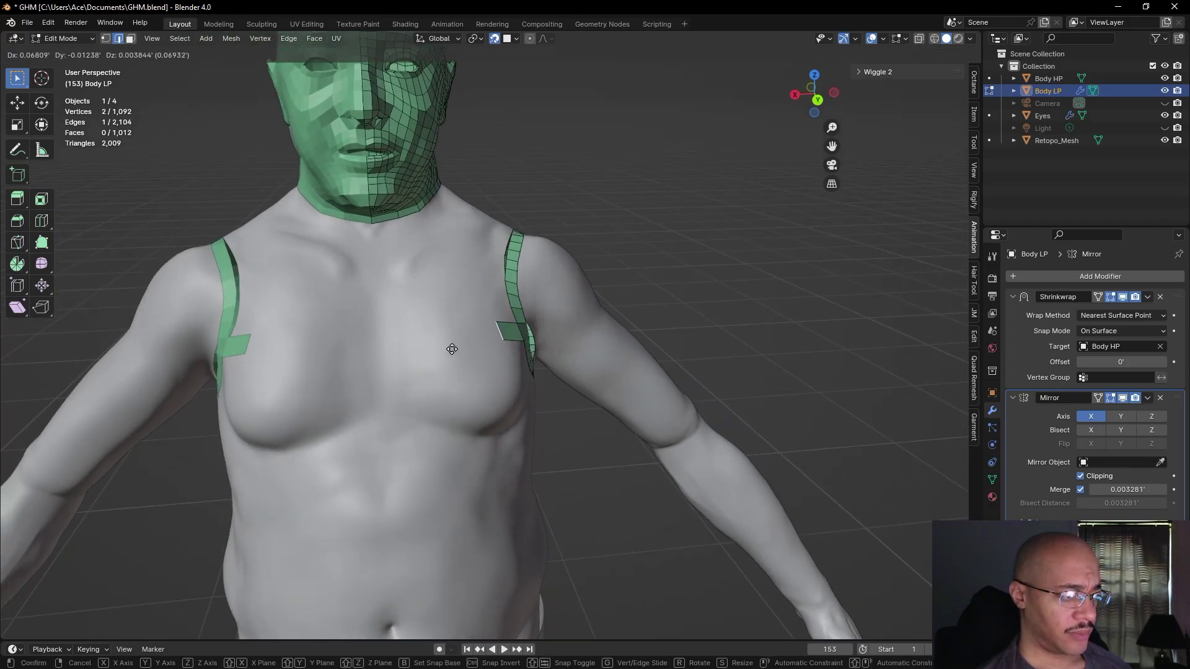
pyautogui.click(449, 348)
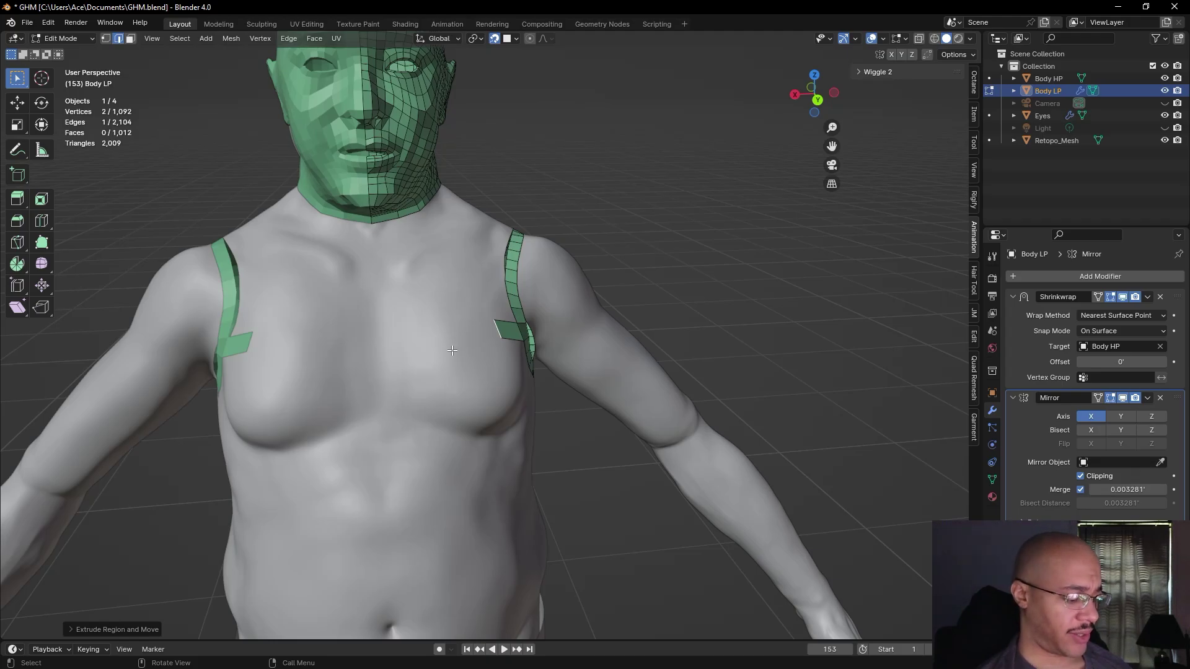
pyautogui.press('e')
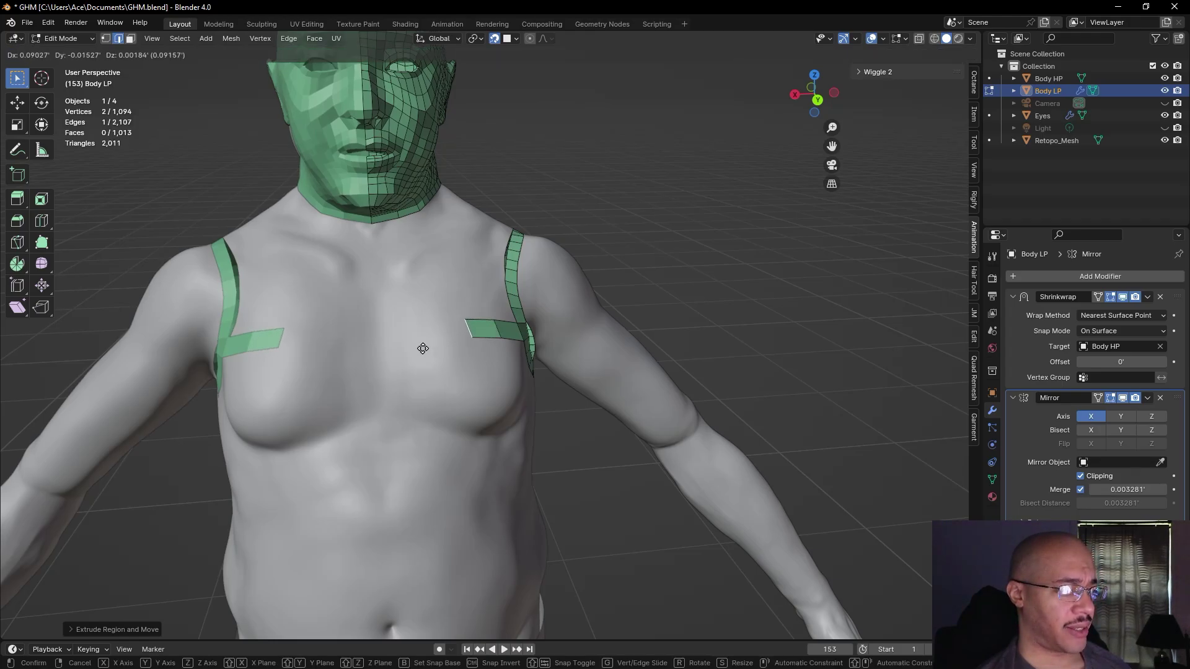
pyautogui.click(430, 347)
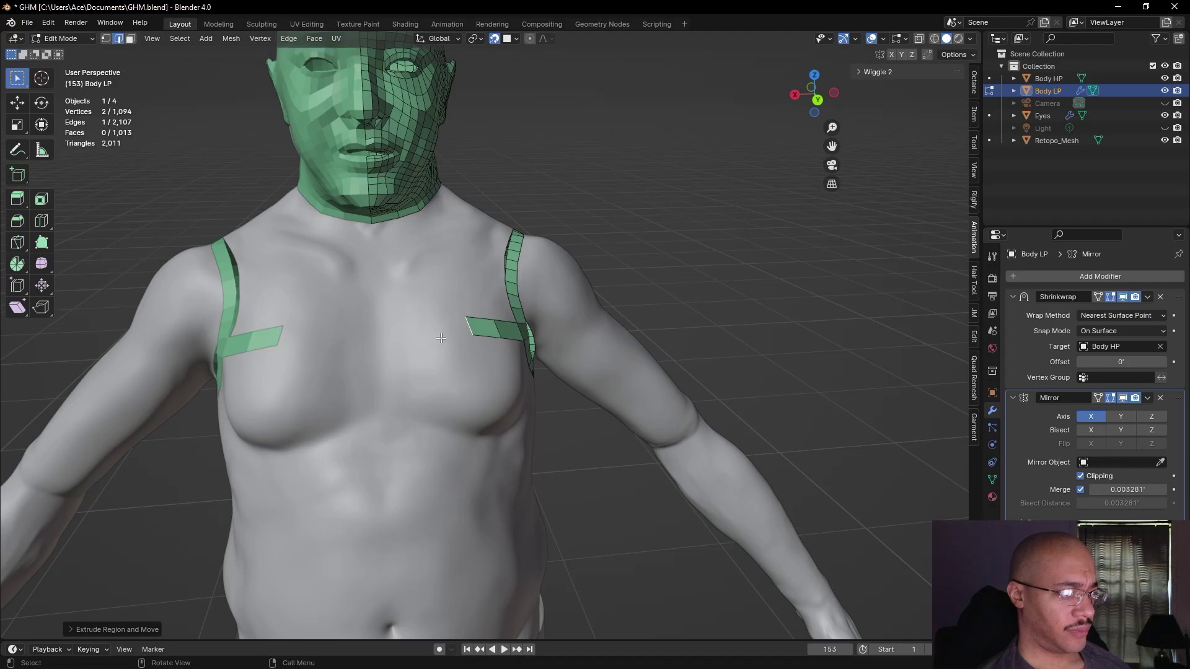
# - Rotate the chest strip's end edge and the cross edge before it slightly to straighten the strip
pyautogui.press('r')
pyautogui.click(476, 335)
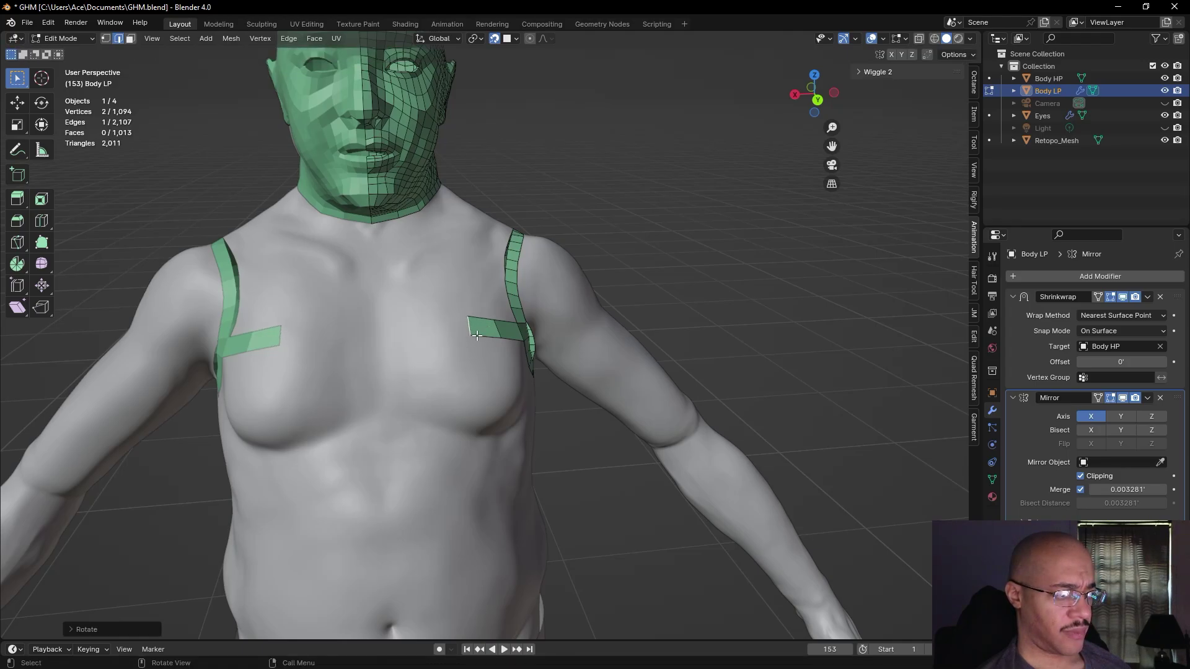
pyautogui.click(497, 334)
pyautogui.press('r')
pyautogui.click(497, 335)
# - Extrude the chest strip's end edge one more quad toward the centre of the chest
pyautogui.click(467, 330)
pyautogui.press('e')
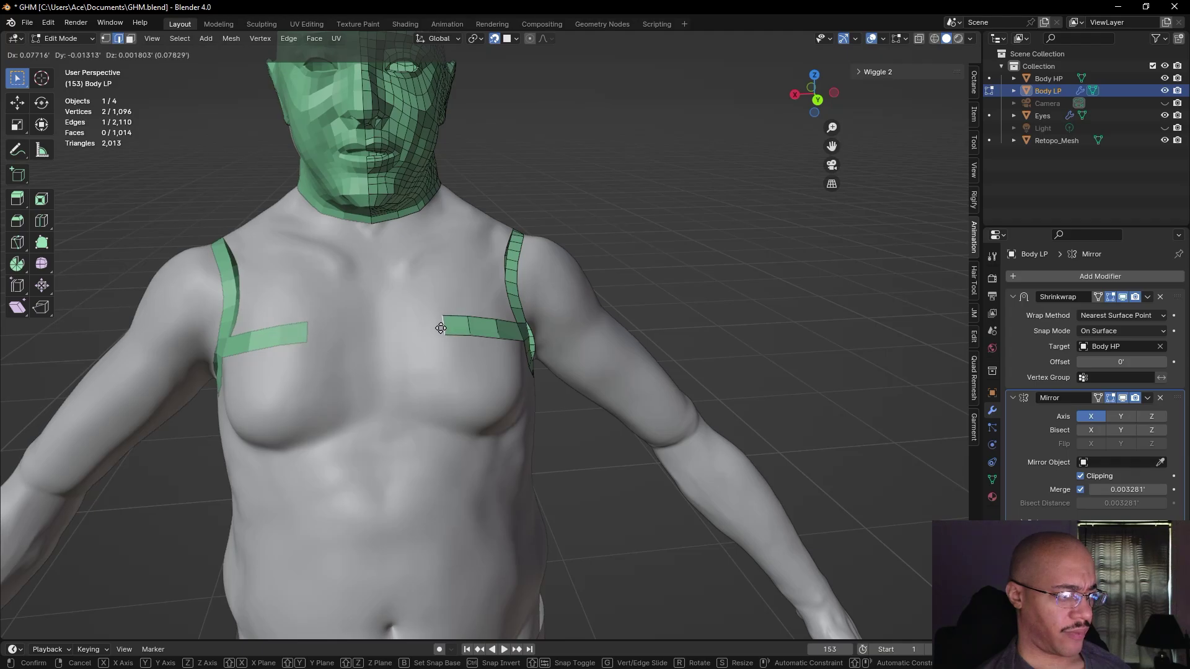
pyautogui.click(440, 328)
# - Move the chest strip's two intermediate cross edges closer to the shoulder loop, shortening the quads beside it
pyautogui.moveTo(712, 328); pyautogui.dragTo(687, 291, button='middle')
pyautogui.scroll(5, 205, 302)
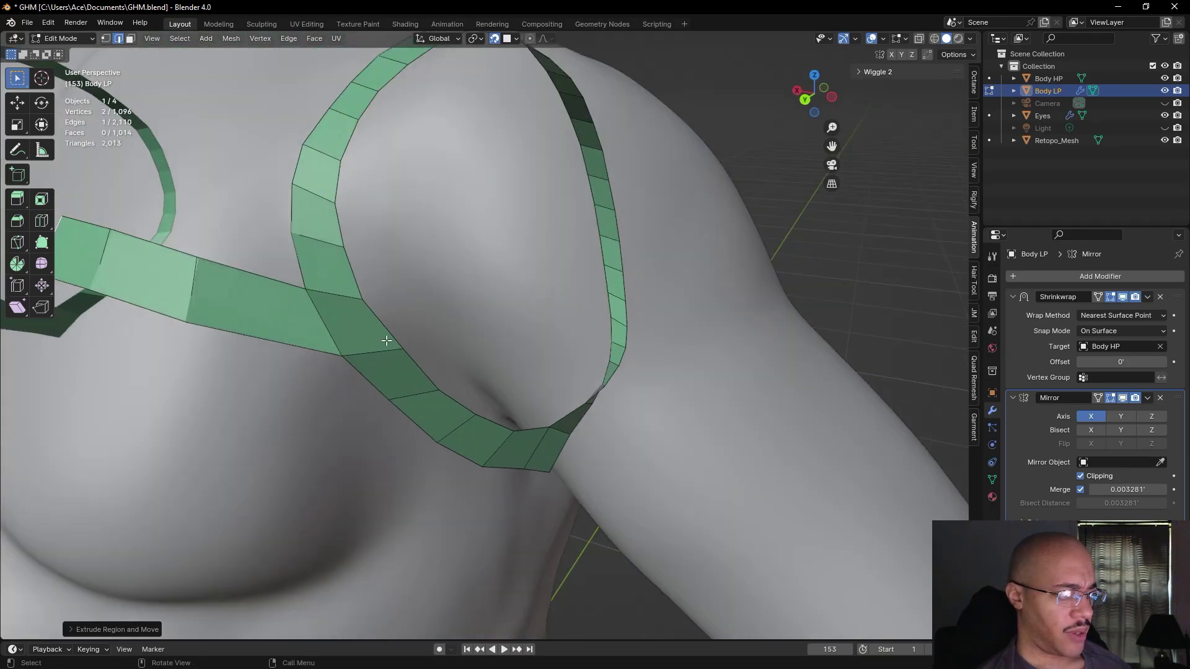
pyautogui.click(205, 302)
pyautogui.press('g')
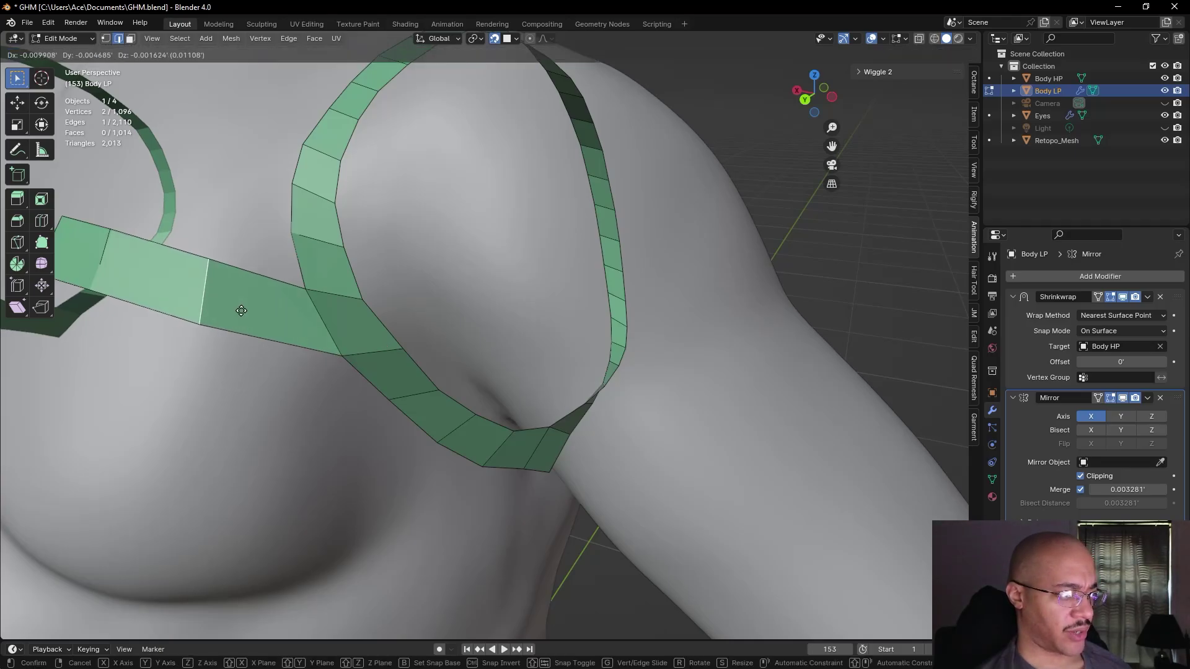
pyautogui.click(288, 331)
pyautogui.moveTo(238, 325); pyautogui.dragTo(261, 335, button='middle')
pyautogui.scroll(-3, 261, 336)
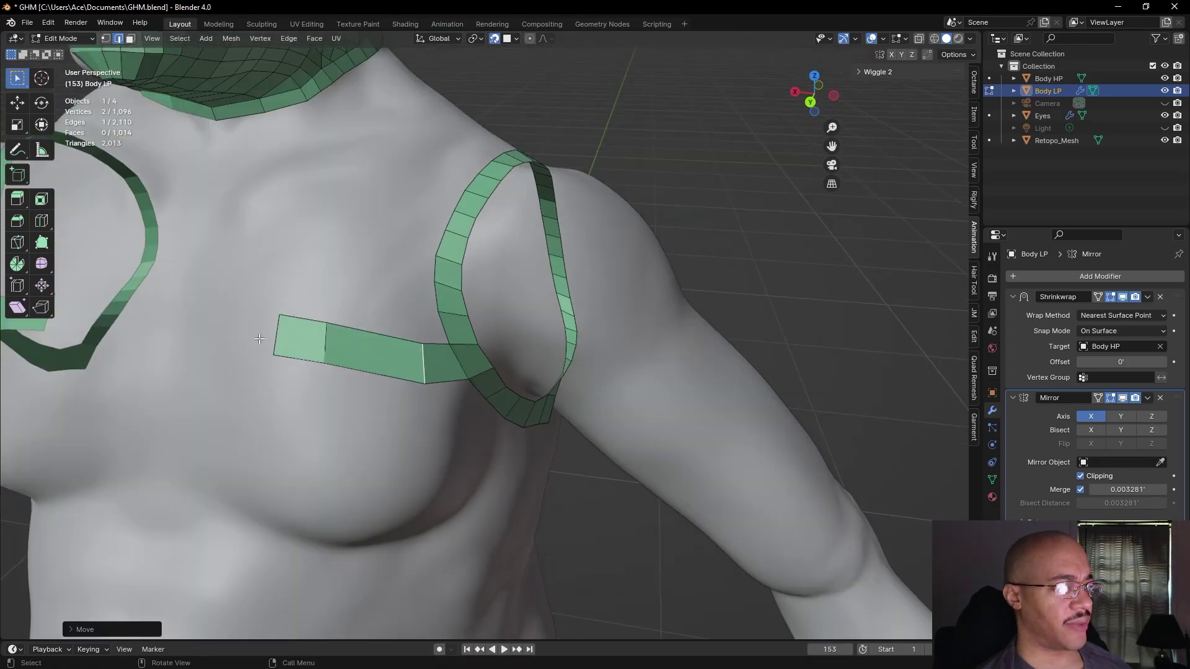
pyautogui.click(330, 345)
pyautogui.press('g')
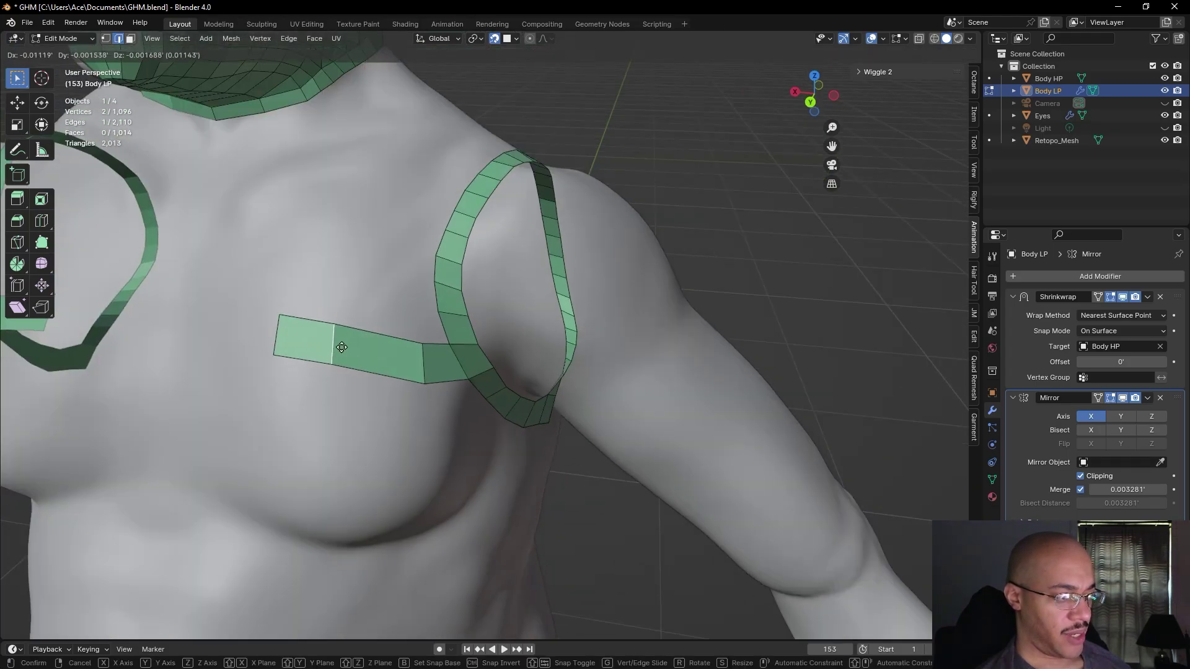
pyautogui.click(381, 357)
# - Examine the chest strip, shoulder loop and head mesh from the front and the side to judge the topology flow
pyautogui.scroll(-8, 380, 357)
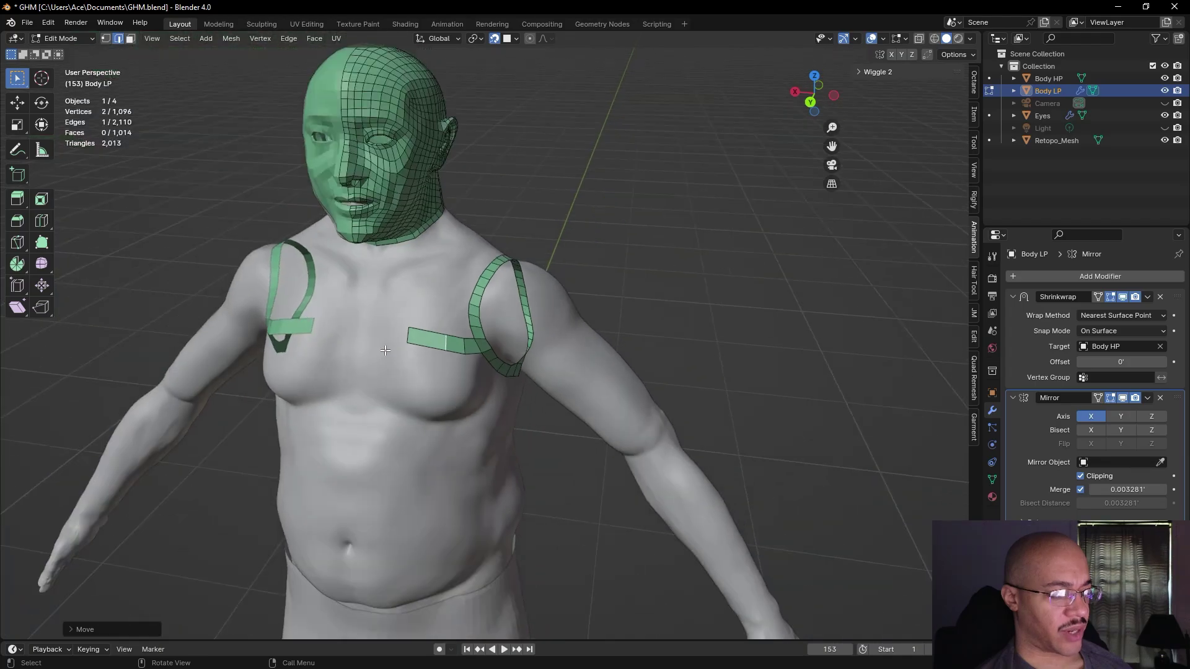
pyautogui.moveTo(389, 348); pyautogui.dragTo(658, 274, button='middle')
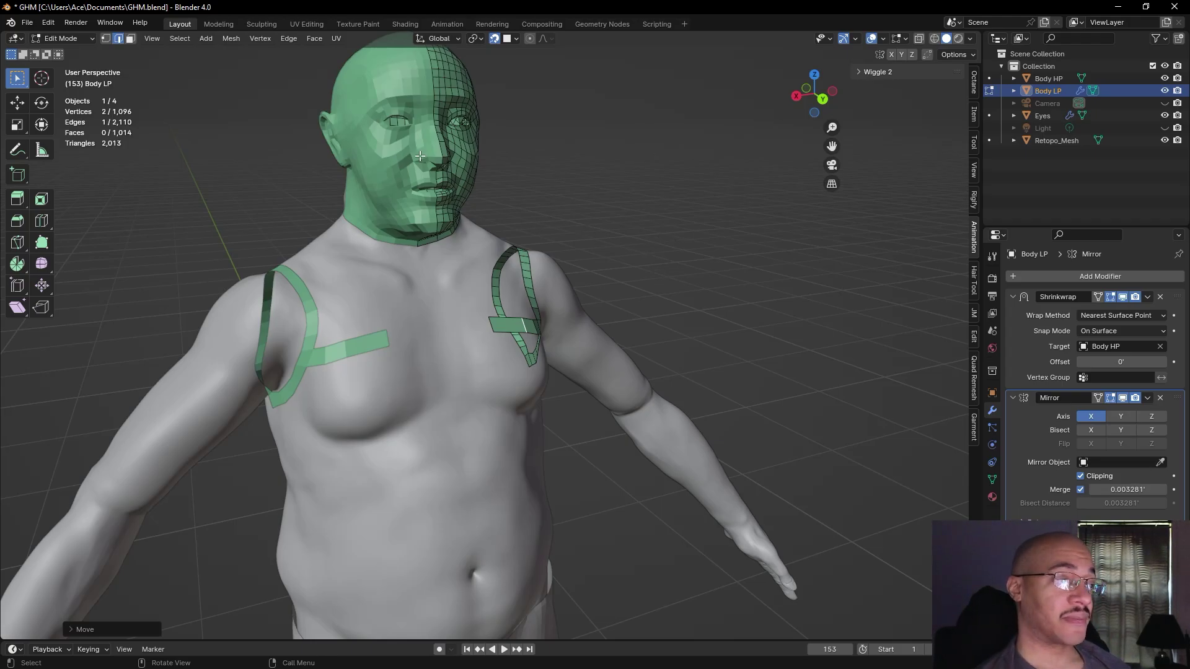
pyautogui.scroll(3, 712, 192)
pyautogui.moveTo(712, 191); pyautogui.dragTo(737, 376, button='middle')
pyautogui.moveTo(650, 323); pyautogui.dragTo(234, 176, button='middle')
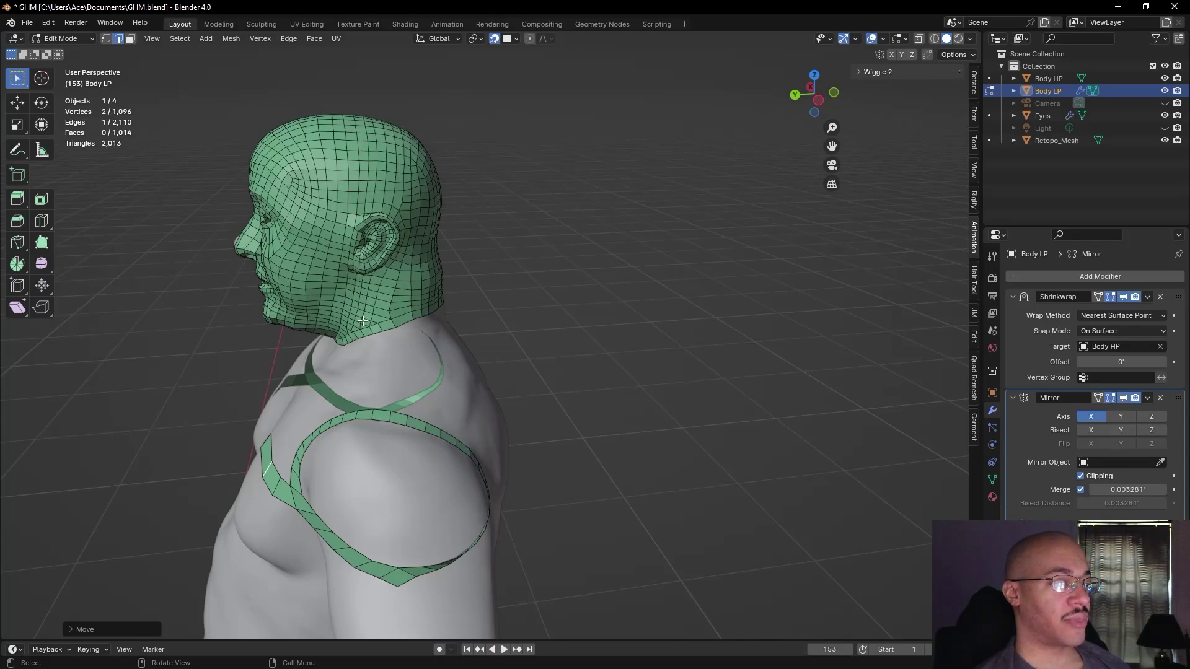
pyautogui.moveTo(525, 337); pyautogui.dragTo(671, 323, button='middle')
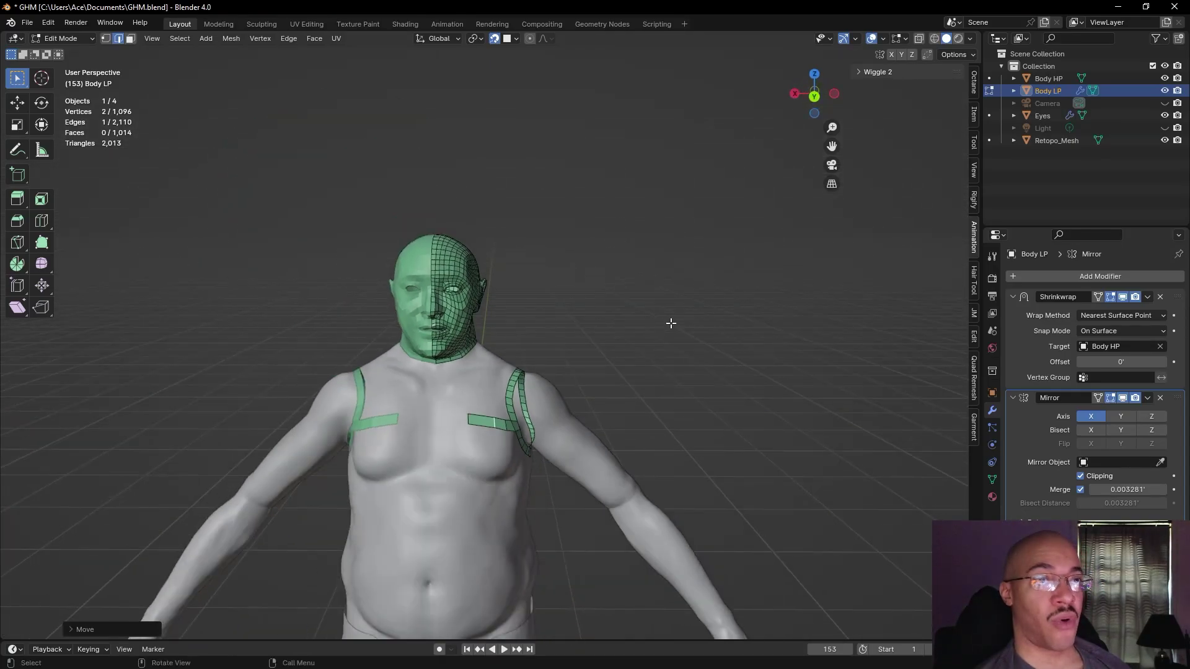
pyautogui.scroll(5, 719, 393)
pyautogui.keyDown('shift'); pyautogui.moveTo(696, 404); pyautogui.dragTo(471, 246, button='middle'); pyautogui.keyUp('shift')
pyautogui.scroll(-5, 751, 220)
pyautogui.moveTo(751, 221); pyautogui.dragTo(783, 249, button='middle')
pyautogui.keyDown('shift'); pyautogui.moveTo(608, 475); pyautogui.dragTo(529, 374, button='middle'); pyautogui.keyUp('shift')
# - Add a loop cut across the middle of the long quad at the chest strip's inner end
pyautogui.rightClick(544, 409)
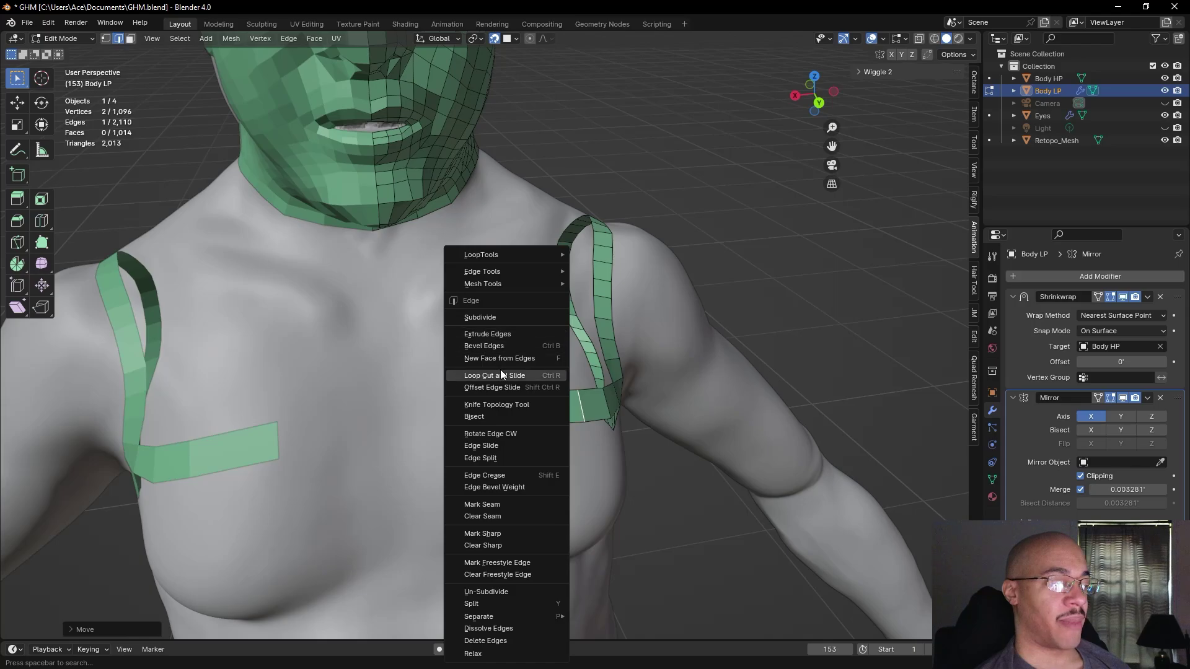
pyautogui.click(500, 374)
pyautogui.click(539, 401)
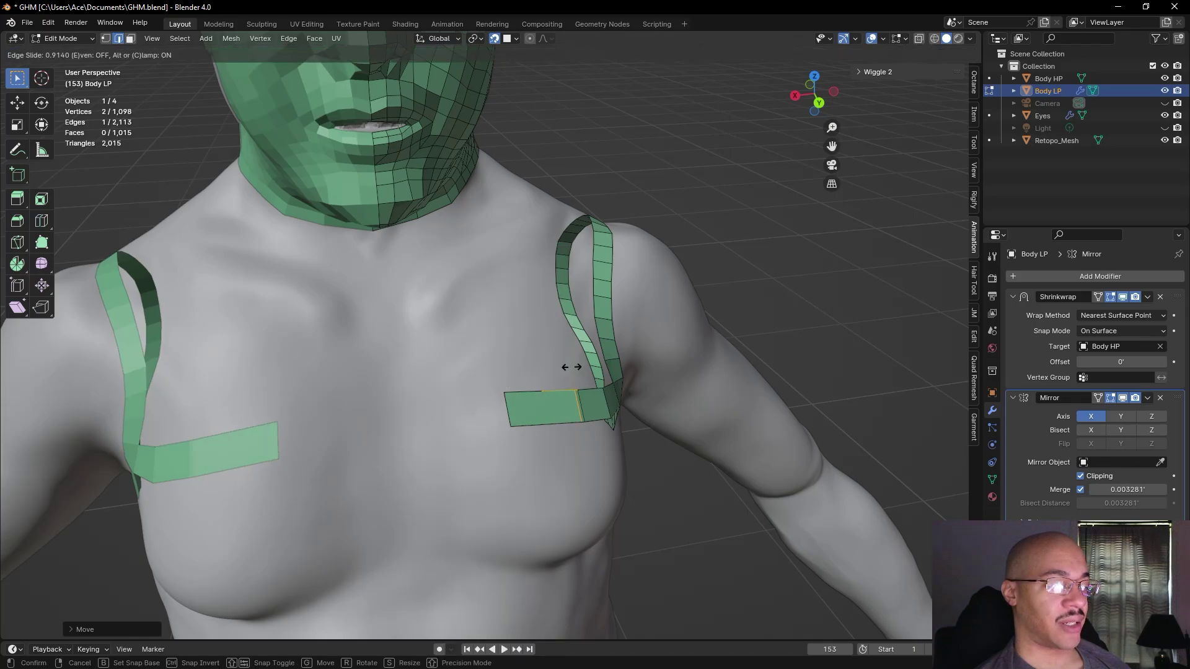
pyautogui.click(537, 376)
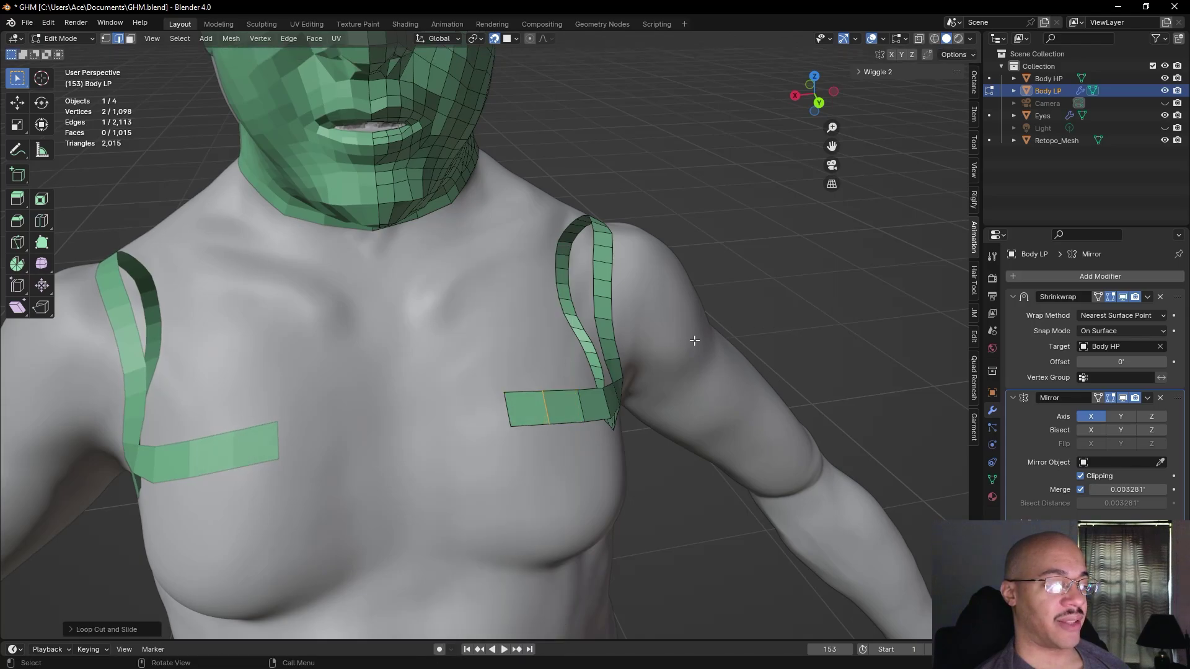
# - Clear the edge selection and inspect the shoulder loop and chest strip from the side and the front
pyautogui.click(779, 320)
pyautogui.moveTo(779, 320); pyautogui.dragTo(566, 323, button='middle')
pyautogui.moveTo(741, 272); pyautogui.dragTo(464, 124, button='middle')
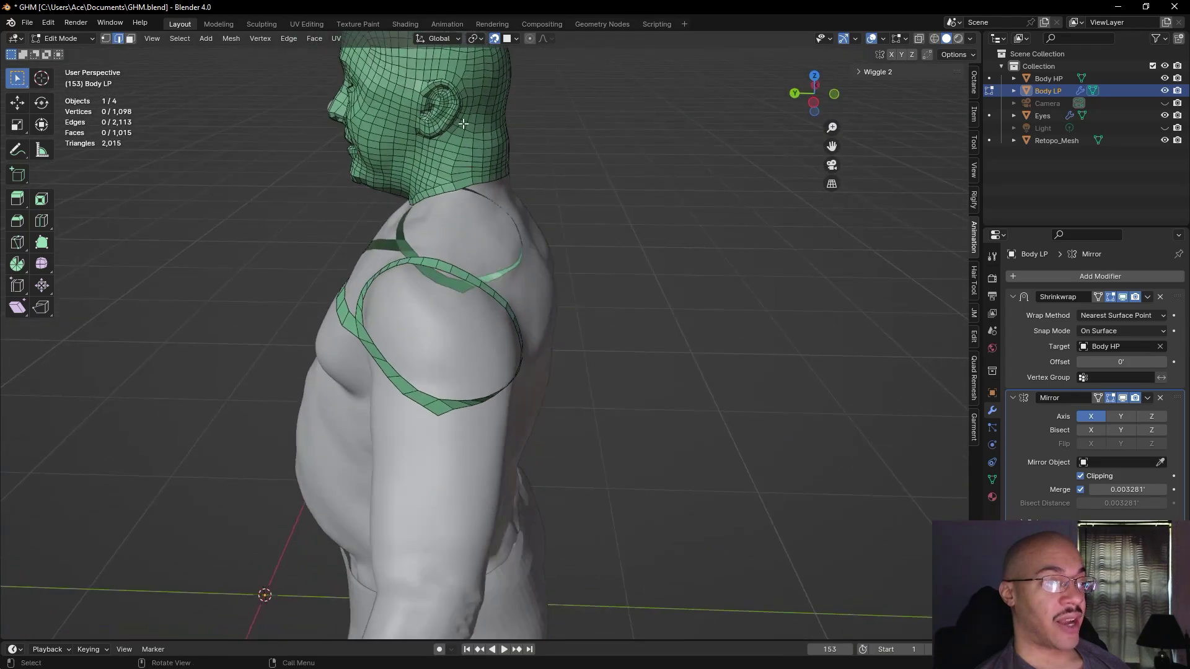
pyautogui.moveTo(456, 195); pyautogui.dragTo(371, 89, button='middle')
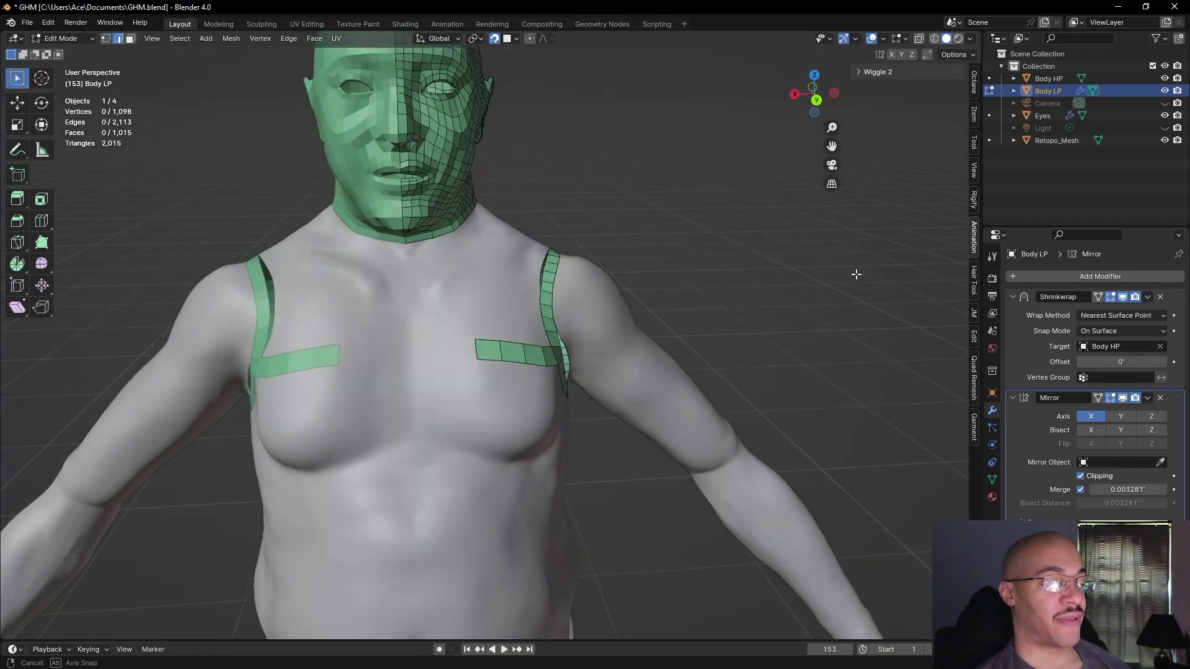
pyautogui.scroll(-5, 554, 330)
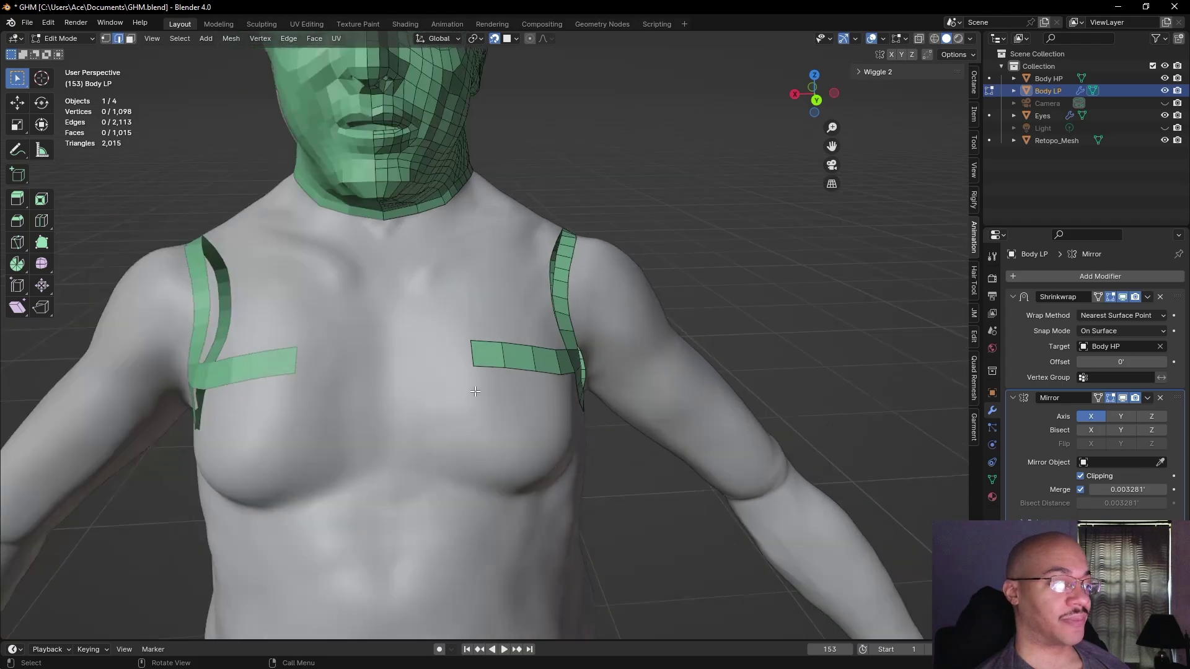
pyautogui.scroll(4, 619, 321)
pyautogui.moveTo(604, 317); pyautogui.dragTo(129, 141, button='middle')
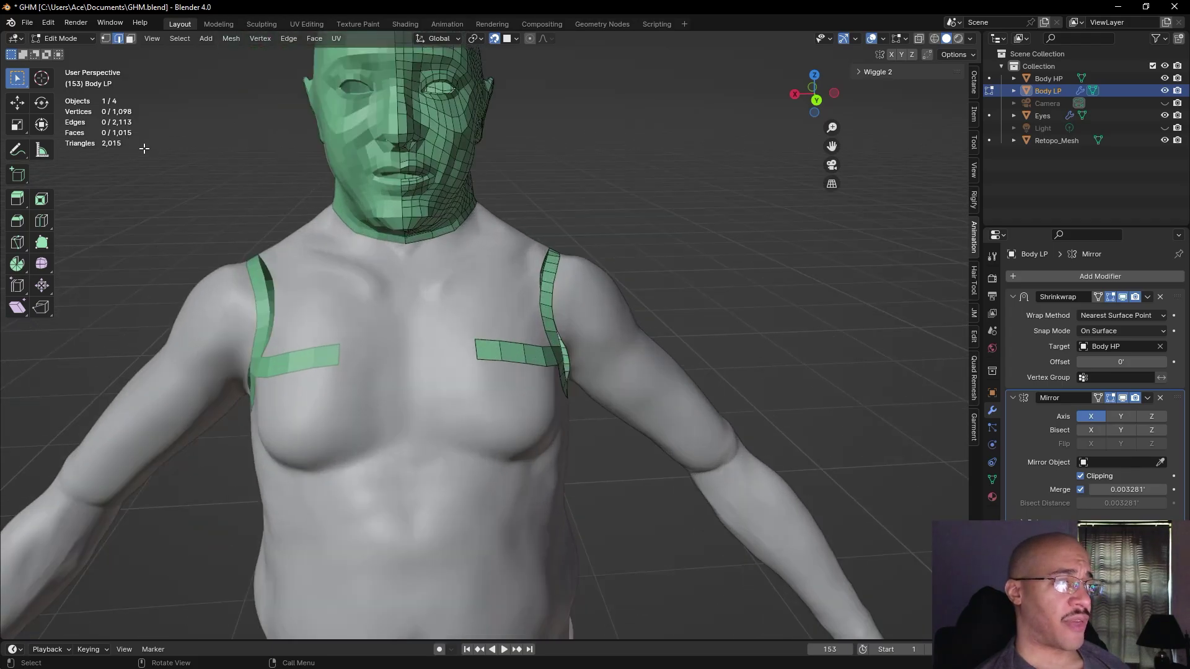
# - Extrude the chest strip's inner end edge repeatedly toward the body's centre line, in successive quads about 0.07' to 0.08' long
pyautogui.click(475, 347)
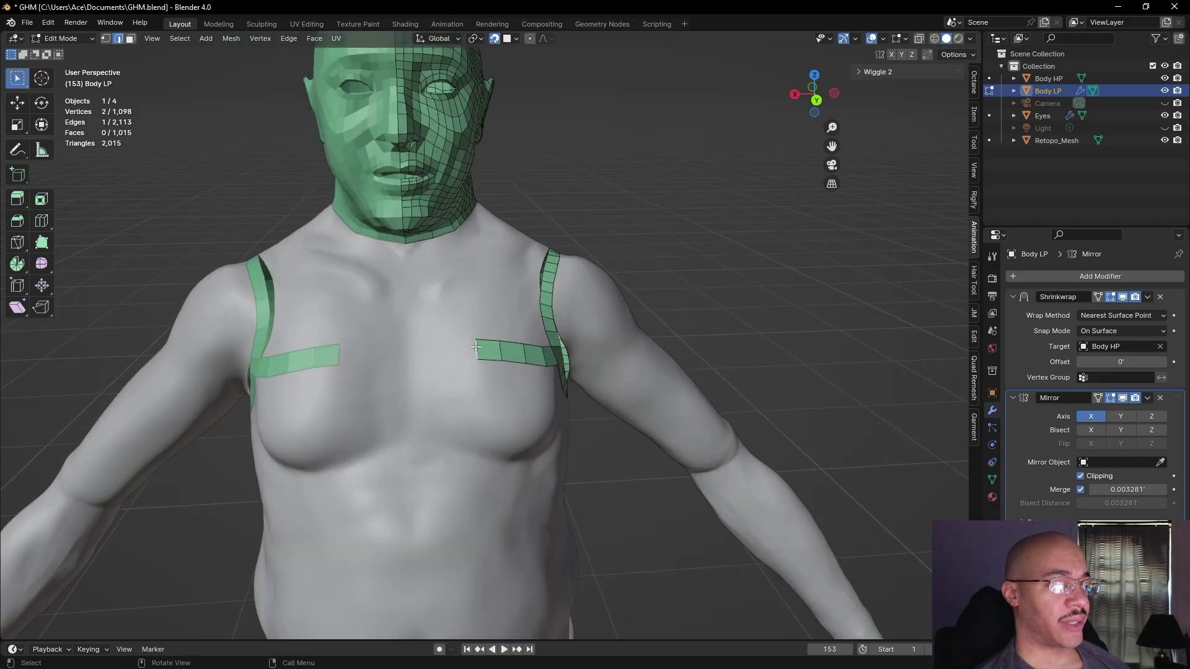
pyautogui.press('e')
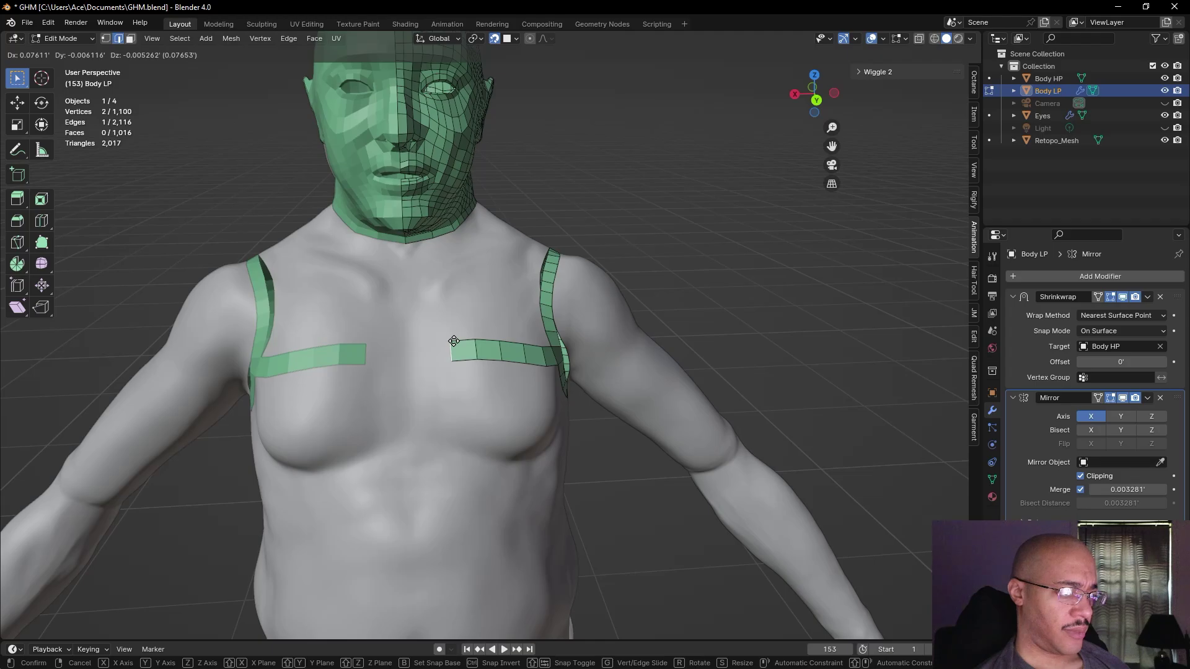
pyautogui.click(453, 340)
pyautogui.press('e')
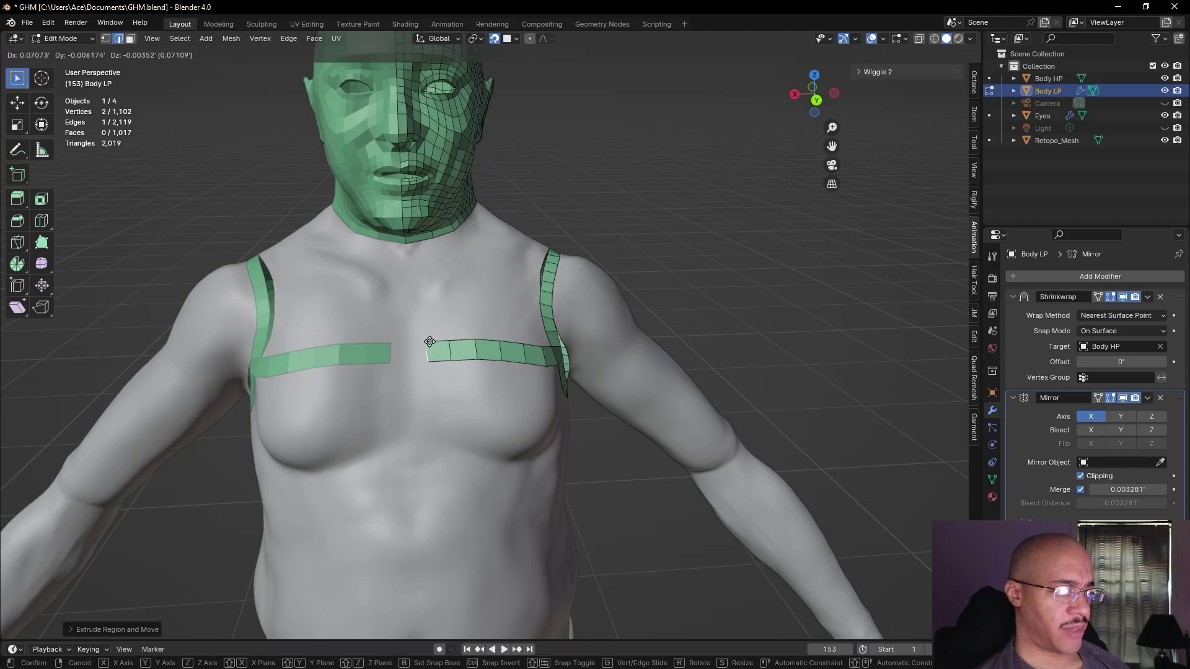
pyautogui.click(429, 342)
pyautogui.press('e')
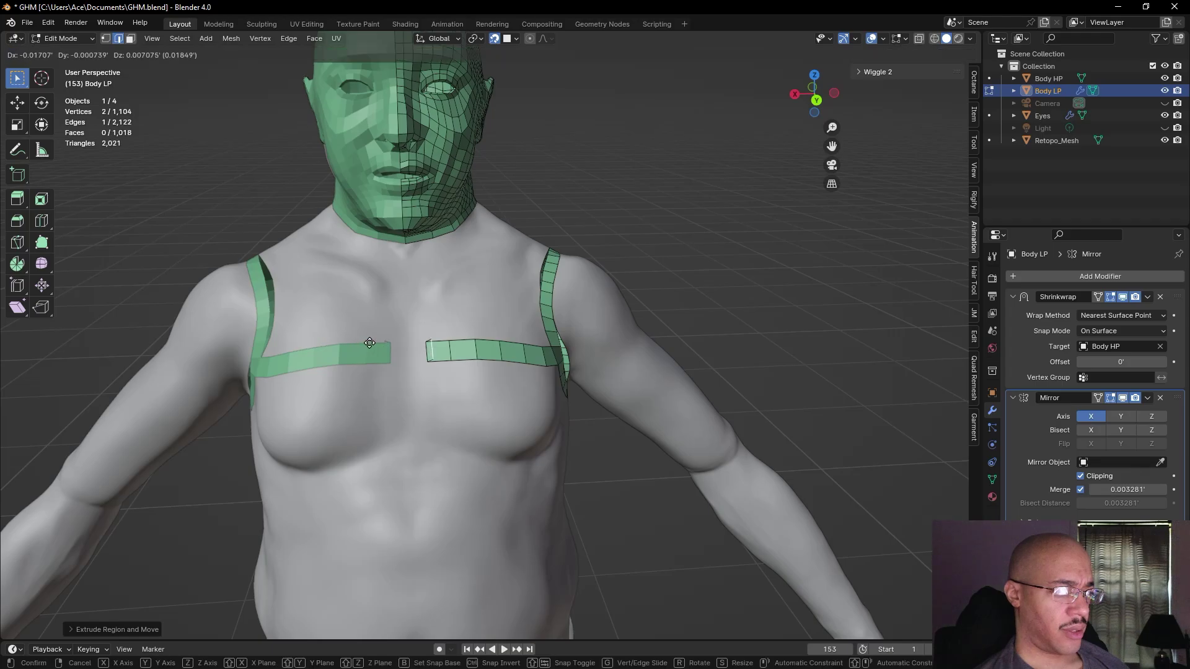
# - Finish extruding the chest strip to the mirror centerline and shift a nearby cross edge to even out the face spacing
pyautogui.click(329, 348)
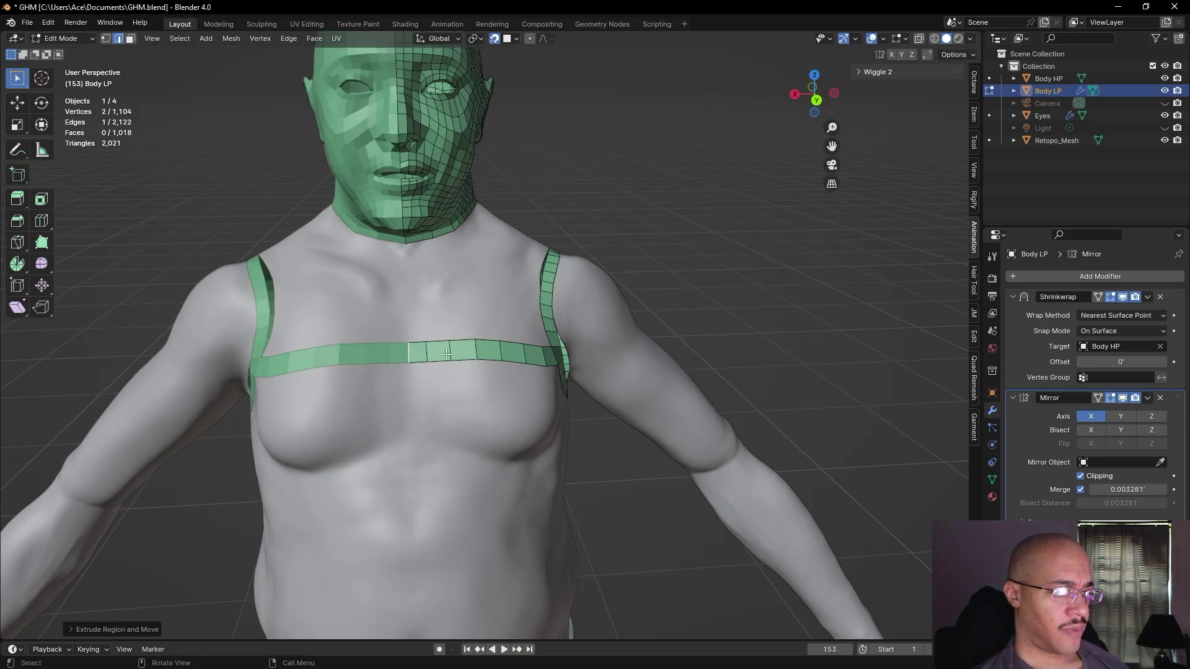
pyautogui.press('g')
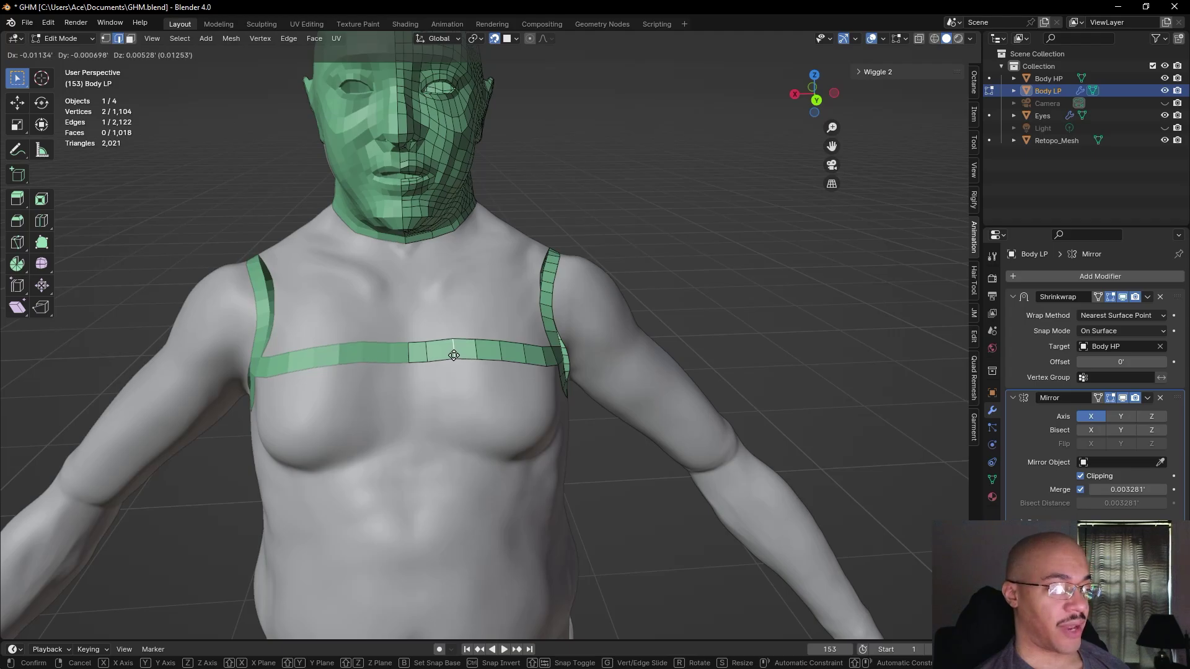
pyautogui.click(452, 356)
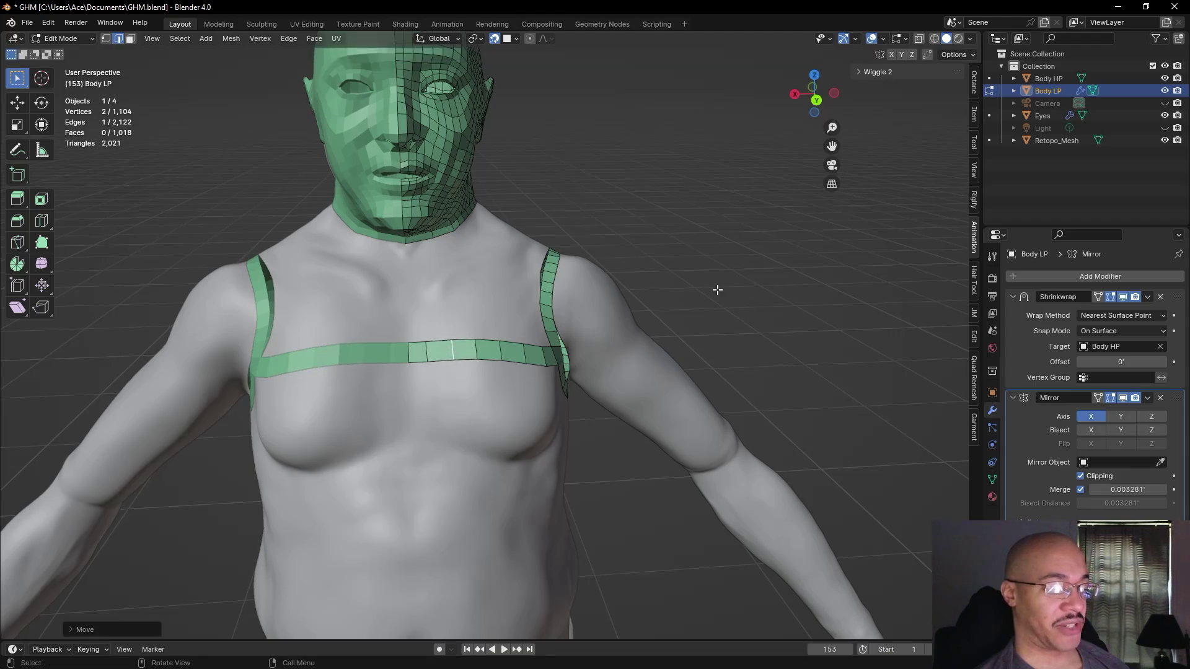
pyautogui.click(428, 352)
pyautogui.press('g')
pyautogui.rightClick(432, 351)
pyautogui.click(771, 306)
# - Examine the chest strip and armhole loops from the front, side and back of the torso
pyautogui.moveTo(770, 306); pyautogui.dragTo(655, 323, button='middle')
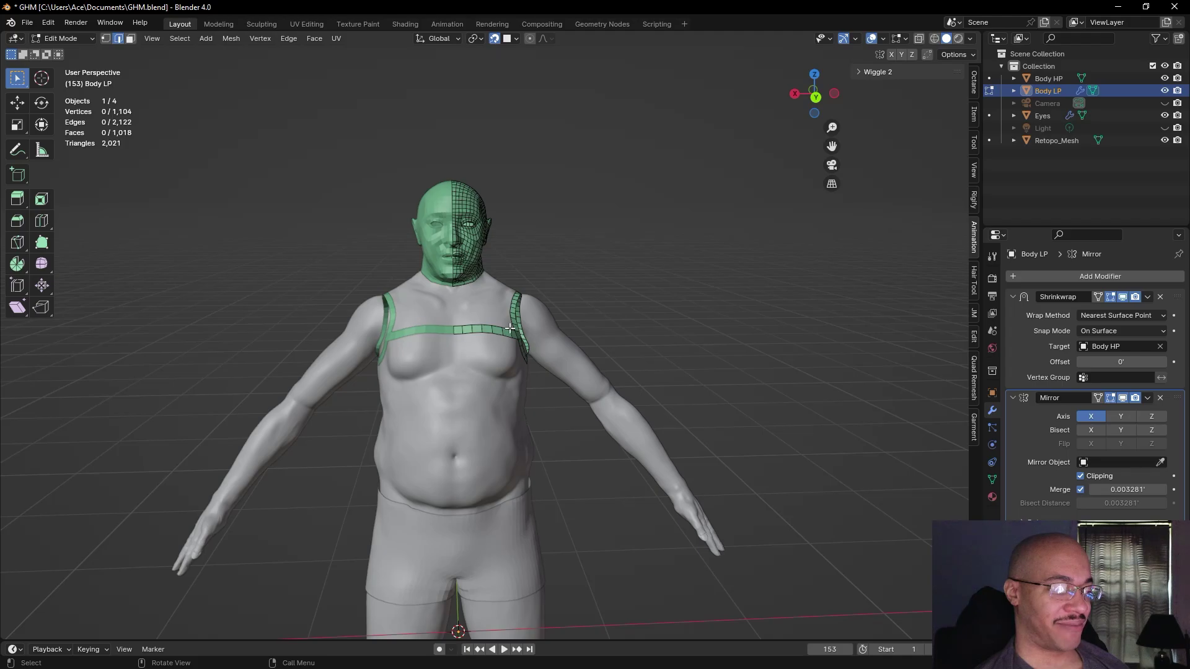
pyautogui.moveTo(576, 347); pyautogui.dragTo(649, 317, button='middle')
pyautogui.moveTo(436, 313)
pyautogui.mouseDown(button='middle')
pyautogui.moveTo(424, 303)
pyautogui.moveTo(480, 300)
pyautogui.moveTo(423, 298)
pyautogui.mouseUp(button='middle')
pyautogui.scroll(5, 469, 326)
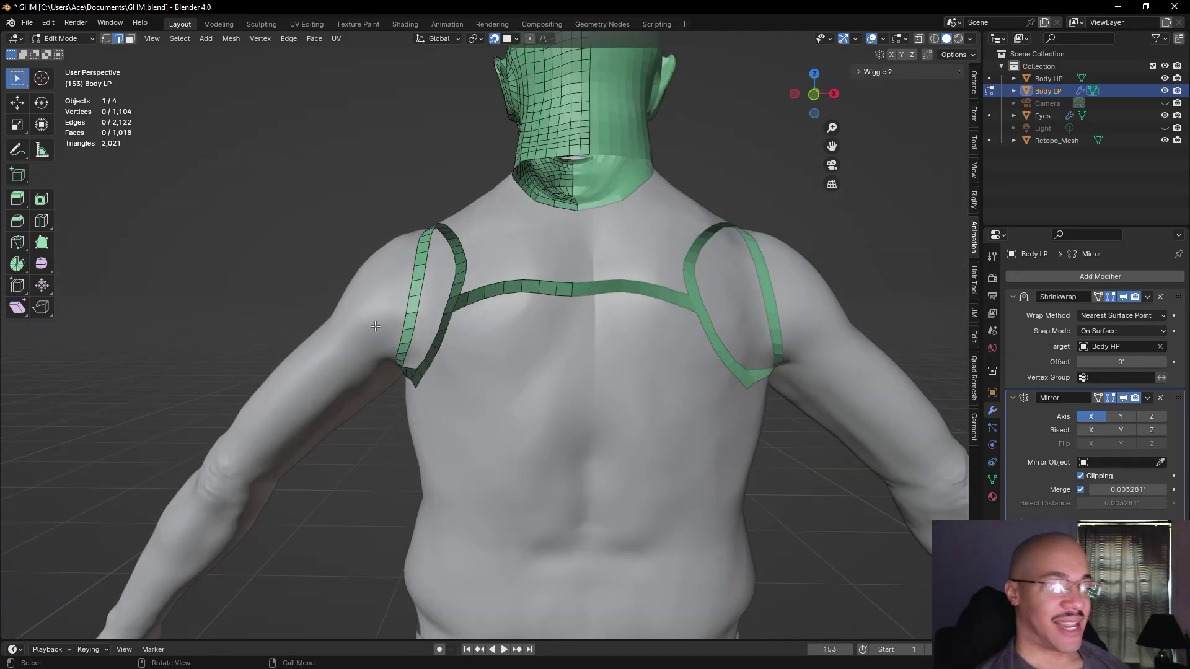
pyautogui.moveTo(510, 362); pyautogui.dragTo(522, 340, button='middle')
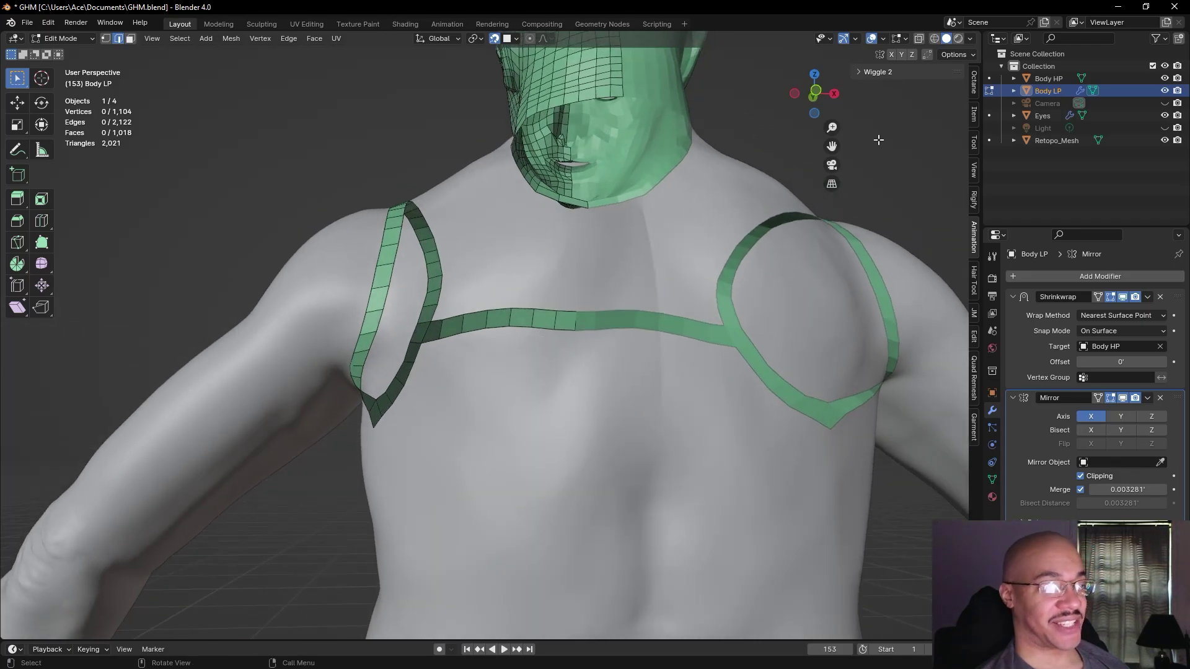
pyautogui.click(815, 92)
pyautogui.scroll(-4, 506, 281)
pyautogui.moveTo(506, 280); pyautogui.dragTo(684, 273, button='middle')
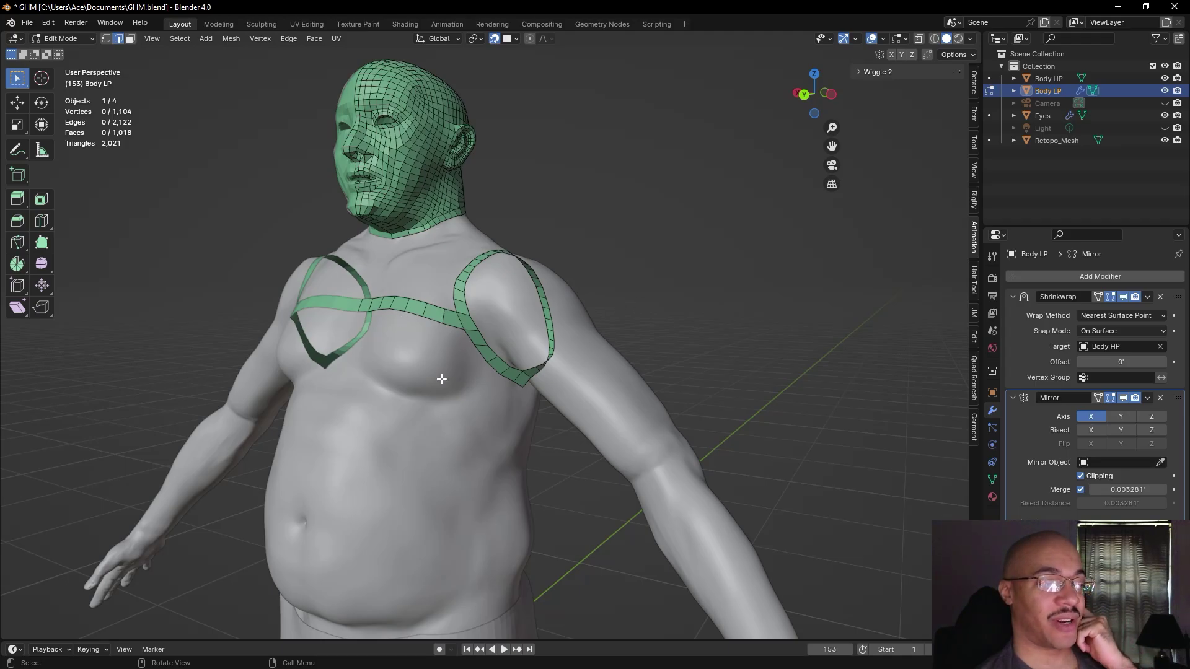
pyautogui.moveTo(789, 333); pyautogui.dragTo(556, 329, button='middle')
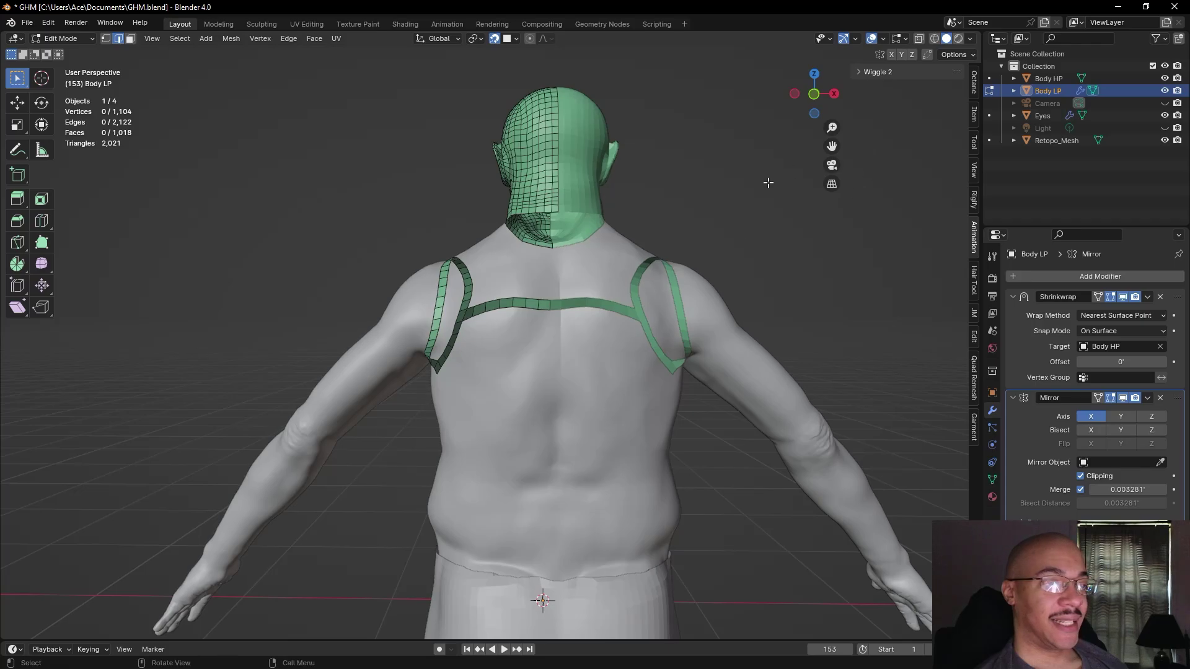
pyautogui.click(815, 96)
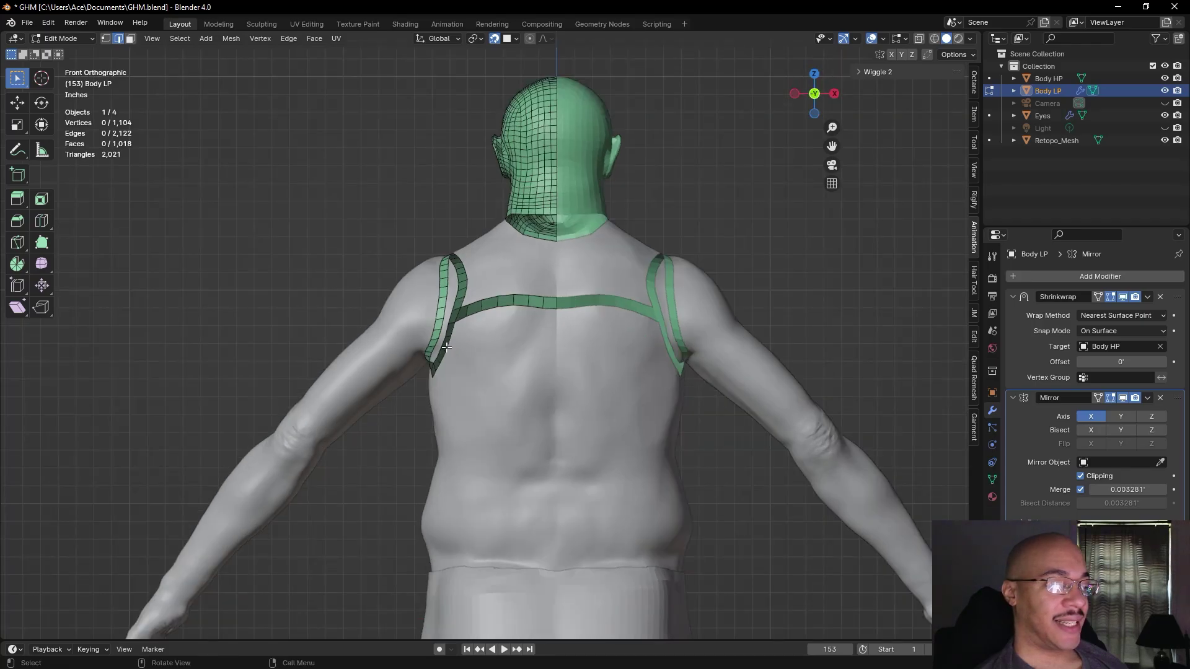
pyautogui.scroll(5, 446, 347)
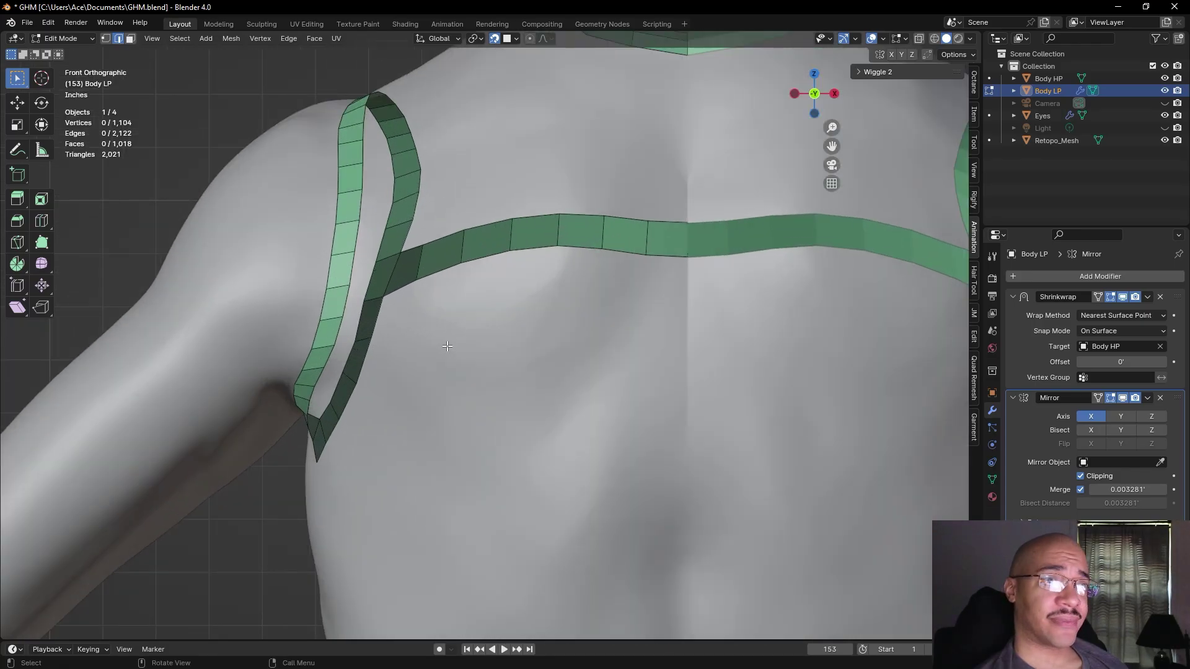
pyautogui.scroll(-2, 448, 344)
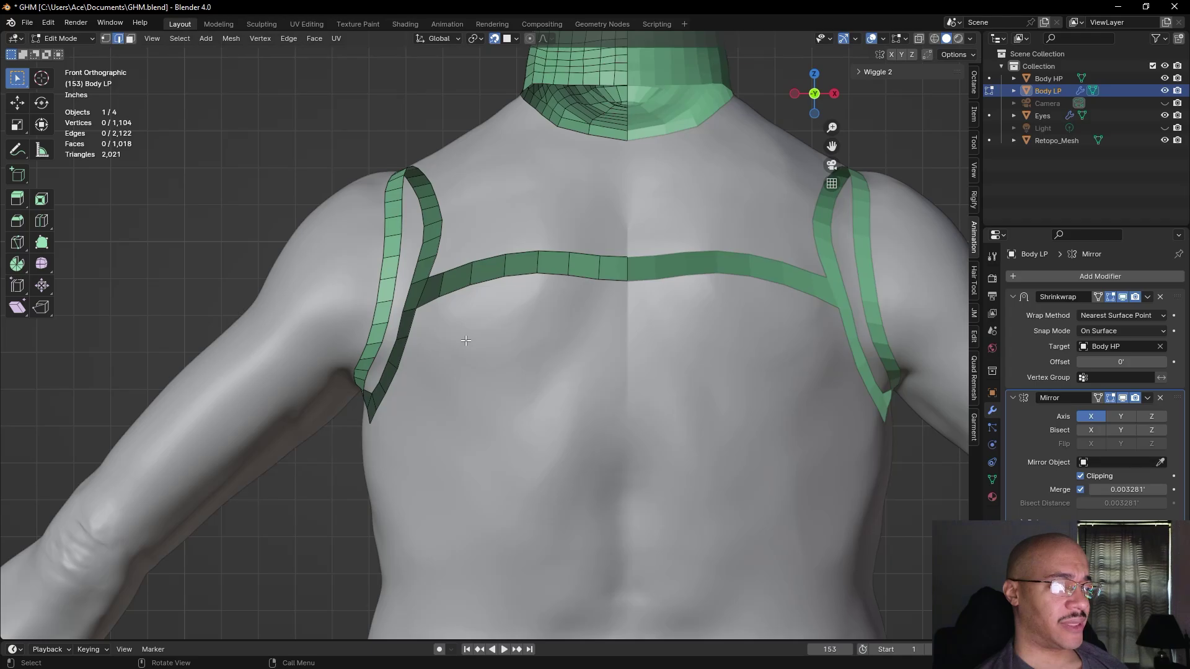
pyautogui.moveTo(469, 361); pyautogui.dragTo(466, 347, button='middle')
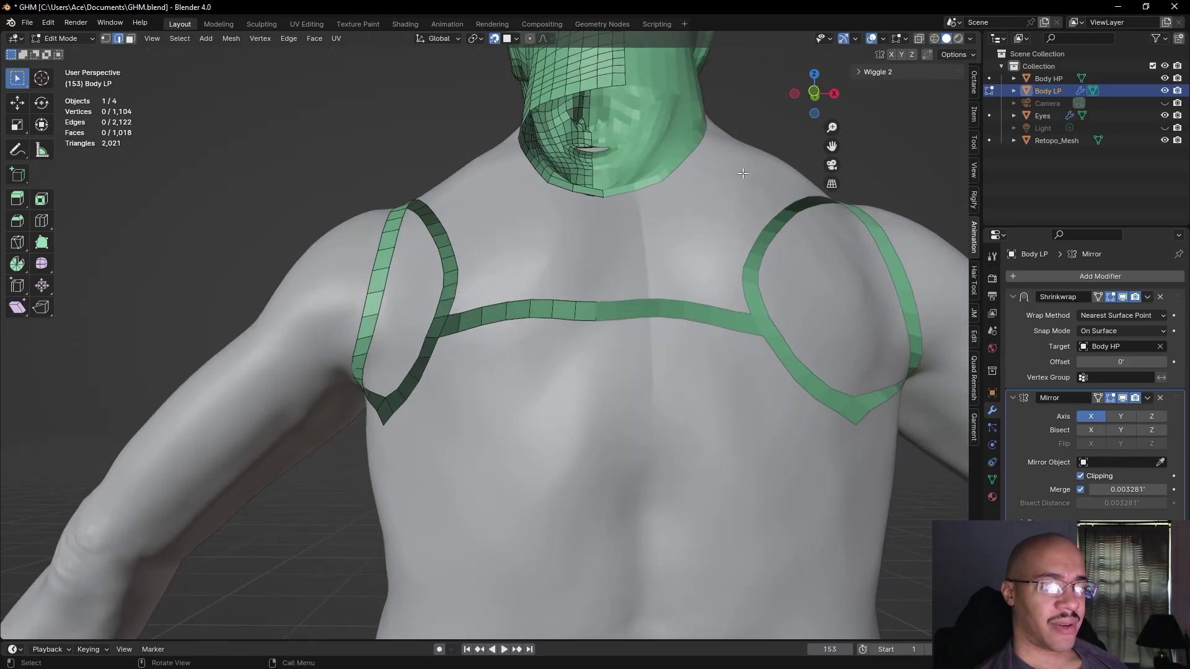
pyautogui.click(815, 93)
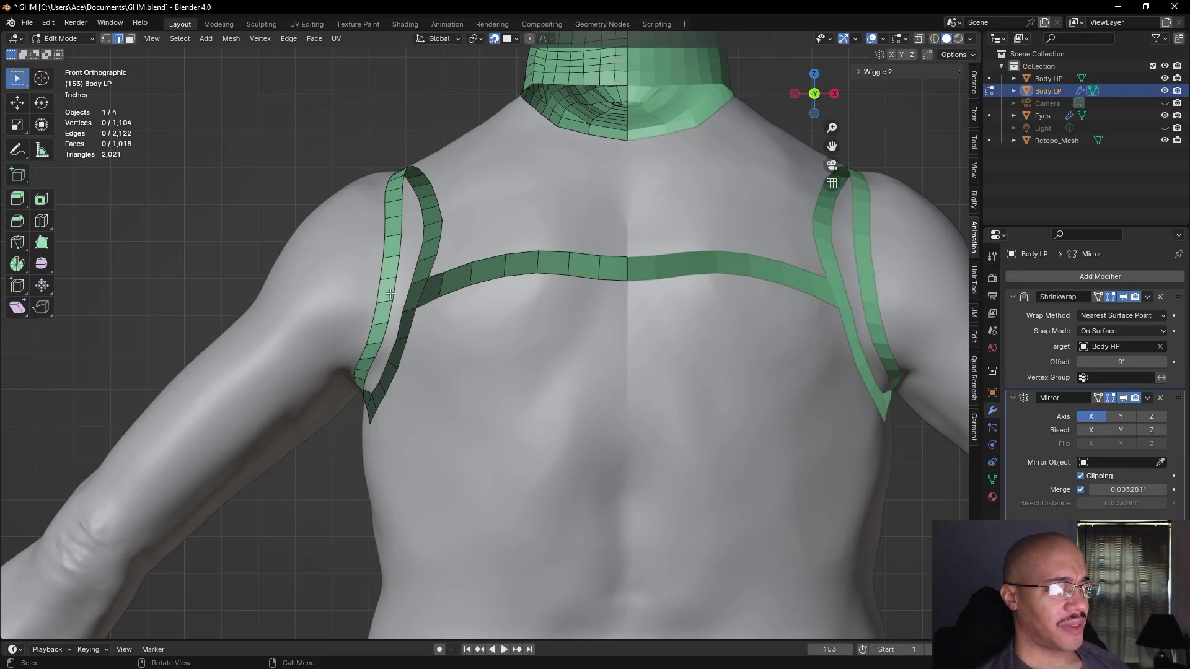
# - Extrude one edge on the back side of the armhole loop into a single face toward the spine
pyautogui.moveTo(331, 308)
pyautogui.mouseDown(button='middle')
pyautogui.moveTo(255, 266)
pyautogui.moveTo(345, 305)
pyautogui.mouseUp(button='middle')
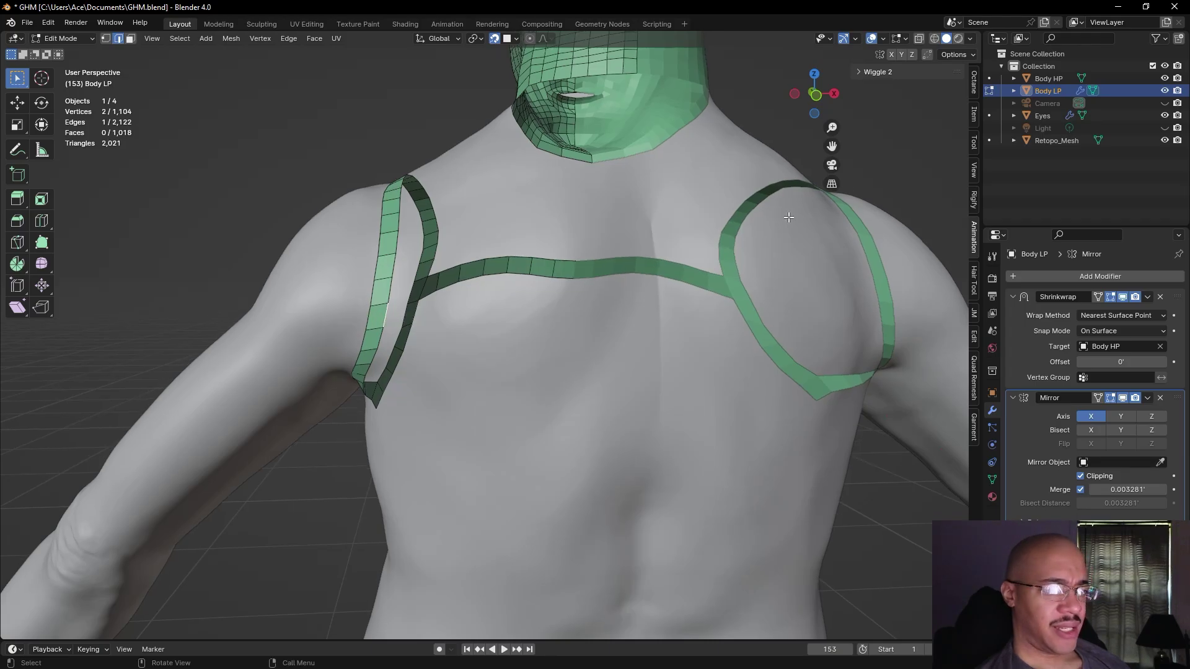
pyautogui.click(816, 93)
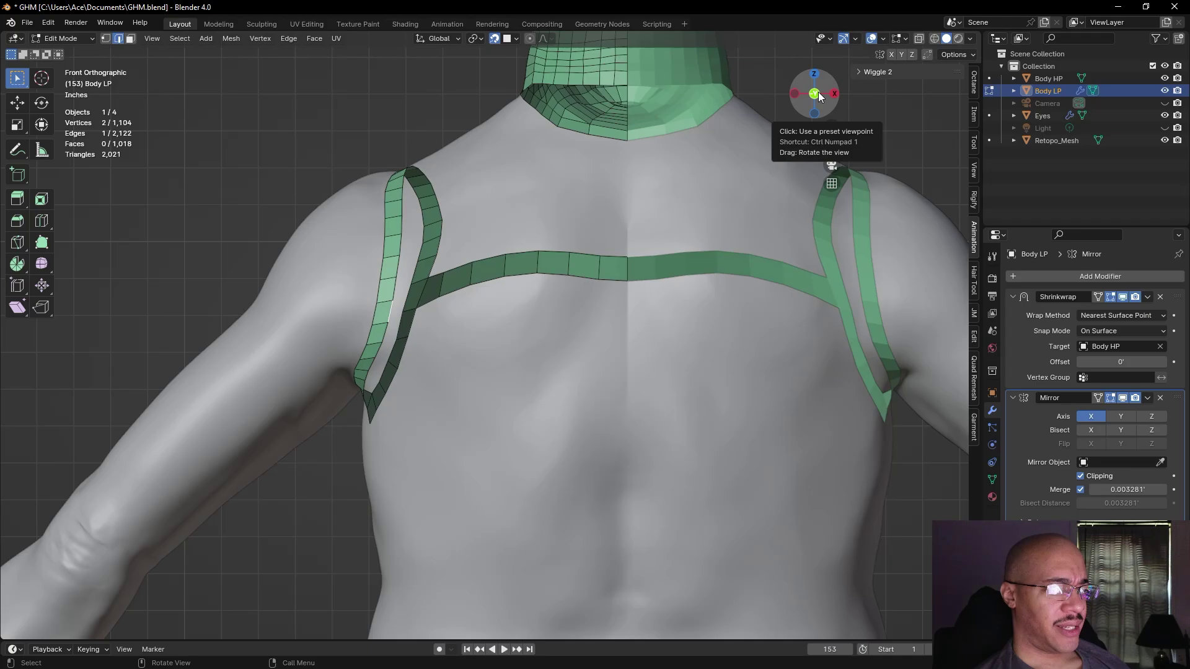
pyautogui.press('e')
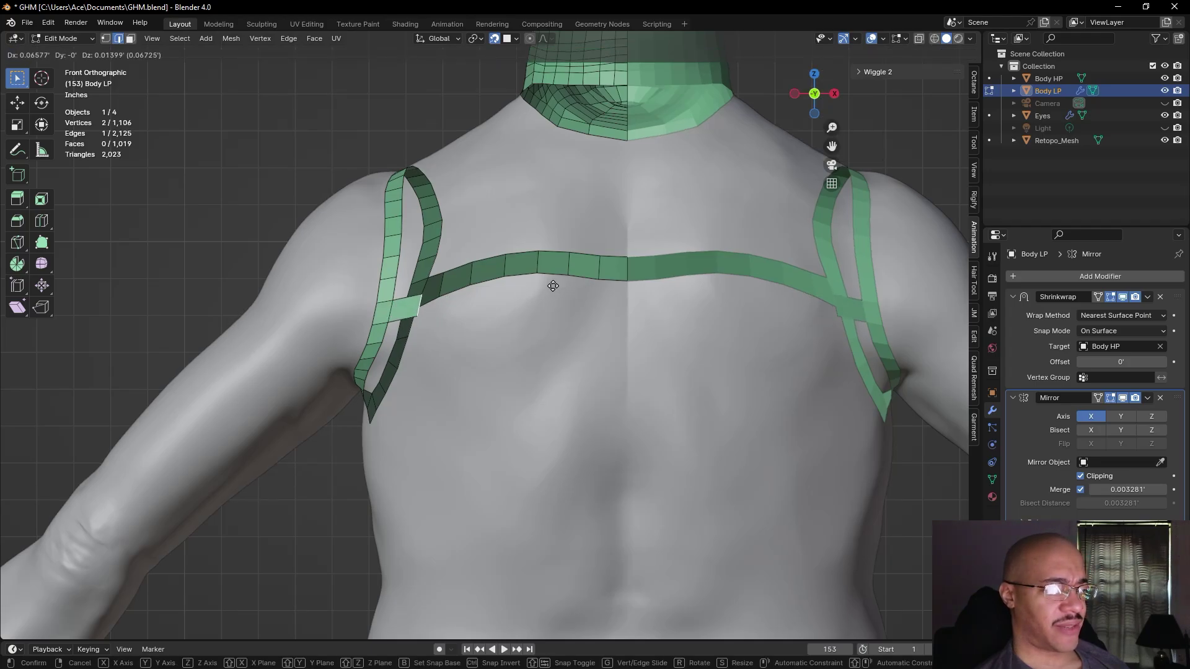
pyautogui.click(549, 289)
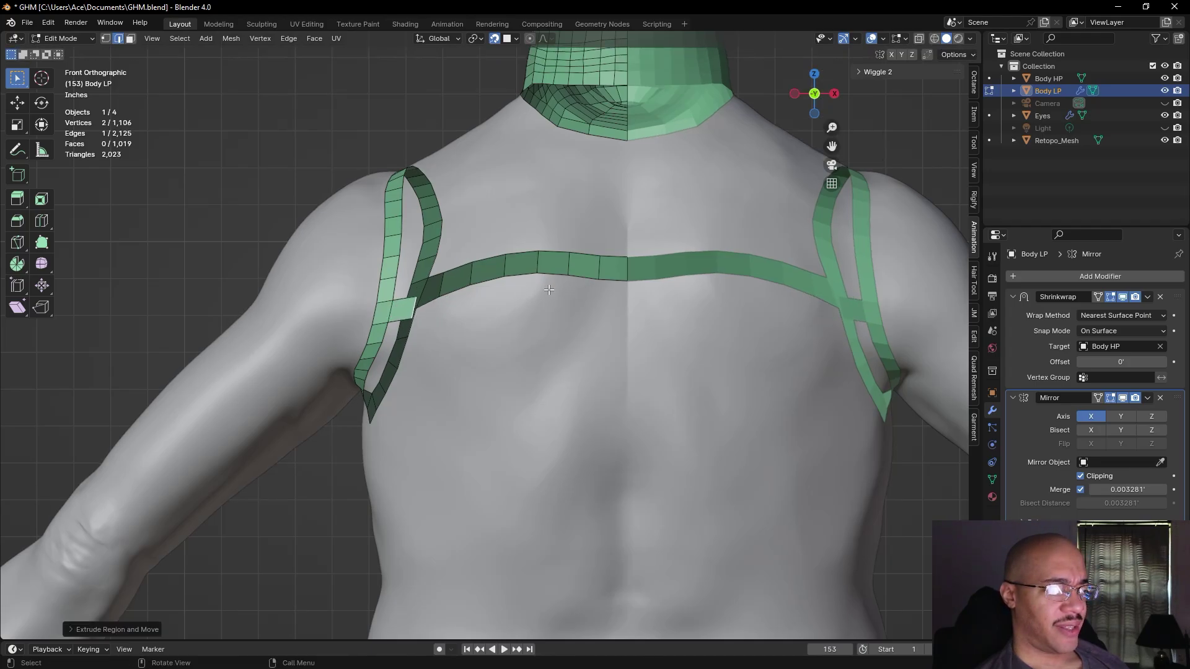
# - Extrude the next higher edge on the back side of the armhole loop into a face toward the spine
pyautogui.moveTo(545, 290); pyautogui.dragTo(398, 299, button='middle')
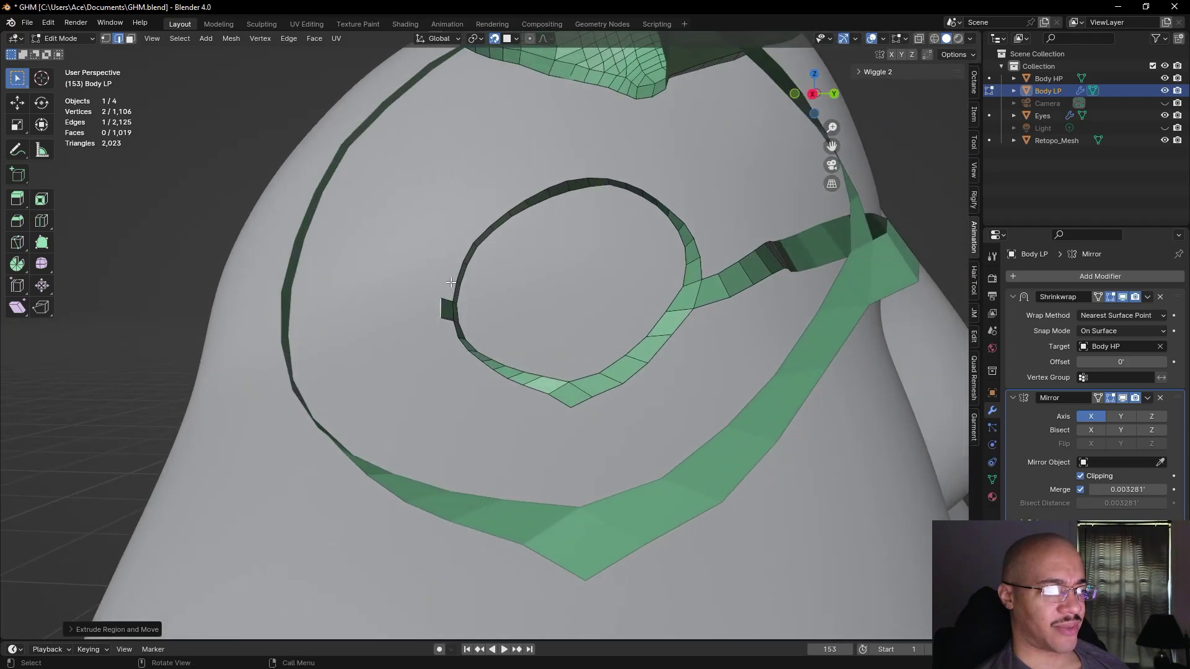
pyautogui.keyDown('alt'); pyautogui.moveTo(439, 288); pyautogui.dragTo(548, 318); pyautogui.keyUp('alt')
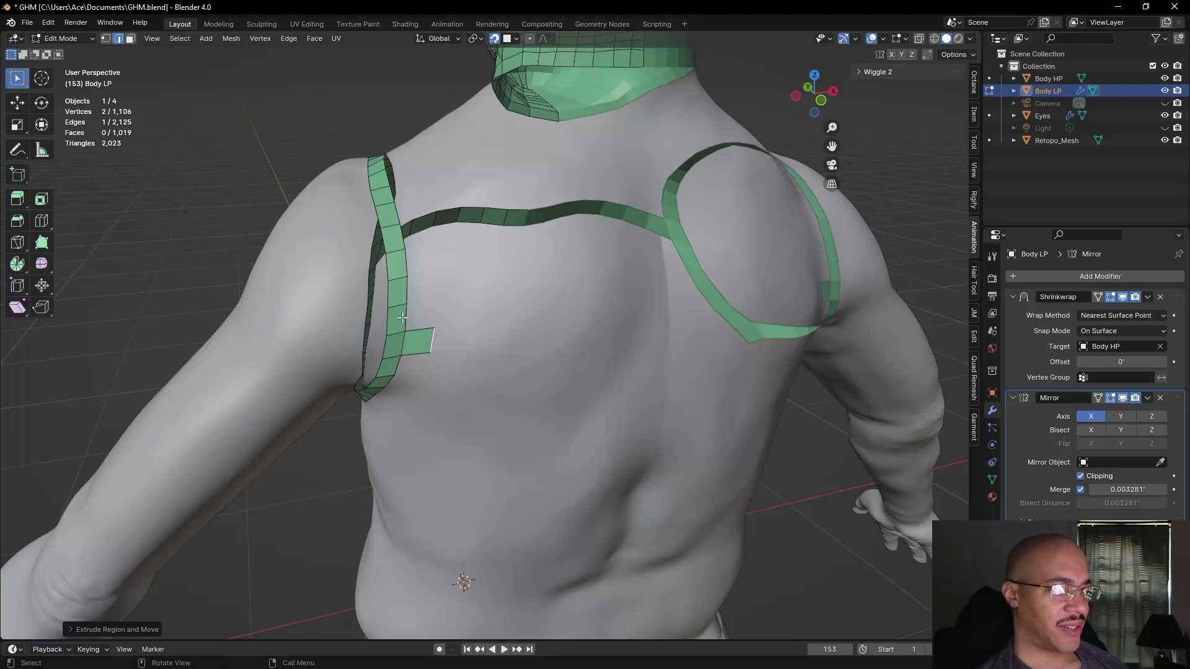
pyautogui.press('e')
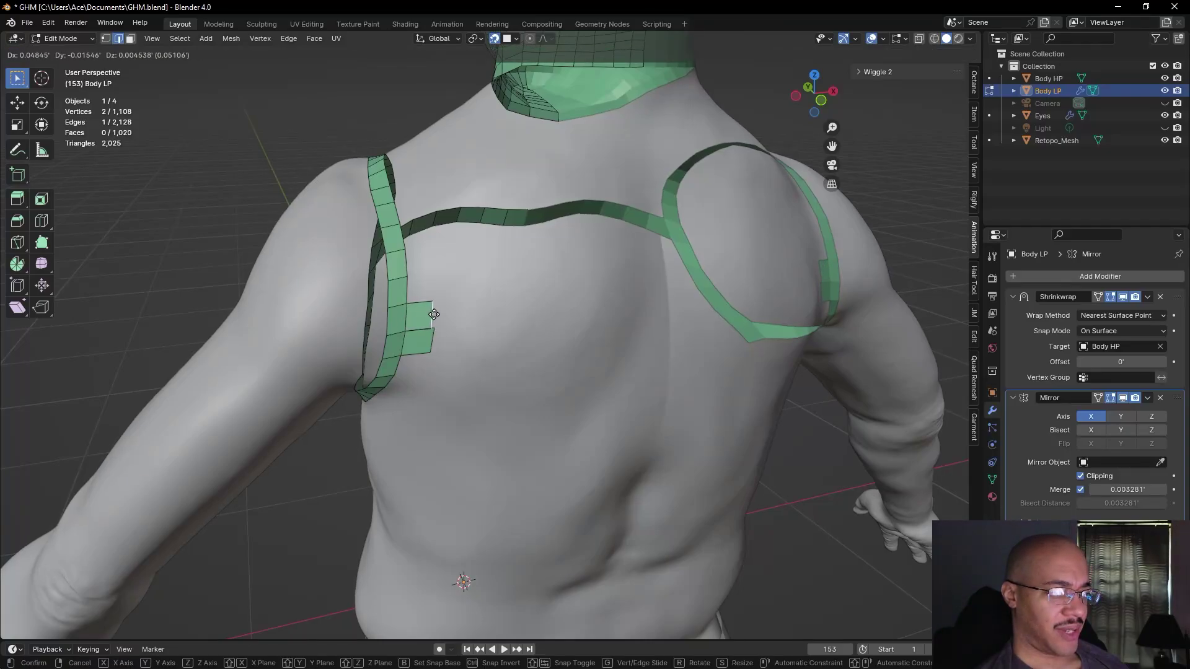
pyautogui.click(435, 315)
# - Delete the lower of the two faces extruded from the back side of the armhole loop
pyautogui.click(131, 38)
pyautogui.click(415, 342)
pyautogui.rightClick(426, 351)
pyautogui.moveTo(419, 363)
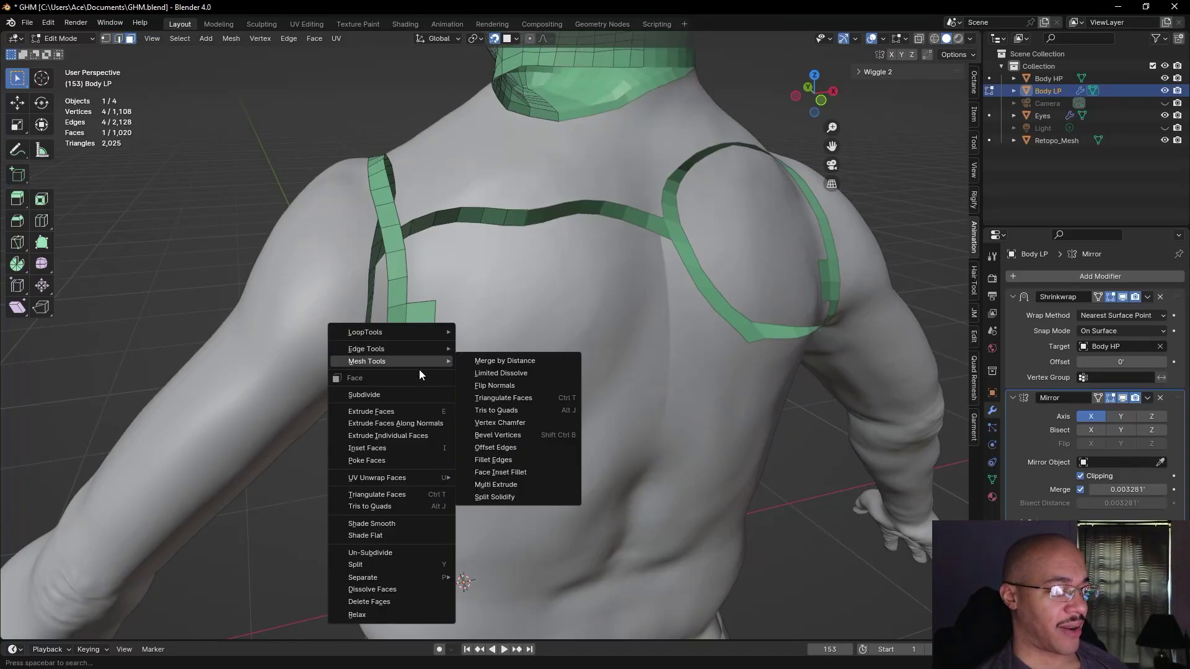
pyautogui.click(399, 601)
# - Extrude the end edge of the remaining back face six times across the shoulder blade toward the spine
pyautogui.scroll(-5, 163, 317)
pyautogui.moveTo(164, 316); pyautogui.dragTo(372, 338, button='middle')
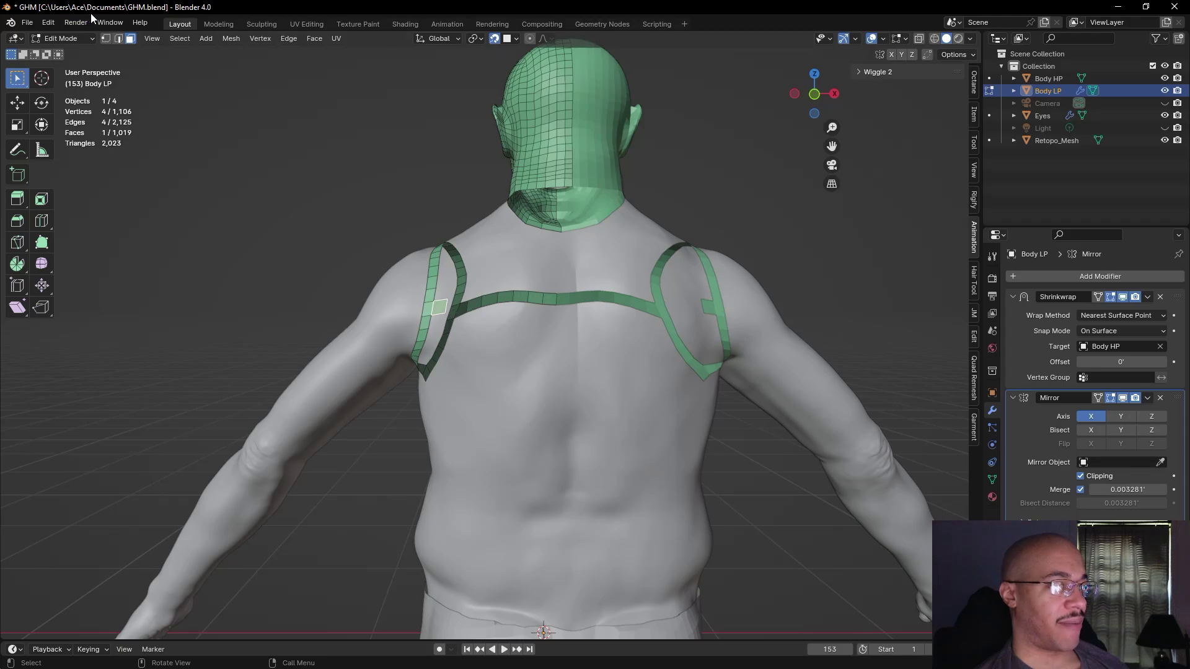
pyautogui.scroll(6, 314, 263)
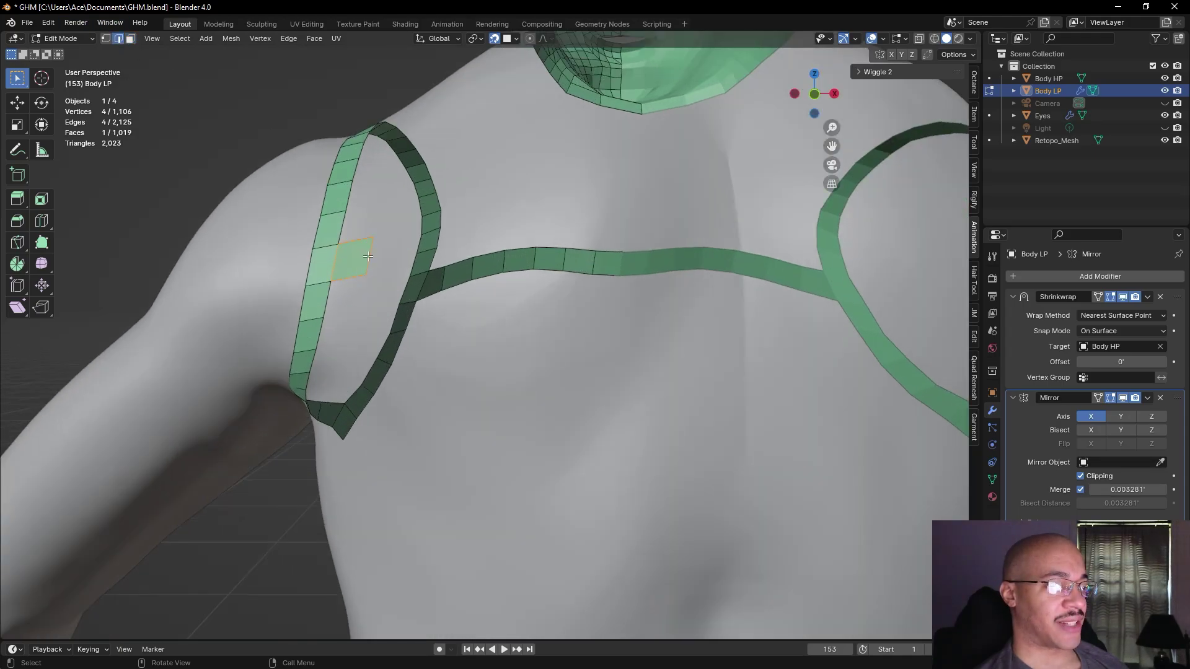
pyautogui.moveTo(617, 329); pyautogui.dragTo(626, 318, button='middle')
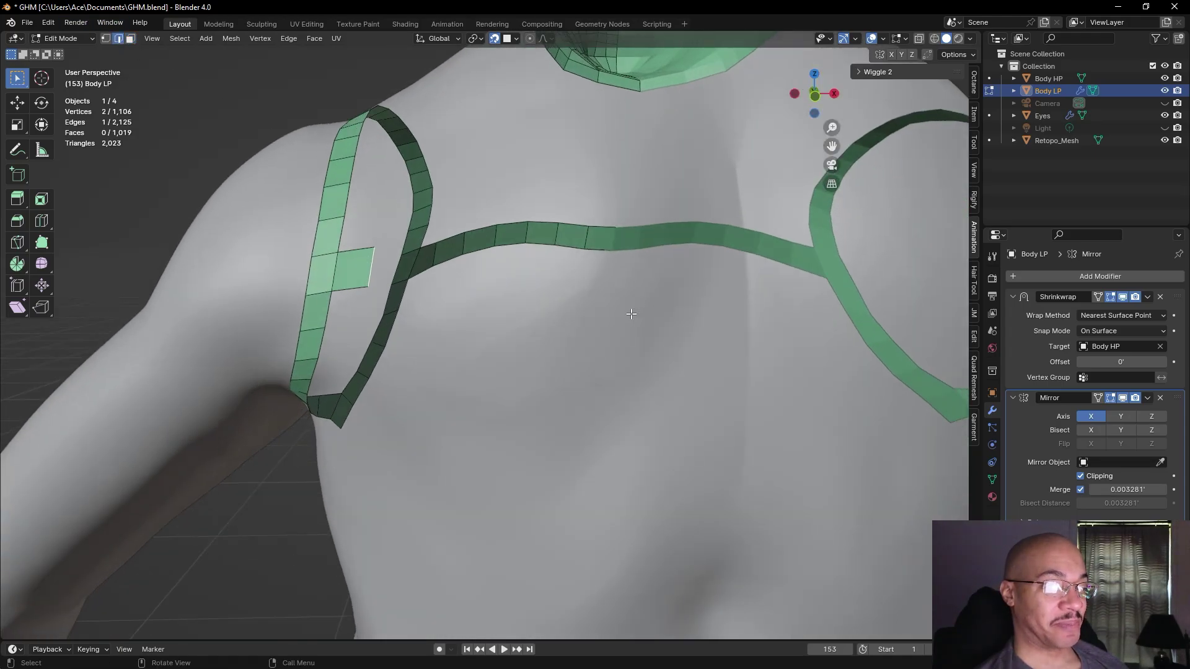
pyautogui.scroll(-1, 626, 316)
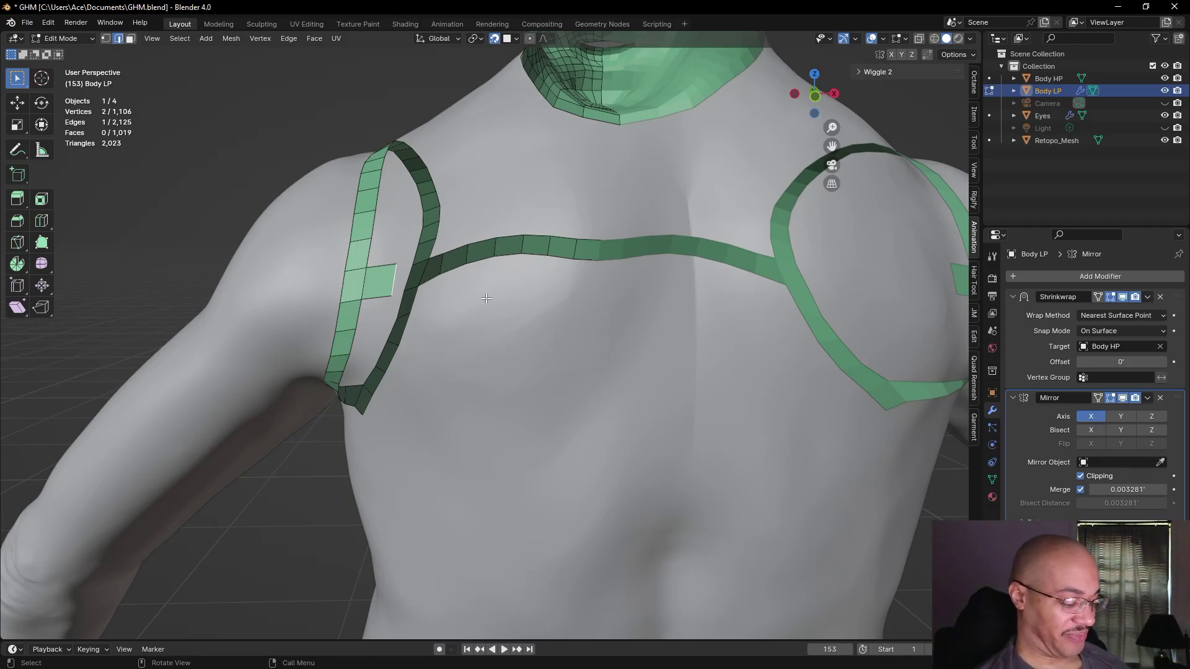
pyautogui.press('e')
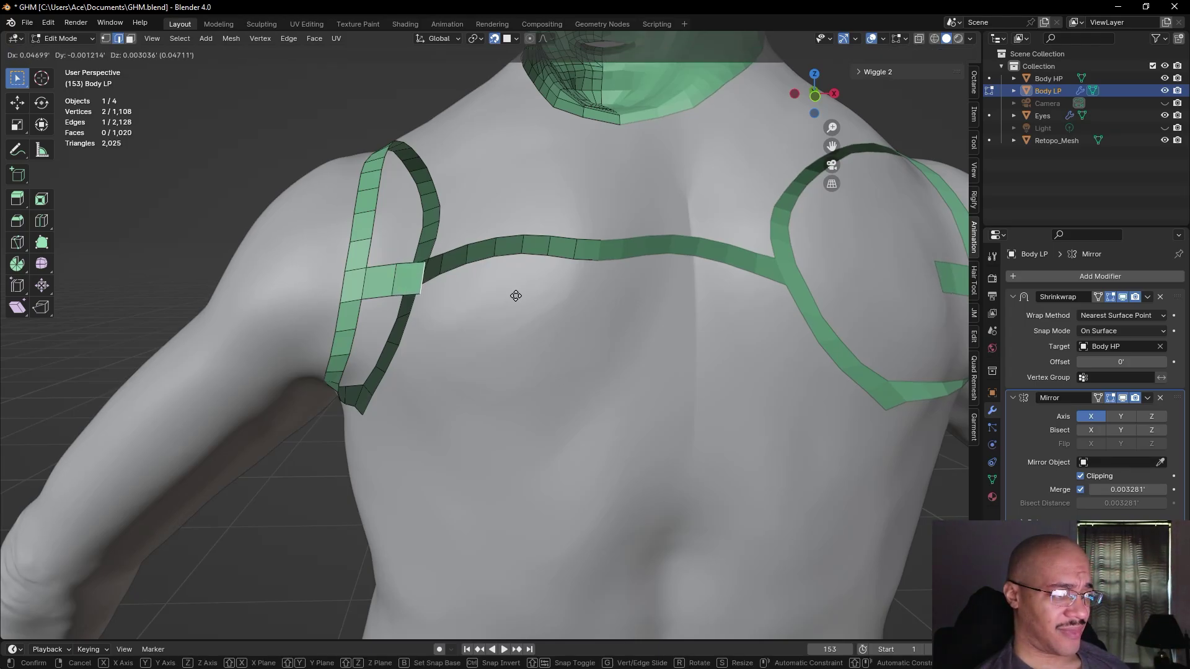
pyautogui.click(520, 296)
pyautogui.press('e')
pyautogui.click(549, 294)
pyautogui.press('e')
pyautogui.click(582, 293)
pyautogui.press('e')
pyautogui.click(616, 289)
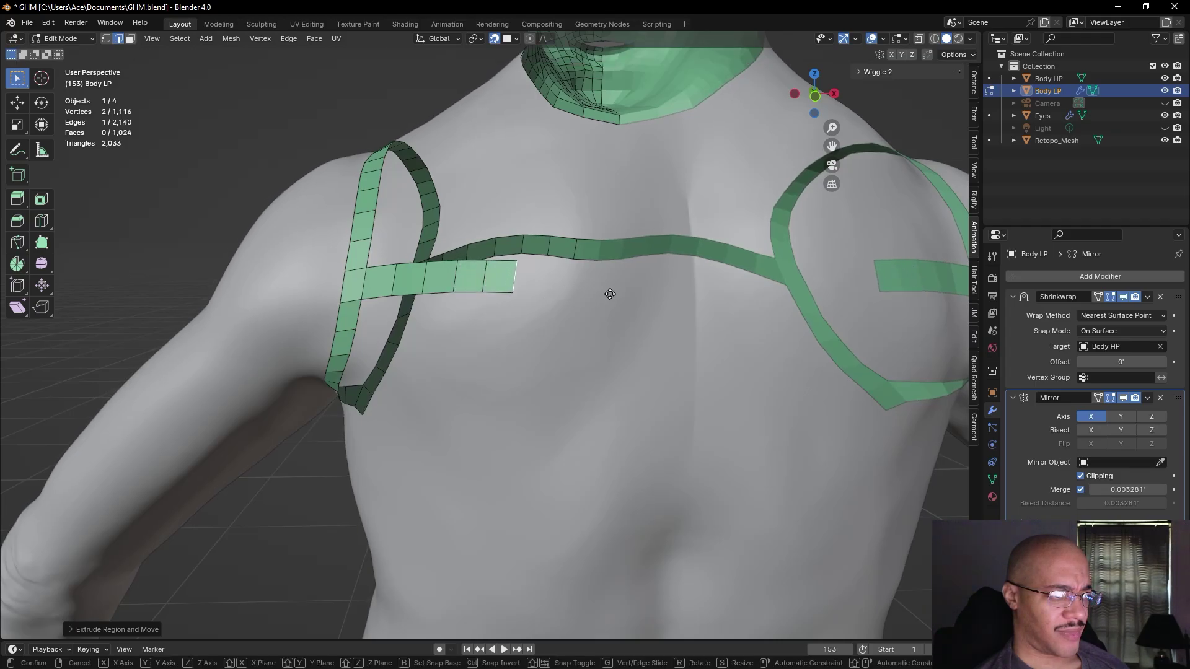
pyautogui.press('e')
pyautogui.click(639, 296)
pyautogui.press('e')
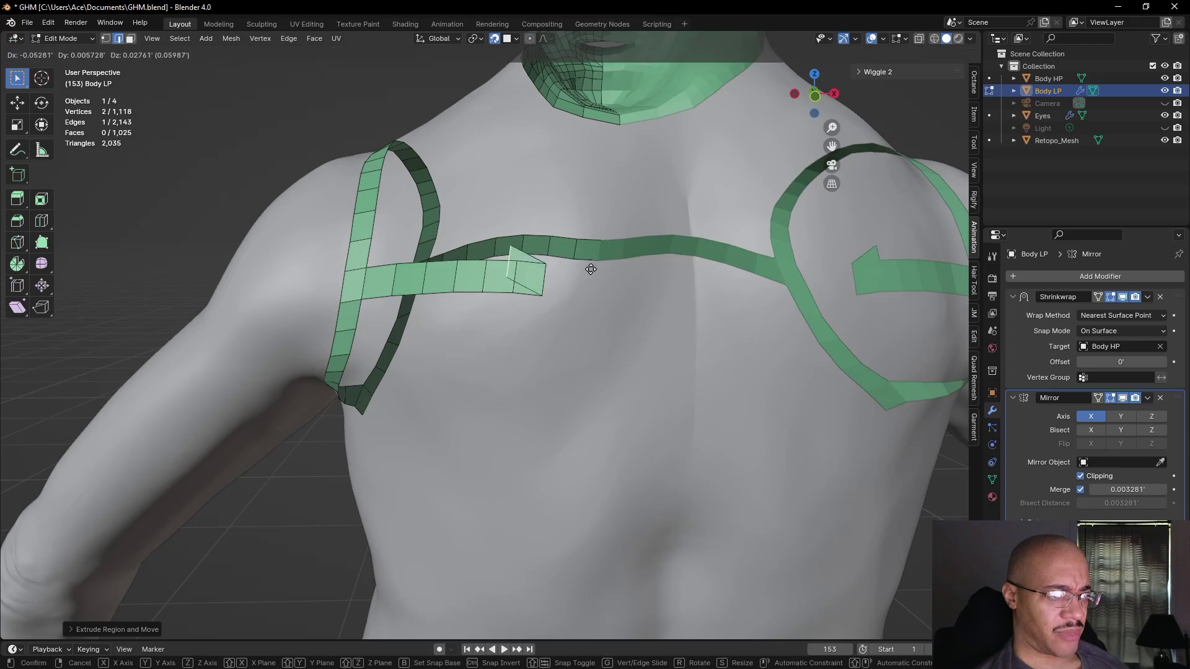
pyautogui.click(667, 297)
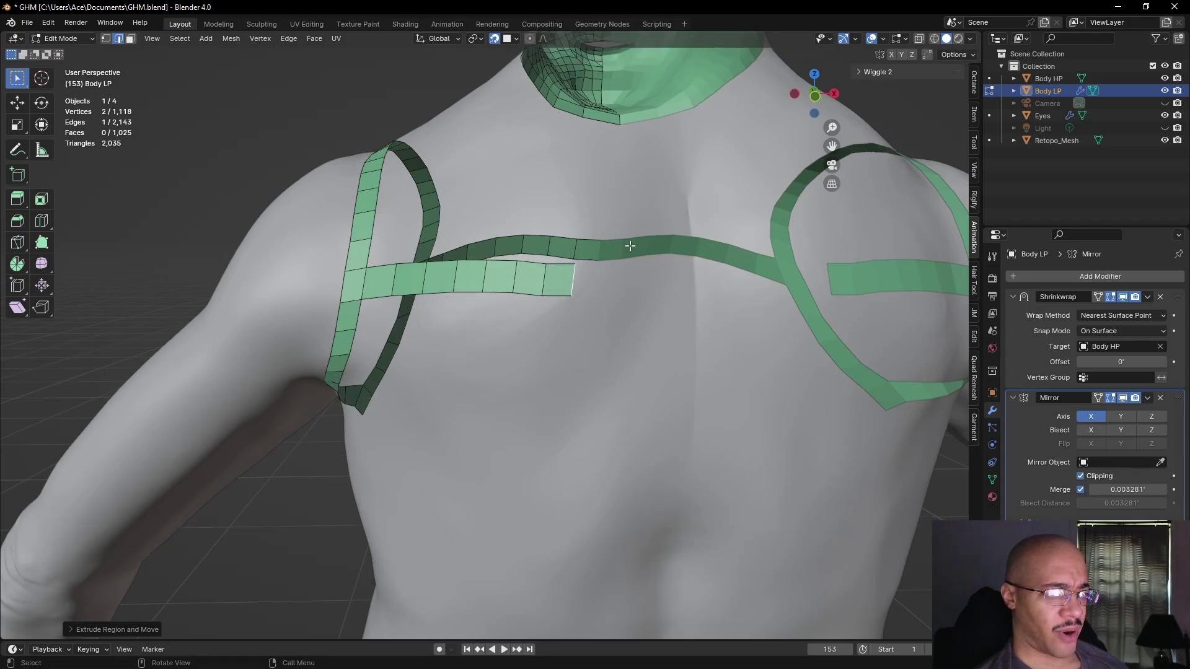
# - Extrude four more faces to carry the upper back strip to the mirror centerline, and deselect the mesh
pyautogui.moveTo(744, 264); pyautogui.dragTo(460, 479, button='middle')
pyautogui.moveTo(732, 322); pyautogui.dragTo(663, 390, button='middle')
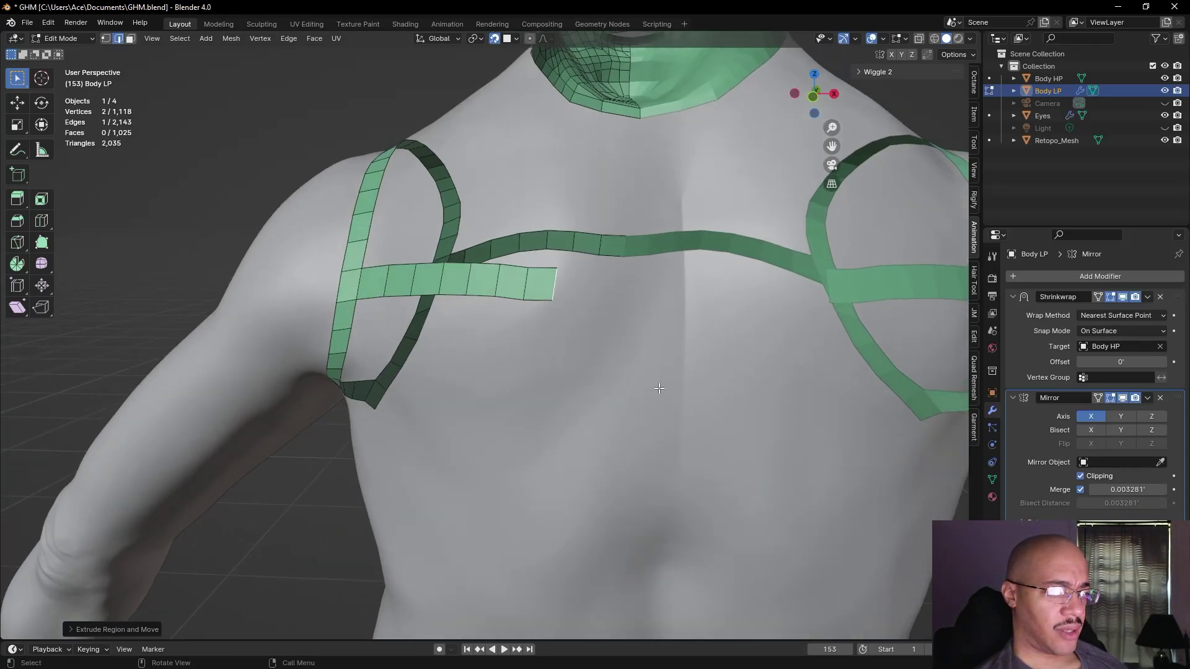
pyautogui.press('e')
pyautogui.click(629, 308)
pyautogui.press('e')
pyautogui.click(661, 308)
pyautogui.press('e')
pyautogui.click(696, 311)
pyautogui.press('e')
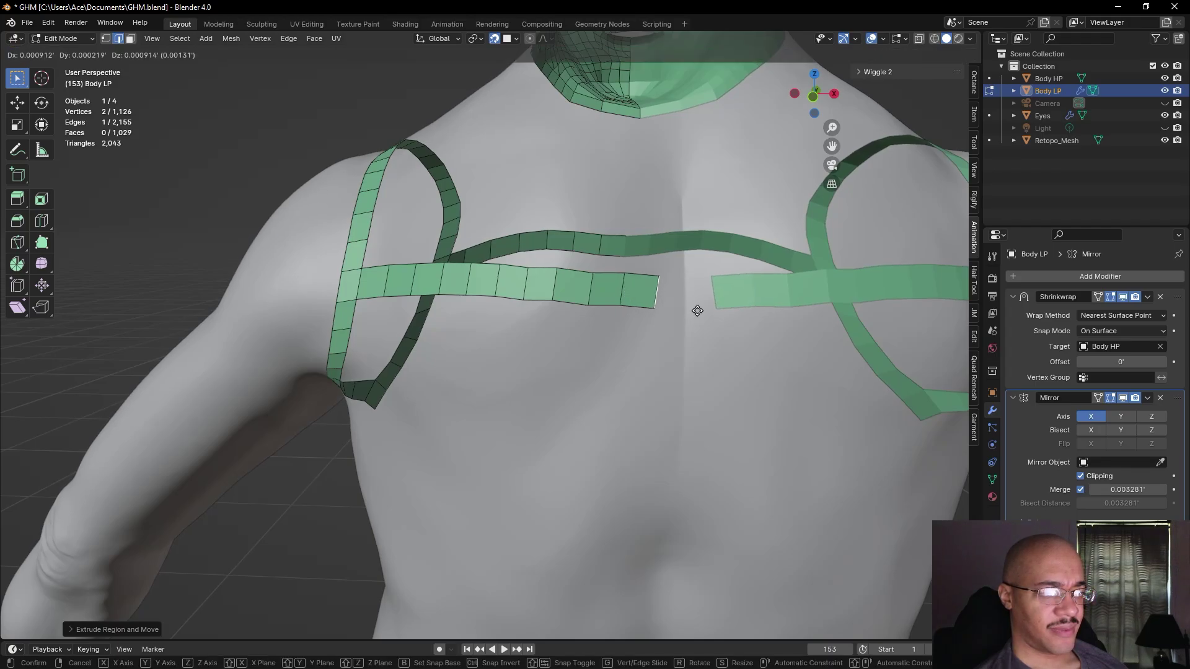
pyautogui.click(734, 311)
pyautogui.scroll(-6, 737, 316)
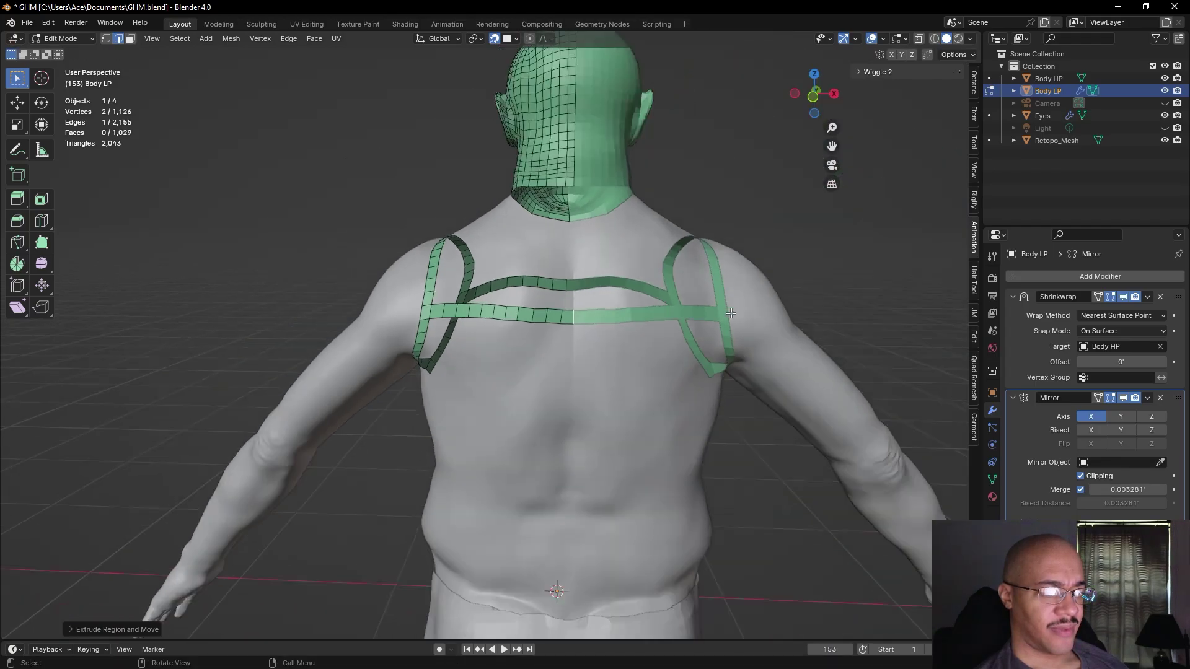
pyautogui.click(833, 300)
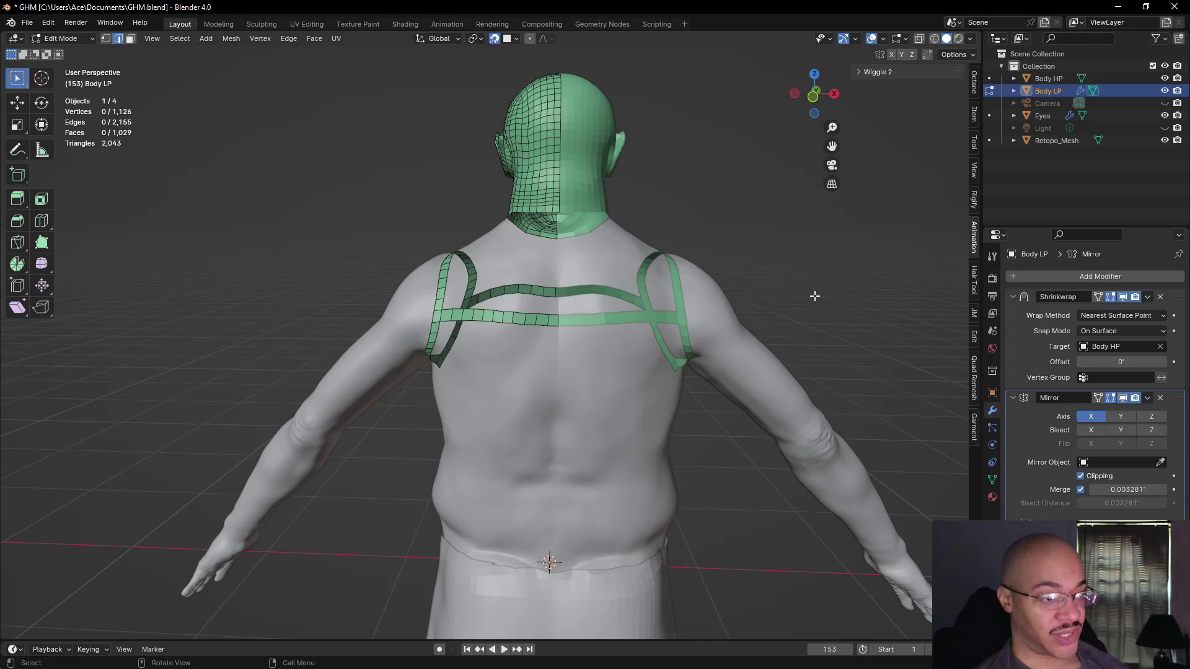
# - Extrude the armhole loop edge in line with the chest strip into one face toward the back side of the loop
pyautogui.moveTo(718, 300); pyautogui.dragTo(693, 332, button='middle')
pyautogui.scroll(-5, 738, 276)
pyautogui.scroll(8, 700, 335)
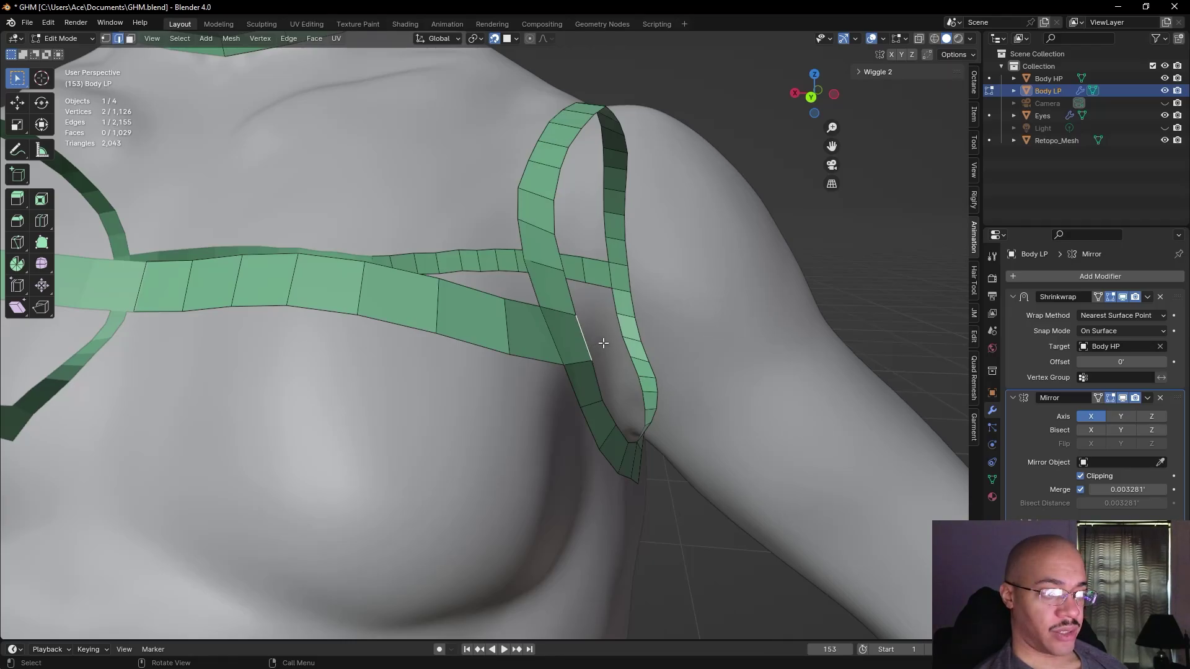
pyautogui.press('e')
pyautogui.click(643, 363)
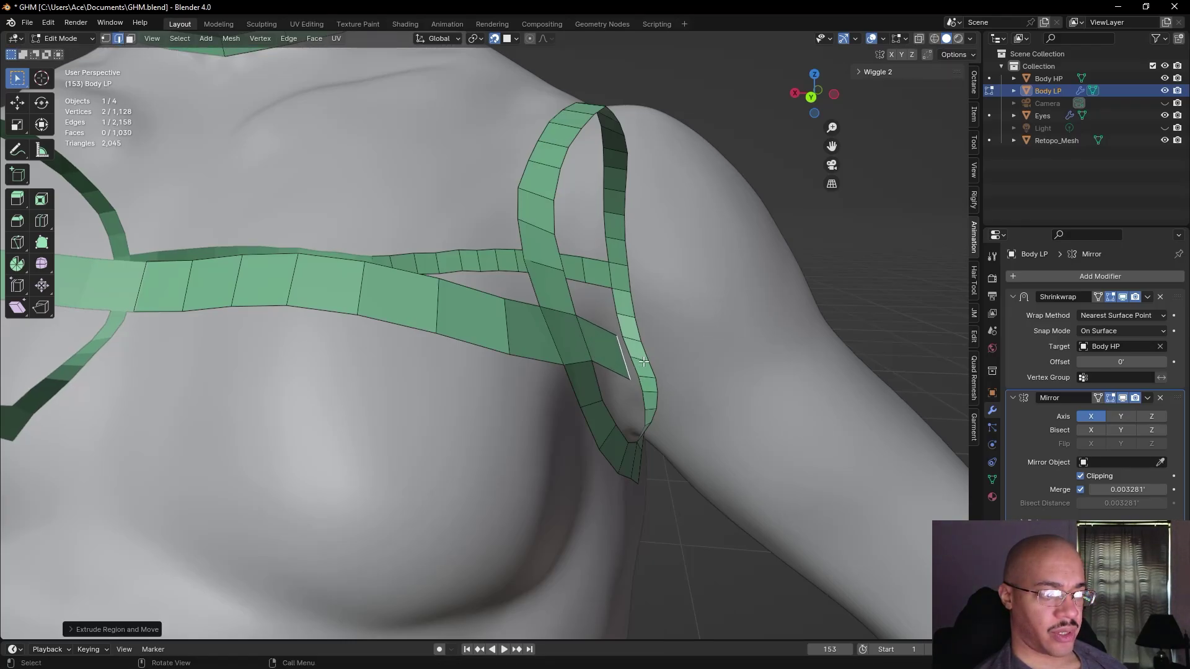
# - Straighten the outer end edge of the new face beside the armhole loop by rotating and repositioning it
pyautogui.press('r')
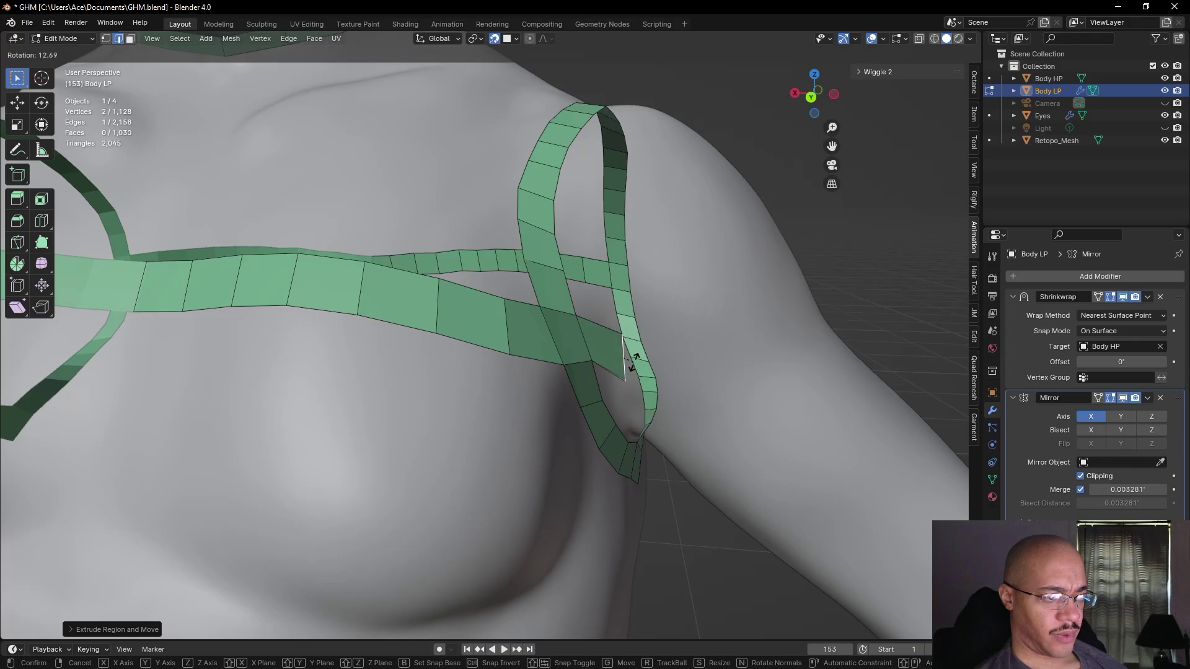
pyautogui.click(635, 361)
pyautogui.press('g')
pyautogui.click(615, 367)
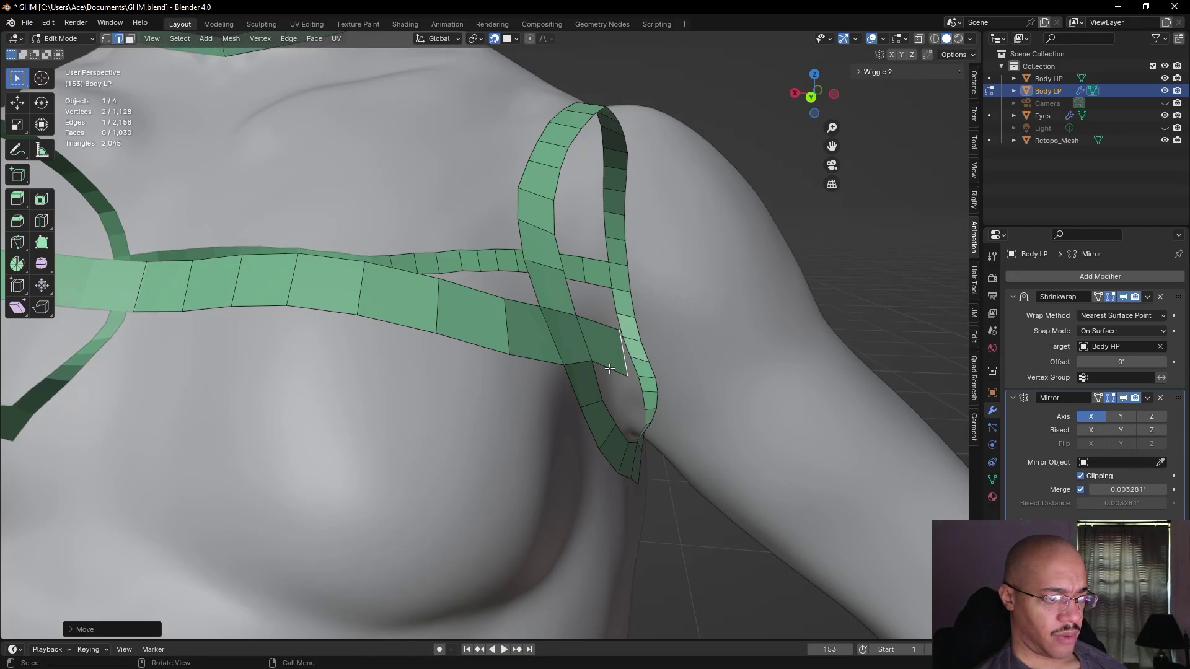
# - Extrude the end edge three times across the front of the upper arm, and rotate and nudge the last edge into line
pyautogui.press('e')
pyautogui.click(684, 367)
pyautogui.press('e')
pyautogui.click(742, 368)
pyautogui.press('e')
pyautogui.click(785, 354)
pyautogui.press('r')
pyautogui.click(786, 350)
pyautogui.press('g')
pyautogui.click(788, 352)
# - Extrude three more faces to carry the arm strip from the front onto the outer side of the upper arm
pyautogui.scroll(-5, 824, 336)
pyautogui.moveTo(810, 340); pyautogui.dragTo(854, 319, button='middle')
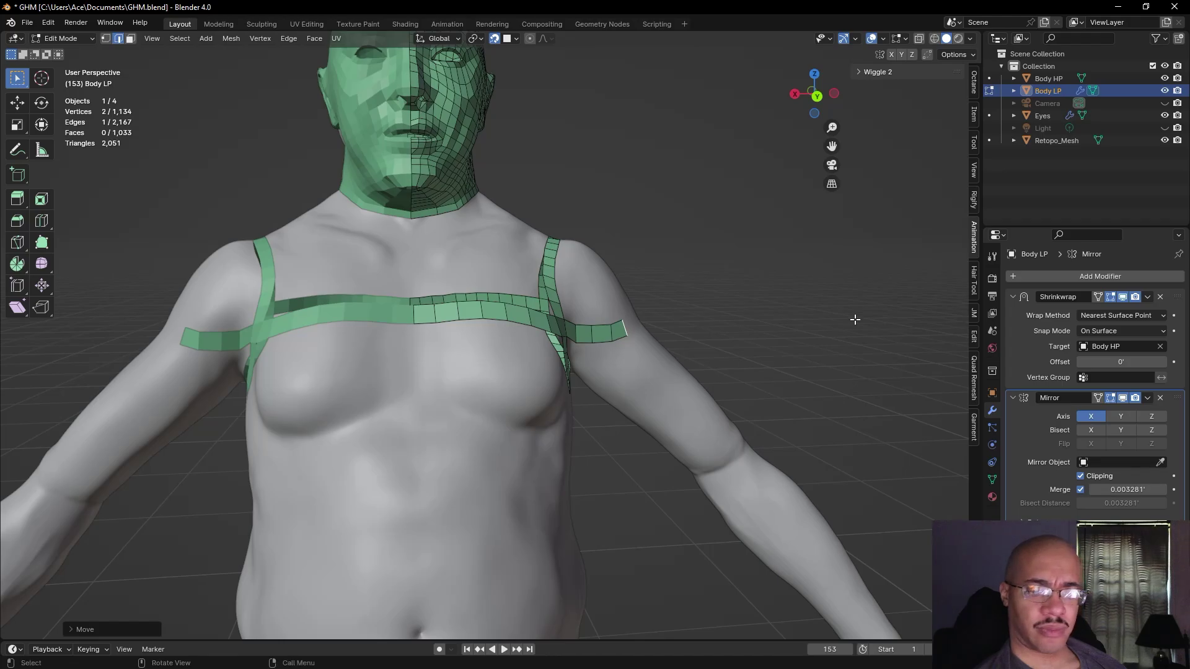
pyautogui.moveTo(777, 332); pyautogui.dragTo(708, 385, button='middle')
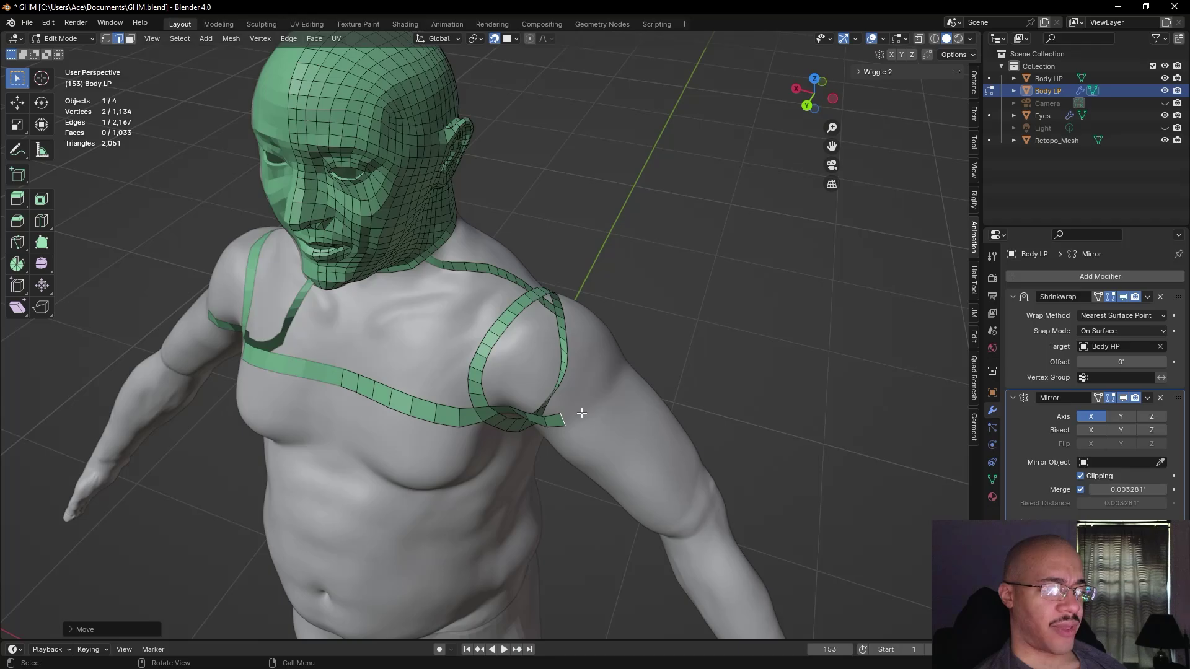
pyautogui.moveTo(787, 373); pyautogui.dragTo(385, 381, button='middle')
pyautogui.moveTo(472, 427); pyautogui.dragTo(318, 336, button='middle')
pyautogui.moveTo(448, 338); pyautogui.dragTo(611, 409, button='middle')
pyautogui.press('e')
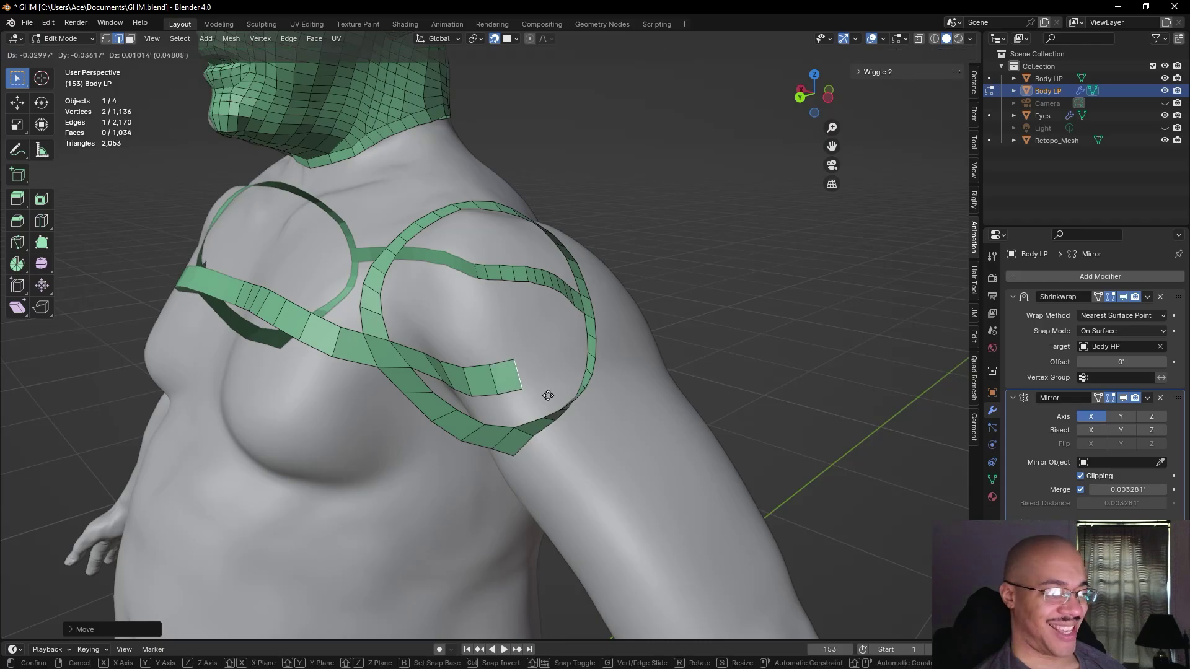
pyautogui.click(560, 400)
pyautogui.press('e')
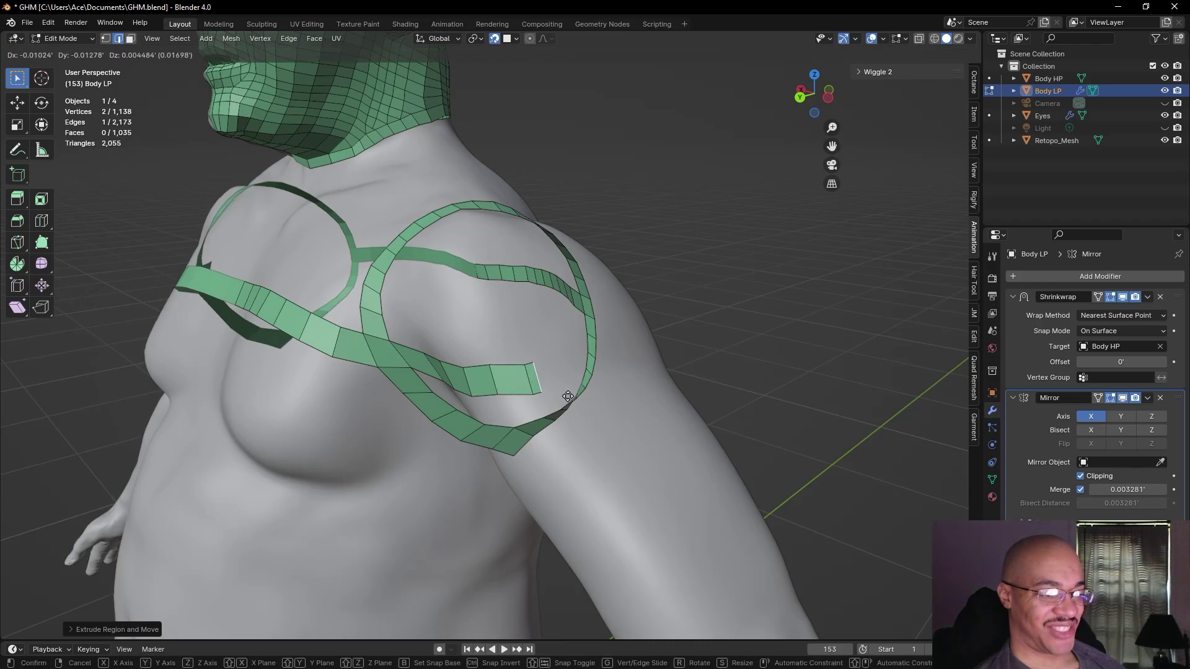
pyautogui.click(613, 395)
pyautogui.press('e')
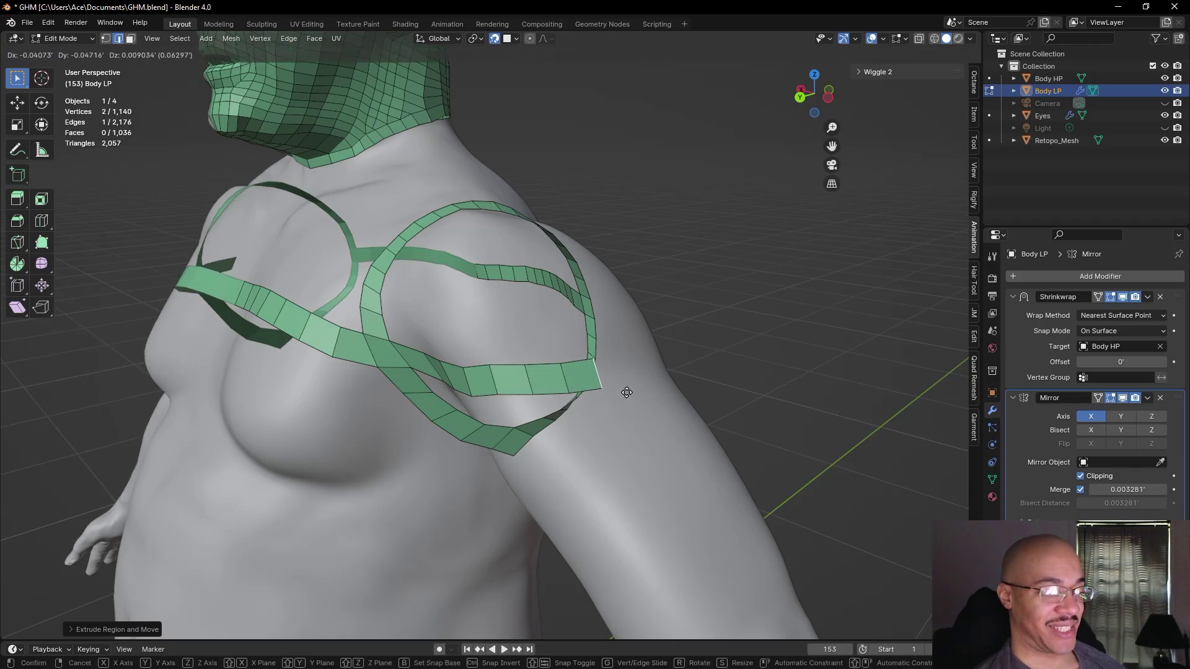
pyautogui.click(626, 393)
# - Extend the arm strip by two more extruded faces along the outer side of the upper arm
pyautogui.moveTo(626, 392); pyautogui.dragTo(762, 338, button='middle')
pyautogui.scroll(-5, 600, 433)
pyautogui.scroll(3, 695, 367)
pyautogui.scroll(4, 670, 339)
pyautogui.press('e')
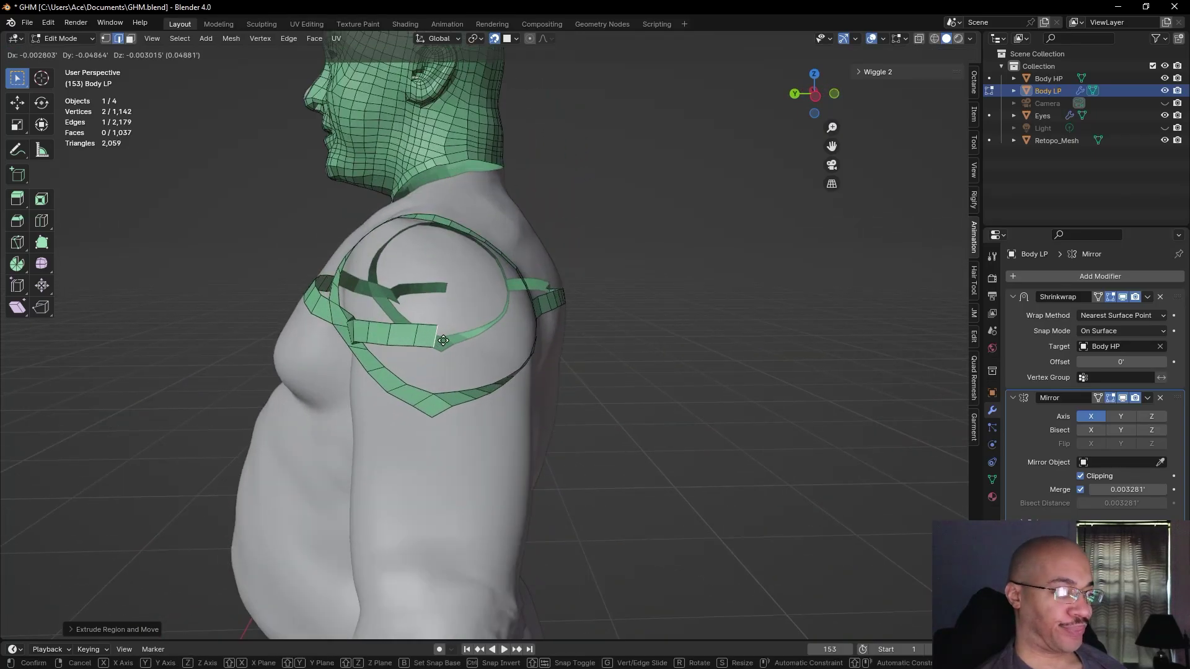
pyautogui.click(445, 339)
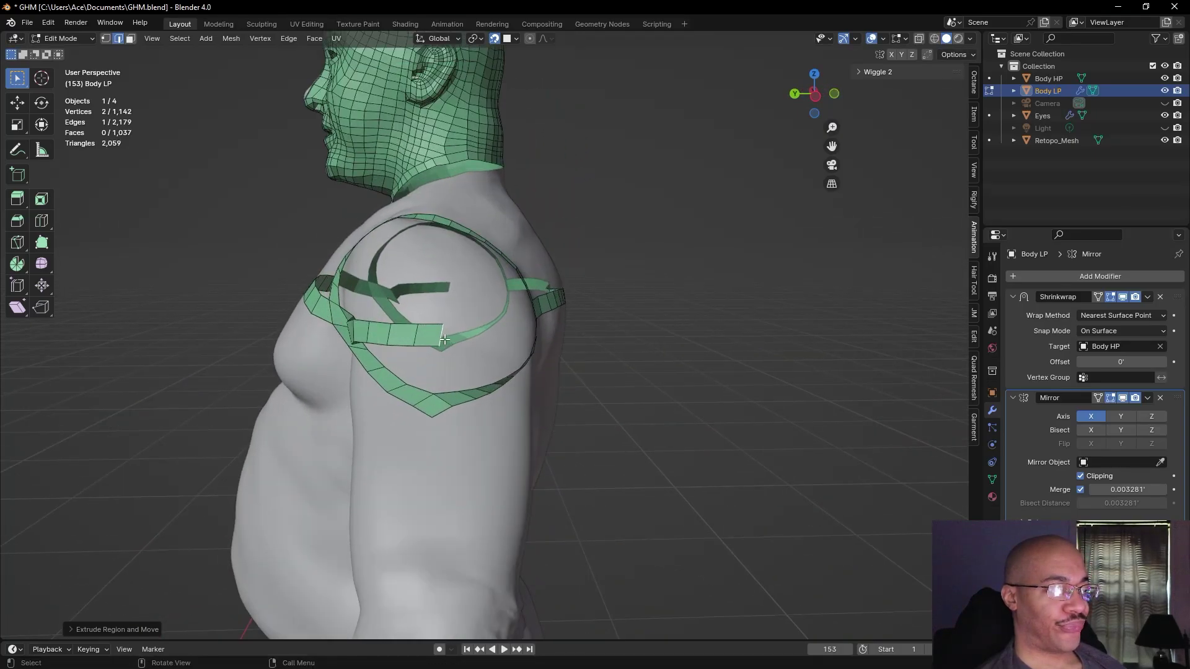
pyautogui.moveTo(508, 326); pyautogui.dragTo(381, 378, button='middle')
pyautogui.scroll(4, 457, 377)
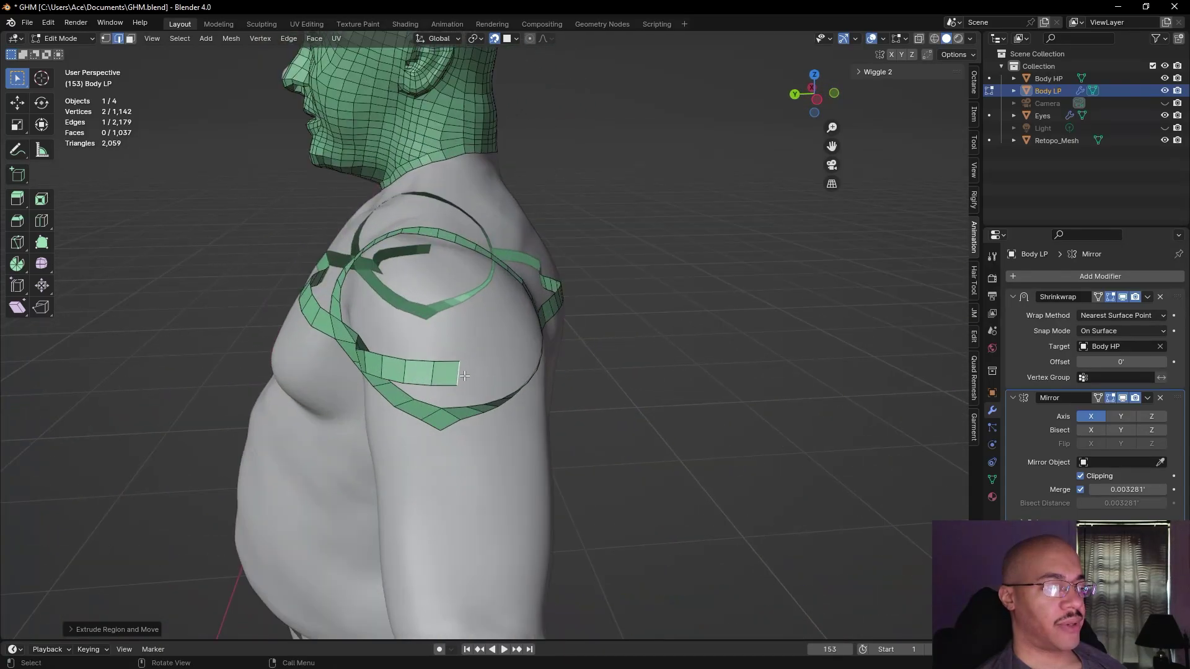
pyautogui.moveTo(509, 379); pyautogui.dragTo(405, 367, button='middle')
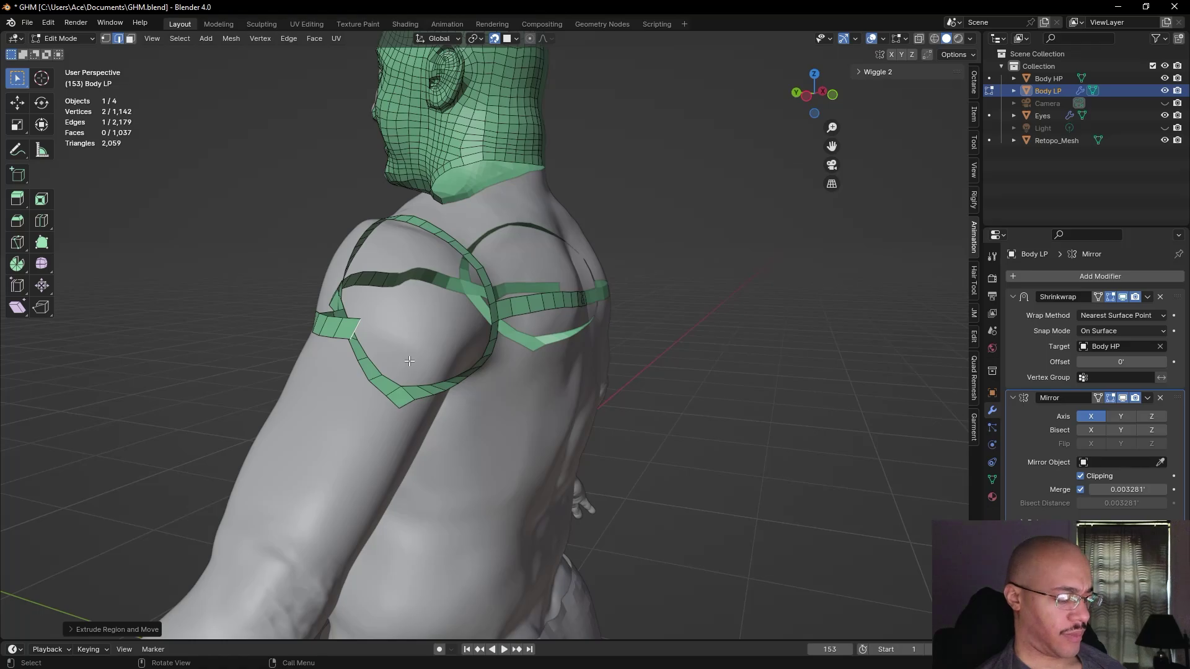
pyautogui.press('e')
pyautogui.click(431, 362)
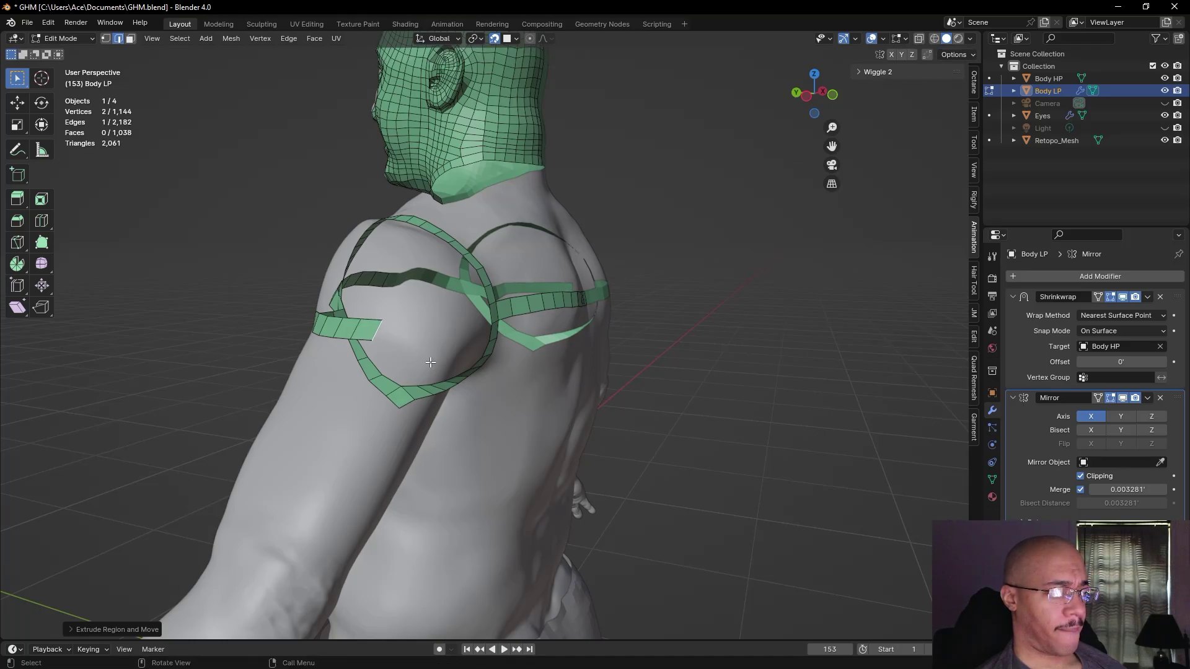
# - Extrude the strip's end edge twice more to wrap it toward the back of the upper arm
pyautogui.moveTo(416, 367); pyautogui.dragTo(438, 375, button='middle')
pyautogui.scroll(1, 476, 373)
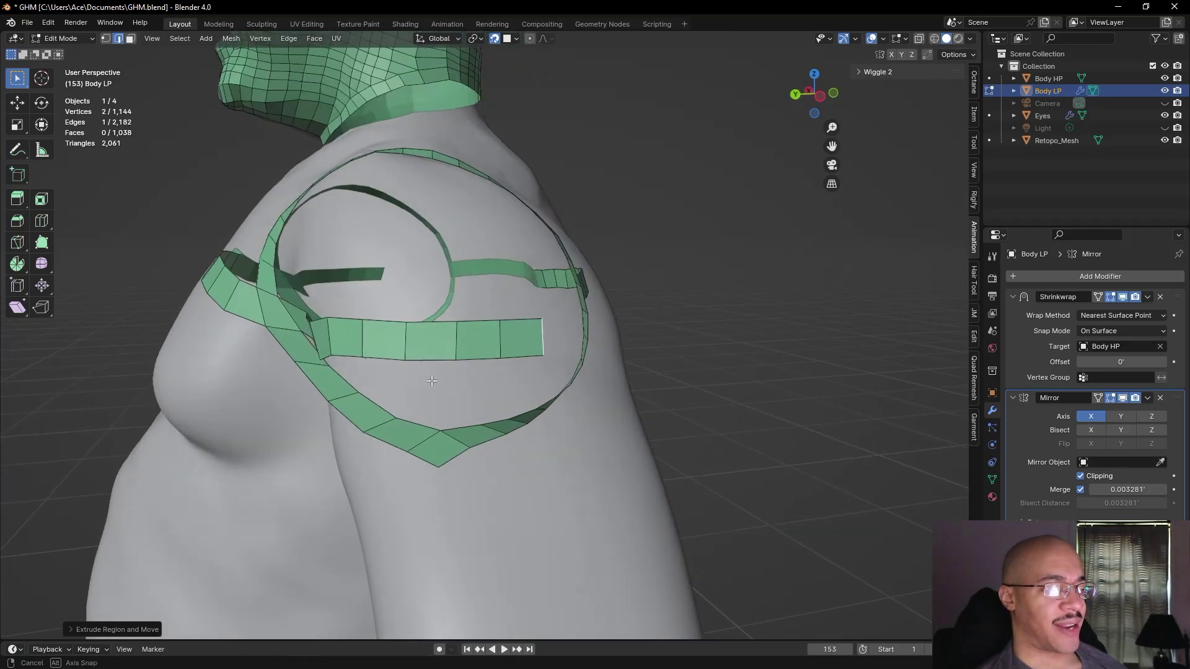
pyautogui.moveTo(427, 385); pyautogui.dragTo(495, 374, button='middle')
pyautogui.moveTo(440, 340); pyautogui.dragTo(546, 321, button='middle')
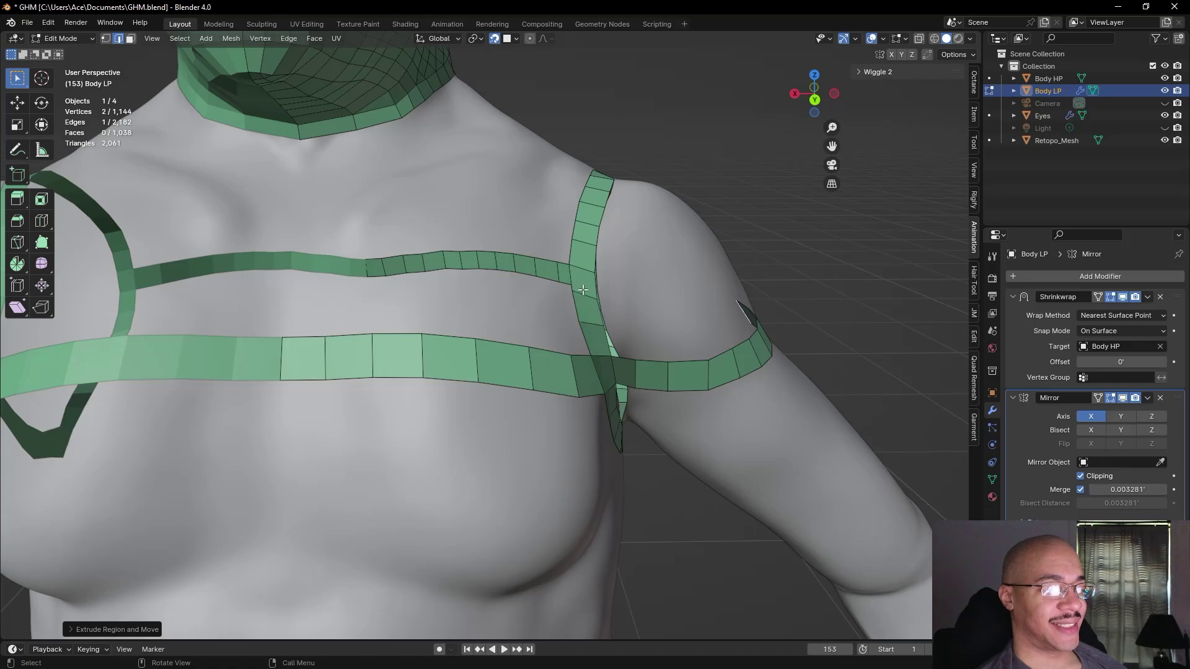
pyautogui.scroll(-5, 350, 337)
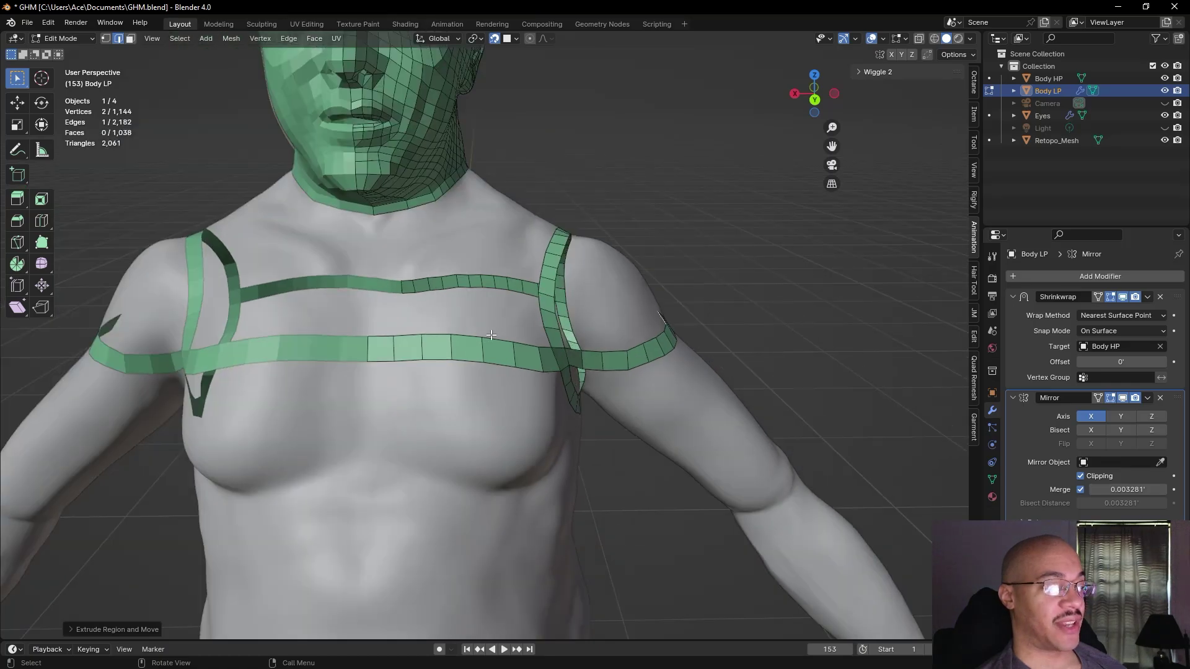
pyautogui.moveTo(546, 311); pyautogui.dragTo(400, 348, button='middle')
pyautogui.scroll(-3, 593, 308)
pyautogui.scroll(3, 396, 350)
pyautogui.press('e')
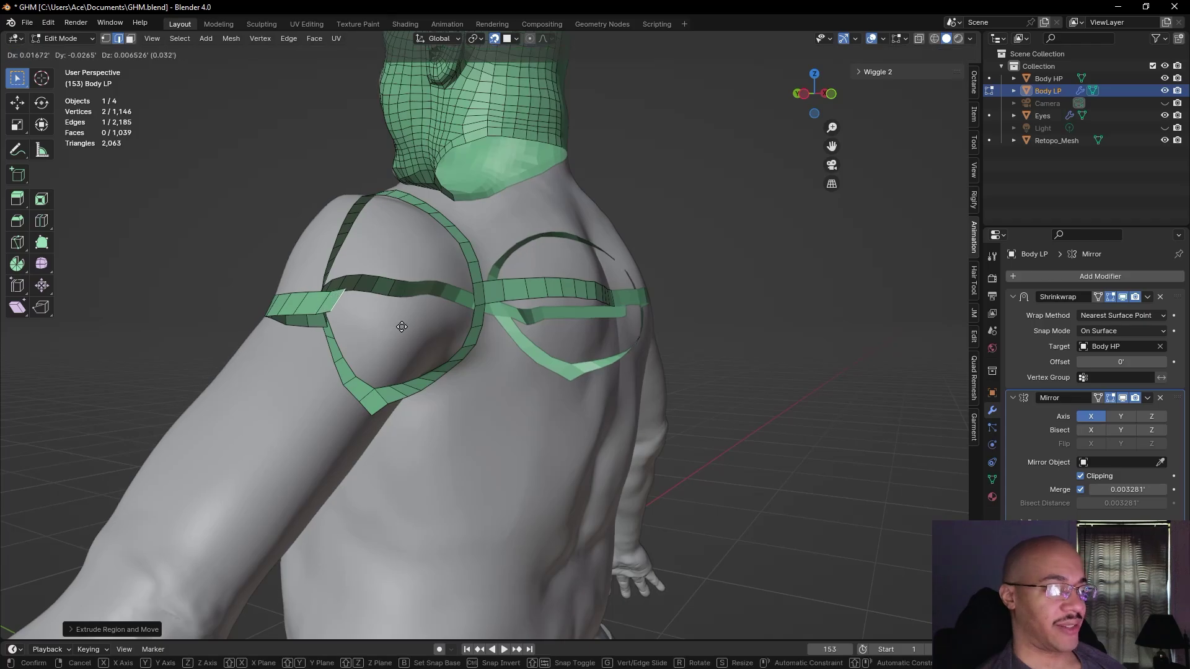
pyautogui.click(404, 330)
pyautogui.press('e')
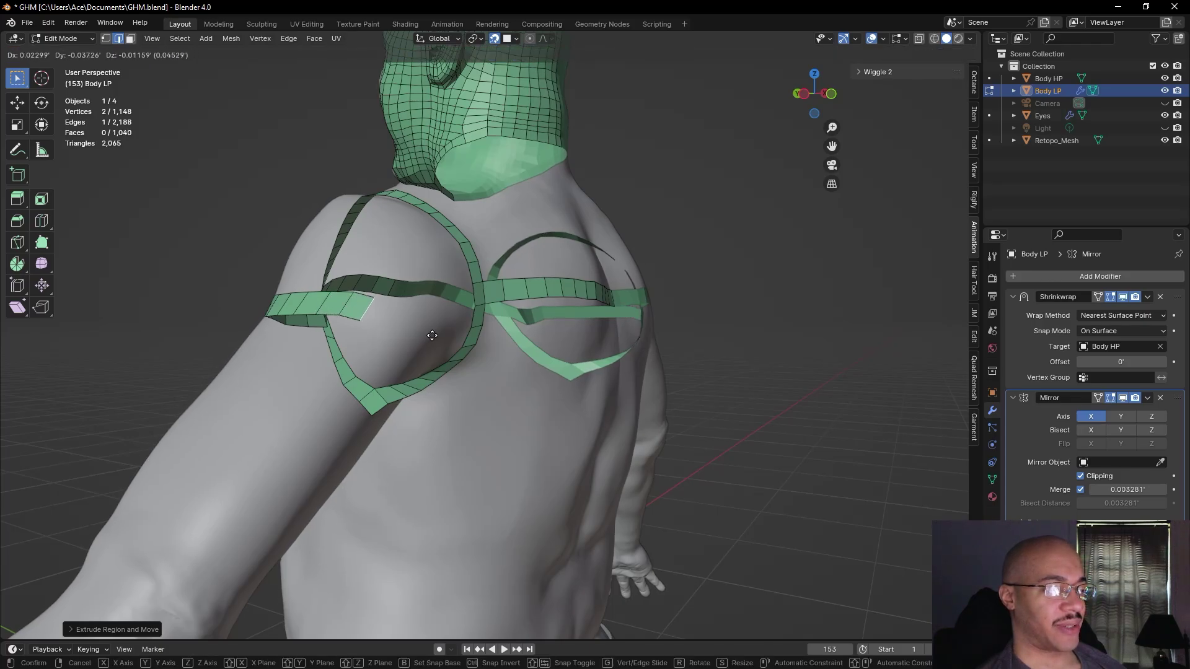
pyautogui.click(426, 335)
# - Rotate three cross edges of the strip on the outer side of the upper arm so they stand upright
pyautogui.moveTo(426, 336); pyautogui.dragTo(399, 352, button='middle')
pyautogui.press('r')
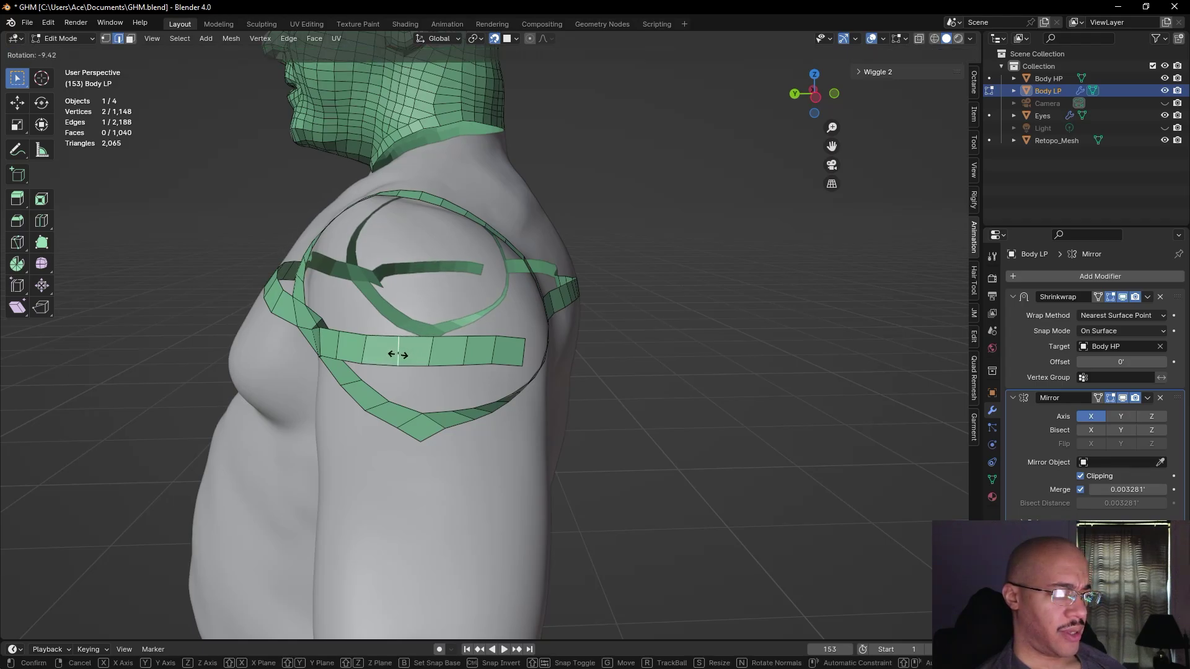
pyautogui.click(434, 352)
pyautogui.press('r')
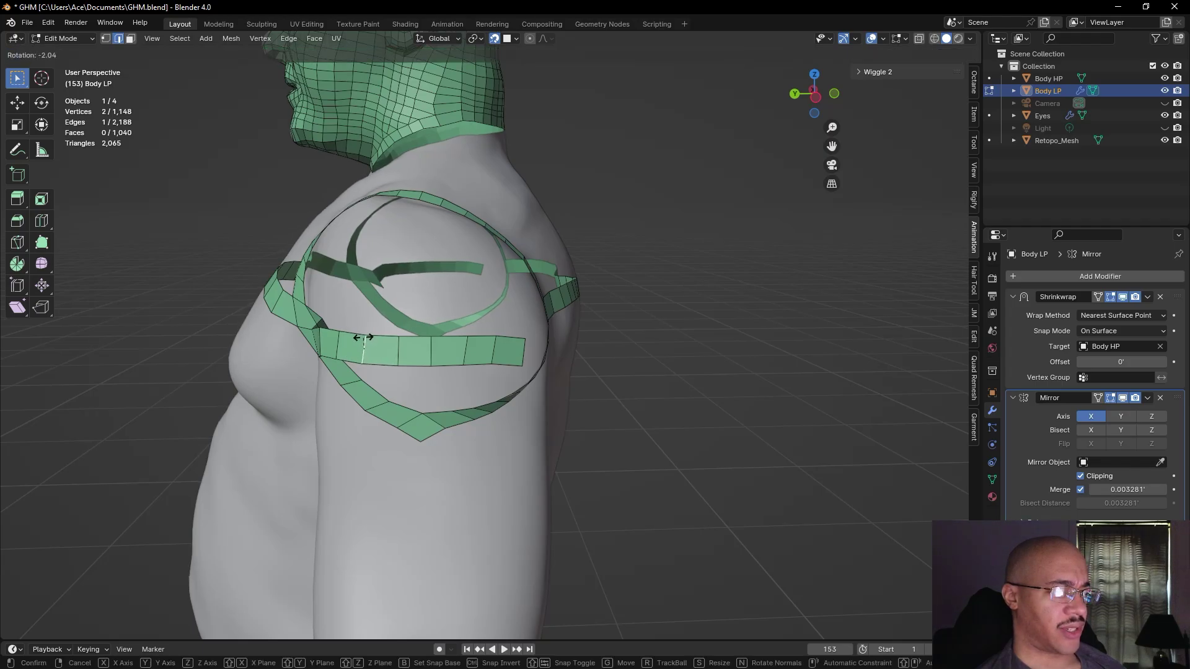
pyautogui.click(362, 335)
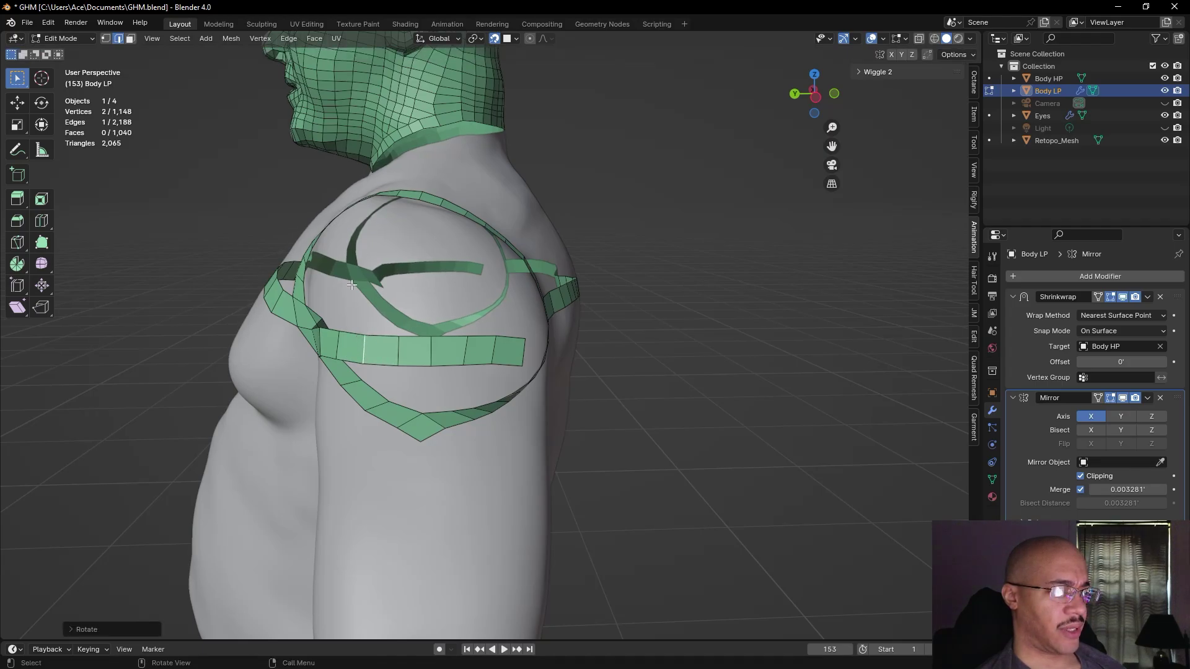
pyautogui.click(465, 351)
pyautogui.press('r')
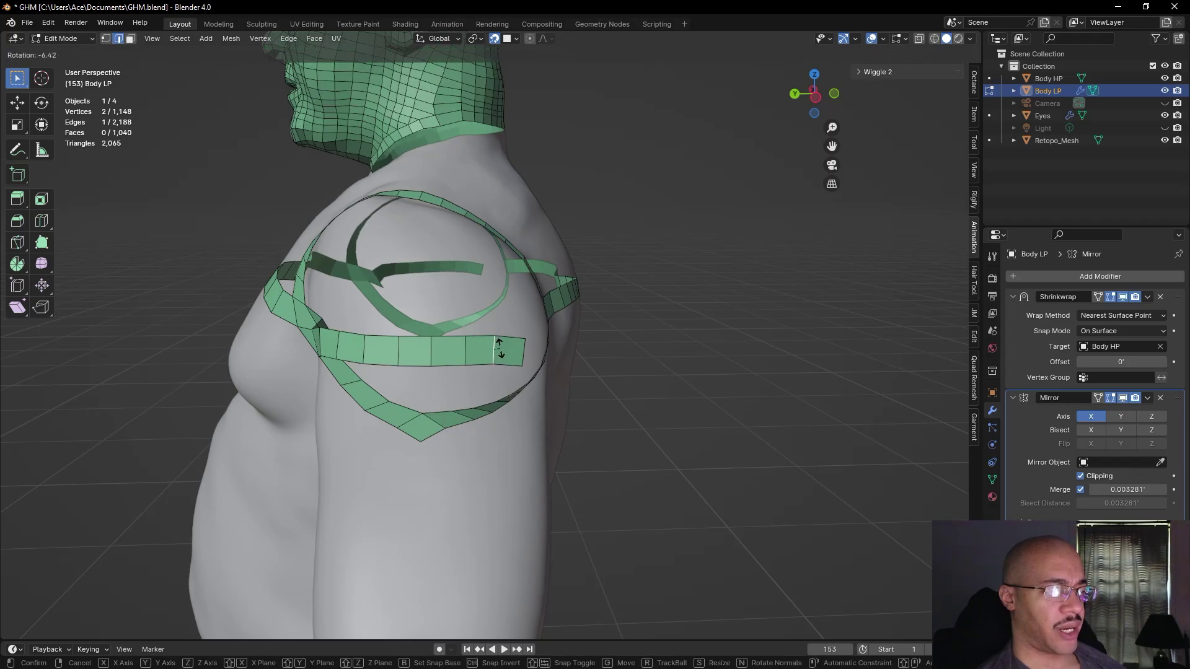
pyautogui.click(503, 348)
# - Extrude two faces onto the back of the upper arm, rotating the end edge after each extrusion
pyautogui.moveTo(500, 299); pyautogui.dragTo(335, 469, button='middle')
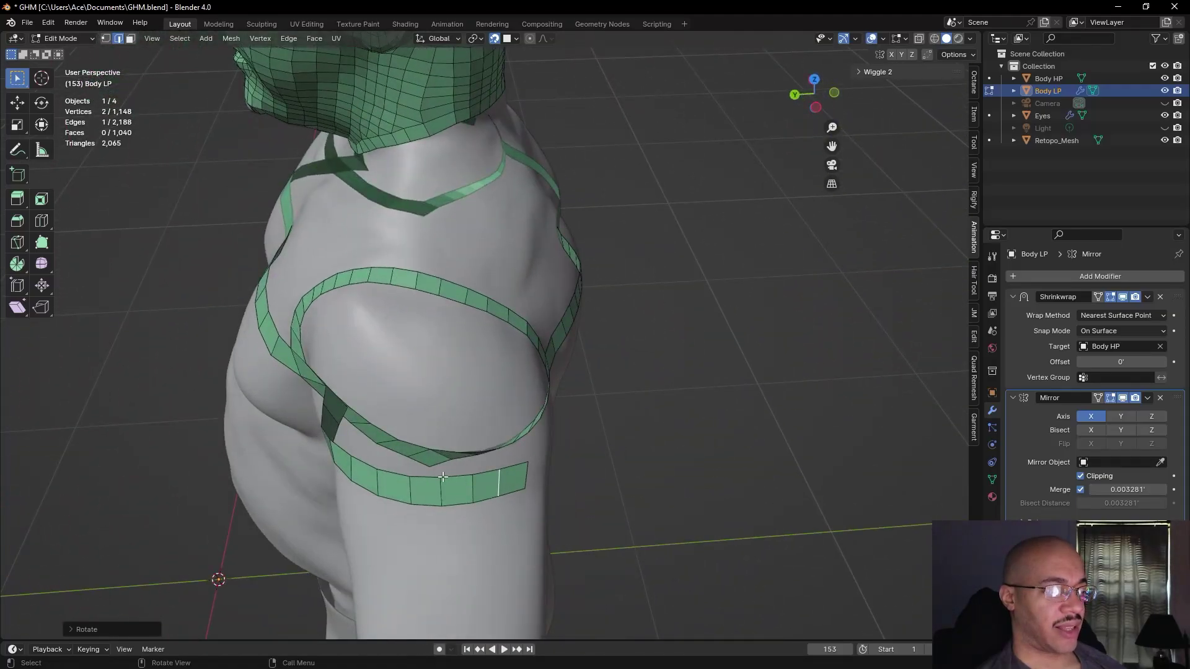
pyautogui.moveTo(590, 319); pyautogui.dragTo(325, 309, button='middle')
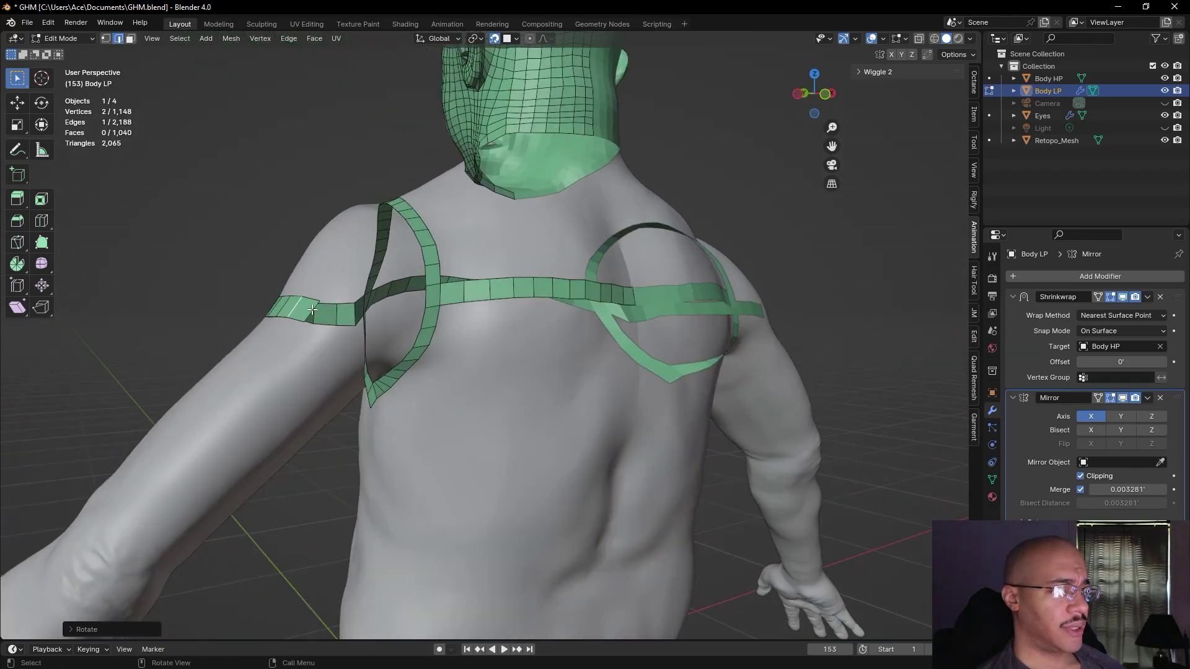
pyautogui.press('e')
pyautogui.click(343, 310)
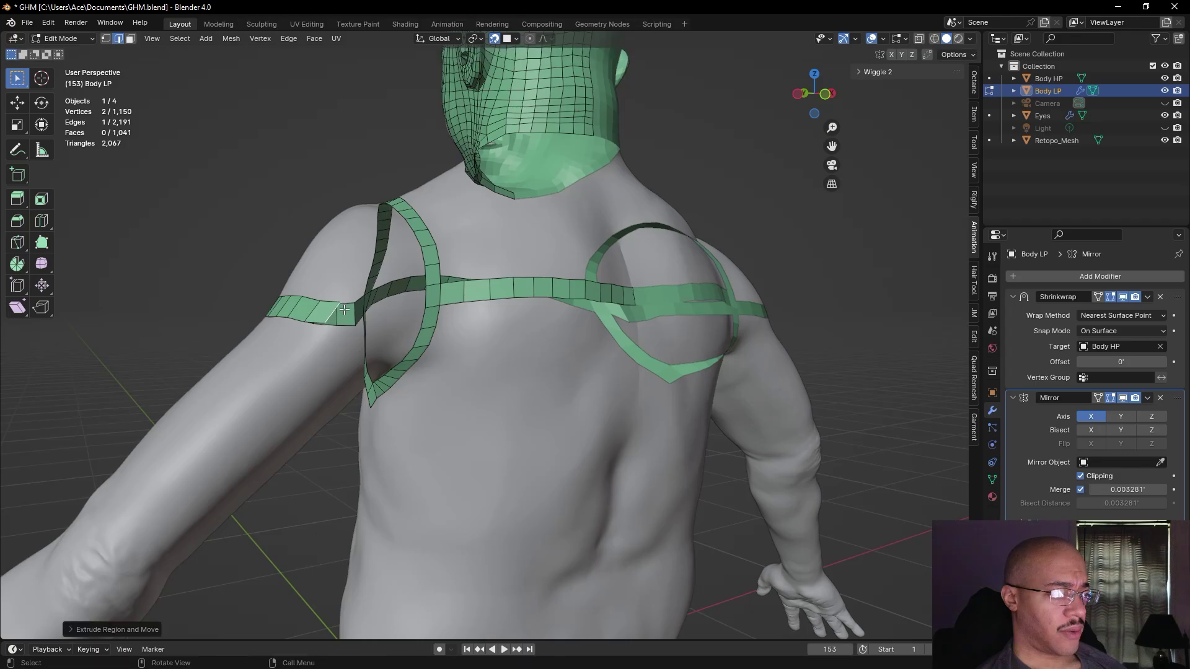
pyautogui.press('r')
pyautogui.click(340, 316)
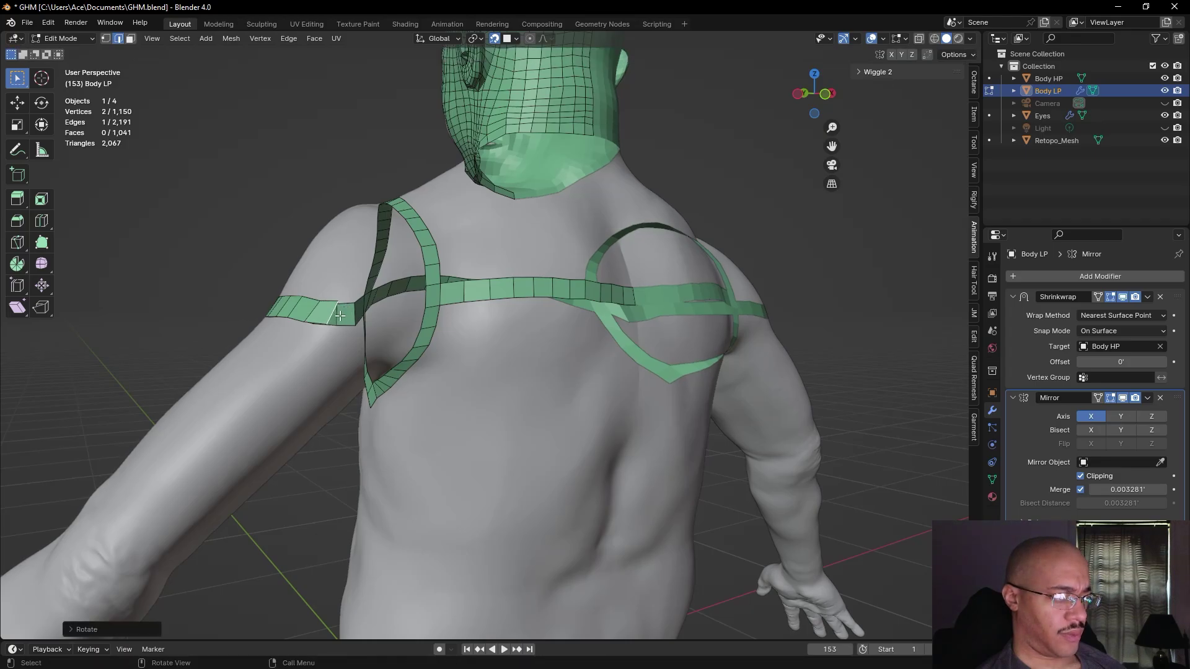
pyautogui.press('e')
pyautogui.click(379, 326)
pyautogui.press('r')
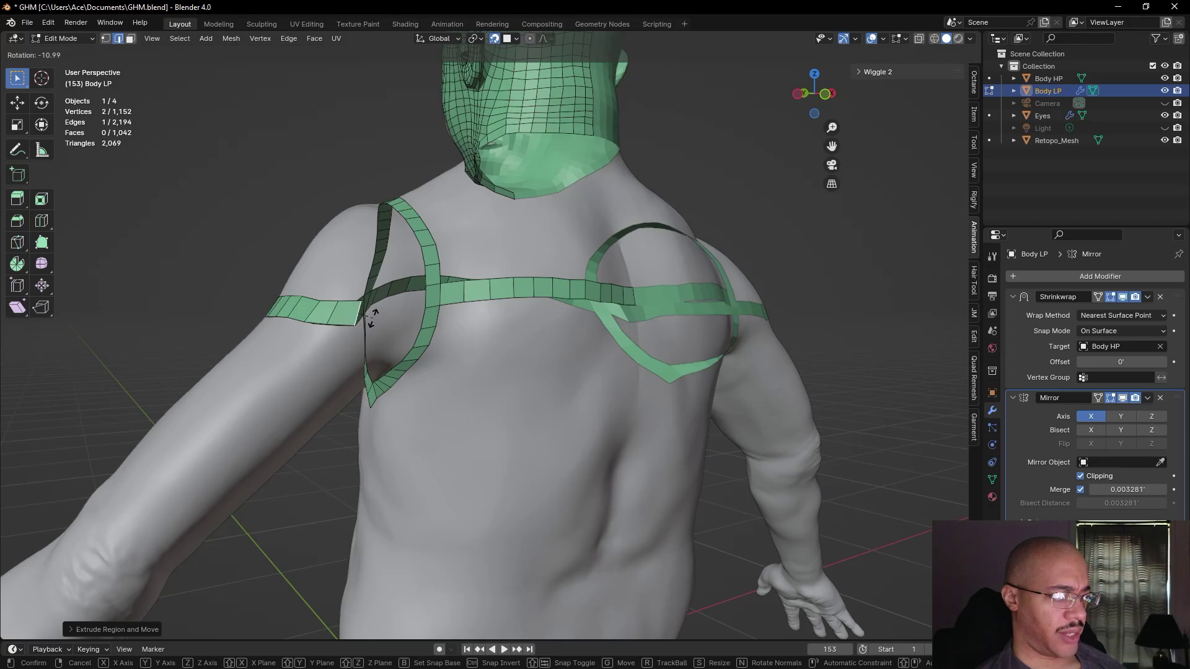
pyautogui.click(370, 316)
# - Even out the cross edges near the strip's rear end by rotating and moving them, and deselect the mesh
pyautogui.press('r')
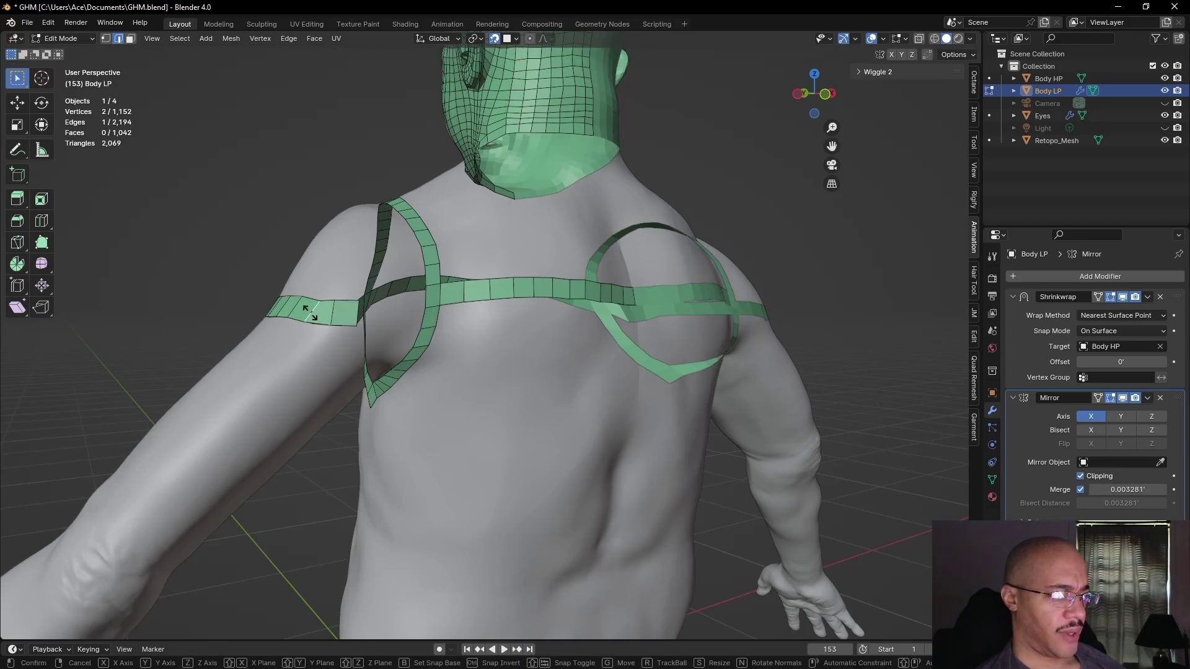
pyautogui.click(310, 317)
pyautogui.press('g')
pyautogui.click(311, 316)
pyautogui.moveTo(312, 316); pyautogui.dragTo(470, 376, button='middle')
pyautogui.click(449, 380)
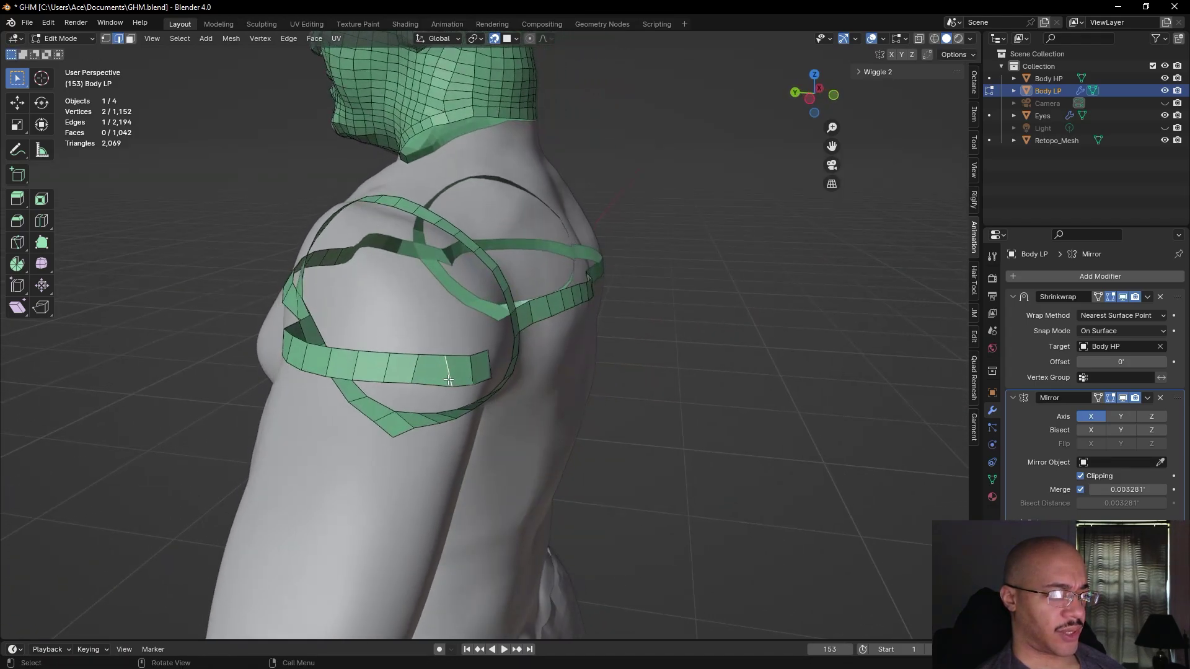
pyautogui.press('g')
pyautogui.click(452, 381)
pyautogui.press('r')
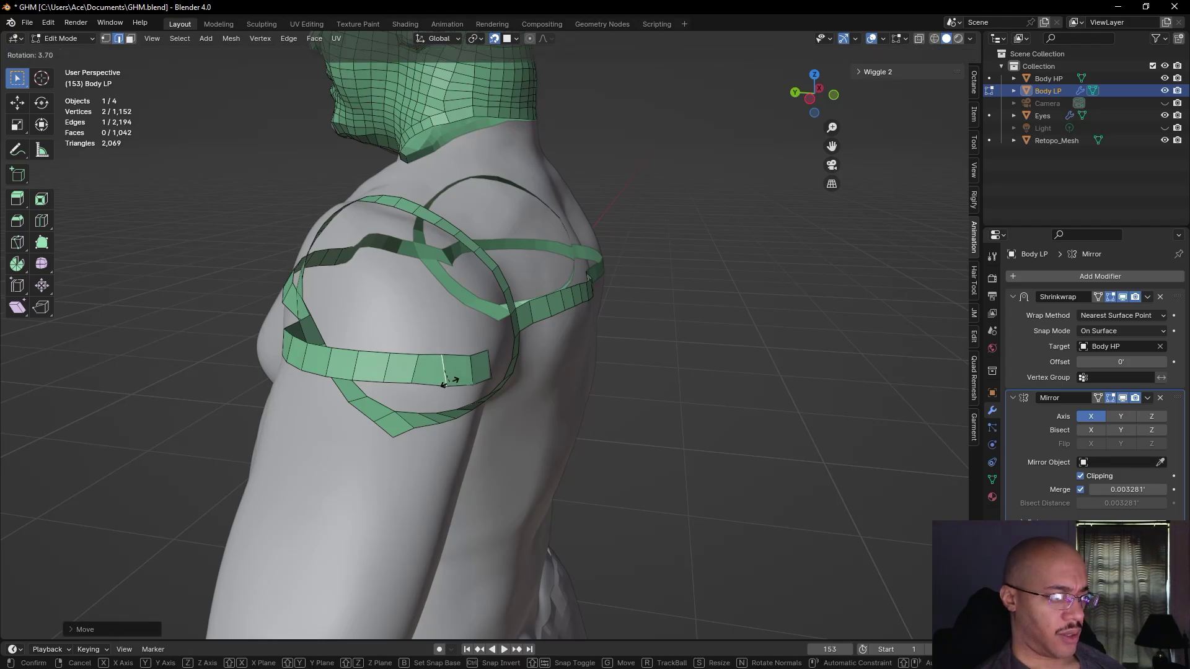
pyautogui.click(445, 384)
pyautogui.press('g')
pyautogui.click(444, 379)
pyautogui.hotkey('alt', 'a')
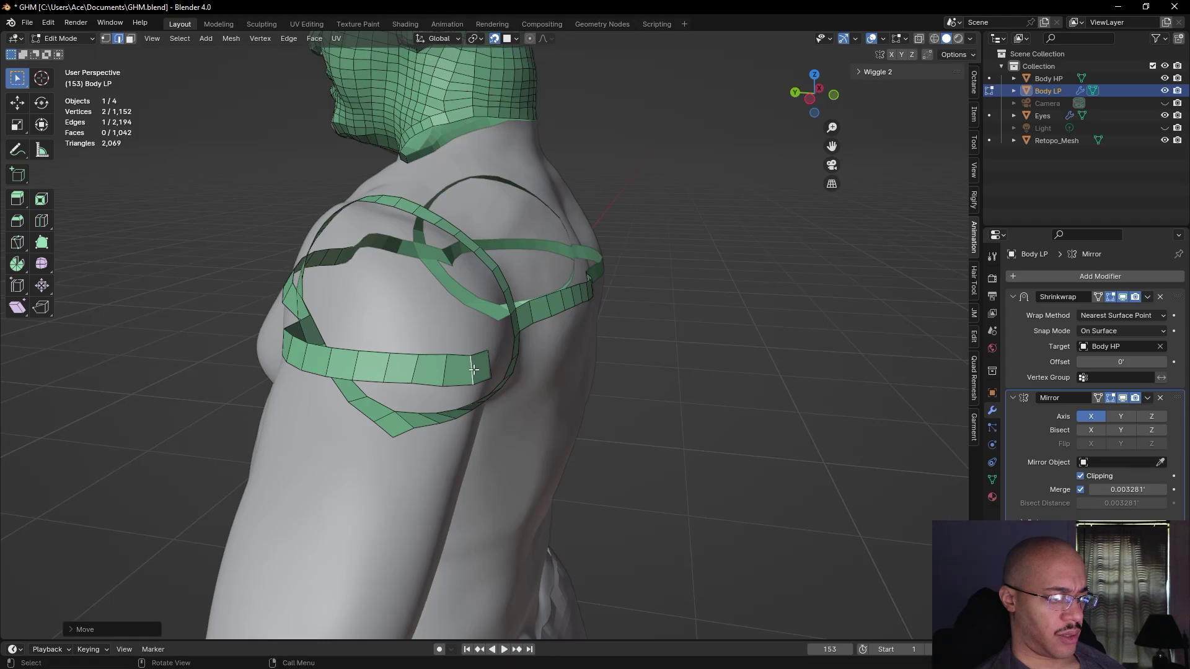
# - Extrude the upper-arm strip's rear end edge twice across the back of the arm toward the armhole loop
pyautogui.moveTo(672, 345); pyautogui.dragTo(513, 340, button='middle')
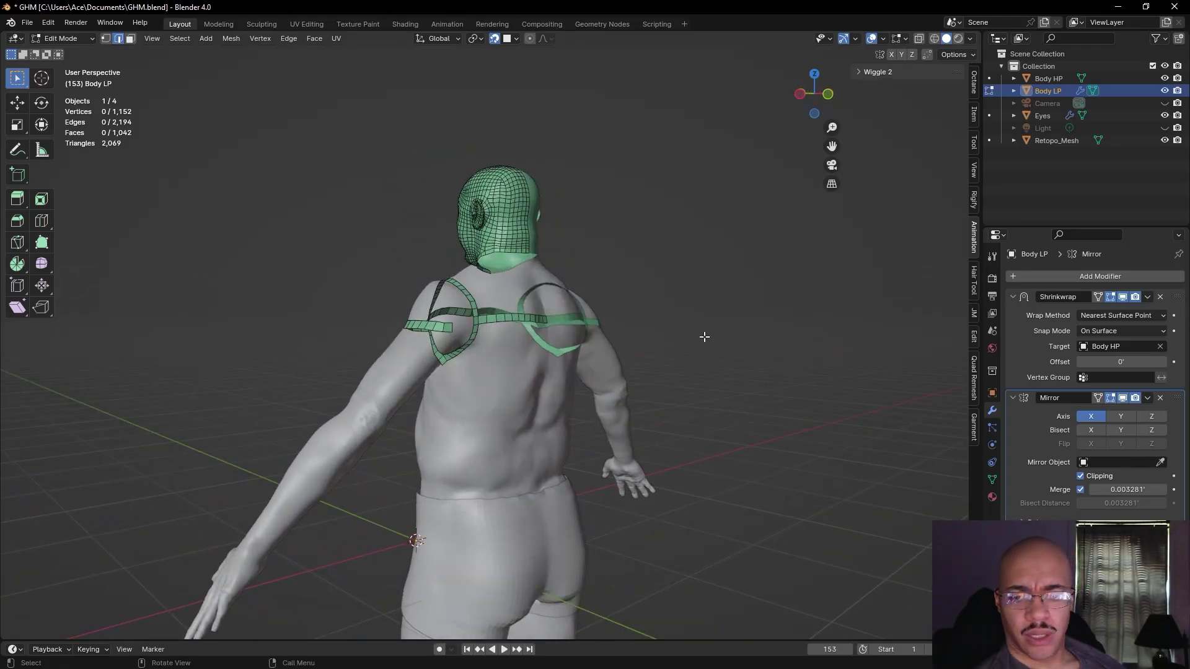
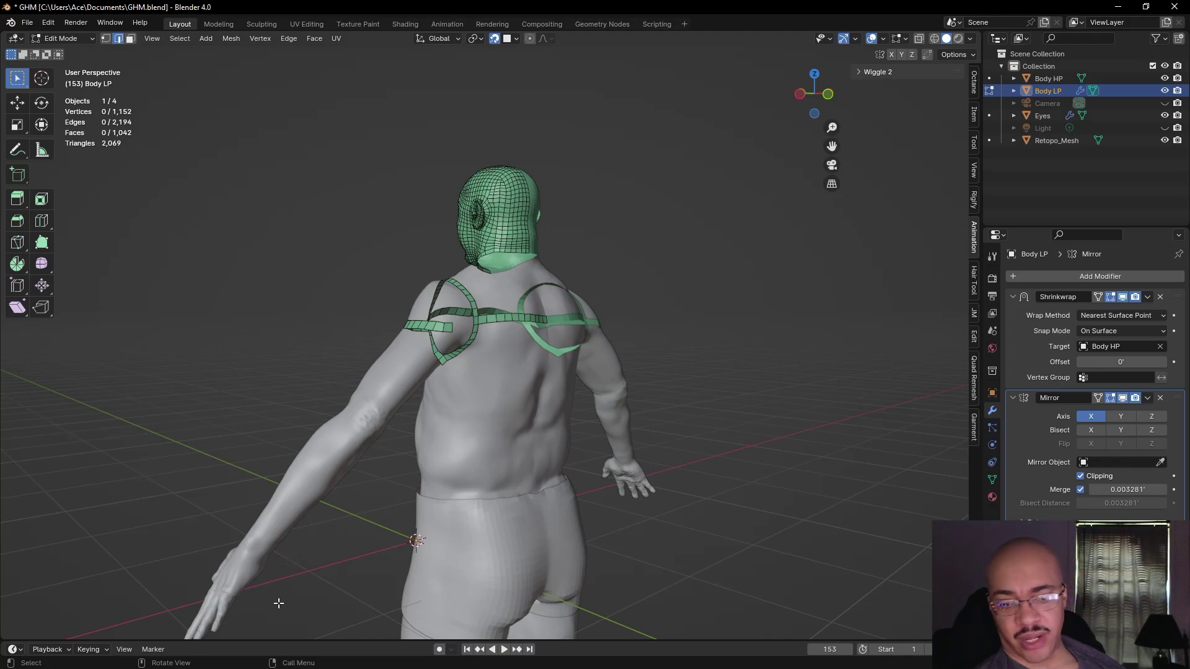
pyautogui.moveTo(344, 533); pyautogui.dragTo(375, 362, button='middle')
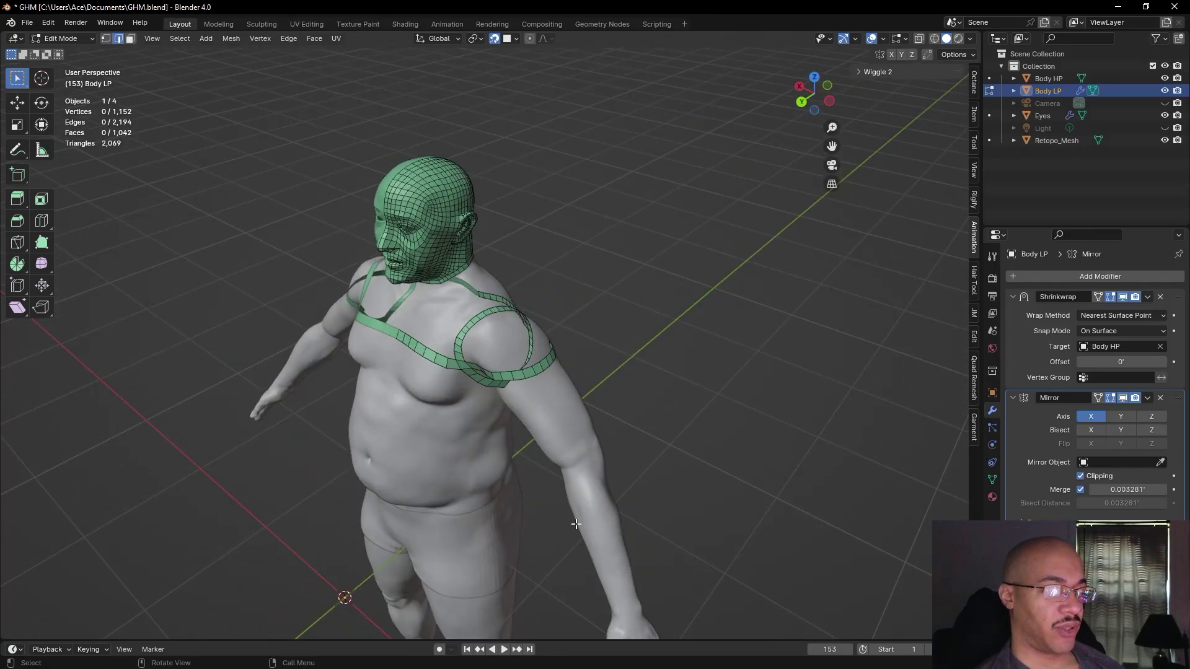
pyautogui.moveTo(620, 485); pyautogui.dragTo(327, 353, button='middle')
pyautogui.scroll(5, 361, 367)
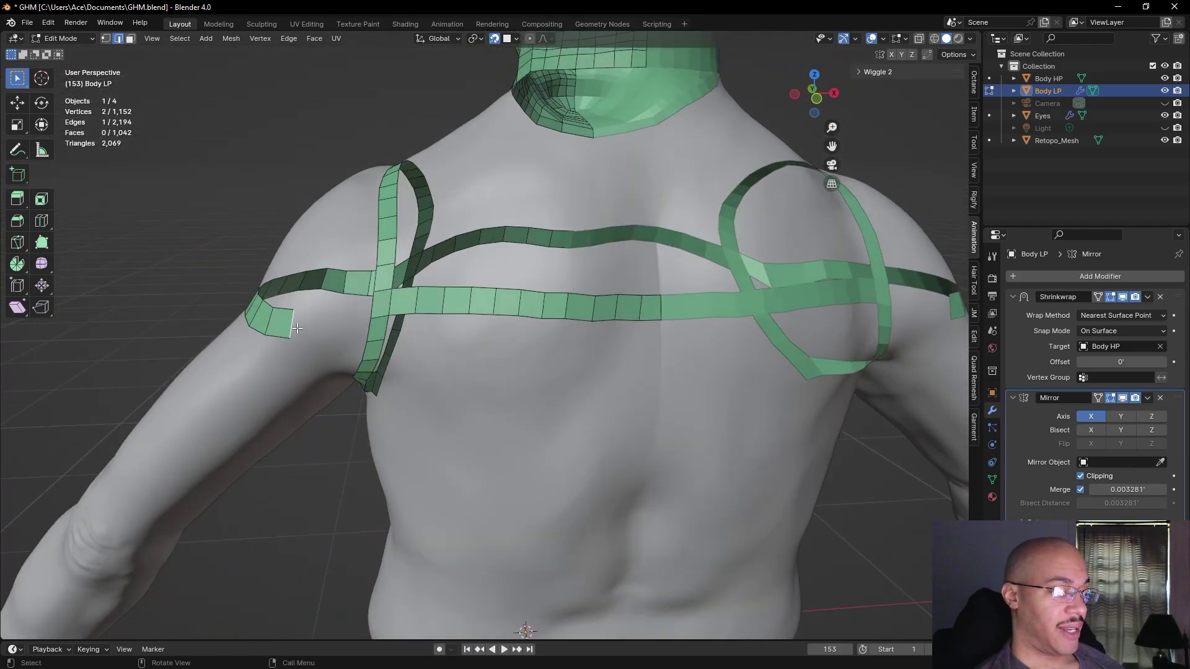
pyautogui.press('e')
pyautogui.click(335, 317)
pyautogui.press('e')
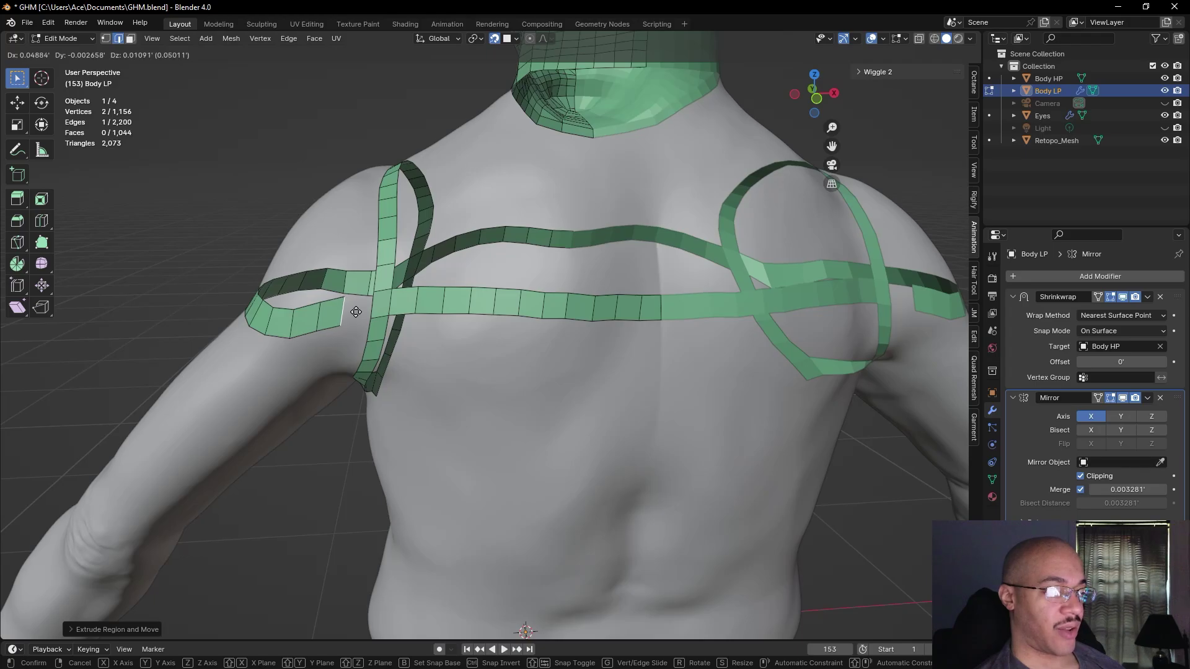
pyautogui.click(354, 314)
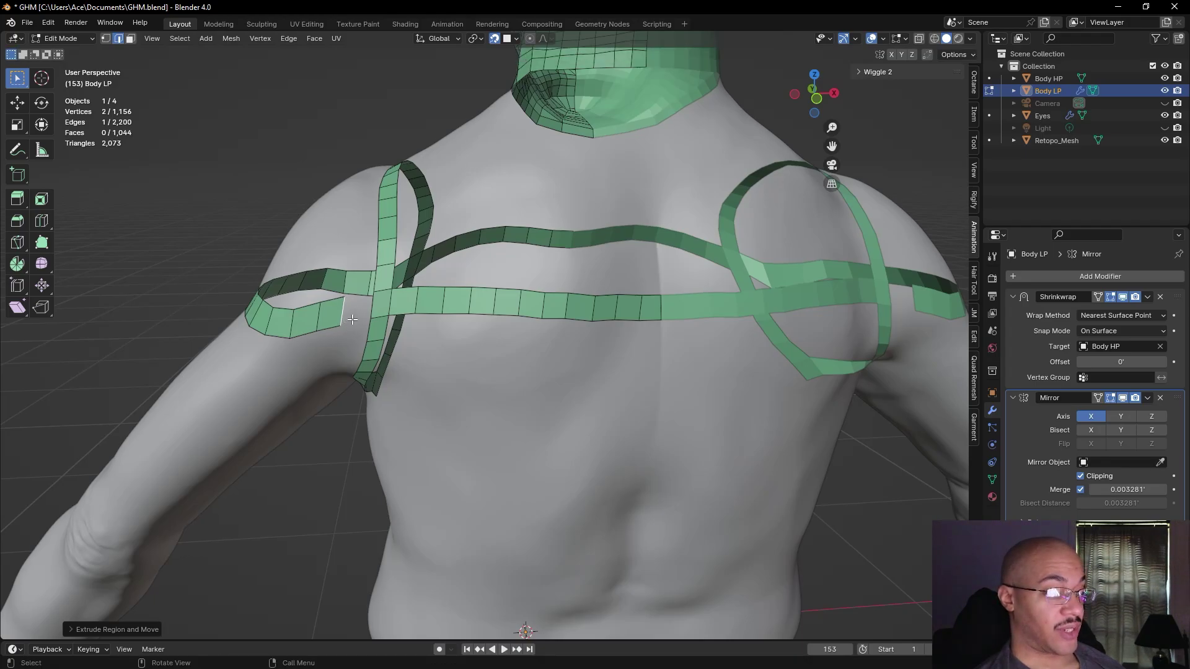
# - Fill the gap between the arm strip's end edge and the armhole loop with a face, and deselect the mesh
pyautogui.keyDown('shift'); pyautogui.click(373, 310); pyautogui.keyUp('shift')
pyautogui.press('f')
pyautogui.click(150, 288)
# - Extrude three faces from the armhole loop's lower front edge diagonally down the side of the chest
pyautogui.moveTo(151, 285); pyautogui.dragTo(386, 374, button='middle')
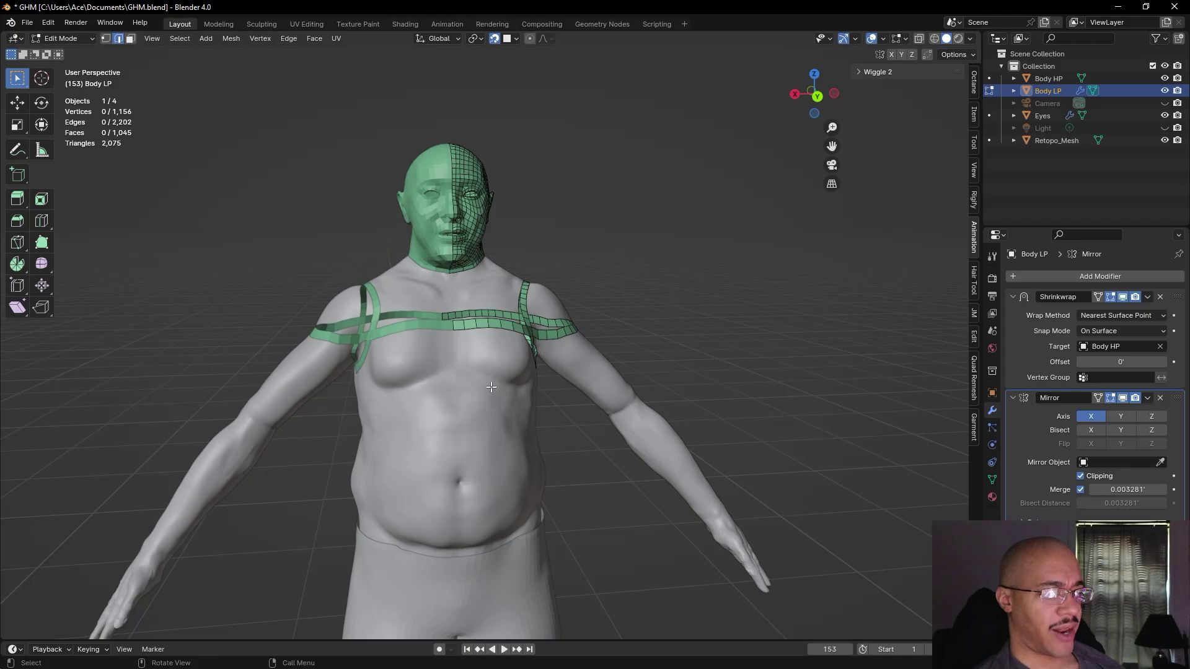
pyautogui.moveTo(304, 422); pyautogui.dragTo(477, 393, button='middle')
pyautogui.scroll(3, 335, 420)
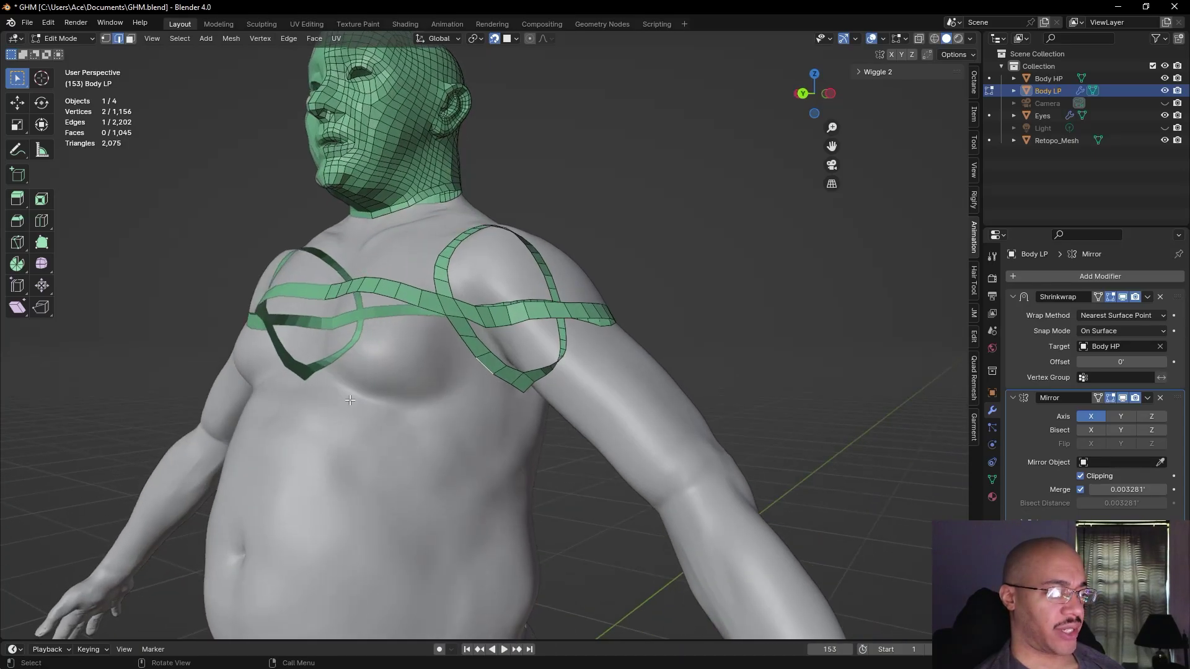
pyautogui.press('e')
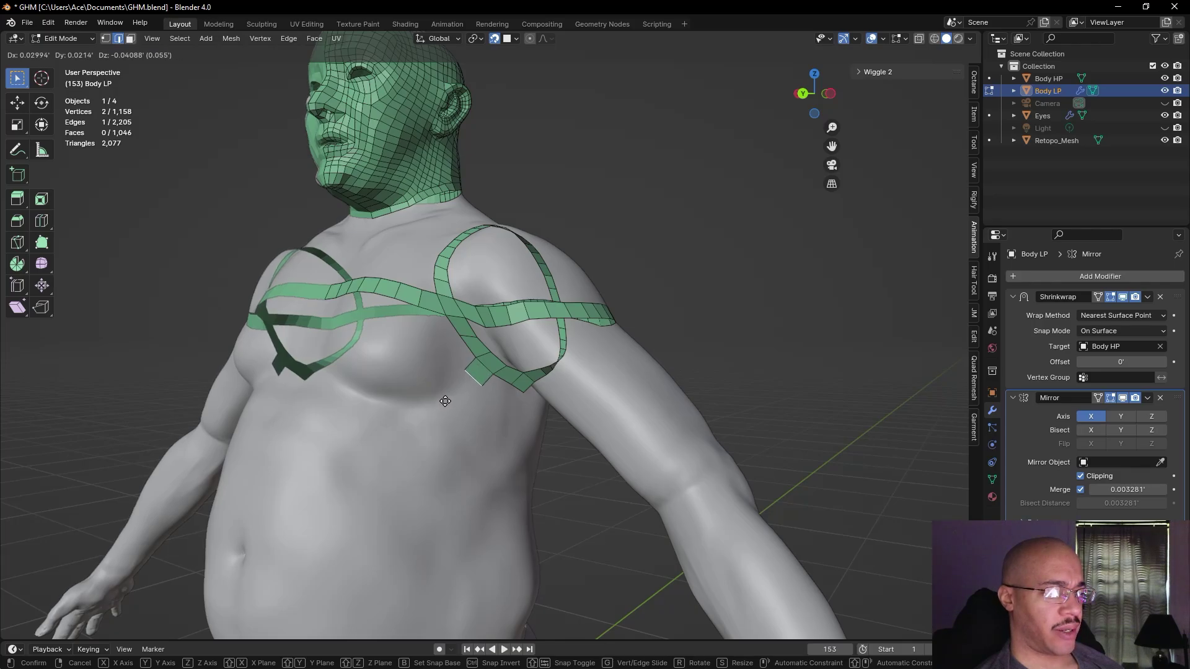
pyautogui.click(444, 402)
pyautogui.press('e')
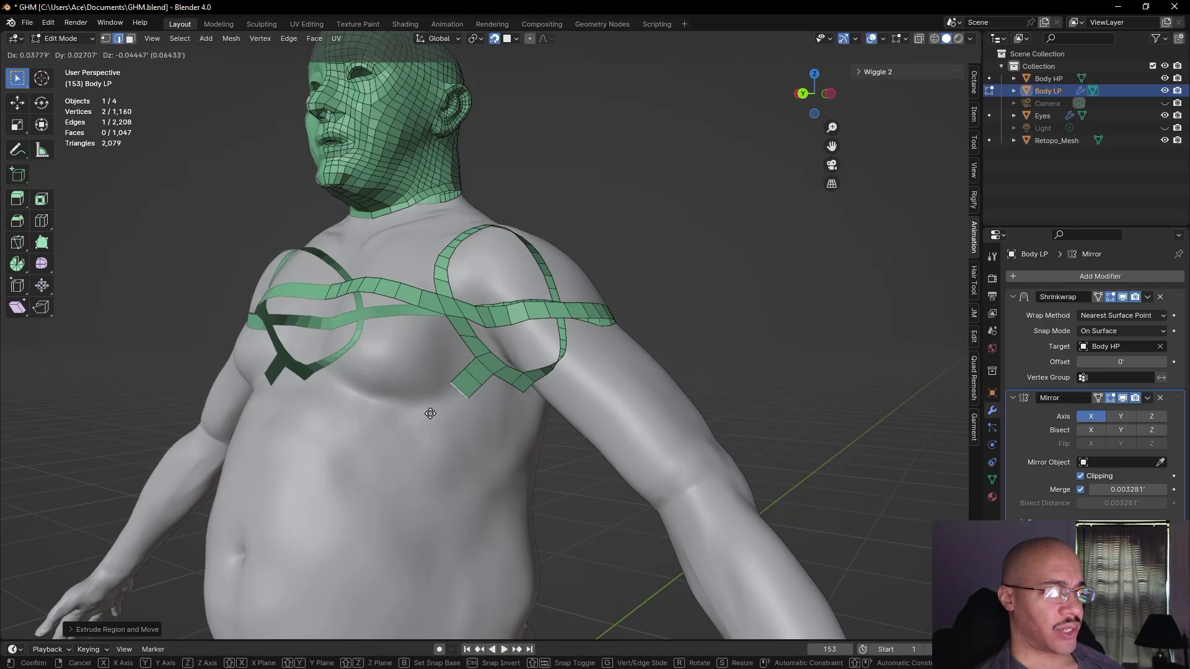
pyautogui.click(430, 413)
pyautogui.press('e')
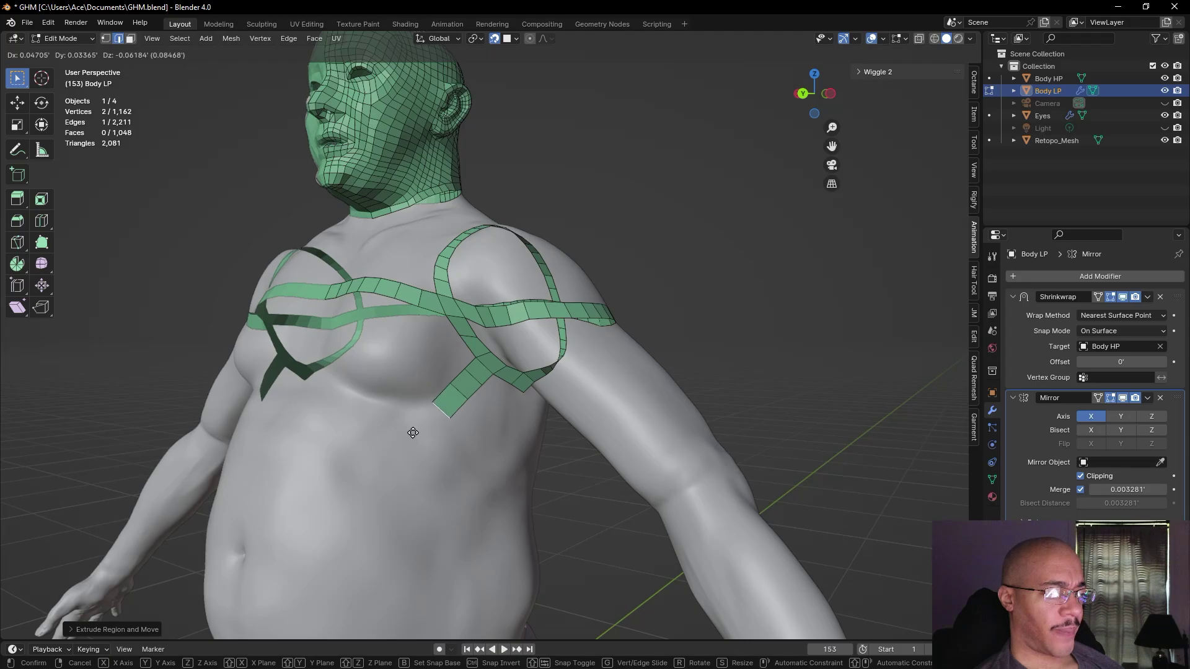
pyautogui.click(411, 432)
# - Extrude three more faces from the side strip's end edge, curving it forward under the pectoral
pyautogui.press('e')
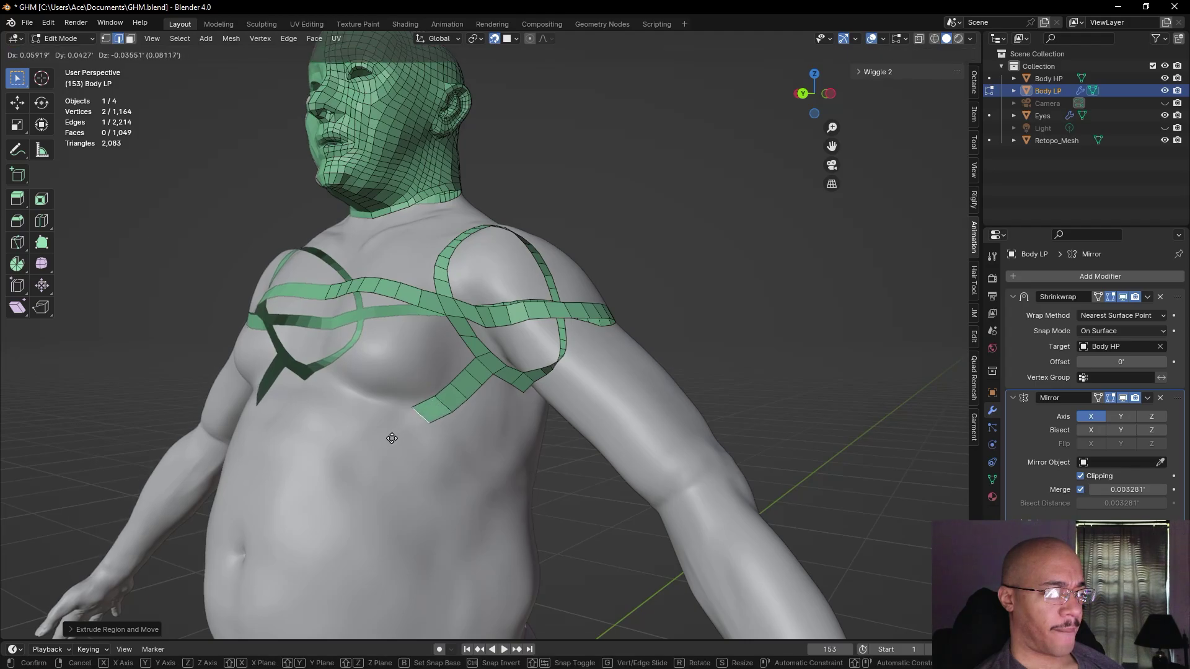
pyautogui.click(390, 440)
pyautogui.press('e')
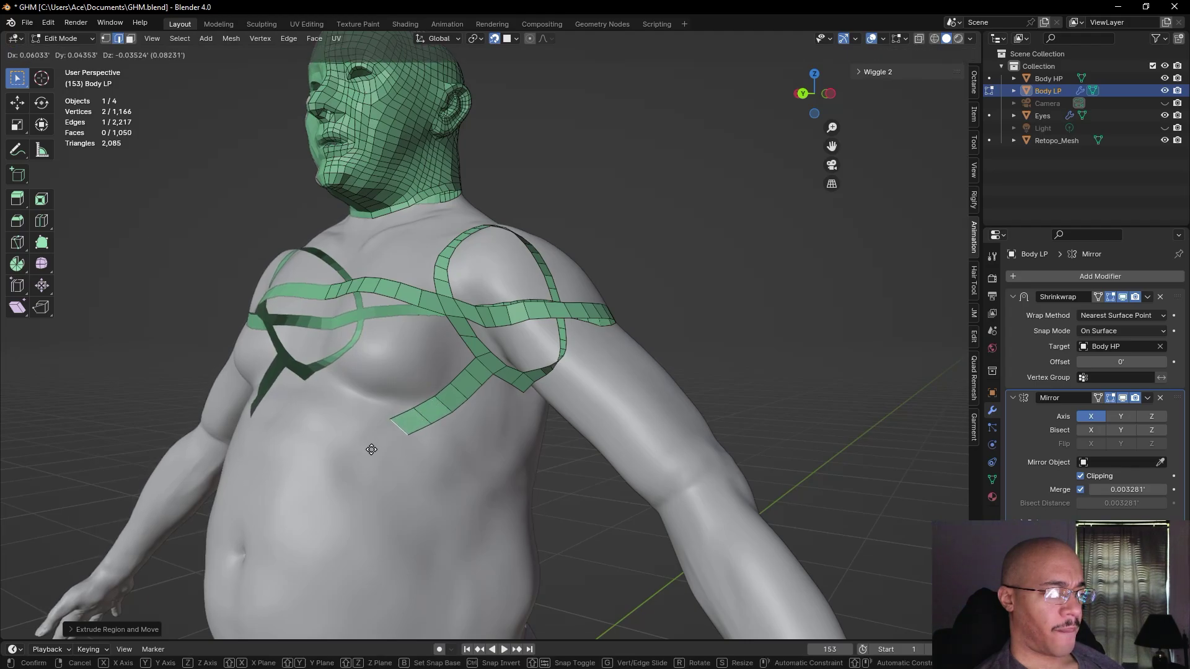
pyautogui.click(372, 449)
pyautogui.moveTo(372, 449); pyautogui.dragTo(478, 478, button='middle')
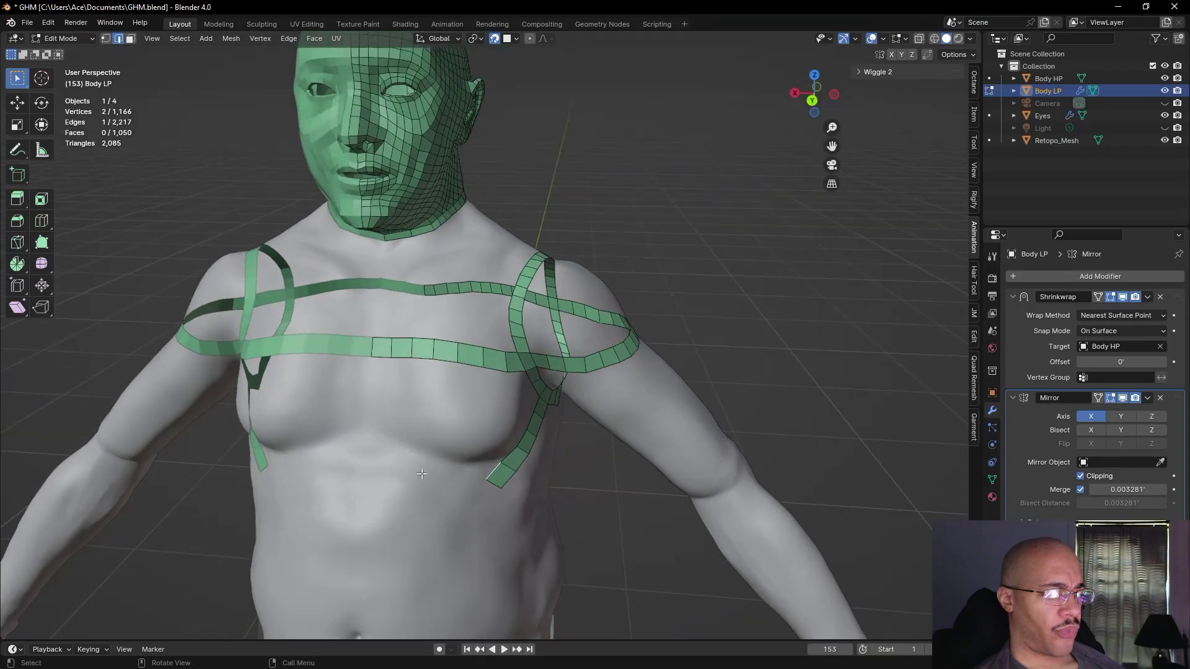
pyautogui.press('e')
pyautogui.click(453, 479)
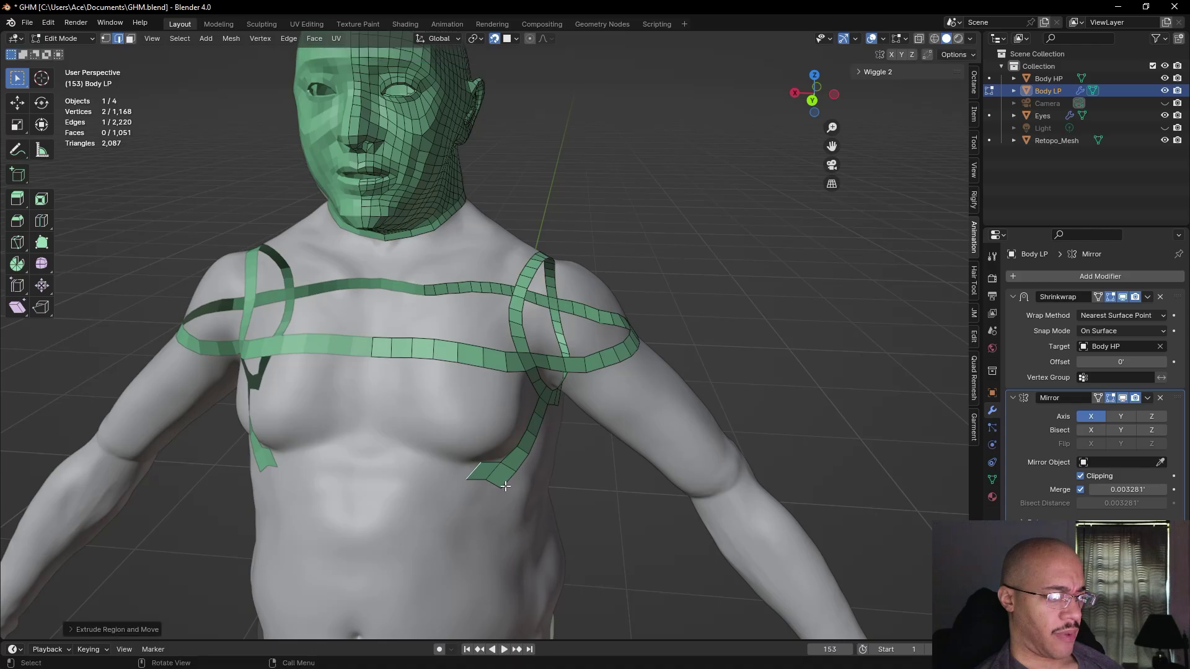
# - Move the two lower vertices near the strip's corner under the pectoral to smooth its bend
pyautogui.click(503, 490)
pyautogui.click(107, 38)
pyautogui.press('g')
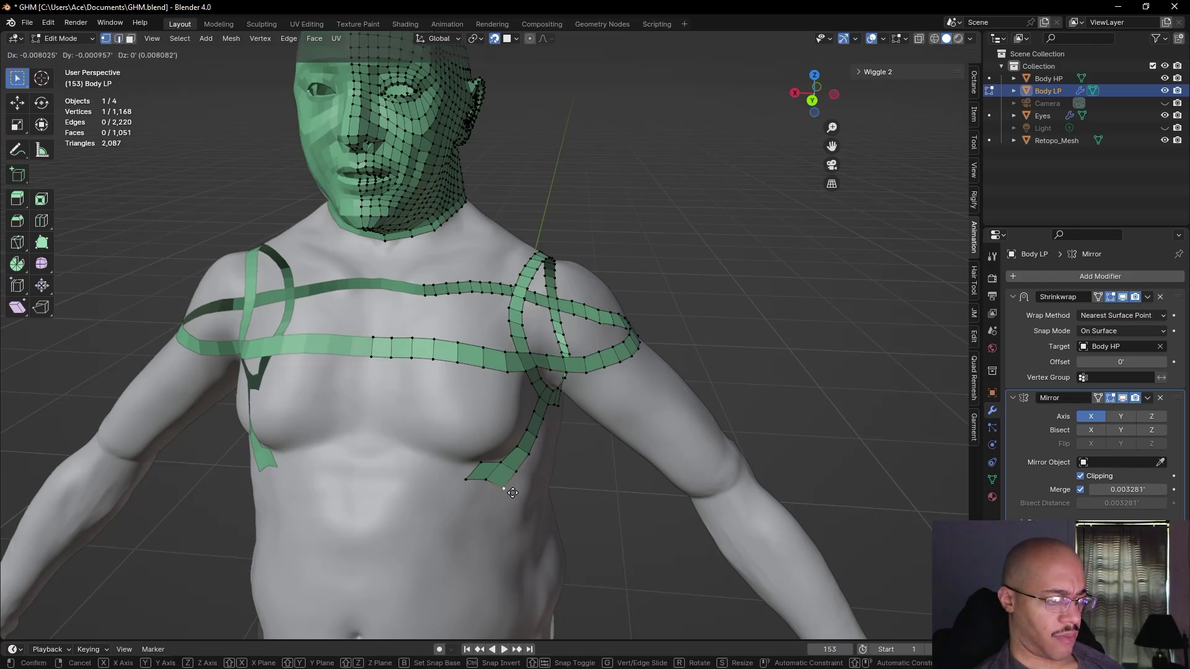
pyautogui.click(502, 493)
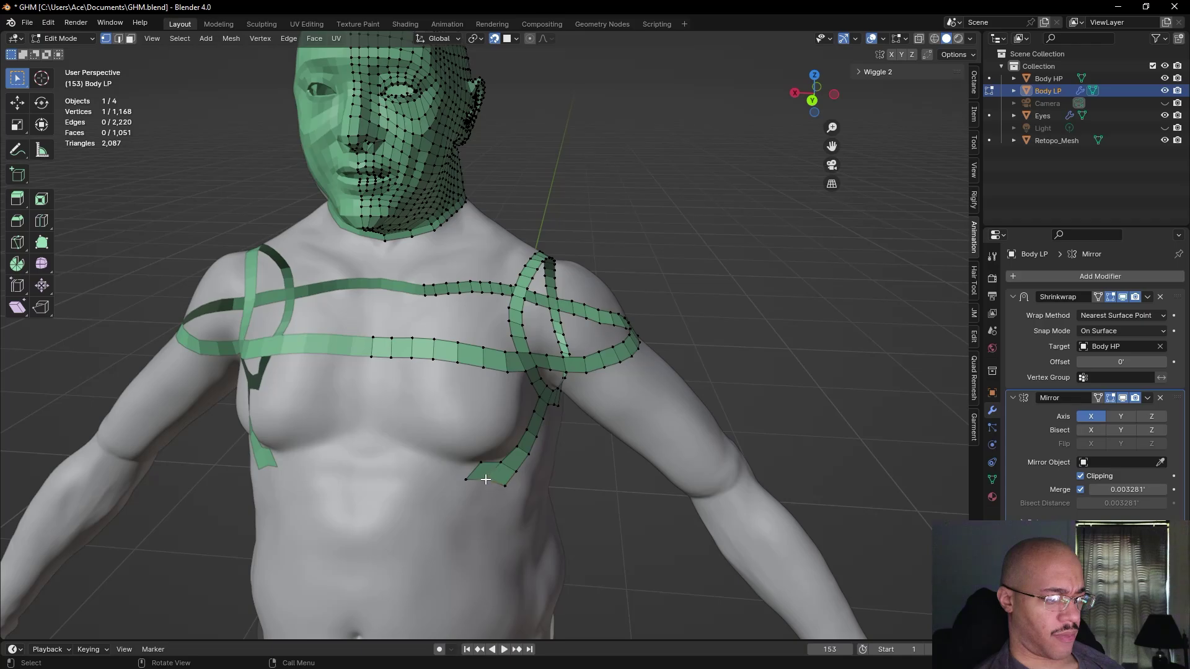
pyautogui.press('g')
pyautogui.click(488, 479)
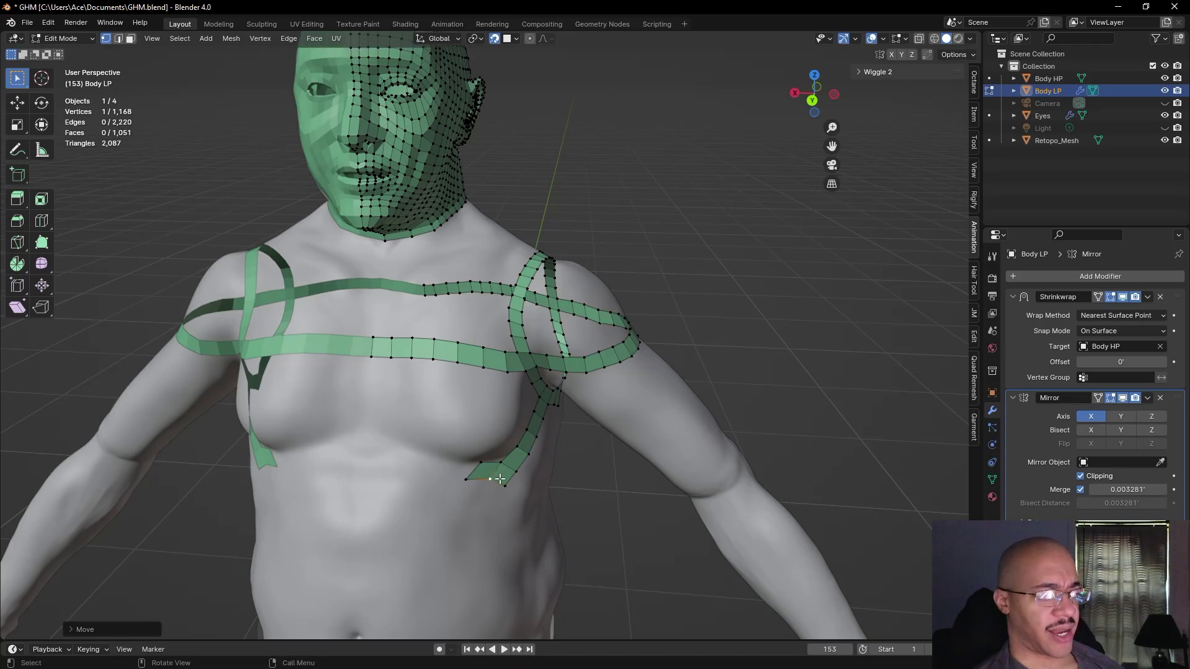
# - Fine-tune the strip's outer corner vertex and the upper and lower vertices of its last cross edge before the end, viewed from the side
pyautogui.moveTo(519, 454); pyautogui.dragTo(567, 355, button='middle')
pyautogui.moveTo(492, 368); pyautogui.dragTo(347, 490, button='middle')
pyautogui.scroll(5, 434, 434)
pyautogui.click(351, 493)
pyautogui.press('g')
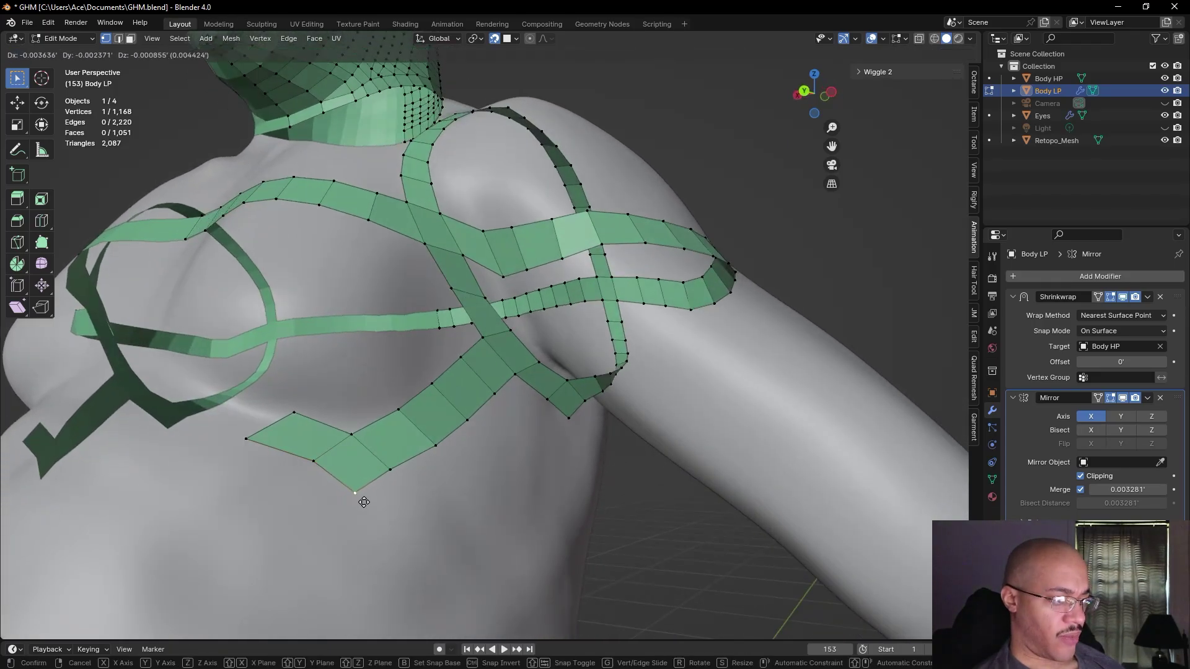
pyautogui.click(363, 500)
pyautogui.press('g')
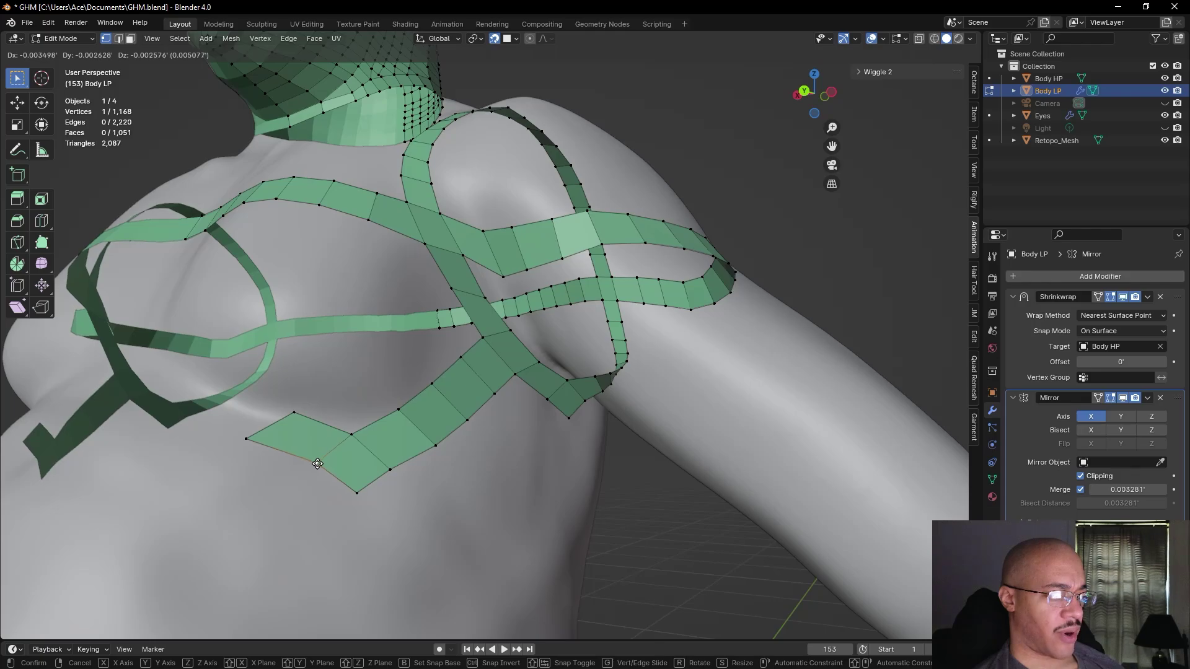
pyautogui.click(316, 463)
pyautogui.press('g')
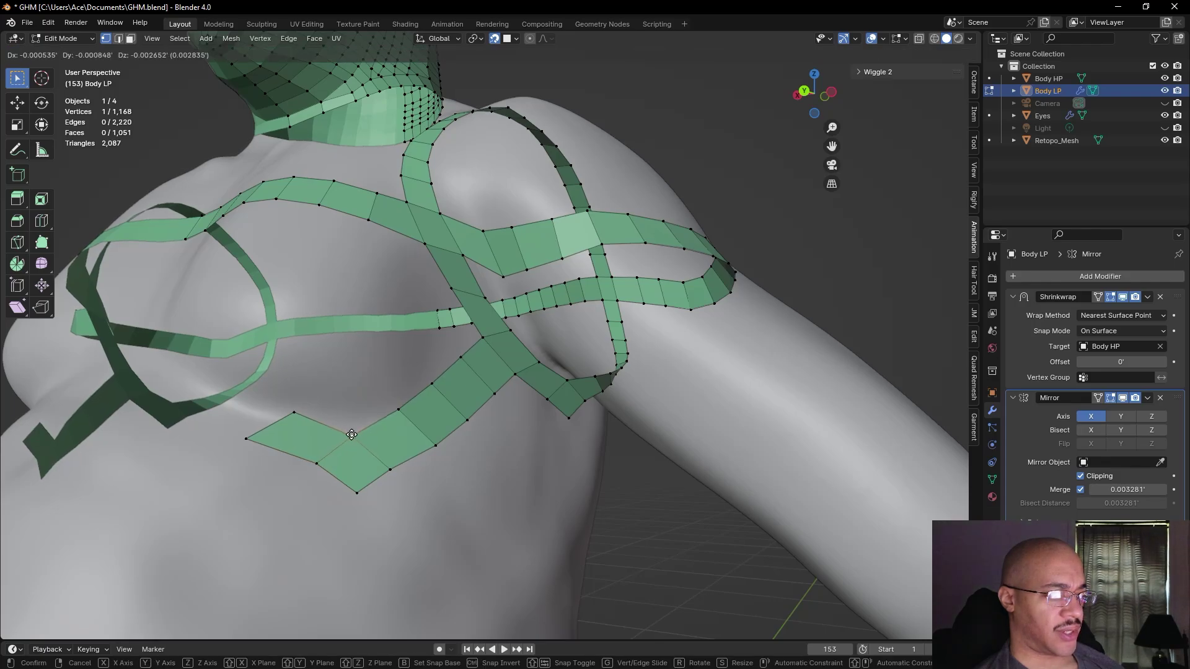
pyautogui.click(351, 436)
# - Reposition the two end vertices and the adjacent upper vertex of the strip under the pectoral, viewed from the front
pyautogui.scroll(-8, 421, 445)
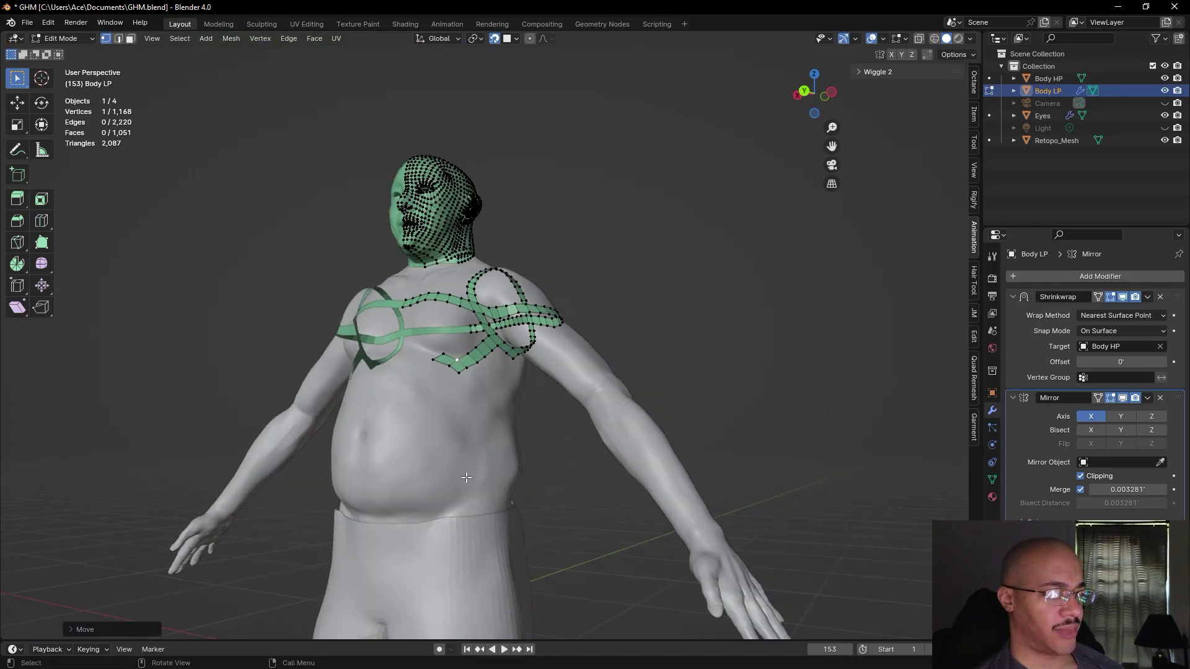
pyautogui.moveTo(437, 399); pyautogui.dragTo(483, 418, button='middle')
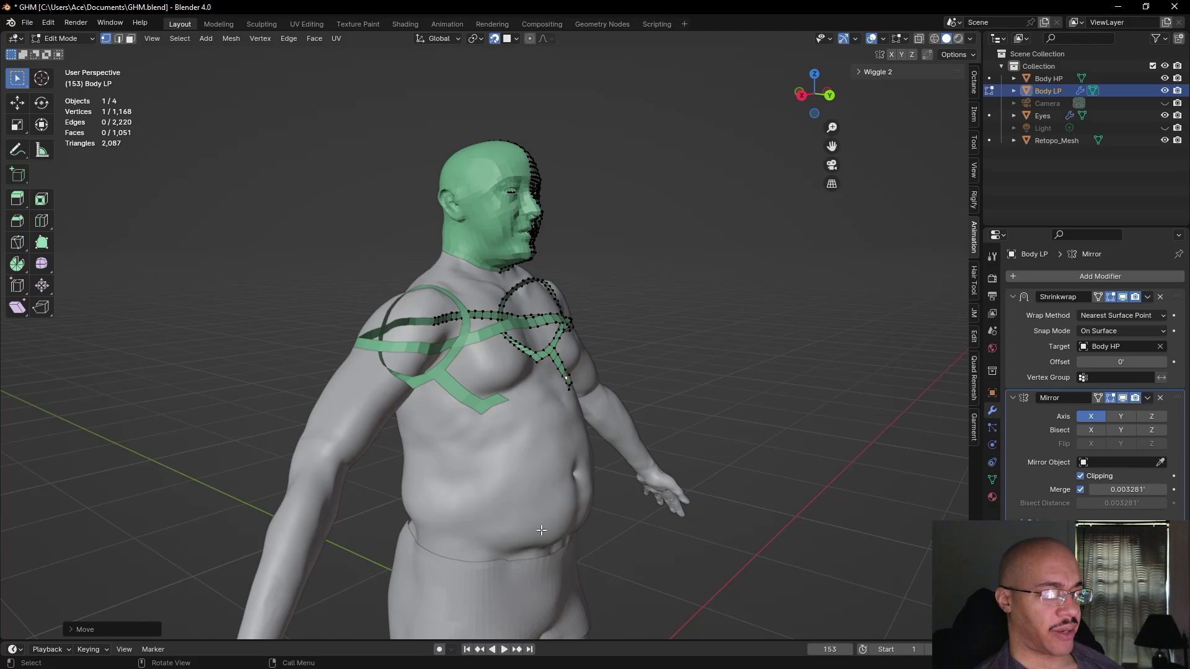
pyautogui.moveTo(531, 531); pyautogui.dragTo(472, 443, button='middle')
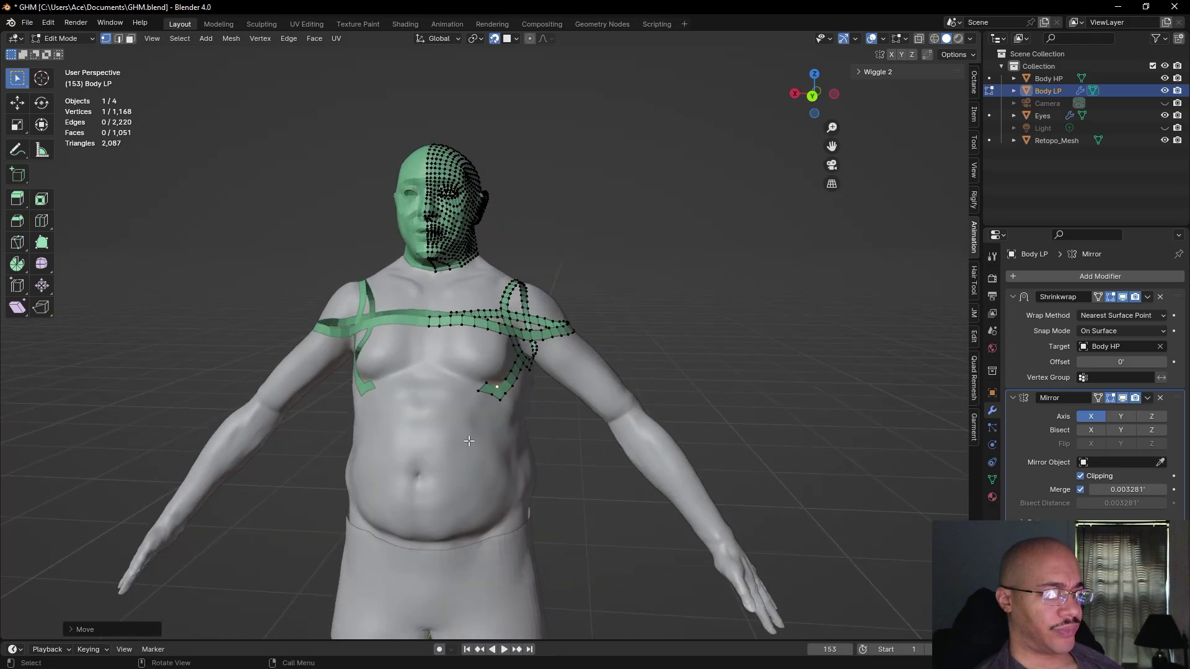
pyautogui.scroll(4, 472, 442)
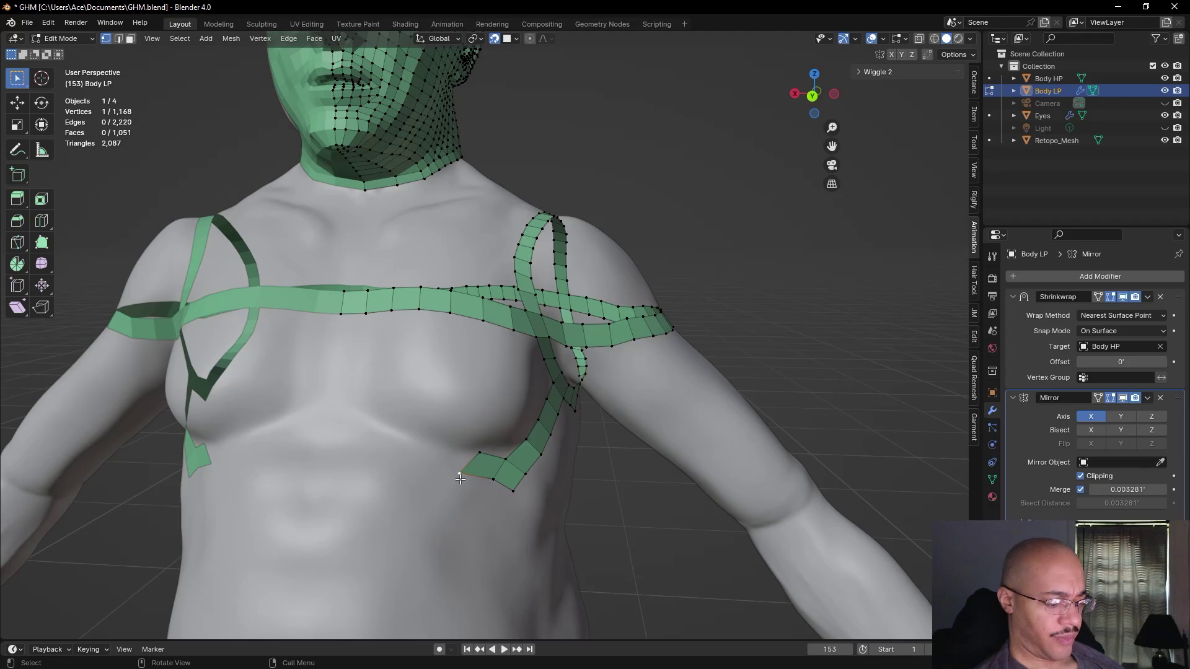
pyautogui.moveTo(460, 479); pyautogui.dragTo(466, 473)
pyautogui.click(482, 453)
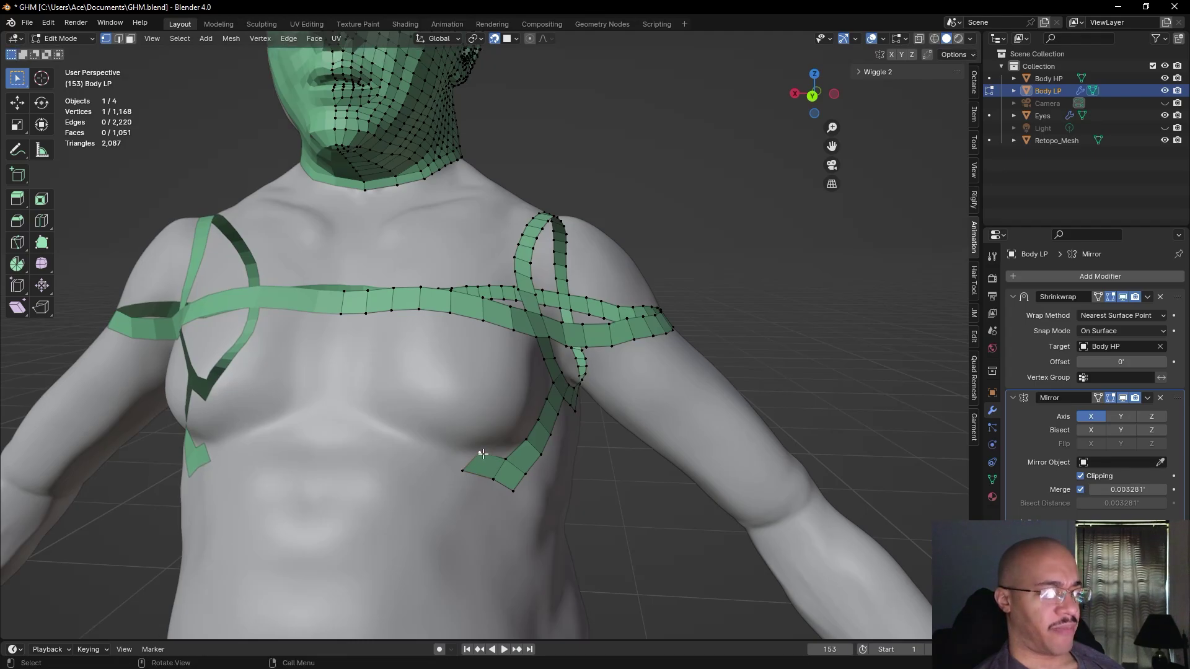
pyautogui.press('g')
pyautogui.click(480, 453)
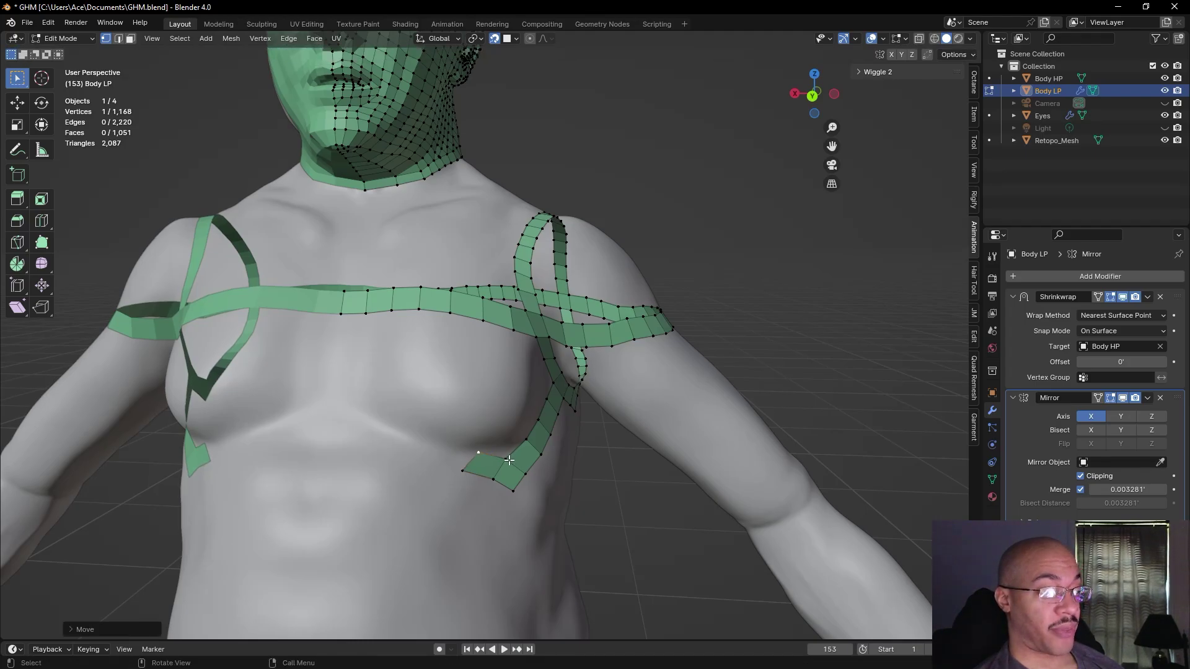
pyautogui.press('g')
pyautogui.click(502, 459)
# - Nudge the lower-border vertices around the under-chest strip's corner to even out its outline
pyautogui.click(493, 479)
pyautogui.press('g')
pyautogui.click(491, 481)
pyautogui.press('g')
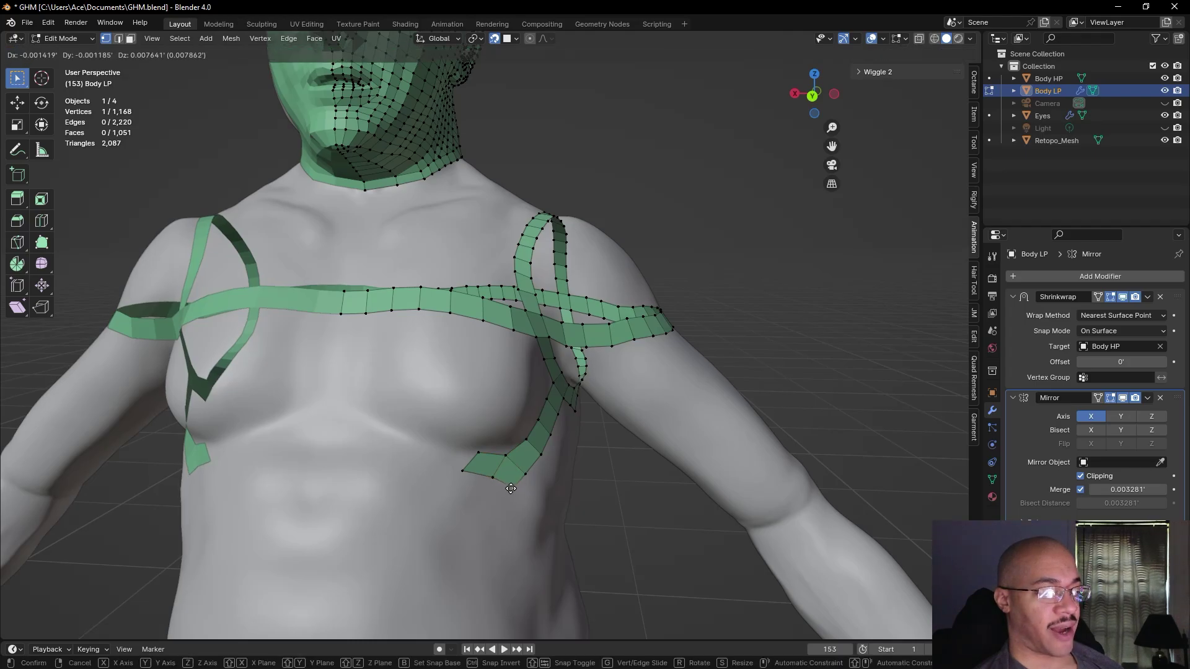
pyautogui.click(511, 488)
pyautogui.press('g')
pyautogui.click(527, 474)
pyautogui.press('g')
pyautogui.click(503, 462)
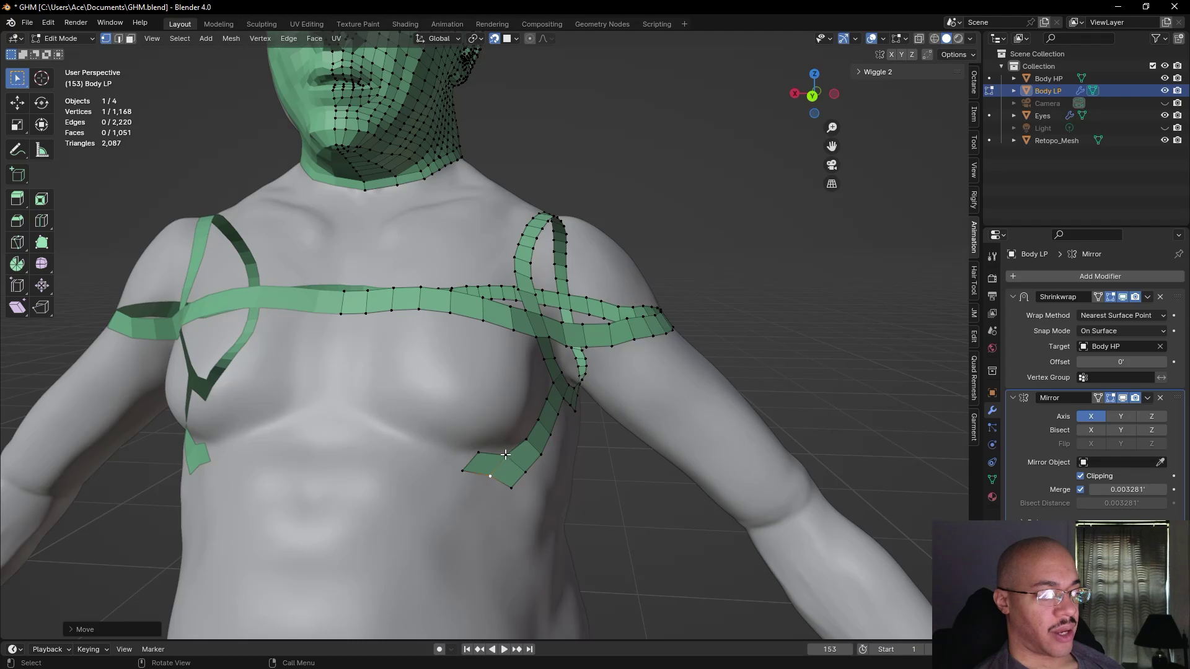
# - Adjust the upper-border and end vertices of the under-chest strip to square its last face, and deselect the mesh
pyautogui.click(506, 455)
pyautogui.press('g')
pyautogui.click(481, 456)
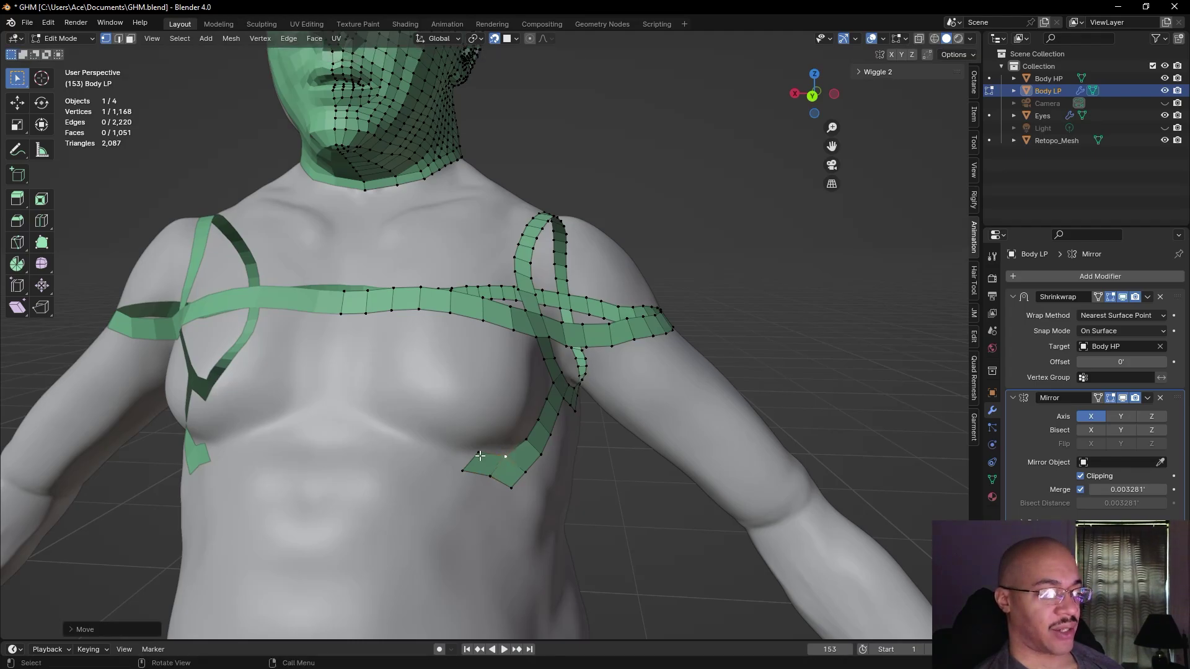
pyautogui.press('g')
pyautogui.click(479, 451)
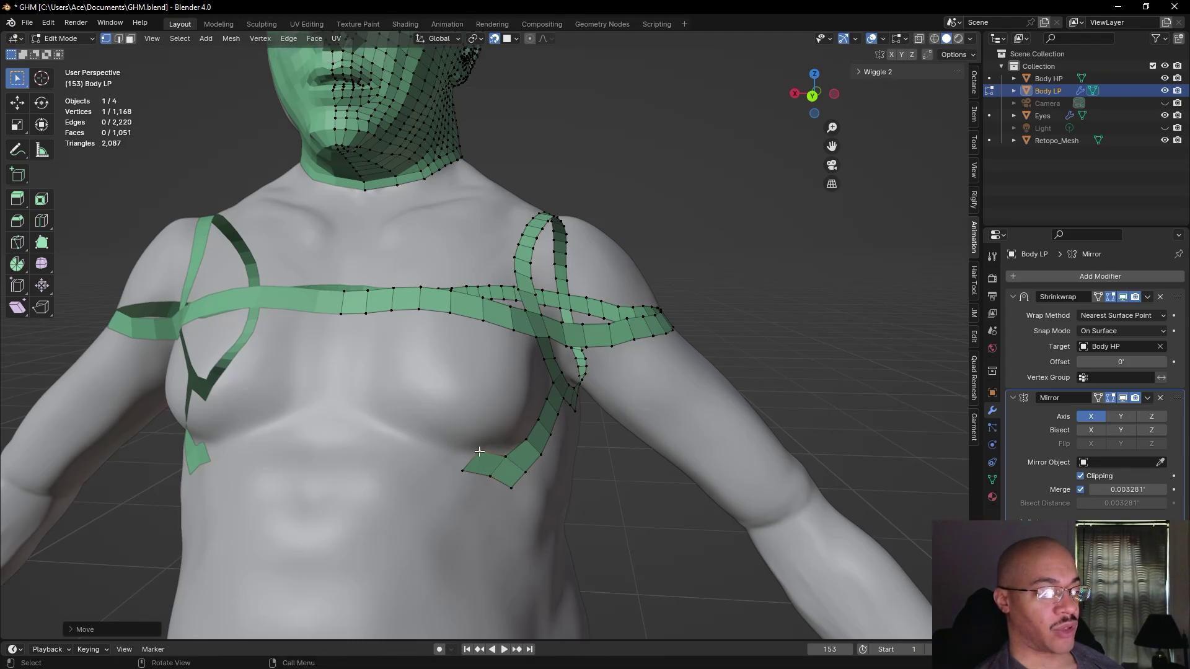
pyautogui.press('g')
pyautogui.click(465, 466)
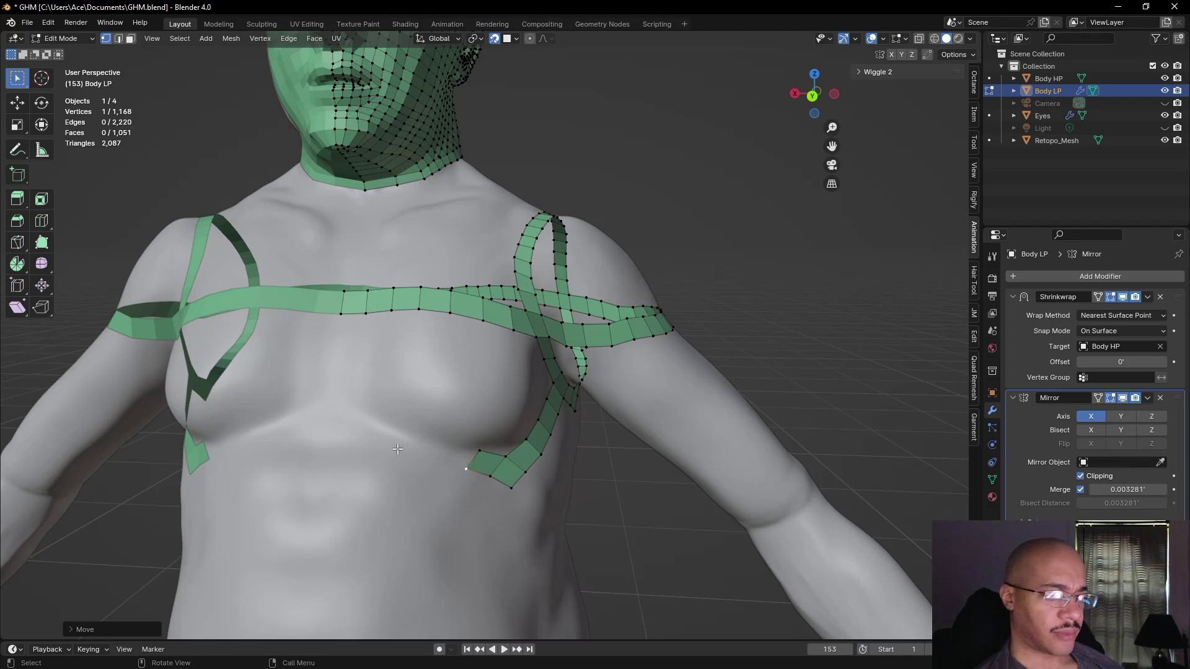
pyautogui.hotkey('alt', 'a')
# - In edge selection, extrude the under-chest strip's inner end edge three times toward the midline along the pectoral's lower border
pyautogui.scroll(-3, 736, 345)
pyautogui.moveTo(594, 495); pyautogui.dragTo(620, 515, button='middle')
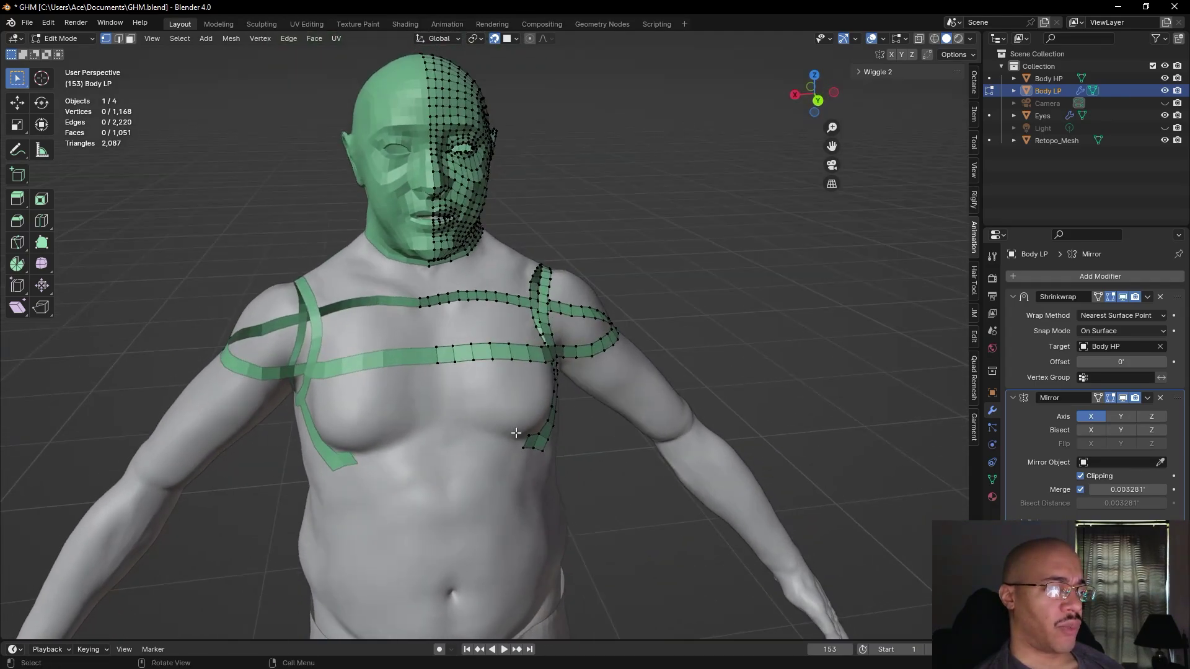
pyautogui.click(117, 38)
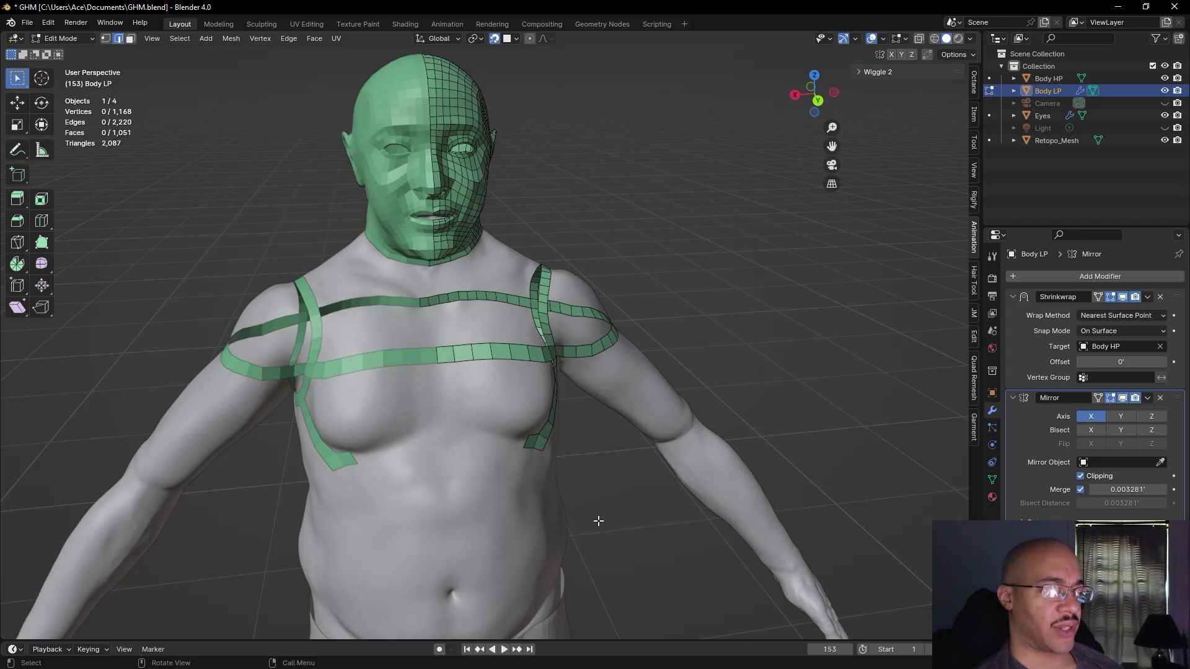
pyautogui.scroll(6, 614, 428)
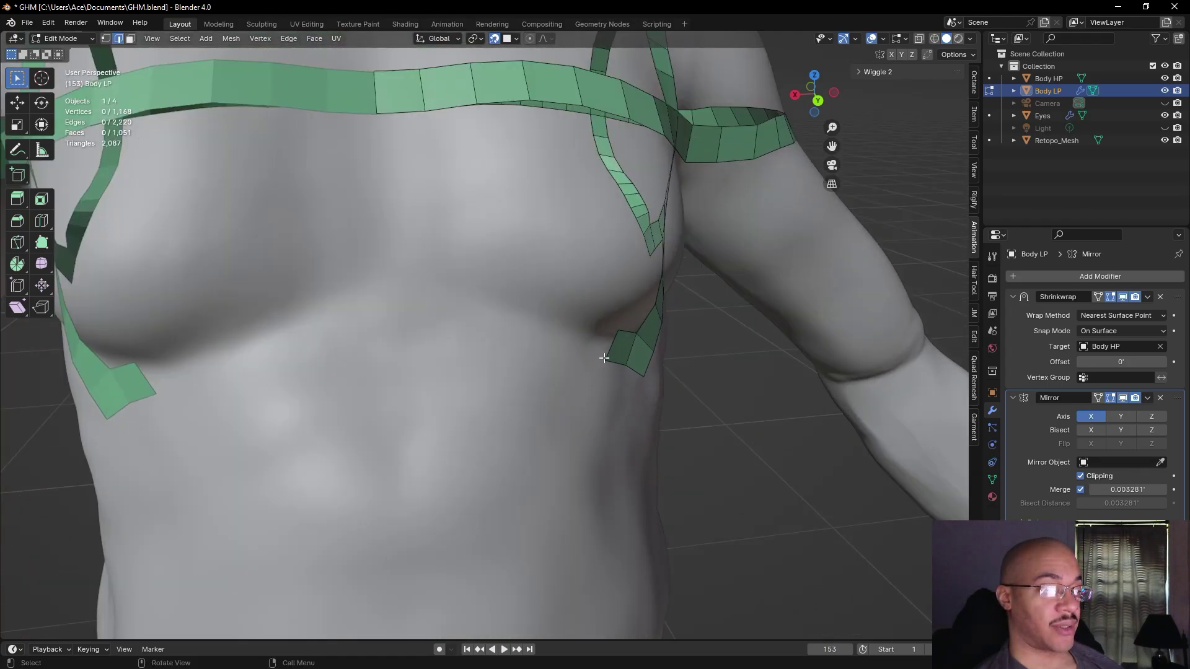
pyautogui.click(623, 345)
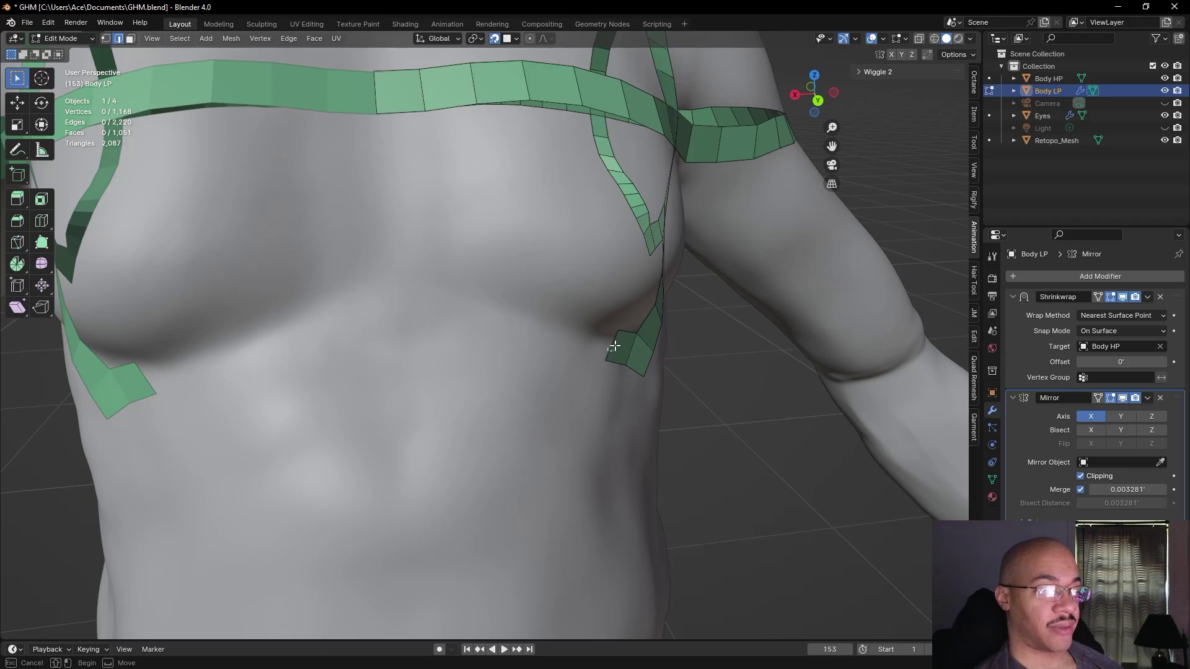
pyautogui.press('e')
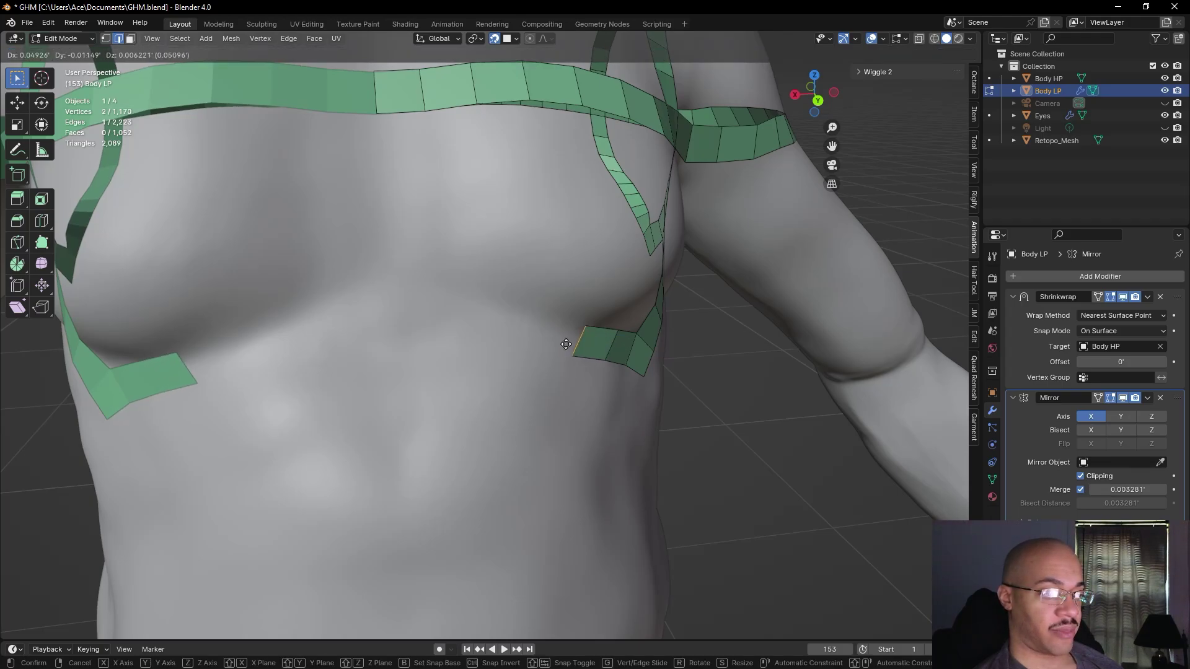
pyautogui.click(568, 344)
pyautogui.press('e')
pyautogui.click(534, 340)
pyautogui.press('e')
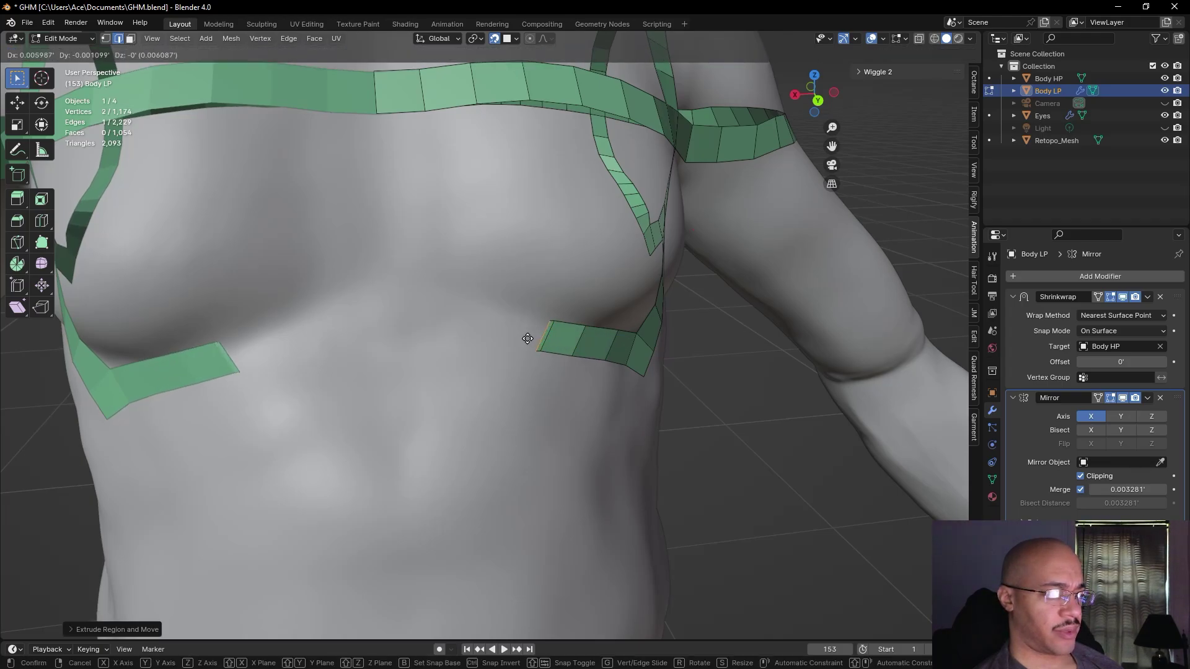
pyautogui.click(500, 333)
# - Extrude four more faces from the under-chest strip's end edge, closing it against its mirrored half at the body's midline
pyautogui.press('e')
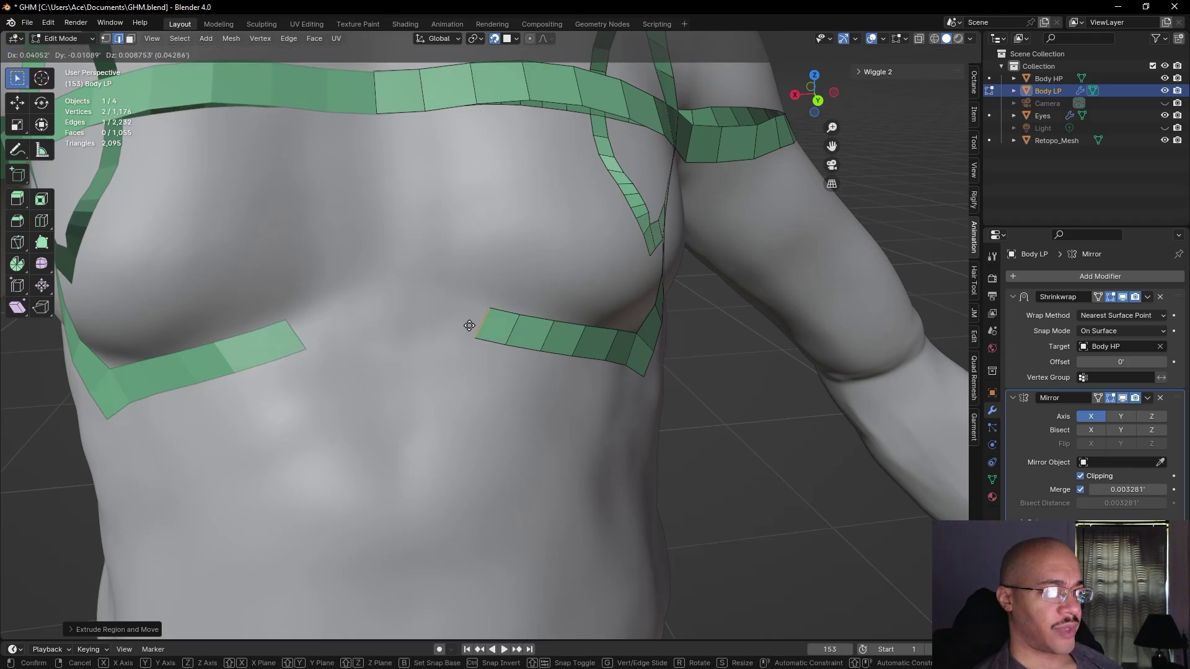
pyautogui.click(469, 326)
pyautogui.press('e')
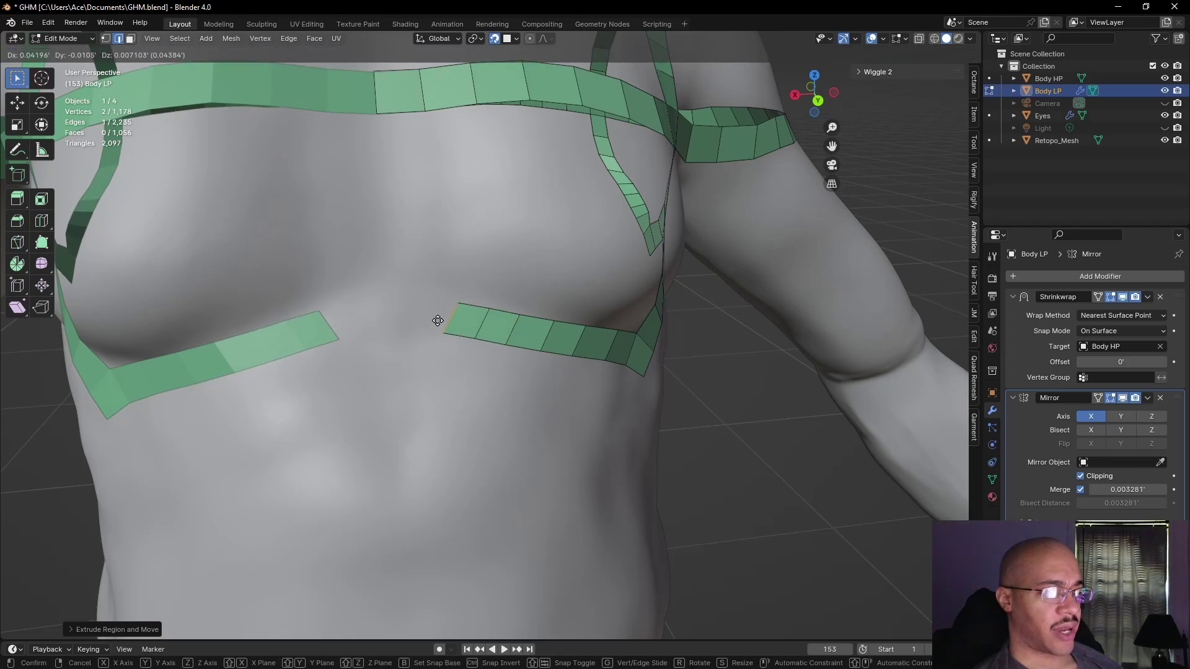
pyautogui.click(438, 320)
pyautogui.press('e')
pyautogui.click(406, 318)
pyautogui.press('e')
pyautogui.click(350, 316)
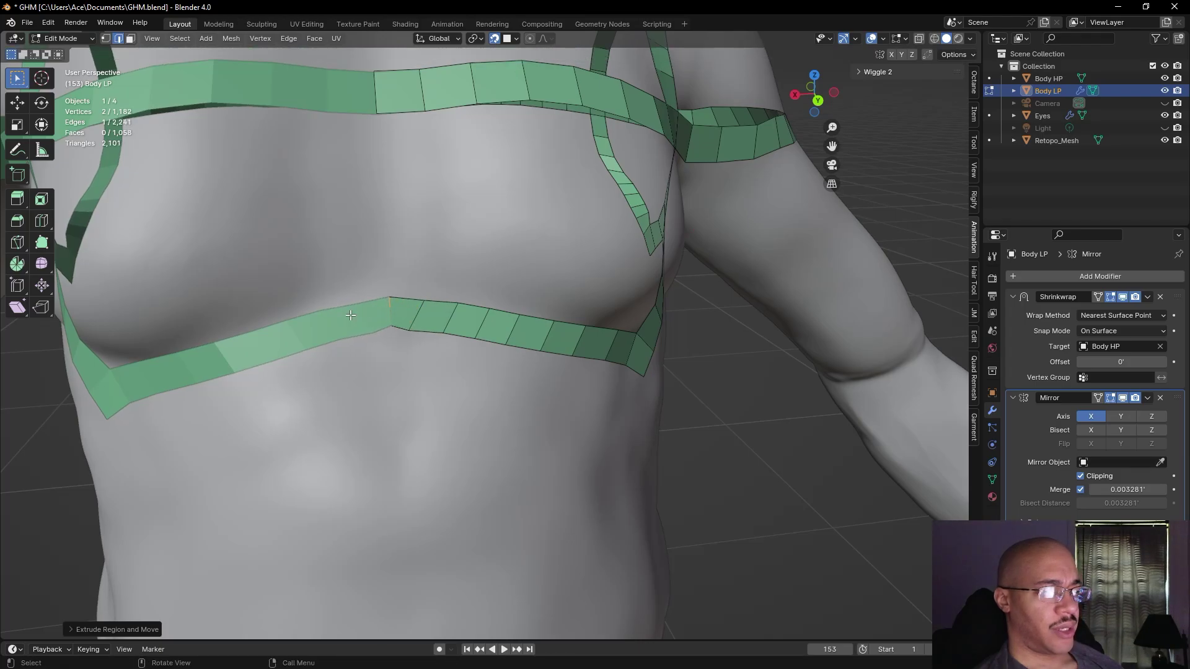
# - Move the under-chest strip's centre edge slightly along the midline to smooth where the mirrored halves meet
pyautogui.scroll(-5, 570, 335)
pyautogui.moveTo(583, 329); pyautogui.dragTo(437, 267, button='middle')
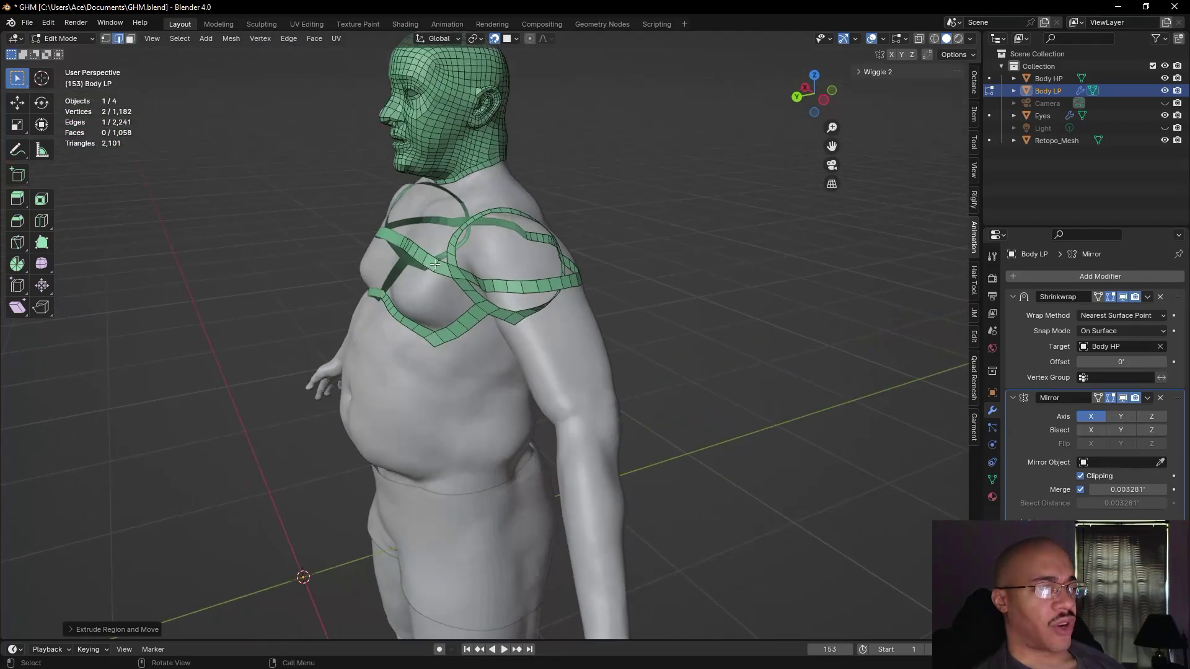
pyautogui.moveTo(569, 355)
pyautogui.mouseDown(button='middle')
pyautogui.moveTo(545, 357)
pyautogui.moveTo(615, 342)
pyautogui.moveTo(535, 354)
pyautogui.moveTo(576, 347)
pyautogui.moveTo(550, 317)
pyautogui.moveTo(572, 360)
pyautogui.moveTo(564, 353)
pyautogui.mouseUp(button='middle')
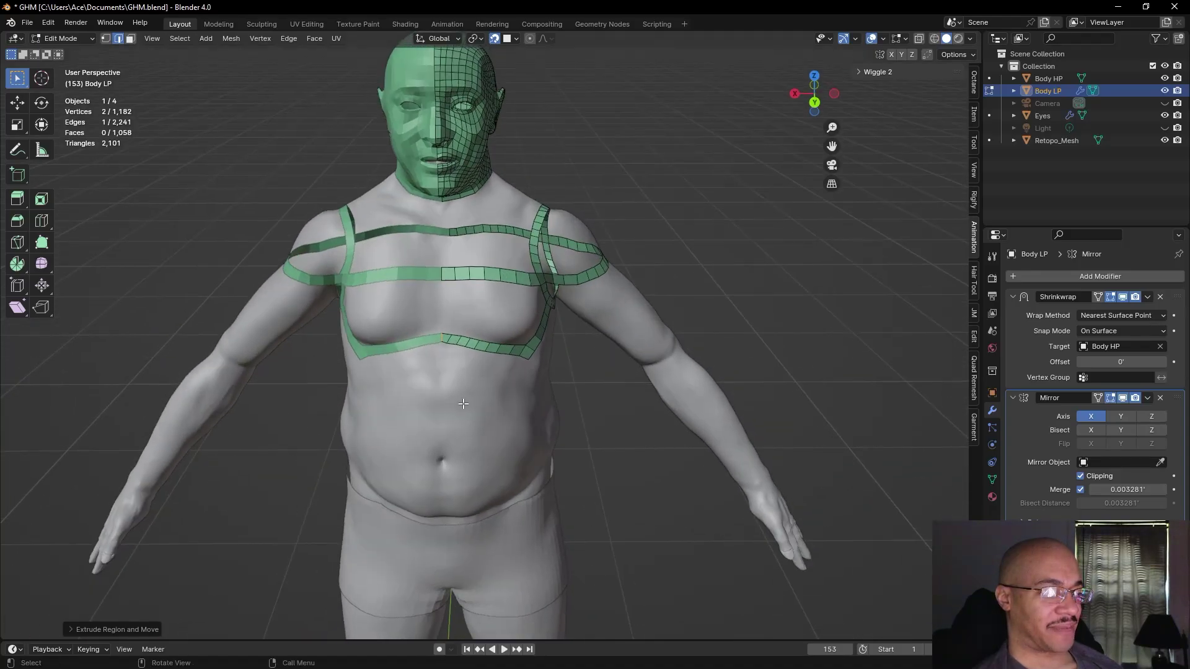
pyautogui.scroll(4, 564, 353)
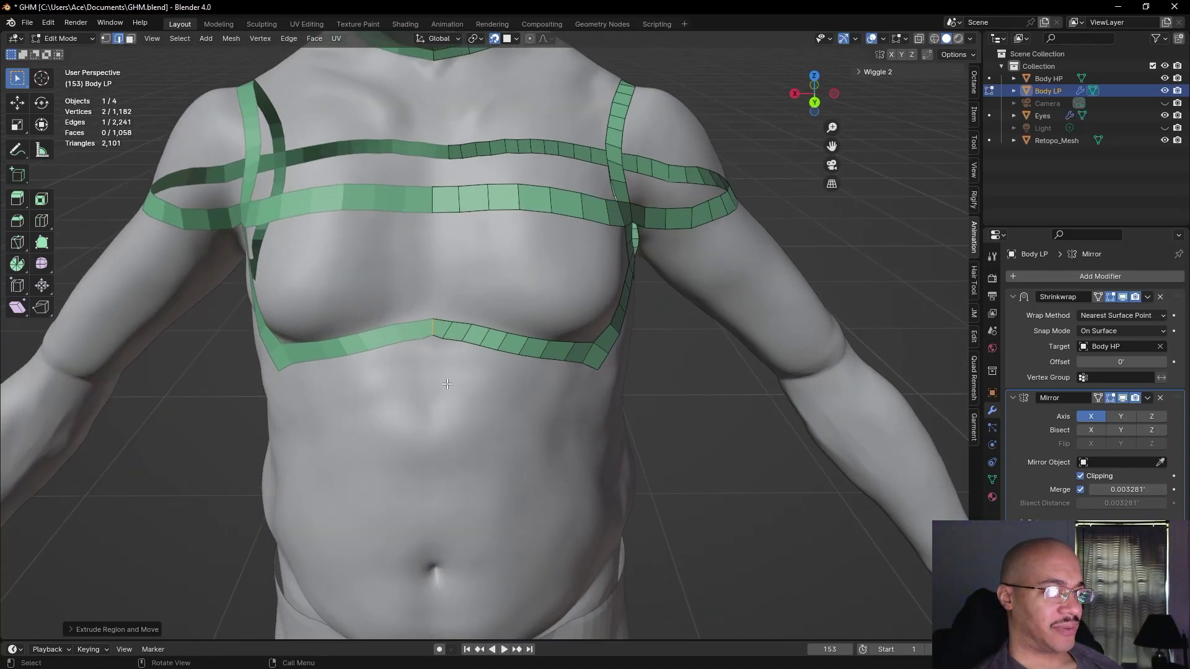
pyautogui.scroll(3, 446, 385)
pyautogui.scroll(-1, 423, 372)
pyautogui.press('g')
pyautogui.click(387, 334)
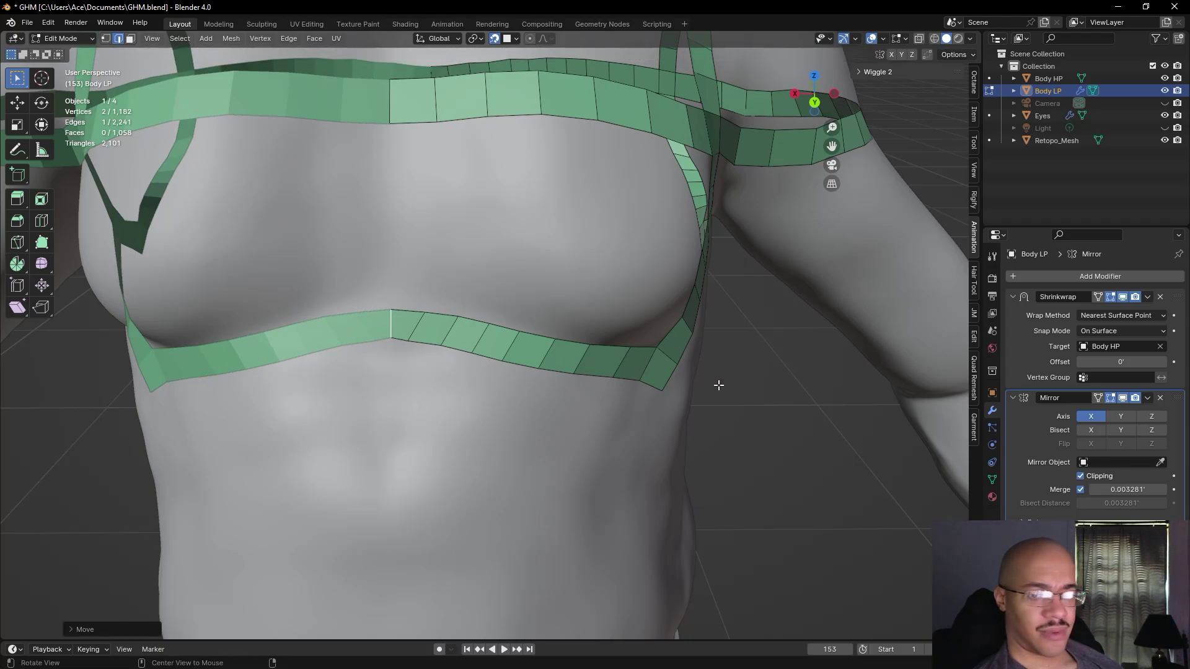
pyautogui.moveTo(715, 381); pyautogui.dragTo(503, 387, button='middle')
pyautogui.keyDown('alt'); pyautogui.moveTo(353, 372); pyautogui.dragTo(458, 261); pyautogui.keyUp('alt')
pyautogui.scroll(-5, 412, 371)
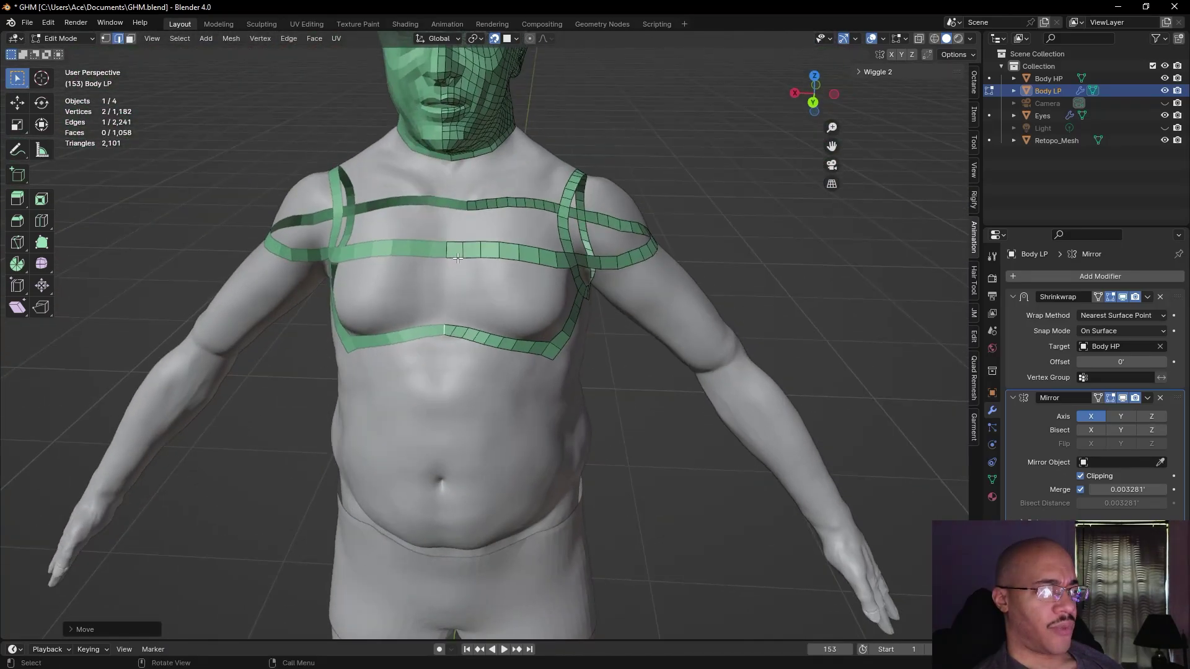
pyautogui.moveTo(760, 339); pyautogui.dragTo(735, 323, button='middle')
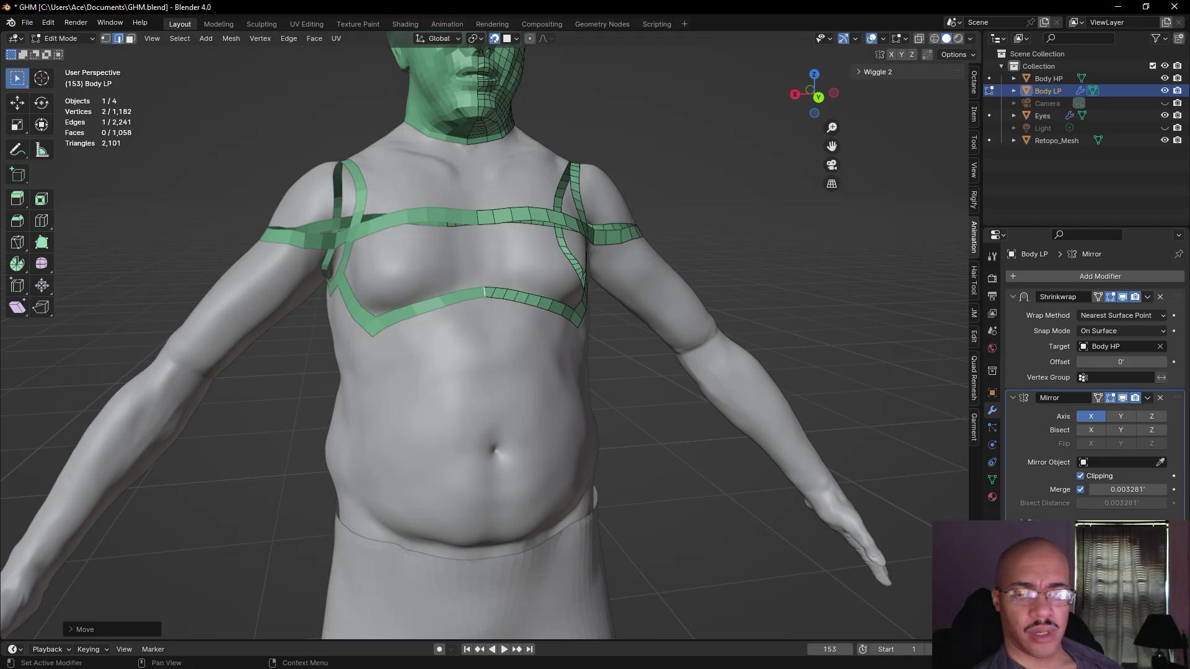
pyautogui.moveTo(778, 606); pyautogui.dragTo(316, 435, button='middle')
pyautogui.moveTo(631, 464); pyautogui.dragTo(643, 250, button='middle')
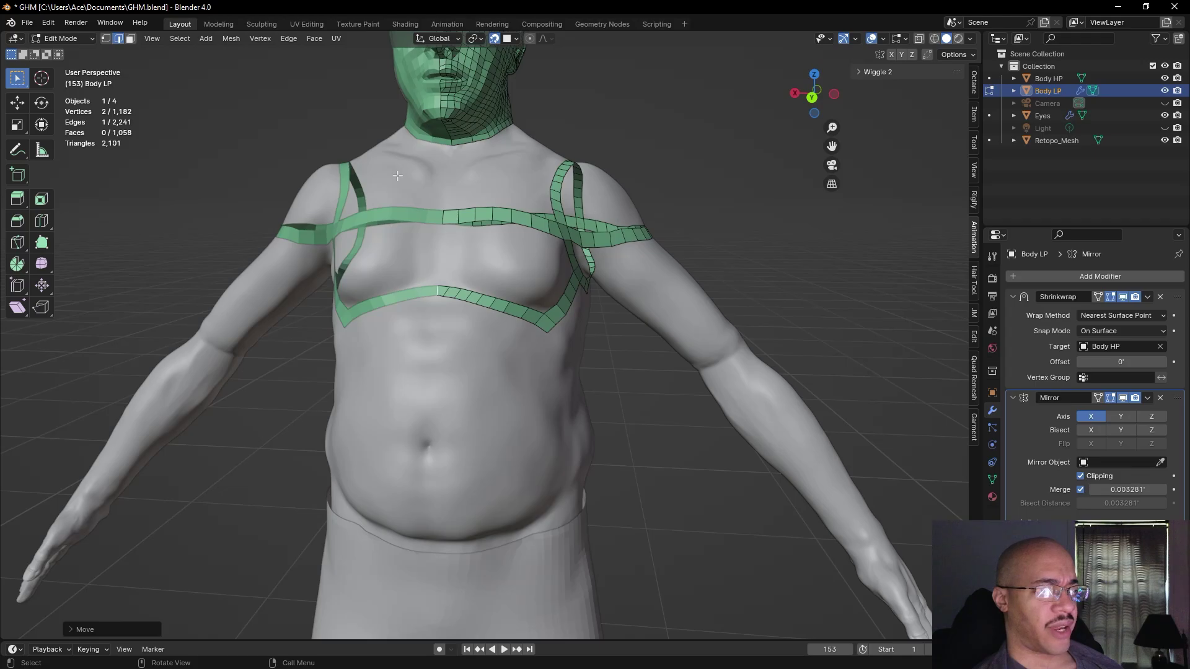
pyautogui.moveTo(750, 456); pyautogui.dragTo(487, 333, button='middle')
# - Rotate the first two cross edges beside the midline of the under-chest strip to make them more upright
pyautogui.scroll(5, 483, 347)
pyautogui.moveTo(477, 378); pyautogui.dragTo(481, 404, button='middle')
pyautogui.press('r')
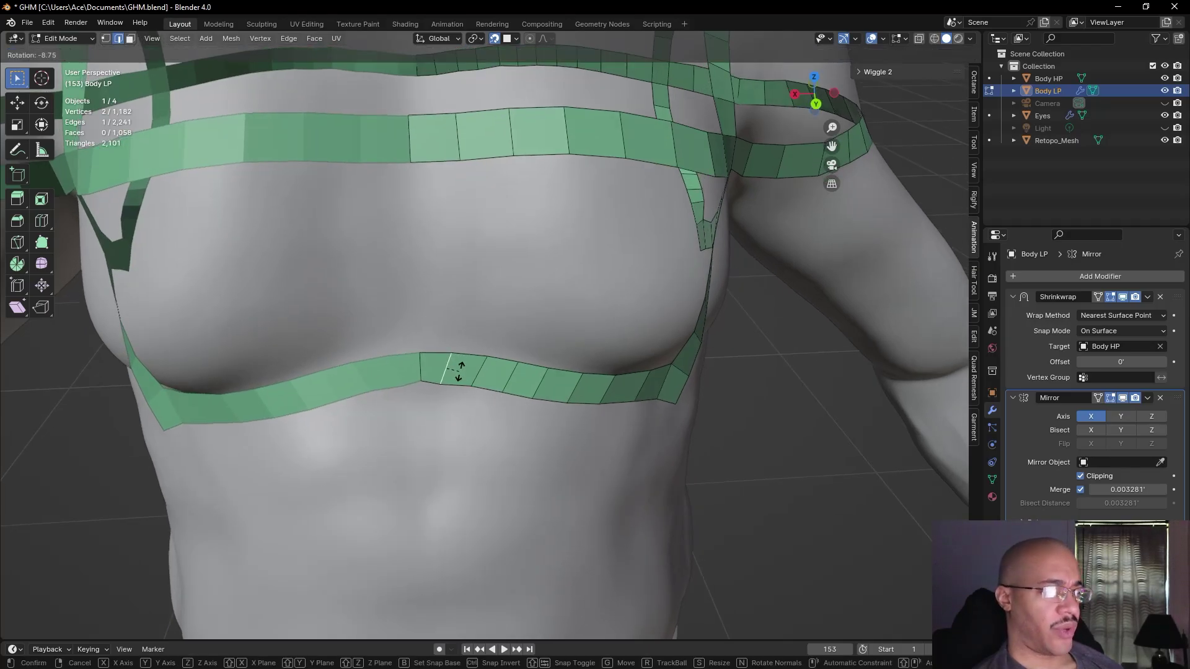
pyautogui.click(461, 368)
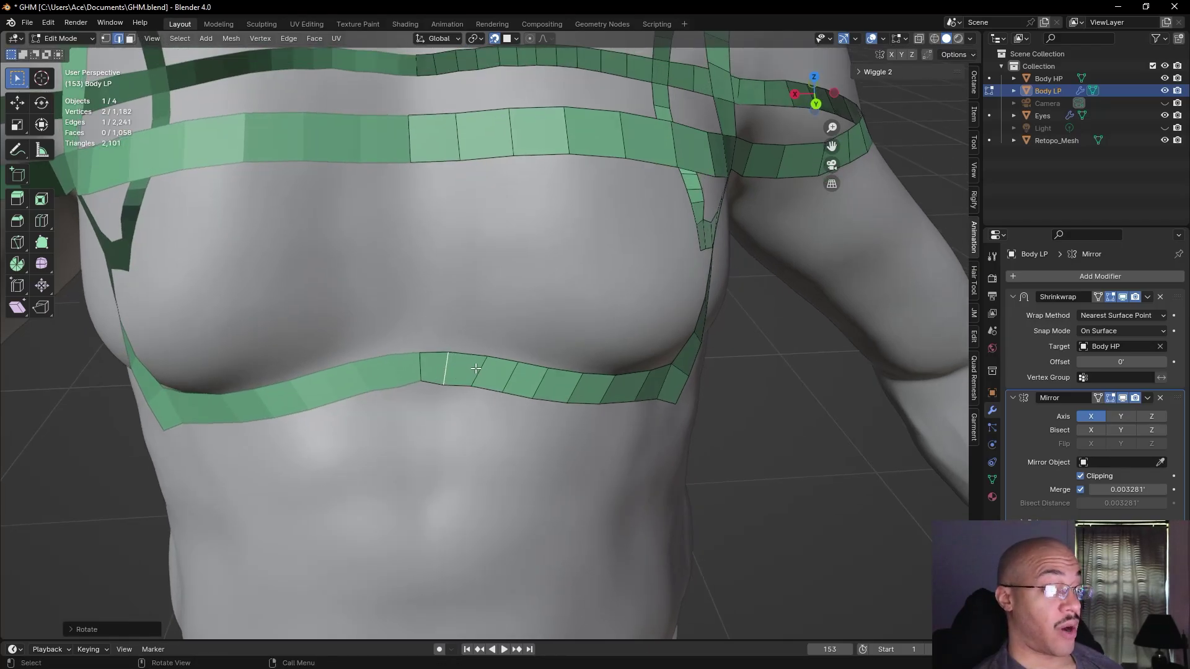
pyautogui.click(482, 369)
pyautogui.press('r')
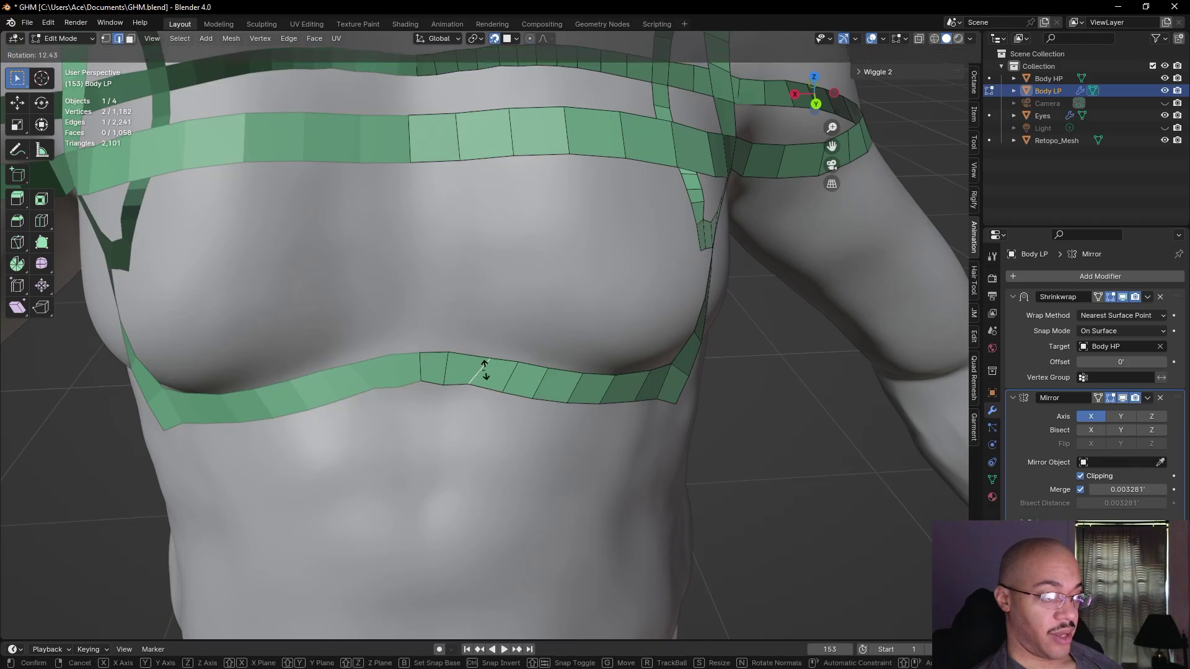
pyautogui.click(487, 366)
# - Rotate the third and fourth cross edges from the midline of the under-chest strip to square its slanted faces
pyautogui.click(517, 374)
pyautogui.press('r')
pyautogui.click(520, 372)
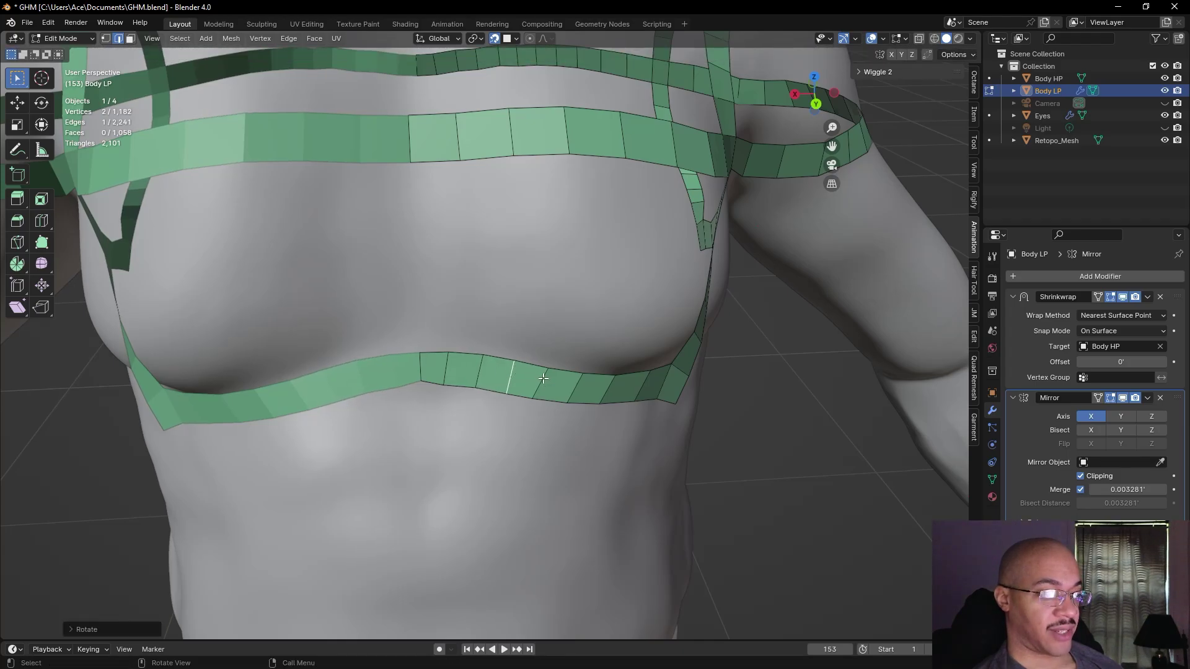
pyautogui.click(542, 377)
pyautogui.press('r')
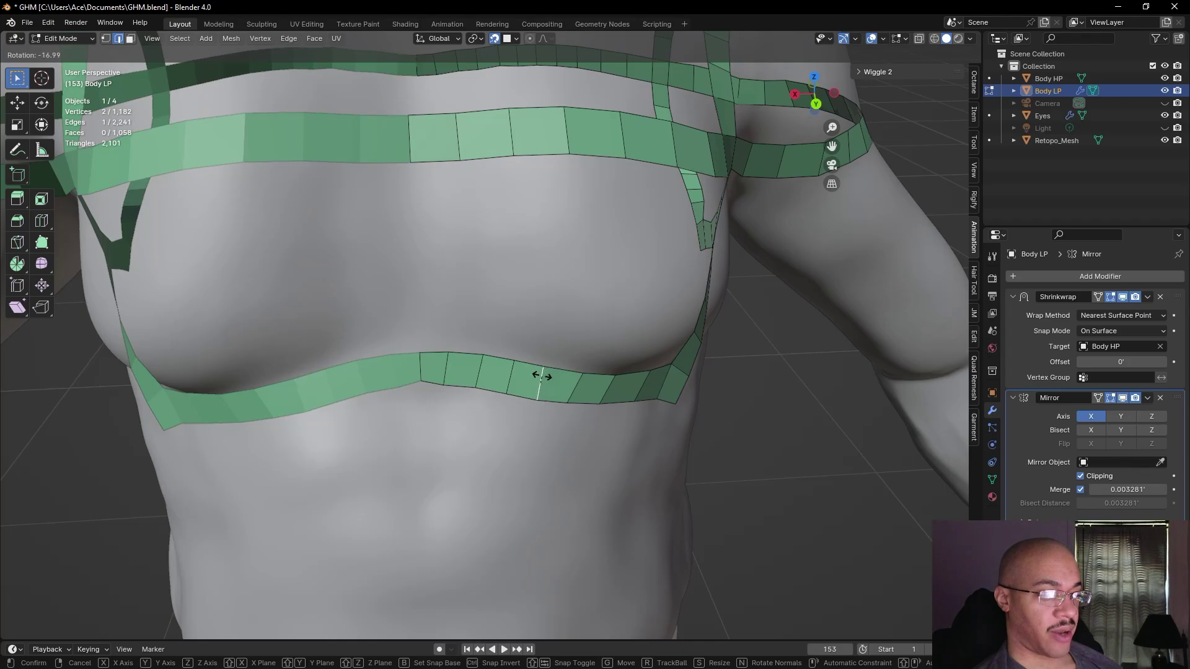
pyautogui.click(543, 378)
# - Dissolve the cross edge nearest the midline in the under-chest strip to leave one wider centre face
pyautogui.scroll(-3, 648, 366)
pyautogui.moveTo(648, 366); pyautogui.dragTo(490, 351, button='middle')
pyautogui.click(457, 327)
pyautogui.rightClick(459, 327)
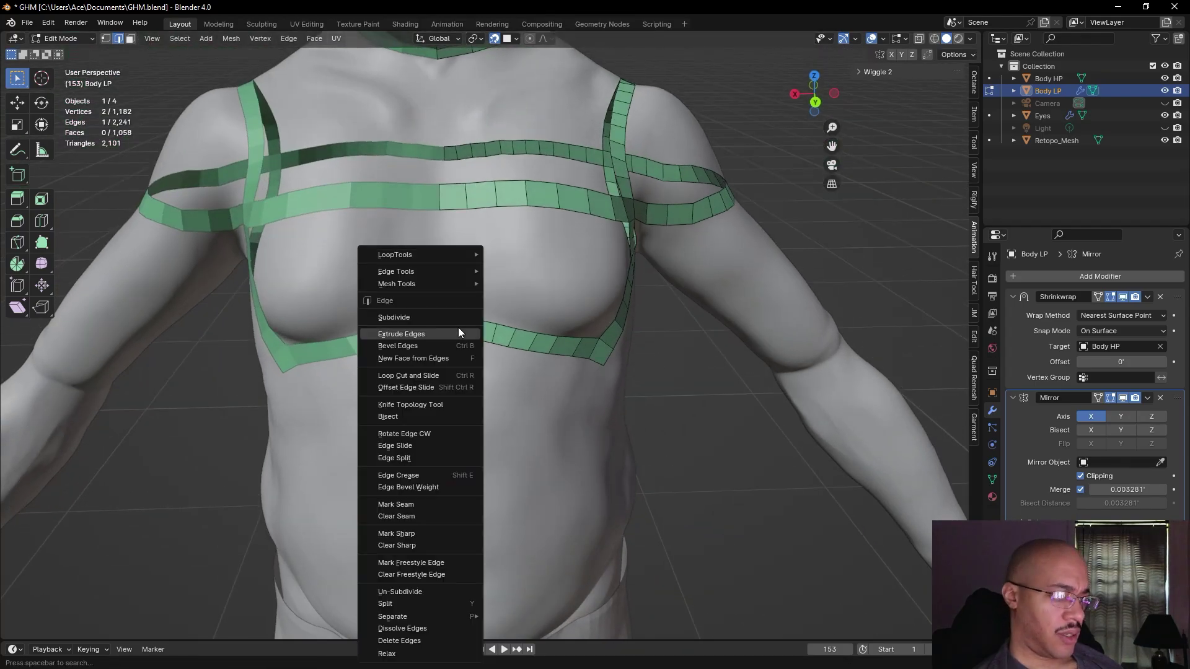
pyautogui.click(402, 628)
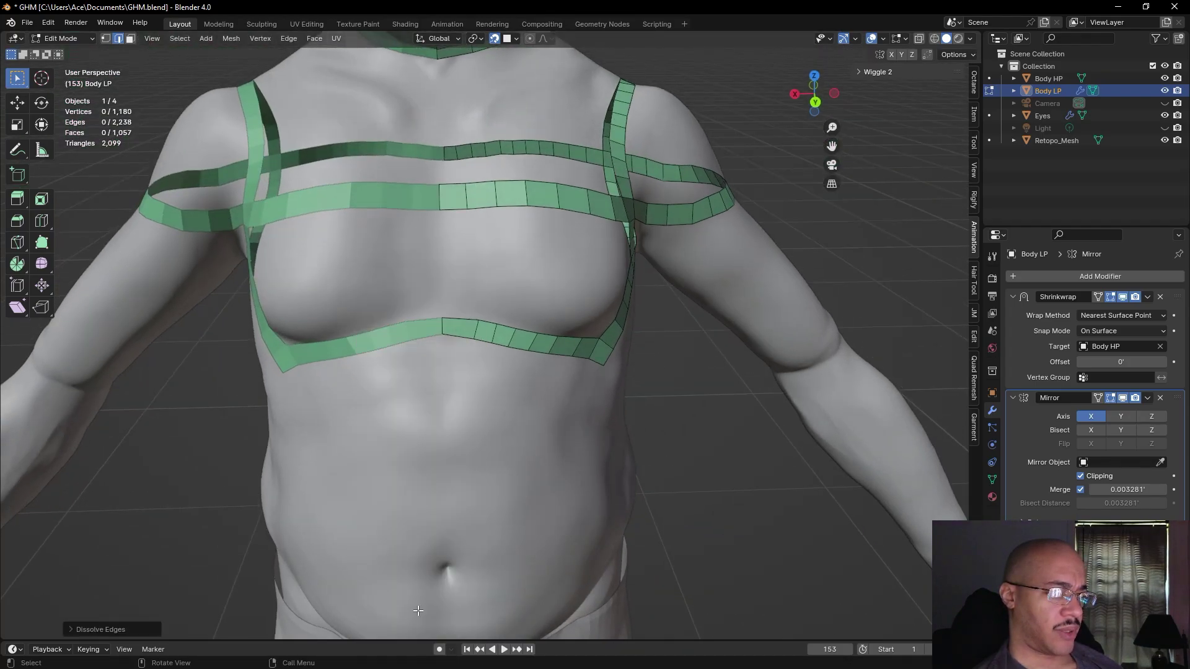
# - Move the centre face's outer cross edge slightly toward the midline and rotate it upright
pyautogui.click(478, 329)
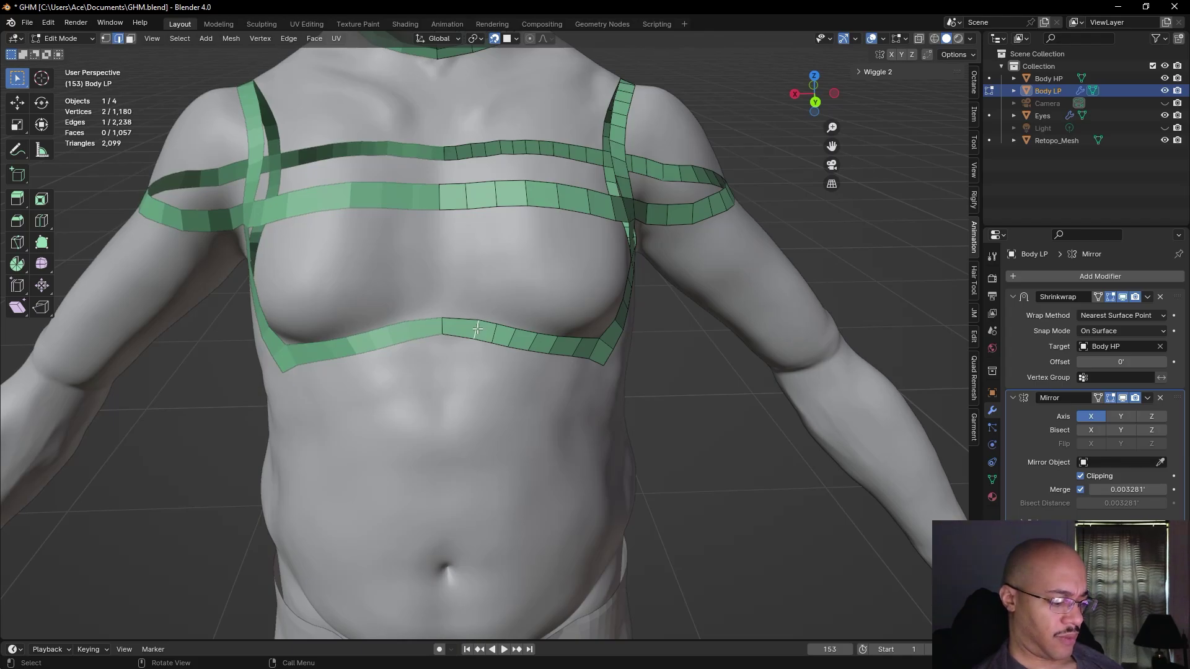
pyautogui.press('r')
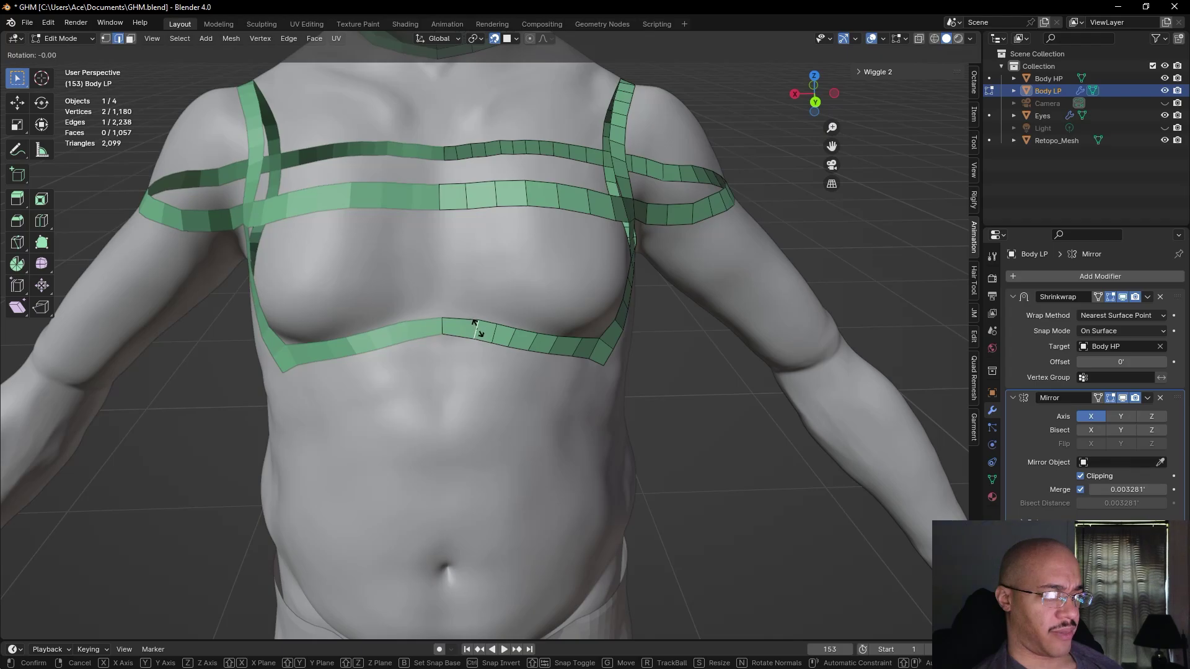
pyautogui.click(476, 323)
pyautogui.press('g')
pyautogui.click(471, 328)
pyautogui.press('r')
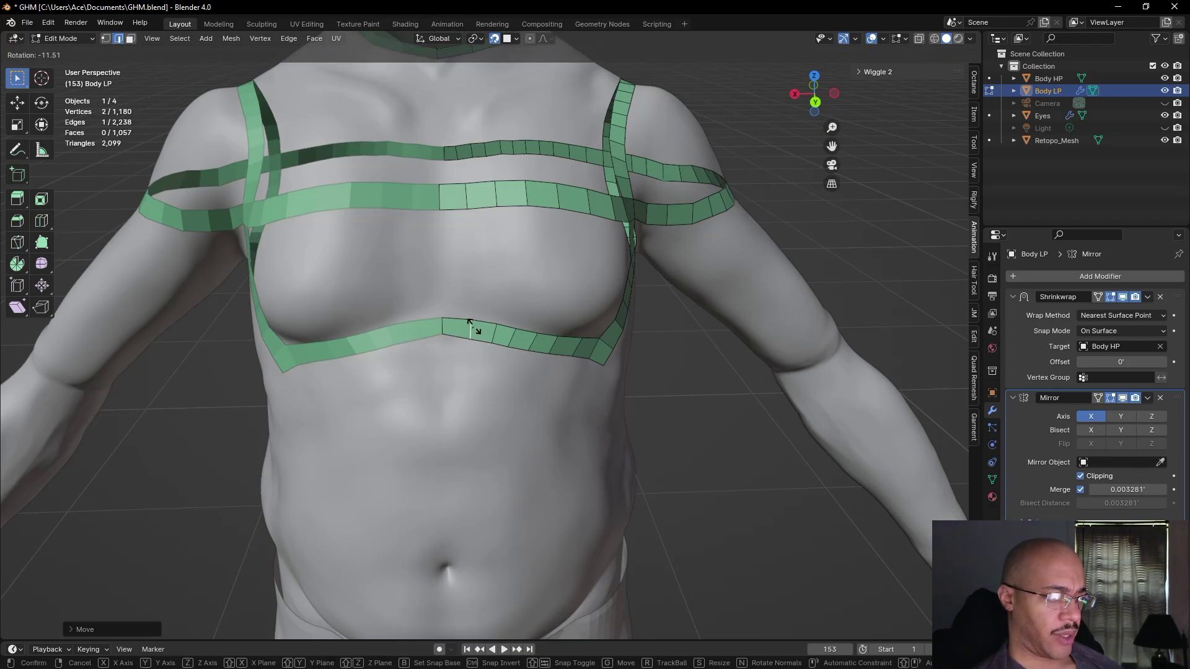
pyautogui.click(469, 321)
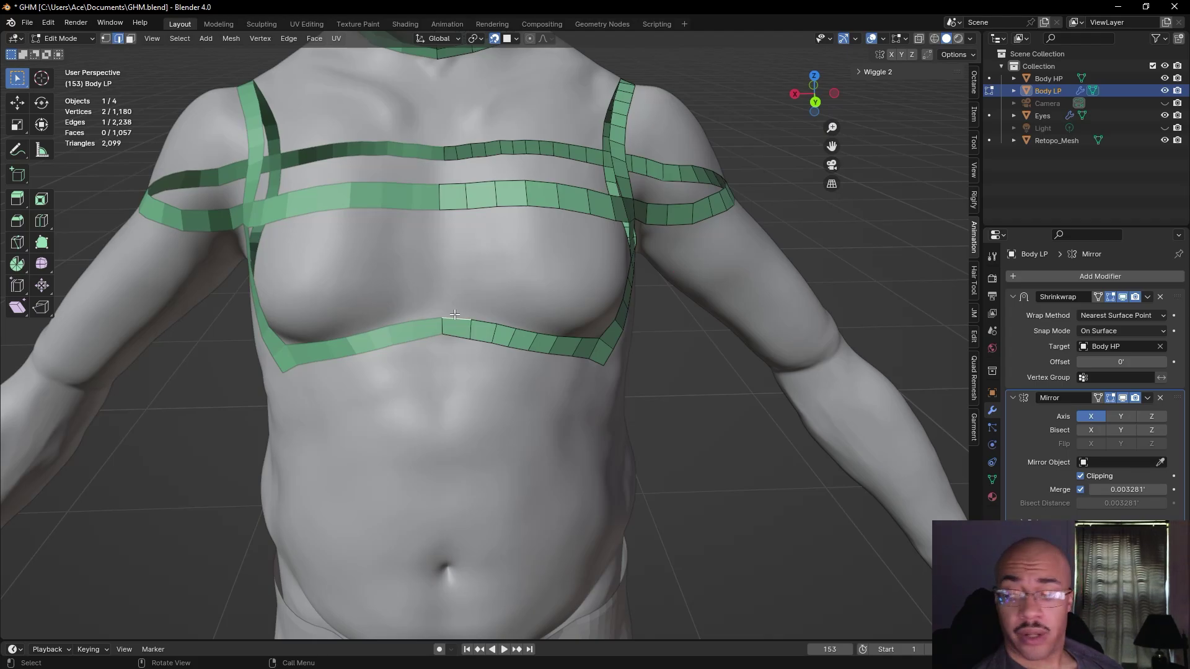
# - Extrude the centre face's upper edge upward by one face, and rotate the two lower border edges nearest the midline
pyautogui.press('e')
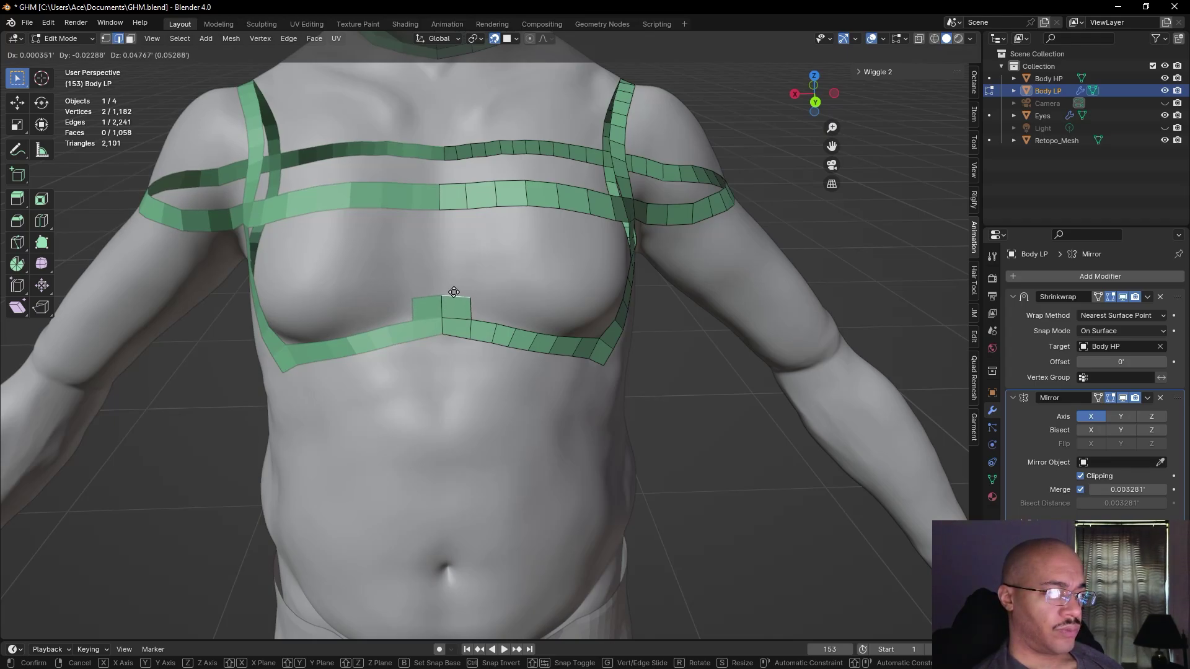
pyautogui.click(455, 292)
pyautogui.click(440, 335)
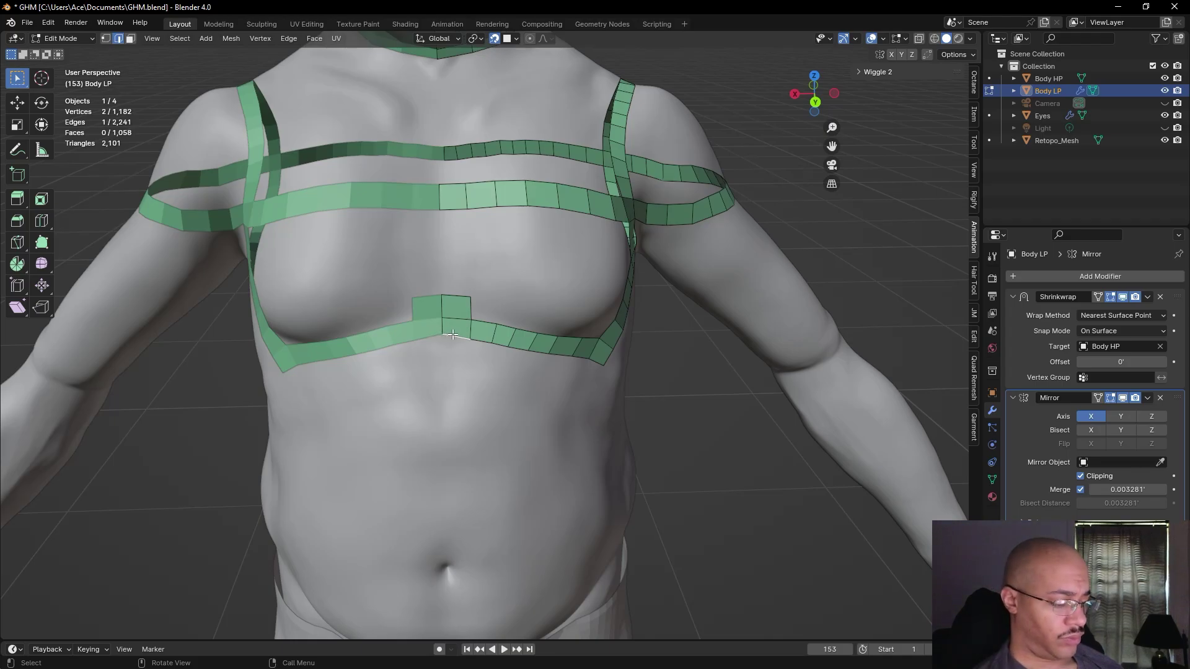
pyautogui.press('r')
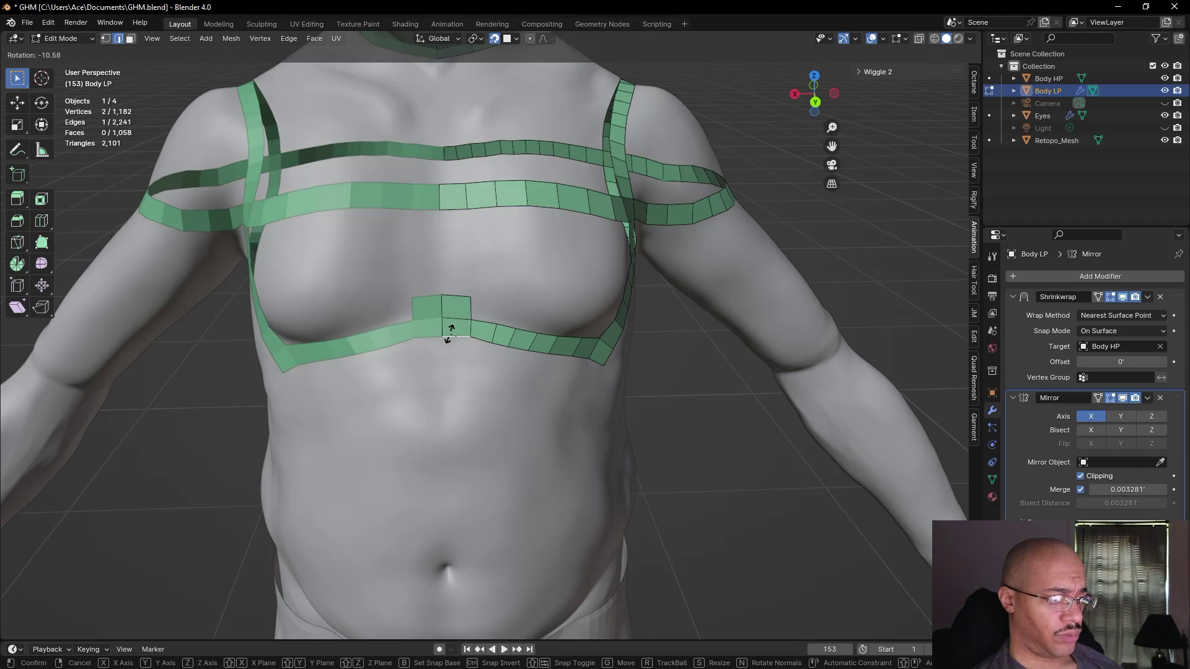
pyautogui.click(448, 333)
pyautogui.click(484, 340)
pyautogui.press('r')
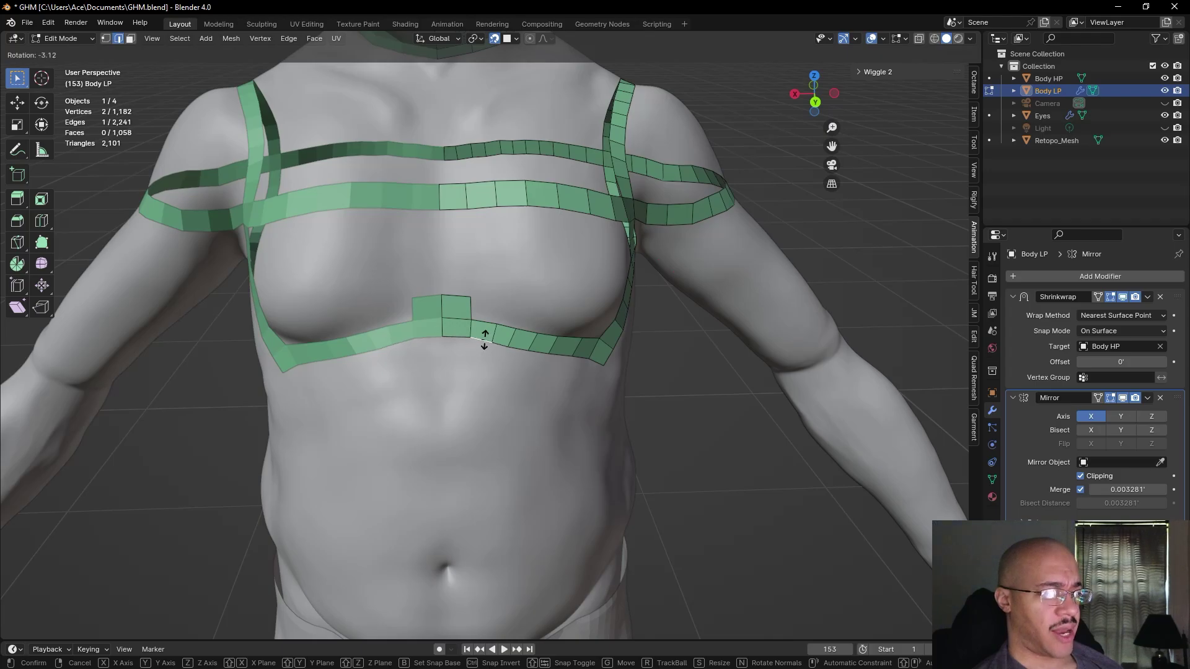
pyautogui.click(486, 340)
# - Extrude the sternum strip's upper edge upward by three more faces, stopping just below the chest strip
pyautogui.click(444, 295)
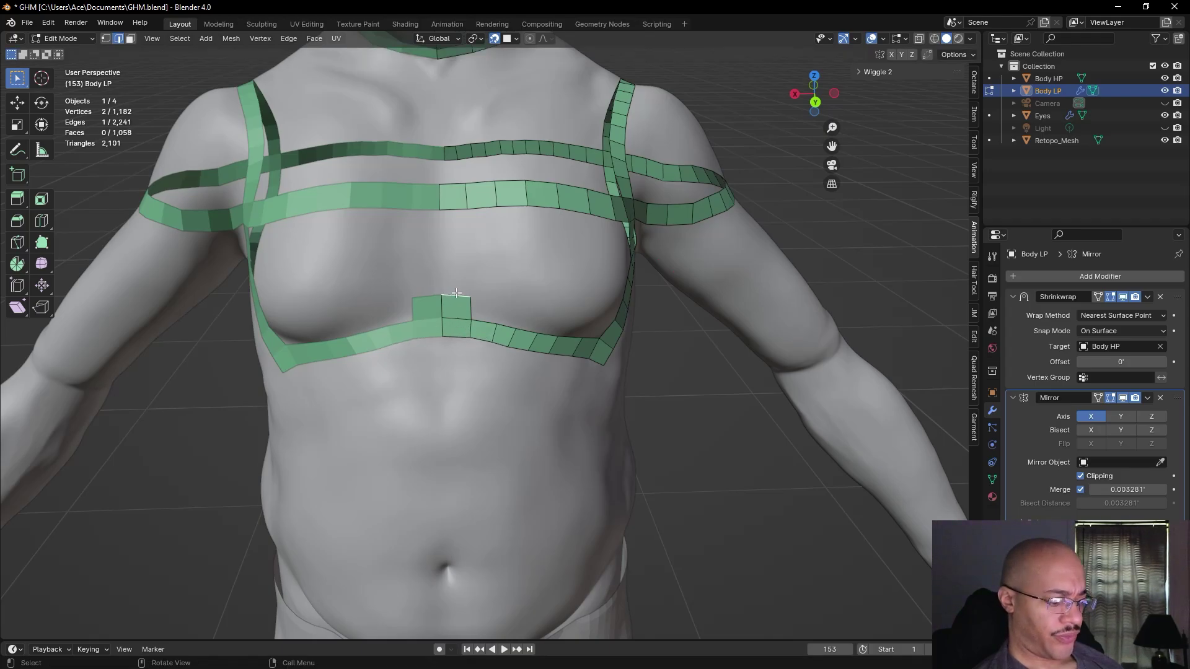
pyautogui.press('e')
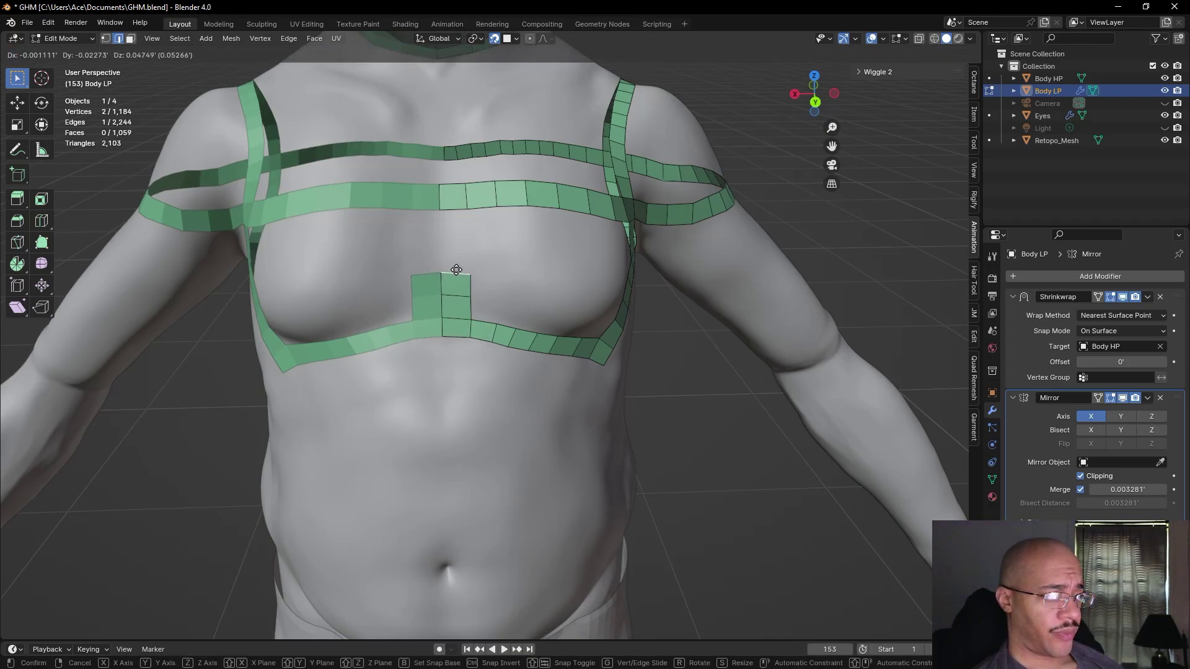
pyautogui.click(457, 268)
pyautogui.press('e')
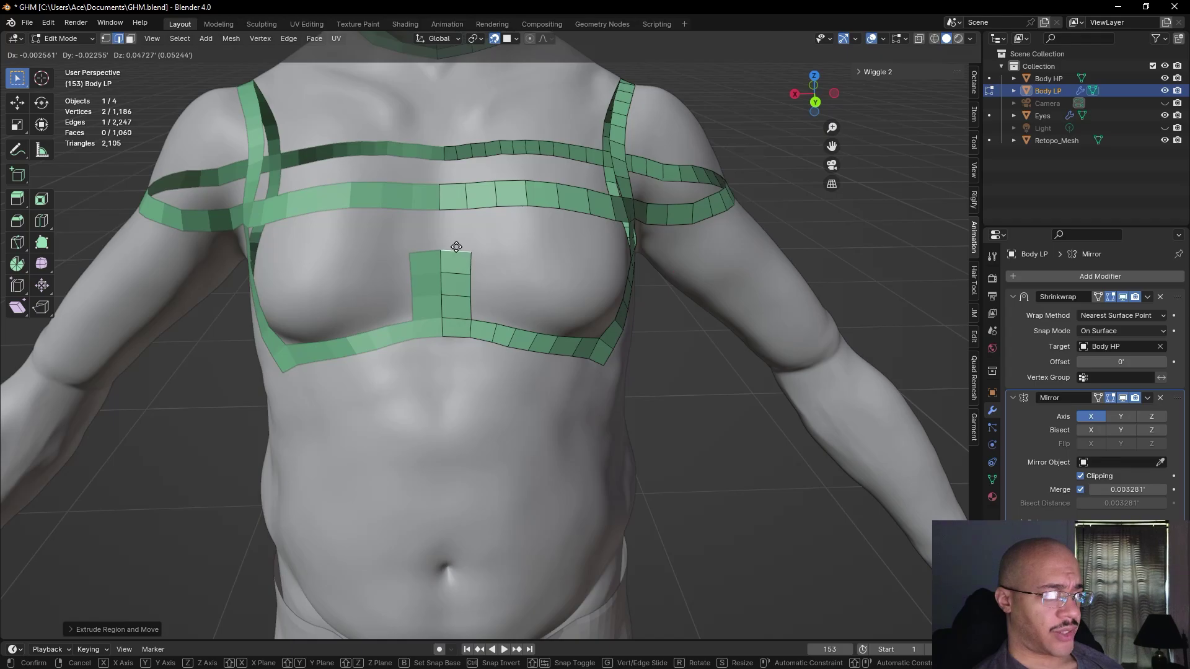
pyautogui.click(456, 246)
pyautogui.press('e')
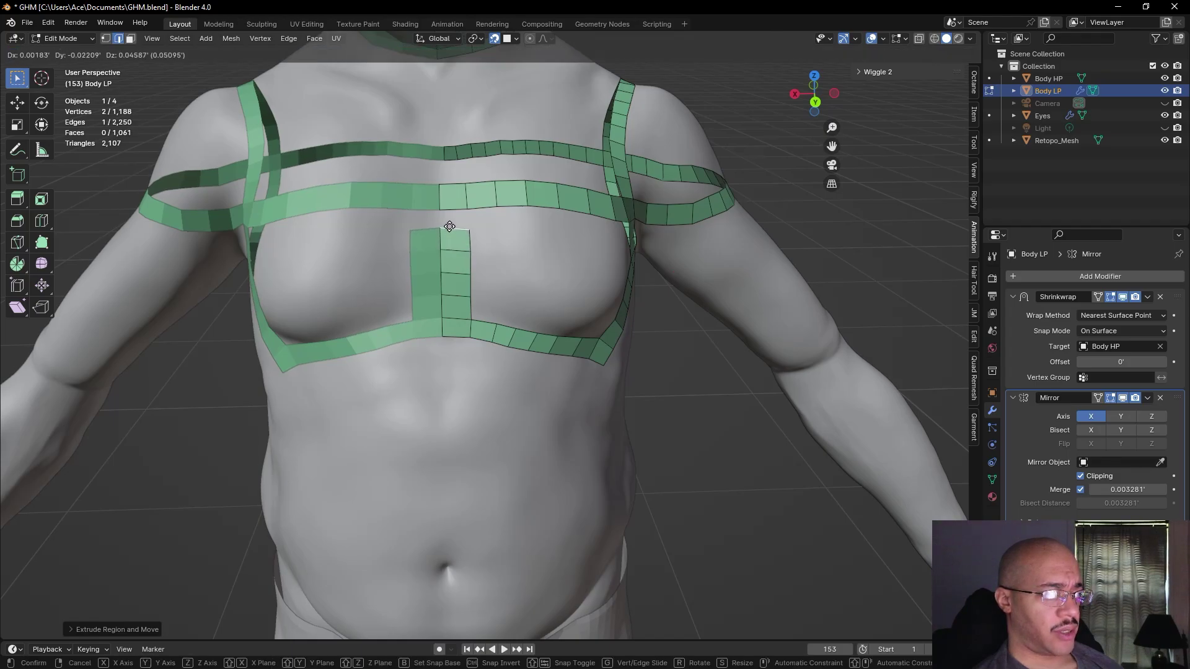
pyautogui.click(449, 227)
# - Fill the remaining gap between the top of the sternum strip and the chest strip with a face
pyautogui.moveTo(452, 226); pyautogui.dragTo(490, 235, button='middle')
pyautogui.scroll(5, 394, 247)
pyautogui.keyDown('shift'); pyautogui.click(399, 236); pyautogui.keyUp('shift')
pyautogui.press('f')
pyautogui.scroll(-6, 398, 243)
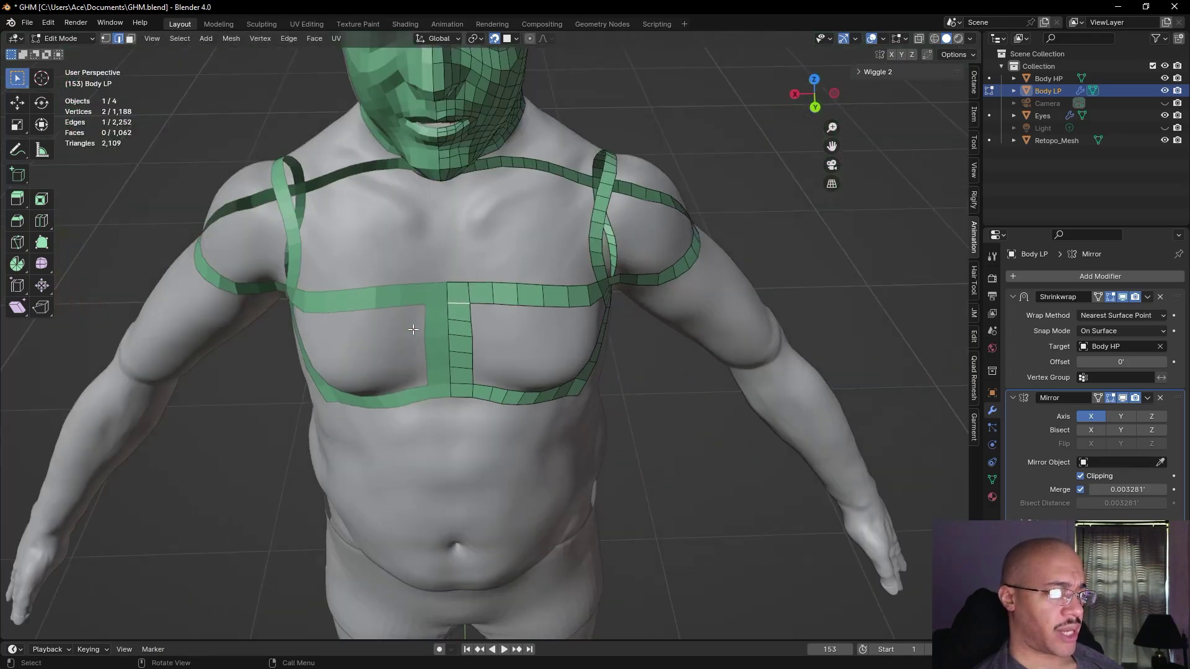
# - Dissolve the cross edge next to the sternum strip in the under-chest strip to leave one wider face
pyautogui.click(499, 367)
pyautogui.moveTo(499, 368)
pyautogui.mouseDown(button='middle')
pyautogui.moveTo(546, 383)
pyautogui.moveTo(514, 377)
pyautogui.moveTo(519, 395)
pyautogui.moveTo(466, 369)
pyautogui.moveTo(495, 353)
pyautogui.mouseUp(button='middle')
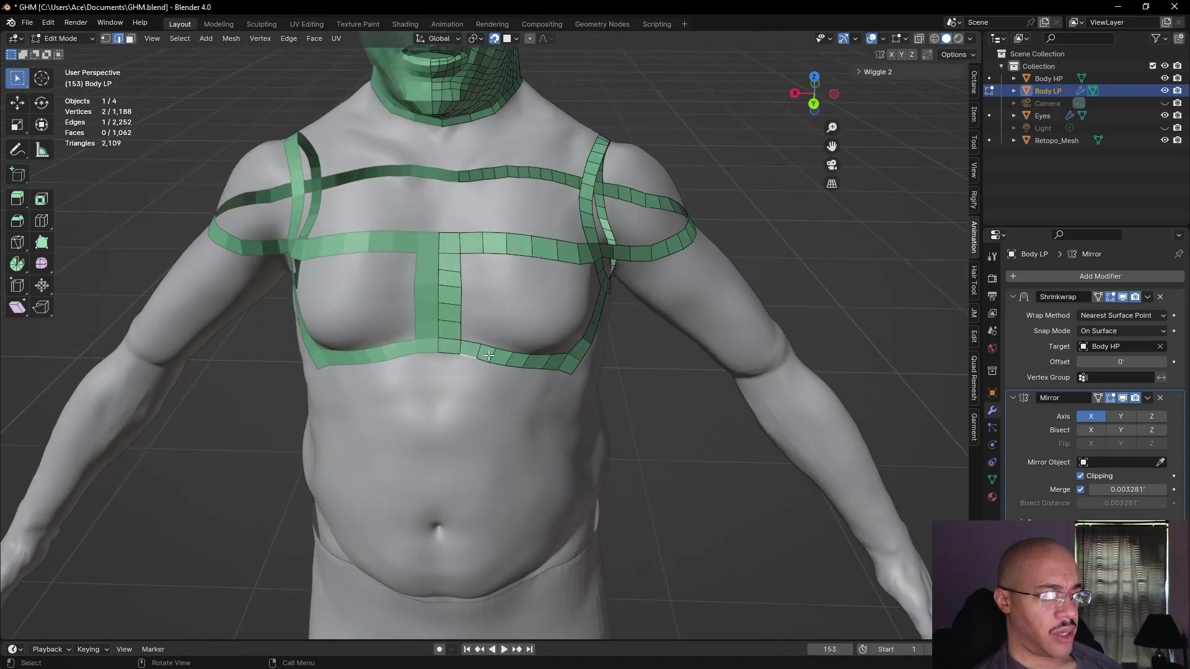
pyautogui.rightClick(493, 355)
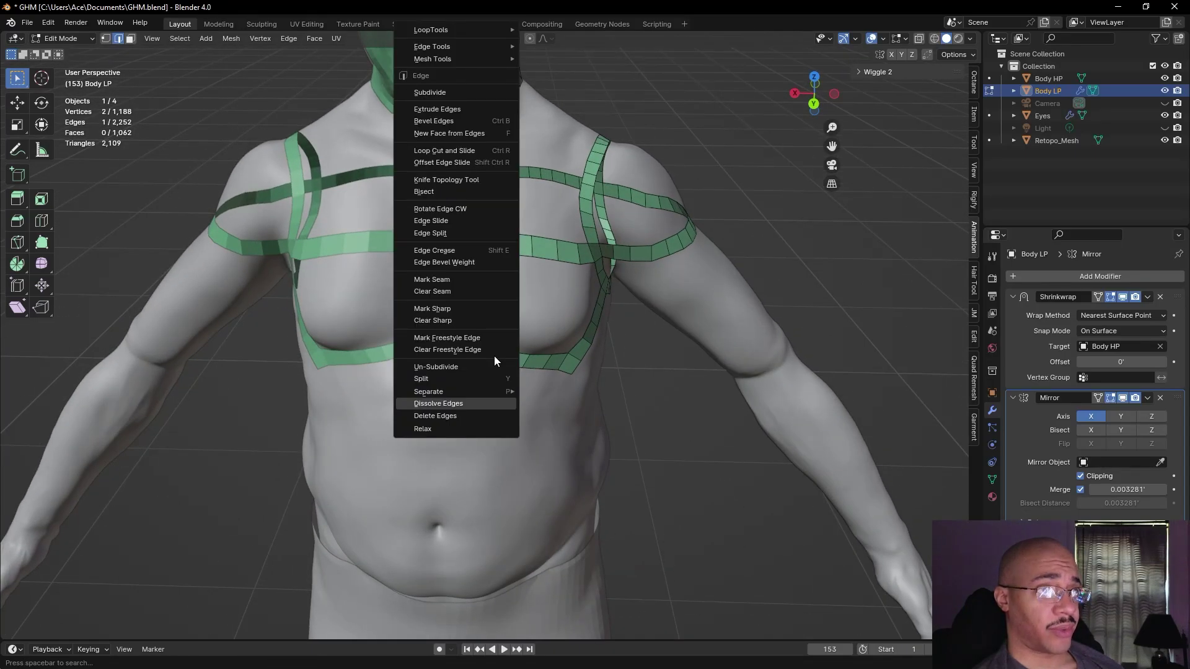
pyautogui.click(452, 404)
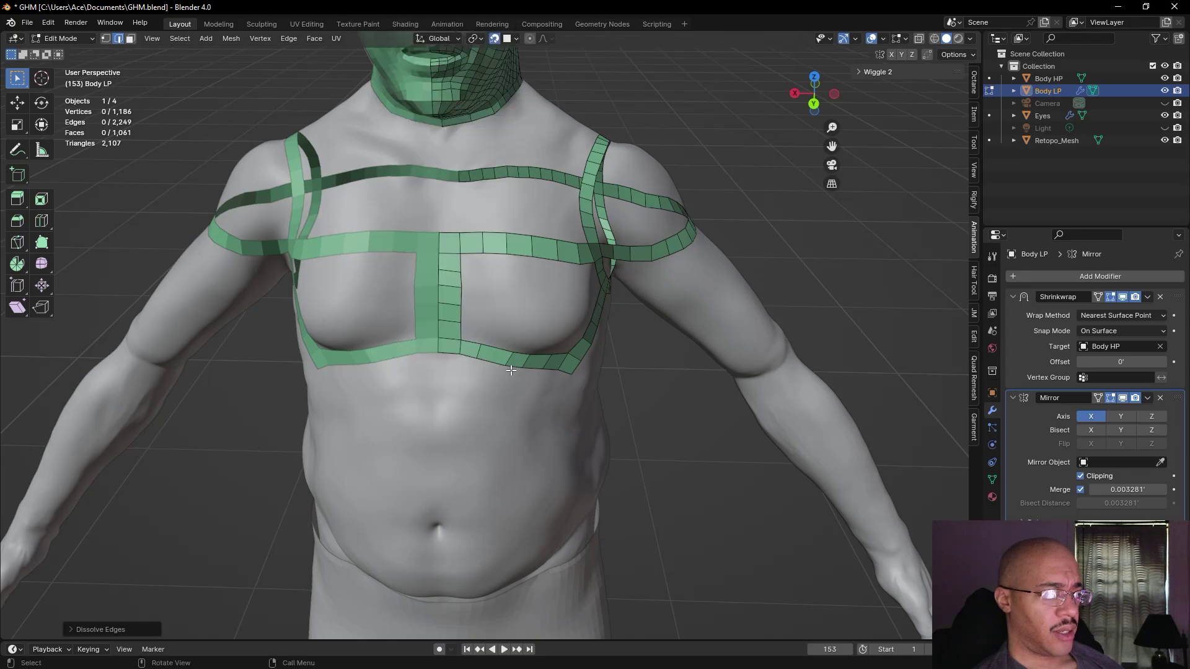
# - Rotate the wider under-chest face's outer cross edge upright and move it slightly toward the midline
pyautogui.click(508, 359)
pyautogui.press('r')
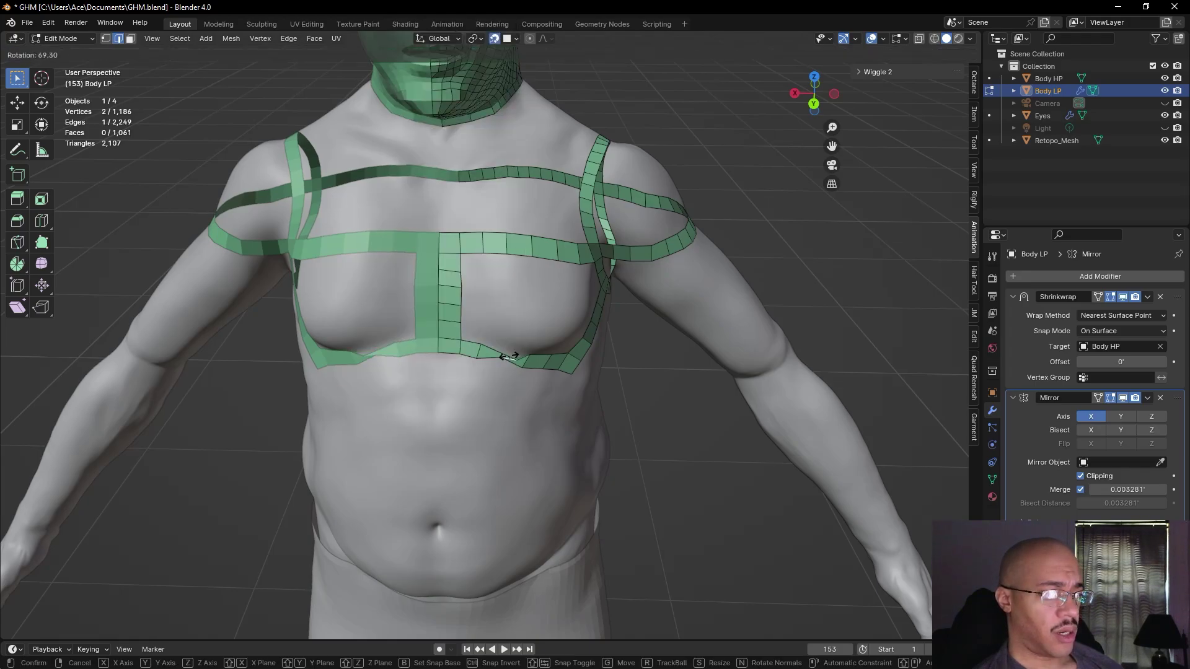
pyautogui.click(505, 358)
pyautogui.press('g')
pyautogui.click(499, 355)
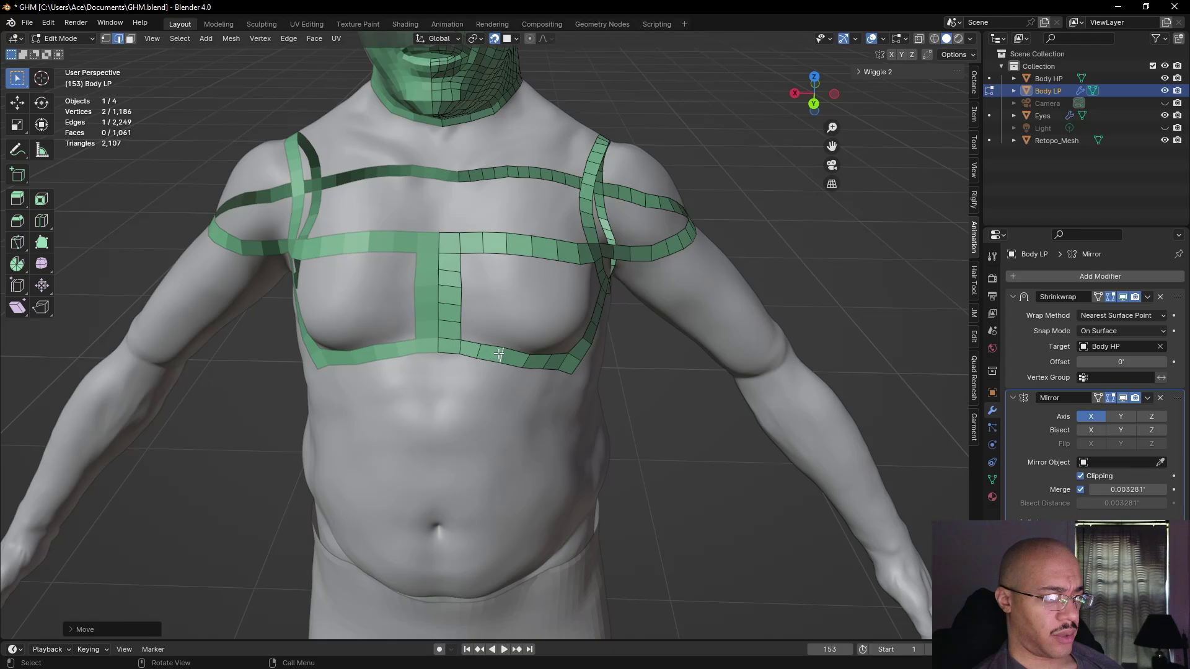
# - Fill a quad in the inner corner between the sternum strip and the under-chest strip, starting a second column
pyautogui.click(461, 341)
pyautogui.scroll(6, 460, 342)
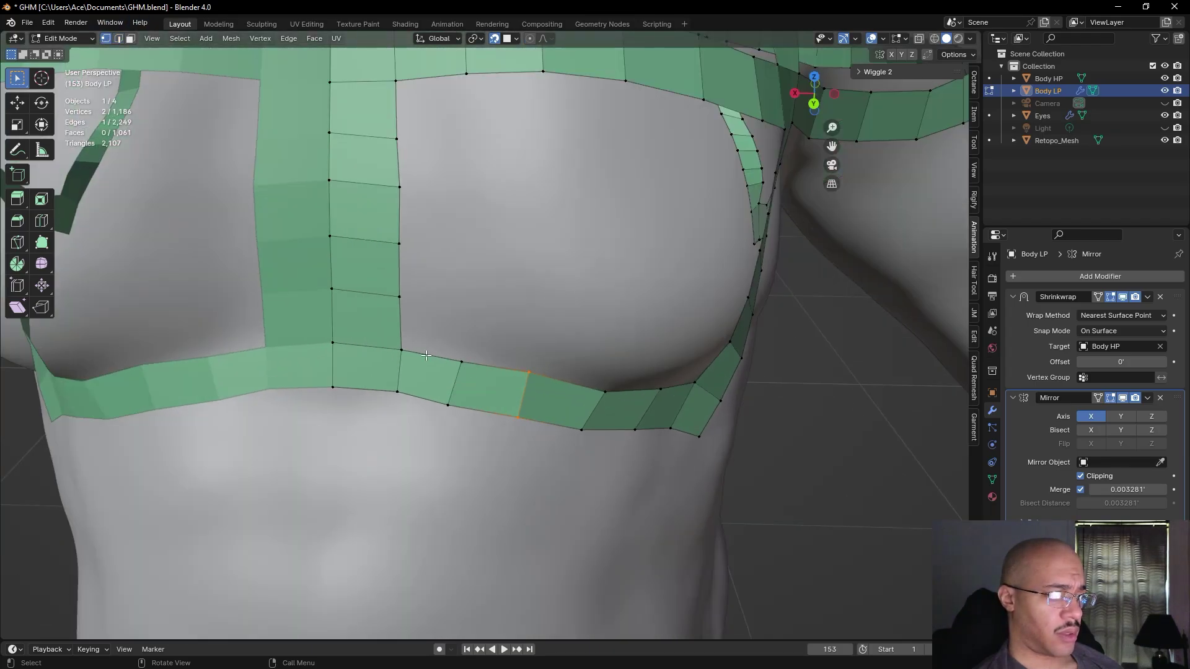
pyautogui.press('f')
pyautogui.click(461, 307)
# - Move the lower and upper vertices of the under-chest cross edge below the new corner face to straighten it
pyautogui.click(447, 406)
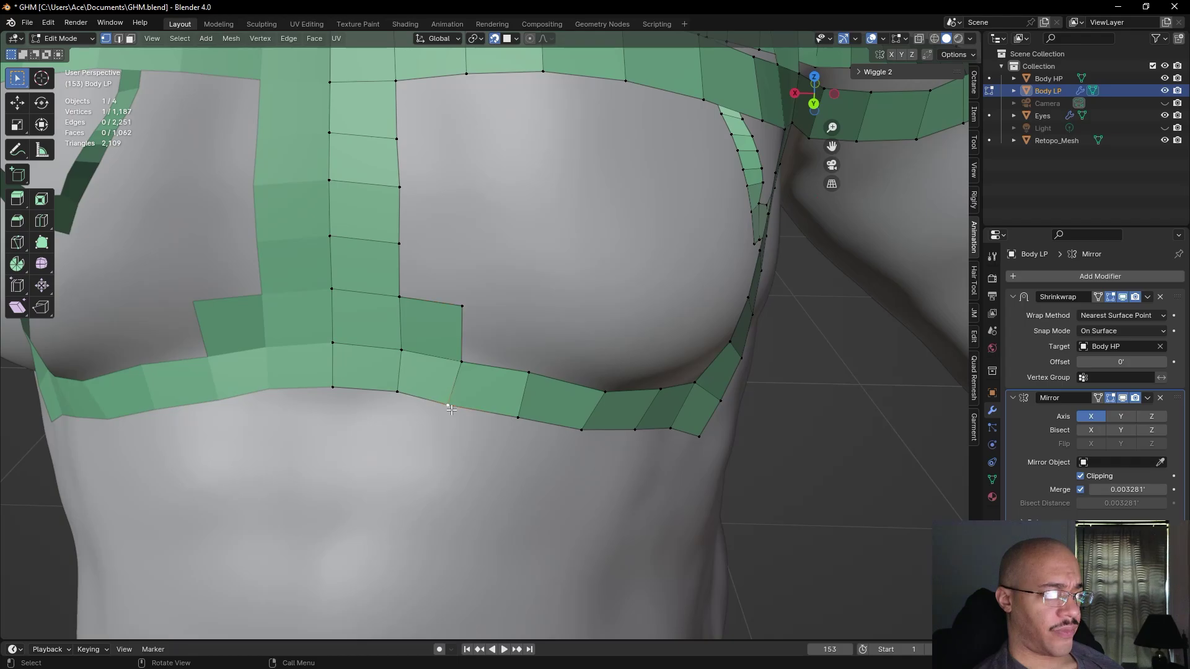
pyautogui.press('g')
pyautogui.click(464, 408)
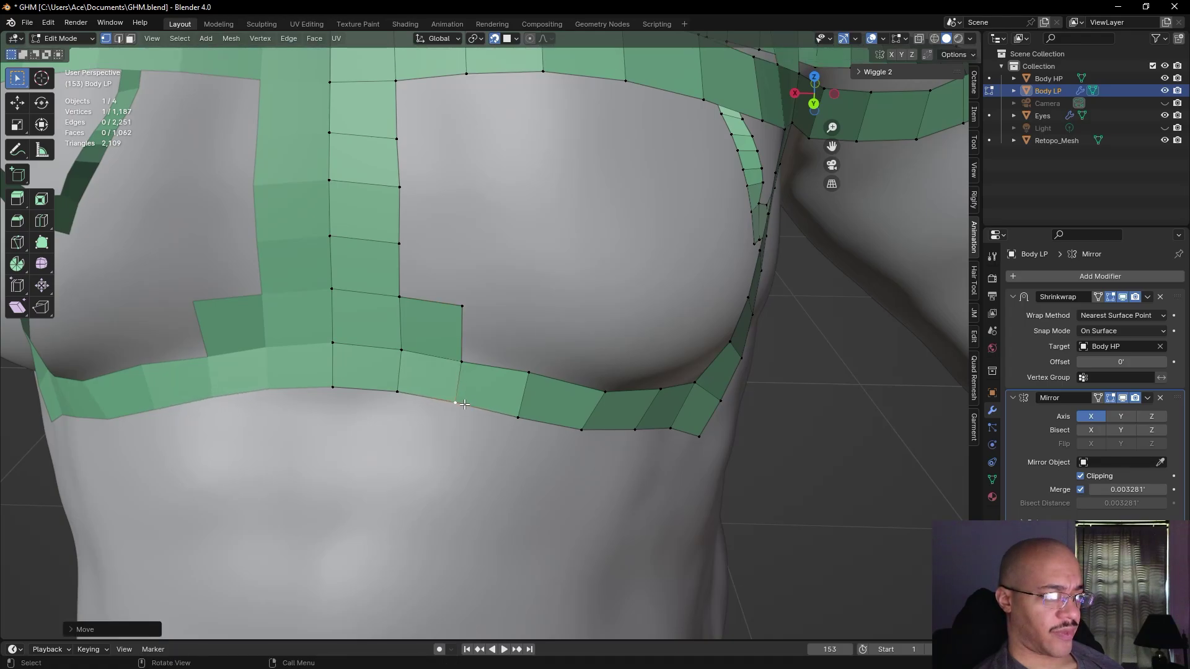
pyautogui.click(461, 361)
pyautogui.press('g')
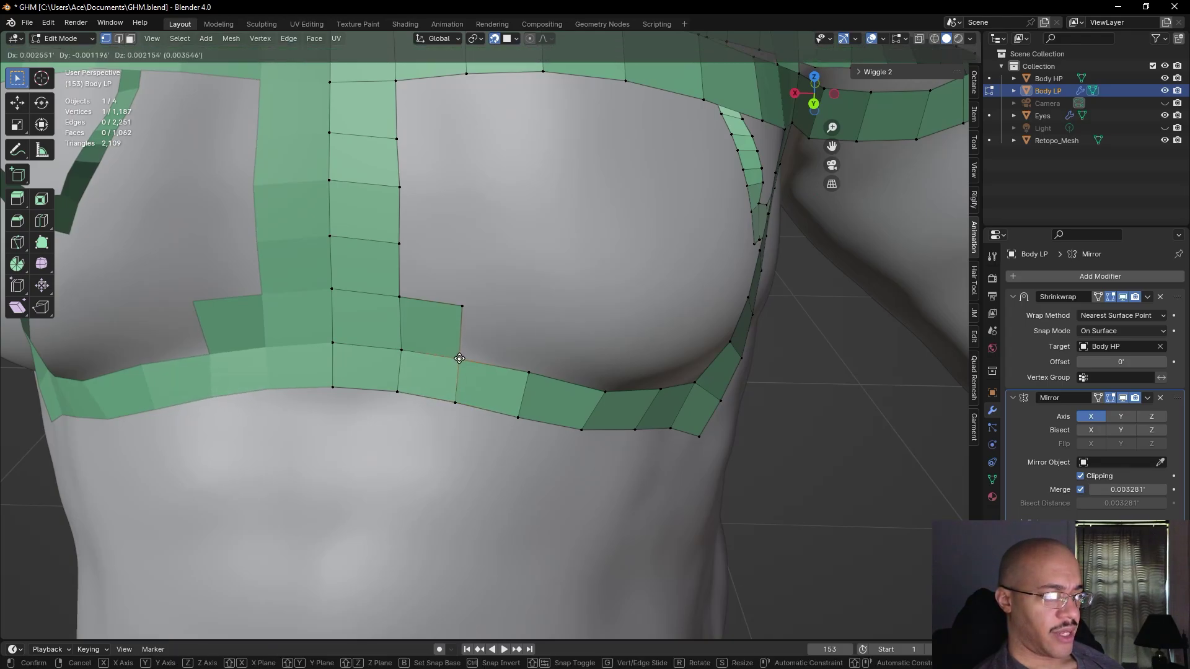
pyautogui.click(459, 357)
# - Fill three more quads upward in the second column beside the sternum strip
pyautogui.scroll(-5, 459, 358)
pyautogui.moveTo(527, 316)
pyautogui.mouseDown(button='middle')
pyautogui.moveTo(539, 328)
pyautogui.moveTo(564, 293)
pyautogui.moveTo(512, 317)
pyautogui.mouseUp(button='middle')
pyautogui.hotkey('alt', 'a')
pyautogui.press('f')
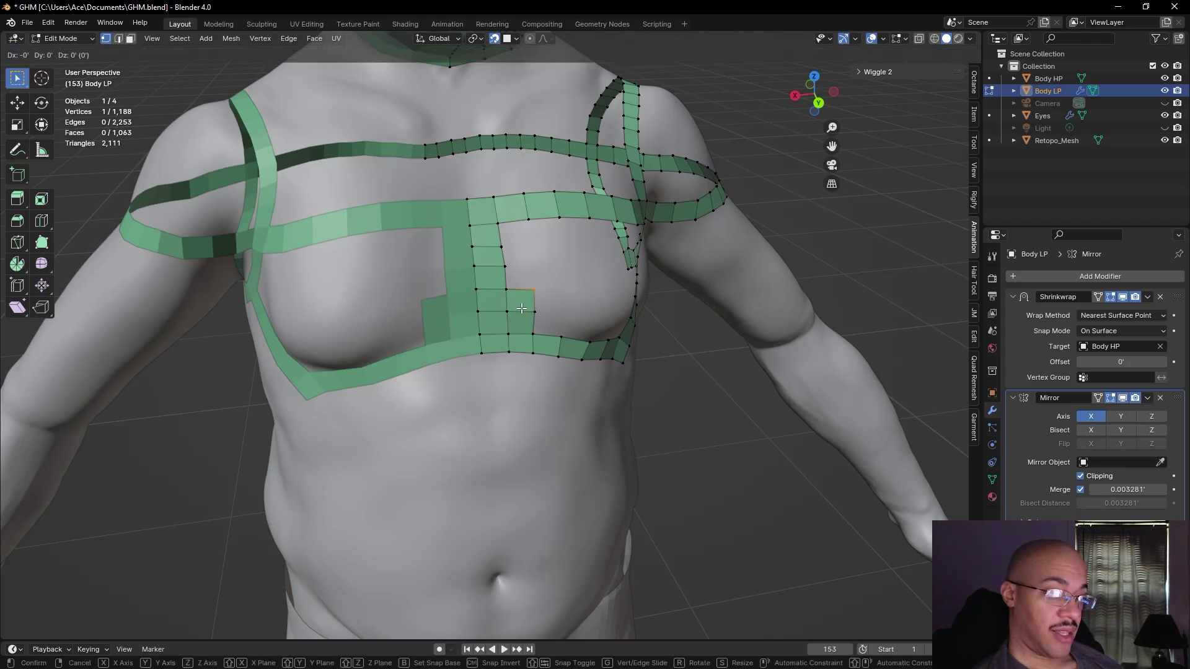
pyautogui.click(511, 289)
pyautogui.press('f')
pyautogui.click(507, 285)
pyautogui.click(505, 265)
pyautogui.press('f')
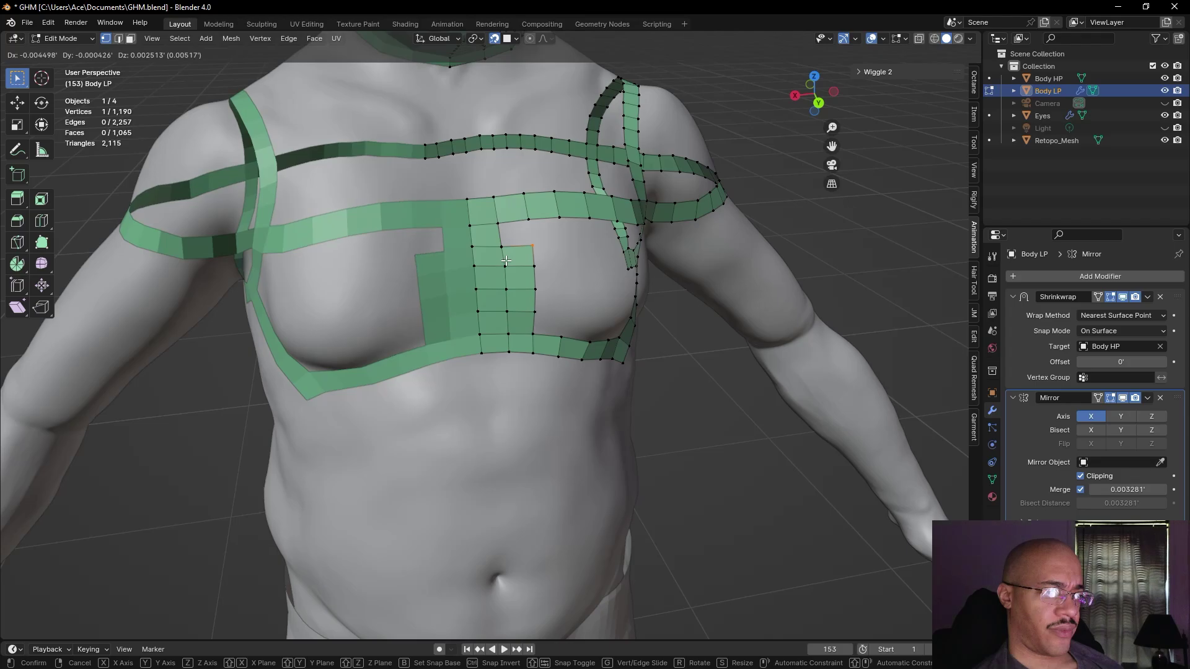
pyautogui.click(505, 261)
# - Close the gap between the top of the second column and the chest strip with a face
pyautogui.click(120, 39)
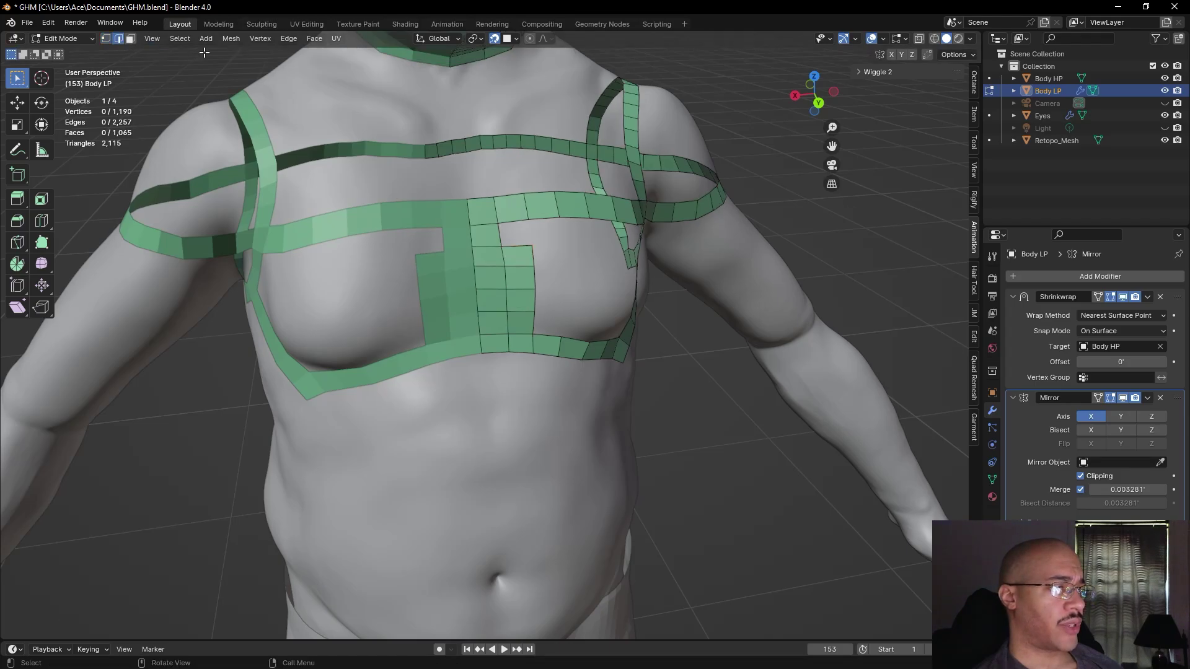
pyautogui.press('f')
pyautogui.click(513, 231)
pyautogui.click(684, 372)
pyautogui.moveTo(684, 373); pyautogui.dragTo(502, 281, button='middle')
pyautogui.scroll(-5, 660, 357)
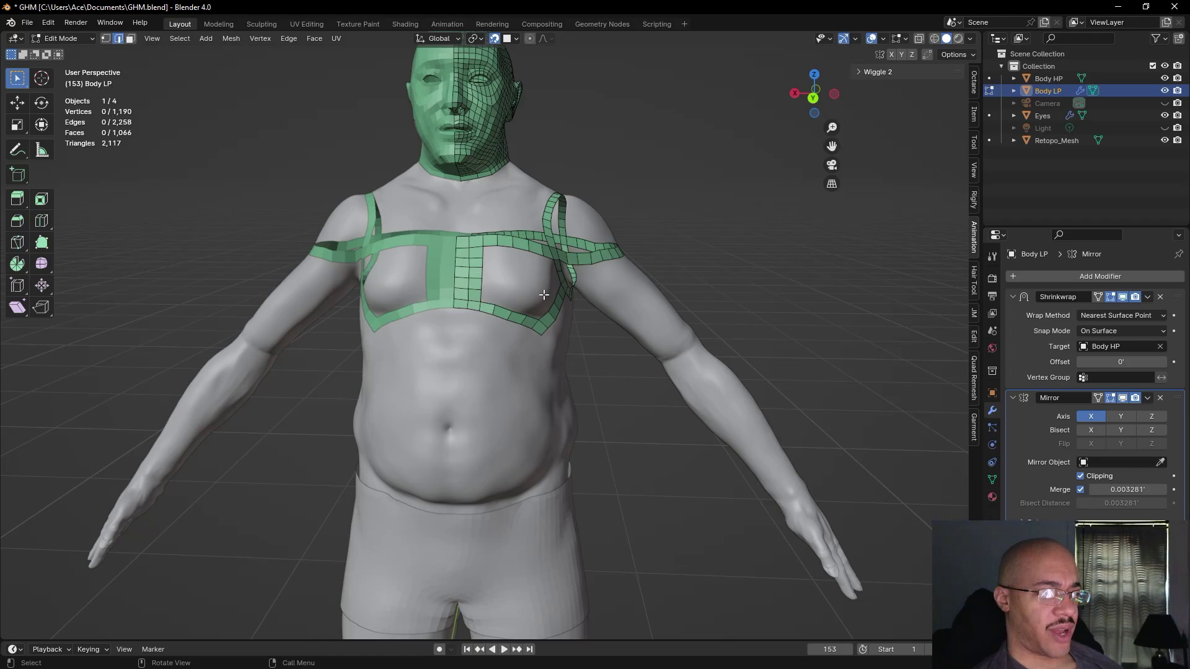
# - Build a third column of four quads upward from the under-chest strip along the second column's outer side
pyautogui.moveTo(562, 311); pyautogui.dragTo(534, 287, button='middle')
pyautogui.scroll(5, 534, 286)
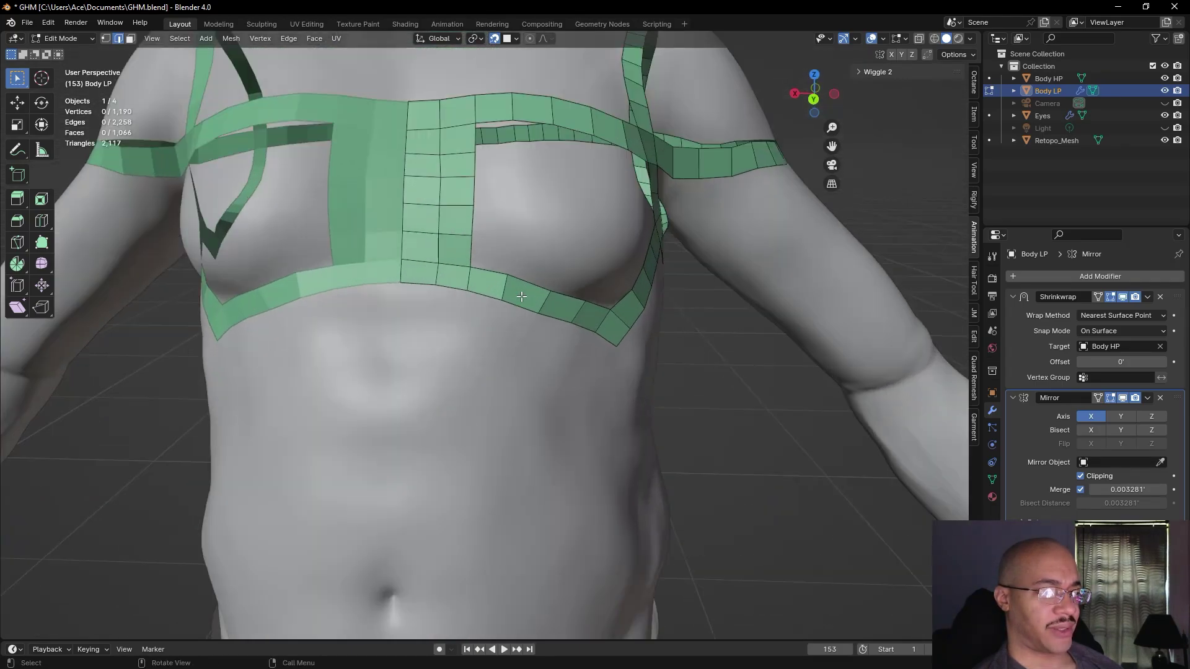
pyautogui.scroll(2, 199, 90)
pyautogui.click(105, 39)
pyautogui.press('f')
pyautogui.click(484, 386)
pyautogui.press('f')
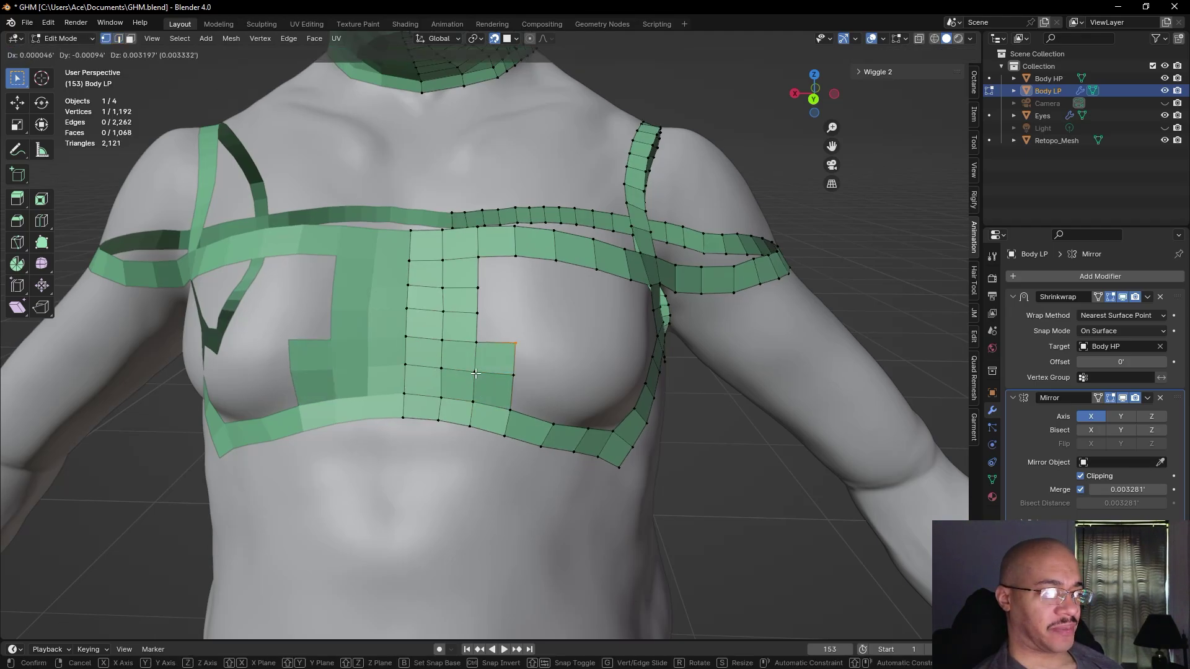
pyautogui.click(471, 348)
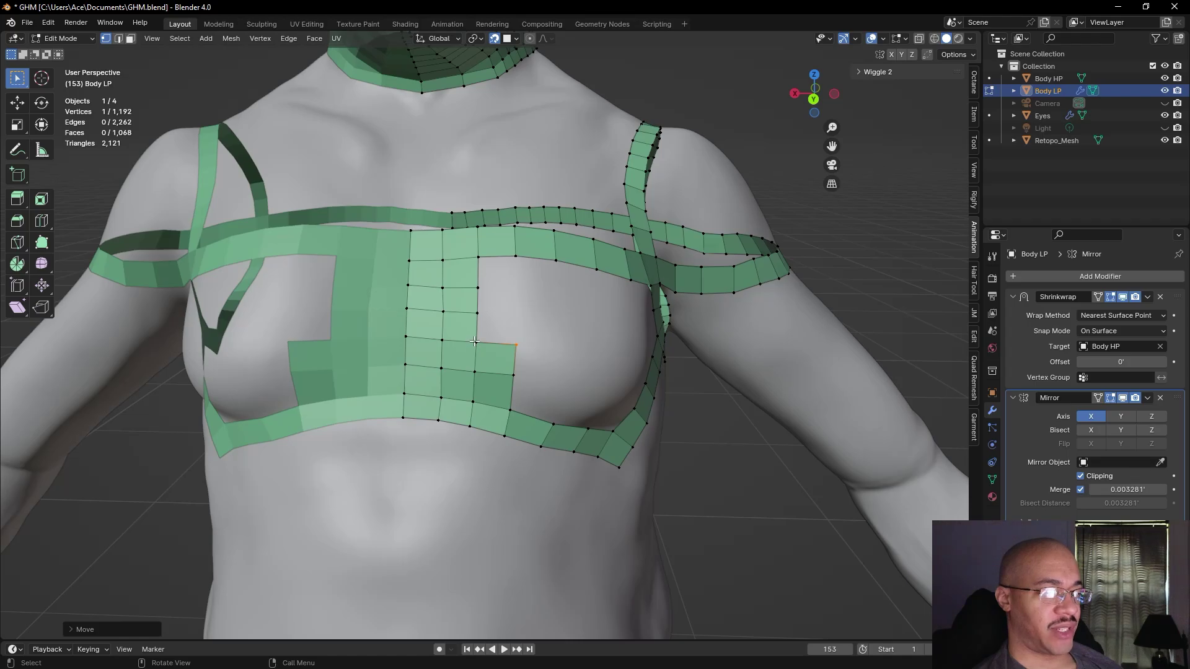
pyautogui.press('f')
pyautogui.click(482, 314)
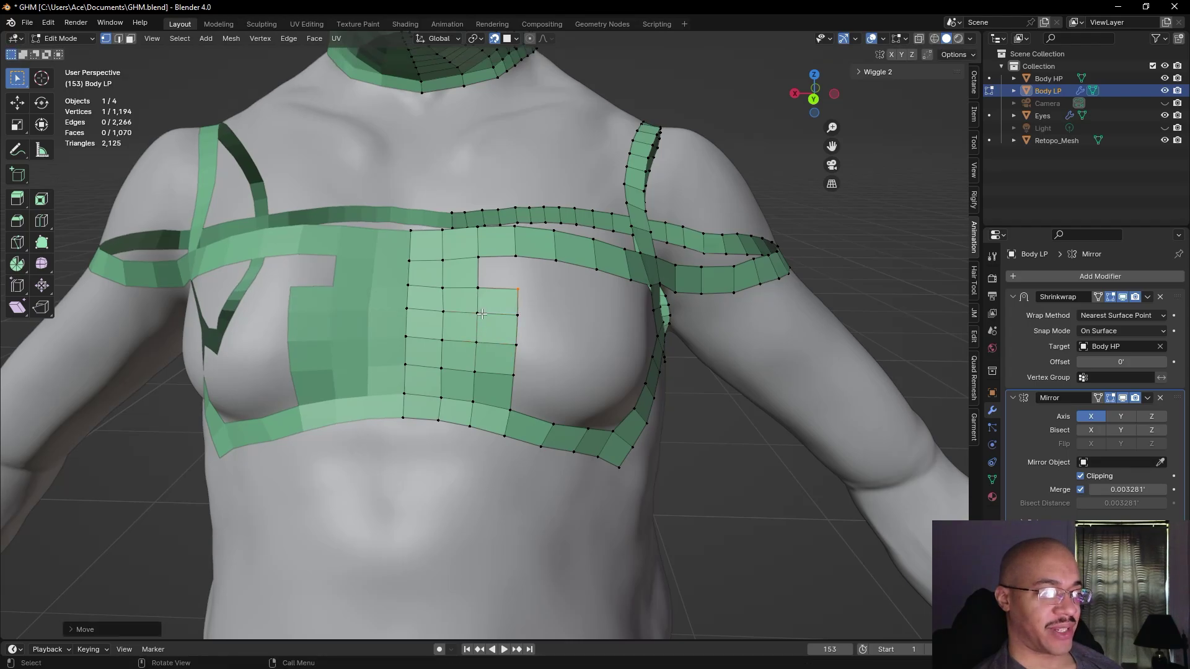
# - Fill the gap between the top of the third column and the chest strip from its three bordering edges
pyautogui.click(118, 38)
pyautogui.click(496, 287)
pyautogui.keyDown('shift'); pyautogui.click(496, 255); pyautogui.keyUp('shift')
pyautogui.keyDown('shift'); pyautogui.click(478, 271); pyautogui.keyUp('shift')
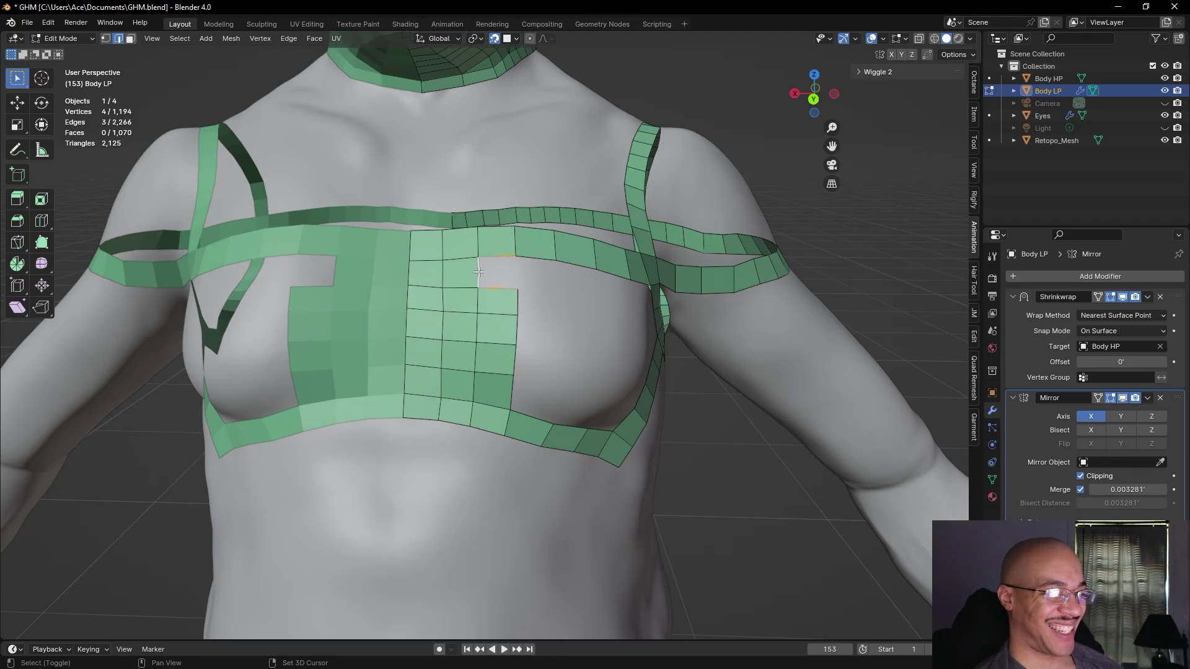
pyautogui.press('f')
pyautogui.hotkey('alt', 'a')
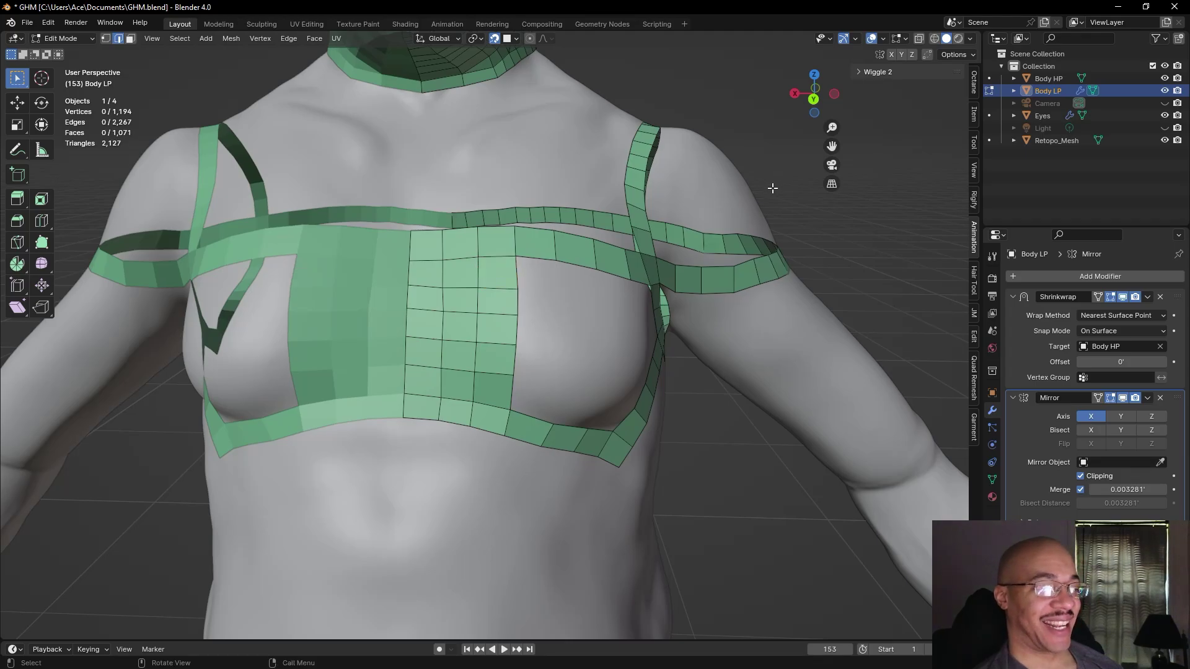
# - Start a fourth column with a quad in the corner between the third column and the under-chest strip
pyautogui.scroll(-3, 755, 200)
pyautogui.moveTo(750, 204); pyautogui.dragTo(746, 292, button='middle')
pyautogui.scroll(5, 746, 292)
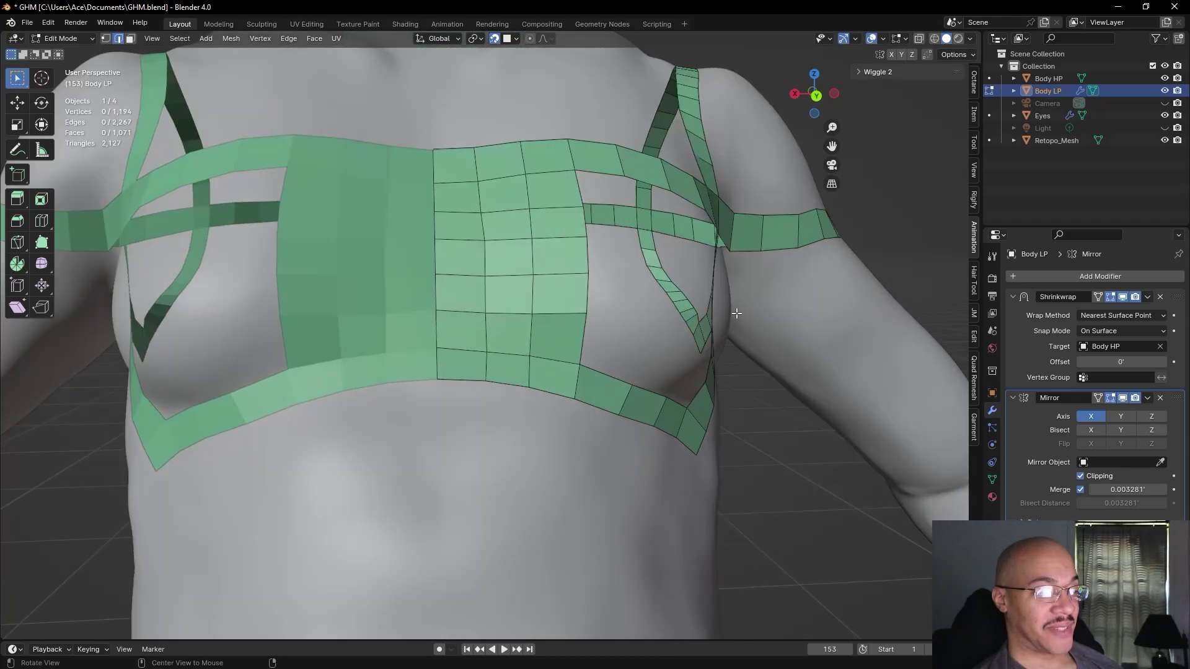
pyautogui.click(106, 38)
pyautogui.click(559, 379)
pyautogui.press('f')
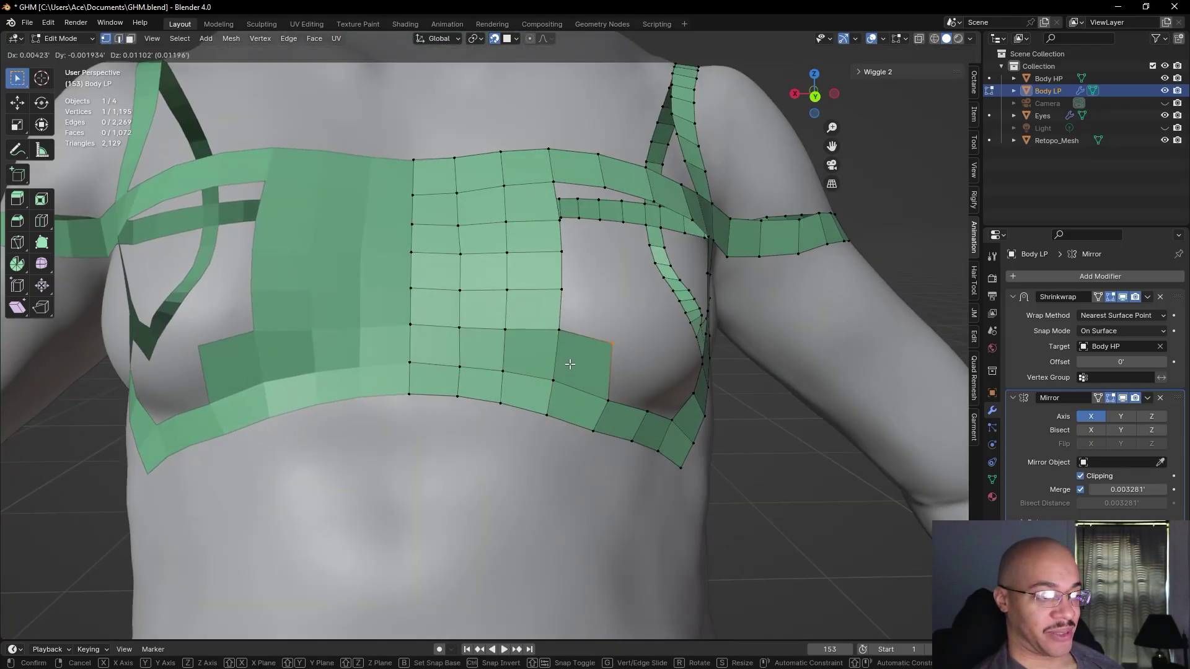
pyautogui.click(569, 362)
# - Move the fourth column's two outer vertices slightly toward the midline, raising the one on the under-chest strip
pyautogui.click(616, 400)
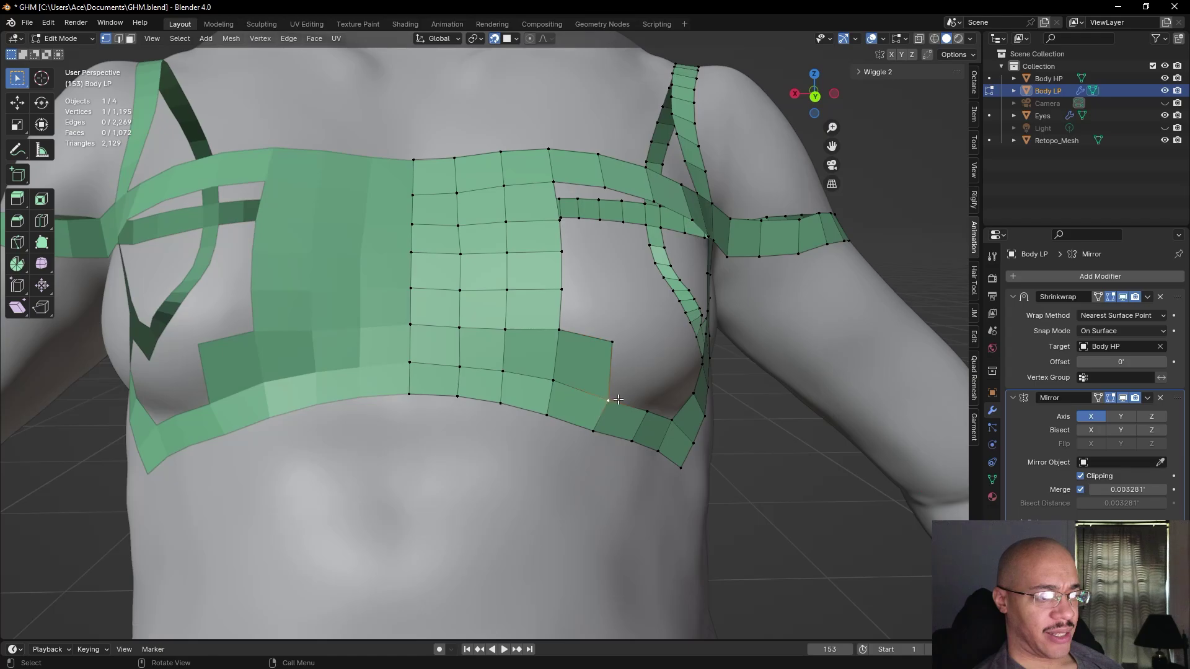
pyautogui.press('g')
pyautogui.click(611, 389)
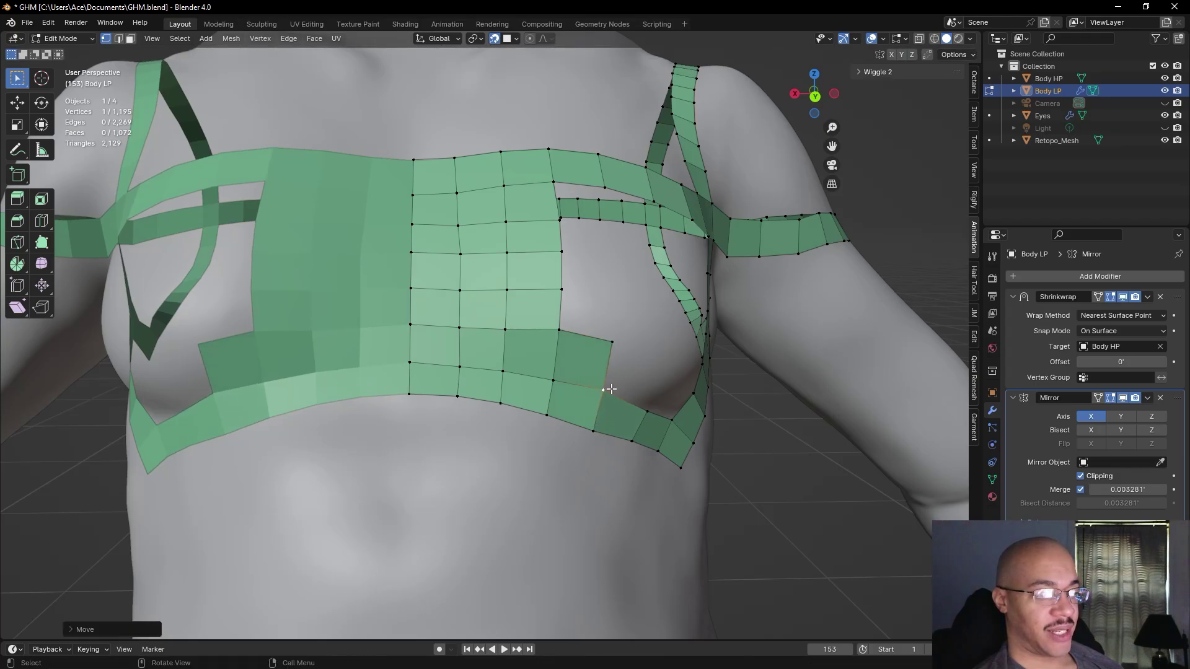
pyautogui.press('g')
pyautogui.click(607, 340)
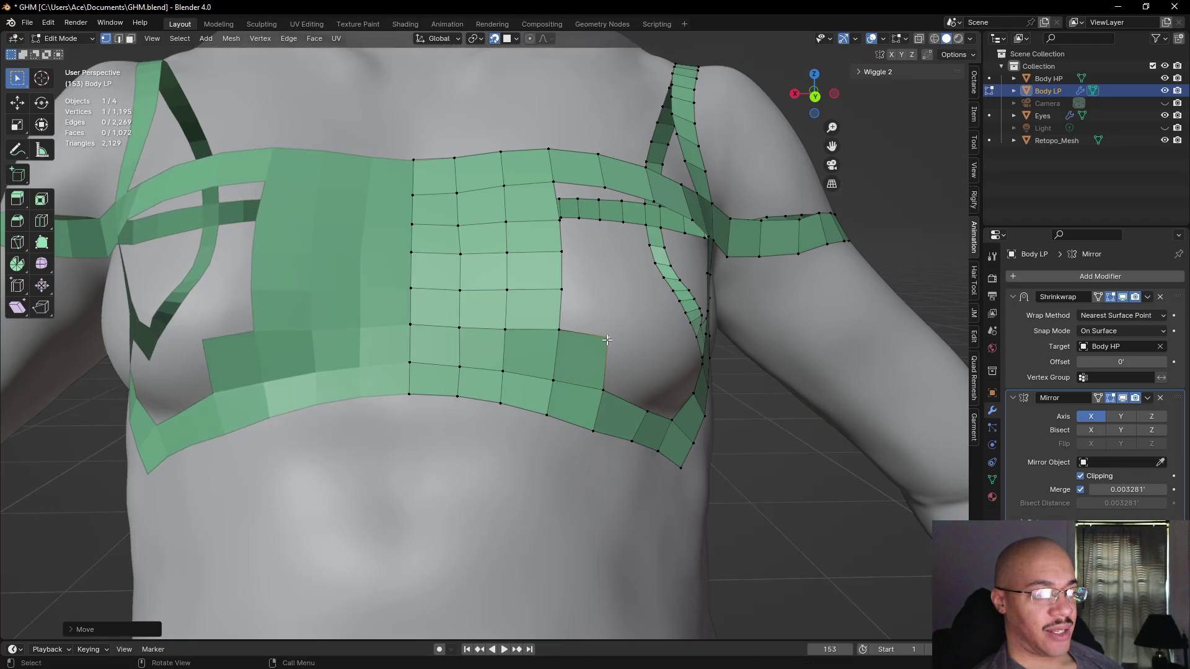
# - Adjust the upper inner and upper outer vertices of the fourth column's first quad to even its top edge
pyautogui.click(562, 329)
pyautogui.press('g')
pyautogui.click(580, 328)
pyautogui.click(608, 337)
pyautogui.press('g')
pyautogui.click(608, 337)
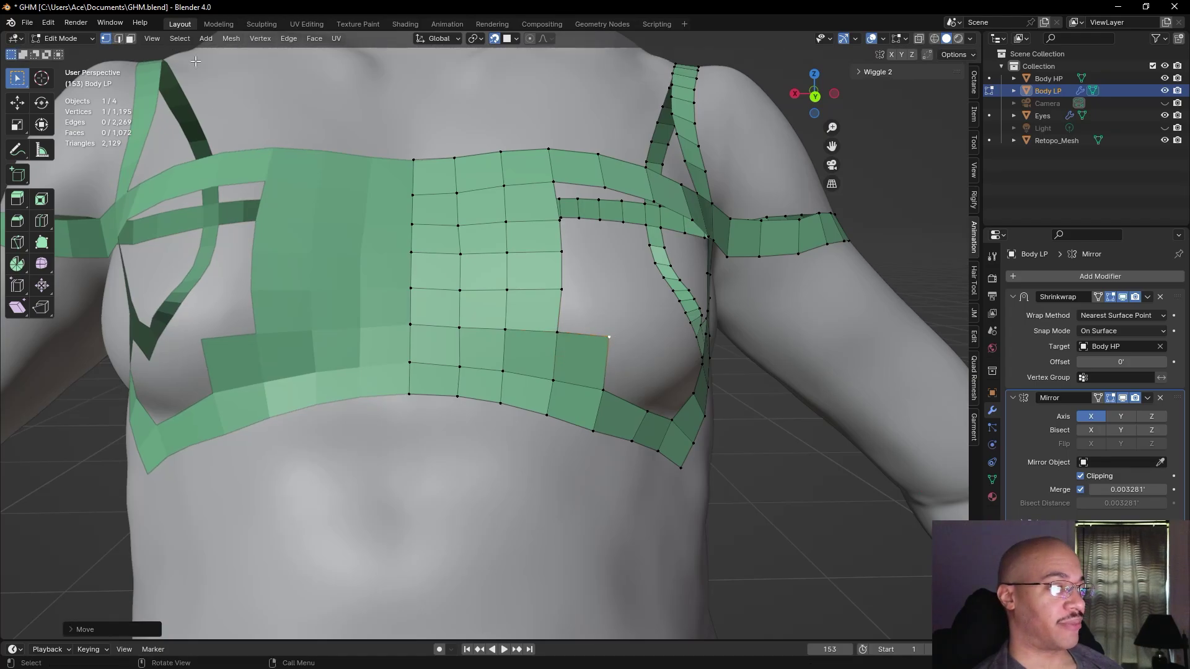
# - Fill three more quads upward in the fourth column over the pectoral
pyautogui.click(565, 327)
pyautogui.press('f')
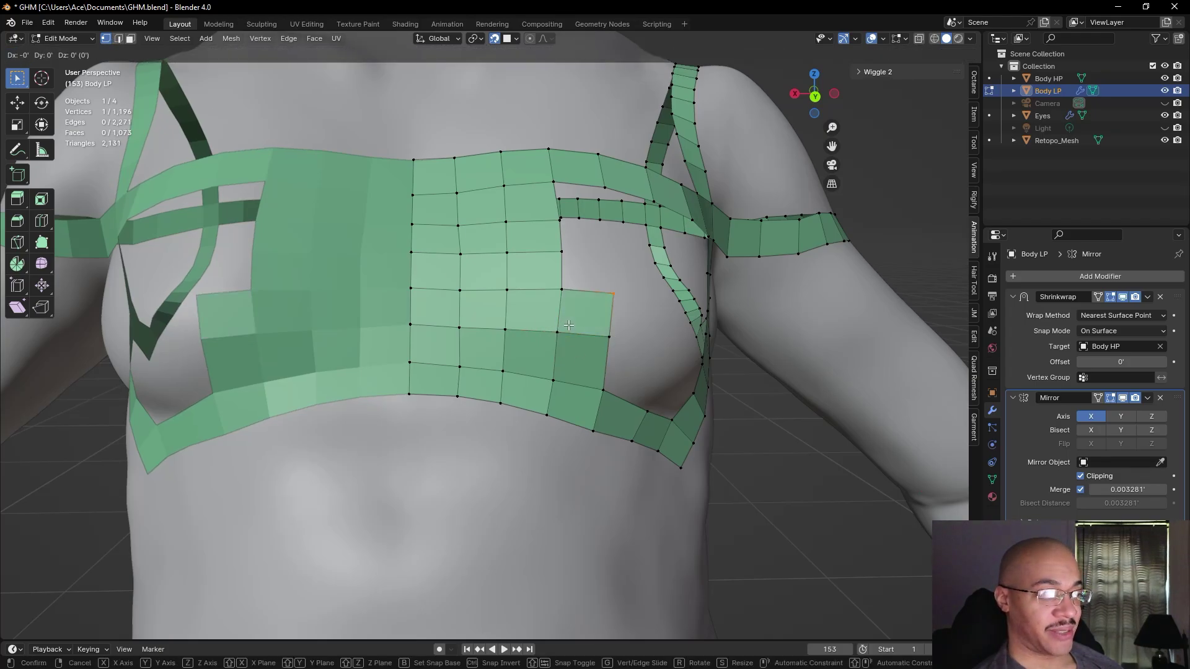
pyautogui.click(566, 324)
pyautogui.press('f')
pyautogui.click(563, 288)
pyautogui.press('f')
pyautogui.click(562, 249)
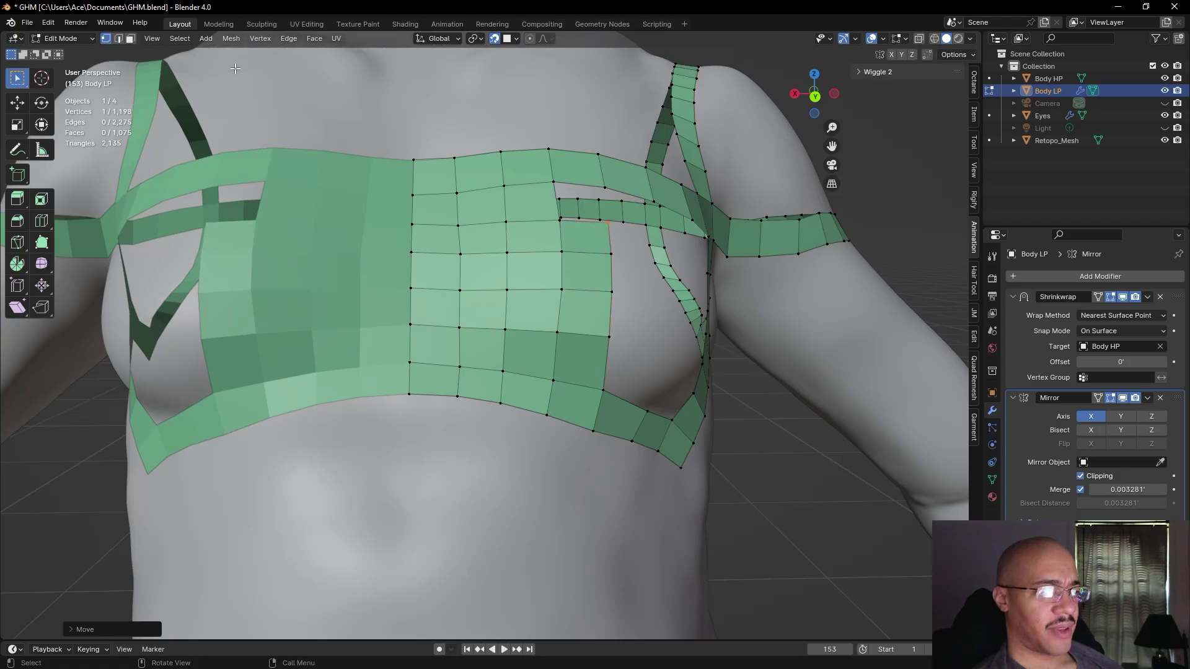
# - Fill the gap between the top of the fourth column and the chest strip from its bordering edges
pyautogui.click(119, 38)
pyautogui.keyDown('shift'); pyautogui.click(586, 221); pyautogui.keyUp('shift')
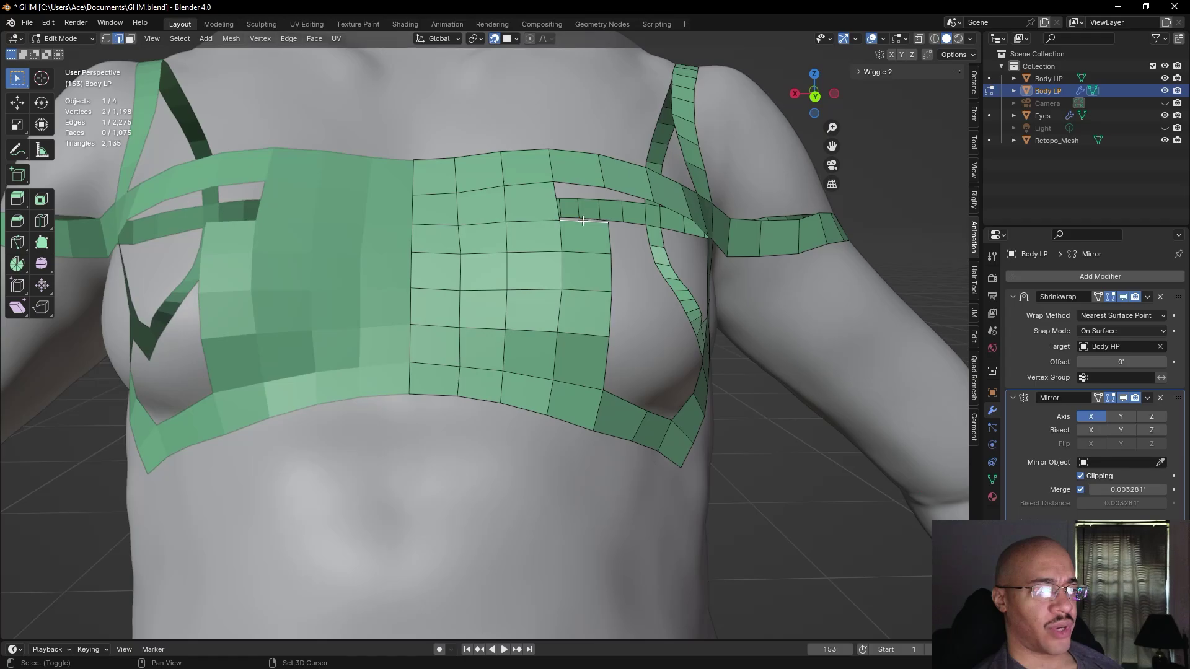
pyautogui.keyDown('shift'); pyautogui.click(576, 182); pyautogui.keyUp('shift')
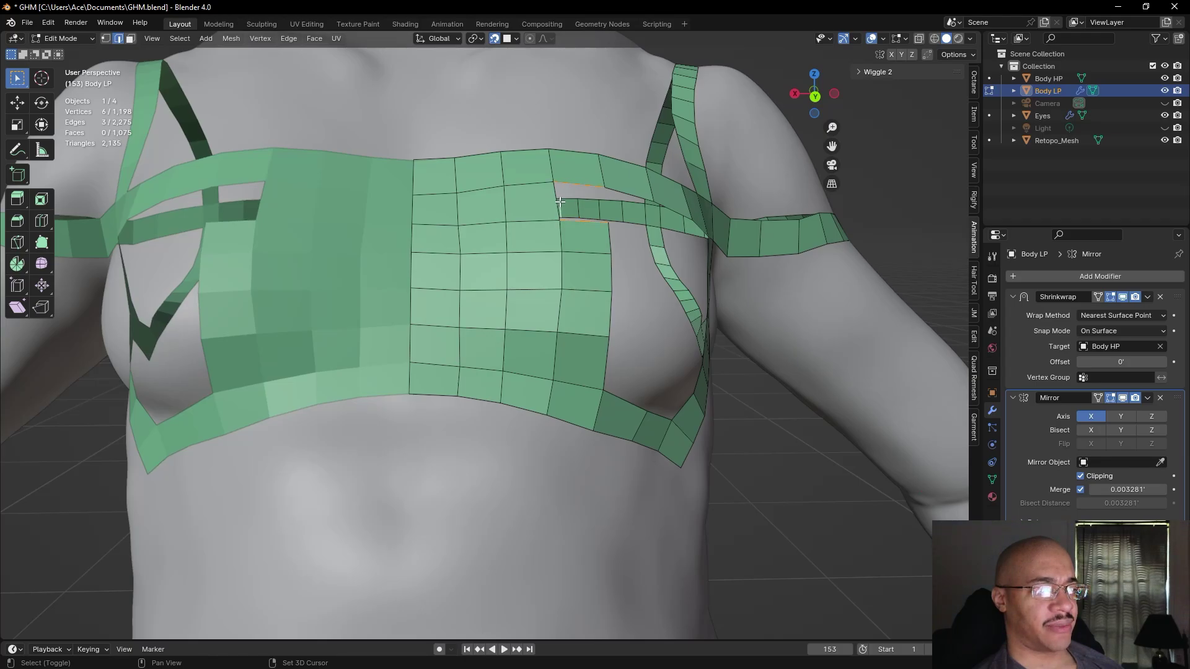
pyautogui.press('f')
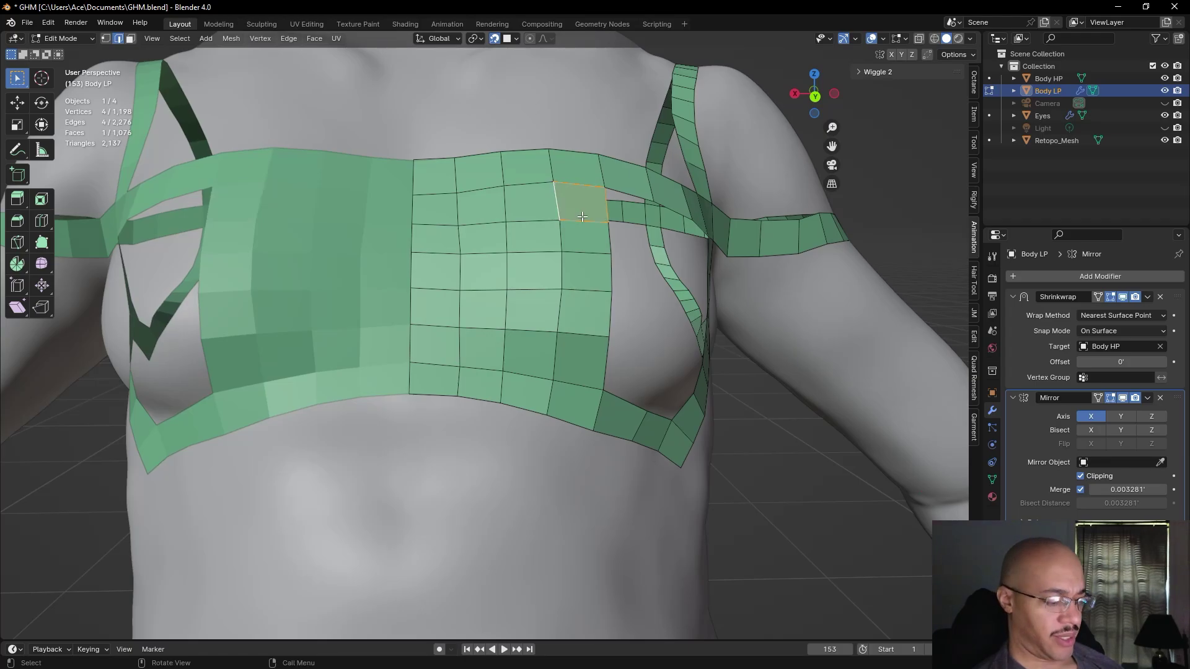
# - Move the under-chest strip's upper vertex just outside the fourth column slightly up and toward the midline
pyautogui.click(782, 446)
pyautogui.scroll(-4, 780, 446)
pyautogui.moveTo(741, 461); pyautogui.dragTo(629, 463, button='middle')
pyautogui.scroll(-3, 737, 464)
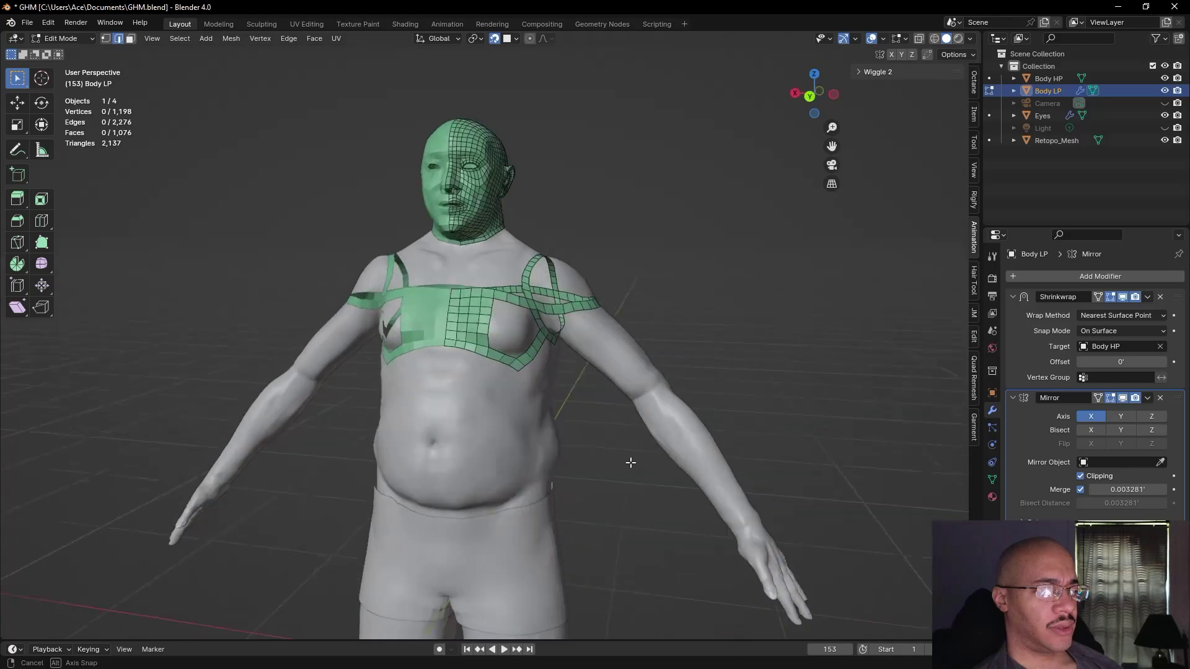
pyautogui.scroll(5, 573, 438)
pyautogui.click(496, 385)
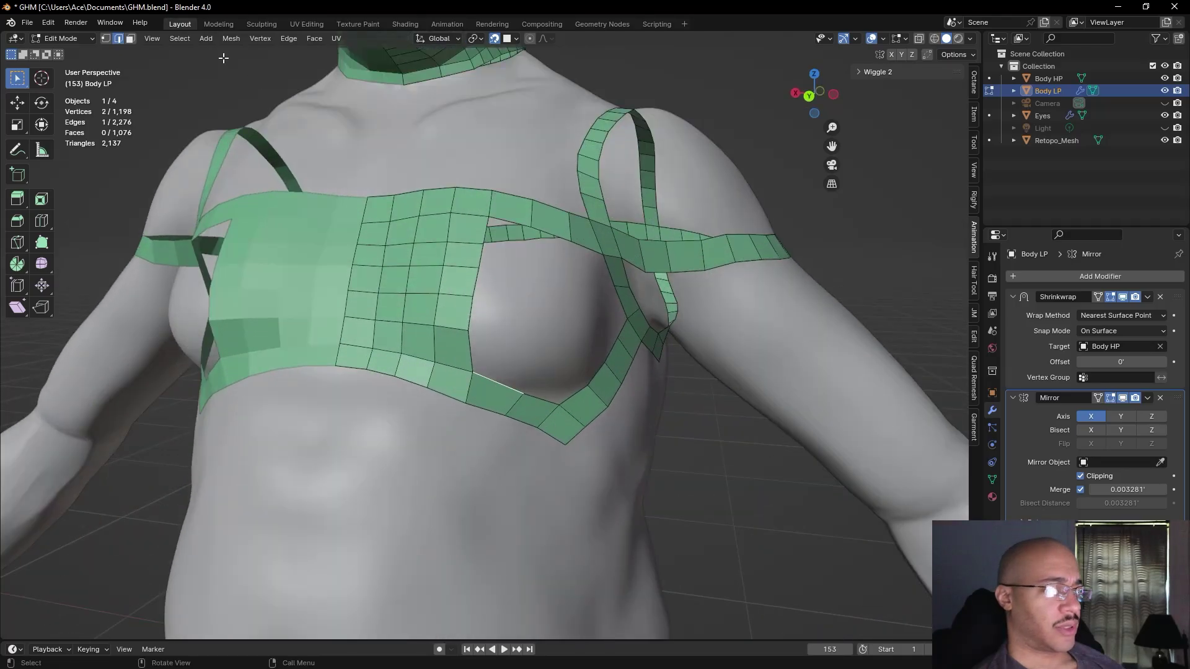
pyautogui.click(105, 39)
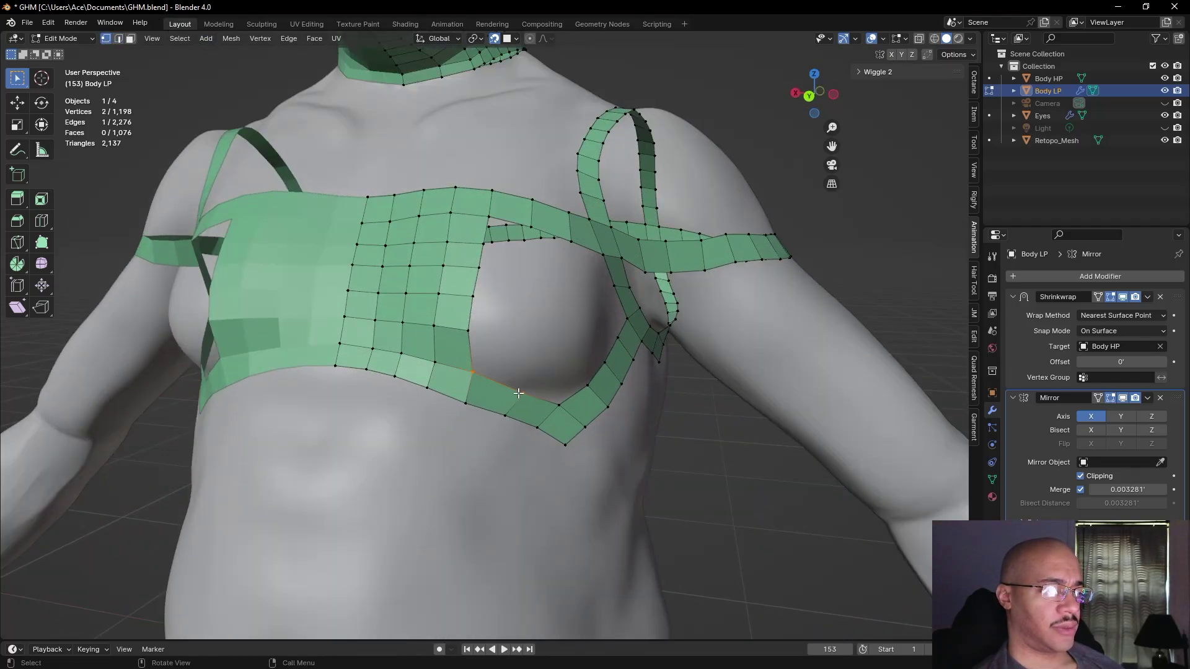
pyautogui.press('g')
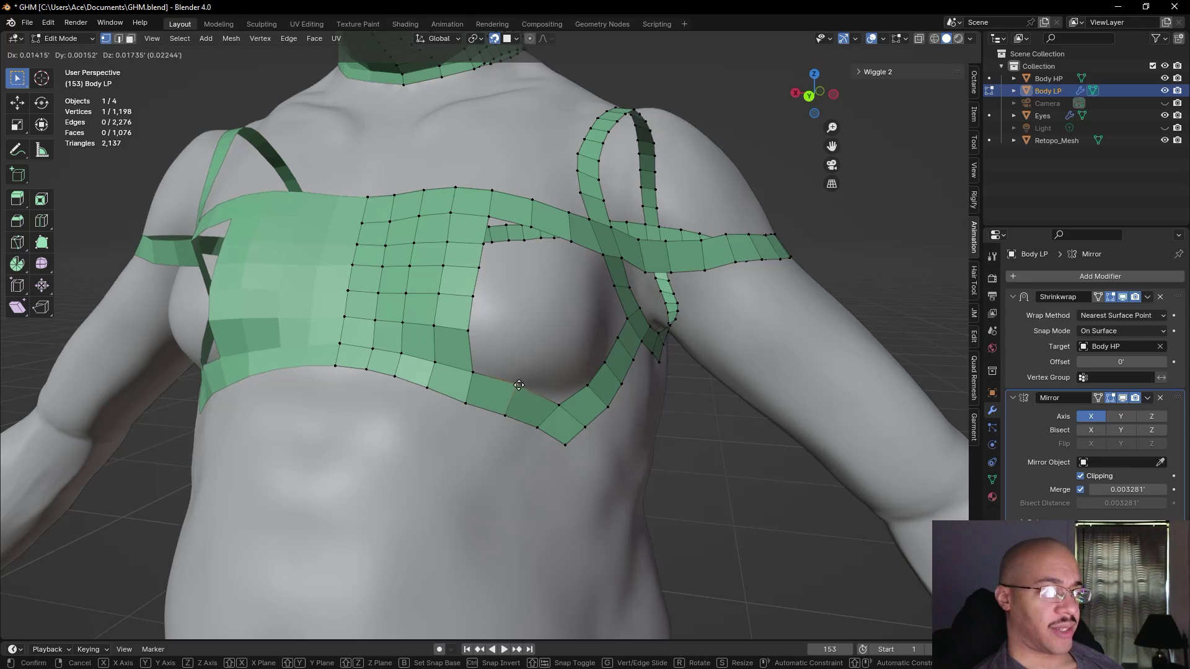
pyautogui.click(516, 385)
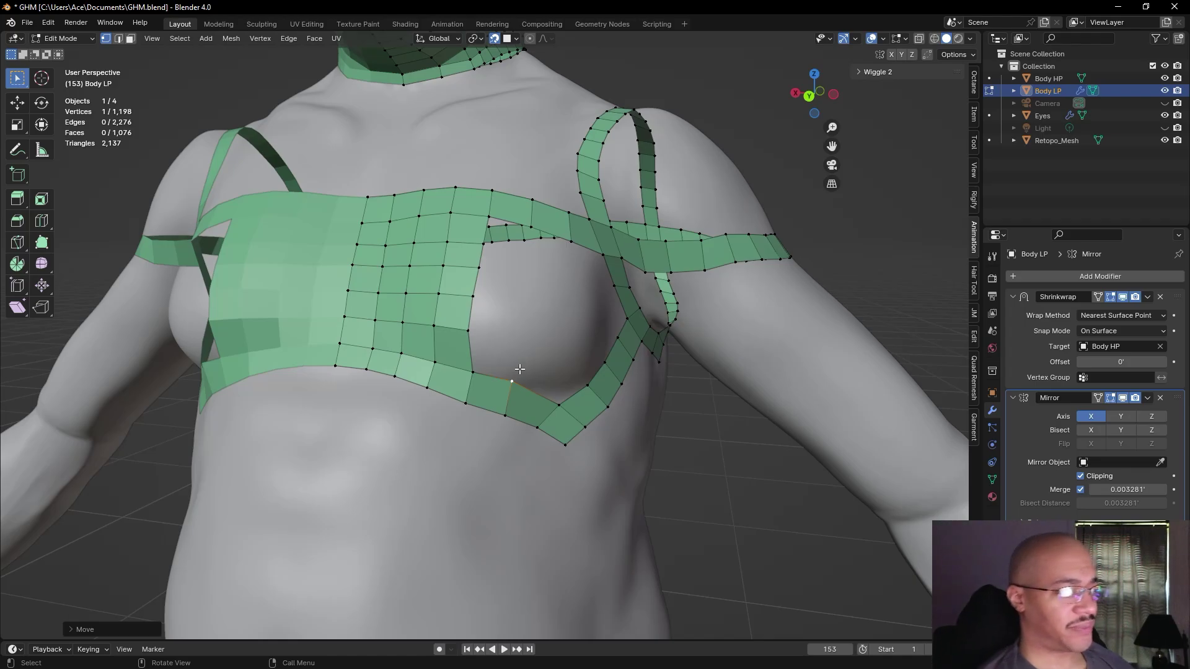
# - Fill the first quad of a fifth column above the under-chest strip and nudge its upper inner vertex outward
pyautogui.click(479, 370)
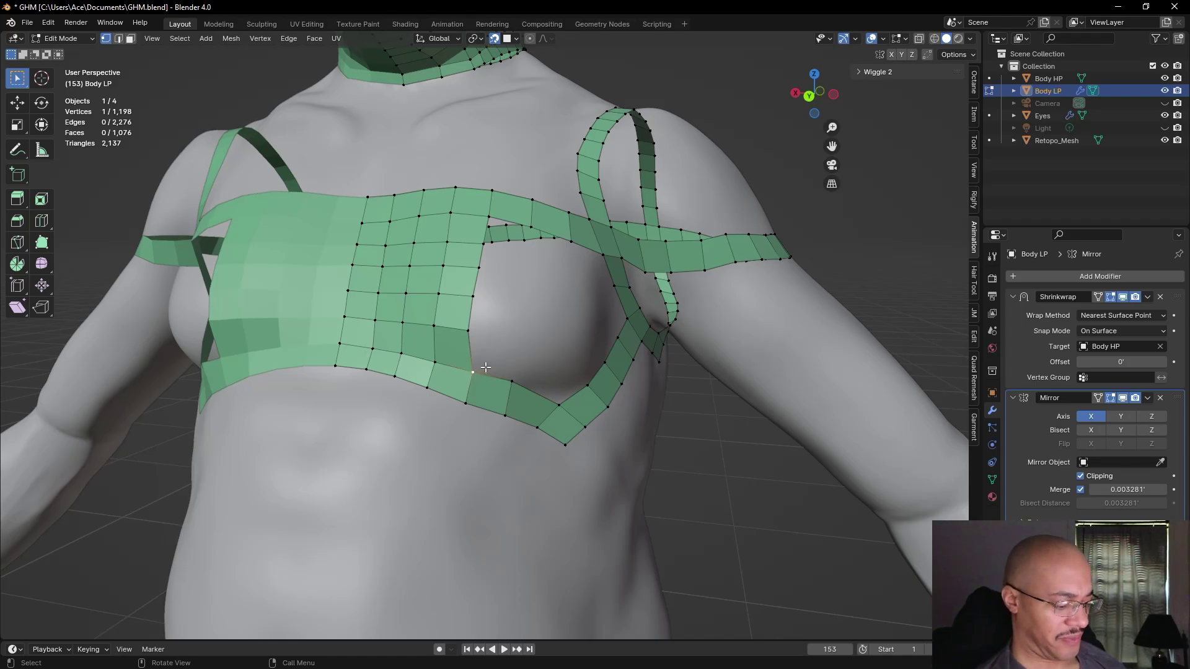
pyautogui.press('f')
pyautogui.click(481, 361)
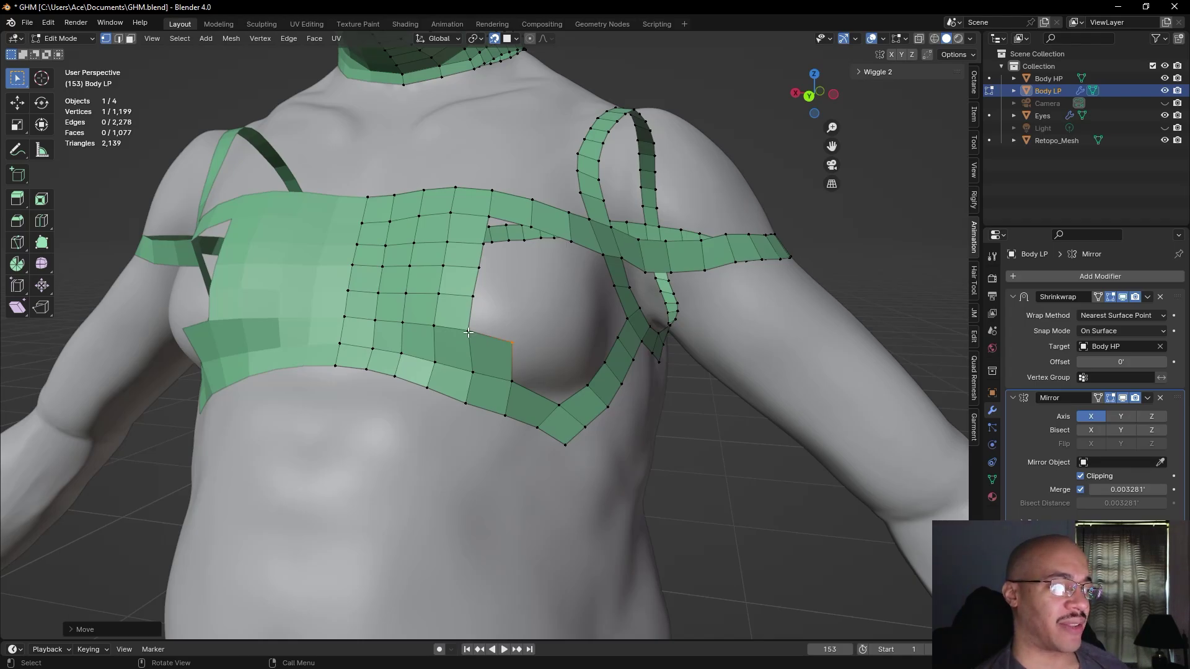
pyautogui.click(471, 334)
pyautogui.press('g')
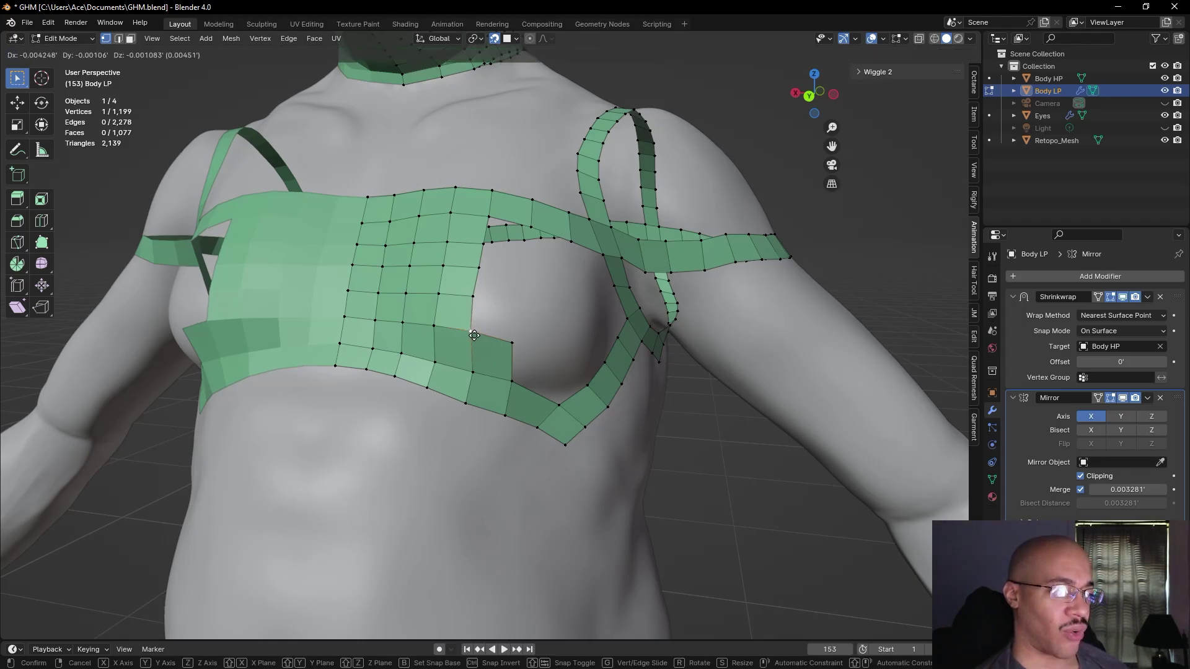
pyautogui.click(472, 336)
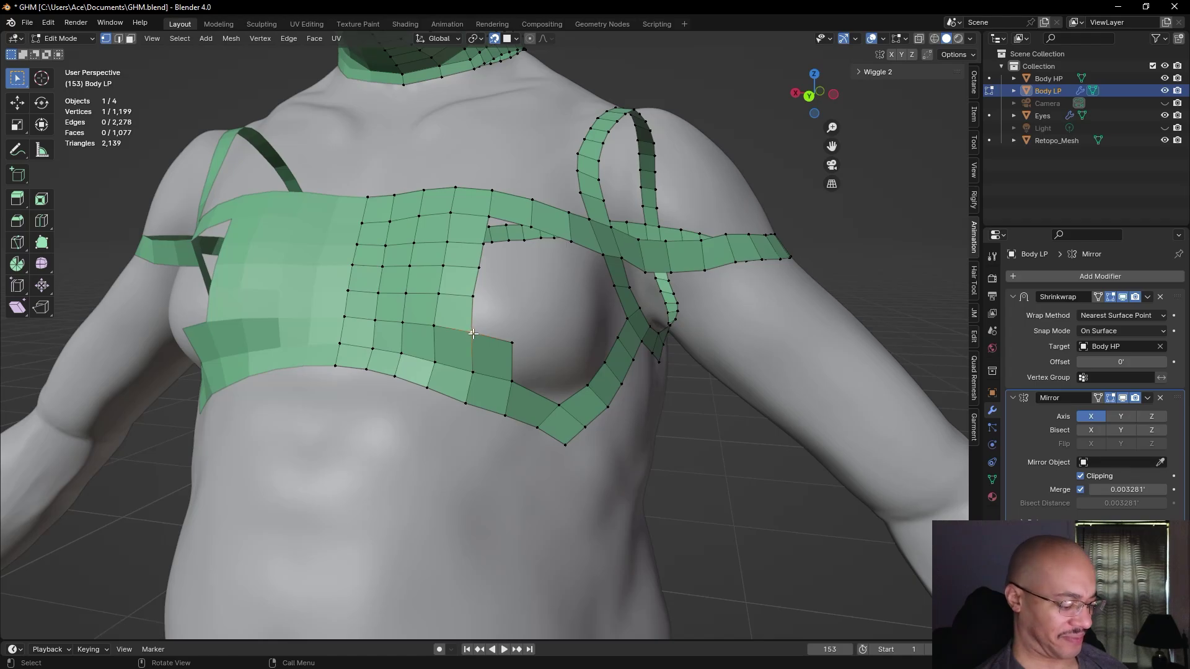
# - Fill the fifth column's second quad and adjust its upper inner and upper outer vertices to even the shape
pyautogui.press('f')
pyautogui.click(468, 308)
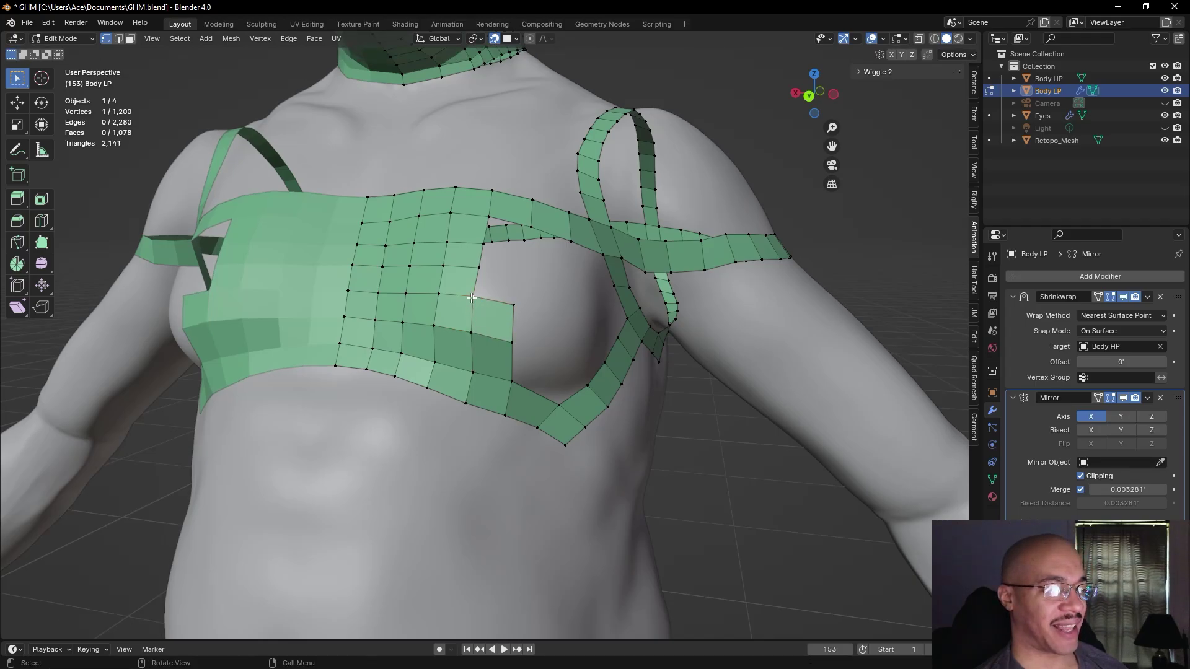
pyautogui.press('g')
pyautogui.click(472, 301)
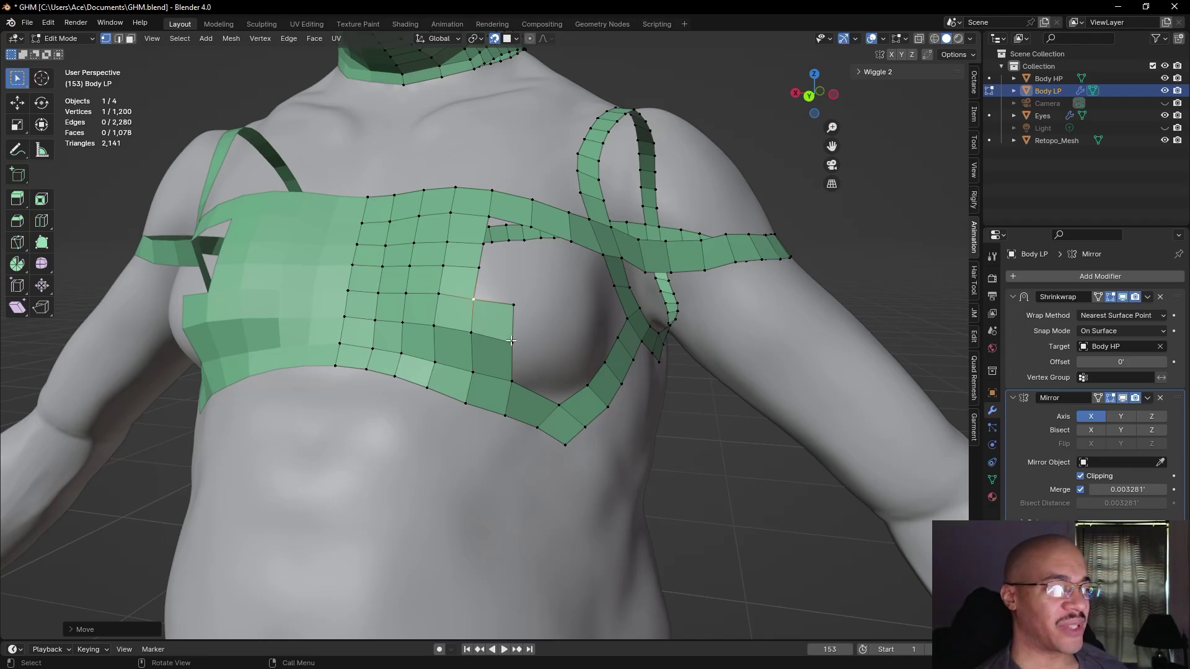
pyautogui.moveTo(545, 349); pyautogui.dragTo(548, 359, button='middle')
pyautogui.click(552, 378)
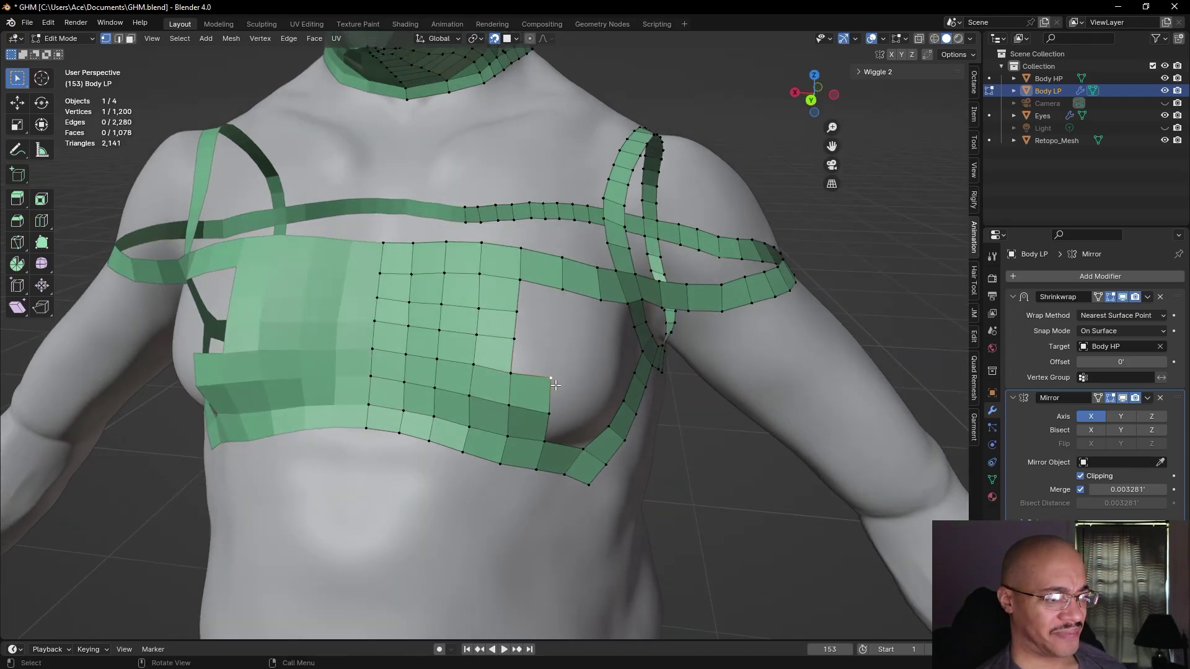
pyautogui.press('g')
pyautogui.click(562, 384)
# - Fill two more quads upward in the fifth column over the pectoral
pyautogui.click(510, 373)
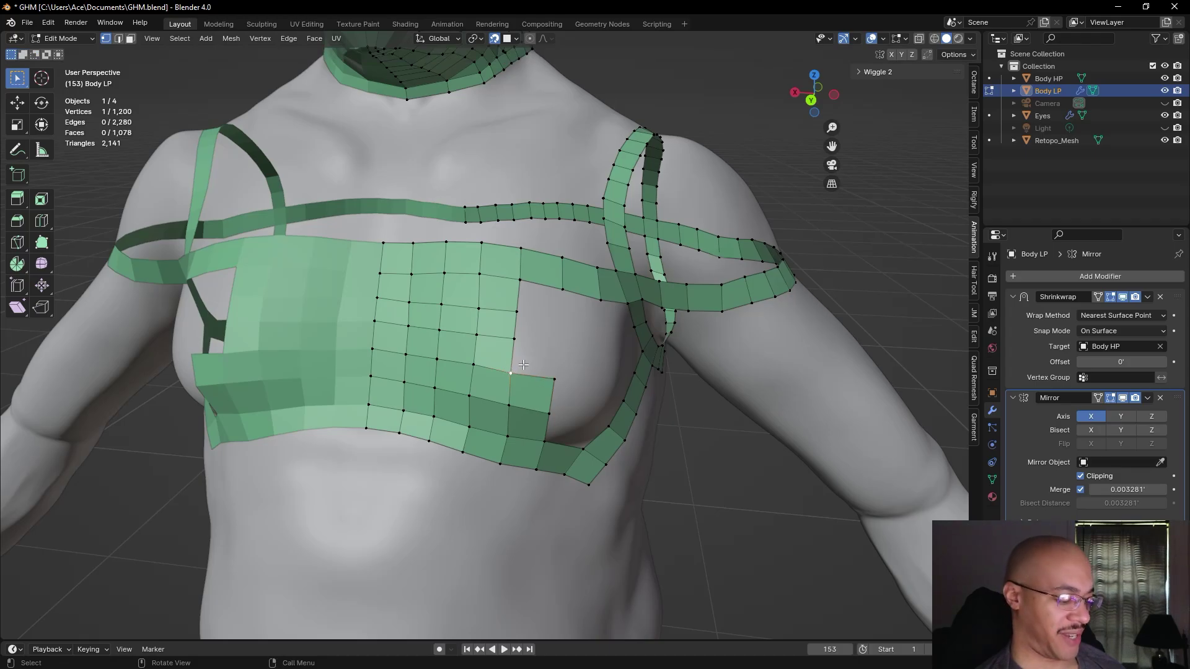
pyautogui.press('f')
pyautogui.click(524, 364)
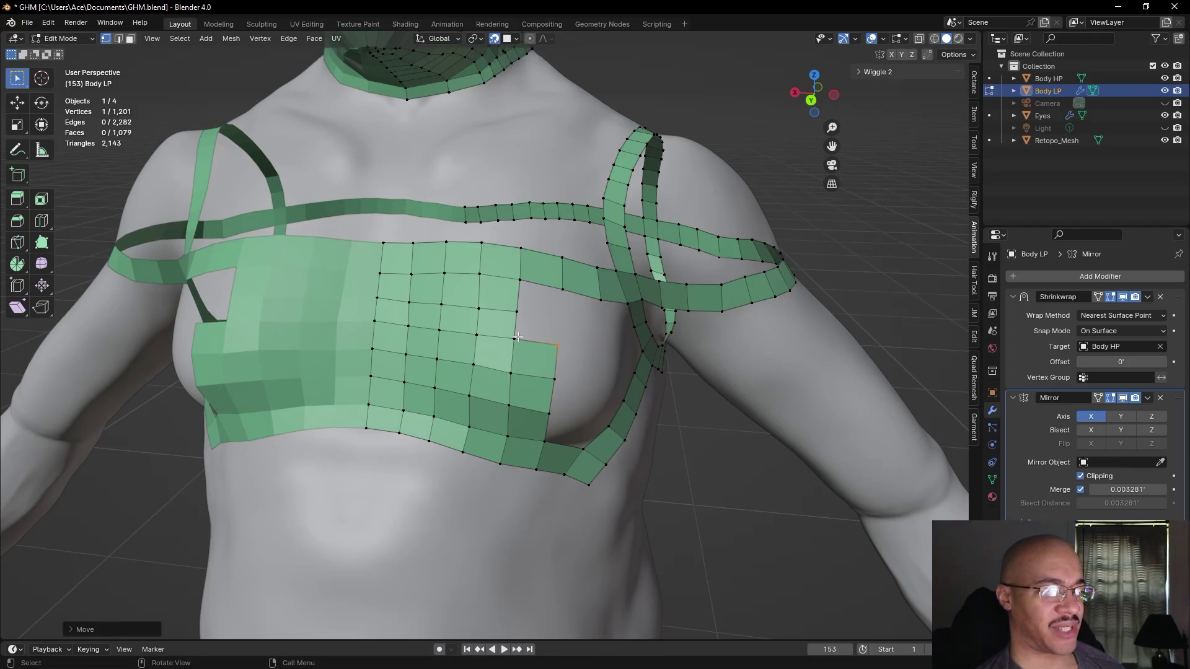
pyautogui.press('f')
pyautogui.click(518, 338)
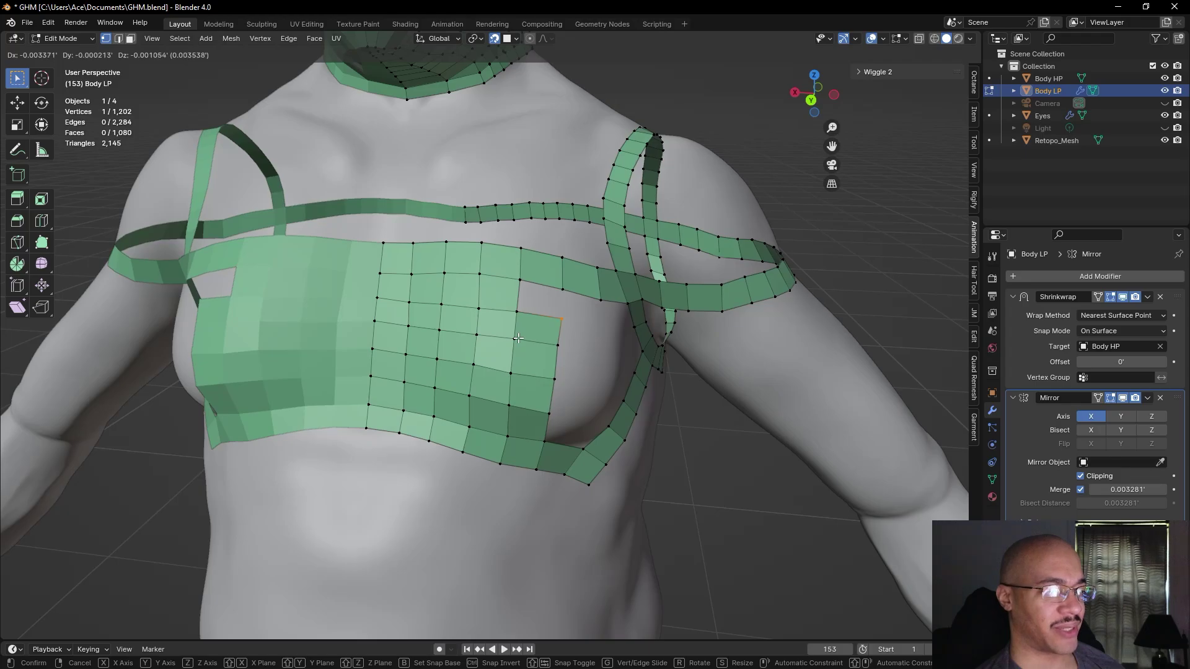
# - Fill the gap between the fifth column's top and the chest strip from its three bordering edges
pyautogui.click(122, 38)
pyautogui.click(539, 316)
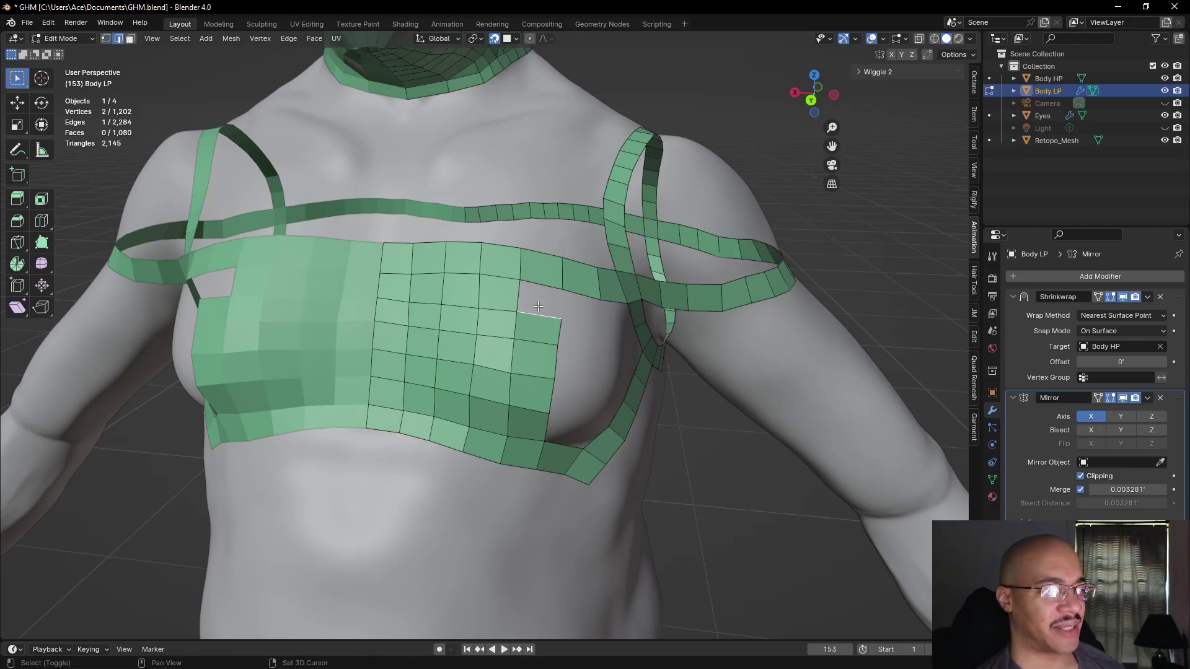
pyautogui.keyDown('shift'); pyautogui.click(542, 285); pyautogui.keyUp('shift')
pyautogui.keyDown('shift'); pyautogui.click(518, 297); pyautogui.keyUp('shift')
pyautogui.press('g')
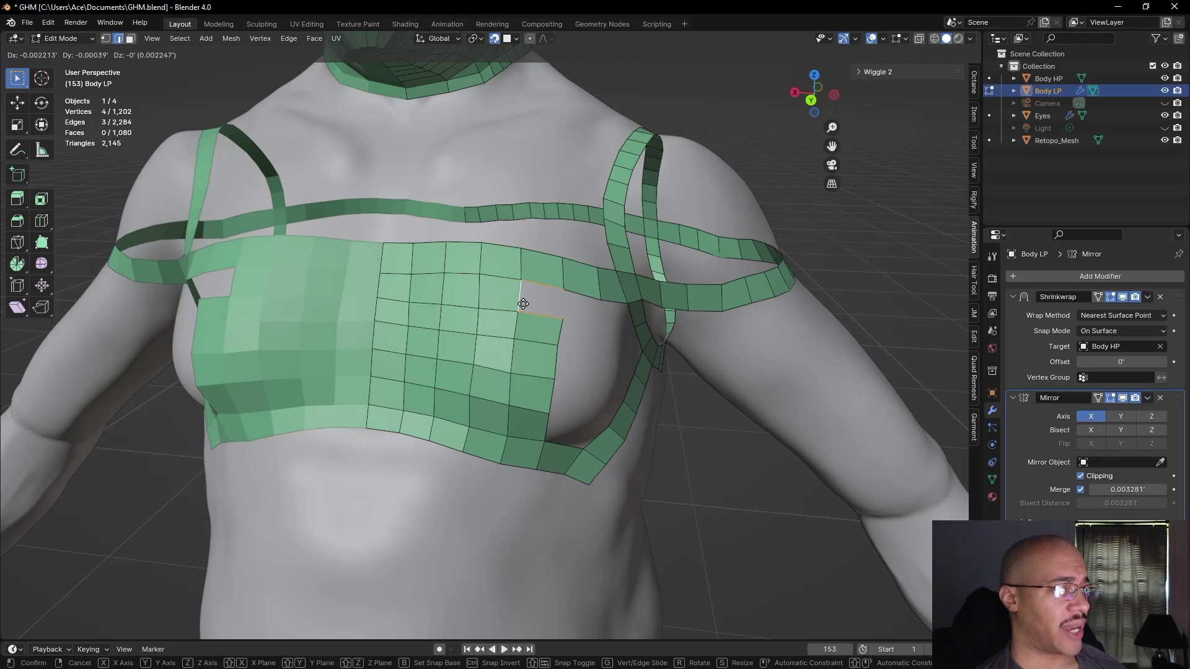
pyautogui.click(521, 307)
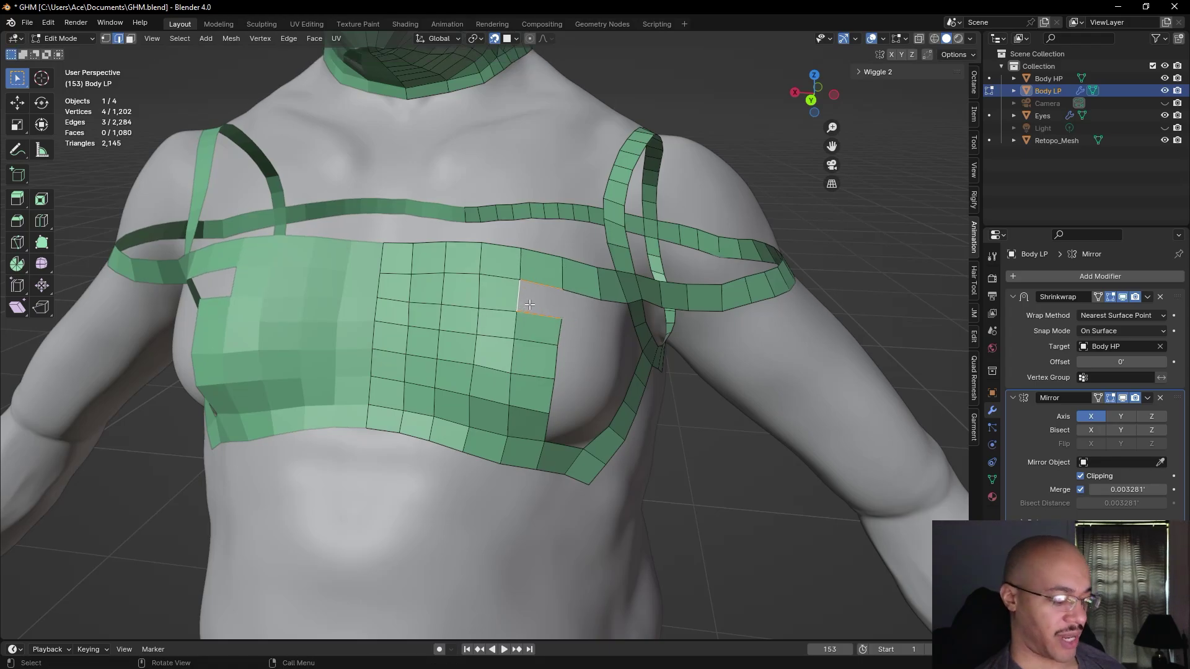
pyautogui.press('f')
pyautogui.hotkey('alt', 'a')
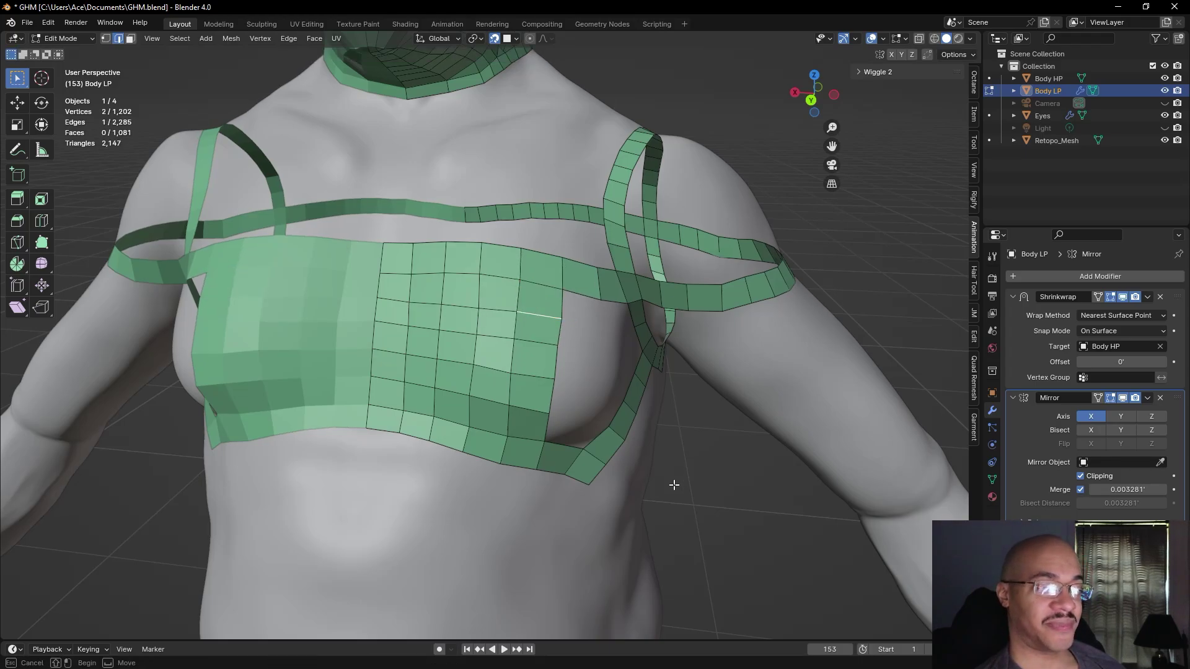
# - Raise the upper vertex at the under-chest strip's side corner and shift it toward the midline to soften the bend
pyautogui.scroll(-3, 686, 460)
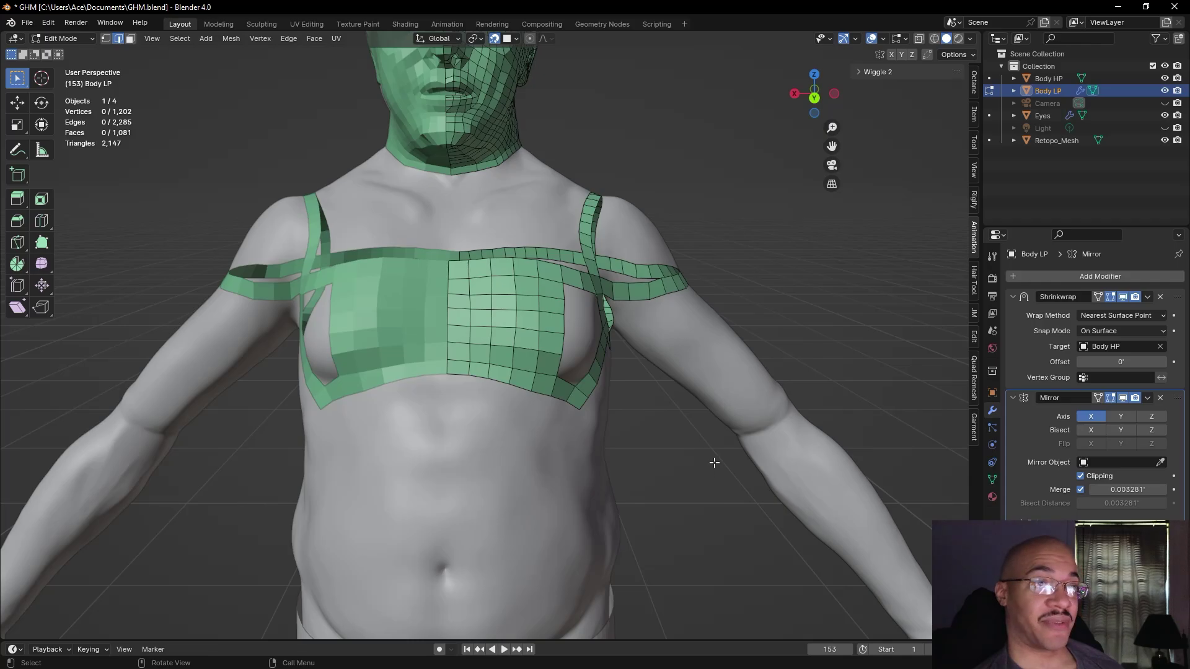
pyautogui.scroll(-2, 714, 463)
pyautogui.keyDown('alt'); pyautogui.moveTo(714, 463); pyautogui.dragTo(589, 446); pyautogui.keyUp('alt')
pyautogui.scroll(5, 485, 415)
pyautogui.click(491, 414)
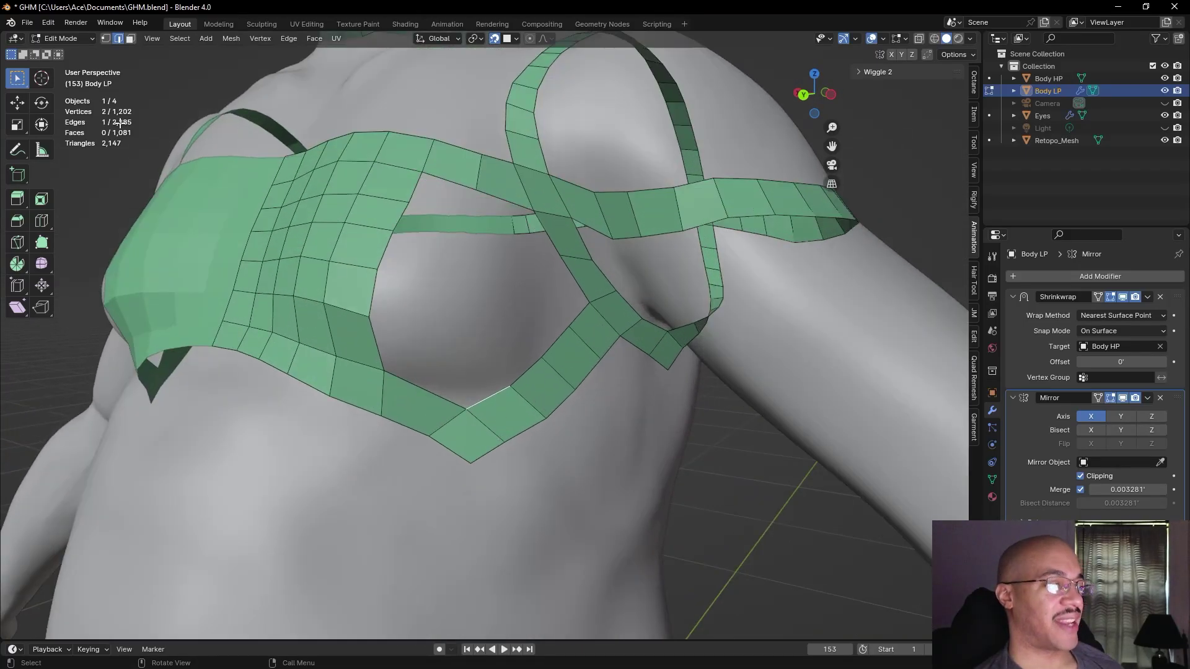
pyautogui.click(106, 38)
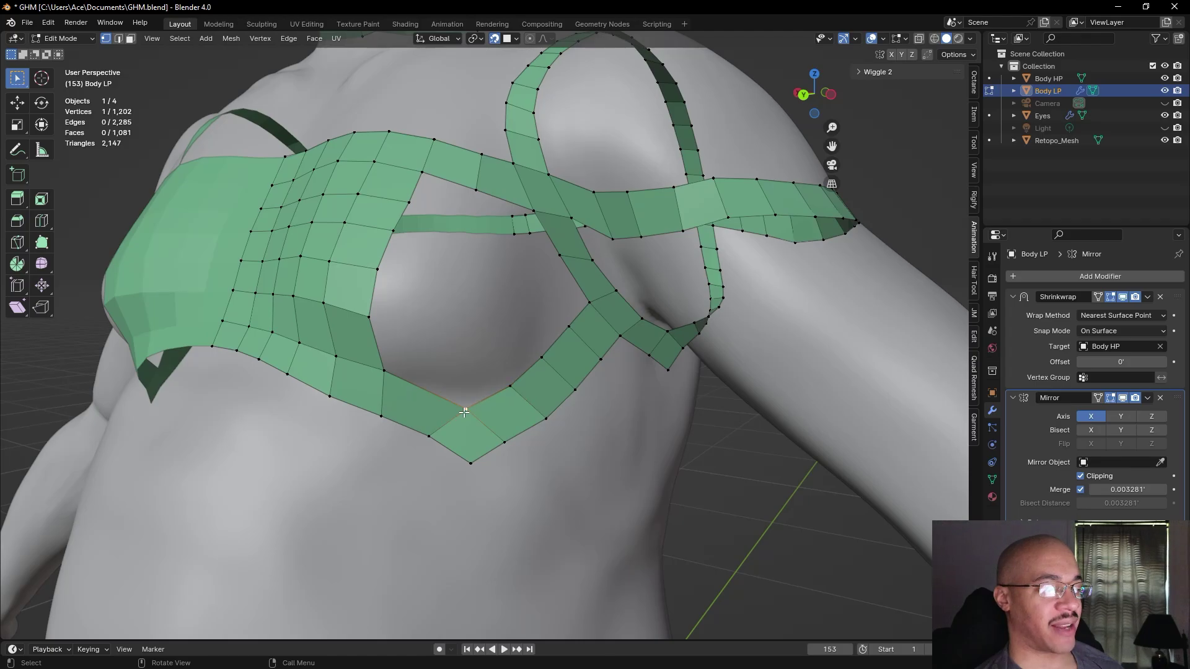
pyautogui.press('g')
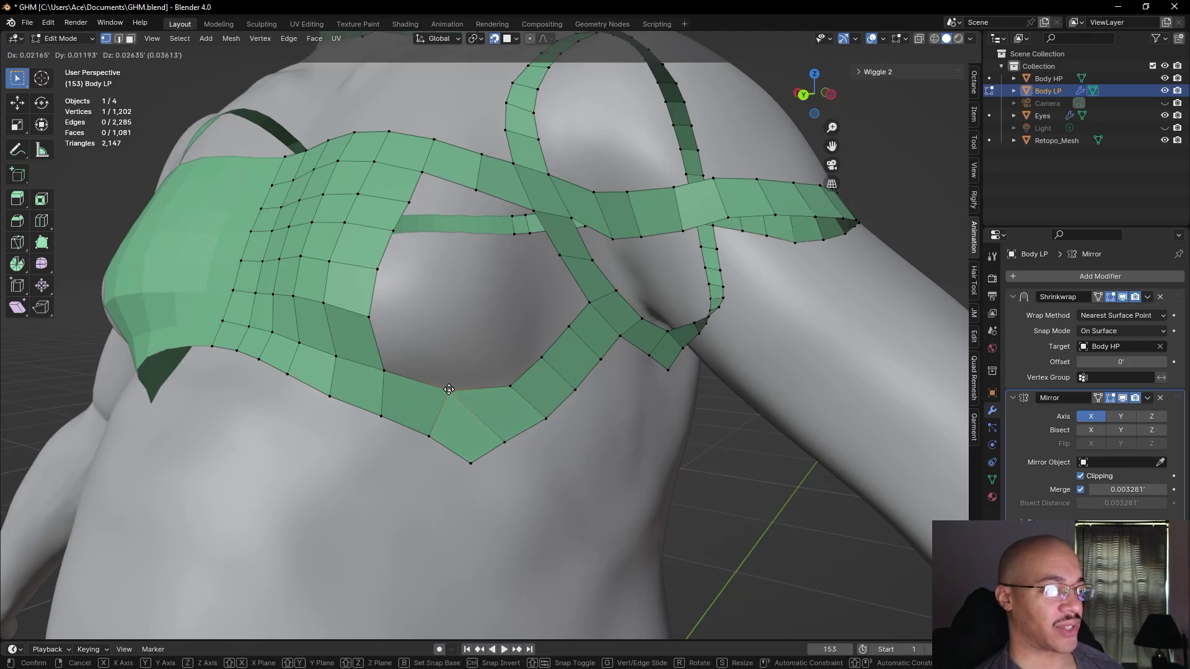
pyautogui.click(439, 384)
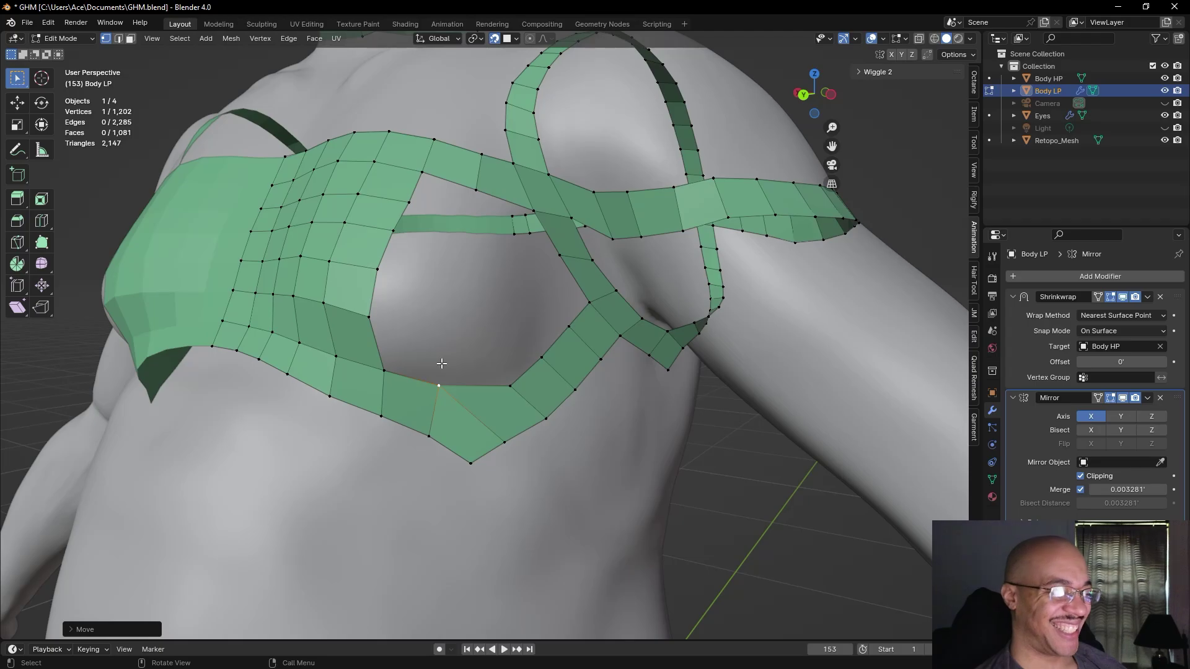
# - Adjust the two lower vertices beside the under-chest strip's corner tip, raising the outer one and shifting the inner one toward the midline
pyautogui.click(503, 444)
pyautogui.press('g')
pyautogui.click(457, 412)
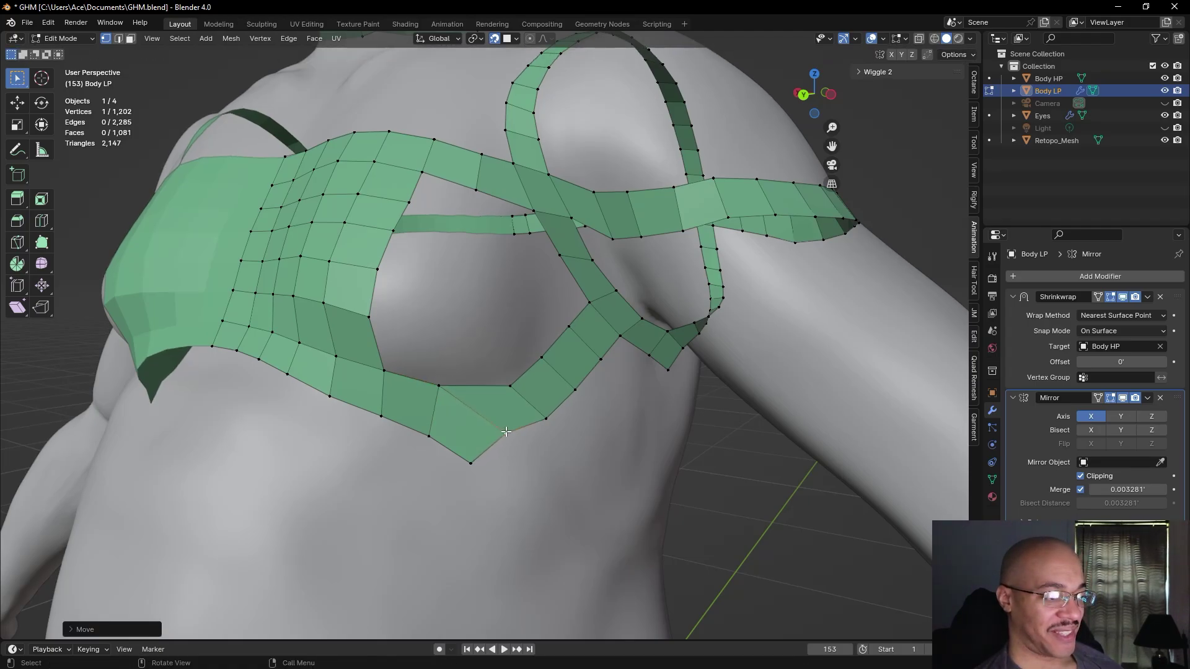
pyautogui.click(430, 437)
pyautogui.press('g')
pyautogui.click(429, 433)
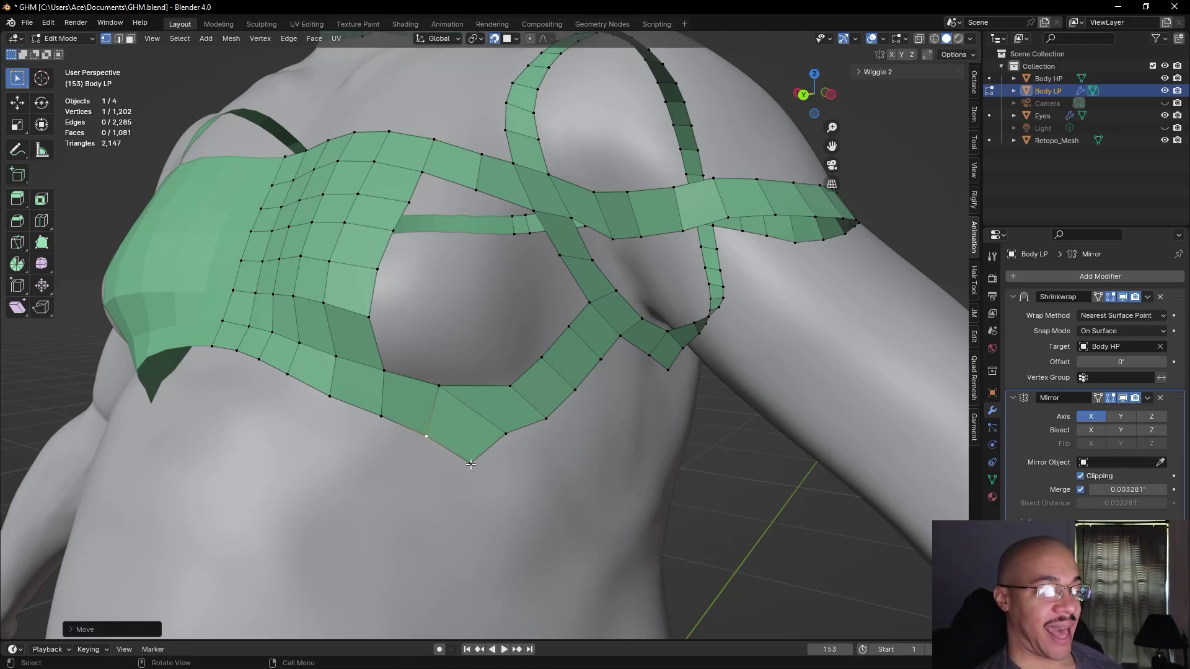
# - Raise the corner tip of the under-chest strip slightly and move the corner's upper vertex a little outward and down
pyautogui.click(470, 462)
pyautogui.press('g')
pyautogui.click(457, 422)
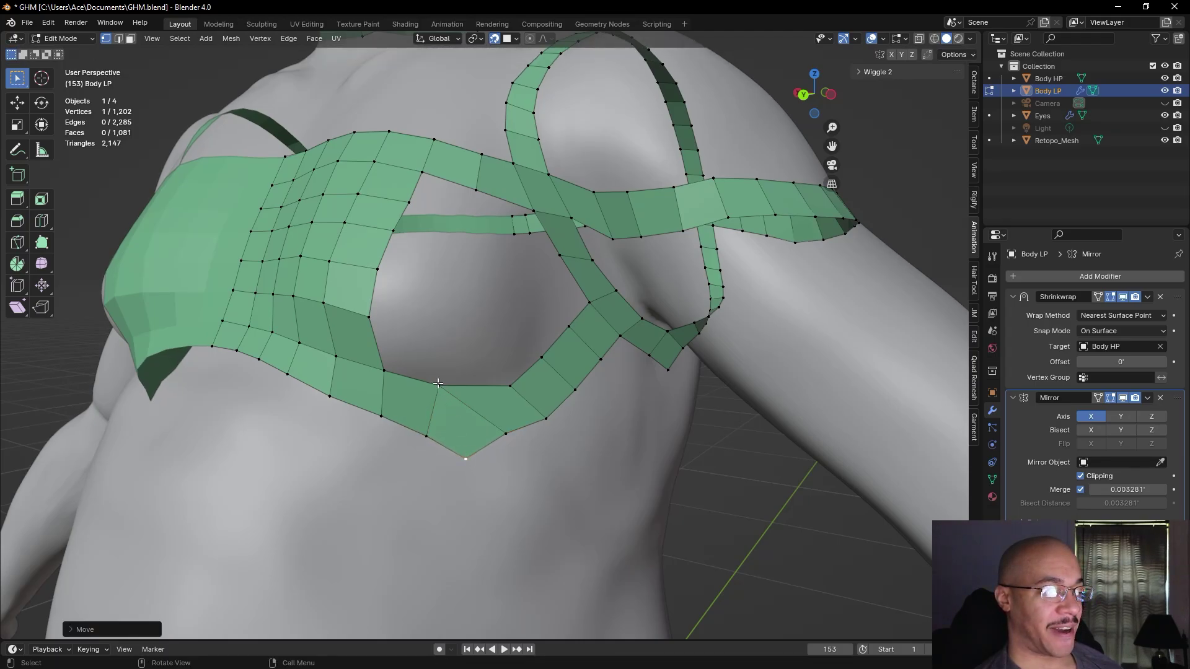
pyautogui.click(438, 383)
pyautogui.press('g')
pyautogui.click(457, 368)
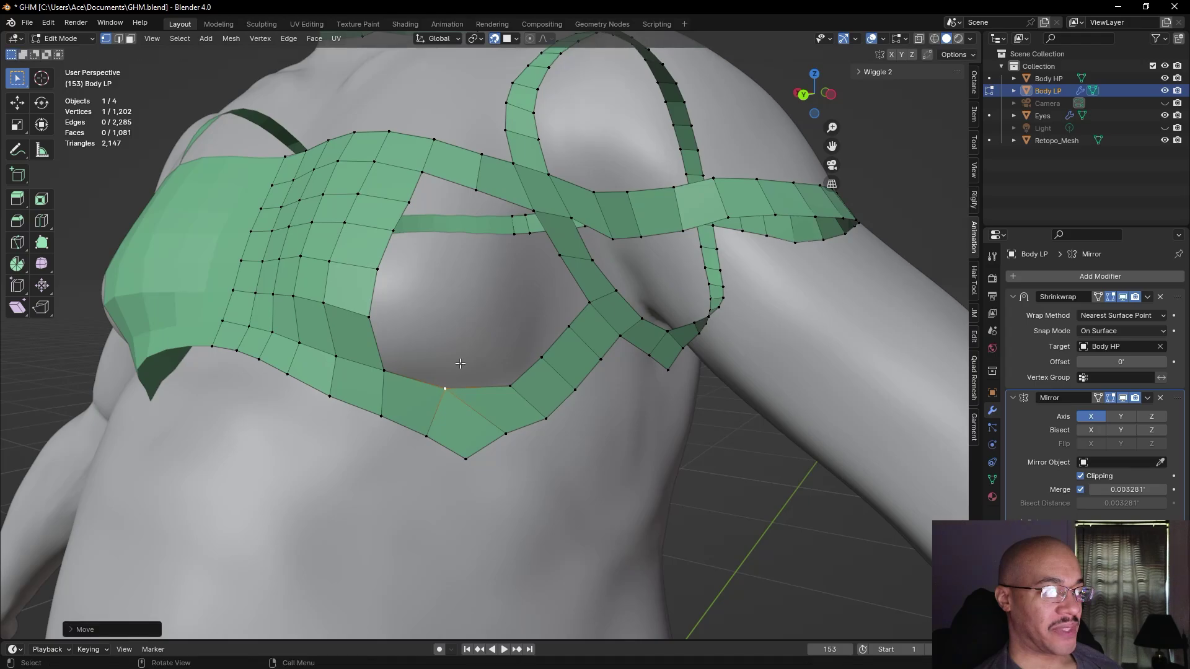
# - Slide the under-chest strip's lower vertex beneath the fifth column's outer edge slightly upward along its edge
pyautogui.scroll(-3, 465, 353)
pyautogui.moveTo(467, 345); pyautogui.dragTo(544, 368, button='middle')
pyautogui.moveTo(625, 366); pyautogui.dragTo(571, 337, button='middle')
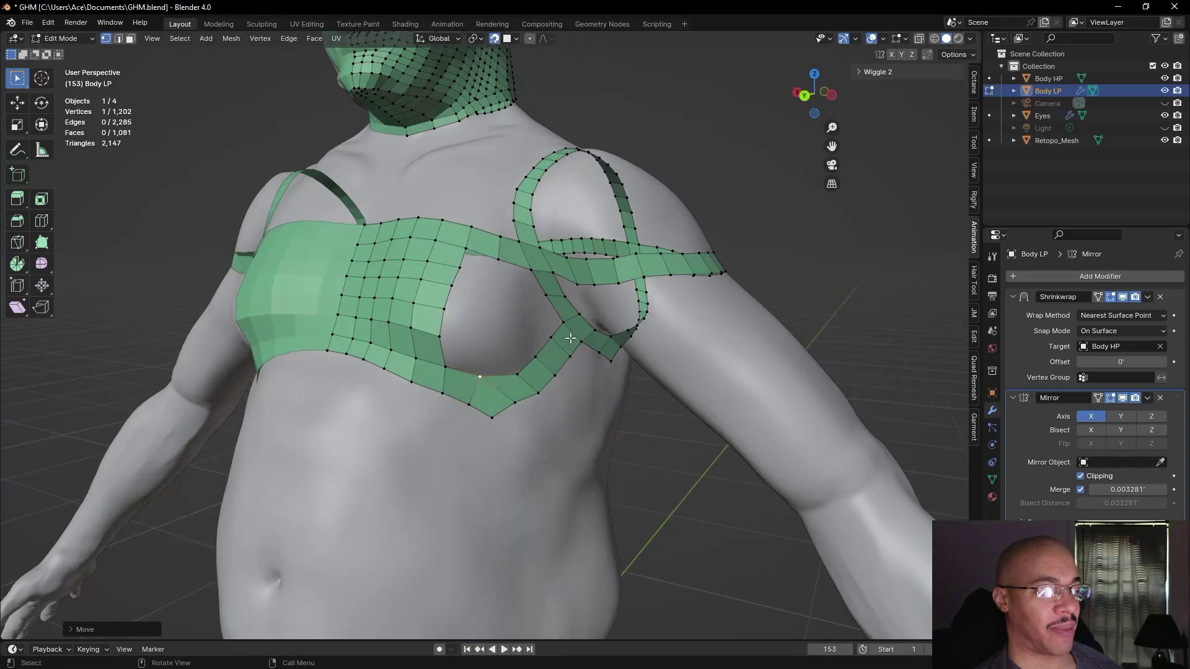
pyautogui.click(515, 405)
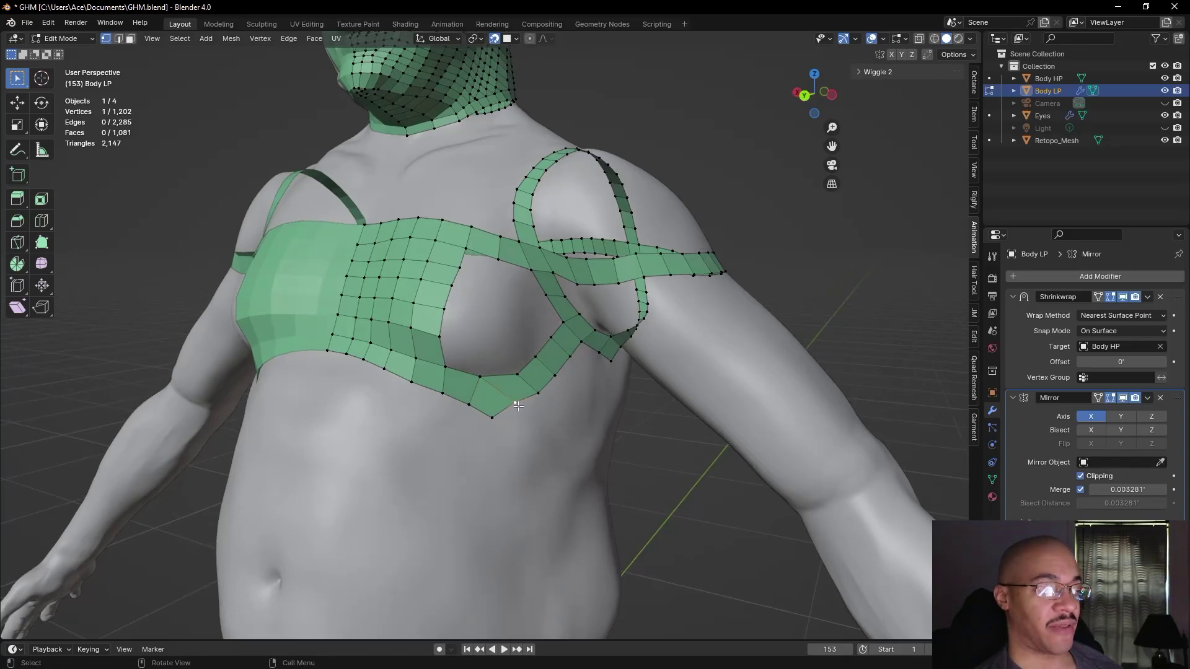
pyautogui.press('g')
pyautogui.click(466, 403)
pyautogui.press('g')
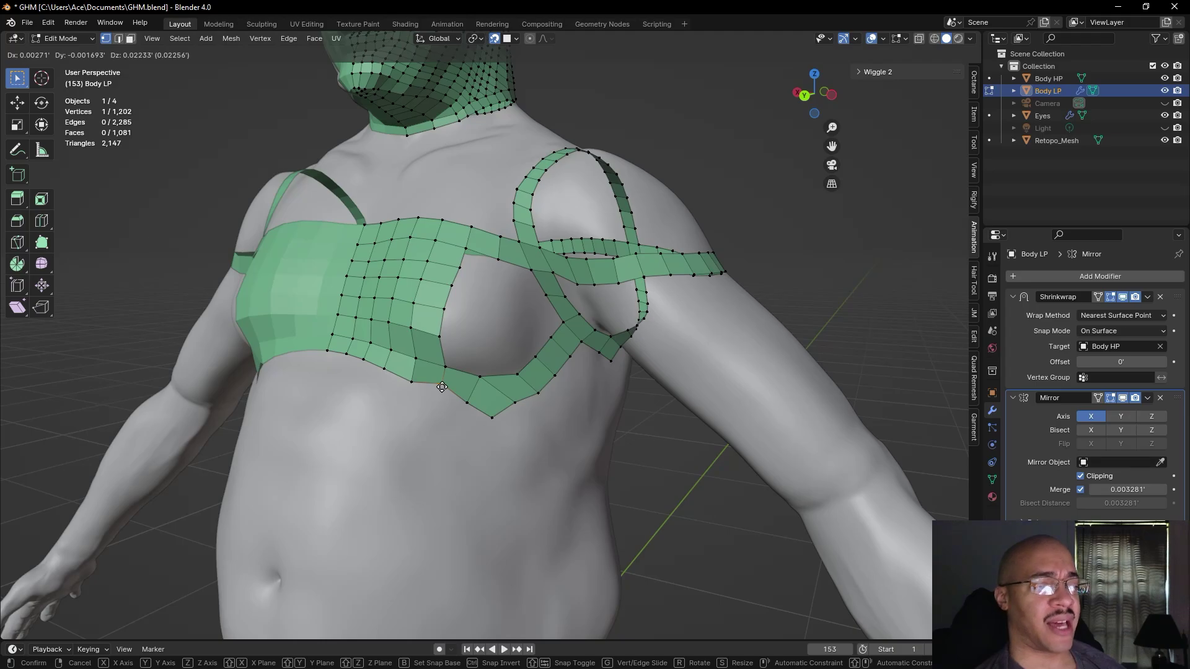
pyautogui.press('g')
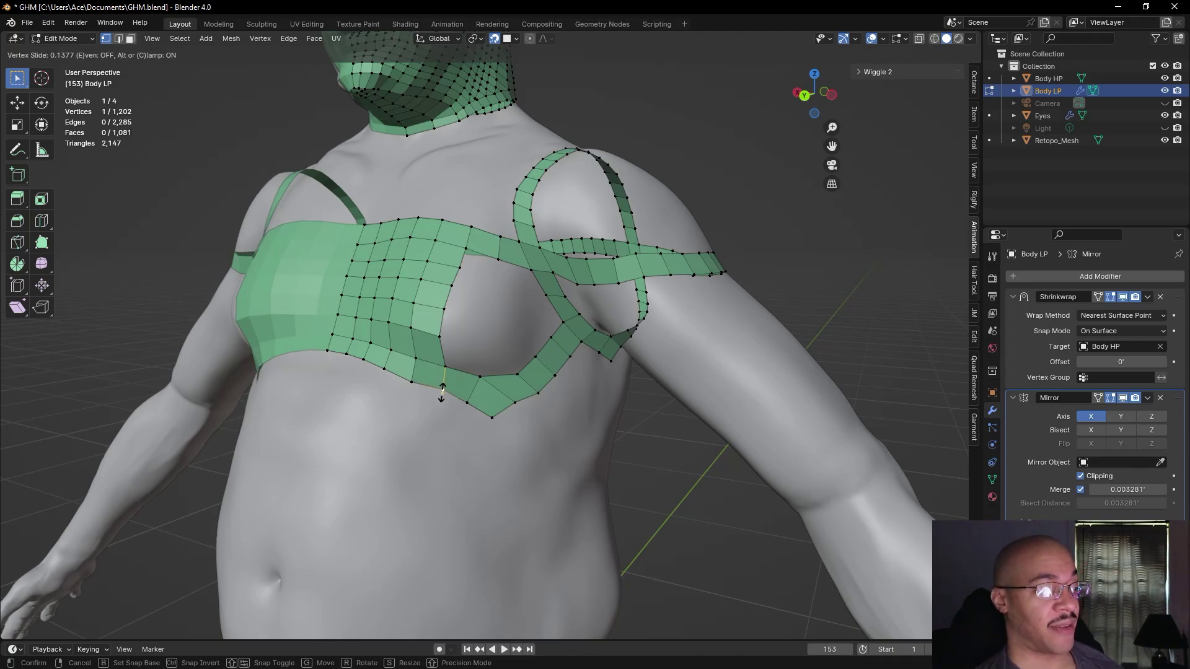
pyautogui.click(438, 396)
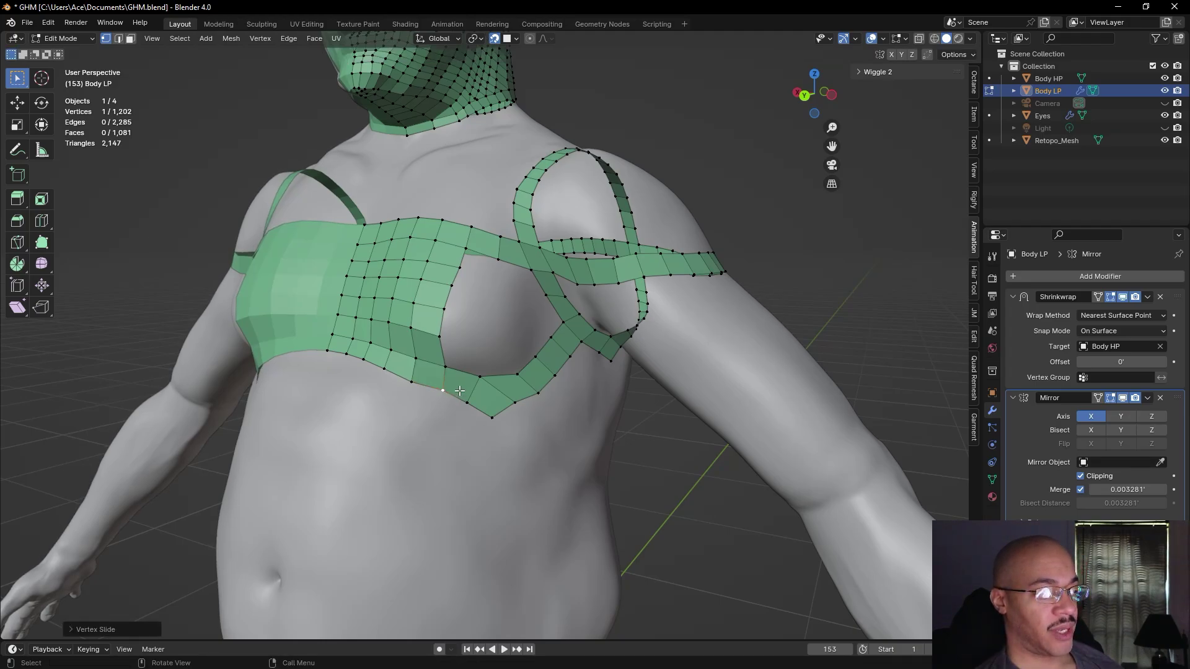
# - Start a sixth chest column outside the fifth with three quads stacked upward from the under-chest strip
pyautogui.click(632, 421)
pyautogui.scroll(-3, 645, 415)
pyautogui.moveTo(626, 439)
pyautogui.mouseDown(button='middle')
pyautogui.moveTo(678, 448)
pyautogui.moveTo(677, 438)
pyautogui.moveTo(638, 446)
pyautogui.mouseUp(button='middle')
pyautogui.scroll(4, 614, 433)
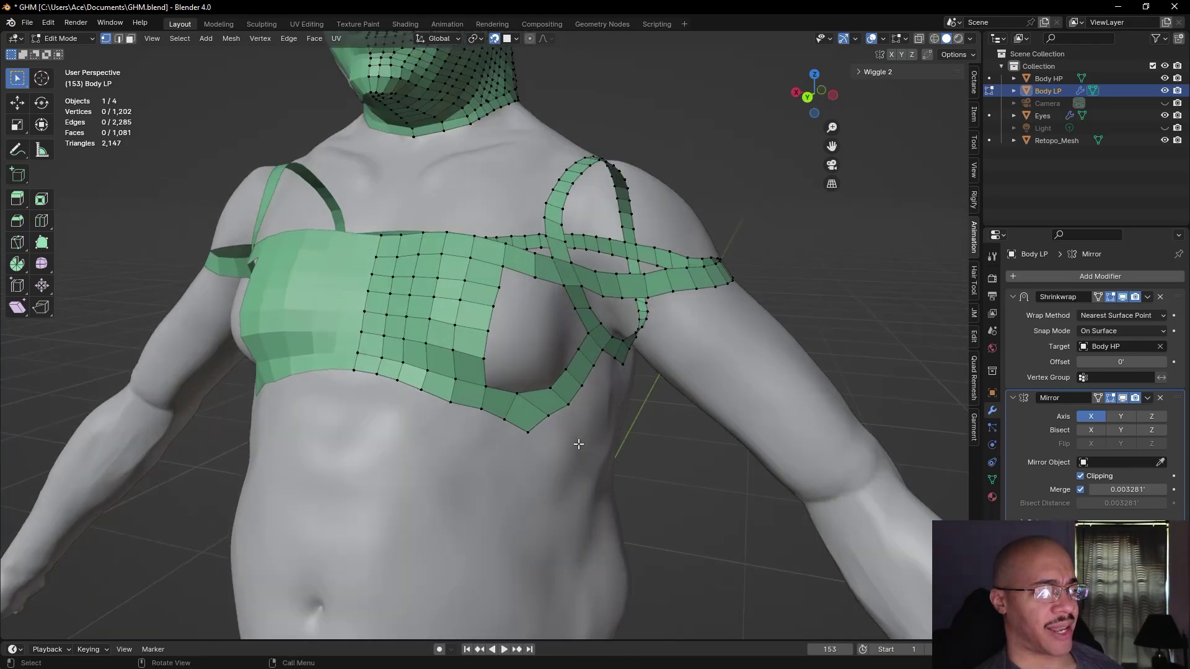
pyautogui.click(484, 401)
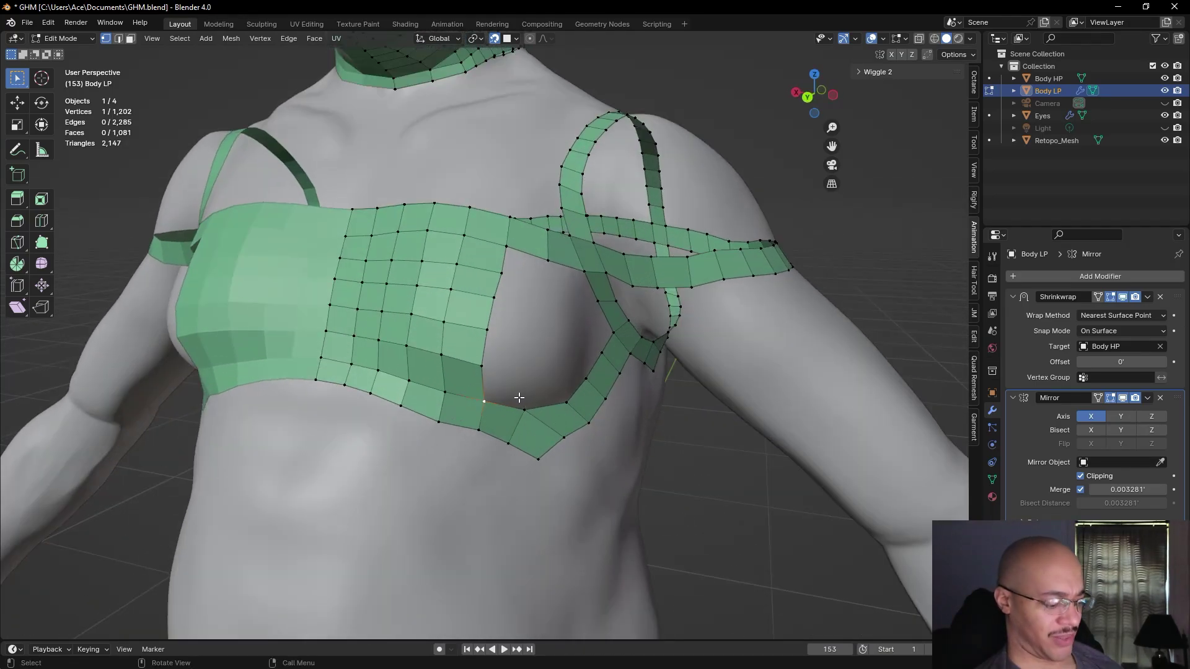
pyautogui.press('f')
pyautogui.click(523, 397)
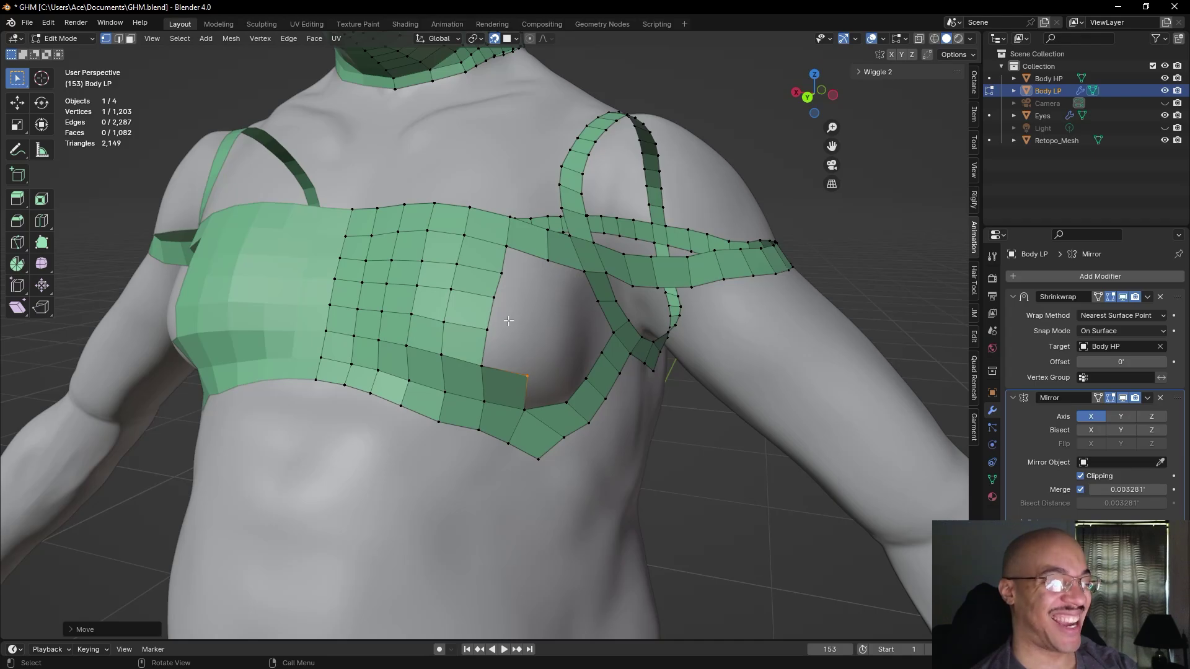
pyautogui.press('f')
pyautogui.click(491, 363)
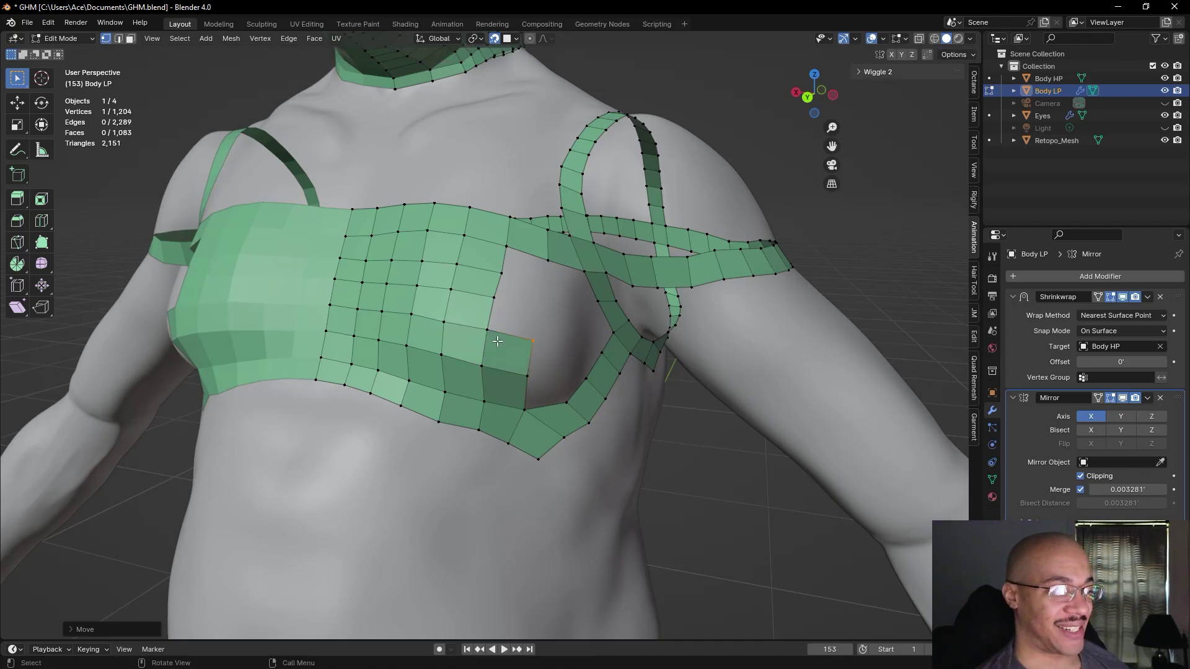
pyautogui.press('f')
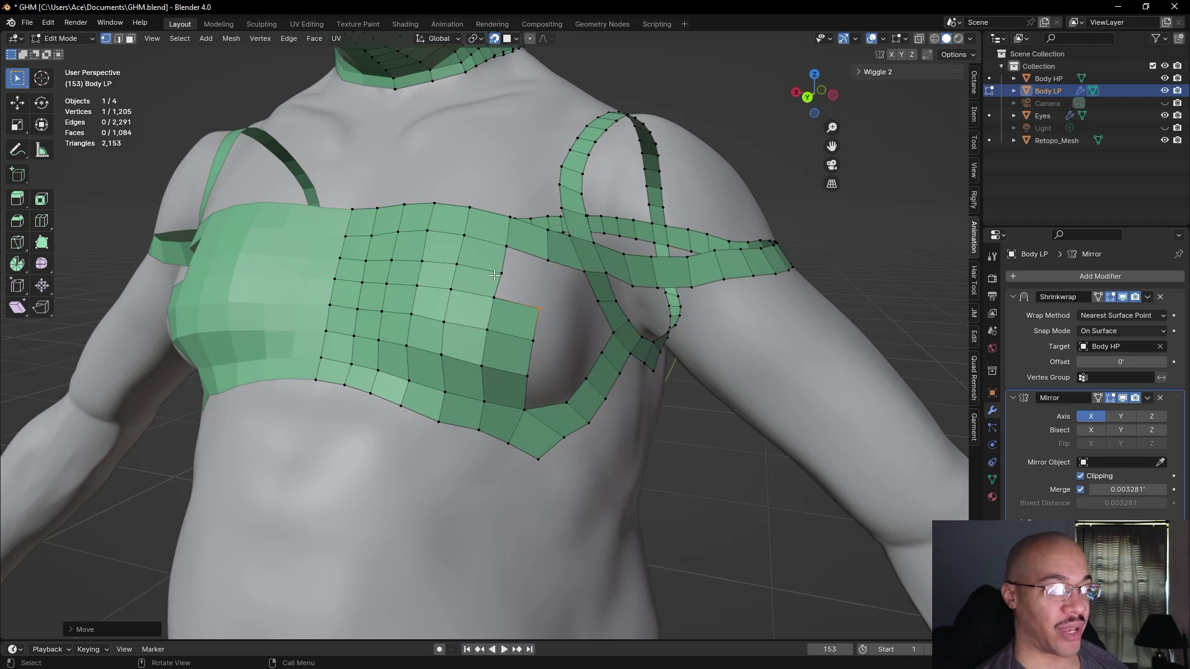
# - Nudge the fifth column's outer vertex below the upper chest strip and add the sixth column's fourth quad
pyautogui.click(504, 276)
pyautogui.press('g')
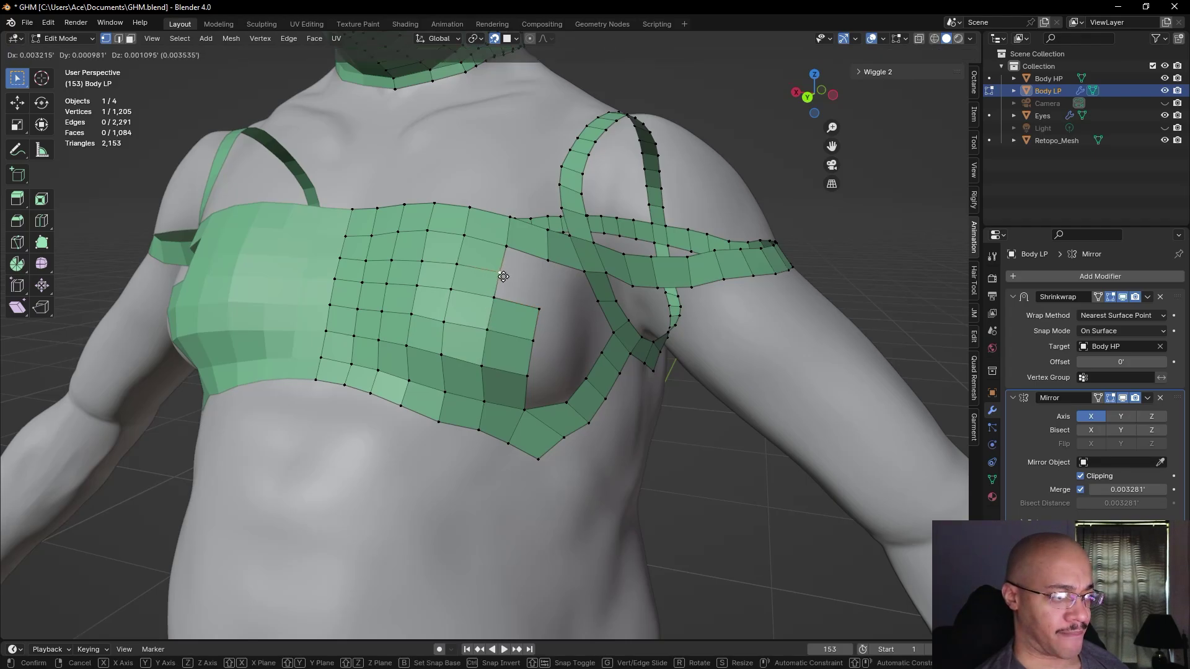
pyautogui.click(503, 277)
pyautogui.click(496, 297)
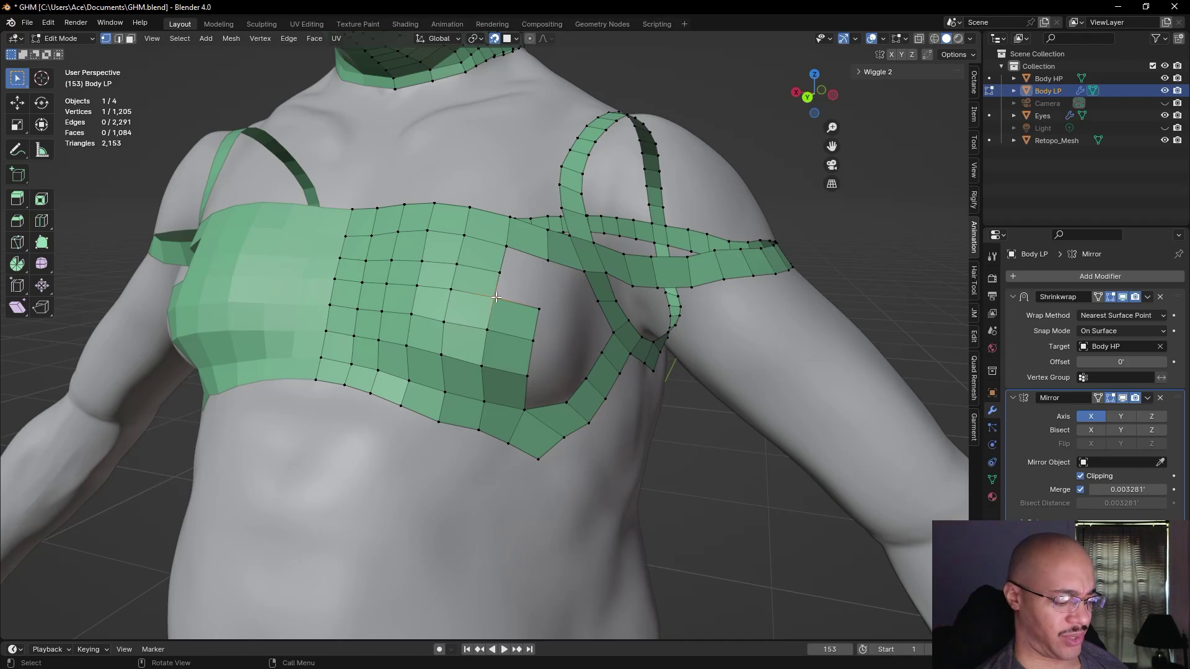
pyautogui.press('f')
pyautogui.click(496, 297)
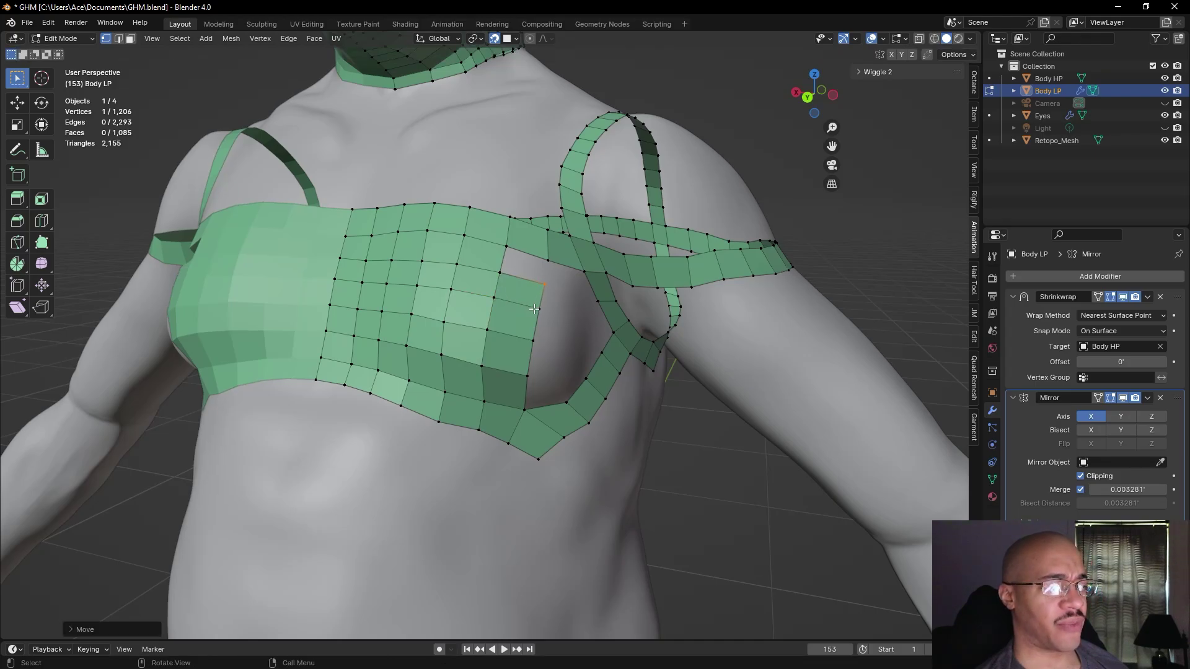
# - Fill the sixth column's top gap with a quad from the three edges joining it to the upper chest strip
pyautogui.click(119, 39)
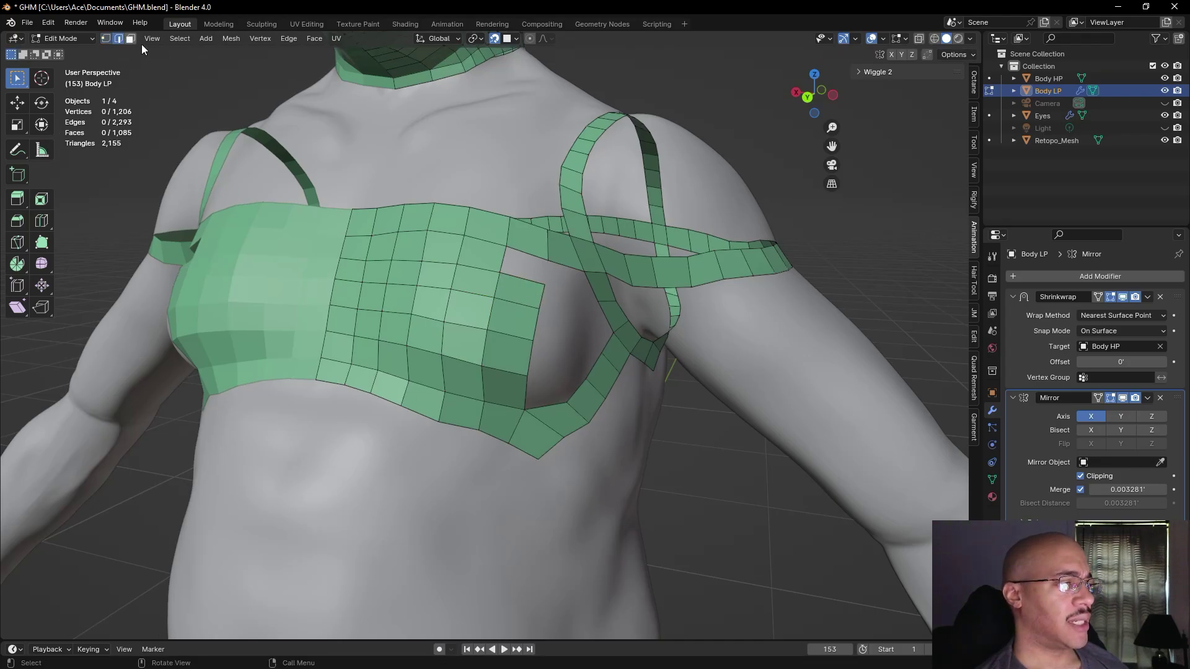
pyautogui.click(510, 277)
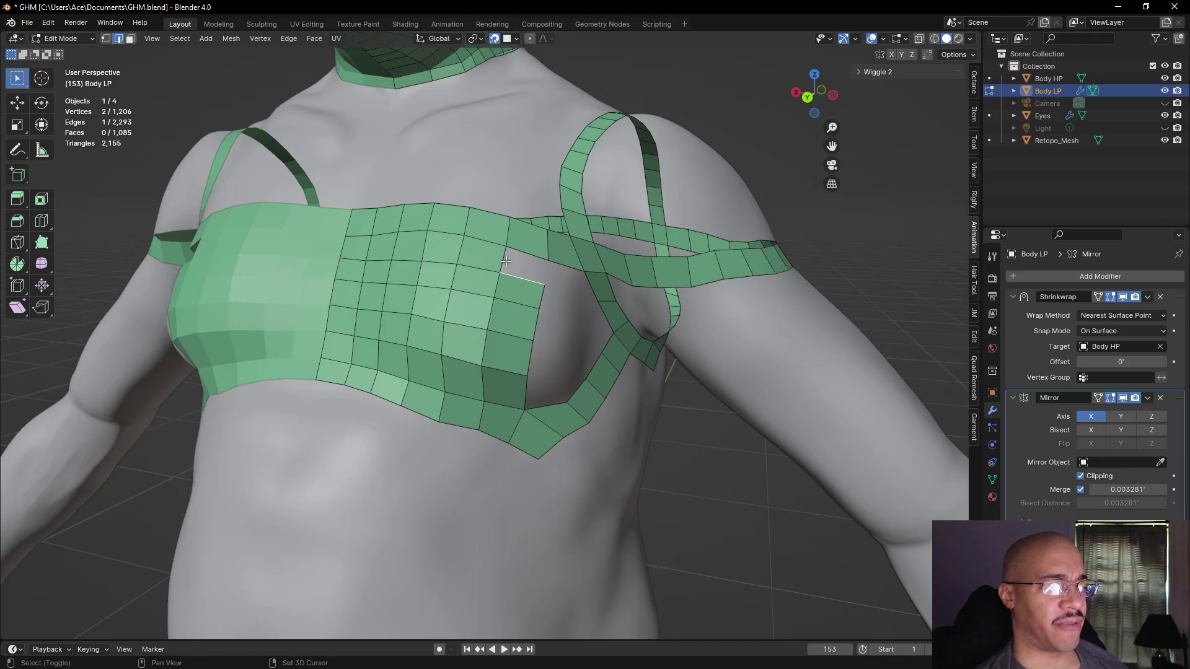
pyautogui.keyDown('shift'); pyautogui.click(501, 261); pyautogui.keyUp('shift')
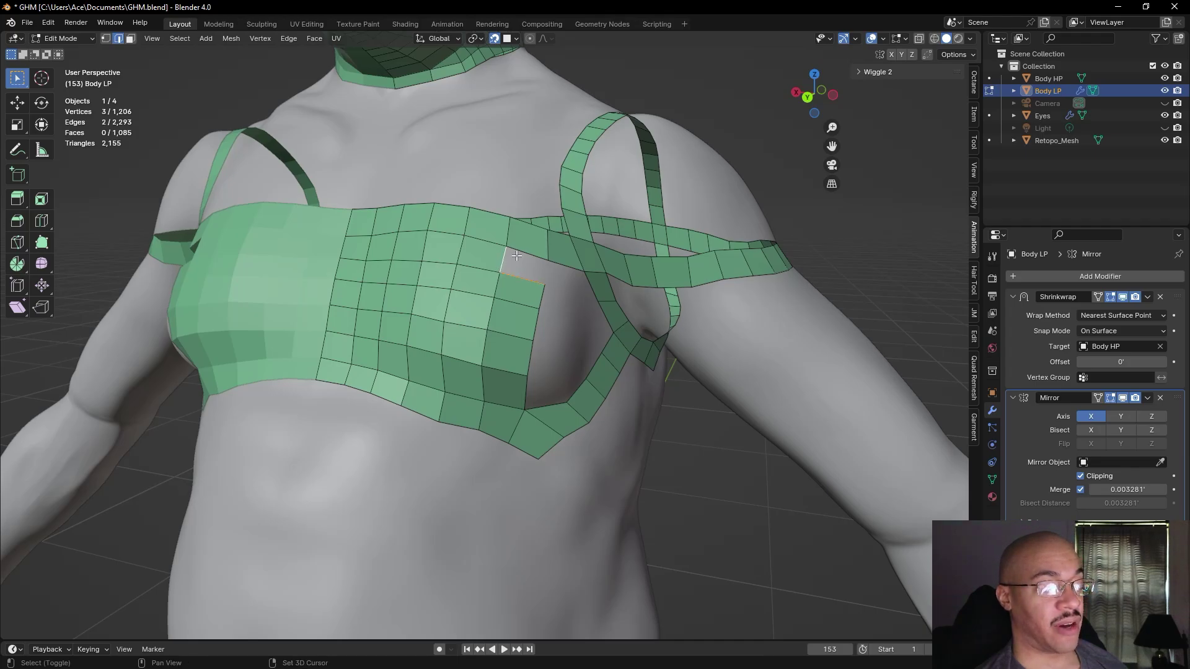
pyautogui.keyDown('shift'); pyautogui.click(529, 254); pyautogui.keyUp('shift')
pyautogui.press('f')
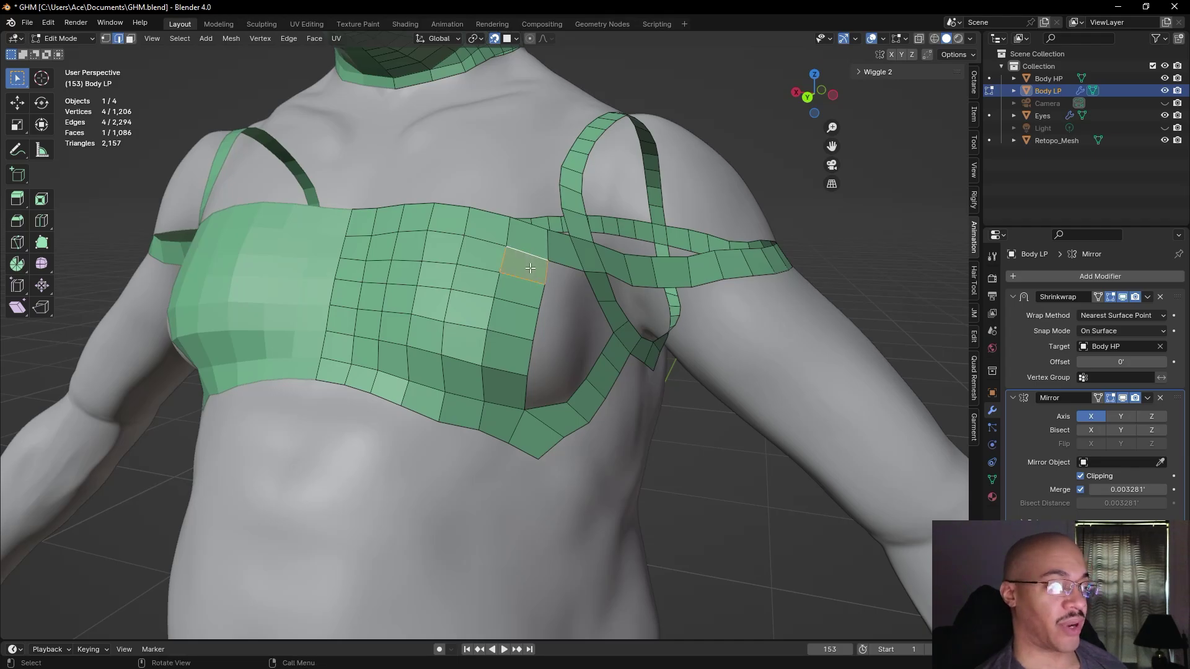
pyautogui.hotkey('alt', 'a')
# - Rotate the cross edge at the under-chest strip's corner beneath the sixth column and shift it slightly toward the midline
pyautogui.scroll(-3, 701, 469)
pyautogui.moveTo(700, 468); pyautogui.dragTo(634, 481, button='middle')
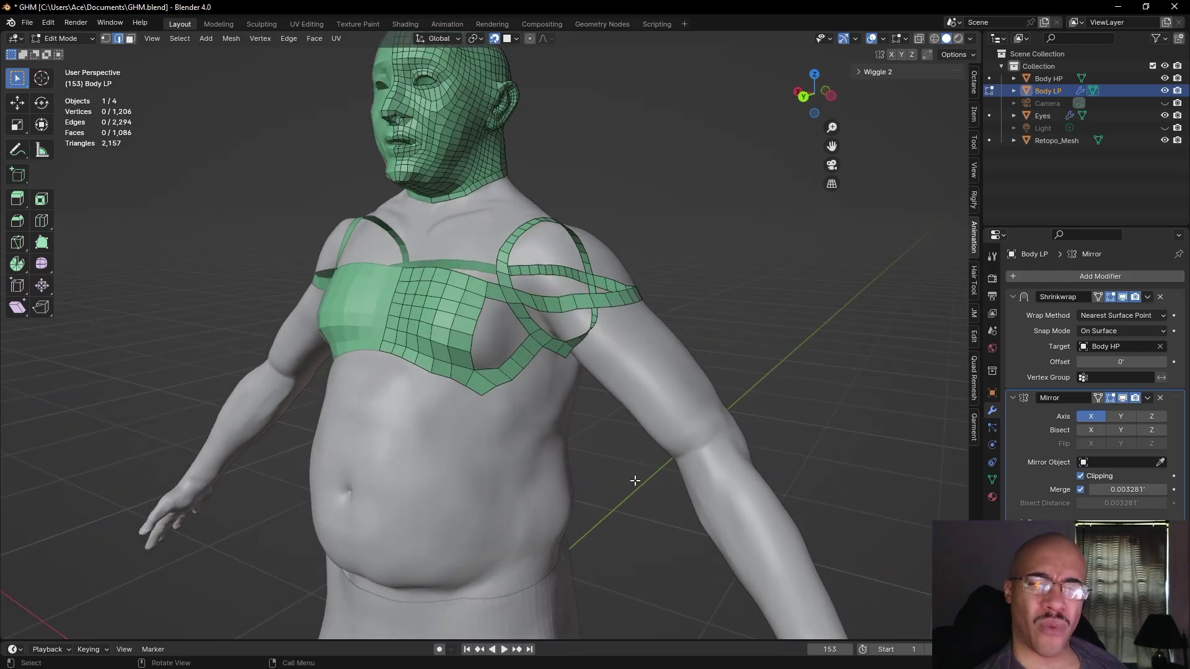
pyautogui.click(477, 392)
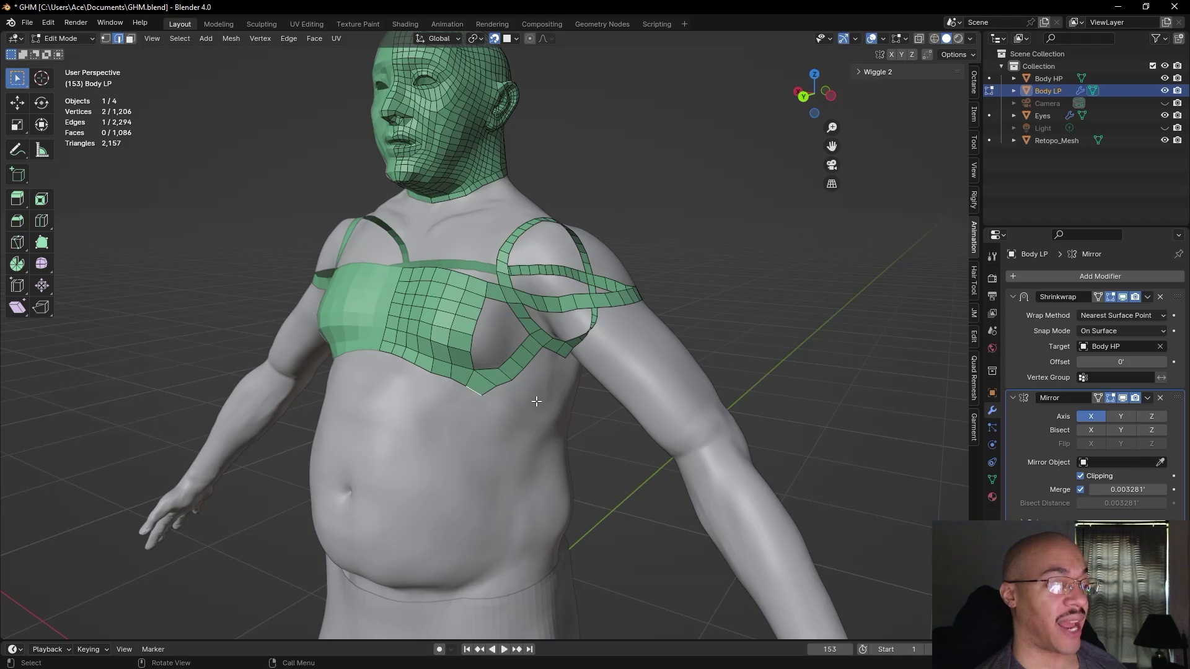
pyautogui.scroll(1, 467, 372)
pyautogui.scroll(2, 469, 372)
pyautogui.click(482, 422)
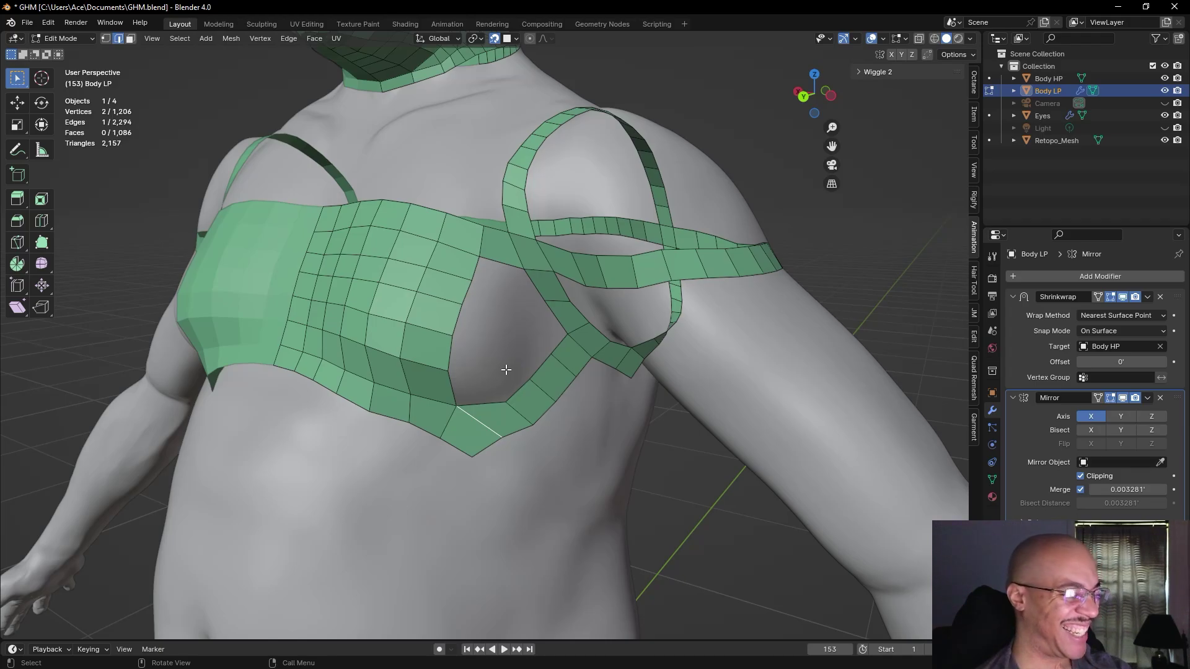
pyautogui.press('r')
pyautogui.click(450, 432)
pyautogui.press('g')
pyautogui.click(452, 432)
# - Rotate the under-chest strip's cross edge beneath the fifth column's outer side slightly
pyautogui.click(409, 421)
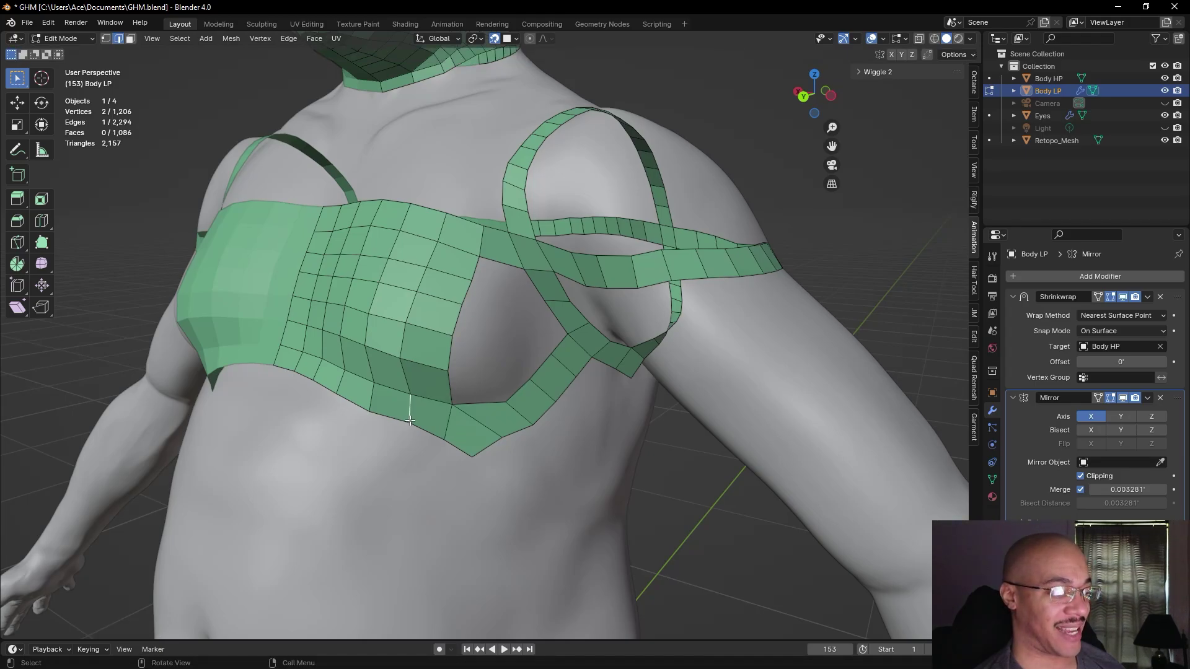
pyautogui.press('r')
pyautogui.click(412, 425)
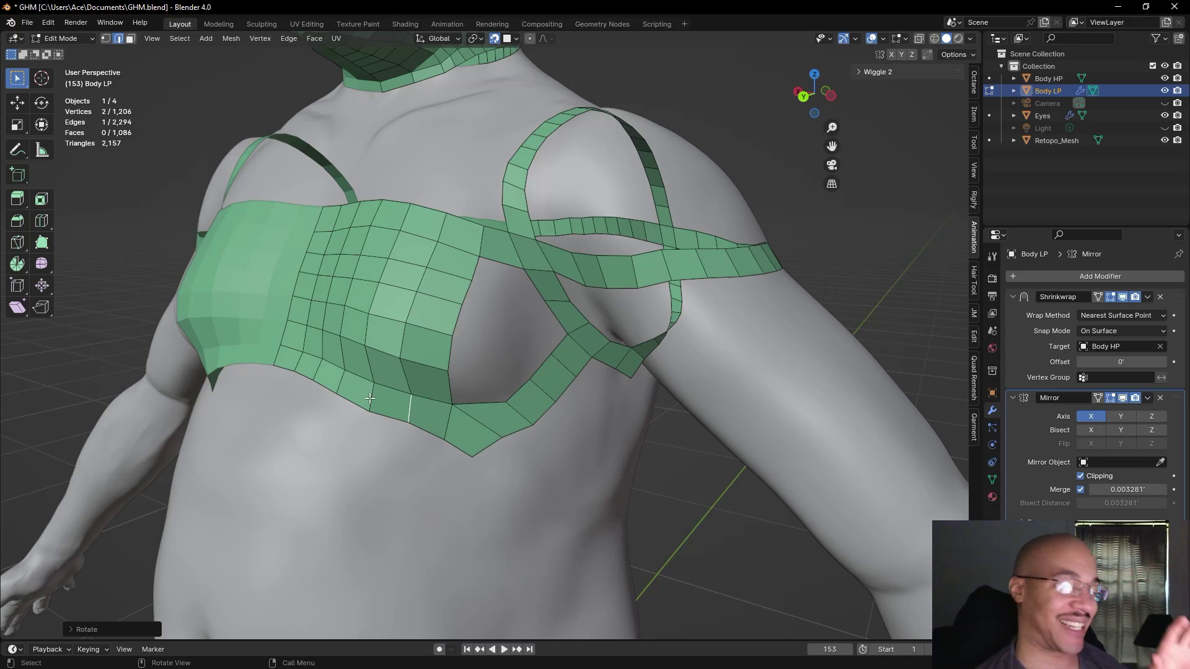
# - Scale the cross edge beside the under-chest strip's corner tip down to about 0.81
pyautogui.scroll(-3, 370, 398)
pyautogui.scroll(-3, 593, 487)
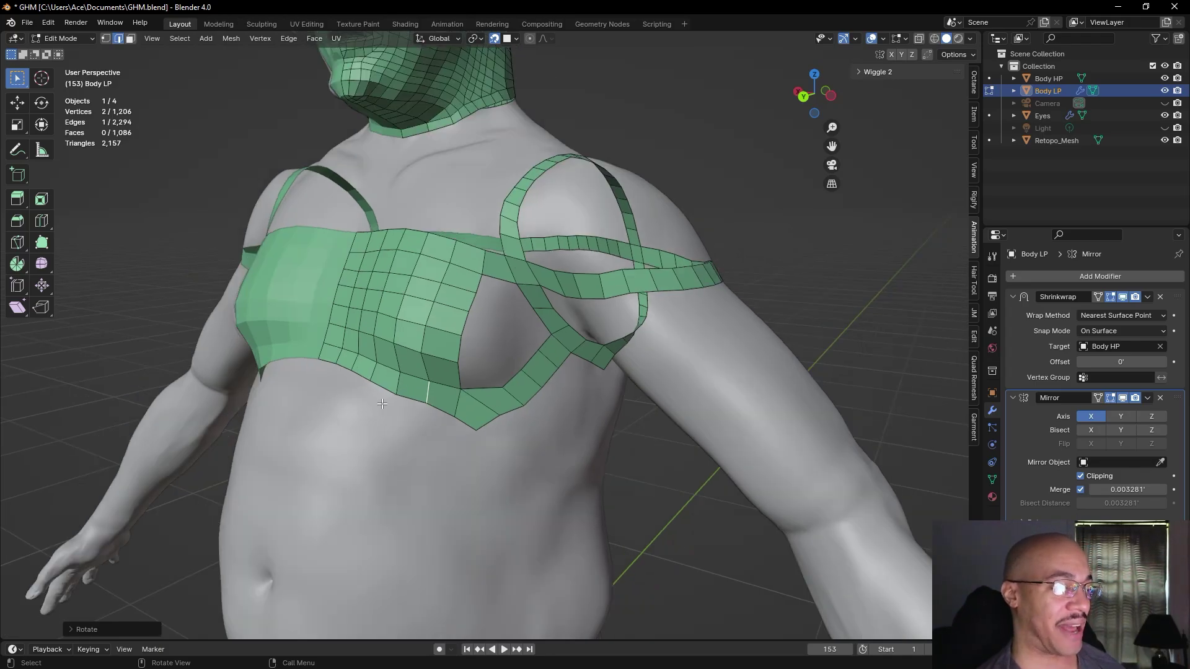
pyautogui.moveTo(593, 486); pyautogui.dragTo(744, 472, button='middle')
pyautogui.click(635, 488)
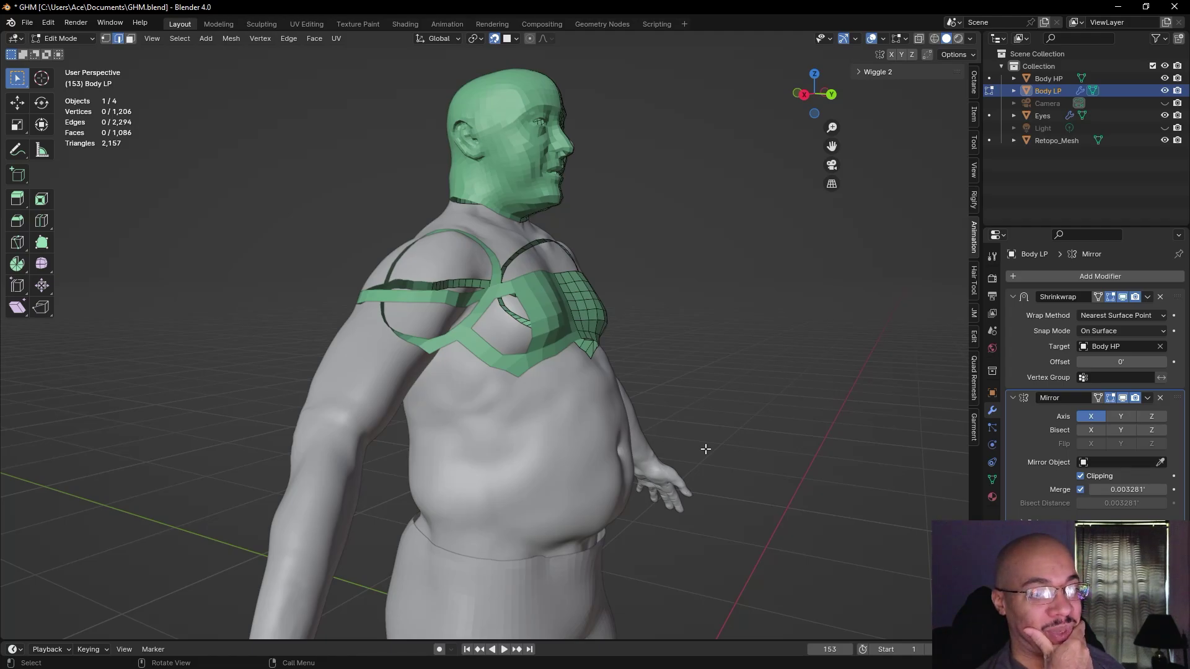
pyautogui.moveTo(742, 412); pyautogui.dragTo(552, 426, button='middle')
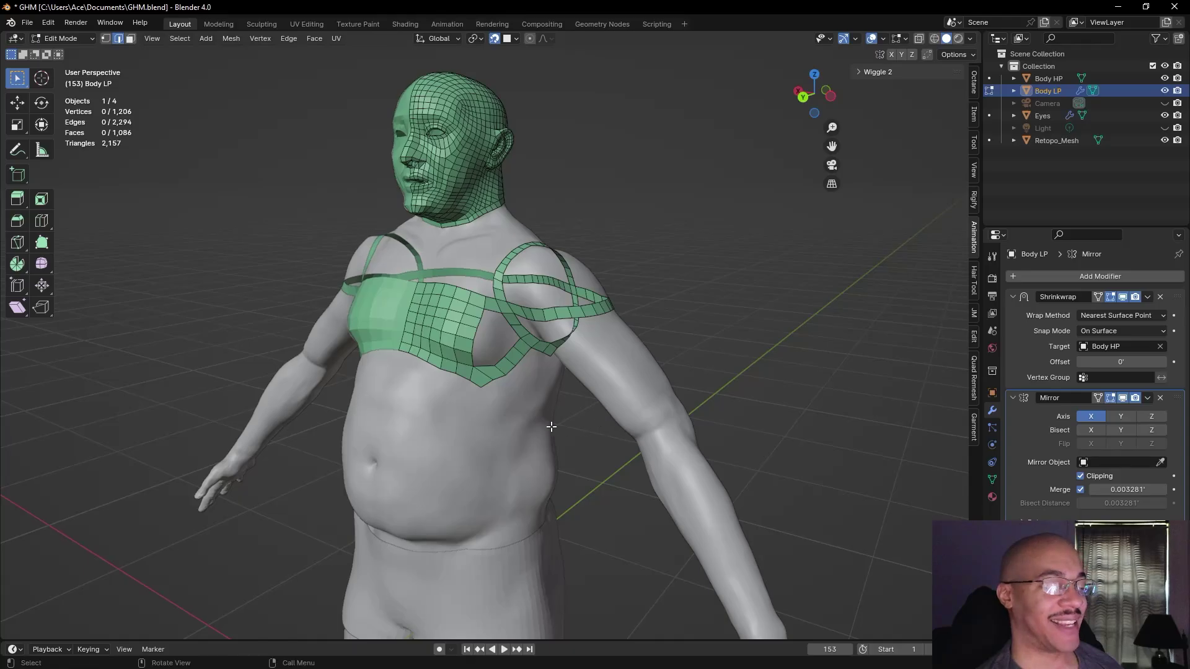
pyautogui.scroll(2, 598, 464)
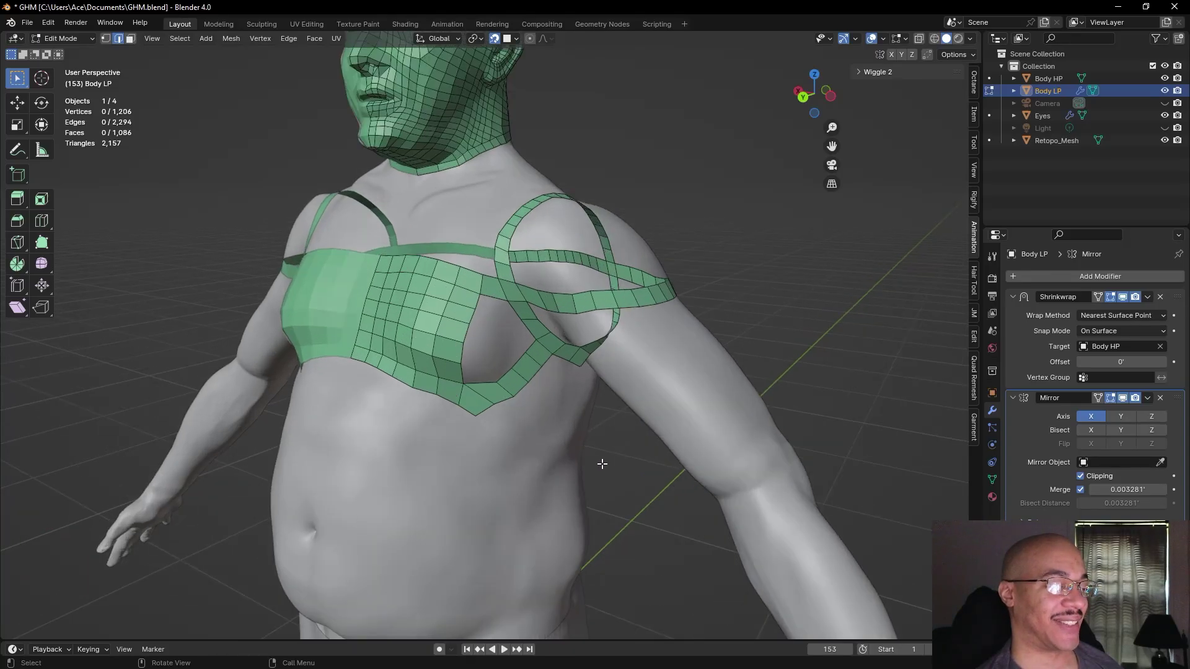
pyautogui.click(486, 399)
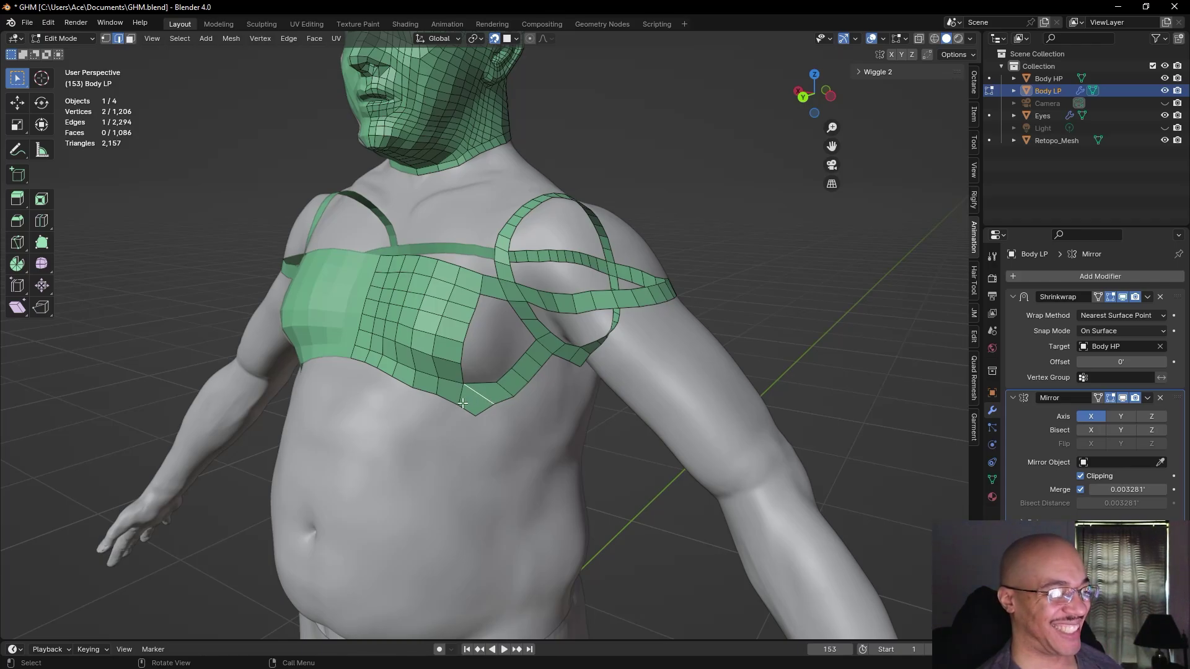
pyautogui.press('s')
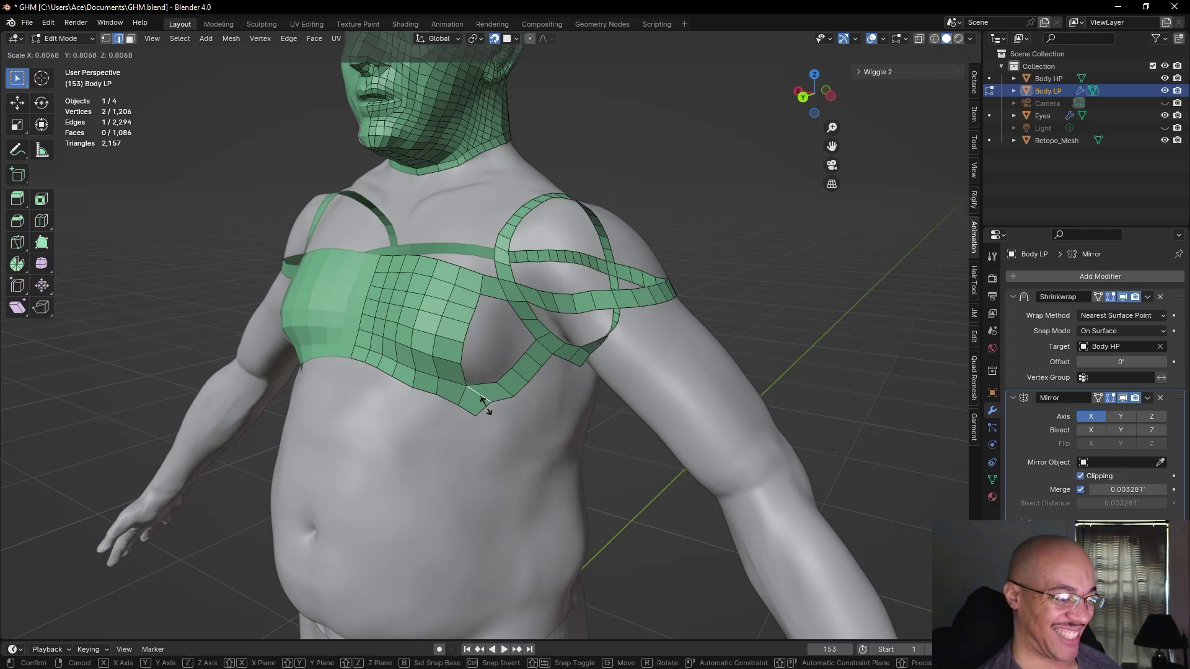
pyautogui.click(483, 401)
# - Start a seventh chest column with a quad above the under-chest strip's corner, outside the sixth column
pyautogui.click(494, 382)
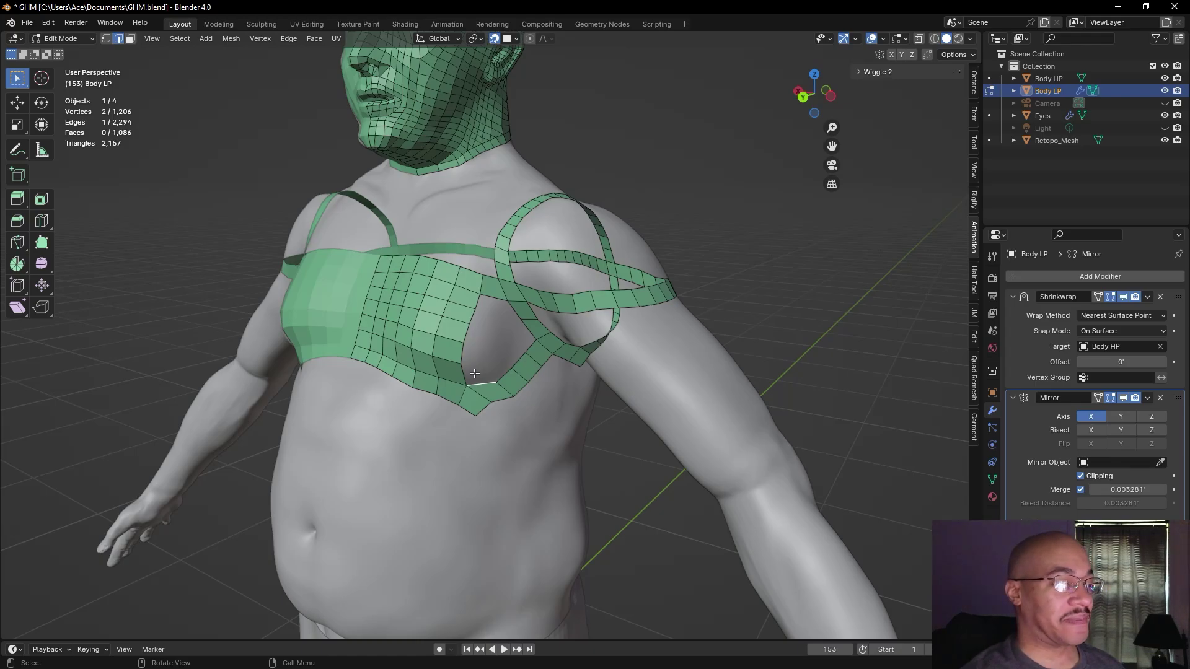
pyautogui.scroll(2, 474, 373)
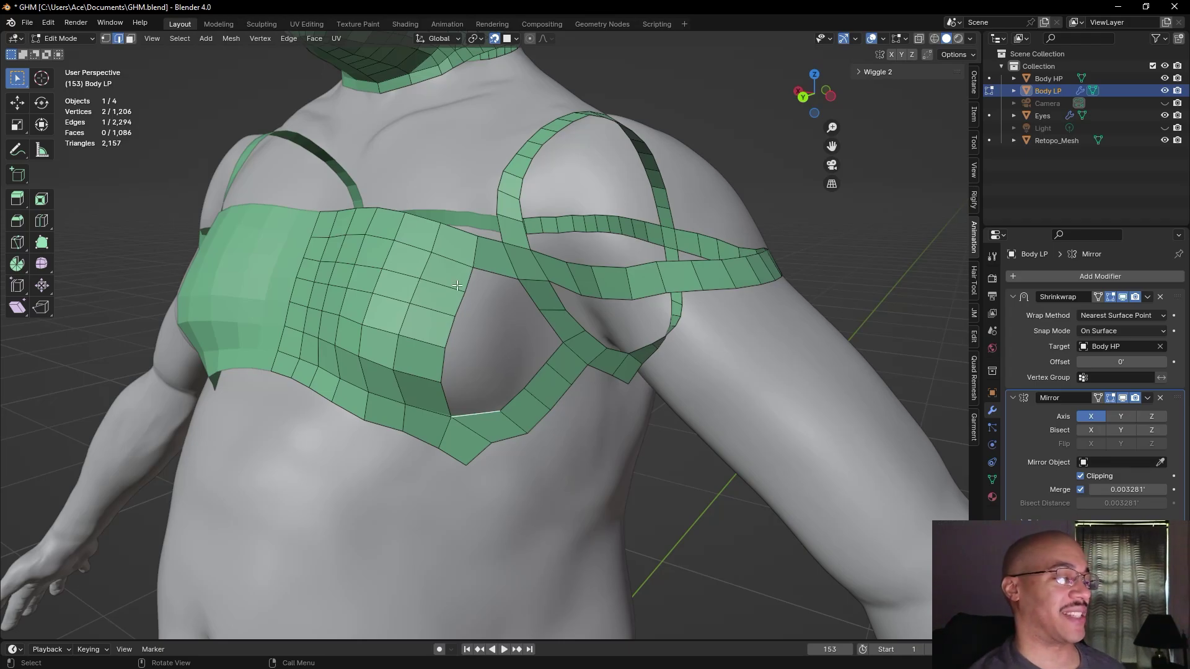
pyautogui.click(106, 39)
pyautogui.click(451, 416)
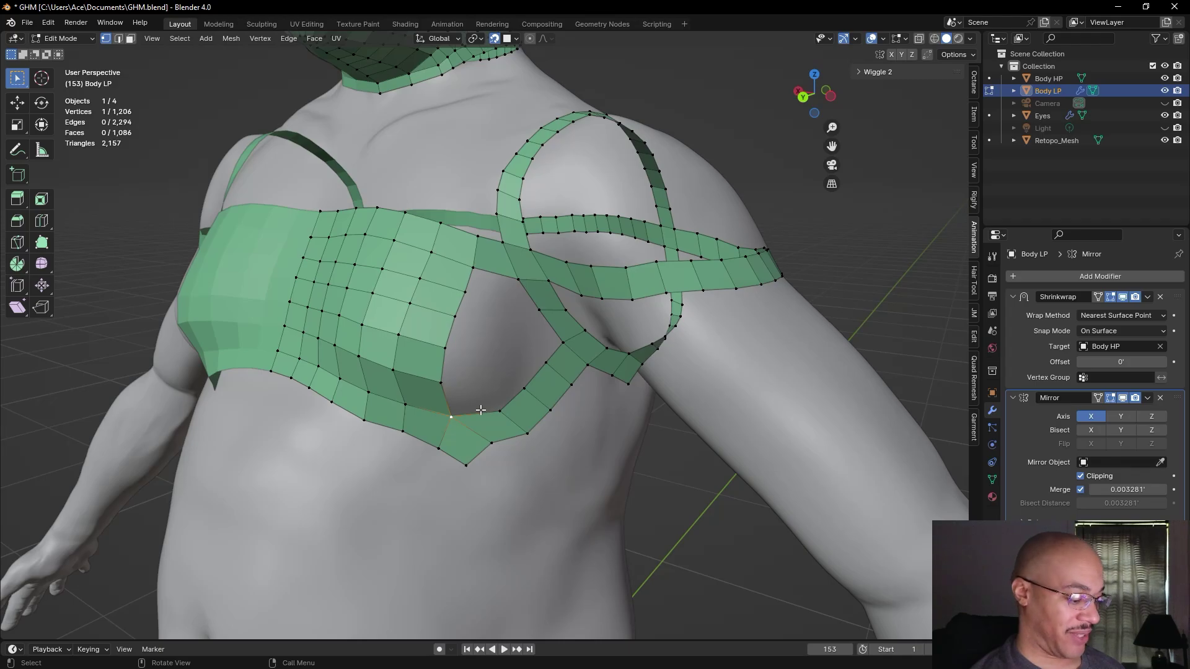
pyautogui.press('f')
pyautogui.click(471, 415)
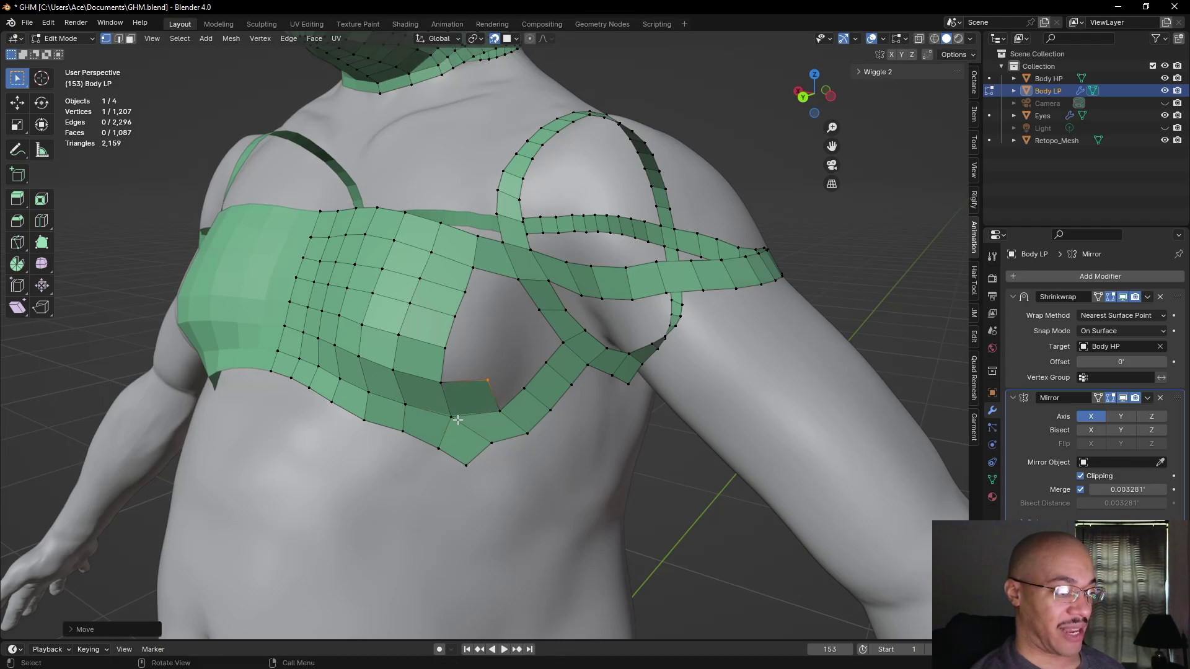
# - Shift the under-chest strip's upper vertices beneath the outer edges of the fifth and sixth columns slightly toward the midline
pyautogui.click(450, 415)
pyautogui.click(405, 404)
pyautogui.press('g')
pyautogui.click(400, 404)
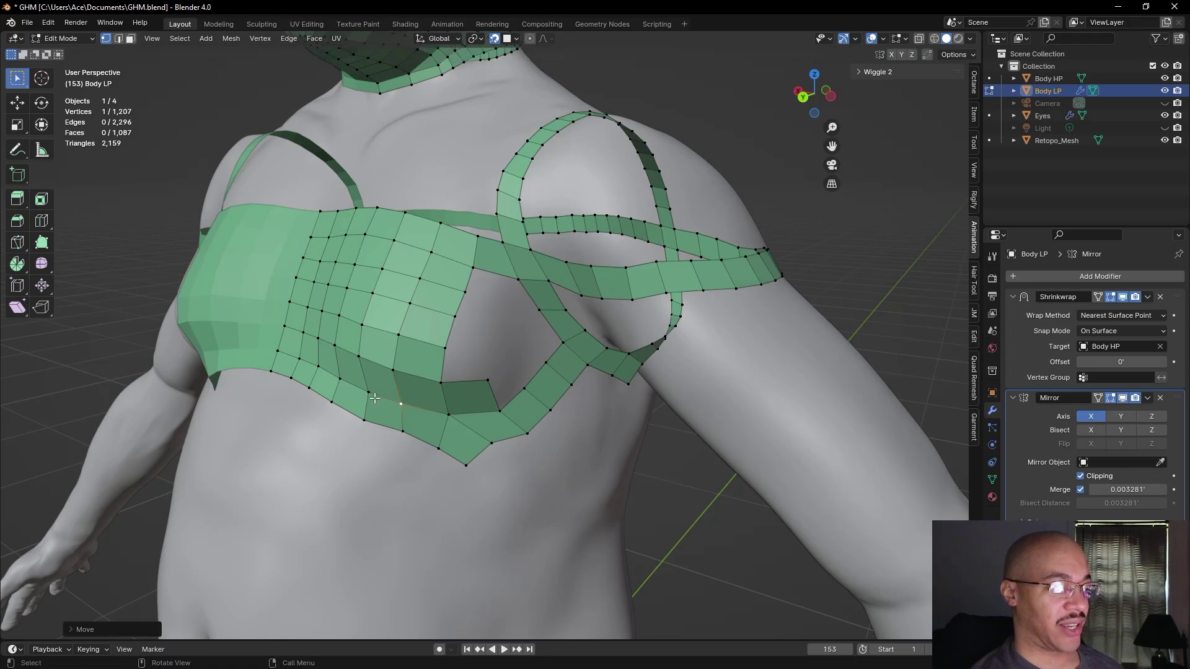
pyautogui.keyDown('ctrl'); pyautogui.rightClick(404, 434); pyautogui.keyUp('ctrl')
pyautogui.press('g')
pyautogui.click(403, 430)
pyautogui.hotkey('ctrl', 'z')
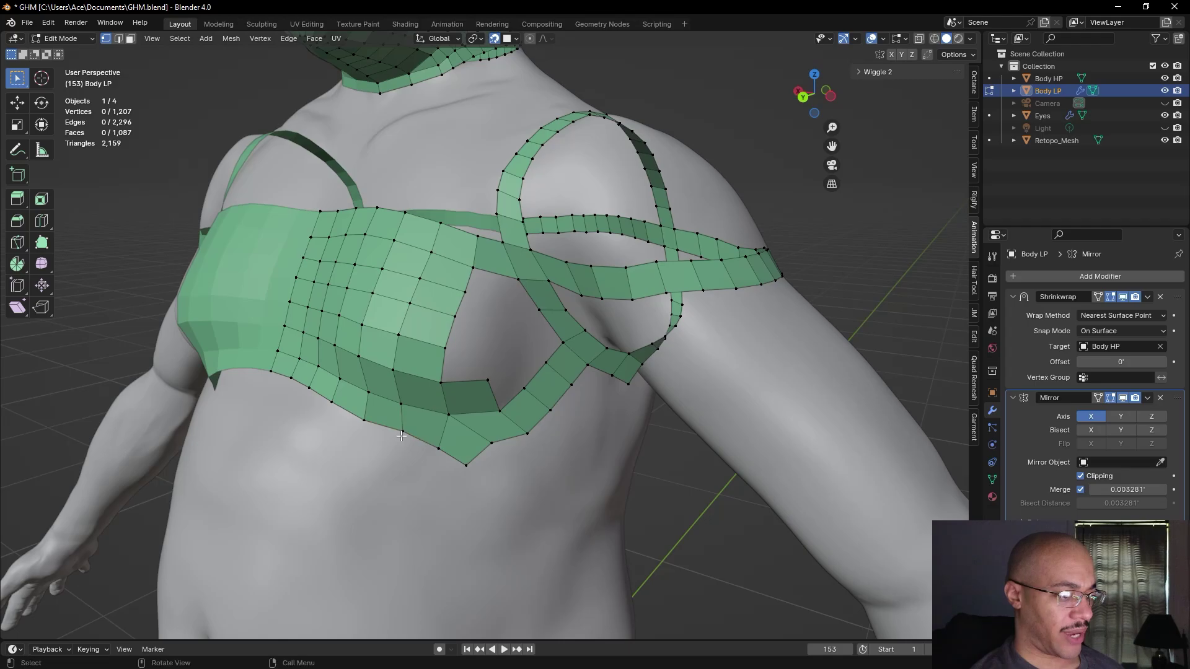
# - Shift the under-chest strip's lower vertex beneath the fifth column's outer edge toward the midline, and move the corner tip slightly up and outward
pyautogui.press('g')
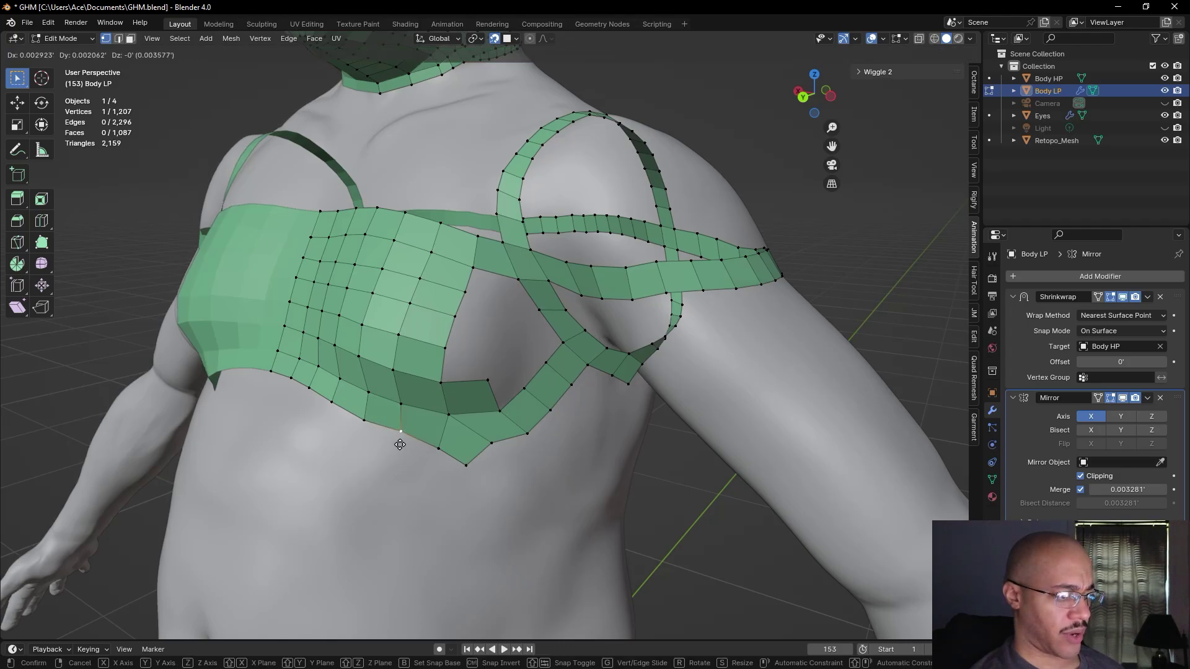
pyautogui.click(397, 445)
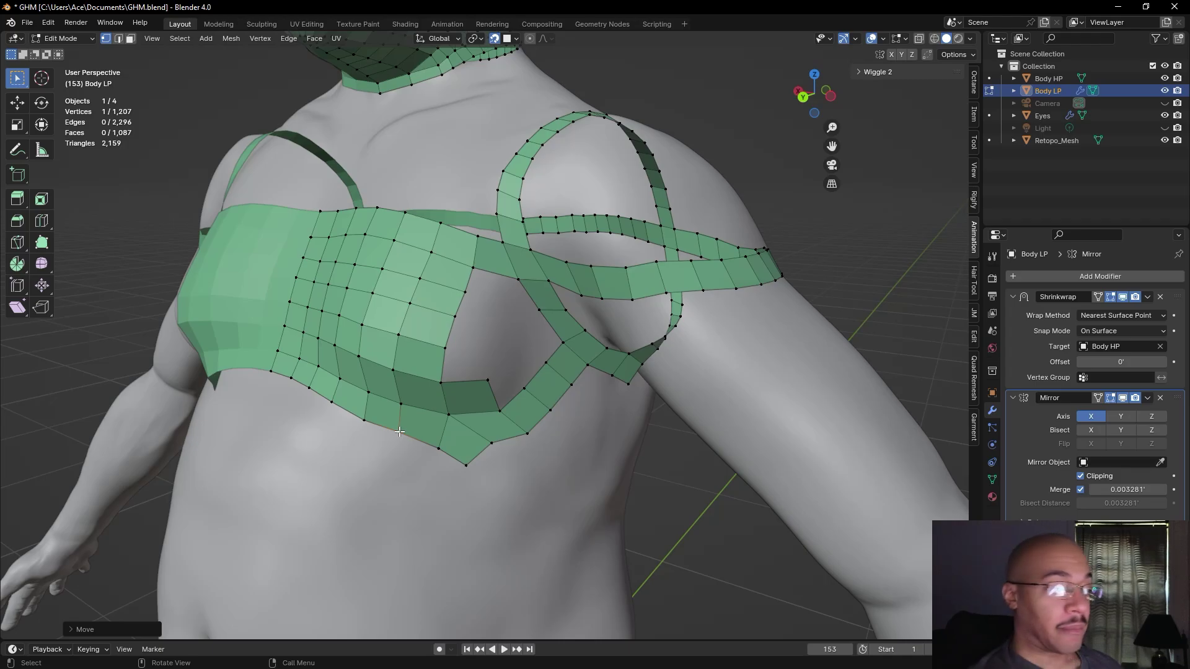
pyautogui.click(452, 418)
pyautogui.press('g')
pyautogui.press('Escape')
pyautogui.press('g')
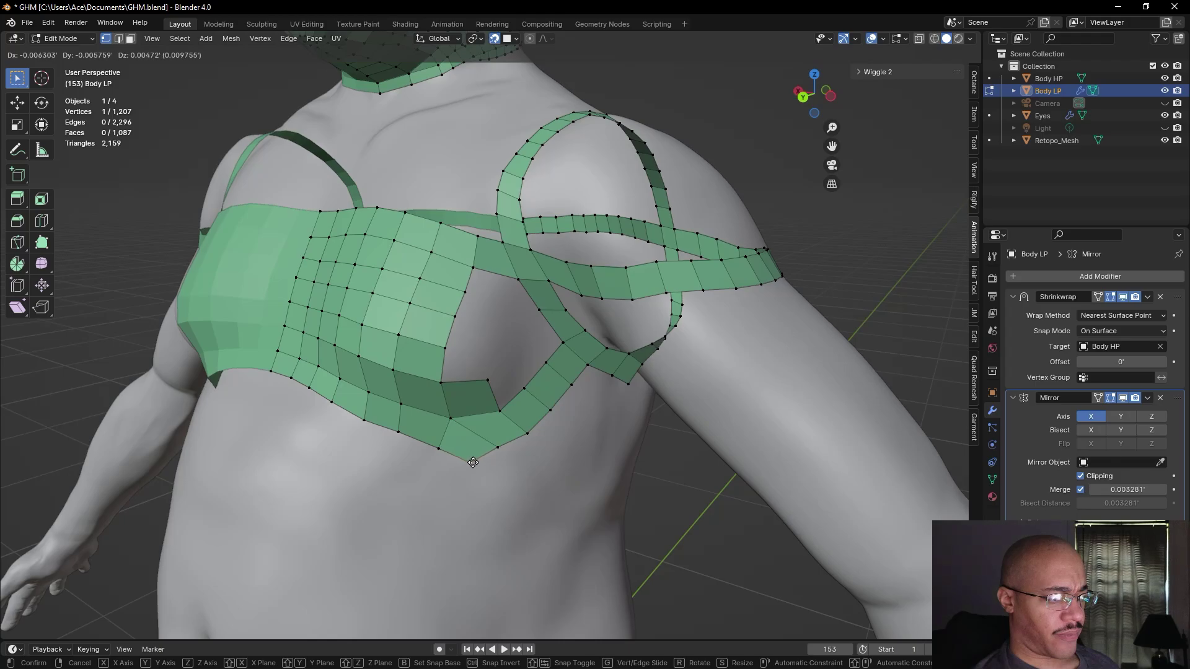
pyautogui.click(473, 462)
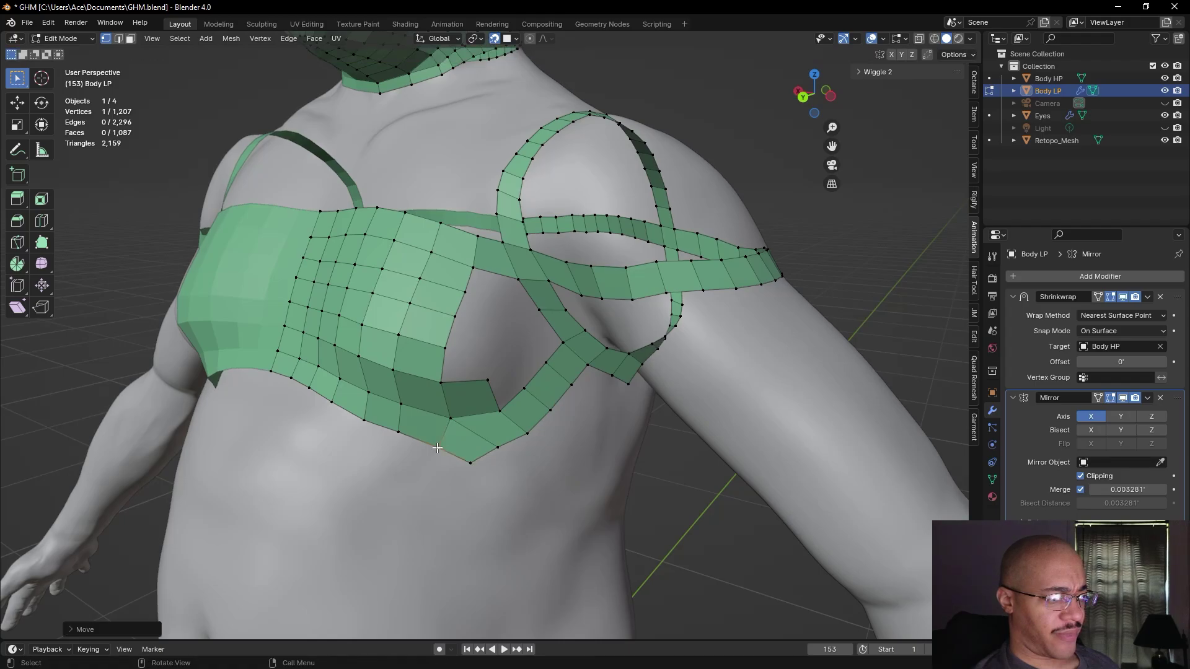
# - Nudge the under-chest strip's upper vertex beneath the sixth column's outer edge toward the midline, and add two more quads up the seventh chest column
pyautogui.press('g')
pyautogui.click(444, 419)
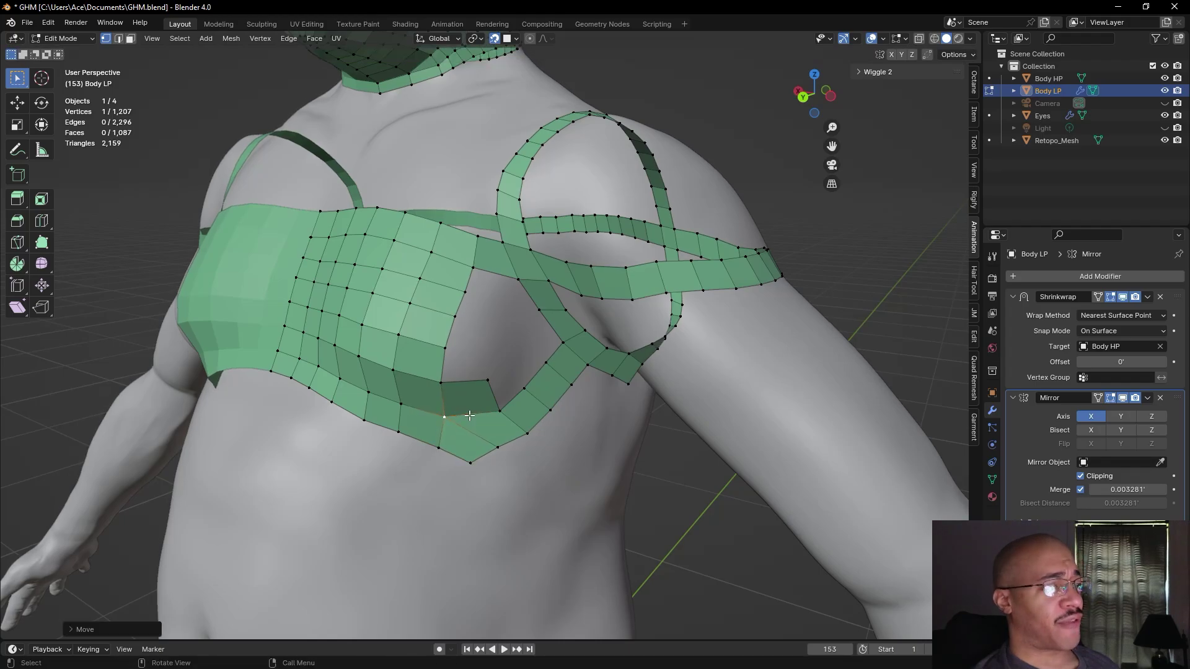
pyautogui.click(447, 378)
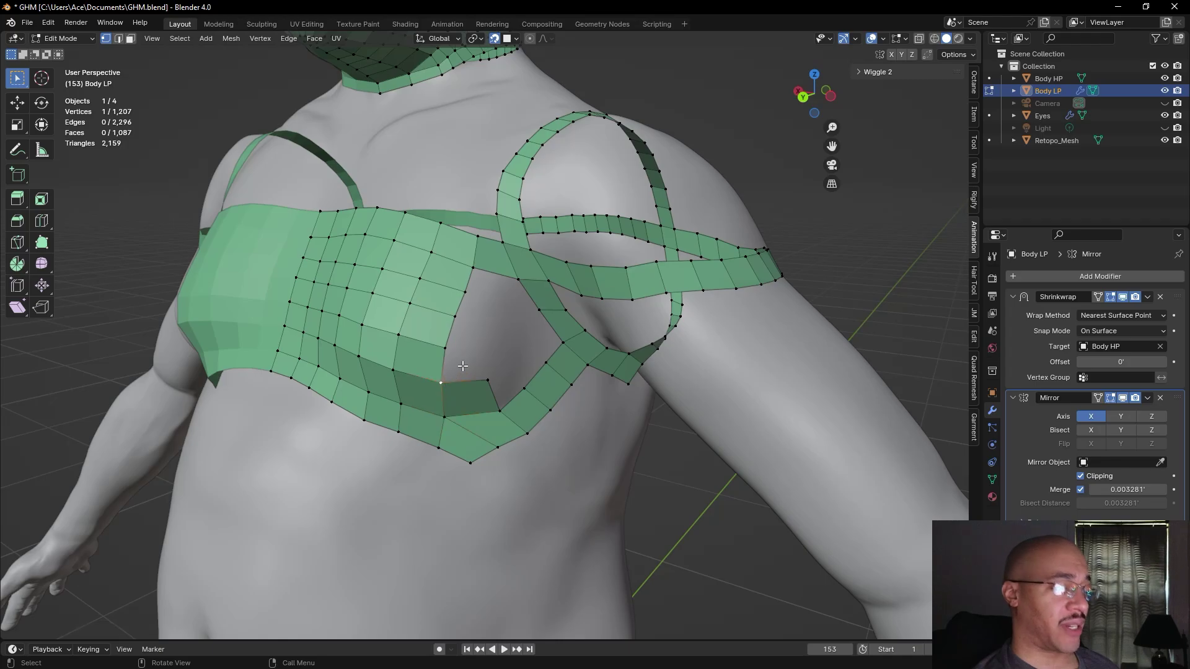
pyautogui.press('f')
pyautogui.click(459, 365)
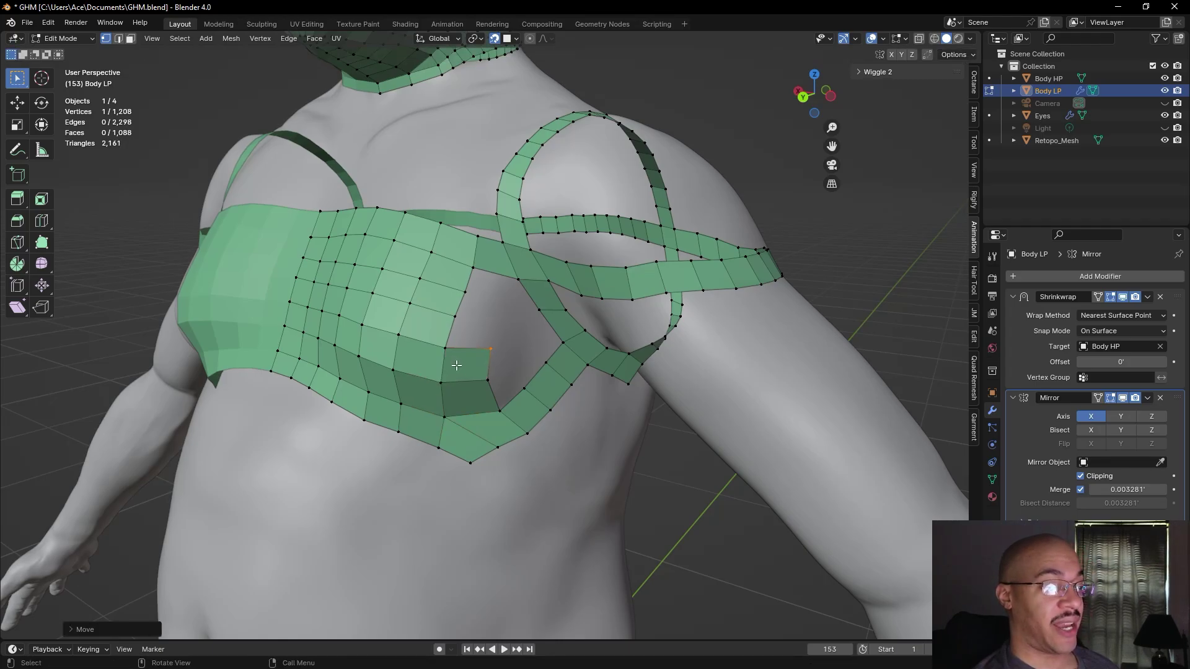
pyautogui.press('f')
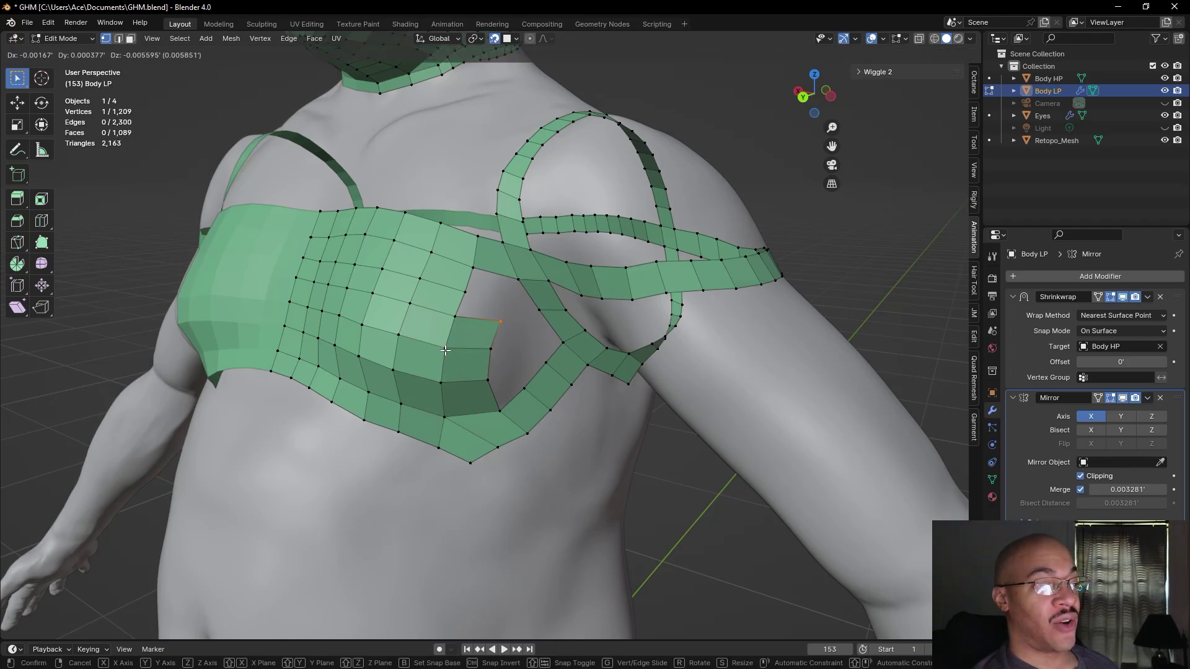
pyautogui.click(474, 352)
# - Lower the seventh column's outer vertex between the two newest quads slightly, and add another quad above them
pyautogui.click(490, 349)
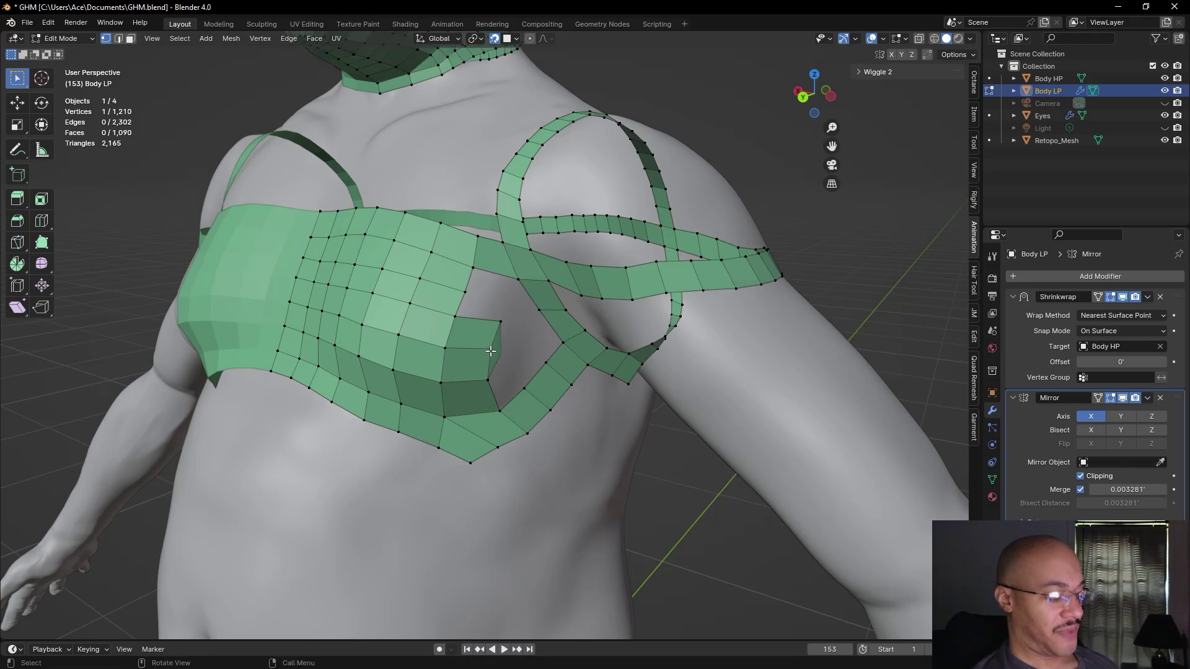
pyautogui.press('g')
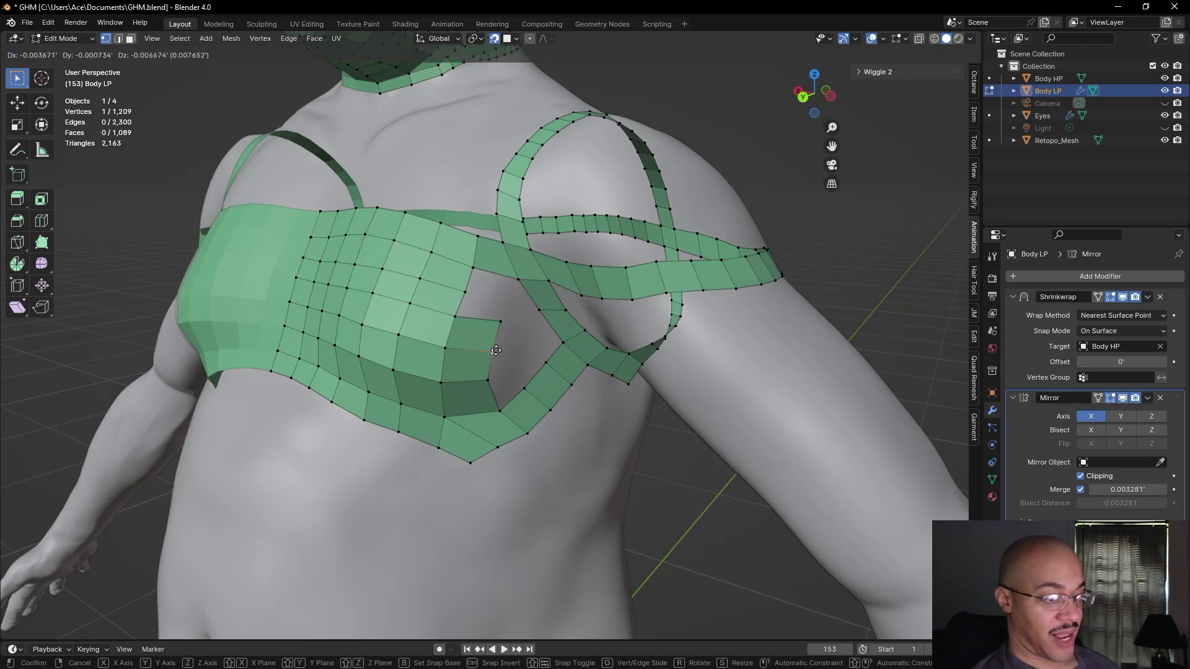
pyautogui.click(496, 351)
pyautogui.click(457, 316)
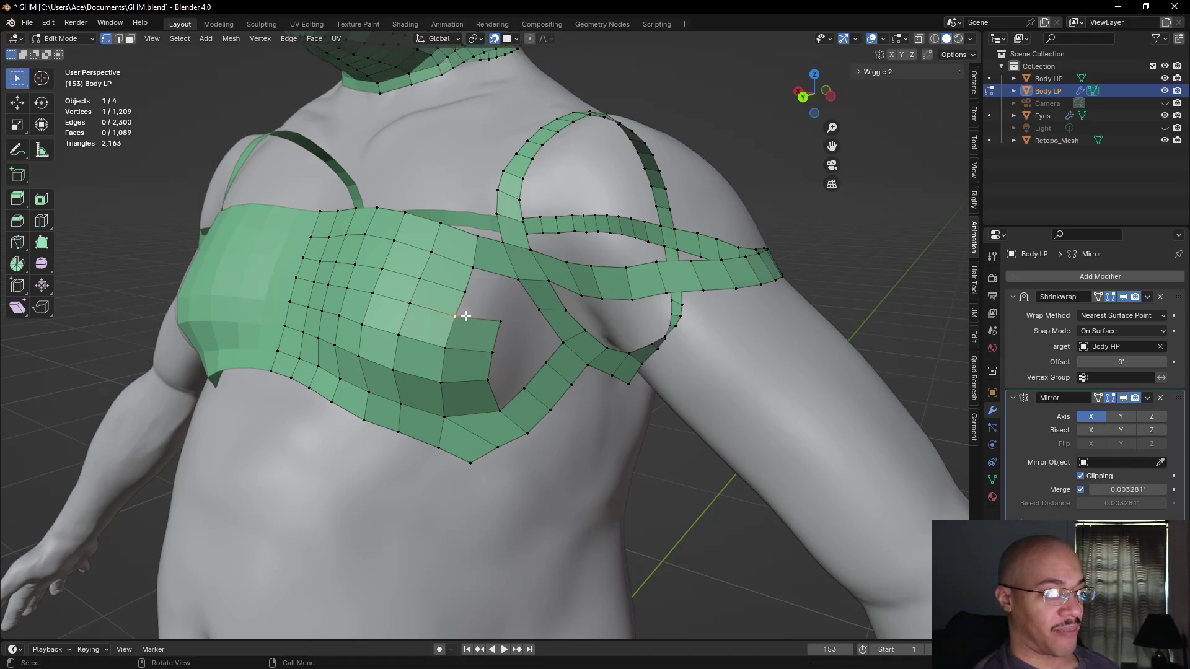
pyautogui.press('f')
pyautogui.click(465, 315)
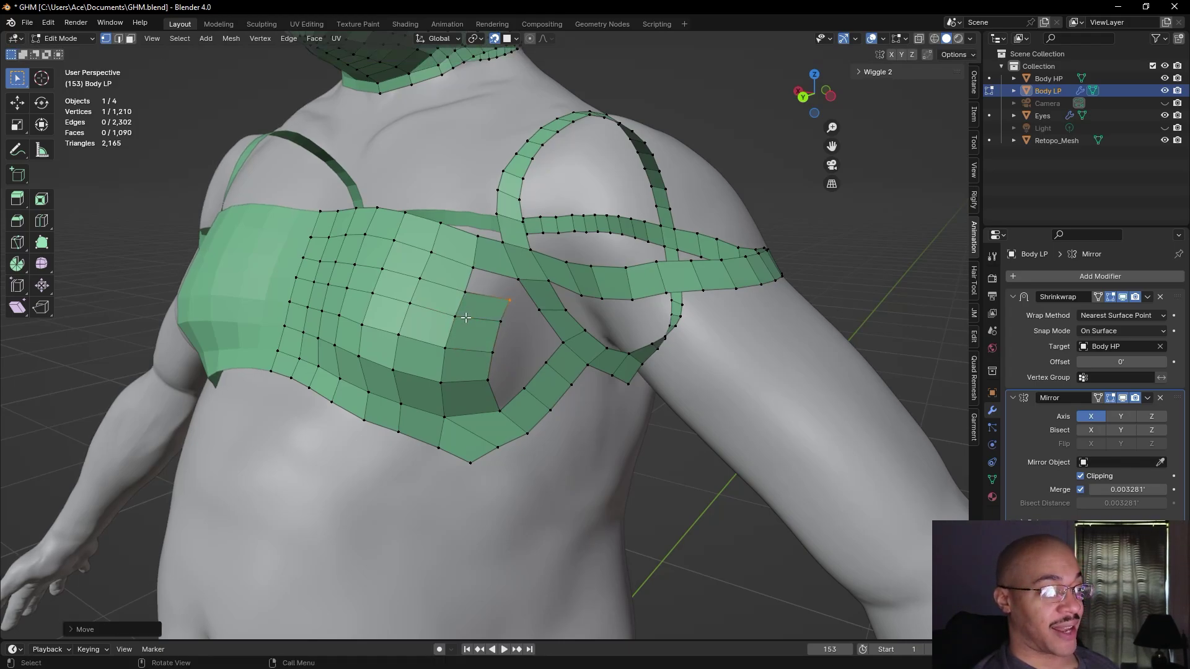
# - Close the remaining gap at the top of the seventh chest column with a quad against the armhole strip
pyautogui.click(472, 267)
pyautogui.click(118, 38)
pyautogui.keyDown('shift'); pyautogui.click(470, 273); pyautogui.keyUp('shift')
pyautogui.keyDown('ctrl'); pyautogui.click(484, 298); pyautogui.keyUp('ctrl')
pyautogui.press('f')
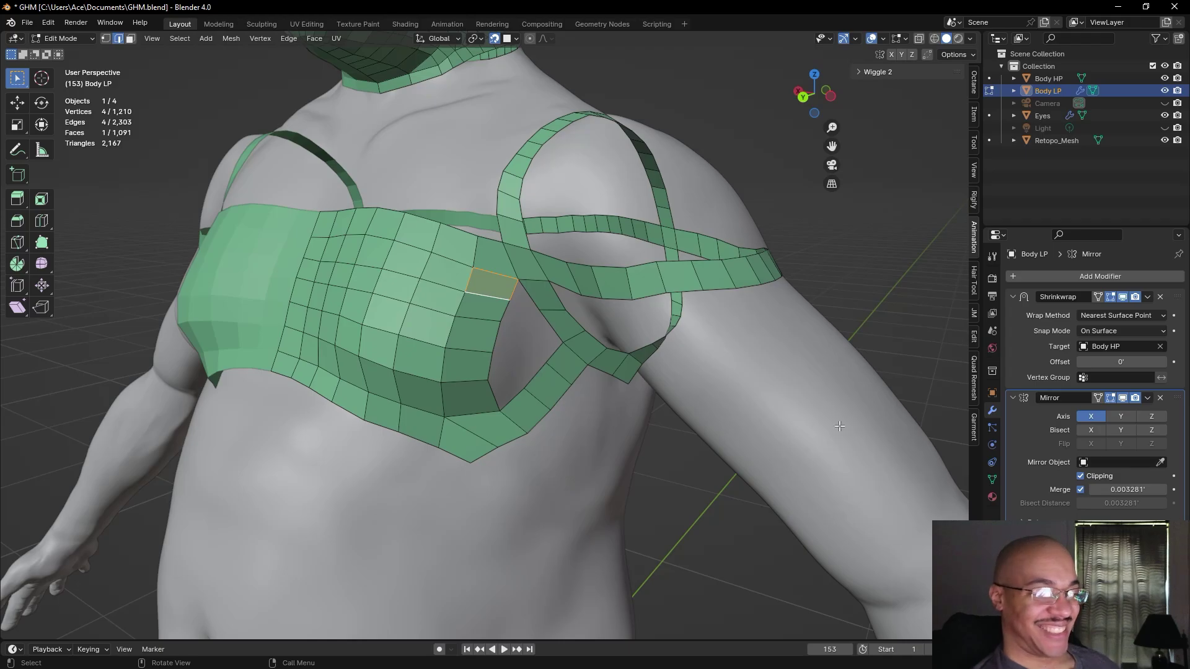
pyautogui.click(712, 490)
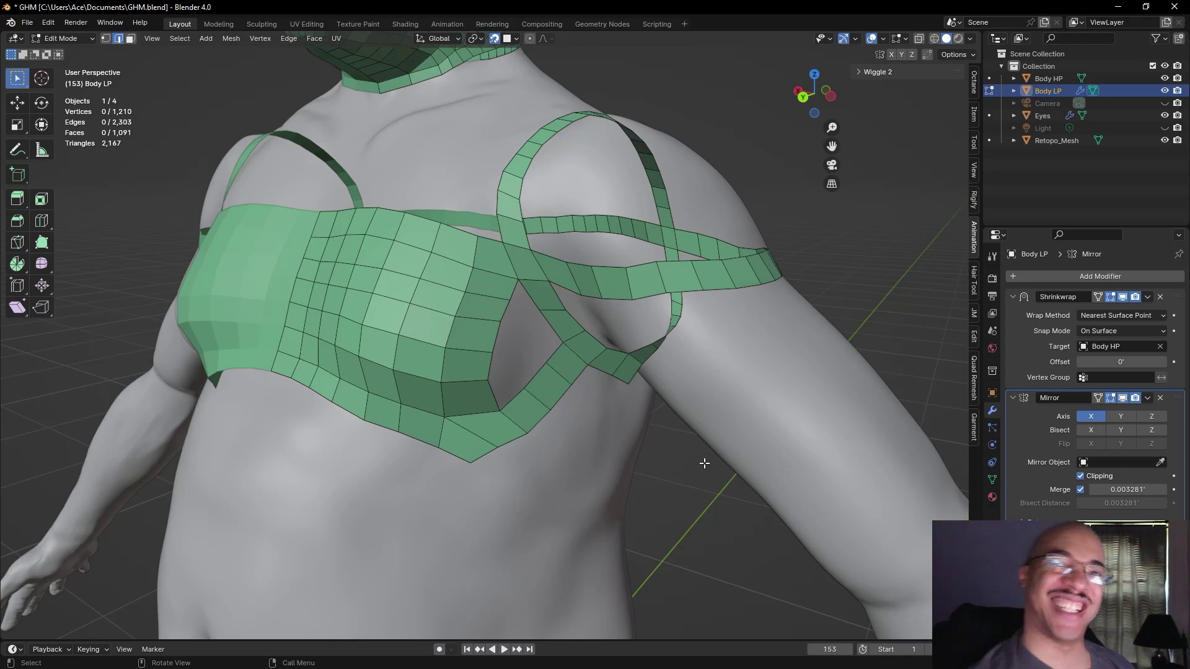
# - Shift the under-chest strip's upper vertex beneath the sixth column's outer edge slightly outward, and the lower vertex below it toward the midline
pyautogui.scroll(-2, 645, 456)
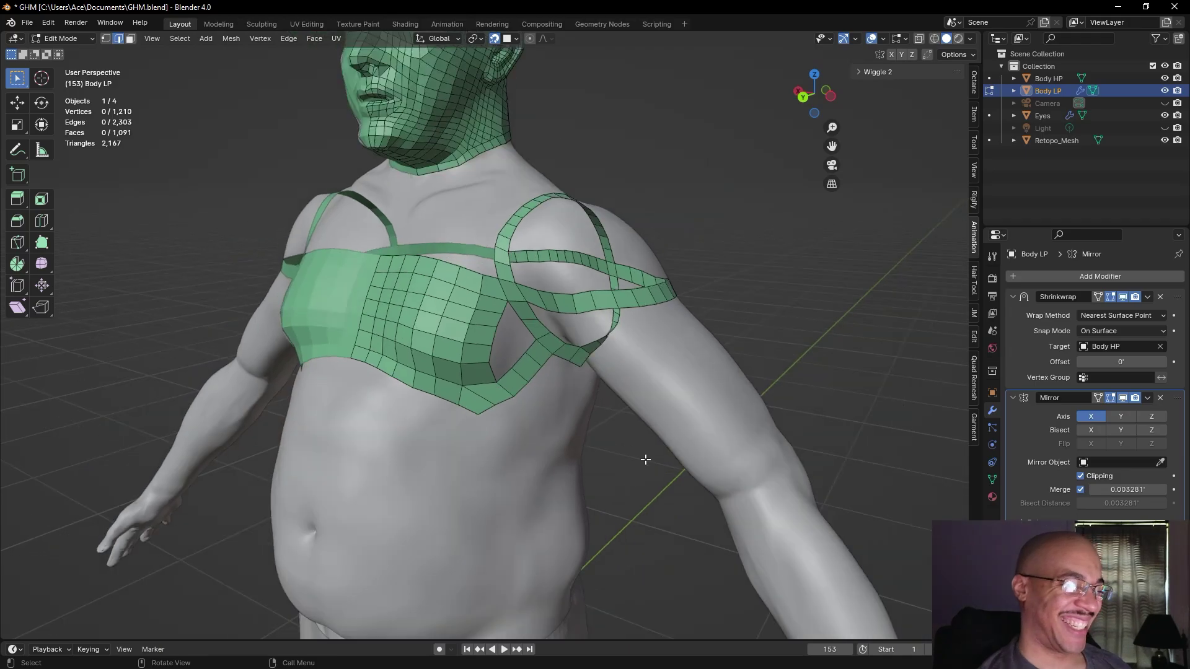
pyautogui.click(481, 400)
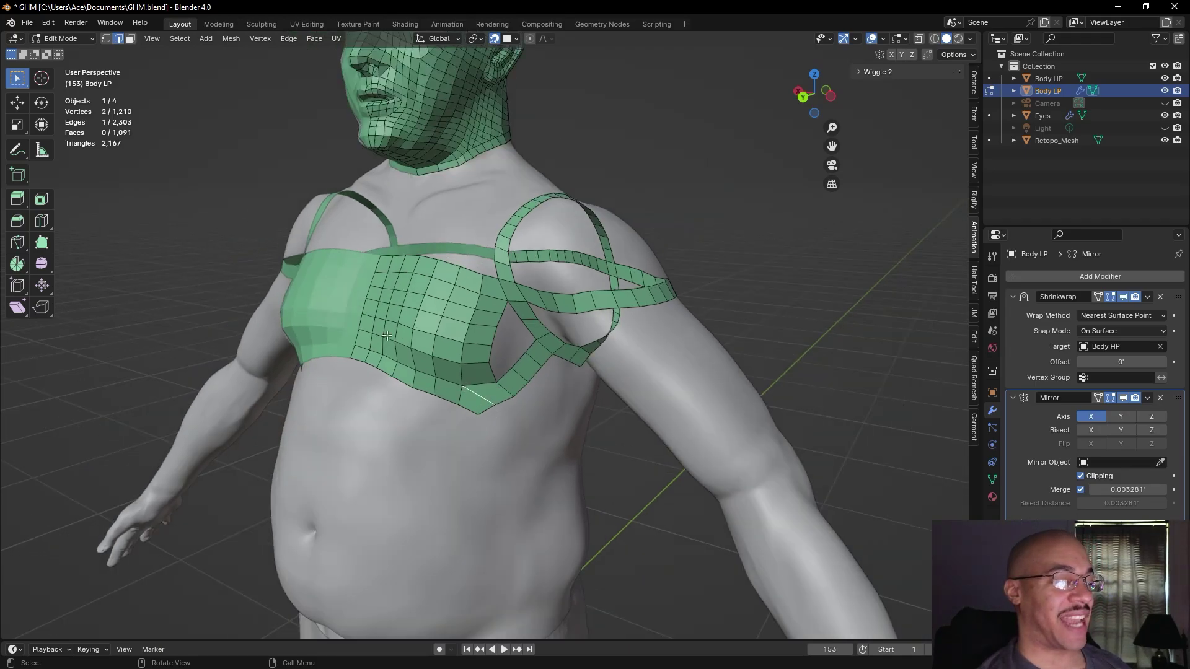
pyautogui.click(106, 39)
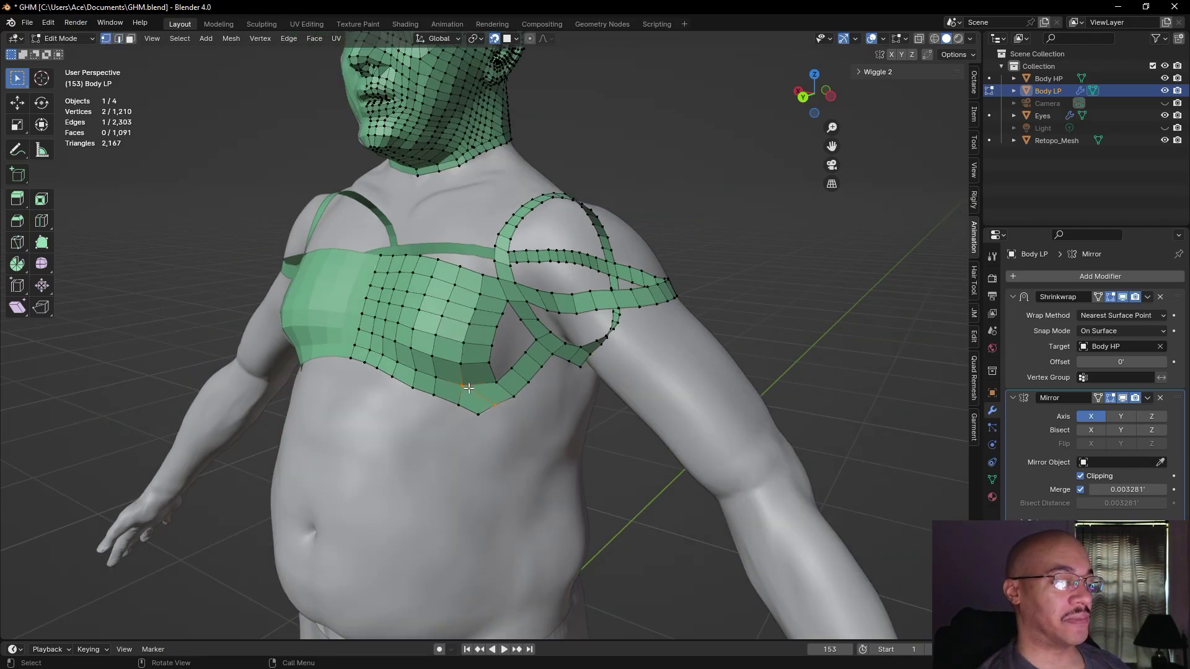
pyautogui.scroll(4, 433, 446)
pyautogui.click(433, 446)
pyautogui.press('g')
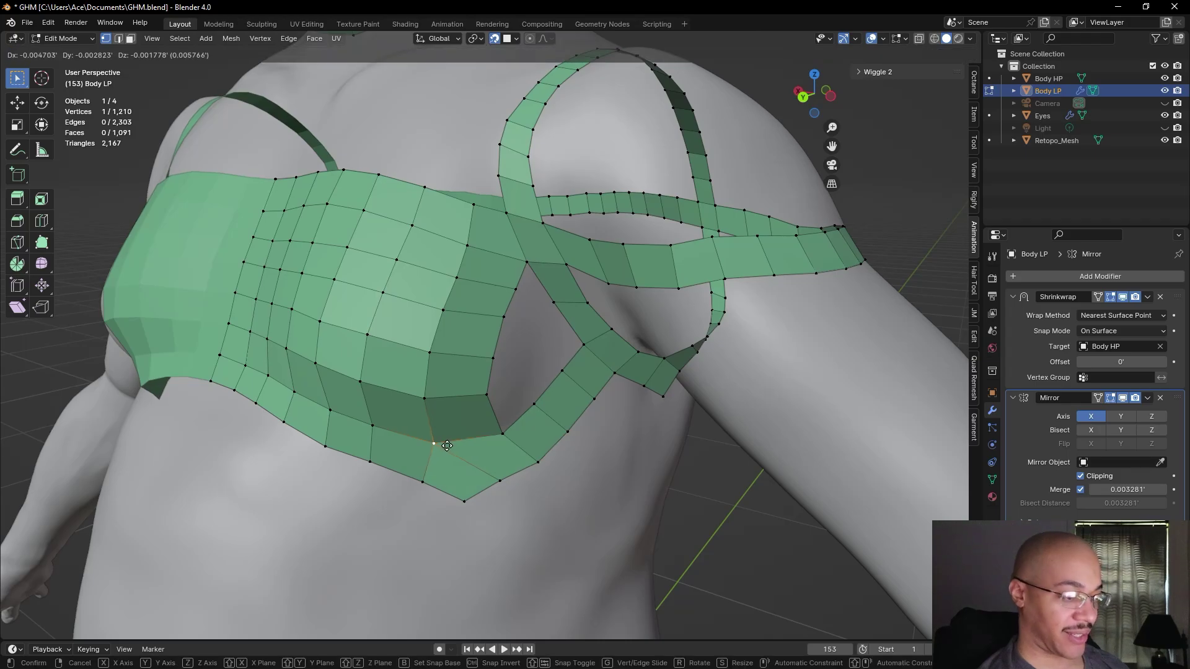
pyautogui.click(456, 447)
pyautogui.click(415, 481)
pyautogui.press('g')
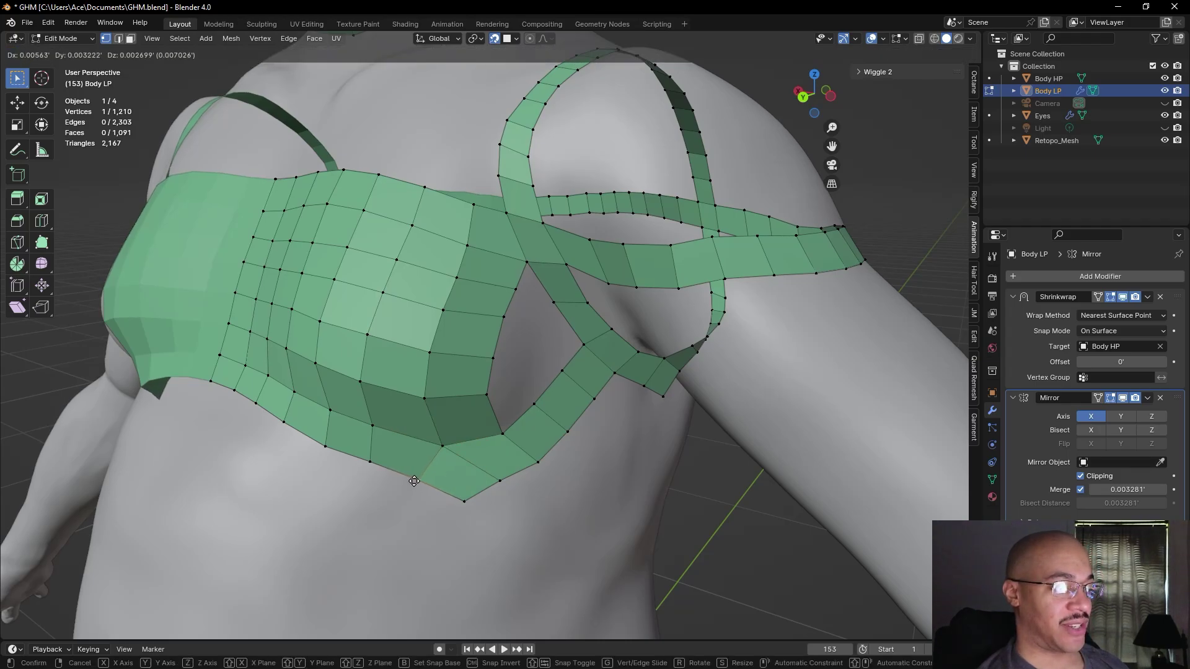
pyautogui.click(413, 481)
# - Shift the under-chest strip's upper vertex at the seventh column's inner edge and the corner tip slightly toward the midline
pyautogui.click(441, 446)
pyautogui.press('g')
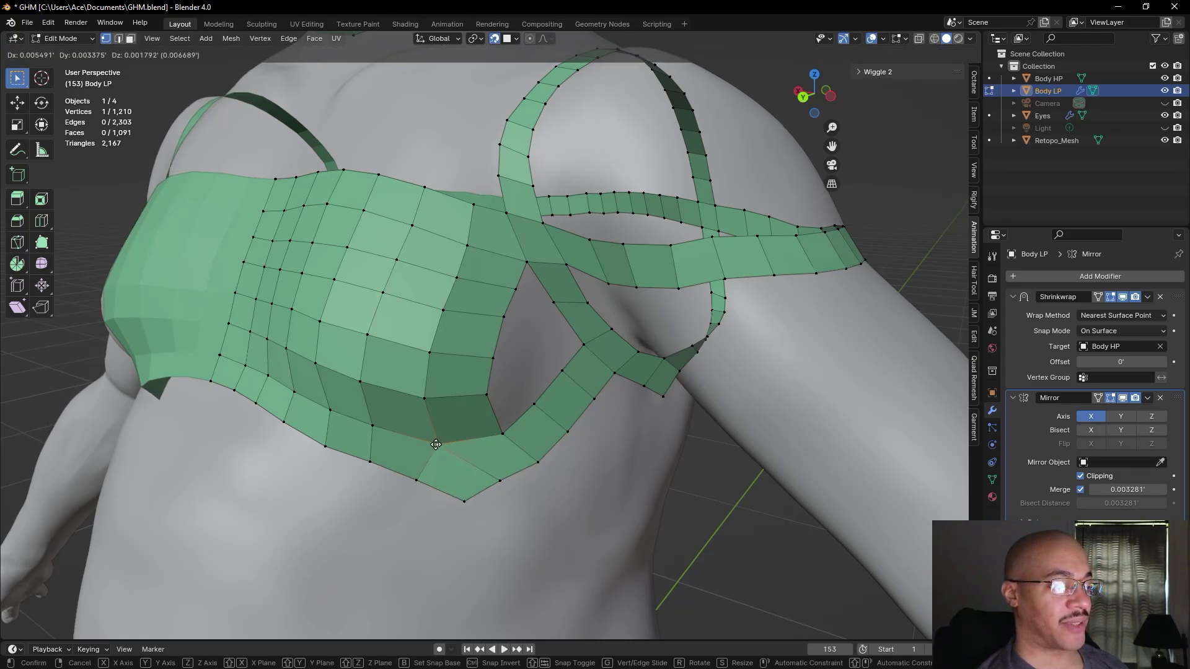
pyautogui.click(433, 441)
pyautogui.click(464, 500)
pyautogui.press('g')
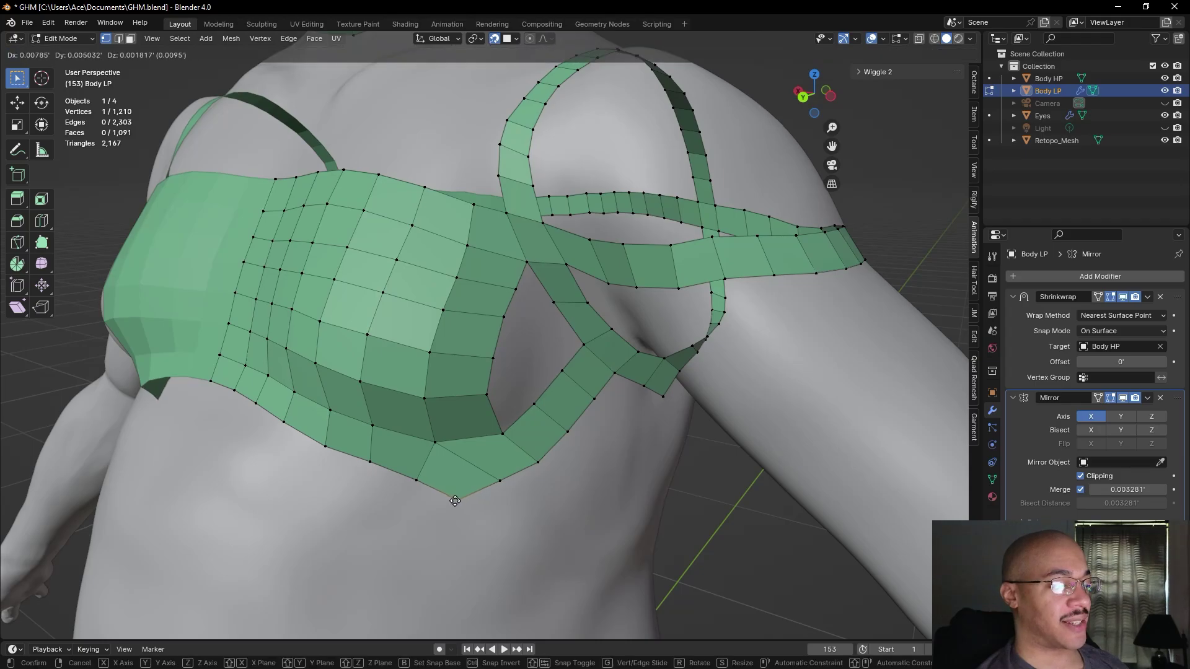
pyautogui.click(475, 493)
# - Start an eighth chest column outside the seventh with three quads stacked upward from the under-chest strip
pyautogui.click(507, 431)
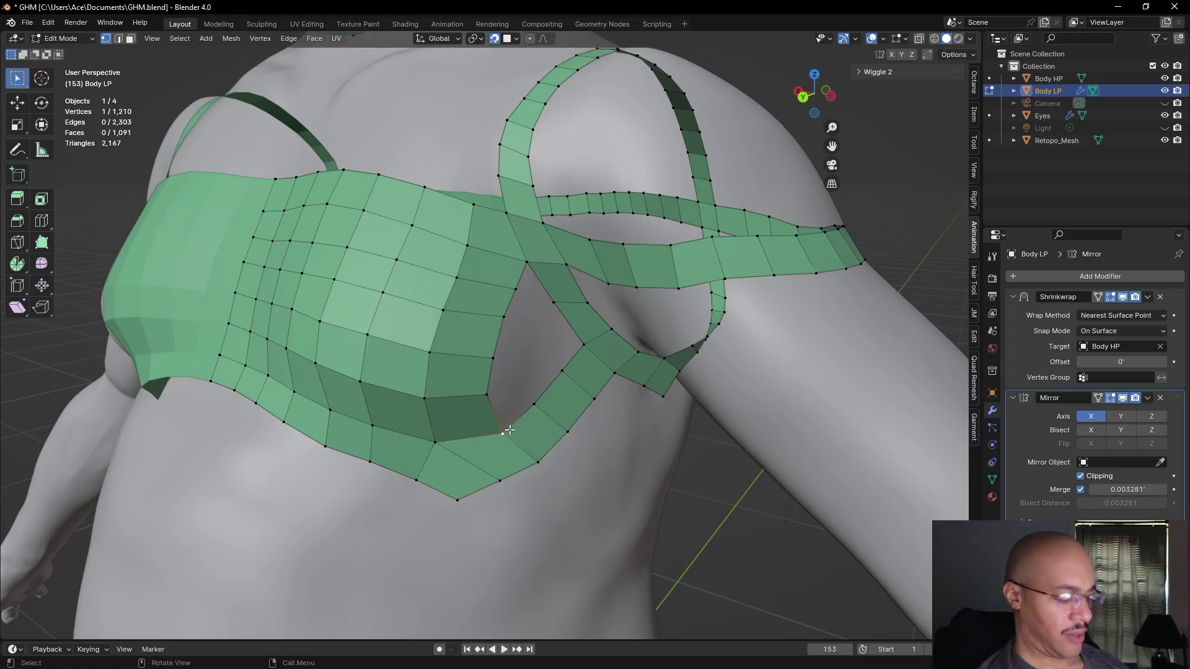
pyautogui.press('f')
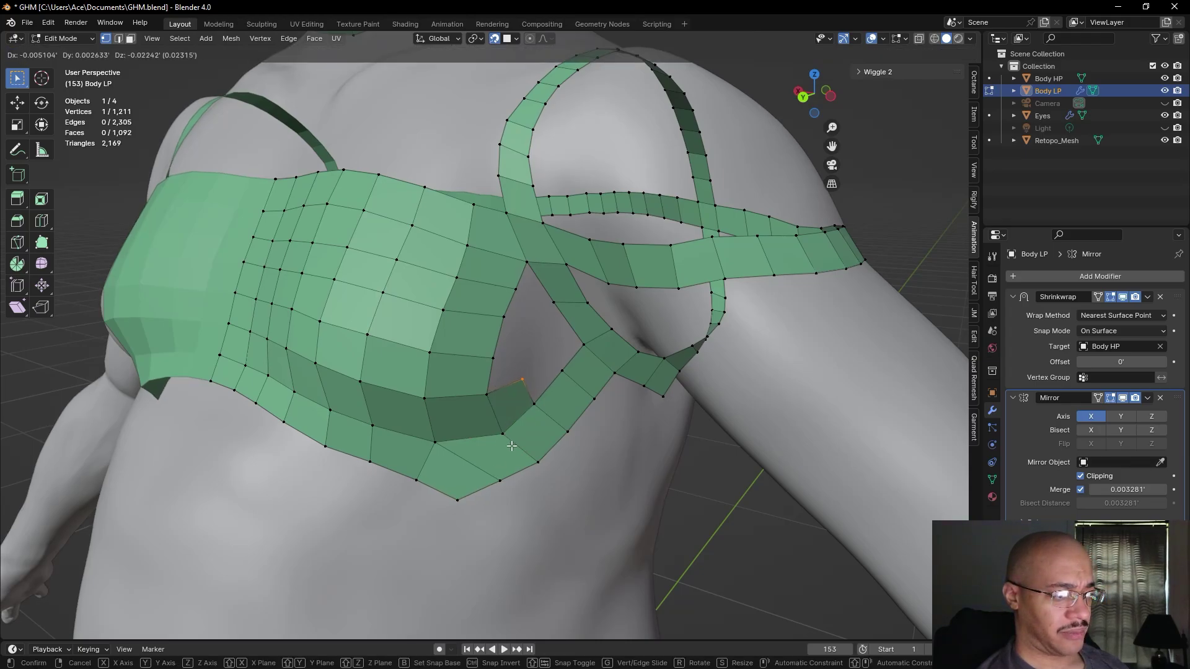
pyautogui.click(511, 445)
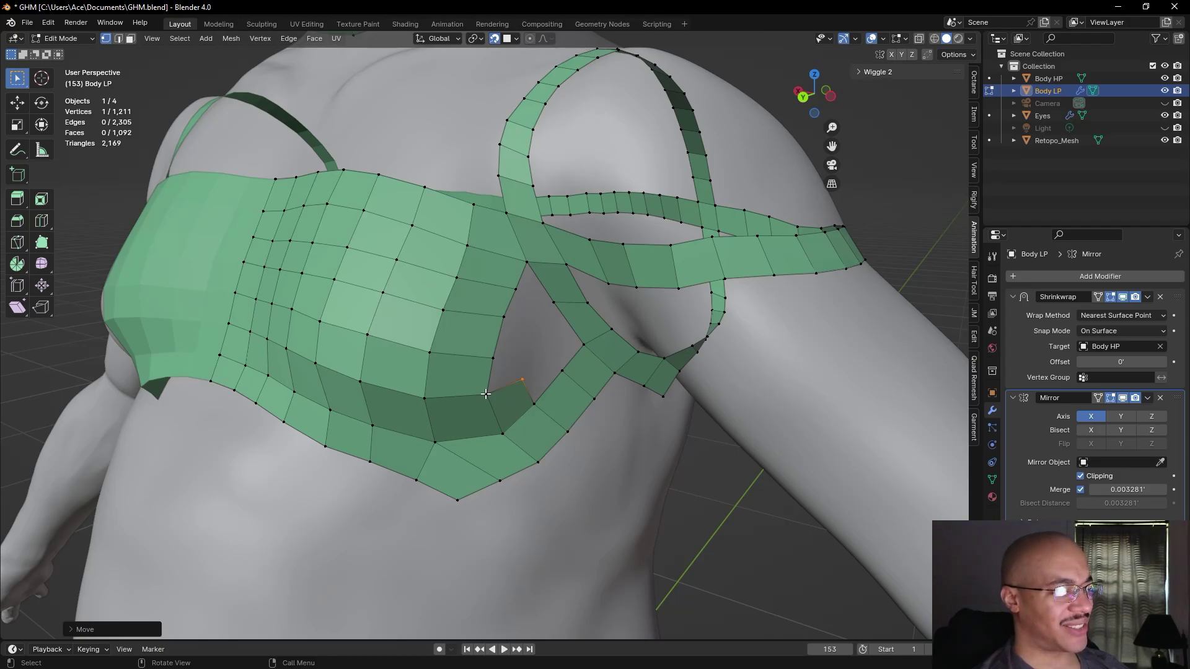
pyautogui.press('f')
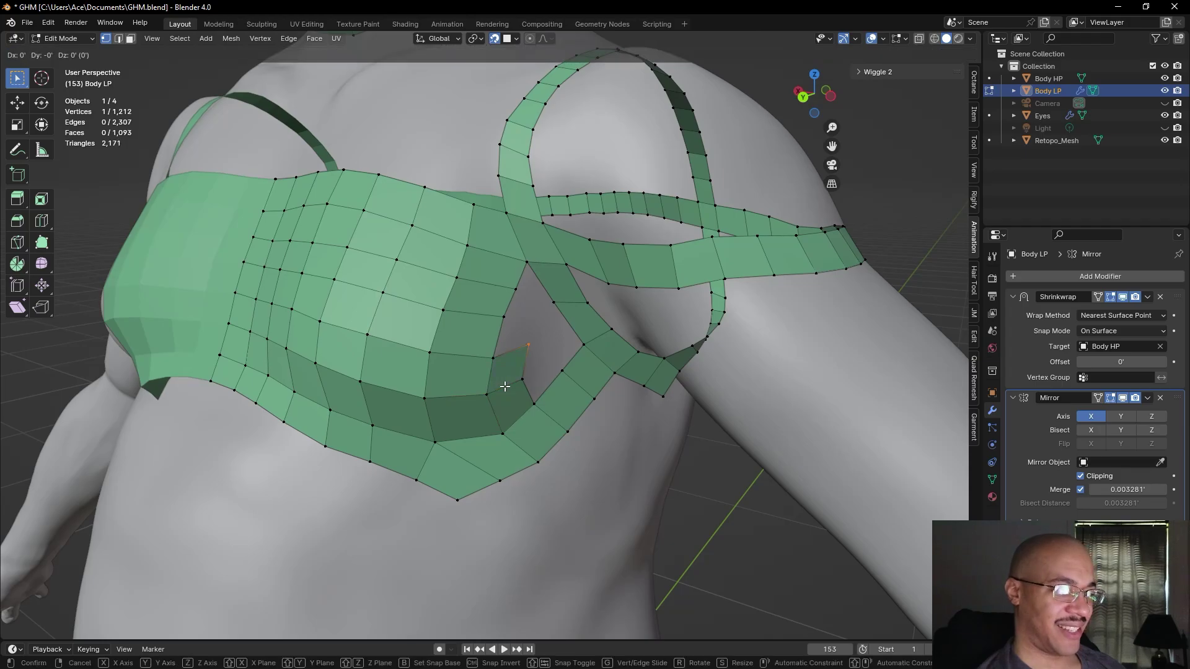
pyautogui.click(503, 387)
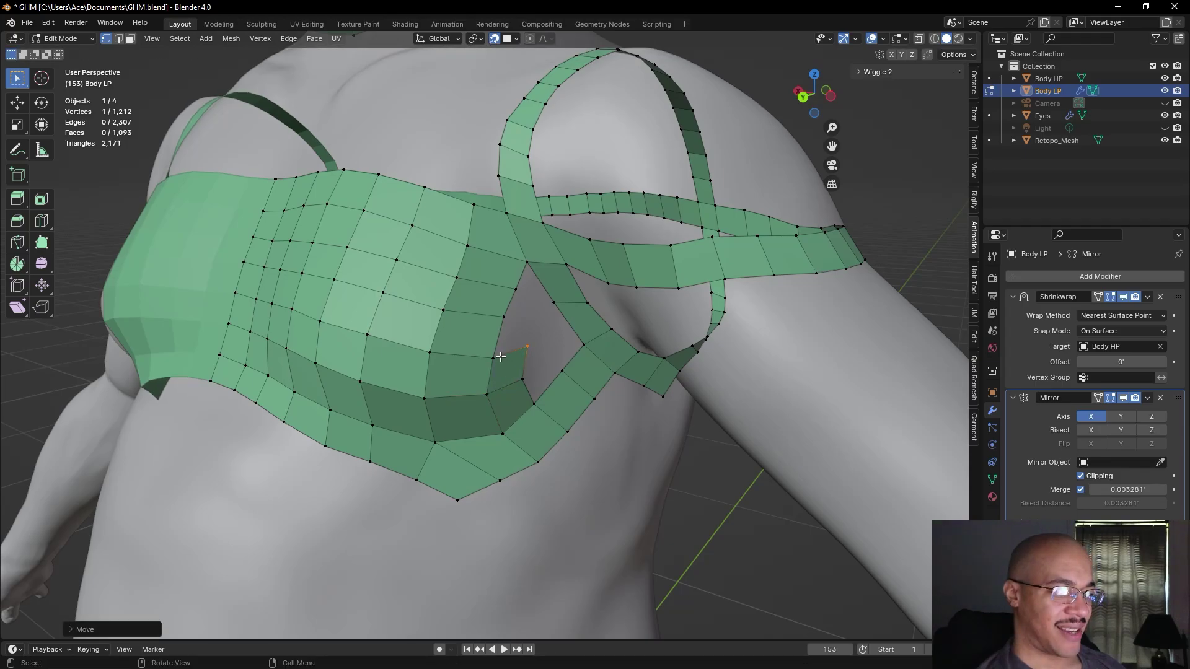
pyautogui.press('f')
pyautogui.click(493, 366)
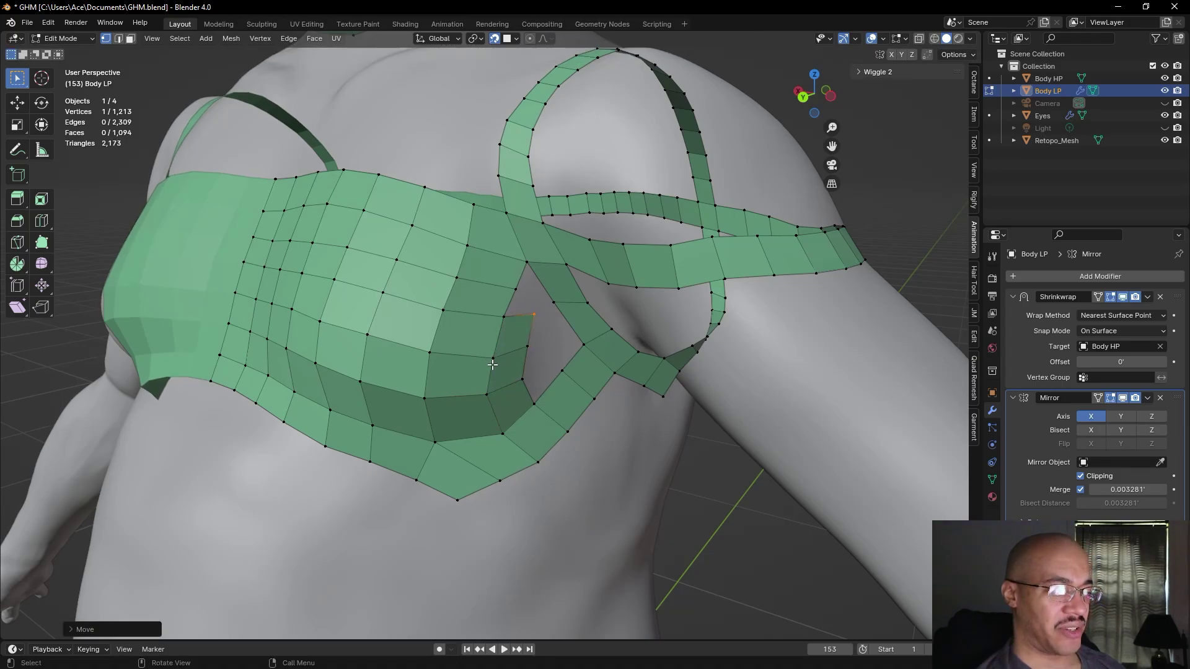
# - Shift the eighth column's top inner vertex slightly toward the midline and its top outer vertex slightly down
pyautogui.click(500, 319)
pyautogui.press('g')
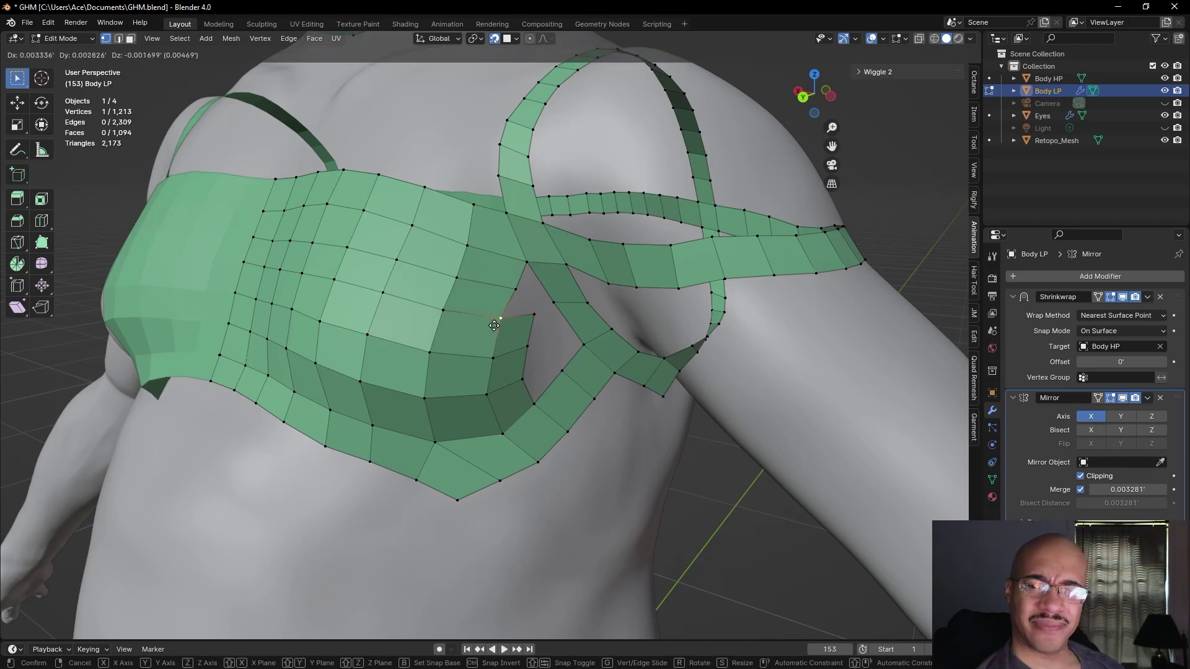
pyautogui.click(494, 325)
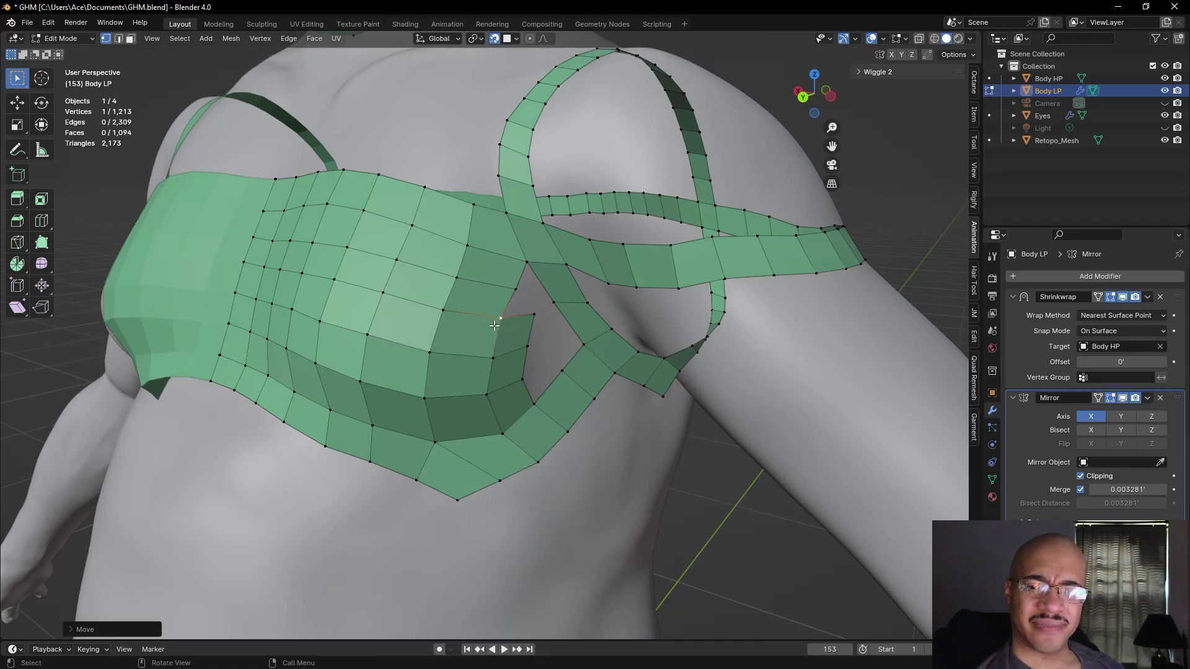
pyautogui.click(536, 313)
pyautogui.press('g')
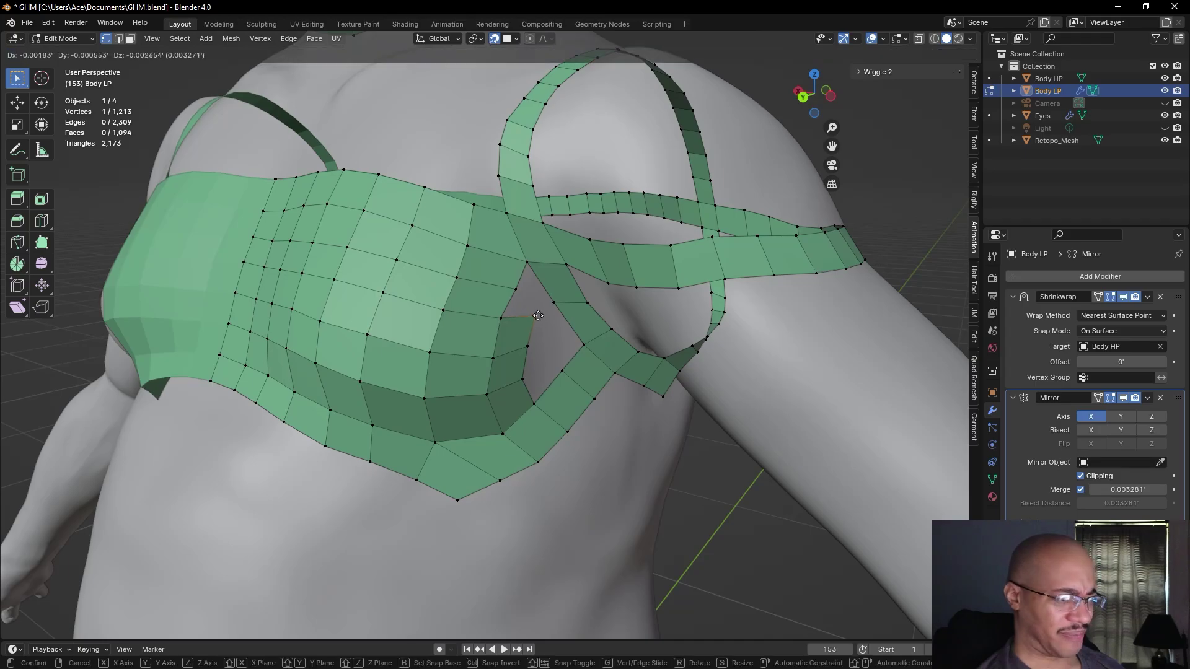
pyautogui.click(537, 315)
# - Move the under-chest strip's lower vertex on the midline side of the corner slightly down, and the corner tip slightly down and outward
pyautogui.scroll(-1, 531, 354)
pyautogui.scroll(-3, 532, 353)
pyautogui.moveTo(532, 353); pyautogui.dragTo(600, 401, button='middle')
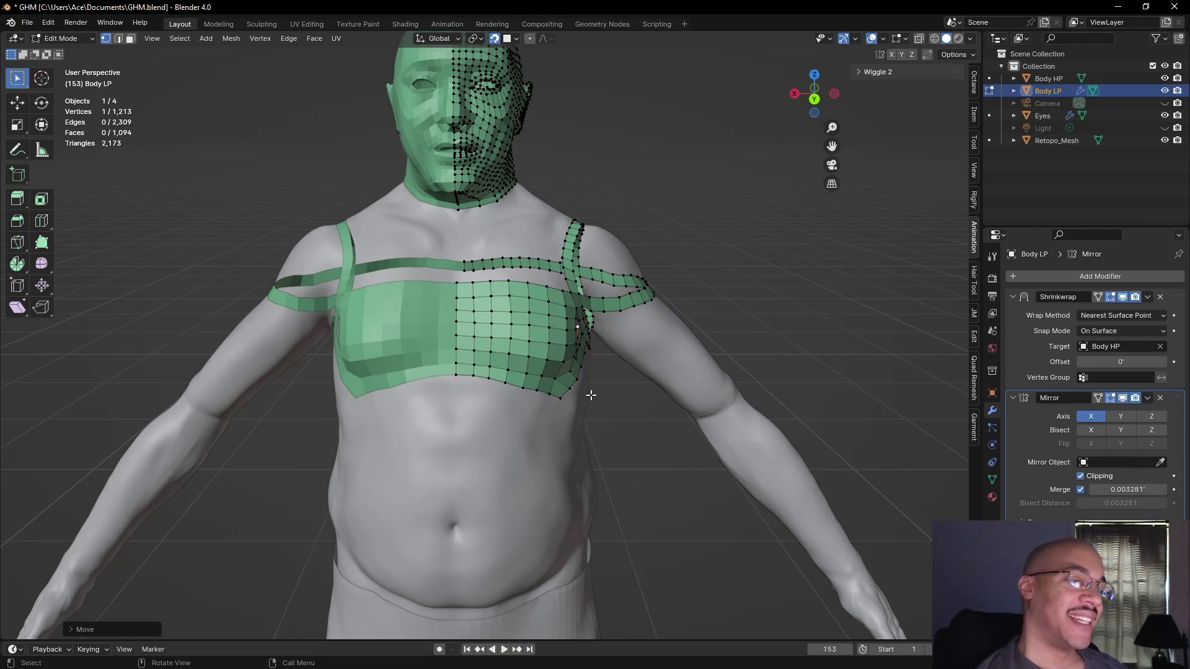
pyautogui.moveTo(605, 411); pyautogui.dragTo(545, 394, button='middle')
pyautogui.scroll(4, 545, 394)
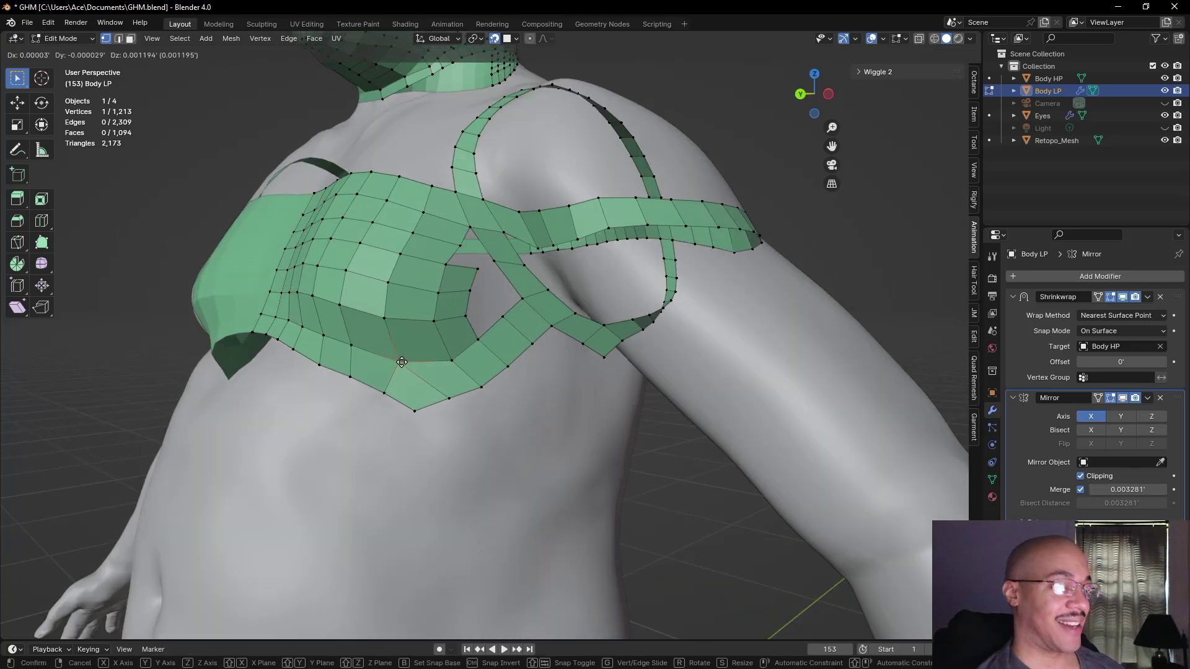
pyautogui.click(387, 380)
pyautogui.press('g')
pyautogui.click(388, 396)
pyautogui.click(415, 409)
pyautogui.press('g')
pyautogui.click(421, 416)
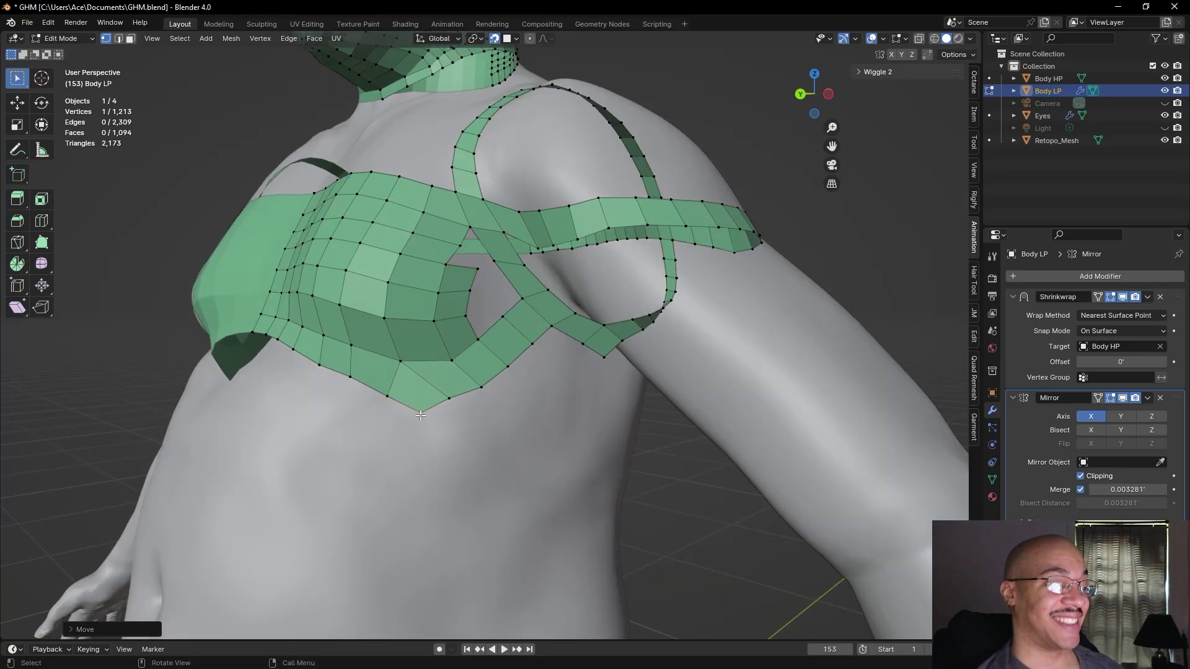
# - Shift the under-chest strip's lower vertex just outside the corner tip and the two upper vertices beneath the seventh column toward the midline
pyautogui.click(448, 397)
pyautogui.press('g')
pyautogui.click(443, 393)
pyautogui.click(401, 358)
pyautogui.press('g')
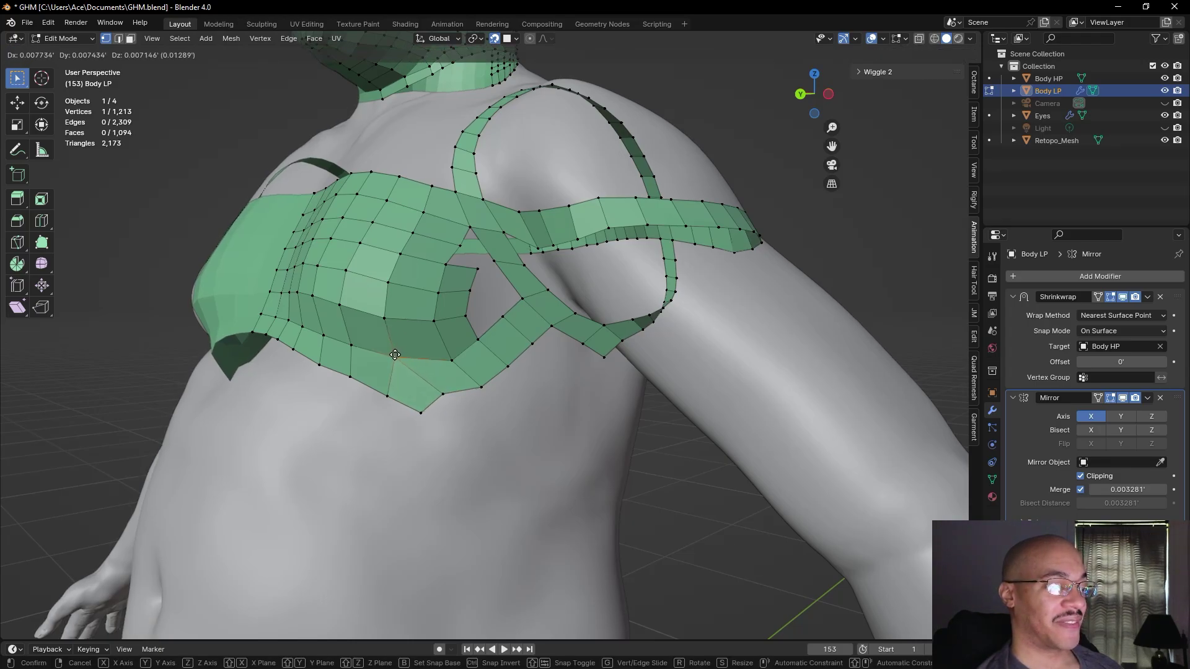
pyautogui.click(390, 355)
pyautogui.click(451, 360)
pyautogui.press('g')
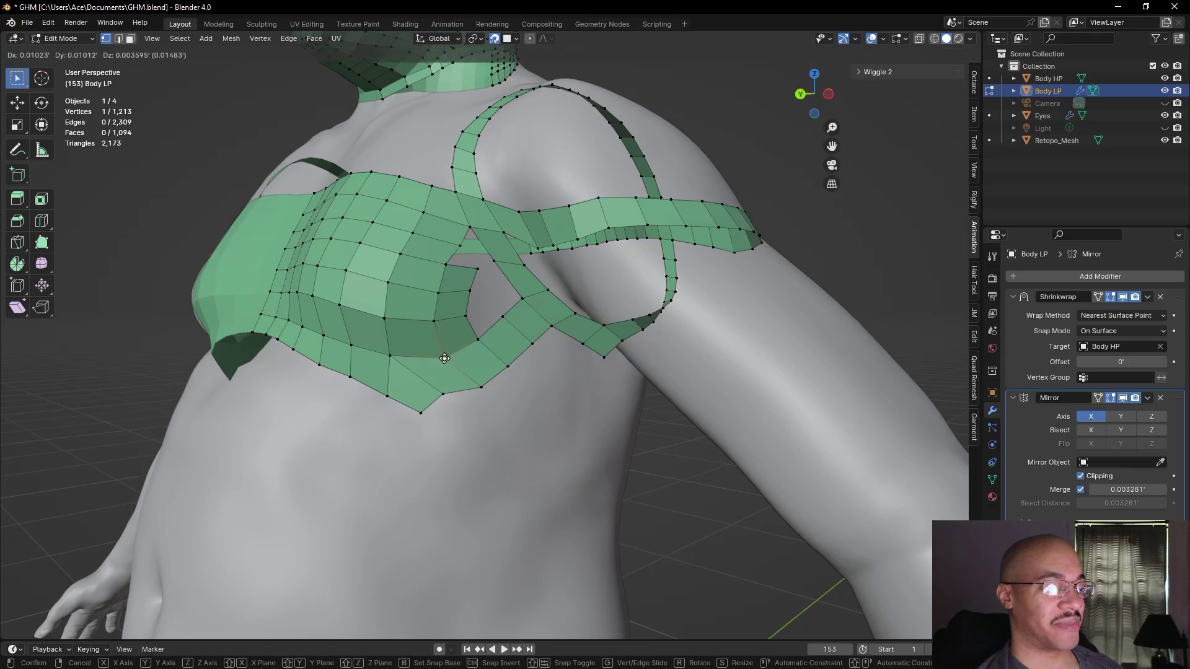
pyautogui.click(444, 358)
pyautogui.click(394, 358)
pyautogui.press('g')
pyautogui.click(395, 358)
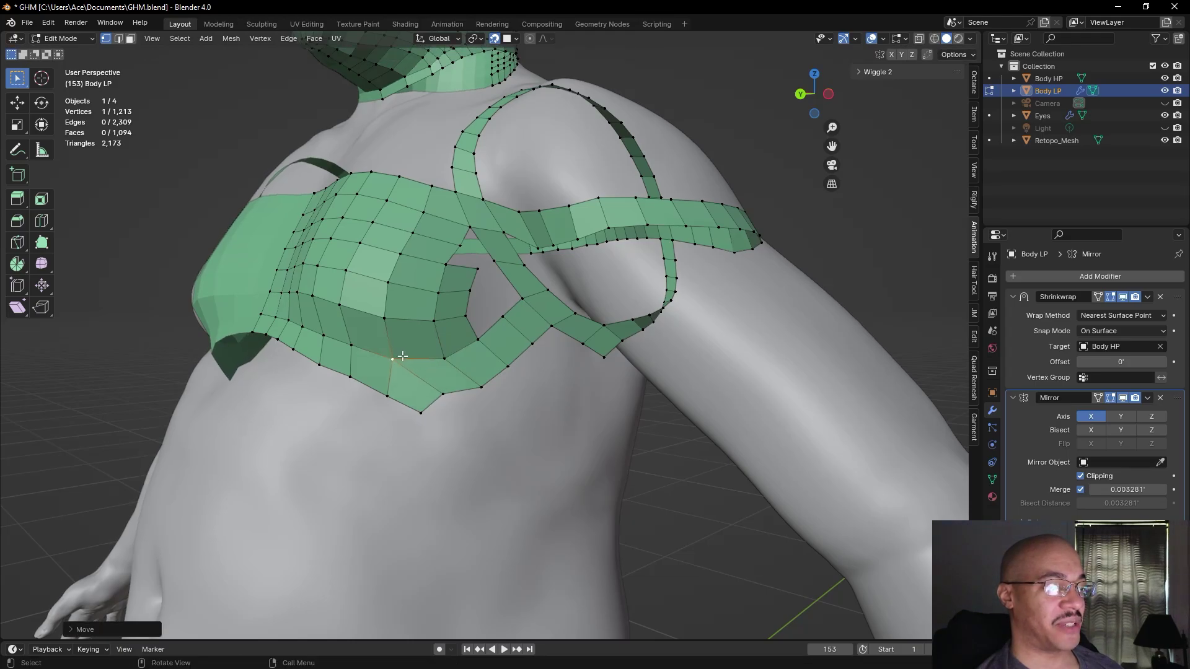
# - Fill a triangle between the seventh column's uppermost outer edge and the adjoining armhole strip edge
pyautogui.scroll(-2, 557, 446)
pyautogui.click(619, 475)
pyautogui.moveTo(619, 475); pyautogui.dragTo(558, 433, button='middle')
pyautogui.scroll(-2, 694, 484)
pyautogui.scroll(5, 505, 316)
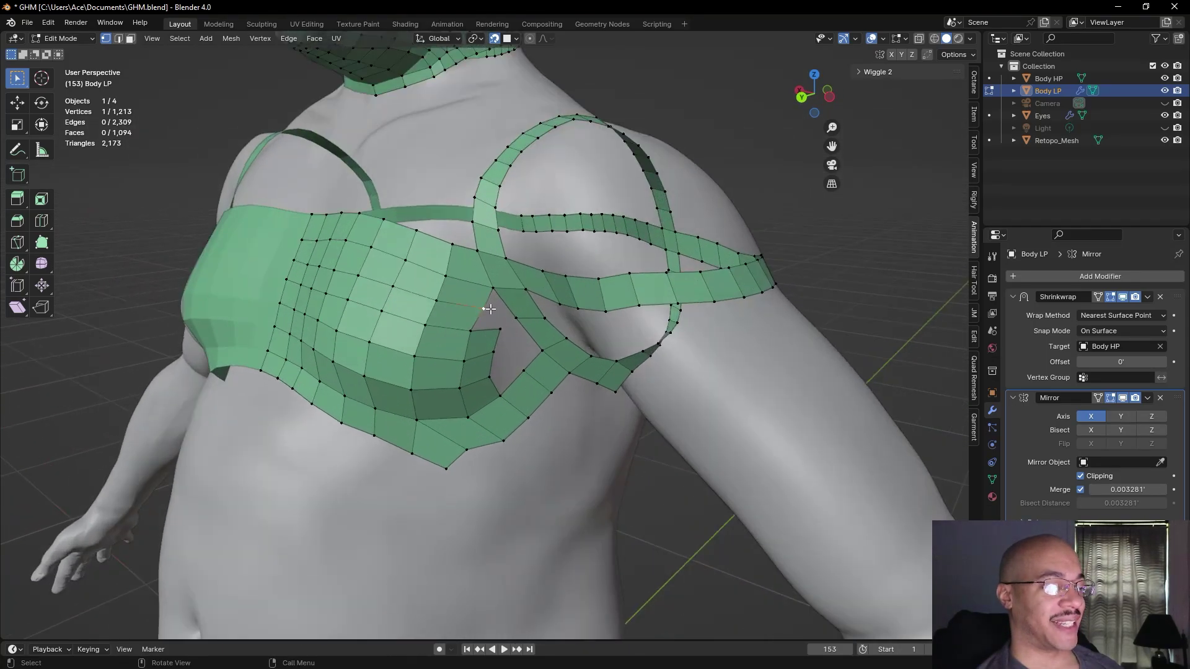
pyautogui.click(484, 304)
pyautogui.click(118, 39)
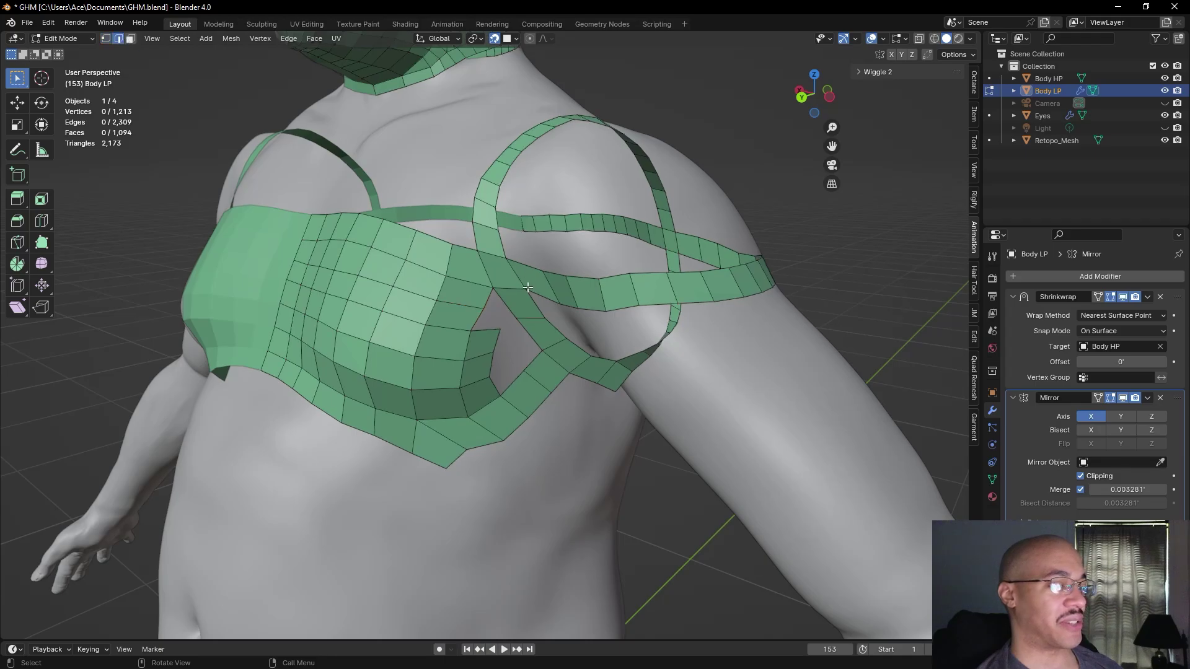
pyautogui.click(489, 299)
pyautogui.keyDown('shift'); pyautogui.click(513, 317); pyautogui.keyUp('shift')
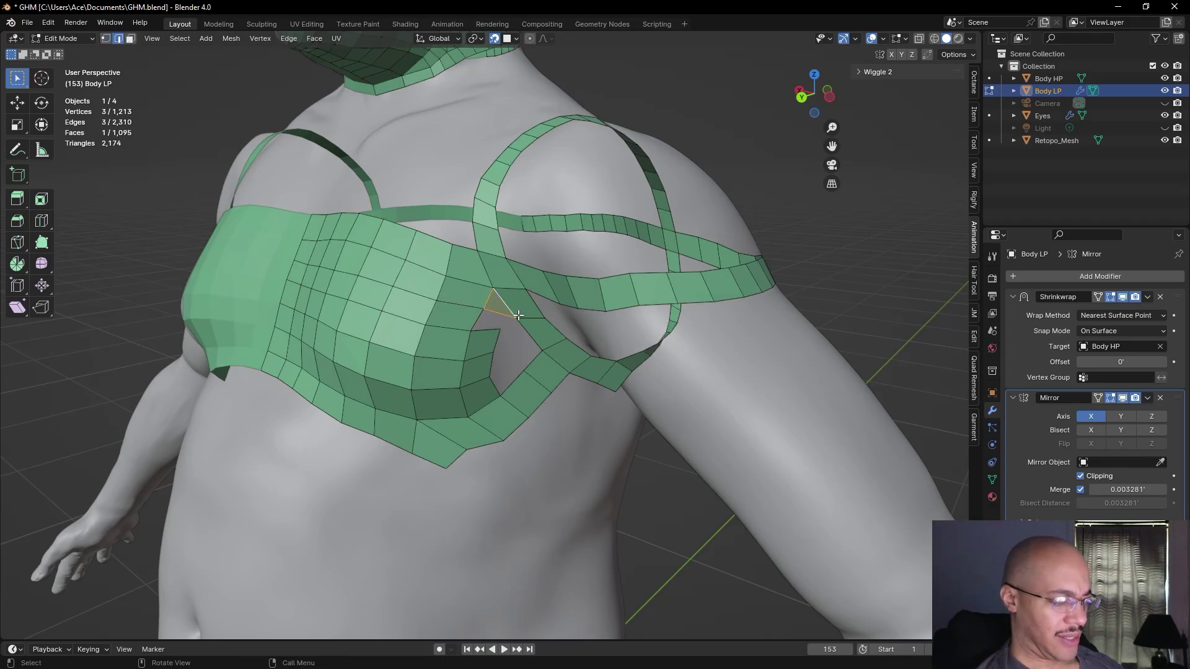
# - Move the eighth column's top outer vertex slightly outward and down
pyautogui.press('f')
pyautogui.hotkey('alt', 'a')
pyautogui.click(497, 338)
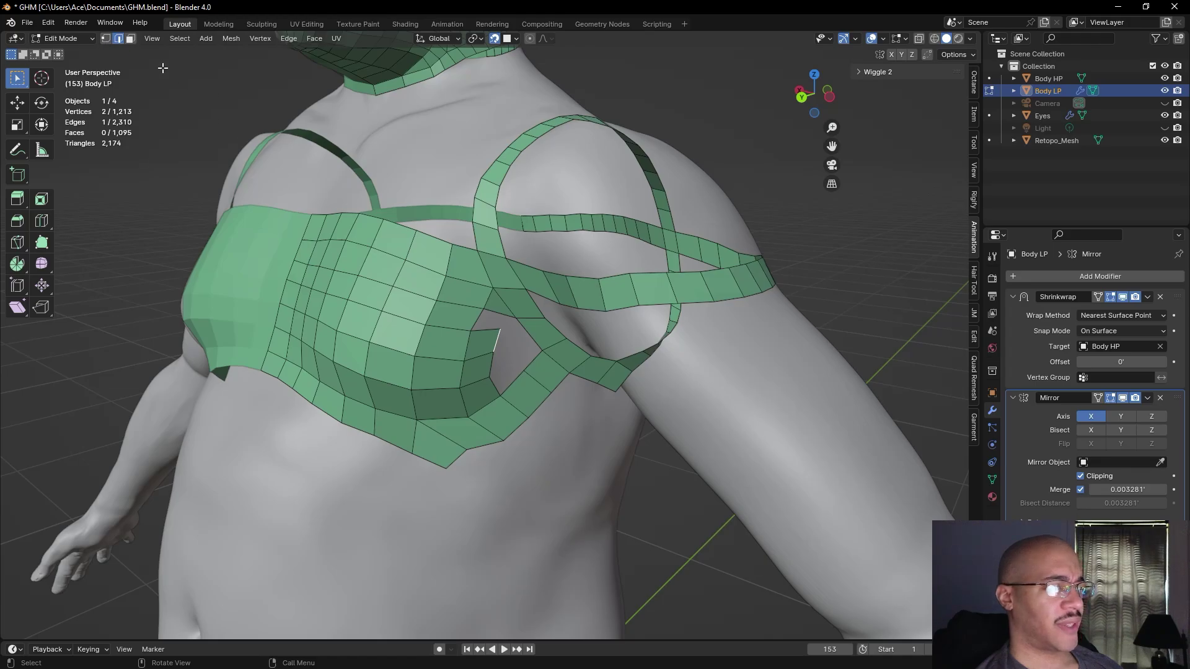
pyautogui.click(106, 39)
pyautogui.click(502, 335)
pyautogui.press('g')
pyautogui.click(520, 352)
pyautogui.press('g')
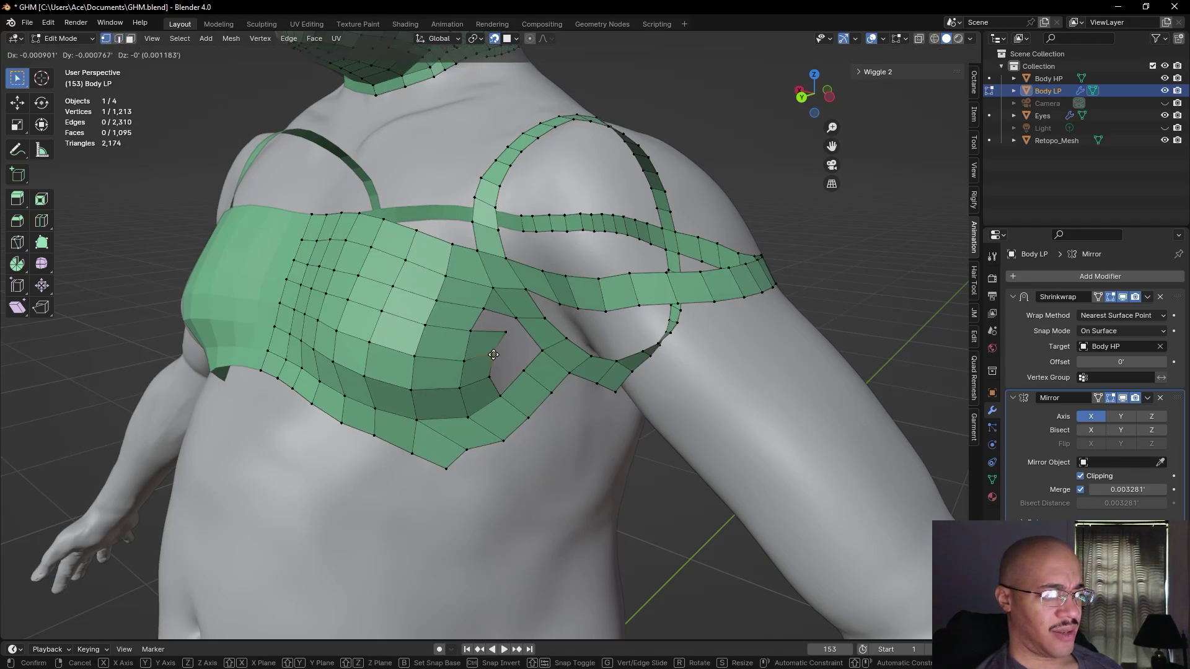
pyautogui.press('Escape')
# - Nudge the eighth column's second outer vertex from the top outward and down, and the outer vertex beneath it slightly down
pyautogui.click(491, 376)
pyautogui.press('g')
pyautogui.click(523, 370)
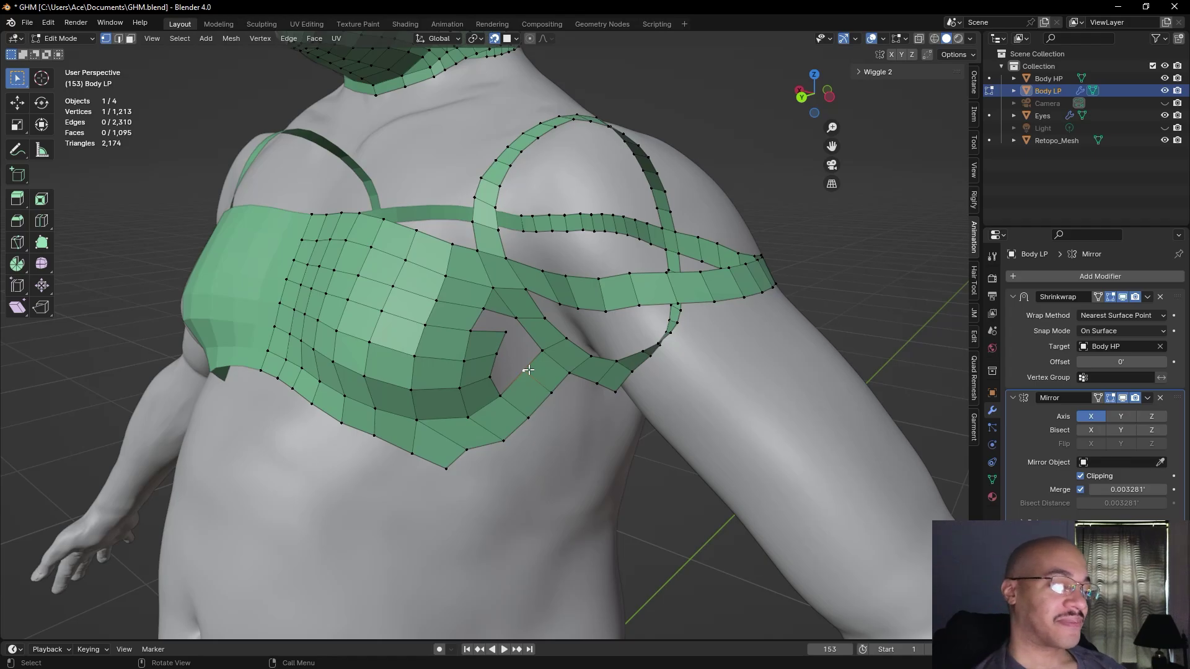
pyautogui.click(498, 353)
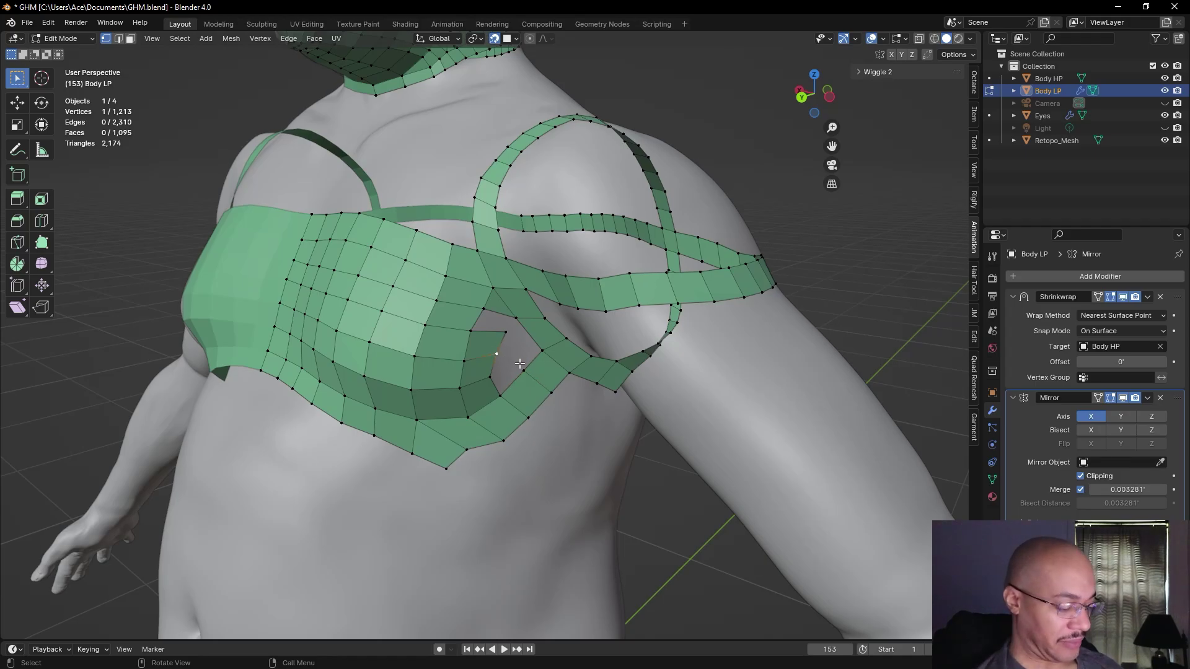
pyautogui.press('g')
pyautogui.click(524, 366)
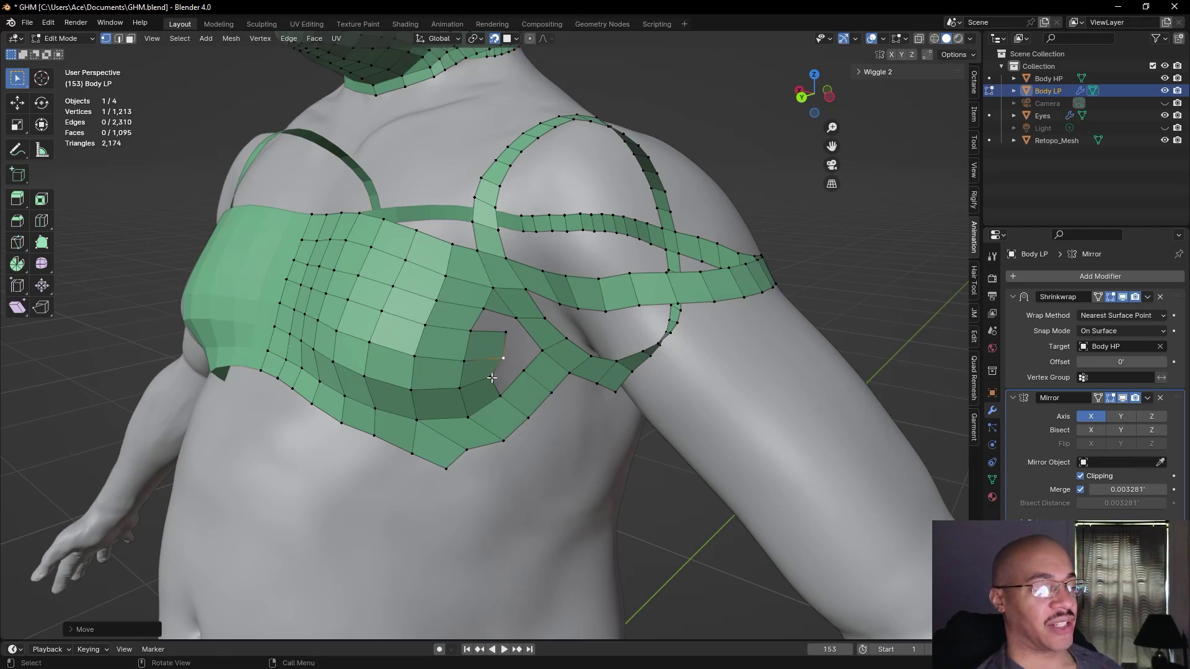
pyautogui.press('g')
pyautogui.click(490, 380)
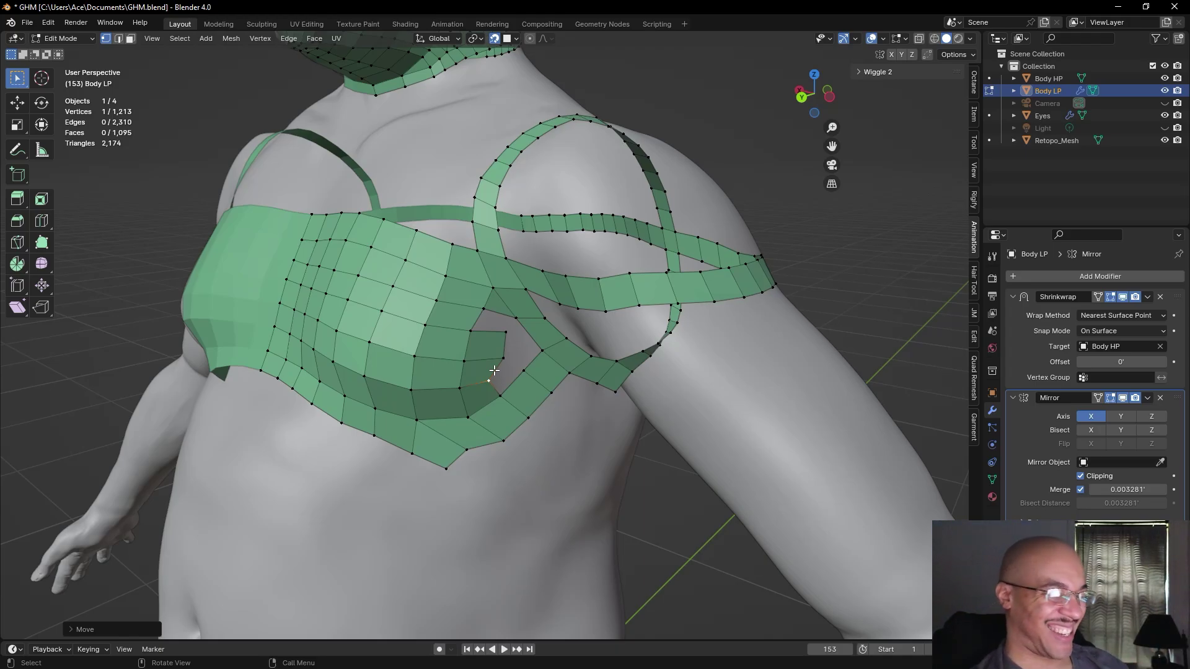
pyautogui.click(683, 499)
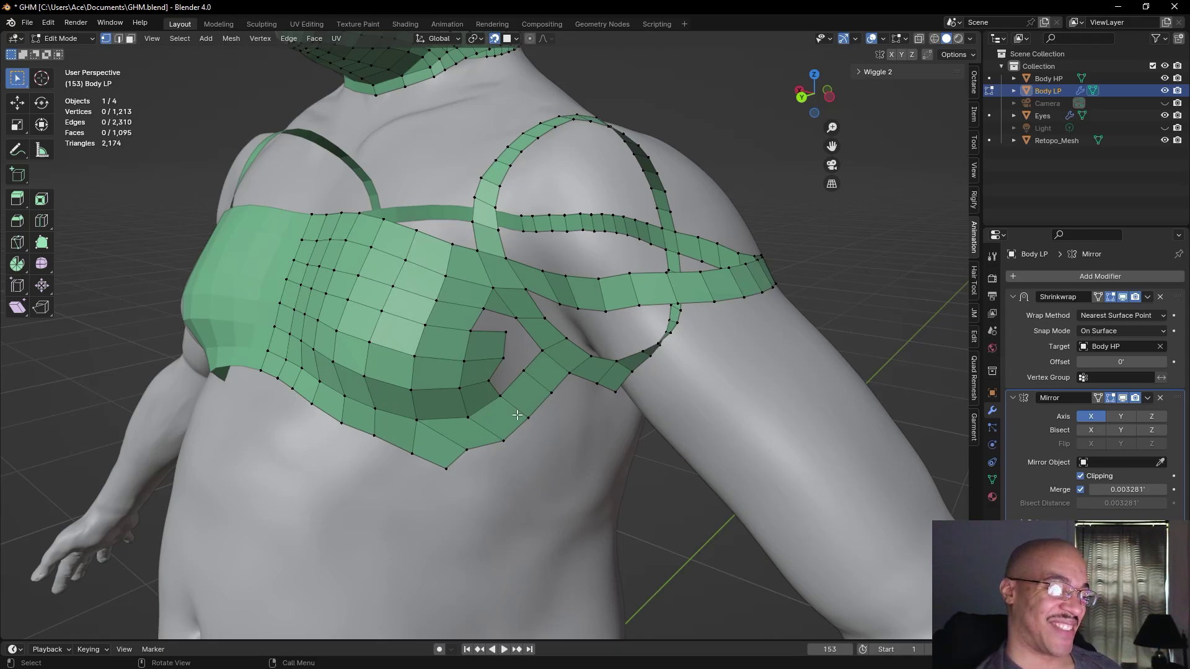
pyautogui.click(505, 359)
pyautogui.press('g')
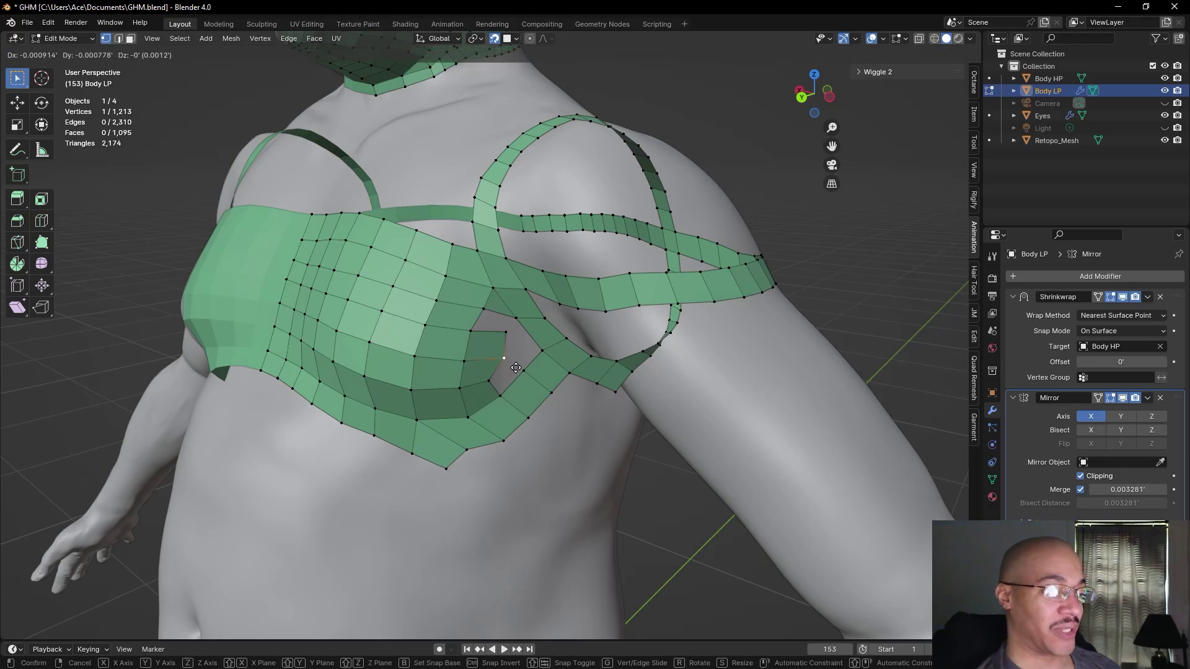
pyautogui.click(516, 370)
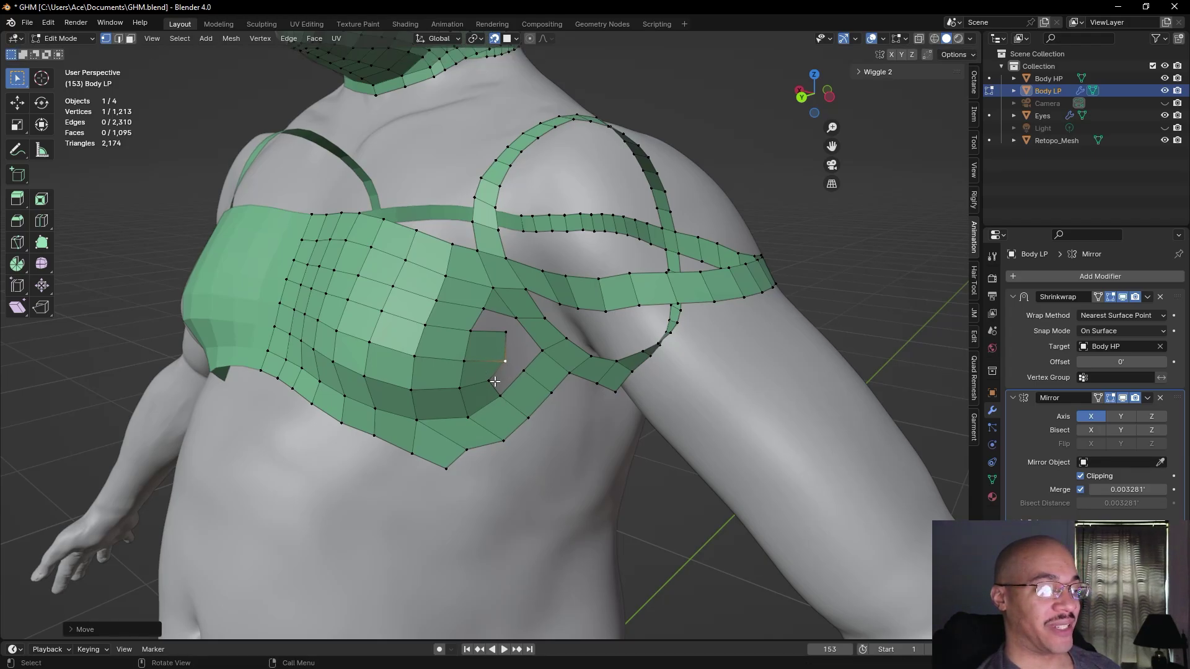
pyautogui.hotkey('ctrl', 'z')
# - Fill a quad between the eighth column's lowest open outer edge and the upper edge of the under-chest strip
pyautogui.click(118, 39)
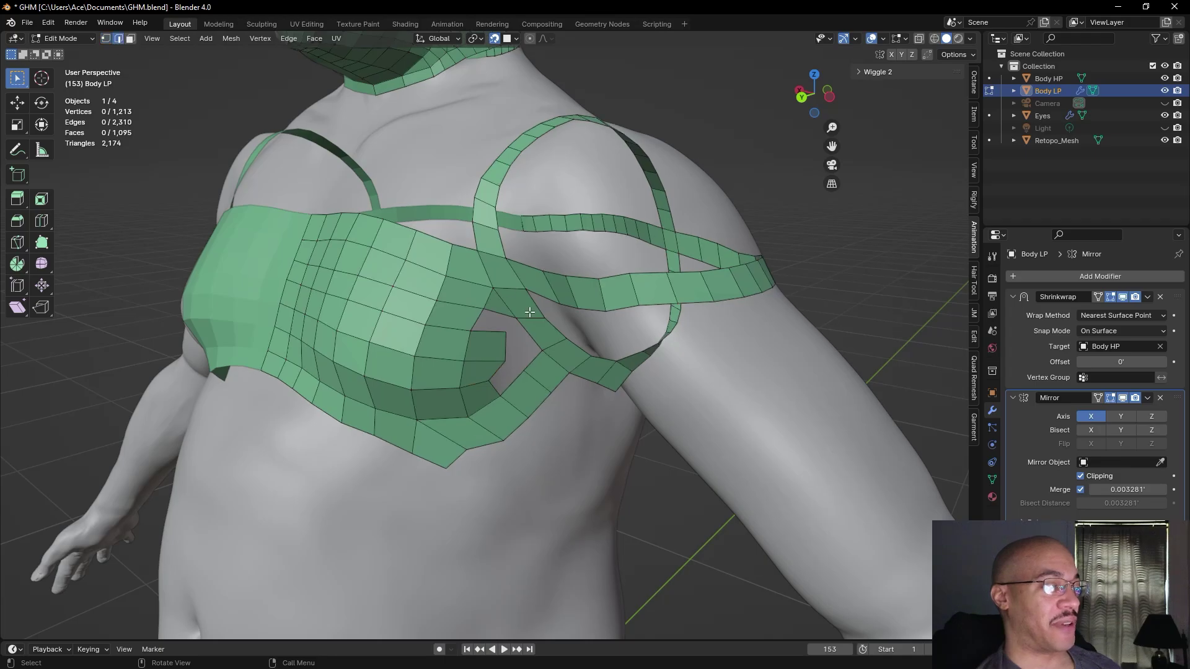
pyautogui.keyDown('shift'); pyautogui.click(512, 383); pyautogui.keyUp('shift')
pyautogui.keyDown('shift'); pyautogui.click(498, 370); pyautogui.keyUp('shift')
pyautogui.keyDown('shift'); pyautogui.click(494, 388); pyautogui.keyUp('shift')
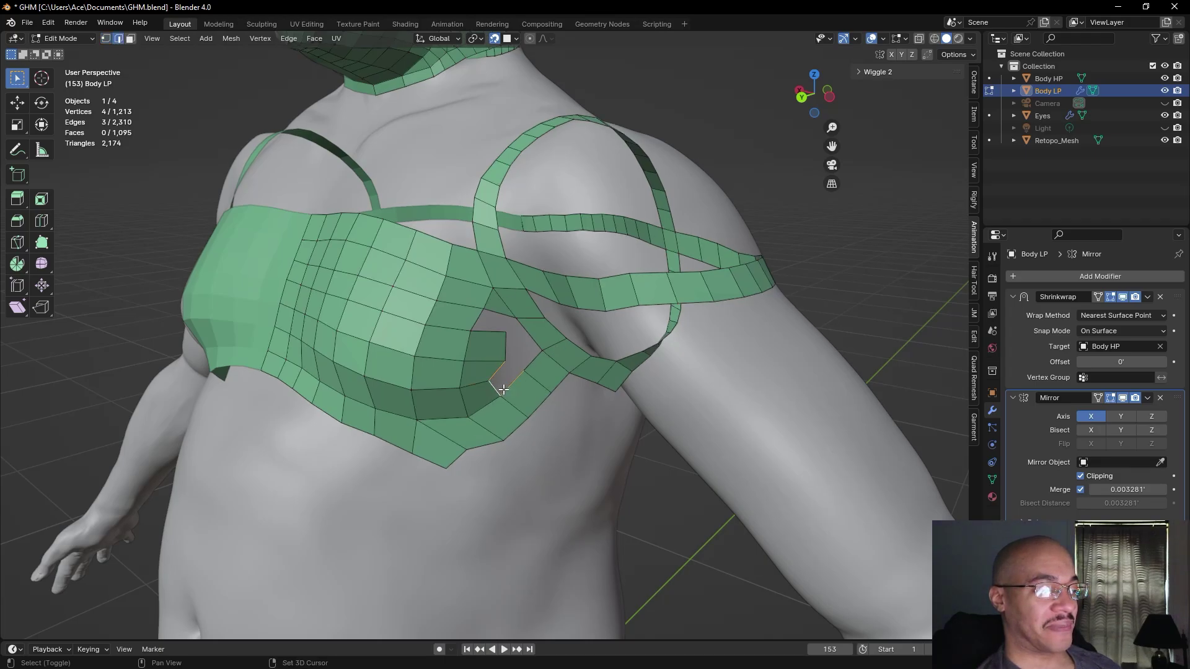
pyautogui.press('f')
# - Shift the eighth column's top outer vertex slightly outward and down, and its second outer vertex slightly toward the midline
pyautogui.click(505, 347)
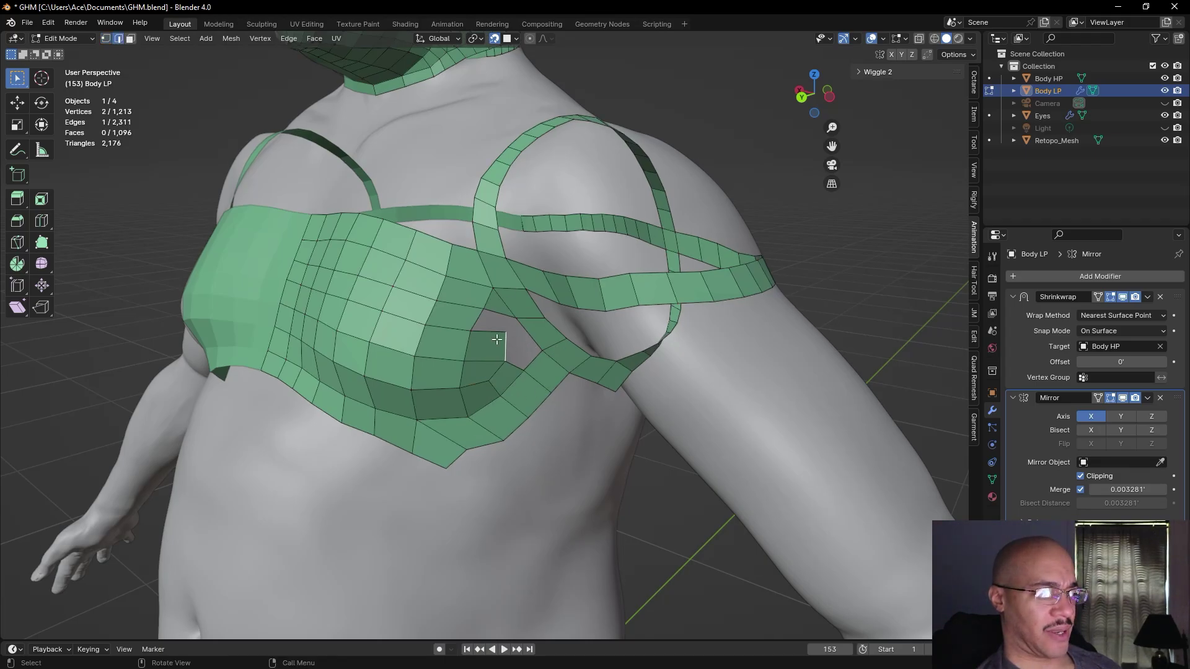
pyautogui.click(106, 38)
pyautogui.click(504, 332)
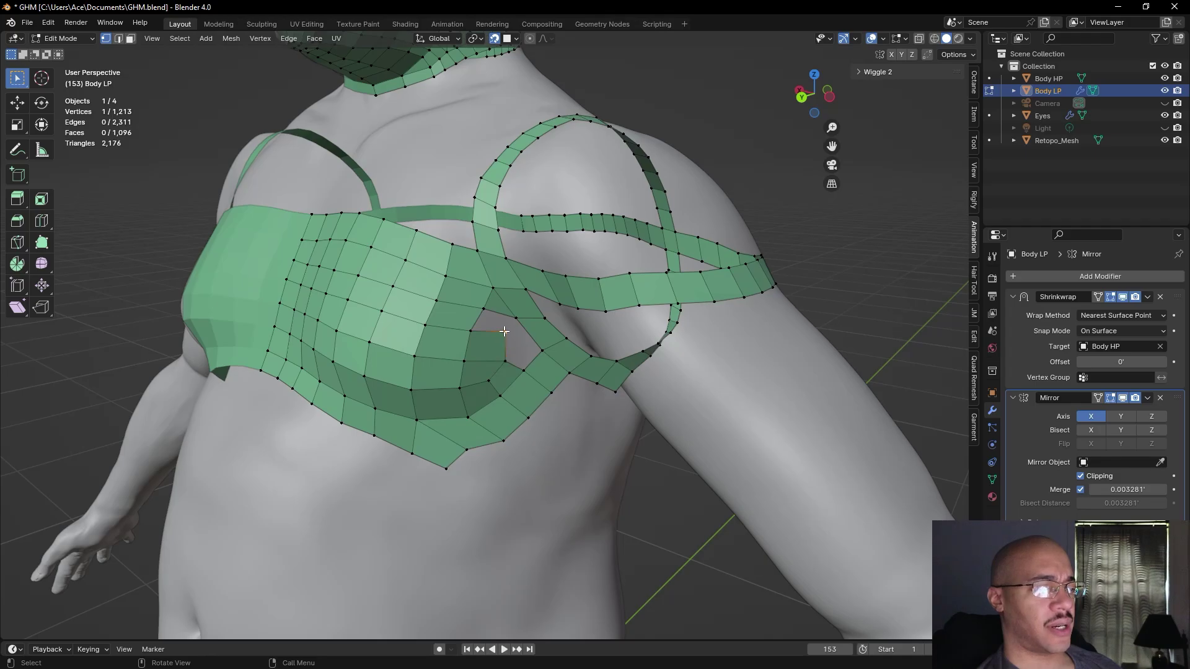
pyautogui.press('g')
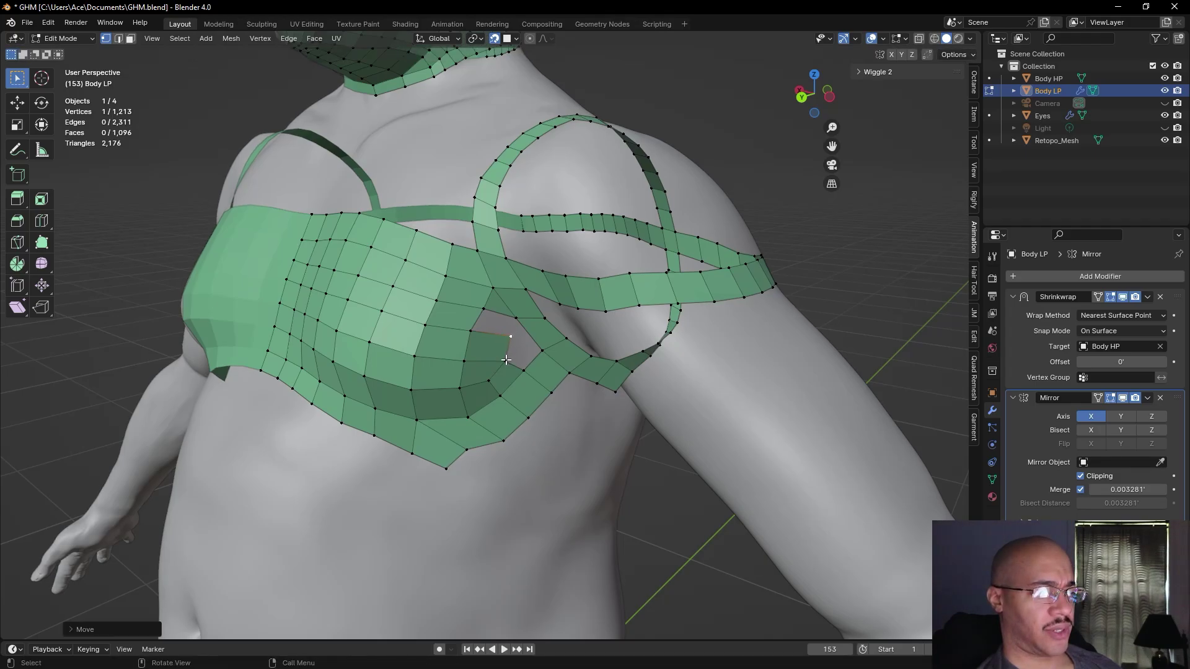
pyautogui.click(500, 360)
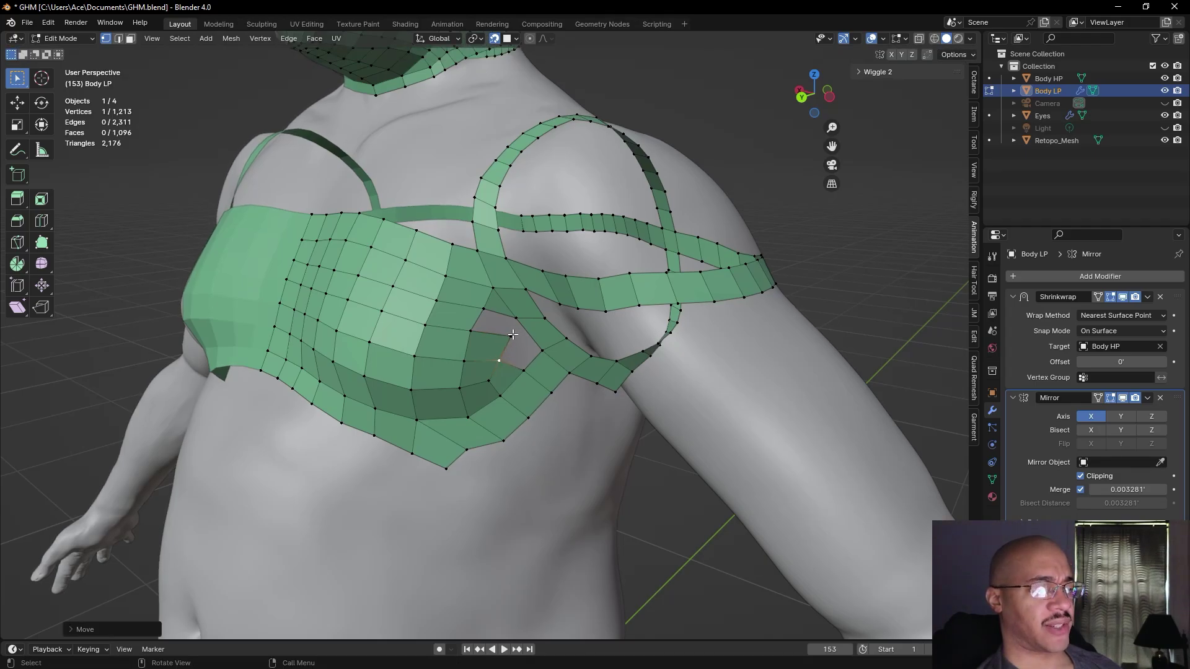
pyautogui.press('g')
# - Move the armhole strip's vertex at the outer corner of the filled triangle slightly down toward the gap
pyautogui.click(515, 326)
pyautogui.press('g')
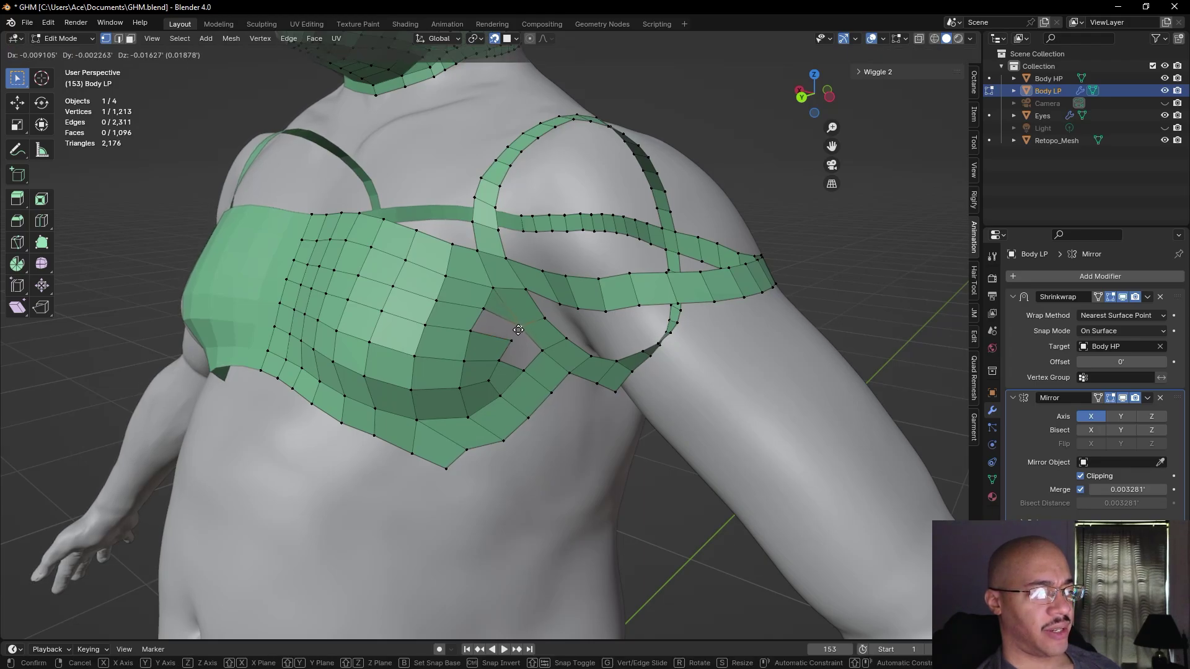
pyautogui.click(516, 335)
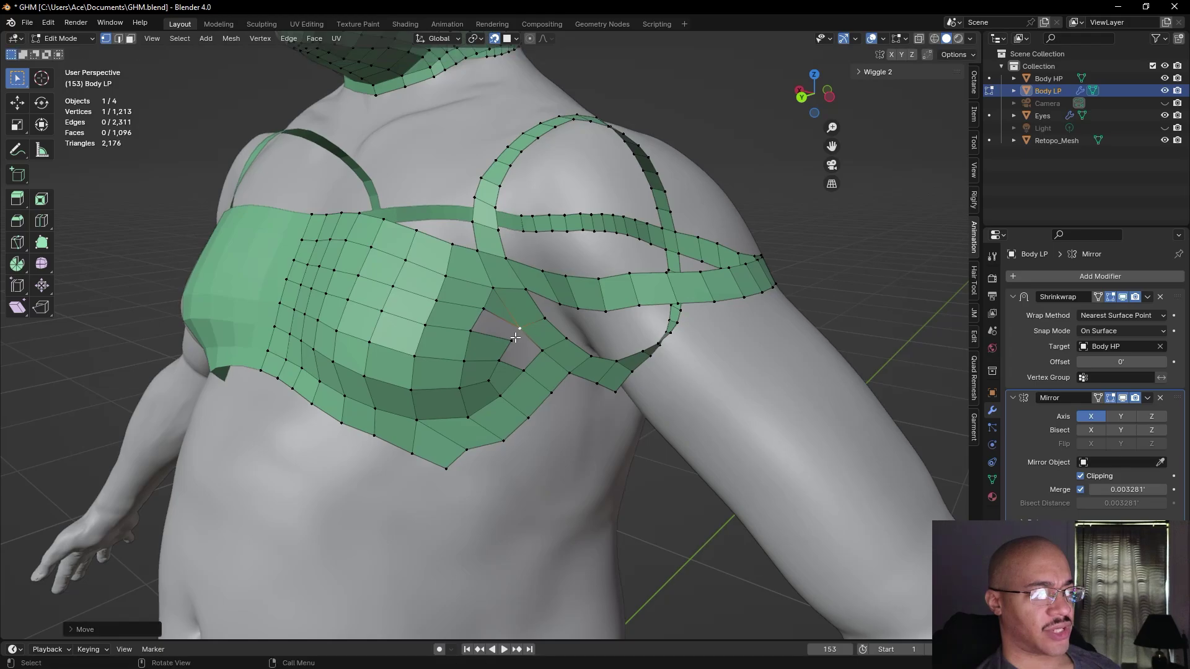
pyautogui.click(423, 308)
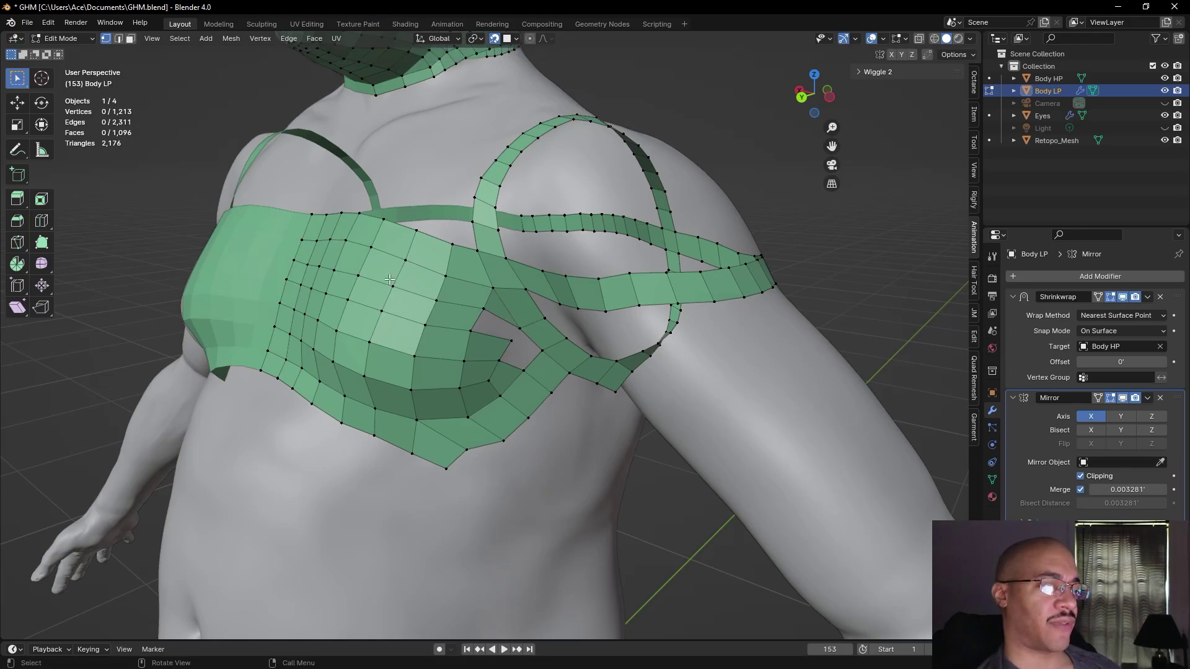
# - Fill a face between the upper edge of the new quad and the armhole strip edge facing the gap
pyautogui.click(118, 38)
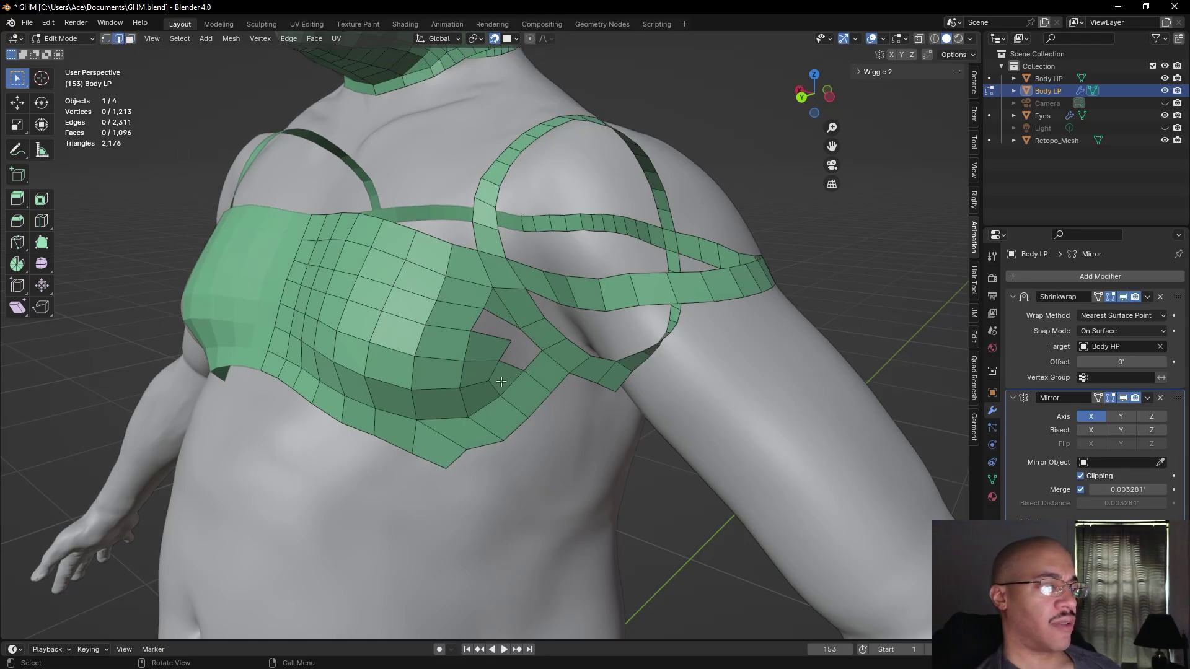
pyautogui.keyDown('shift'); pyautogui.click(516, 368); pyautogui.keyUp('shift')
pyautogui.keyDown('shift'); pyautogui.click(532, 343); pyautogui.keyUp('shift')
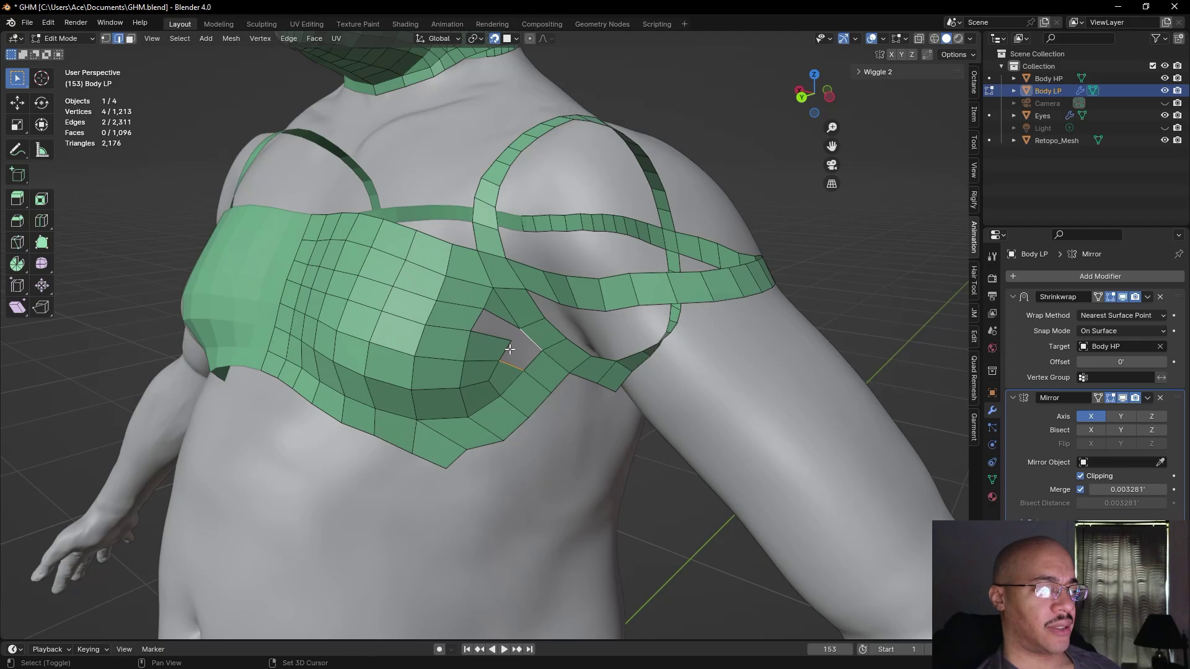
pyautogui.press('f')
pyautogui.click(660, 508)
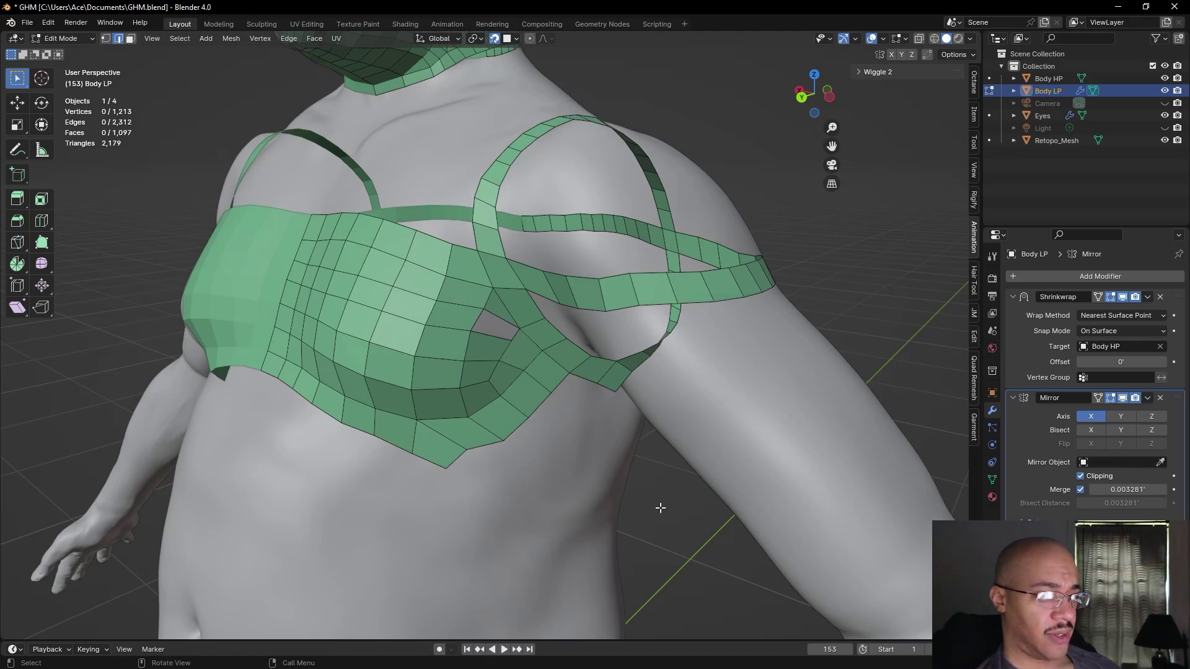
pyautogui.scroll(5, 663, 501)
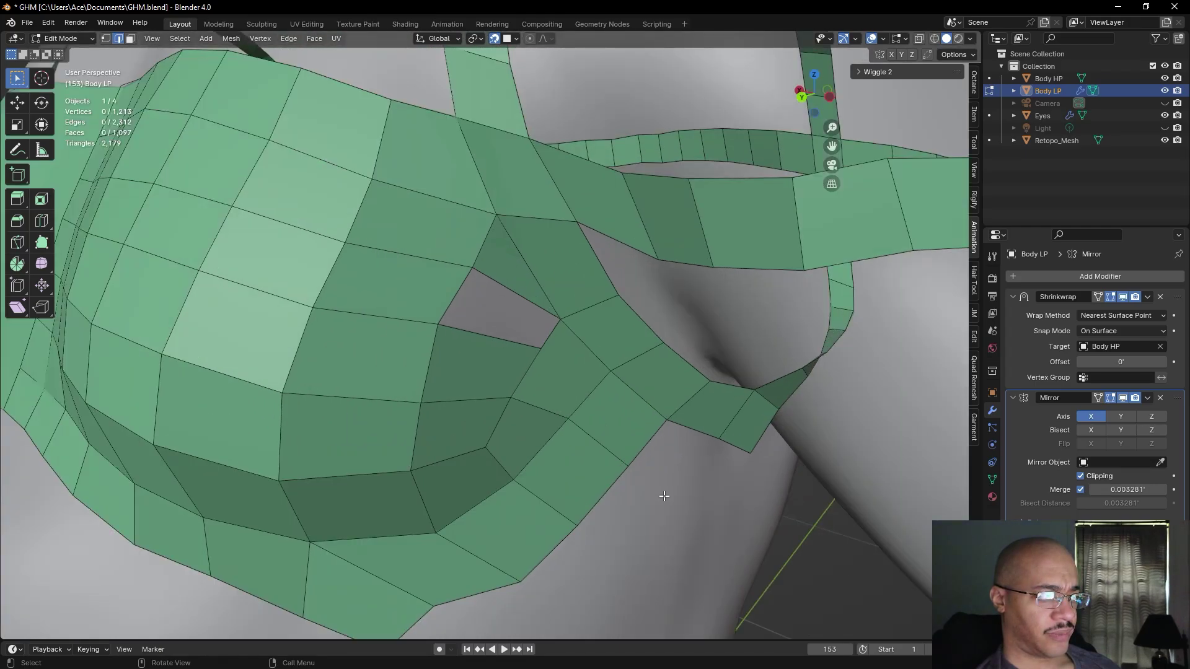
pyautogui.hotkey('ctrl', 'e')
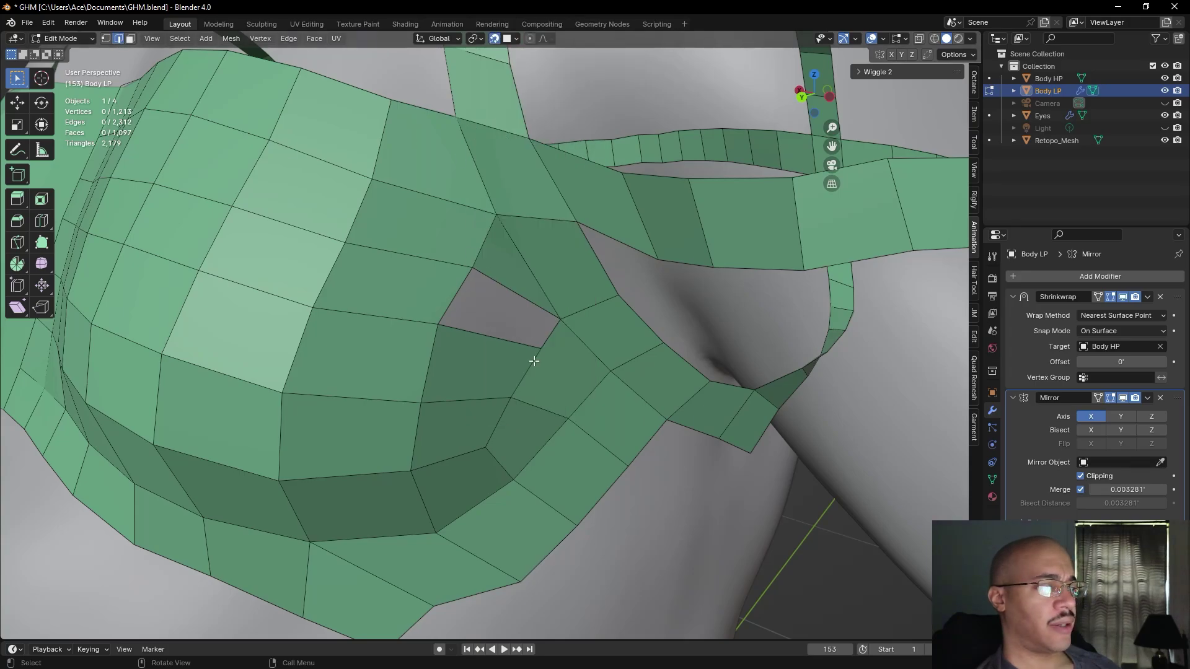
pyautogui.hotkey('ctrl', 'e')
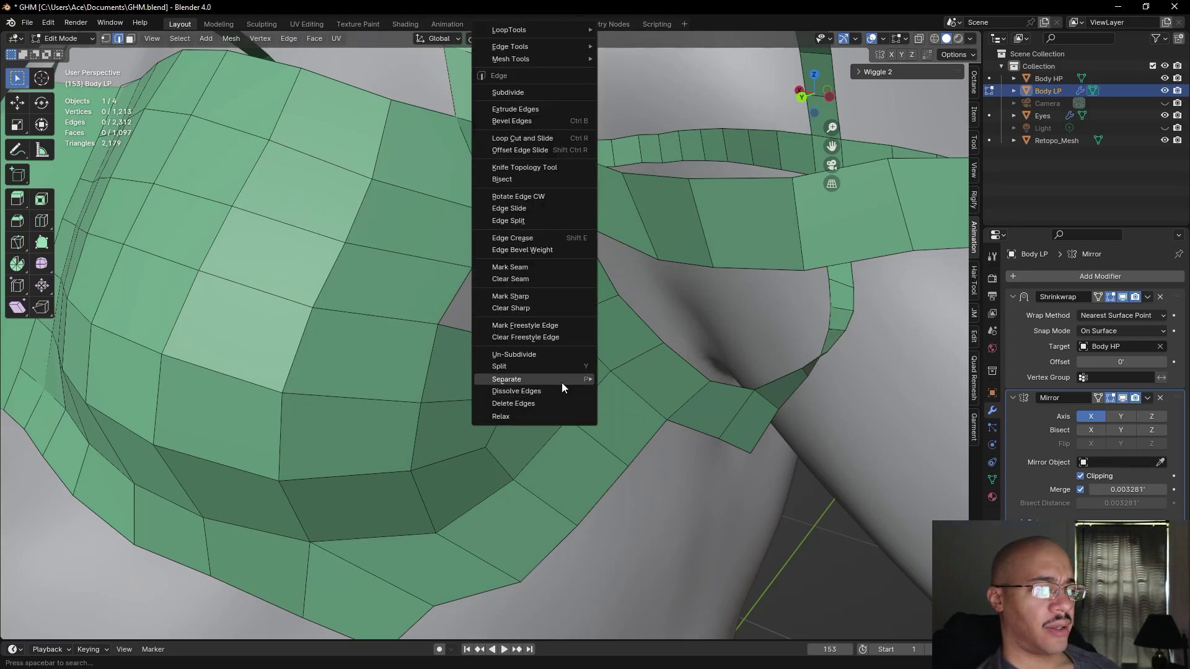
pyautogui.click(527, 142)
pyautogui.press('Escape')
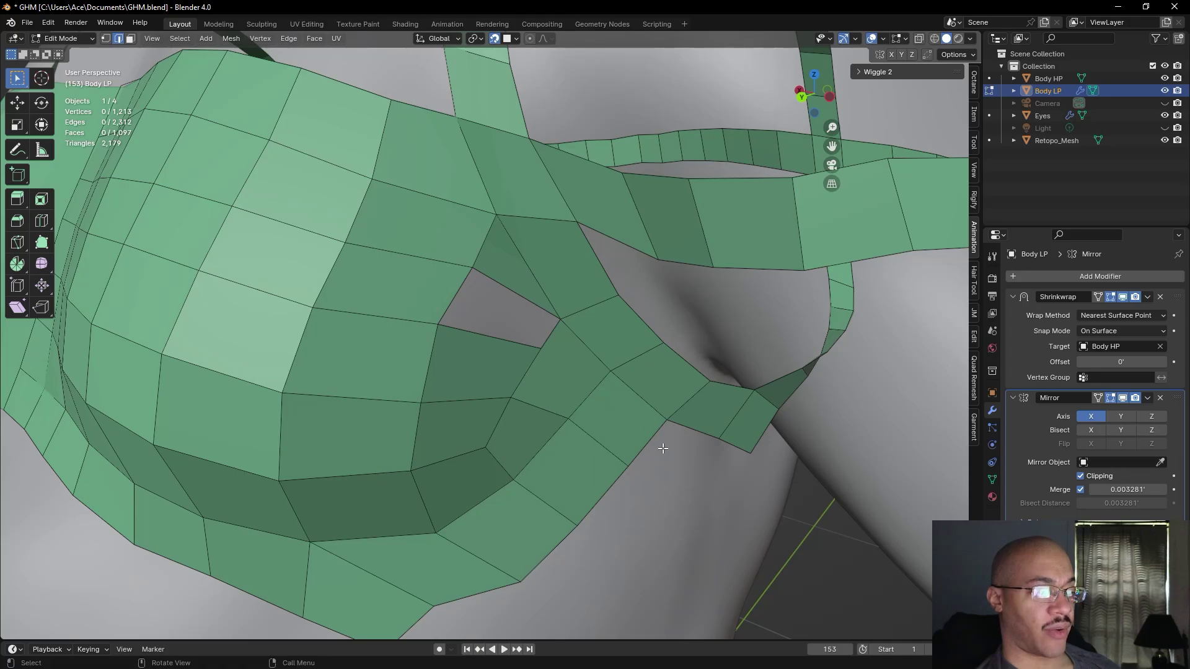
pyautogui.click(582, 376)
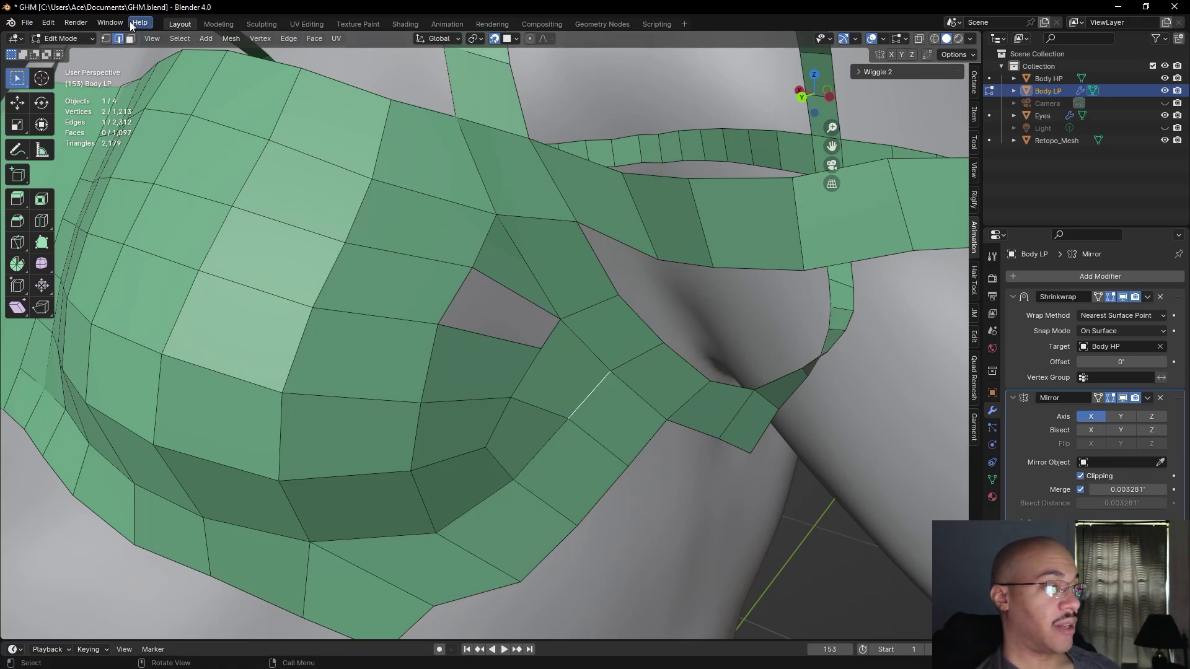
# - Delete the five-sided face between the eighth column and the junction of the armhole and under-chest strips
pyautogui.click(131, 38)
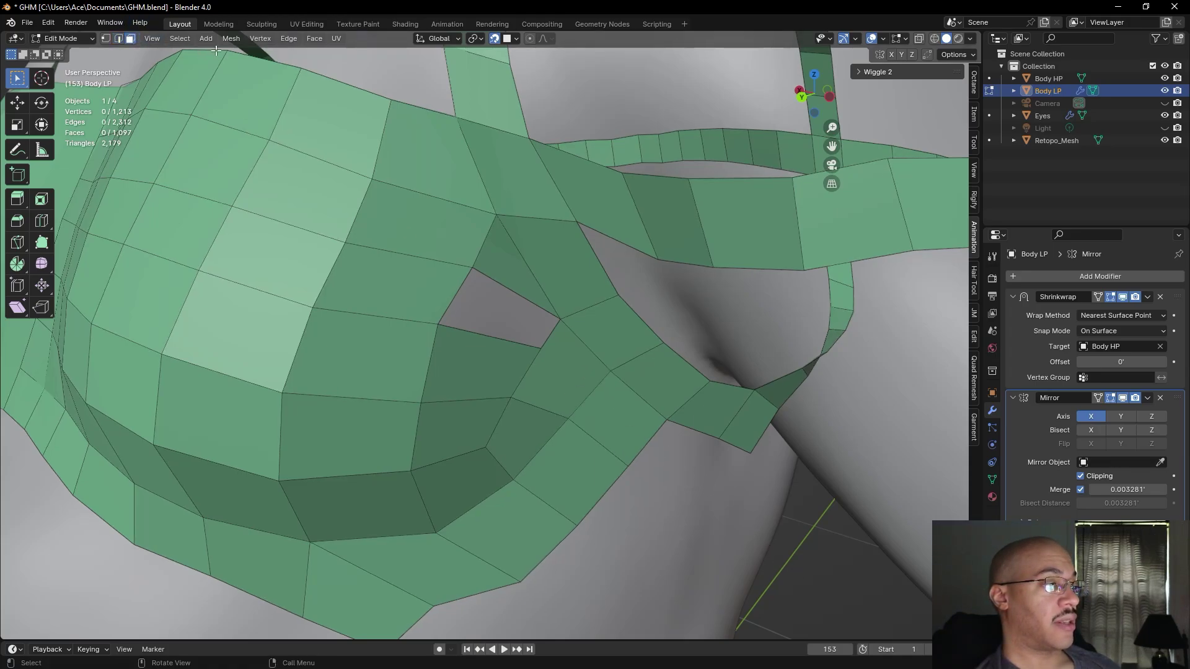
pyautogui.click(544, 358)
pyautogui.rightClick(544, 358)
pyautogui.moveTo(516, 499)
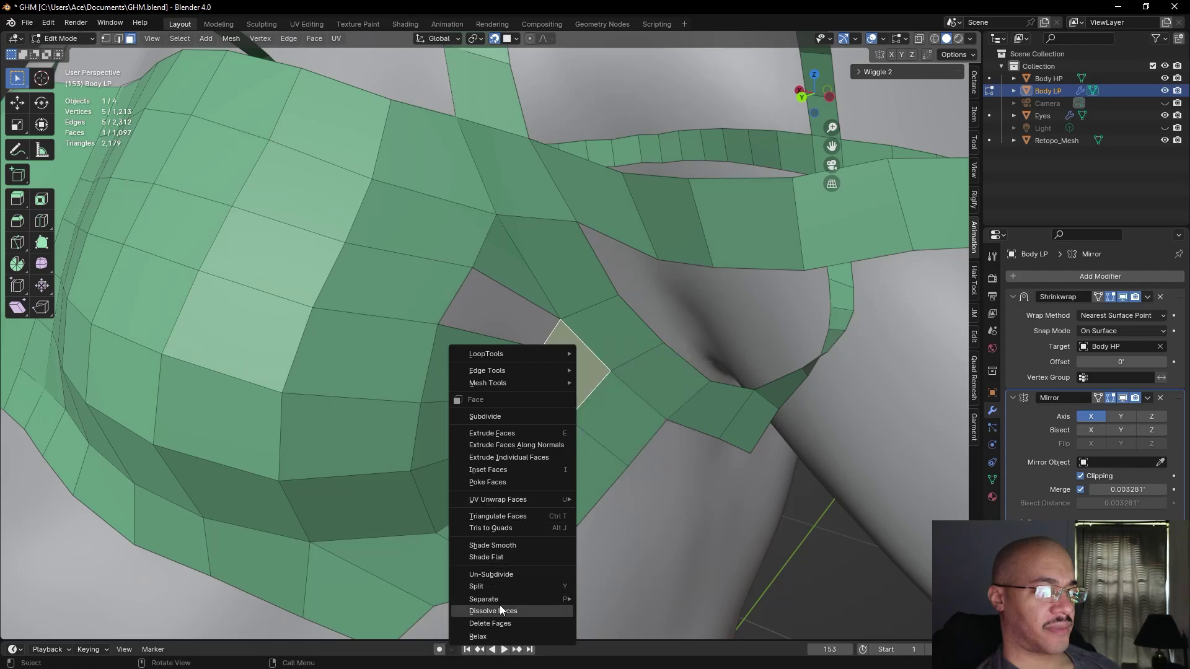
pyautogui.click(497, 622)
# - Add a centred loop cut across the under-chest strip's quad bordering the gap, just below the armhole strip
pyautogui.rightClick(613, 396)
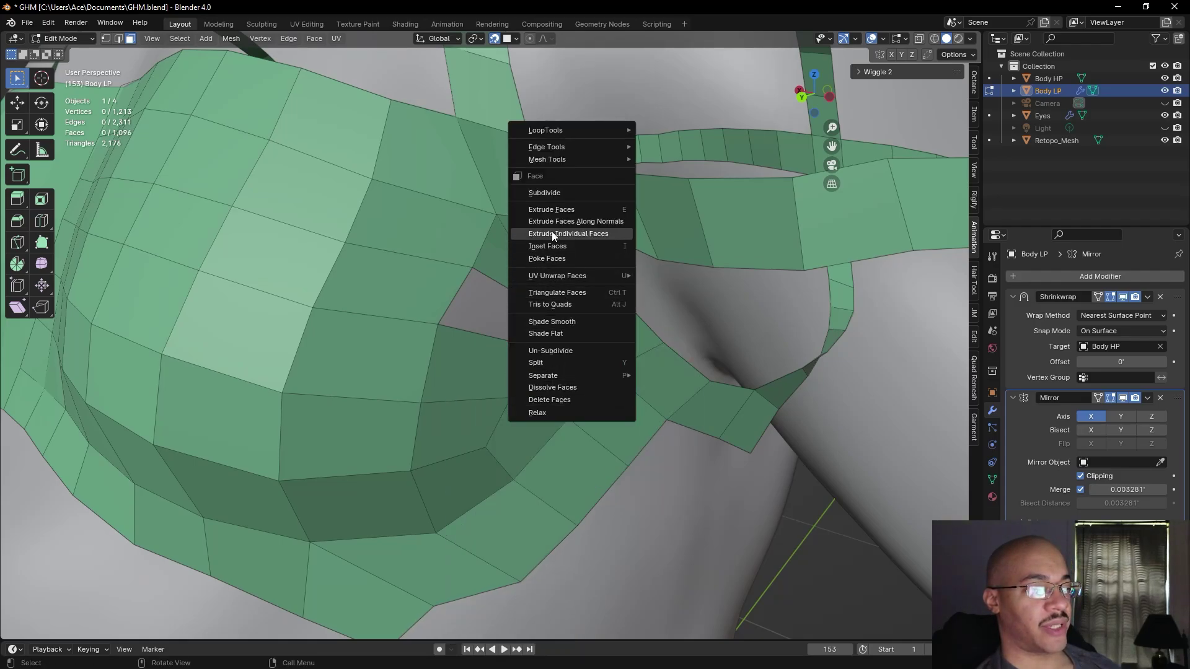
pyautogui.click(119, 38)
pyautogui.rightClick(598, 419)
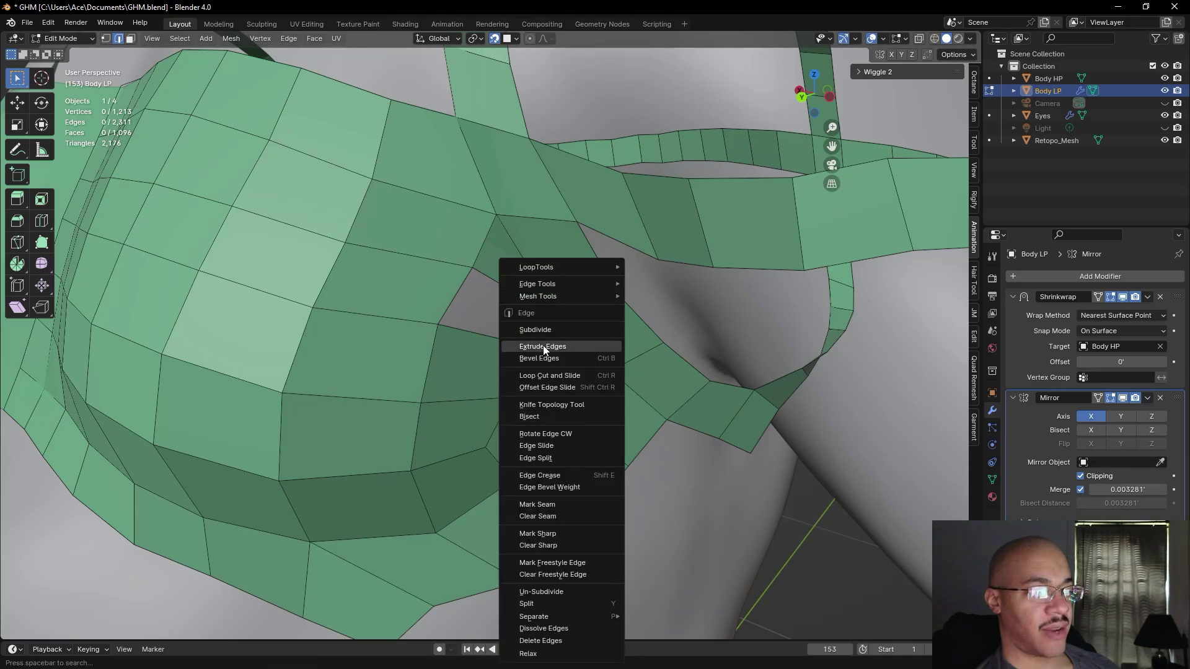
pyautogui.click(549, 377)
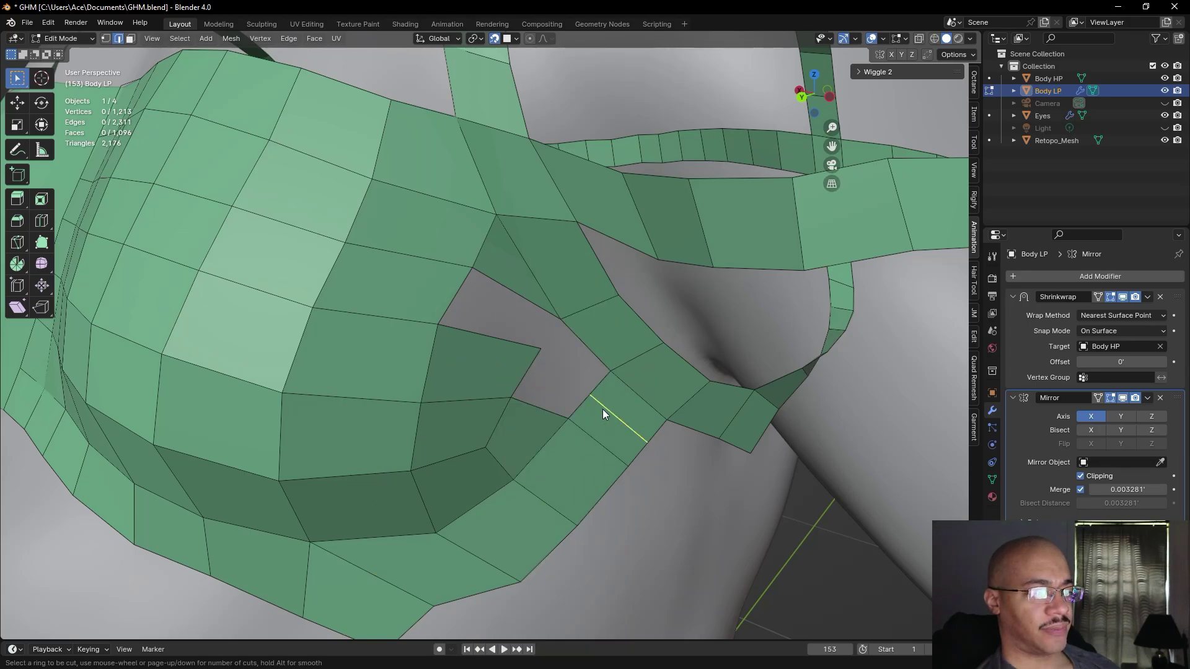
pyautogui.click(604, 407)
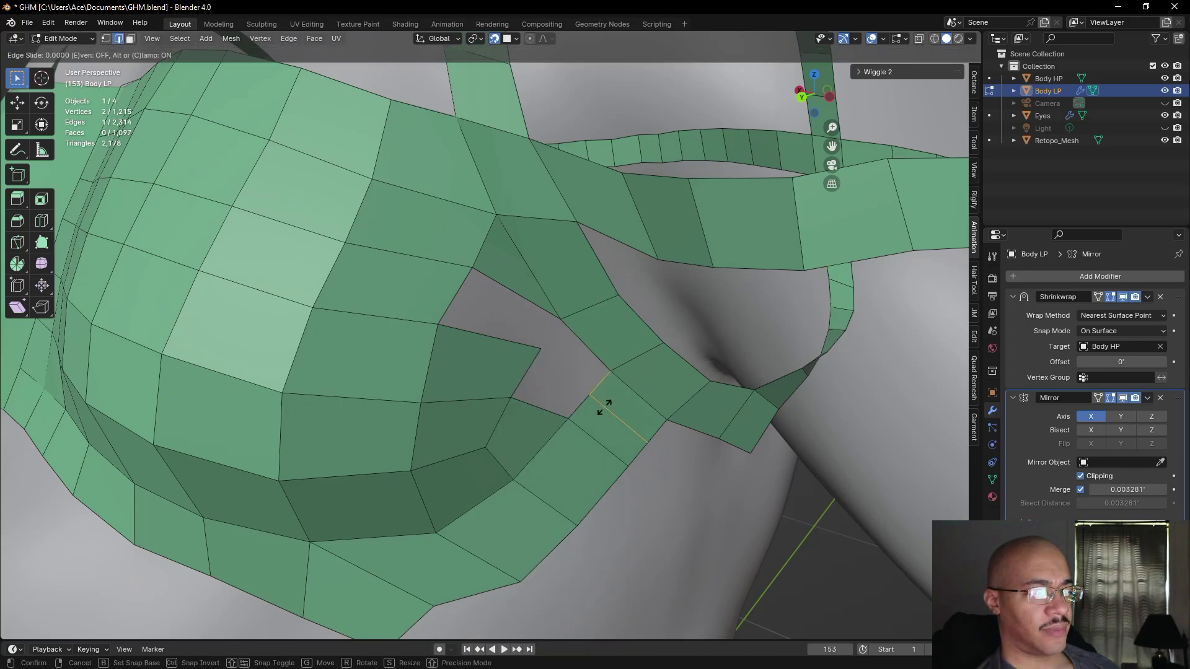
pyautogui.click(605, 409)
pyautogui.click(812, 529)
# - Move the under-chest strip's cross edge just below the new loop cut slightly down the strip, away from the armhole
pyautogui.scroll(-2, 815, 527)
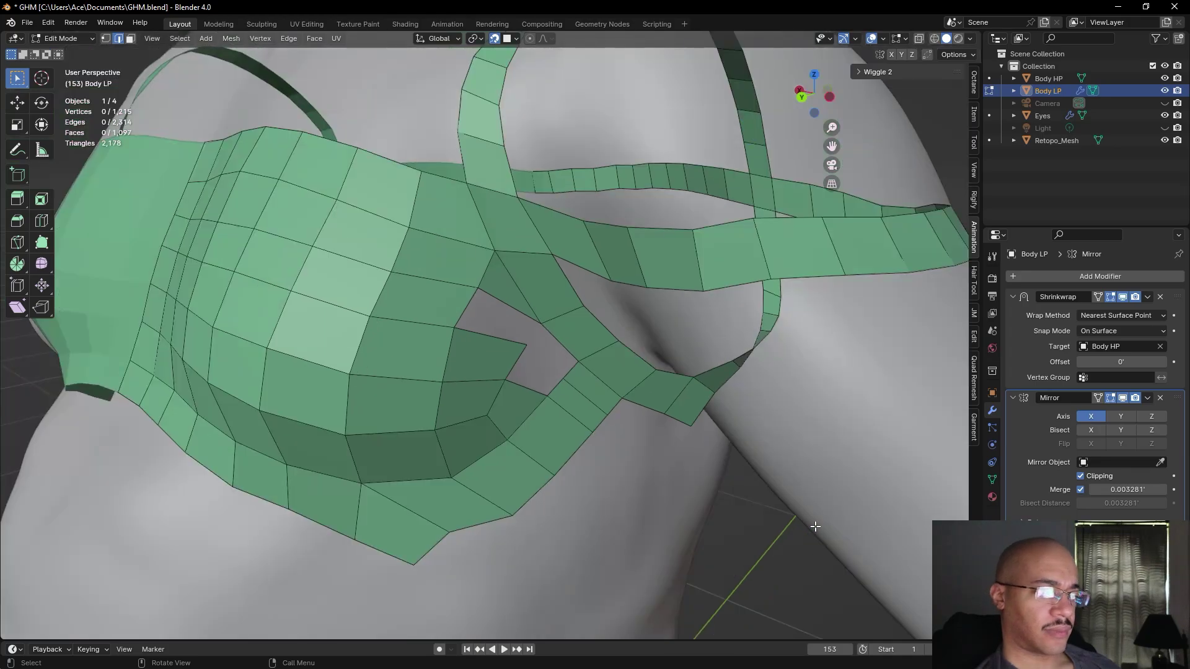
pyautogui.click(580, 417)
pyautogui.press('g')
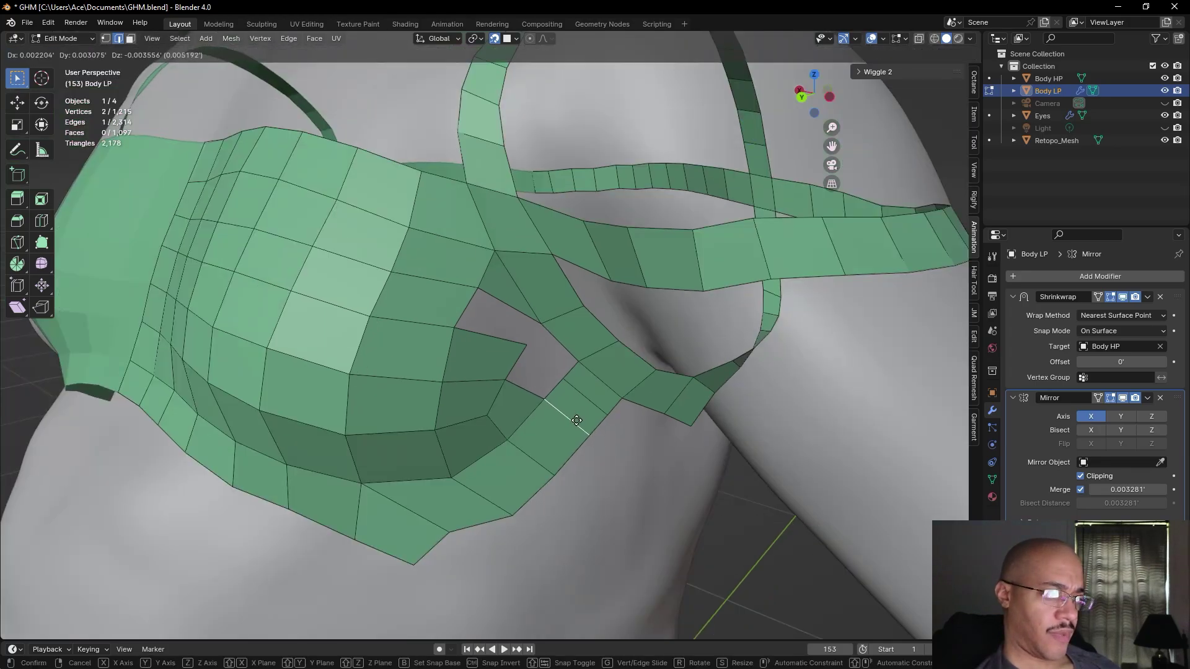
pyautogui.click(573, 424)
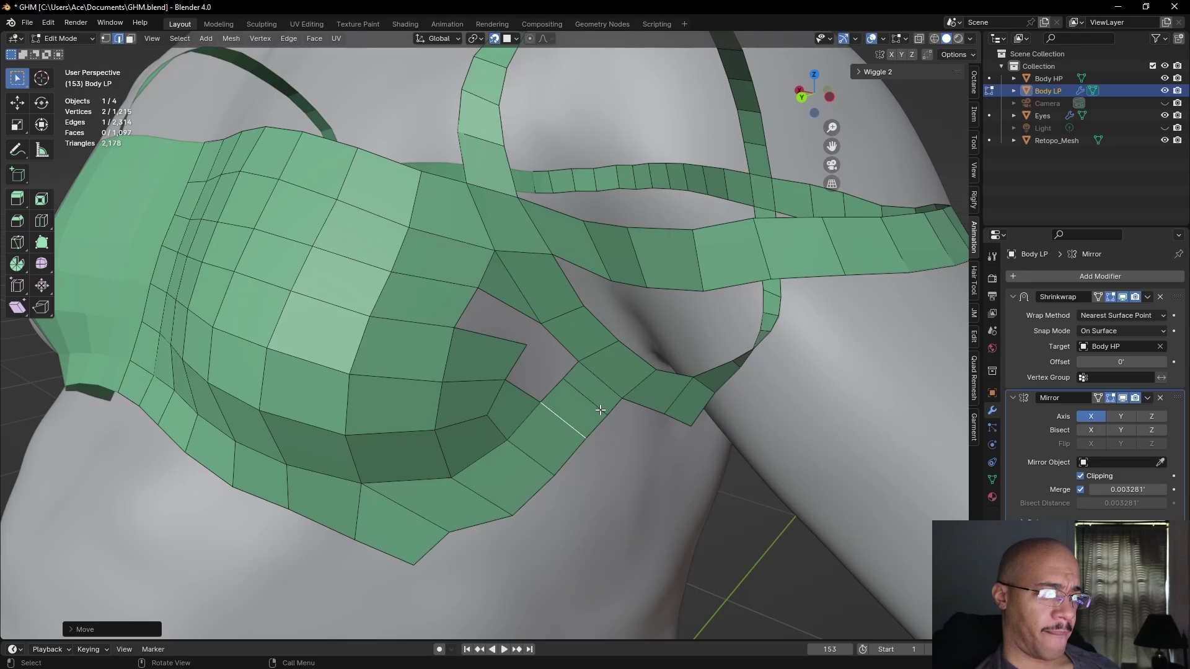
# - Move the free corner vertex of the quad protruding into the pectoral gap slightly inward and down
pyautogui.click(523, 344)
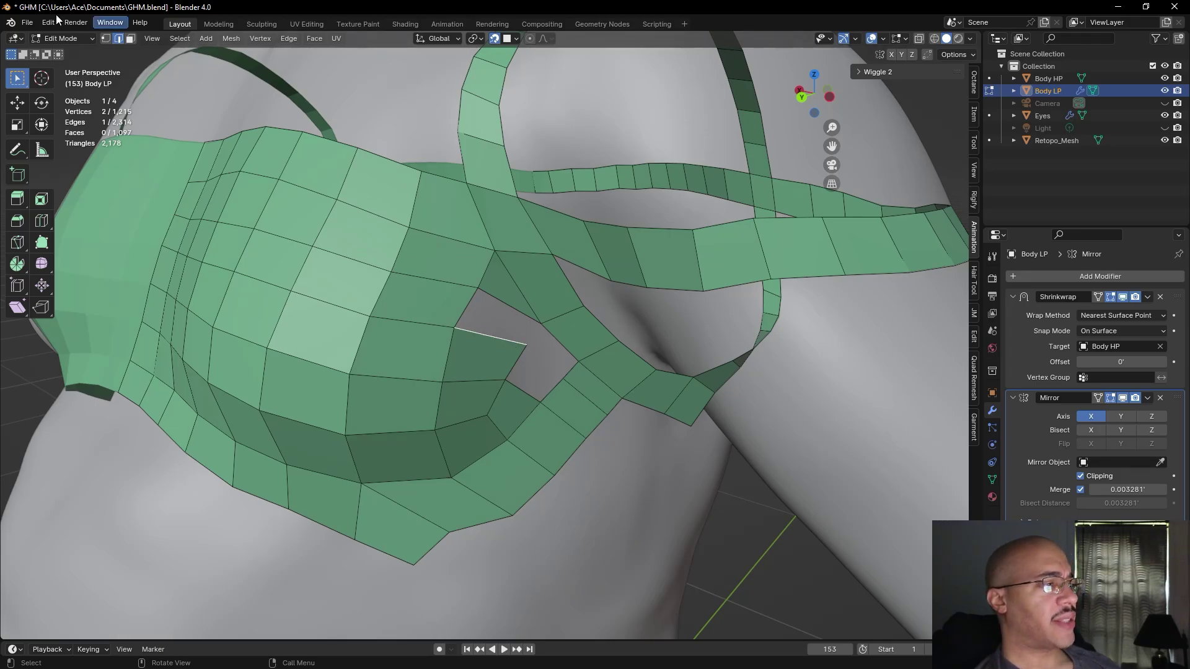
pyautogui.click(106, 39)
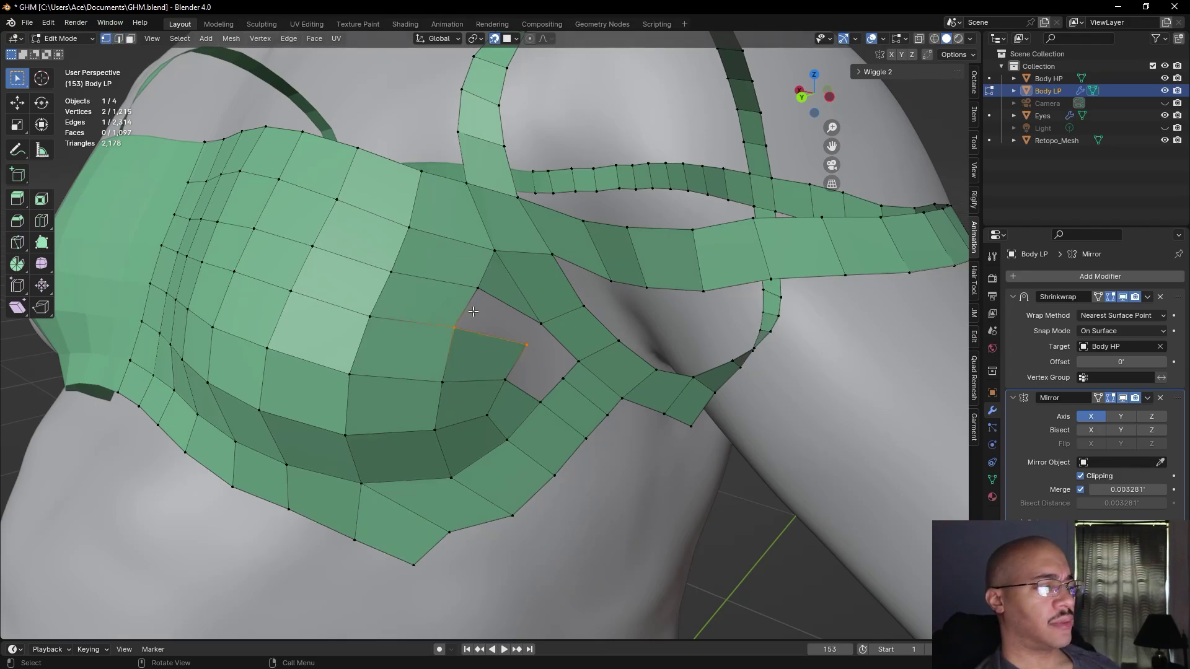
pyautogui.click(523, 345)
pyautogui.press('g')
pyautogui.click(520, 351)
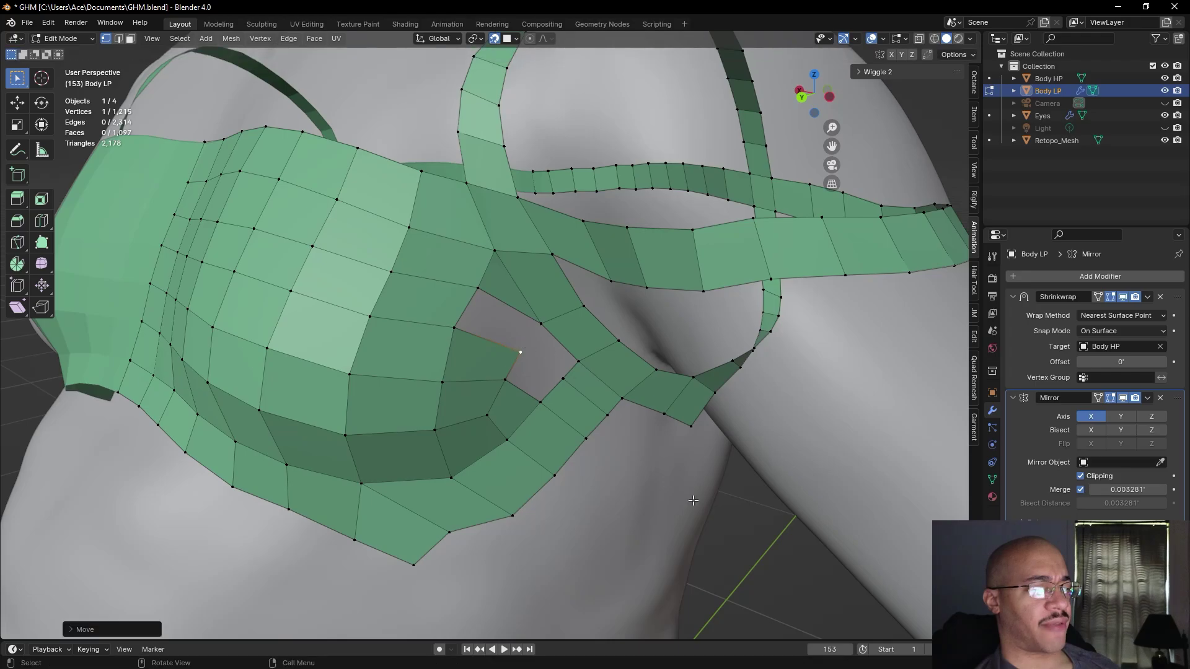
pyautogui.click(725, 486)
# - Fill a quad between the protruding quad's outer edge and the under-chest strip, closing the lower end of the pectoral gap
pyautogui.click(119, 38)
pyautogui.click(523, 369)
pyautogui.keyDown('shift'); pyautogui.click(548, 390); pyautogui.keyUp('shift')
pyautogui.keyDown('shift'); pyautogui.click(530, 394); pyautogui.keyUp('shift')
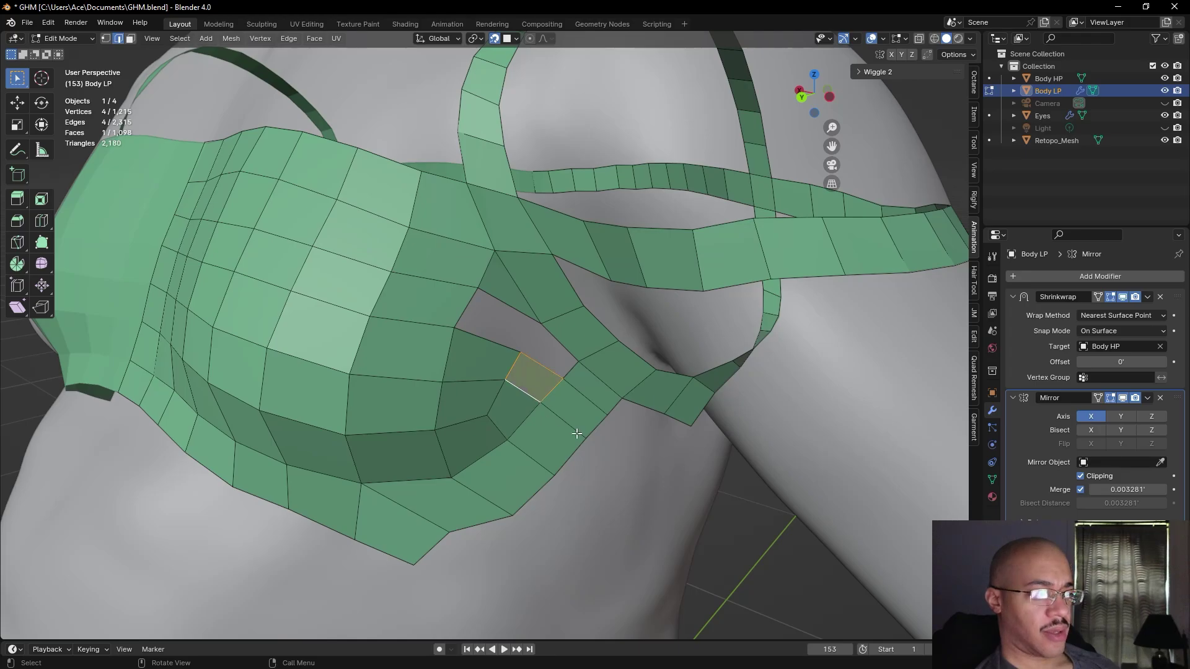
pyautogui.click(735, 551)
# - Fill a second quad between the new quad's upper edge and the neighbouring strip edge at the armhole junction
pyautogui.click(550, 369)
pyautogui.keyDown('shift'); pyautogui.click(556, 352); pyautogui.keyUp('shift')
pyautogui.press('f')
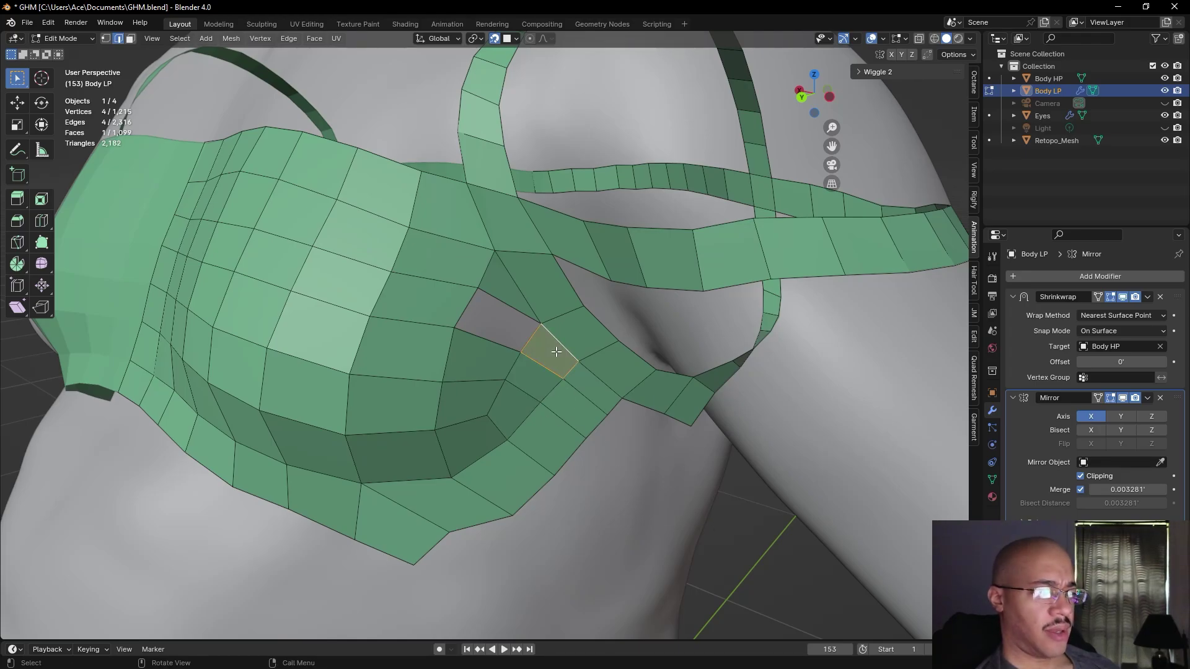
pyautogui.click(759, 552)
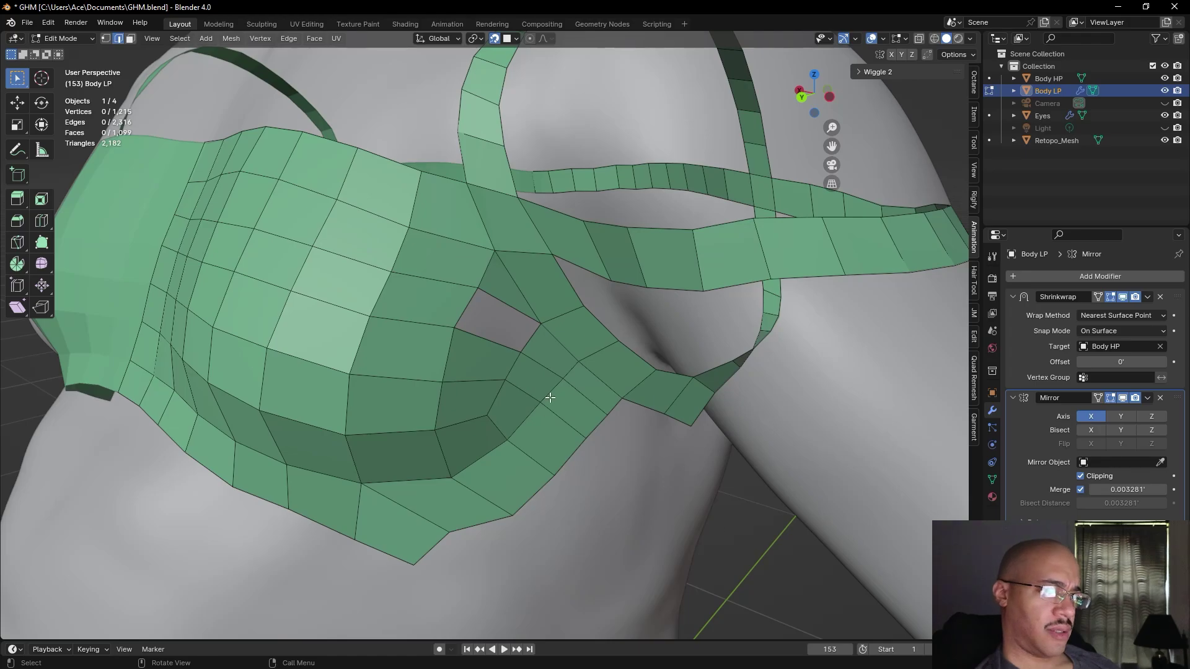
# - Fill the remaining four-sided hole between the pectoral grid and the armhole strip with a quad
pyautogui.click(492, 309)
pyautogui.keyDown('shift'); pyautogui.click(445, 294); pyautogui.keyUp('shift')
pyautogui.keyDown('shift'); pyautogui.click(455, 287); pyautogui.keyUp('shift')
pyautogui.keyDown('alt'); pyautogui.click(531, 337); pyautogui.keyUp('alt')
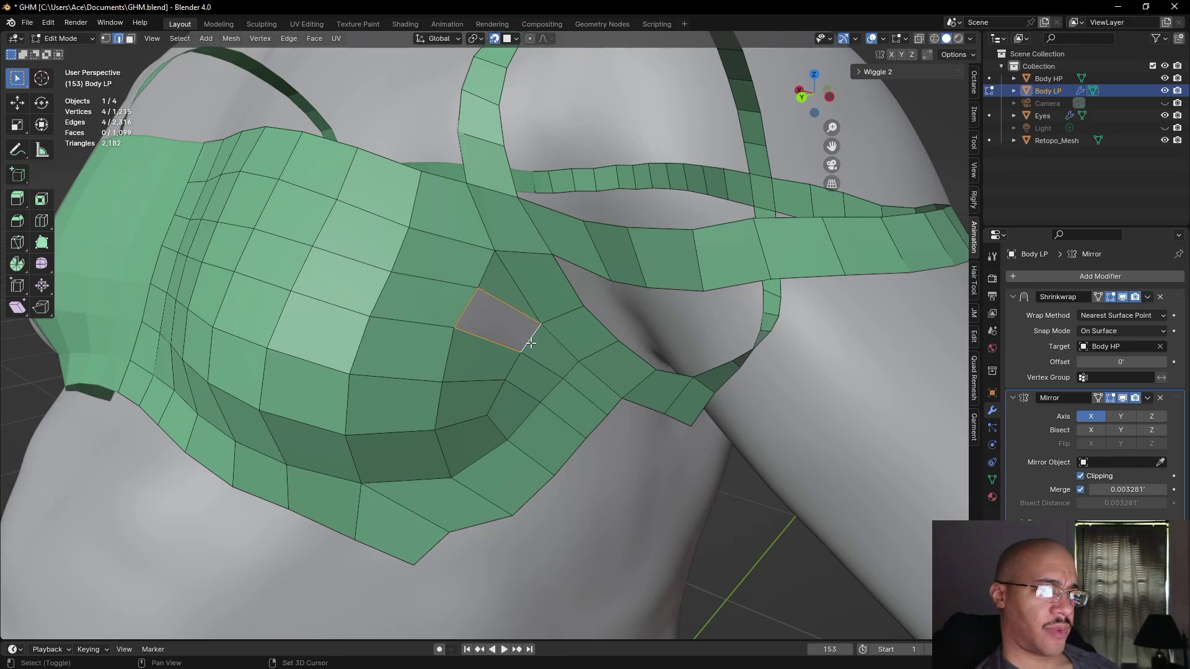
pyautogui.press('f')
pyautogui.click(755, 563)
# - Nudge the vertex in the lower outer pectoral, one row inside the under-chest strip, to even out the surrounding quads
pyautogui.scroll(-5, 755, 563)
pyautogui.moveTo(750, 558); pyautogui.dragTo(702, 547, button='middle')
pyautogui.moveTo(431, 318); pyautogui.dragTo(489, 365, button='middle')
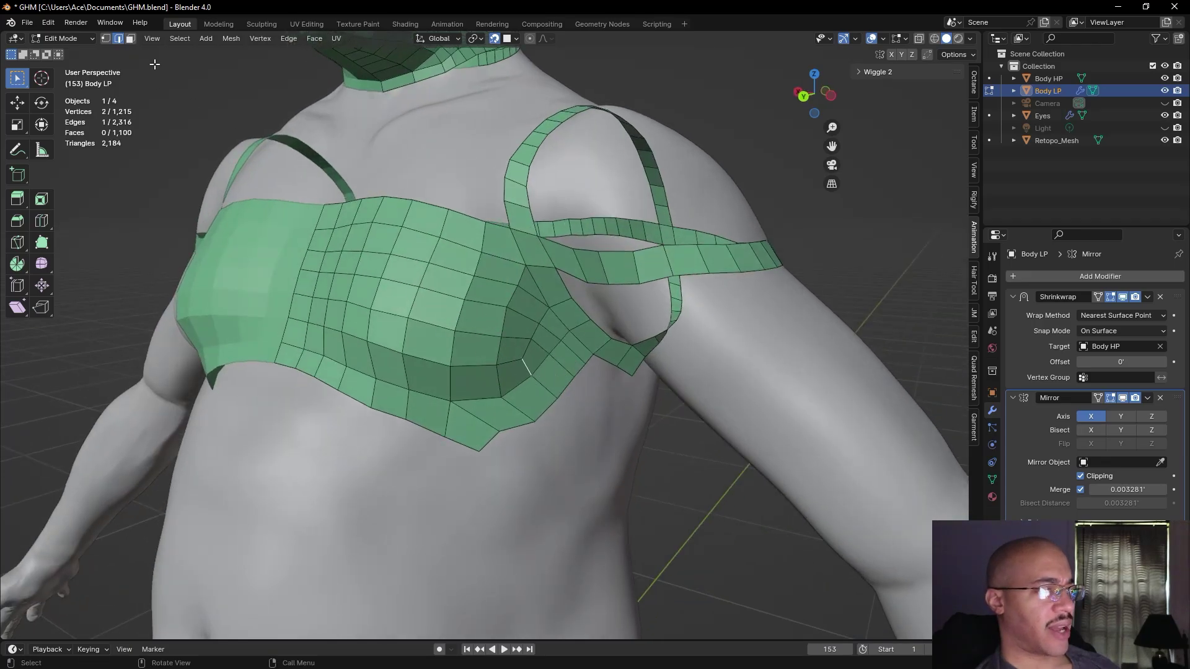
pyautogui.click(105, 38)
pyautogui.click(524, 363)
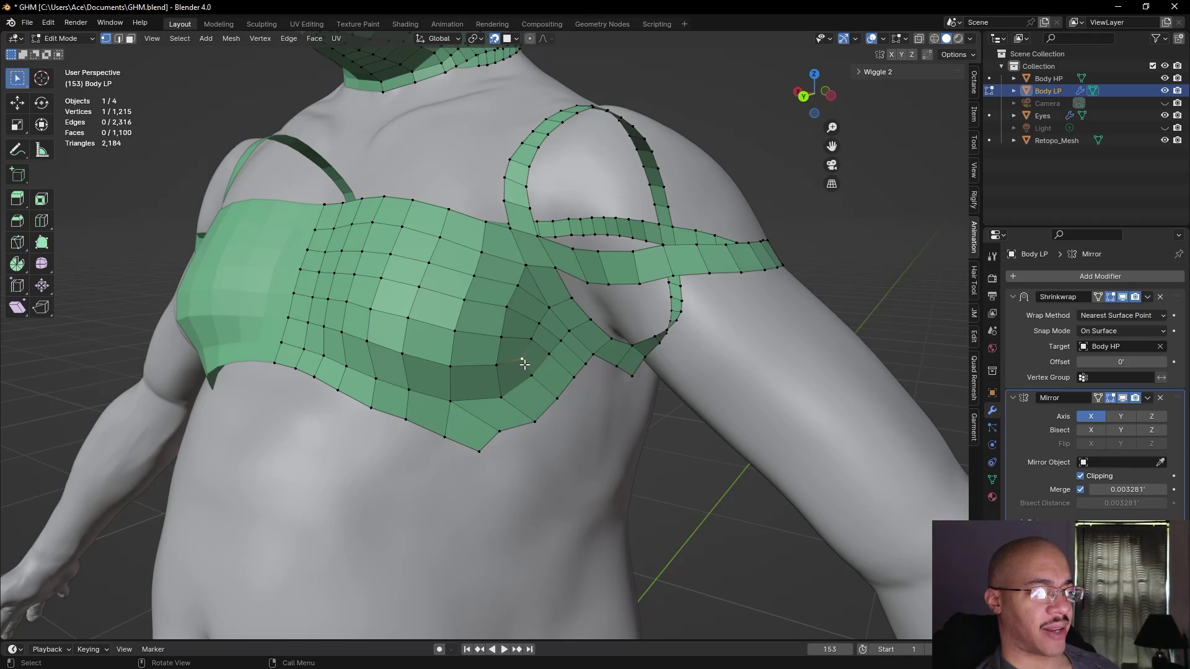
pyautogui.press('r')
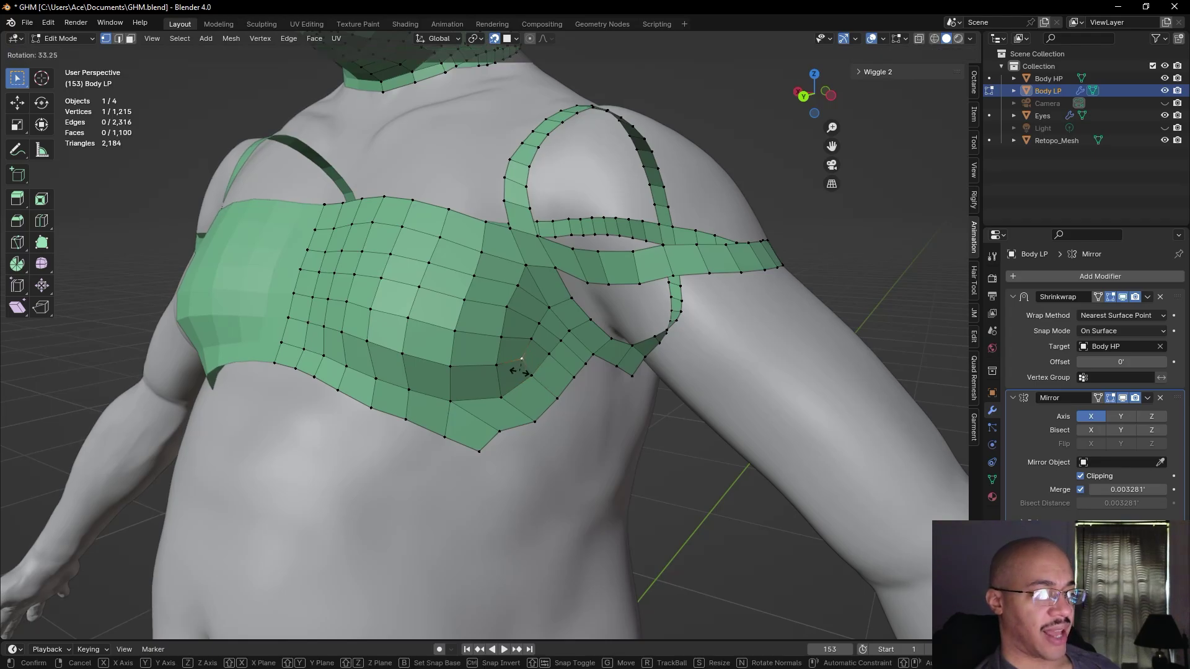
pyautogui.click(522, 370)
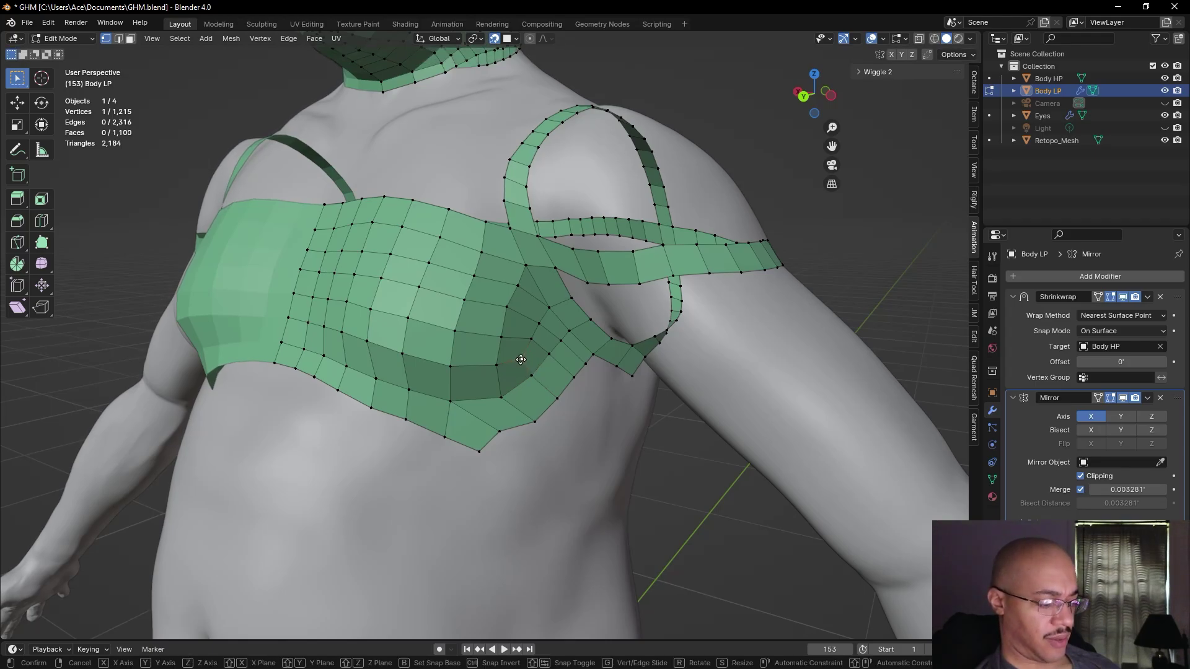
pyautogui.press('g')
pyautogui.click(524, 364)
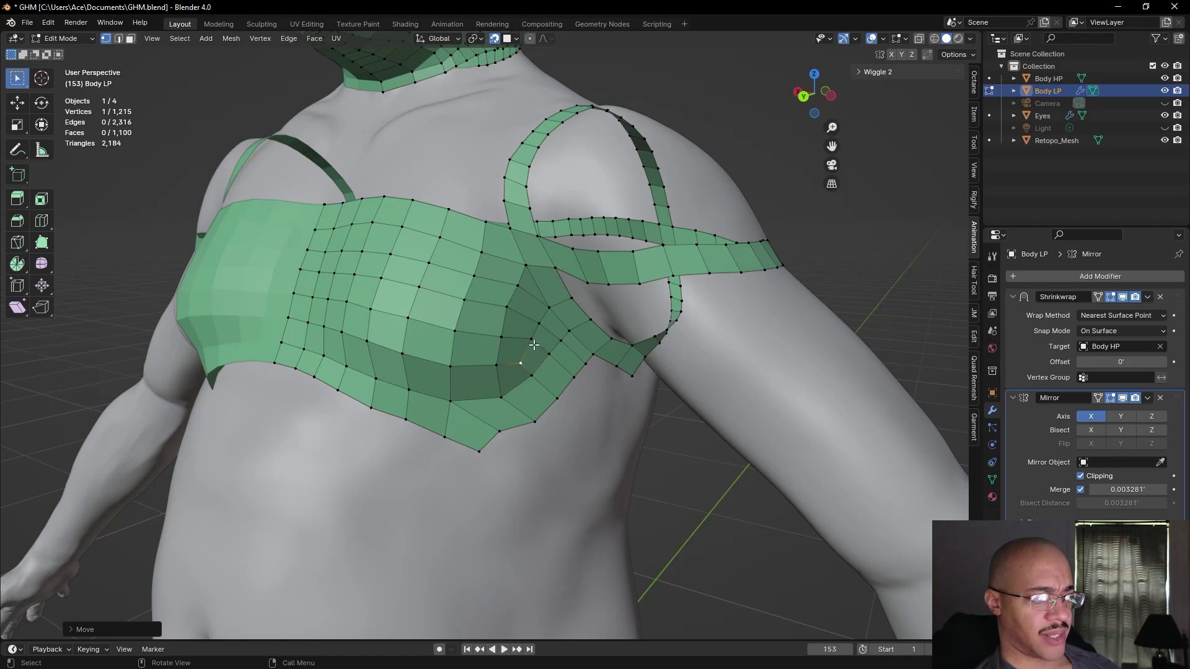
pyautogui.click(549, 353)
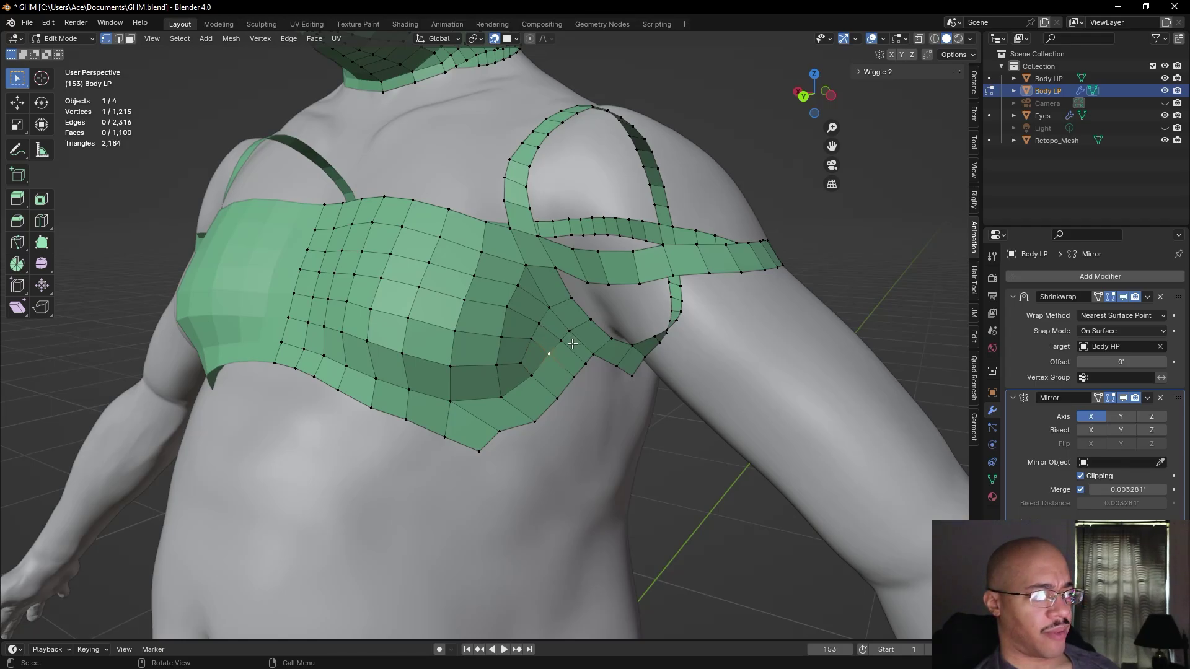
pyautogui.click(694, 481)
# - Fill a new quad in the corner between the upper chest edge and the front armhole strip, adjusting its free vertex
pyautogui.scroll(-3, 688, 489)
pyautogui.moveTo(687, 496); pyautogui.dragTo(673, 464, button='middle')
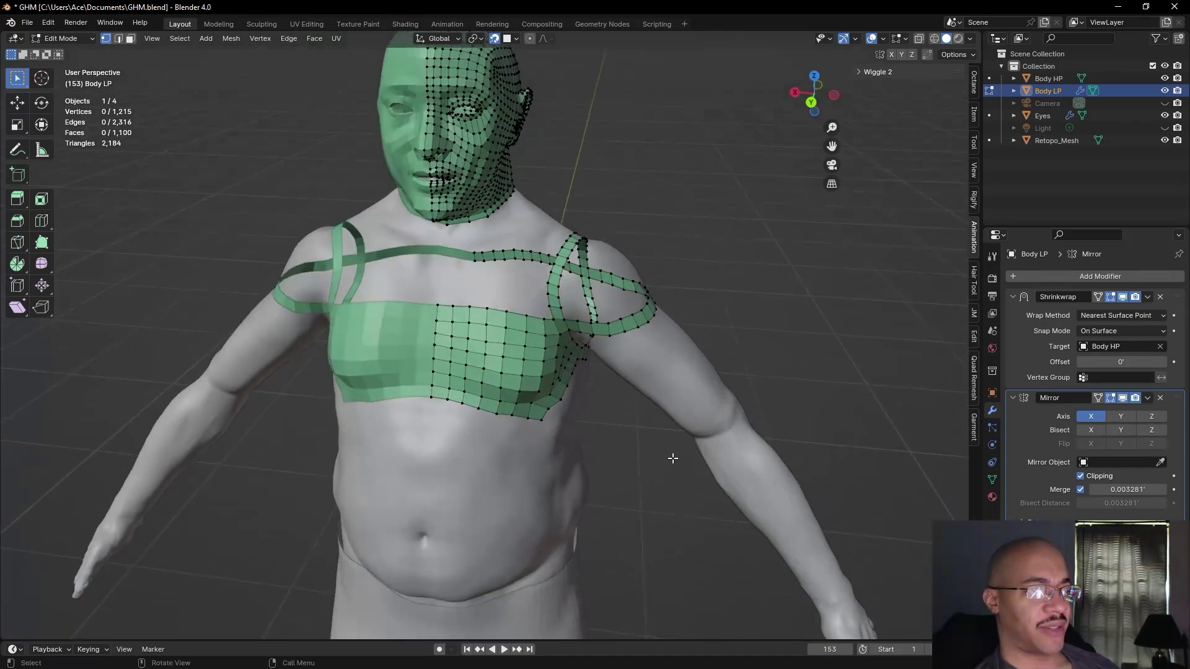
pyautogui.scroll(4, 673, 463)
pyautogui.keyDown('shift'); pyautogui.moveTo(509, 313); pyautogui.dragTo(534, 416, button='middle'); pyautogui.keyUp('shift')
pyautogui.click(533, 401)
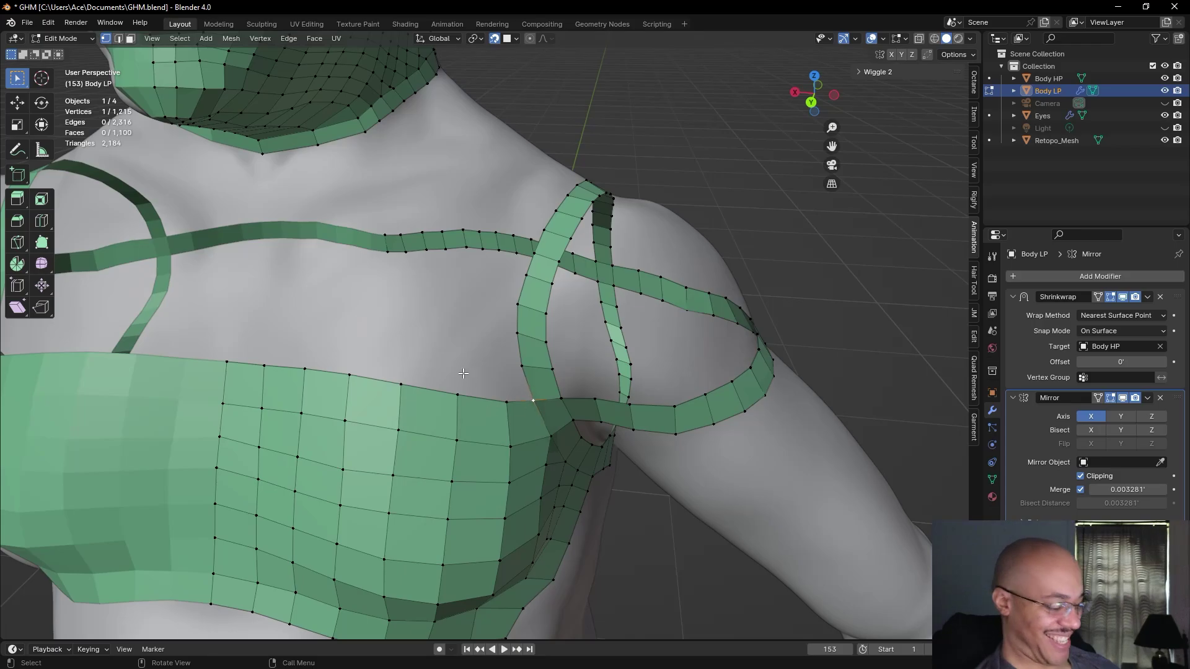
pyautogui.press('f')
pyautogui.press('g')
pyautogui.click(472, 362)
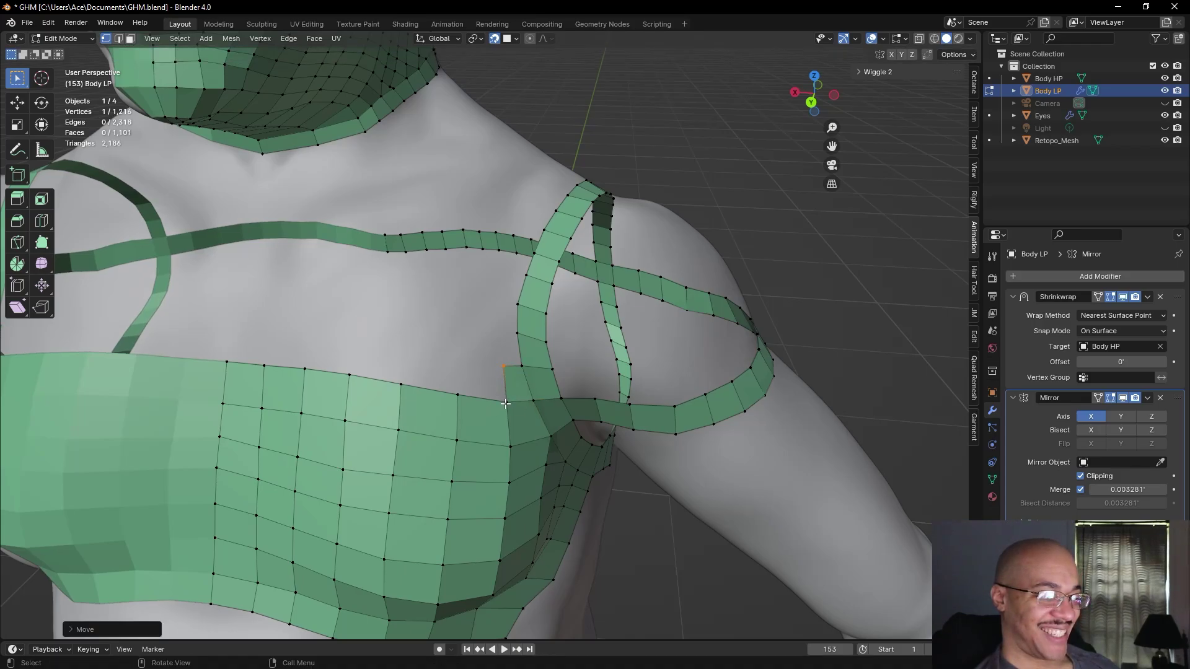
# - Continue the new row along the upper chest edge with six more quads to the centre line, adjusting each free vertex
pyautogui.press('f')
pyautogui.press('g')
pyautogui.click(480, 402)
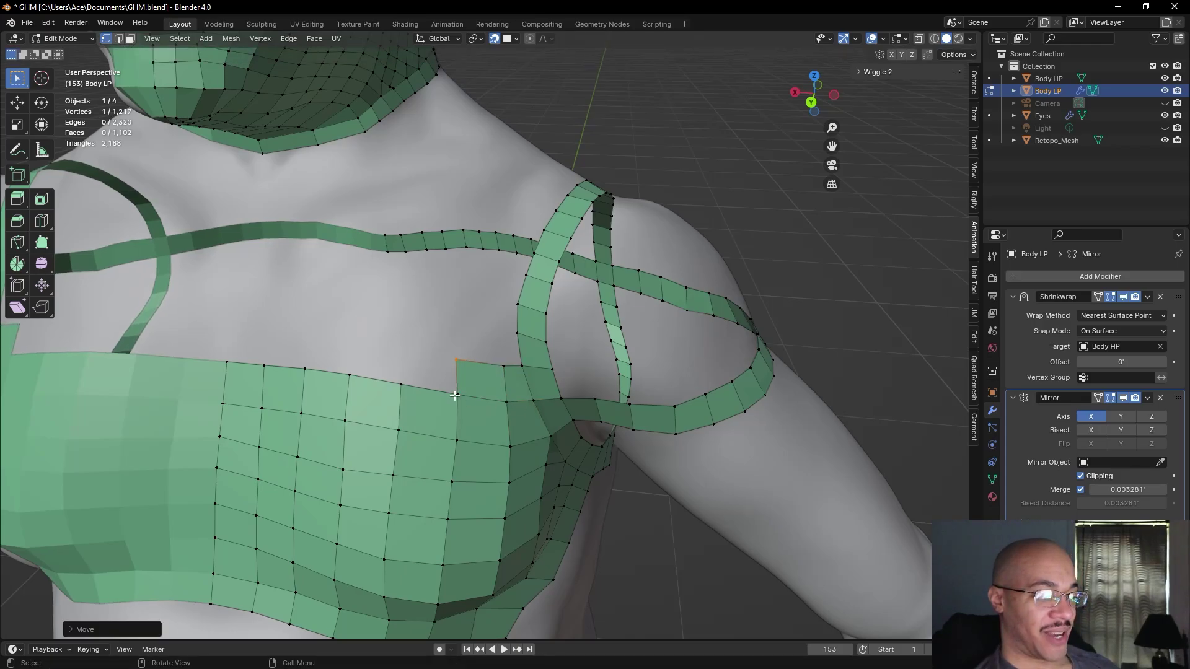
pyautogui.press('f')
pyautogui.press('g')
pyautogui.click(428, 391)
pyautogui.press('f')
pyautogui.press('g')
pyautogui.click(377, 382)
pyautogui.press('f')
pyautogui.press('g')
pyautogui.click(345, 374)
pyautogui.press('f')
pyautogui.press('g')
pyautogui.click(302, 368)
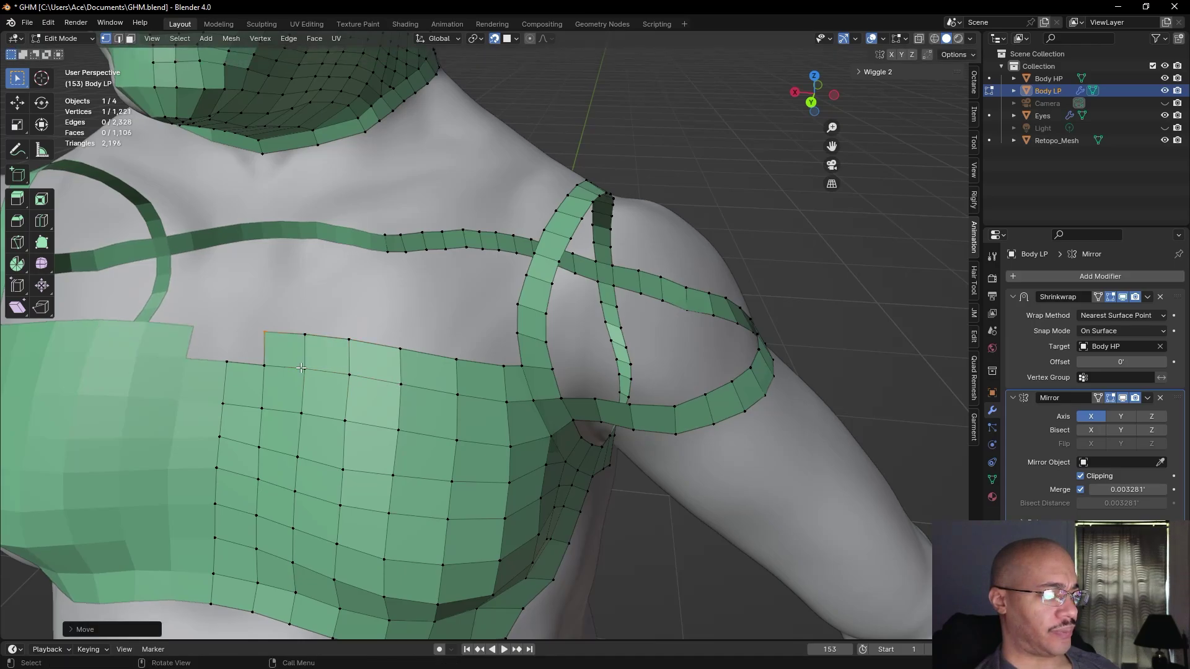
pyautogui.press('f')
pyautogui.press('g')
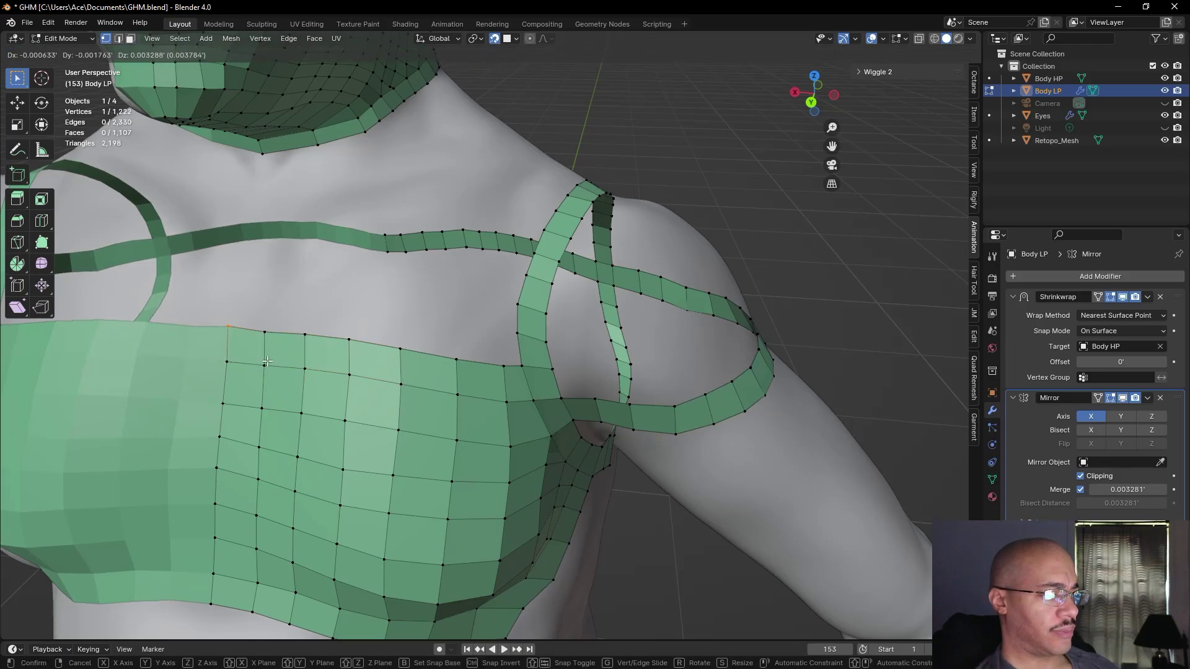
pyautogui.click(300, 366)
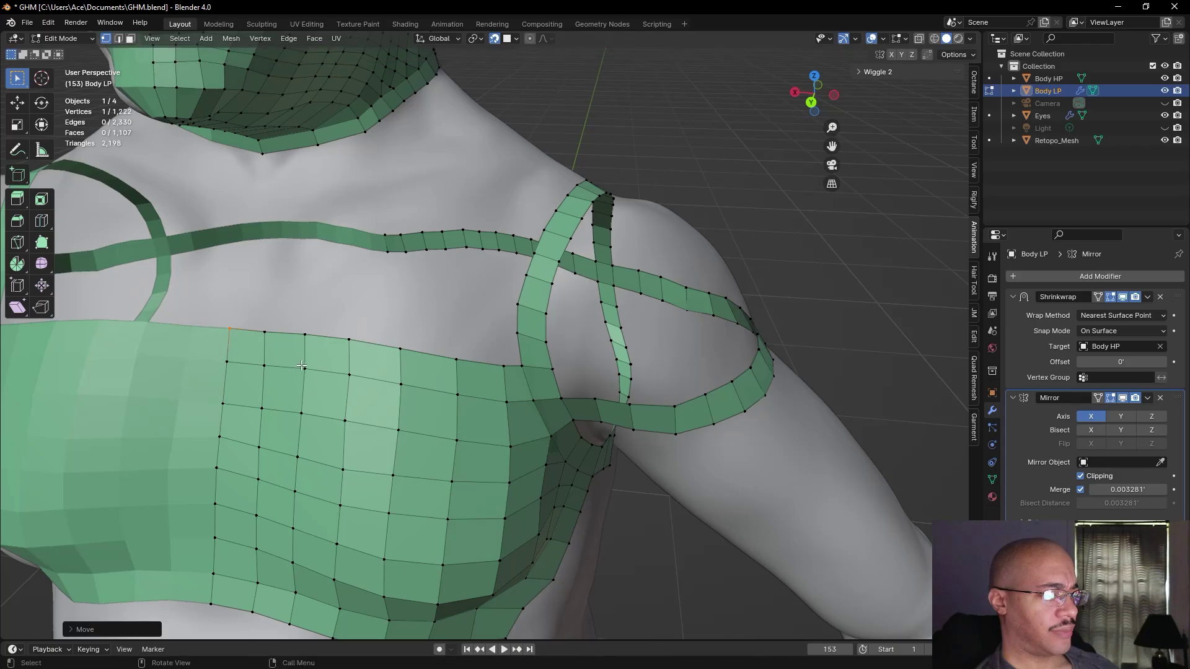
pyautogui.click(673, 558)
# - Nudge the pectoral vertex just inside the lower front corner of the armhole strip
pyautogui.scroll(-3, 663, 556)
pyautogui.moveTo(645, 563); pyautogui.dragTo(521, 468, button='middle')
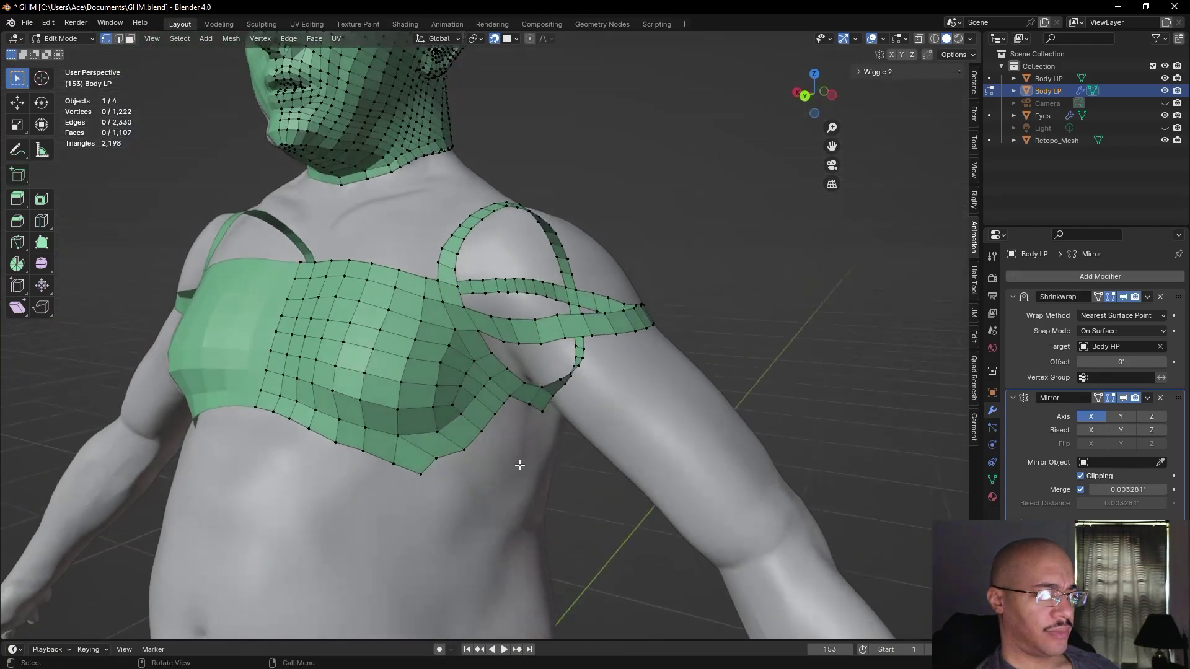
pyautogui.scroll(3, 495, 421)
pyautogui.click(425, 324)
pyautogui.moveTo(483, 380); pyautogui.dragTo(506, 408, button='middle')
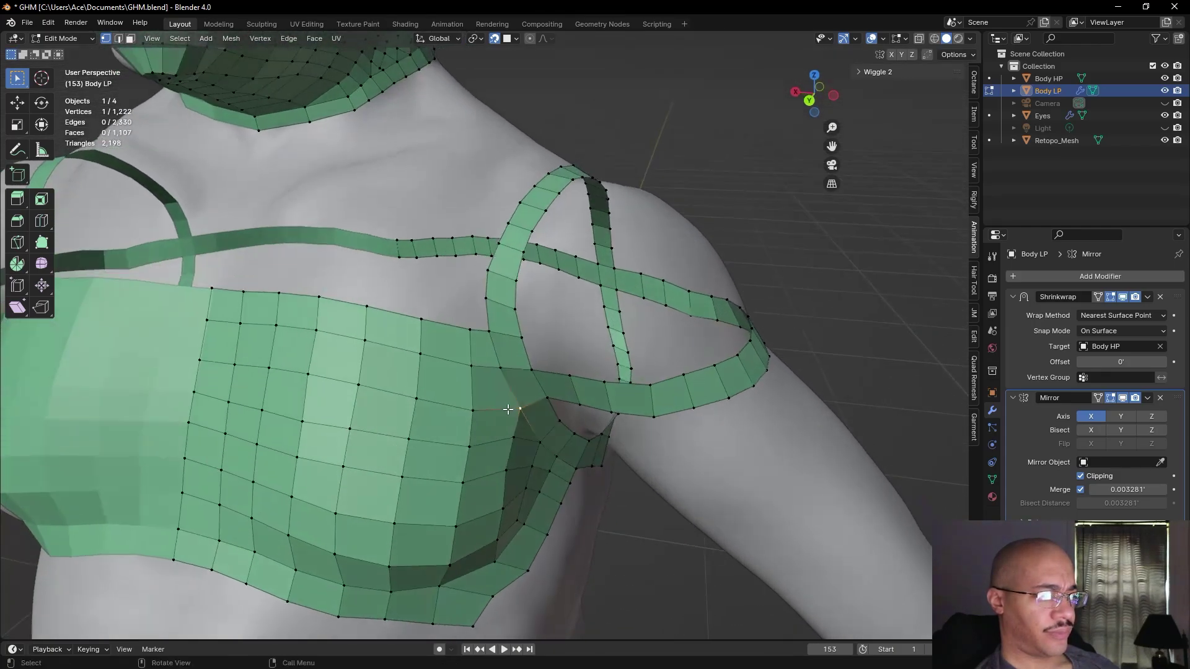
pyautogui.press('g')
pyautogui.click(534, 428)
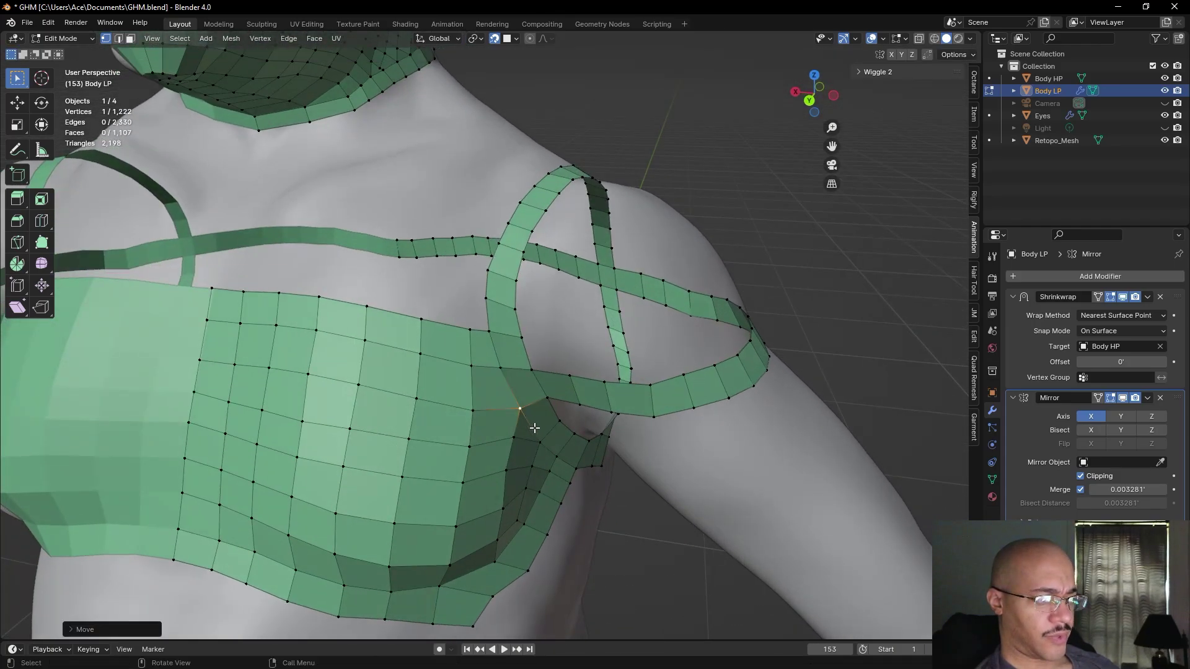
pyautogui.click(640, 550)
# - Adjust the top two vertices of the chest grid column nearest the armhole strip to smooth the upper rows
pyautogui.moveTo(648, 562)
pyautogui.mouseDown(button='middle')
pyautogui.moveTo(617, 534)
pyautogui.moveTo(637, 526)
pyautogui.moveTo(666, 571)
pyautogui.moveTo(667, 557)
pyautogui.mouseUp(button='middle')
pyautogui.scroll(-6, 667, 557)
pyautogui.moveTo(588, 500); pyautogui.dragTo(513, 415, button='middle')
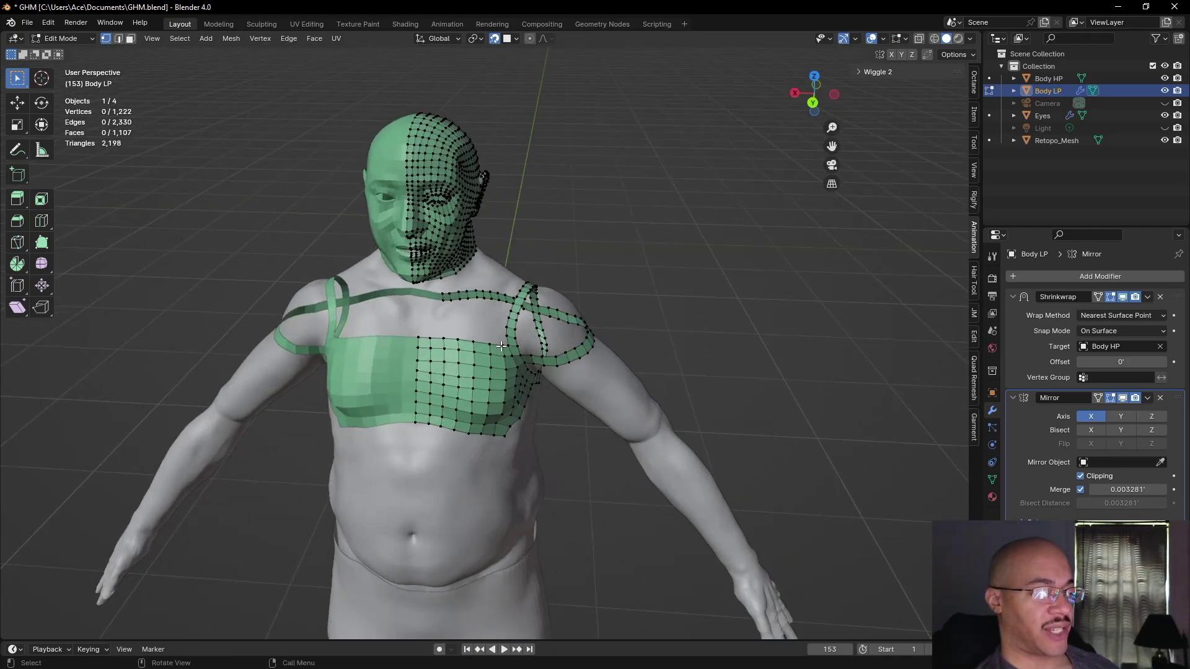
pyautogui.scroll(5, 518, 395)
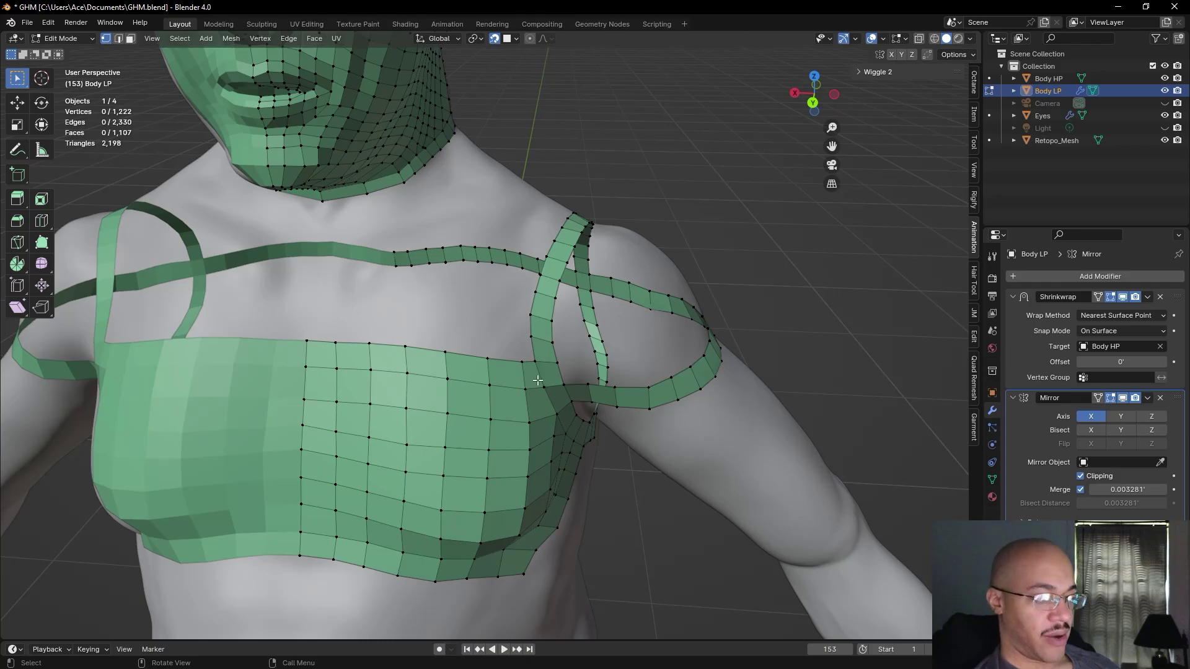
pyautogui.moveTo(614, 422); pyautogui.dragTo(545, 466, button='middle')
pyautogui.moveTo(419, 443); pyautogui.dragTo(508, 401, button='middle')
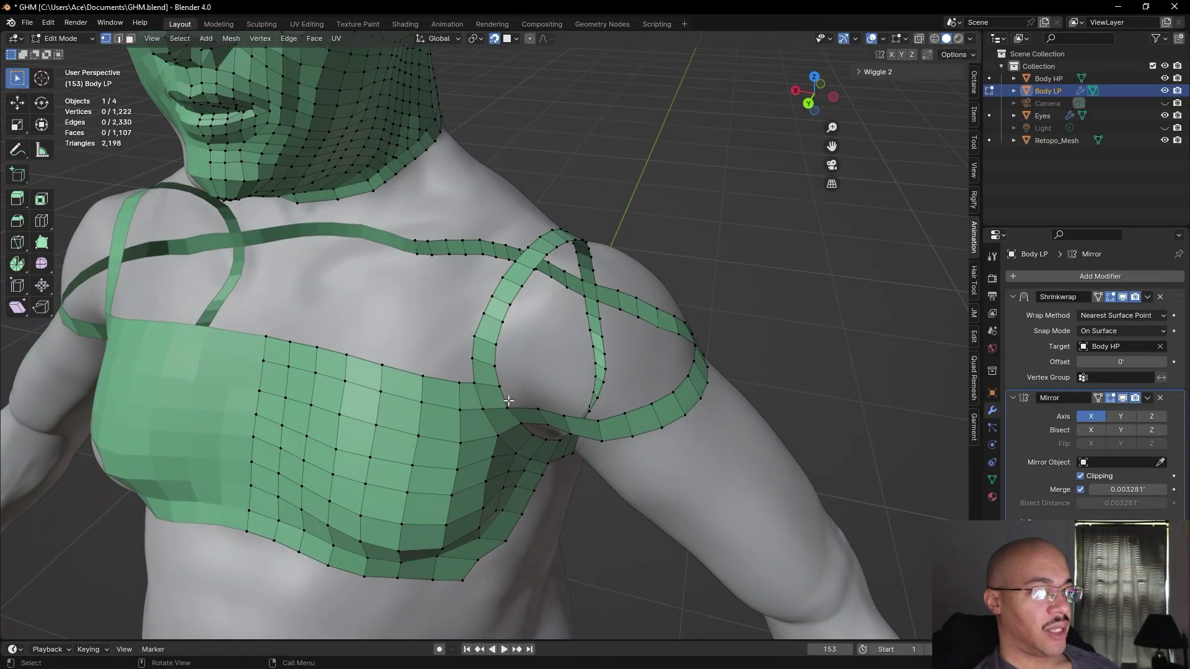
pyautogui.press('g')
pyautogui.click(459, 383)
pyautogui.press('g')
pyautogui.click(460, 412)
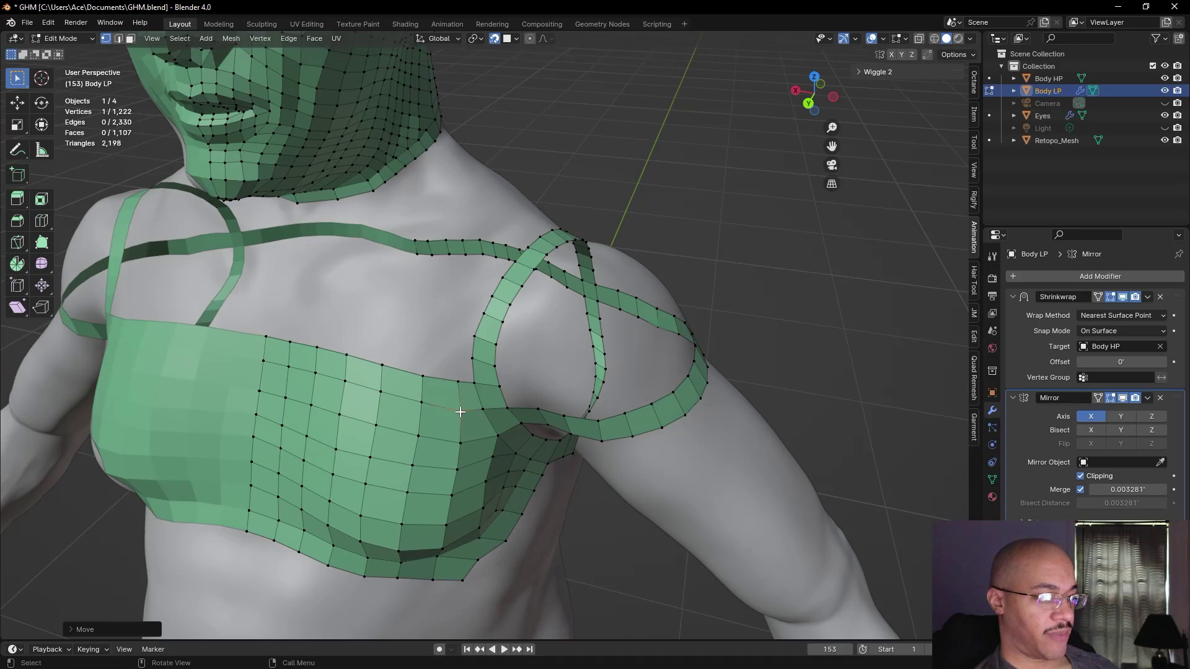
# - Adjust the top two vertices of the next chest grid column towards the centre line
pyautogui.press('g')
pyautogui.click(421, 381)
pyautogui.press('g')
pyautogui.click(419, 402)
pyautogui.press('g')
pyautogui.click(418, 404)
pyautogui.press('g')
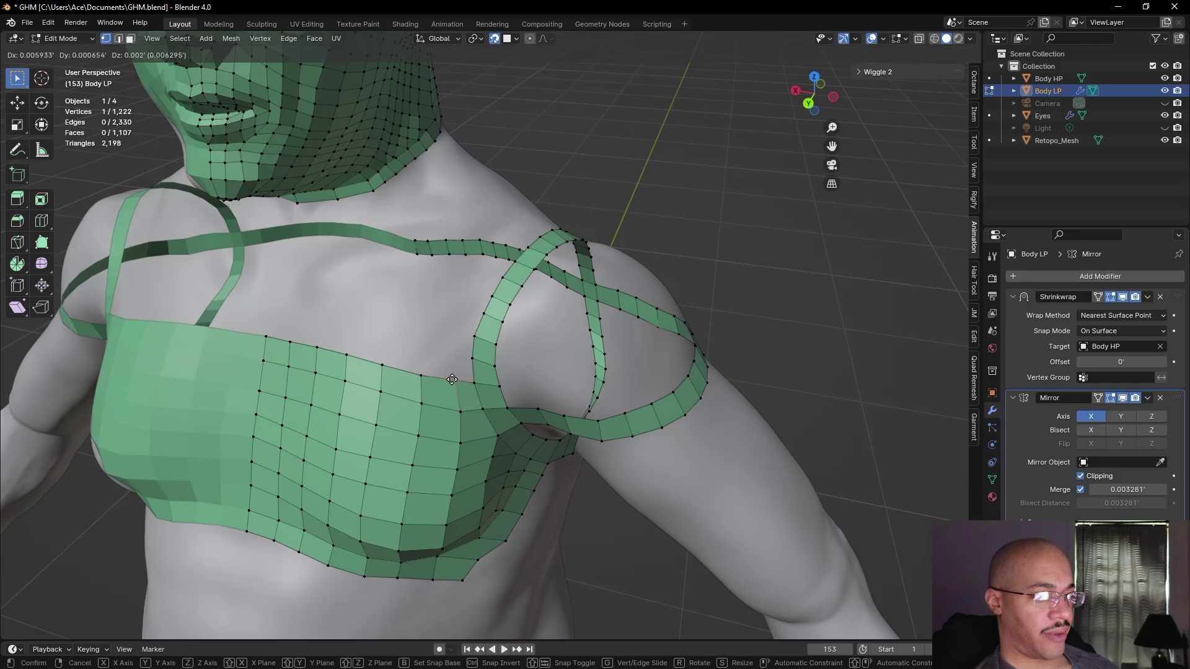
pyautogui.rightClick(455, 382)
pyautogui.click(612, 570)
# - Move the under-chest strip's lower-edge vertex beside its outer tip slightly outward and down, and adjust the upper-edge vertex above the tip
pyautogui.scroll(-2, 612, 569)
pyautogui.moveTo(612, 570); pyautogui.dragTo(545, 533, button='middle')
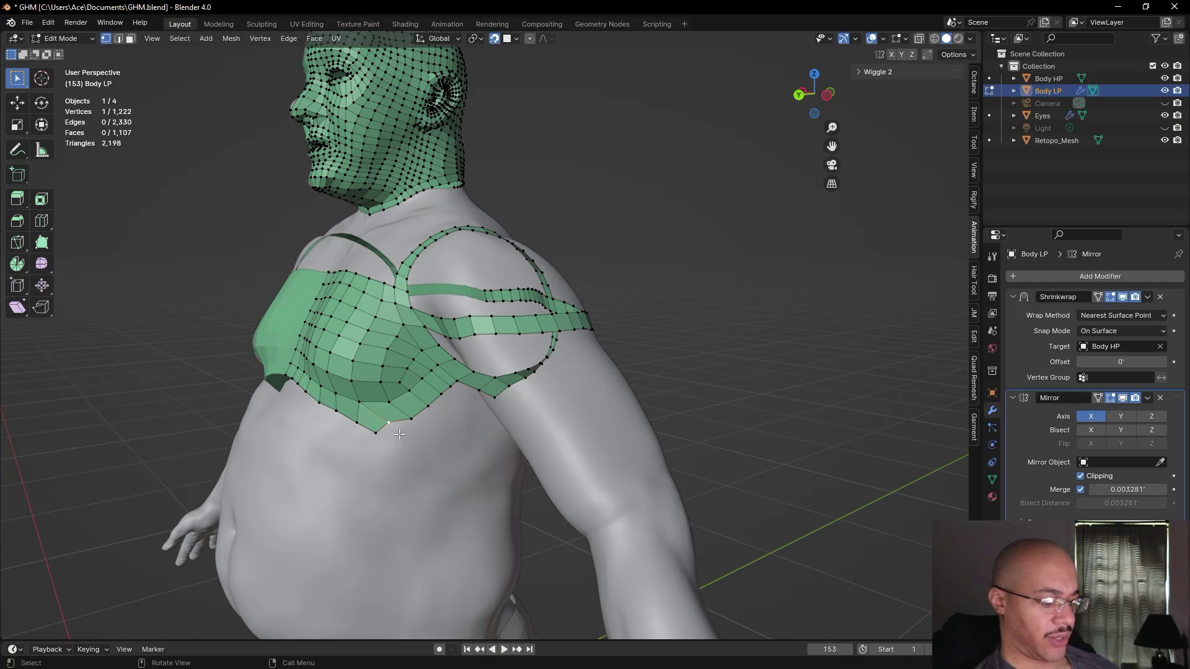
pyautogui.press('g')
pyautogui.click(398, 437)
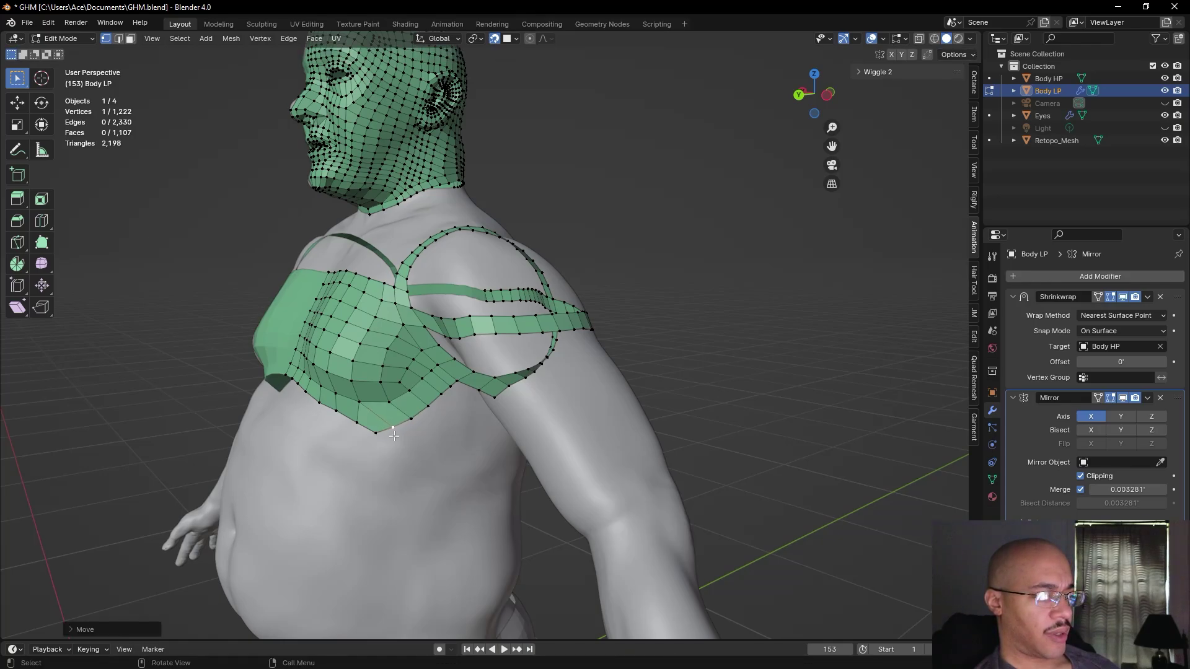
pyautogui.press('g')
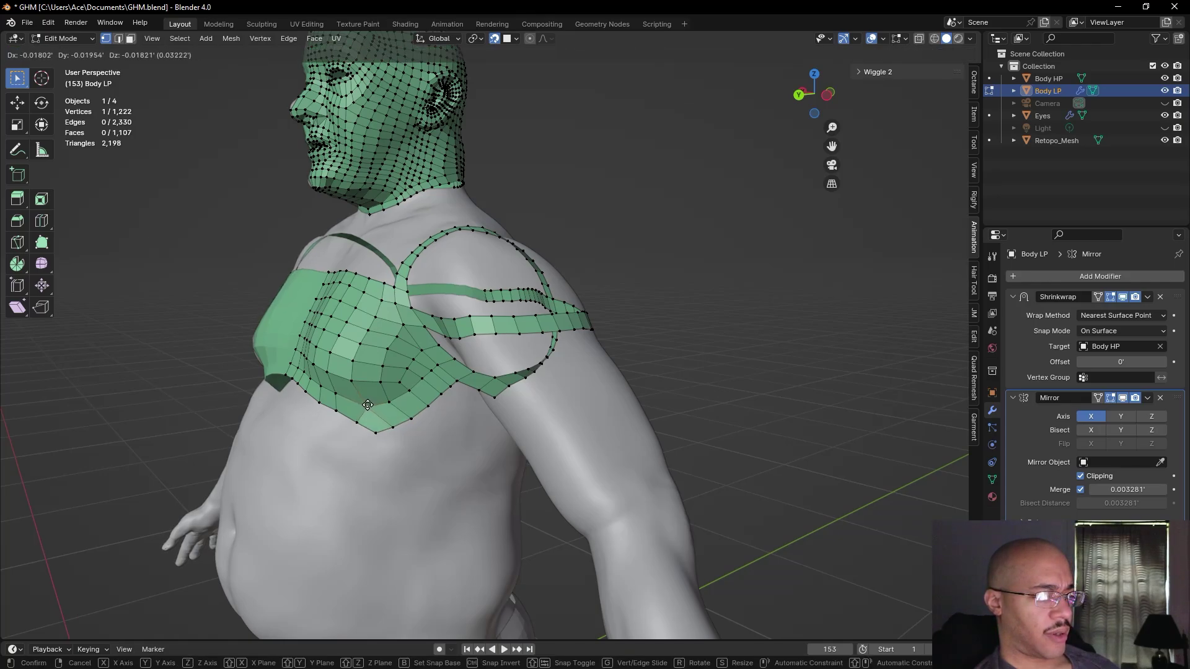
pyautogui.click(368, 404)
pyautogui.moveTo(422, 453); pyautogui.dragTo(471, 491, button='middle')
pyautogui.press('g')
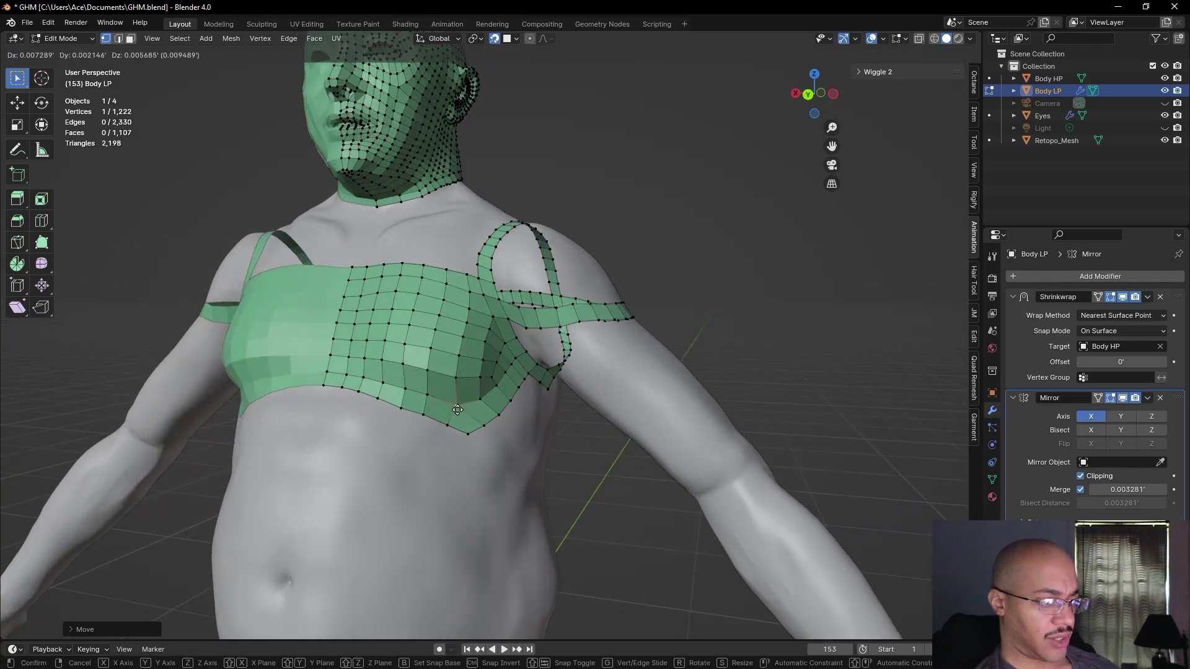
pyautogui.click(456, 409)
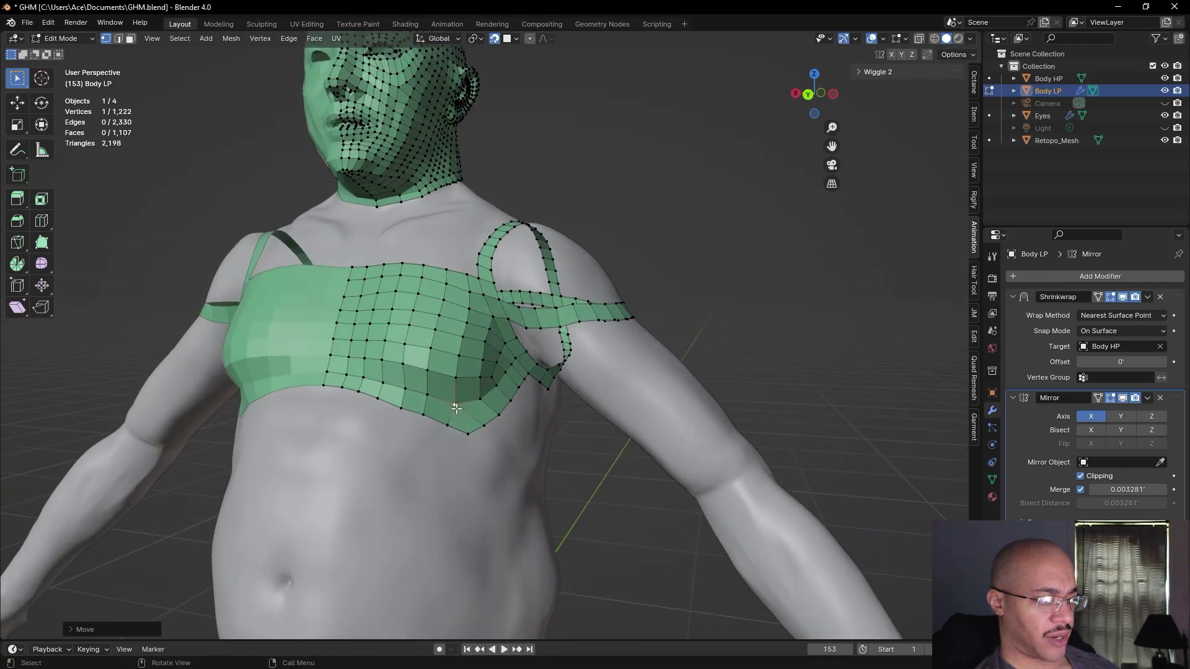
pyautogui.click(597, 495)
pyautogui.moveTo(608, 510); pyautogui.dragTo(638, 538, button='middle')
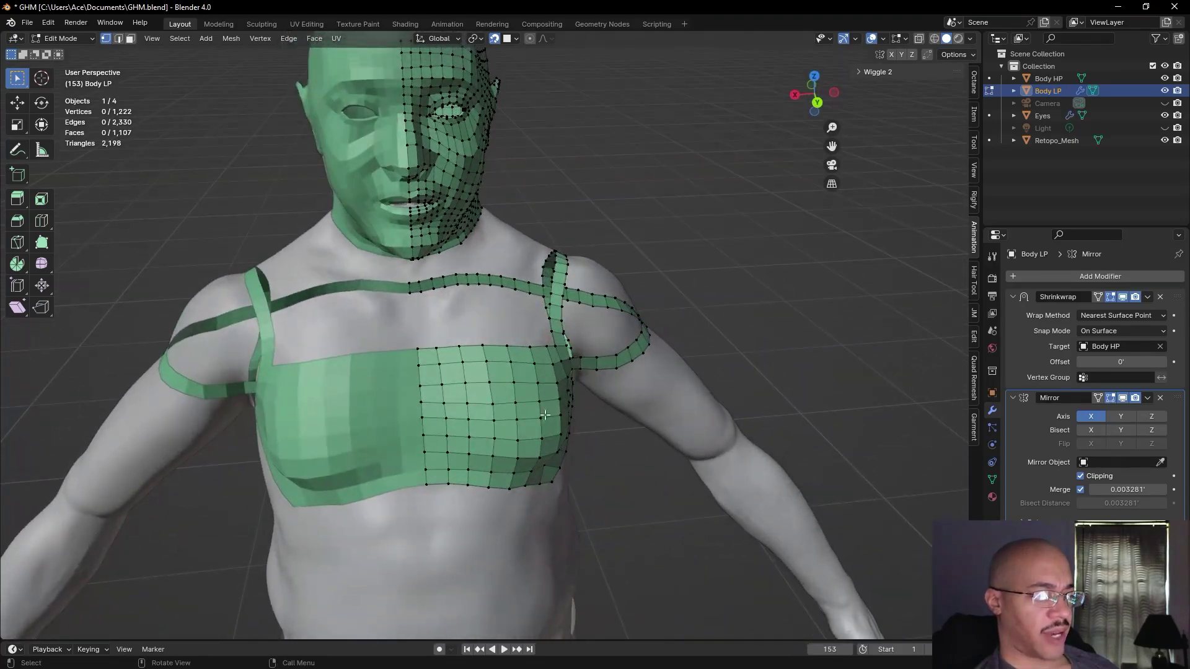
pyautogui.scroll(5, 451, 377)
pyautogui.moveTo(576, 351); pyautogui.dragTo(543, 344, button='middle')
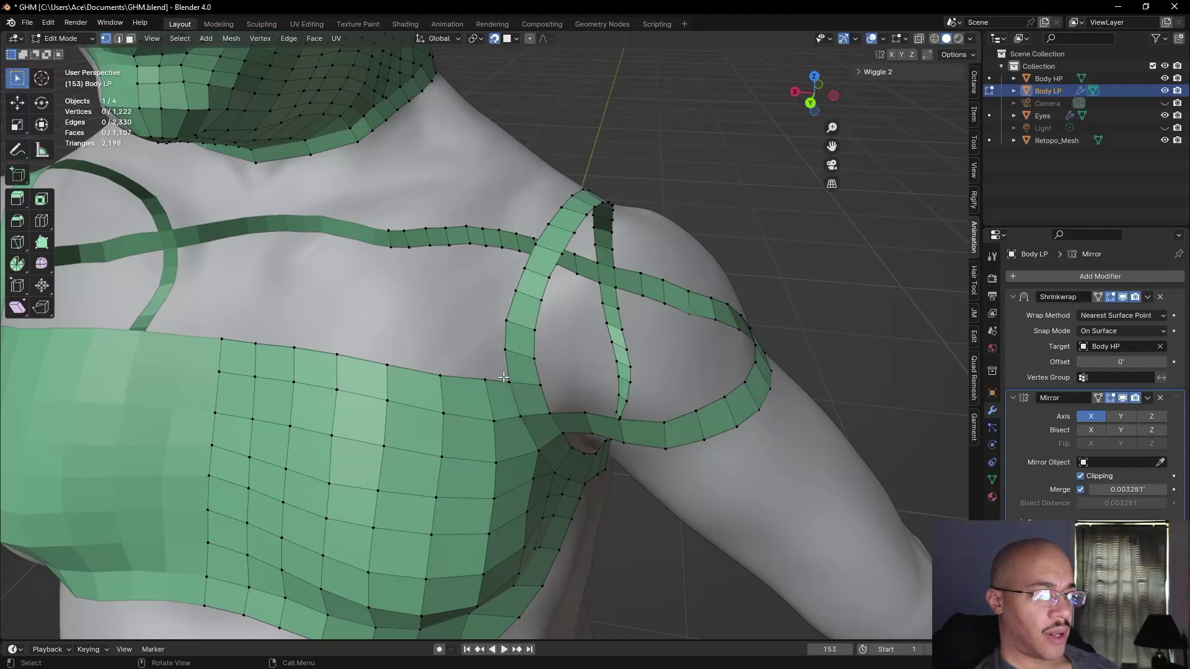
# - Reposition the vertex where the chest grid joins the inner edge of the armhole strip's lower front corner
pyautogui.scroll(6, 536, 428)
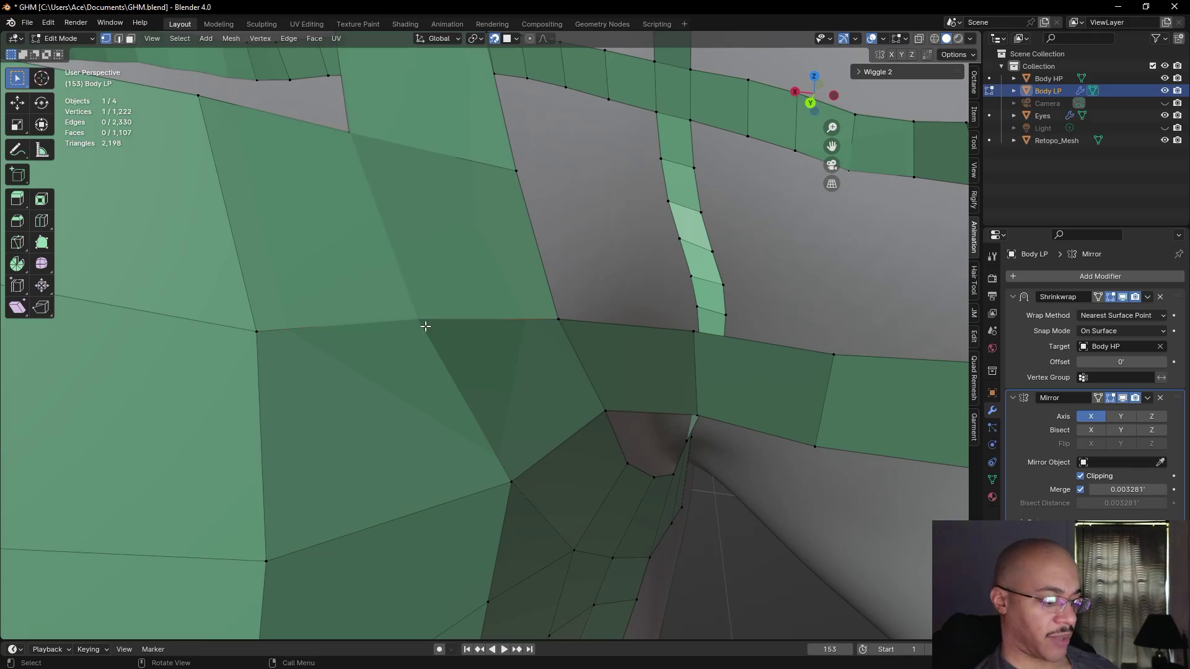
pyautogui.press('g')
pyautogui.click(425, 326)
pyautogui.scroll(-5, 448, 388)
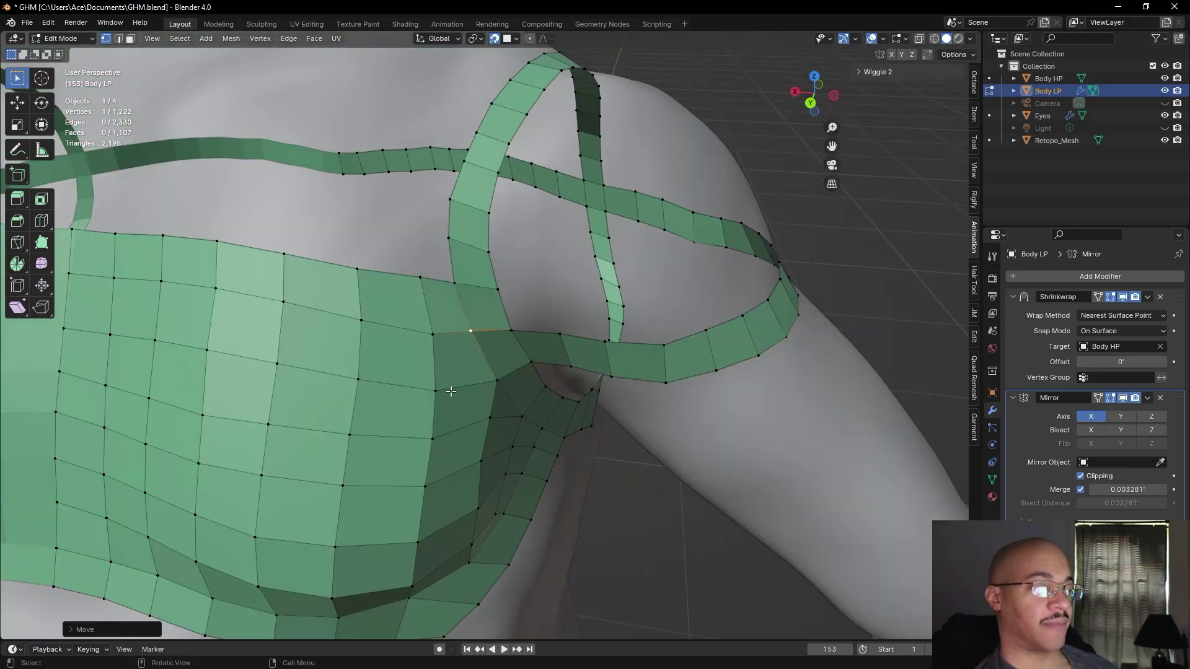
pyautogui.click(648, 515)
# - Fill four quads above the chest grid's top edge, starting at the armhole strip and adjusting each new corner vertex
pyautogui.moveTo(648, 514); pyautogui.dragTo(567, 384, button='middle')
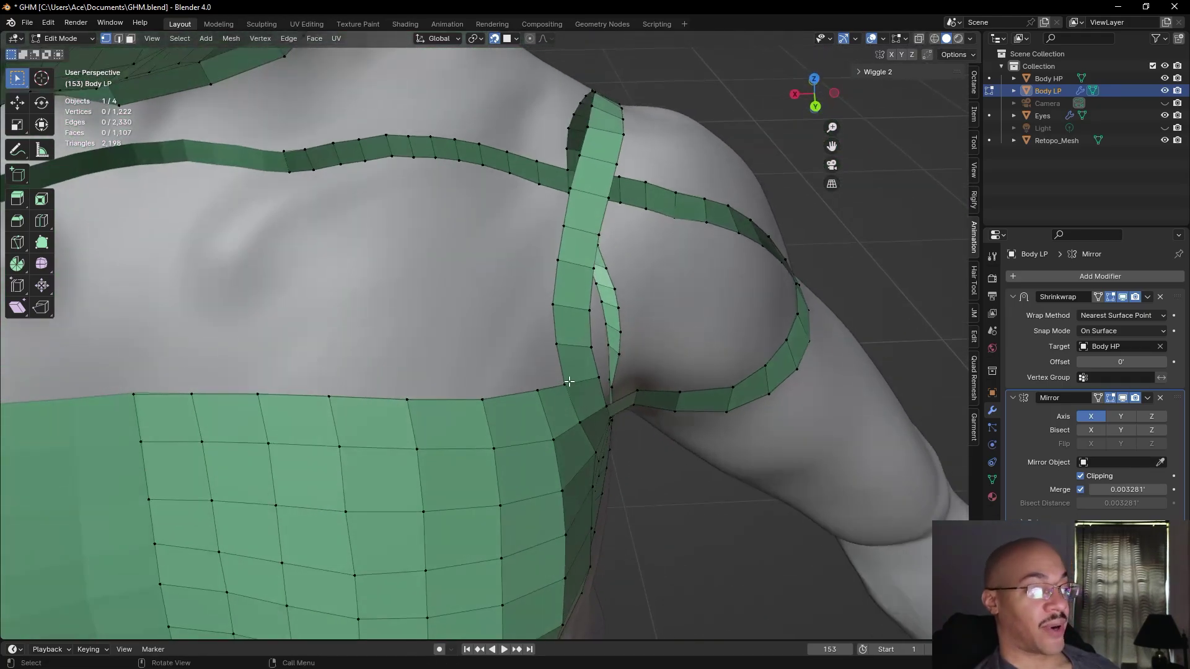
pyautogui.press('f')
pyautogui.press('g')
pyautogui.click(555, 393)
pyautogui.press('f')
pyautogui.press('g')
pyautogui.click(503, 396)
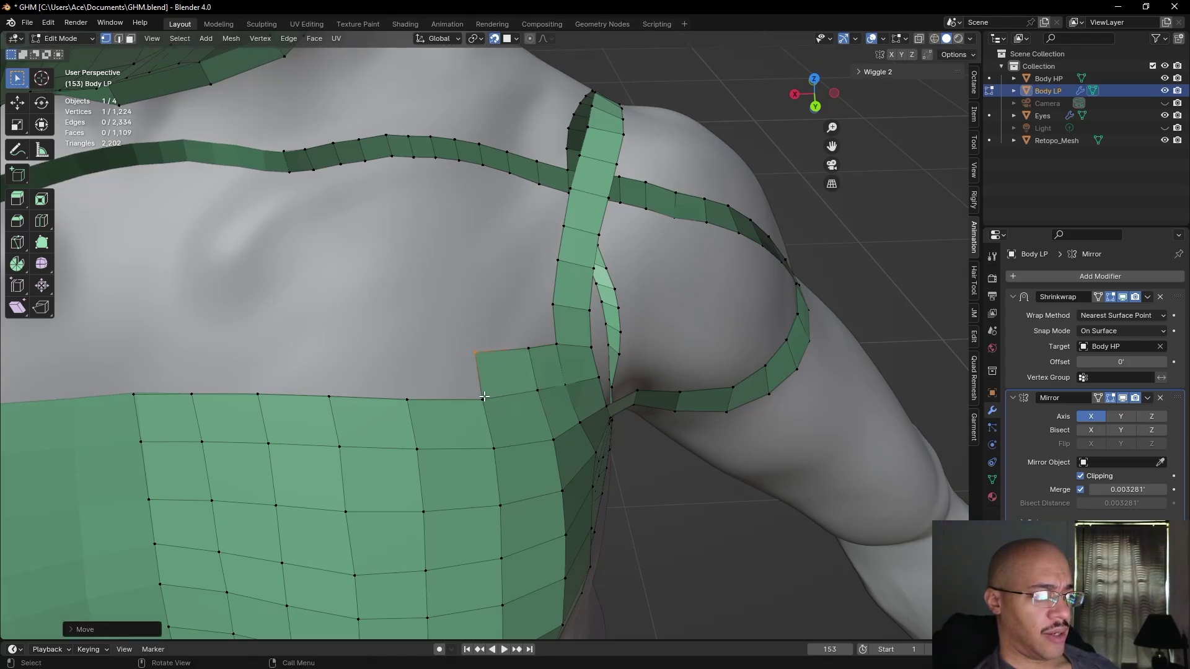
pyautogui.press('f')
pyautogui.press('g')
pyautogui.click(484, 396)
pyautogui.press('f')
pyautogui.press('g')
pyautogui.click(396, 399)
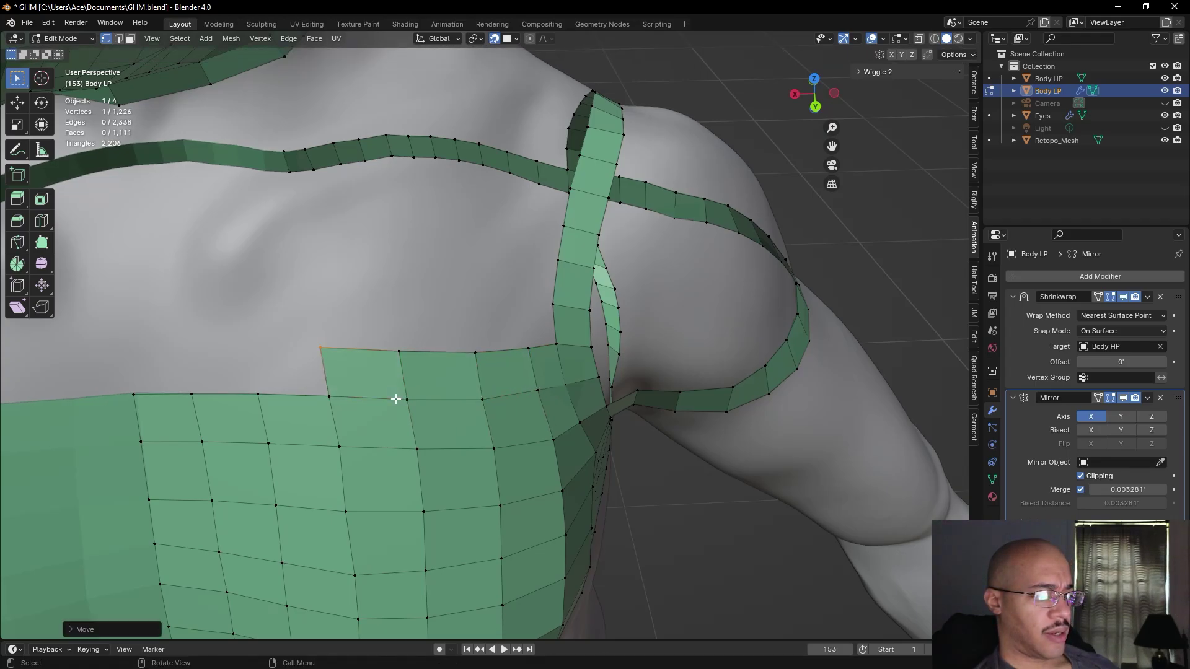
# - Complete the new top row with three more quads up to the centre line, adjusting each new corner vertex
pyautogui.press('f')
pyautogui.press('g')
pyautogui.click(257, 393)
pyautogui.press('f')
pyautogui.press('g')
pyautogui.click(205, 393)
pyautogui.press('f')
pyautogui.press('g')
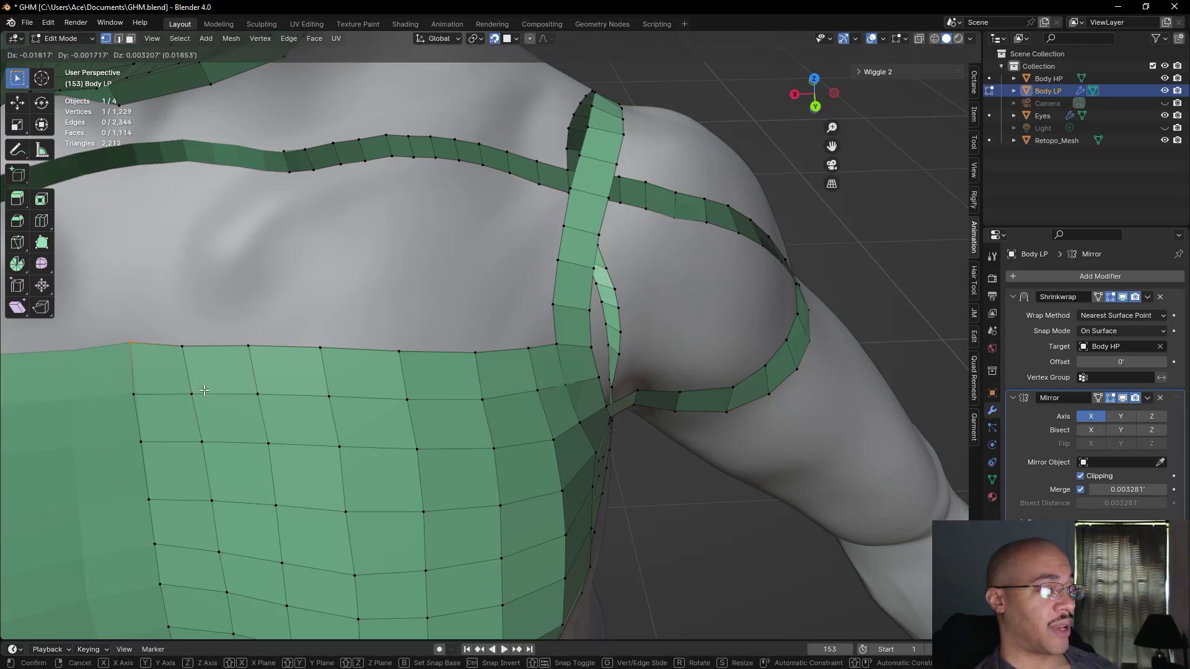
pyautogui.click(209, 395)
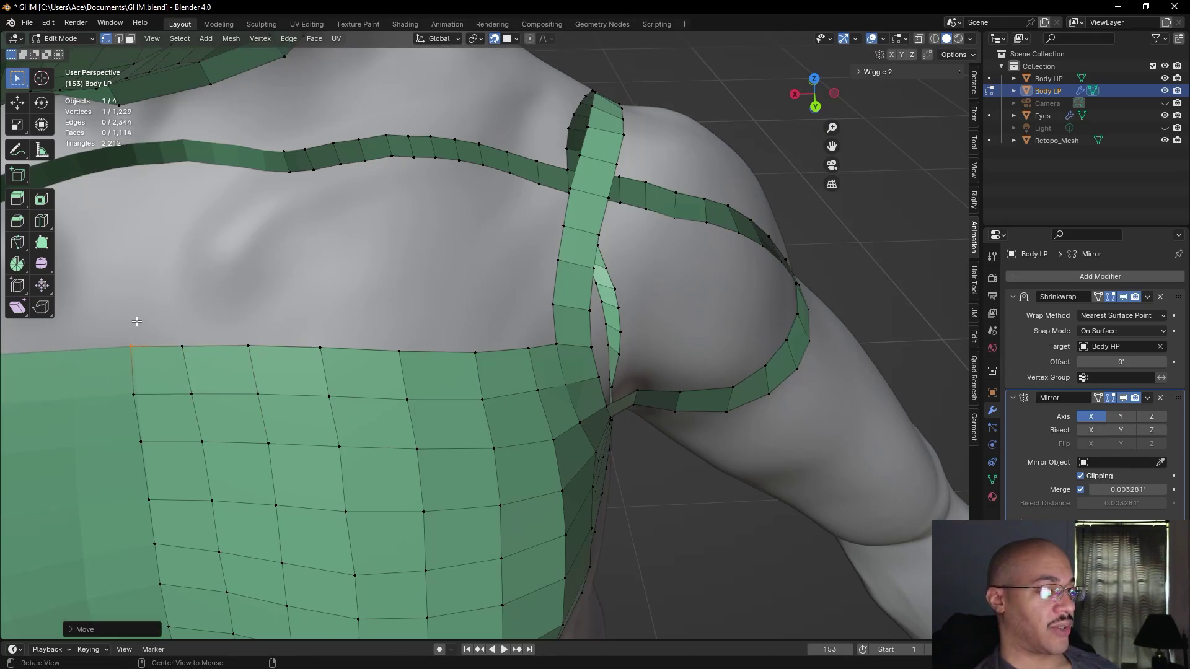
# - Shift the top-edge vertex beside the centre line slightly outward and up to even out the column spacing
pyautogui.moveTo(122, 346); pyautogui.dragTo(159, 331, button='middle')
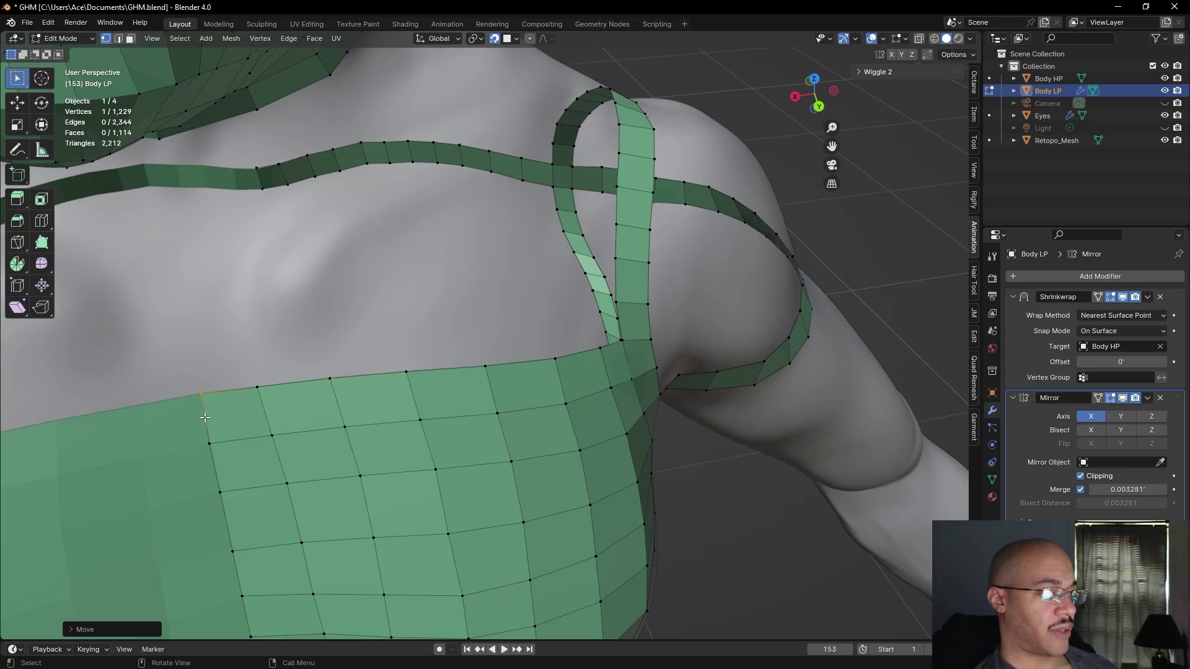
pyautogui.scroll(-7, 205, 417)
pyautogui.moveTo(329, 432); pyautogui.dragTo(426, 331, button='middle')
pyautogui.scroll(4, 371, 347)
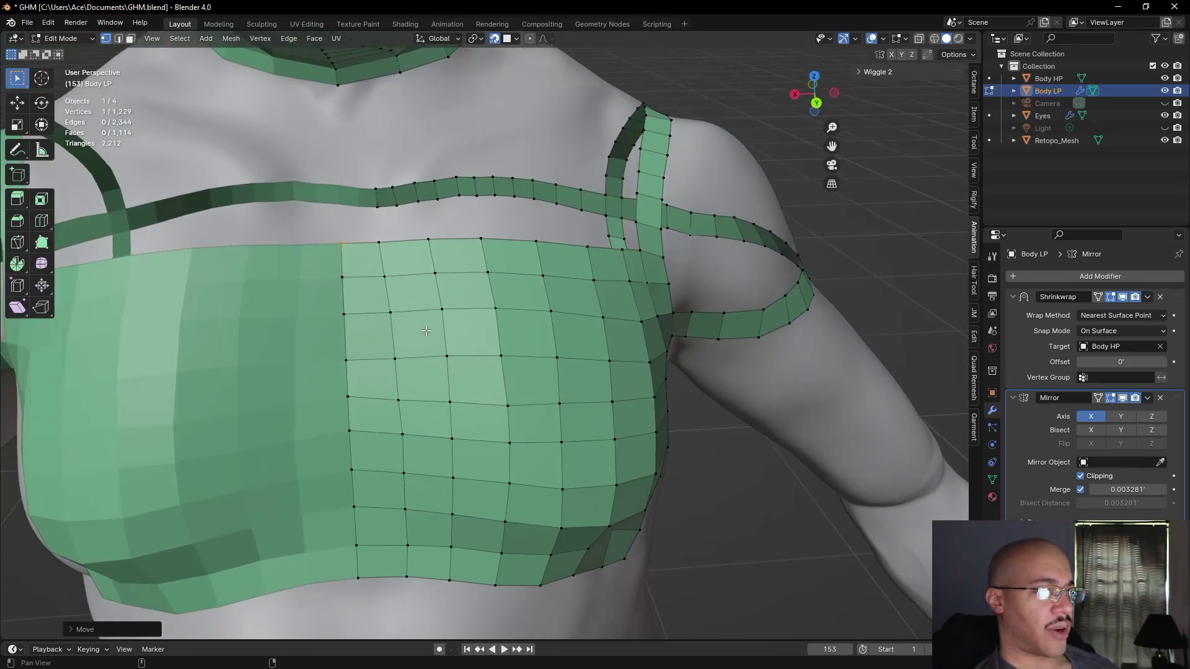
pyautogui.click(379, 246)
pyautogui.moveTo(380, 246); pyautogui.dragTo(386, 244)
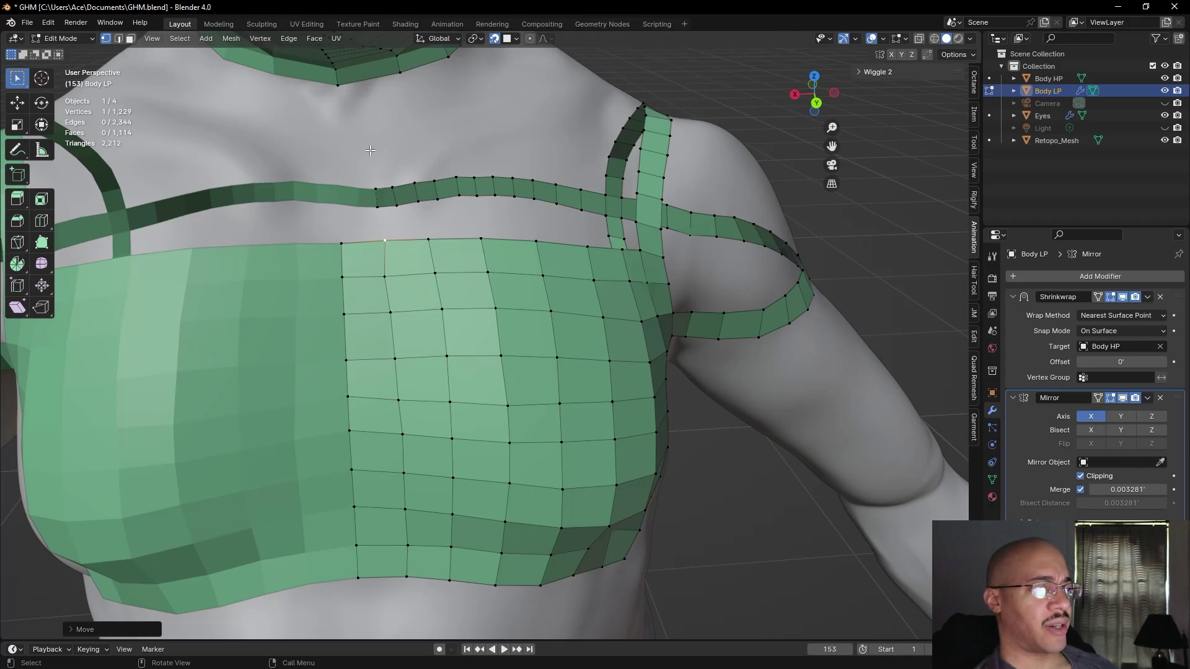
pyautogui.click(371, 132)
# - Examine the chest grid's top edge and its relation to the neck, head and shoulder strips
pyautogui.scroll(-9, 372, 132)
pyautogui.moveTo(591, 428); pyautogui.dragTo(534, 346, button='middle')
pyautogui.scroll(3, 566, 375)
pyautogui.keyDown('shift'); pyautogui.moveTo(484, 224); pyautogui.dragTo(477, 355, button='middle'); pyautogui.keyUp('shift')
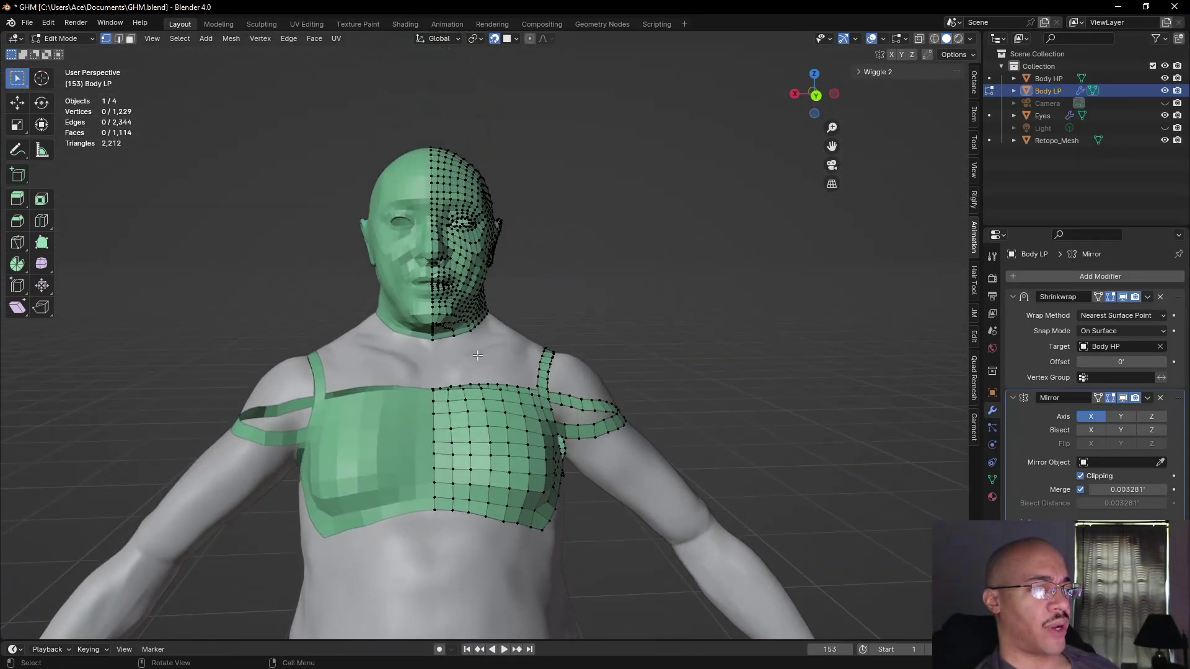
pyautogui.scroll(3, 477, 356)
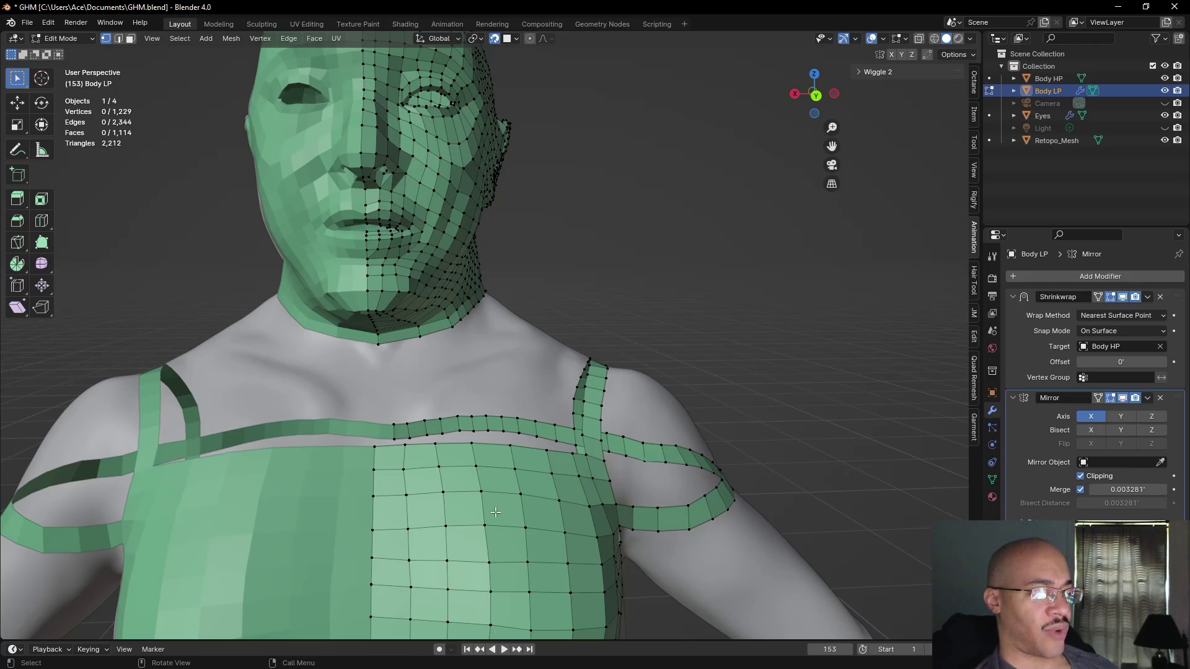
pyautogui.scroll(-4, 511, 534)
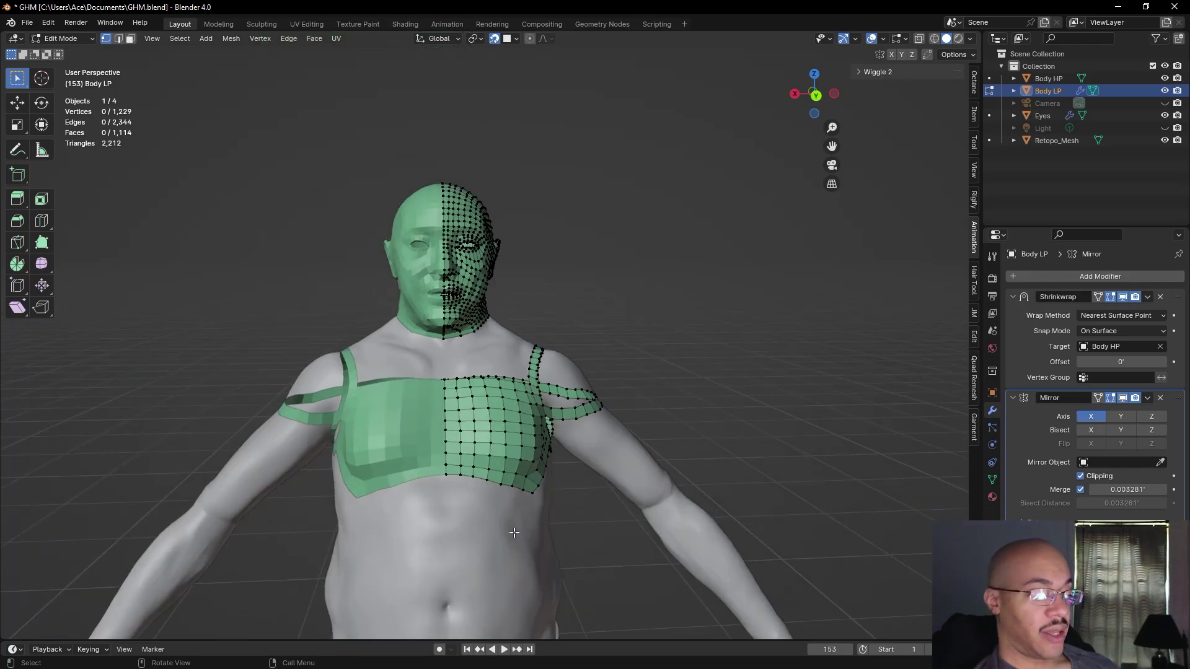
pyautogui.moveTo(543, 492); pyautogui.dragTo(554, 518, button='middle')
pyautogui.scroll(5, 427, 401)
pyautogui.scroll(-5, 437, 399)
# - Fill another row of seven quads along the chest grid's top edge between the armhole strip and the centre line
pyautogui.moveTo(490, 496); pyautogui.dragTo(544, 499, button='middle')
pyautogui.press('f')
pyautogui.press('f')
pyautogui.press('f')
pyautogui.press('f')
pyautogui.press('f')
pyautogui.press('f')
pyautogui.press('f')
# - Nudge the vertex one column out from the centre line in the upper rows of the chest grid
pyautogui.click(378, 444)
pyautogui.press('g')
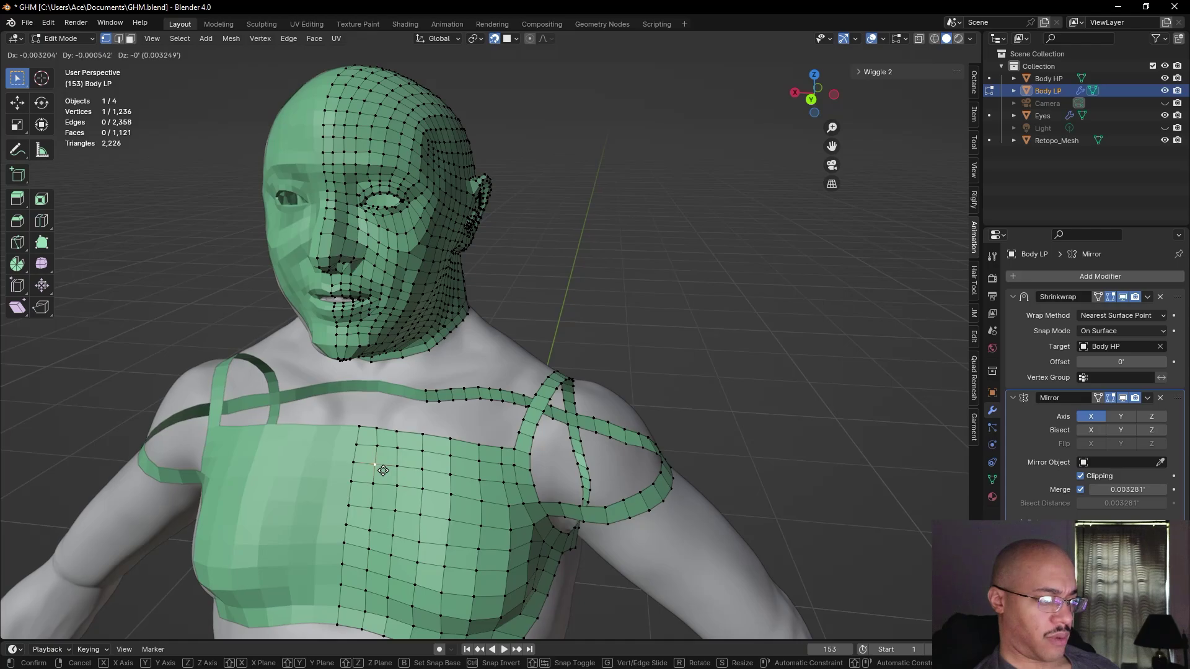
pyautogui.click(384, 471)
pyautogui.click(677, 379)
pyautogui.scroll(-6, 675, 377)
pyautogui.moveTo(674, 377); pyautogui.dragTo(532, 374, button='middle')
pyautogui.moveTo(593, 418); pyautogui.dragTo(637, 384, button='middle')
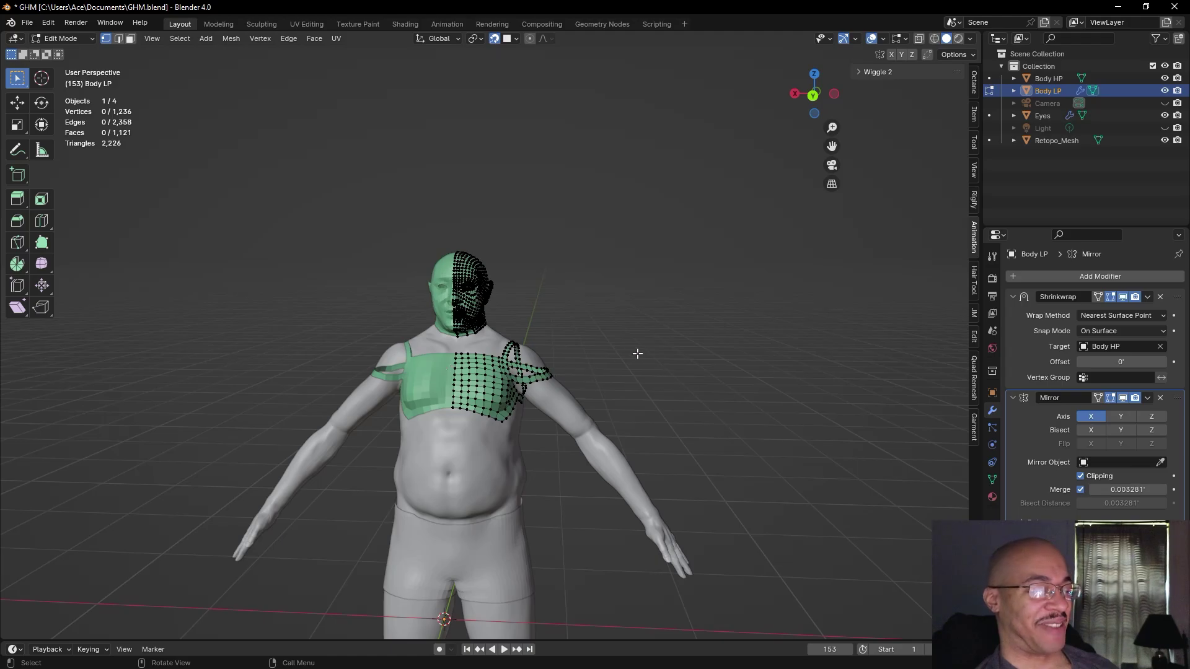
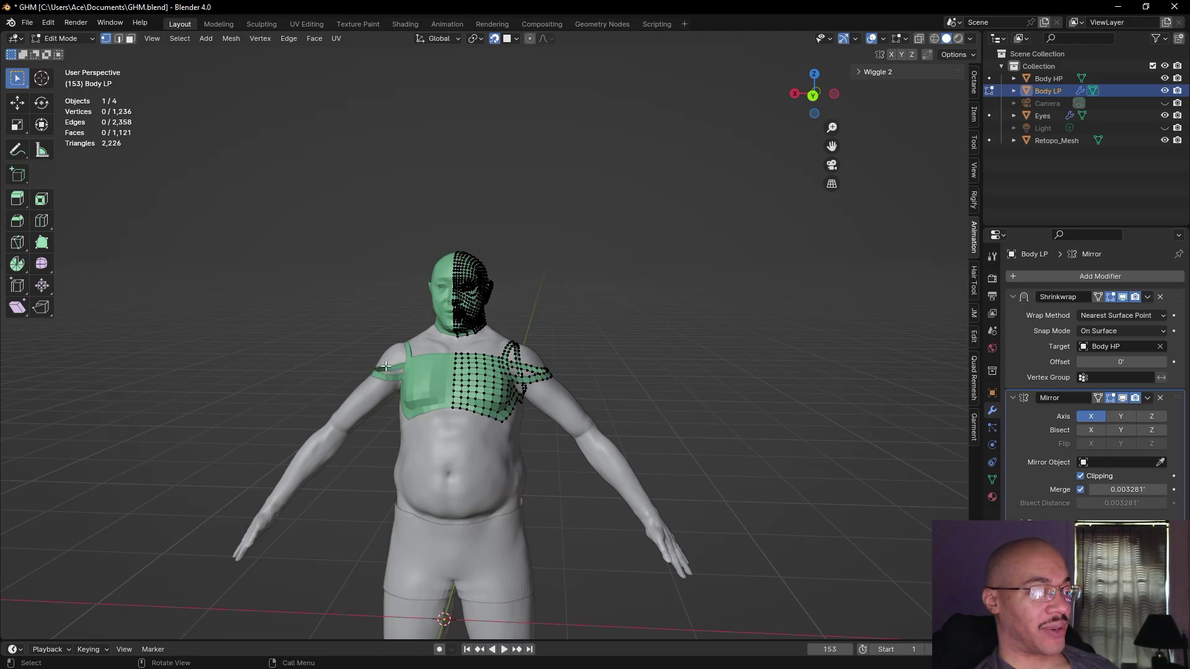
# - Add a row of four quad faces along the upper edge of the chest mesh, working inward from the shoulder strap
pyautogui.scroll(6, 408, 378)
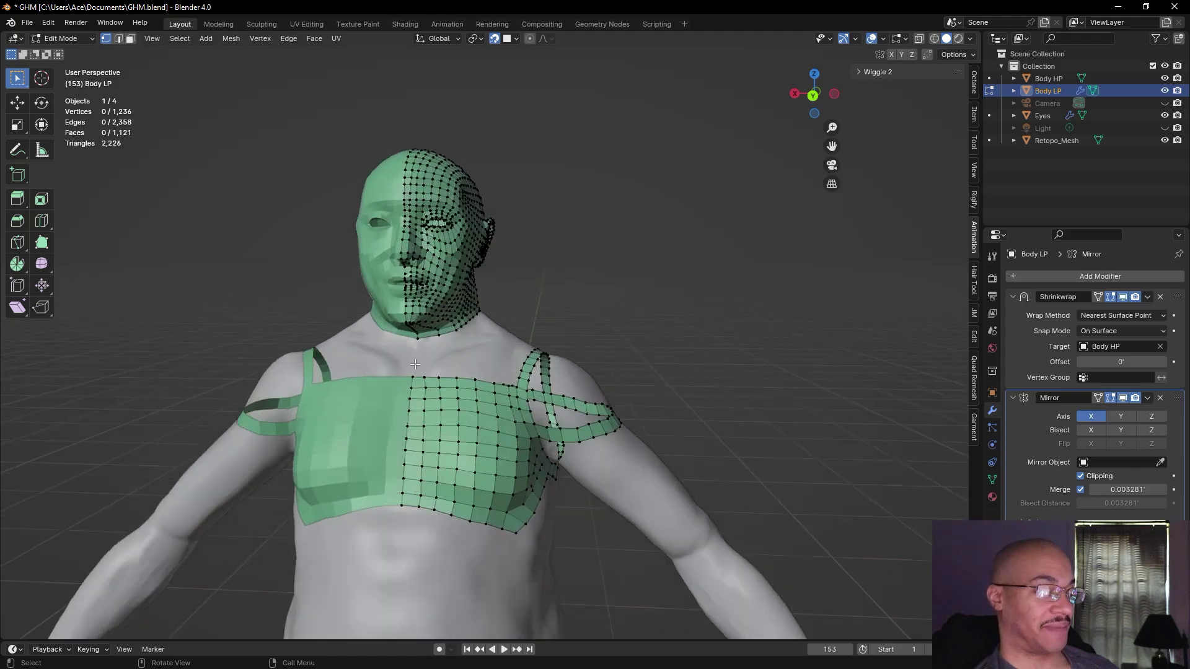
pyautogui.moveTo(434, 384); pyautogui.dragTo(448, 394, button='middle')
pyautogui.moveTo(607, 410); pyautogui.dragTo(537, 469, button='middle')
pyautogui.scroll(-2, 534, 422)
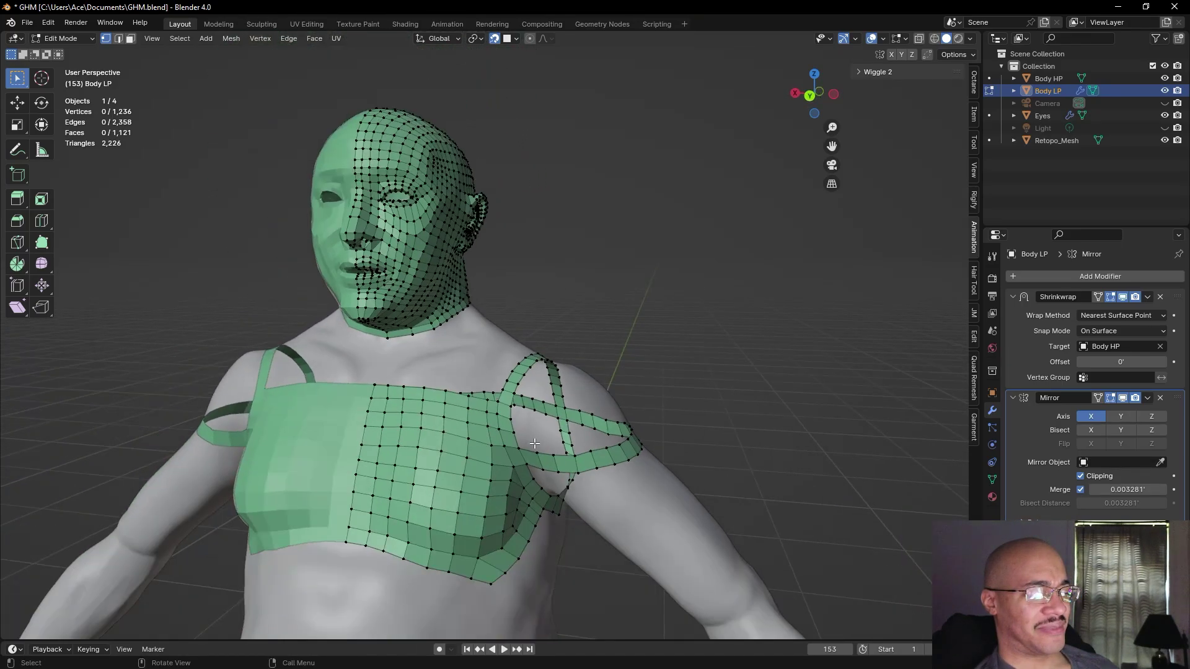
pyautogui.press('e')
pyautogui.click(494, 403)
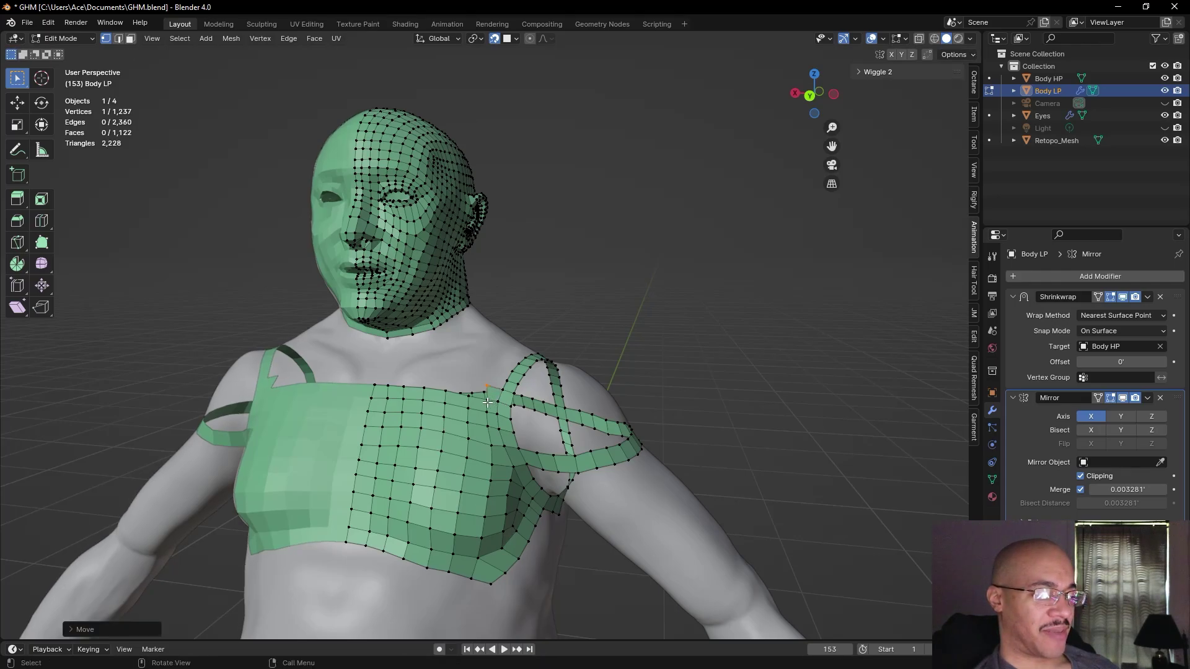
pyautogui.press('e')
pyautogui.click(467, 397)
pyautogui.press('e')
pyautogui.click(451, 390)
pyautogui.press('e')
pyautogui.click(427, 390)
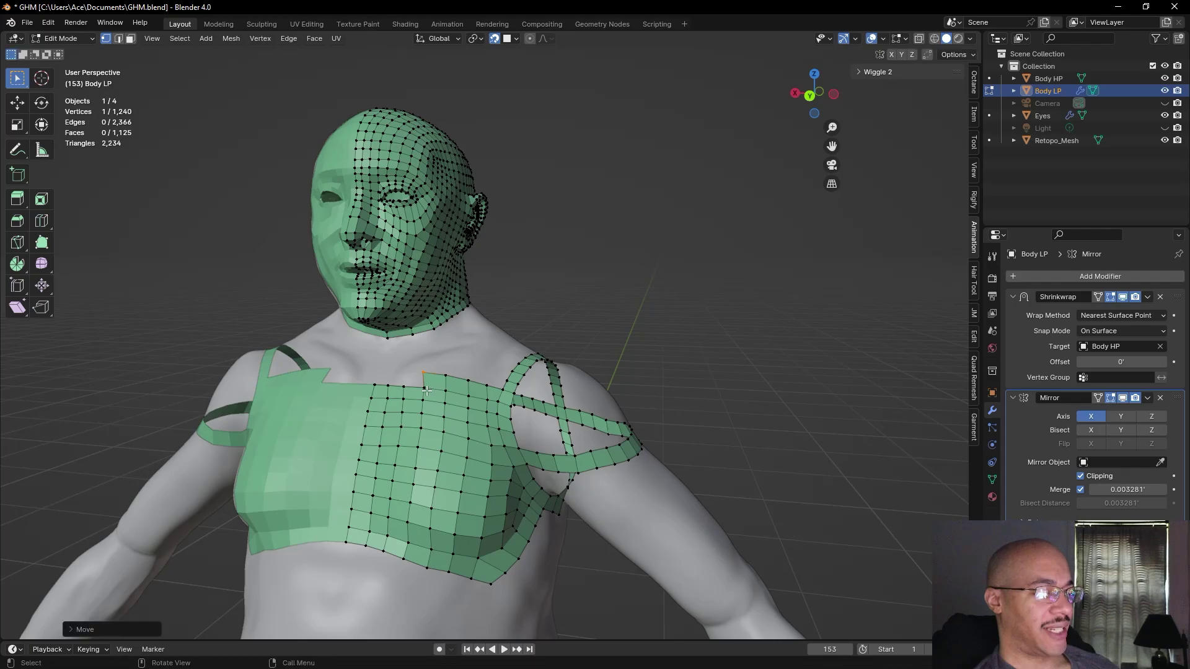
# - Continue the upper chest row with three more quads up to the mirror centre line, adjusting the end vertex before the last one
pyautogui.press('e')
pyautogui.click(424, 386)
pyautogui.press('e')
pyautogui.click(399, 385)
pyautogui.moveTo(400, 386); pyautogui.dragTo(397, 401, button='middle')
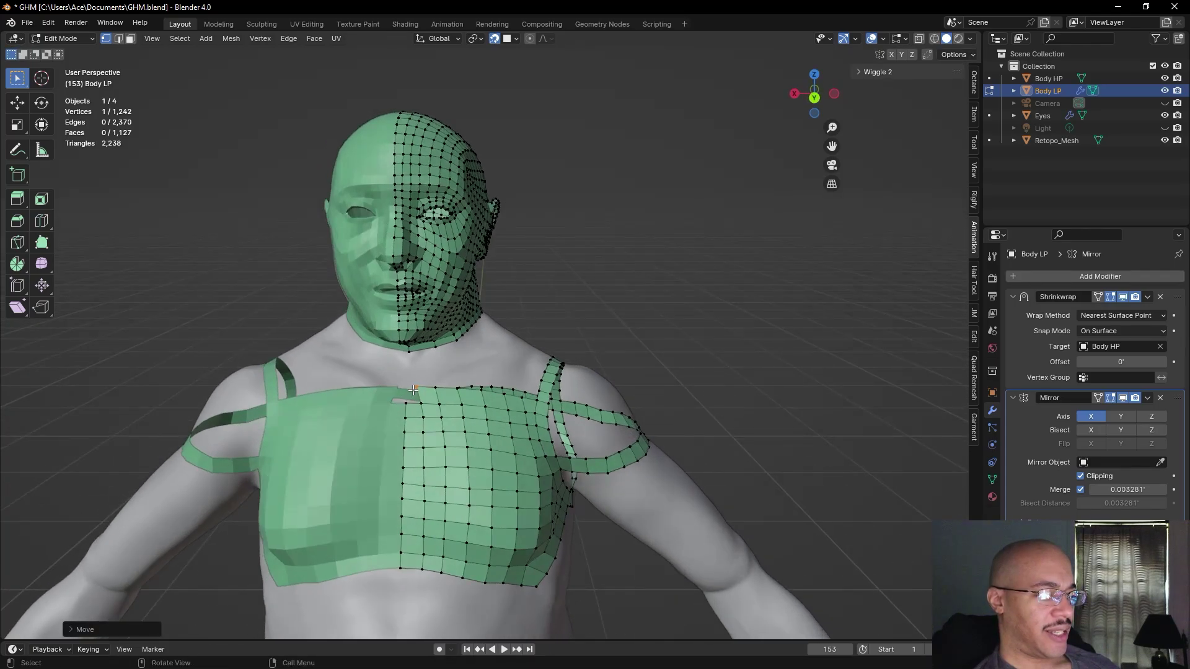
pyautogui.press('g')
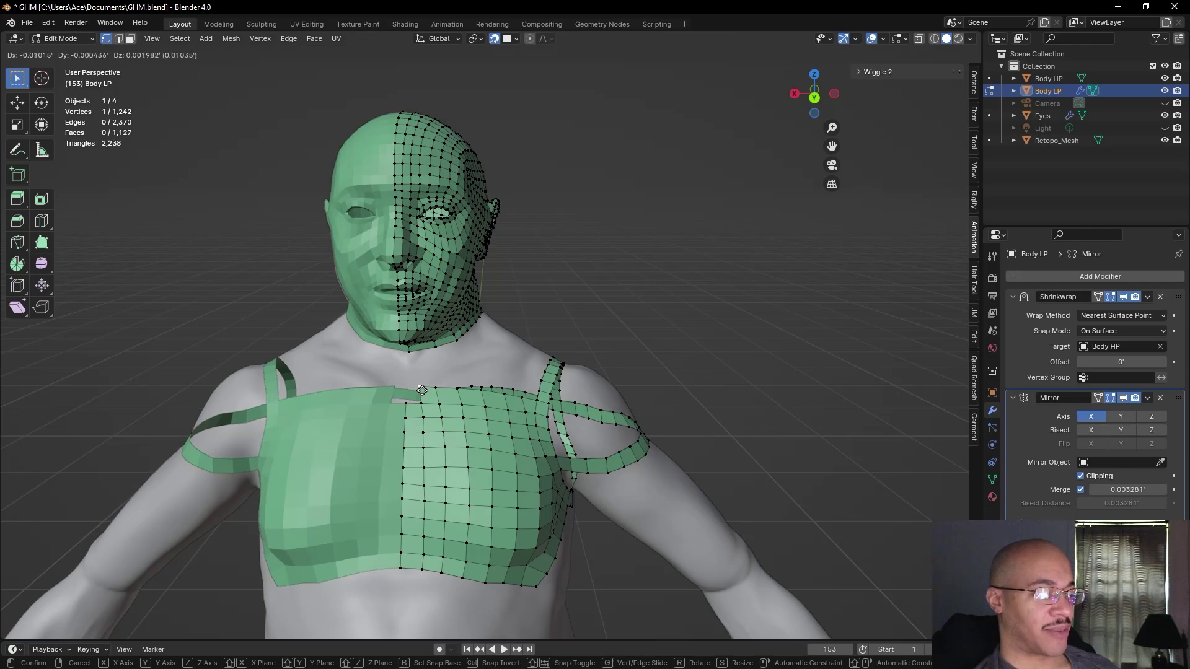
pyautogui.click(424, 392)
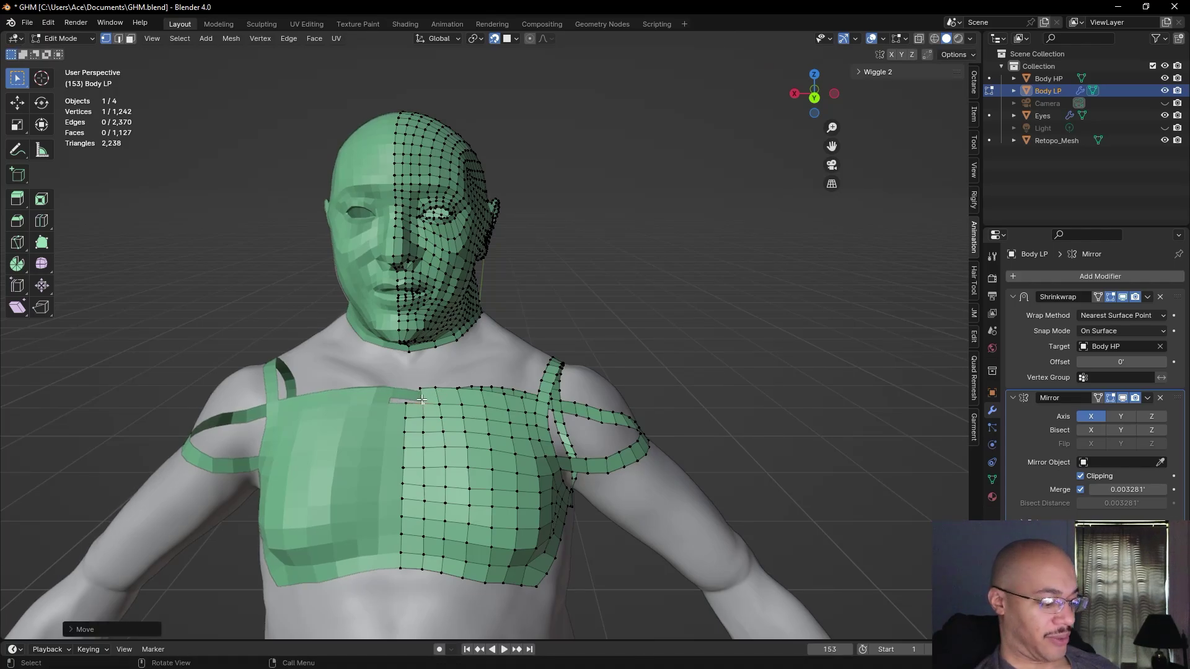
pyautogui.press('f')
pyautogui.click(429, 398)
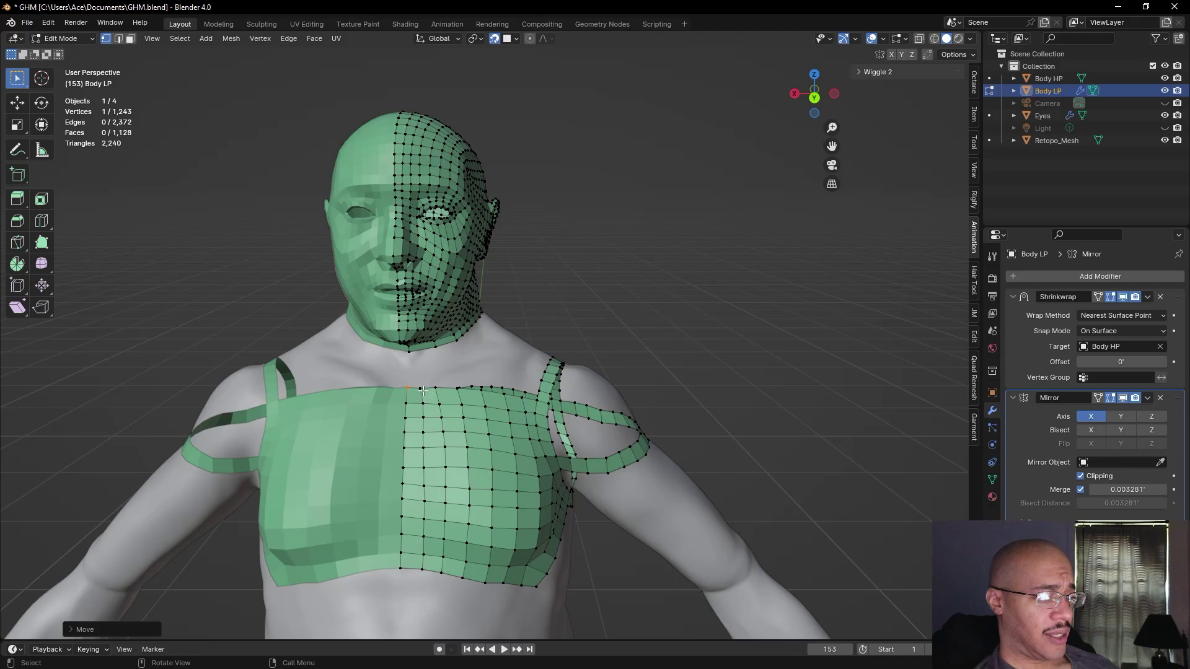
# - Reposition vertices near the centre of the new upper chest row to even out its spacing
pyautogui.click(419, 389)
pyautogui.press('g')
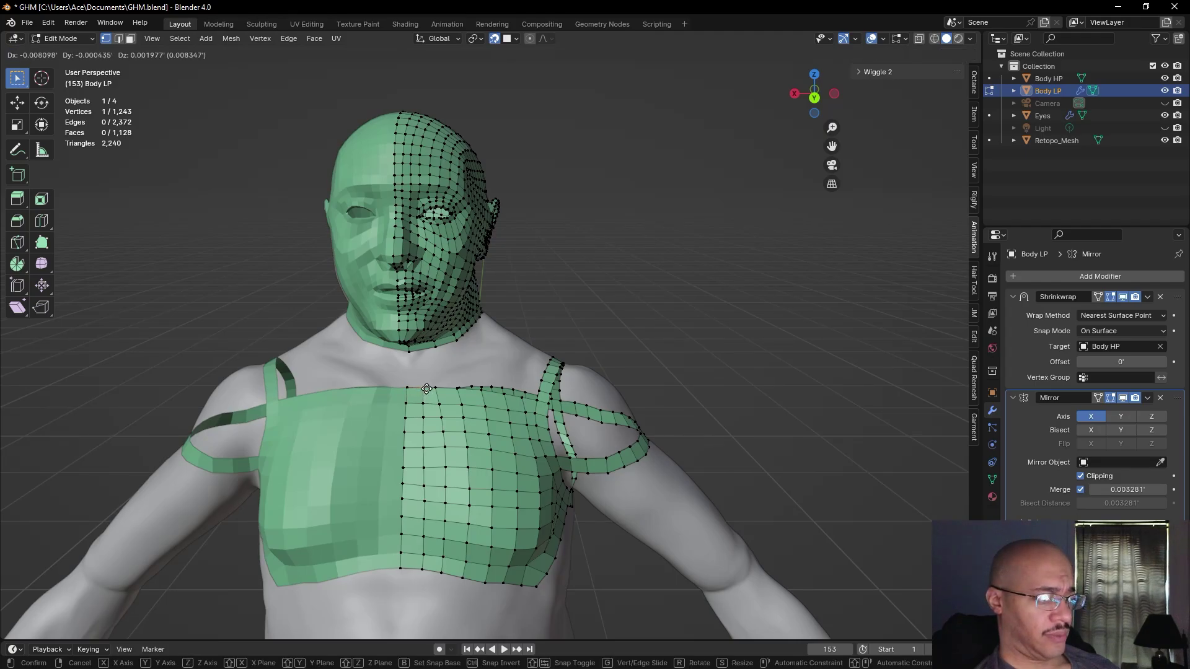
pyautogui.click(425, 389)
pyautogui.click(706, 374)
pyautogui.moveTo(724, 372); pyautogui.dragTo(561, 363, button='middle')
pyautogui.scroll(8, 423, 464)
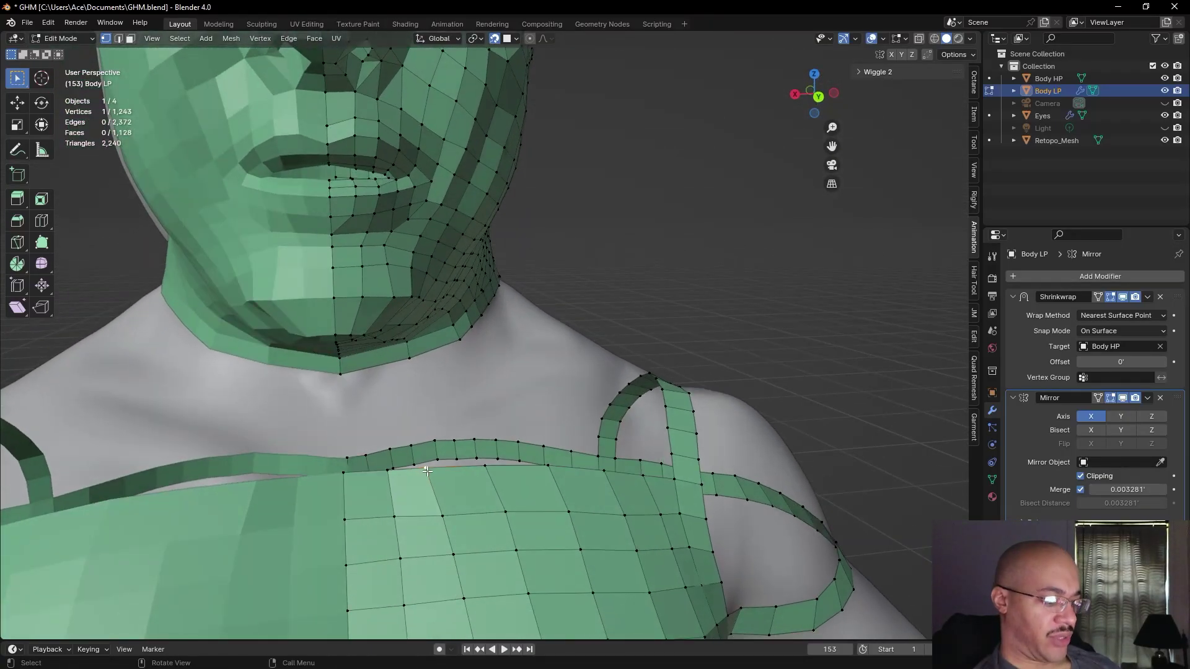
pyautogui.press('g')
pyautogui.click(429, 471)
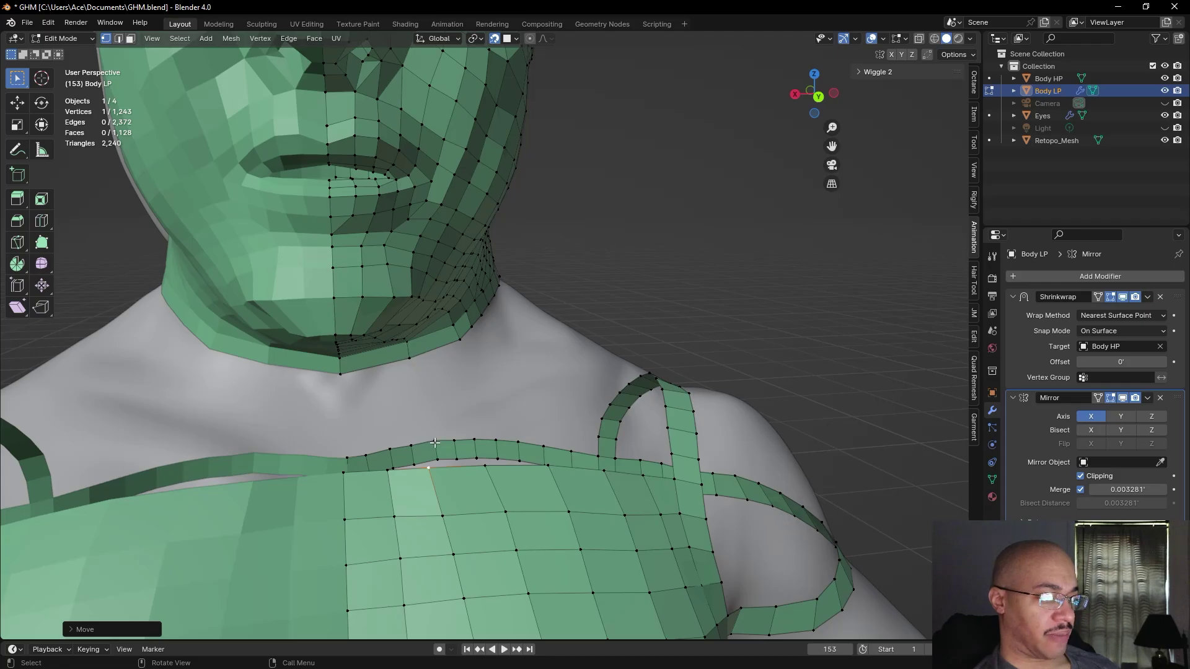
# - Extrude the upper chest edge beside the centre line upward twice toward the neck
pyautogui.moveTo(561, 435); pyautogui.dragTo(341, 399, button='middle')
pyautogui.scroll(4, 342, 399)
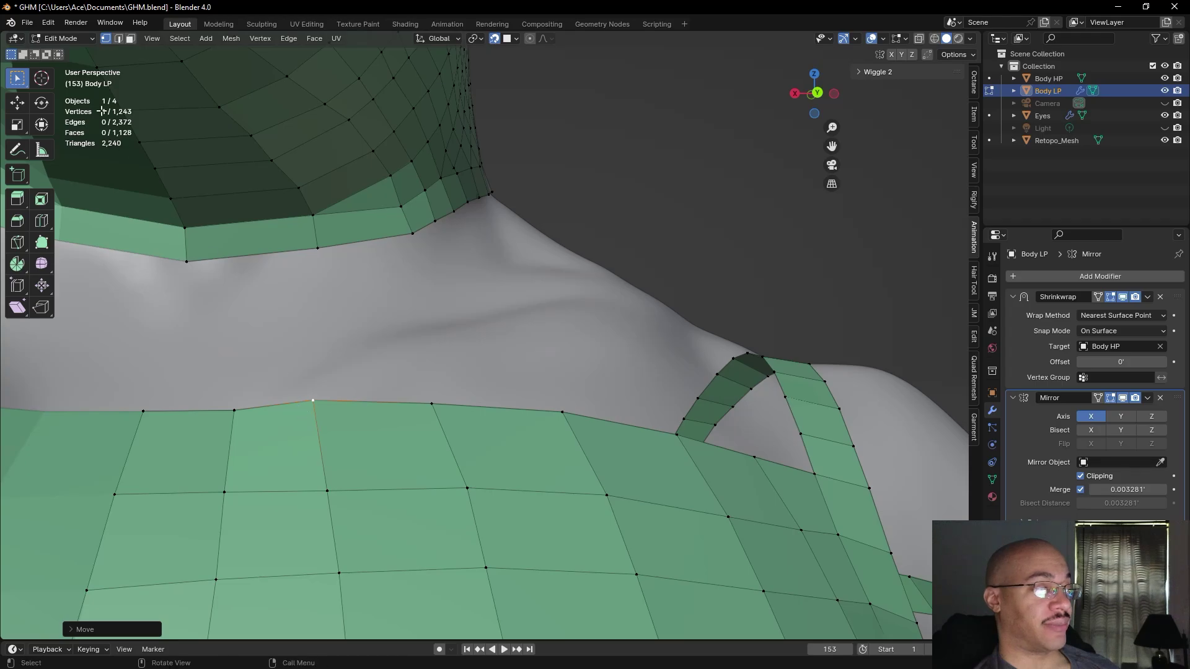
pyautogui.click(118, 42)
pyautogui.moveTo(434, 372); pyautogui.dragTo(461, 459, button='middle')
pyautogui.click(464, 462)
pyautogui.press('e')
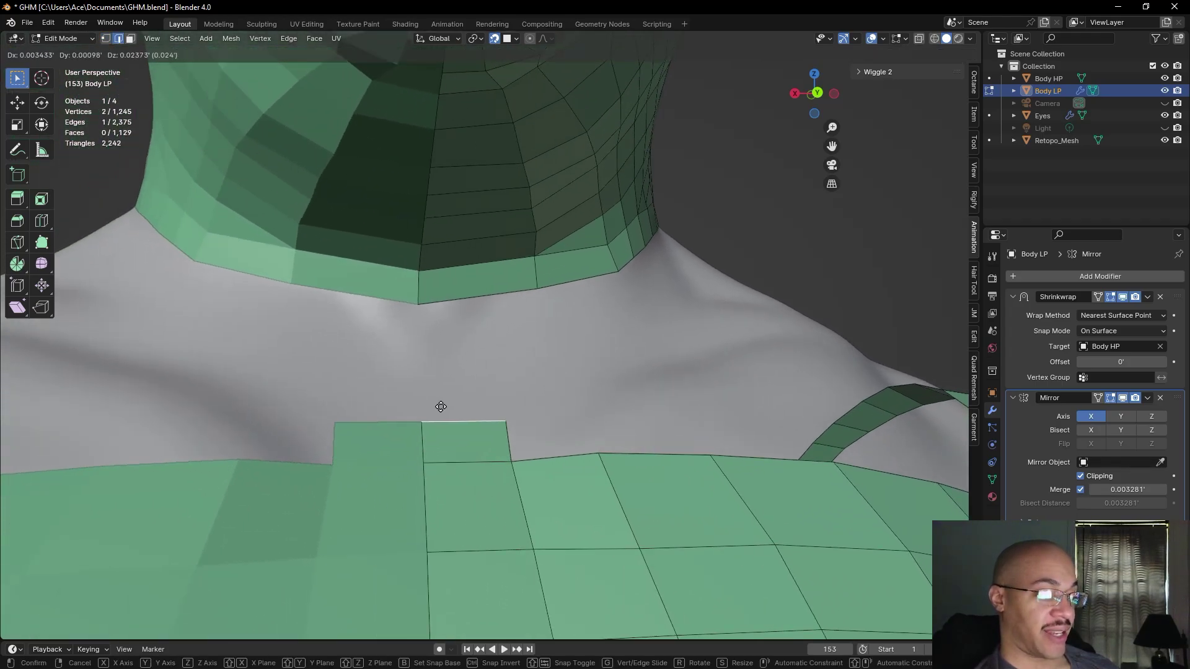
pyautogui.click(437, 389)
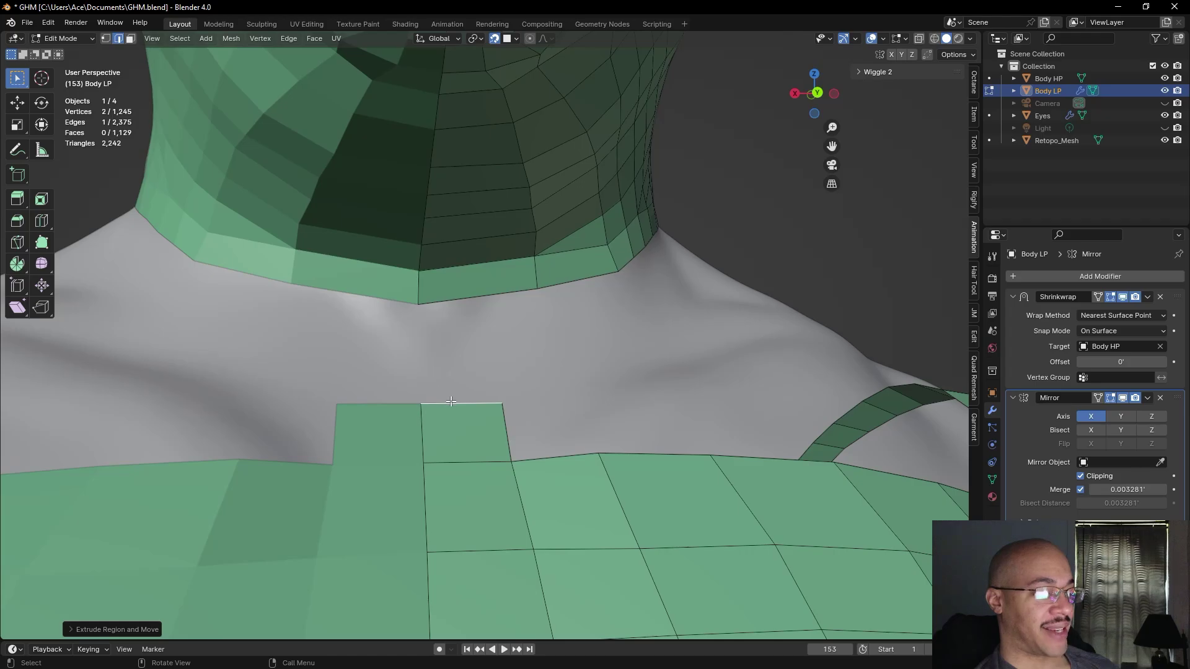
pyautogui.press('e')
pyautogui.click(450, 348)
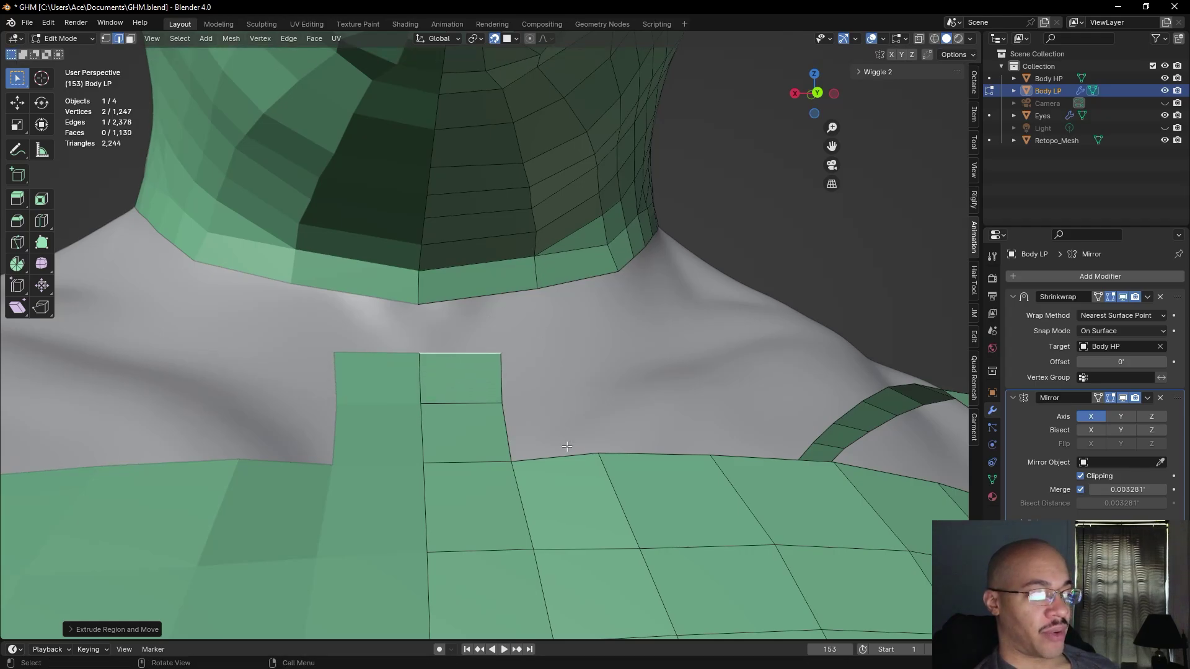
# - Fill two quad faces alongside the extruded centre strip to widen it by one column
pyautogui.scroll(-8, 566, 446)
pyautogui.keyDown('shift'); pyautogui.moveTo(562, 537); pyautogui.dragTo(522, 471, button='middle'); pyautogui.keyUp('shift')
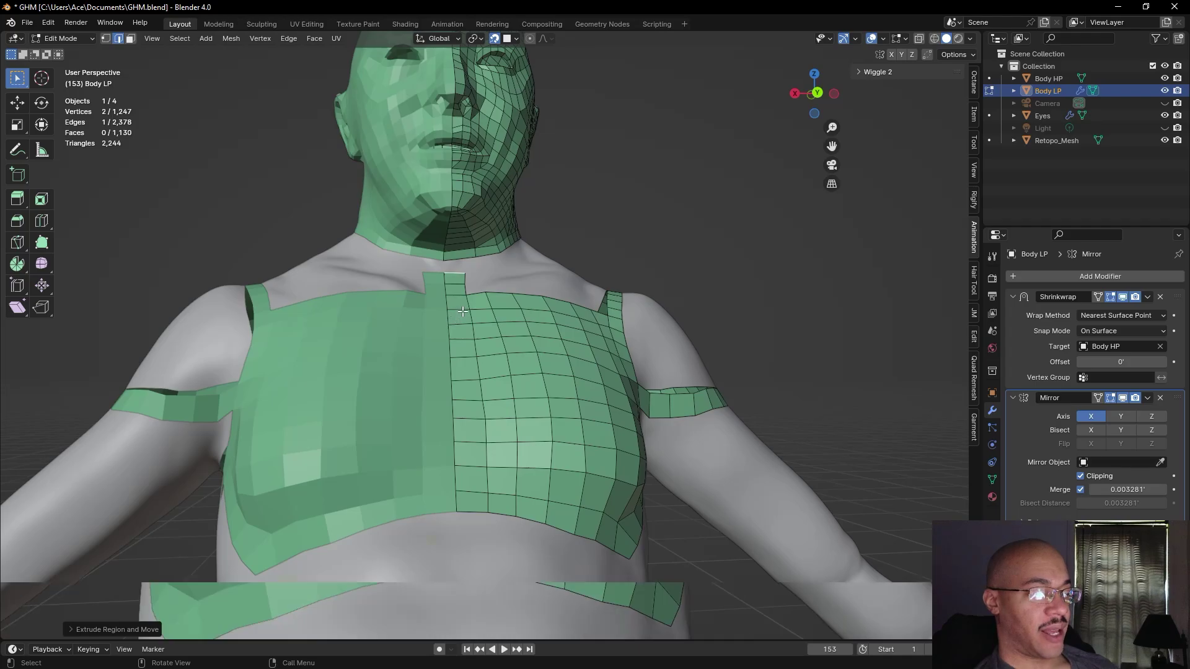
pyautogui.scroll(3, 462, 312)
pyautogui.keyDown('shift'); pyautogui.moveTo(465, 279); pyautogui.dragTo(469, 349, button='middle'); pyautogui.keyUp('shift')
pyautogui.scroll(6, 469, 349)
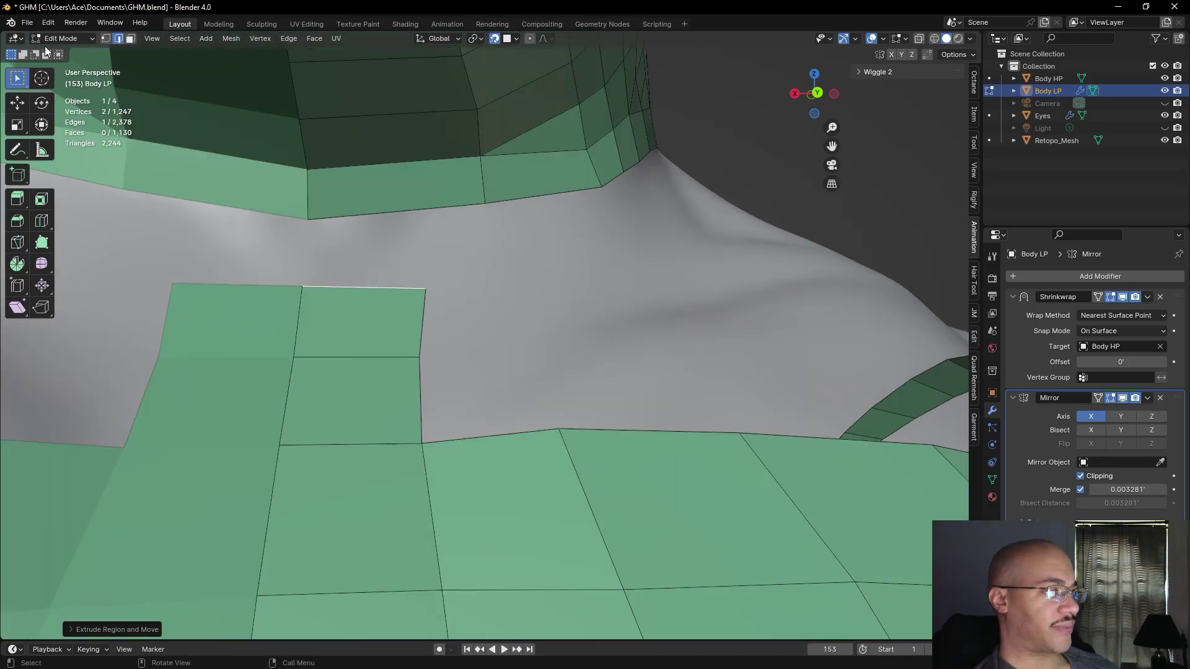
pyautogui.click(105, 39)
pyautogui.click(415, 439)
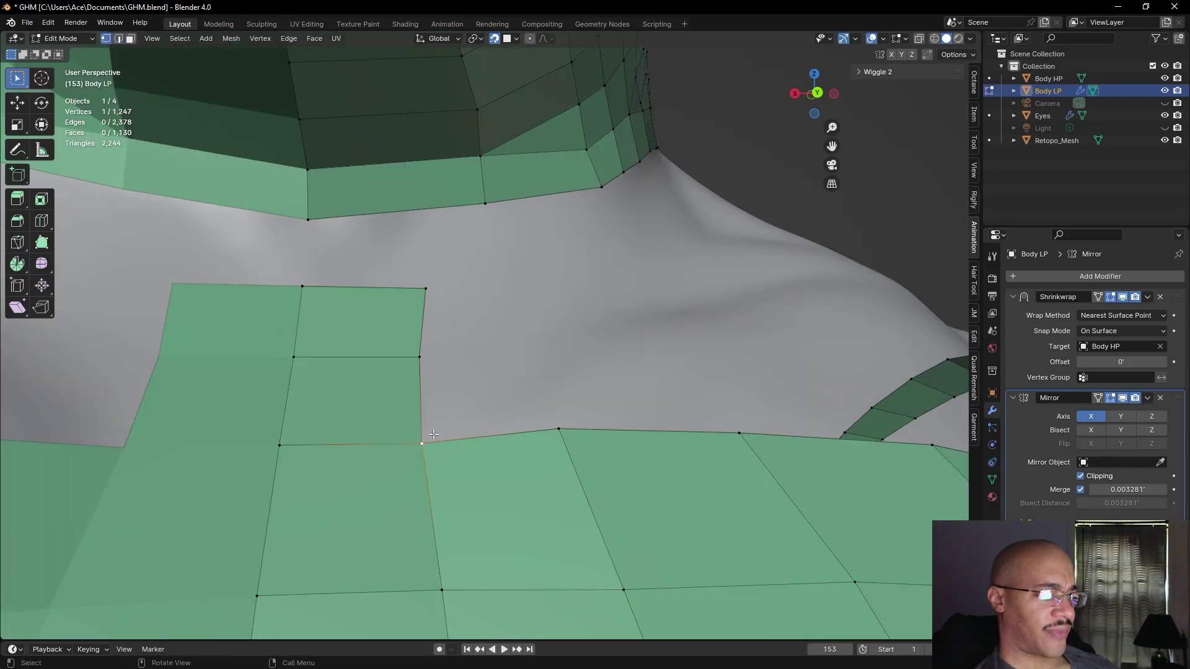
pyautogui.press('f')
pyautogui.click(434, 436)
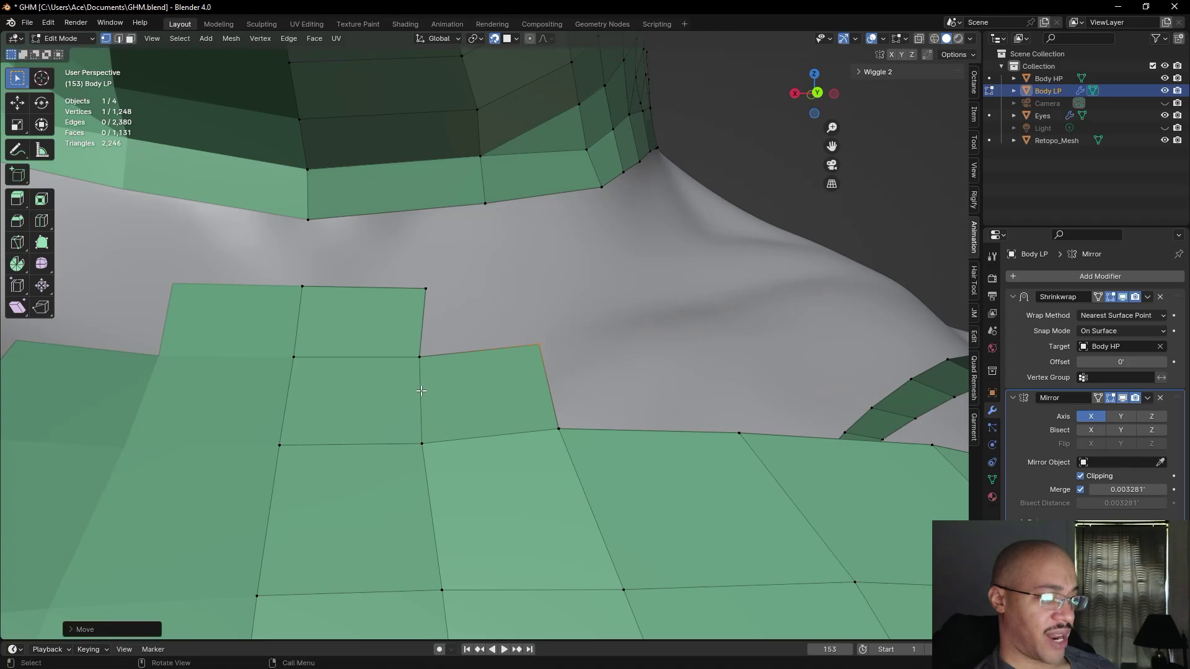
pyautogui.press('f')
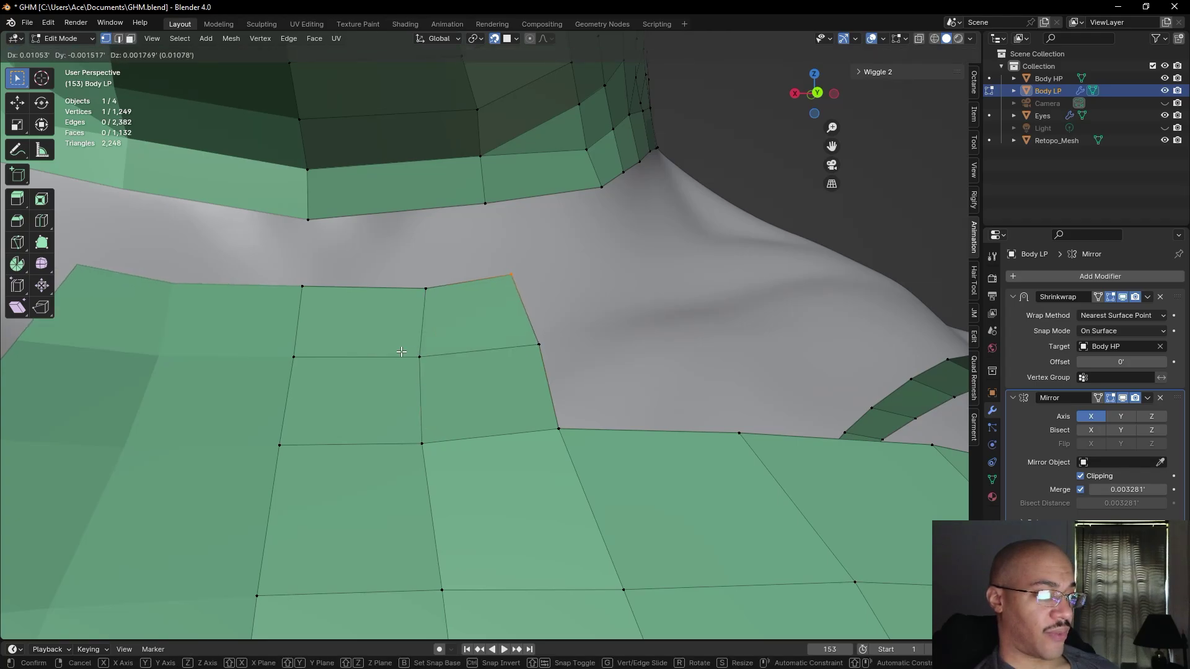
pyautogui.click(414, 350)
# - Move the four vertices of the strip's two upper rows slightly toward the centre line to even out the quads
pyautogui.click(537, 344)
pyautogui.press('g')
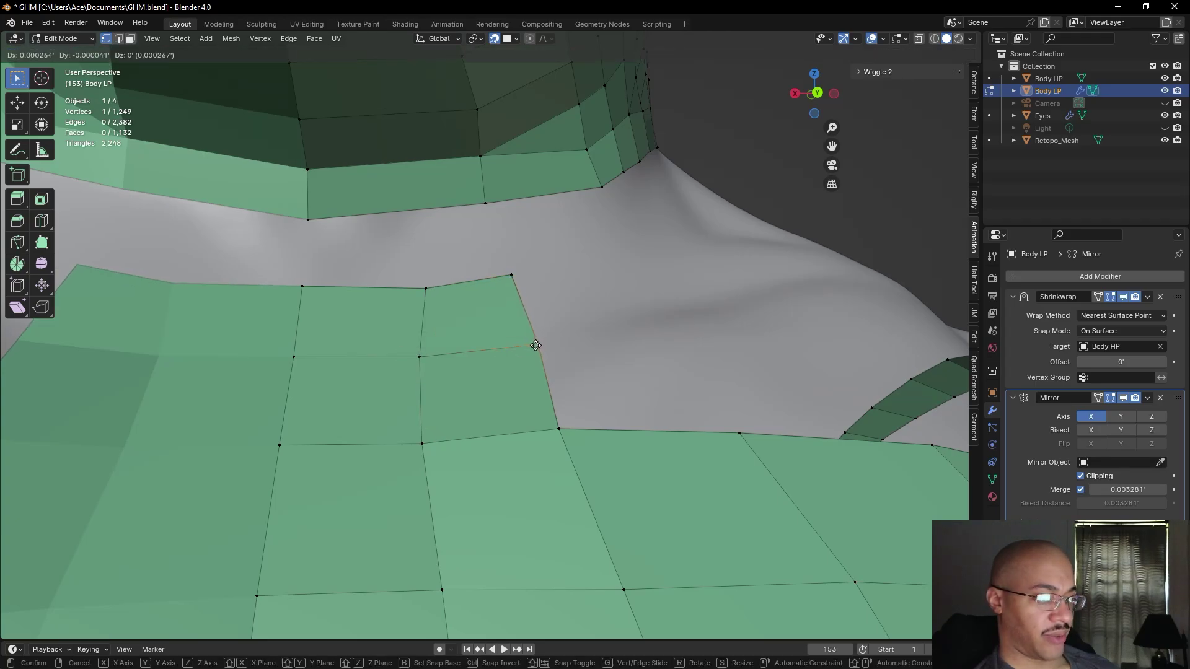
pyautogui.click(530, 348)
pyautogui.click(419, 354)
pyautogui.press('g')
pyautogui.click(415, 357)
pyautogui.click(425, 288)
pyautogui.press('g')
pyautogui.click(411, 285)
pyautogui.click(513, 274)
pyautogui.press('g')
pyautogui.click(508, 276)
pyautogui.click(117, 38)
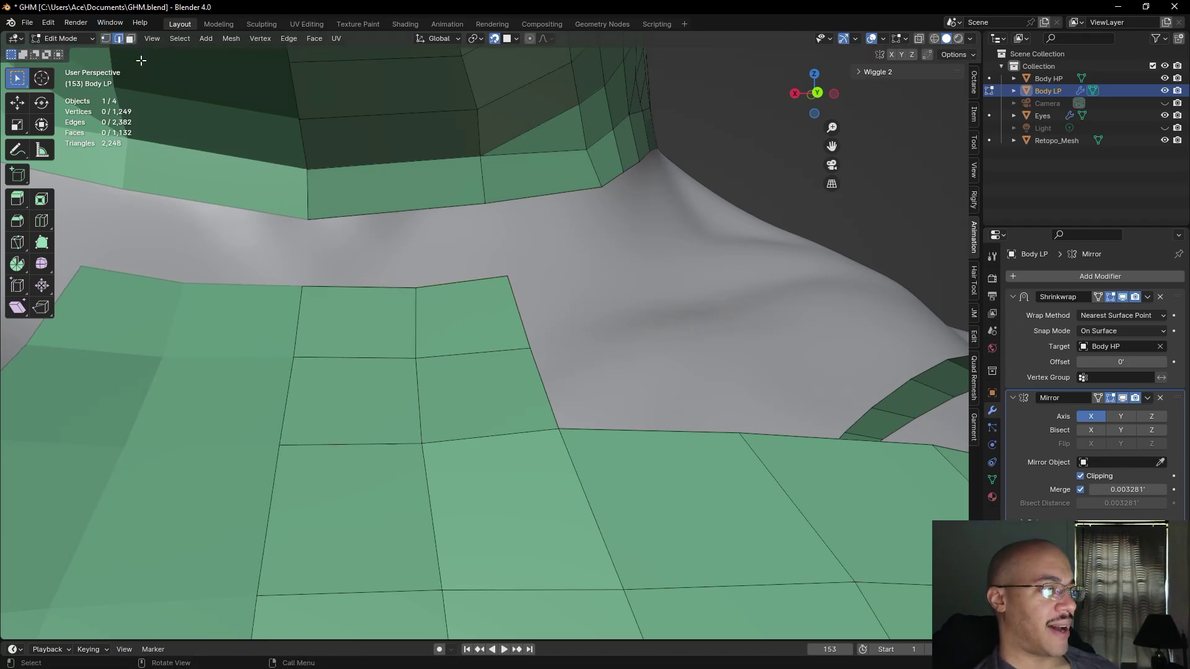
pyautogui.keyDown('shift'); pyautogui.click(426, 286); pyautogui.keyUp('shift')
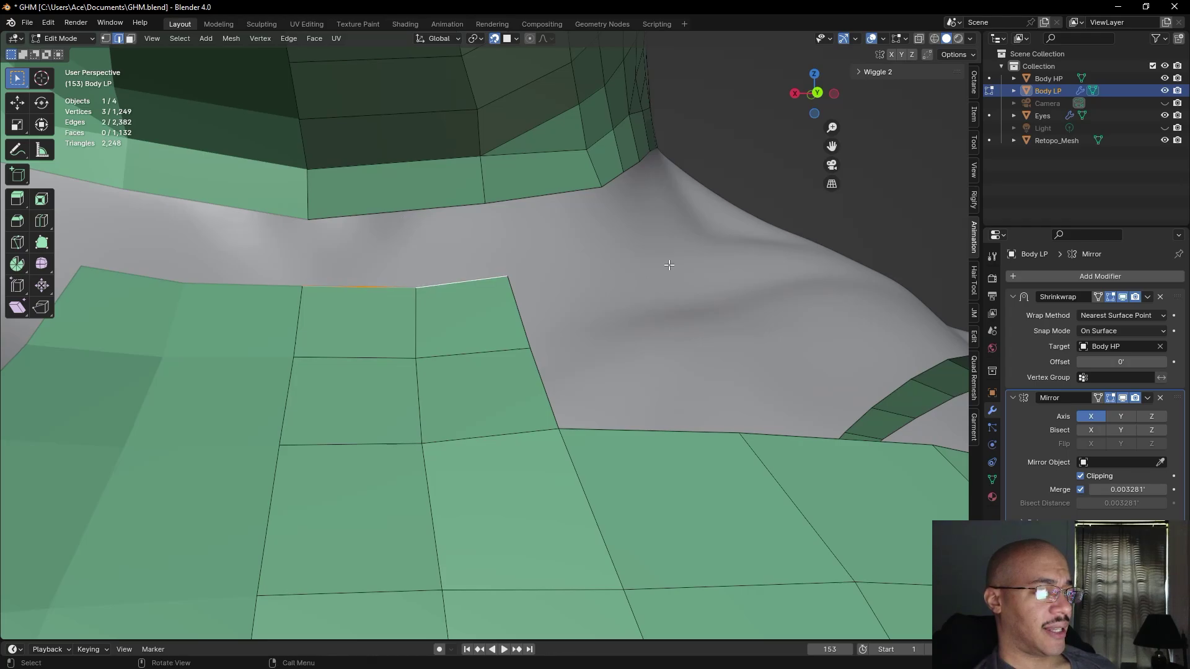
pyautogui.click(771, 190)
pyautogui.scroll(-5, 622, 223)
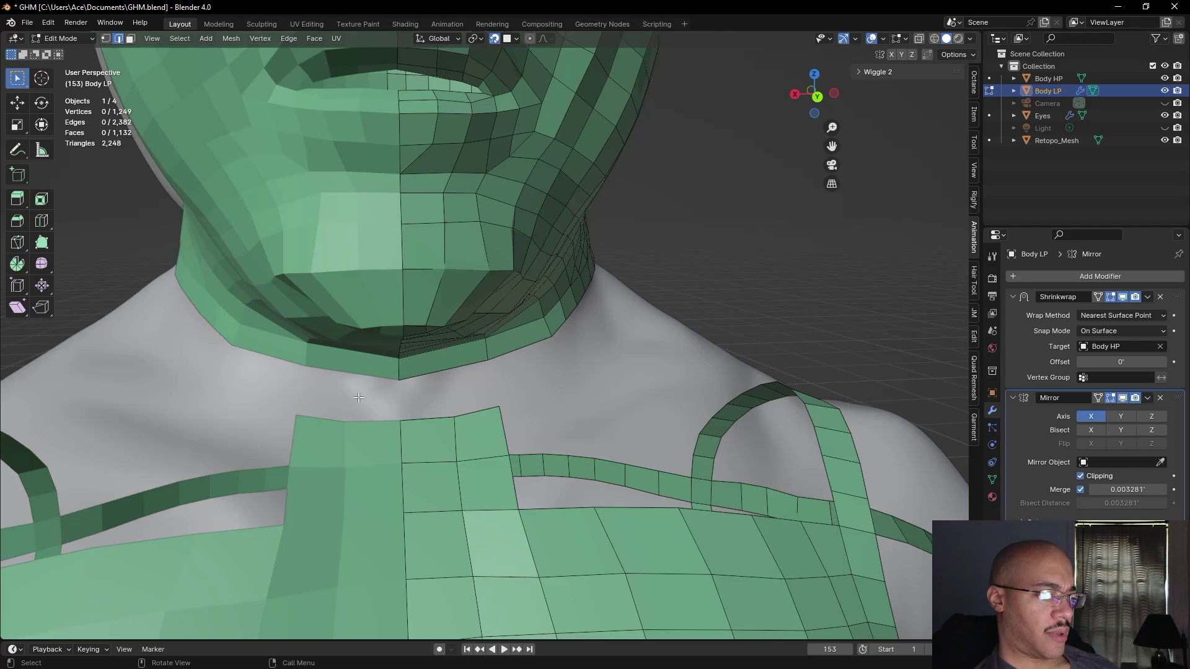
pyautogui.click(106, 39)
pyautogui.click(411, 416)
pyautogui.hotkey('alt', 'v')
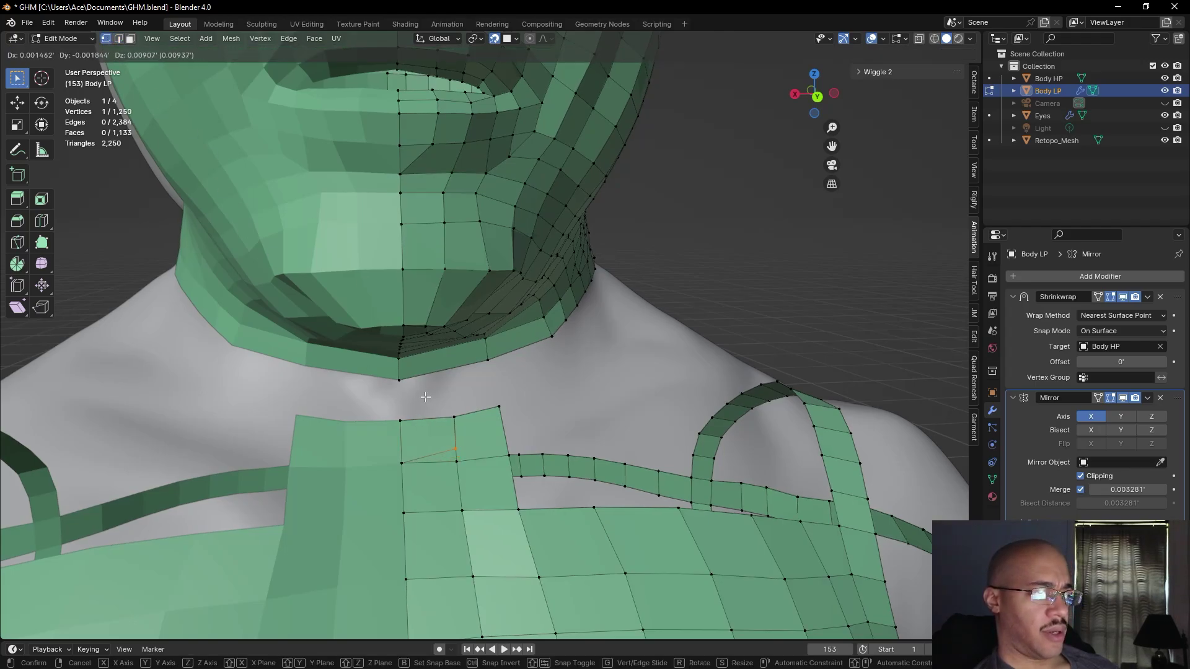
pyautogui.press('Escape')
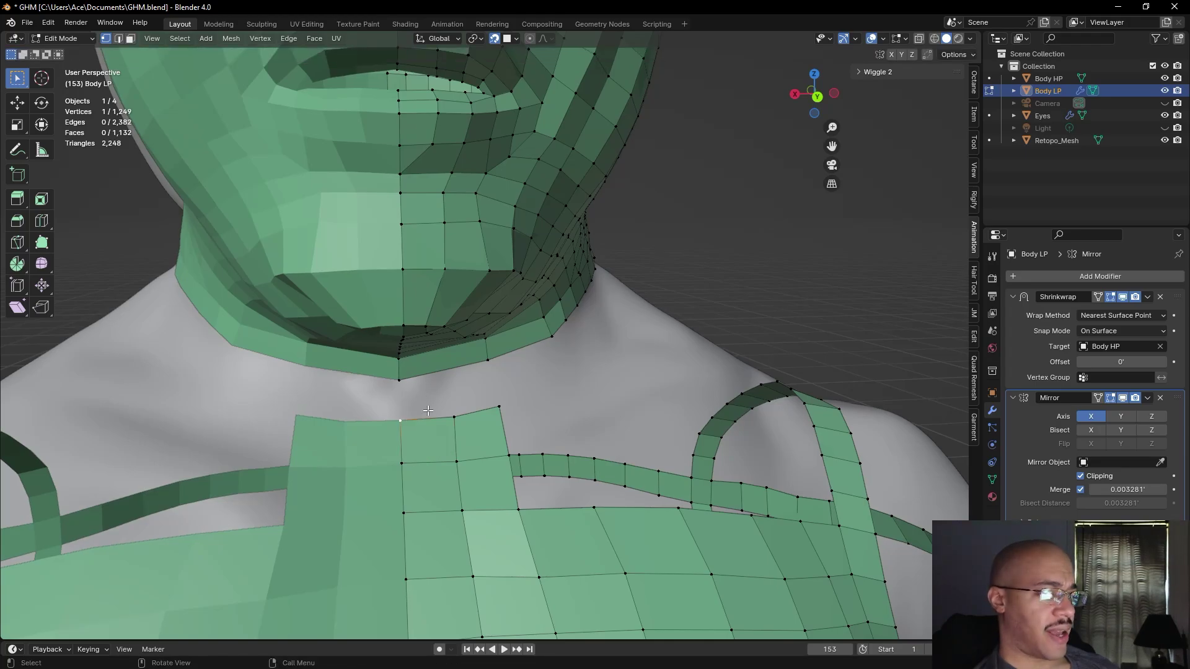
# - Try to extrude the strip's top centre edge toward the neck, and undo the extrusion
pyautogui.scroll(-3, 619, 394)
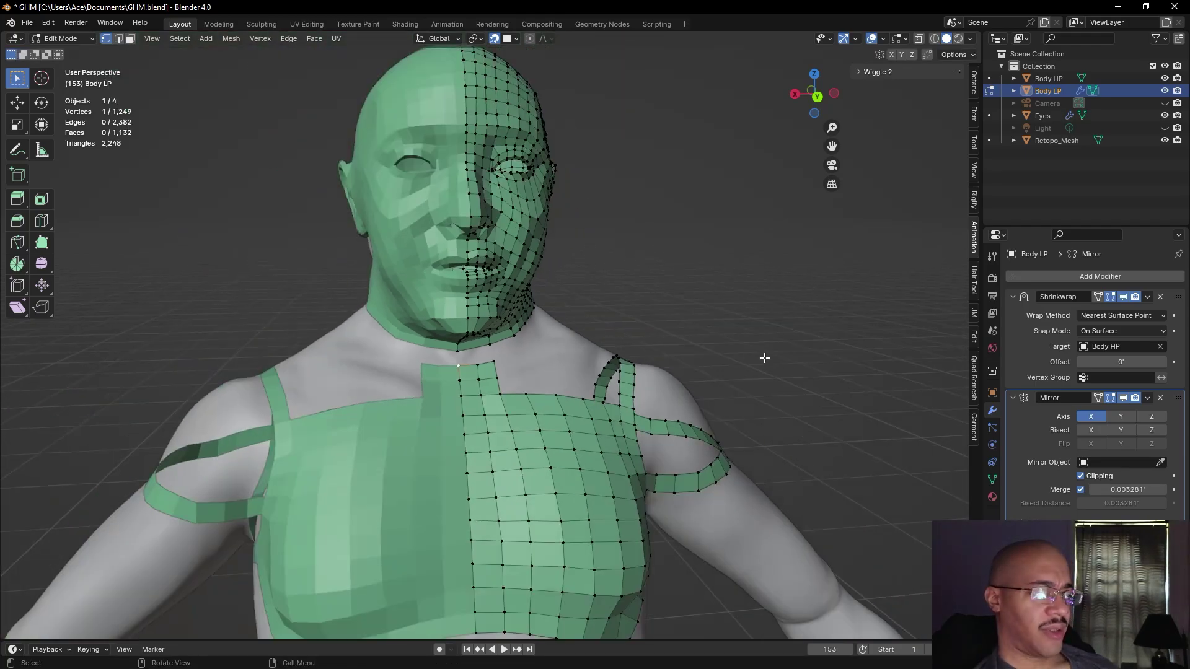
pyautogui.moveTo(711, 369); pyautogui.dragTo(786, 340, button='middle')
pyautogui.scroll(4, 525, 330)
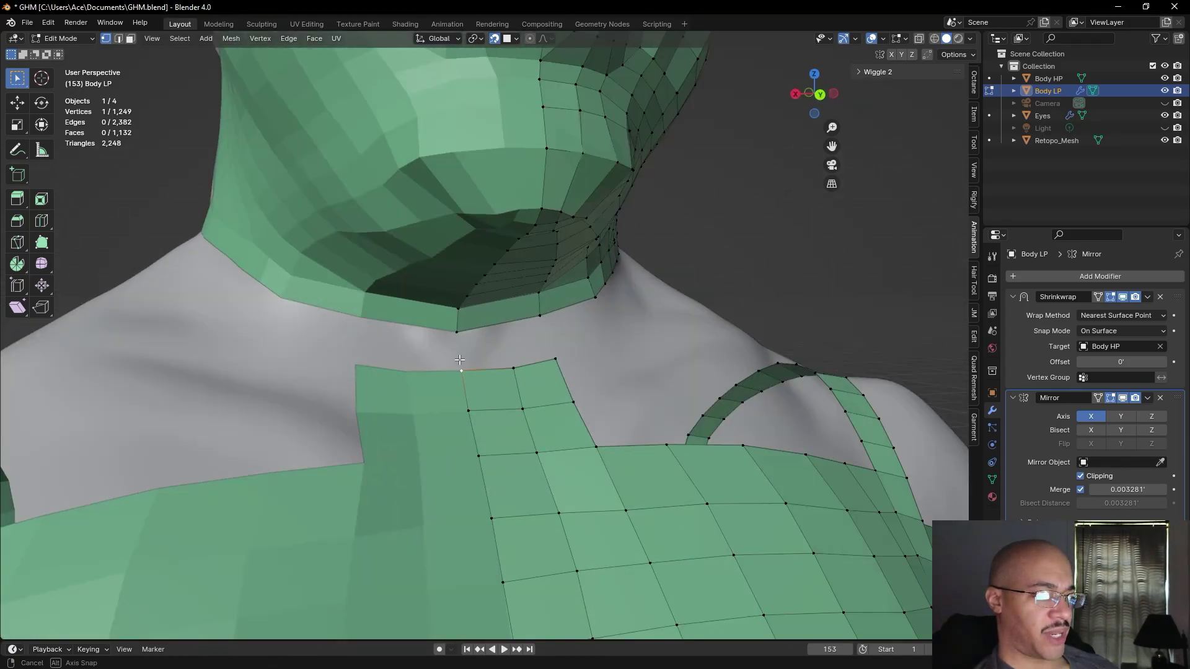
pyautogui.scroll(6, 379, 369)
pyautogui.scroll(-2, 224, 180)
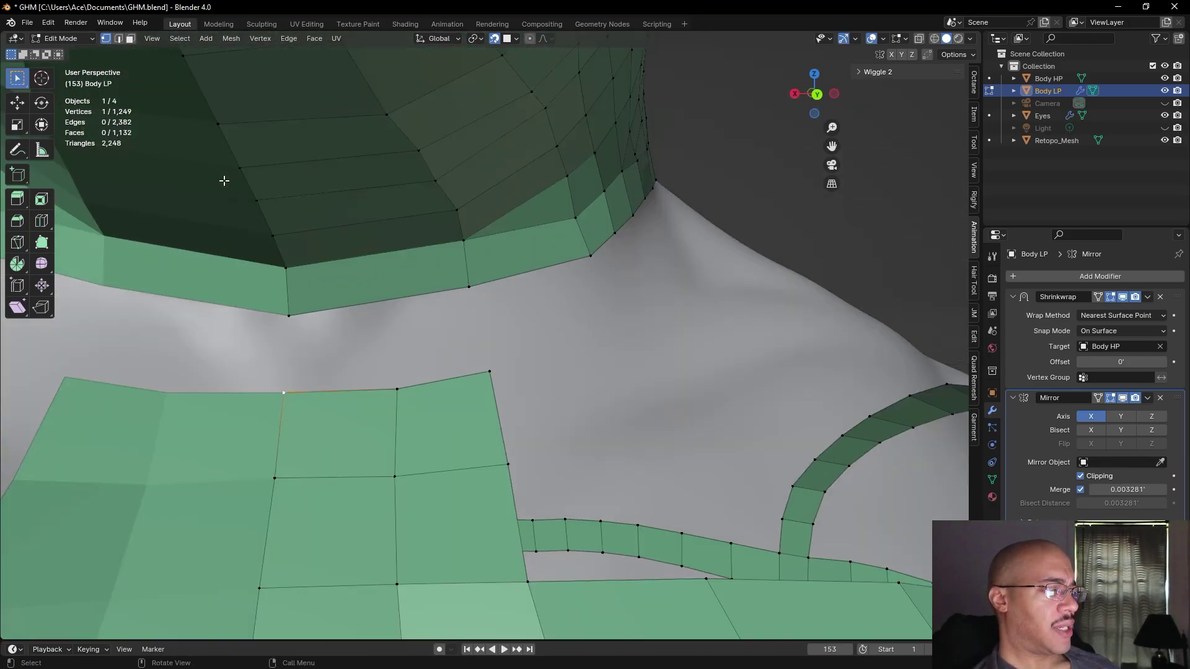
pyautogui.click(117, 38)
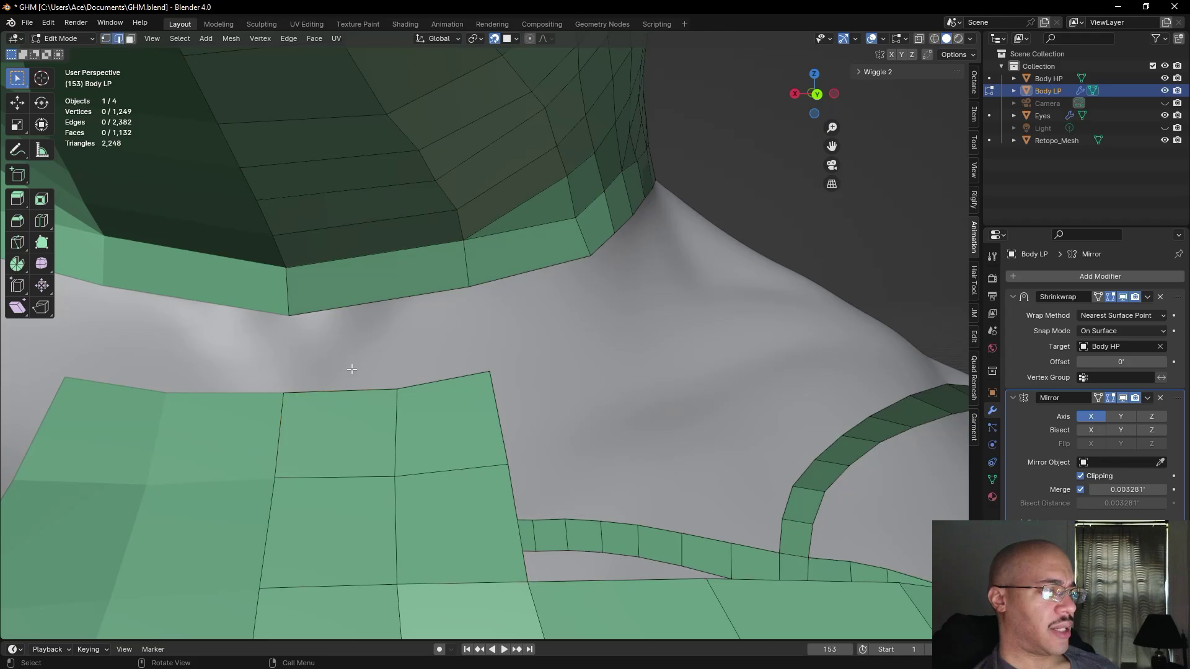
pyautogui.press('e')
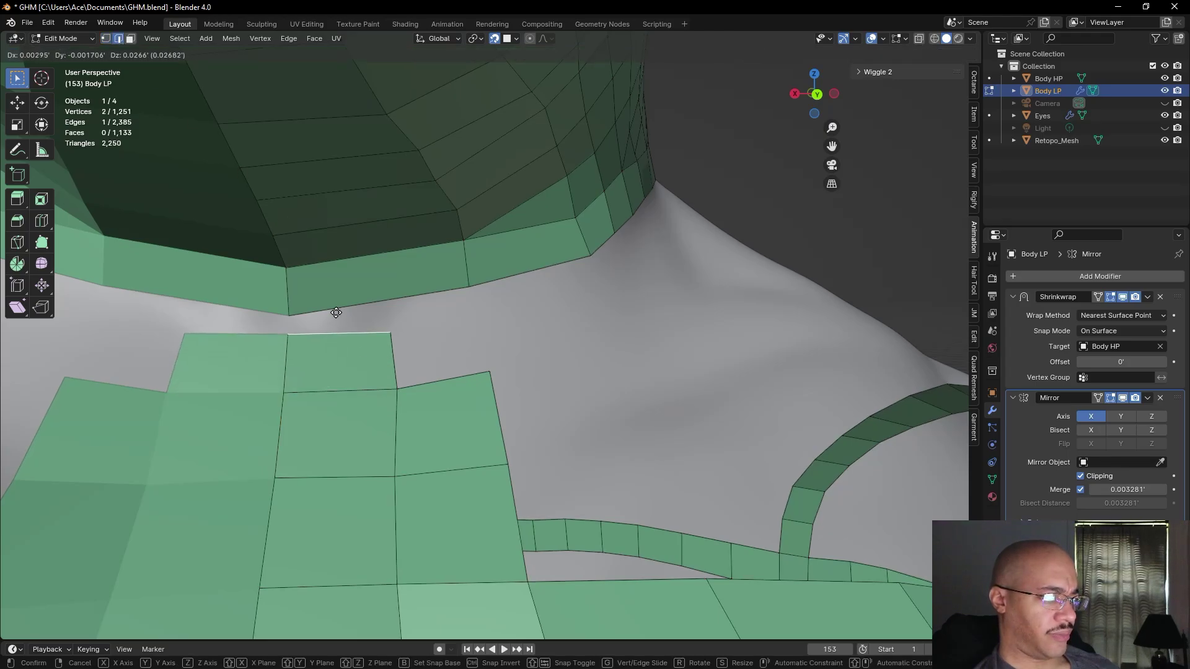
pyautogui.rightClick(337, 299)
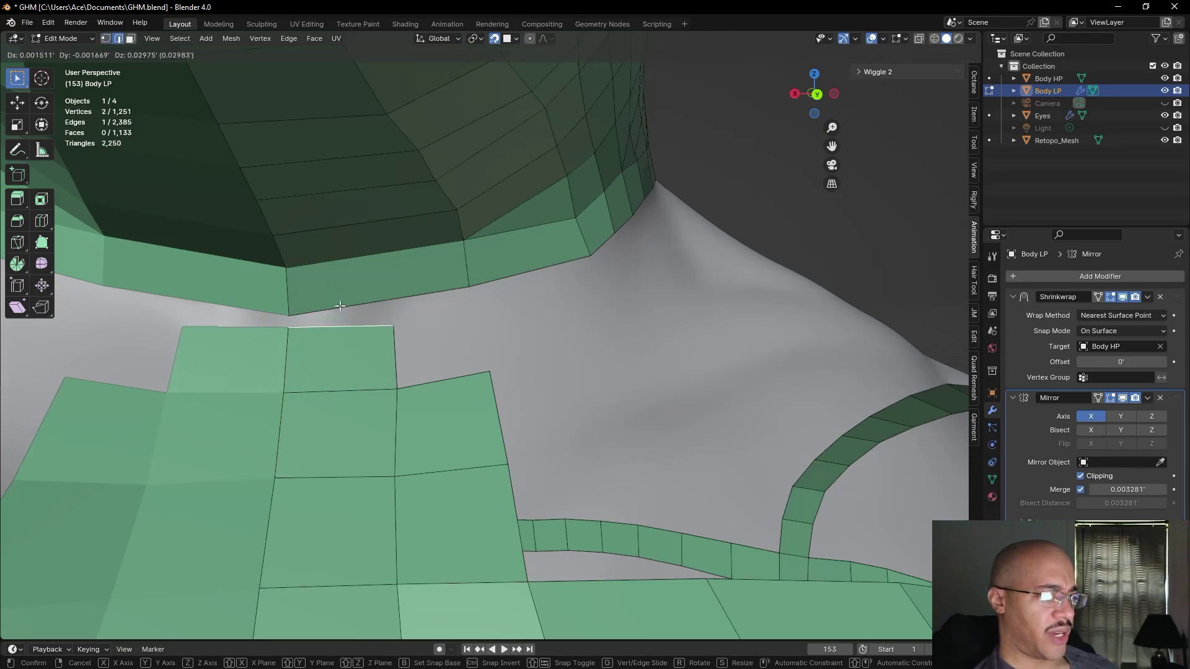
pyautogui.hotkey('ctrl', 'z')
# - Bridge the gap between the strip's two top edges and the front edge of the neck with a single face
pyautogui.click(341, 391)
pyautogui.keyDown('shift'); pyautogui.click(342, 307); pyautogui.keyUp('shift')
pyautogui.keyDown('shift'); pyautogui.click(443, 382); pyautogui.keyUp('shift')
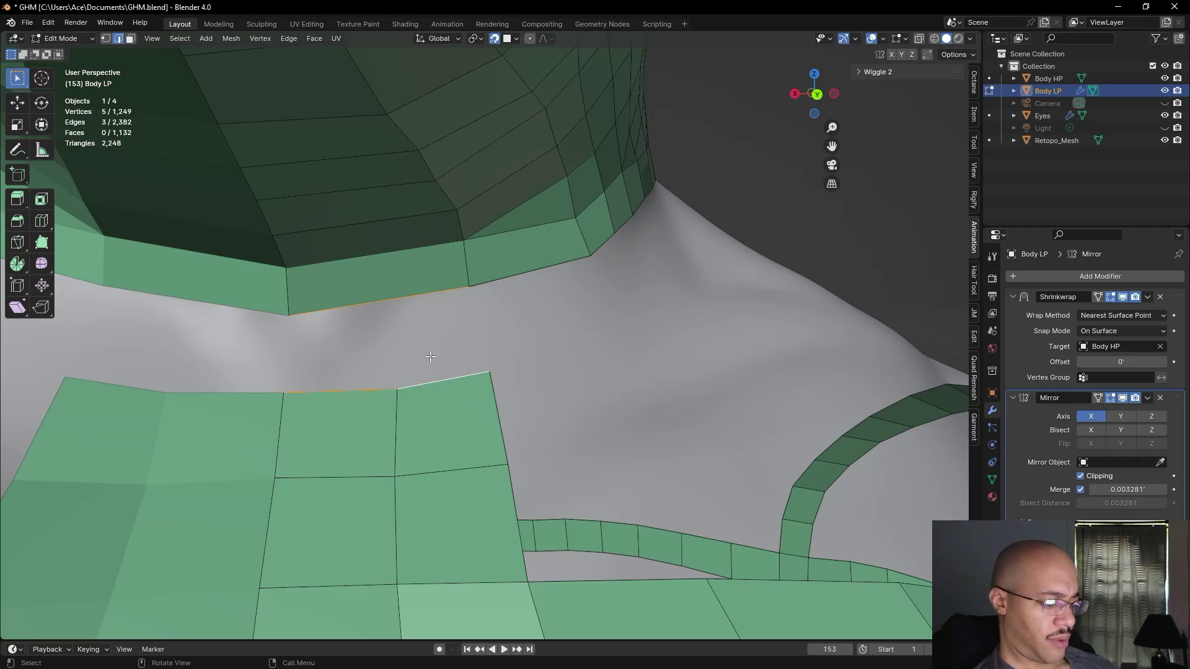
pyautogui.press('f')
pyautogui.scroll(-5, 431, 357)
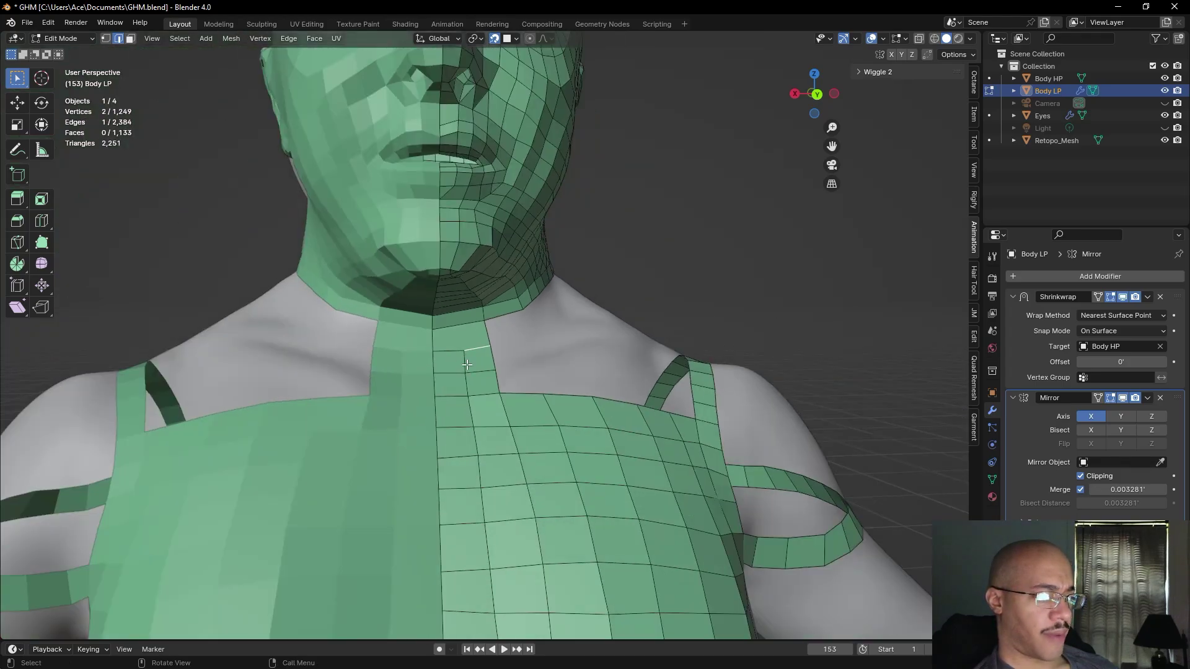
pyautogui.scroll(-3, 468, 376)
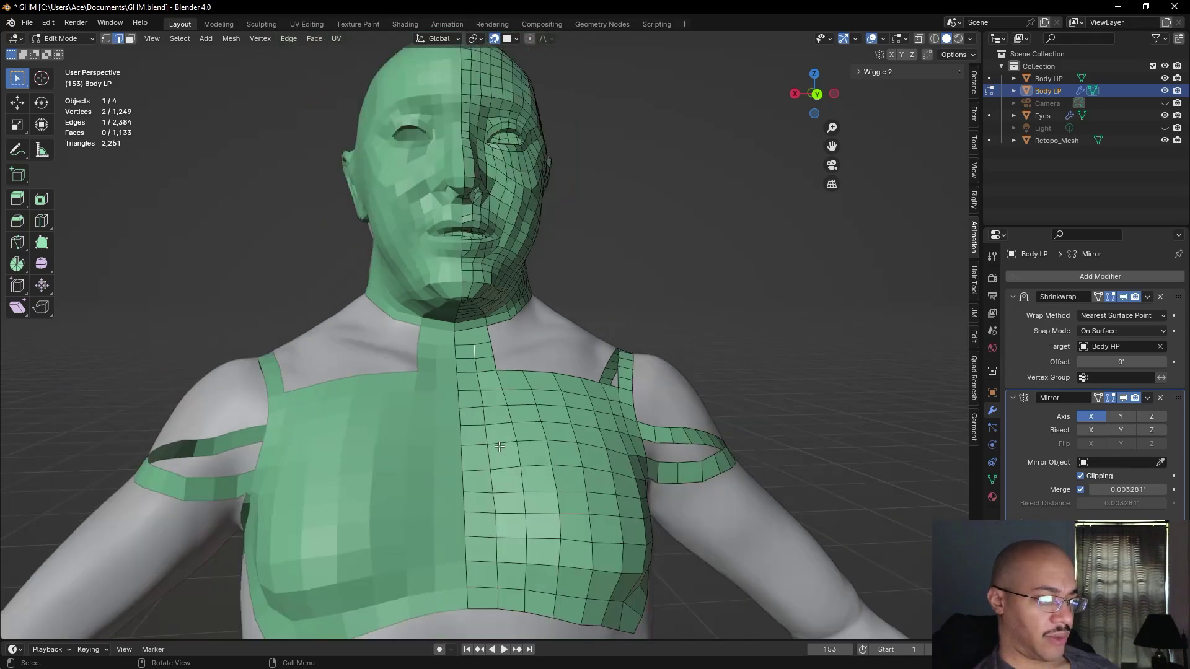
# - Dissolve the vertical edge path running through the neck strip down to the chest mesh's lower border
pyautogui.press('a')
pyautogui.hotkey('alt', 'a')
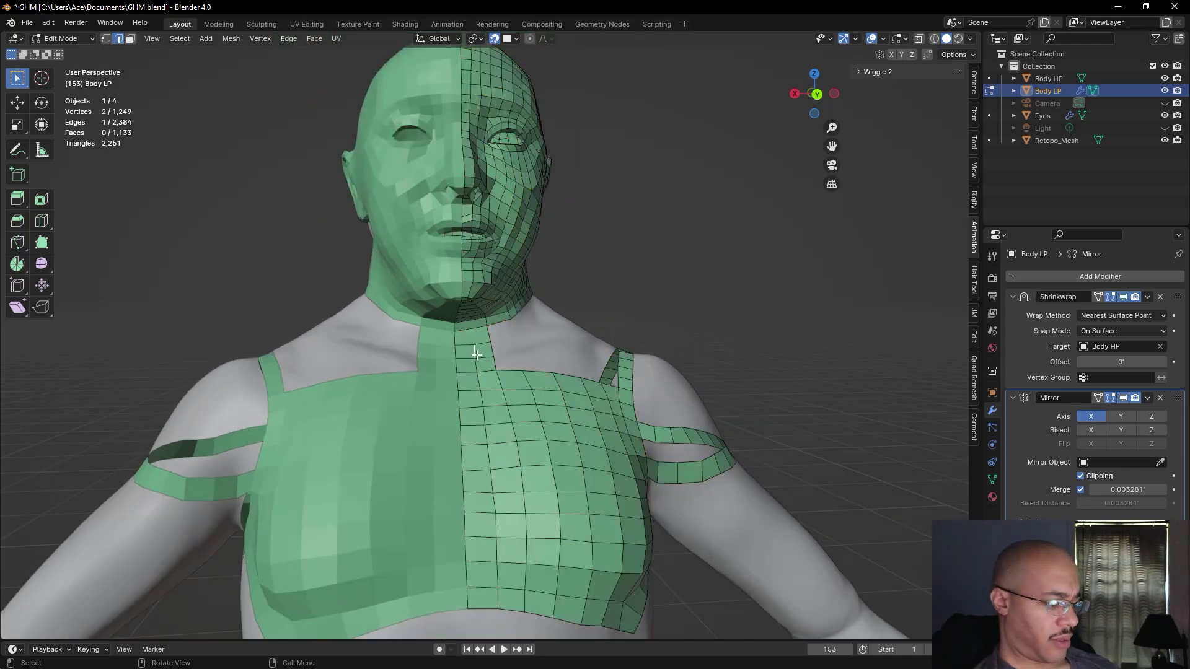
pyautogui.keyDown('ctrl'); pyautogui.click(499, 603); pyautogui.keyUp('ctrl')
pyautogui.rightClick(499, 598)
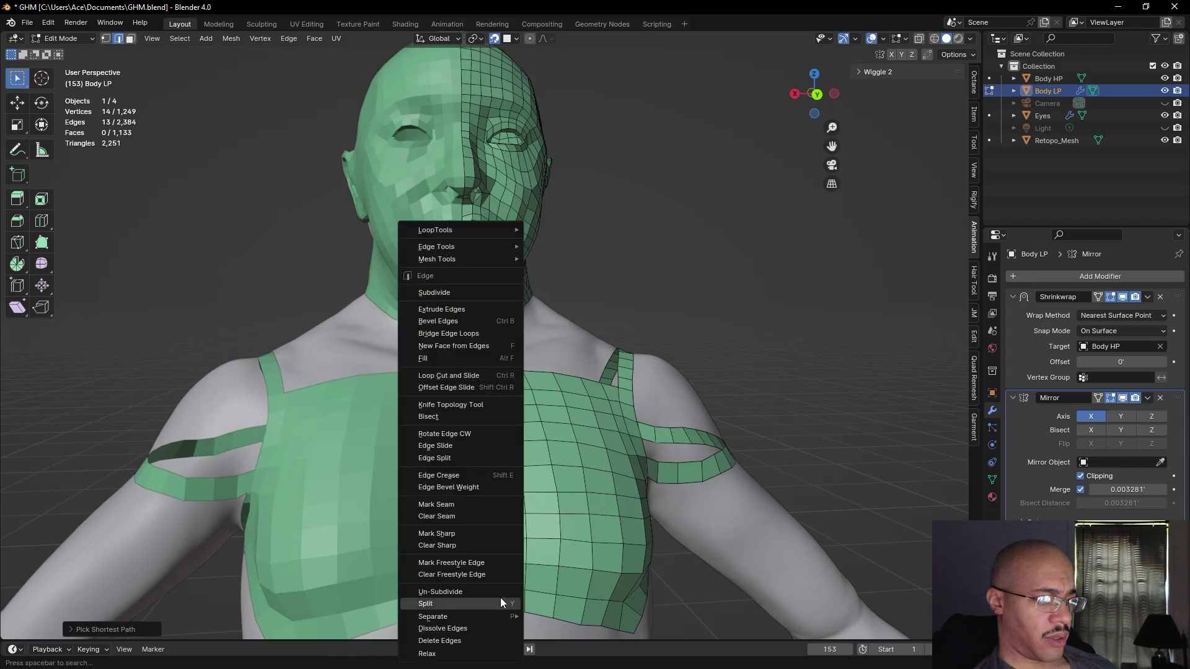
pyautogui.click(466, 627)
# - Examine the chest and neck topology from different angles and distances to judge the widened quads beside the centre line
pyautogui.moveTo(466, 627); pyautogui.dragTo(532, 534, button='middle')
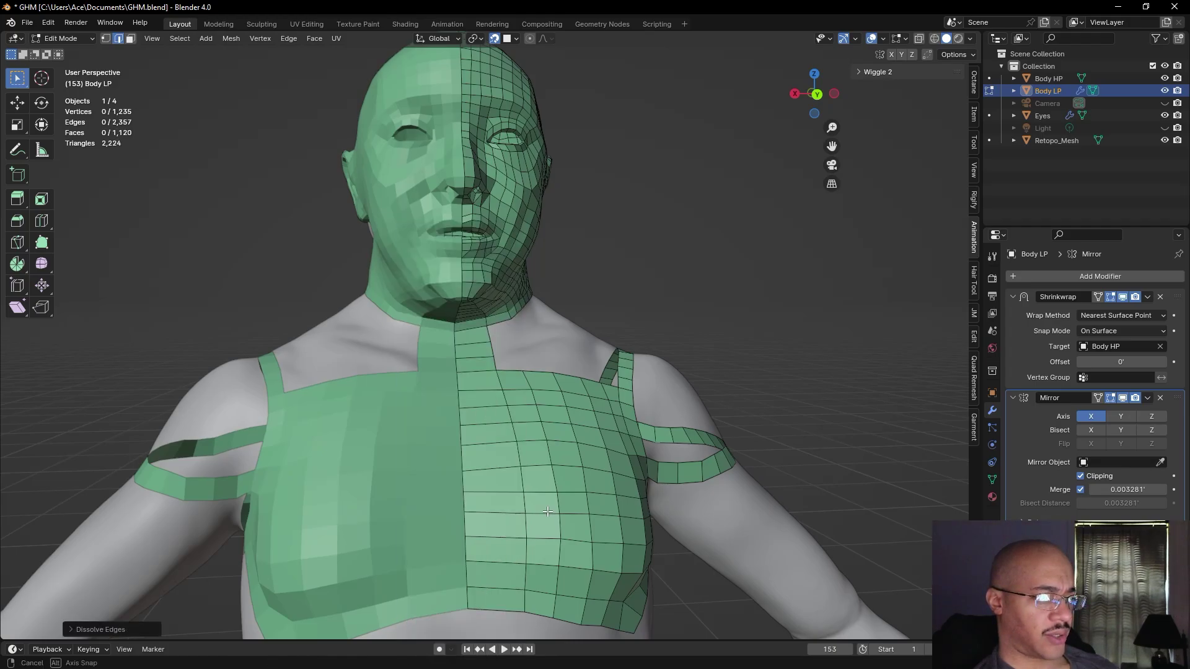
pyautogui.scroll(-3, 532, 534)
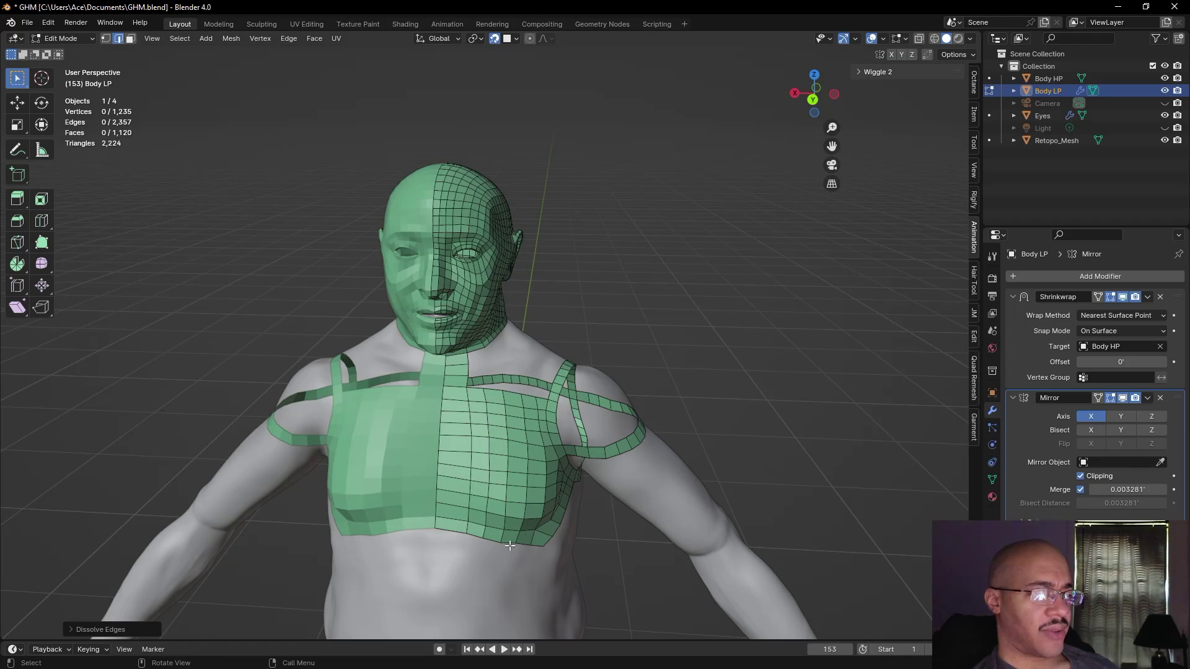
pyautogui.scroll(6, 510, 544)
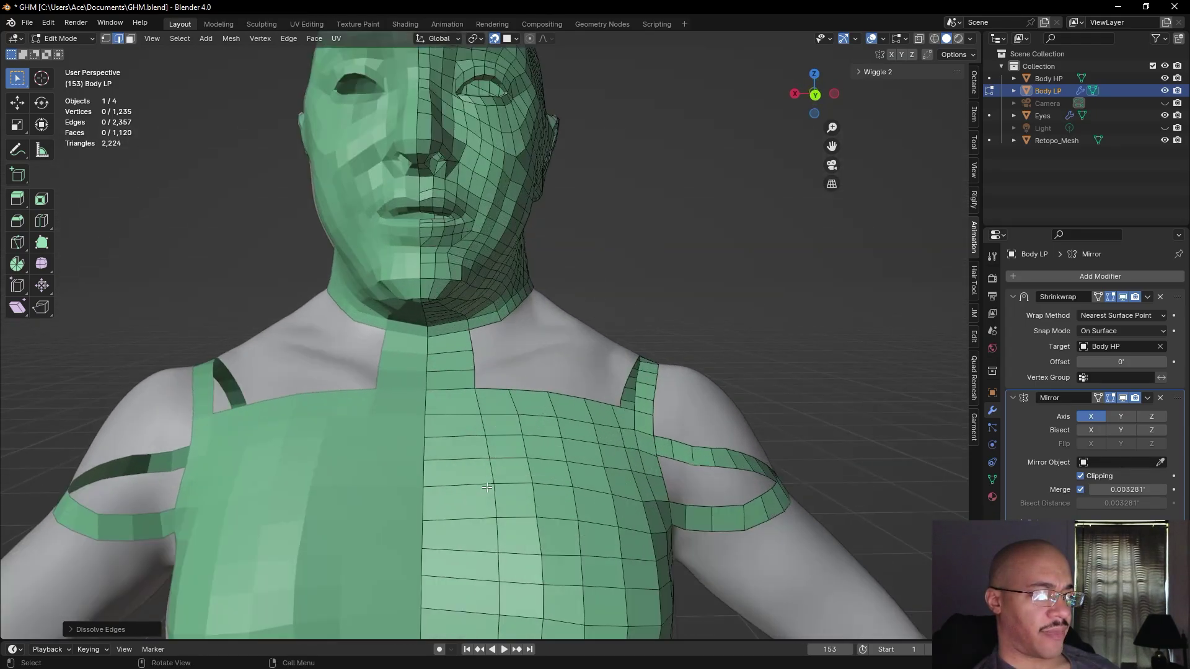
pyautogui.scroll(-4, 484, 534)
pyautogui.moveTo(484, 535); pyautogui.dragTo(417, 481, button='middle')
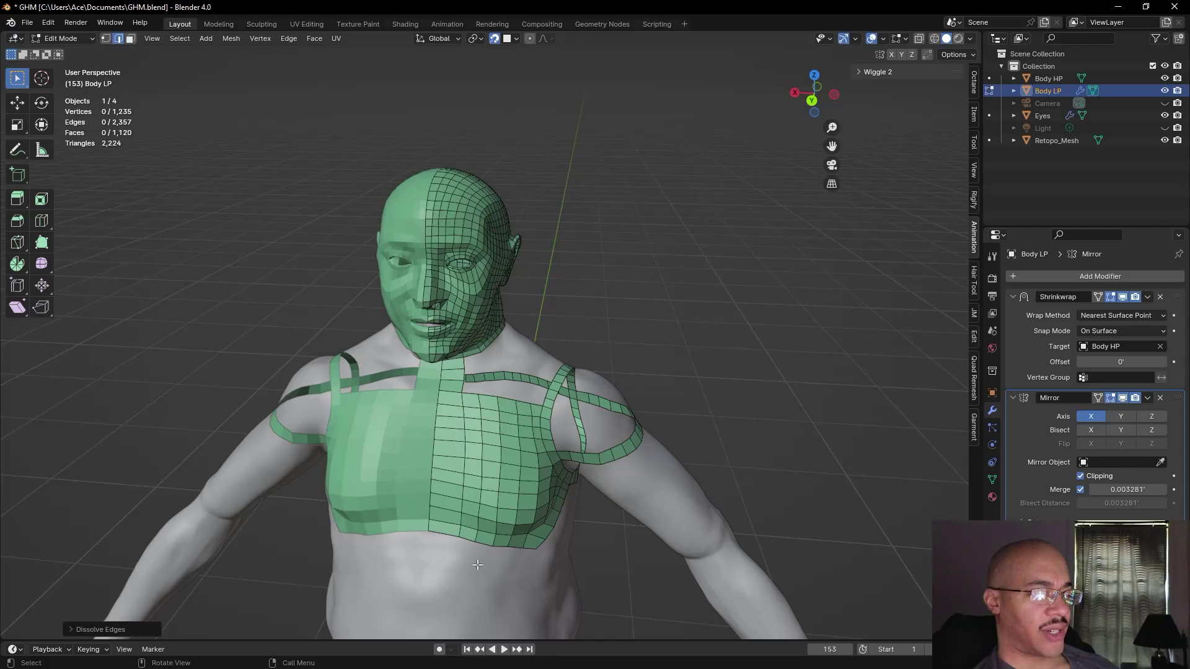
pyautogui.scroll(-3, 522, 555)
pyautogui.scroll(3, 523, 554)
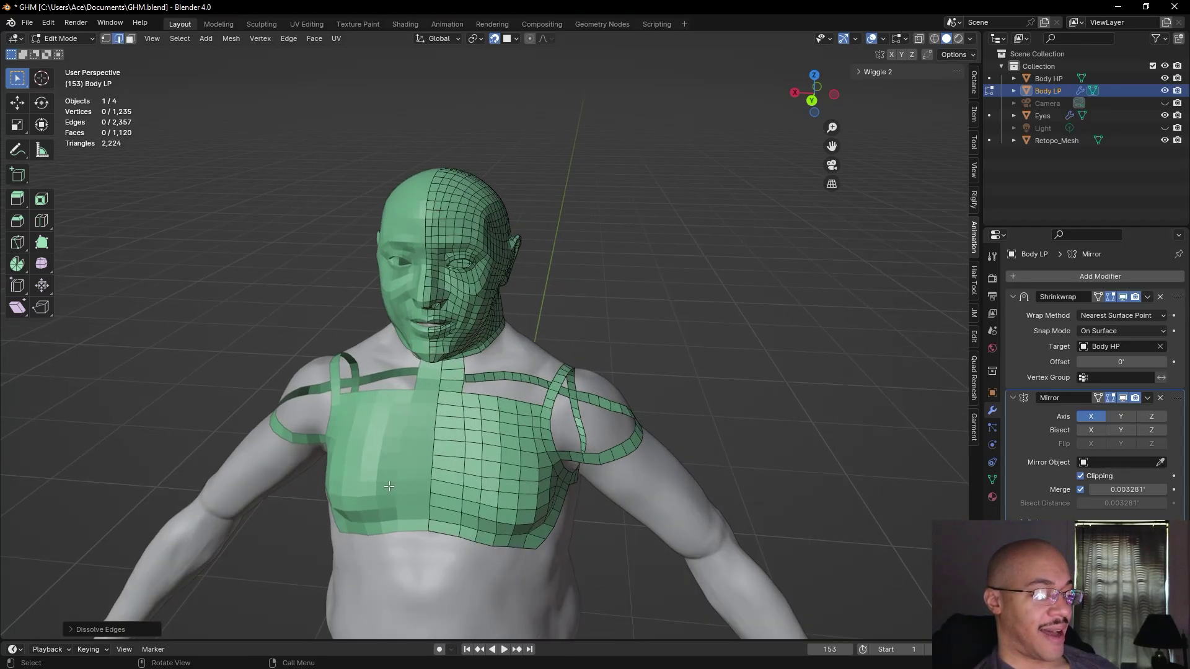
pyautogui.scroll(-3, 371, 511)
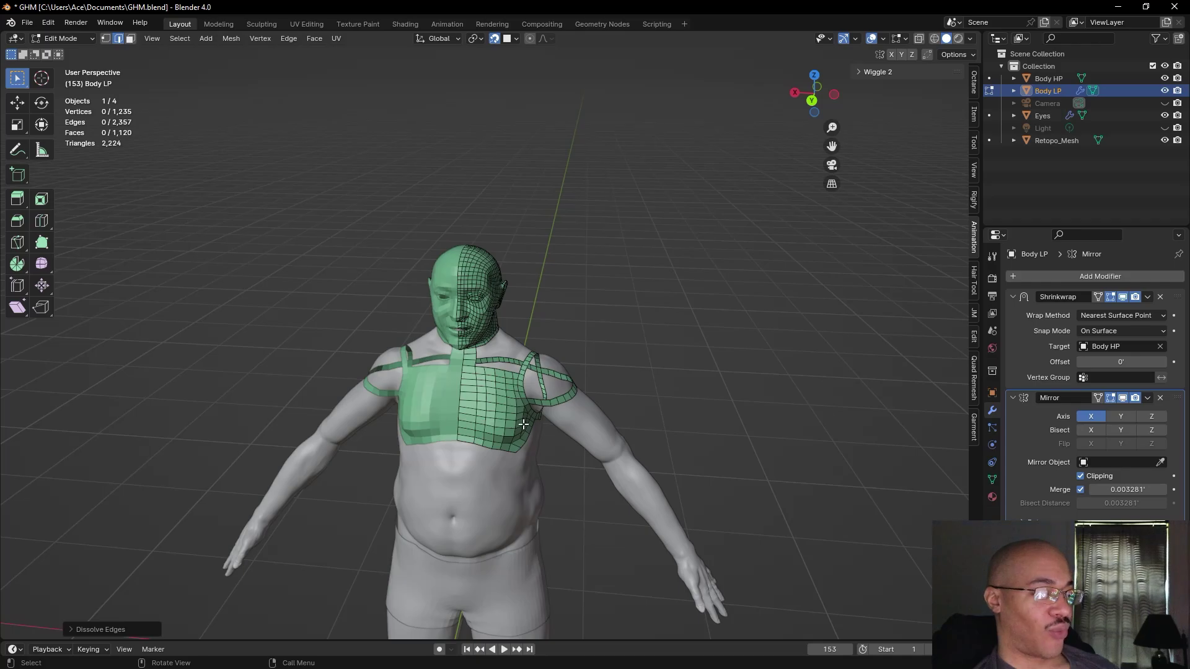
pyautogui.moveTo(442, 531); pyautogui.dragTo(478, 455, button='middle')
pyautogui.scroll(5, 478, 455)
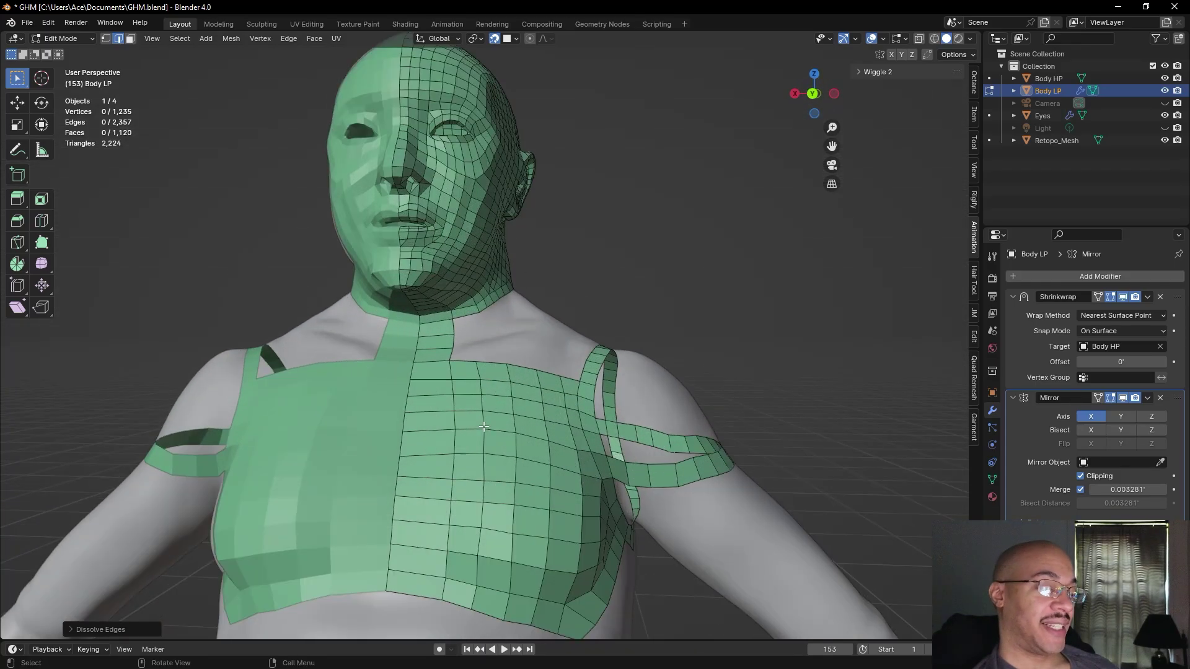
pyautogui.scroll(-3, 485, 427)
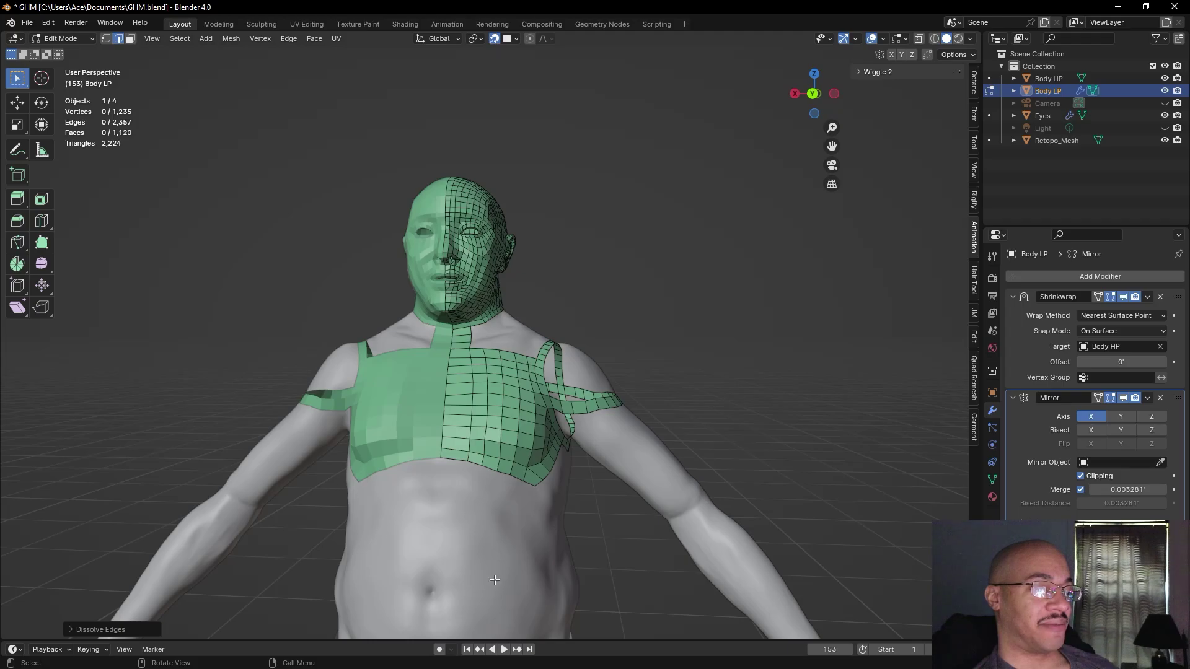
pyautogui.scroll(4, 502, 476)
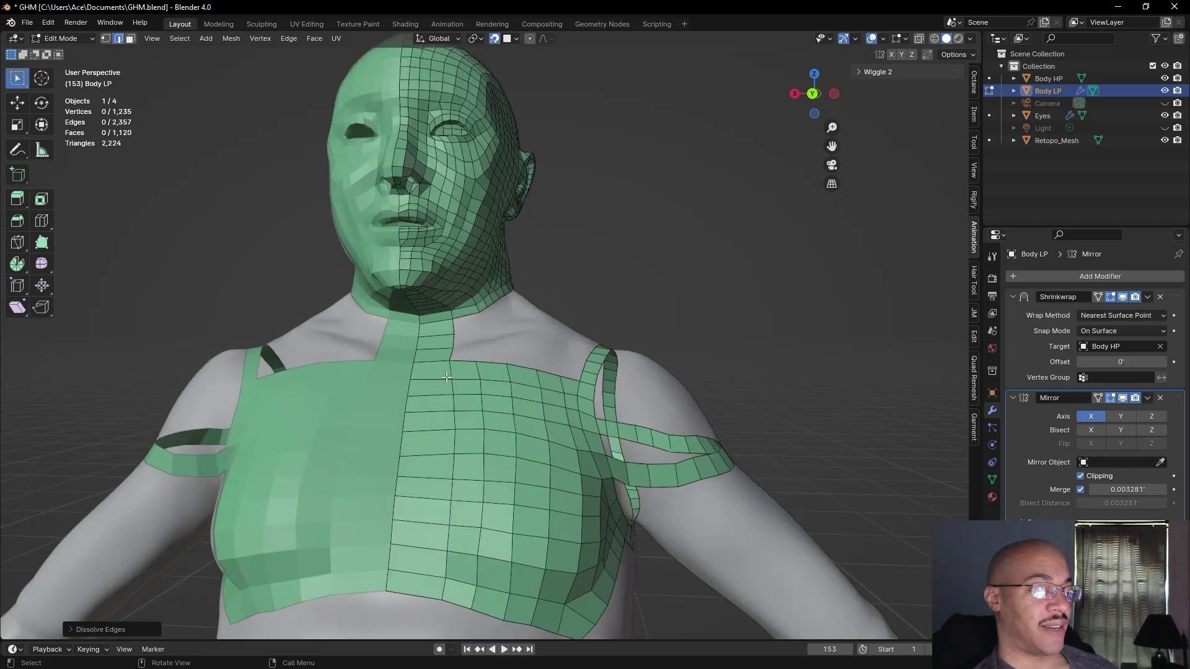
# - Slightly rotate the upper edges of the first vertical chest loop beside the centre line, one after another going down from the strip
pyautogui.moveTo(436, 428); pyautogui.dragTo(479, 439, button='middle')
pyautogui.click(484, 406)
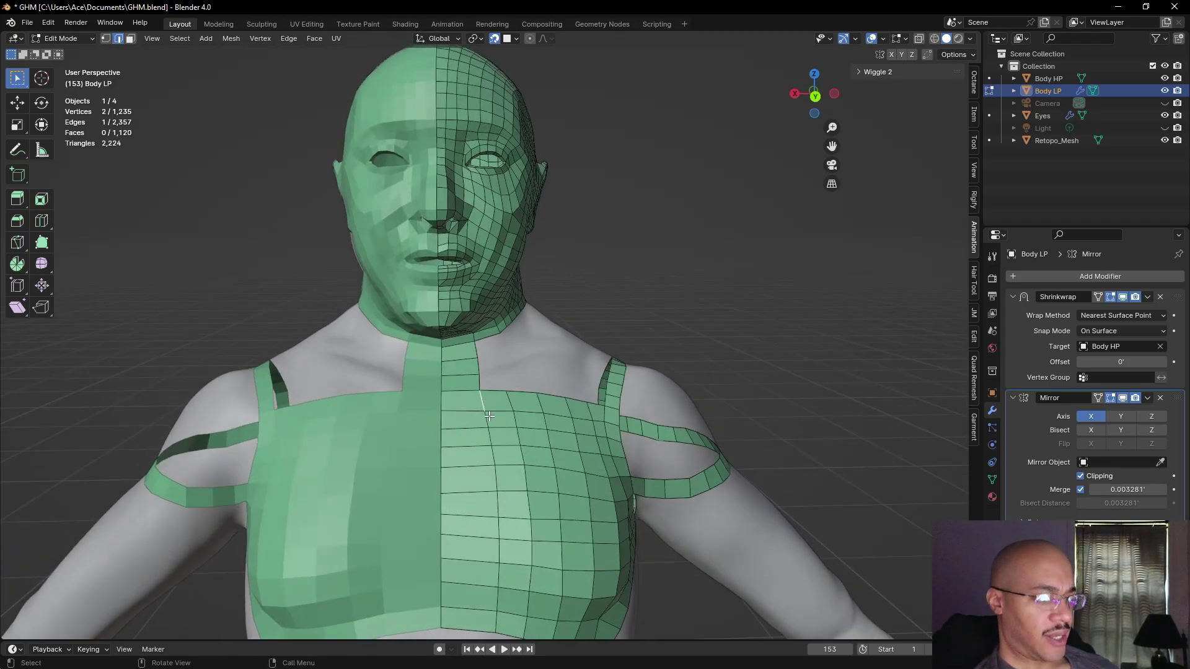
pyautogui.press('r')
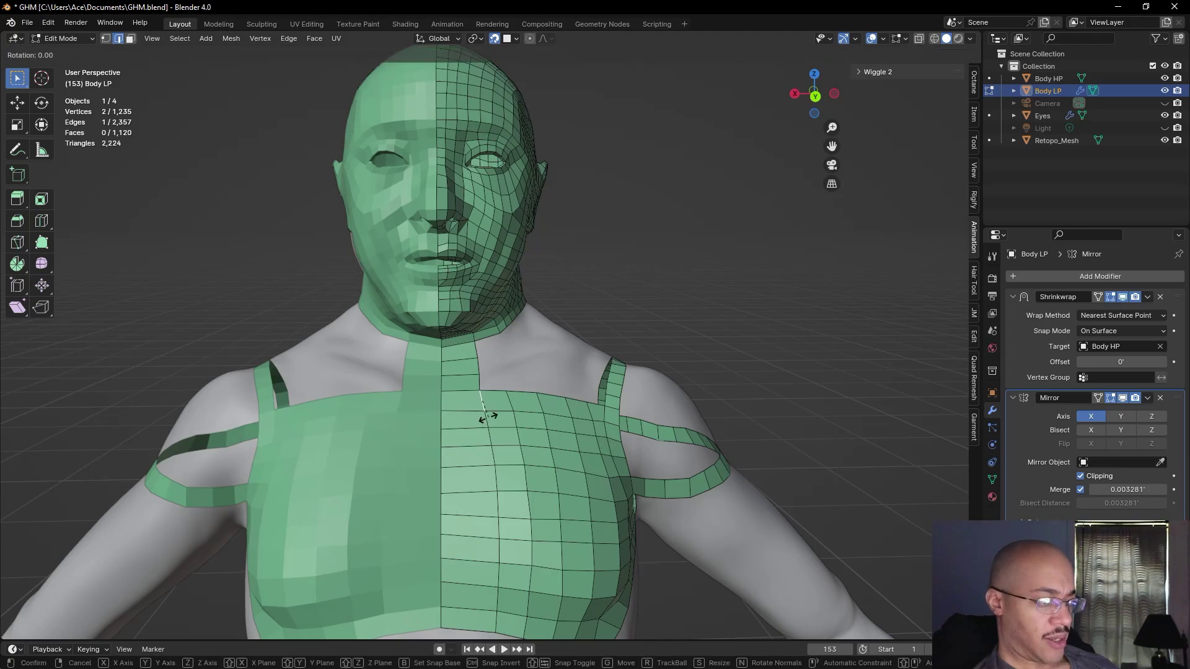
pyautogui.click(487, 422)
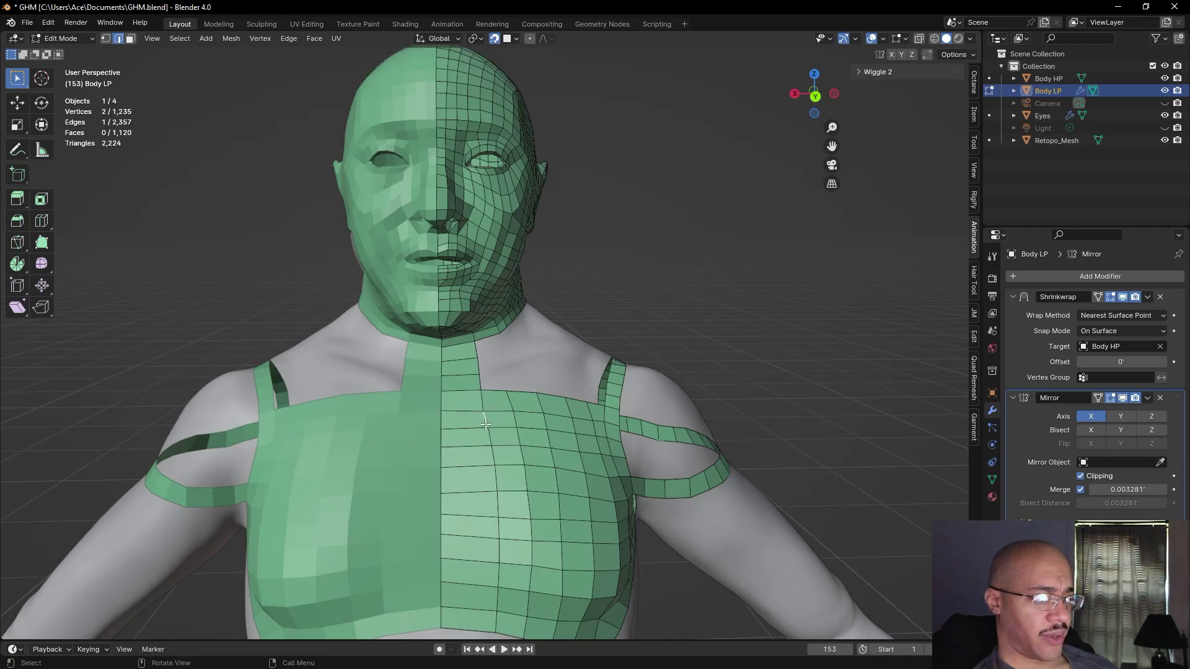
pyautogui.press('r')
pyautogui.click(484, 428)
pyautogui.press('r')
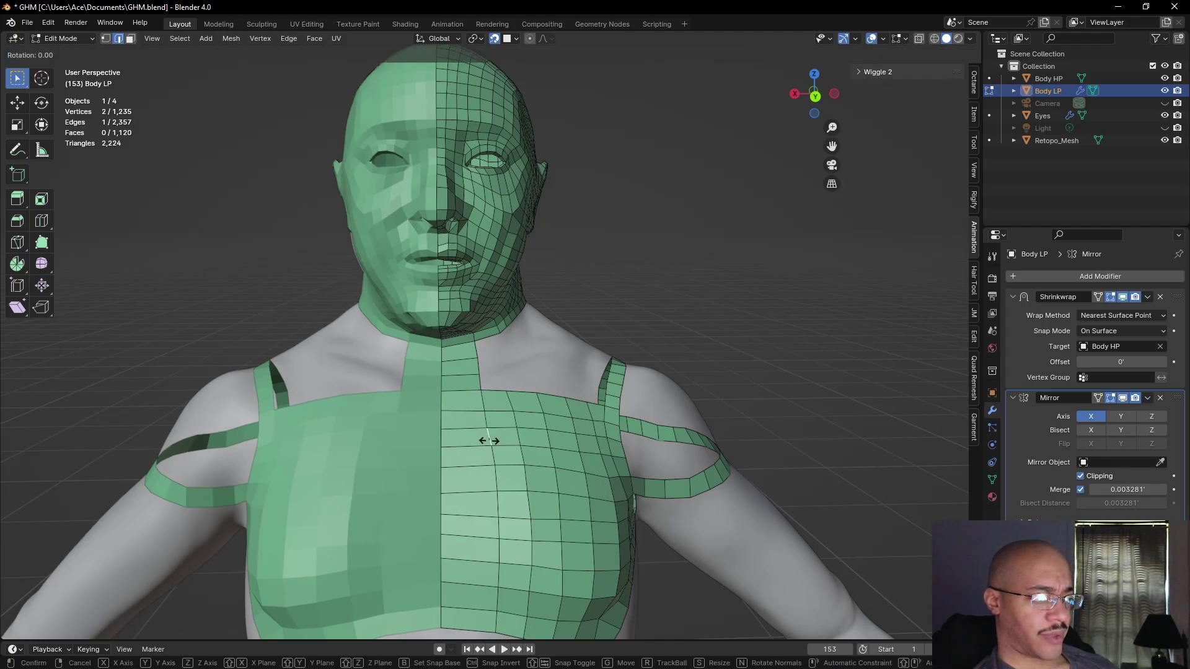
pyautogui.click(489, 444)
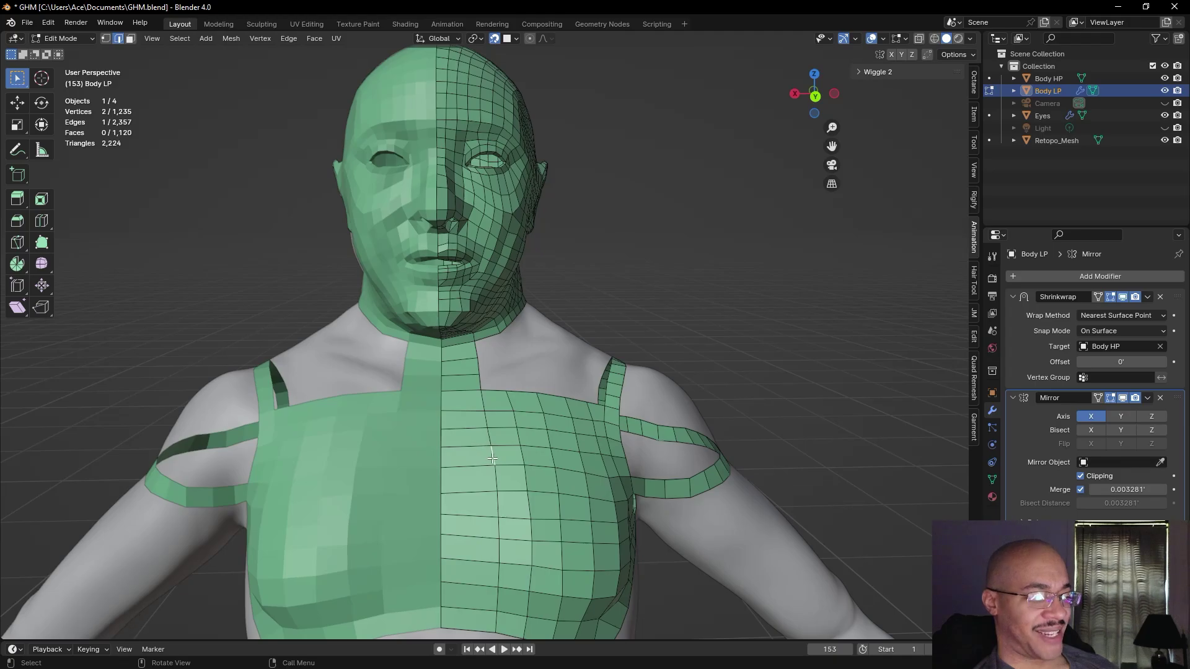
pyautogui.press('r')
pyautogui.click(490, 459)
pyautogui.press('r')
pyautogui.click(492, 474)
pyautogui.press('r')
pyautogui.click(493, 474)
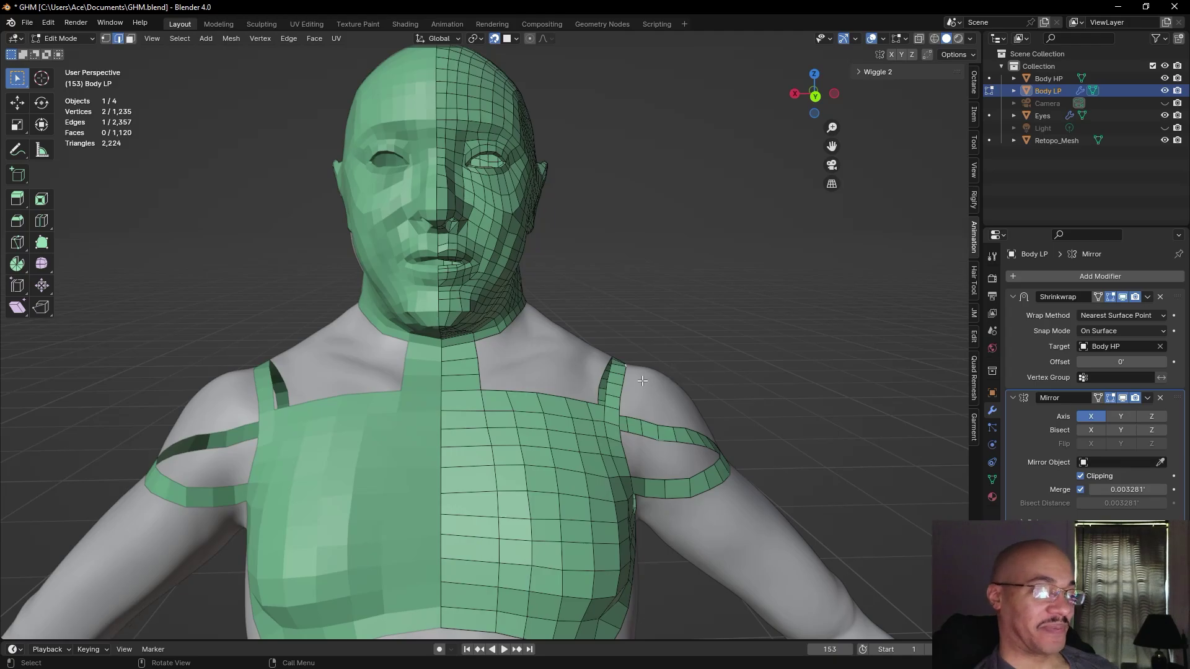
# - Fill two quad faces beside the neck strip, starting from the corner with the chest's upper border
pyautogui.scroll(-5, 650, 374)
pyautogui.scroll(8, 651, 374)
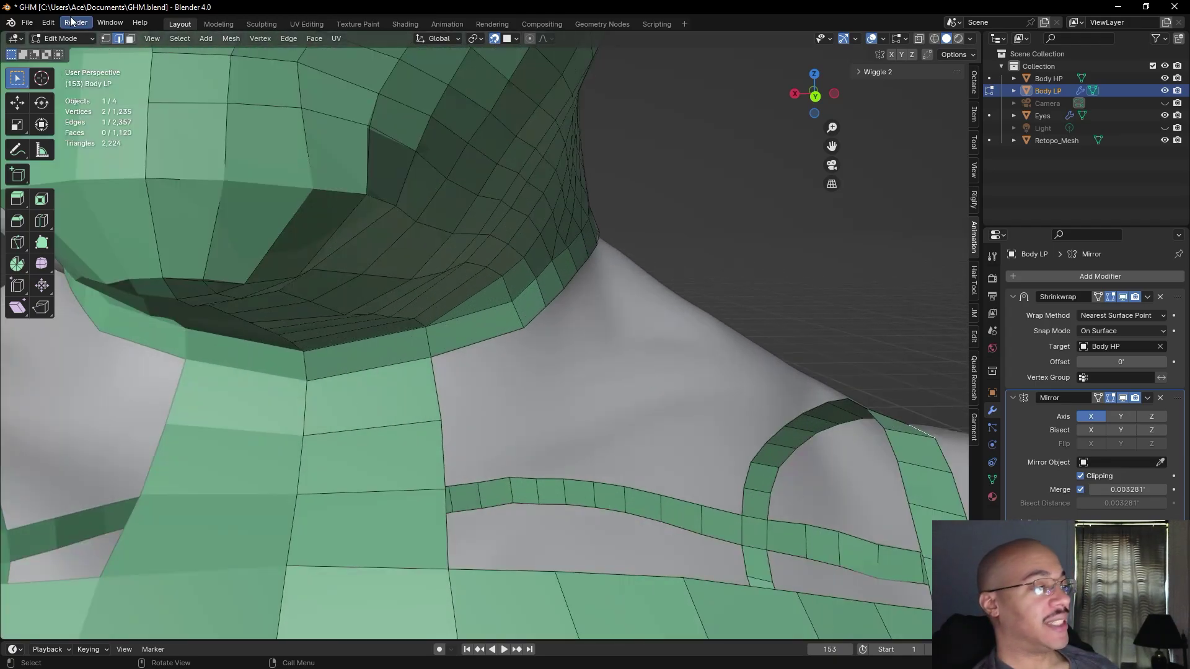
pyautogui.click(105, 38)
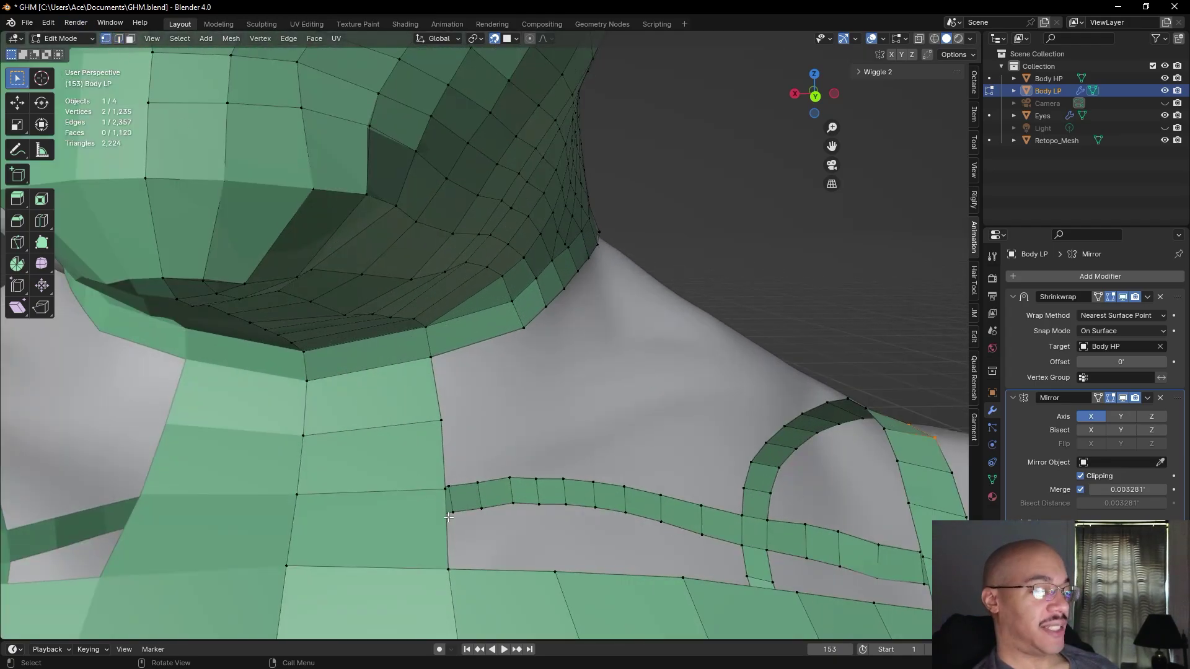
pyautogui.press('f')
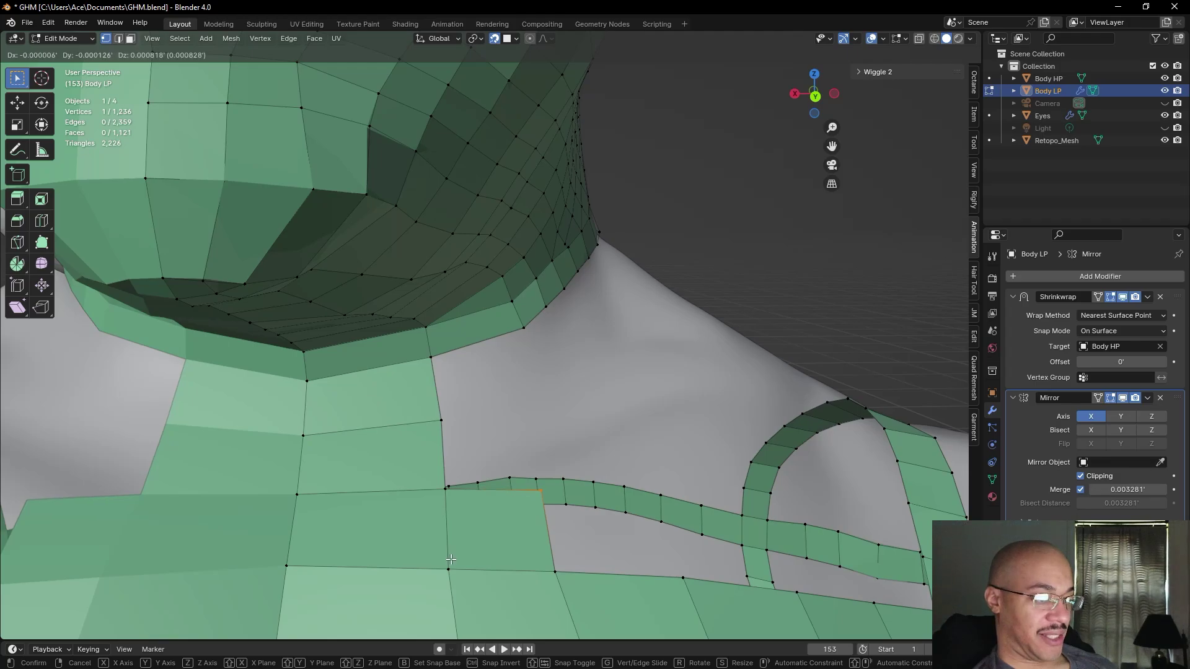
pyautogui.click(437, 500)
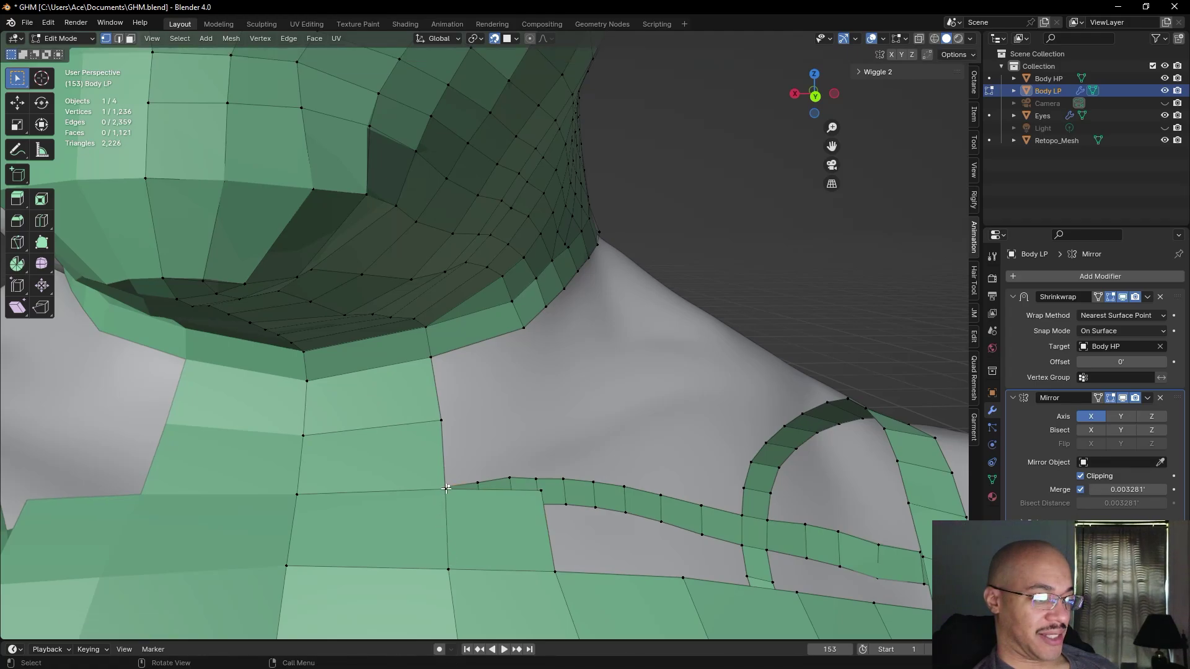
pyautogui.press('f')
pyautogui.click(439, 452)
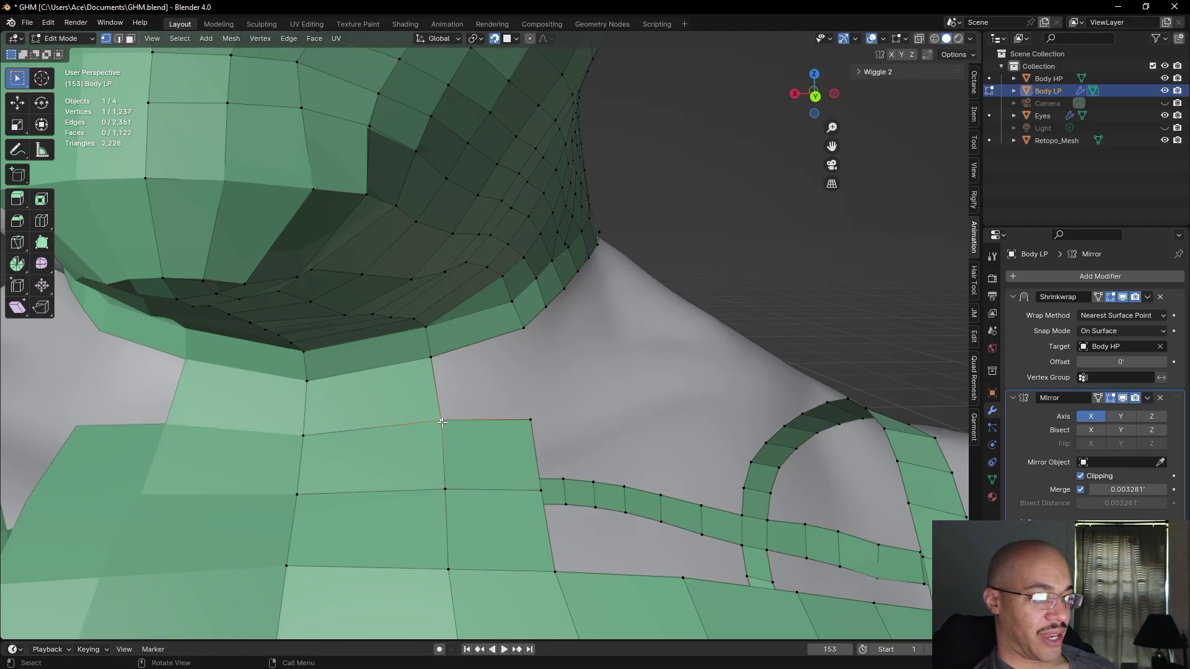
# - Try to fill a third quad beside the strip at the neck's lower edge, and undo it
pyautogui.press('f')
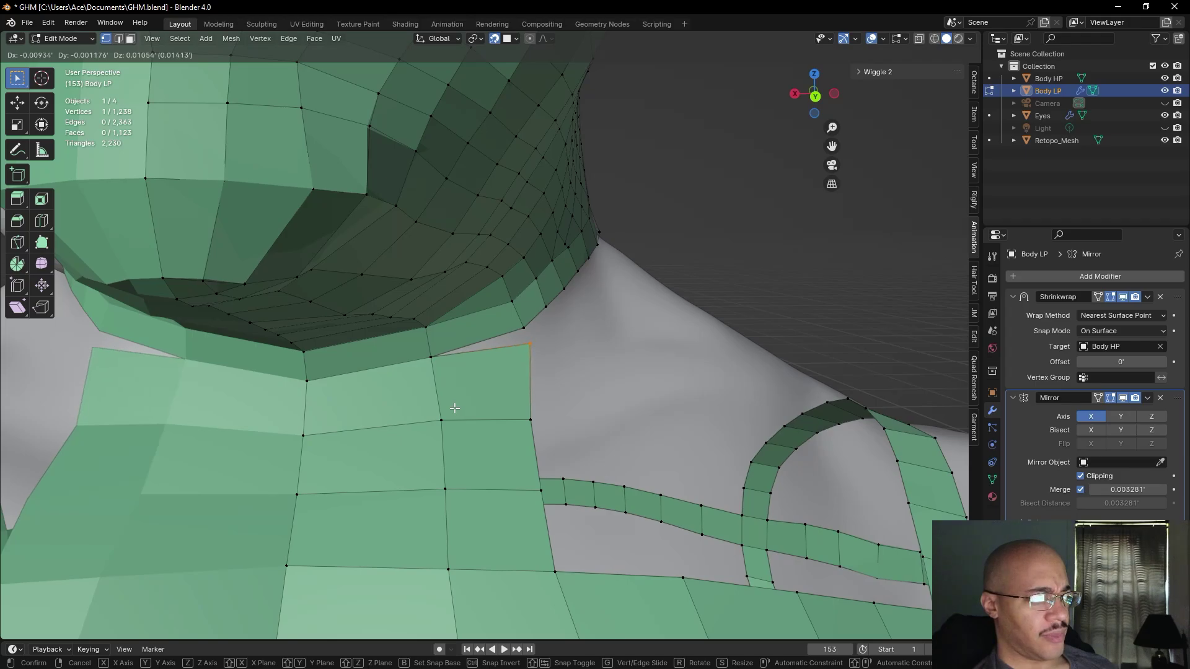
pyautogui.press('Escape')
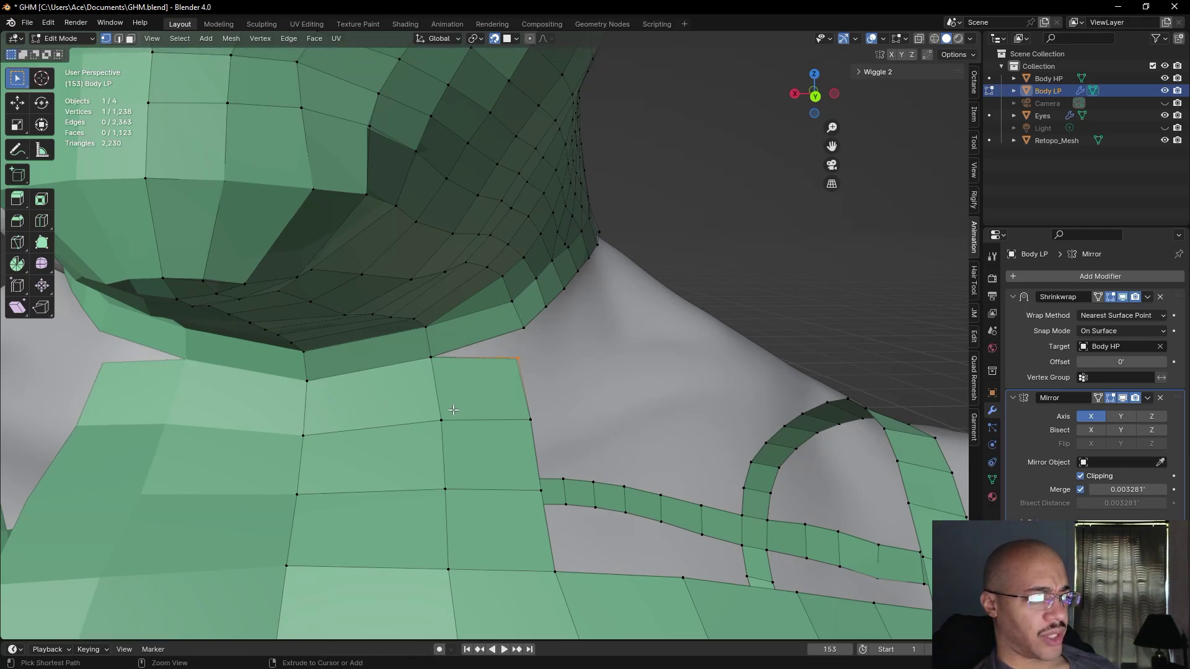
pyautogui.hotkey('ctrl', 'z')
# - Bridge the new column's top edge and the neck's adjacent lower edge with a single face
pyautogui.press('2')
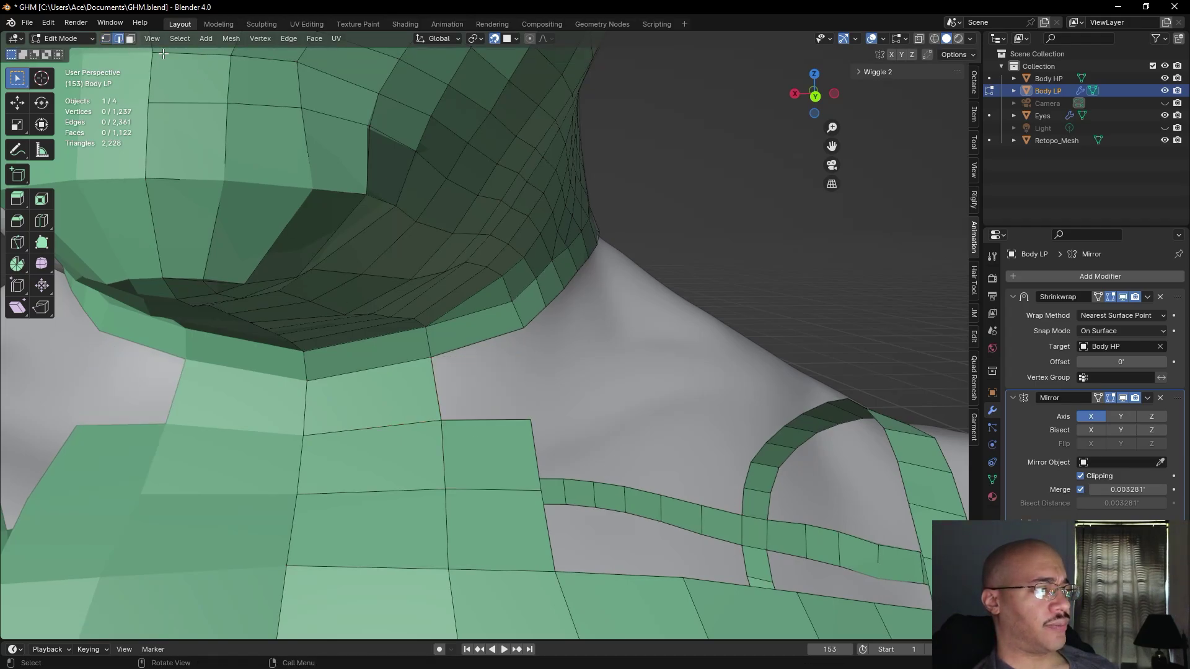
pyautogui.click(523, 432)
pyautogui.keyDown('shift'); pyautogui.click(476, 339); pyautogui.keyUp('shift')
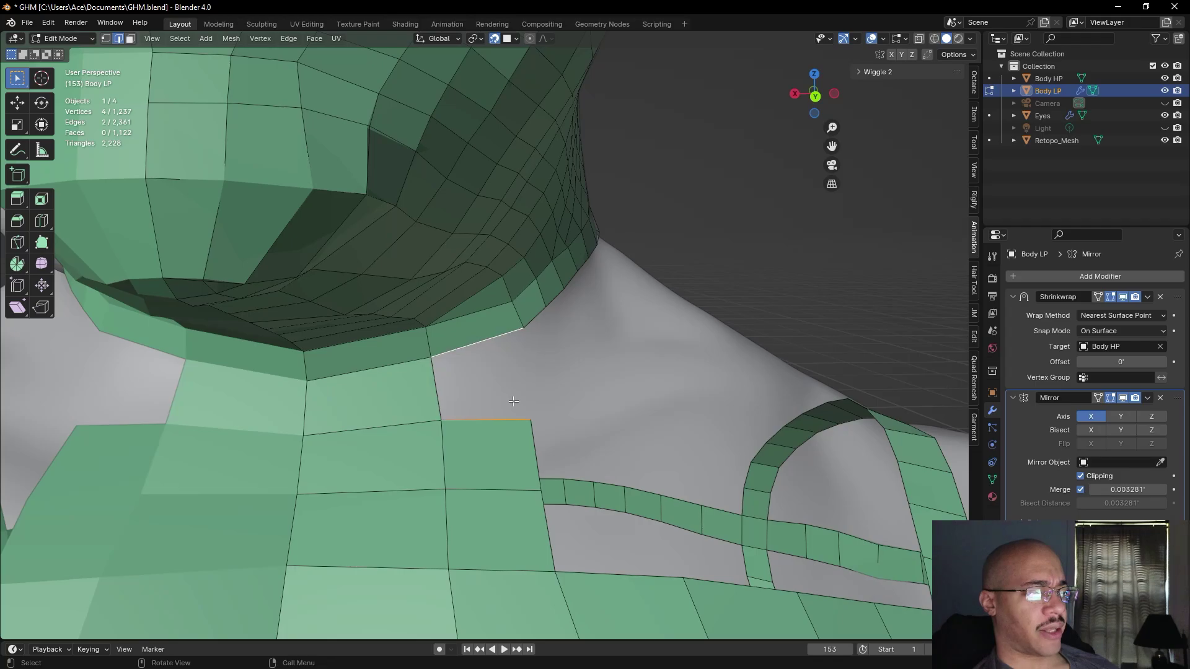
pyautogui.press('f')
pyautogui.click(718, 274)
pyautogui.scroll(-6, 719, 273)
pyautogui.moveTo(718, 273); pyautogui.dragTo(720, 318, button='middle')
pyautogui.scroll(-2, 720, 318)
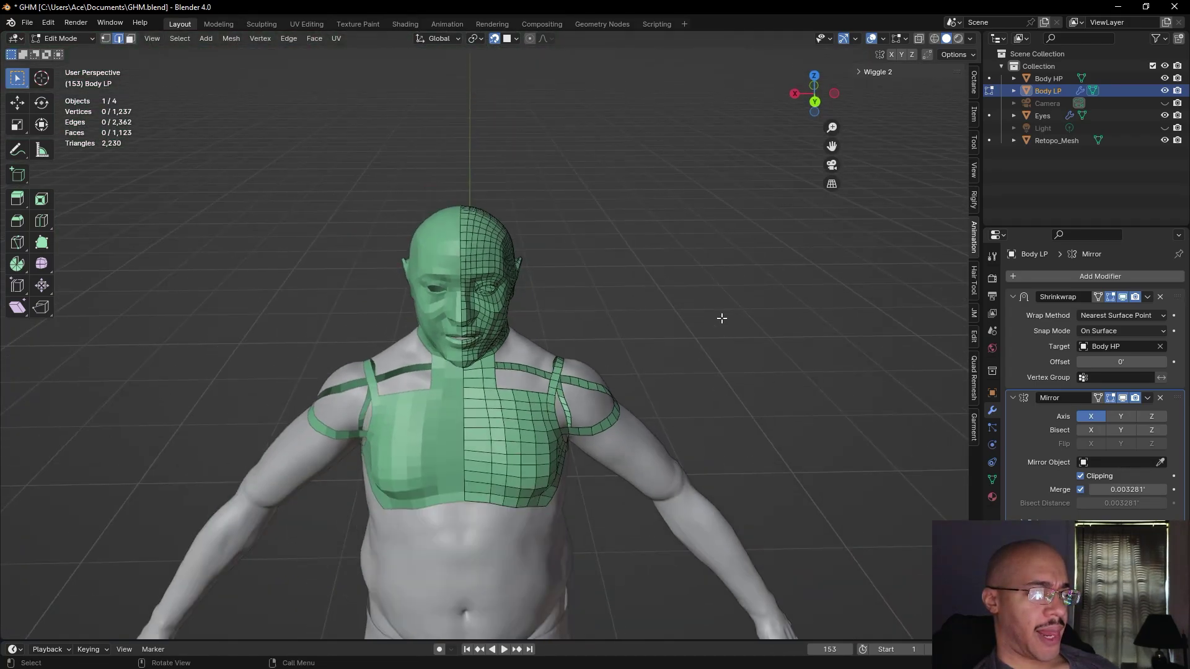
# - Fill three more quad faces going up from the chest's upper border to add another column toward the shoulder
pyautogui.moveTo(691, 377); pyautogui.dragTo(495, 385, button='middle')
pyautogui.scroll(8, 508, 373)
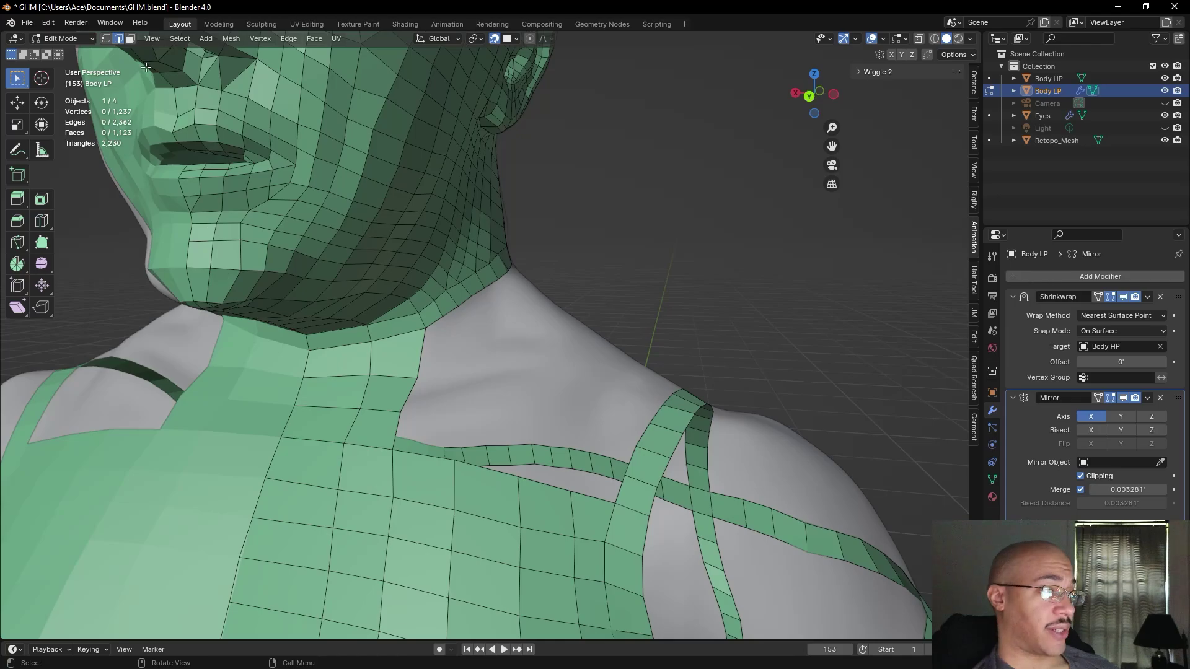
pyautogui.click(105, 39)
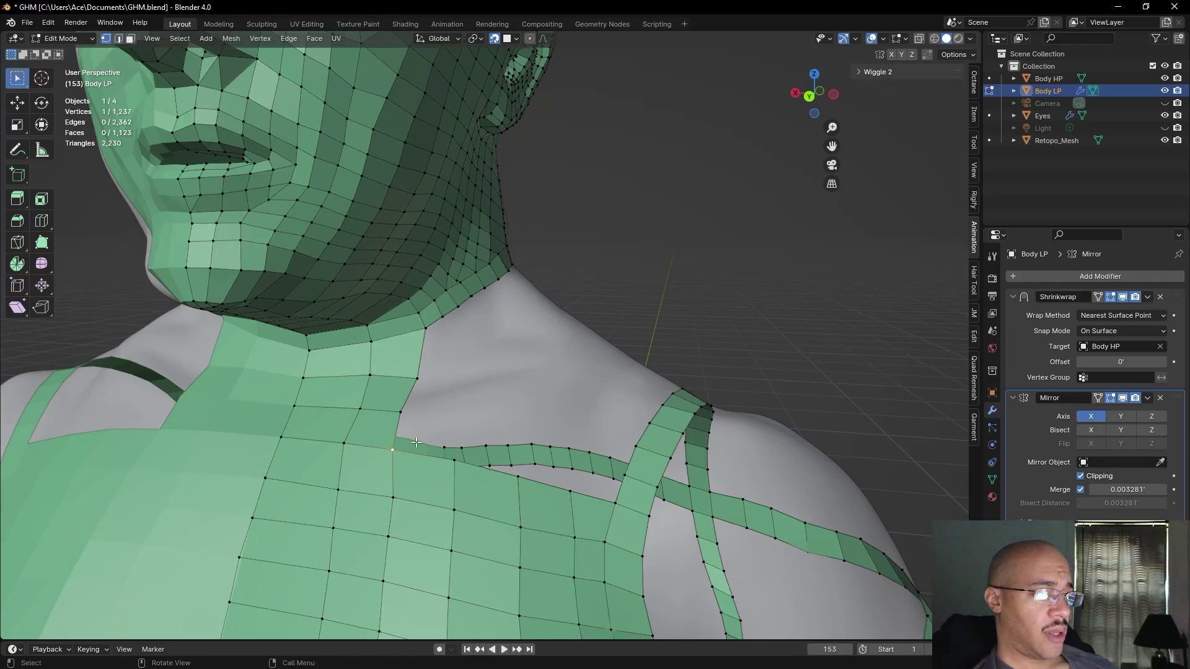
pyautogui.press('F2')
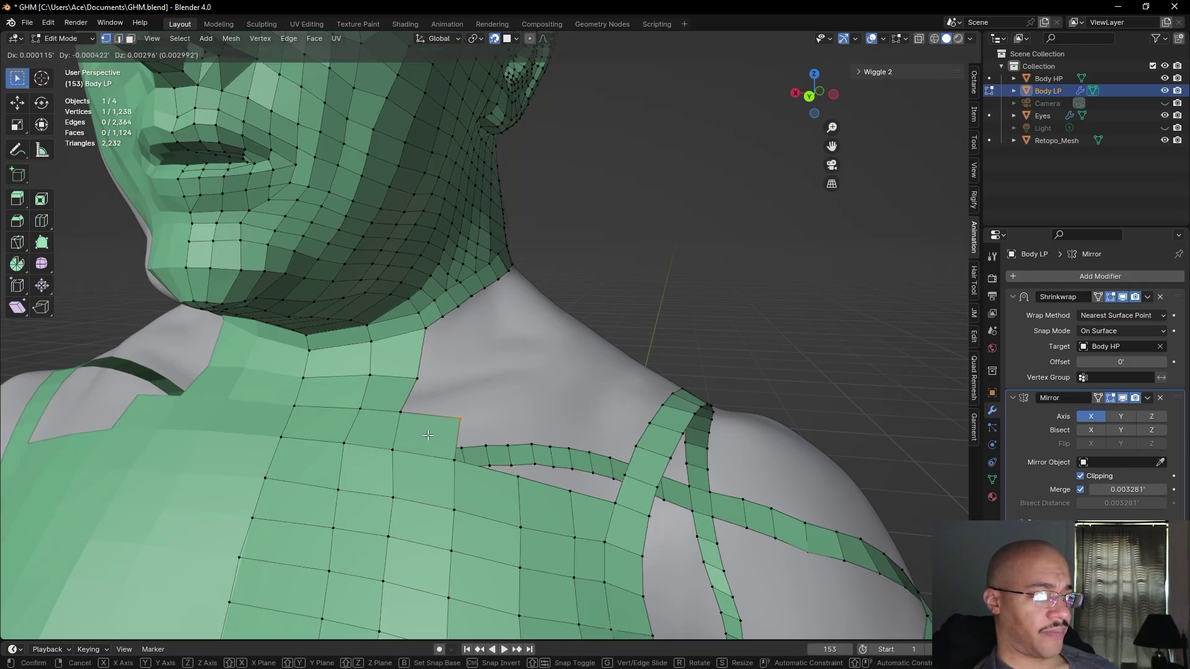
pyautogui.click(401, 412)
pyautogui.press('F2')
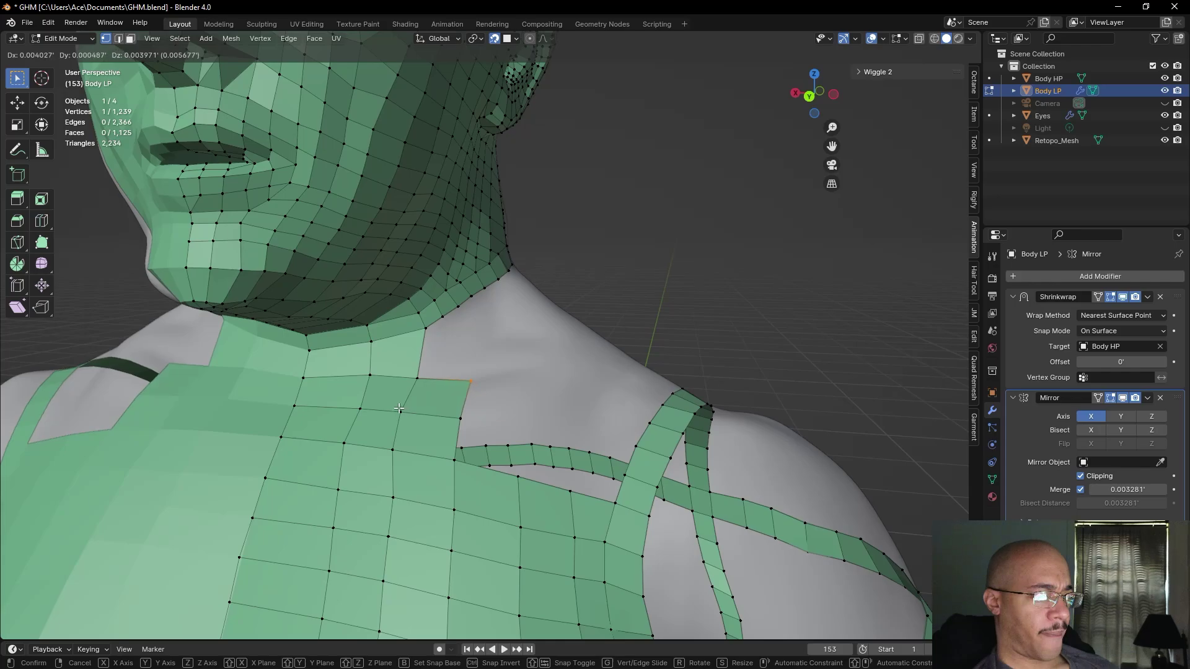
pyautogui.click(399, 407)
pyautogui.press('F2')
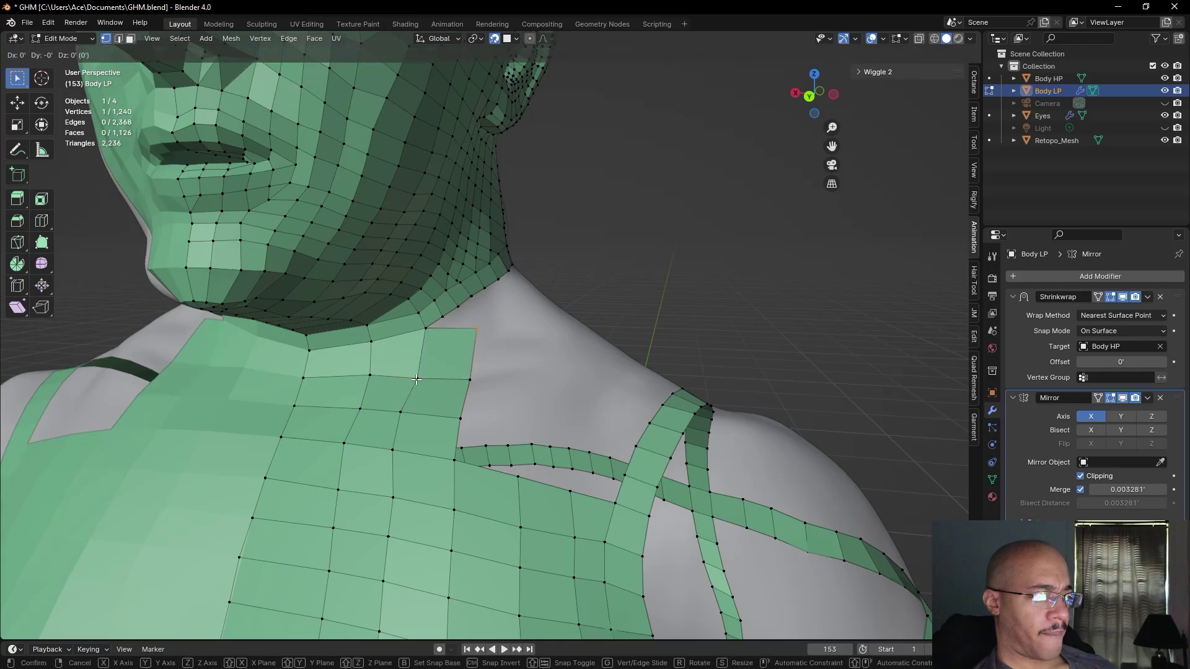
pyautogui.click(408, 373)
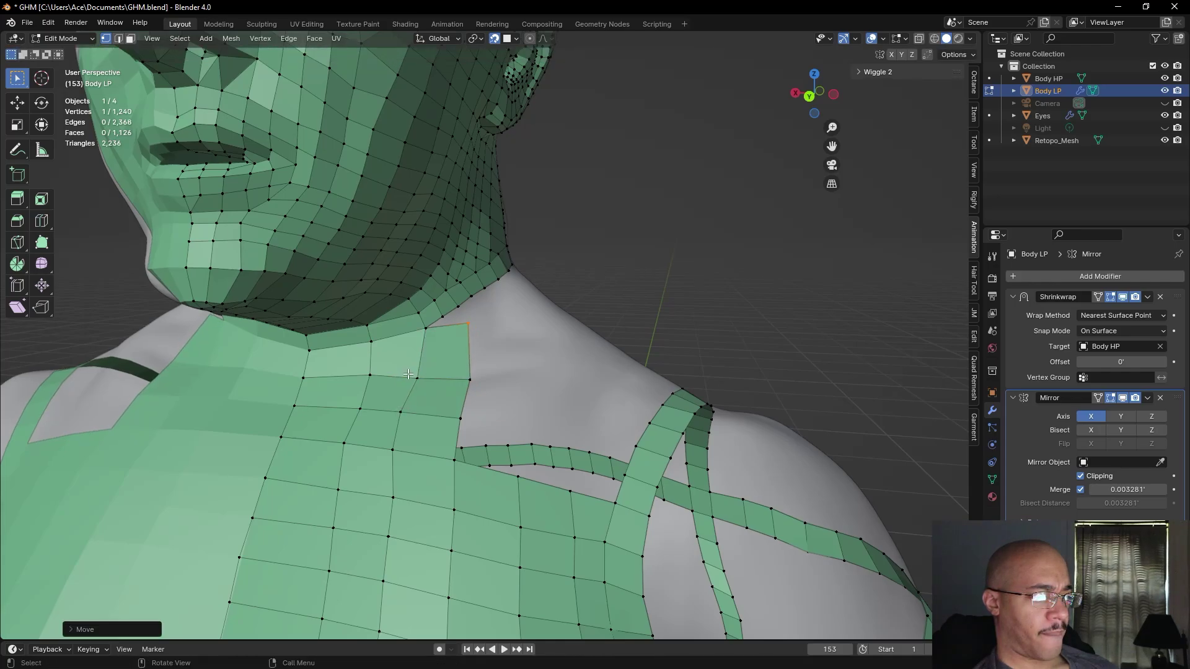
# - Fill the wedge between the outermost column's top edge and the neck's lower edge with a quad
pyautogui.scroll(5, 506, 314)
pyautogui.press('2')
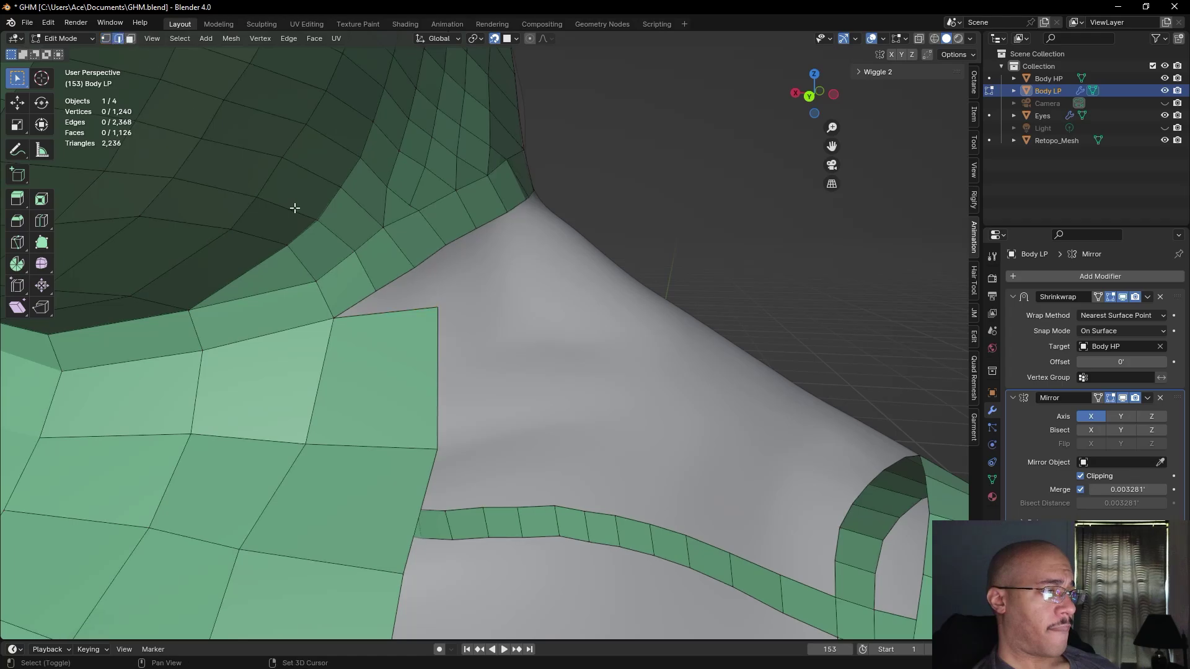
pyautogui.press('f')
pyautogui.scroll(-5, 640, 252)
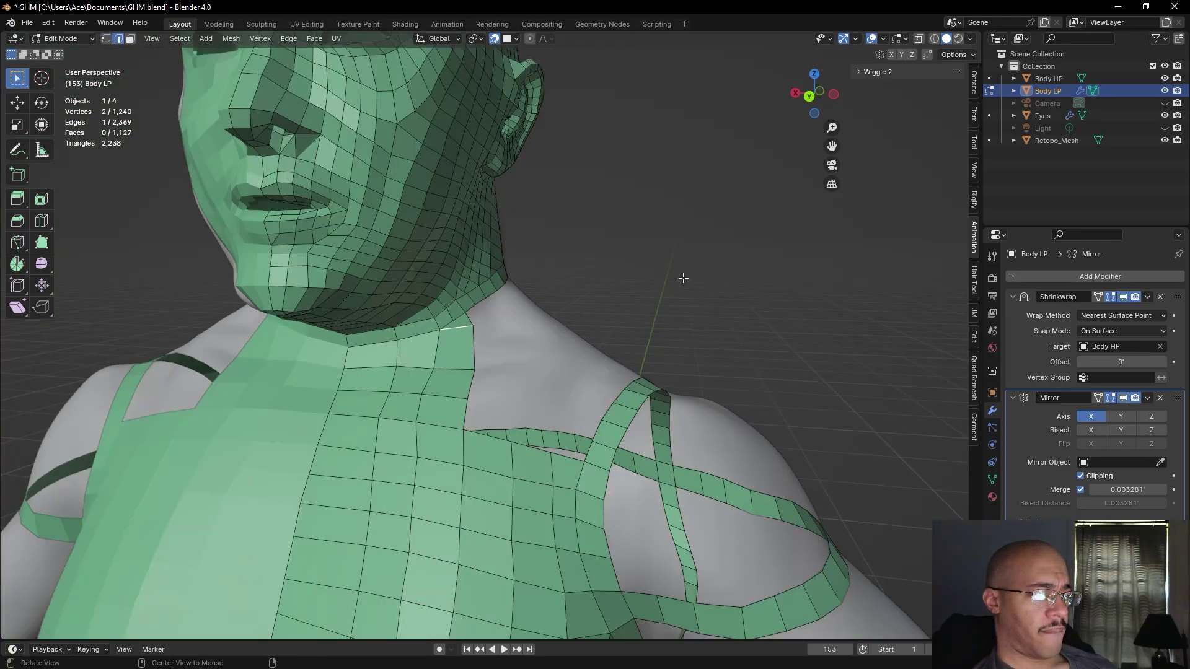
# - Switch to vertex selection and fill a quad in the corner between the outermost column and the chest's upper border
pyautogui.moveTo(669, 265); pyautogui.dragTo(627, 300, button='middle')
pyautogui.hotkey('alt', 'a')
pyautogui.moveTo(627, 348); pyautogui.dragTo(193, 148, button='middle')
pyautogui.scroll(-6, 657, 347)
pyautogui.scroll(3, 393, 331)
pyautogui.scroll(-2, 472, 358)
pyautogui.scroll(2, 456, 409)
pyautogui.scroll(3, 456, 409)
pyautogui.click(105, 40)
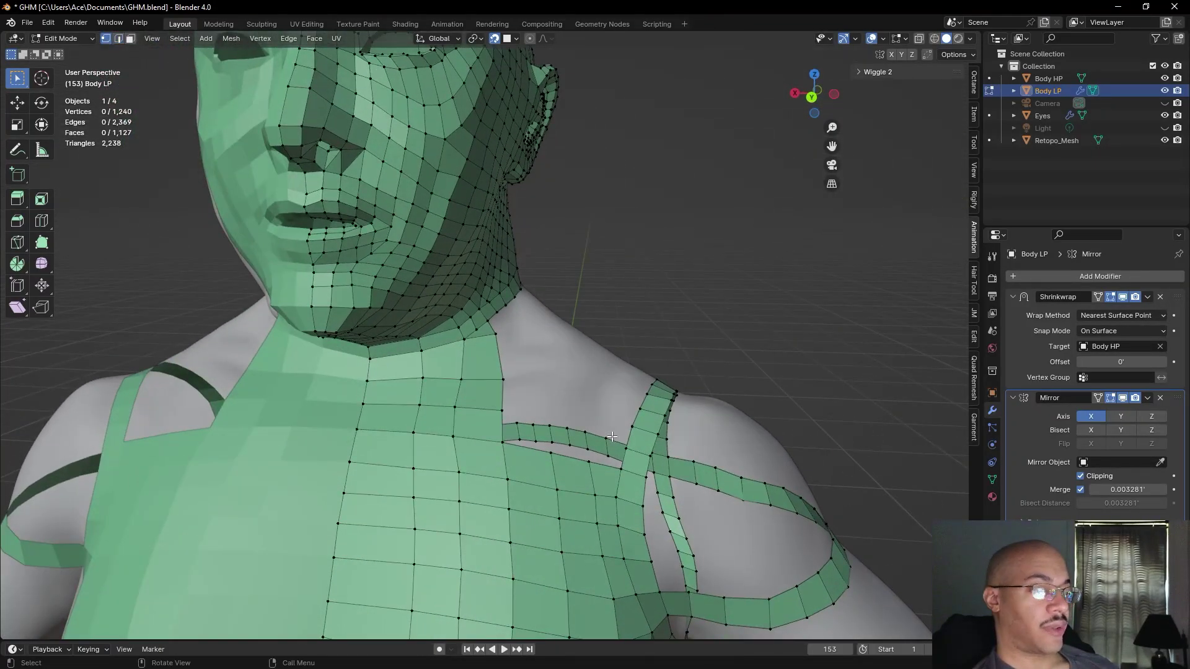
pyautogui.press('f')
pyautogui.click(515, 433)
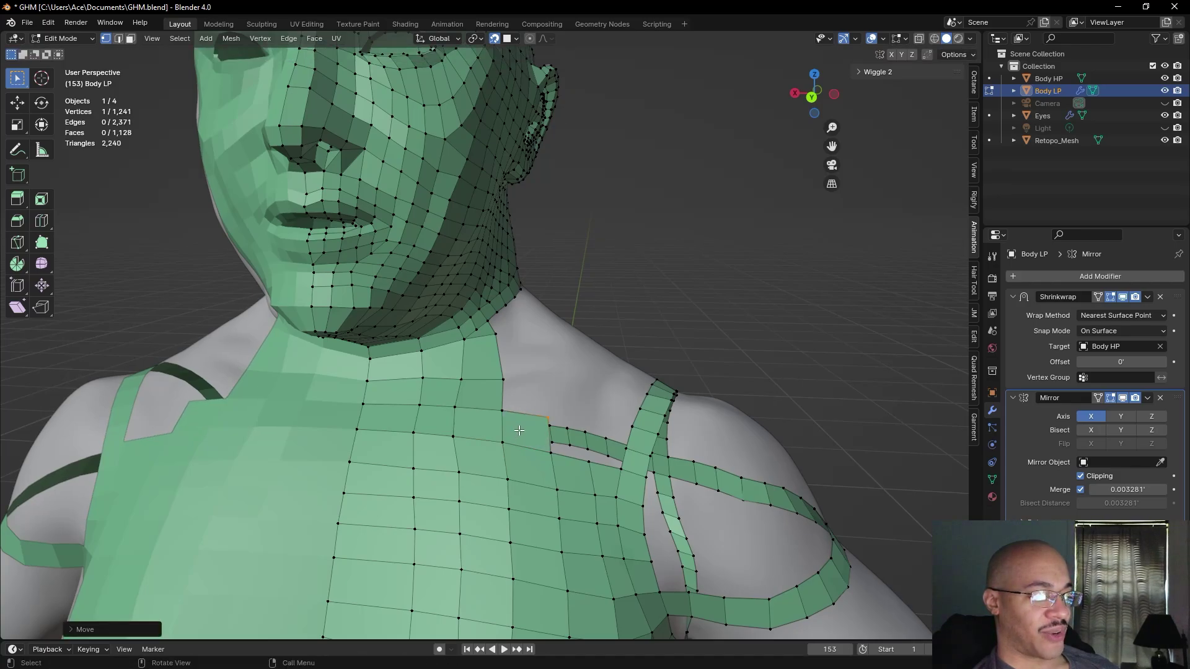
# - Fill two more quads upward from the new corner quad, extending the column toward the neck
pyautogui.moveTo(741, 287); pyautogui.dragTo(641, 306, button='middle')
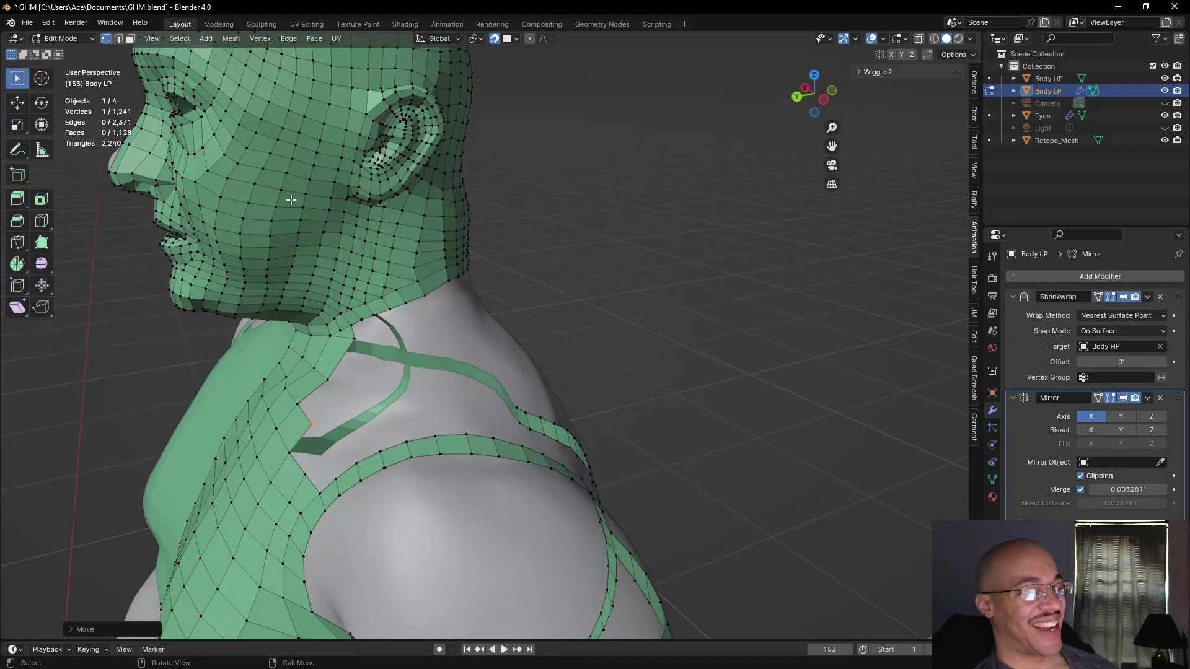
pyautogui.moveTo(709, 404); pyautogui.dragTo(794, 400, button='middle')
pyautogui.click(496, 440)
pyautogui.press('f')
pyautogui.press('g')
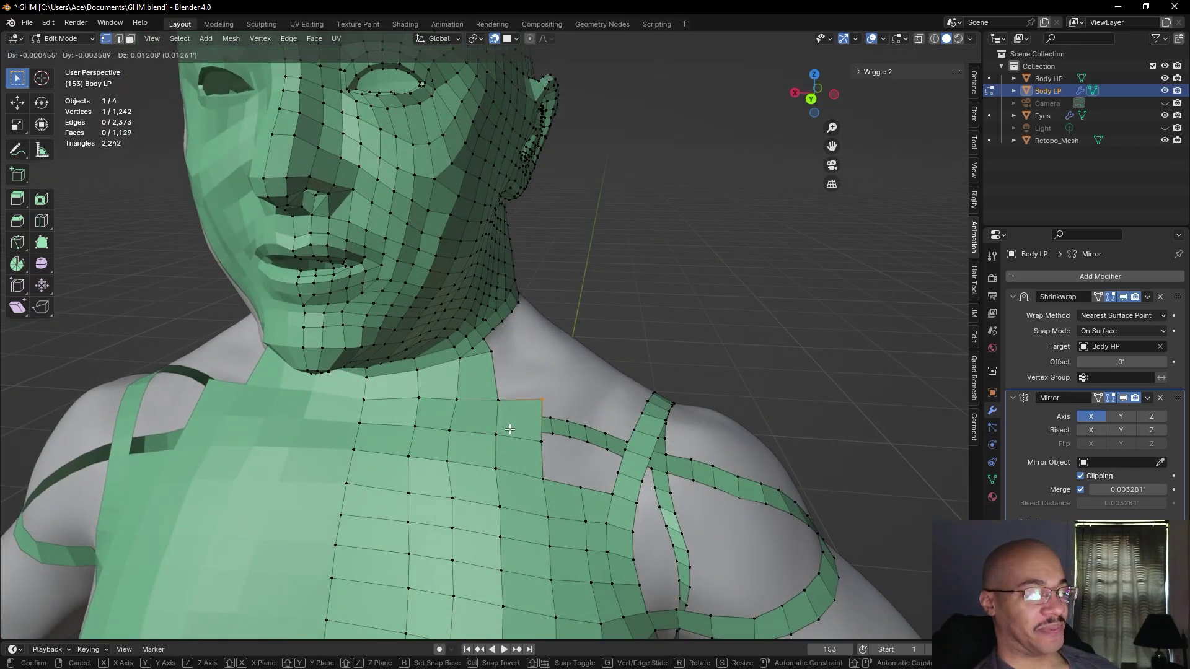
pyautogui.click(498, 402)
pyautogui.press('f')
pyautogui.press('g')
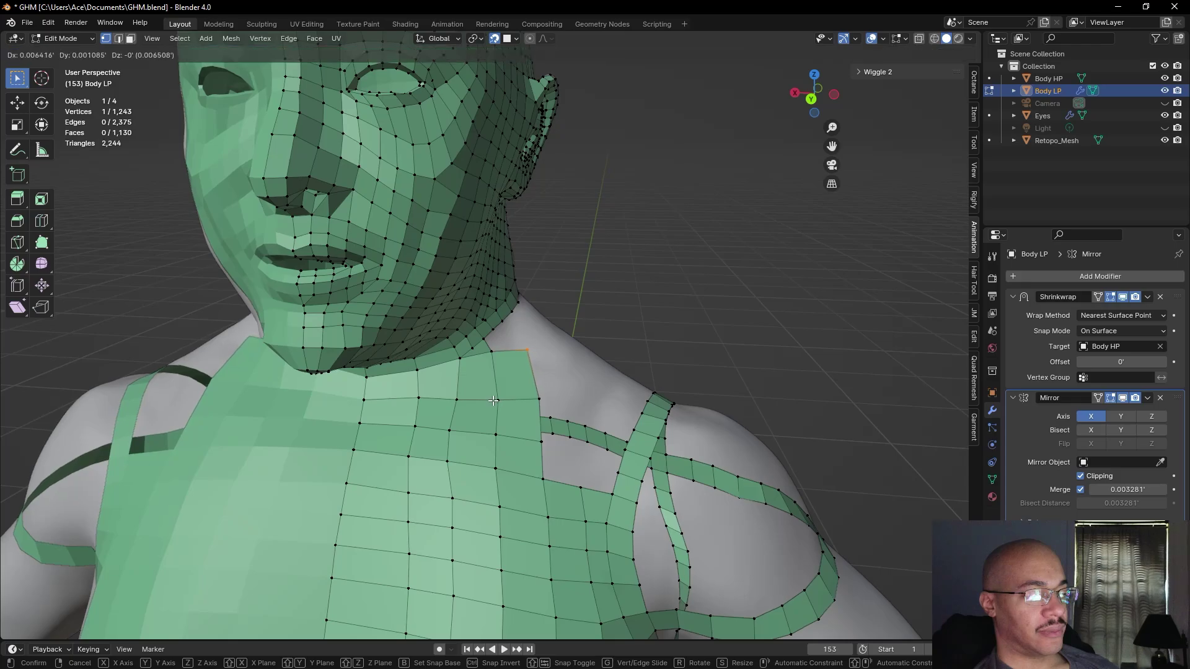
pyautogui.click(491, 399)
# - Fill the gap between the new column's top edge and the neck's lower edges with a face, using edge selection
pyautogui.moveTo(676, 316); pyautogui.dragTo(539, 308, button='middle')
pyautogui.scroll(-5, 622, 327)
pyautogui.scroll(-2, 742, 337)
pyautogui.scroll(6, 472, 390)
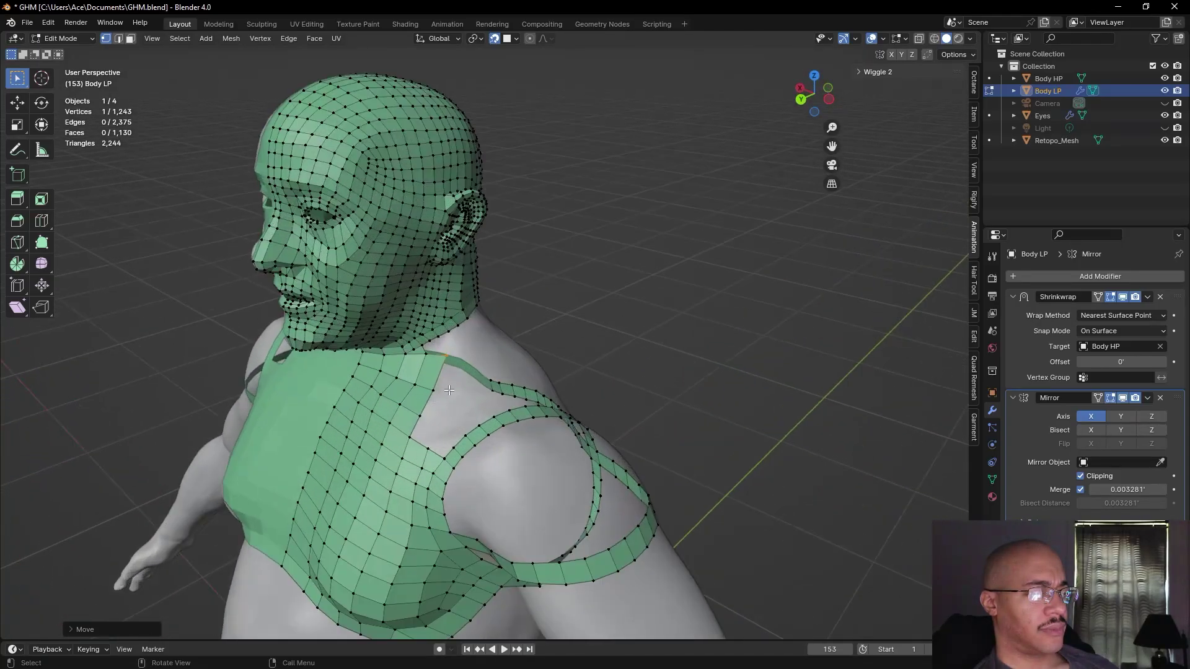
pyautogui.scroll(4, 472, 390)
pyautogui.moveTo(469, 388); pyautogui.dragTo(260, 204, button='middle')
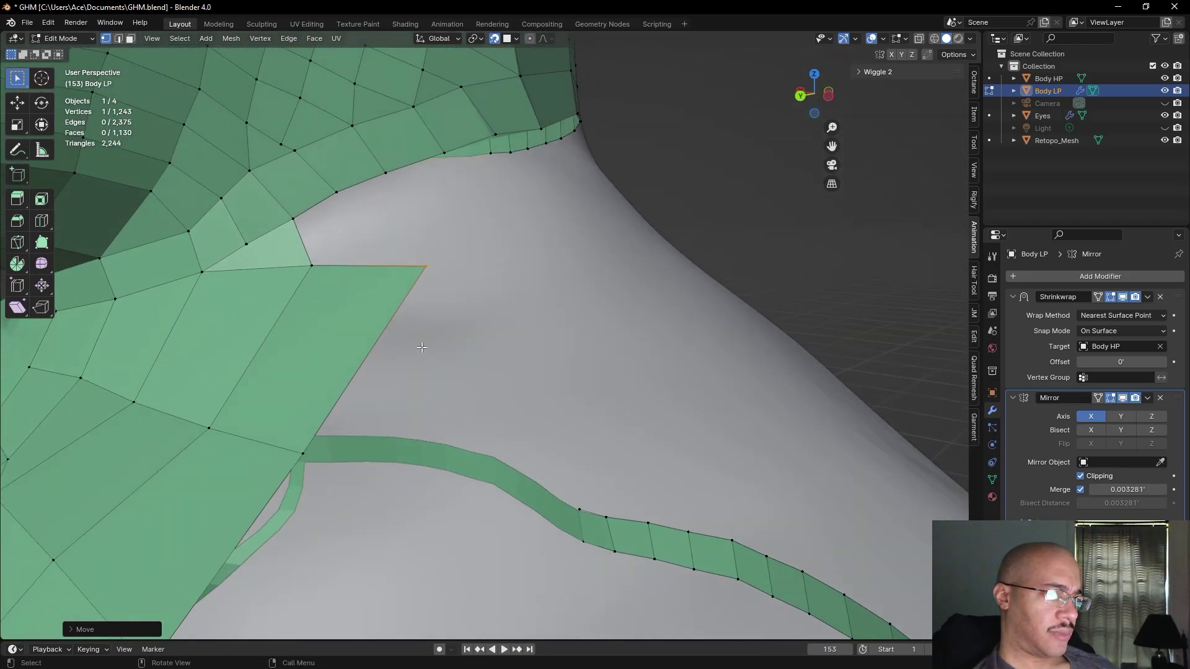
pyautogui.click(118, 38)
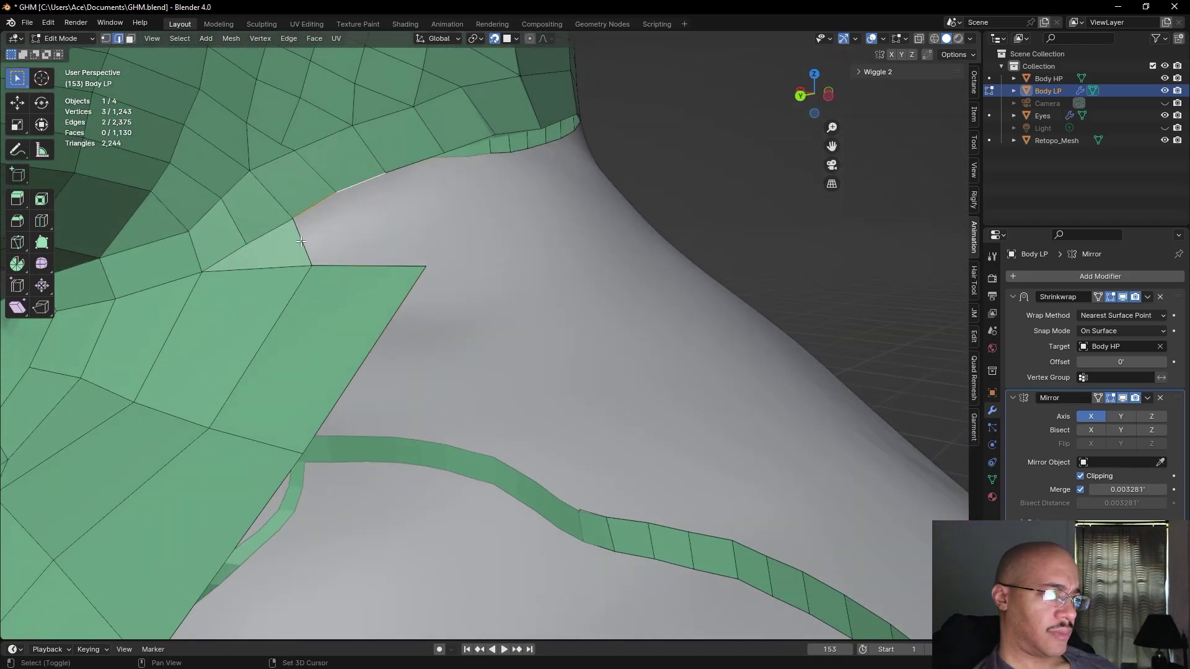
pyautogui.press('f')
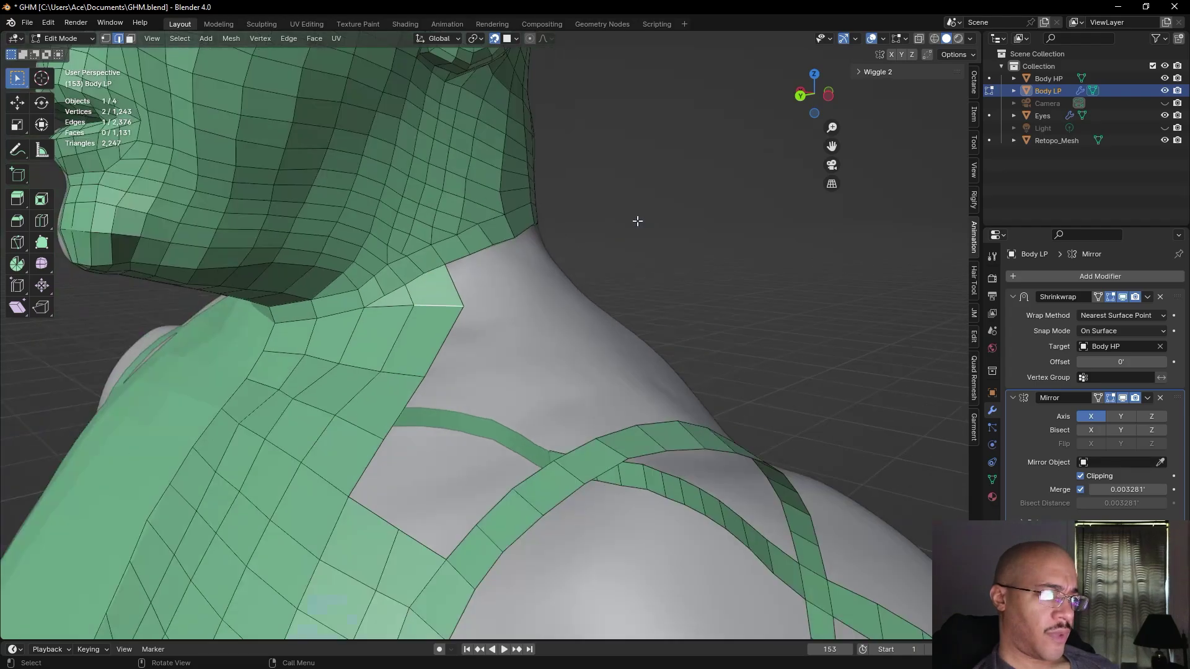
# - Switch to vertex selection and fill two stacked quads beside the outermost column, going up from the chest's upper border
pyautogui.scroll(-5, 663, 275)
pyautogui.moveTo(684, 271)
pyautogui.mouseDown(button='middle')
pyautogui.moveTo(667, 284)
pyautogui.moveTo(724, 282)
pyautogui.moveTo(677, 286)
pyautogui.mouseUp(button='middle')
pyautogui.press('1')
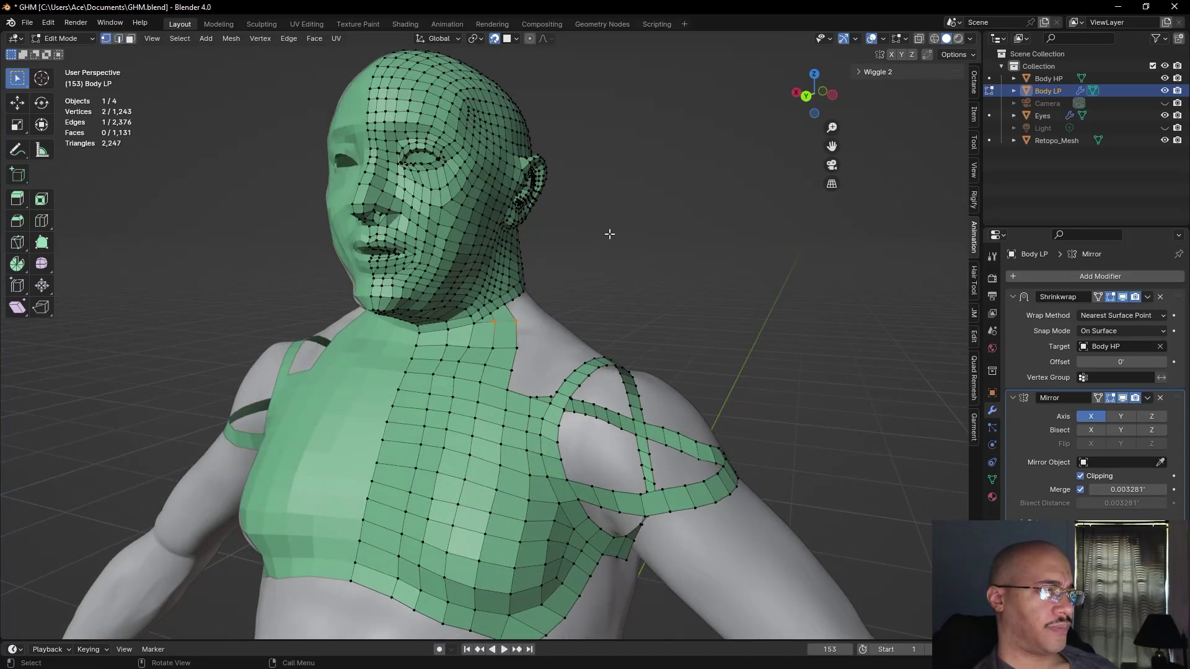
pyautogui.scroll(4, 711, 281)
pyautogui.scroll(5, 638, 257)
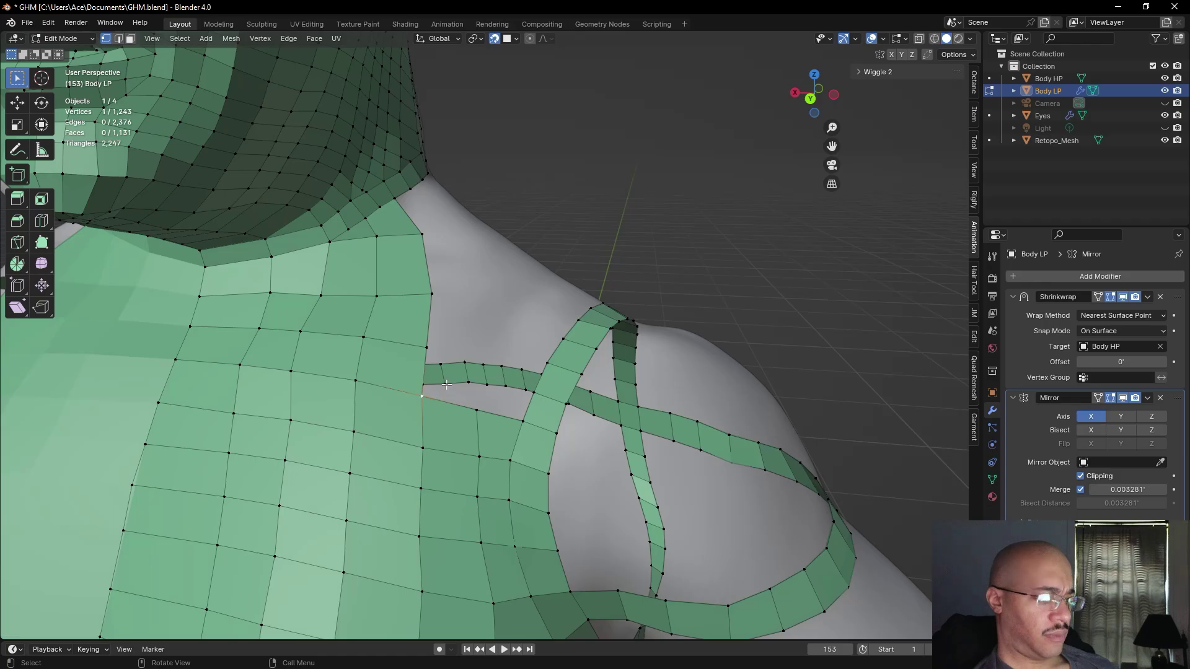
pyautogui.press('f')
pyautogui.press('g')
pyautogui.click(444, 378)
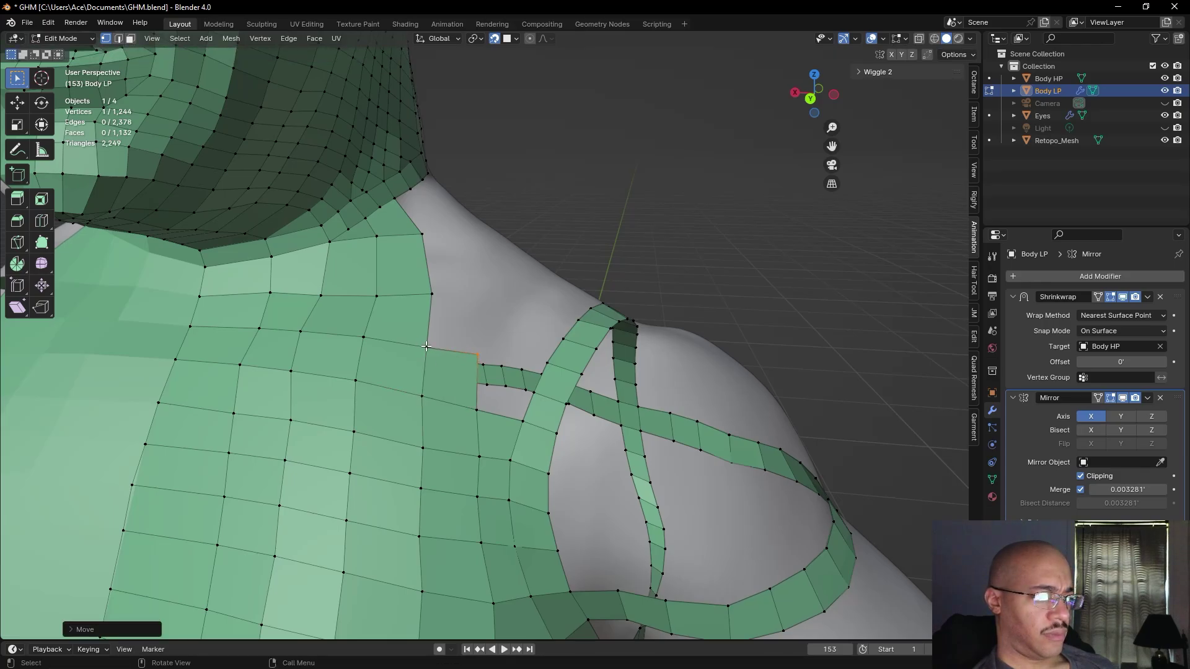
pyautogui.press('f')
pyautogui.press('g')
pyautogui.click(455, 368)
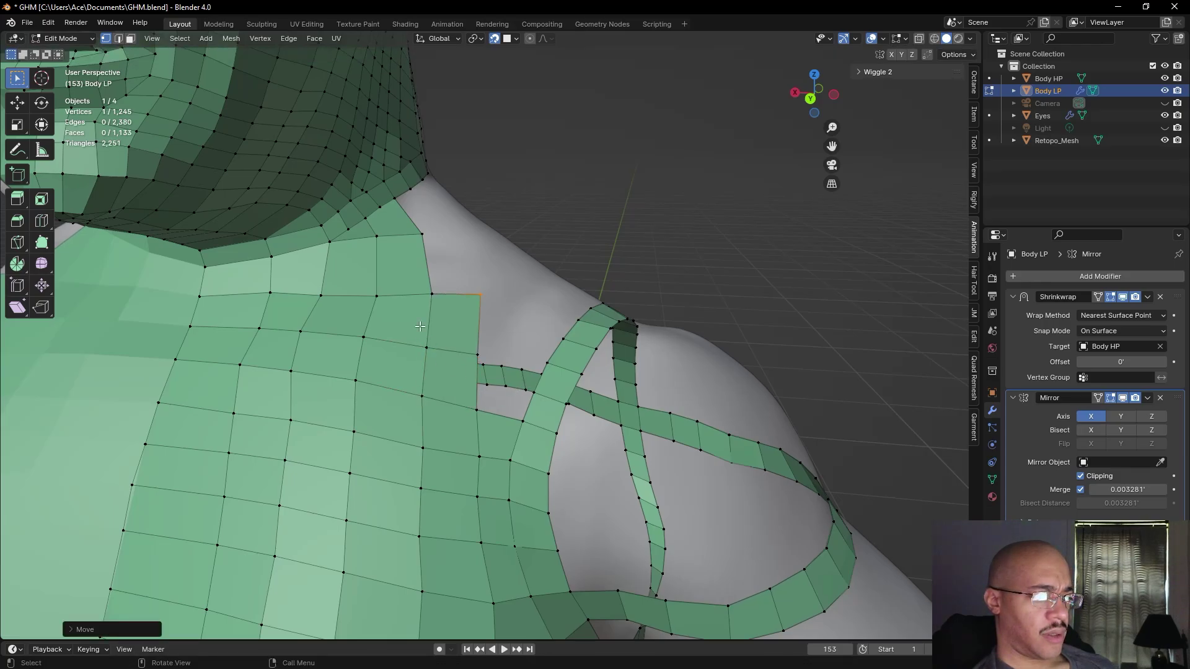
# - Fill a face between the new column's lower side edge and the shoulder strap, and dissolve the strap's extra cross edge there
pyautogui.press('2')
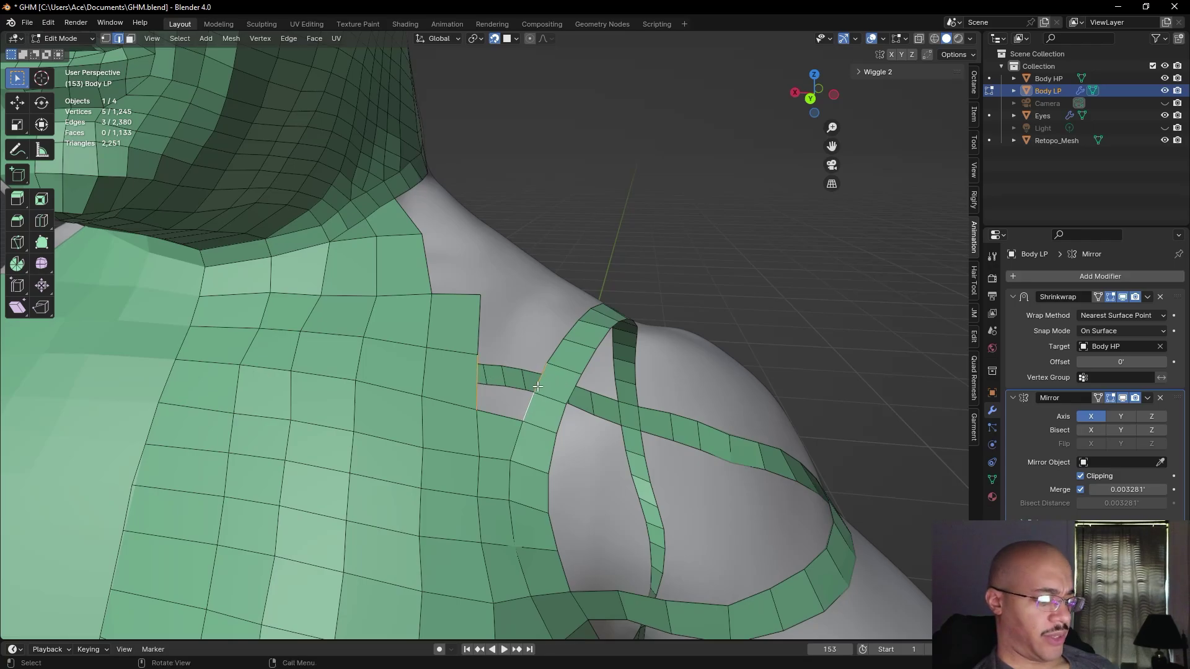
pyautogui.press('f')
pyautogui.moveTo(618, 384); pyautogui.dragTo(572, 388, button='middle')
pyautogui.hotkey('ctrl', 'e')
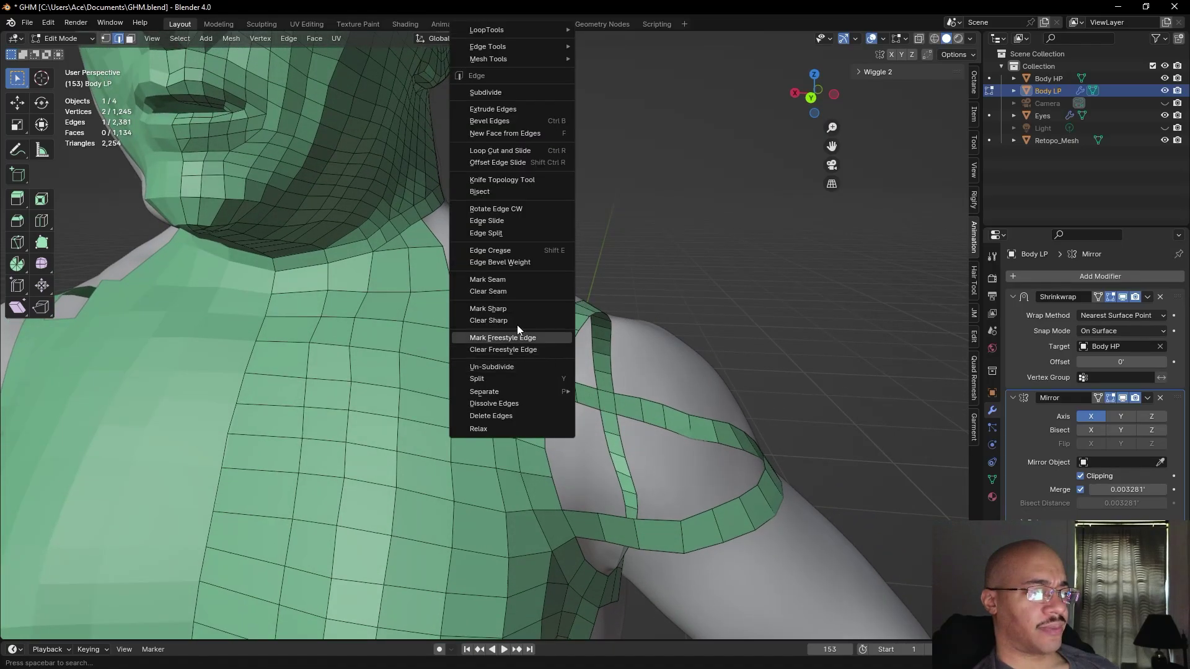
pyautogui.click(493, 403)
# - Fill the gap between the column's upper side edge and the shoulder strap with a face
pyautogui.moveTo(727, 324)
pyautogui.mouseDown(button='middle')
pyautogui.moveTo(703, 337)
pyautogui.moveTo(728, 324)
pyautogui.moveTo(679, 280)
pyautogui.moveTo(730, 366)
pyautogui.moveTo(761, 325)
pyautogui.moveTo(630, 329)
pyautogui.moveTo(599, 312)
pyautogui.moveTo(696, 345)
pyautogui.moveTo(741, 340)
pyautogui.mouseUp(button='middle')
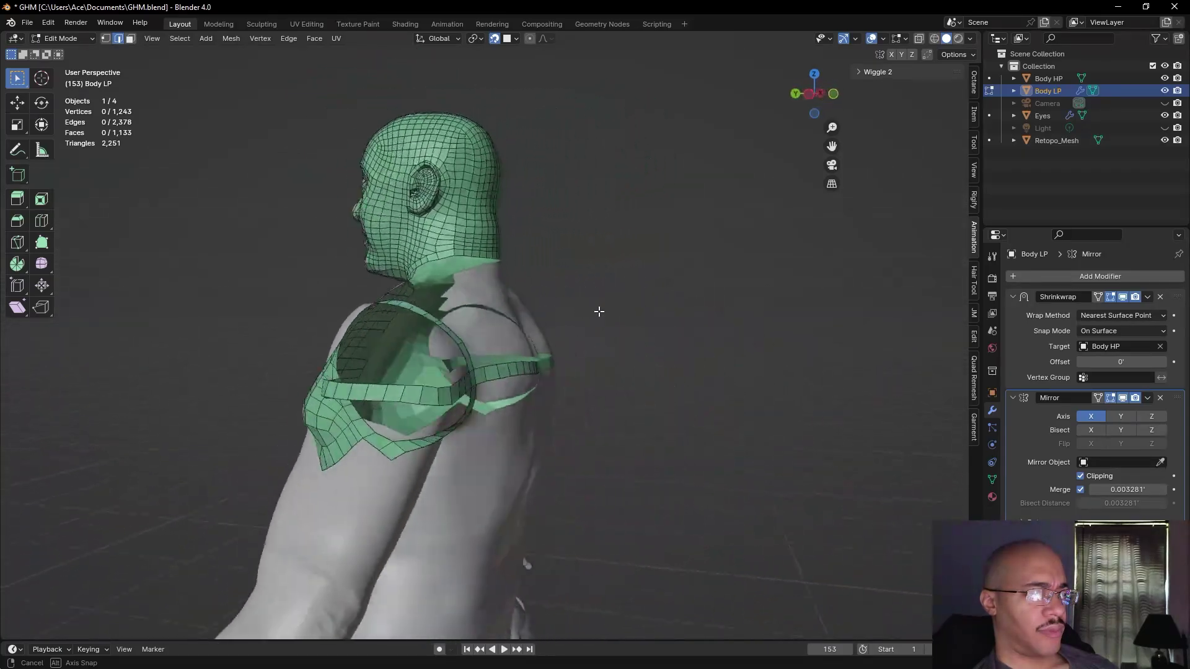
pyautogui.scroll(5, 472, 340)
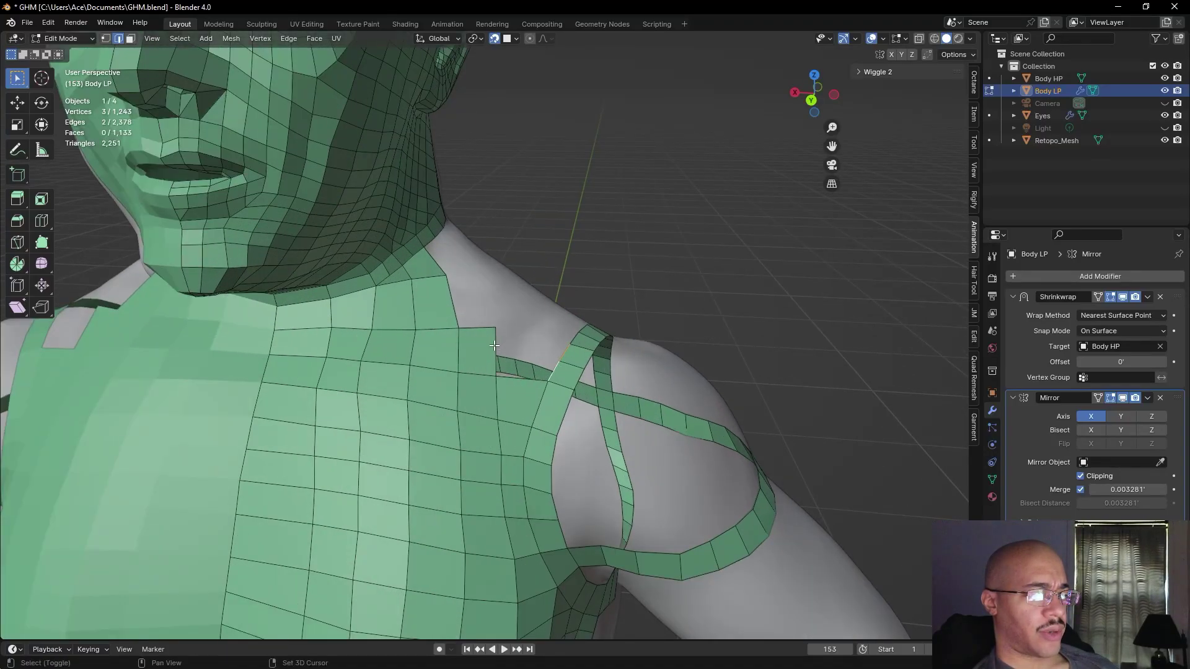
pyautogui.press('f')
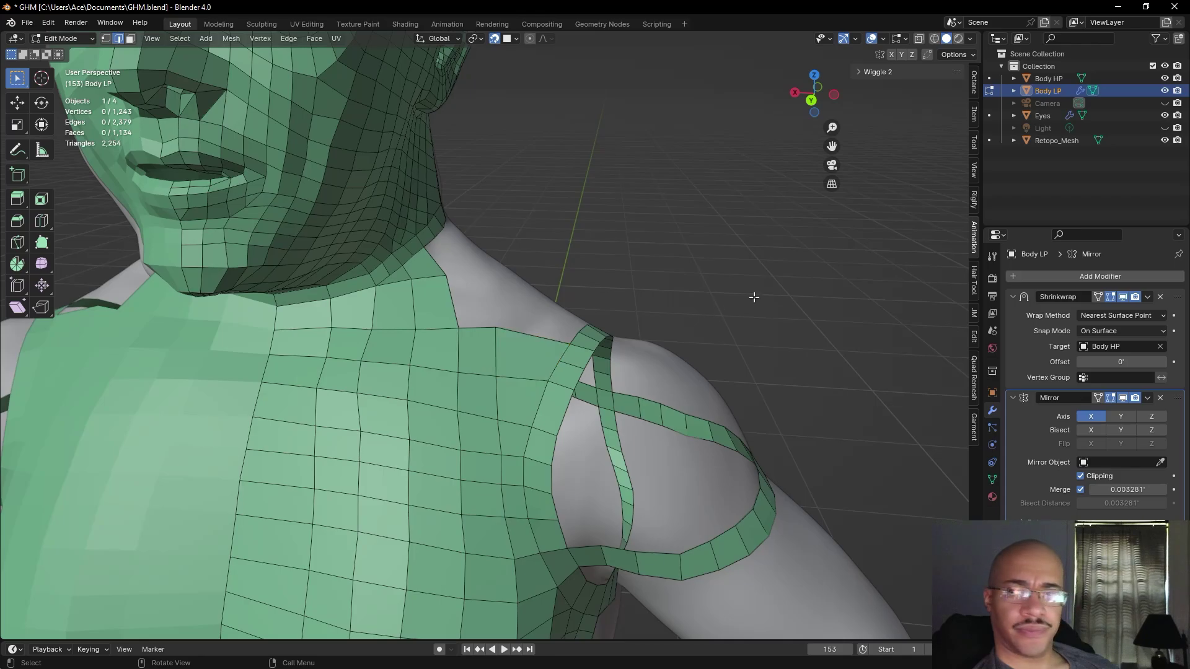
# - Move and rotate the strap's upper inner border edge toward the chest, and shift the edge below it the same way
pyautogui.moveTo(754, 296); pyautogui.dragTo(607, 358, button='middle')
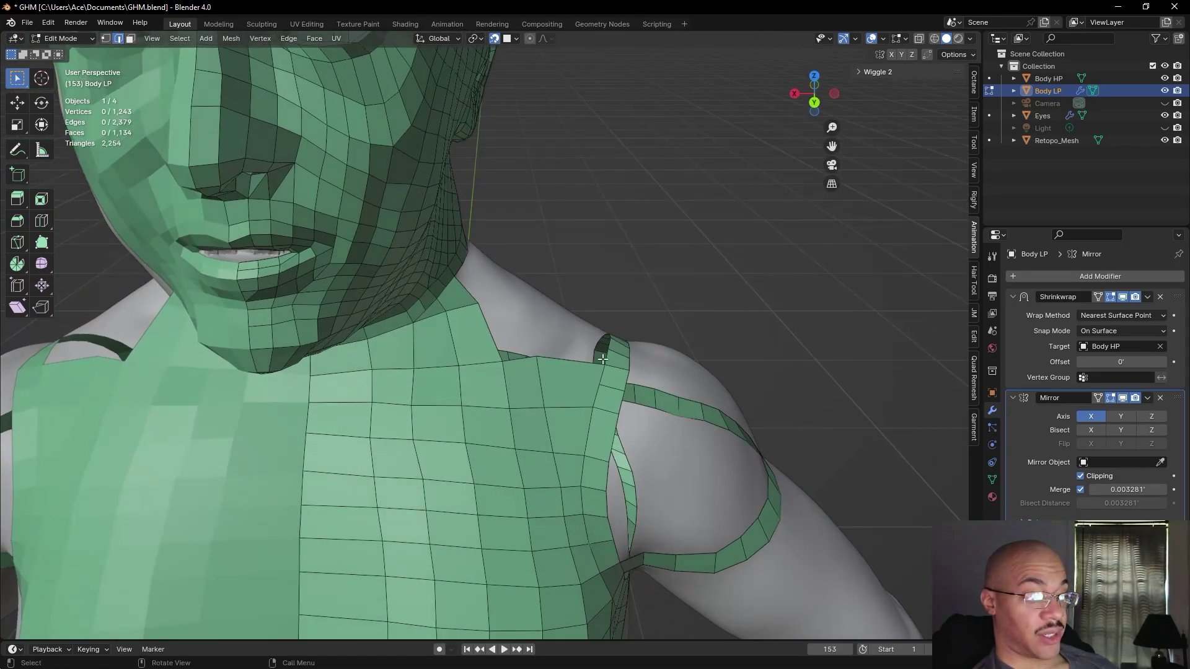
pyautogui.press('g')
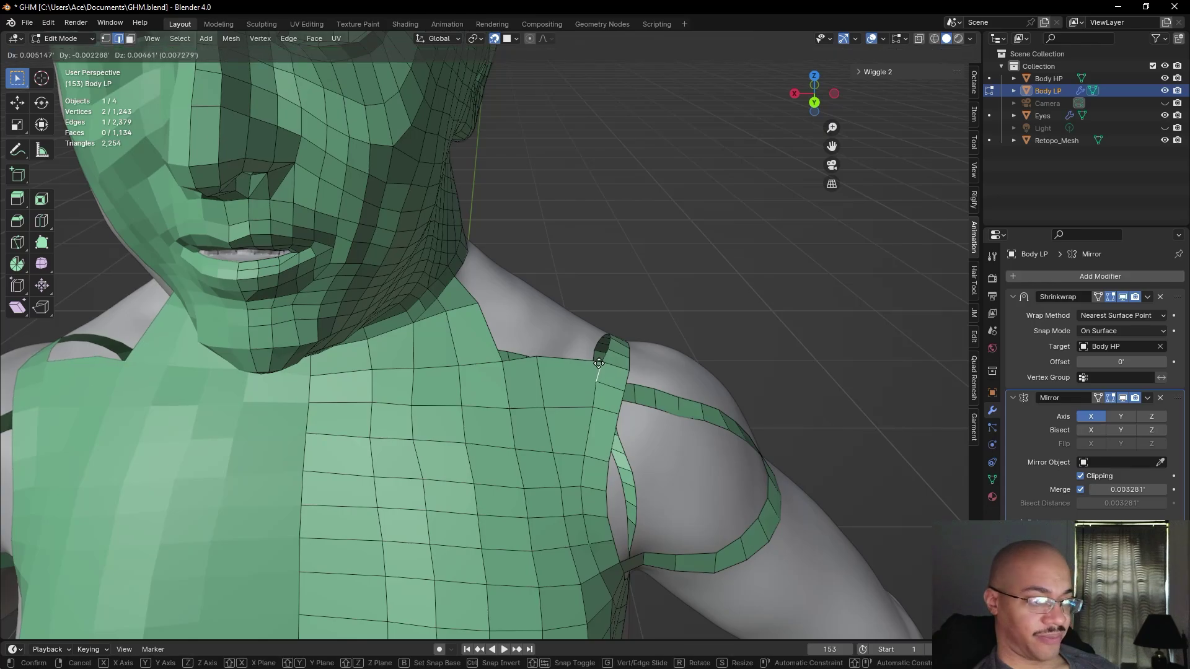
pyautogui.click(595, 364)
pyautogui.press('r')
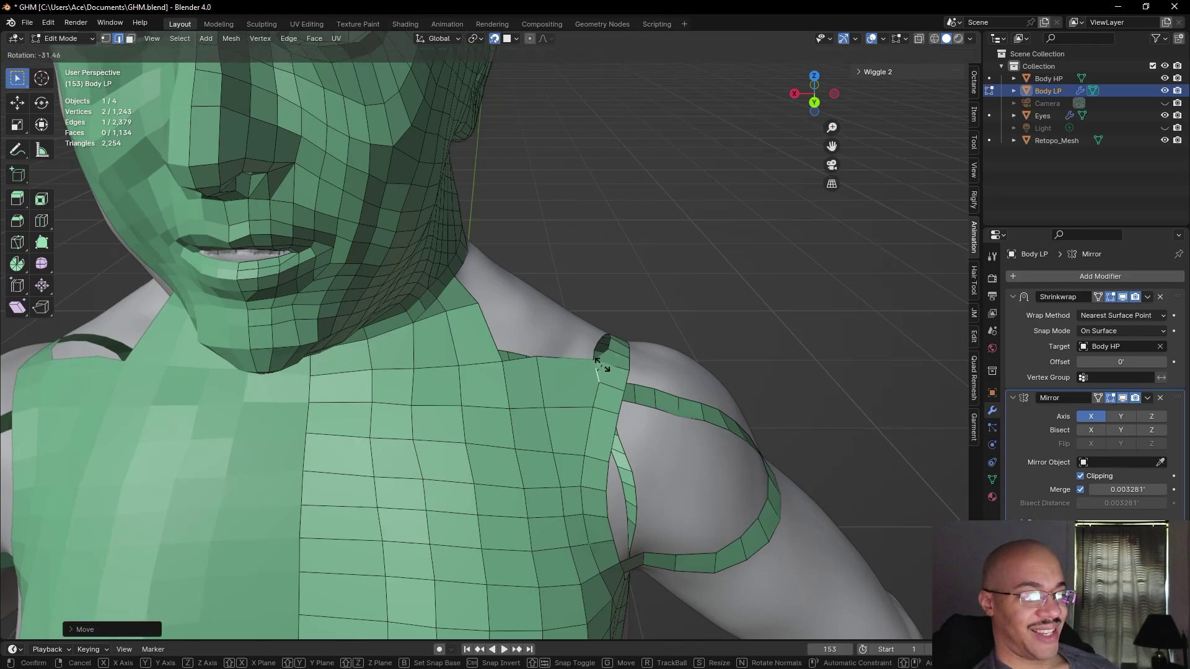
pyautogui.click(602, 368)
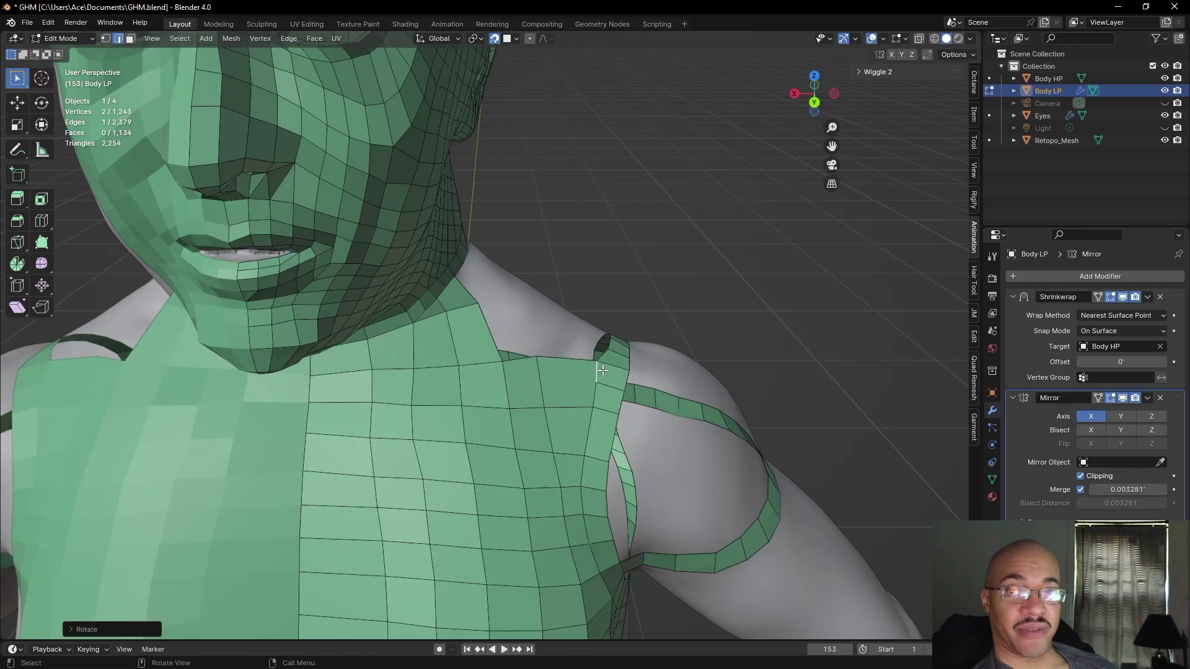
pyautogui.press('g')
pyautogui.click(596, 373)
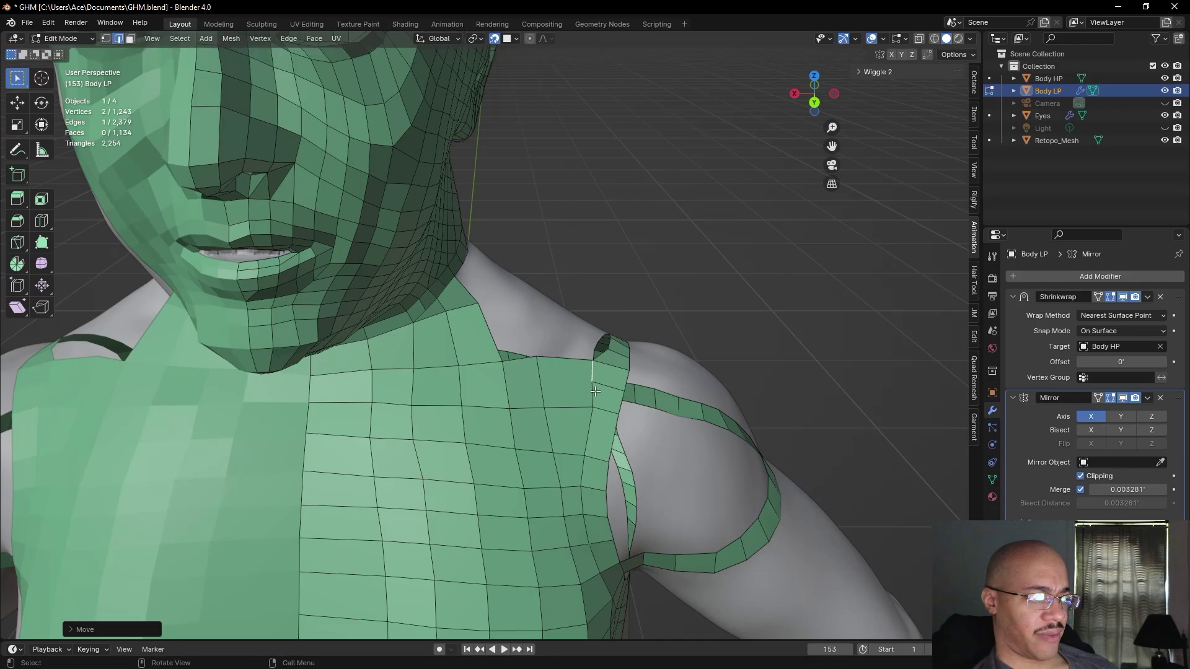
pyautogui.press('g')
pyautogui.click(588, 394)
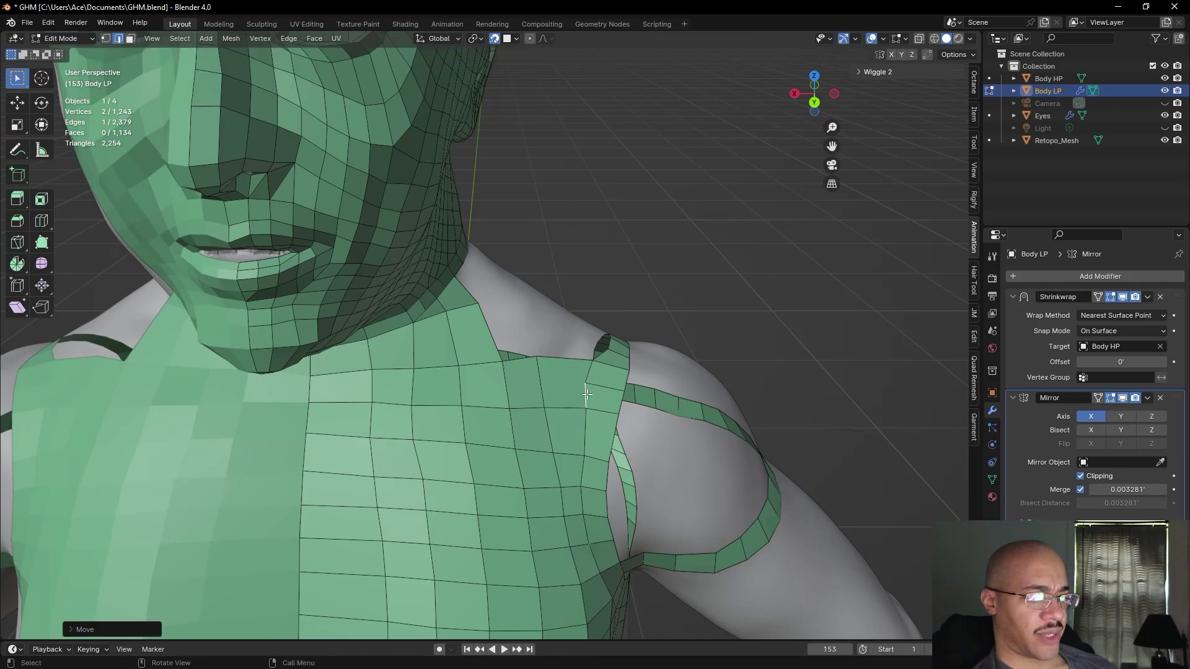
# - Refine the position and rotation of the strap's upper inner border edge beside the new face, and deselect it
pyautogui.press('g')
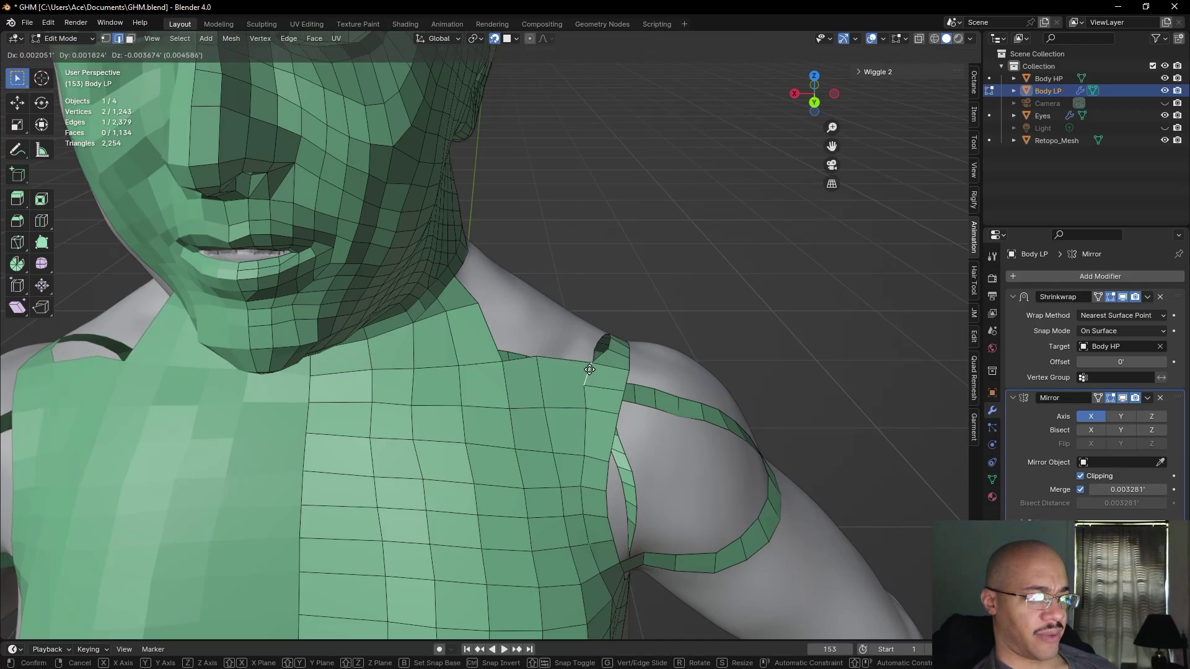
pyautogui.click(590, 368)
pyautogui.press('r')
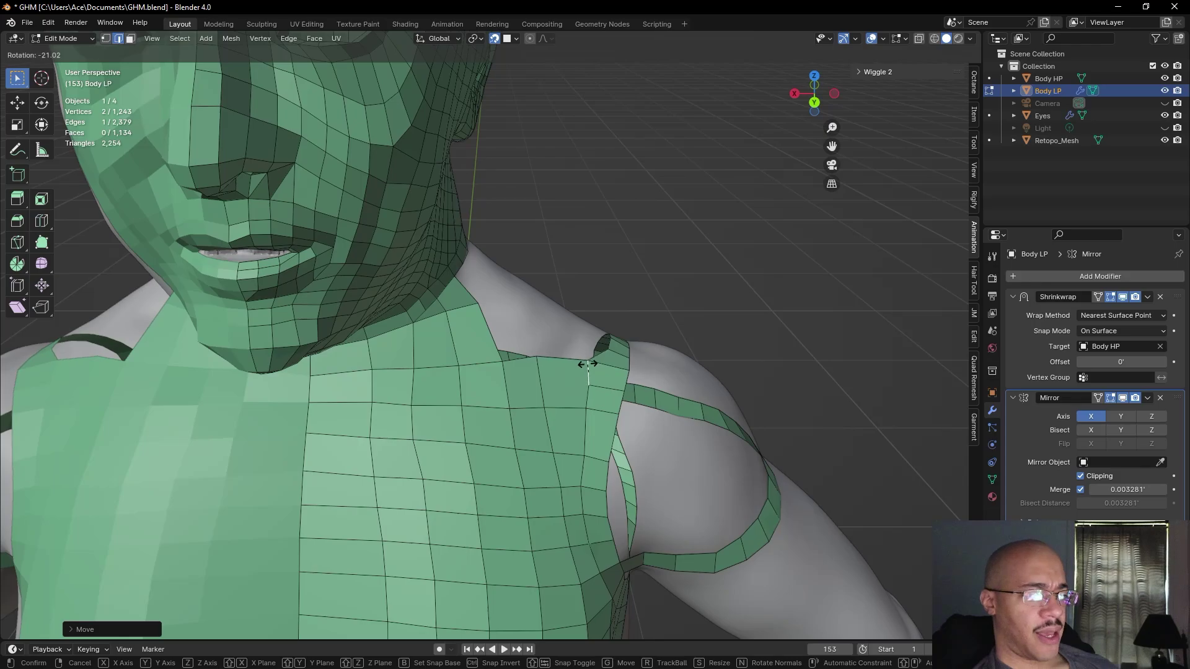
pyautogui.click(588, 364)
pyautogui.press('g')
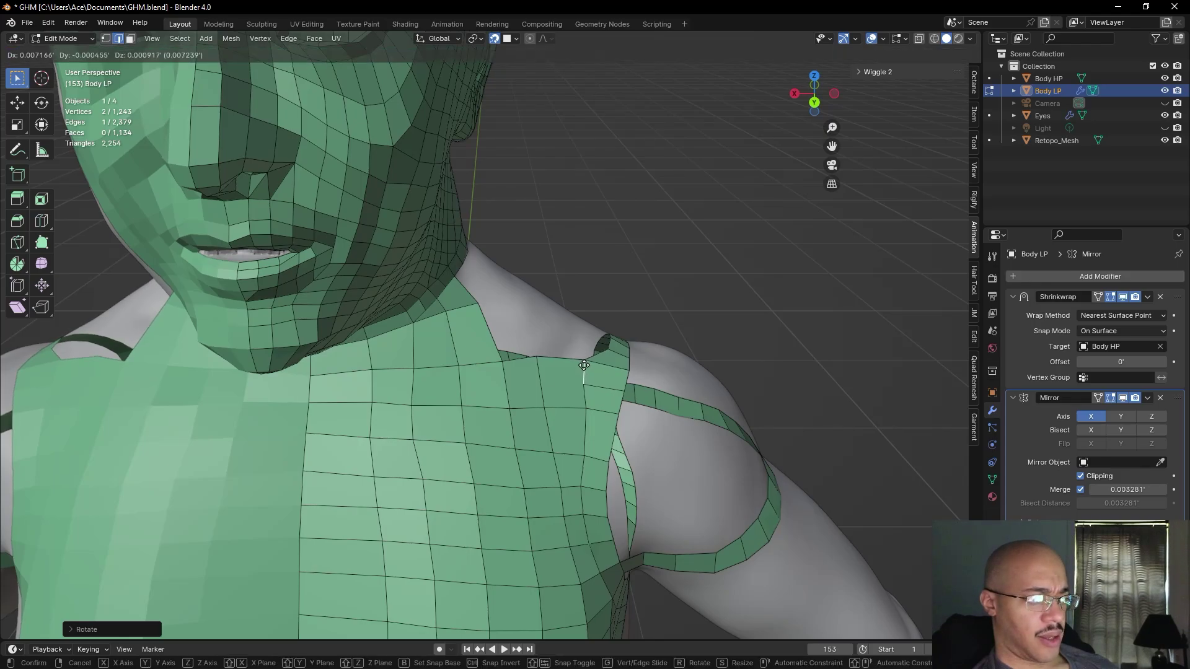
pyautogui.click(587, 368)
pyautogui.click(772, 329)
# - Switch to vertex selection and fill two adjacent quads above the chest's top row, going from the neck column toward the shoulder strap
pyautogui.moveTo(772, 329); pyautogui.dragTo(451, 332, button='middle')
pyautogui.scroll(7, 451, 332)
pyautogui.moveTo(507, 274); pyautogui.dragTo(562, 294, button='middle')
pyautogui.keyDown('shift'); pyautogui.moveTo(563, 293); pyautogui.dragTo(498, 316, button='middle'); pyautogui.keyUp('shift')
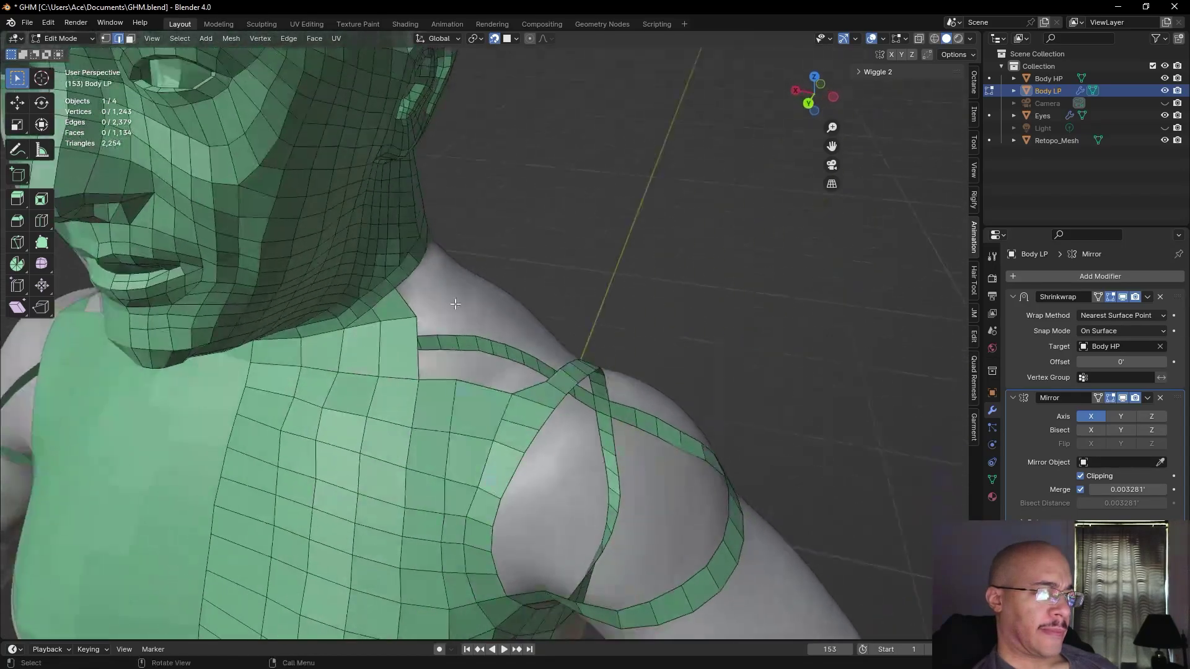
pyautogui.click(108, 38)
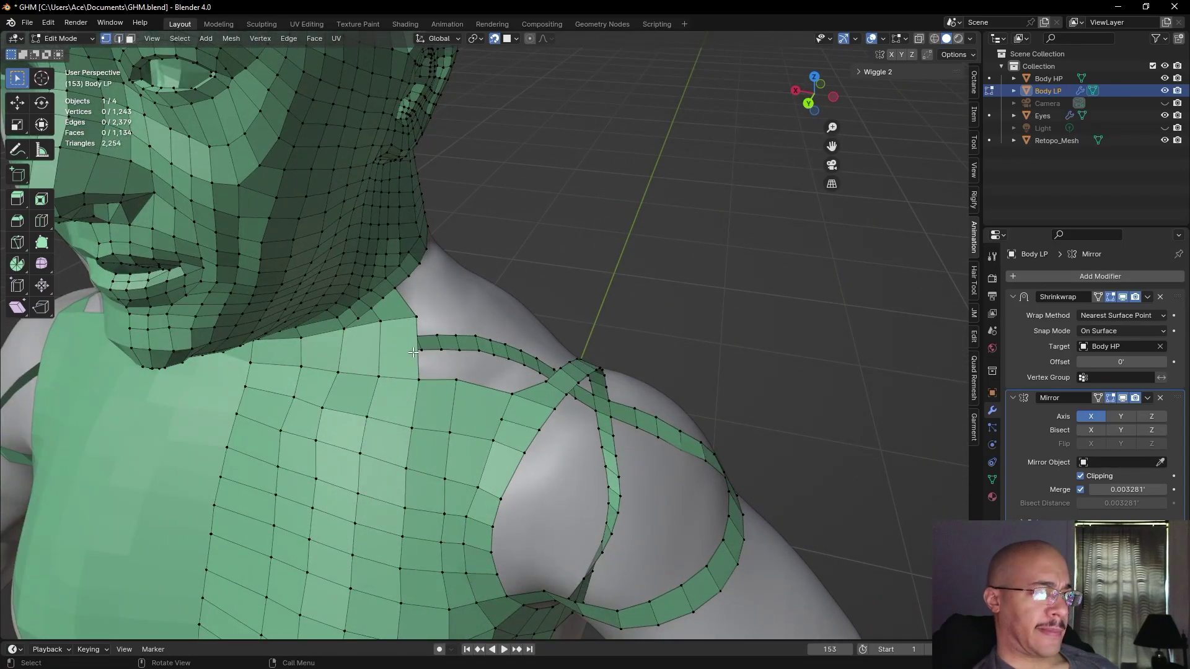
pyautogui.press('f')
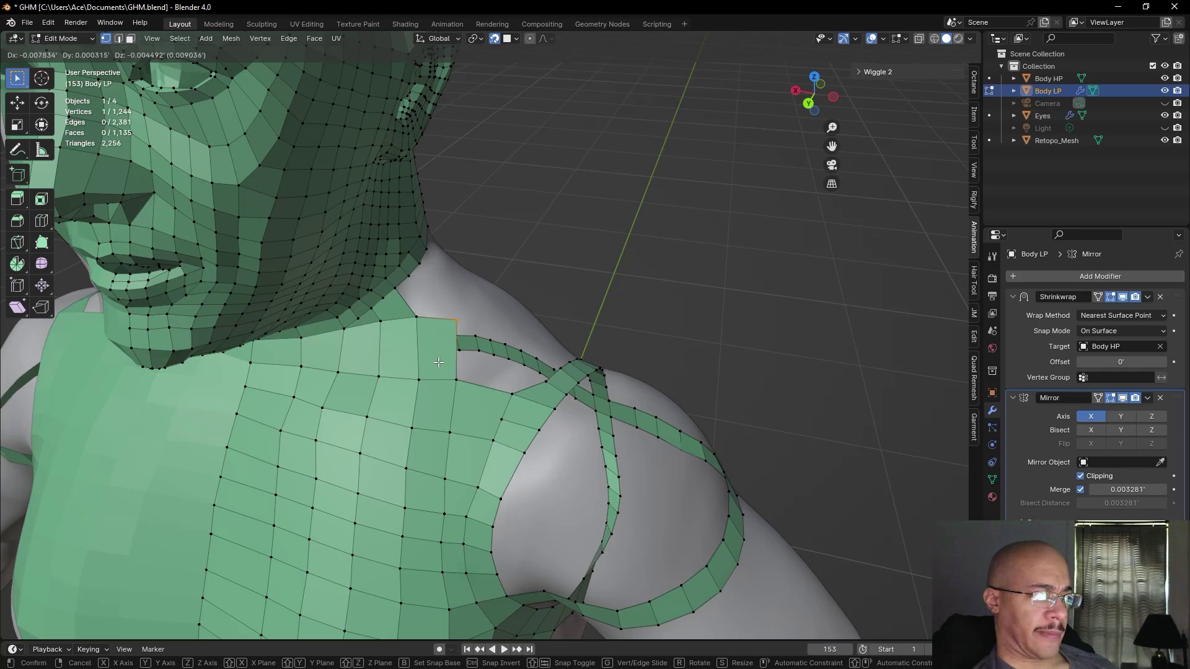
pyautogui.click(439, 362)
pyautogui.press('f')
pyautogui.click(456, 380)
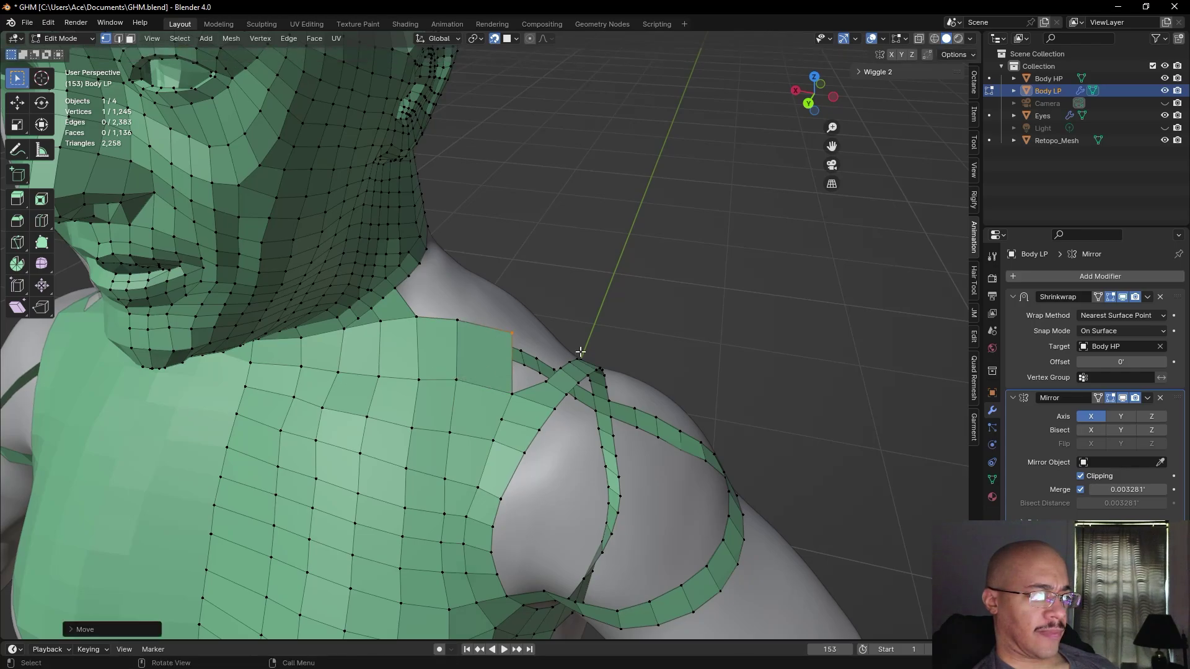
# - Move three vertices along the shoulder strap's upper border toward the neck to widen the strap's first faces, and clear the selection
pyautogui.moveTo(611, 353); pyautogui.dragTo(556, 367, button='middle')
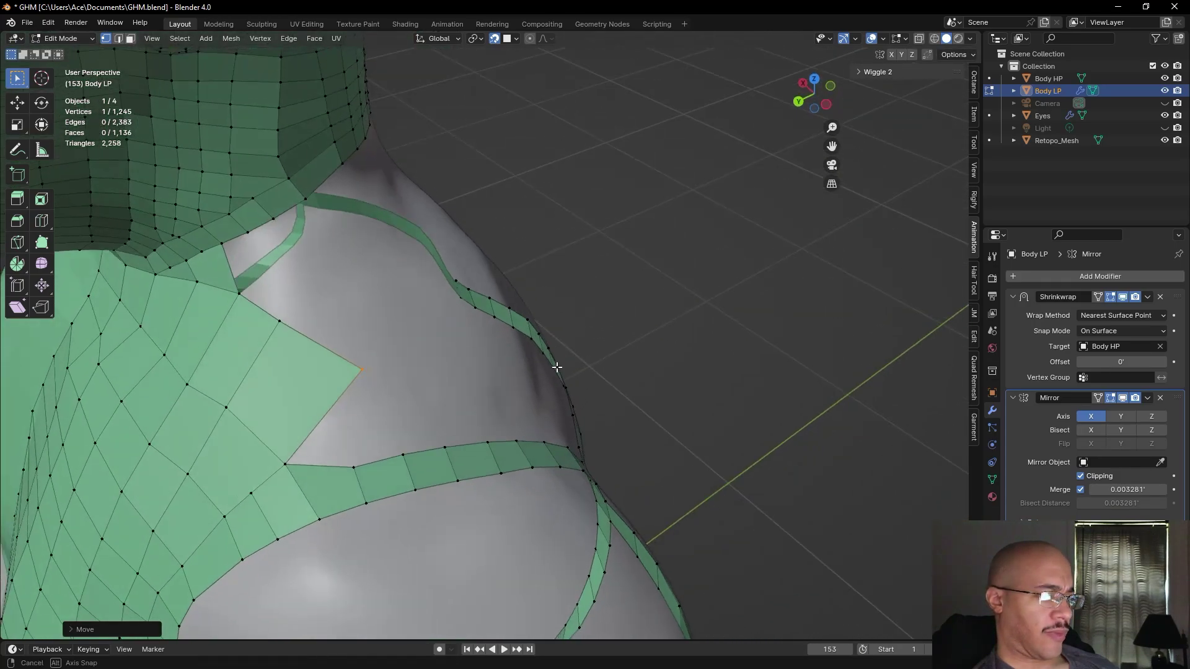
pyautogui.click(357, 466)
pyautogui.press('g')
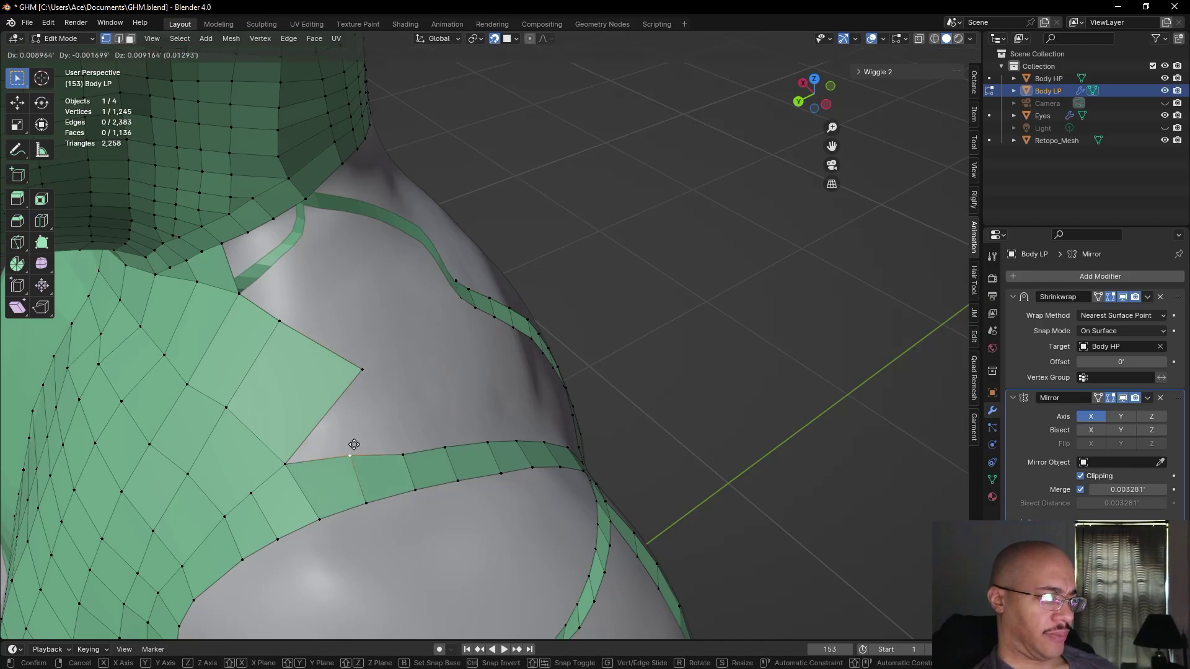
pyautogui.click(354, 444)
pyautogui.press('g')
pyautogui.click(394, 434)
pyautogui.press('g')
pyautogui.click(350, 443)
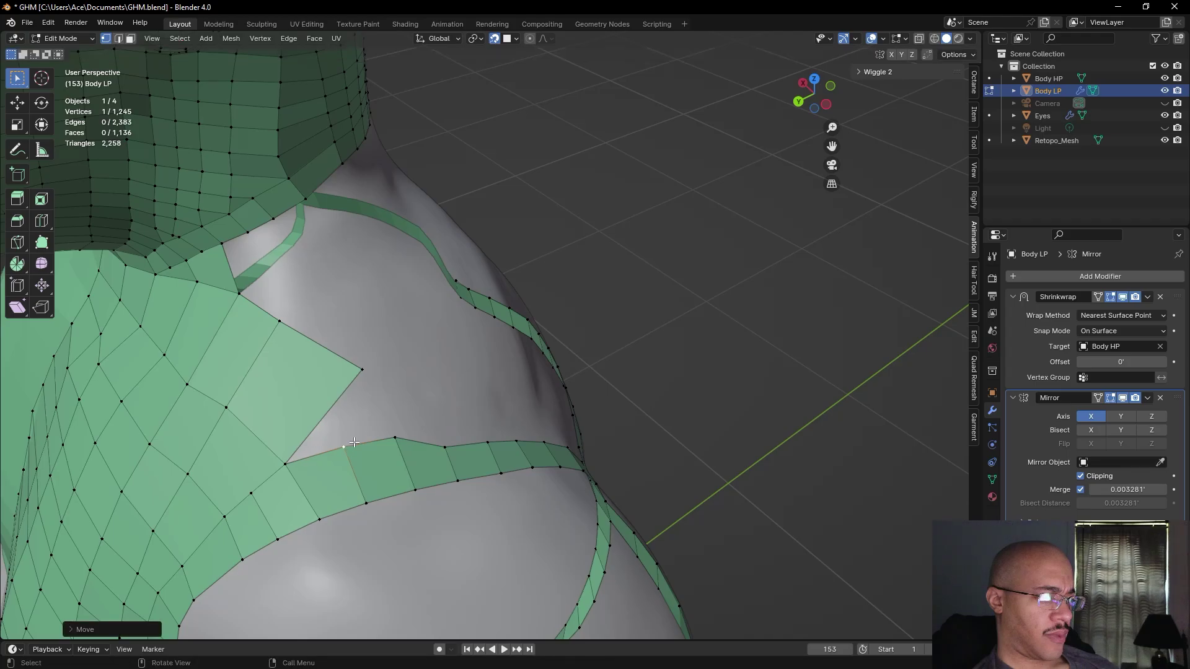
pyautogui.press('g')
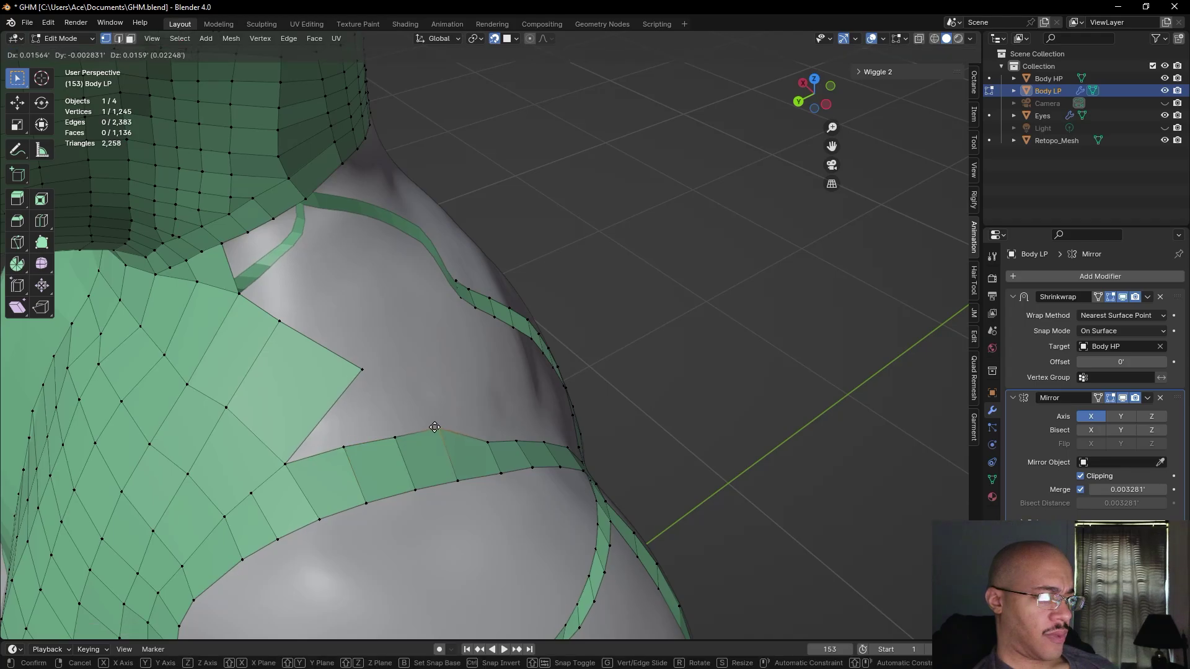
pyautogui.click(432, 426)
pyautogui.click(709, 353)
# - Try a horizontal loop cut through the chest's top row of faces just below the neck
pyautogui.moveTo(708, 354); pyautogui.dragTo(730, 310, button='middle')
pyautogui.scroll(5, 549, 247)
pyautogui.moveTo(550, 248); pyautogui.dragTo(617, 217, button='middle')
pyautogui.rightClick(458, 189)
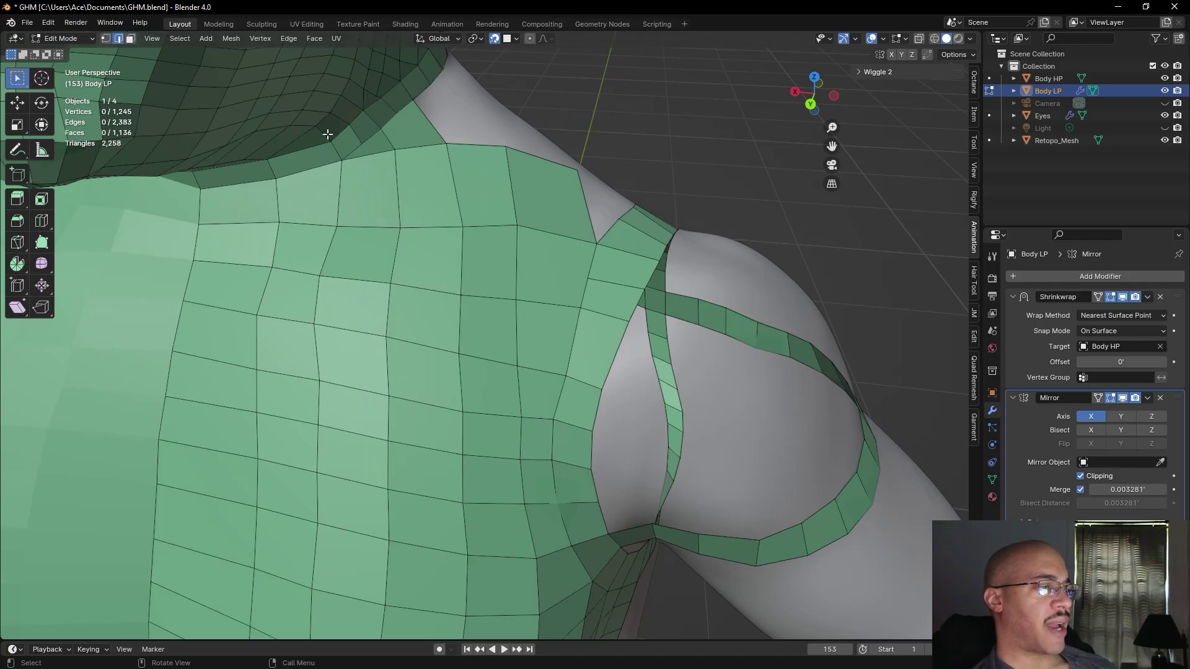
pyautogui.rightClick(496, 151)
pyautogui.click(486, 151)
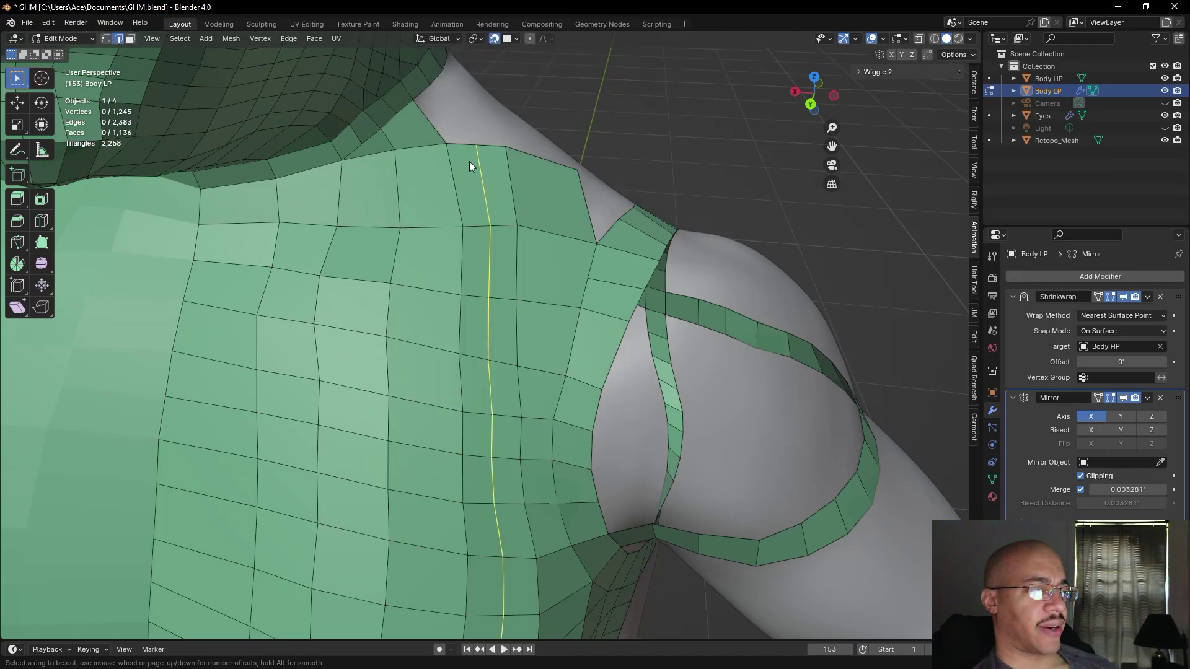
pyautogui.click(397, 194)
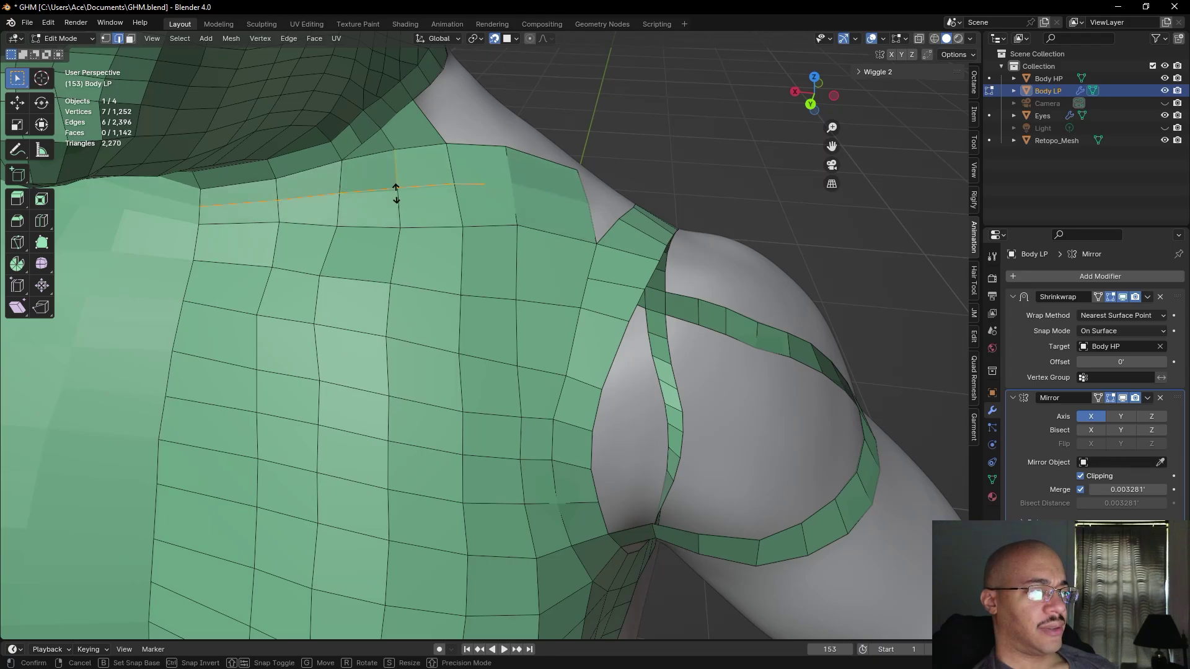
pyautogui.click(399, 192)
pyautogui.hotkey('alt', 'a')
pyautogui.moveTo(654, 128); pyautogui.dragTo(626, 164, button='middle')
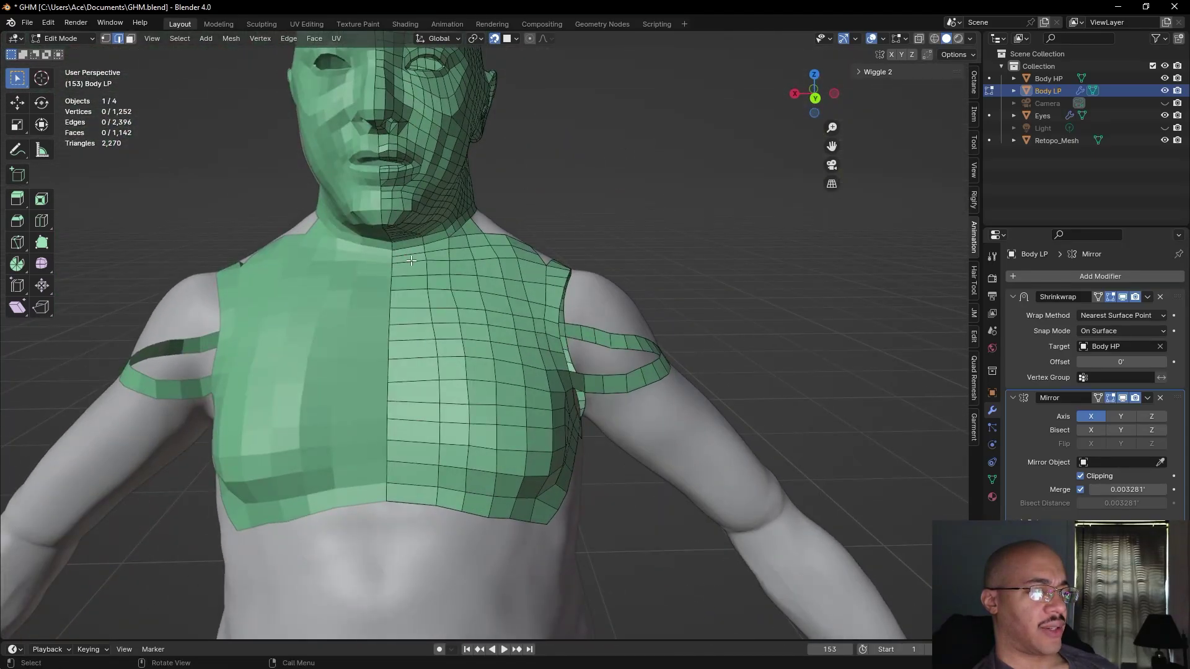
# - Fill the notch between the upper chest's corner and the shoulder strap with a face, and dissolve the strap's cross edge beside it
pyautogui.moveTo(537, 255); pyautogui.dragTo(498, 272, button='middle')
pyautogui.click(642, 246)
pyautogui.scroll(2, 390, 292)
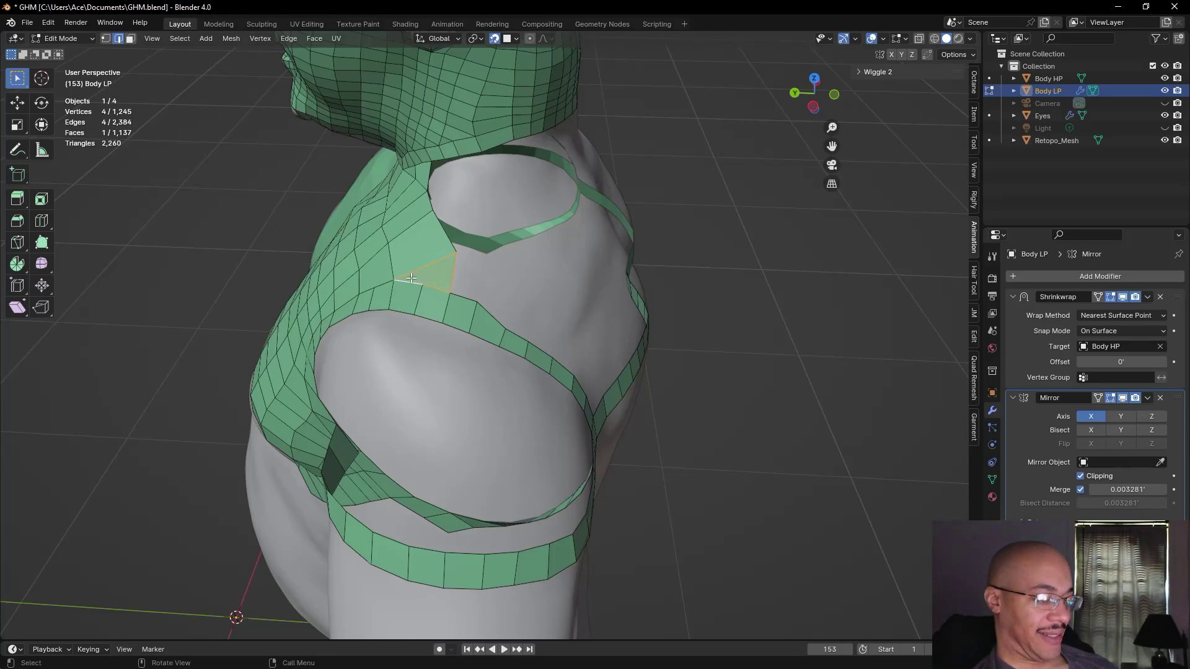
pyautogui.moveTo(747, 287); pyautogui.dragTo(791, 319, button='middle')
pyautogui.click(518, 379)
pyautogui.rightClick(518, 379)
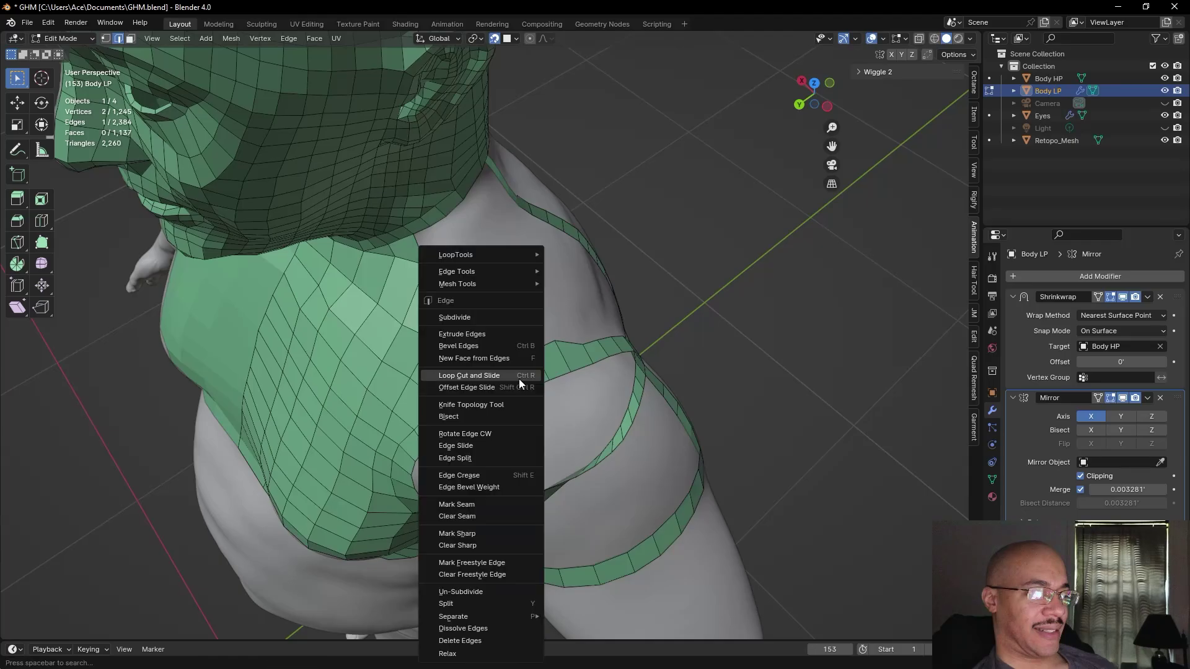
pyautogui.click(447, 627)
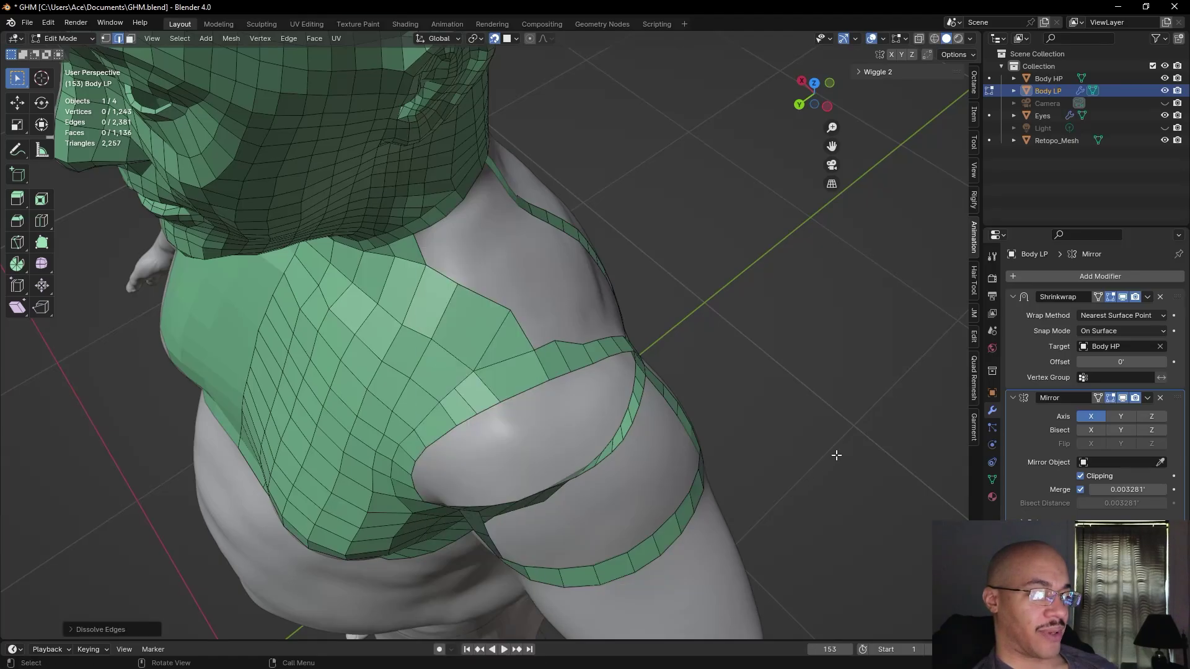
# - Move and rotate the upper chest's outer border edge above the strap so that it sits closer to the chest
pyautogui.moveTo(848, 446); pyautogui.dragTo(719, 434, button='middle')
pyautogui.scroll(2, 458, 247)
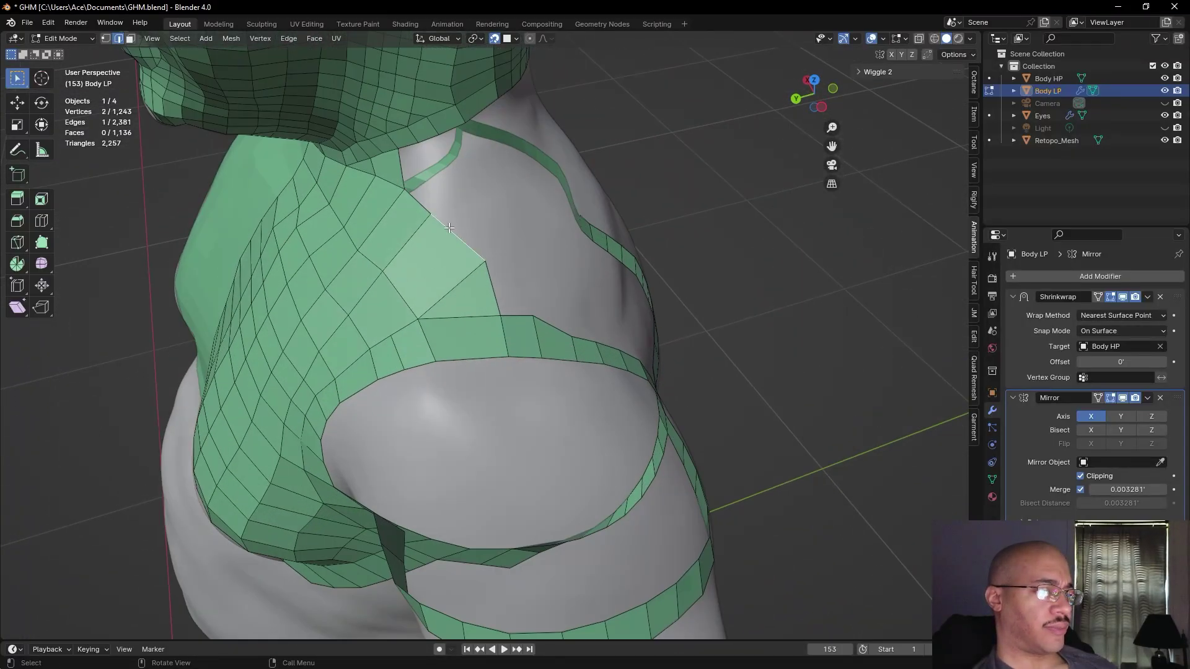
pyautogui.press('g')
pyautogui.click(466, 262)
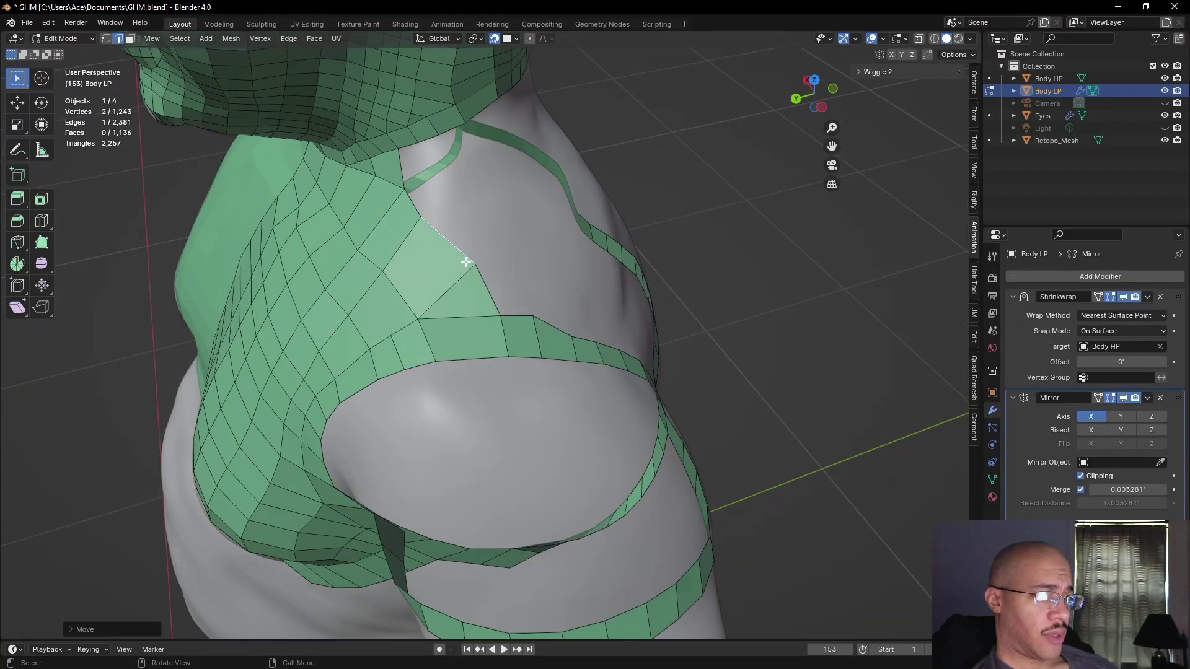
pyautogui.press('r')
pyautogui.click(463, 266)
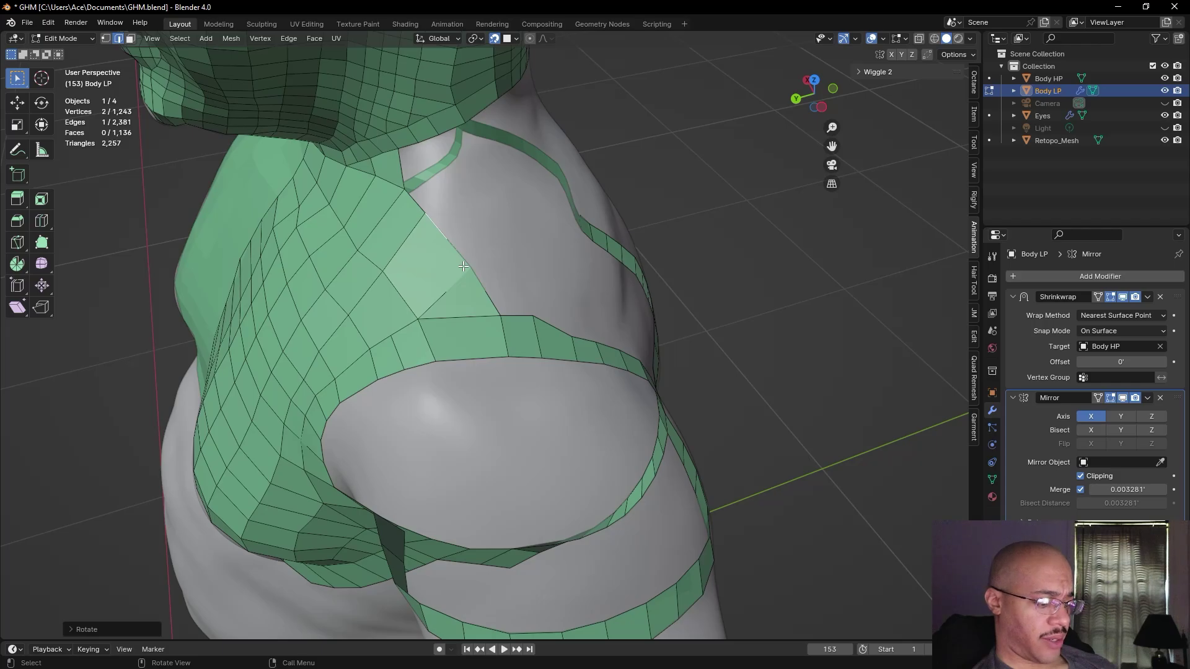
pyautogui.press('g')
pyautogui.click(456, 272)
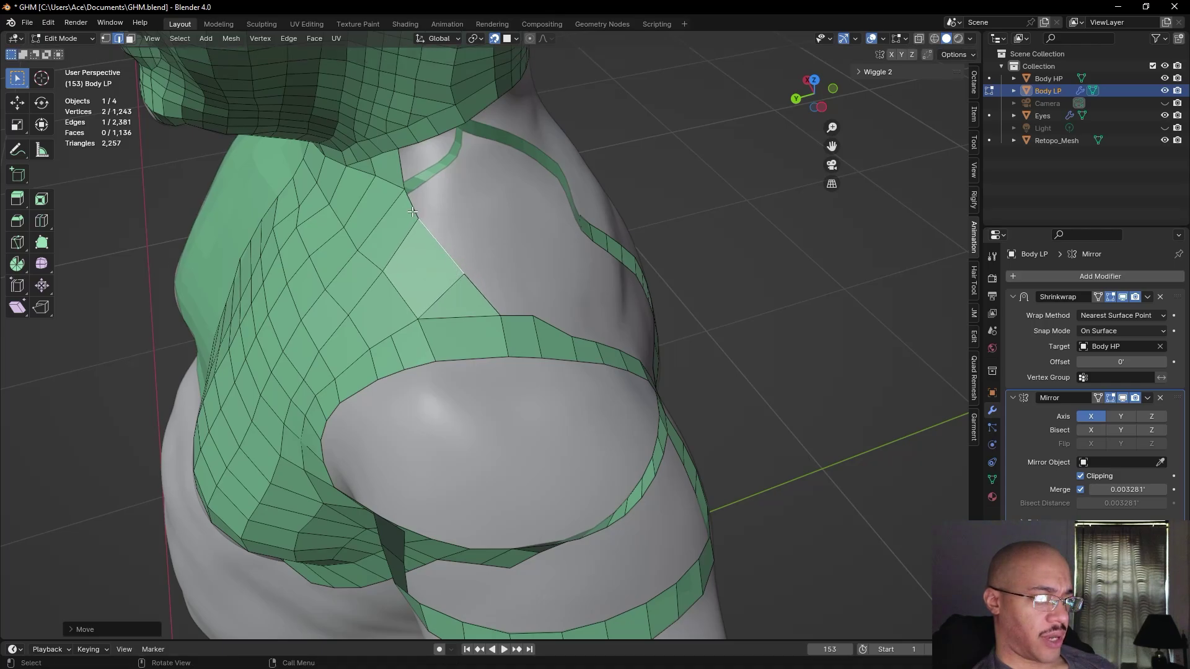
# - Shift the next border edge toward the neck, rotate the interior edge beside it, and nudge the outer border edge inward again
pyautogui.press('g')
pyautogui.click(372, 264)
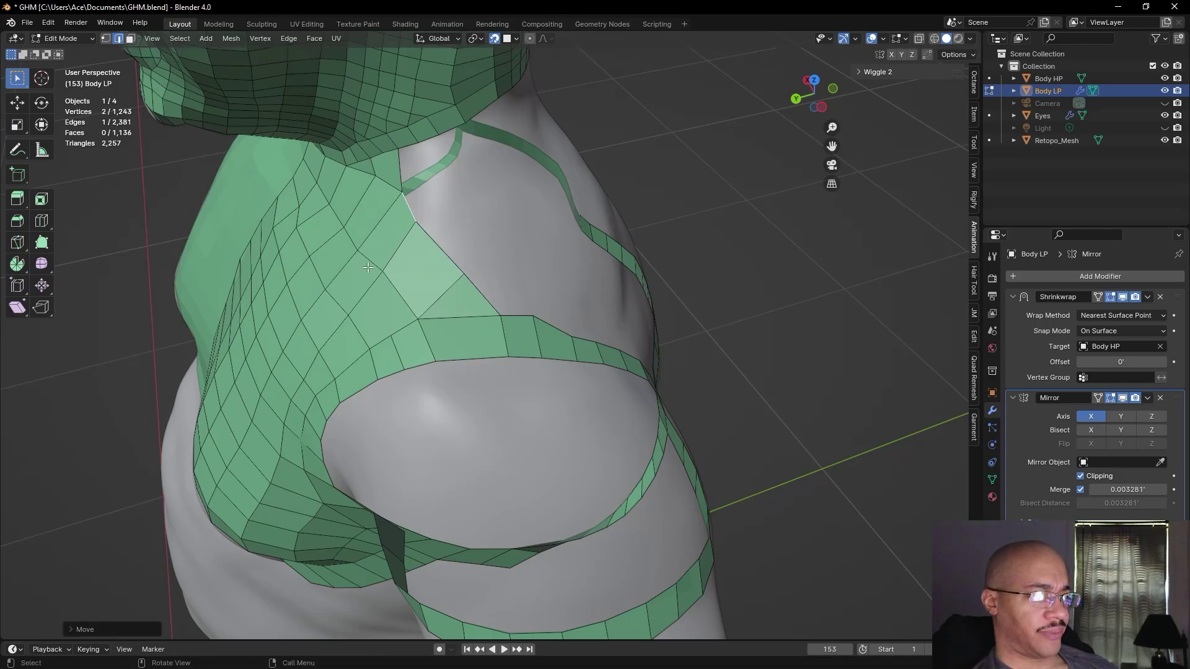
pyautogui.press('r')
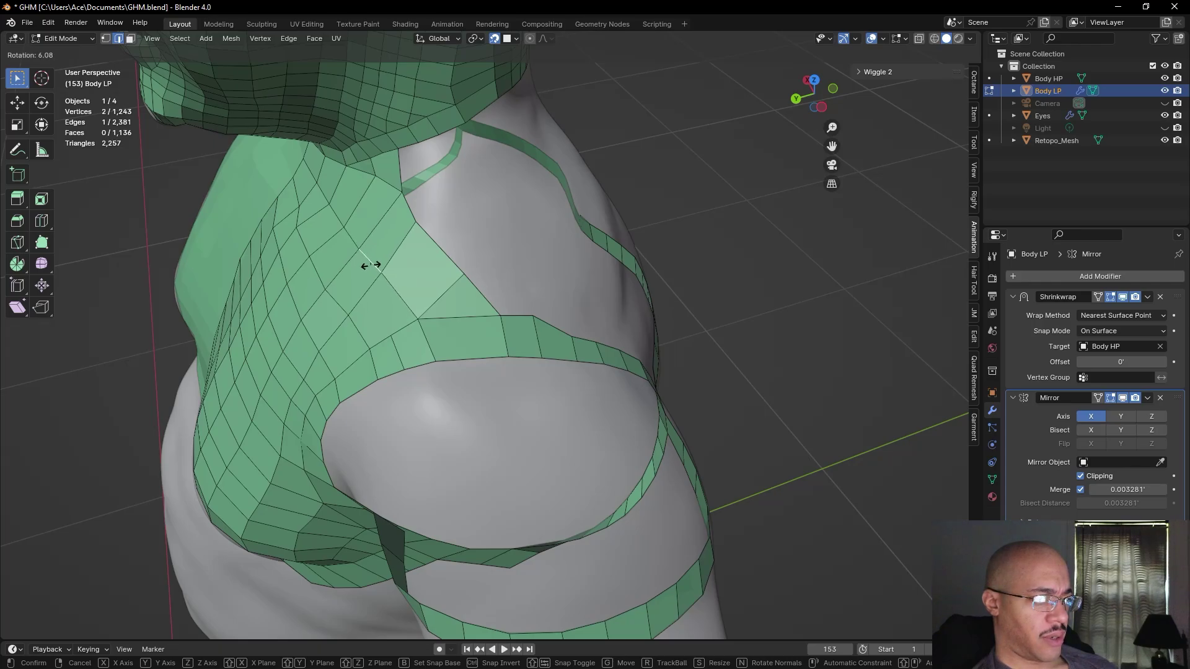
pyautogui.click(370, 267)
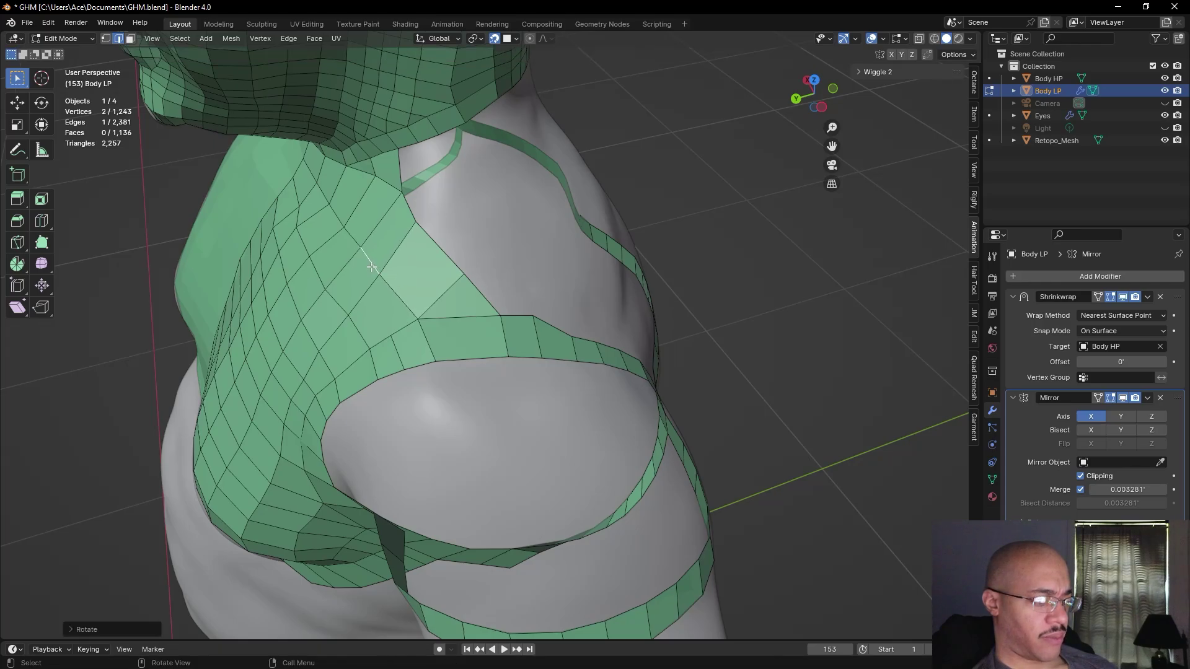
pyautogui.click(454, 263)
pyautogui.press('g')
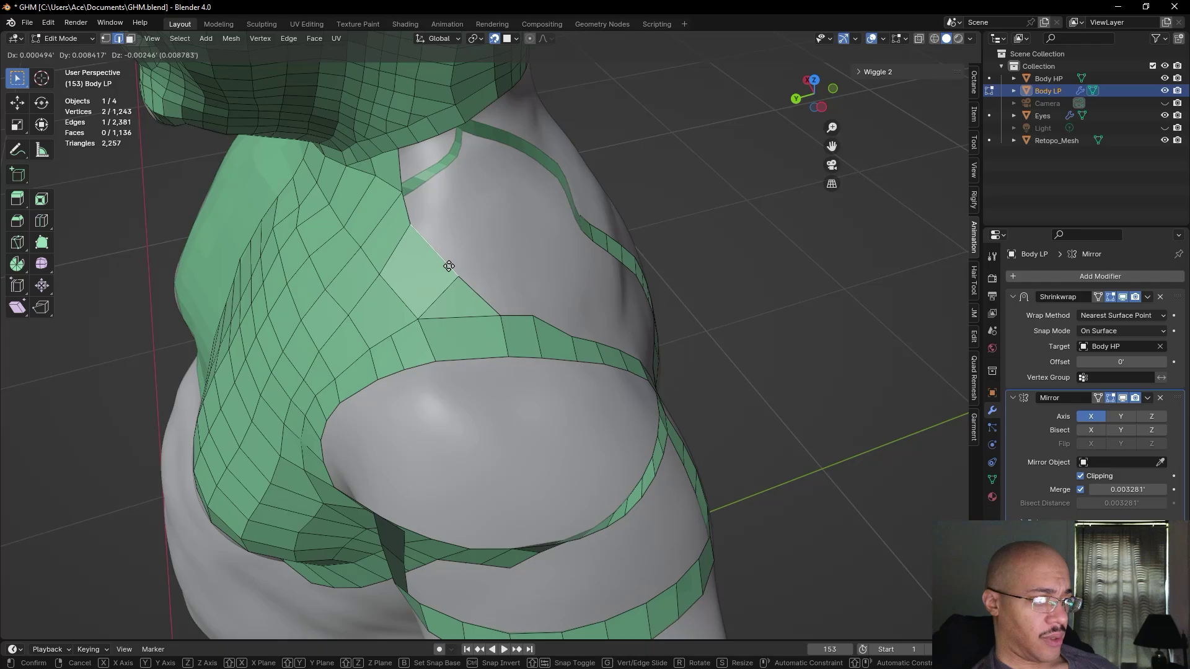
pyautogui.click(480, 301)
# - Switch to vertex selection and fill two adjacent quads along the upper chest's outer border, going from the shoulder strap toward the neck
pyautogui.scroll(-2, 768, 298)
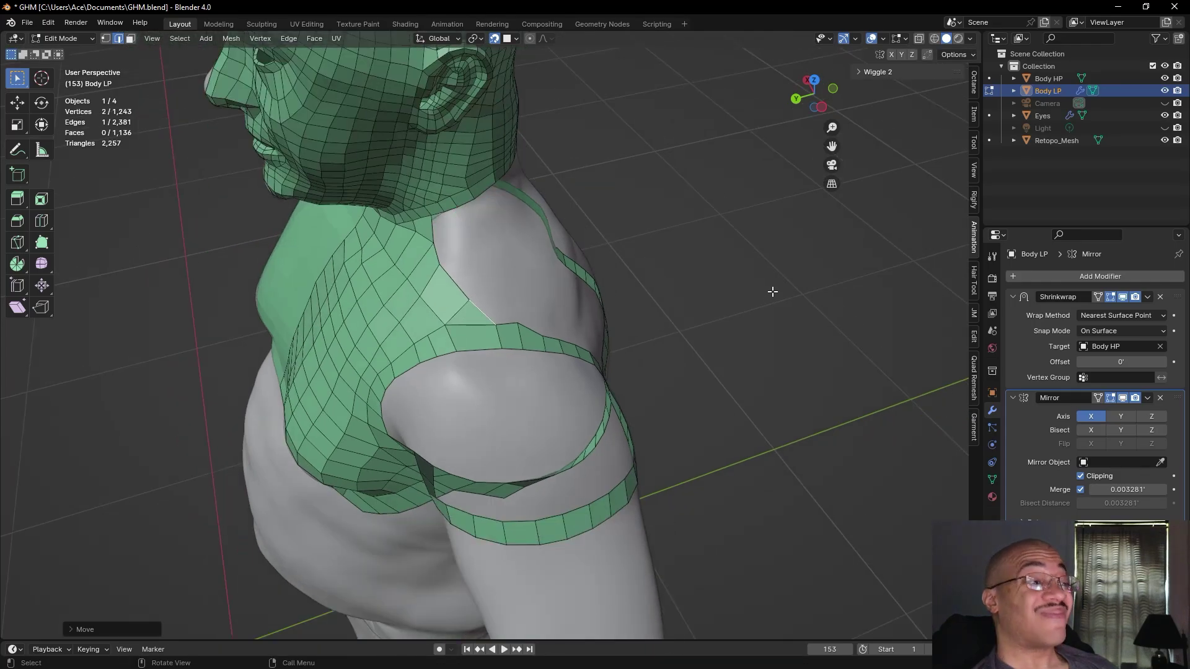
pyautogui.moveTo(772, 290); pyautogui.dragTo(613, 318, button='middle')
pyautogui.scroll(5, 618, 307)
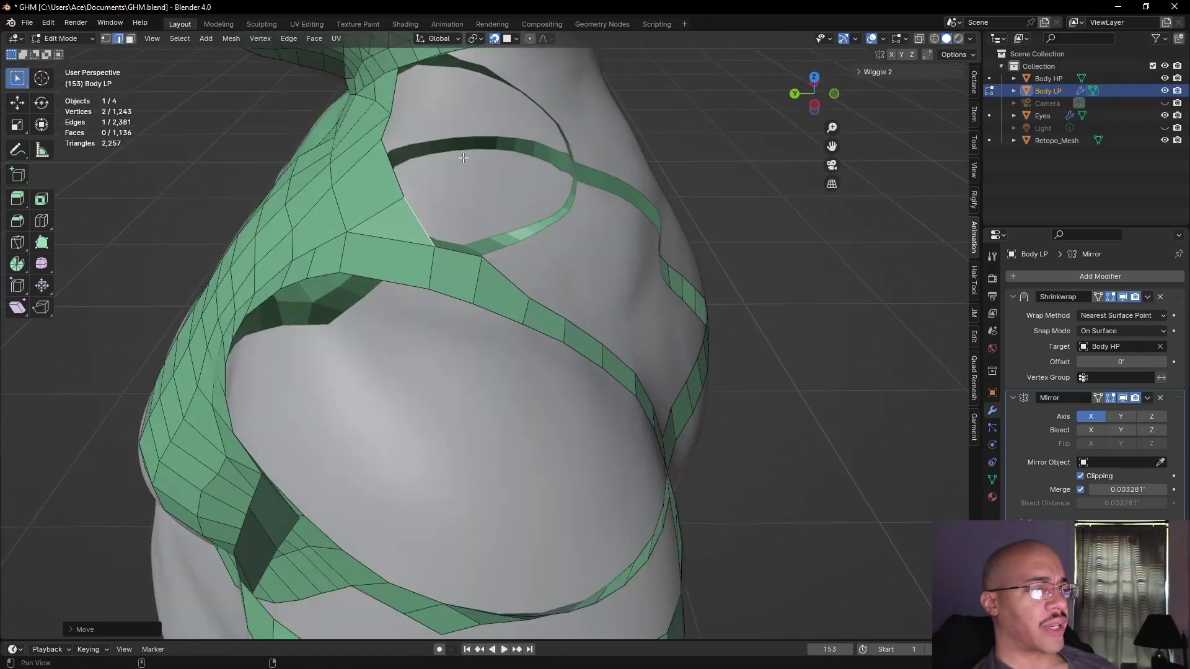
pyautogui.scroll(-2, 517, 366)
pyautogui.hotkey('alt', 'a')
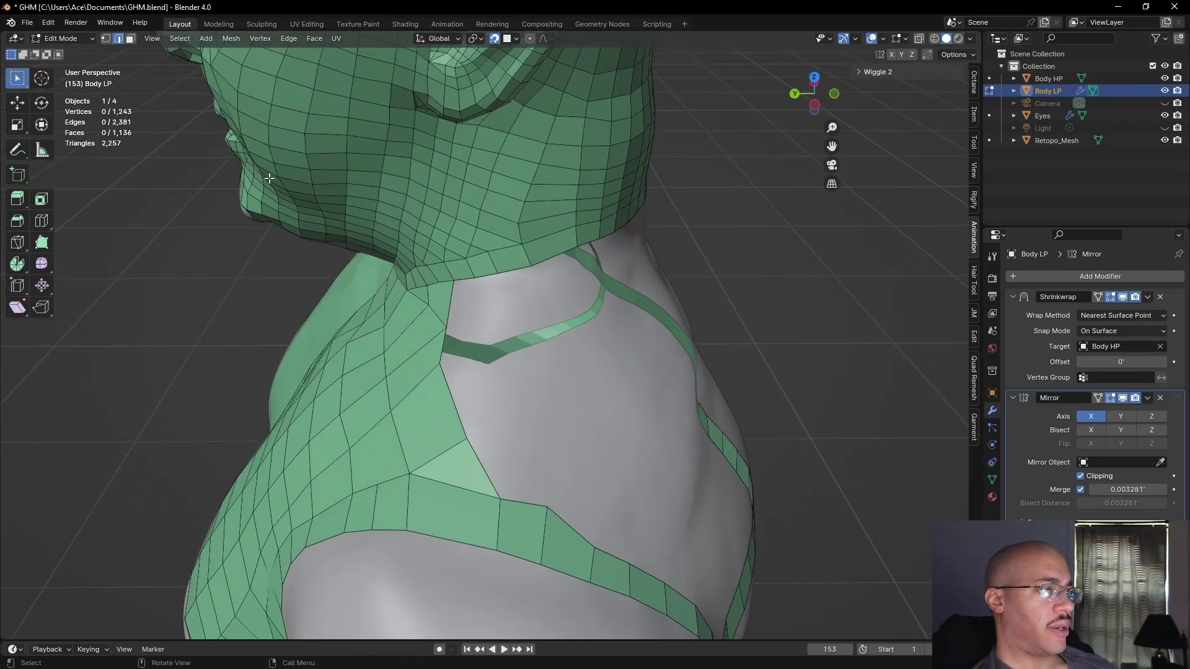
pyautogui.press('1')
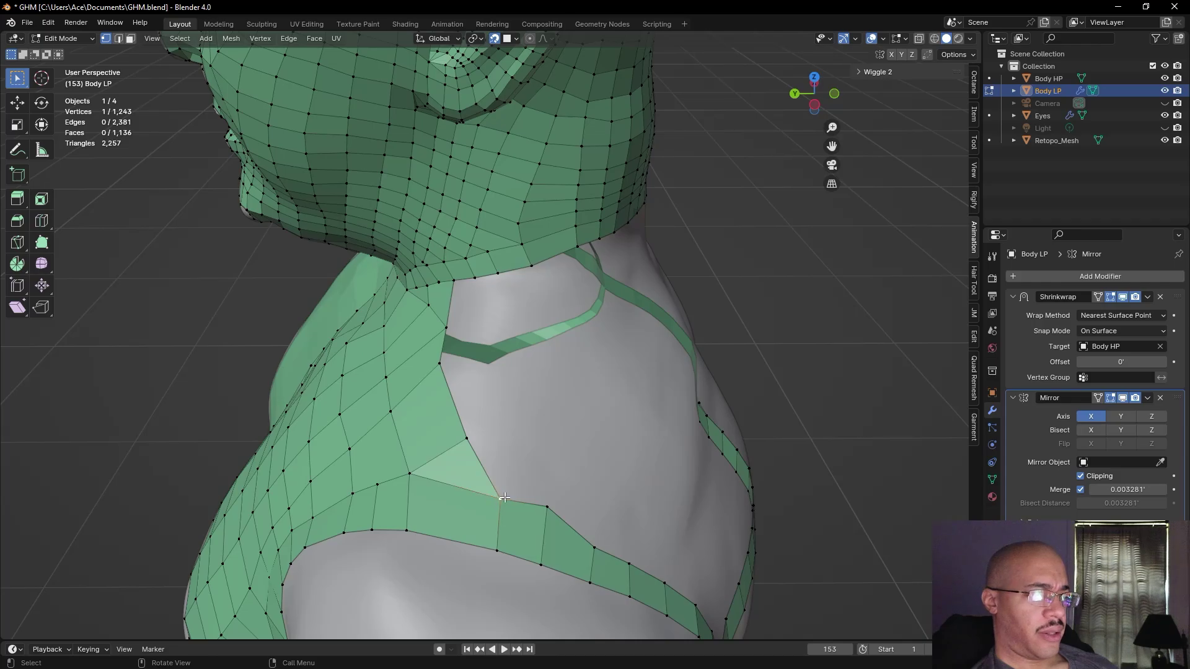
pyautogui.press('f')
pyautogui.click(465, 440)
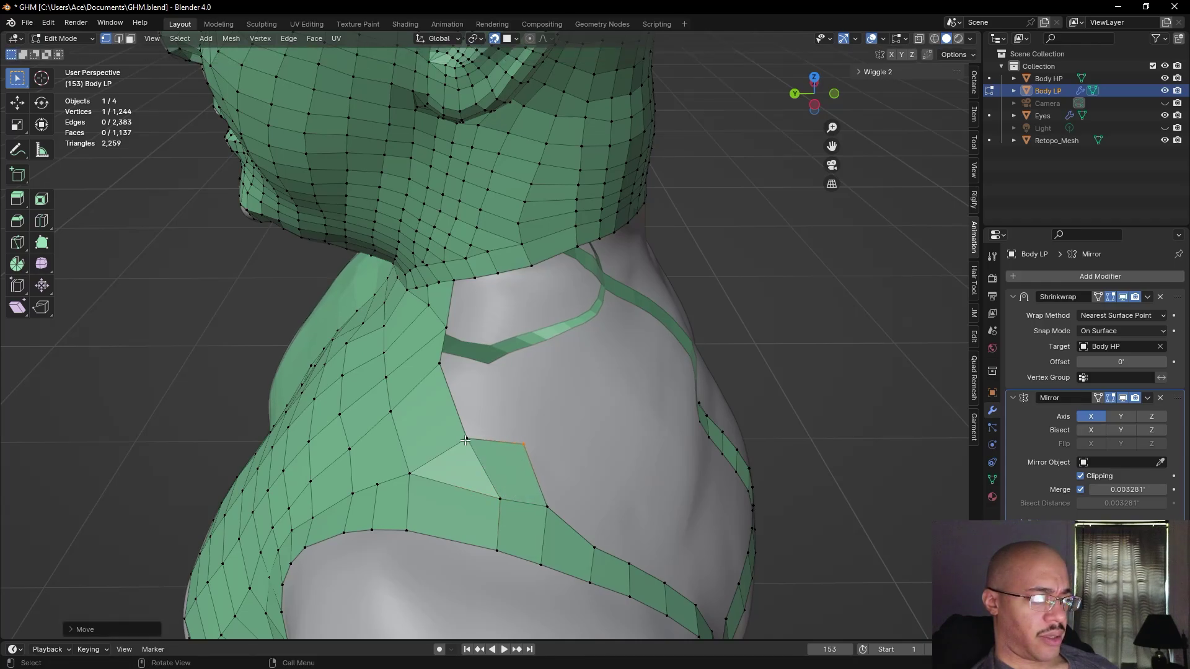
pyautogui.press('f')
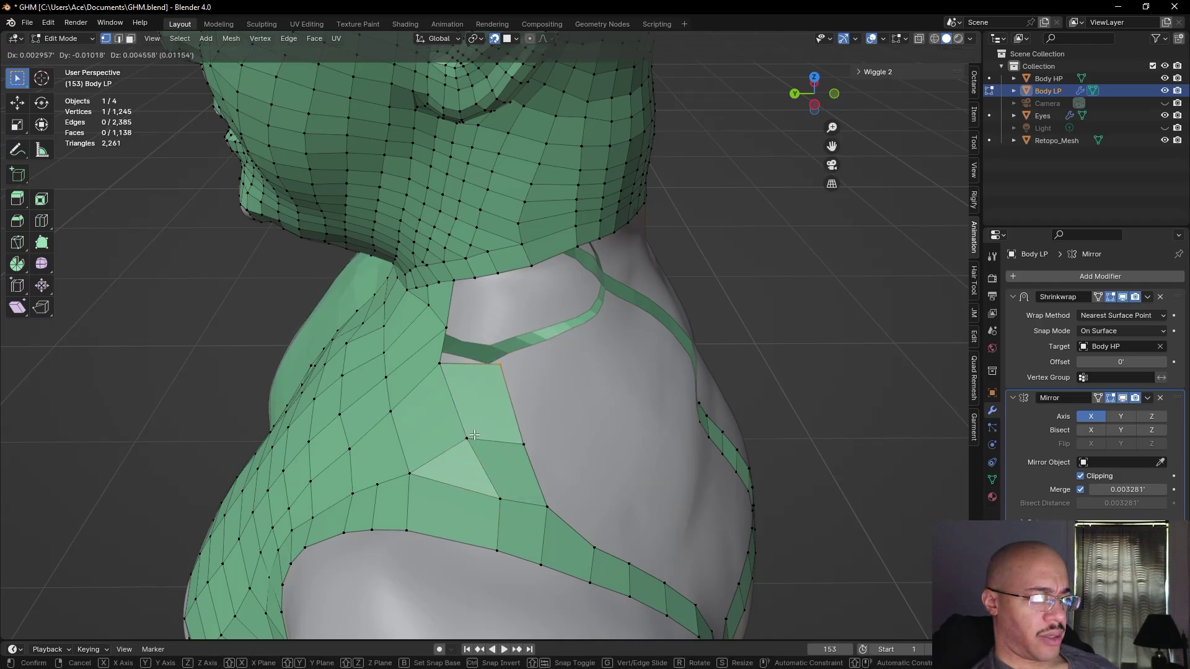
pyautogui.click(474, 435)
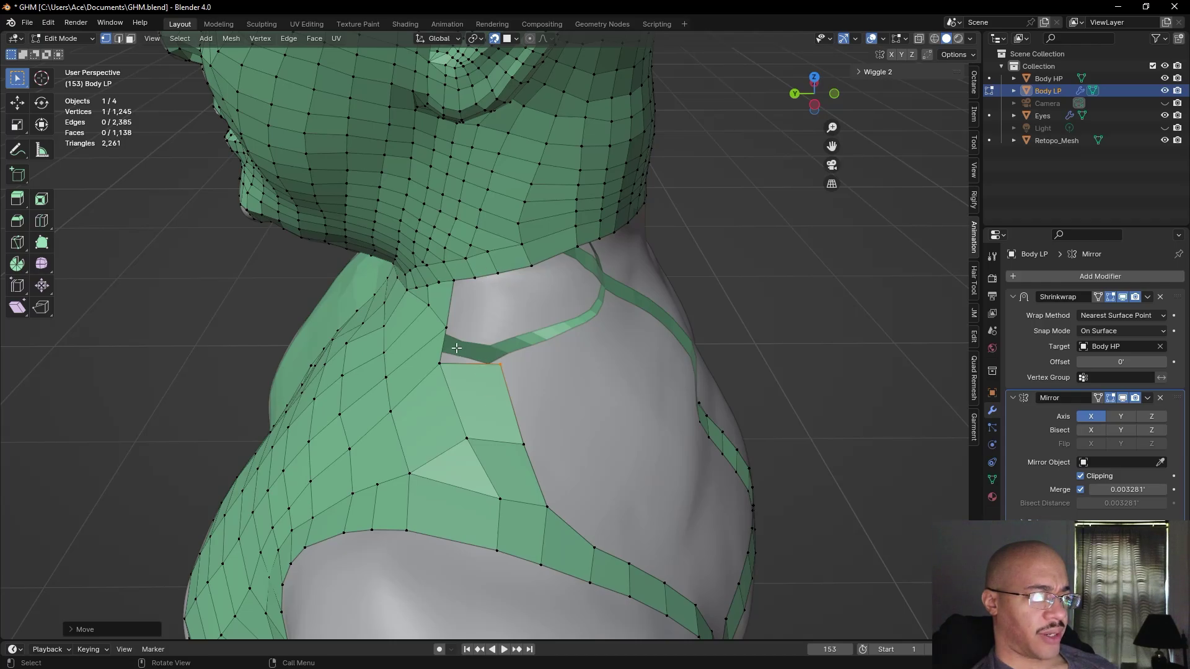
# - Fill one more quad along the outer border, extending the new column of faces toward the neck
pyautogui.moveTo(471, 335); pyautogui.dragTo(496, 261, button='middle')
pyautogui.scroll(5, 537, 112)
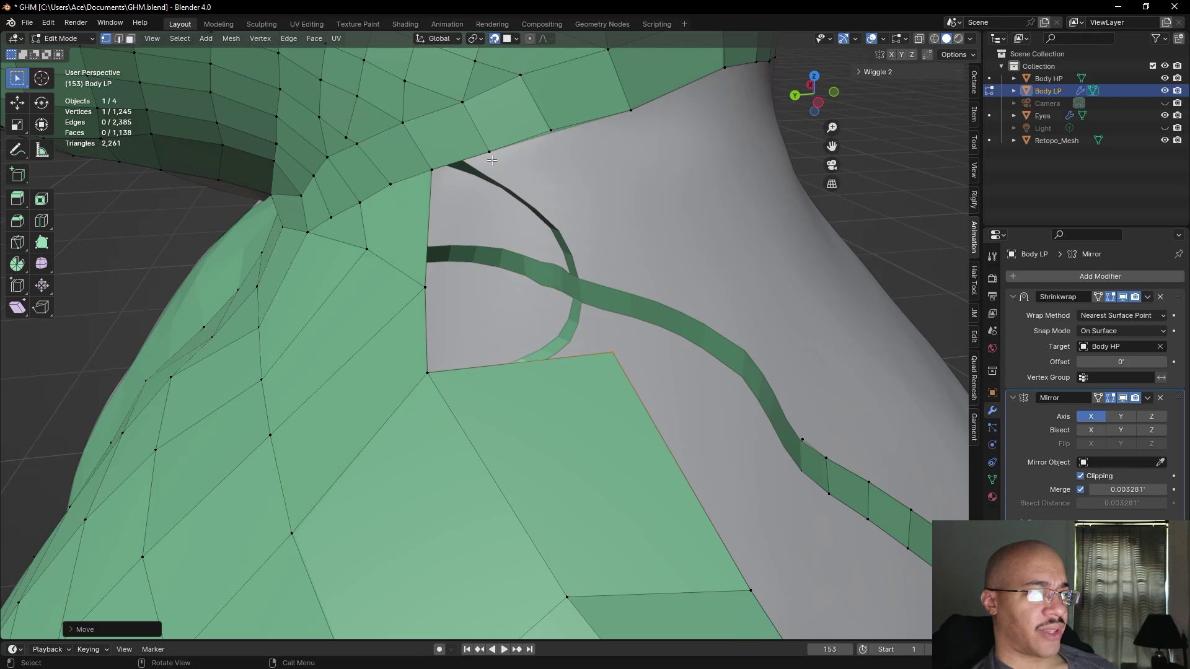
pyautogui.scroll(-3, 514, 308)
pyautogui.click(459, 355)
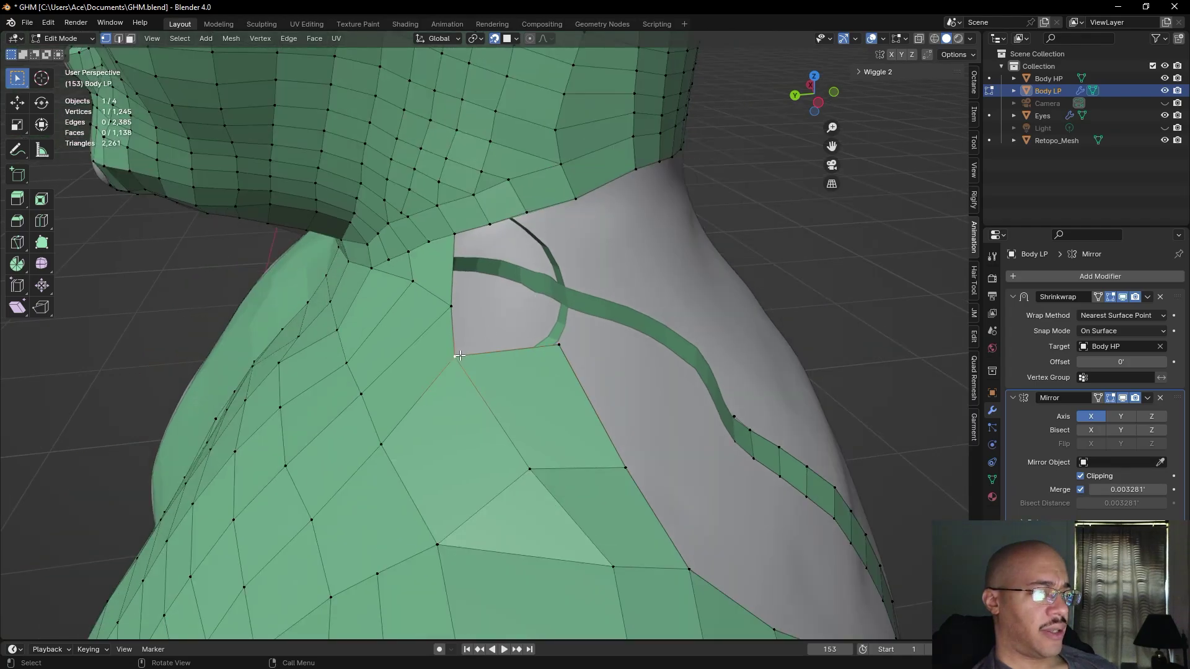
pyautogui.press('f')
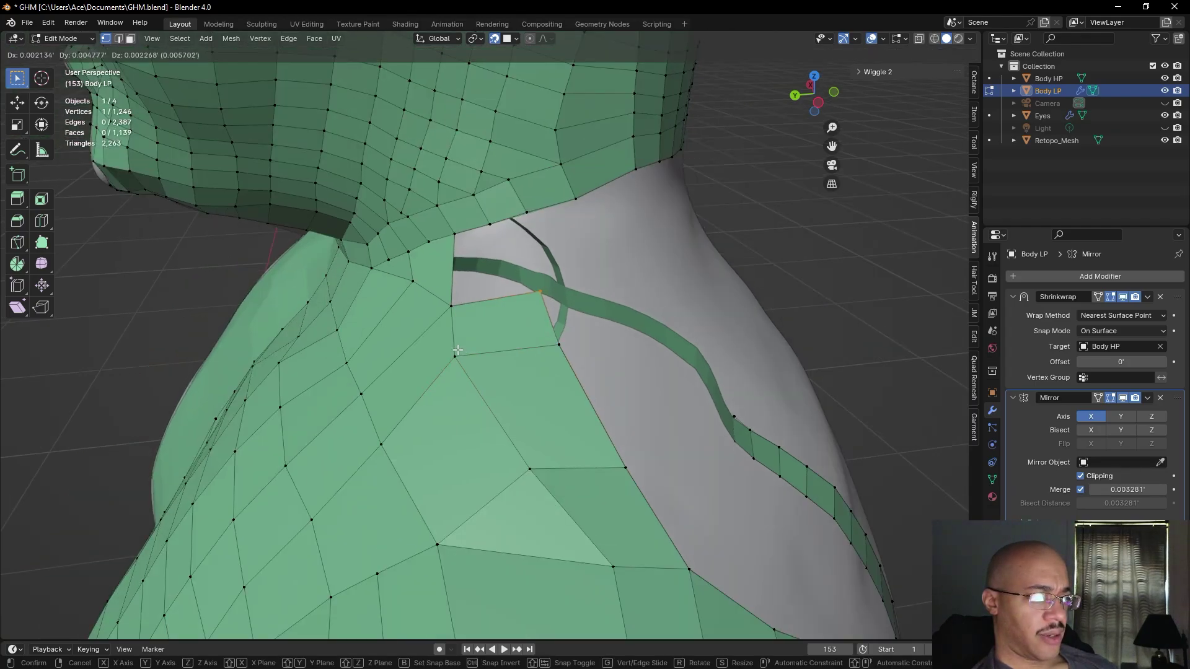
pyautogui.click(457, 350)
# - Select the border edges around the gap between the neck and the new column, and fill it with a face
pyautogui.moveTo(455, 302); pyautogui.dragTo(552, 356, button='middle')
pyautogui.scroll(-6, 529, 366)
pyautogui.scroll(-3, 563, 369)
pyautogui.scroll(6, 551, 357)
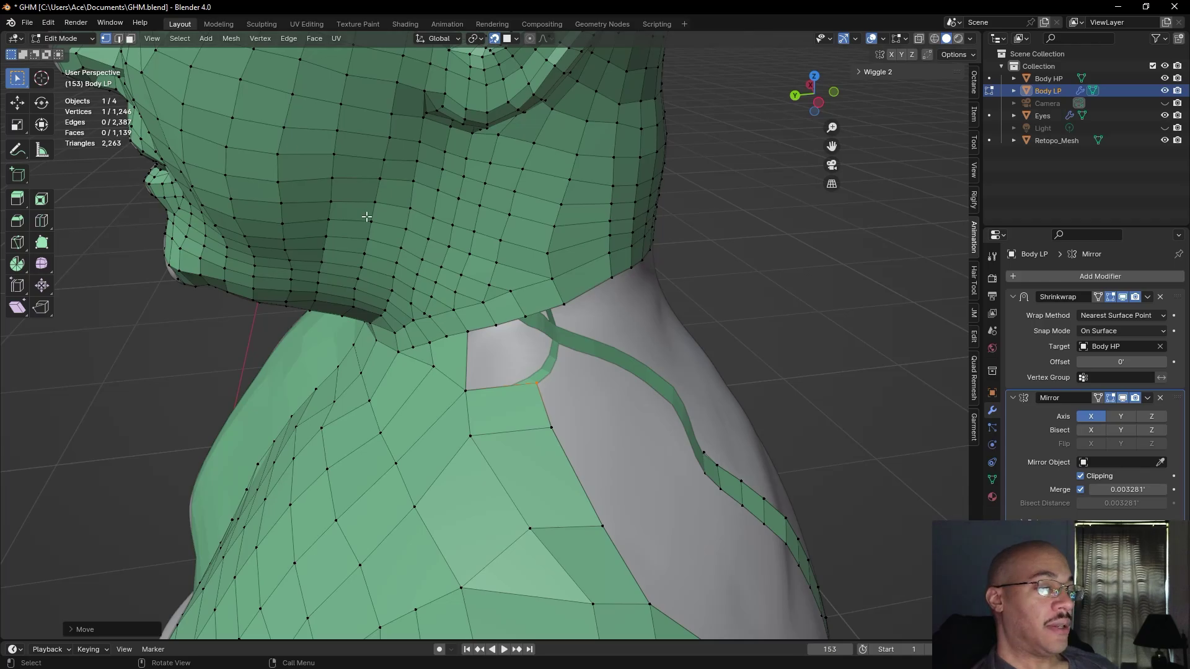
pyautogui.click(122, 39)
pyautogui.keyDown('shift'); pyautogui.click(519, 326); pyautogui.keyUp('shift')
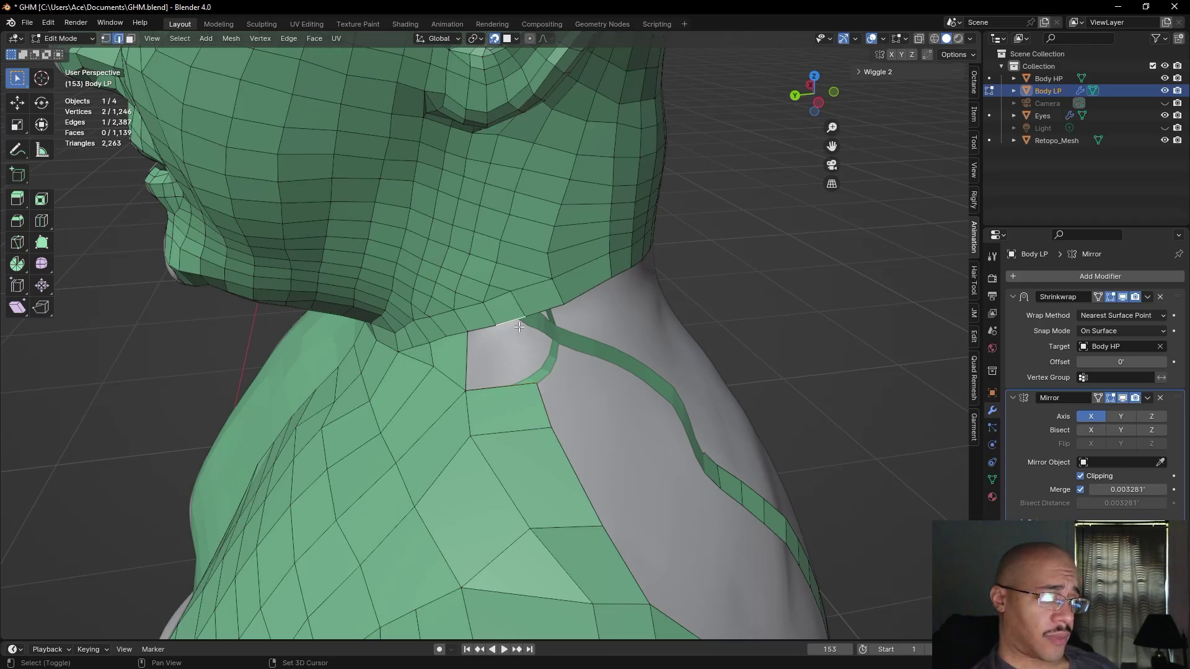
pyautogui.keyDown('shift'); pyautogui.click(479, 329); pyautogui.keyUp('shift')
pyautogui.keyDown('shift'); pyautogui.click(469, 360); pyautogui.keyUp('shift')
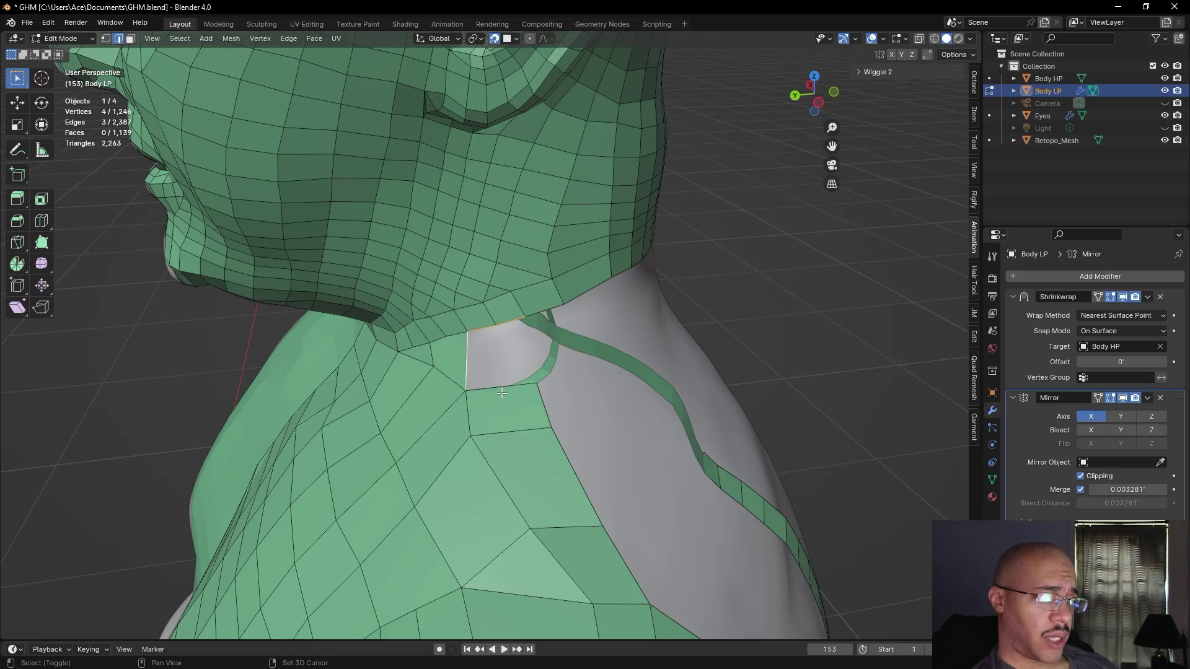
pyautogui.click(798, 320)
# - Dissolve the vertical edge in the neck's lowest row directly above the newly filled face
pyautogui.scroll(-5, 793, 321)
pyautogui.moveTo(791, 322); pyautogui.dragTo(682, 338, button='middle')
pyautogui.scroll(5, 469, 328)
pyautogui.scroll(1, 469, 328)
pyautogui.click(472, 296)
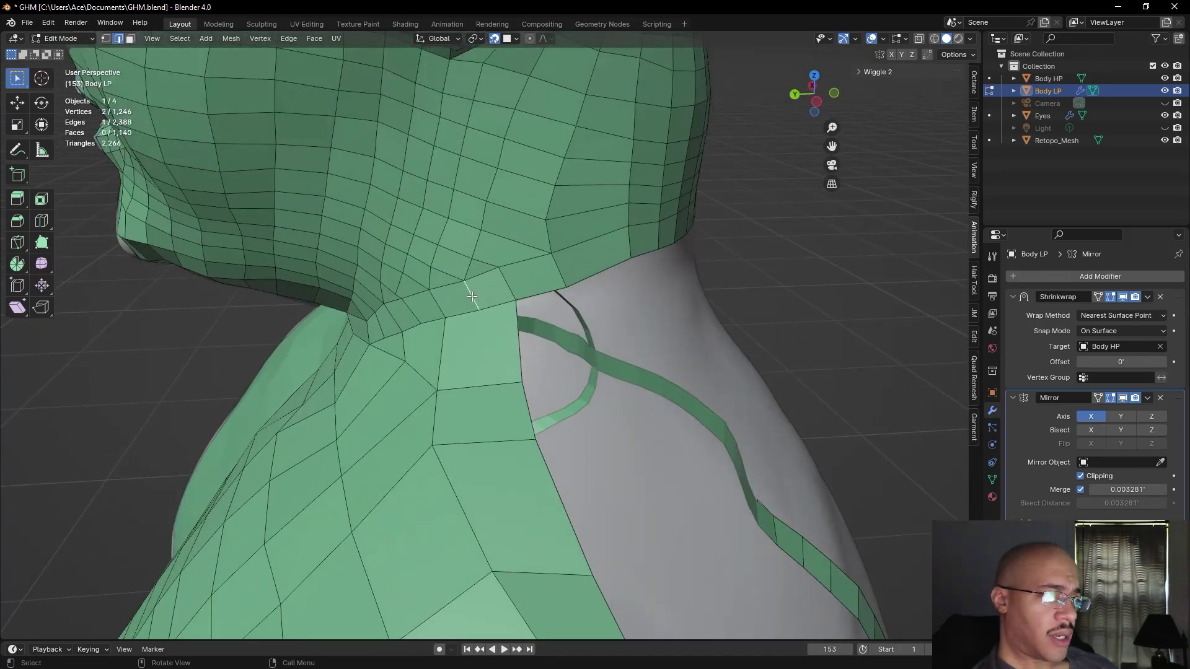
pyautogui.hotkey('ctrl', 'e')
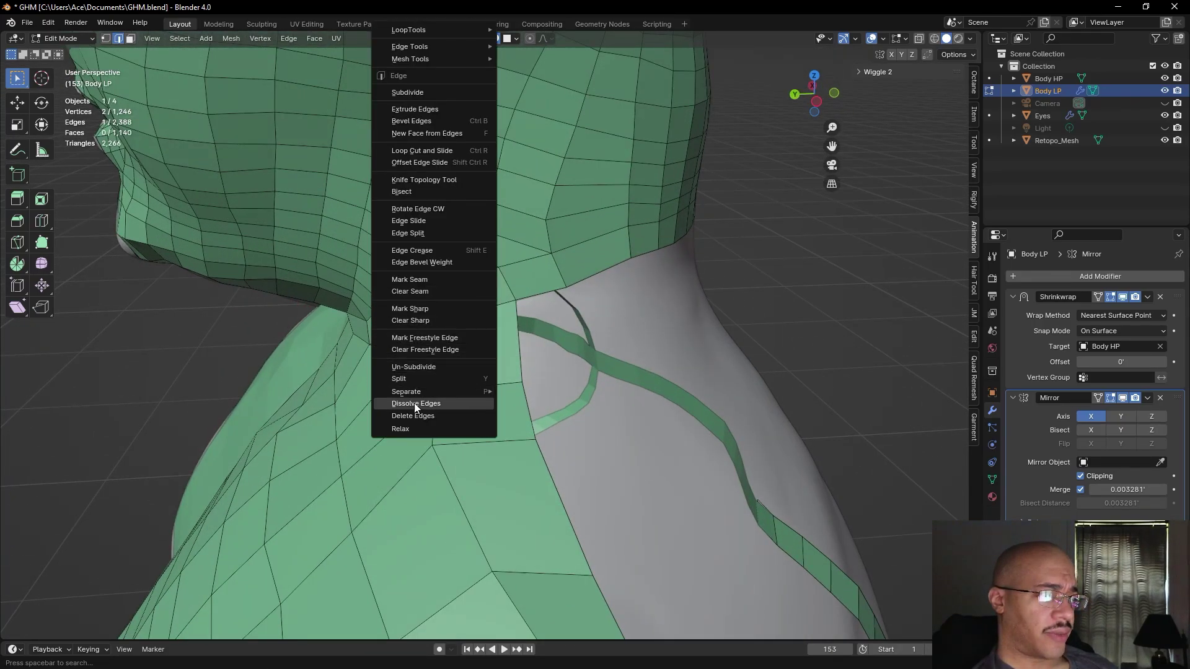
pyautogui.click(413, 403)
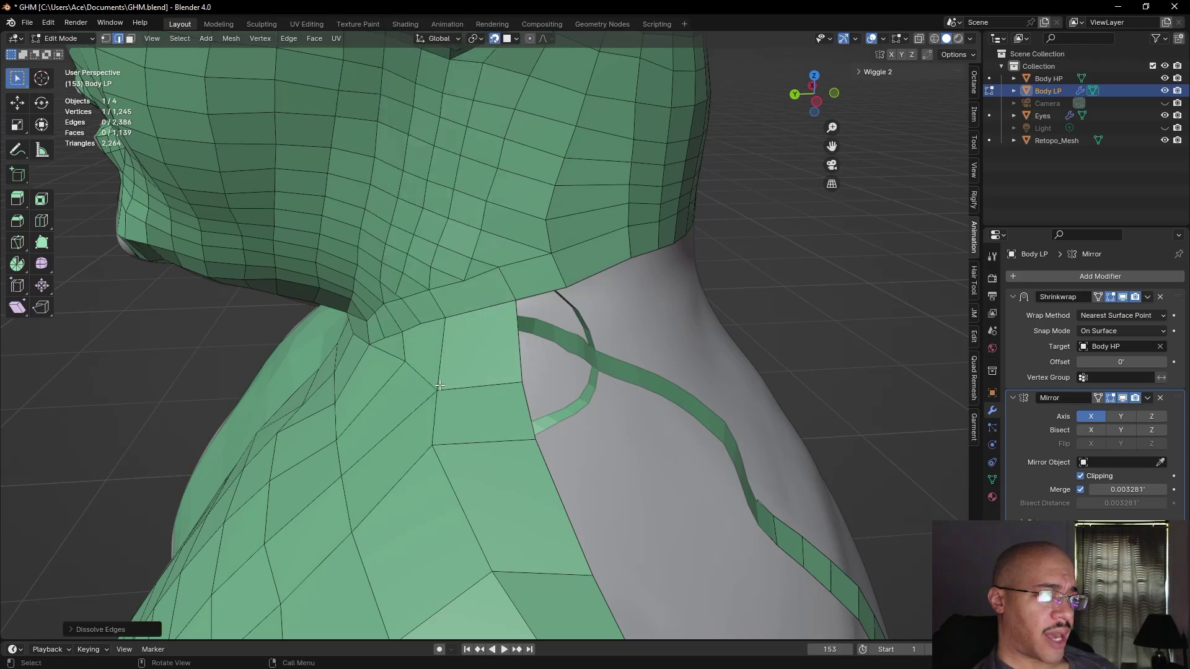
# - Dissolve two more short vertical edges in the neck's lowest row of faces, just above the upper chest
pyautogui.scroll(-5, 690, 347)
pyautogui.moveTo(710, 345); pyautogui.dragTo(642, 338, button='middle')
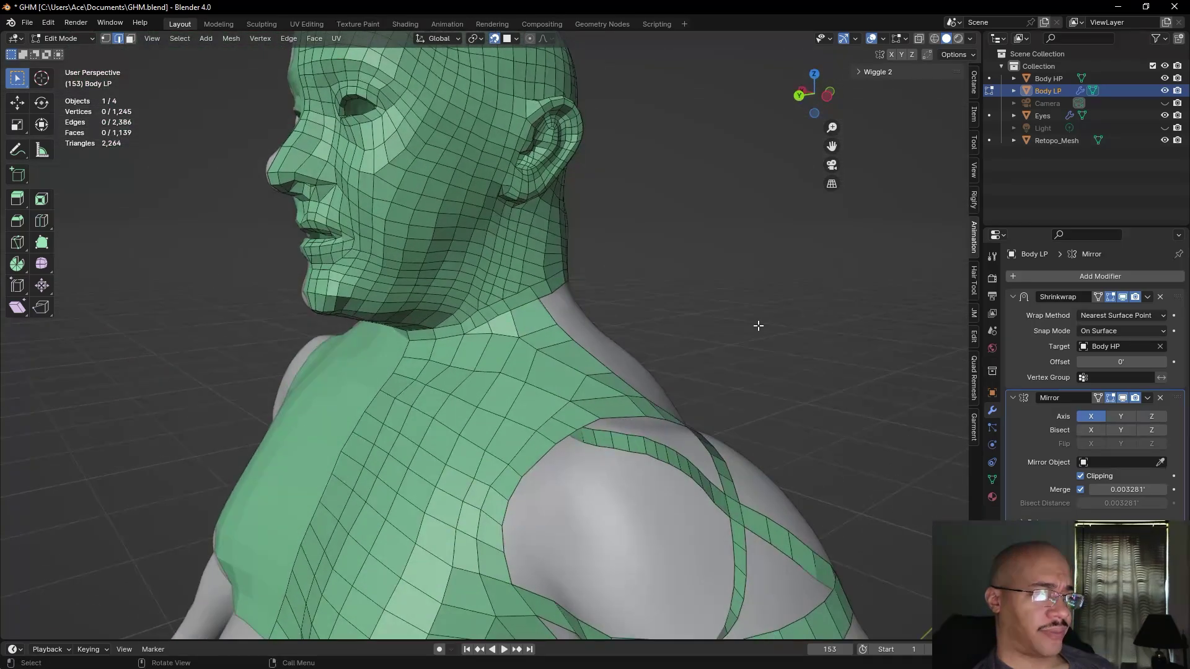
pyautogui.scroll(-2, 758, 325)
pyautogui.scroll(6, 641, 339)
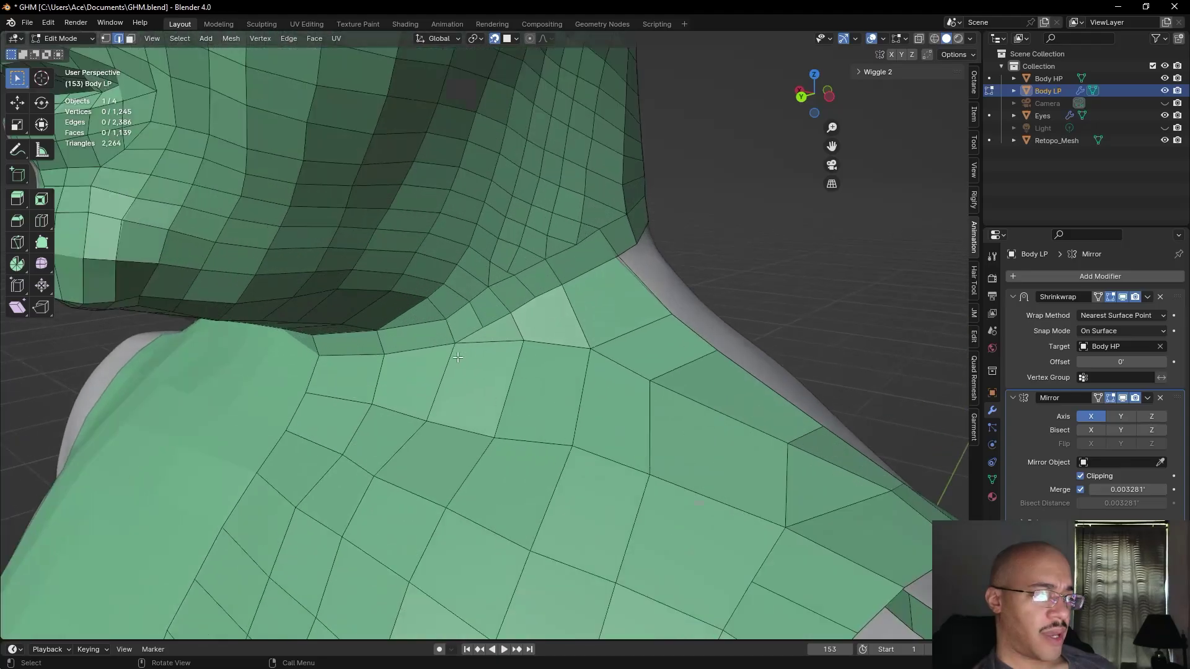
pyautogui.click(523, 288)
pyautogui.hotkey('ctrl', 'e')
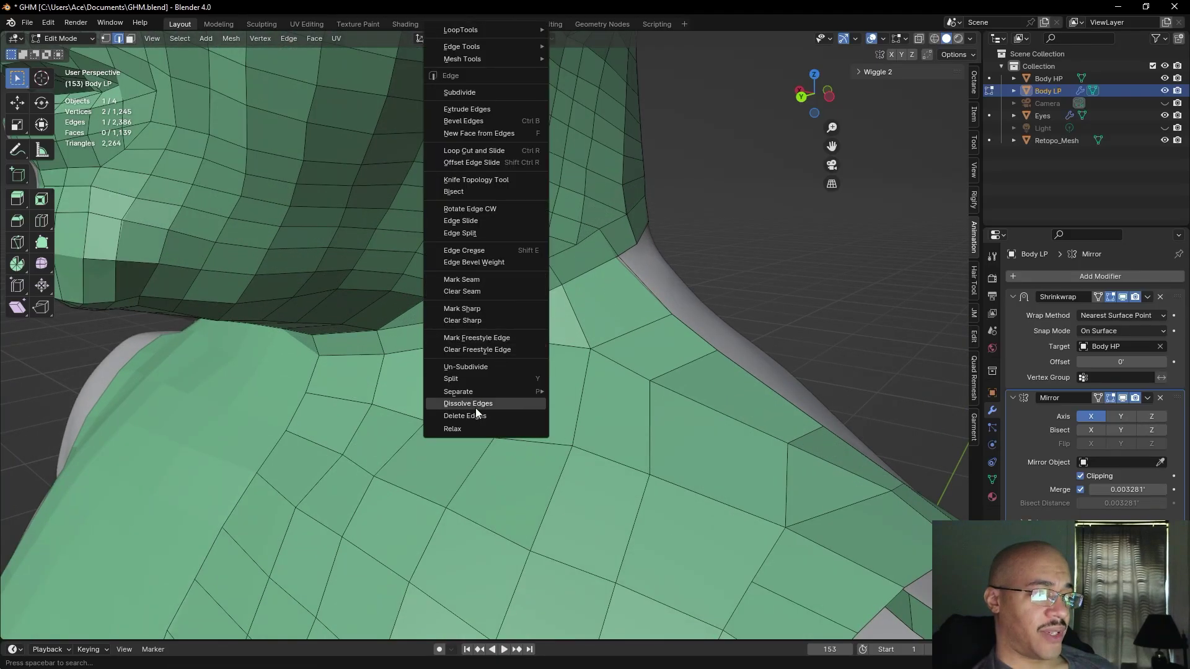
pyautogui.click(475, 404)
pyautogui.hotkey('ctrl', 'e')
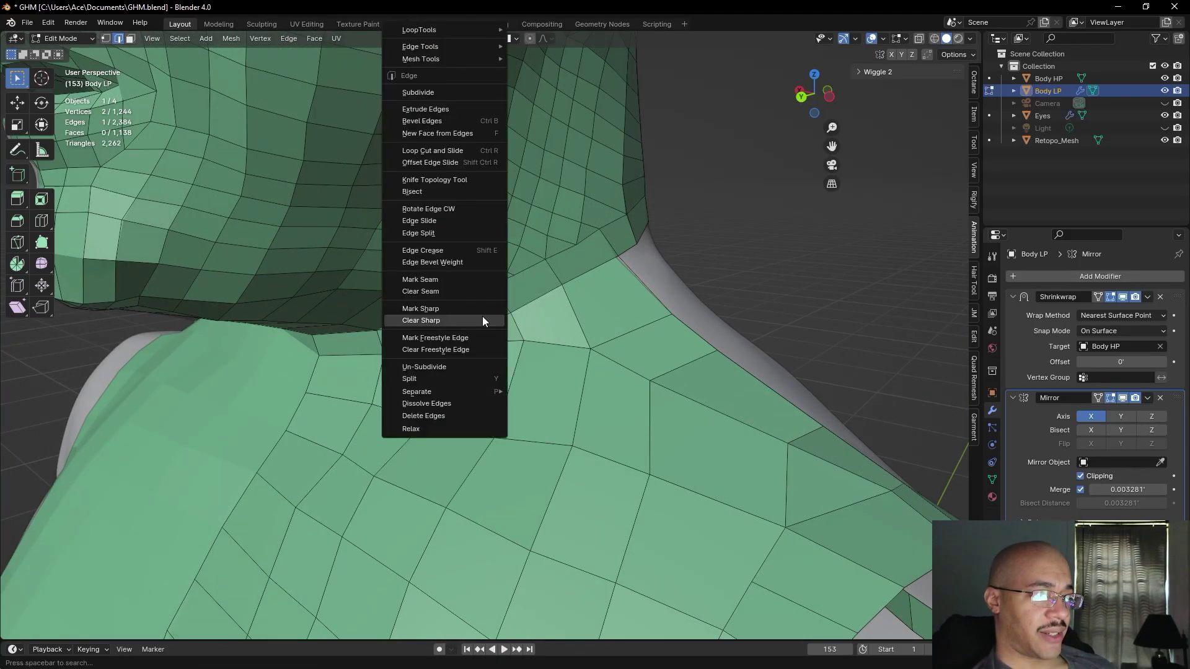
pyautogui.click(457, 402)
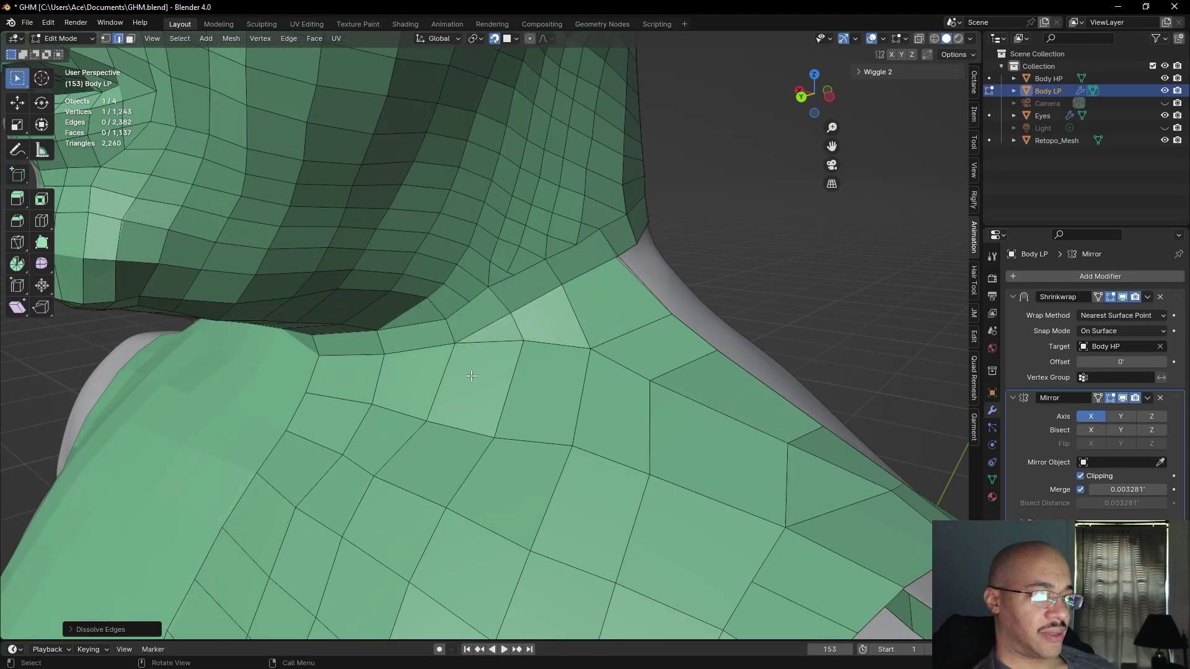
# - Select the column of edges nearest the chest's centre line, from the neck to the lower border, and shift it toward the centre line
pyautogui.scroll(-8, 471, 375)
pyautogui.moveTo(471, 375); pyautogui.dragTo(725, 325, button='middle')
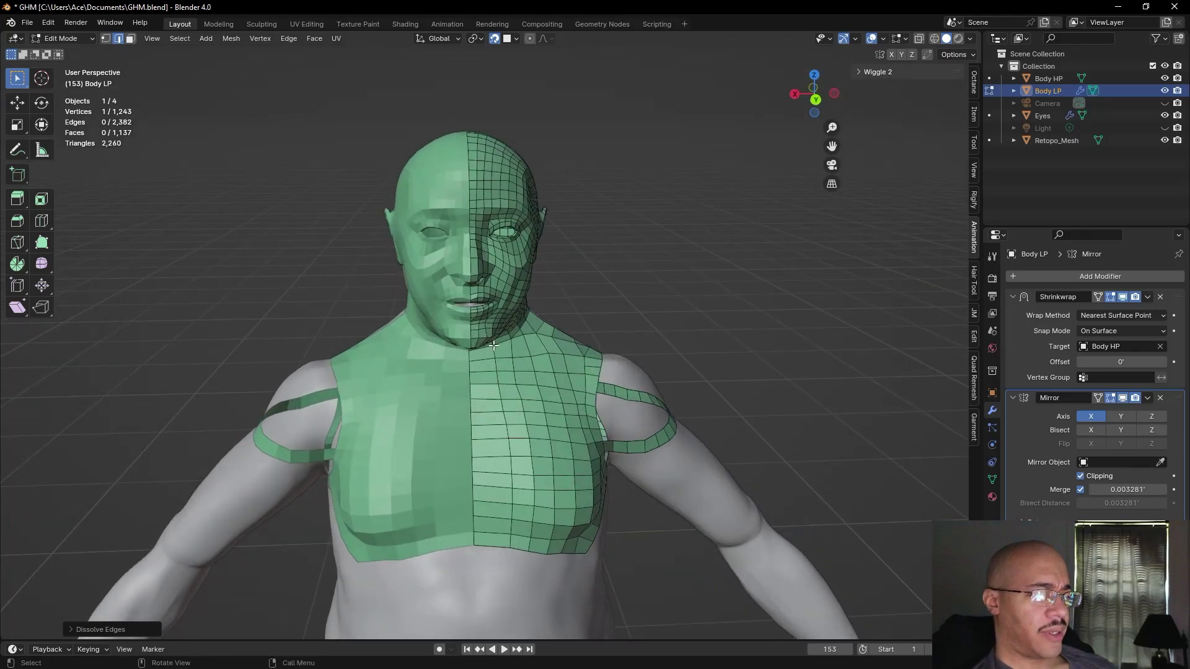
pyautogui.click(496, 351)
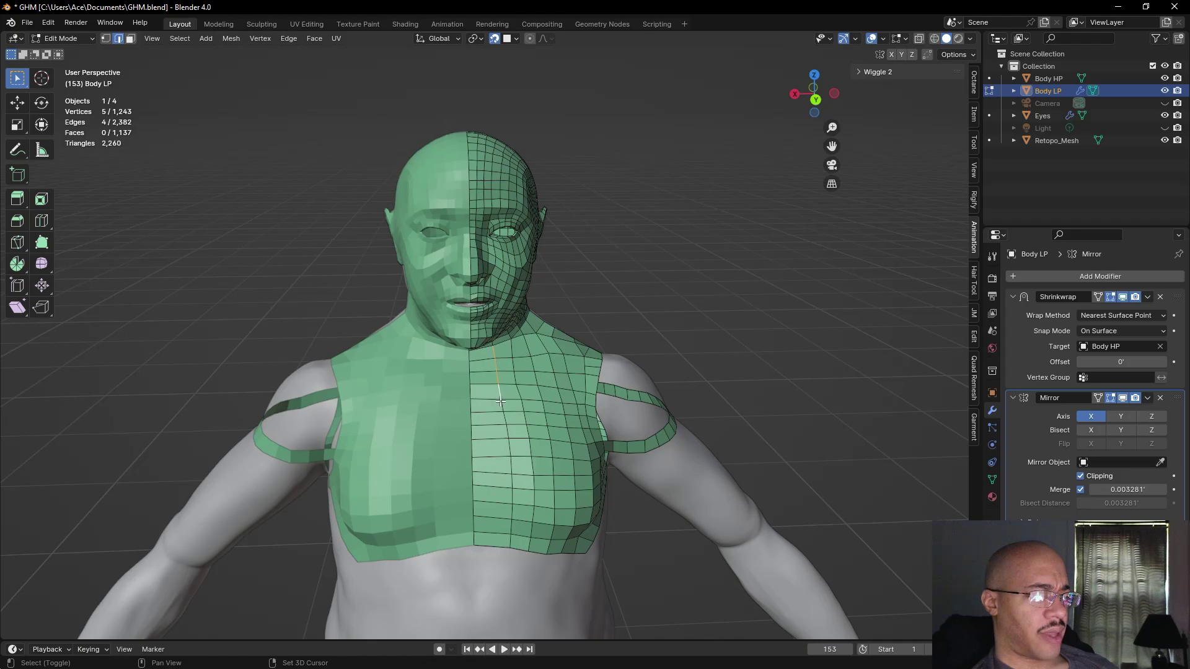
pyautogui.keyDown('ctrl'); pyautogui.click(513, 541); pyautogui.keyUp('ctrl')
pyautogui.press('g')
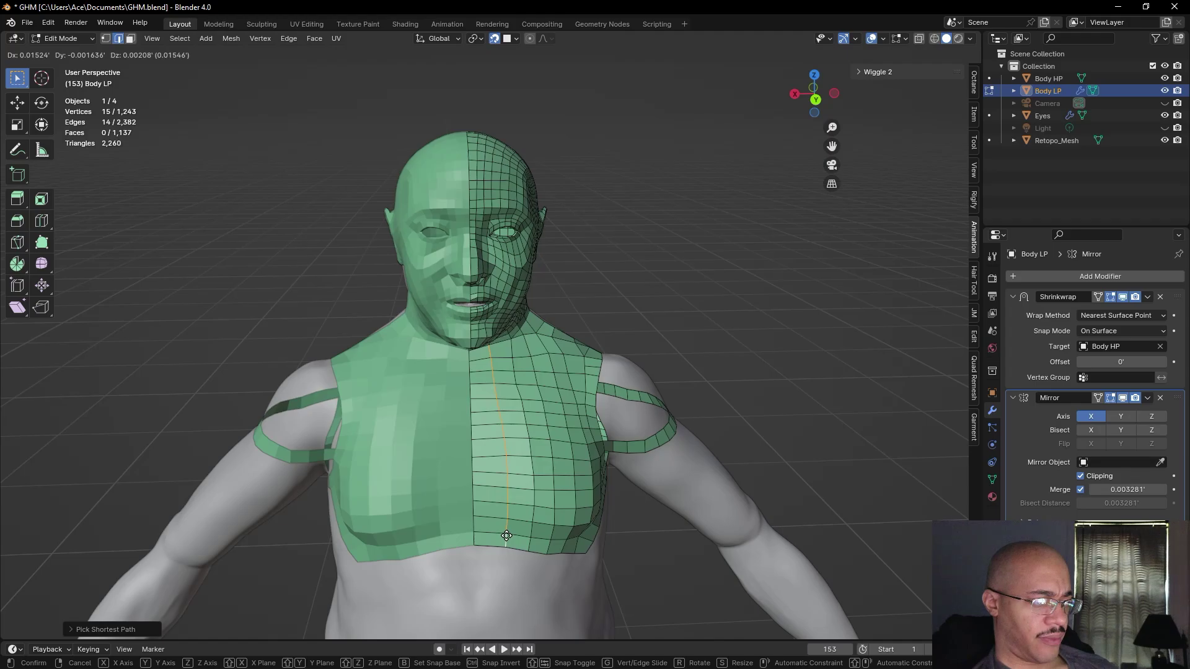
pyautogui.click(508, 534)
pyautogui.click(788, 362)
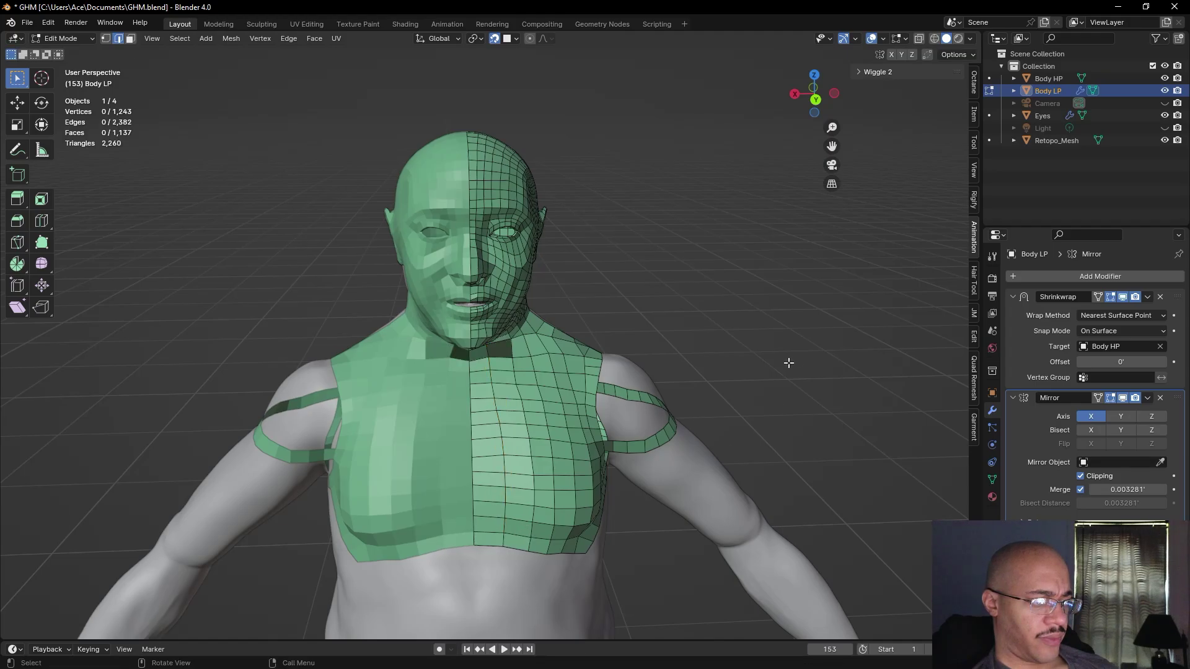
pyautogui.moveTo(788, 367); pyautogui.dragTo(786, 334, button='middle')
pyautogui.hotkey('ctrl', 'z')
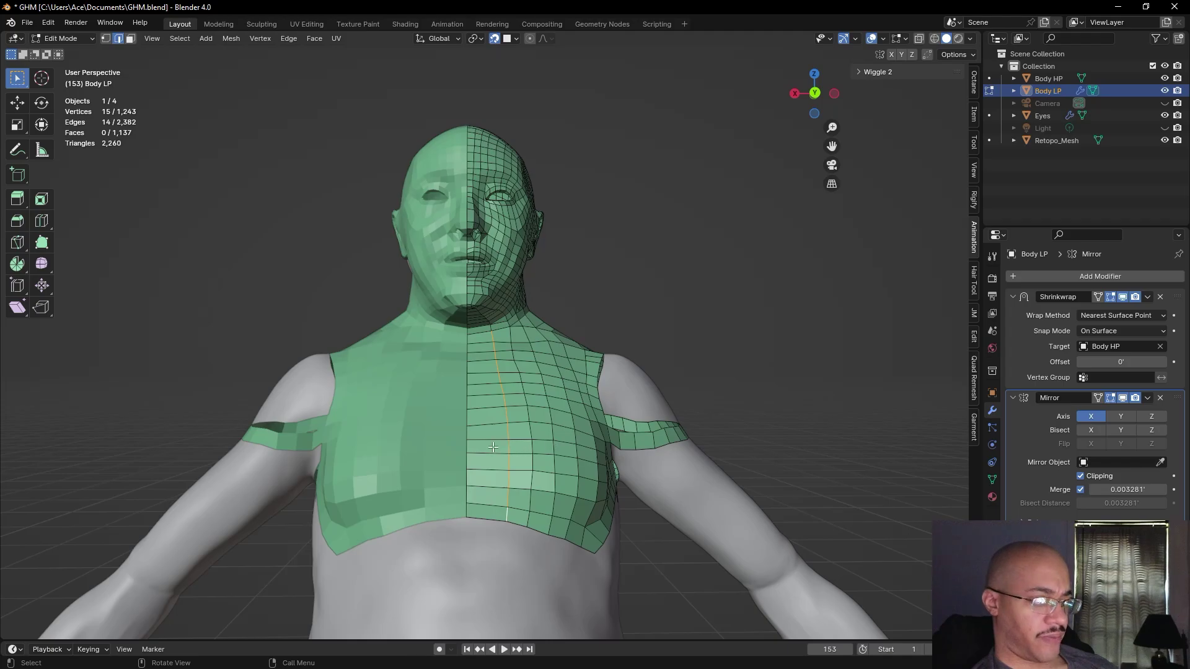
pyautogui.press('g')
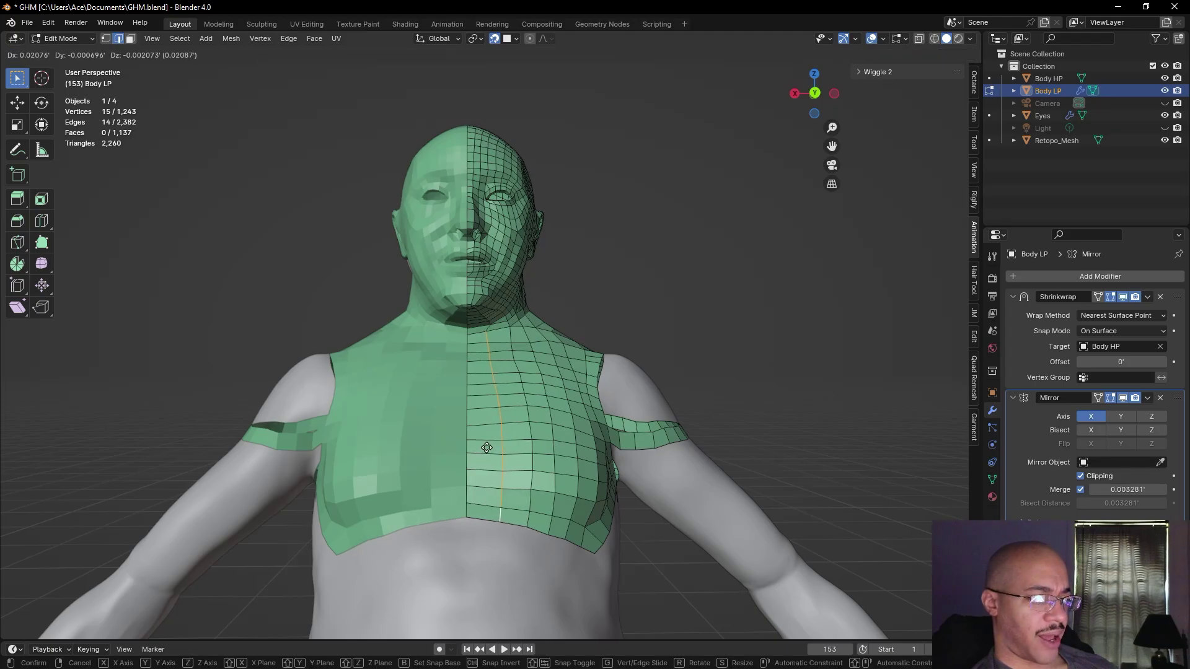
pyautogui.click(486, 448)
pyautogui.click(693, 365)
pyautogui.moveTo(738, 341); pyautogui.dragTo(771, 349, button='middle')
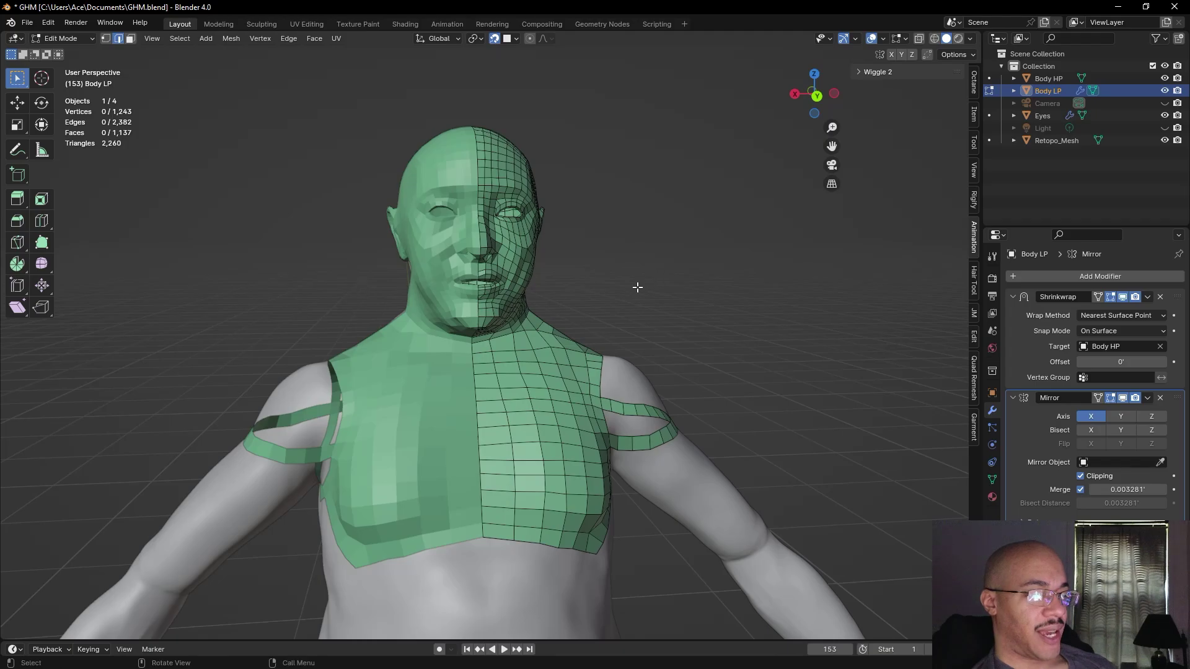
pyautogui.moveTo(484, 329); pyautogui.dragTo(651, 300, button='middle')
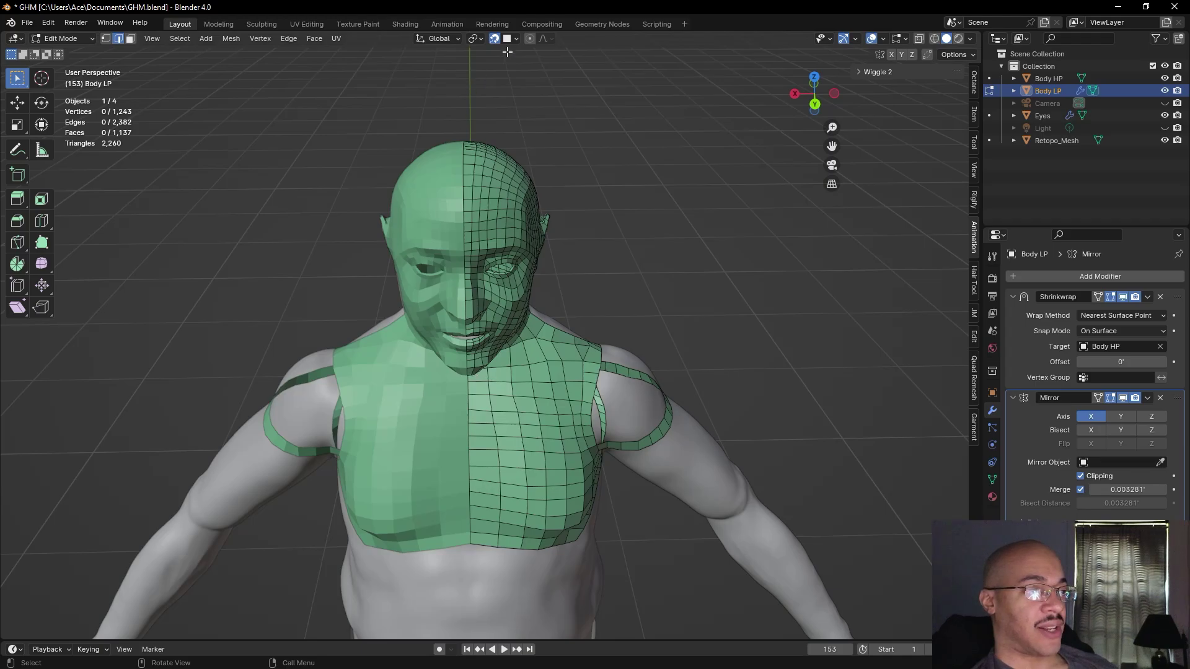
pyautogui.click(494, 38)
pyautogui.moveTo(508, 179); pyautogui.dragTo(738, 154, button='middle')
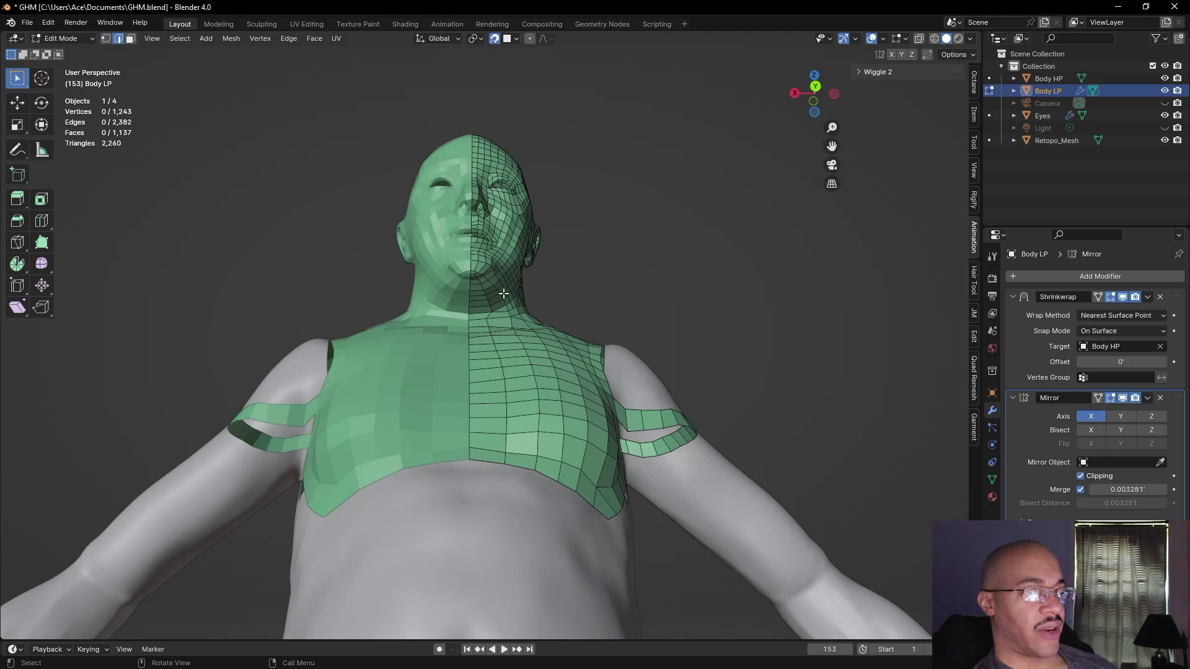
# - Switch to vertex selection and fill three quads along the shoulder's open back border, going from the neck down toward the strap
pyautogui.moveTo(695, 251); pyautogui.dragTo(589, 324, button='middle')
pyautogui.scroll(5, 590, 324)
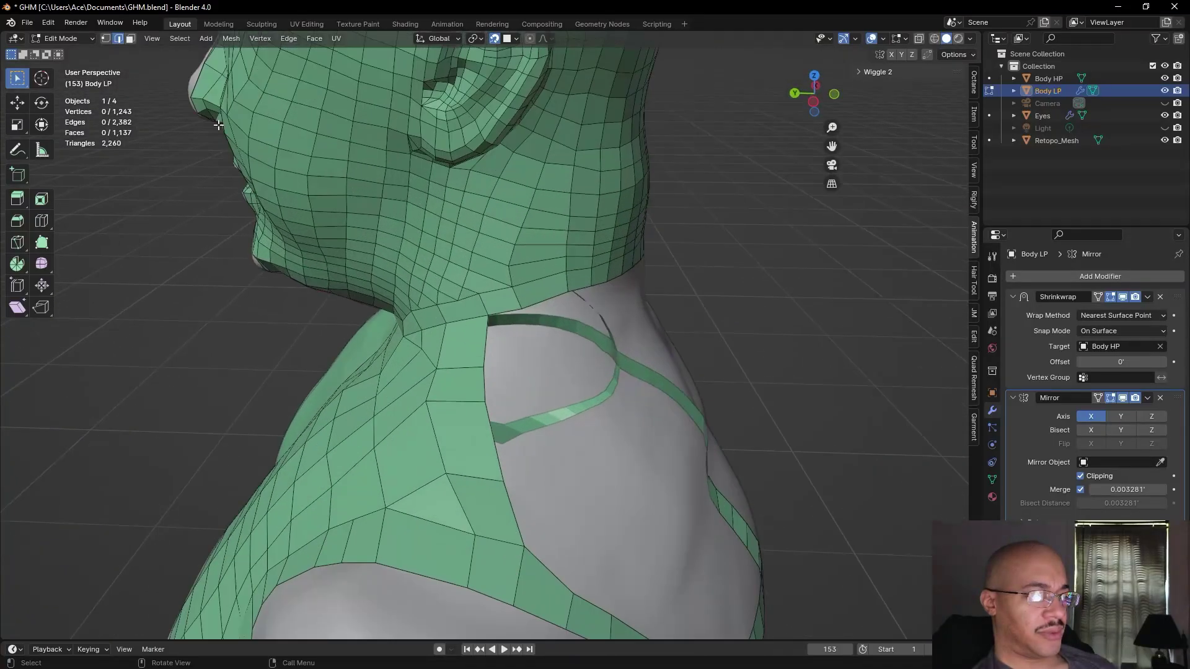
pyautogui.click(107, 39)
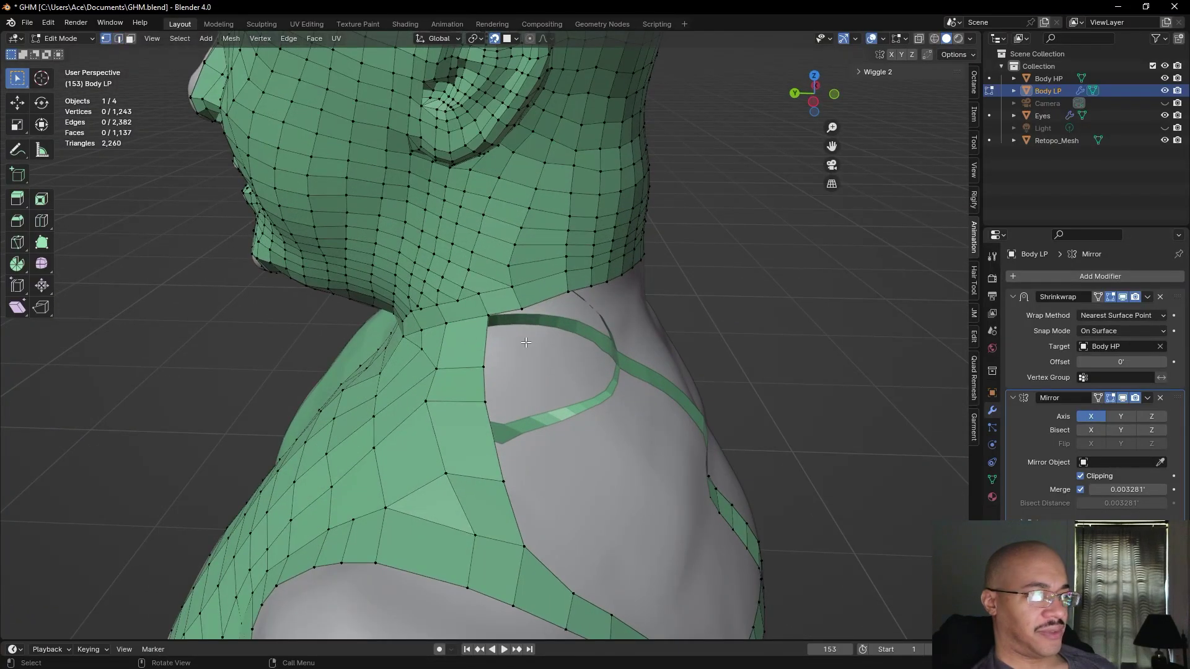
pyautogui.press('F2')
pyautogui.click(521, 352)
pyautogui.press('F2')
pyautogui.click(490, 375)
pyautogui.press('F2')
pyautogui.click(500, 439)
# - Move two vertices on the shoulder strap's inner border up toward the neck to widen the strap
pyautogui.click(572, 591)
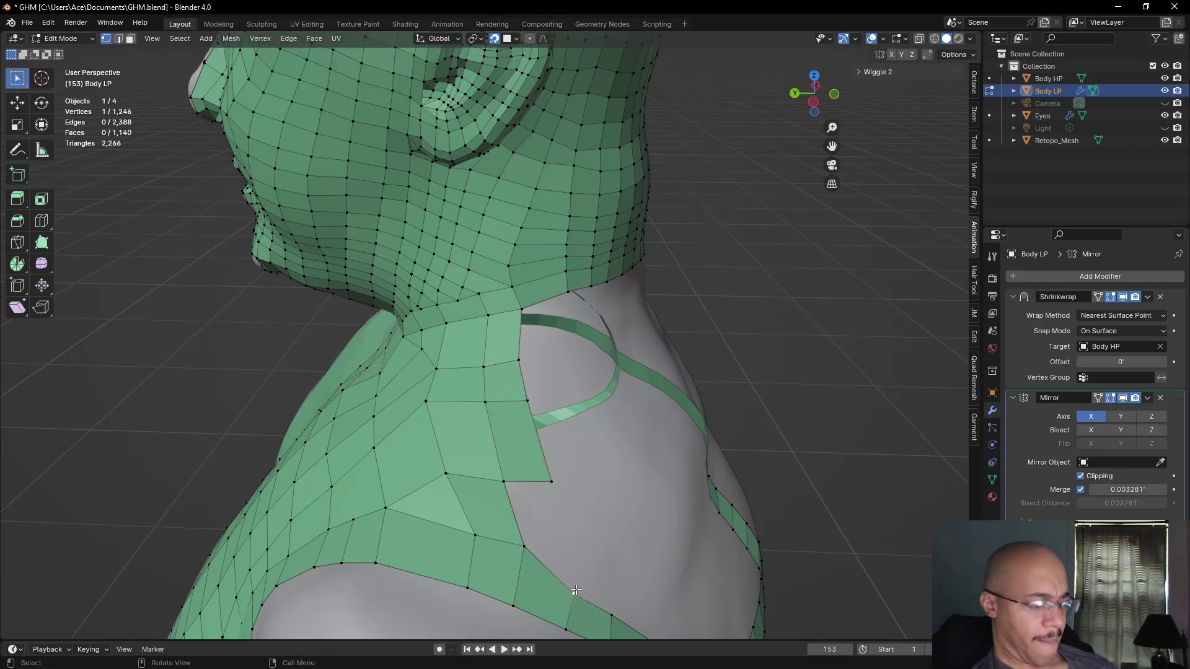
pyautogui.press('g')
pyautogui.click(568, 556)
pyautogui.click(611, 615)
pyautogui.press('g')
pyautogui.click(616, 582)
pyautogui.scroll(-5, 701, 494)
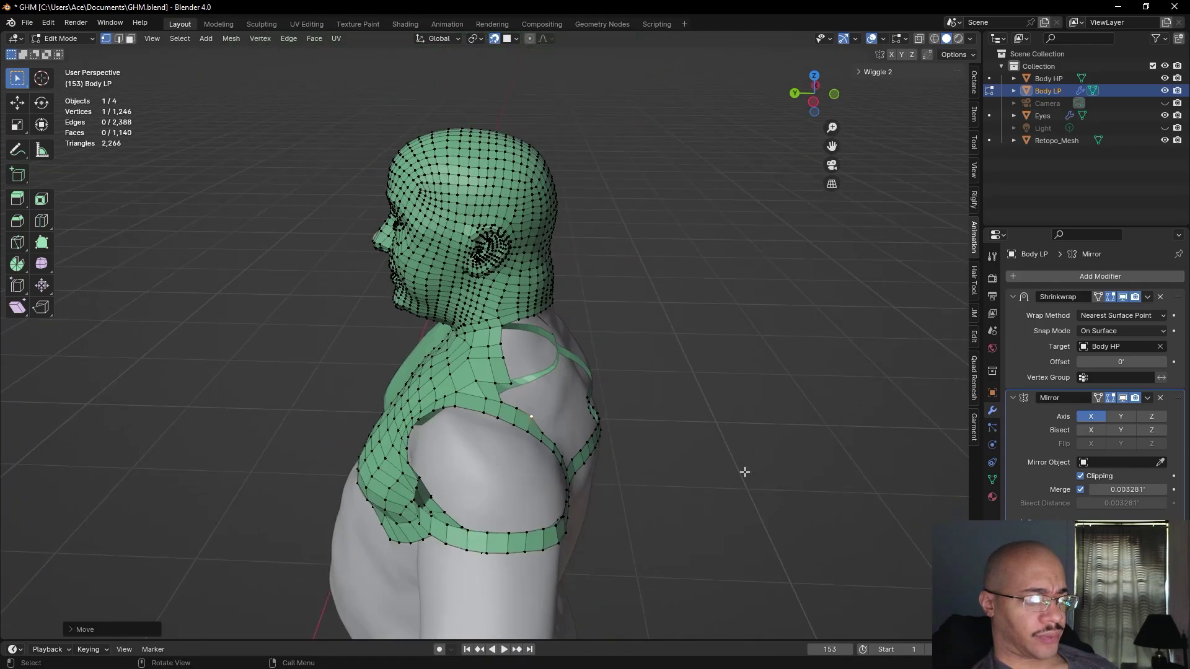
pyautogui.click(756, 470)
# - Shift two vertices on the rear inner border of the shoulder strap toward the middle of the back
pyautogui.moveTo(781, 468); pyautogui.dragTo(739, 450, button='middle')
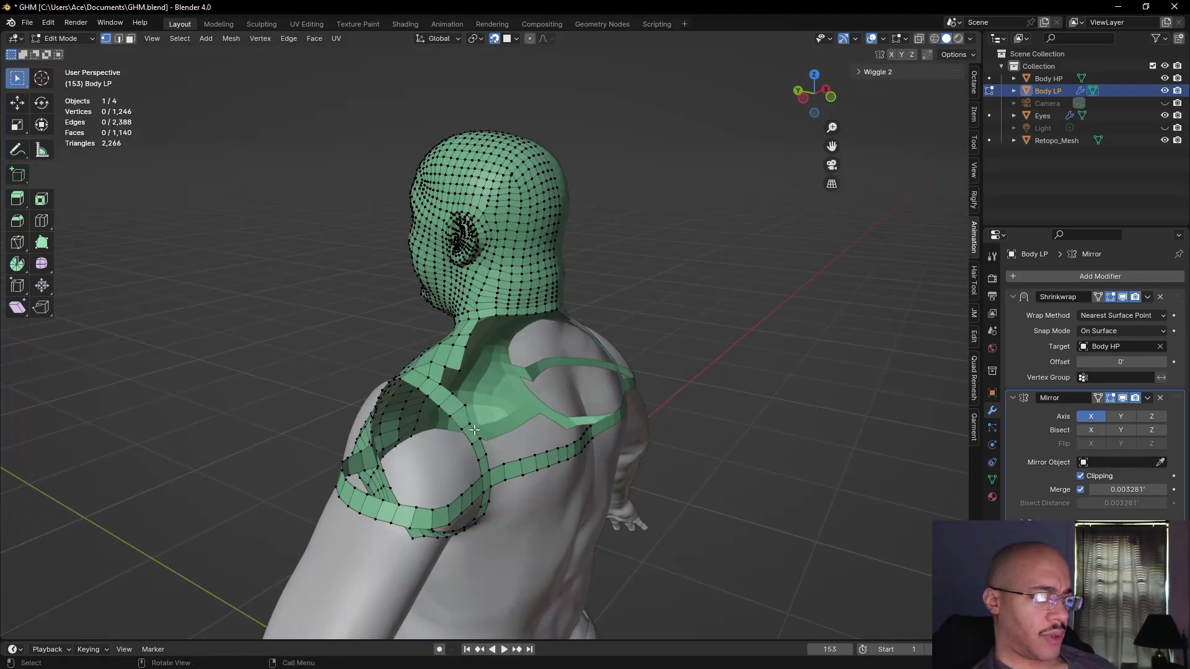
pyautogui.press('g')
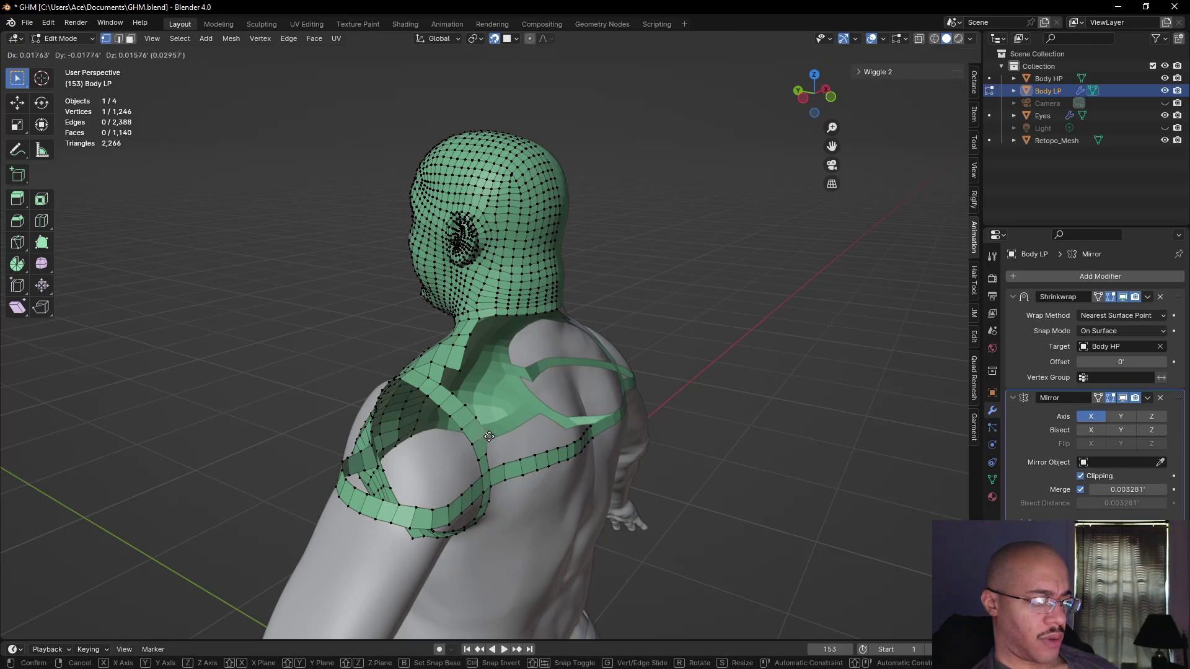
pyautogui.click(487, 436)
pyautogui.press('g')
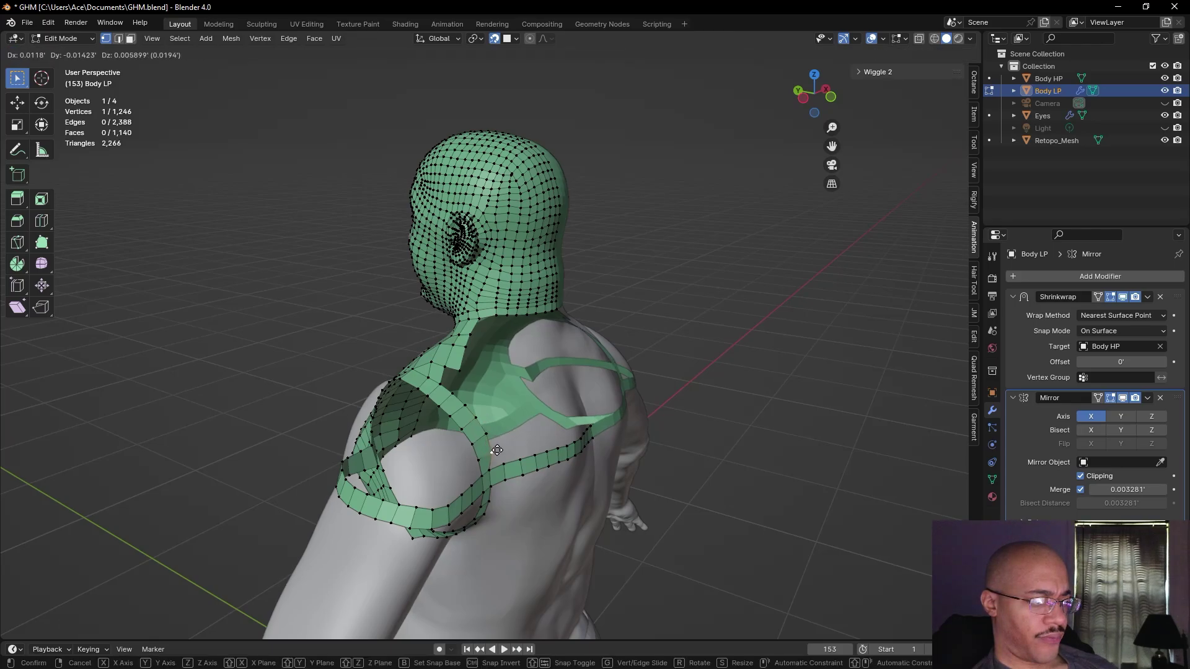
pyautogui.click(497, 448)
# - Reposition the vertices where the shoulder strap meets the strap across the back
pyautogui.click(492, 474)
pyautogui.press('g')
pyautogui.click(498, 470)
pyautogui.click(507, 466)
pyautogui.press('g')
pyautogui.click(509, 469)
pyautogui.click(511, 479)
pyautogui.press('g')
pyautogui.click(511, 479)
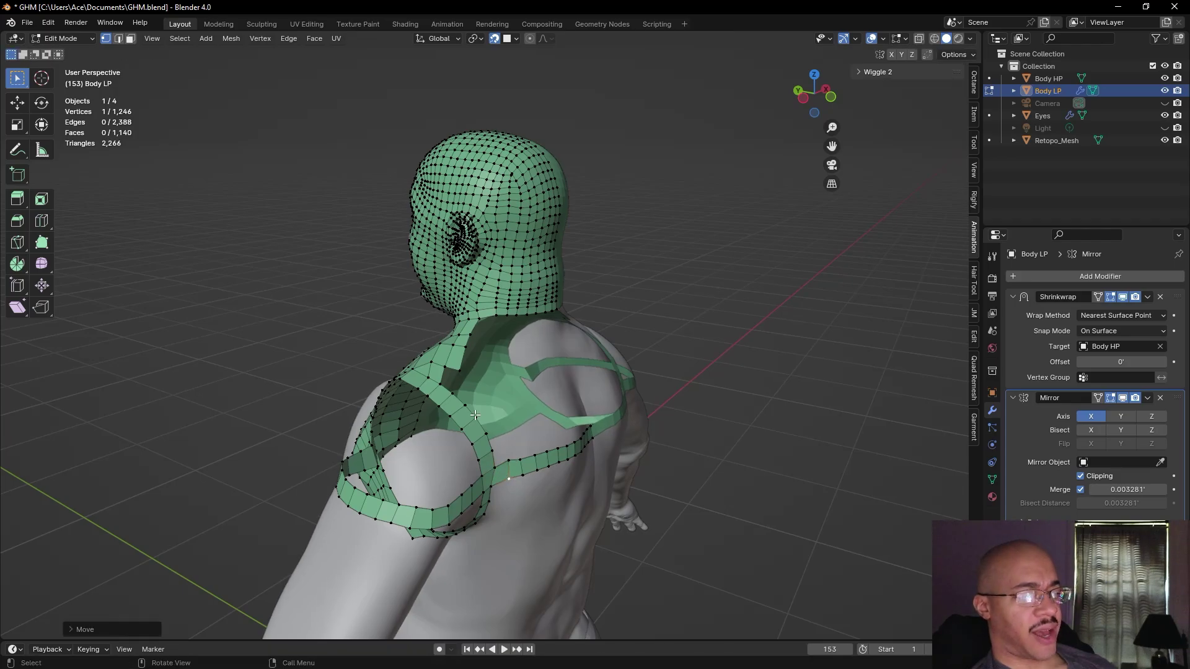
pyautogui.click(706, 461)
# - Switch to edge selection, select the edges around the gap between the new column and the shoulder strap, and fill it with a face
pyautogui.moveTo(707, 461); pyautogui.dragTo(471, 335, button='middle')
pyautogui.scroll(5, 675, 518)
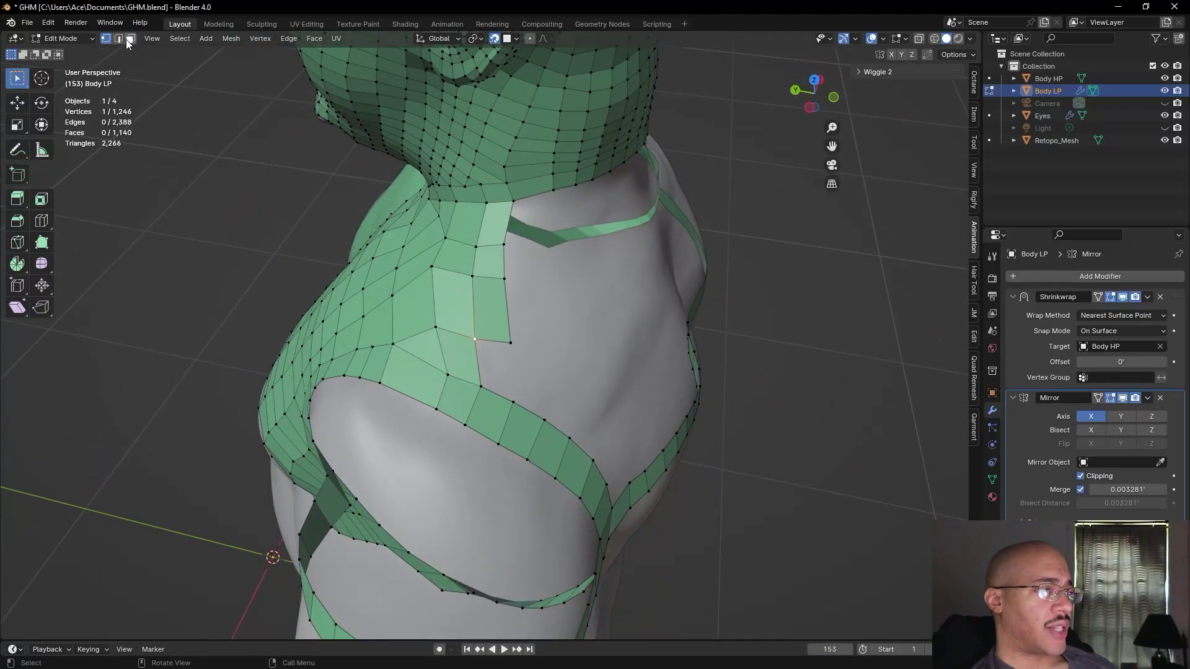
pyautogui.keyDown('shift'); pyautogui.click(490, 388); pyautogui.keyUp('shift')
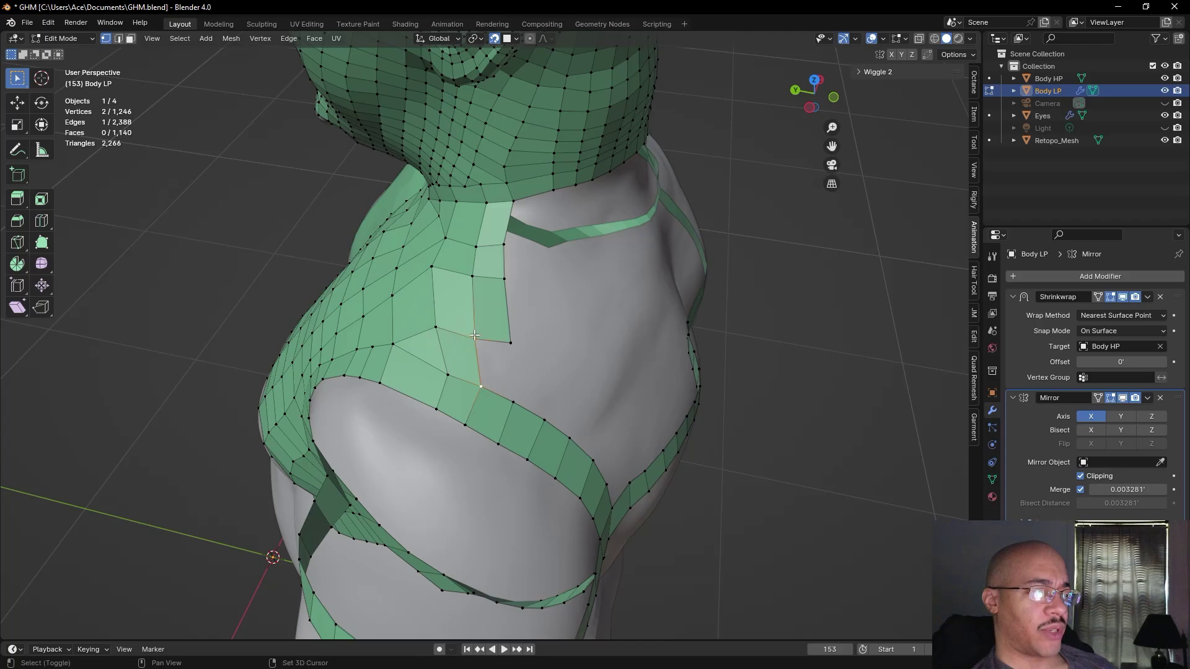
pyautogui.click(118, 40)
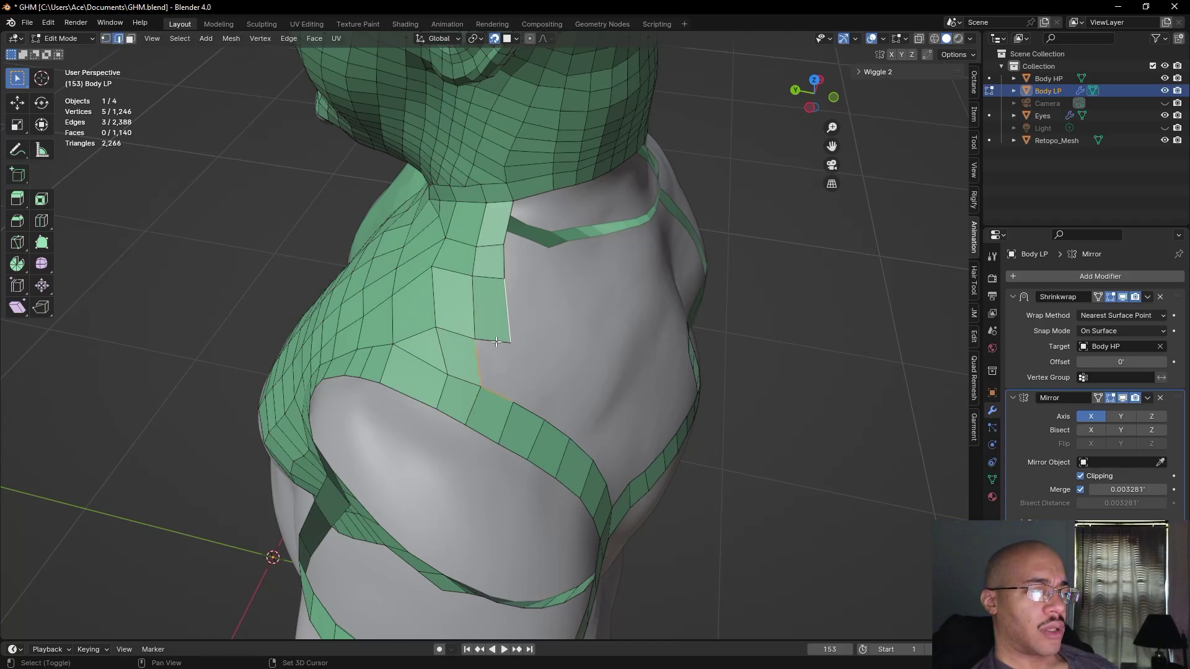
pyautogui.click(768, 335)
pyautogui.moveTo(741, 345); pyautogui.dragTo(684, 397, button='middle')
# - Switch to vertex selection and fill one more quad along the shoulder strap, starting the next column on the back
pyautogui.scroll(5, 684, 397)
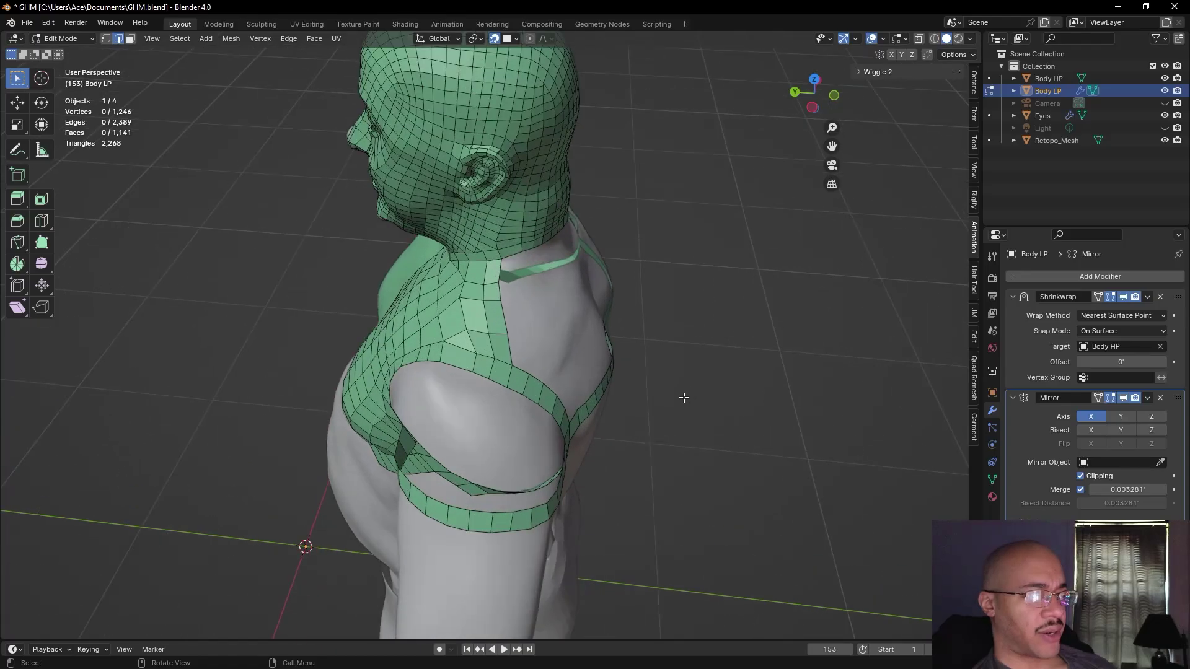
pyautogui.scroll(2, 684, 397)
pyautogui.click(109, 39)
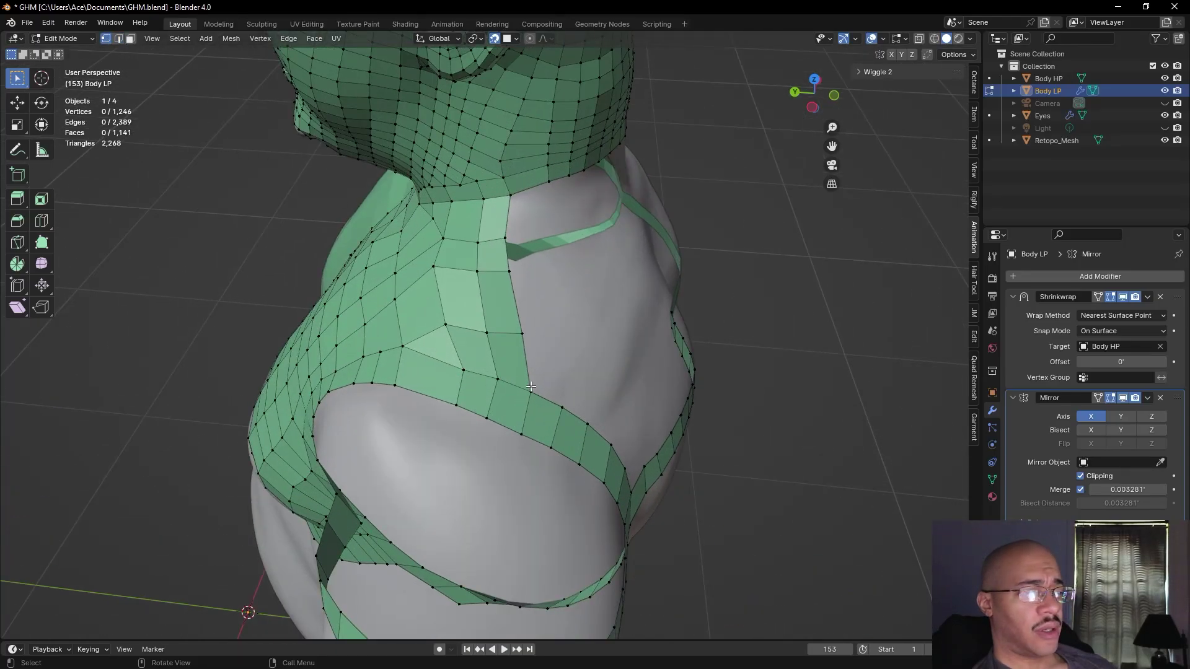
pyautogui.press('f')
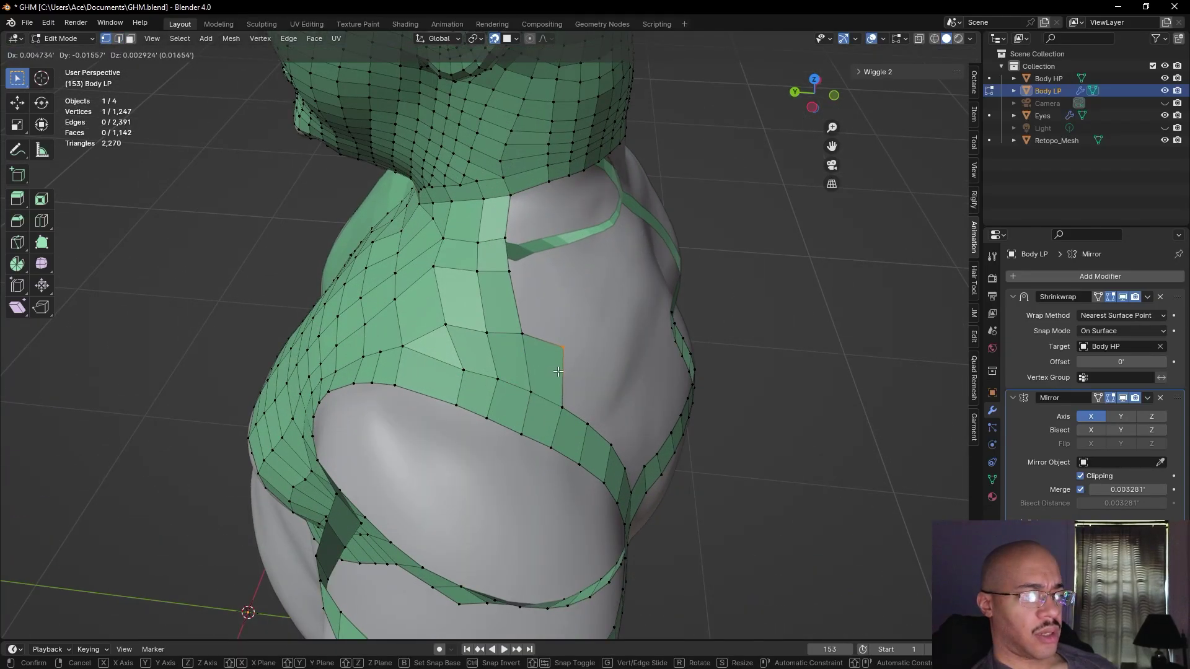
pyautogui.click(557, 372)
# - Even out the front shoulder faces by moving one interior vertex and one vertex on the armhole border
pyautogui.moveTo(458, 347); pyautogui.dragTo(570, 355, button='middle')
pyautogui.click(570, 355)
pyautogui.press('g')
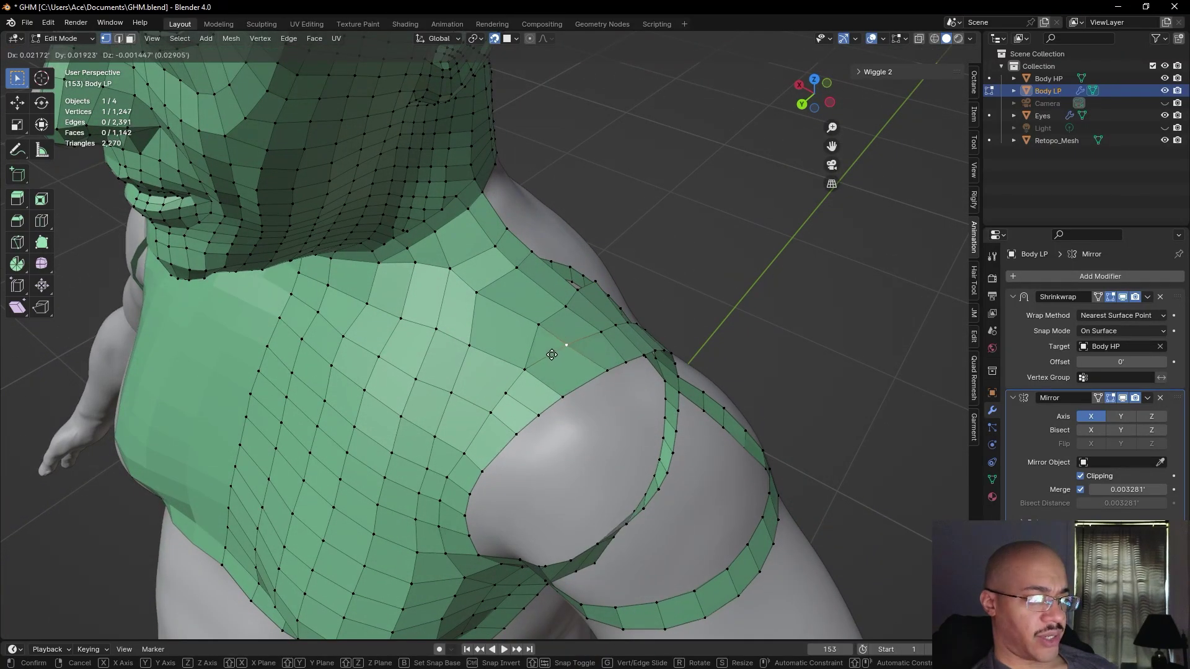
pyautogui.click(555, 355)
pyautogui.press('g')
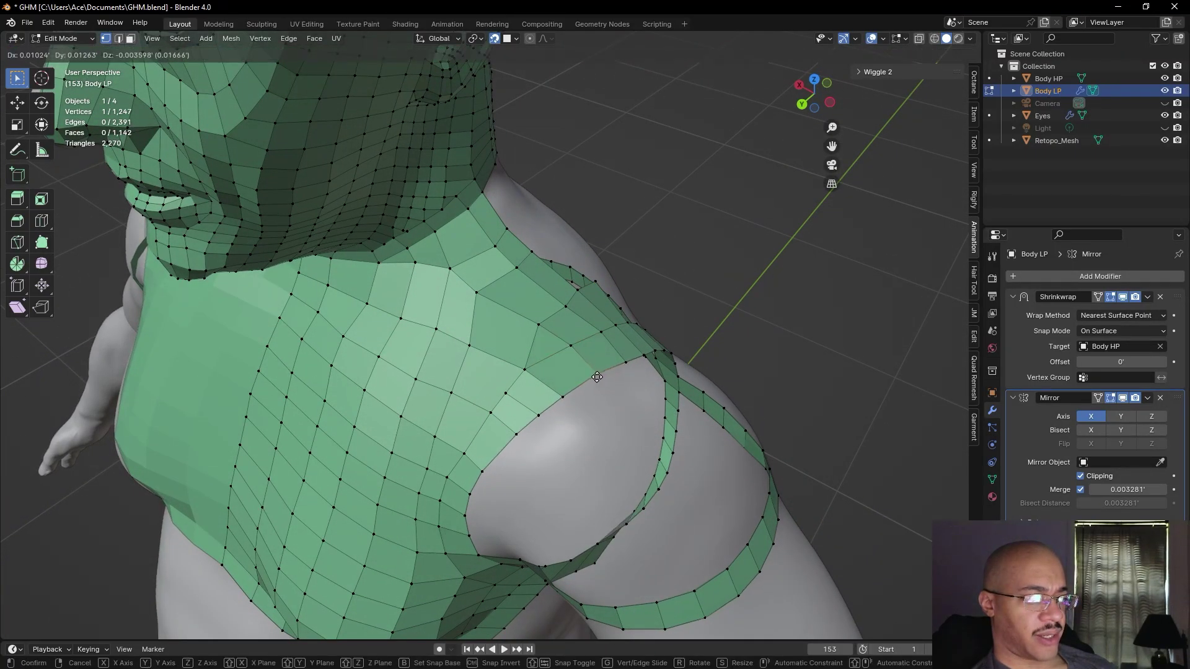
pyautogui.click(595, 376)
# - Reposition two interior vertices between the front shoulder and the neck to even out the quads
pyautogui.click(537, 324)
pyautogui.press('g')
pyautogui.click(539, 325)
pyautogui.click(475, 293)
pyautogui.press('g')
pyautogui.click(488, 298)
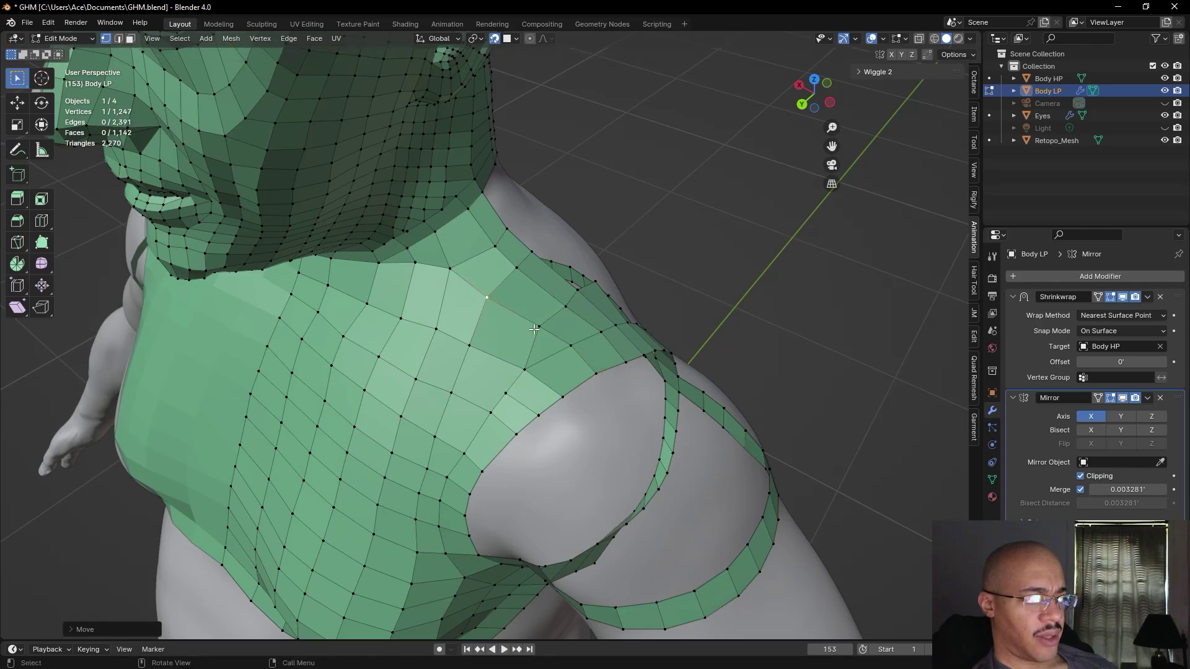
# - Refine the front shoulder vertices just above the armhole to smooth the flow of the quads
pyautogui.click(537, 328)
pyautogui.press('g')
pyautogui.click(532, 336)
pyautogui.press('g')
pyautogui.click(520, 367)
pyautogui.click(525, 409)
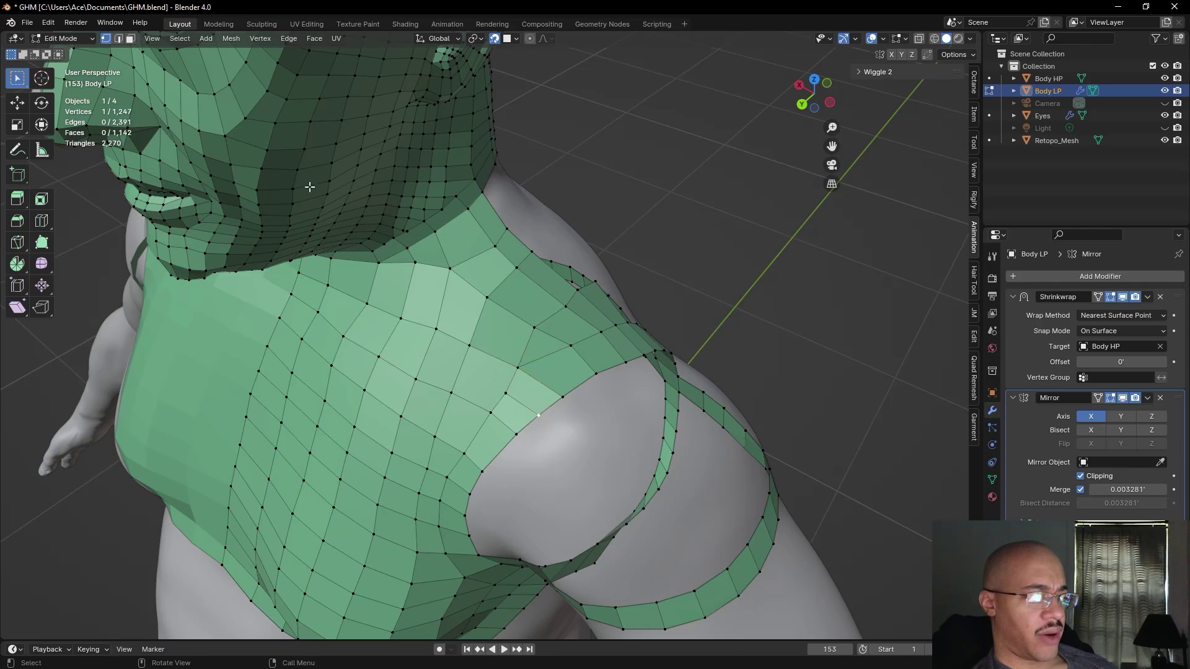
# - Switch to edge selection and dissolve the short edge beside the armhole border on the front of the shoulder
pyautogui.click(118, 39)
pyautogui.rightClick(520, 405)
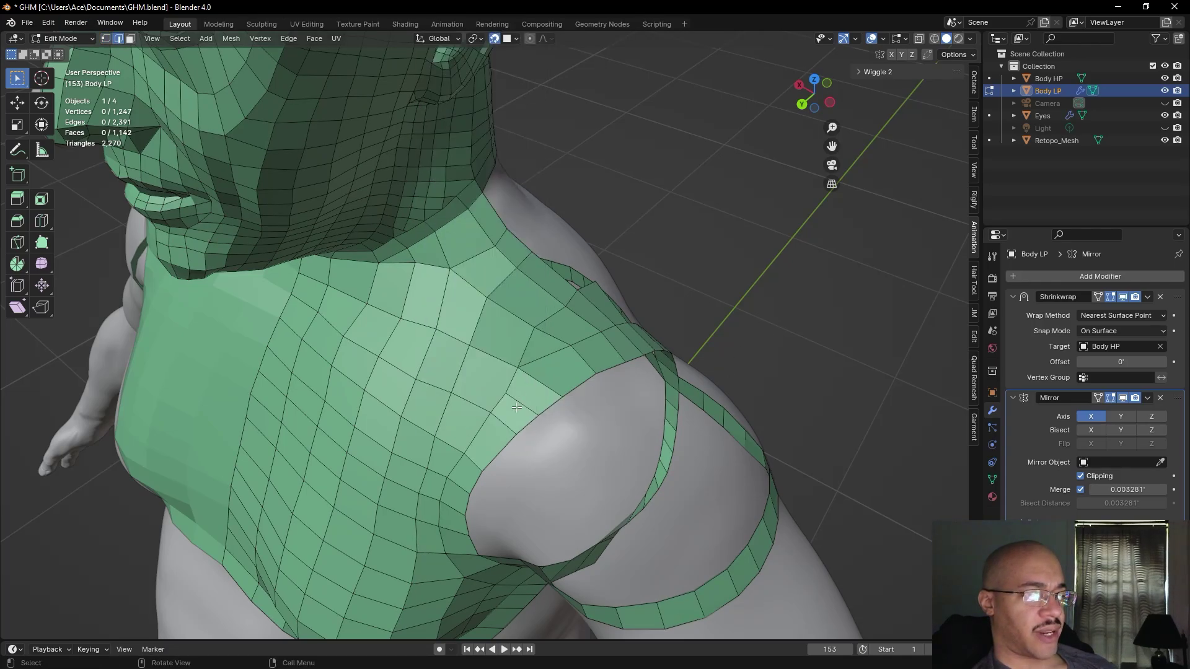
pyautogui.rightClick(519, 403)
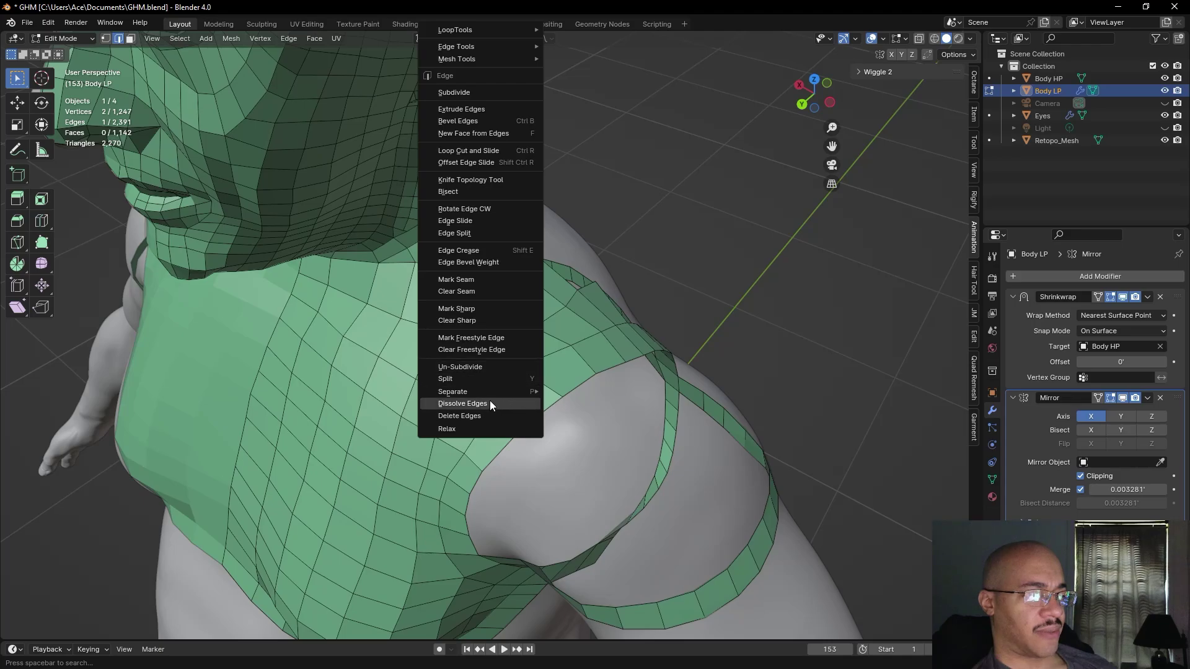
pyautogui.click(486, 404)
pyautogui.moveTo(800, 329); pyautogui.dragTo(502, 259, button='middle')
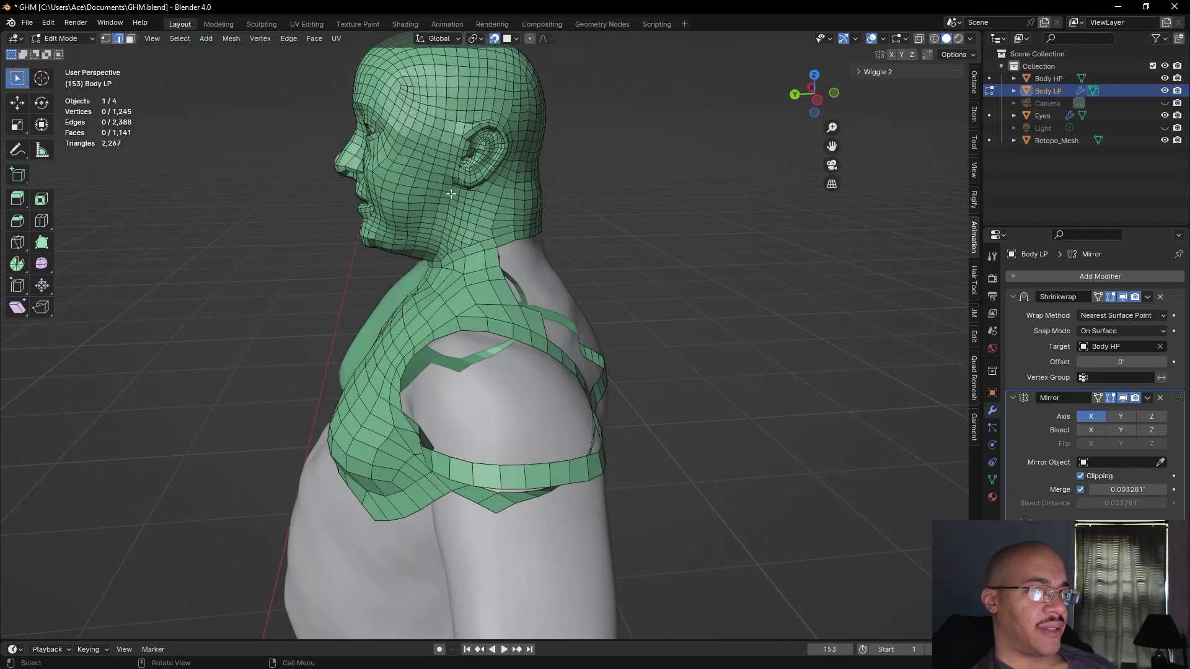
# - Switch to vertex selection and reposition two vertices along the rear border of the shoulder patch
pyautogui.moveTo(613, 273); pyautogui.dragTo(350, 118, button='middle')
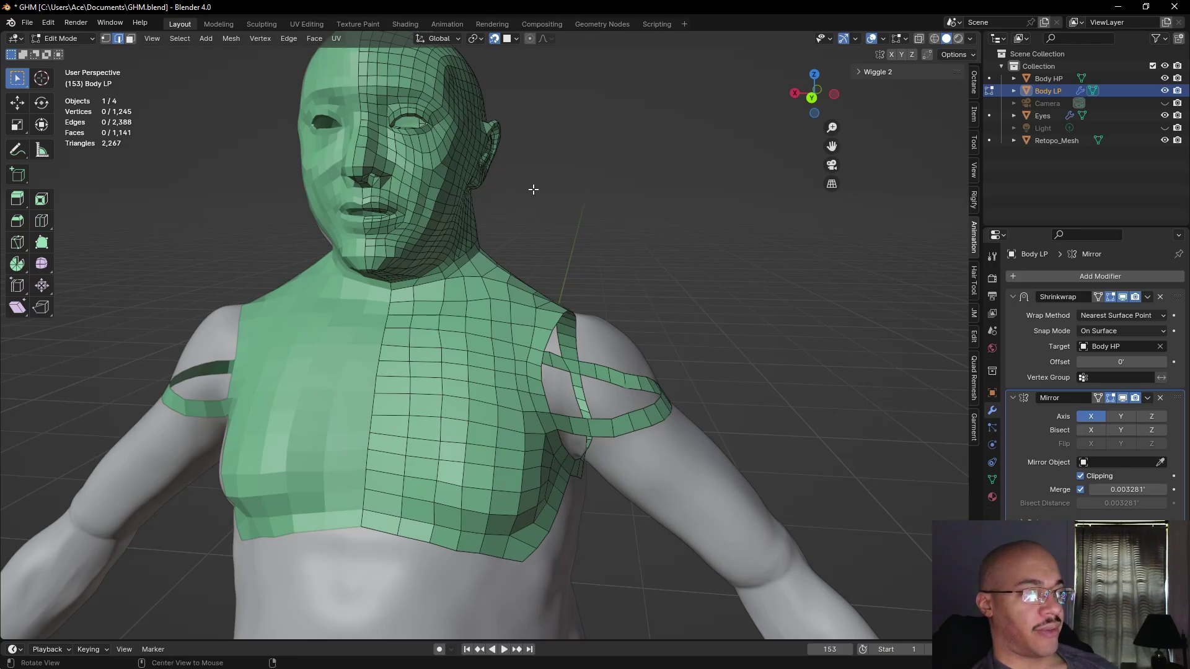
pyautogui.moveTo(518, 189); pyautogui.dragTo(461, 203, button='middle')
pyautogui.moveTo(606, 142); pyautogui.dragTo(492, 127, button='middle')
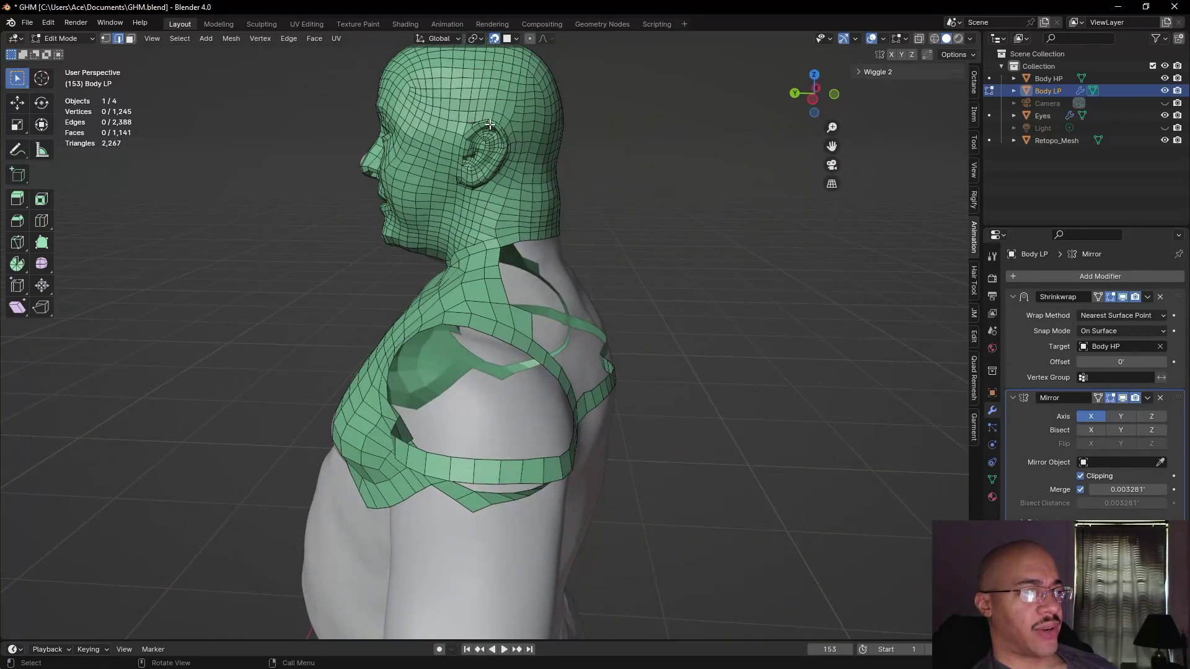
pyautogui.moveTo(666, 296); pyautogui.dragTo(830, 276, button='middle')
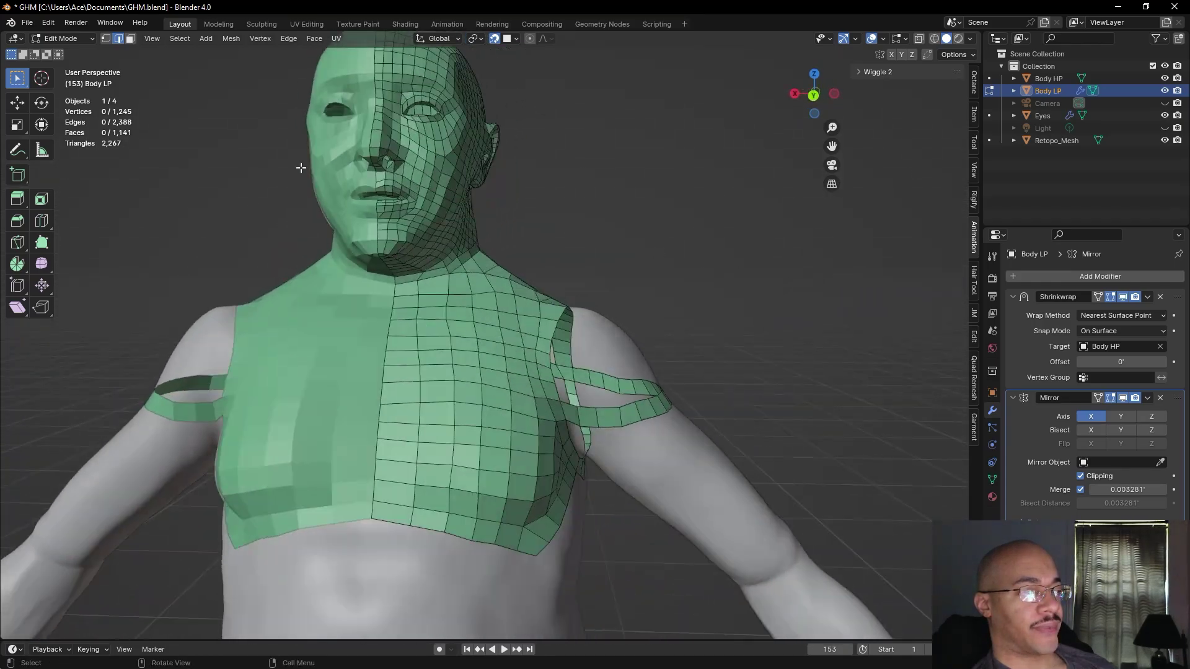
pyautogui.moveTo(864, 218); pyautogui.dragTo(810, 311, button='middle')
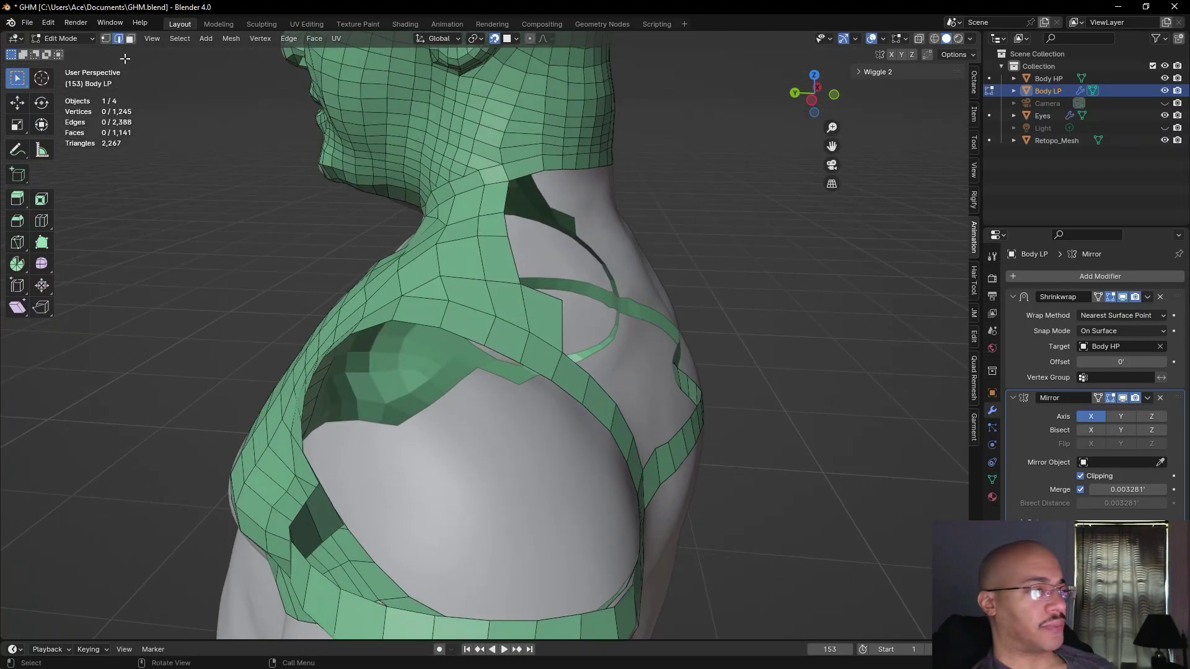
pyautogui.click(104, 38)
pyautogui.press('g')
pyautogui.click(557, 291)
pyautogui.click(521, 283)
pyautogui.press('g')
pyautogui.click(523, 290)
# - Fill a column of three new quads along the rear border of the shoulder patch, from the armhole strip up to the neck
pyautogui.click(528, 334)
pyautogui.moveTo(752, 281); pyautogui.dragTo(635, 327, button='middle')
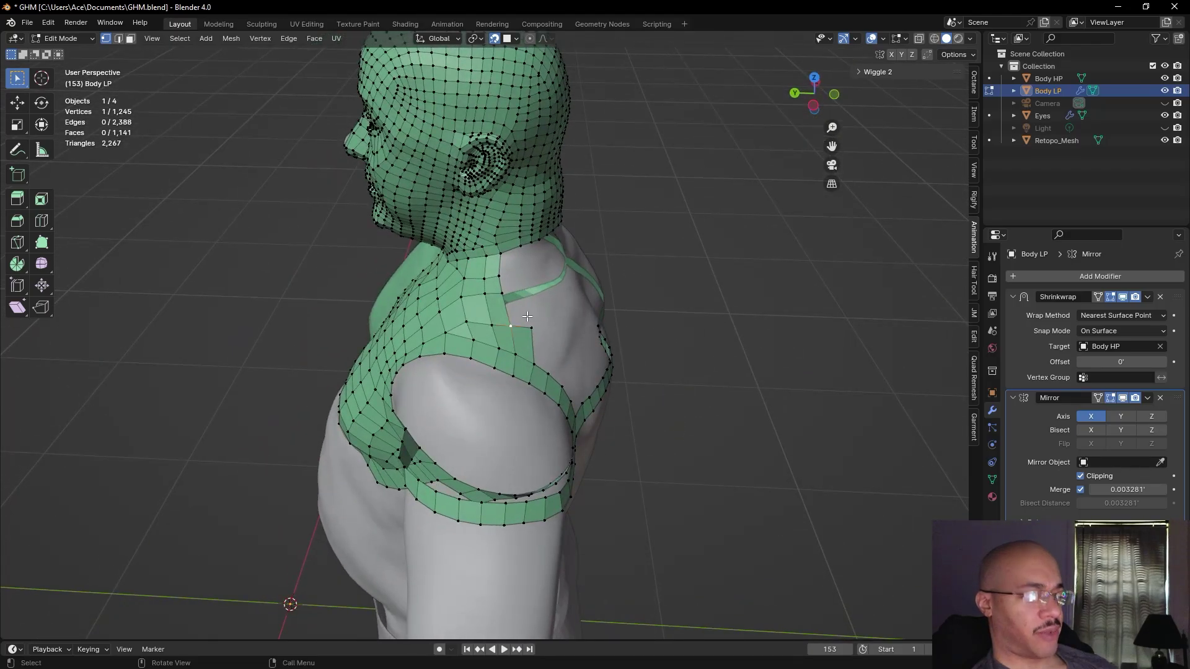
pyautogui.press('f')
pyautogui.click(511, 298)
pyautogui.press('f')
pyautogui.click(502, 287)
pyautogui.press('f')
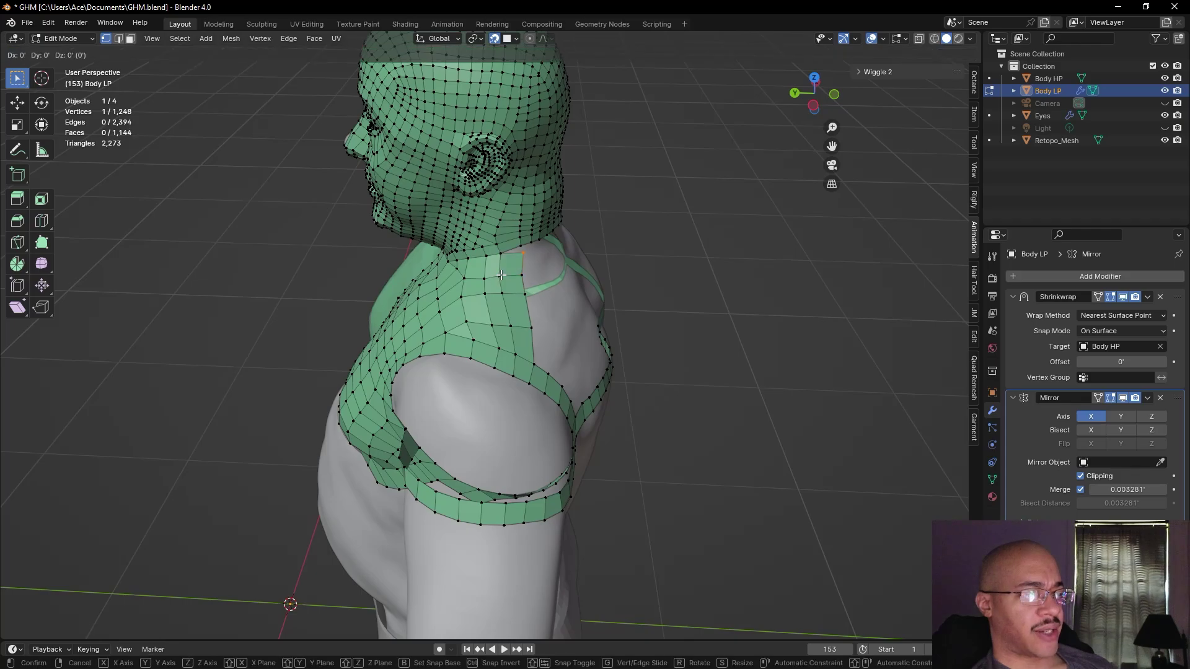
pyautogui.click(499, 276)
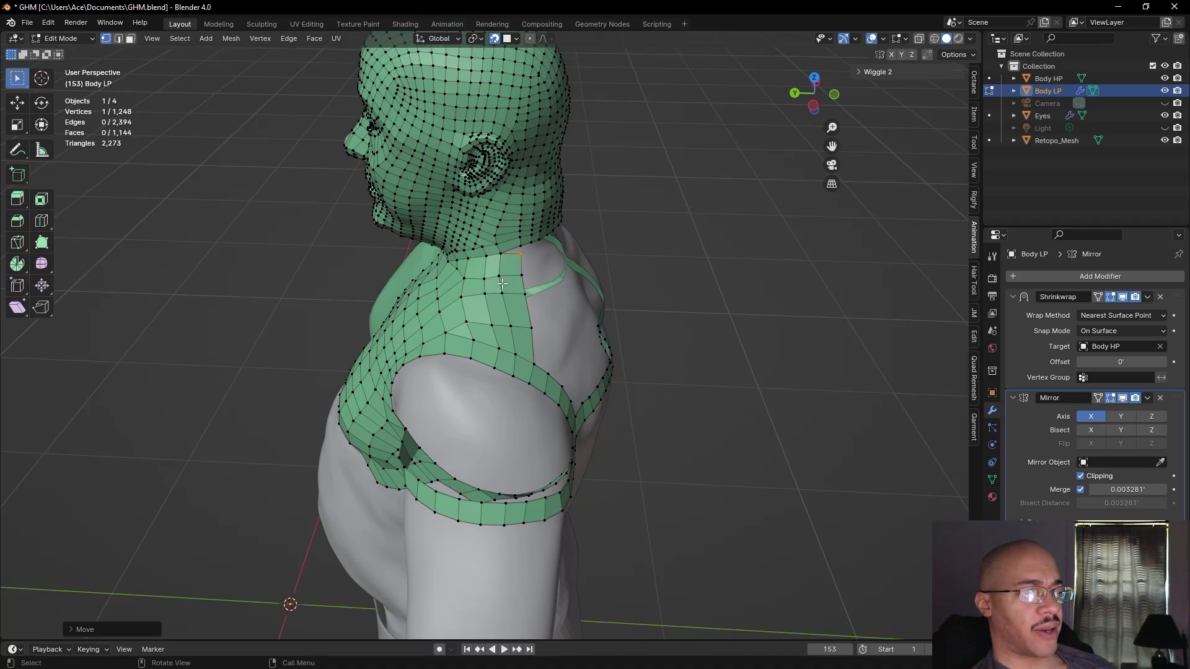
# - Reposition two vertices on the front side of the new quads, just below the neck, to even out the spacing
pyautogui.click(502, 284)
pyautogui.press('g')
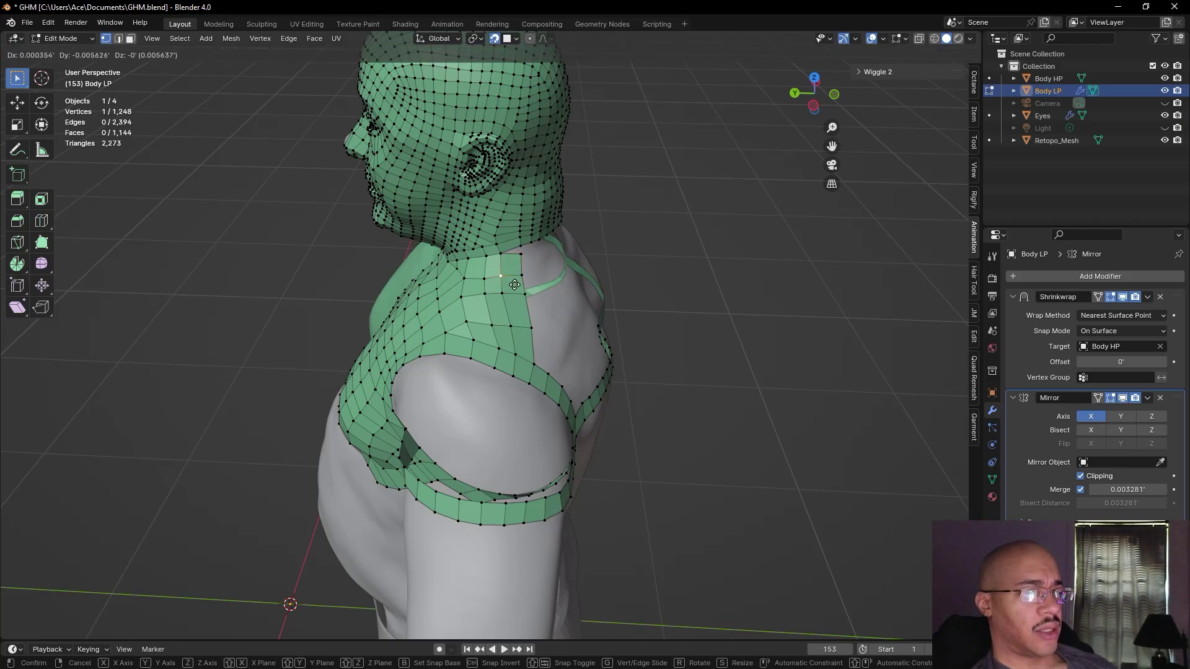
pyautogui.click(515, 284)
pyautogui.click(506, 294)
pyautogui.press('g')
pyautogui.click(506, 295)
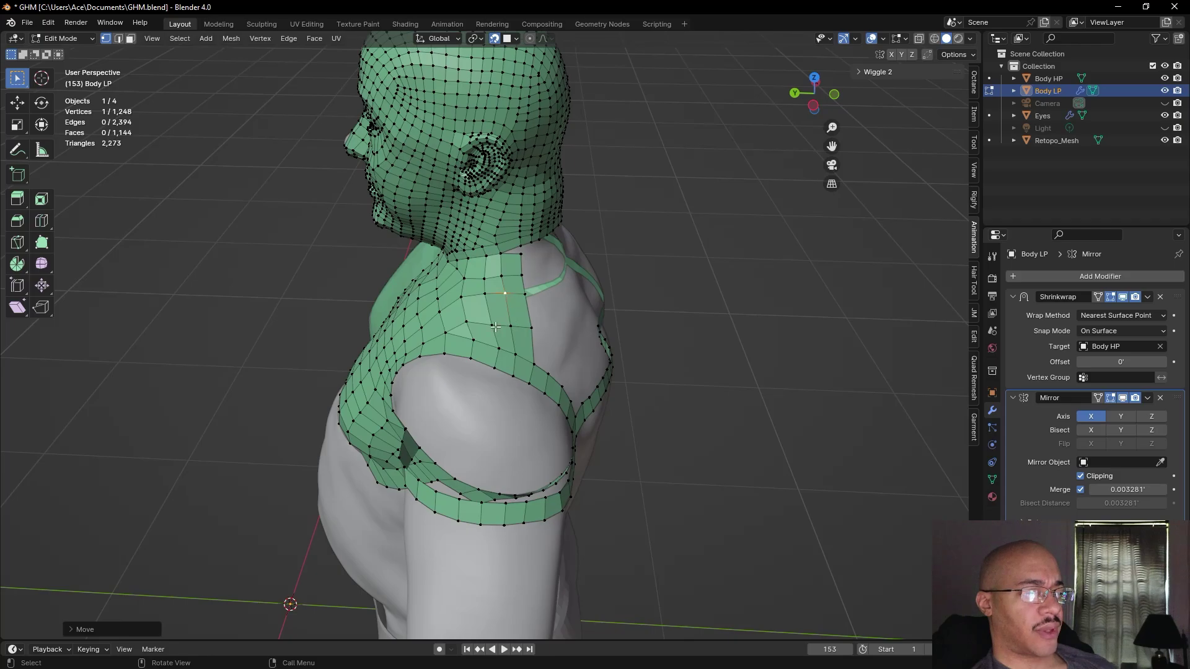
# - Adjust one interior vertex above the armhole strip and one vertex on the strip's inner edge
pyautogui.press('g')
pyautogui.click(496, 350)
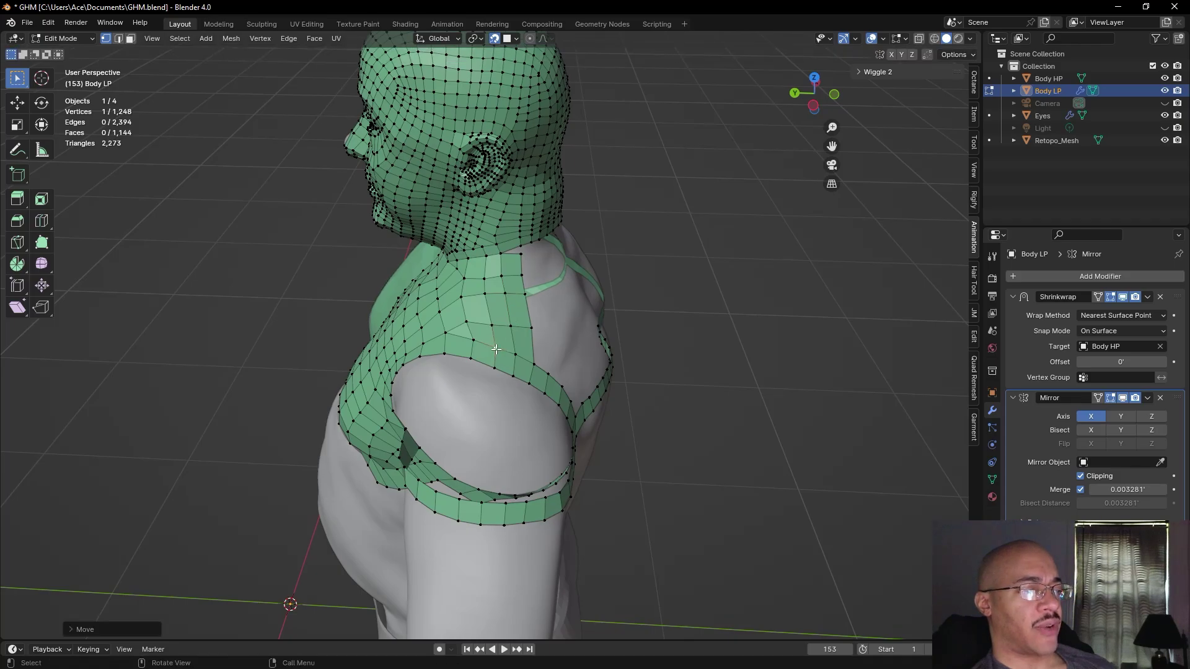
pyautogui.press('g')
pyautogui.click(495, 349)
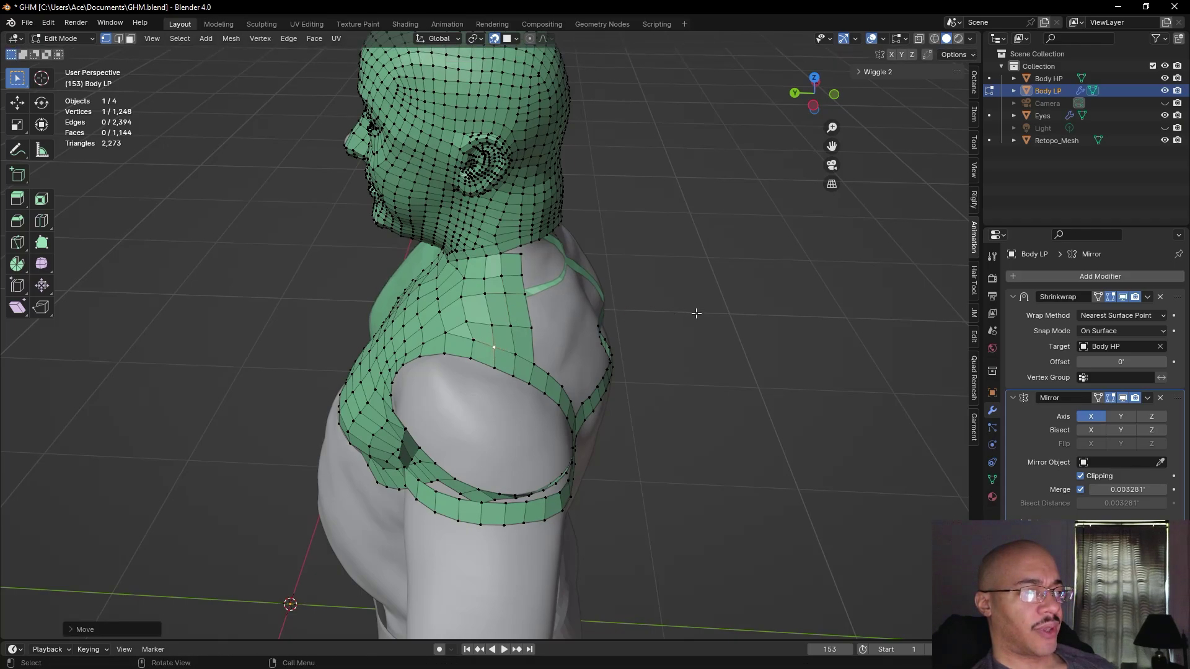
pyautogui.click(709, 292)
# - Switch to edge selection and fill a triangle between the neck's lower border and the top edge of the rear shoulder column
pyautogui.moveTo(717, 284); pyautogui.dragTo(604, 266, button='middle')
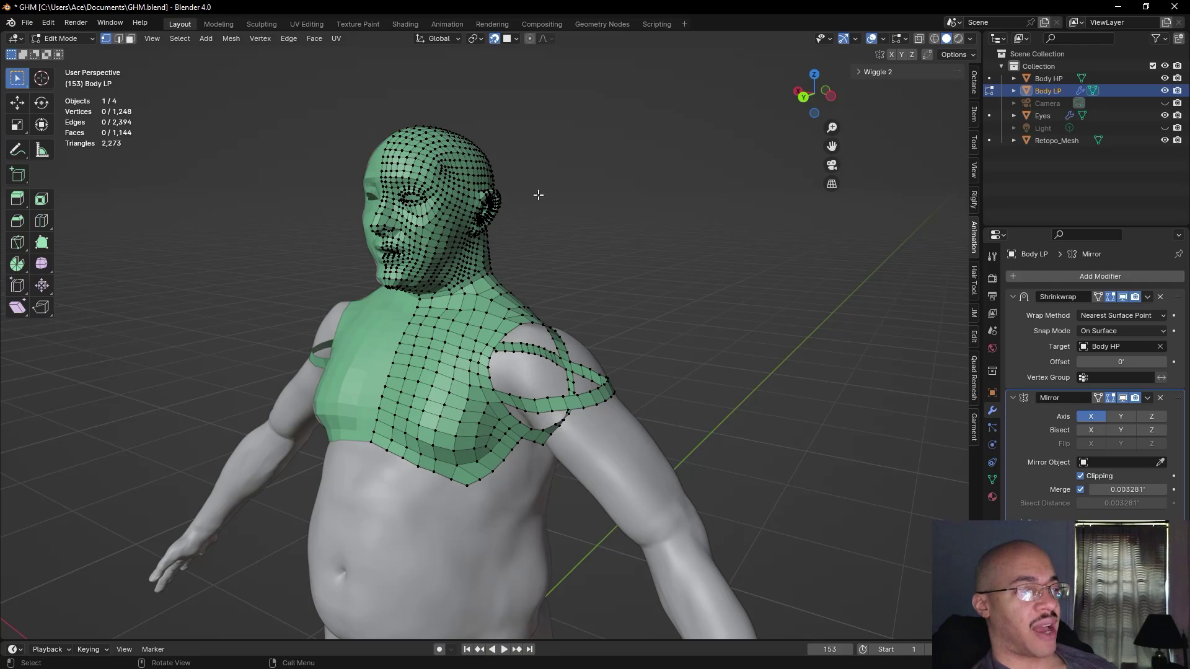
pyautogui.moveTo(690, 257); pyautogui.dragTo(615, 252, button='middle')
pyautogui.scroll(2, 721, 259)
pyautogui.keyDown('alt'); pyautogui.moveTo(732, 254); pyautogui.dragTo(770, 287); pyautogui.keyUp('alt')
pyautogui.scroll(2, 731, 263)
pyautogui.keyDown('shift'); pyautogui.moveTo(622, 205); pyautogui.dragTo(574, 307, button='middle'); pyautogui.keyUp('shift')
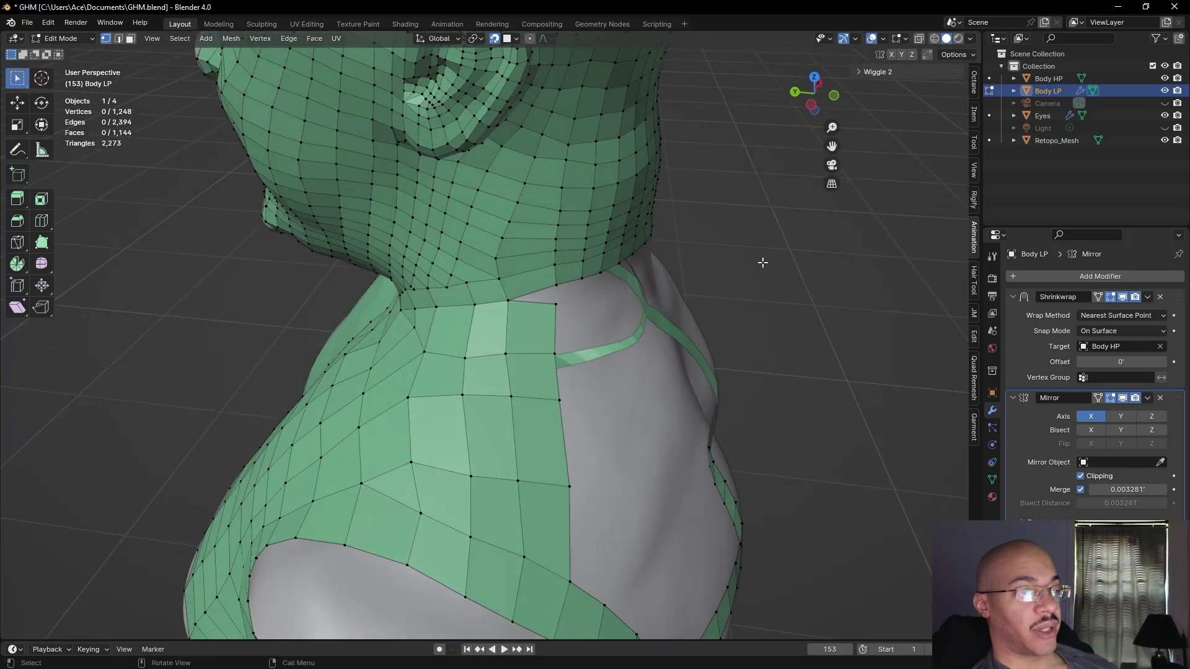
pyautogui.scroll(-5, 762, 263)
pyautogui.moveTo(751, 290); pyautogui.dragTo(597, 331, button='middle')
pyautogui.scroll(6, 596, 331)
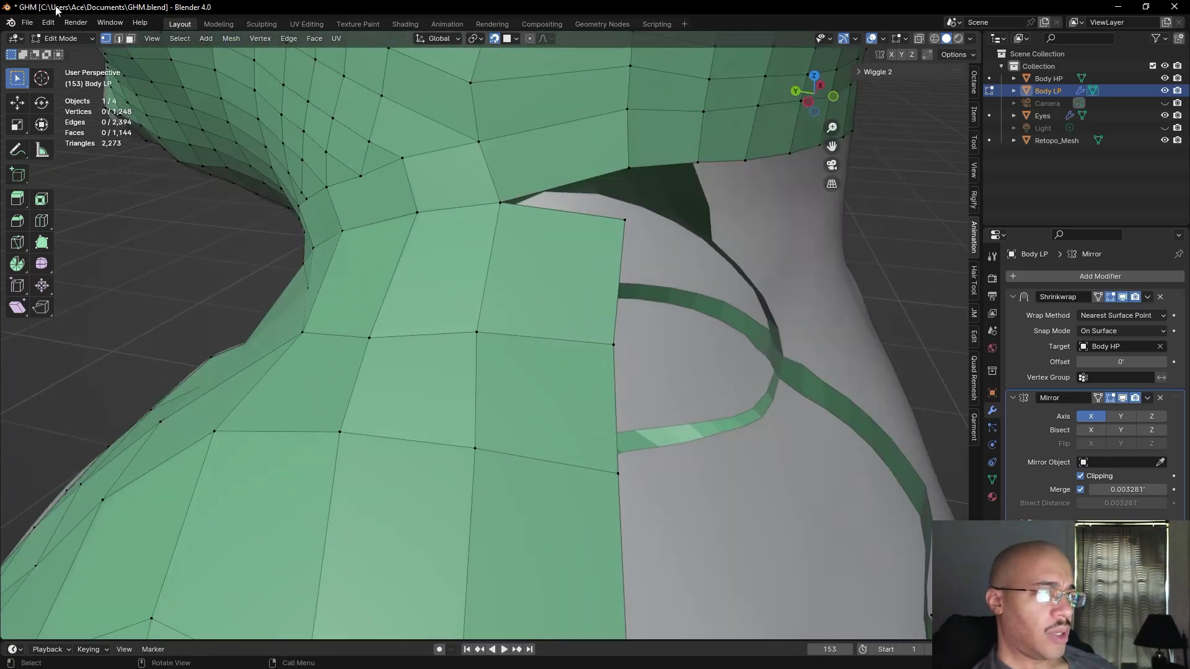
pyautogui.click(118, 38)
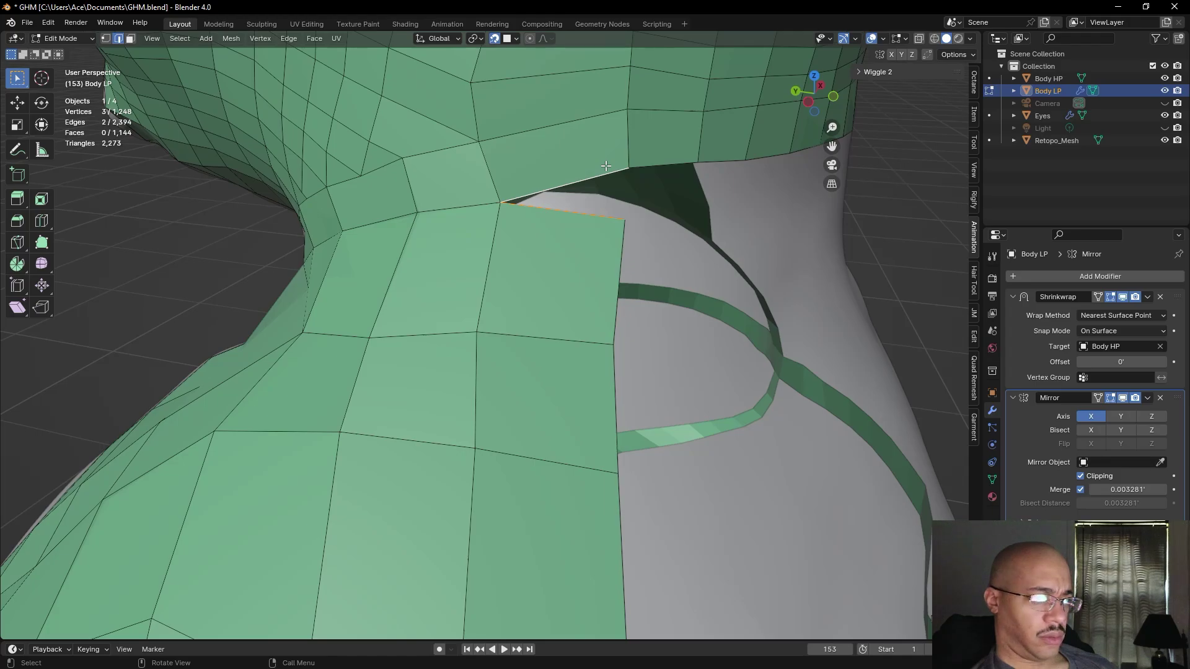
pyautogui.press('f')
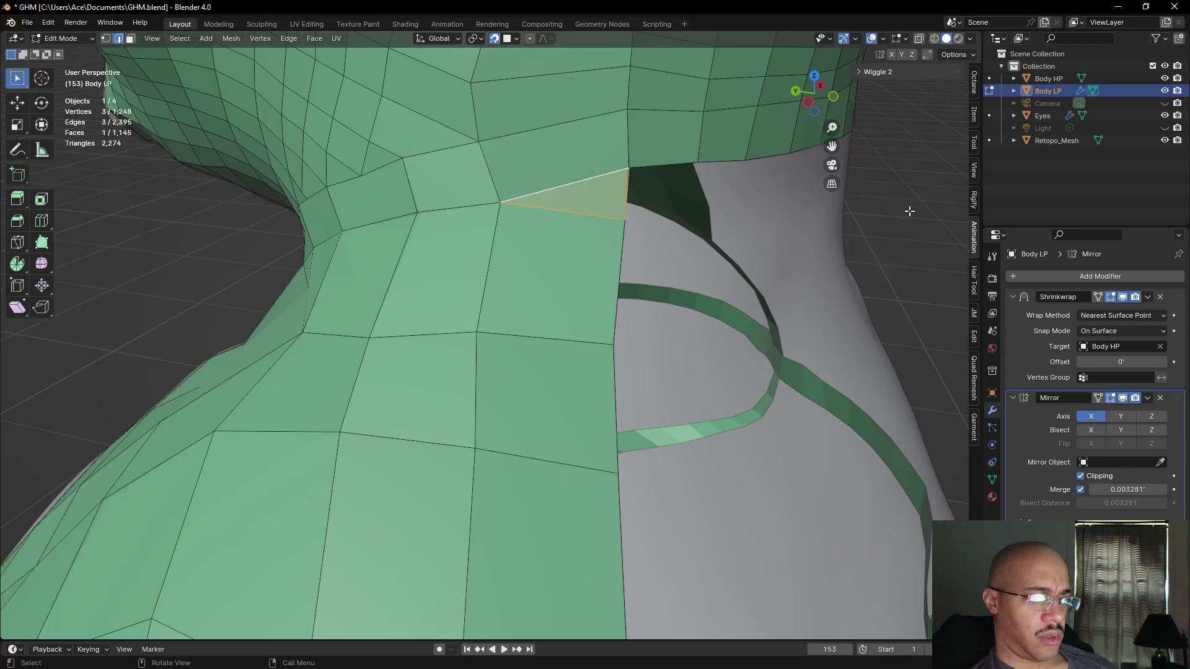
# - Dissolve the edge between the new triangle and the shoulder quad beneath it so they form a single face
pyautogui.scroll(-5, 910, 210)
pyautogui.moveTo(783, 260); pyautogui.dragTo(589, 267, button='middle')
pyautogui.rightClick(570, 271)
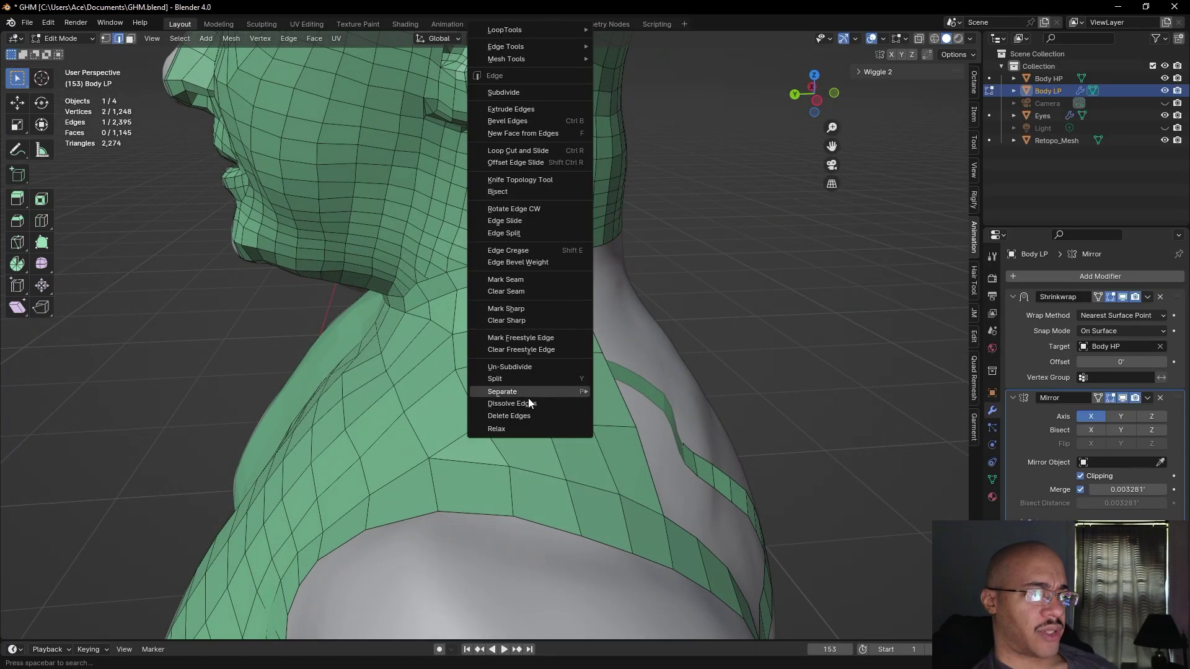
pyautogui.click(532, 403)
# - Shift the rearmost cross edge below the neck, and rotate and move the cross edge beside it into line
pyautogui.moveTo(660, 327); pyautogui.dragTo(713, 334, button='middle')
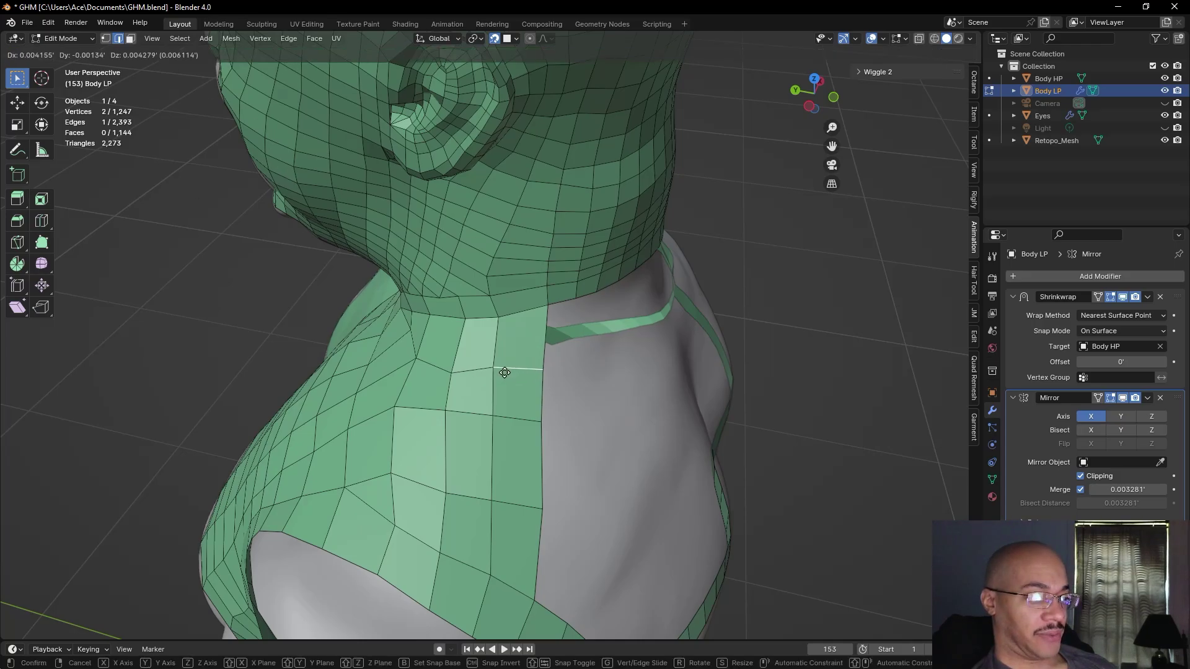
pyautogui.click(462, 367)
pyautogui.press('r')
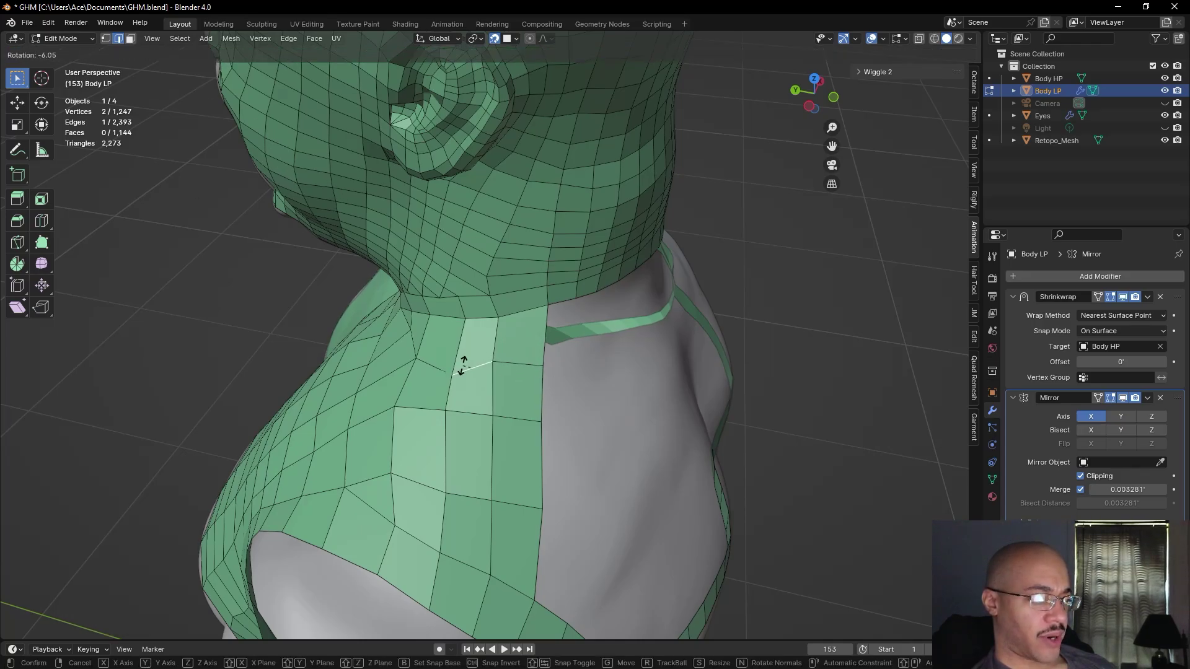
pyautogui.click(465, 363)
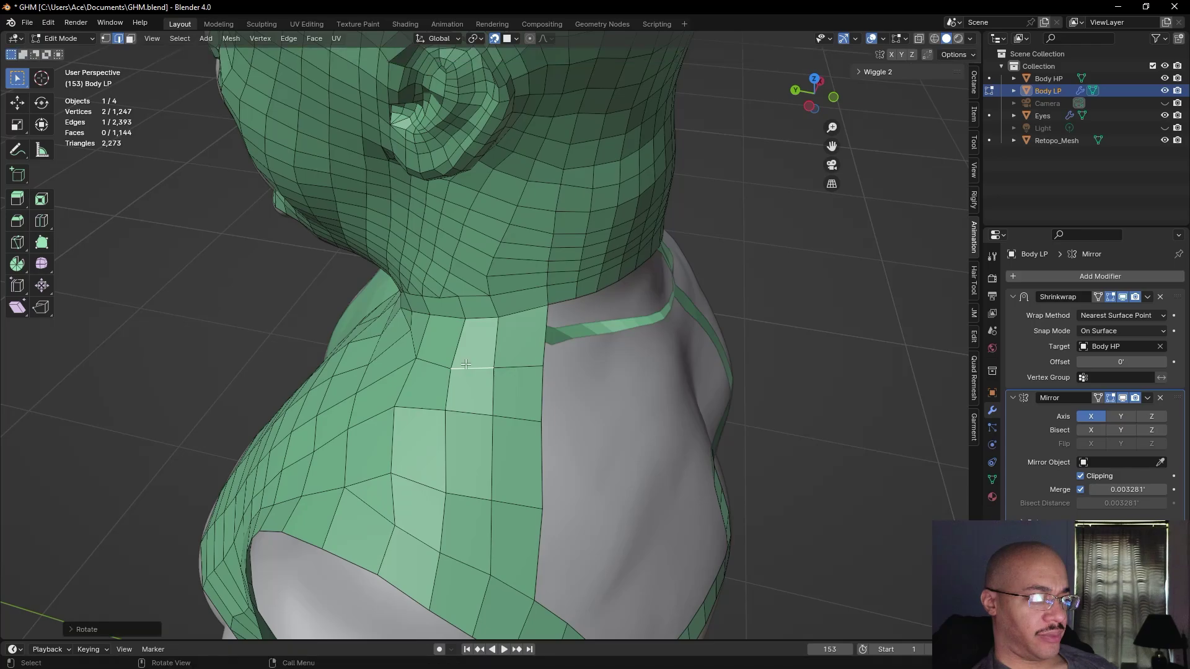
pyautogui.press('g')
pyautogui.click(468, 358)
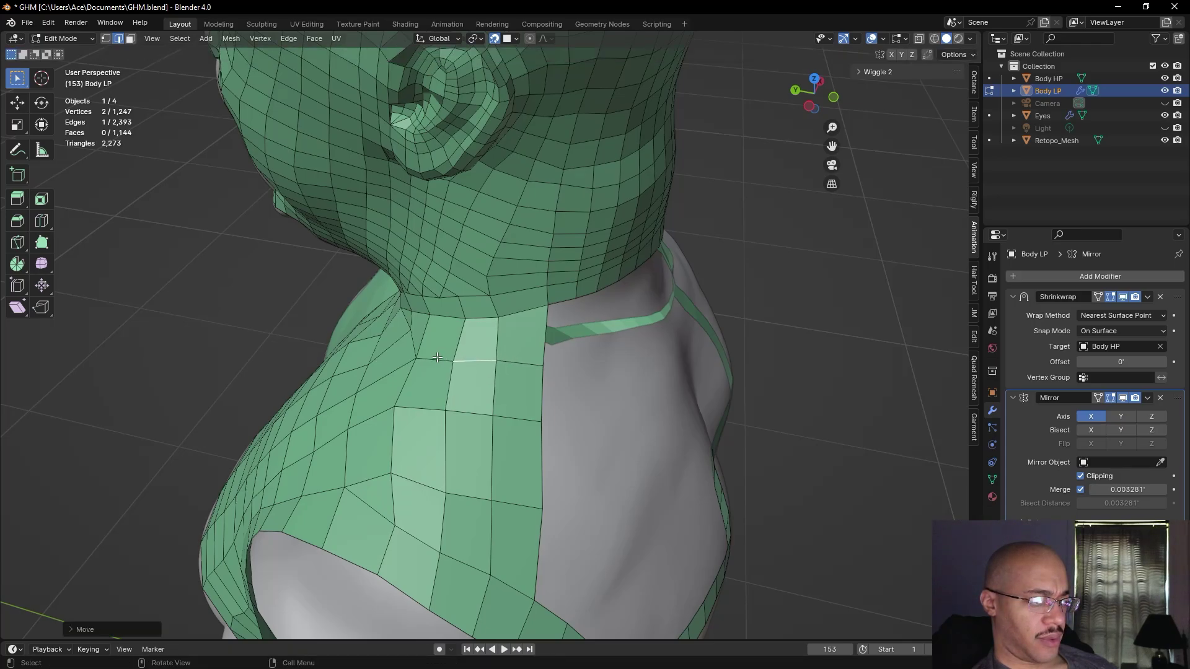
# - Rotate and adjust the next cross edge toward the front so the edge row below the neck runs smoothly
pyautogui.click(436, 363)
pyautogui.press('r')
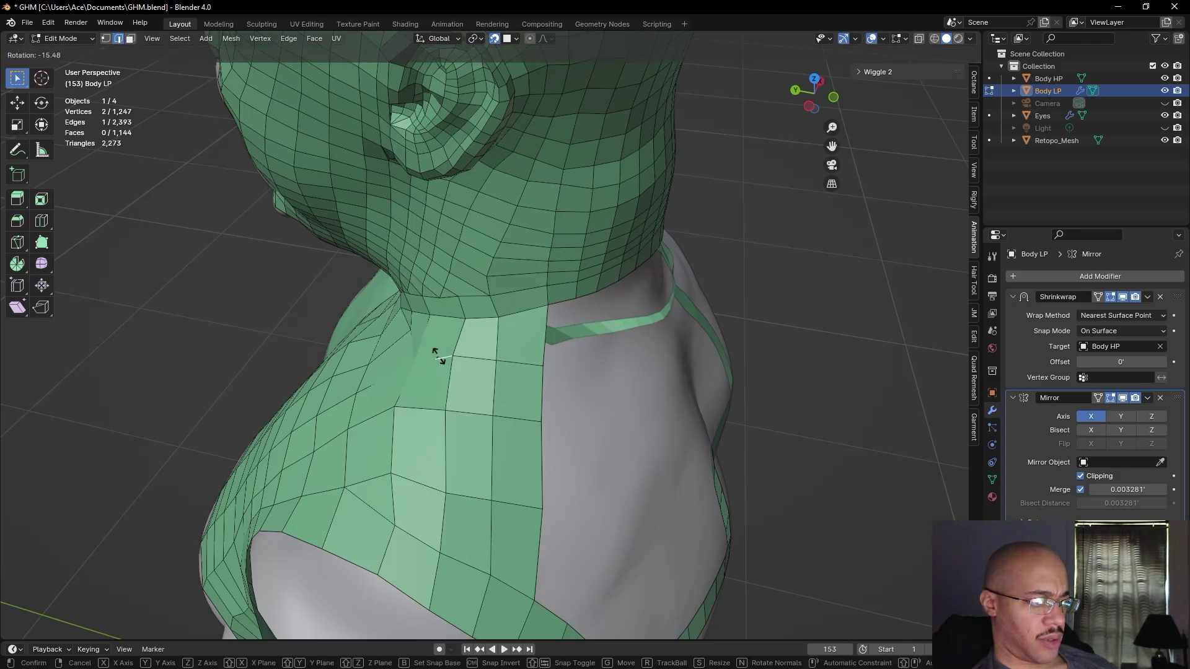
pyautogui.click(439, 357)
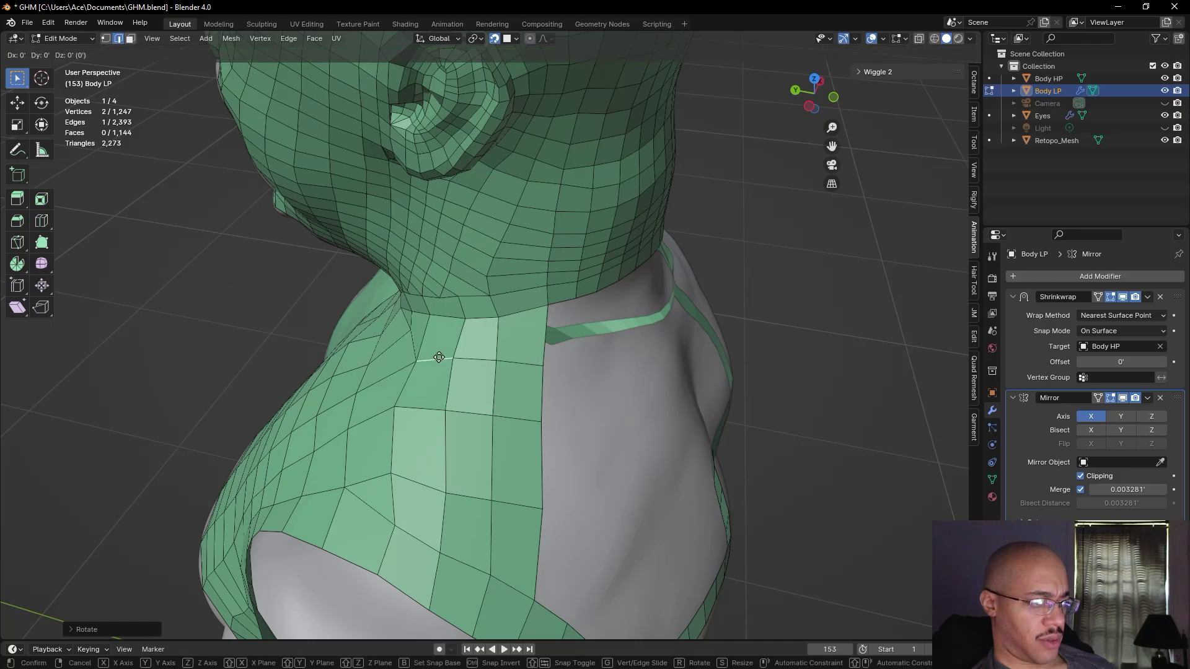
pyautogui.click(858, 336)
# - Examine the topology of the shoulder, neck, upper back and ear from the side and the back
pyautogui.moveTo(859, 335); pyautogui.dragTo(644, 379, button='middle')
pyautogui.scroll(5, 437, 382)
pyautogui.moveTo(437, 383); pyautogui.dragTo(547, 371, button='middle')
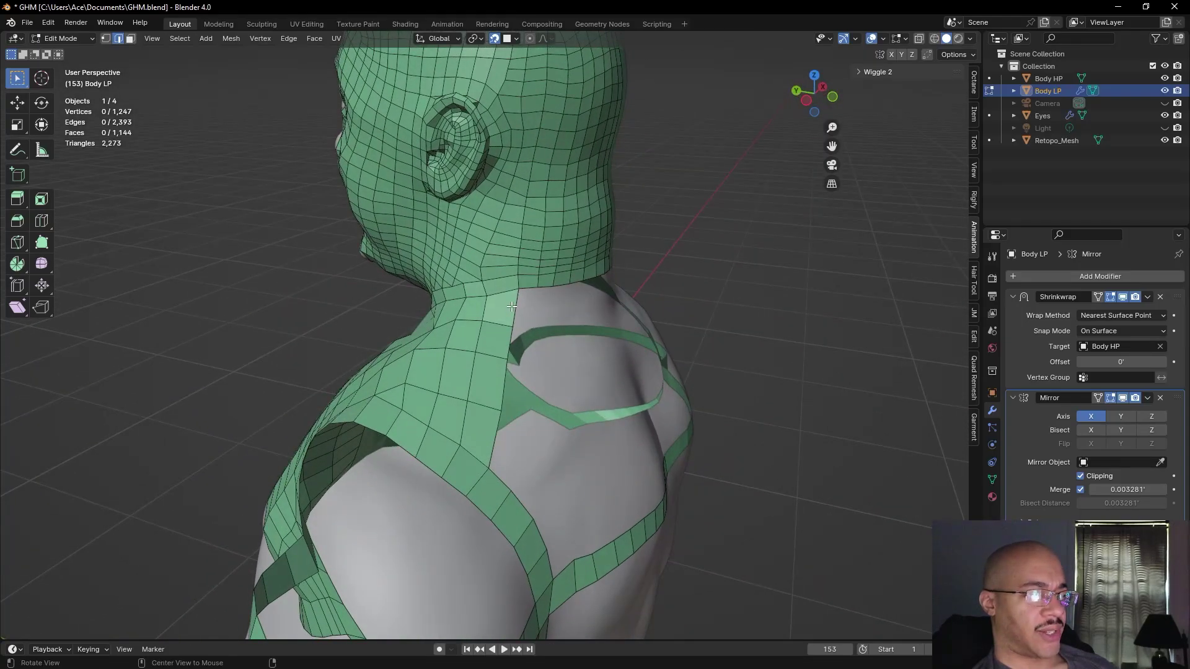
pyautogui.moveTo(512, 306); pyautogui.dragTo(537, 311, button='middle')
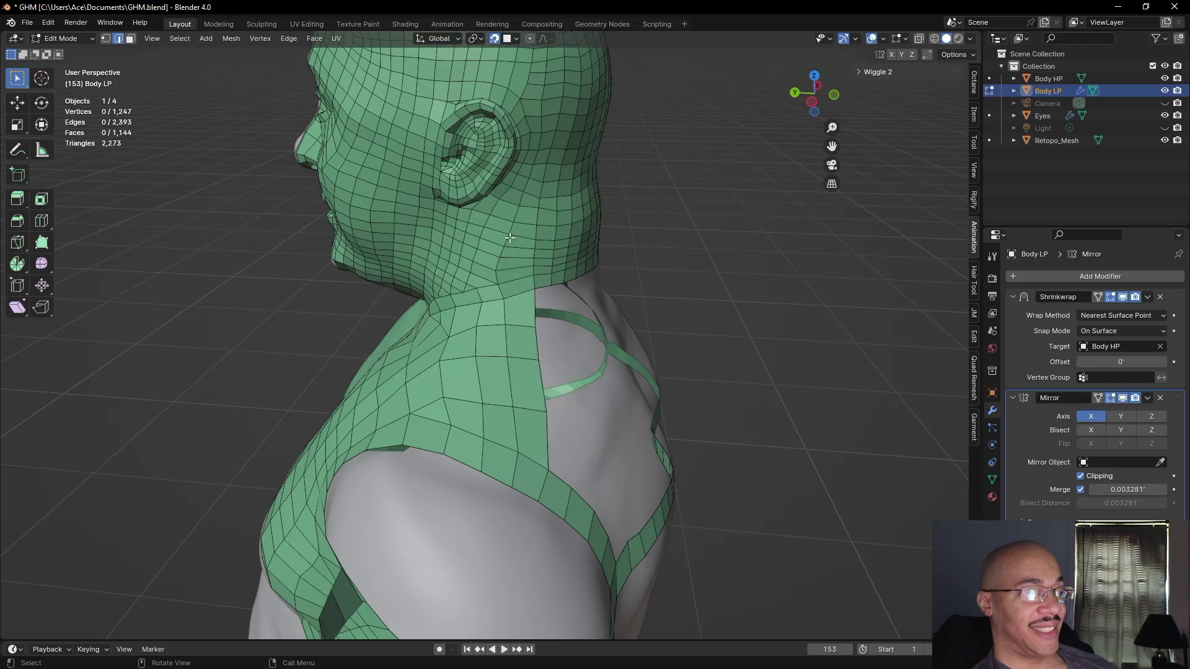
pyautogui.moveTo(537, 119); pyautogui.dragTo(513, 178, button='middle')
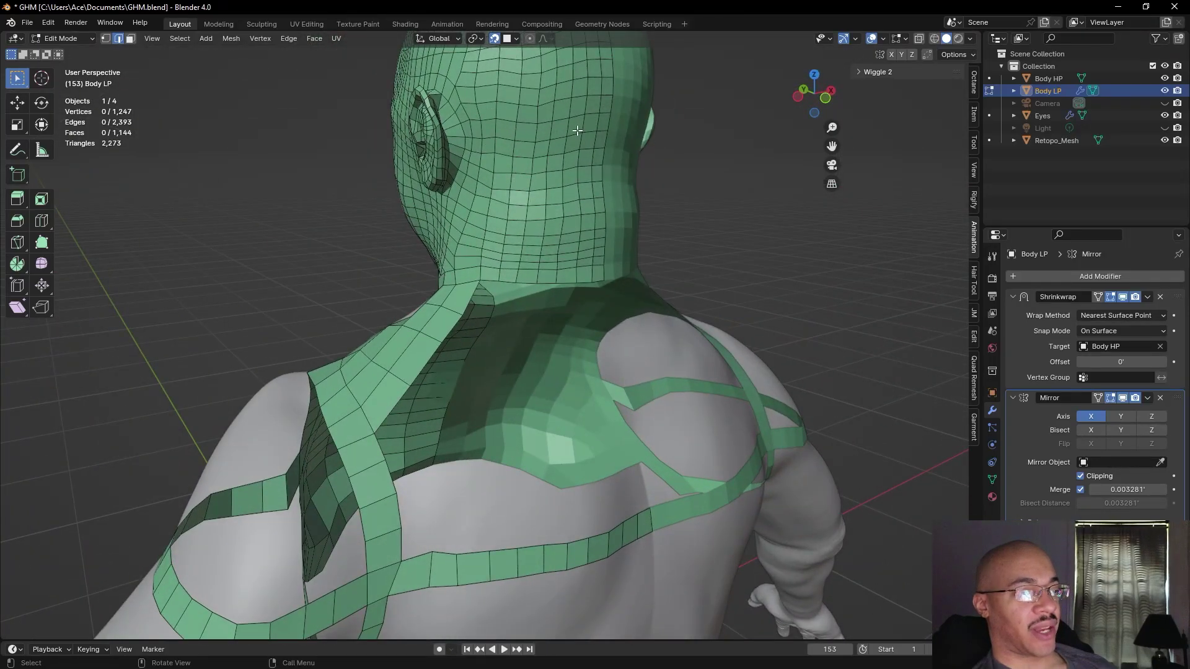
pyautogui.moveTo(633, 176); pyautogui.dragTo(485, 364, button='middle')
pyautogui.moveTo(629, 271); pyautogui.dragTo(673, 333, button='middle')
pyautogui.scroll(-3, 723, 303)
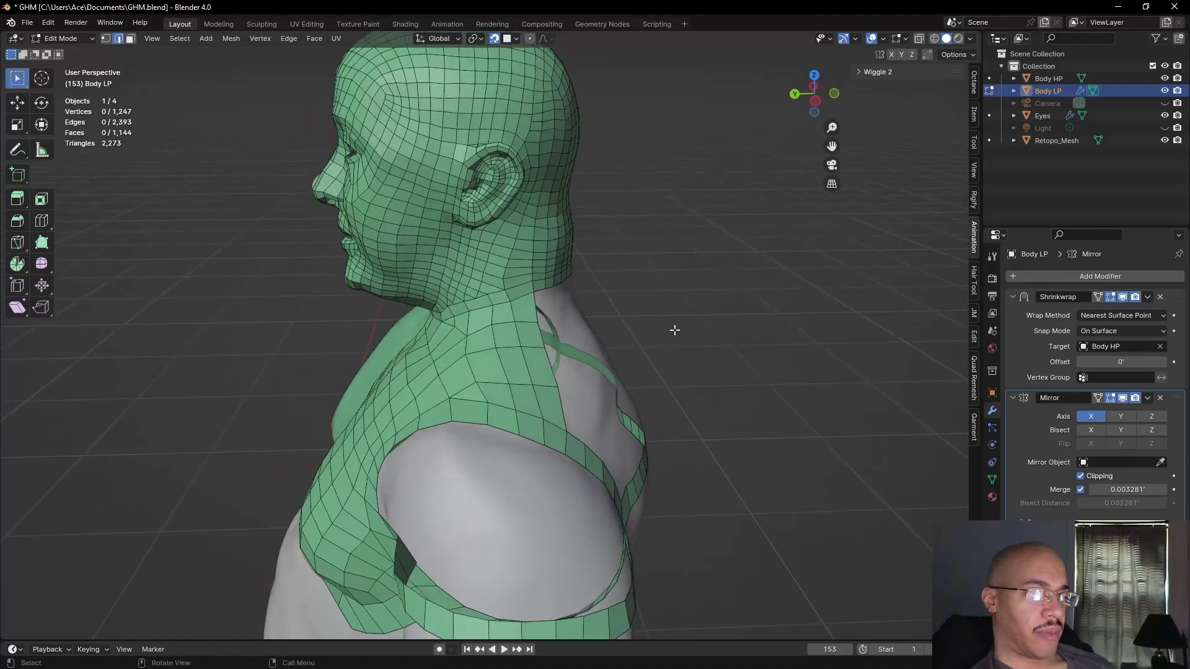
pyautogui.scroll(-3, 673, 333)
pyautogui.moveTo(671, 388); pyautogui.dragTo(682, 370, button='middle')
pyautogui.keyDown('ctrl'); pyautogui.moveTo(506, 234); pyautogui.dragTo(524, 277, button='middle'); pyautogui.keyUp('ctrl')
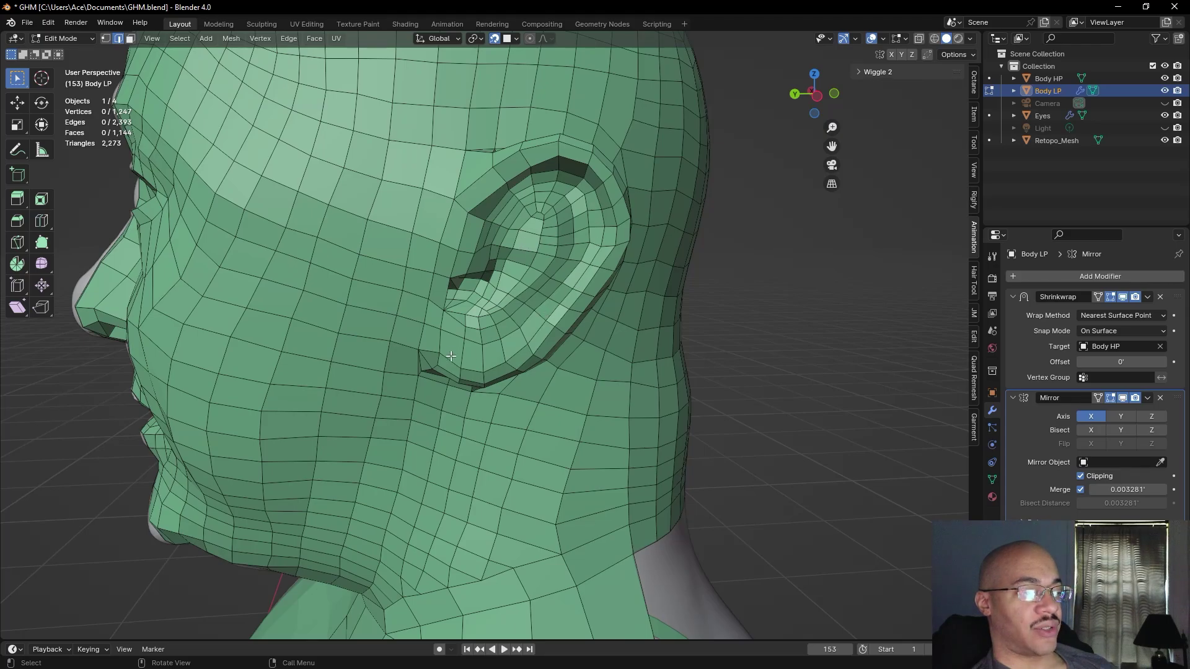
# - Rotate the short vertical edge at the front base of the neck to straighten its edge flow into the chest
pyautogui.scroll(-4, 537, 309)
pyautogui.moveTo(538, 309); pyautogui.dragTo(586, 278, button='middle')
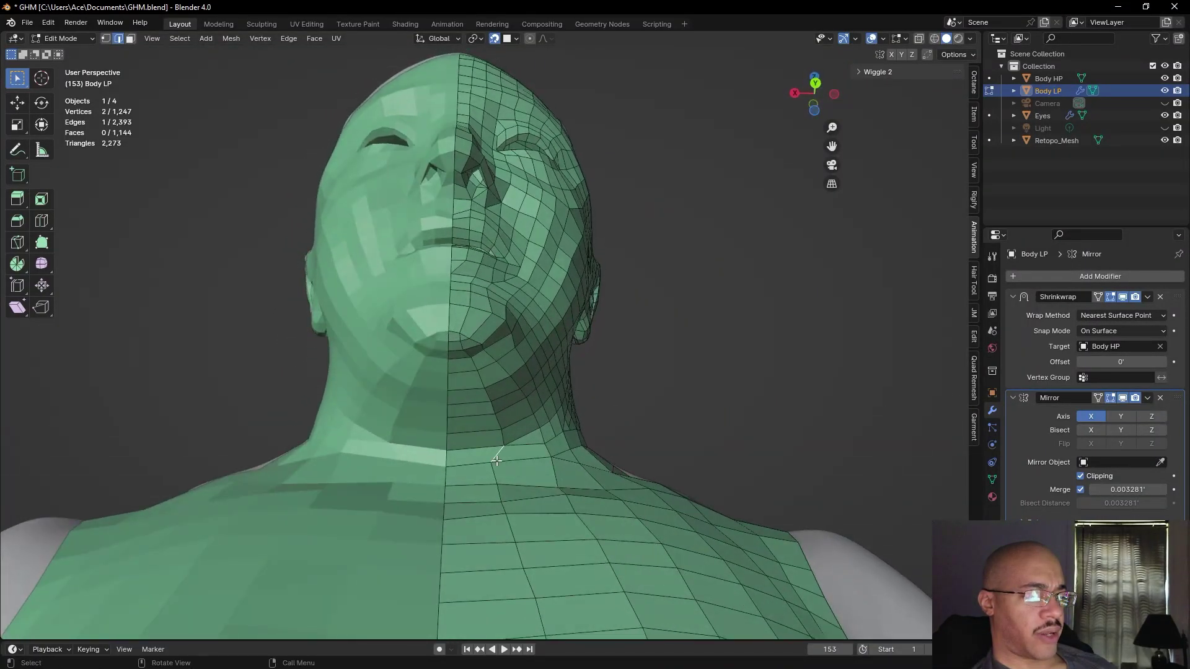
pyautogui.press('r')
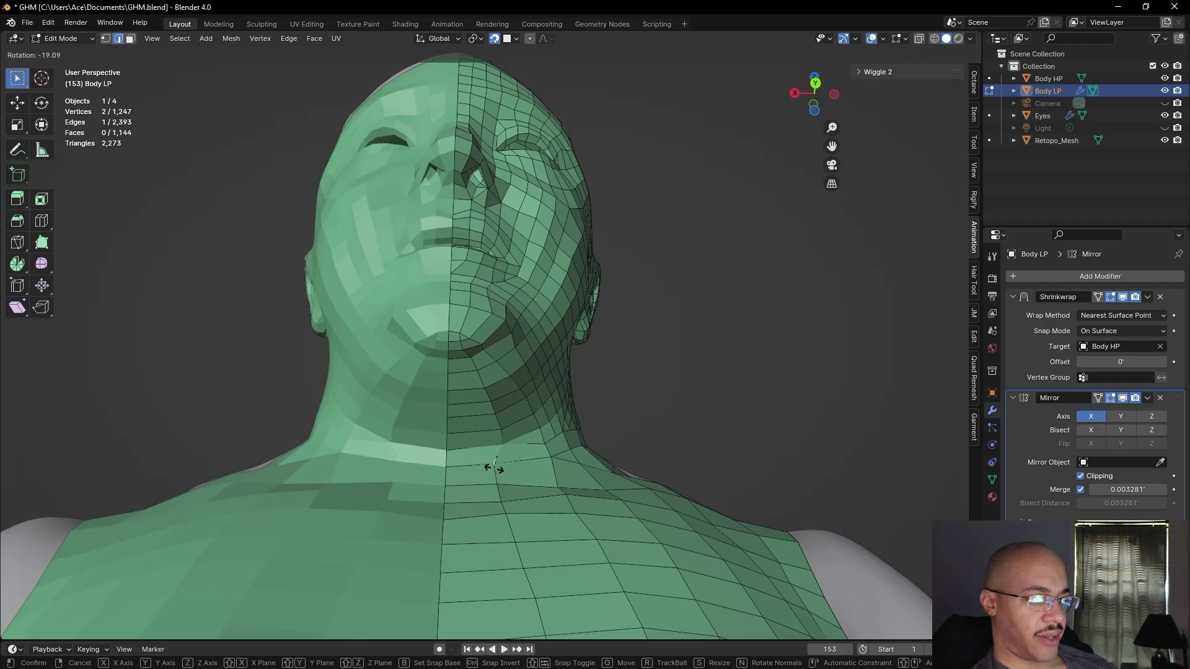
pyautogui.click(499, 467)
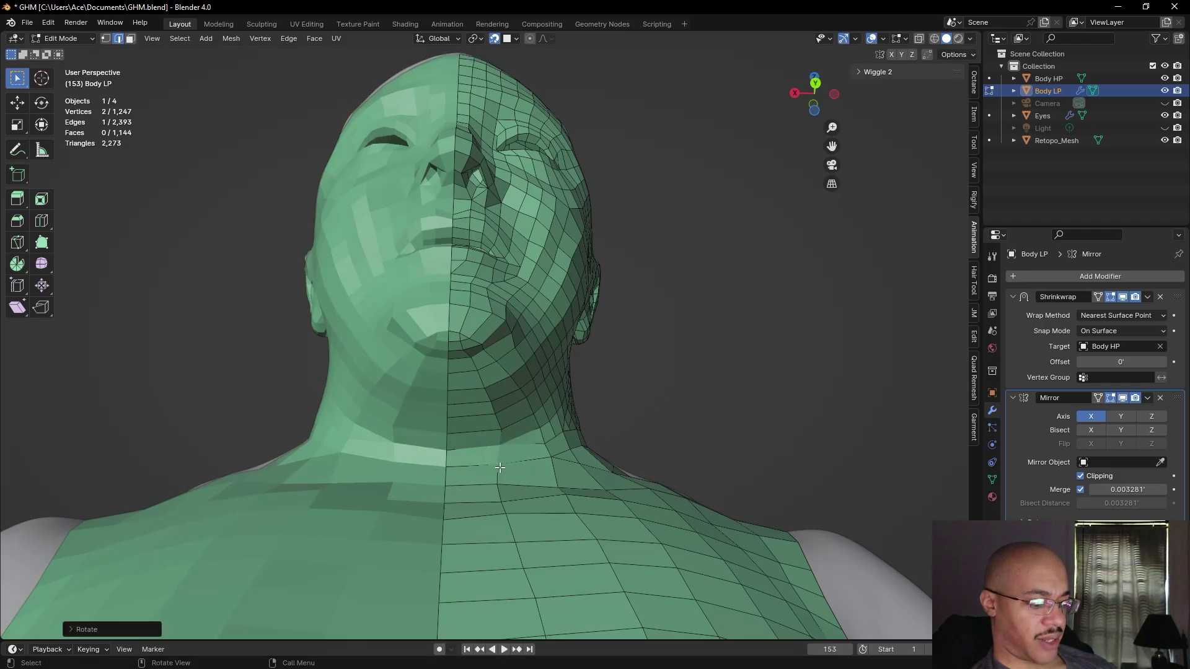
pyautogui.click(773, 401)
# - Add three quads along the inner edge of the strip behind the shoulder, working upward from the upper-back band
pyautogui.moveTo(699, 433); pyautogui.dragTo(628, 464, button='middle')
pyautogui.keyDown('alt'); pyautogui.moveTo(619, 478); pyautogui.dragTo(561, 273); pyautogui.keyUp('alt')
pyautogui.scroll(2, 480, 297)
pyautogui.keyDown('alt'); pyautogui.moveTo(440, 248); pyautogui.dragTo(403, 270); pyautogui.keyUp('alt')
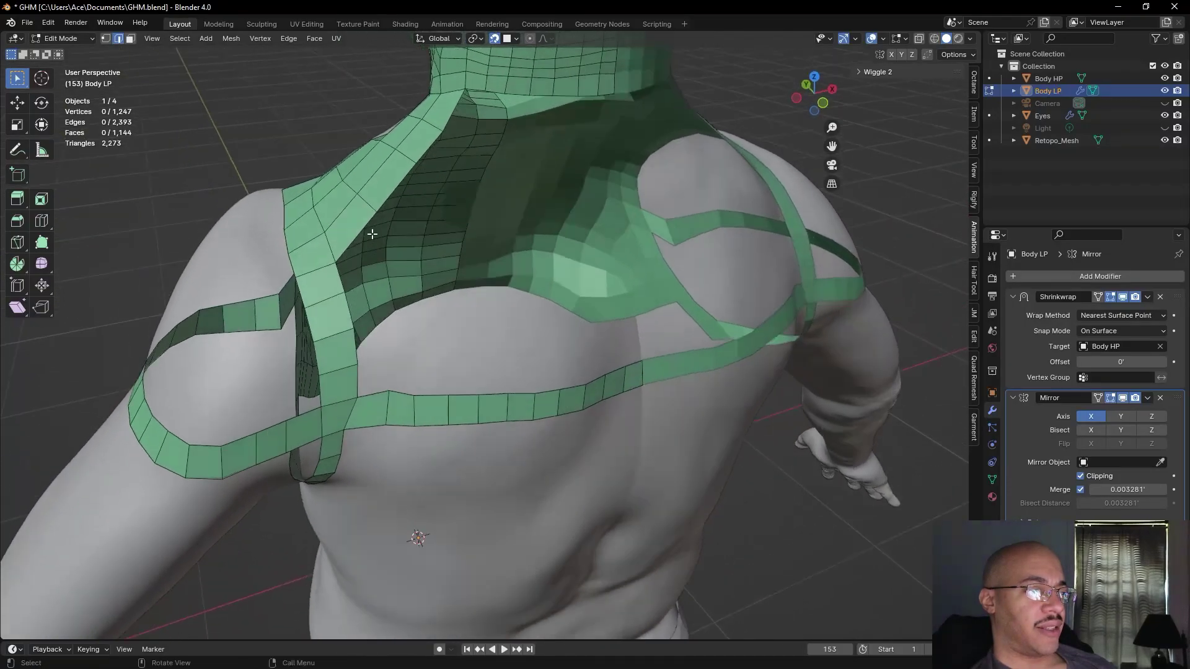
pyautogui.click(106, 39)
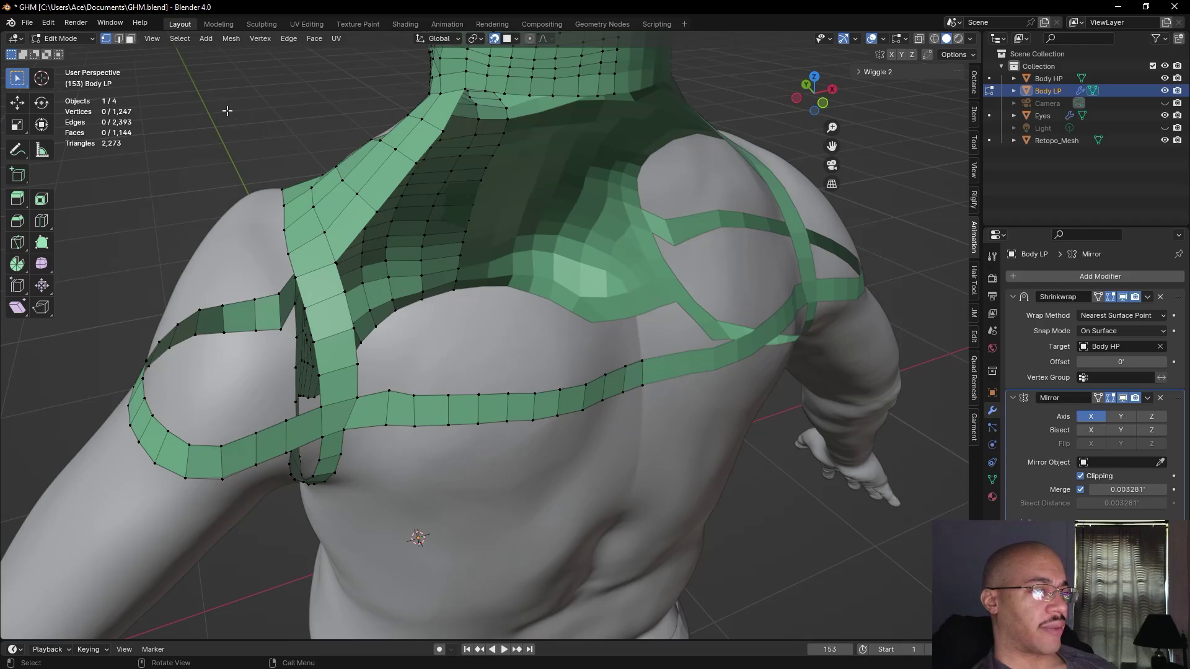
pyautogui.moveTo(273, 105); pyautogui.dragTo(300, 110, button='middle')
pyautogui.moveTo(301, 108); pyautogui.dragTo(321, 215, button='middle')
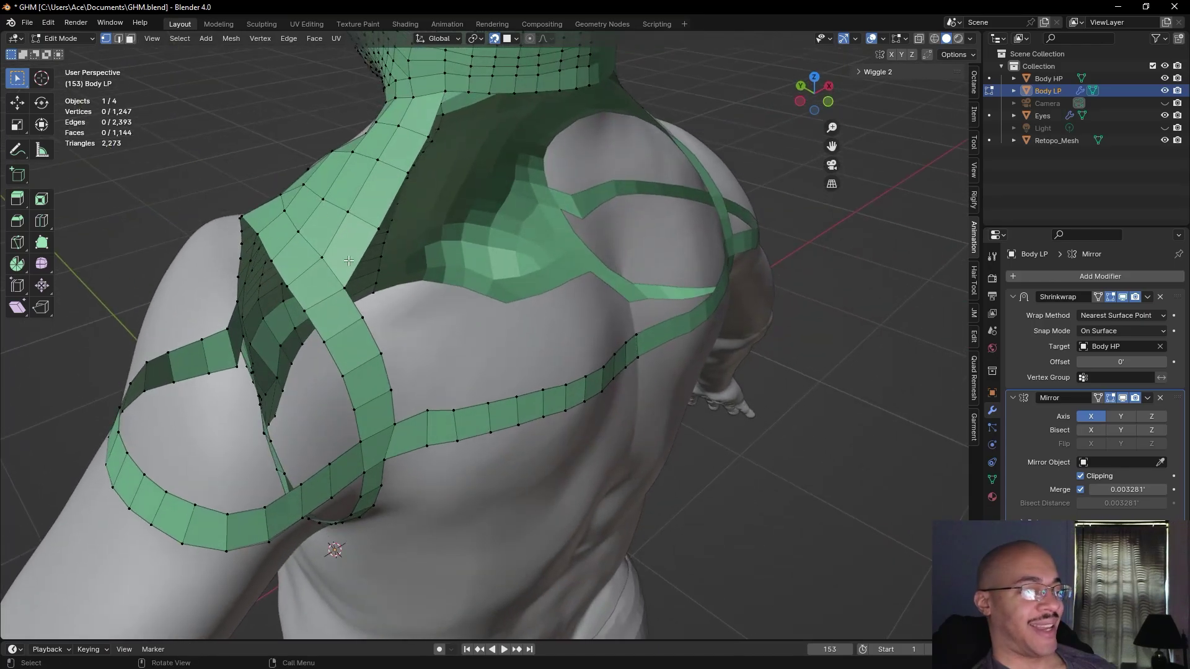
pyautogui.press('f')
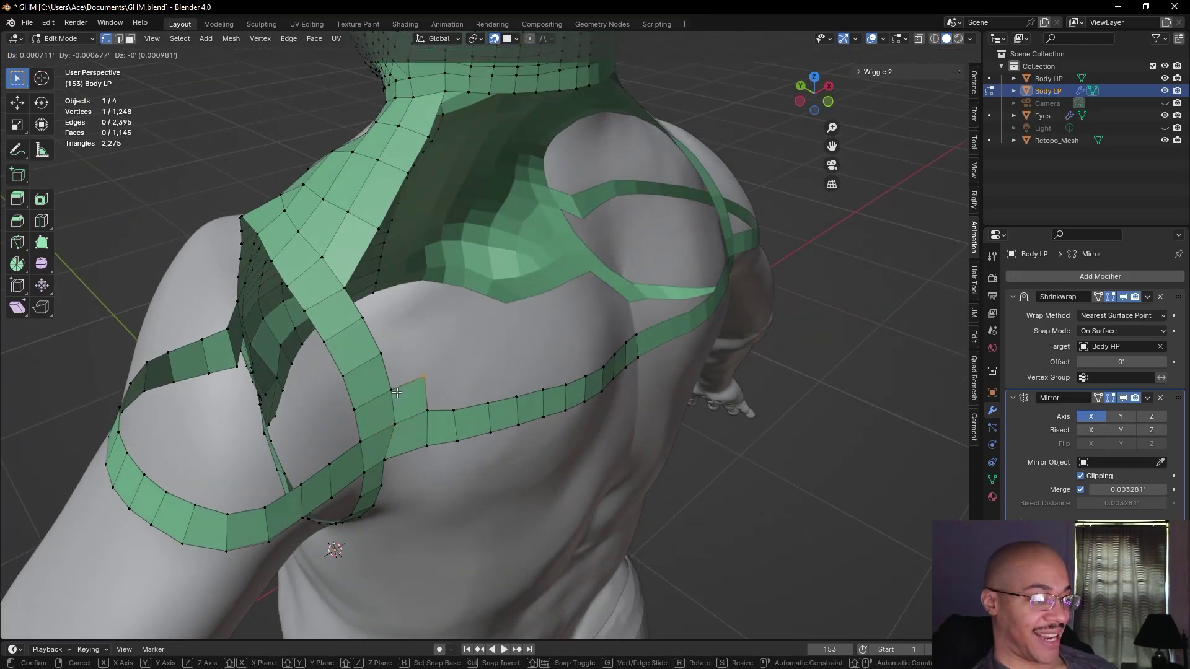
pyautogui.click(395, 391)
pyautogui.press('f')
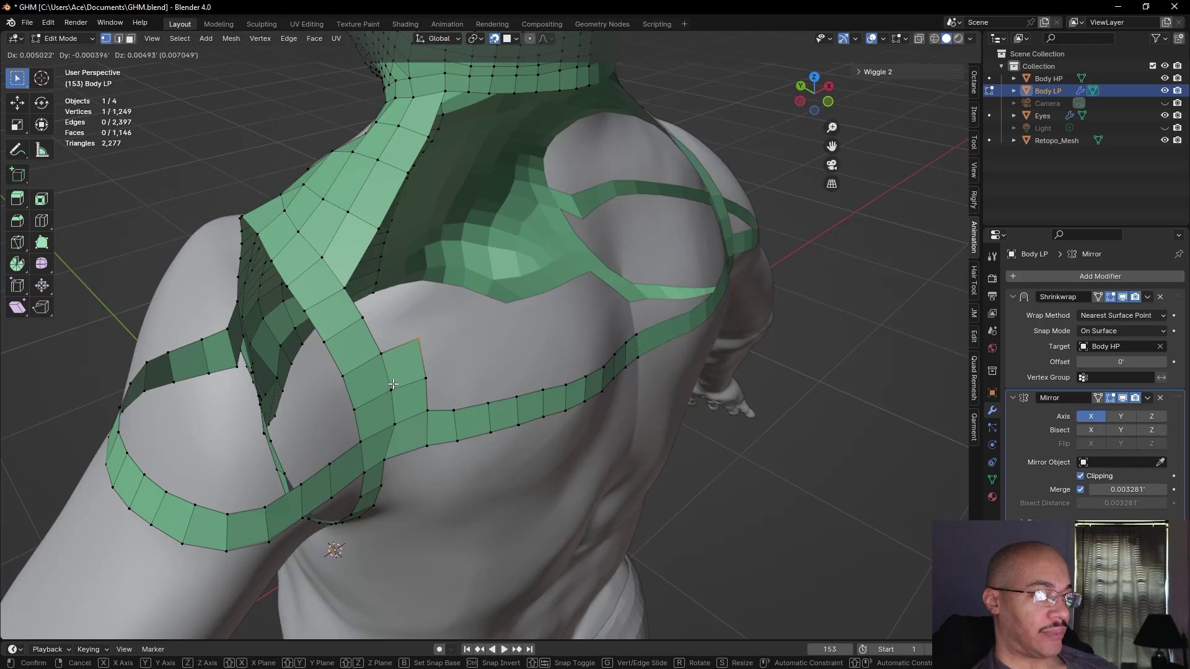
pyautogui.click(390, 386)
pyautogui.press('f')
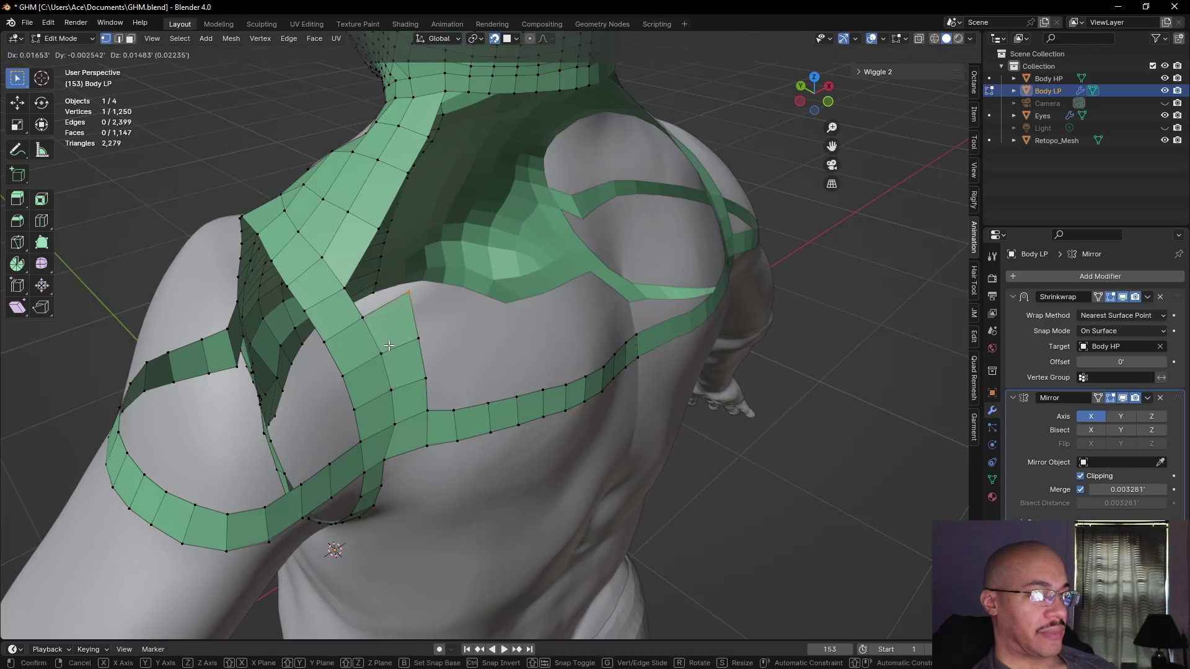
pyautogui.click(388, 345)
# - Fill the gap between the top edge of the new quad column and the rear boundary edge of the shoulder with a face
pyautogui.click(120, 40)
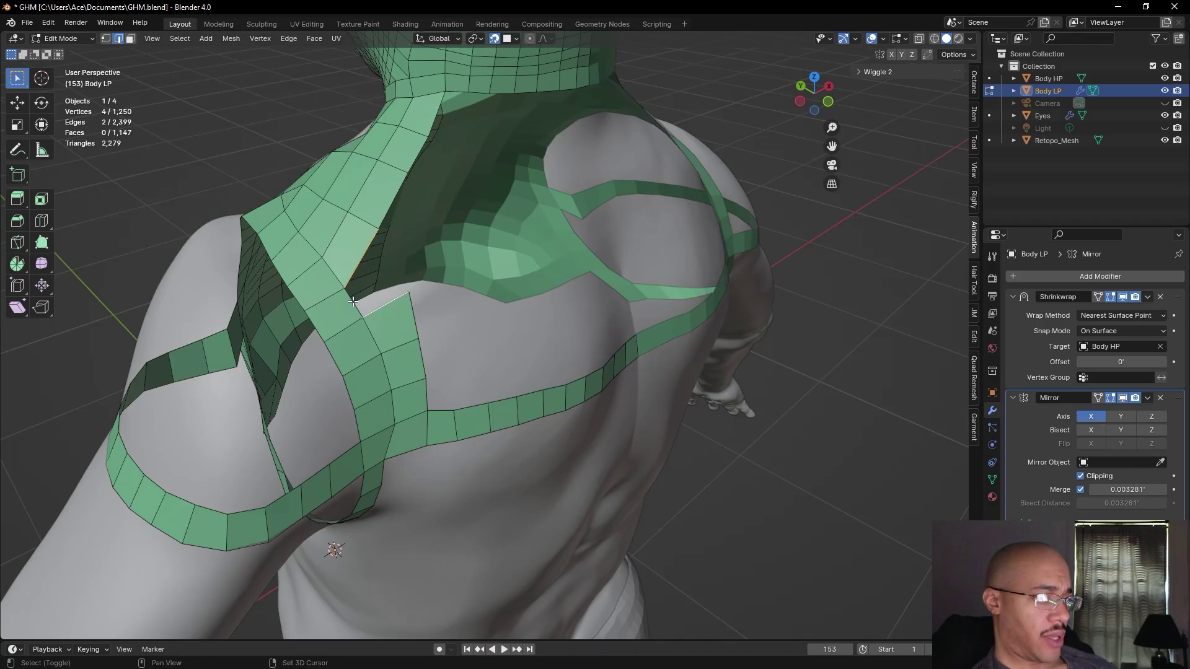
pyautogui.press('f')
pyautogui.click(186, 168)
# - Rotate the two short vertical edges where the shoulder strip meets the upper-back band to even out their direction
pyautogui.moveTo(199, 165); pyautogui.dragTo(421, 449, button='middle')
pyautogui.scroll(3, 240, 405)
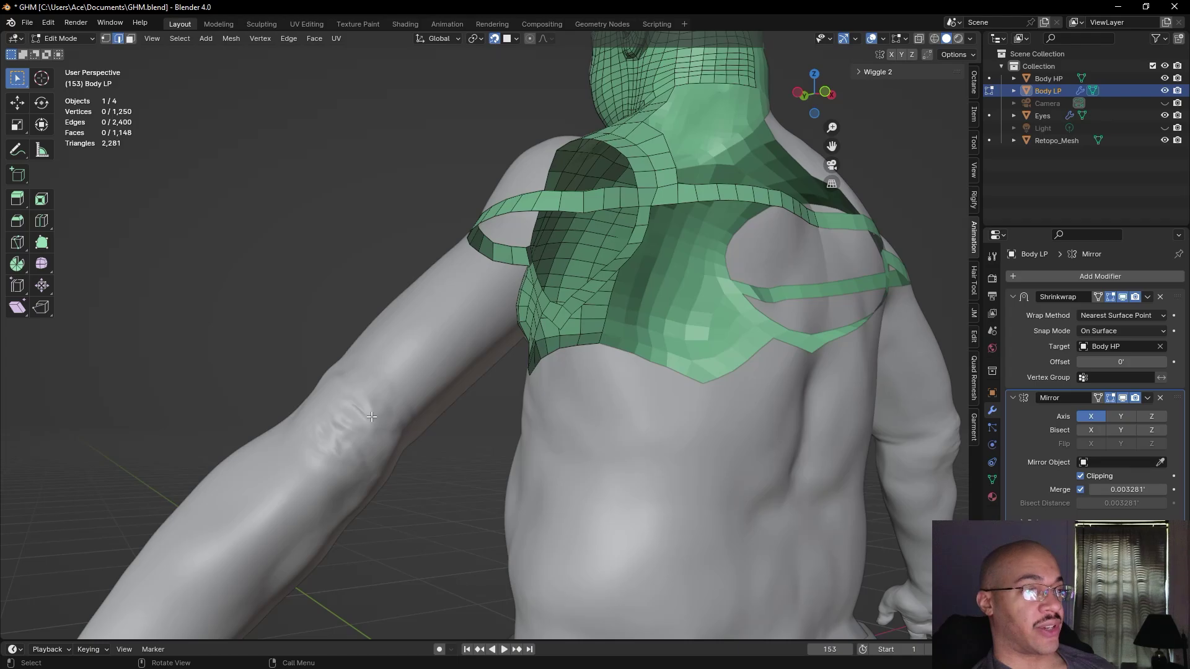
pyautogui.moveTo(342, 318); pyautogui.dragTo(346, 375, button='middle')
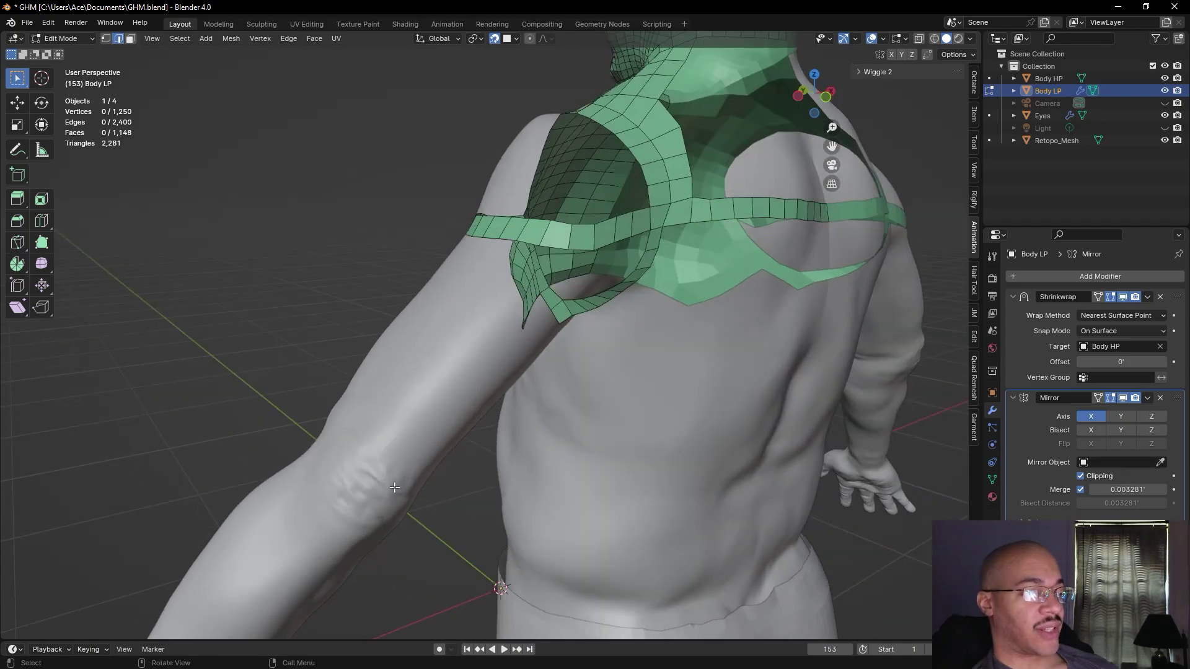
pyautogui.moveTo(396, 282); pyautogui.dragTo(524, 370, button='middle')
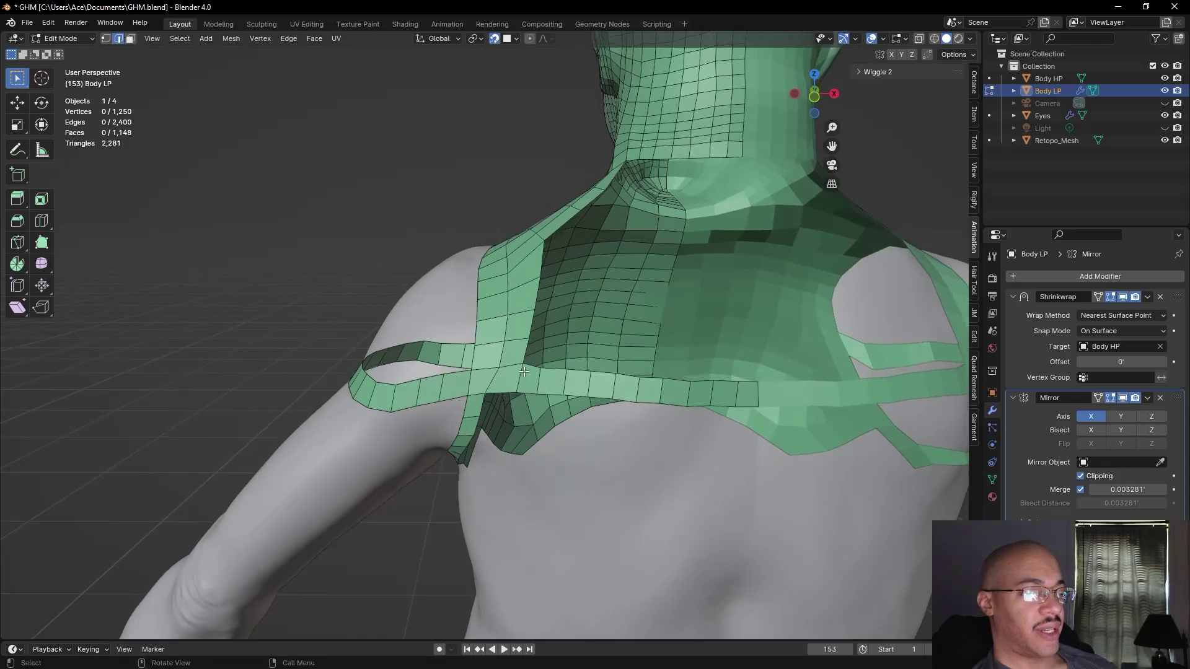
pyautogui.press('r')
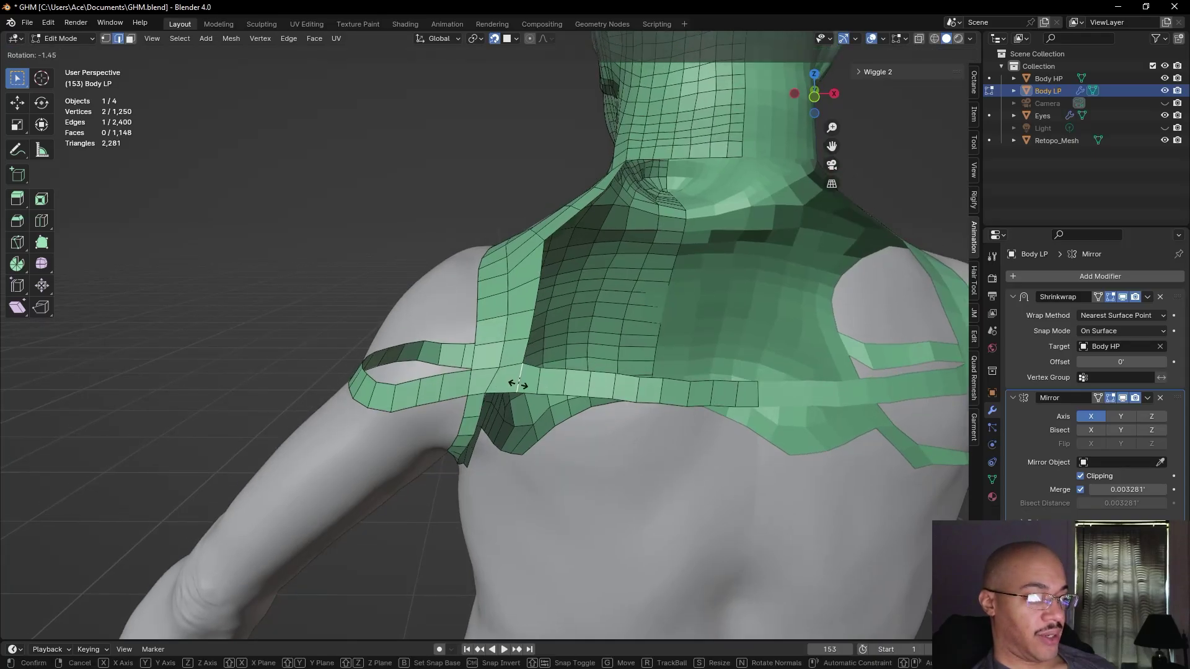
pyautogui.click(519, 386)
pyautogui.click(486, 386)
pyautogui.press('r')
pyautogui.click(492, 394)
# - Move the two neighbouring lower edges of the upper-back band, just beneath the shoulder strip, into a smoother line
pyautogui.click(479, 395)
pyautogui.press('g')
pyautogui.click(485, 394)
pyautogui.click(505, 395)
pyautogui.press('g')
pyautogui.click(506, 387)
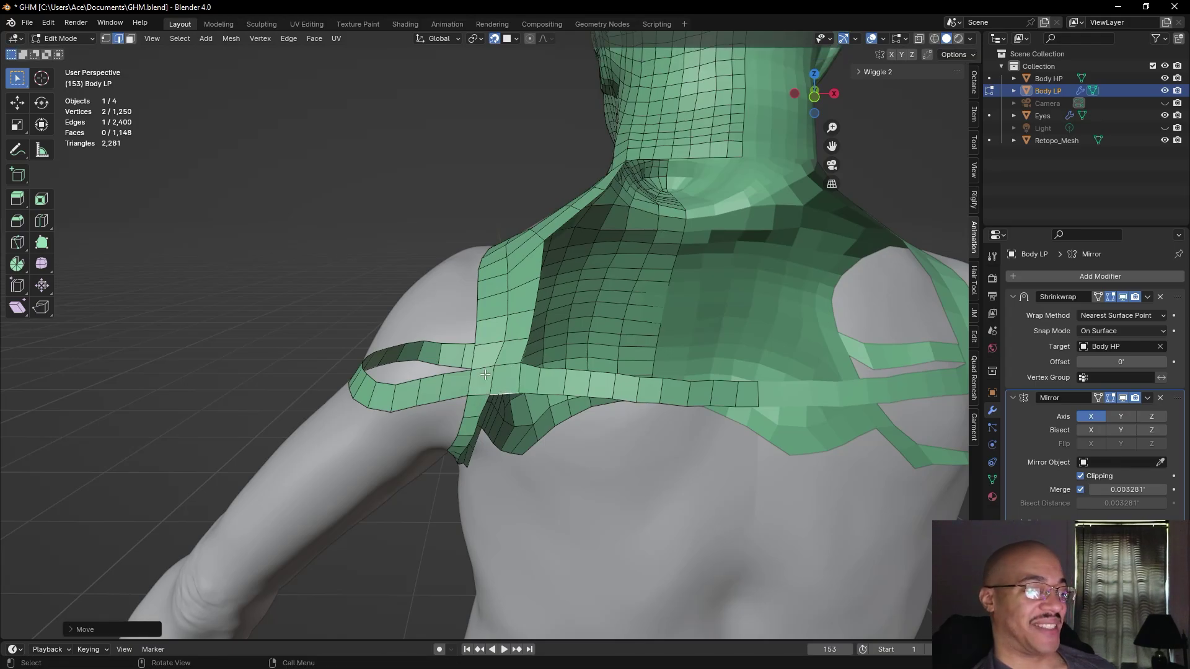
# - Examine the high-poly arm and hand, including the palm and fingers, from several angles
pyautogui.scroll(-5, 271, 363)
pyautogui.moveTo(271, 364); pyautogui.dragTo(442, 246, button='middle')
pyautogui.scroll(4, 388, 462)
pyautogui.moveTo(471, 465); pyautogui.dragTo(439, 396, button='middle')
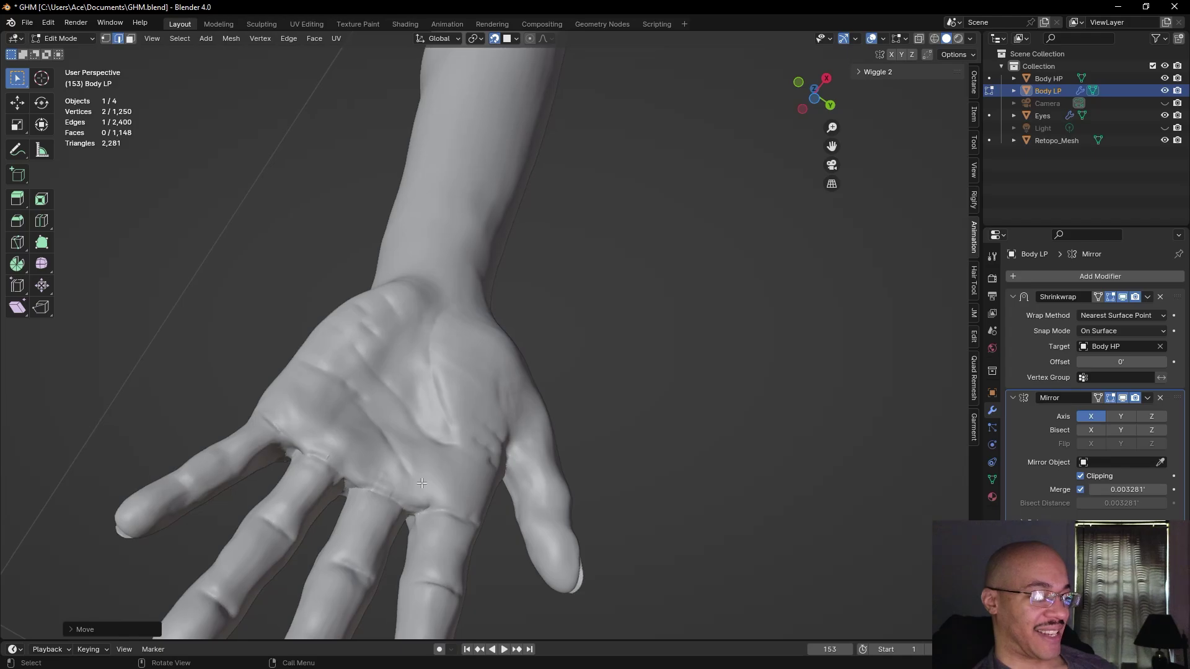
pyautogui.keyDown('alt'); pyautogui.moveTo(379, 365); pyautogui.dragTo(595, 378); pyautogui.keyUp('alt')
pyautogui.keyDown('alt'); pyautogui.keyDown('shift'); pyautogui.moveTo(595, 378); pyautogui.dragTo(565, 398); pyautogui.keyUp('shift'); pyautogui.keyUp('alt')
pyautogui.moveTo(566, 399); pyautogui.dragTo(574, 338, button='middle')
pyautogui.scroll(4, 580, 291)
pyautogui.scroll(-2, 577, 352)
pyautogui.click(340, 256)
# - Rotate the upper edge of the back band beside the shoulder strip to align it with the band
pyautogui.moveTo(459, 269); pyautogui.dragTo(496, 462, button='middle')
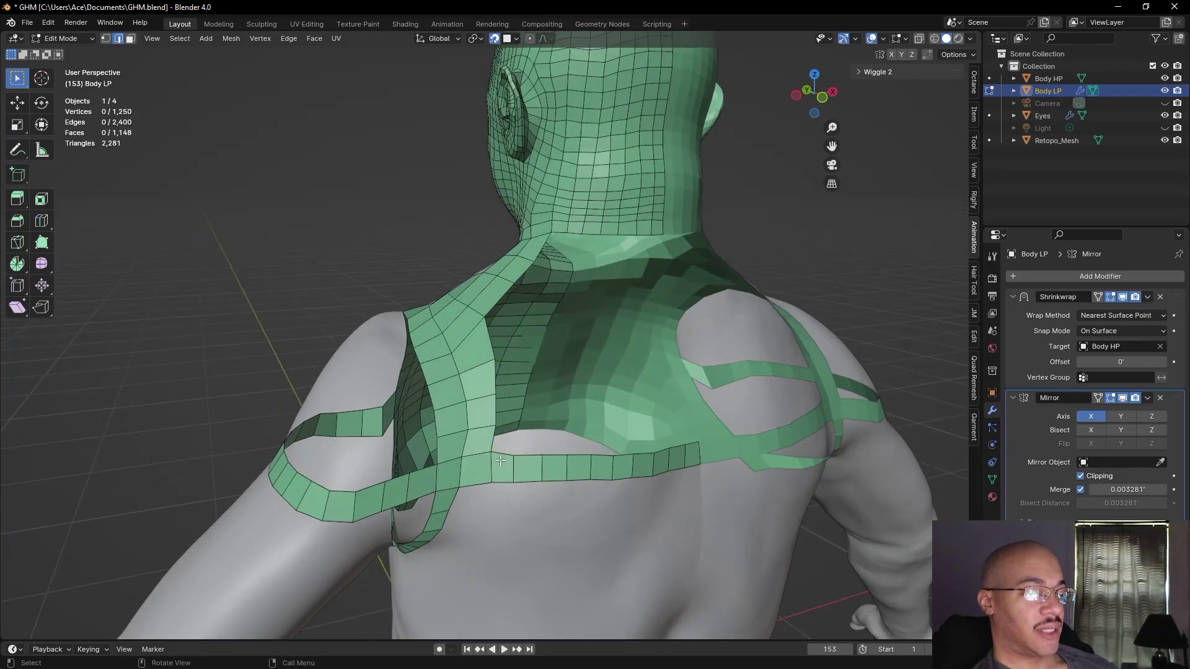
pyautogui.press('r')
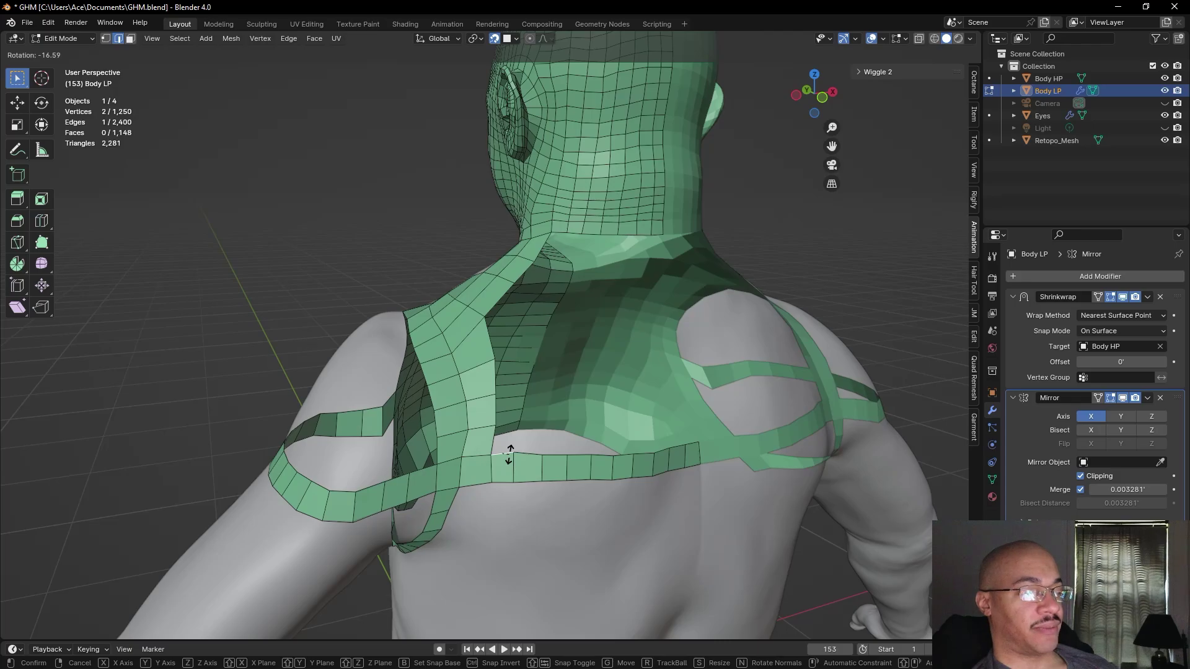
pyautogui.click(508, 454)
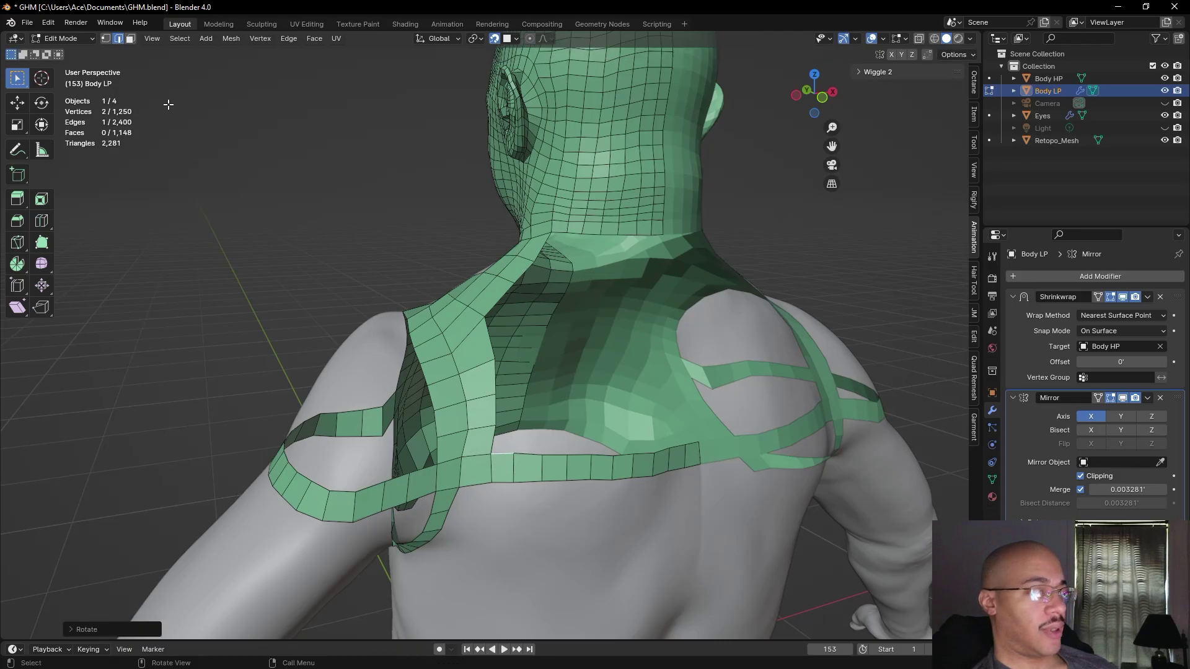
# - Add a second column of four quads along the inner side of the shoulder strip, going up from the back band
pyautogui.click(106, 38)
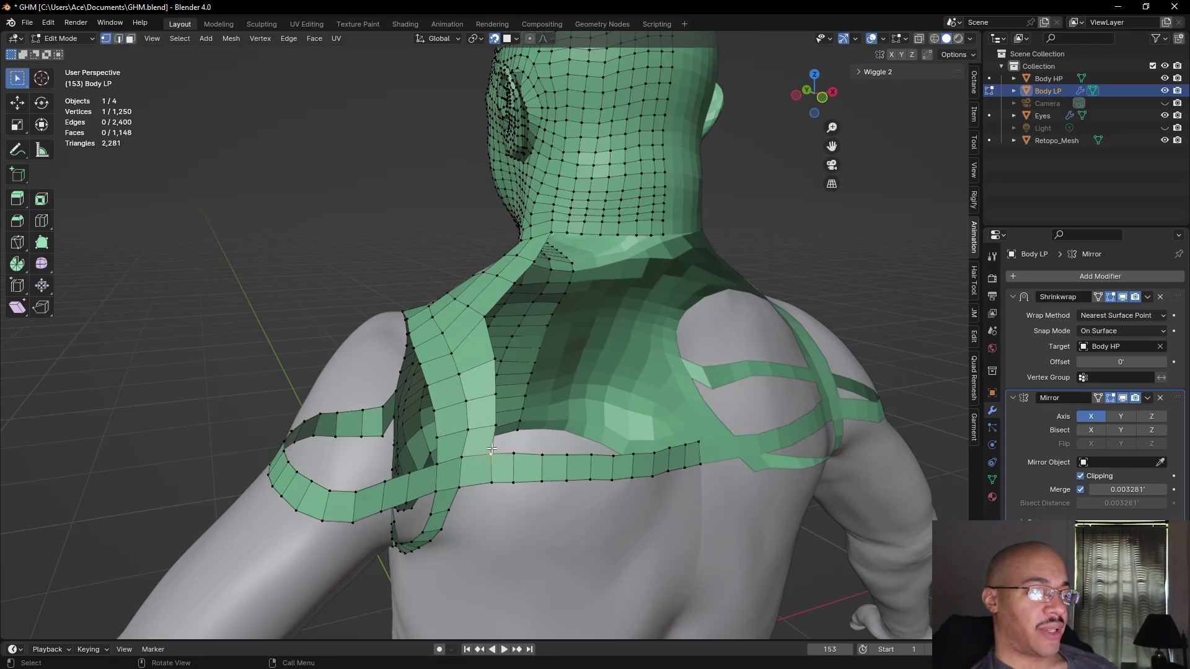
pyautogui.press('f')
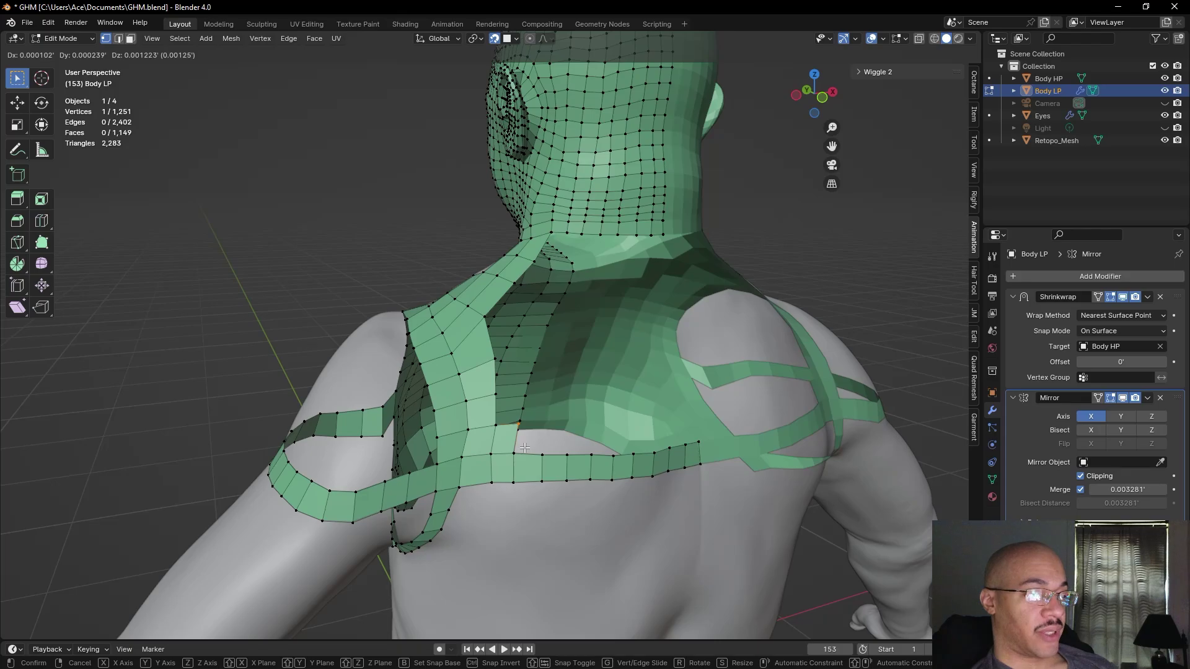
pyautogui.click(524, 445)
pyautogui.press('f')
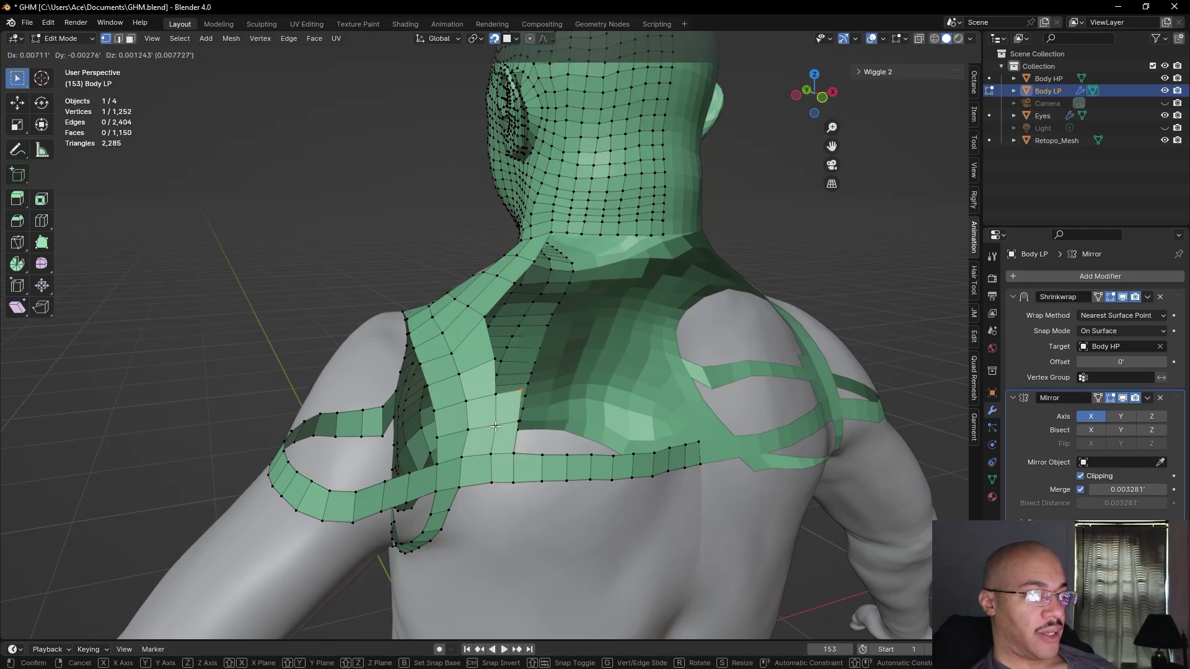
pyautogui.click(499, 425)
pyautogui.press('f')
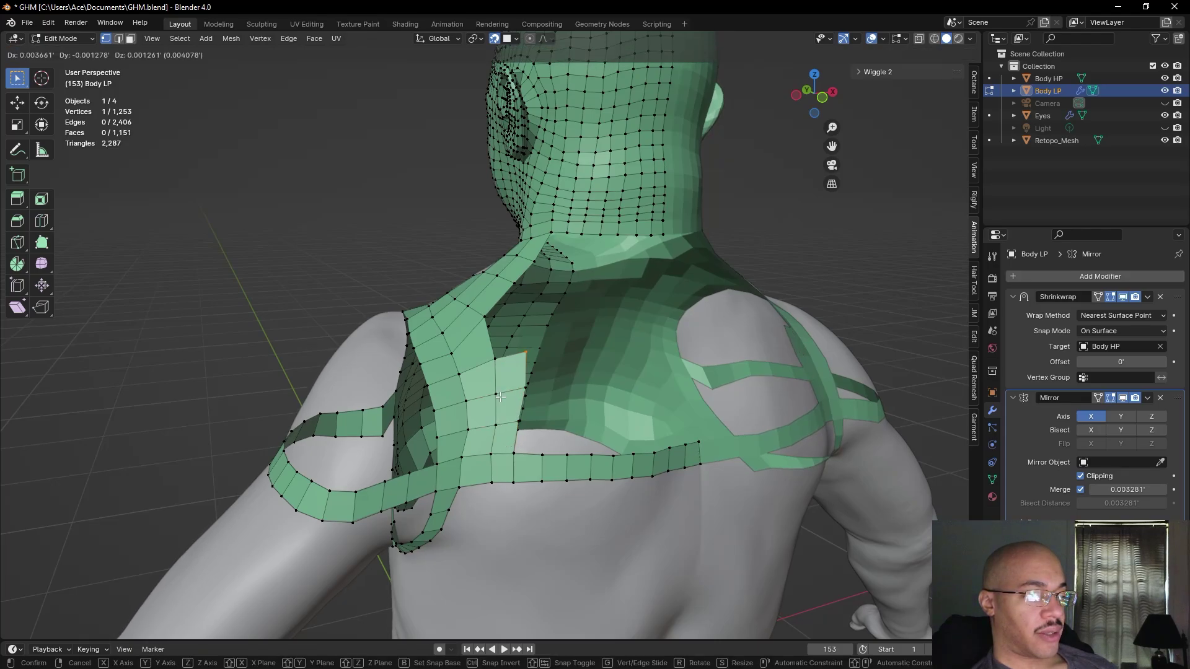
pyautogui.click(501, 396)
pyautogui.press('f')
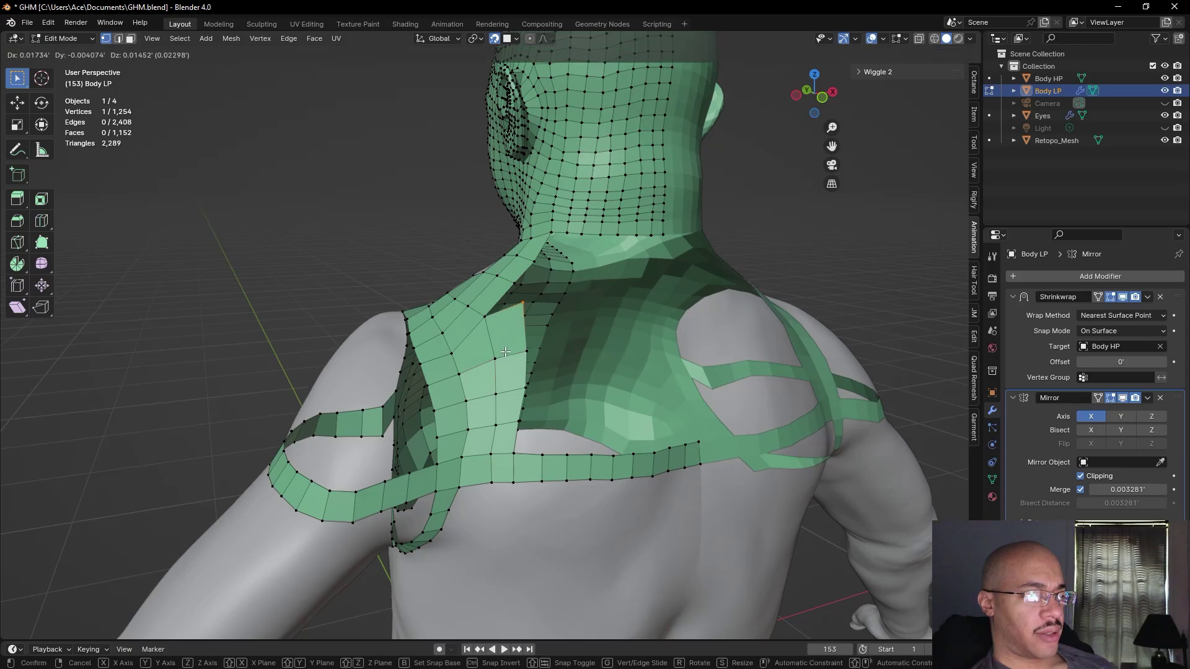
pyautogui.click(512, 348)
# - Reposition the two vertices at the top of the new quad column to even out its uppermost quad
pyautogui.moveTo(539, 291); pyautogui.dragTo(487, 415, button='middle')
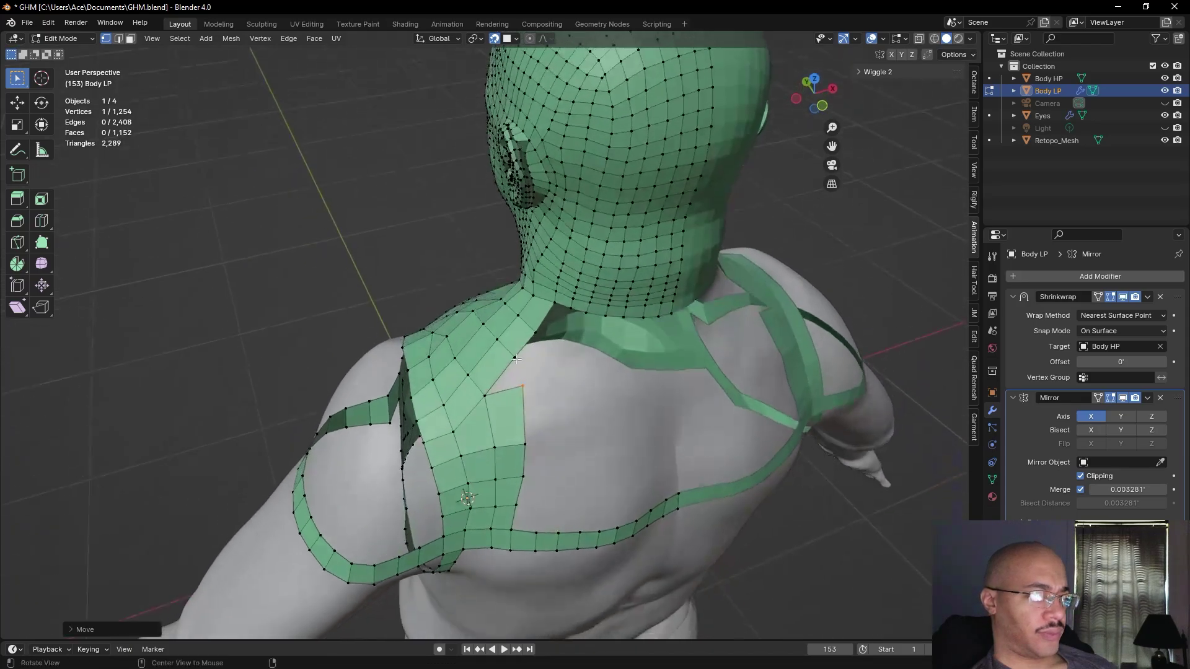
pyautogui.press('g')
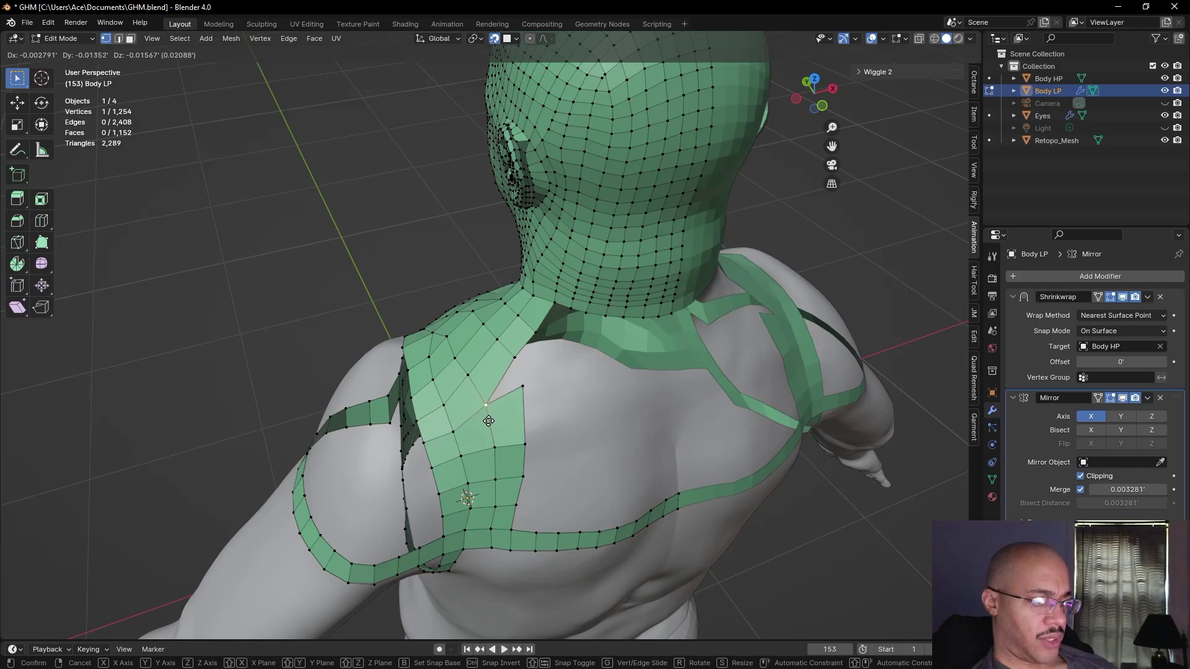
pyautogui.click(495, 413)
pyautogui.press('g')
pyautogui.click(514, 401)
# - Move the four remaining vertices along the column's outer edge, from top to bottom, to space its quads evenly
pyautogui.click(527, 446)
pyautogui.press('g')
pyautogui.click(526, 442)
pyautogui.click(522, 477)
pyautogui.press('g')
pyautogui.click(523, 477)
pyautogui.click(514, 507)
pyautogui.press('g')
pyautogui.click(518, 505)
pyautogui.click(513, 530)
pyautogui.press('g')
pyautogui.click(571, 502)
pyautogui.click(823, 563)
# - Fill the notch between the top of the quad column and the adjoining shoulder edge with a triangle
pyautogui.moveTo(824, 563); pyautogui.dragTo(155, 55, button='middle')
pyautogui.click(118, 37)
pyautogui.keyDown('shift'); pyautogui.click(541, 363); pyautogui.keyUp('shift')
pyautogui.press('f')
pyautogui.click(364, 282)
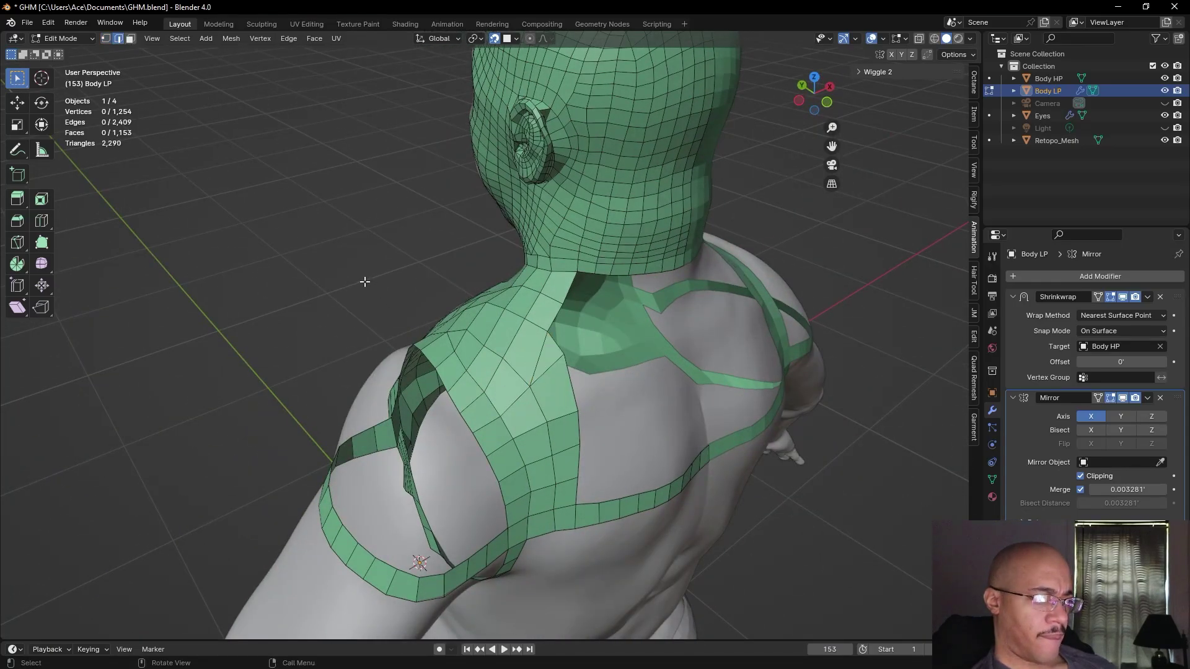
# - Dissolve the edge between the filled triangle and the neighbouring face at the top of the shoulder-blade column
pyautogui.moveTo(350, 270); pyautogui.dragTo(429, 316, button='middle')
pyautogui.moveTo(550, 342); pyautogui.dragTo(486, 362, button='middle')
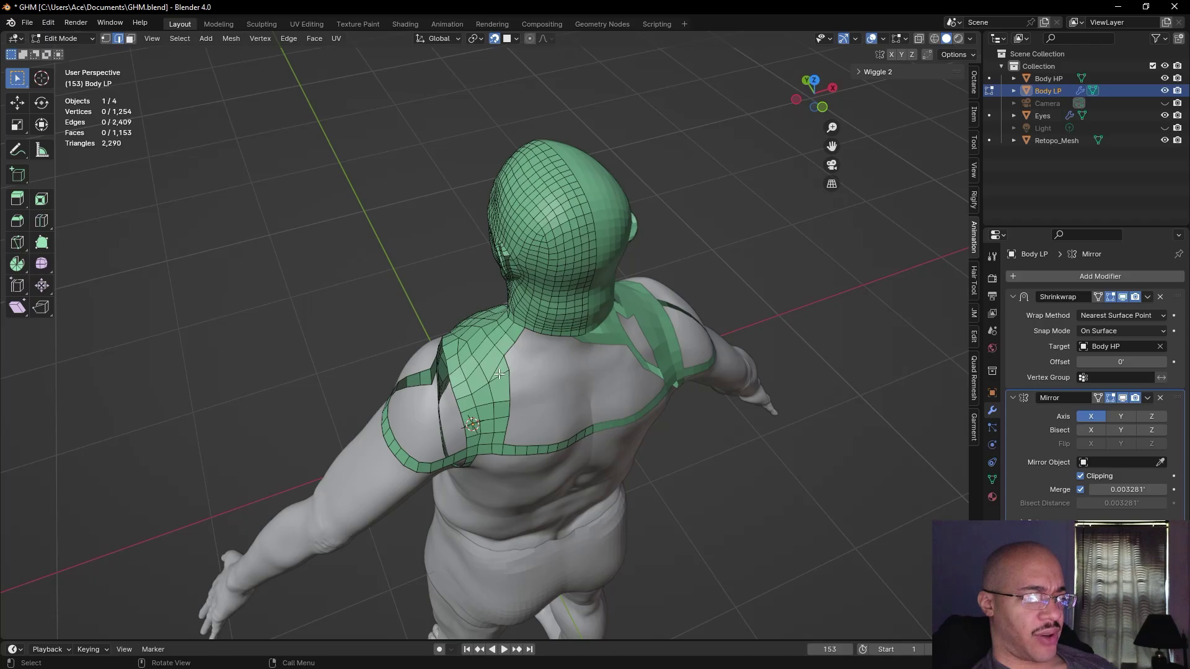
pyautogui.moveTo(467, 378); pyautogui.dragTo(653, 354, button='middle')
pyautogui.scroll(4, 567, 392)
pyautogui.moveTo(568, 392); pyautogui.dragTo(542, 416, button='middle')
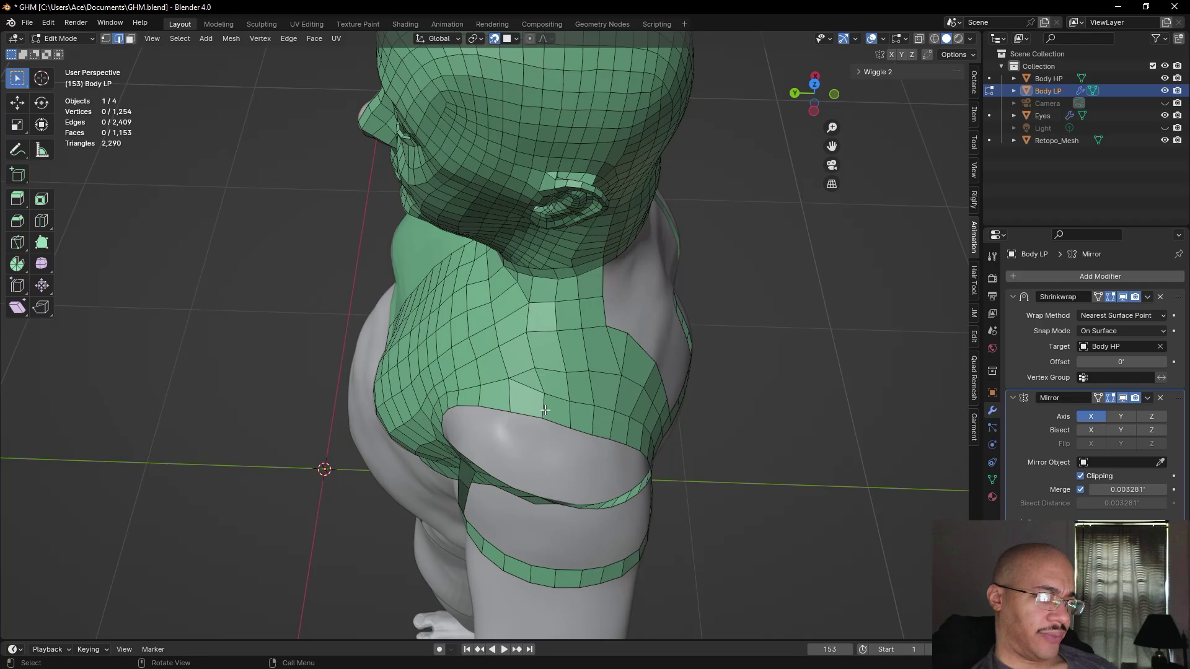
pyautogui.moveTo(702, 390); pyautogui.dragTo(387, 291, button='middle')
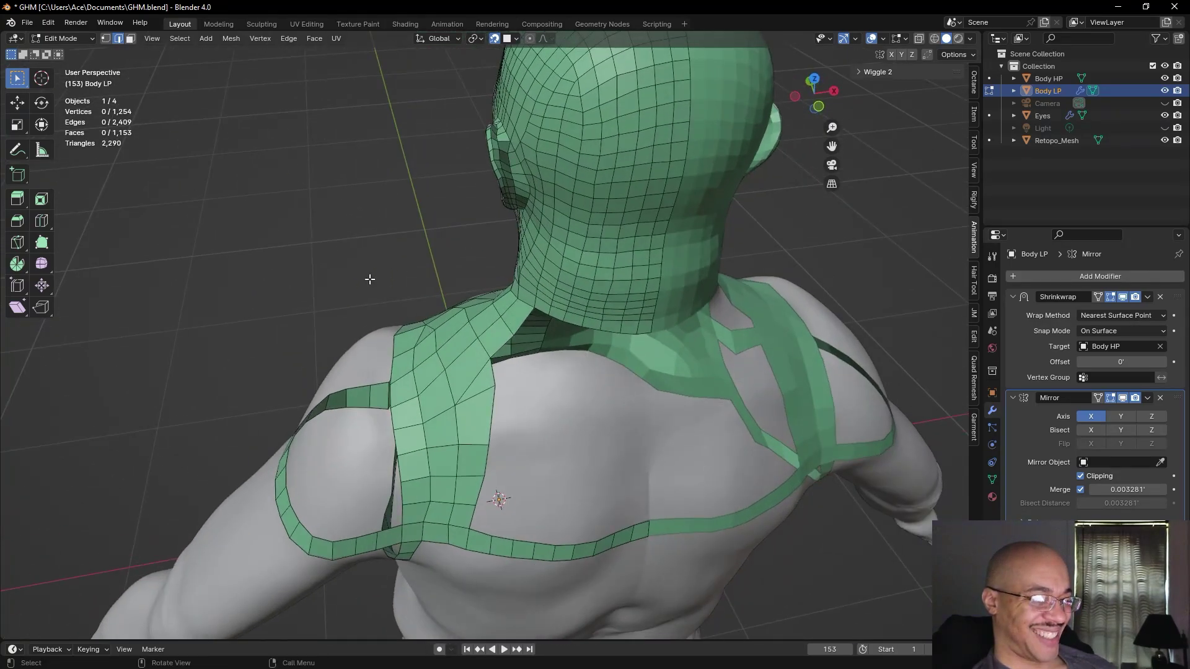
pyautogui.rightClick(477, 369)
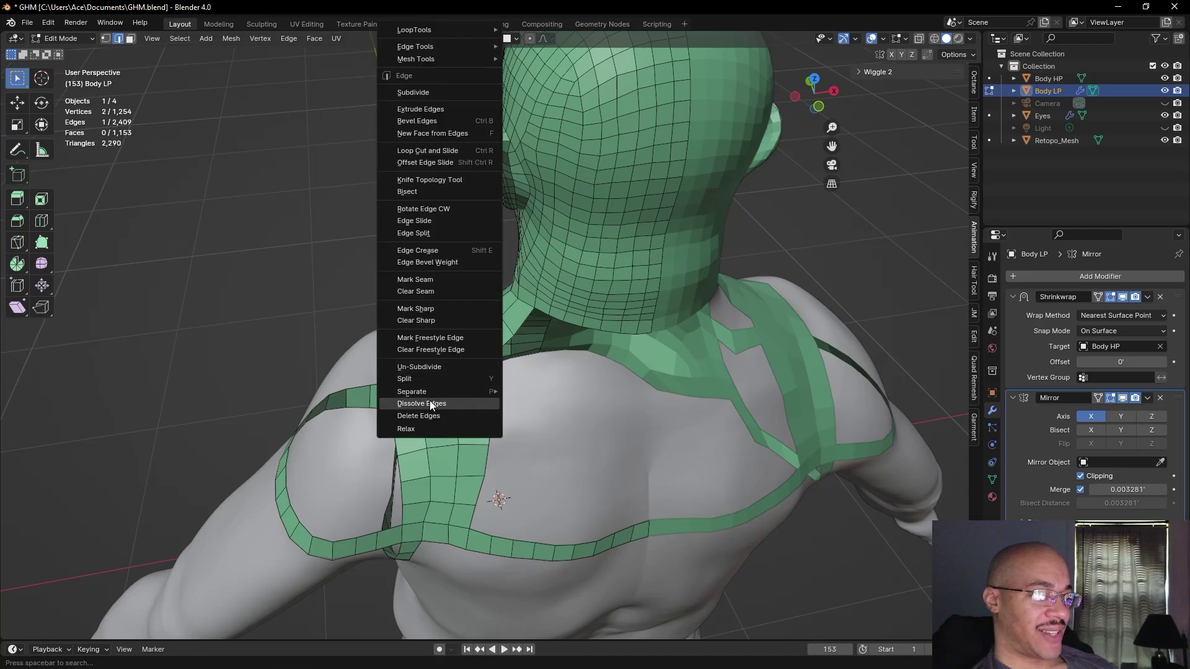
pyautogui.click(430, 403)
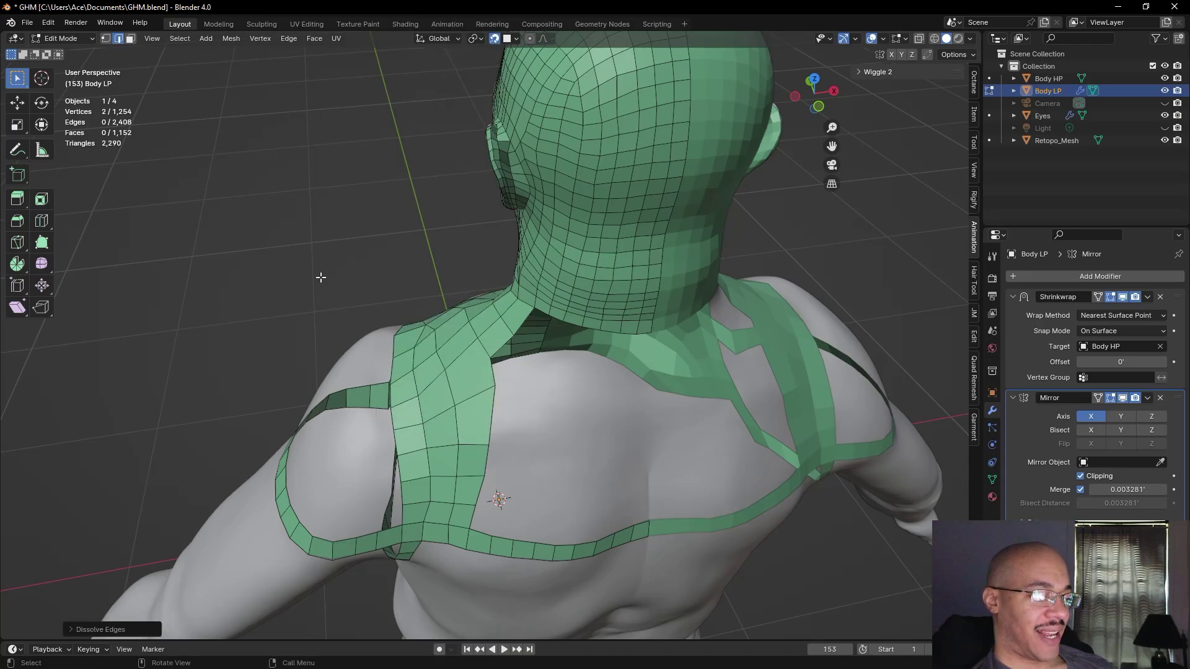
pyautogui.click(335, 285)
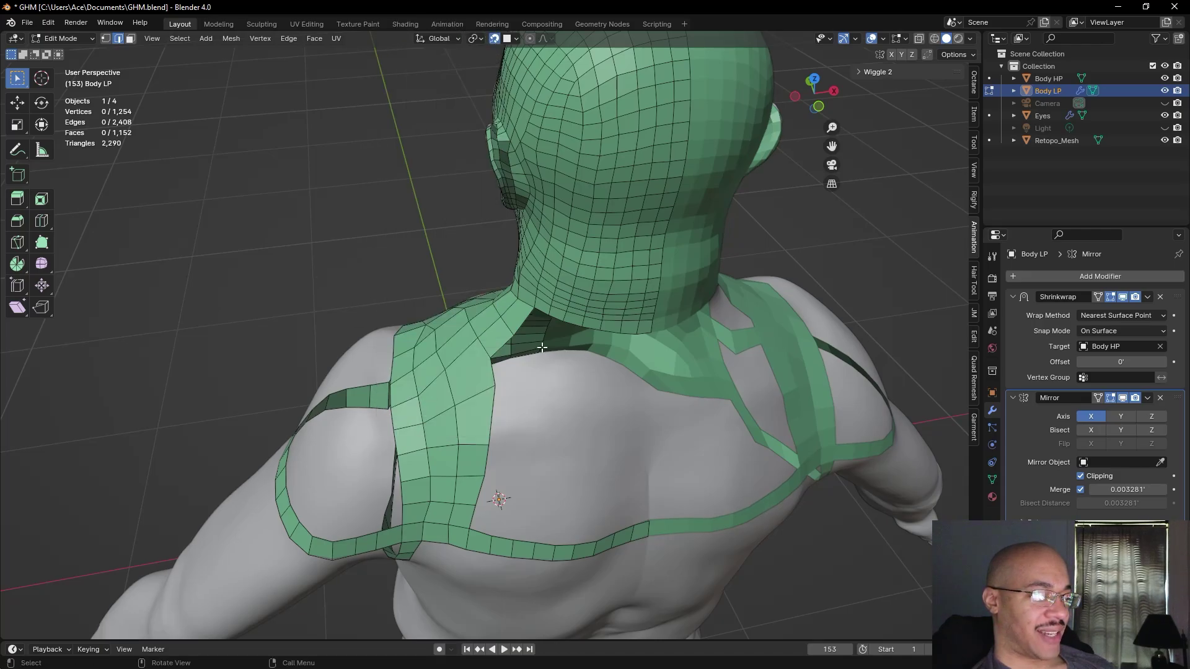
# - Add two quads along the inner boundary of the shoulder strip, running from below the neck down the upper back
pyautogui.keyDown('alt'); pyautogui.moveTo(528, 344); pyautogui.dragTo(549, 354); pyautogui.keyUp('alt')
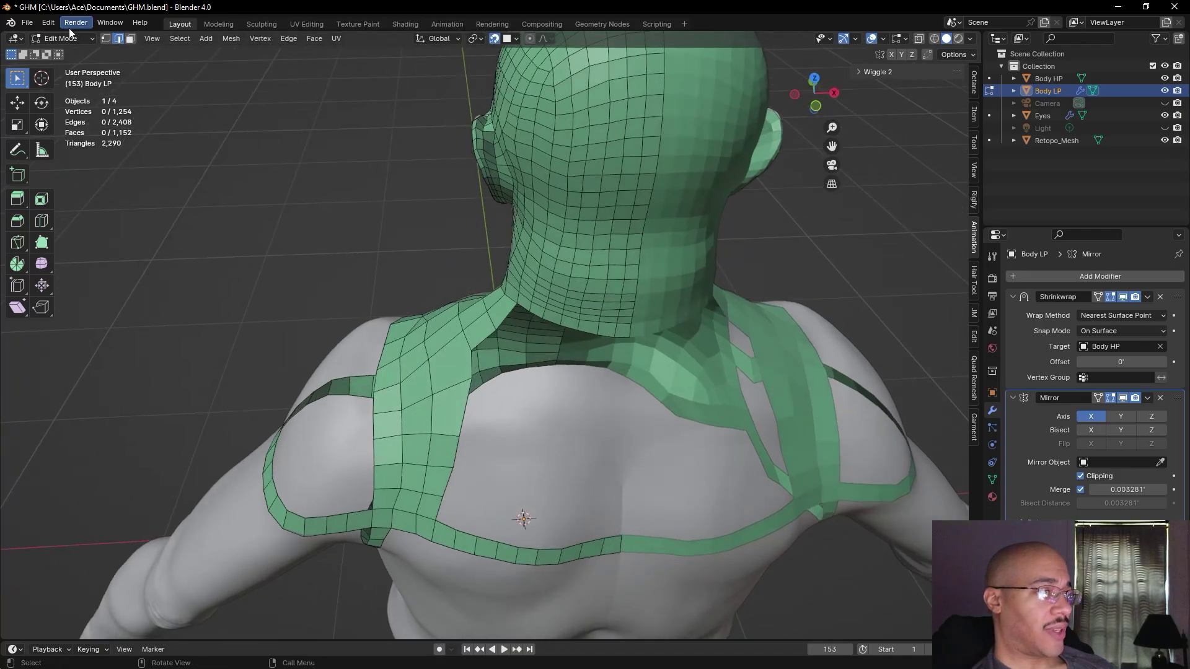
pyautogui.click(106, 39)
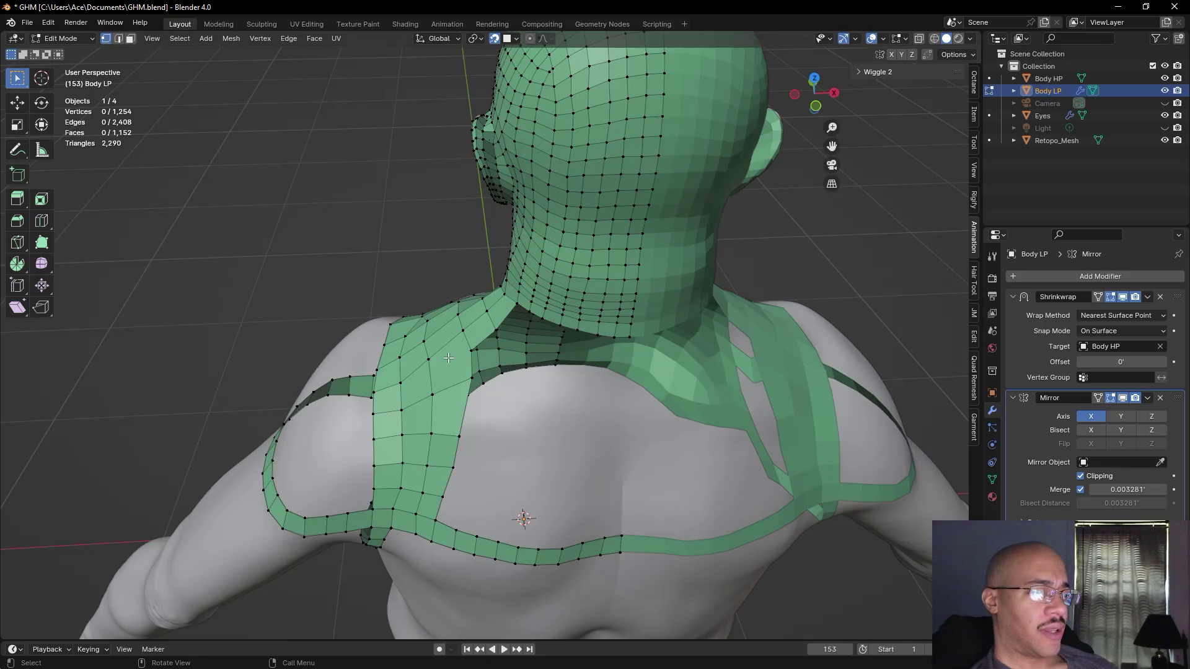
pyautogui.hotkey('alt', 'd')
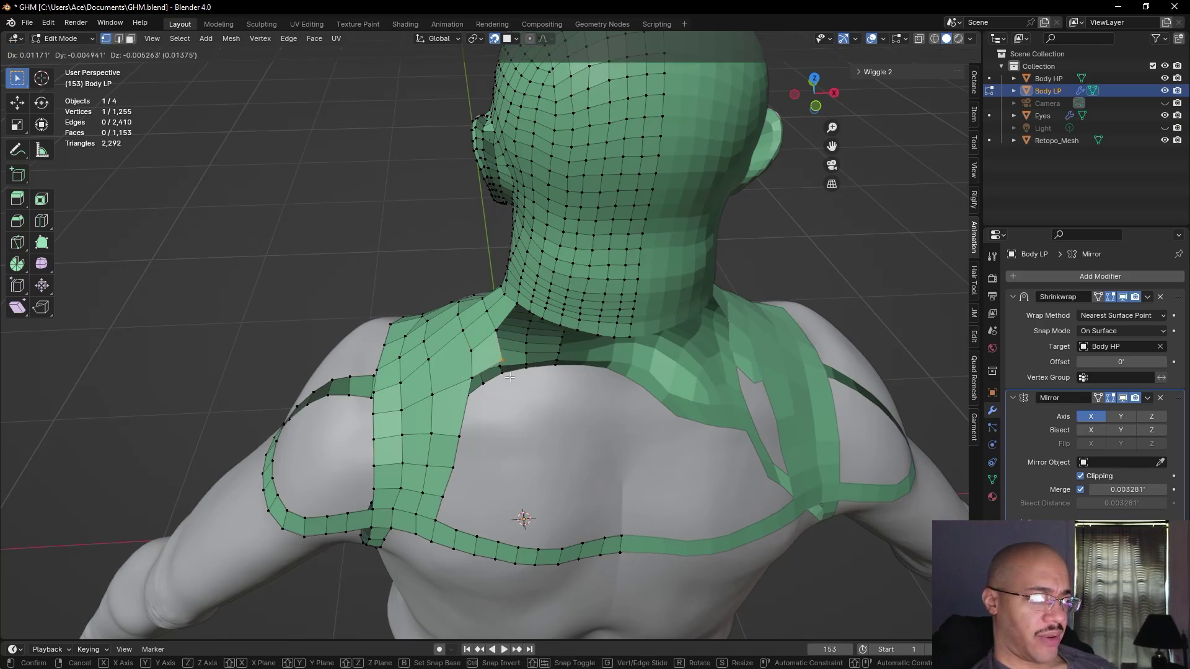
pyautogui.click(510, 383)
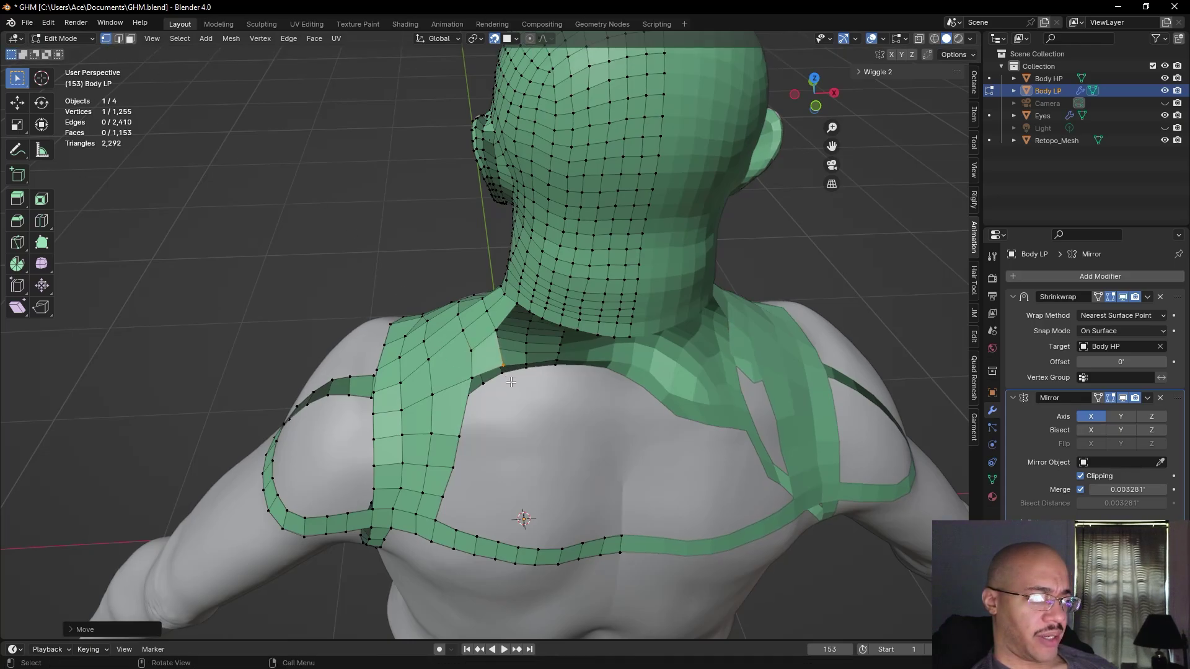
pyautogui.hotkey('alt', 'd')
pyautogui.click(478, 392)
pyautogui.moveTo(478, 396); pyautogui.dragTo(514, 432, button='middle')
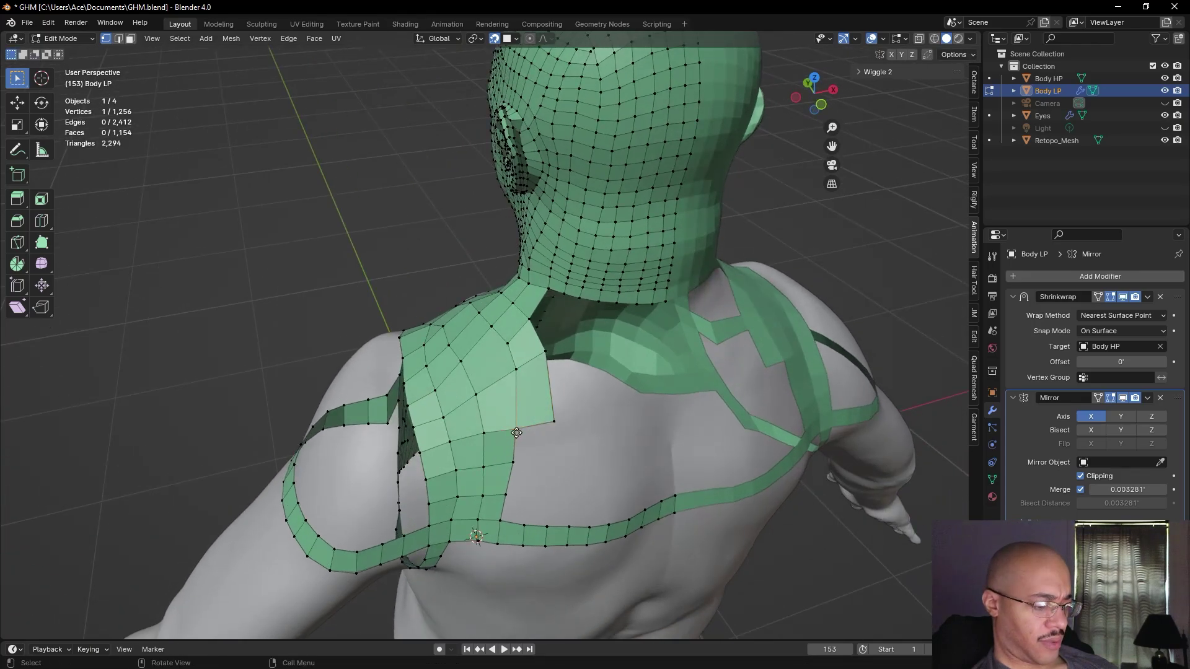
# - Reposition the selected vertex on the shoulder strip just below the neck to even out the surrounding quads
pyautogui.press('g')
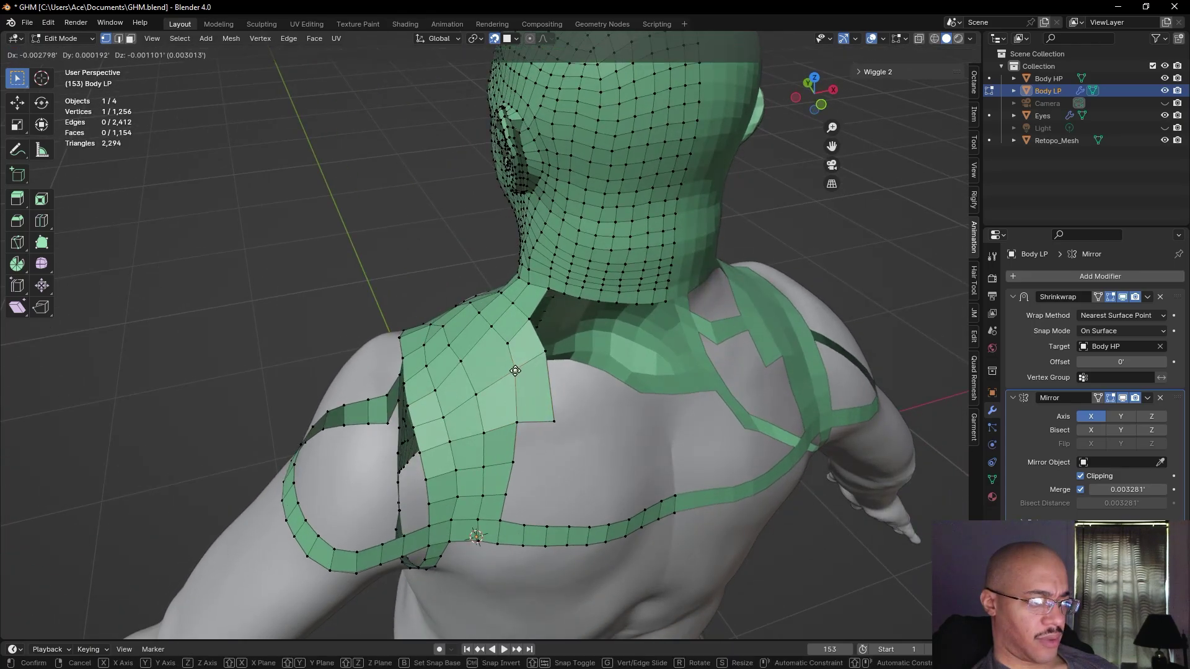
pyautogui.click(500, 343)
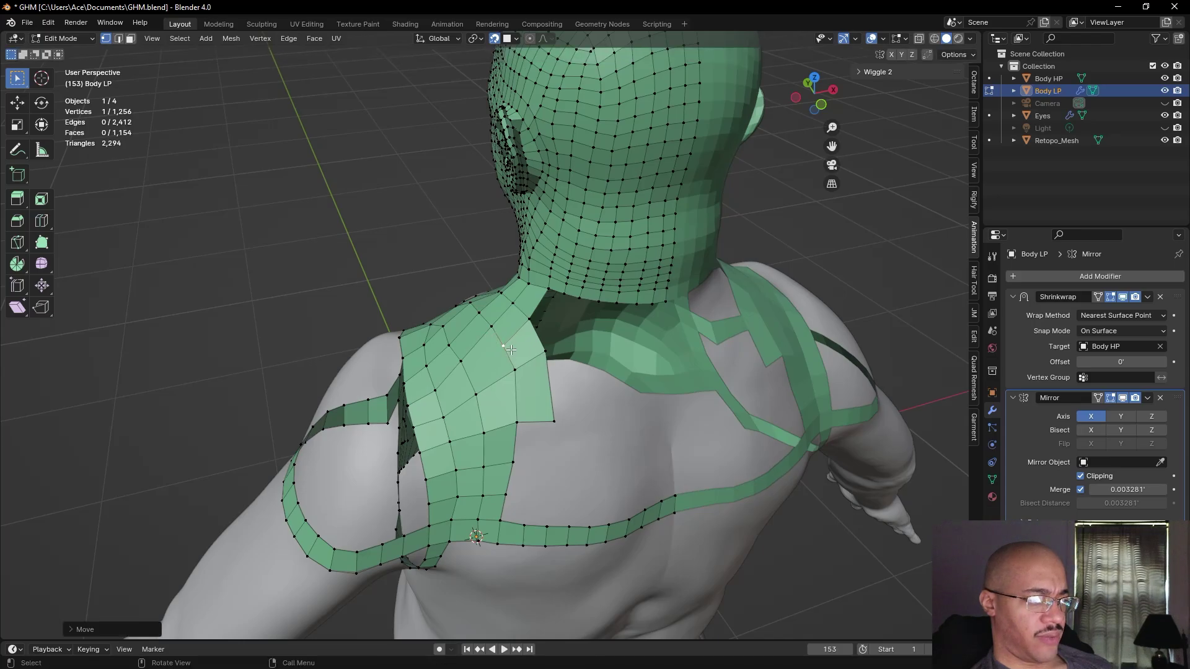
pyautogui.click(325, 257)
# - Dissolve the edge dividing two neighbouring faces of the shoulder strip below the neck
pyautogui.moveTo(325, 256); pyautogui.dragTo(279, 271, button='middle')
pyautogui.click(118, 40)
pyautogui.rightClick(517, 362)
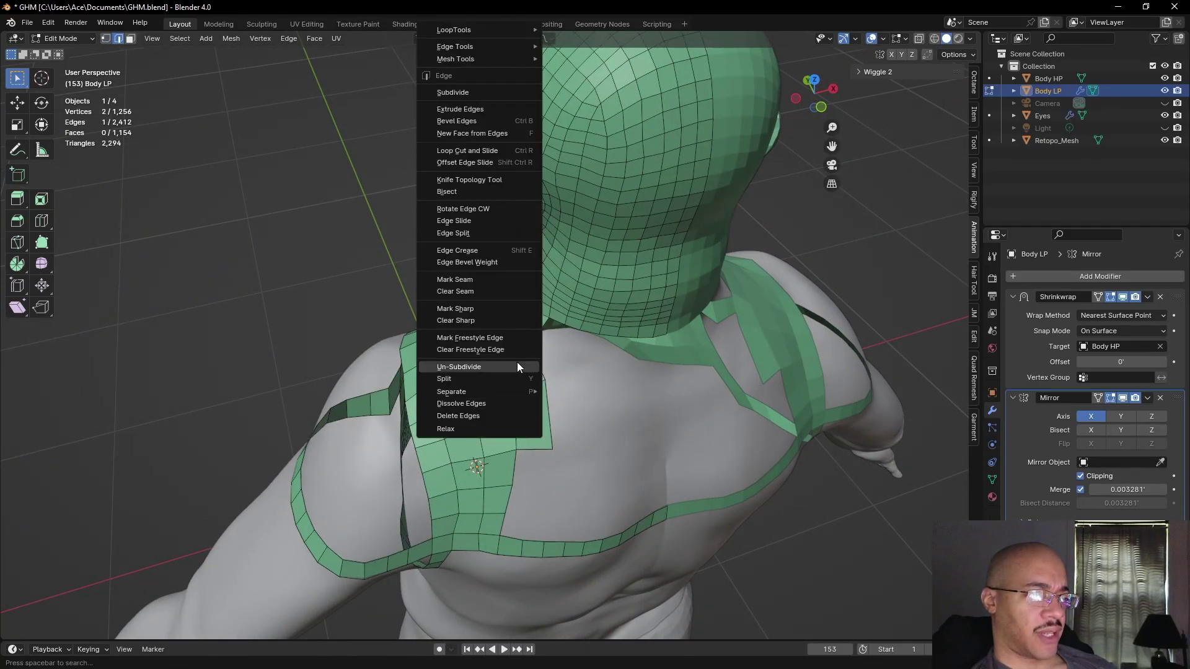
pyautogui.click(463, 402)
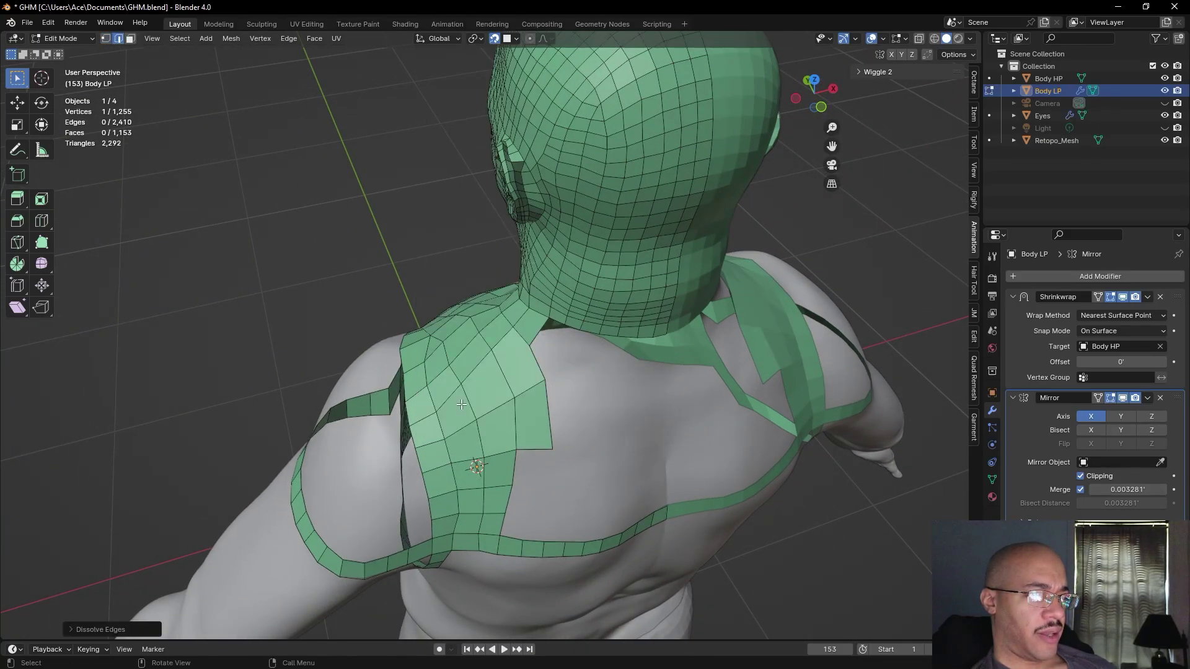
pyautogui.click(340, 287)
# - Fill the gap between the base of the neck and the inner top edge of the shoulder strip with a face
pyautogui.moveTo(340, 287); pyautogui.dragTo(545, 313, button='middle')
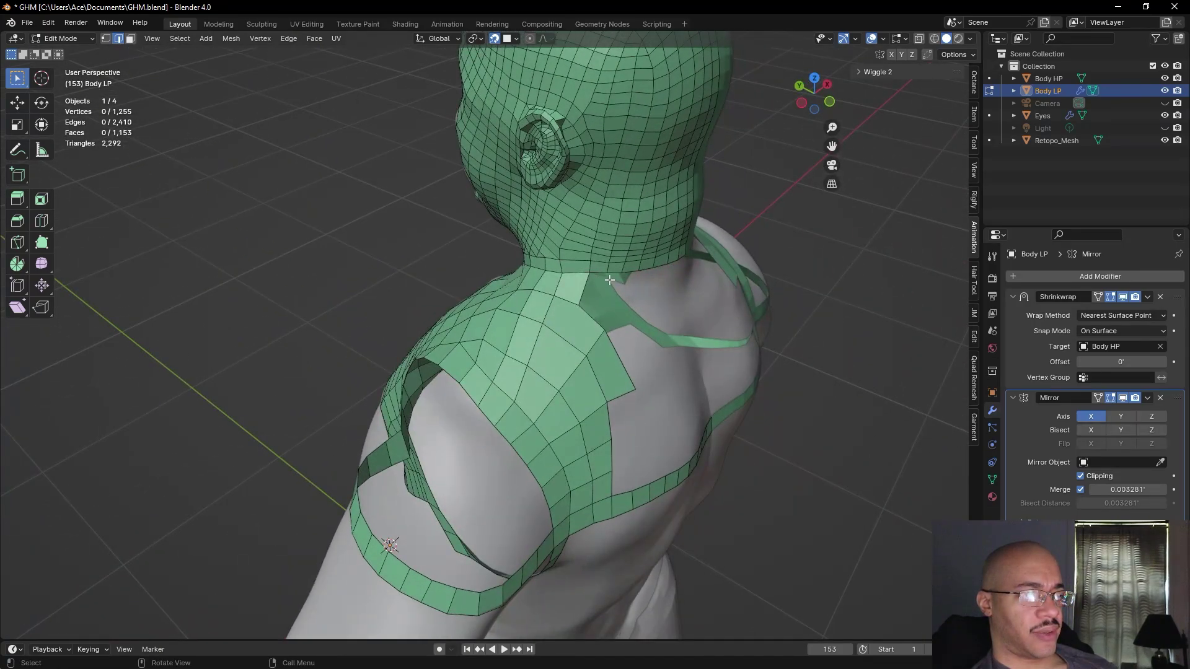
pyautogui.moveTo(578, 297); pyautogui.dragTo(555, 324, button='middle')
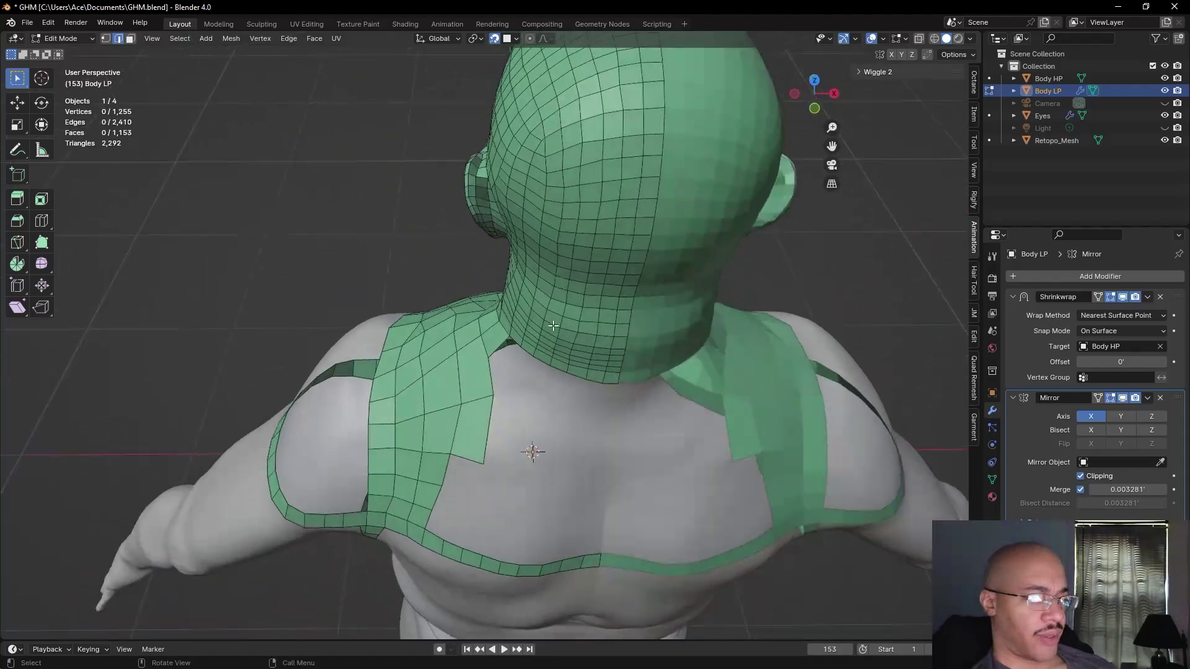
pyautogui.moveTo(493, 386); pyautogui.dragTo(511, 363, button='middle')
pyautogui.scroll(4, 641, 378)
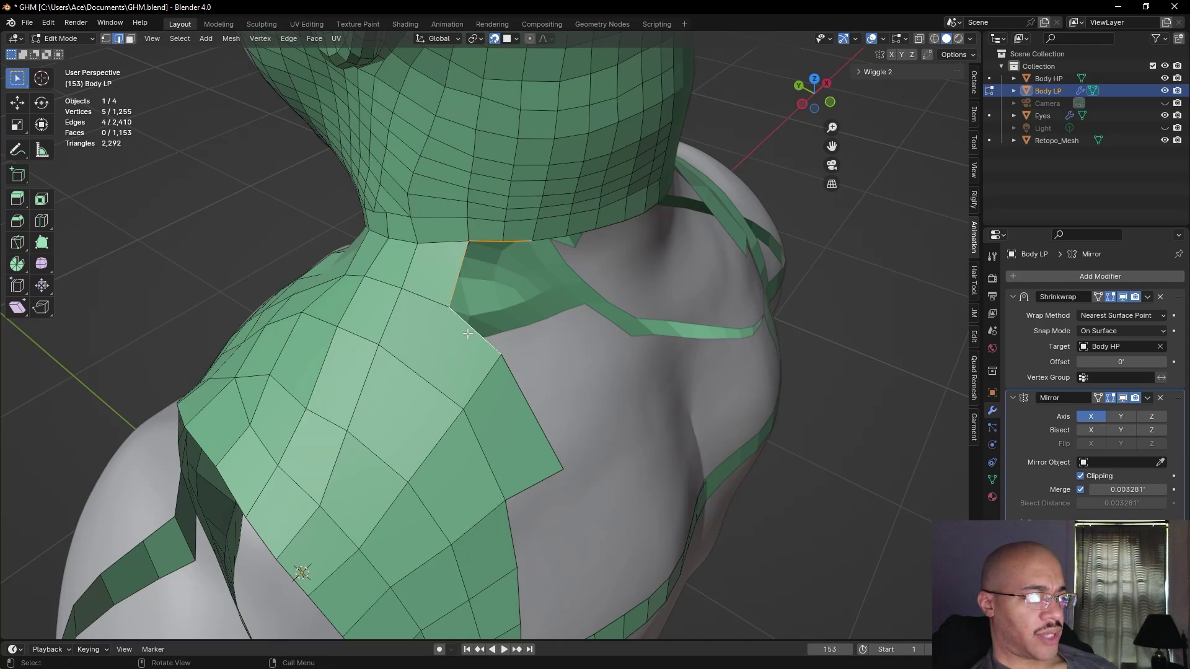
pyautogui.press('f')
pyautogui.hotkey('alt', 'a')
# - Add a loop cut through three quads across the shoulder, from the armhole edge to the large face below the neck
pyautogui.moveTo(261, 223); pyautogui.dragTo(402, 267, button='middle')
pyautogui.click(430, 300)
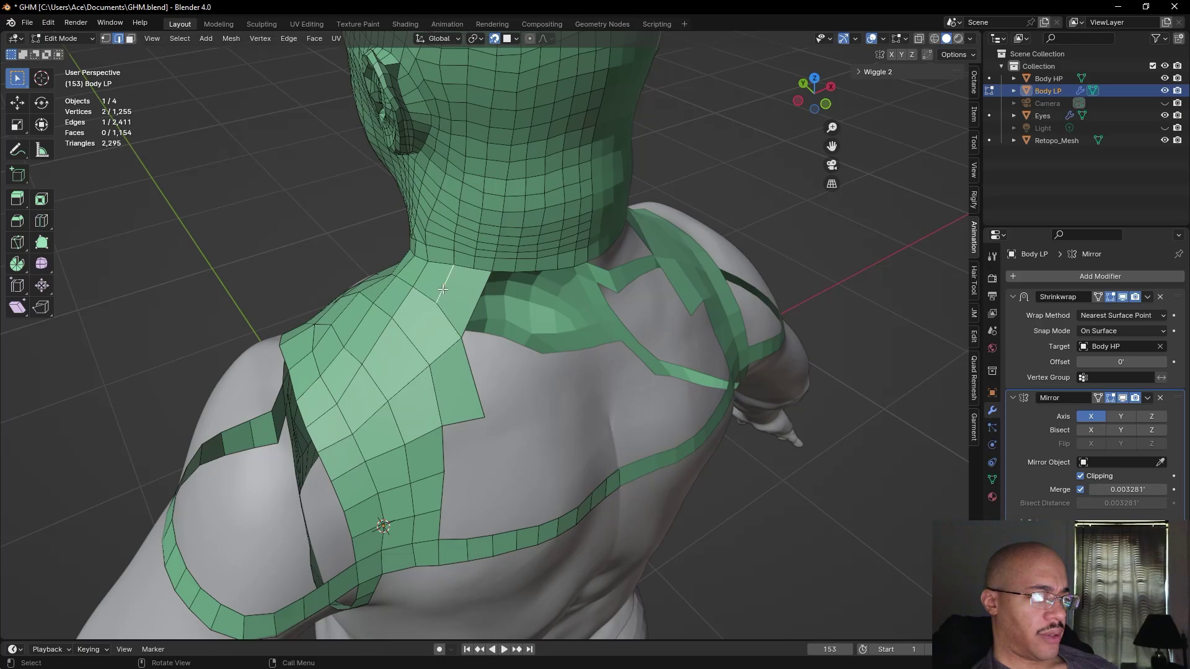
pyautogui.hotkey('ctrl', 'e')
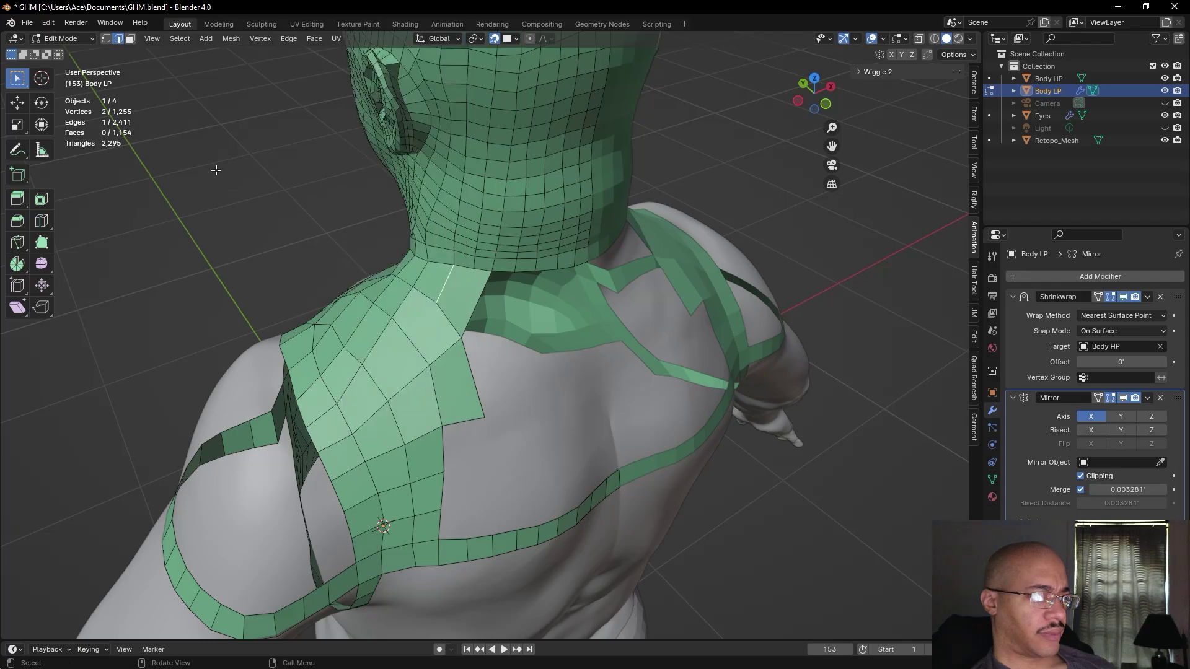
pyautogui.rightClick(432, 287)
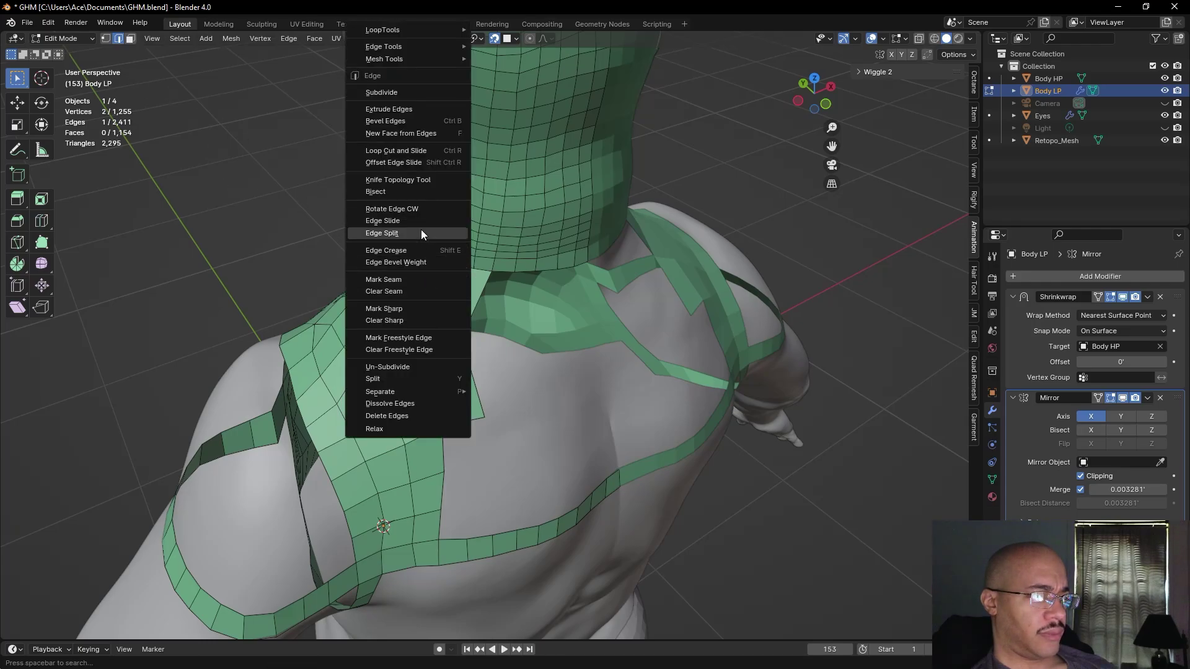
pyautogui.click(418, 151)
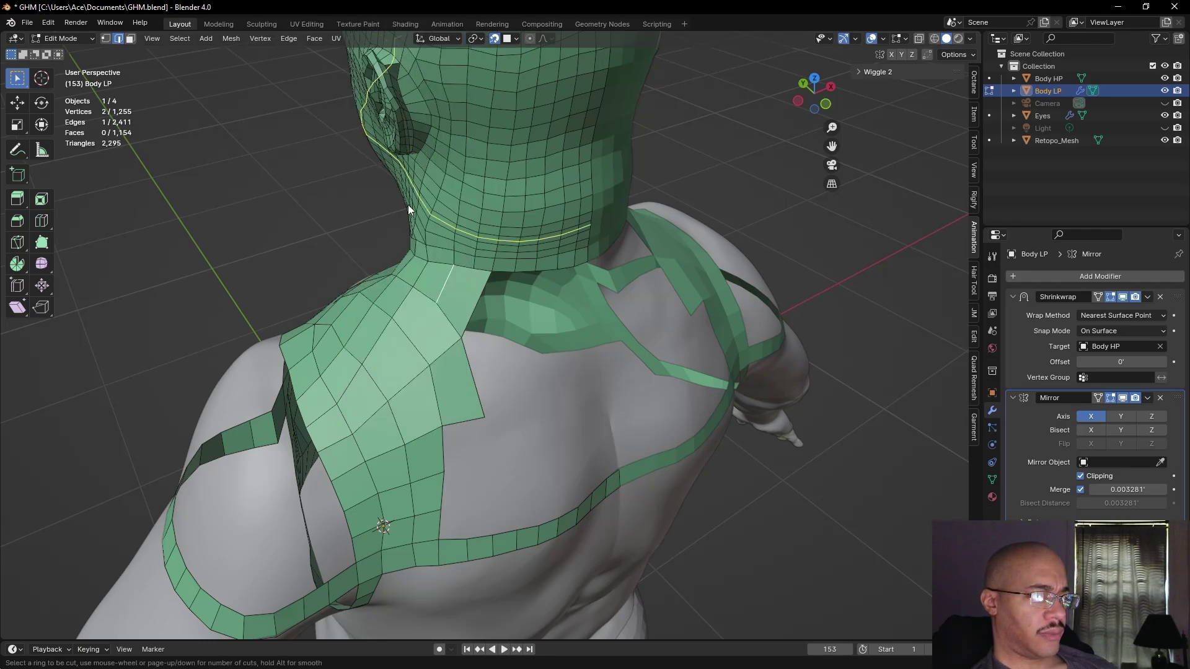
pyautogui.click(409, 332)
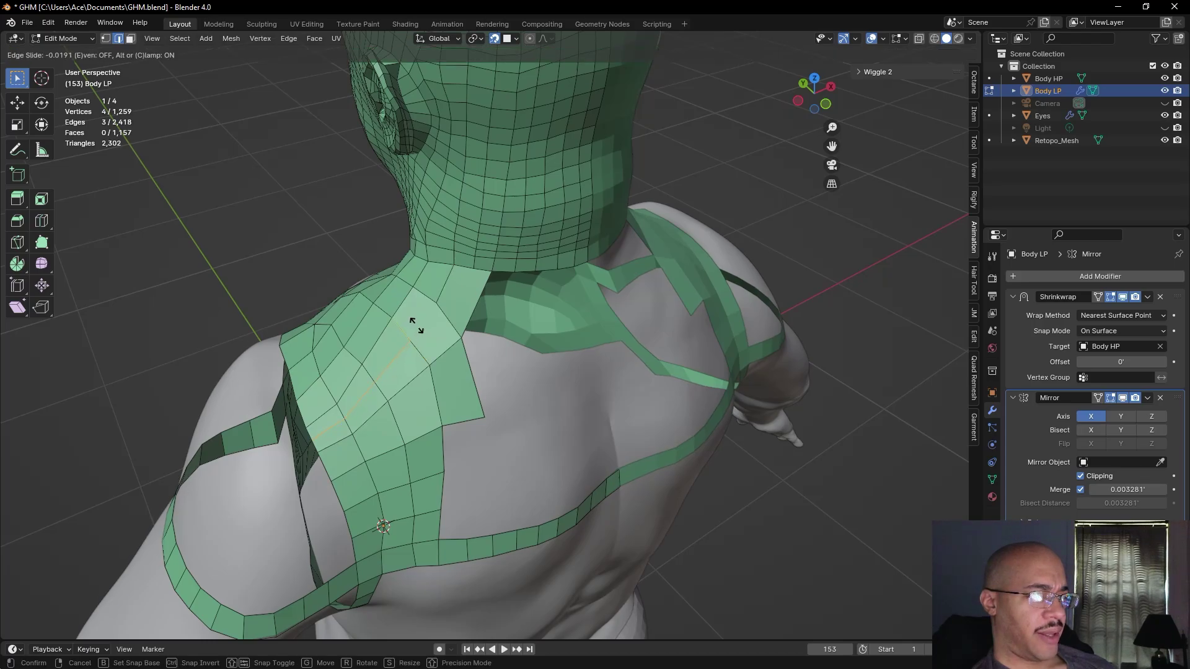
pyautogui.click(417, 327)
pyautogui.click(652, 385)
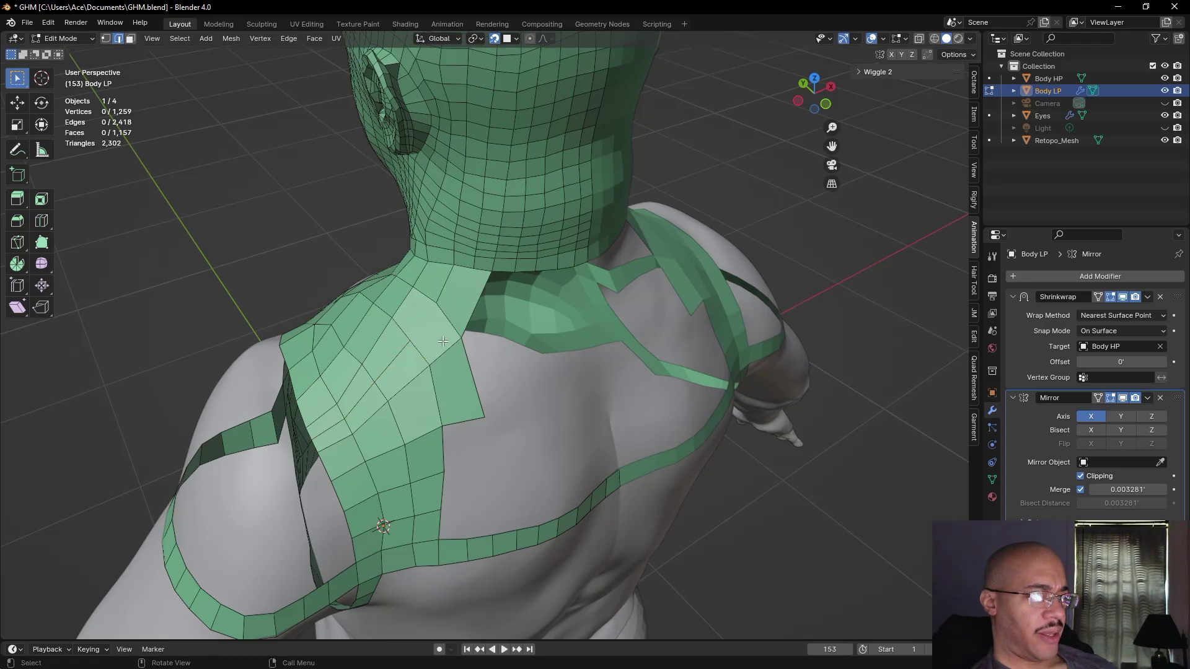
# - Delete the six-sided face on the shoulder below the neck, where the new loop cut ends
pyautogui.press('3')
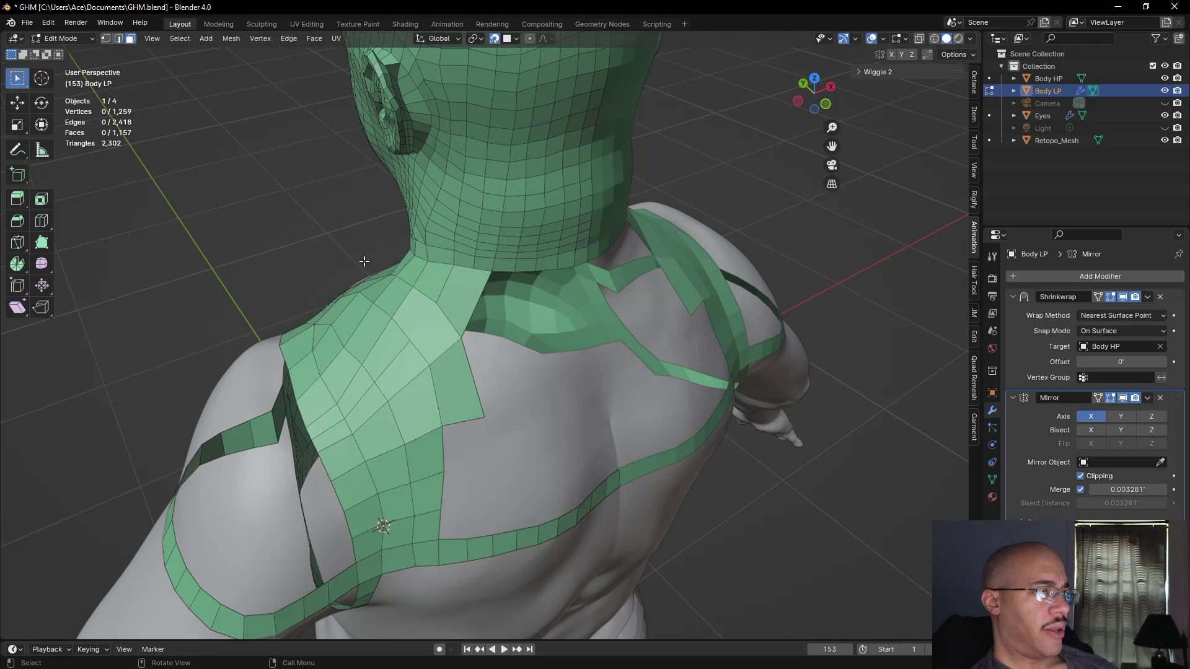
pyautogui.click(397, 308)
pyautogui.keyDown('shift'); pyautogui.click(418, 325); pyautogui.keyUp('shift')
pyautogui.rightClick(386, 328)
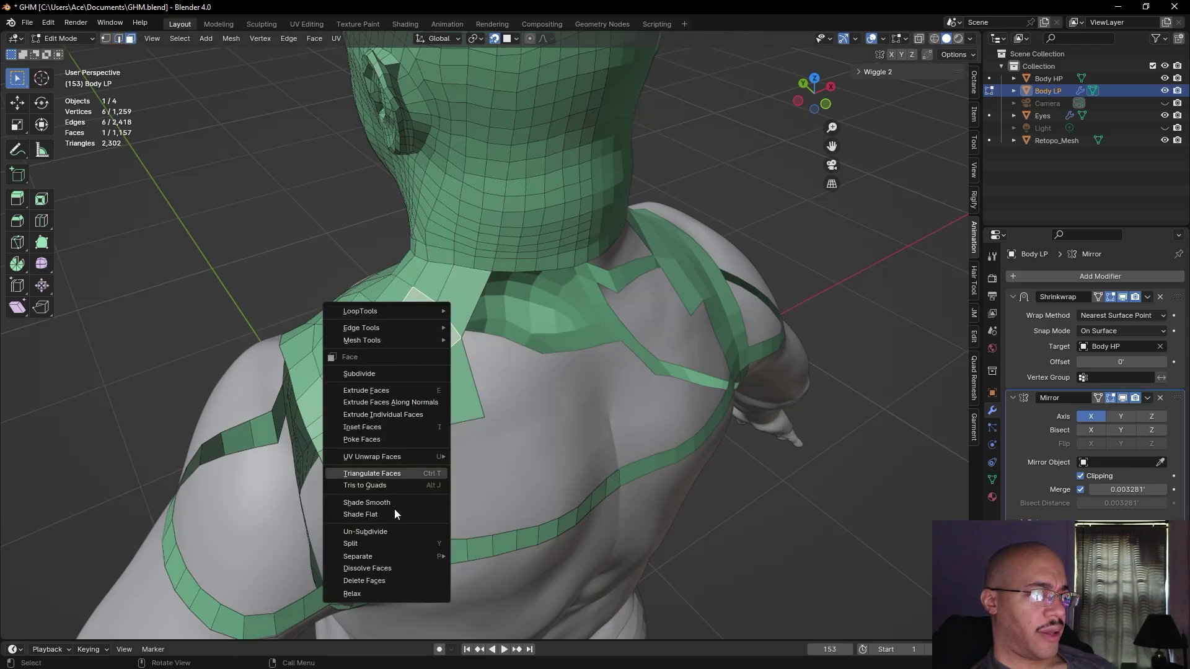
pyautogui.click(377, 578)
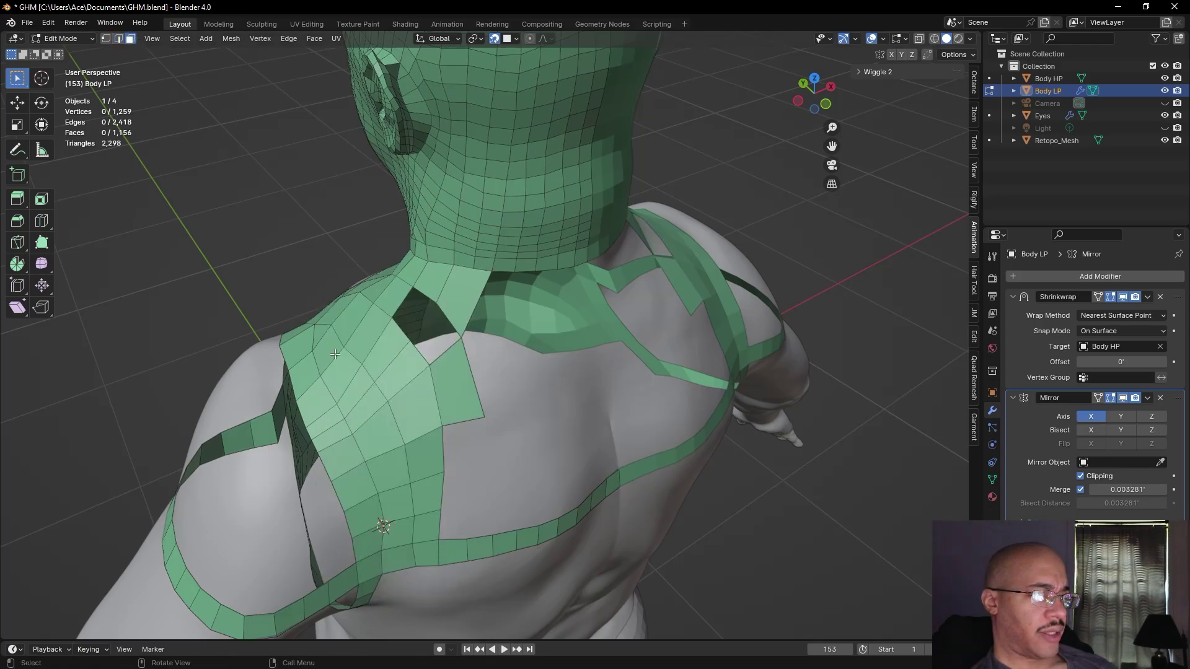
# - Fill the hole left in the shoulder below the neck with two quads that continue the new edge loop
pyautogui.click(119, 39)
pyautogui.moveTo(324, 265); pyautogui.dragTo(186, 112, button='middle')
pyautogui.click(106, 39)
pyautogui.click(119, 38)
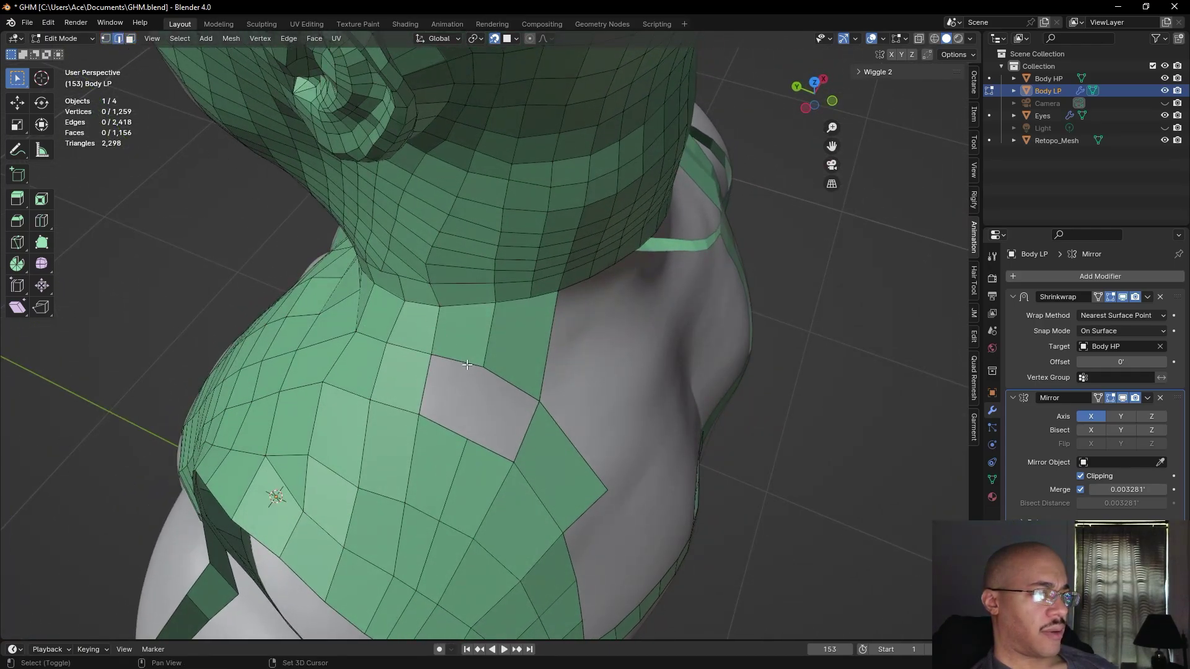
pyautogui.keyDown('shift'); pyautogui.click(425, 402); pyautogui.keyUp('shift')
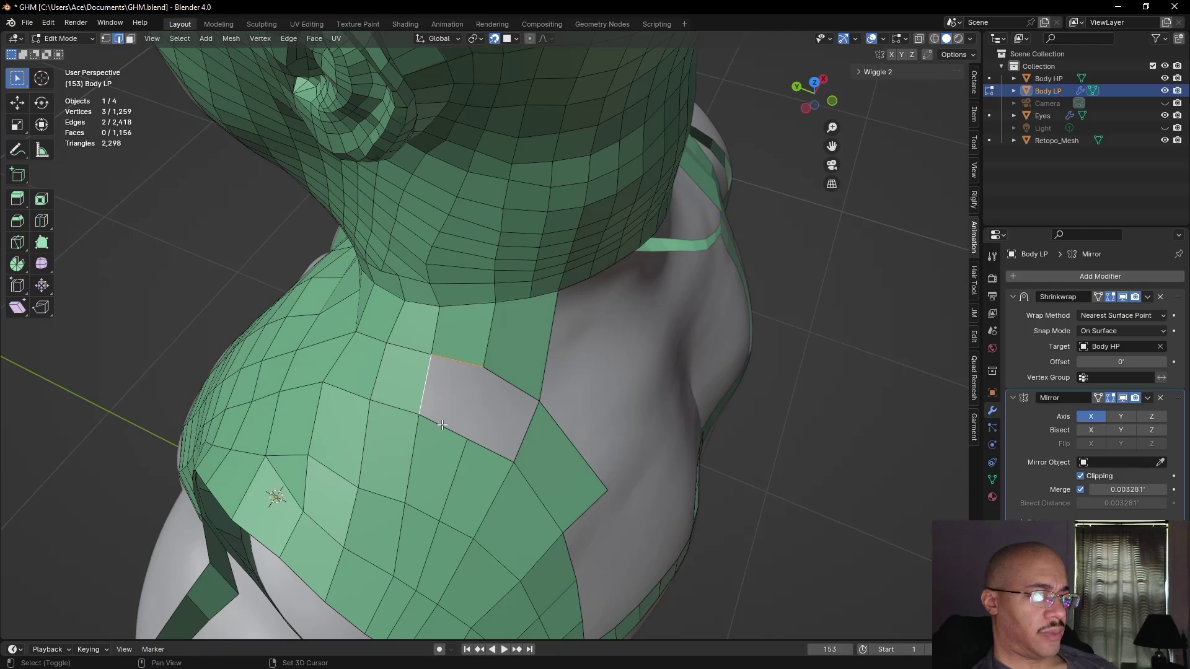
pyautogui.press('f')
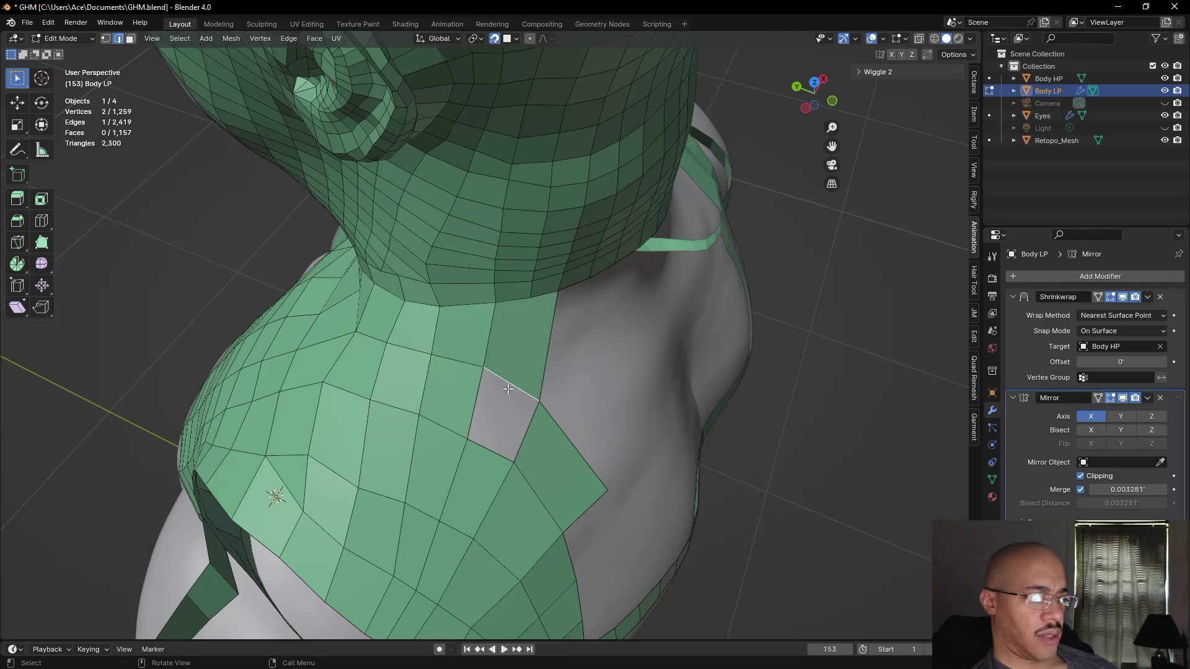
pyautogui.keyDown('shift'); pyautogui.click(478, 401); pyautogui.keyUp('shift')
pyautogui.keyDown('shift'); pyautogui.click(490, 446); pyautogui.keyUp('shift')
pyautogui.press('f')
# - Move the short edges along the top of the armhole to space the shoulder quads evenly
pyautogui.moveTo(232, 261); pyautogui.dragTo(661, 499, button='middle')
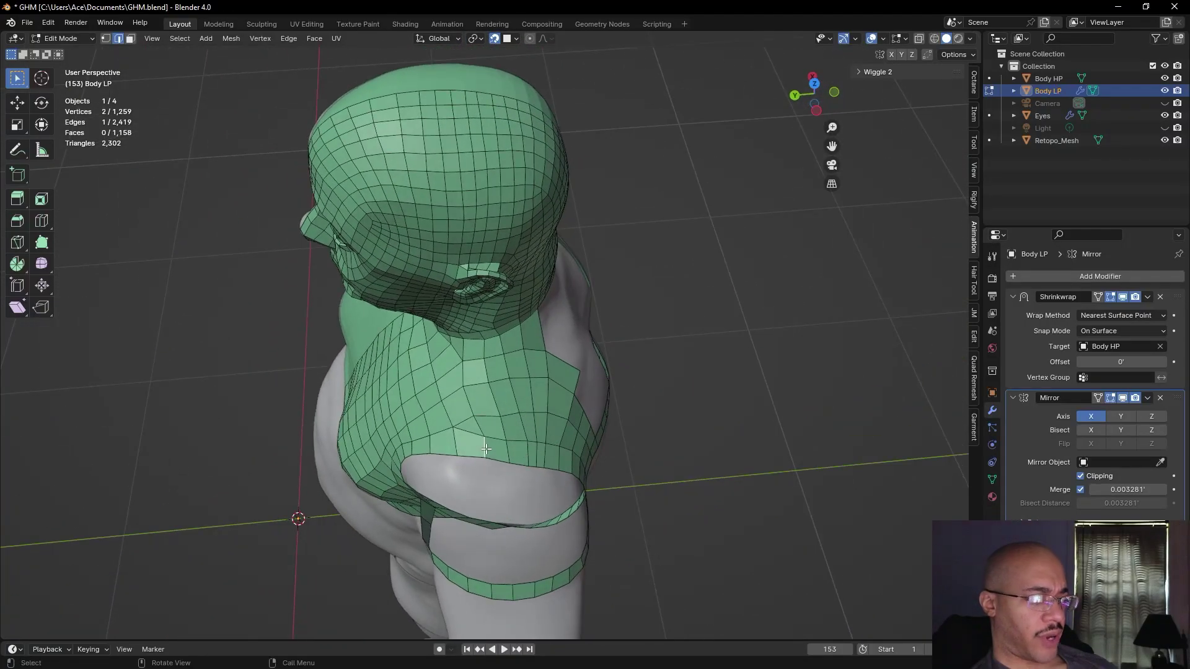
pyautogui.press('g')
pyautogui.click(476, 434)
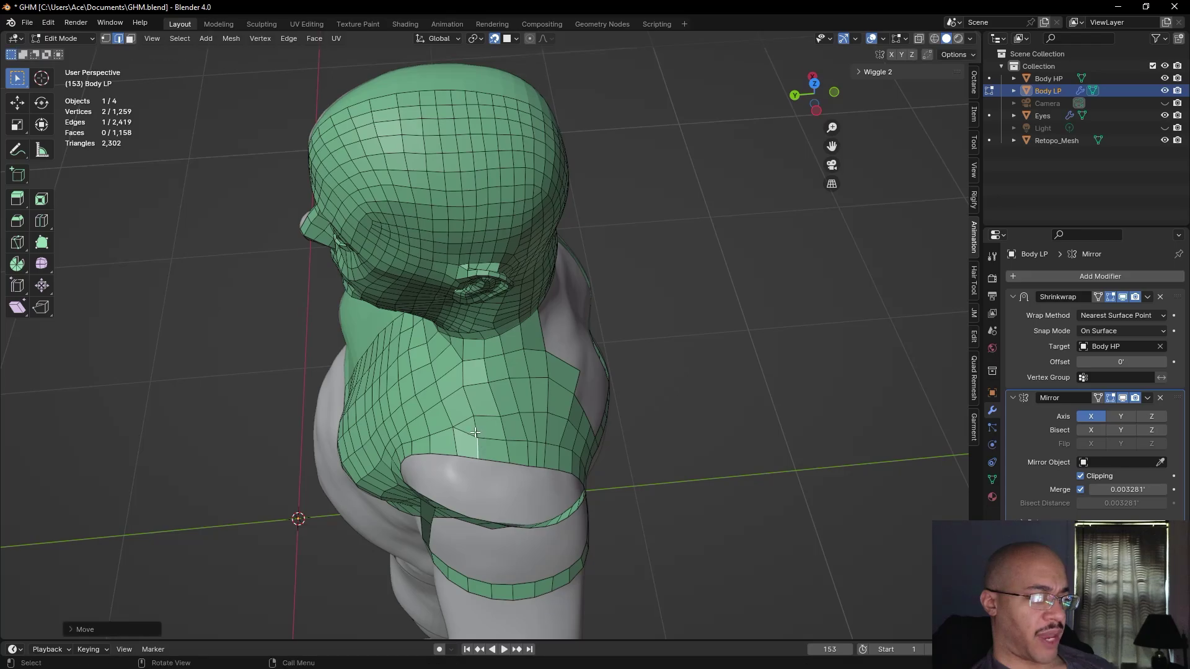
pyautogui.click(470, 409)
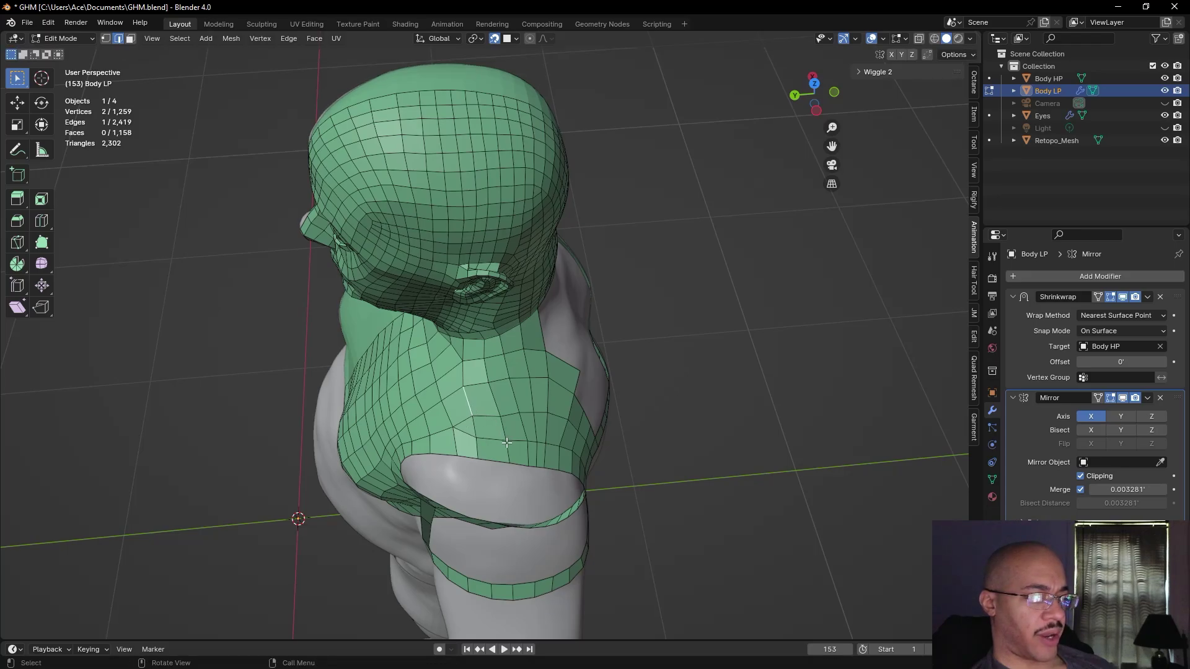
pyautogui.keyDown('shift'); pyautogui.click(484, 358); pyautogui.keyUp('shift')
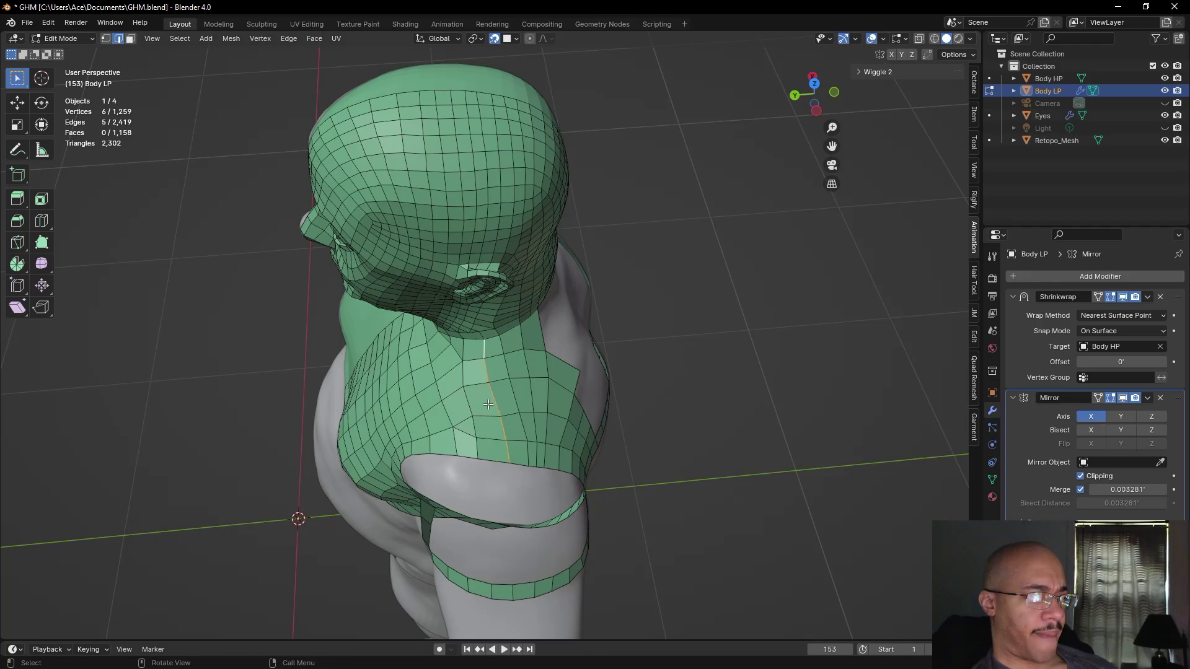
pyautogui.click(503, 453)
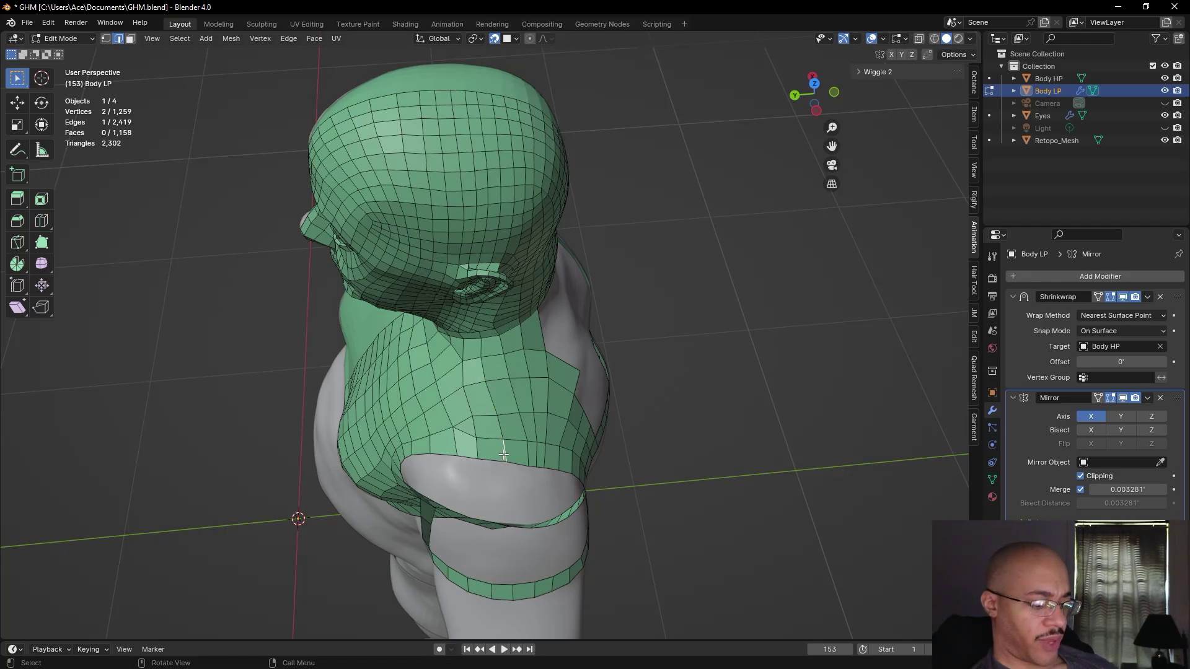
pyautogui.press('g')
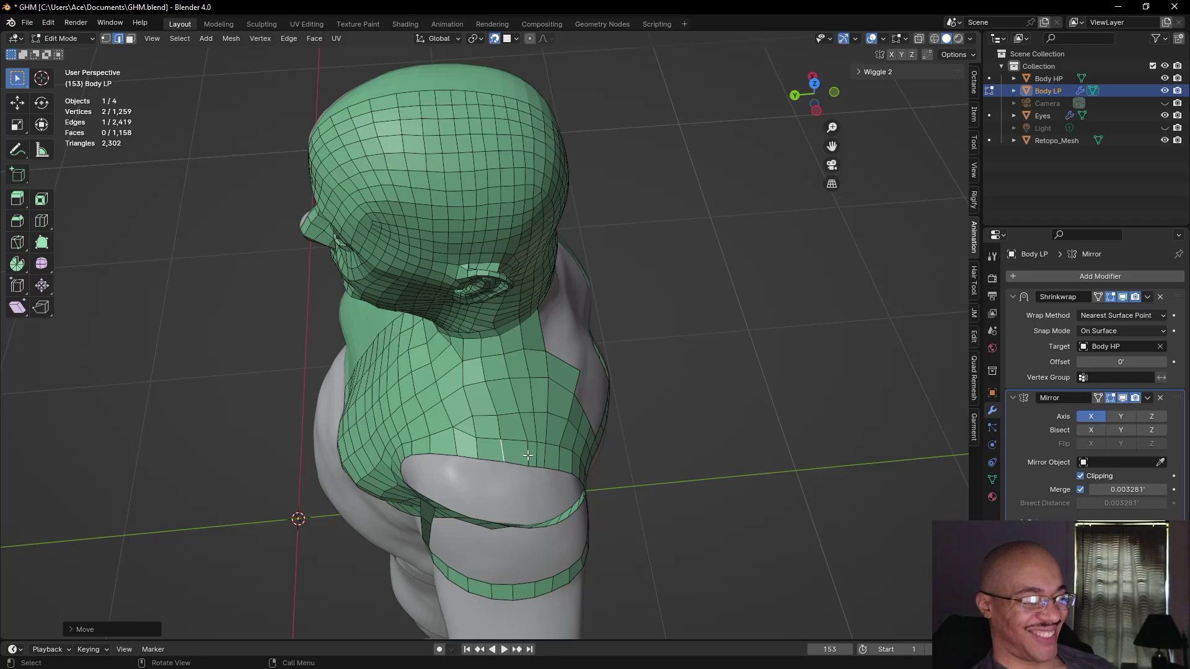
pyautogui.click(524, 459)
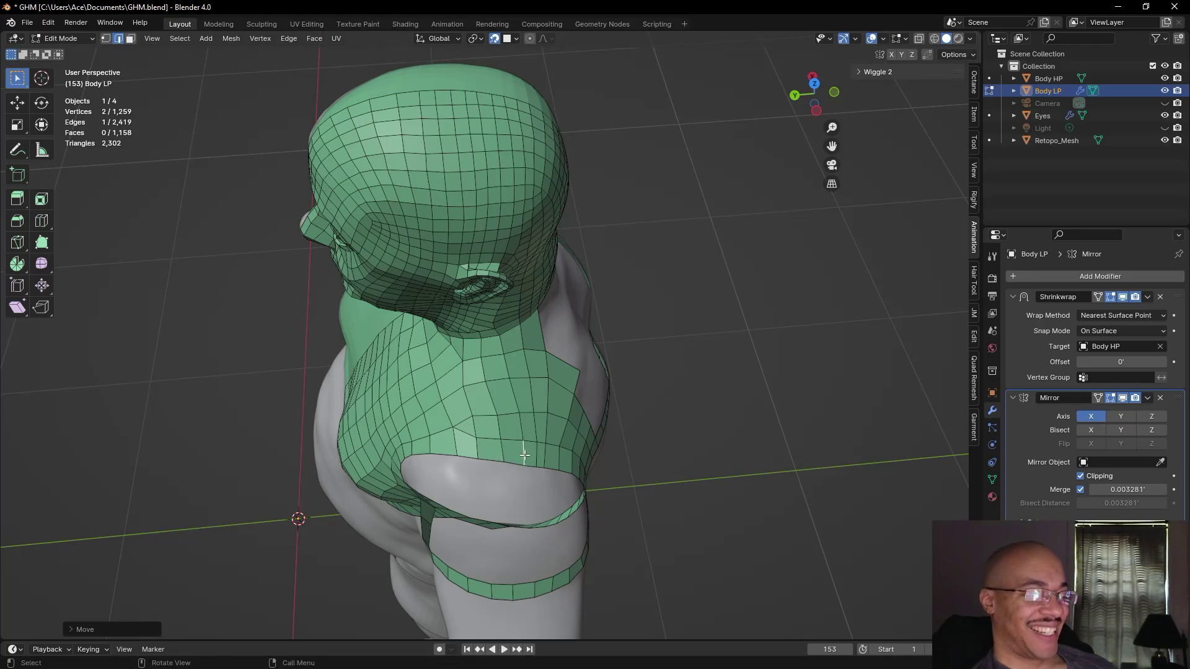
pyautogui.press('g')
pyautogui.click(523, 454)
pyautogui.press('g')
pyautogui.click(520, 431)
# - Rotate two consecutive edges of the loop running from the shoulder toward the neck to smooth its flow
pyautogui.click(492, 400)
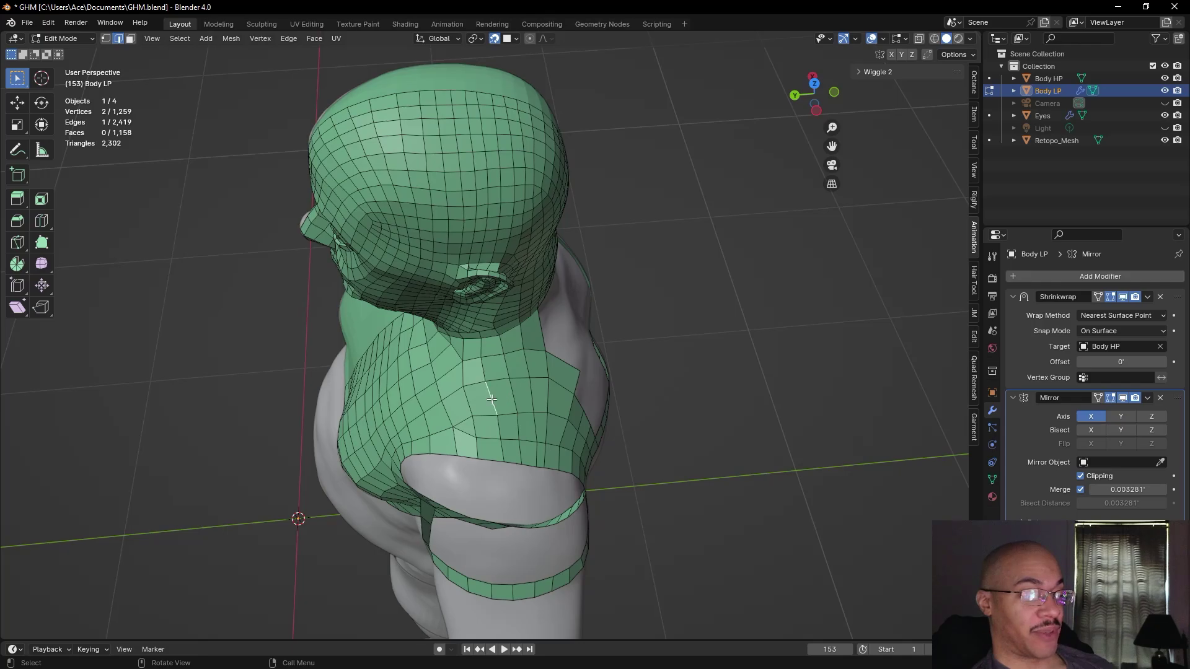
pyautogui.press('r')
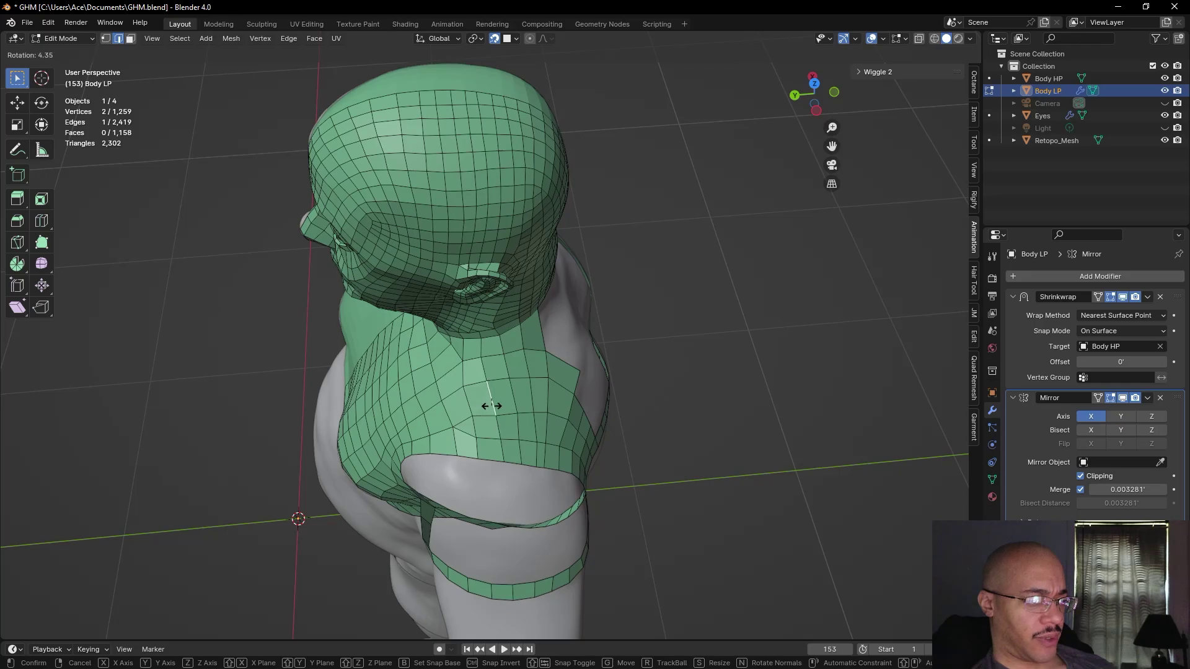
pyautogui.click(491, 404)
pyautogui.click(476, 370)
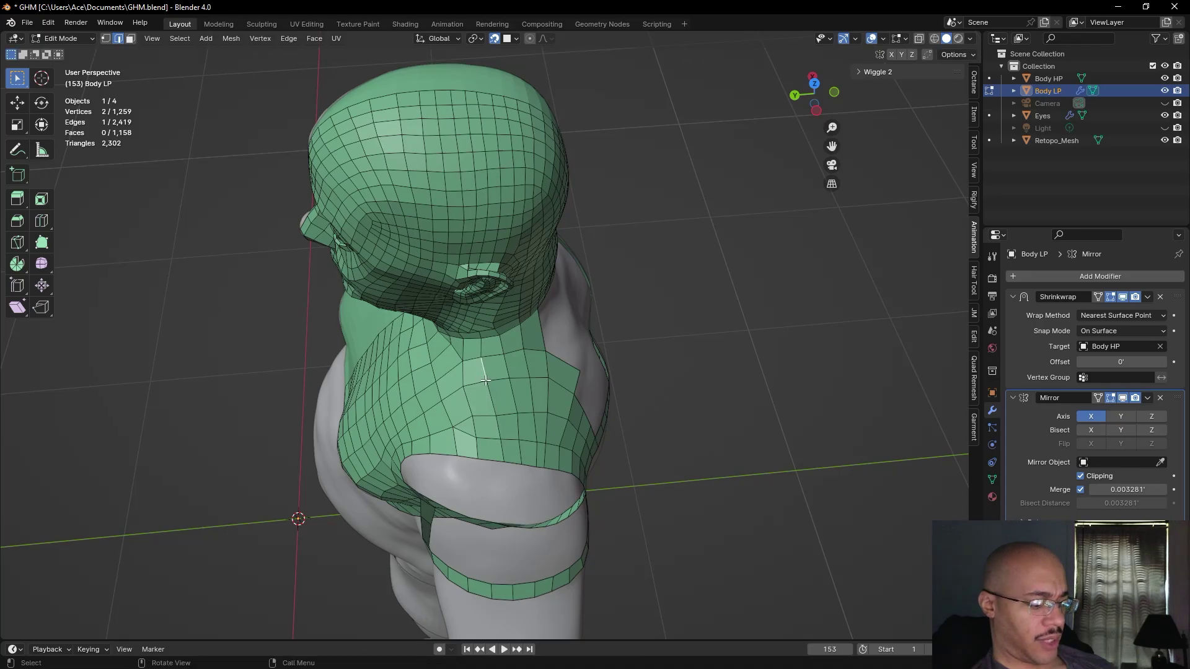
pyautogui.press('r')
pyautogui.click(485, 381)
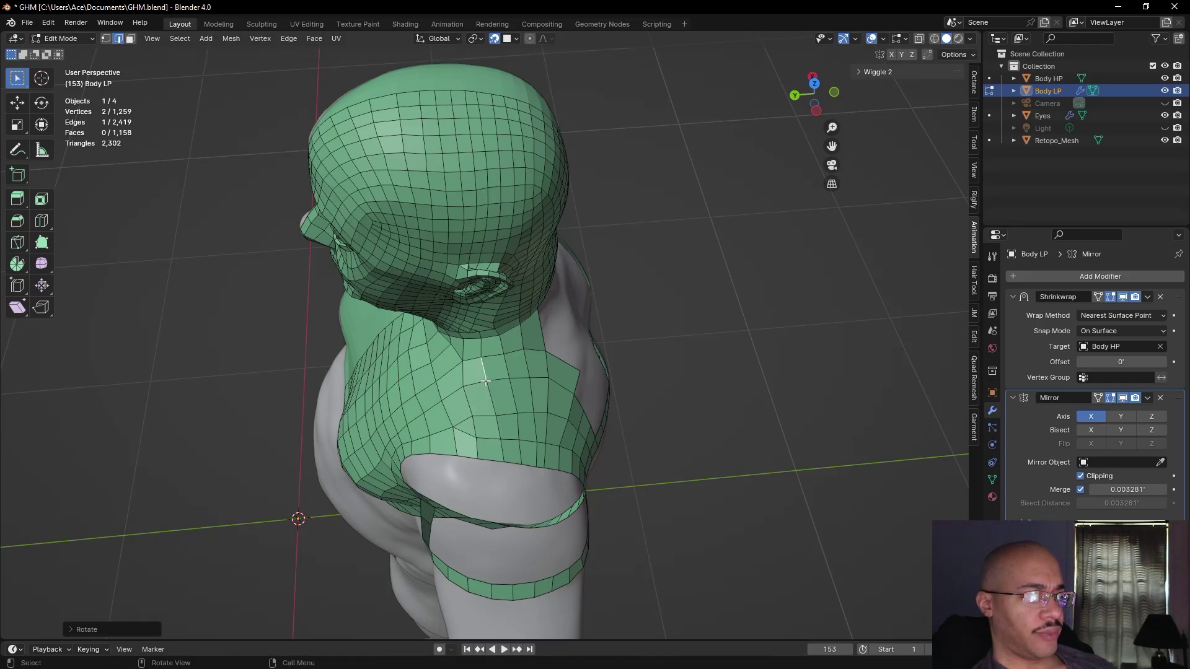
pyautogui.click(748, 436)
# - Add two quads down the inner side of the shoulder-blade column, extending the strip toward the upper-back band
pyautogui.moveTo(744, 508); pyautogui.dragTo(640, 457, button='middle')
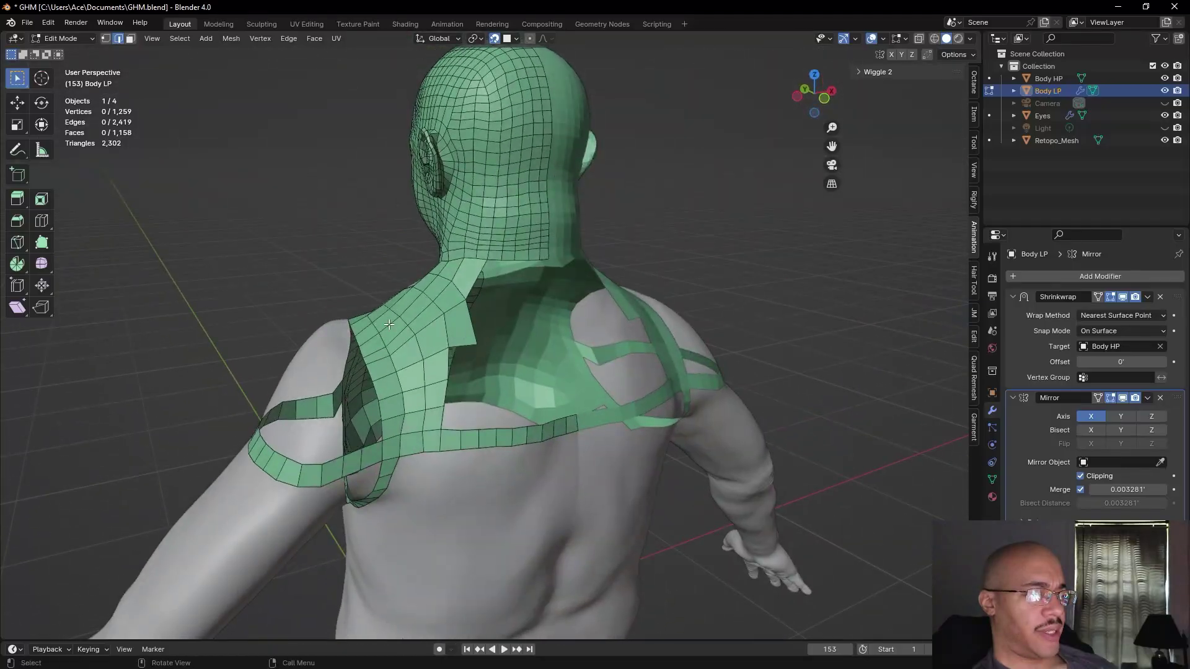
pyautogui.click(106, 38)
pyautogui.click(451, 339)
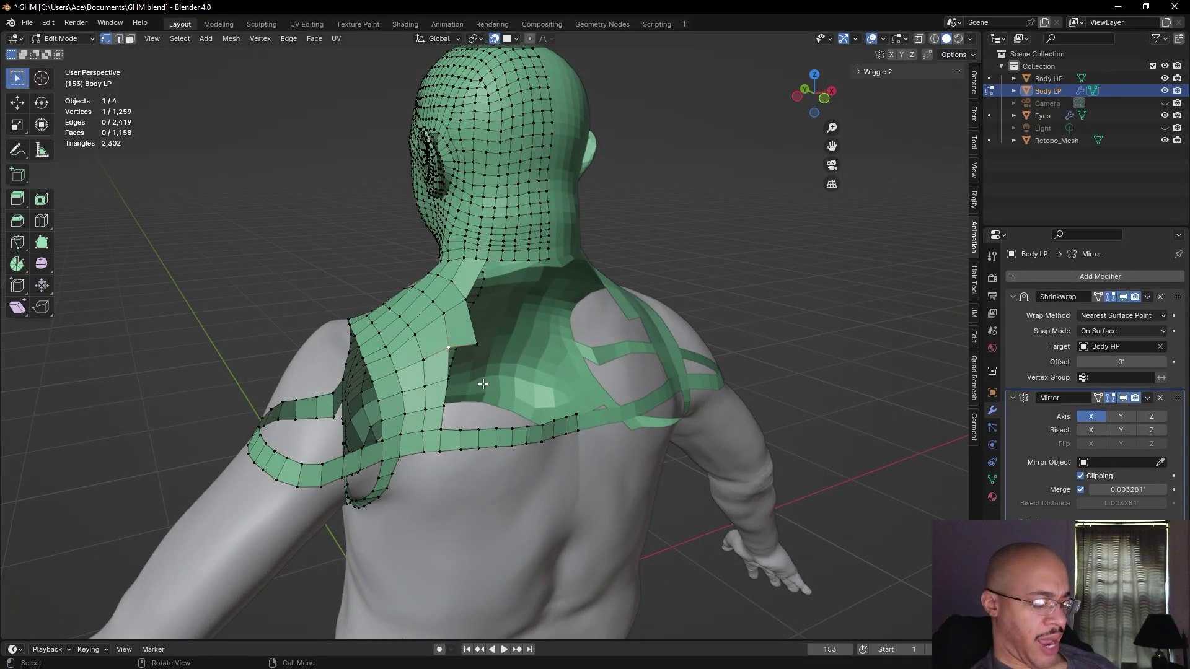
pyautogui.press('f')
pyautogui.click(482, 384)
pyautogui.click(453, 379)
pyautogui.press('f')
pyautogui.click(455, 381)
# - Fill the remaining gap between the bottom of the new quad column and the upper-back band with a single face
pyautogui.press('2')
pyautogui.keyDown('shift'); pyautogui.click(452, 429); pyautogui.keyUp('shift')
pyautogui.keyDown('shift'); pyautogui.click(473, 430); pyautogui.keyUp('shift')
pyautogui.press('f')
pyautogui.hotkey('ctrl', 'z')
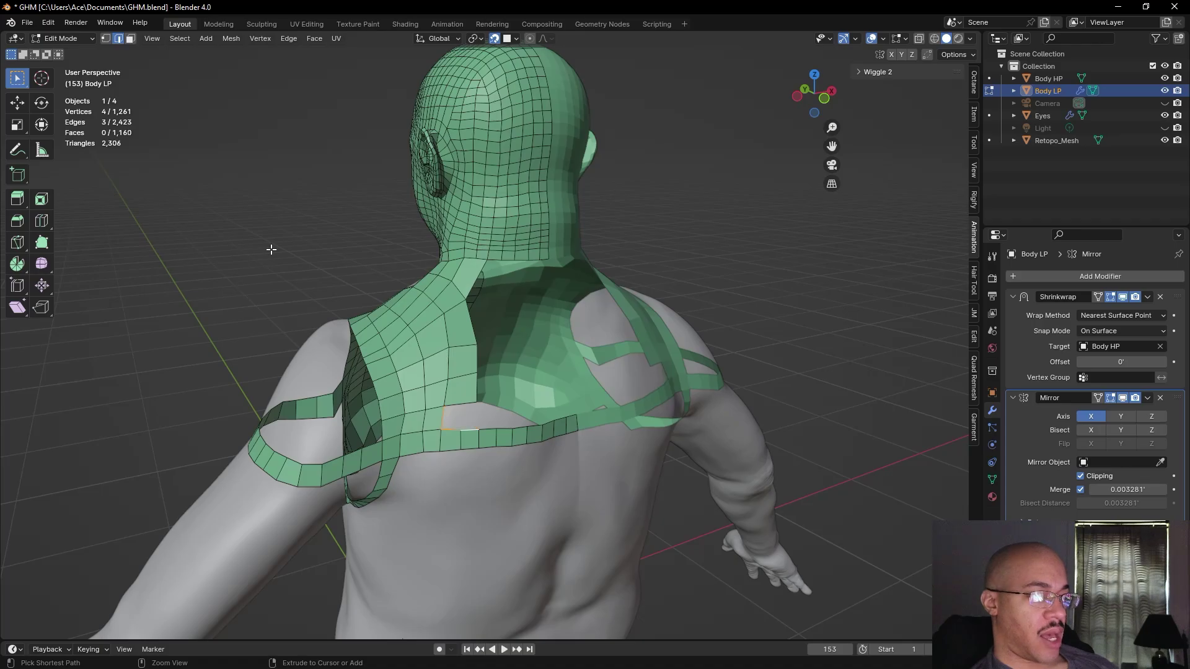
pyautogui.keyDown('shift'); pyautogui.click(466, 406); pyautogui.keyUp('shift')
pyautogui.press('f')
pyautogui.hotkey('alt', 'a')
# - Dissolve the edge between the filled face and its neighbour at the bottom of the inner quad column
pyautogui.moveTo(296, 233); pyautogui.dragTo(319, 254, button='middle')
pyautogui.rightClick(495, 465)
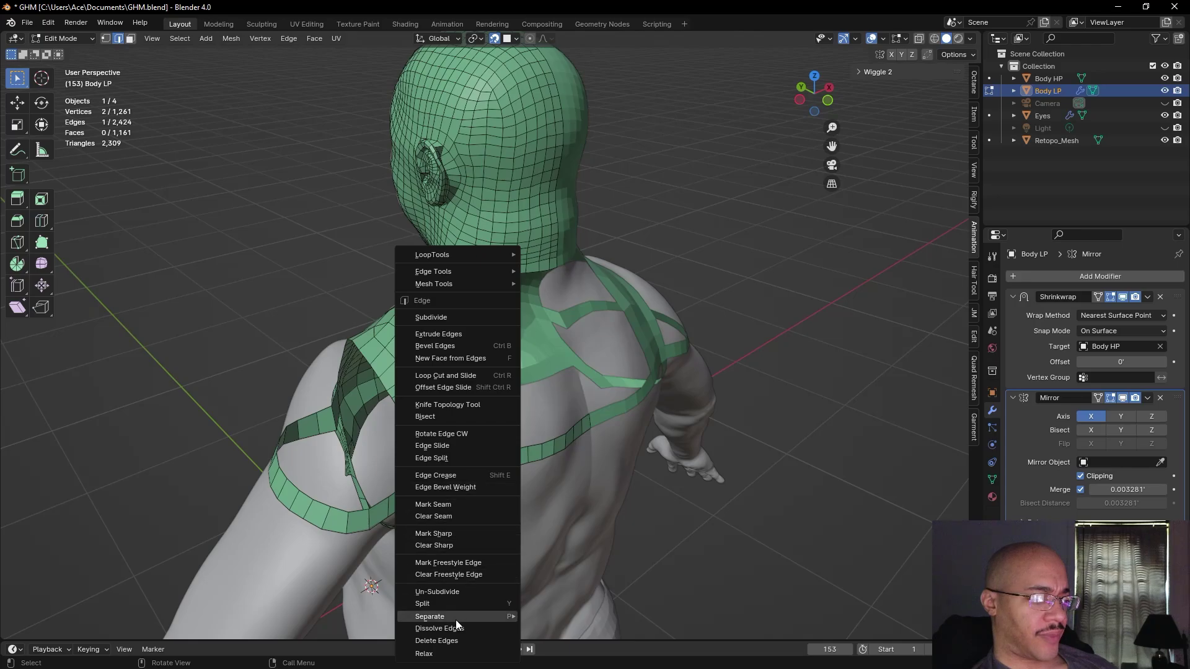
pyautogui.click(451, 630)
pyautogui.moveTo(283, 243); pyautogui.dragTo(310, 233, button='middle')
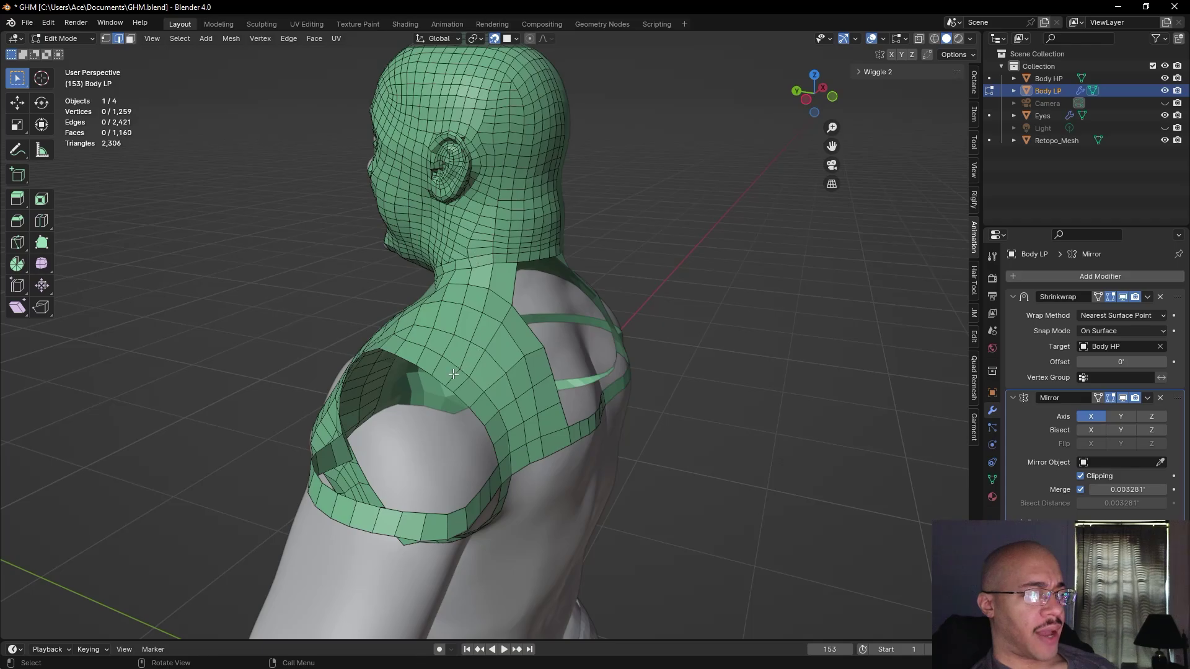
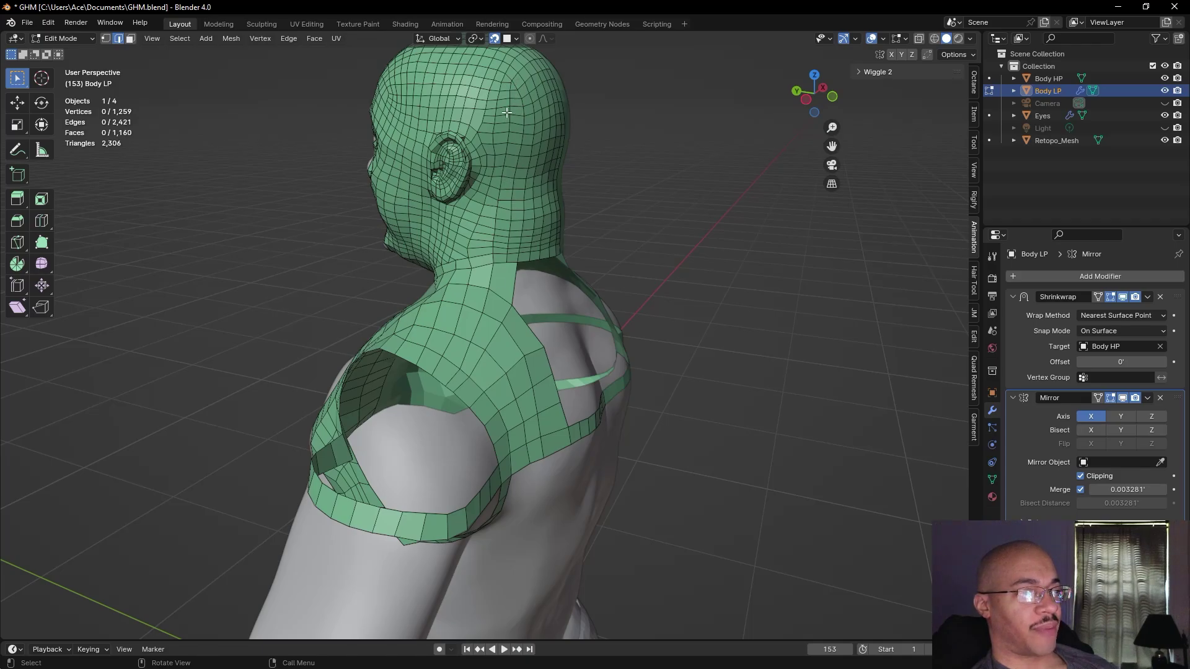
# - Examine the Body LP topology from the front, side and back, checking the face, neck, shoulders and open upper back
pyautogui.moveTo(417, 69); pyautogui.dragTo(659, 300, button='middle')
pyautogui.scroll(-6, 563, 324)
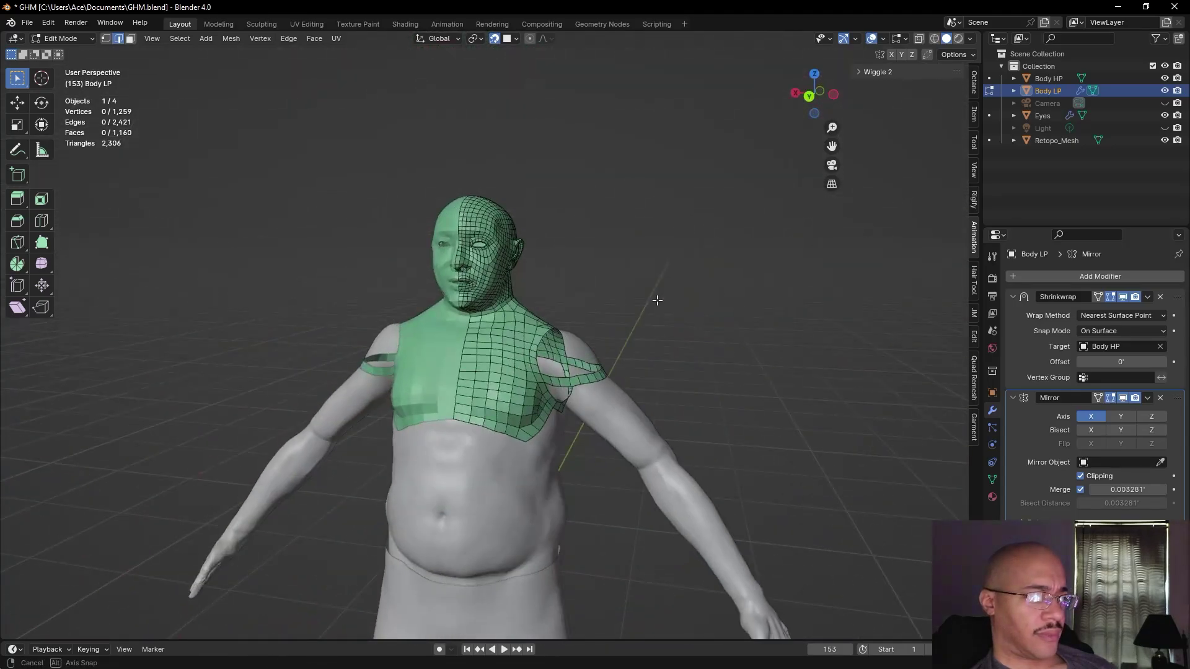
pyautogui.scroll(5, 438, 168)
pyautogui.keyDown('shift'); pyautogui.moveTo(438, 168); pyautogui.dragTo(427, 297, button='middle'); pyautogui.keyUp('shift')
pyautogui.scroll(5, 407, 162)
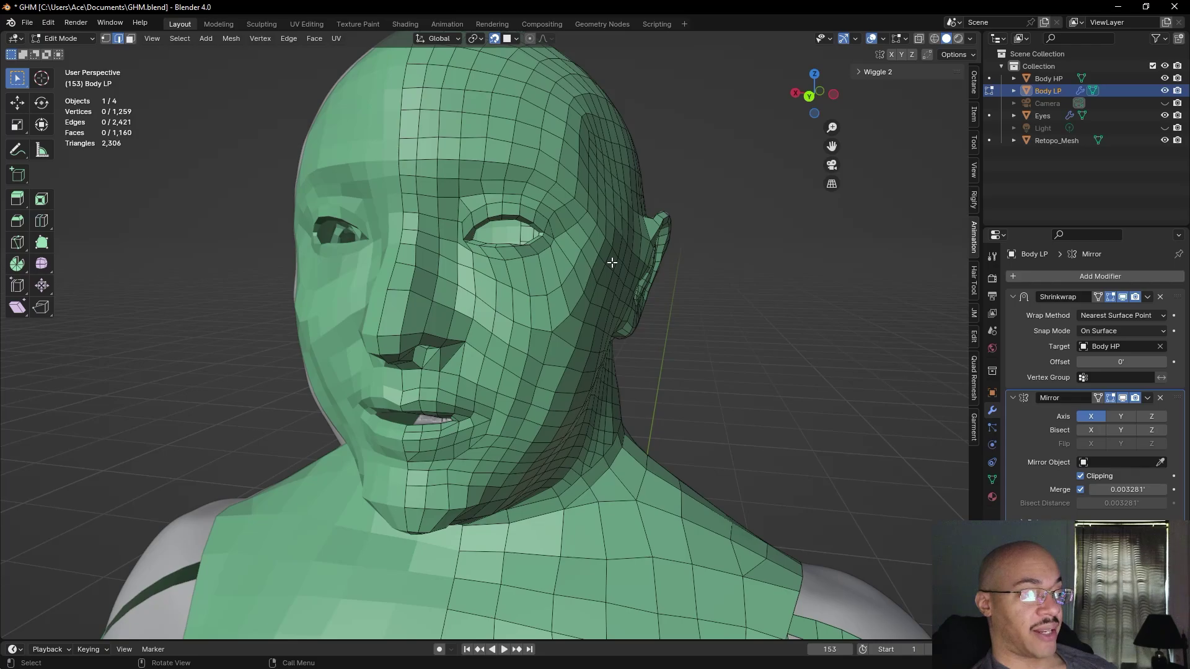
pyautogui.moveTo(612, 264); pyautogui.dragTo(616, 287, button='middle')
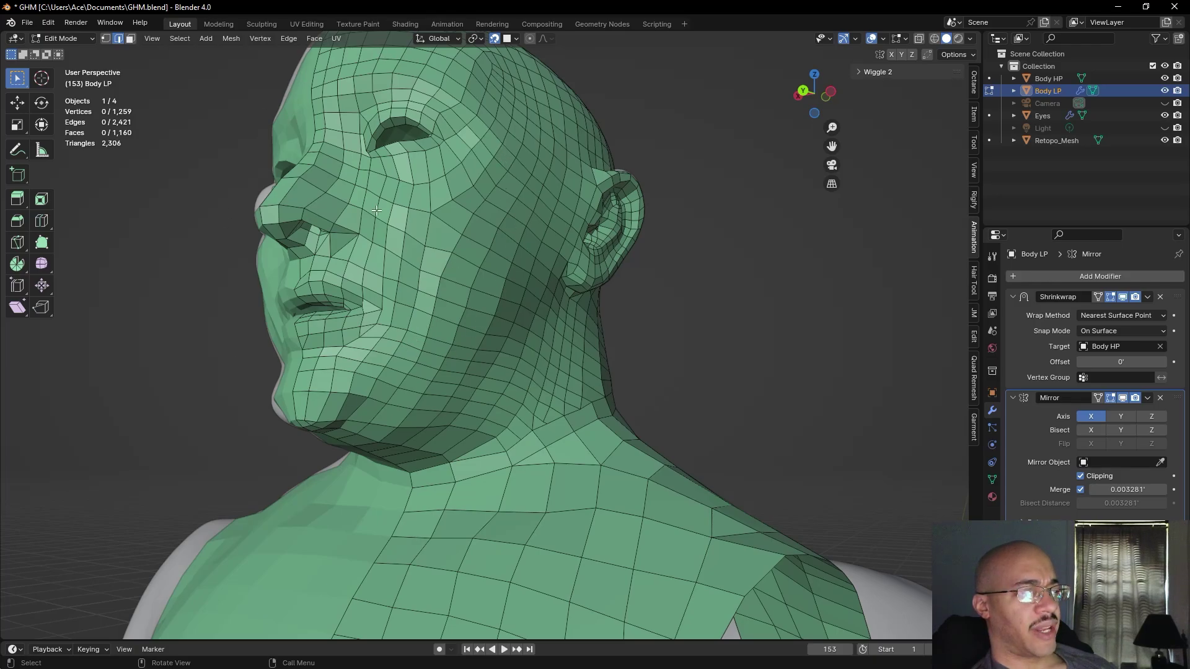
pyautogui.moveTo(352, 306); pyautogui.dragTo(546, 301, button='middle')
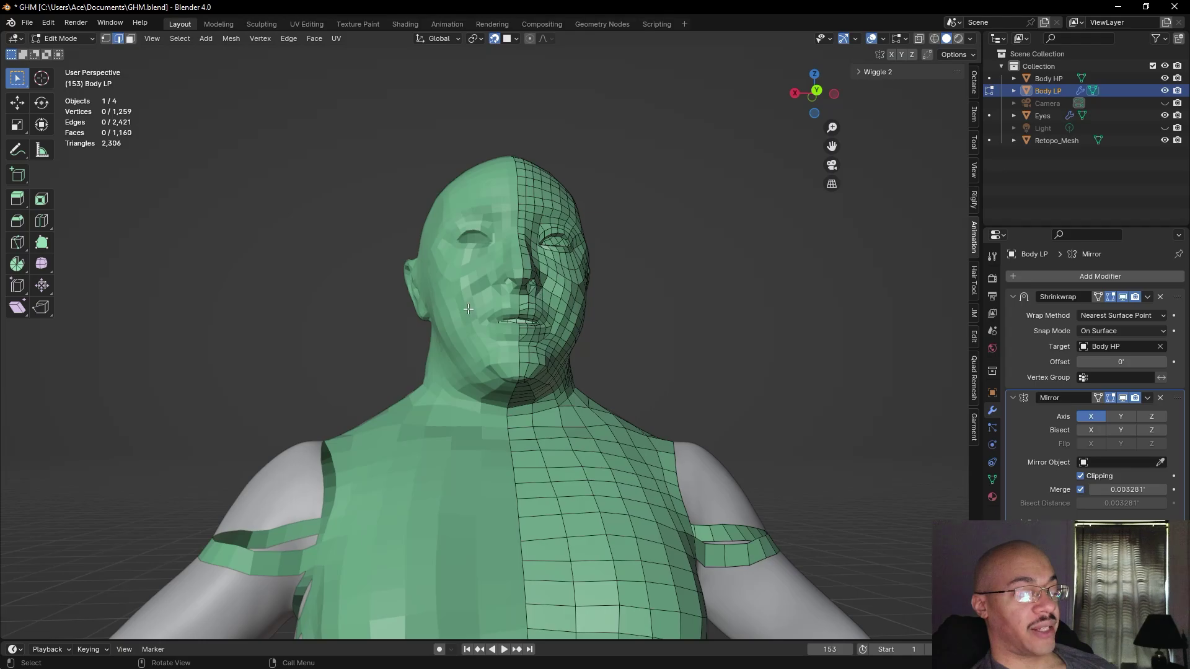
pyautogui.moveTo(684, 316); pyautogui.dragTo(630, 390, button='middle')
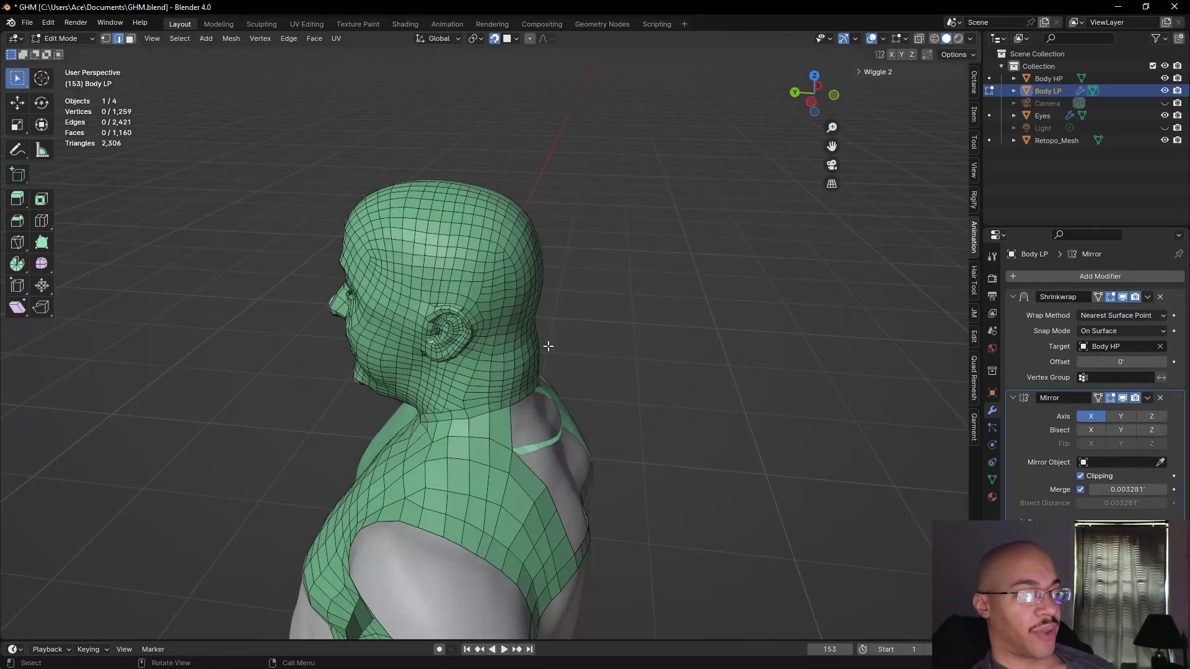
pyautogui.moveTo(455, 386); pyautogui.dragTo(784, 438, button='middle')
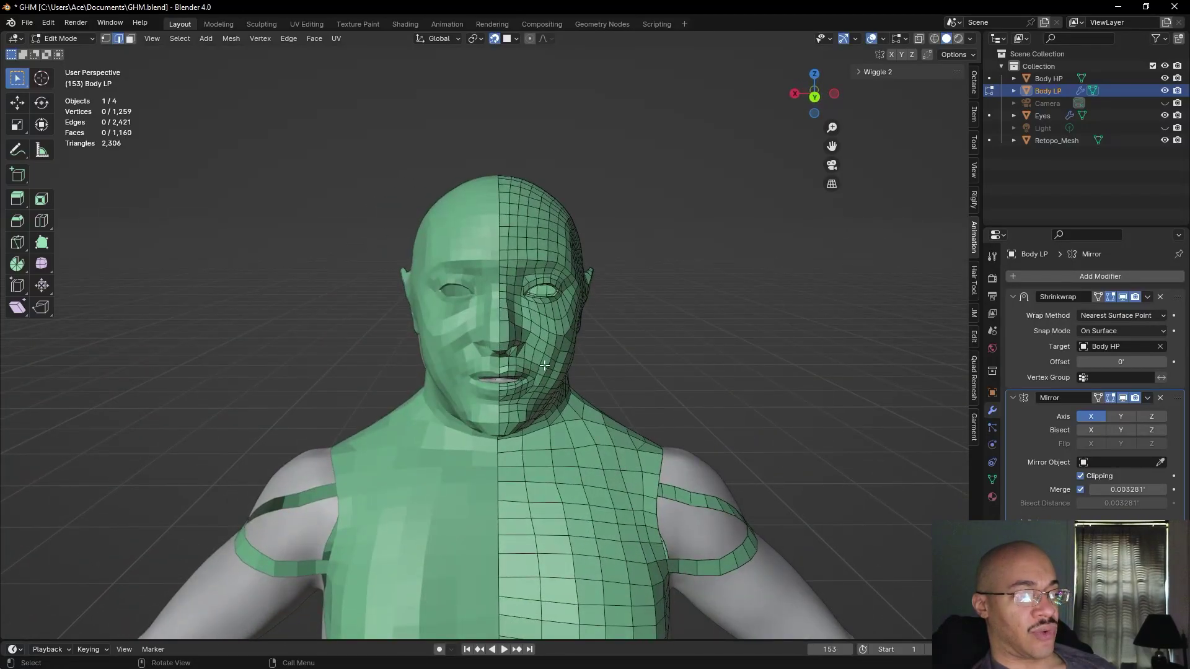
pyautogui.moveTo(727, 313); pyautogui.dragTo(559, 434, button='middle')
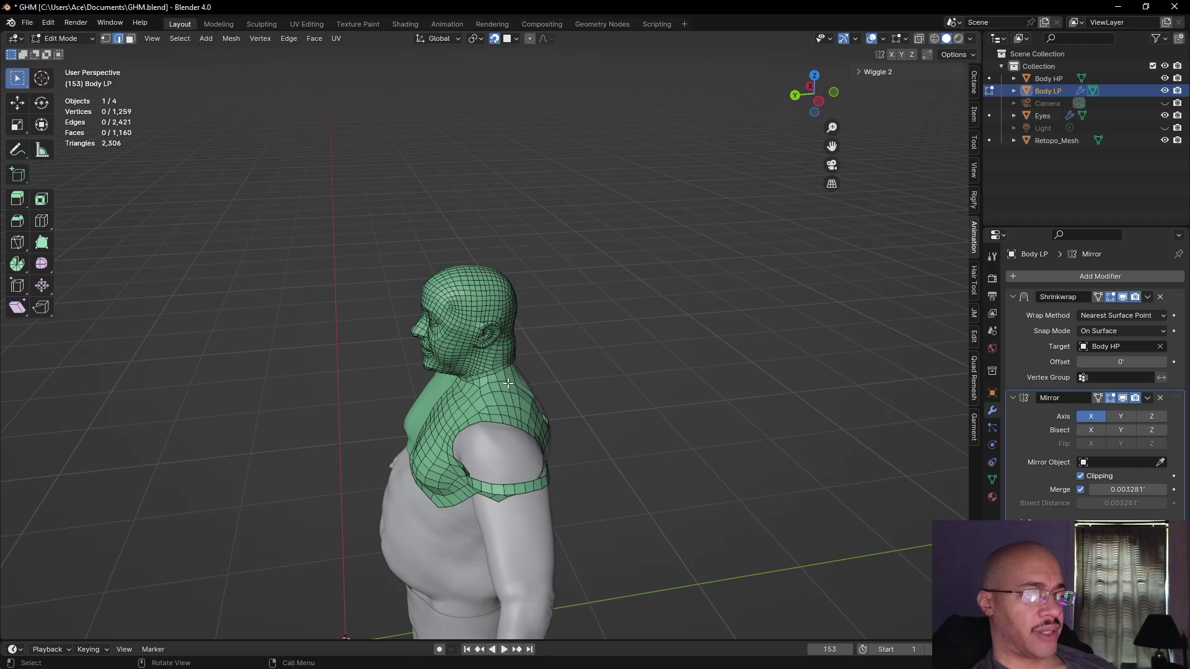
pyautogui.moveTo(577, 394); pyautogui.dragTo(263, 234, button='middle')
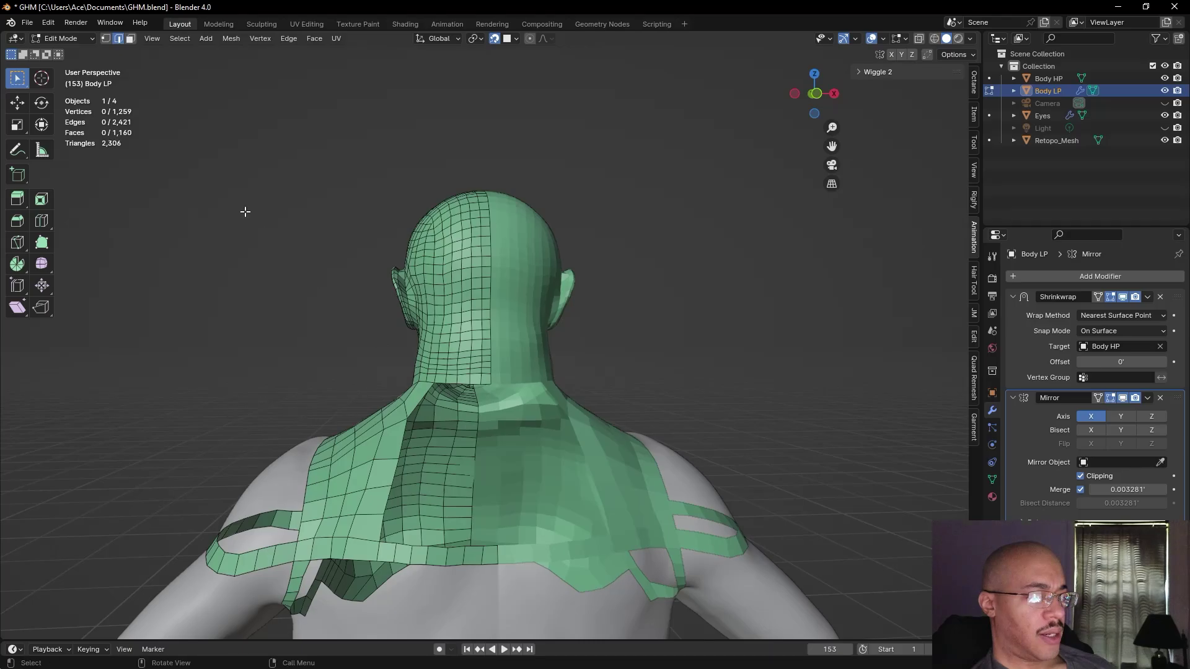
# - Extrude the midline edge of the upper-back band upward along the spine, building a strip of six quads toward the neck
pyautogui.click(109, 38)
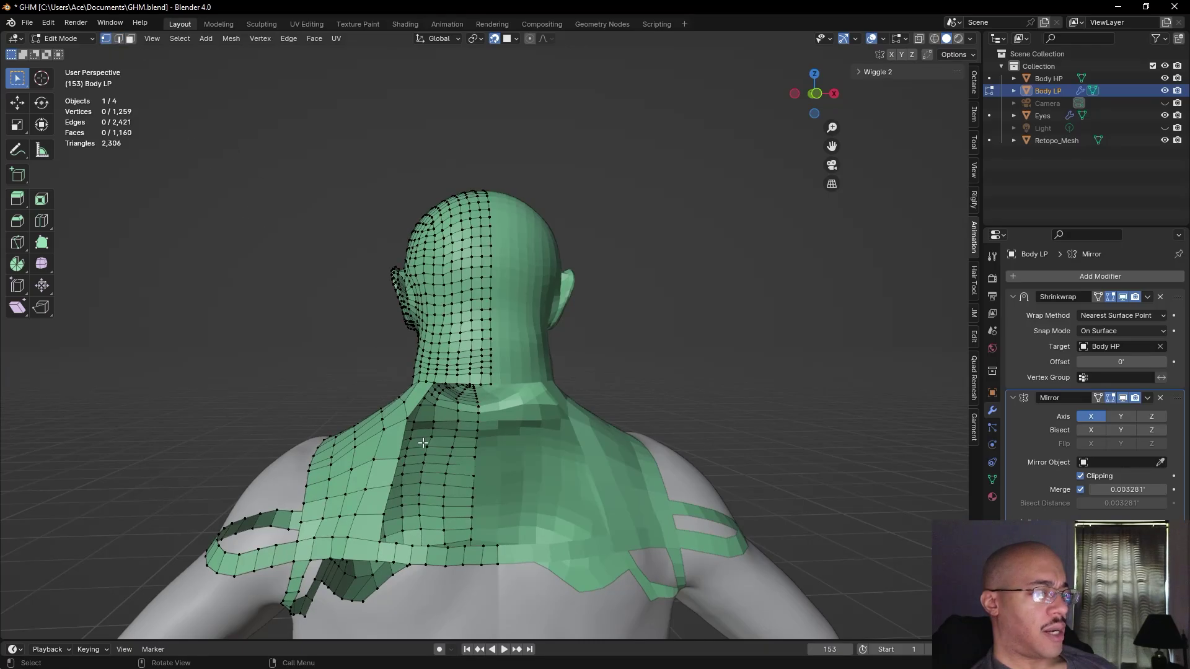
pyautogui.click(119, 39)
pyautogui.moveTo(295, 284); pyautogui.dragTo(485, 457, button='middle')
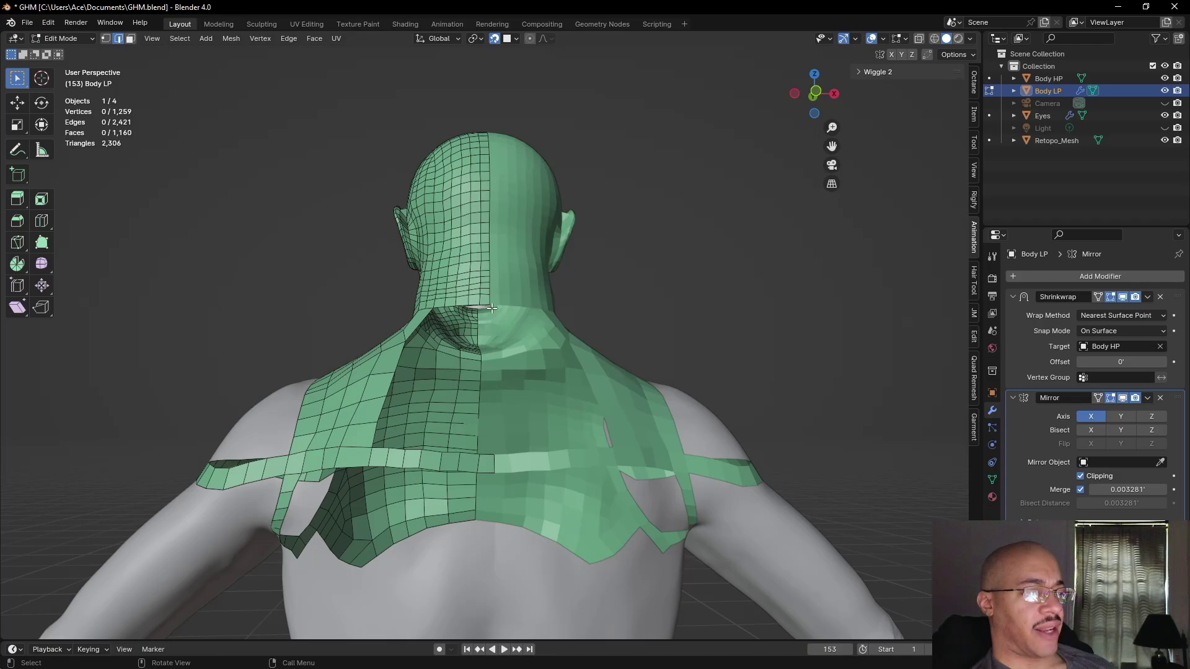
pyautogui.click(488, 457)
pyautogui.scroll(3, 498, 482)
pyautogui.press('e')
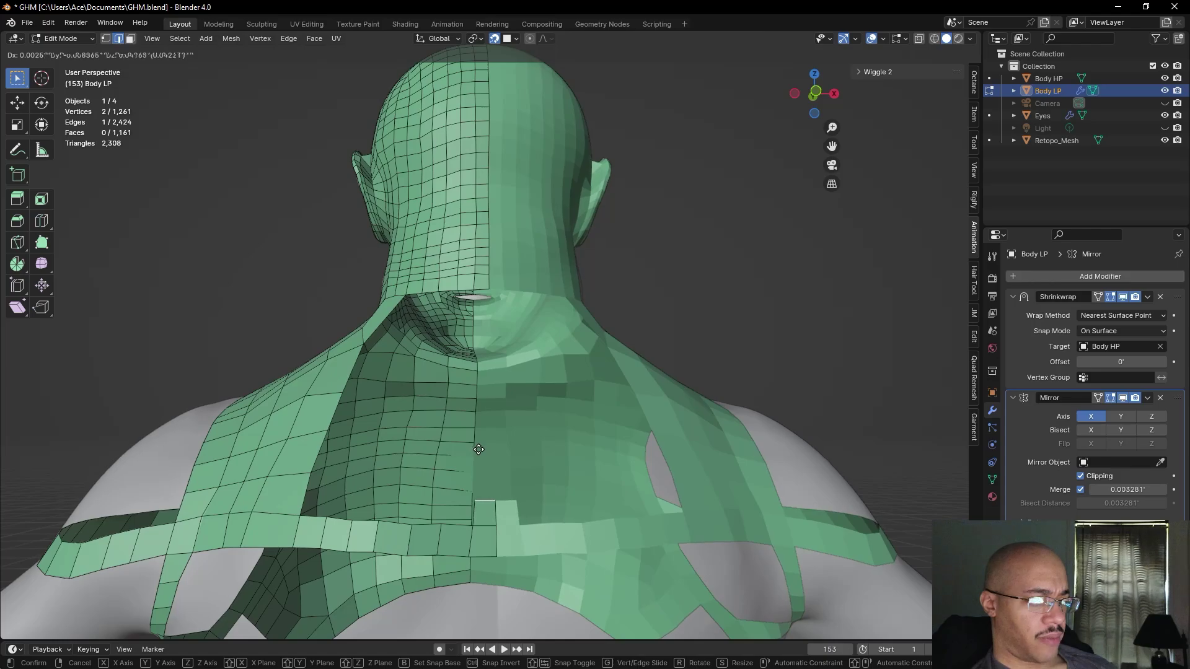
pyautogui.click(486, 468)
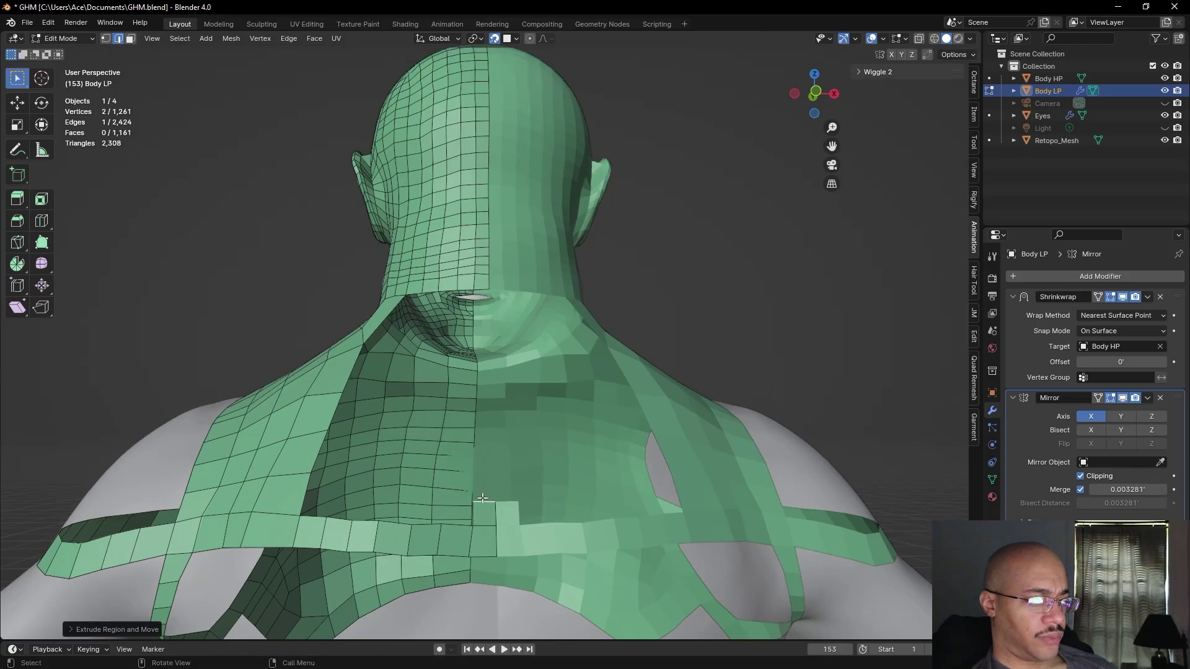
pyautogui.press('e')
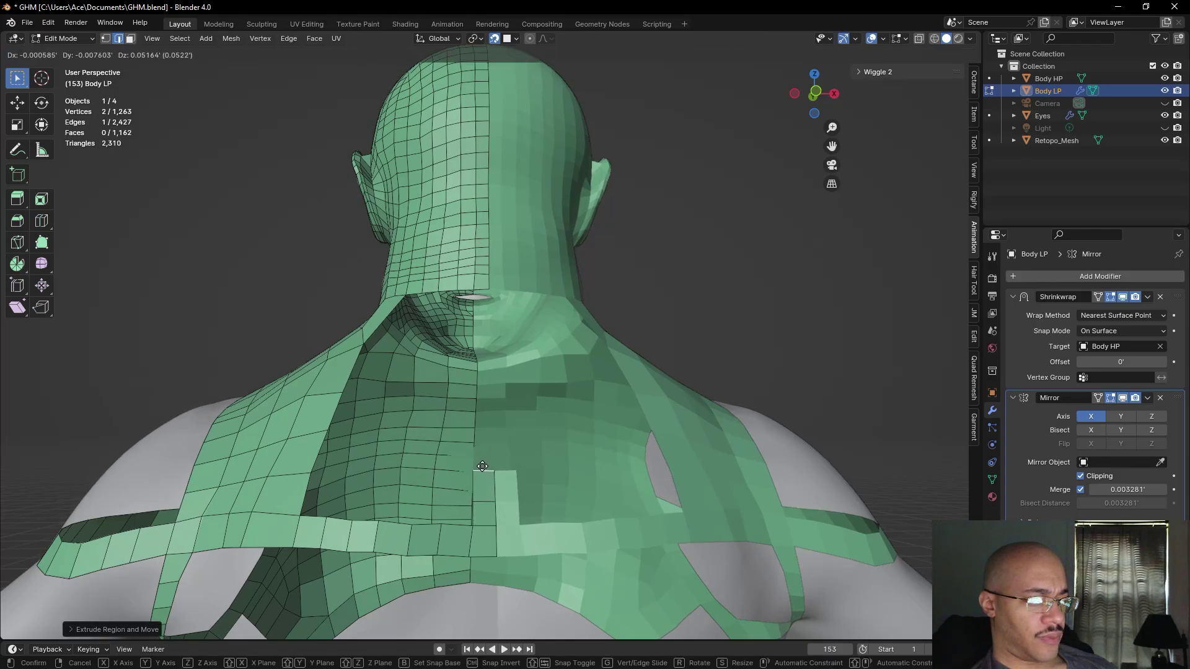
pyautogui.click(480, 473)
pyautogui.press('e')
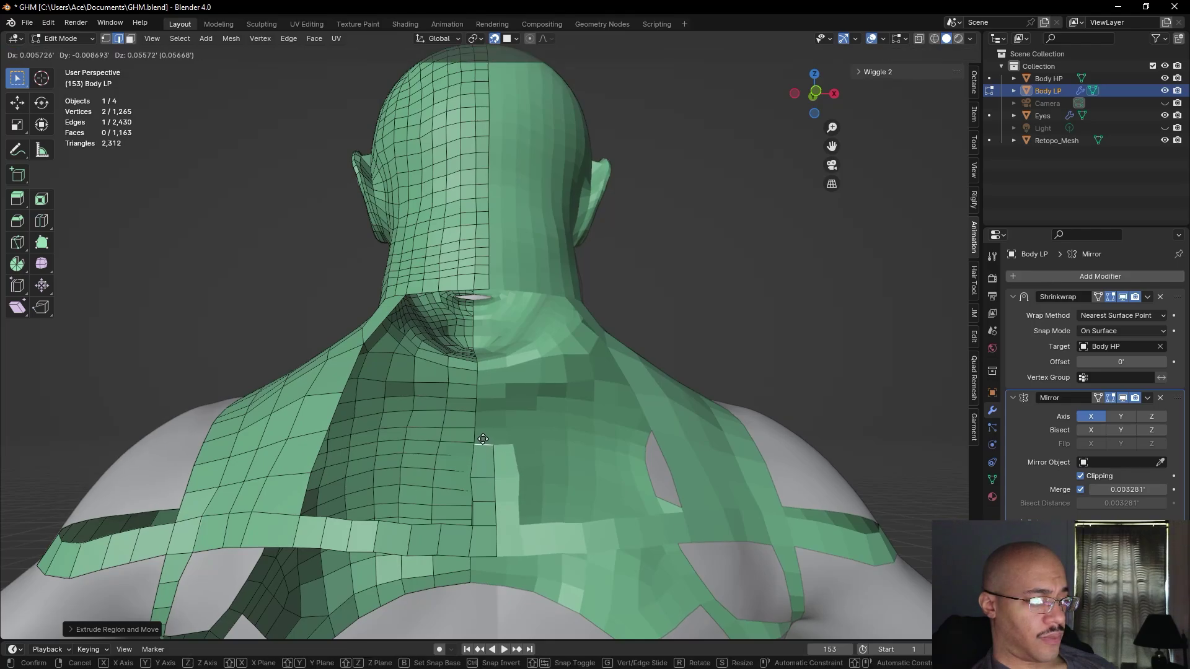
pyautogui.click(481, 438)
pyautogui.press('e')
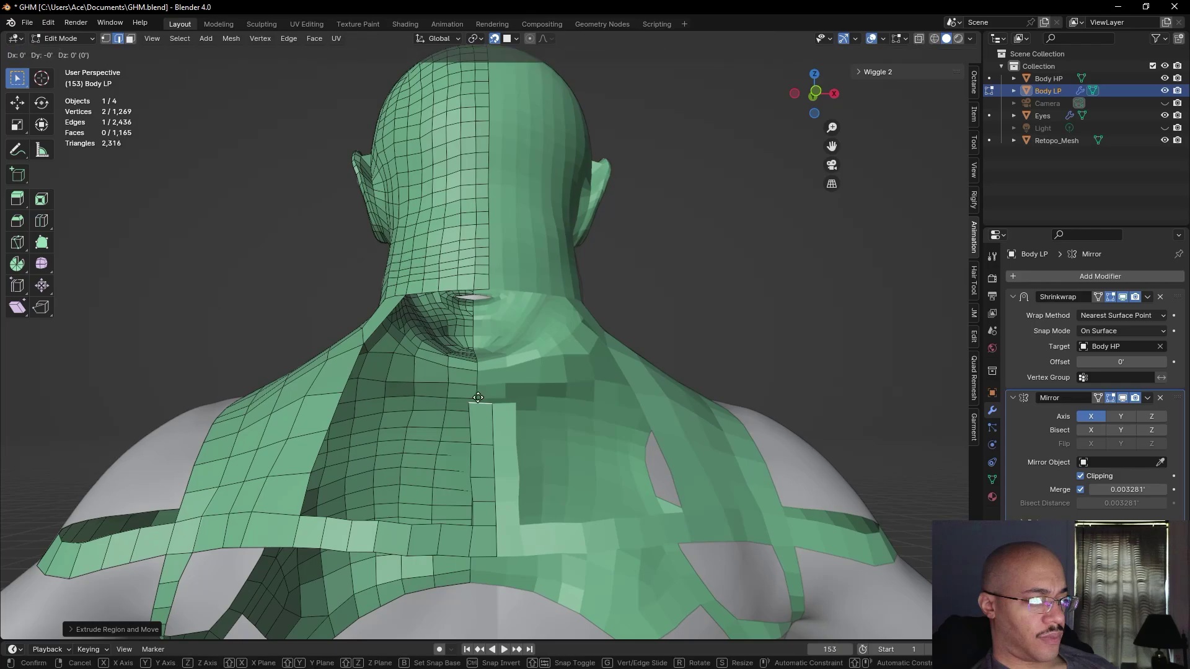
pyautogui.click(477, 397)
pyautogui.press('e')
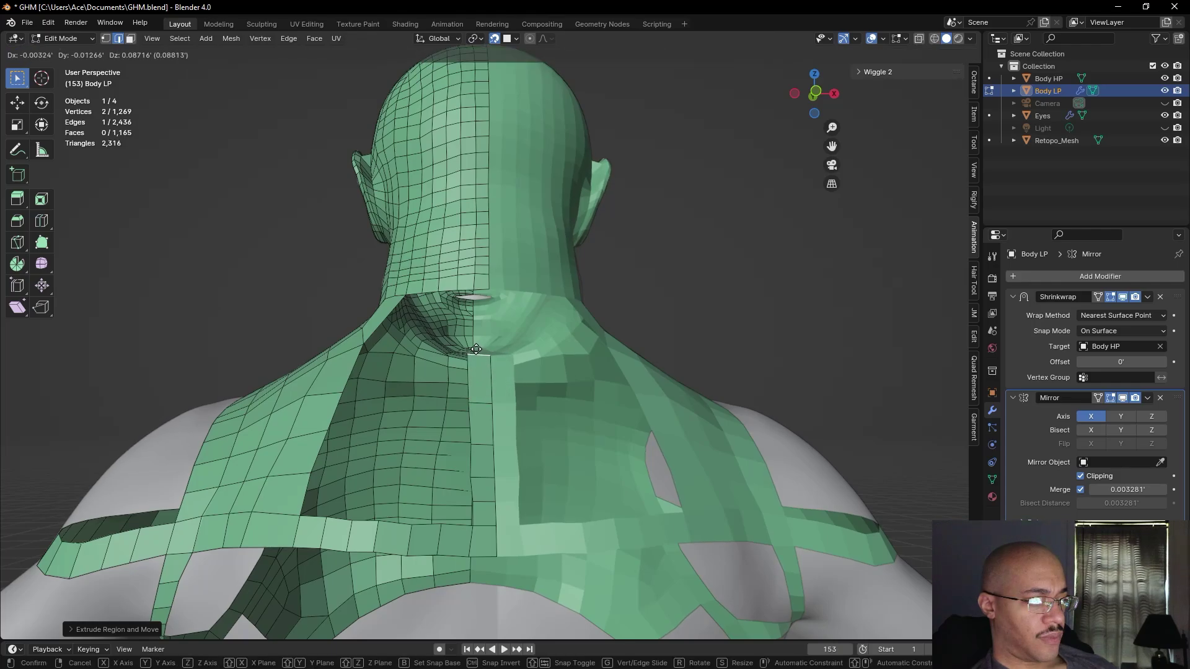
pyautogui.click(478, 349)
pyautogui.press('e')
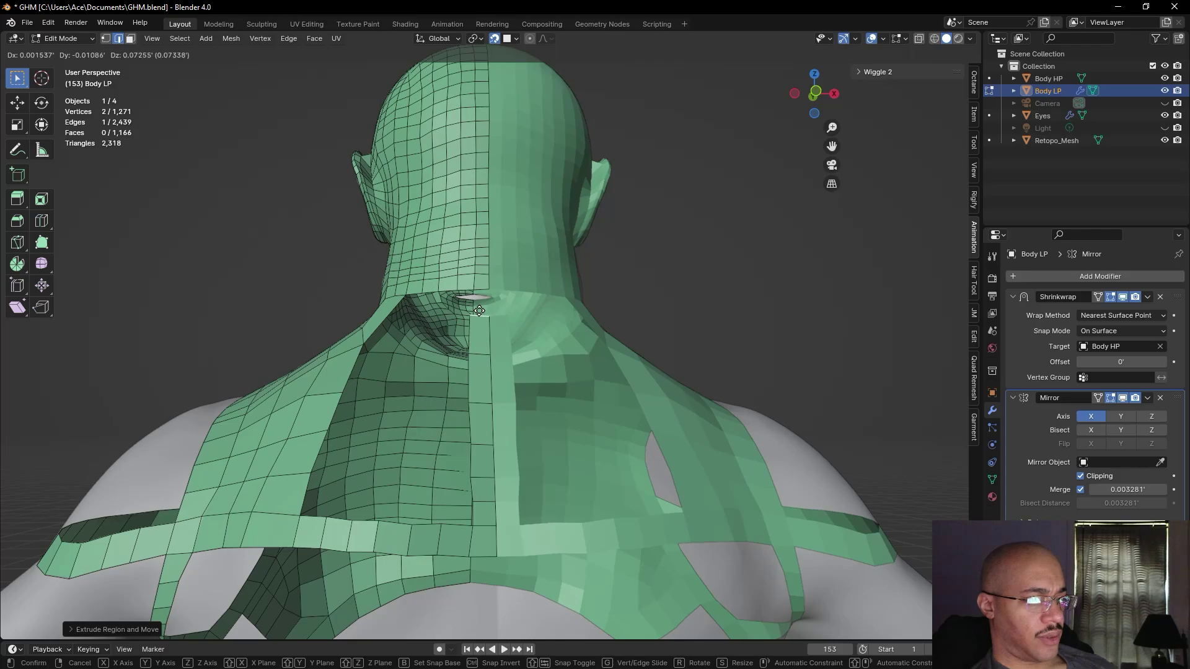
pyautogui.click(477, 313)
# - Fill a face between the top edge of the spine strip and the matching edge at the base of the neck
pyautogui.moveTo(476, 313); pyautogui.dragTo(488, 355, button='middle')
pyautogui.keyDown('shift'); pyautogui.click(480, 351); pyautogui.keyUp('shift')
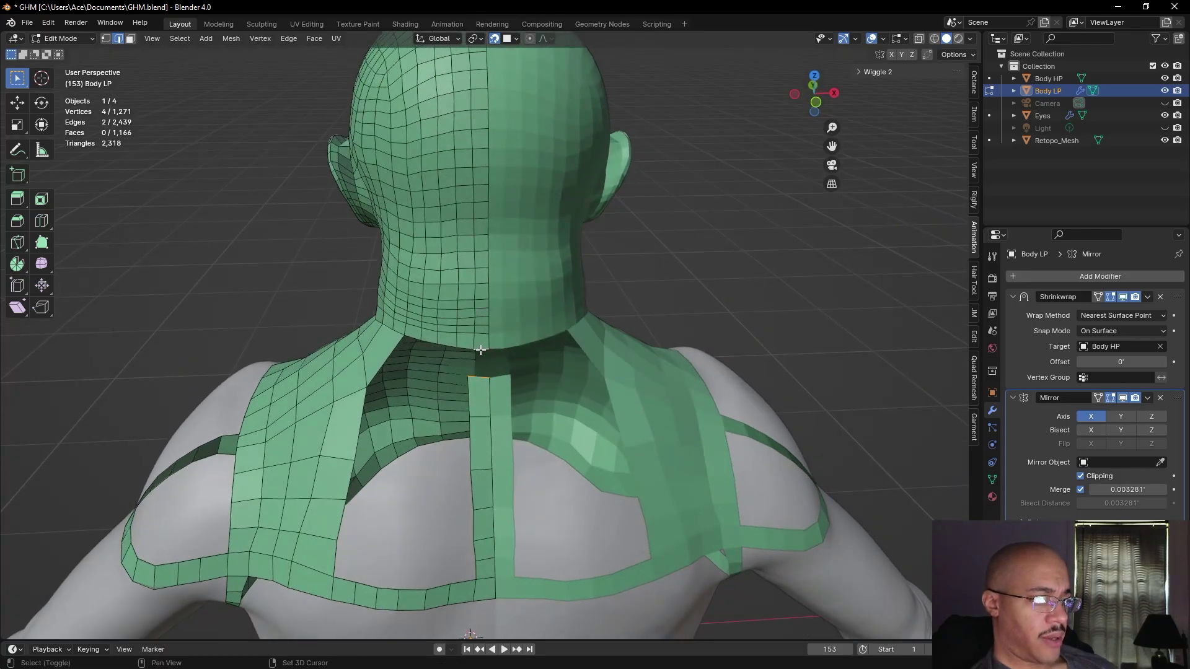
pyautogui.press('f')
pyautogui.moveTo(737, 318)
pyautogui.mouseDown(button='middle')
pyautogui.moveTo(776, 266)
pyautogui.moveTo(682, 257)
pyautogui.moveTo(685, 316)
pyautogui.moveTo(803, 321)
pyautogui.moveTo(722, 310)
pyautogui.mouseUp(button='middle')
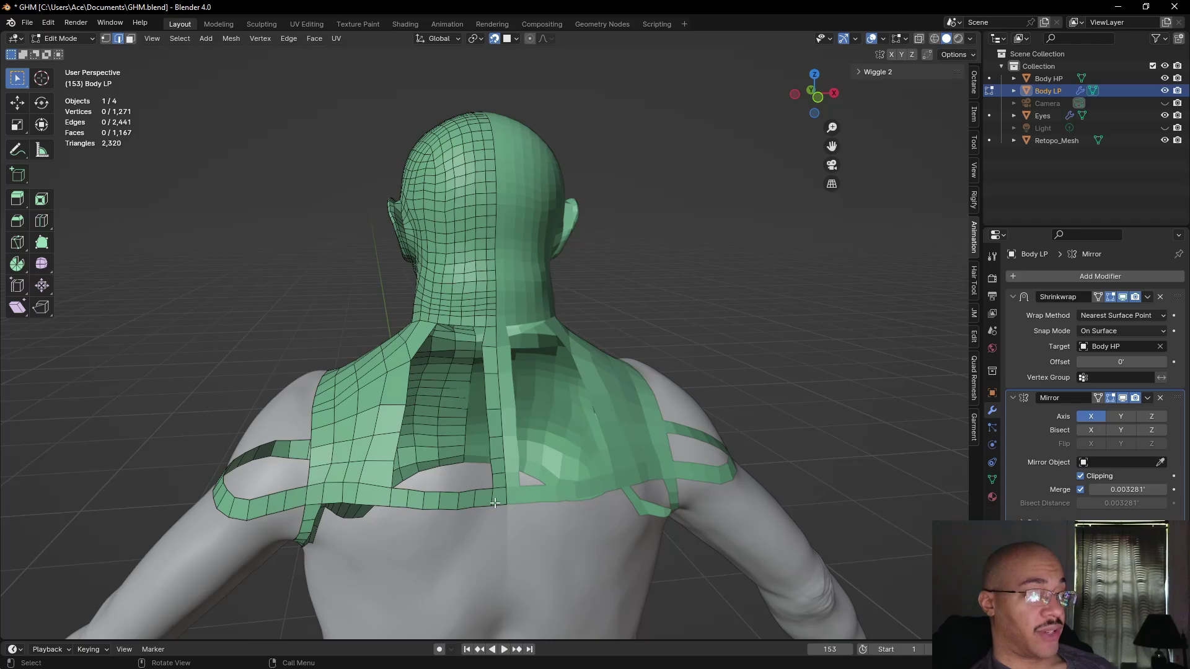
# - Add a second column of six quads along the outer side of the spine strip, from the upper-back band up toward the neck
pyautogui.click(106, 38)
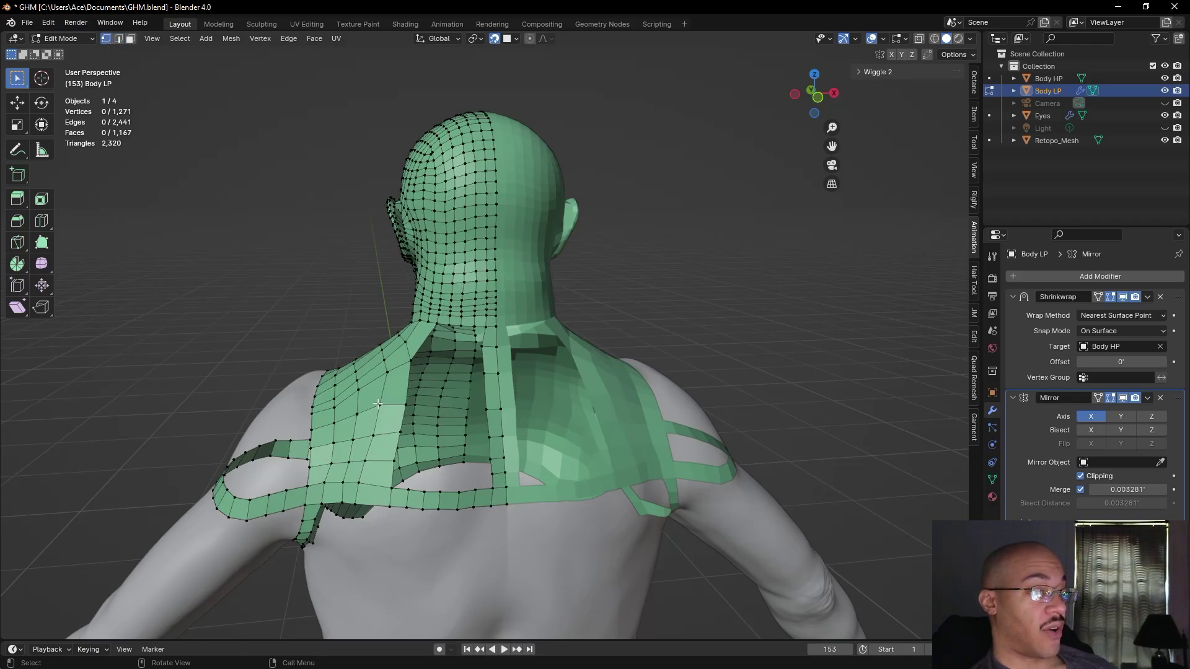
pyautogui.click(494, 491)
pyautogui.press('f2')
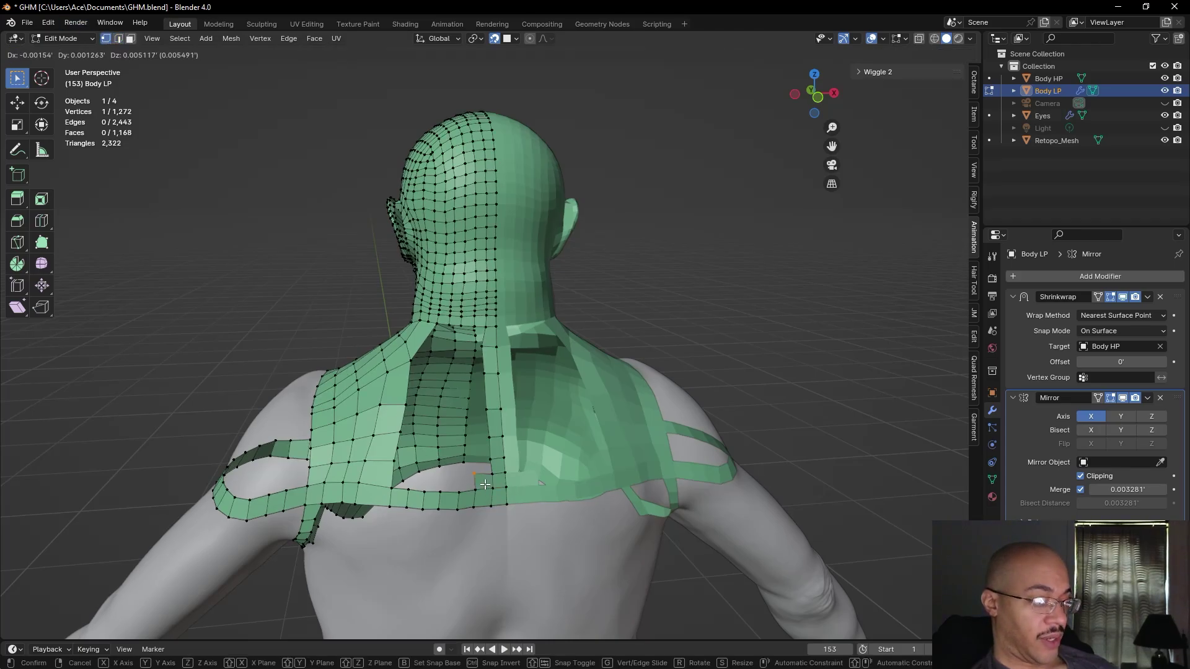
pyautogui.click(491, 470)
pyautogui.press('f2')
pyautogui.click(491, 469)
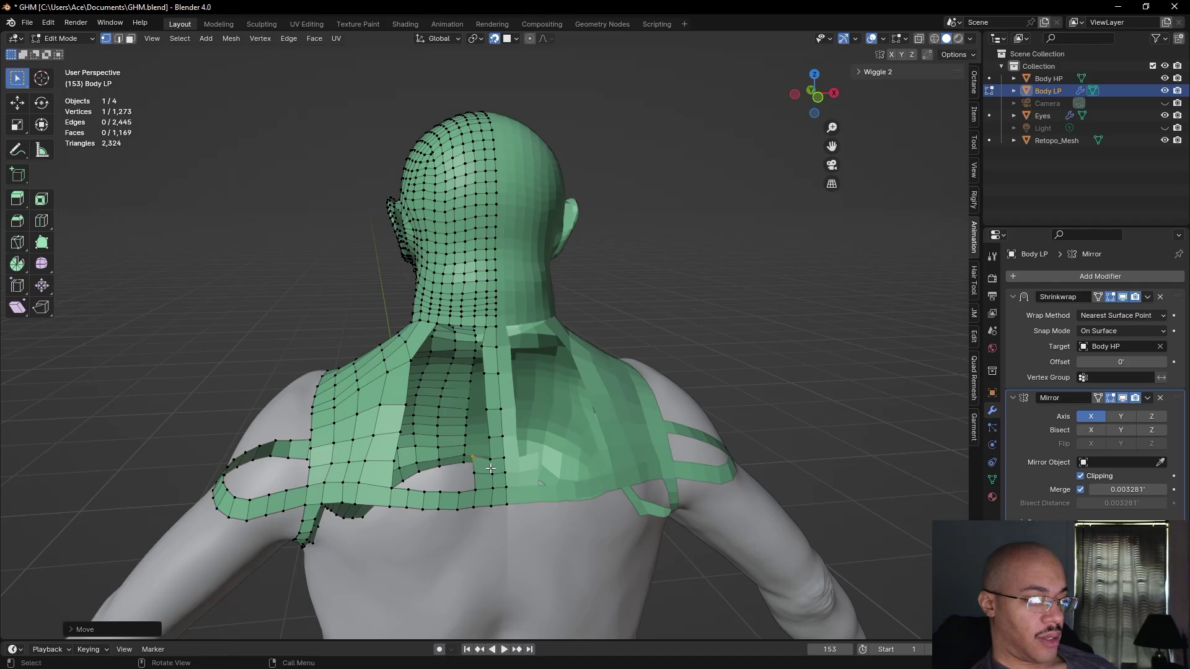
pyautogui.press('g')
pyautogui.rightClick(487, 473)
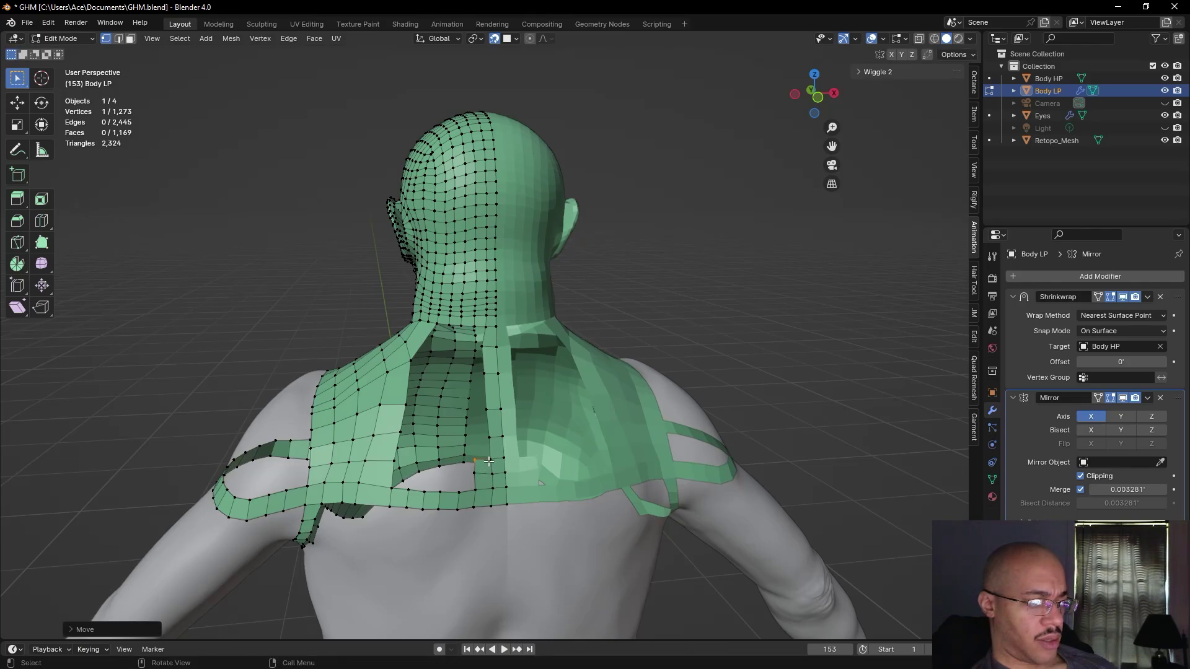
pyautogui.press('f2')
pyautogui.click(488, 451)
pyautogui.press('f2')
pyautogui.click(489, 441)
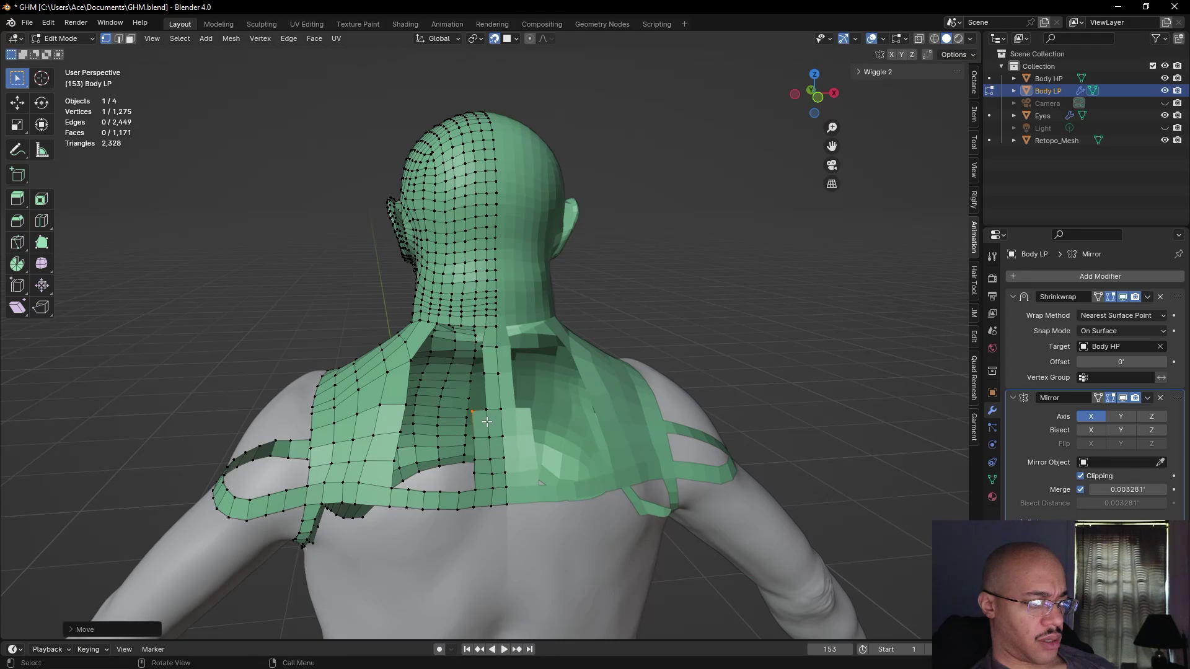
pyautogui.press('f2')
pyautogui.click(487, 383)
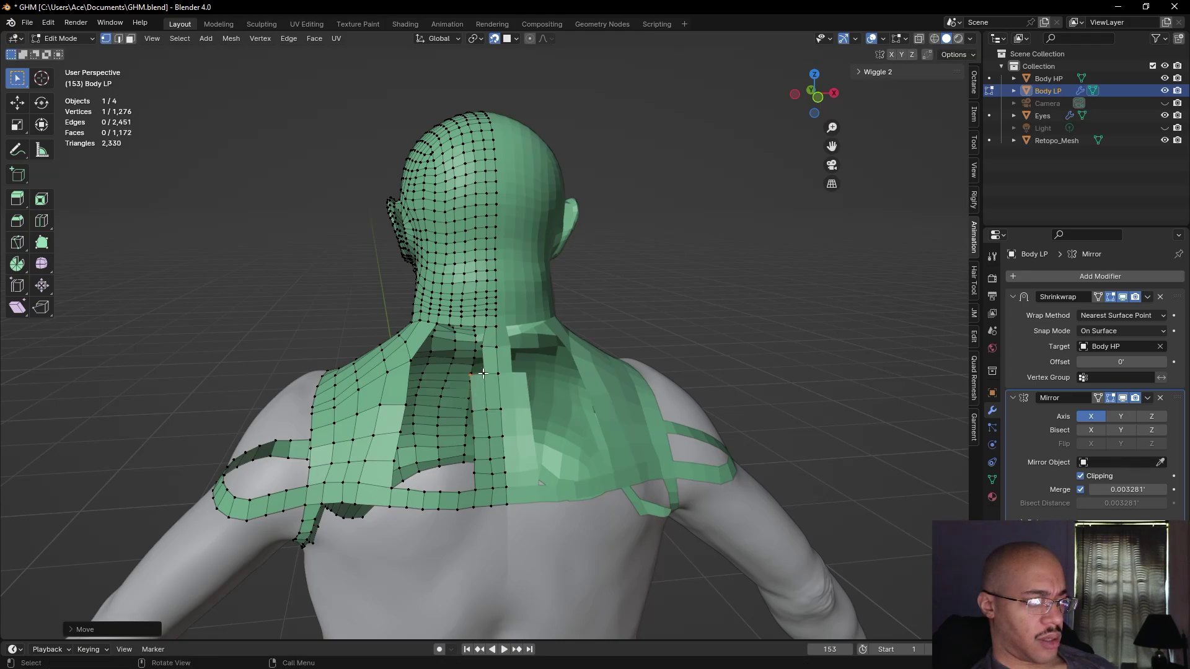
pyautogui.press('f2')
pyautogui.click(488, 365)
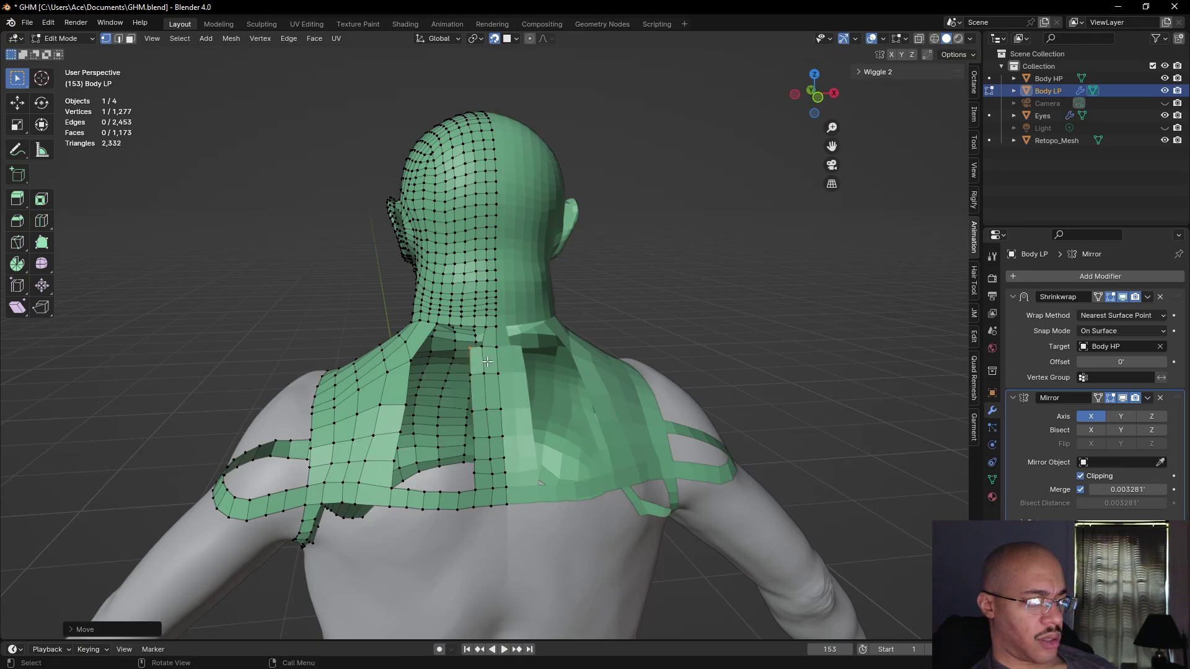
# - Nudge the neck-base vertex beside the spine strip and the top outer corner of the second column to even out the gap
pyautogui.click(482, 347)
pyautogui.press('g')
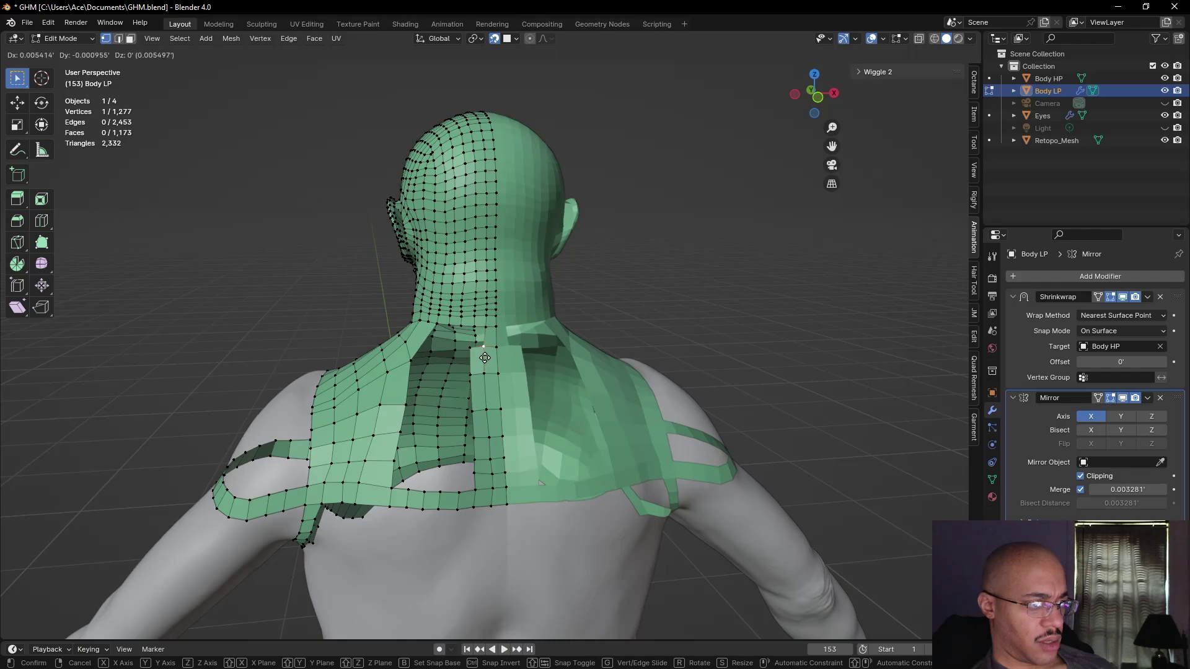
pyautogui.click(484, 358)
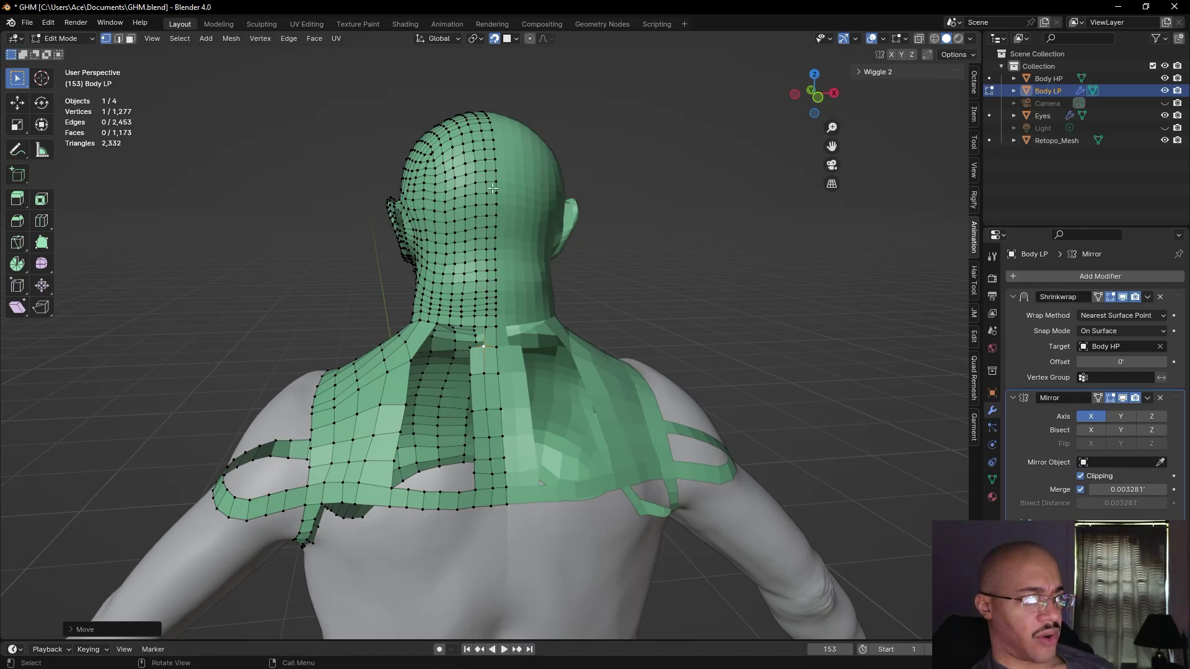
pyautogui.moveTo(381, 366)
pyautogui.mouseDown(button='middle')
pyautogui.moveTo(353, 353)
pyautogui.moveTo(381, 377)
pyautogui.mouseUp(button='middle')
pyautogui.press('g')
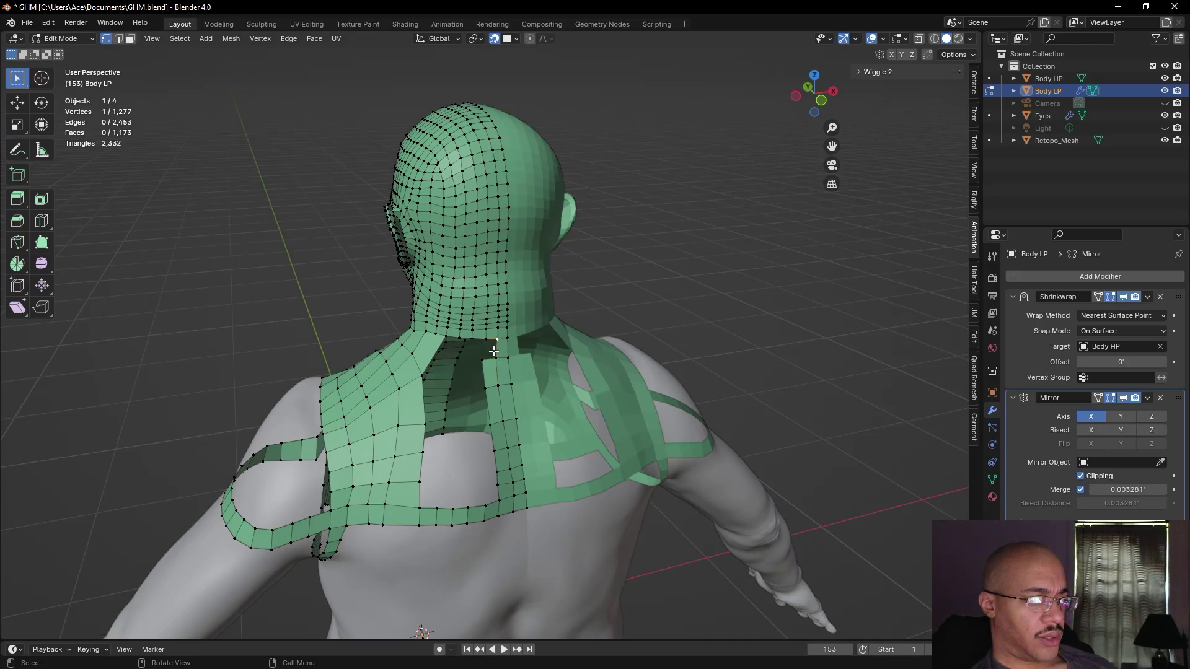
pyautogui.click(492, 350)
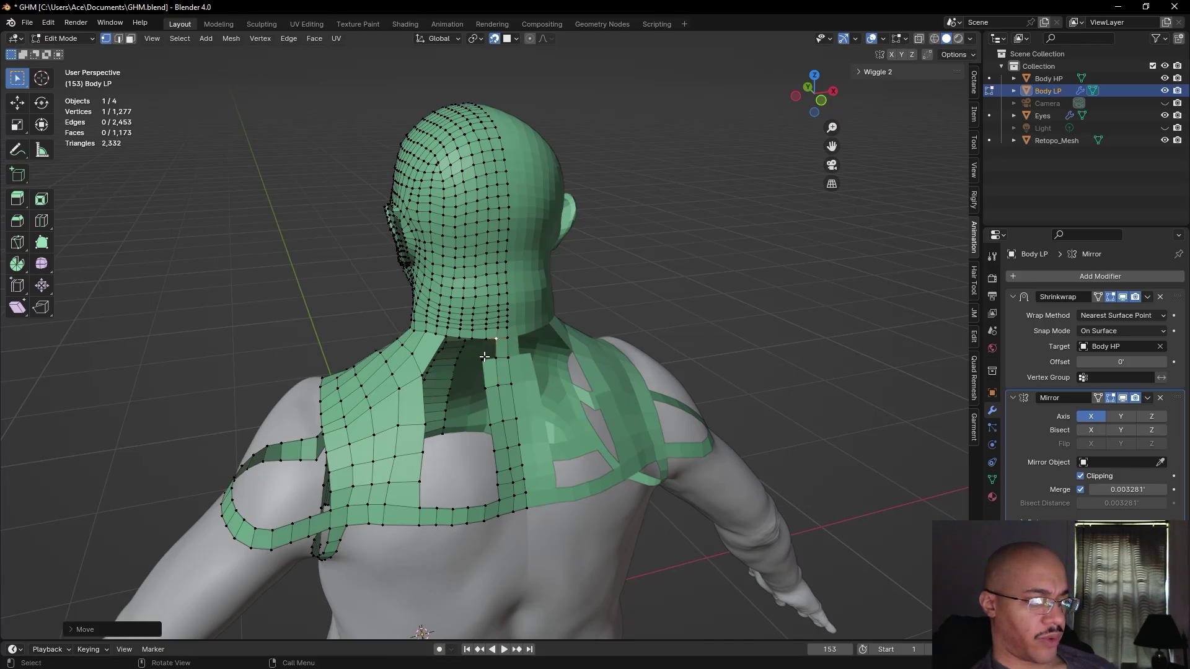
pyautogui.press('g')
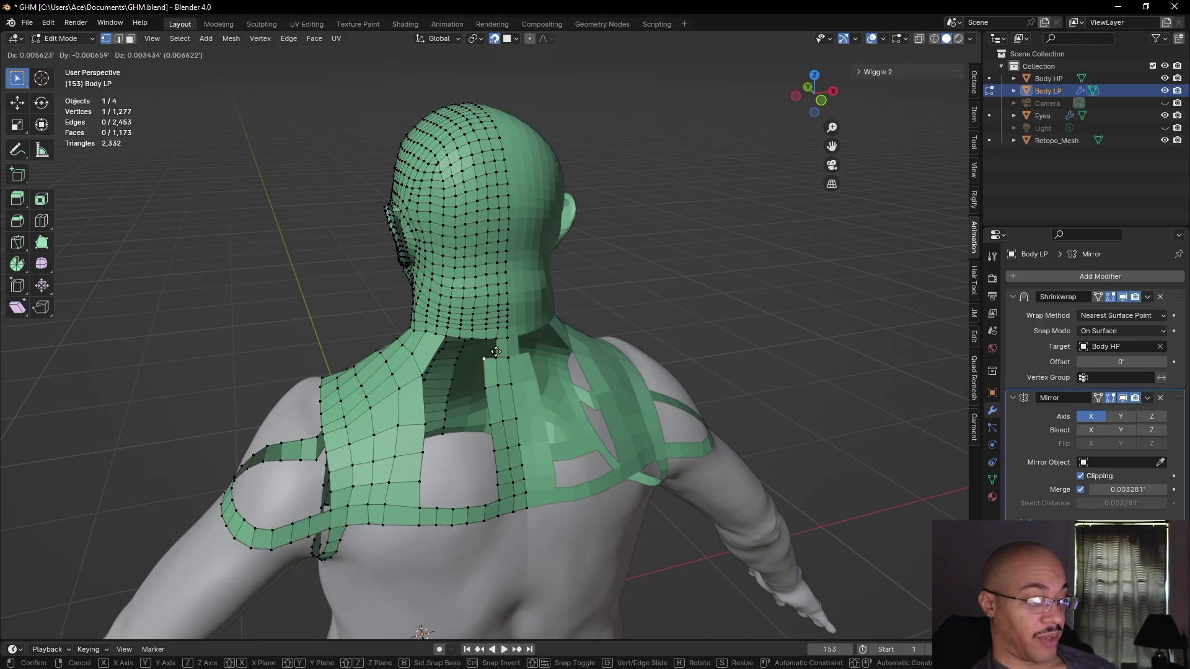
pyautogui.click(496, 351)
# - Fill the gap between the top edge of the second spine column and the neck's base edge with a face
pyautogui.click(118, 40)
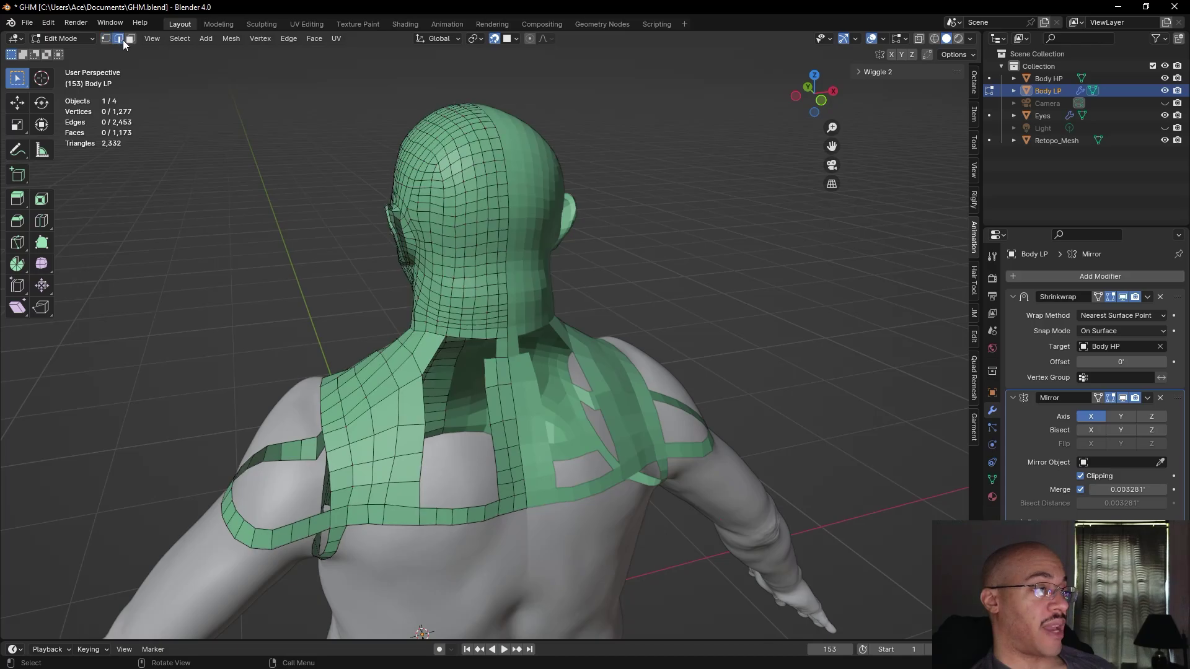
pyautogui.keyDown('shift'); pyautogui.click(489, 360); pyautogui.keyUp('shift')
pyautogui.keyDown('shift'); pyautogui.click(489, 342); pyautogui.keyUp('shift')
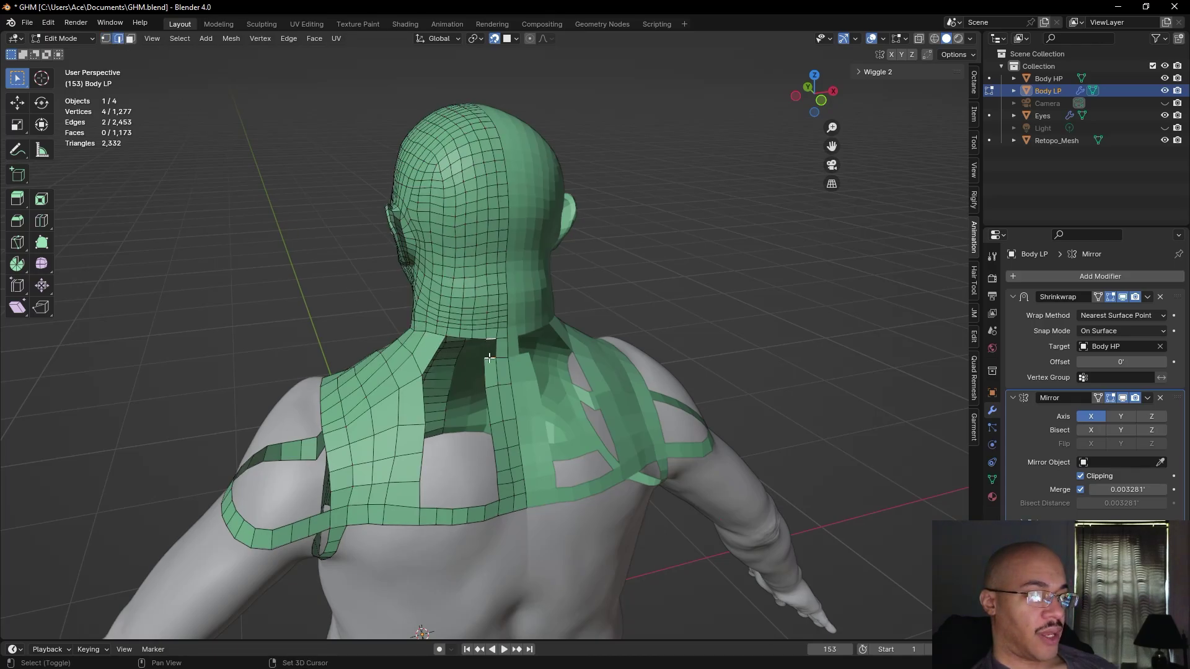
pyautogui.press('f')
pyautogui.click(287, 293)
pyautogui.moveTo(228, 308)
pyautogui.mouseDown(button='middle')
pyautogui.moveTo(202, 268)
pyautogui.moveTo(213, 326)
pyautogui.moveTo(201, 302)
pyautogui.moveTo(210, 263)
pyautogui.moveTo(198, 271)
pyautogui.moveTo(209, 317)
pyautogui.mouseUp(button='middle')
pyautogui.press('1')
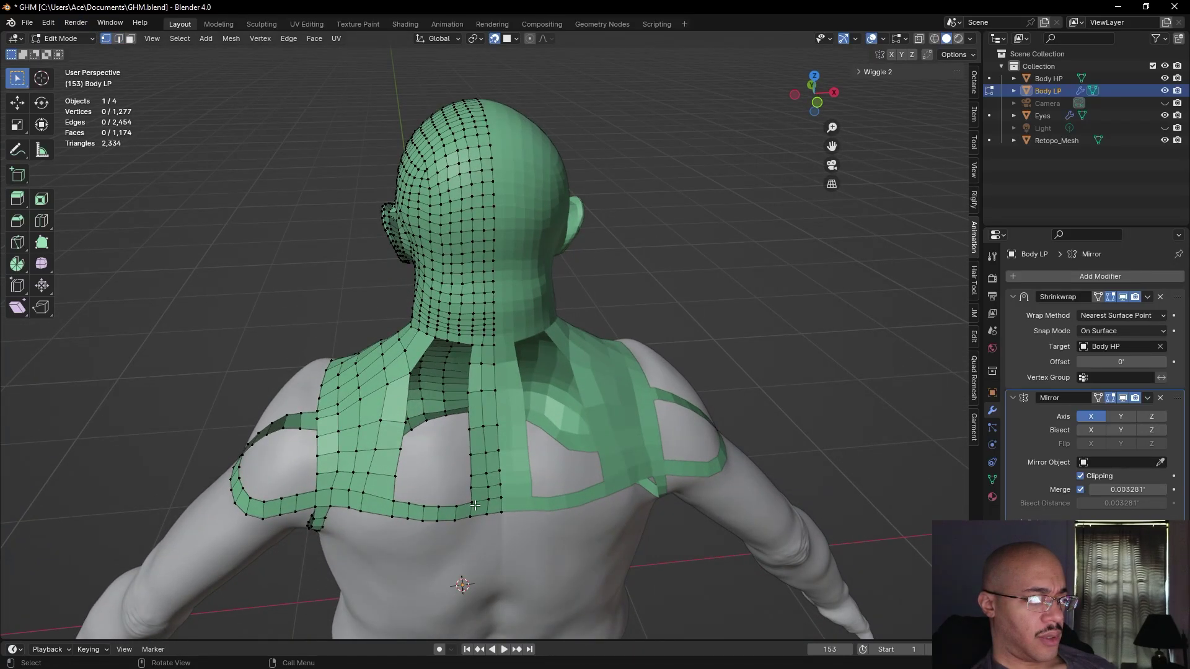
# - Add a third column of six quads along the outer side of the spine columns, from the upper-back band up toward the neck
pyautogui.press('f')
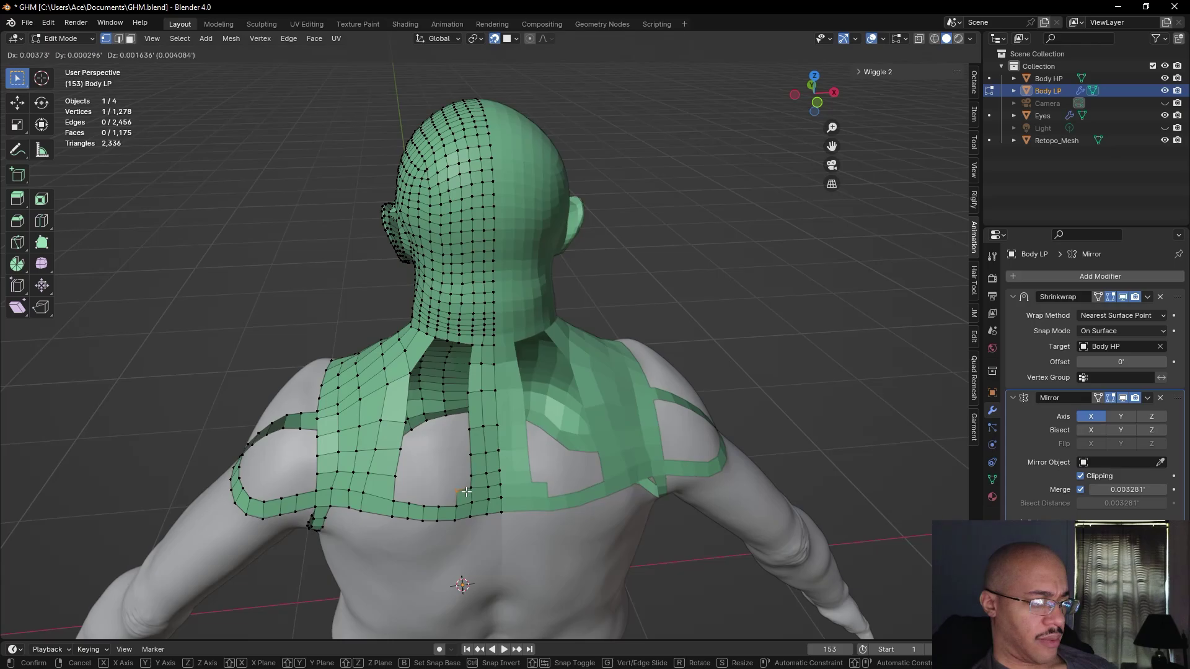
pyautogui.click(467, 489)
pyautogui.press('f')
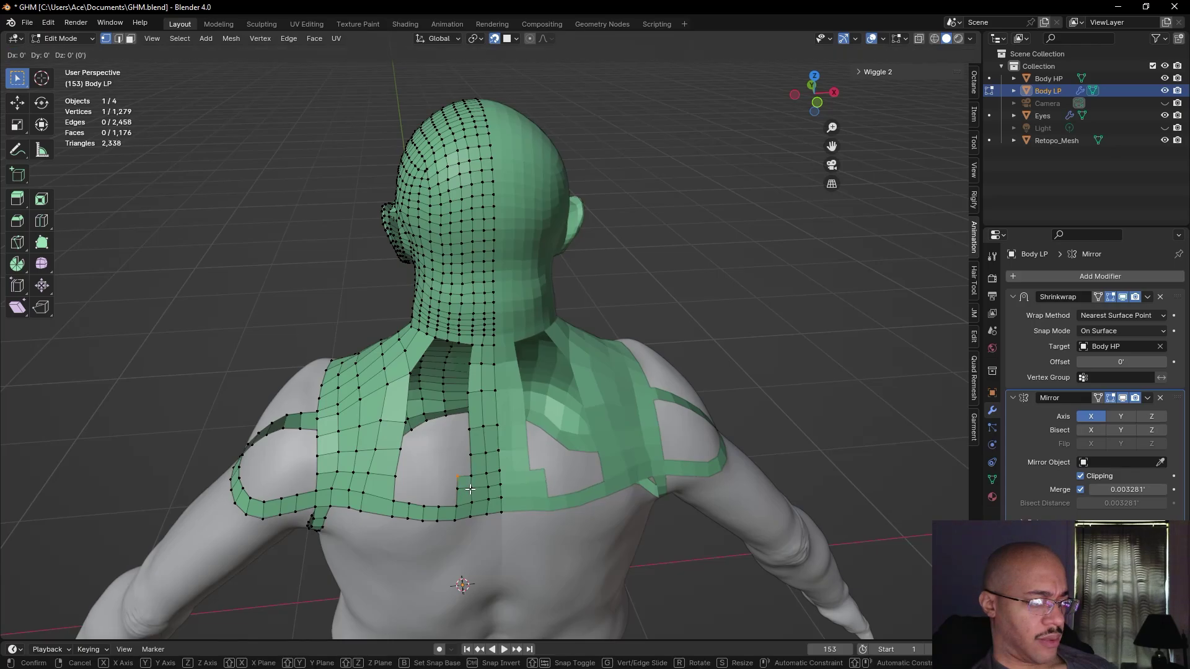
pyautogui.click(470, 488)
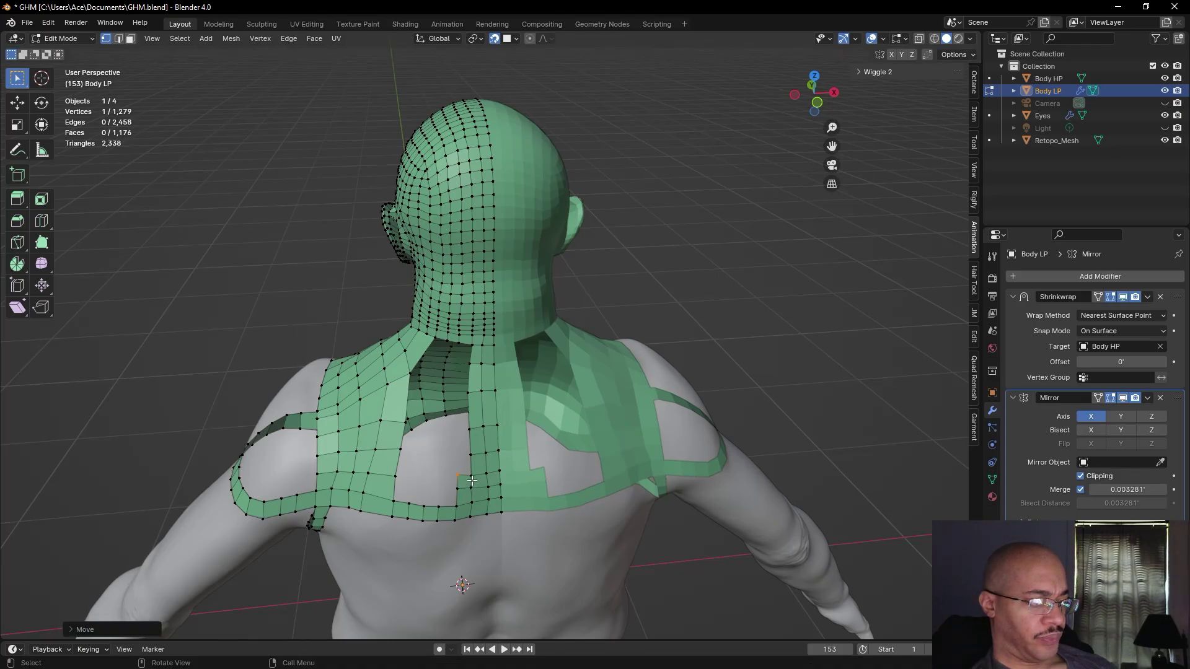
pyautogui.press('f')
pyautogui.click(471, 479)
pyautogui.press('f')
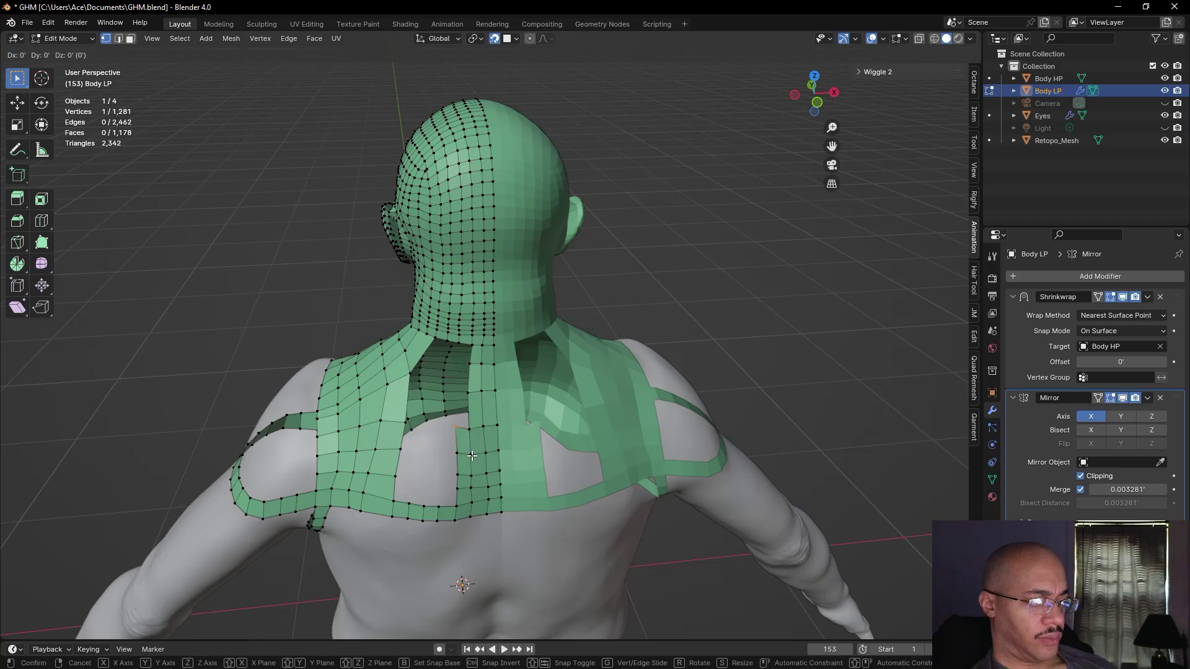
pyautogui.click(469, 455)
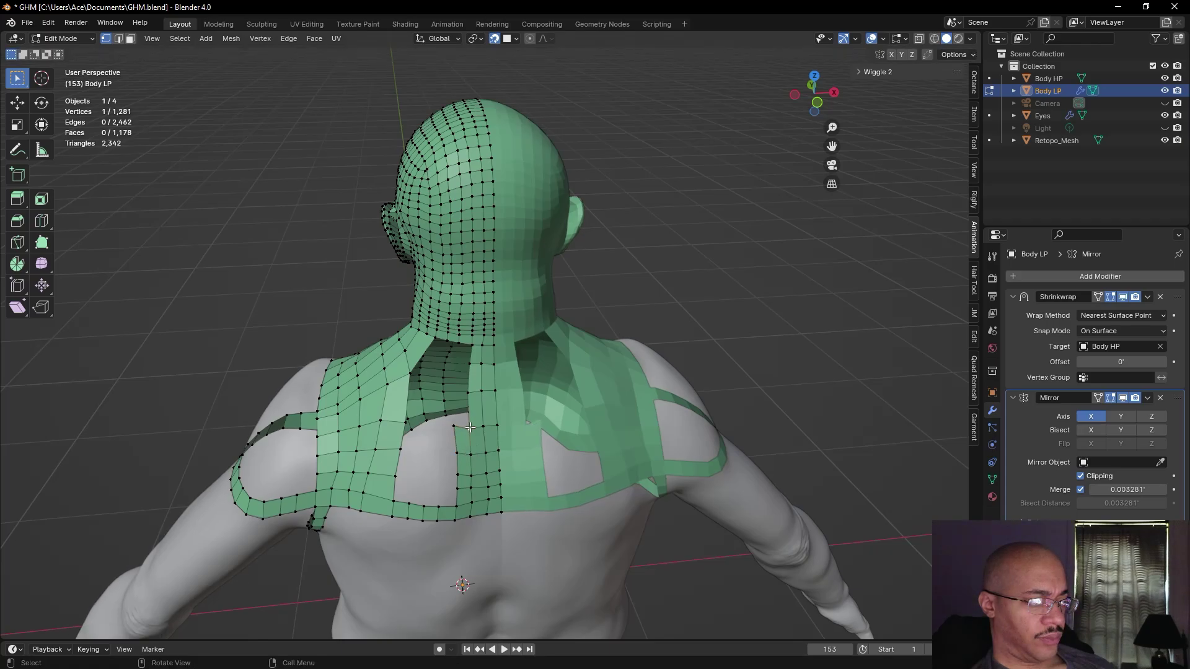
pyautogui.press('f')
pyautogui.click(472, 409)
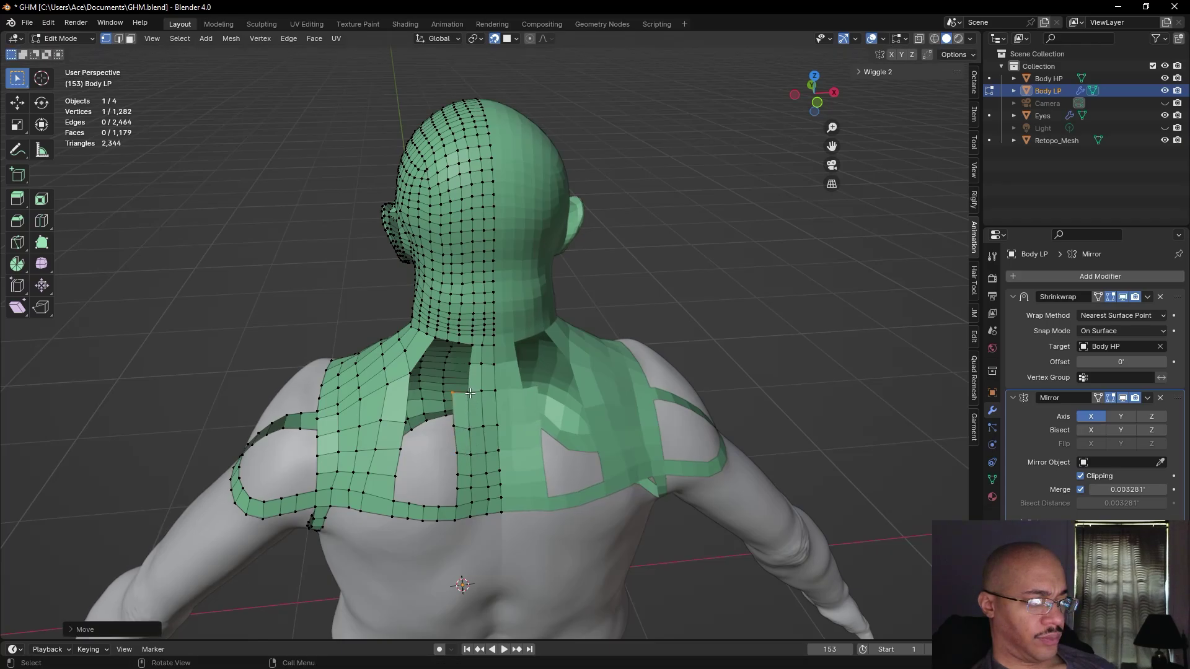
pyautogui.press('f')
pyautogui.click(469, 393)
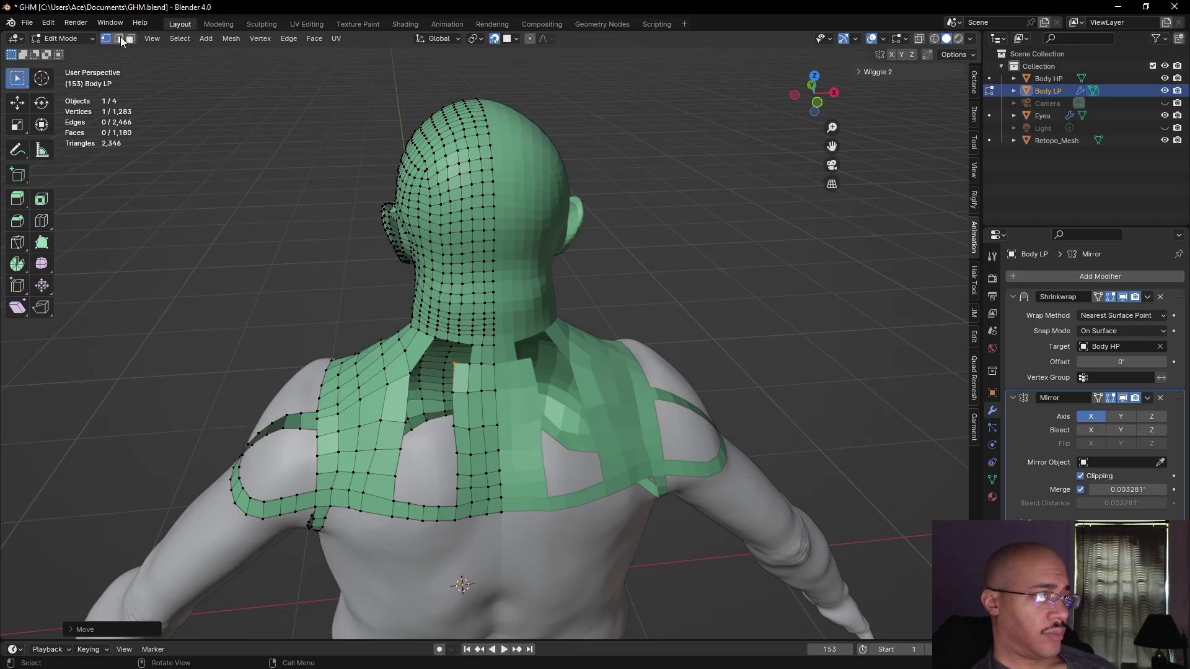
# - Fill the gap between the top edge of the third spine column and the neck's base edge with a face
pyautogui.press('2')
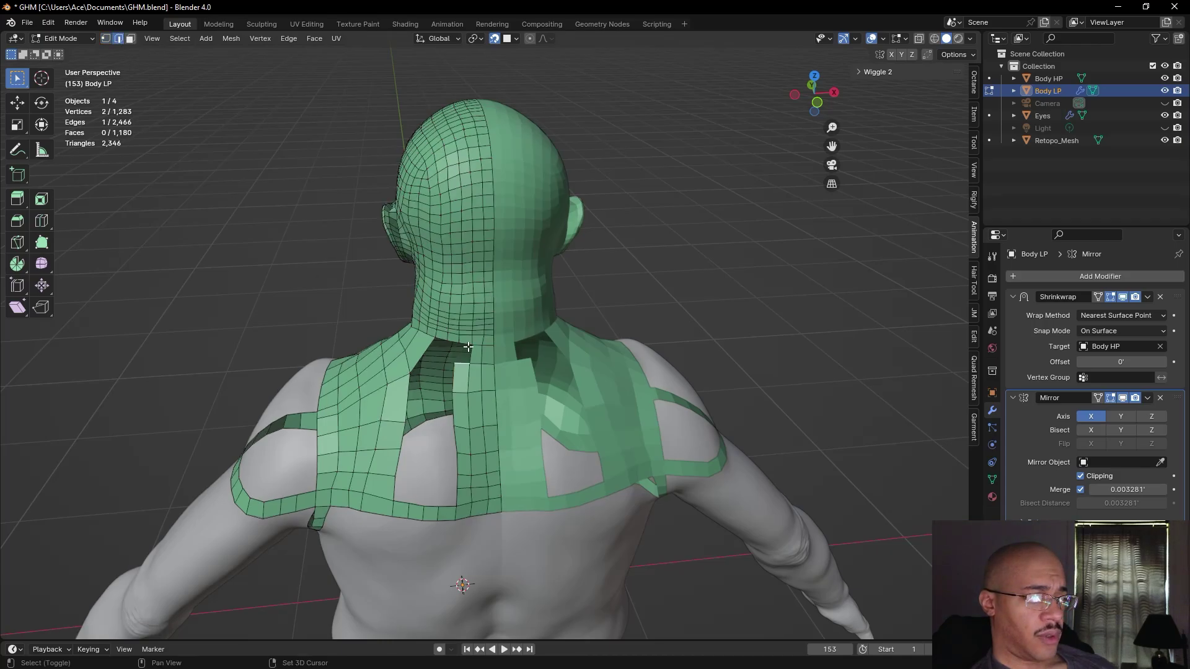
pyautogui.keyDown('shift'); pyautogui.click(469, 345); pyautogui.keyUp('shift')
pyautogui.press('f')
pyautogui.click(276, 271)
pyautogui.moveTo(247, 341); pyautogui.dragTo(301, 398, button='middle')
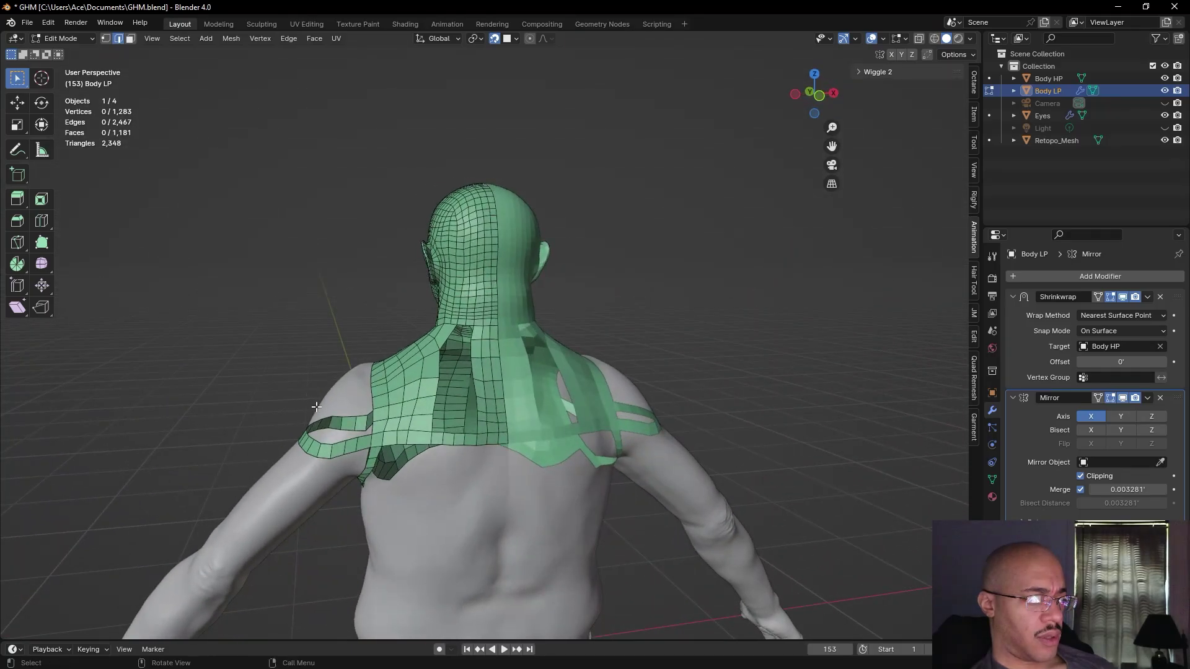
# - Reposition a horizontal edge in the innermost column of the shoulder-blade patch to even out its quads
pyautogui.press('r')
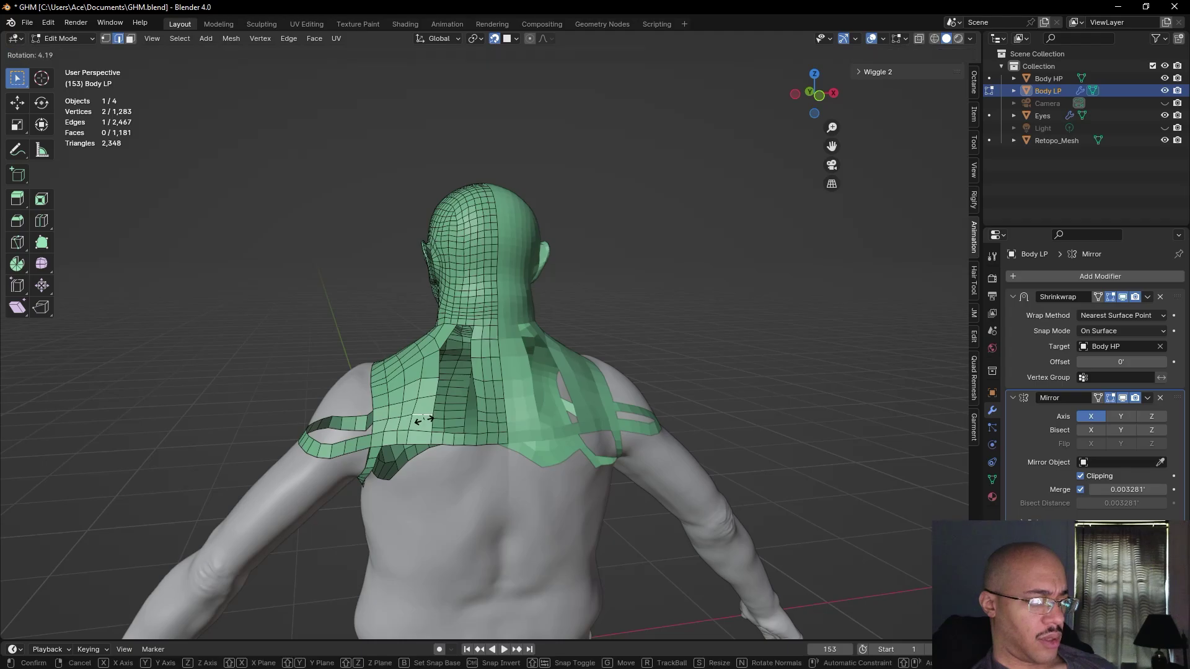
pyautogui.rightClick(423, 421)
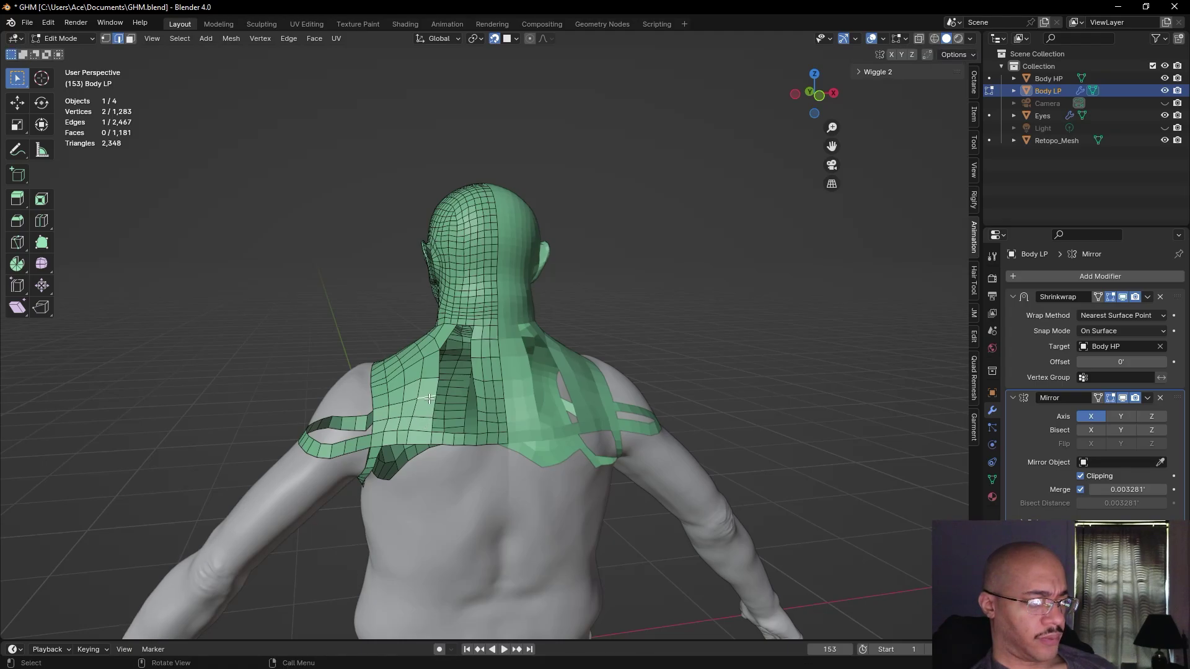
pyautogui.press('g')
pyautogui.click(429, 400)
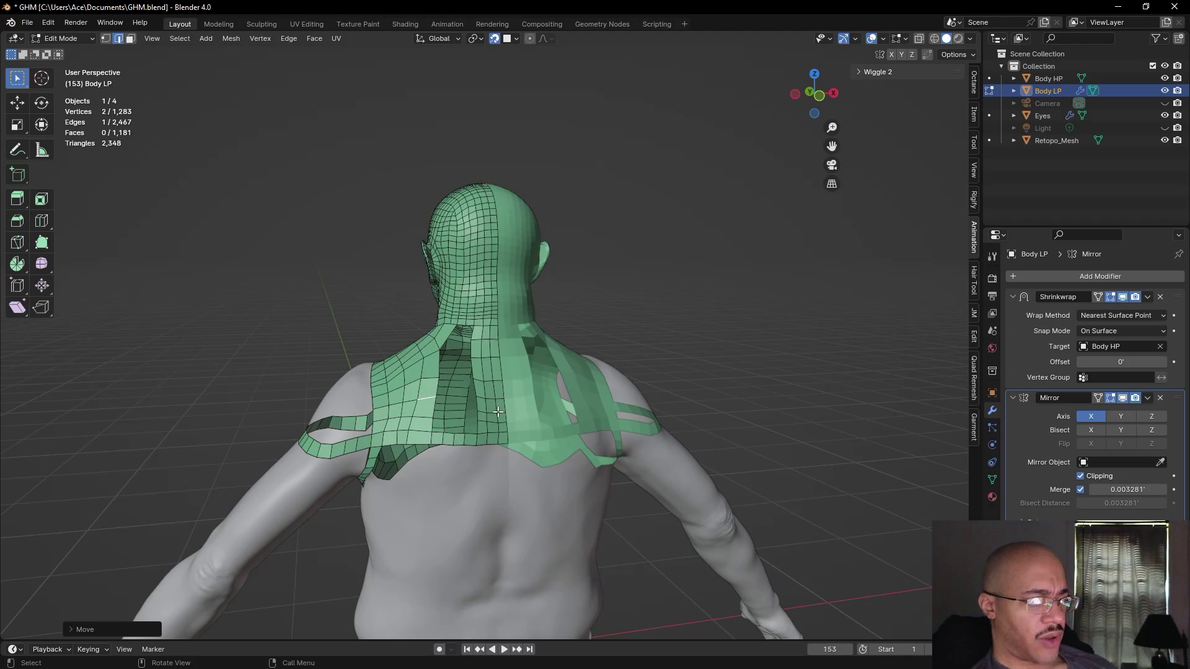
# - Add a row of three quads above the upper-back band, running from the third spine column toward the shoulder patch
pyautogui.scroll(4, 450, 416)
pyautogui.click(450, 417)
pyautogui.moveTo(432, 483); pyautogui.dragTo(465, 481, button='middle')
pyautogui.scroll(3, 465, 396)
pyautogui.click(449, 396)
pyautogui.click(105, 38)
pyautogui.press('f')
pyautogui.click(469, 390)
pyautogui.press('f')
pyautogui.click(390, 395)
pyautogui.press('f')
pyautogui.click(391, 394)
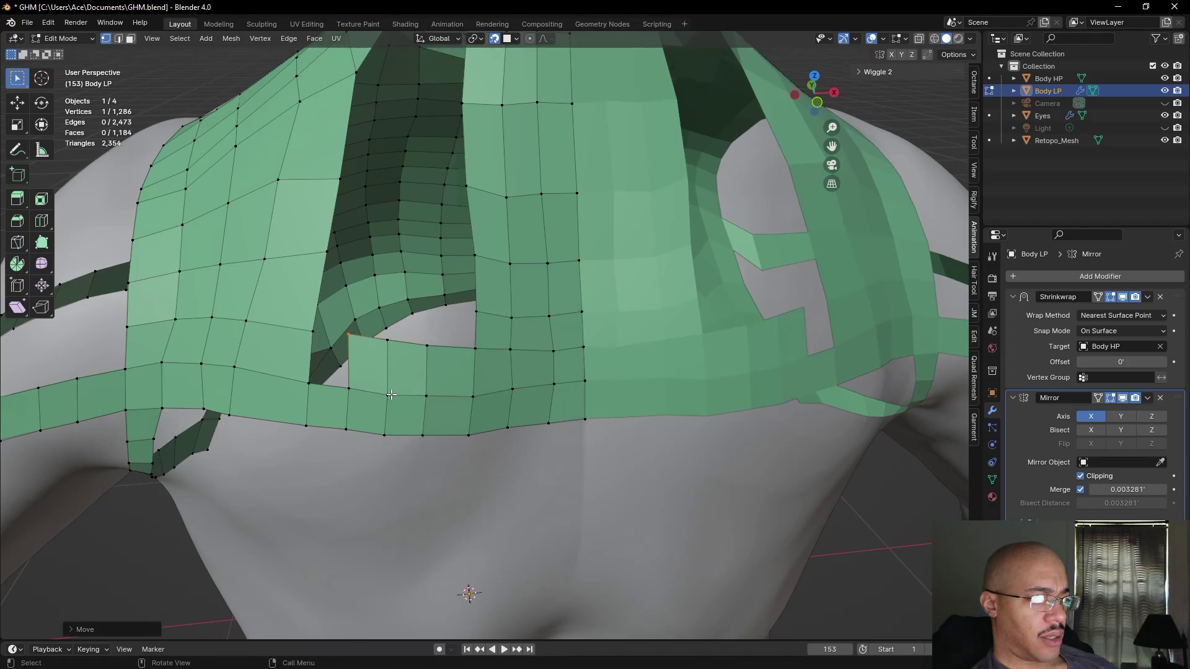
# - Fill the last gap in the new row between its end quad and the inner edge of the shoulder patch
pyautogui.click(119, 39)
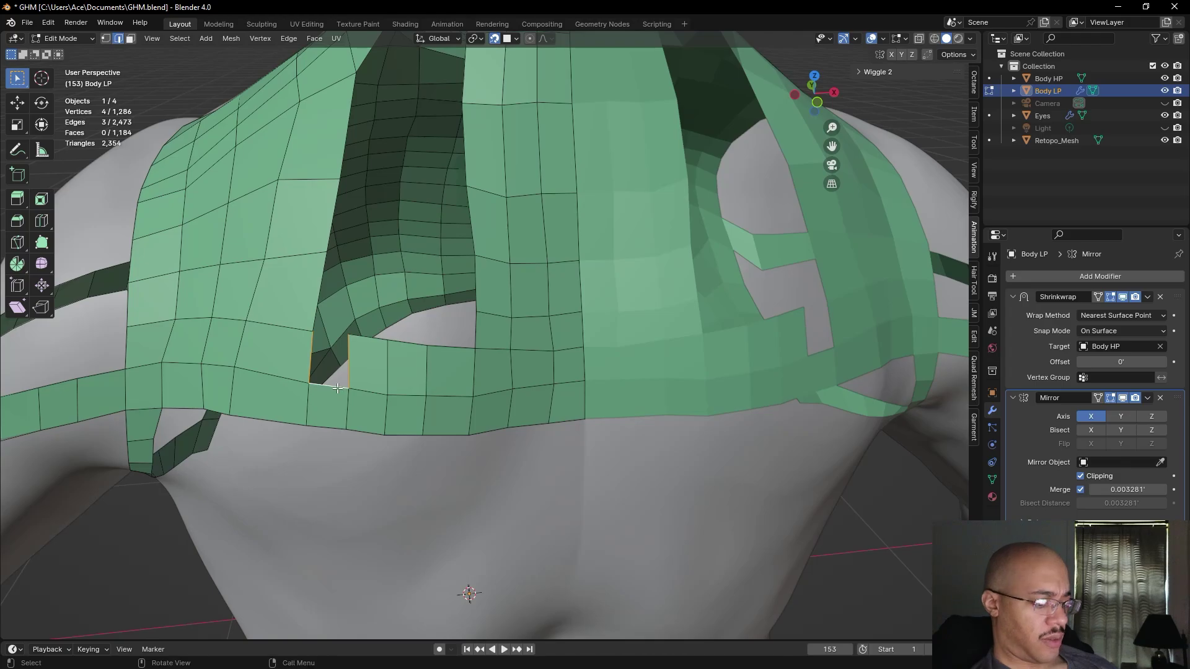
pyautogui.press('f')
pyautogui.click(180, 92)
# - Move the edges of one cross loop over the shoulder-blade patch to even out the quad spacing
pyautogui.scroll(-5, 175, 96)
pyautogui.moveTo(175, 96); pyautogui.dragTo(270, 179, button='middle')
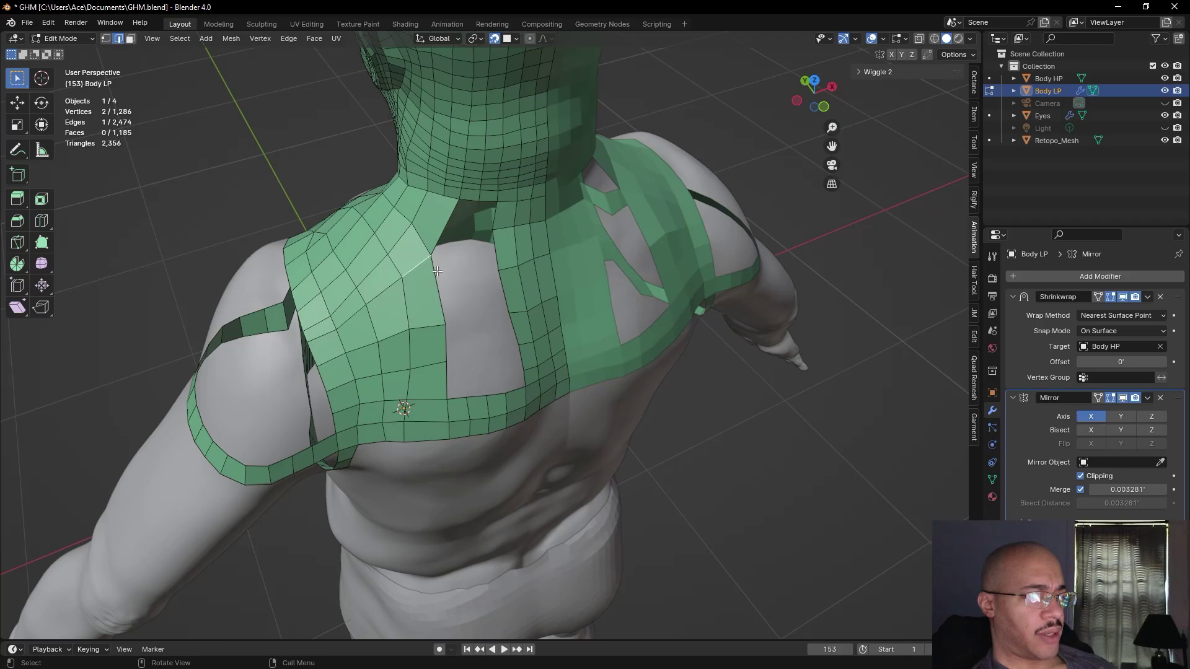
pyautogui.press('g')
pyautogui.click(385, 296)
pyautogui.press('g')
pyautogui.click(387, 302)
pyautogui.press('g')
pyautogui.click(357, 317)
# - Rotate the outer edge of the shoulder patch's cross loop by about -16 degrees and shift it slightly
pyautogui.press('g')
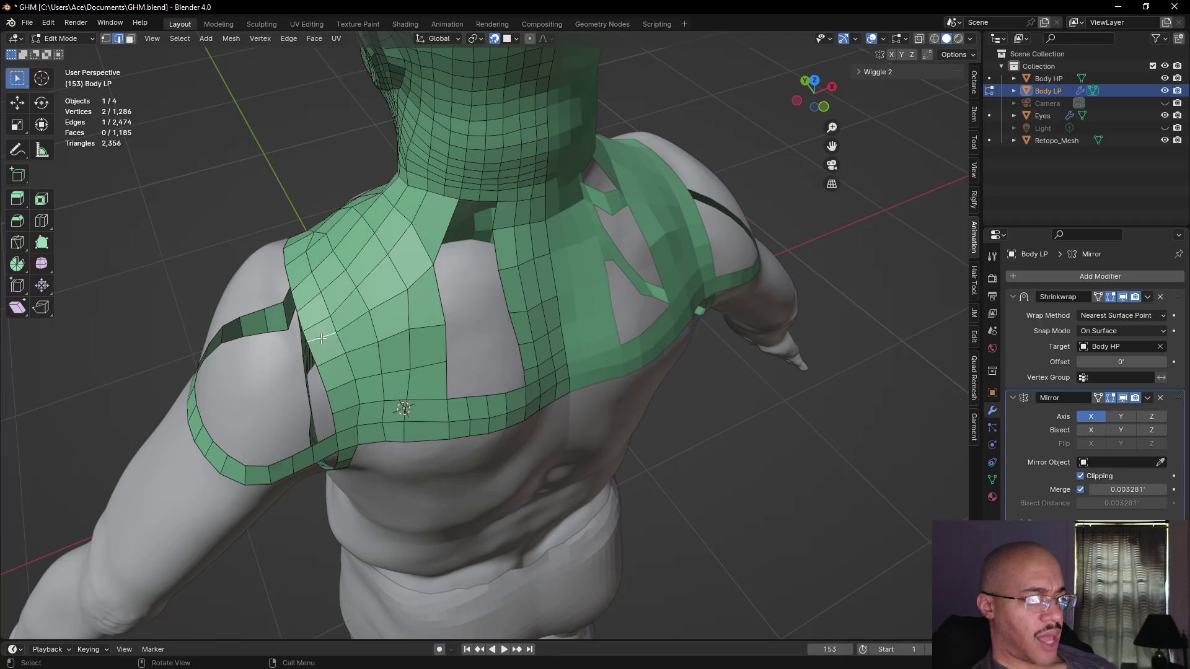
pyautogui.press('r')
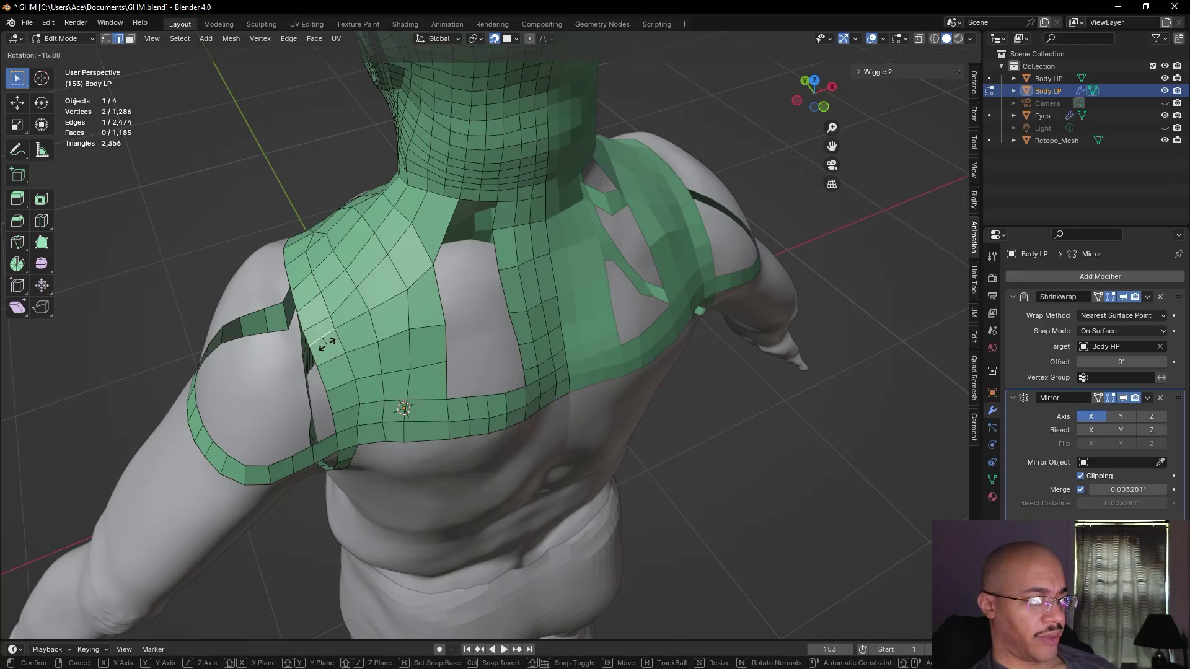
pyautogui.click(325, 343)
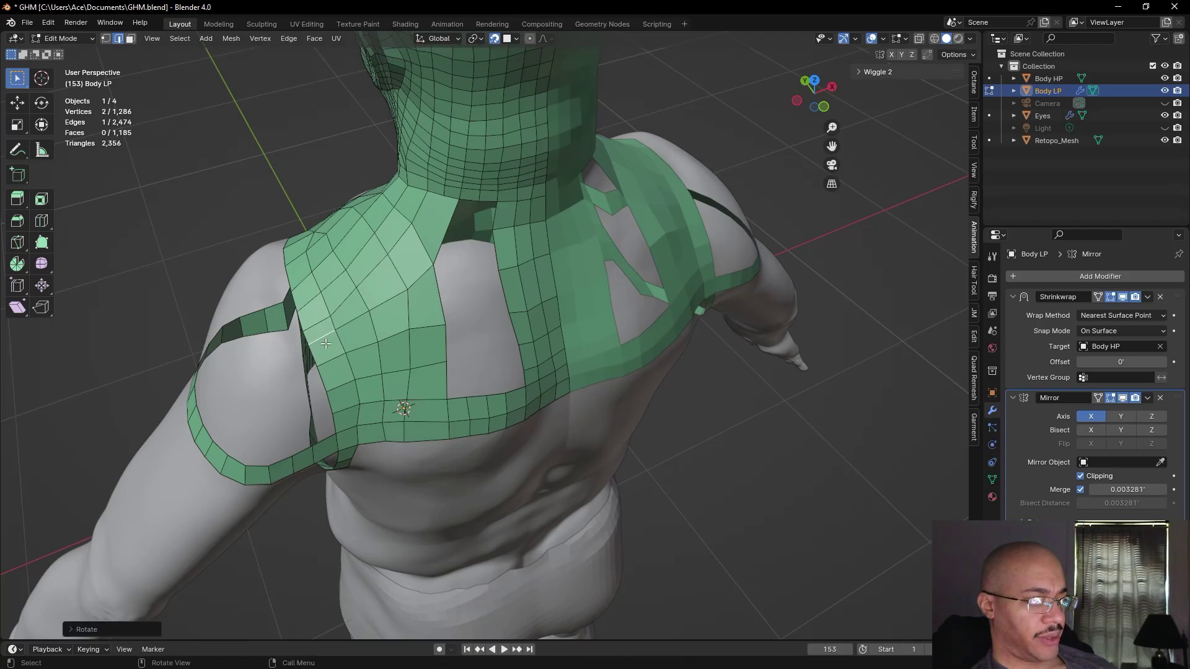
pyautogui.press('g')
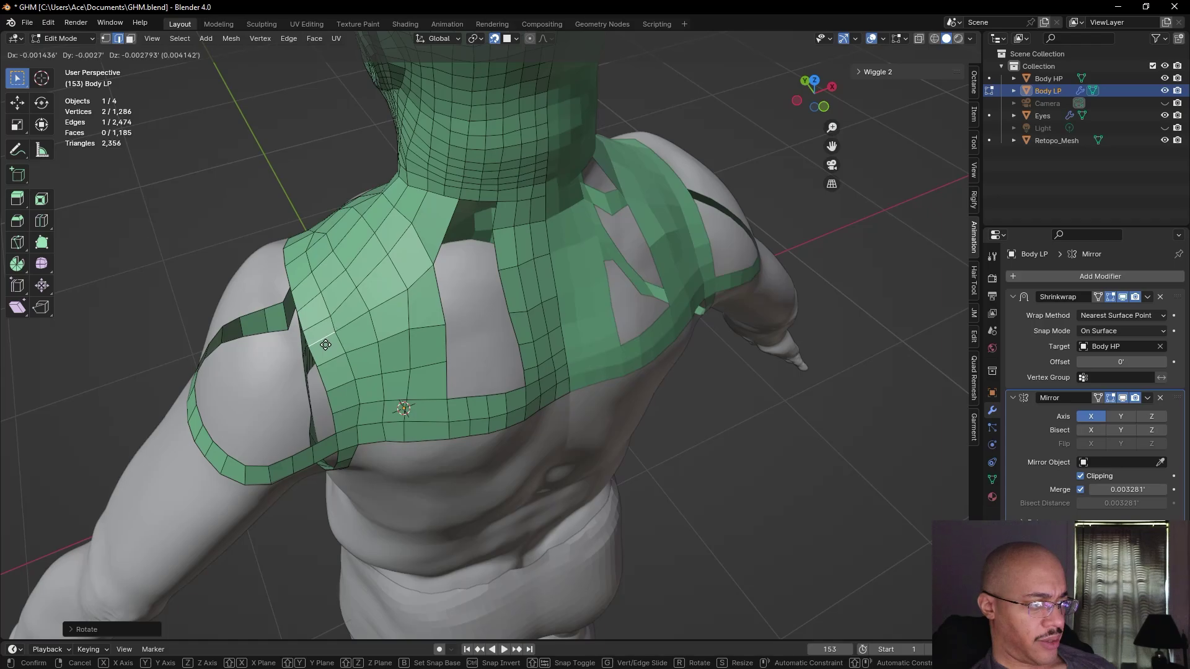
pyautogui.click(325, 344)
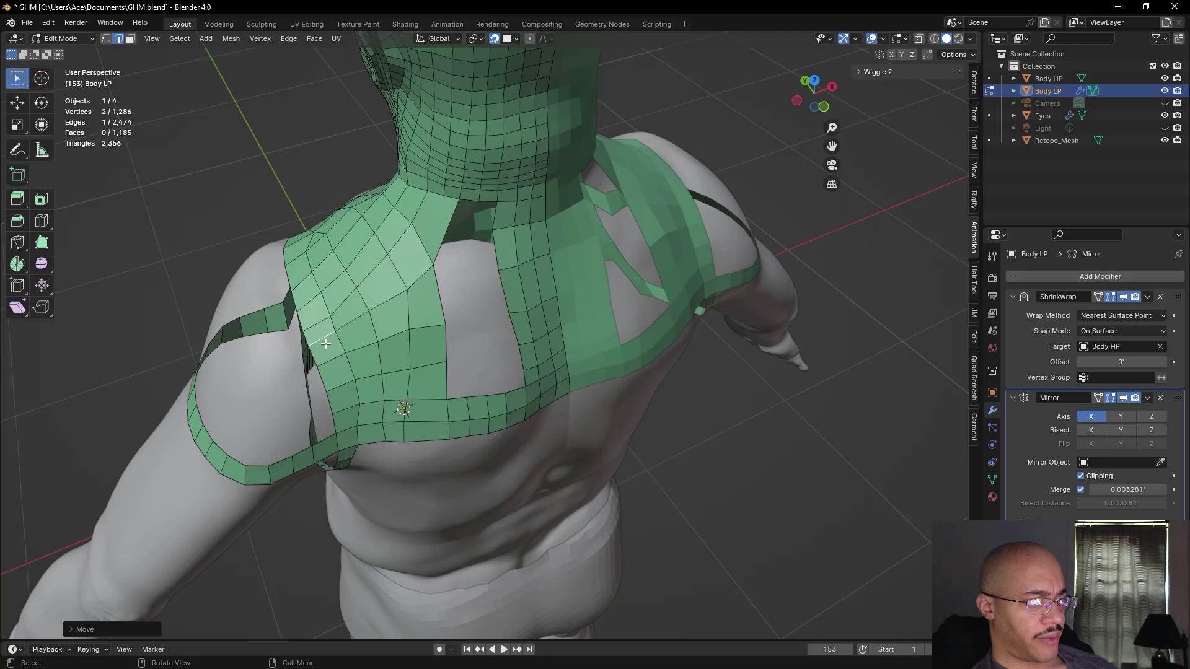
pyautogui.click(717, 446)
pyautogui.moveTo(717, 446); pyautogui.dragTo(342, 346, button='middle')
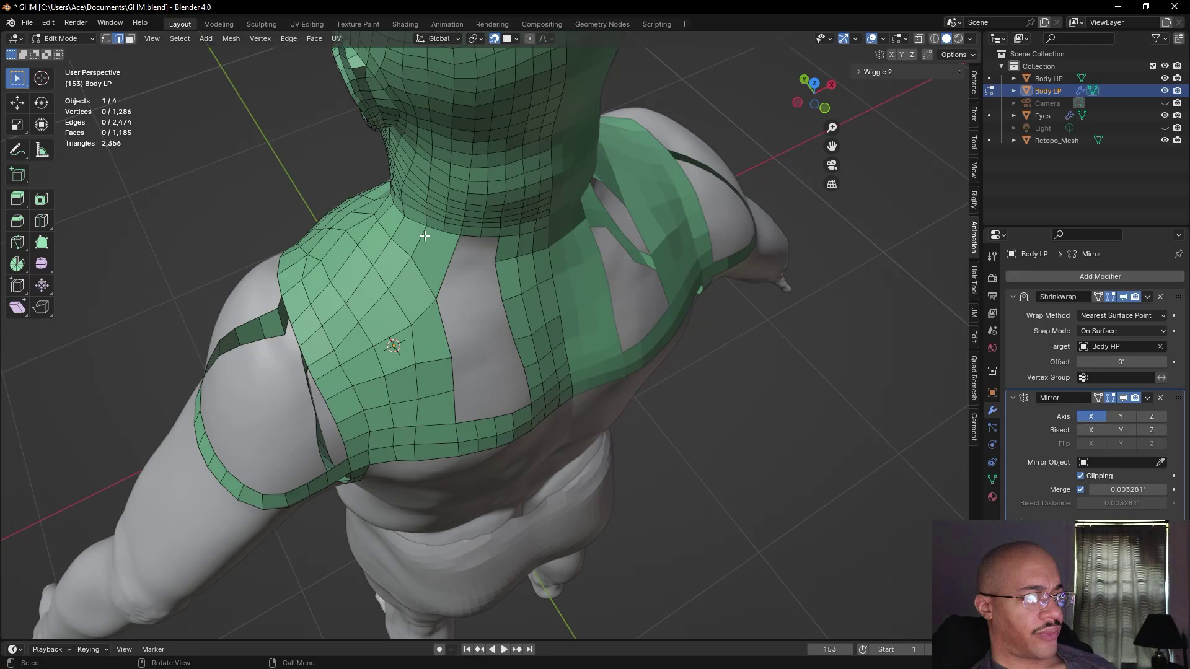
# - Add two stacked quads beside the third spine column, above the lowest filled row of the upper-back opening
pyautogui.moveTo(733, 435); pyautogui.dragTo(472, 321, button='middle')
pyautogui.scroll(3, 459, 337)
pyautogui.press('1')
pyautogui.press('f')
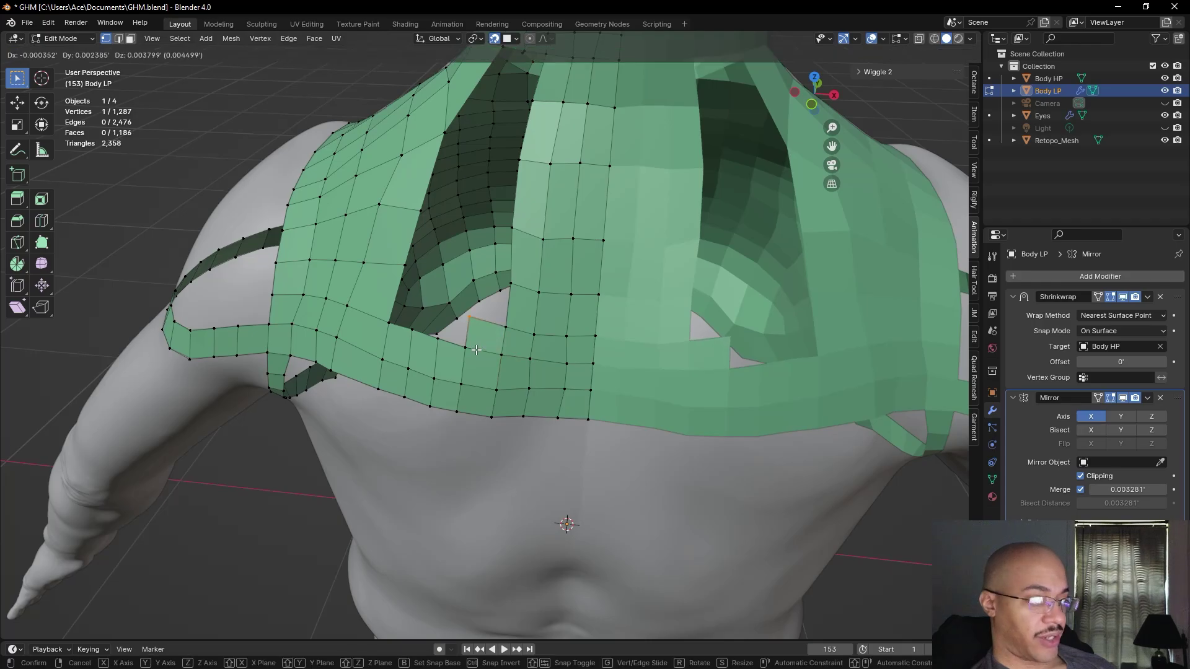
pyautogui.press('g')
pyautogui.click(505, 330)
pyautogui.press('f')
pyautogui.press('g')
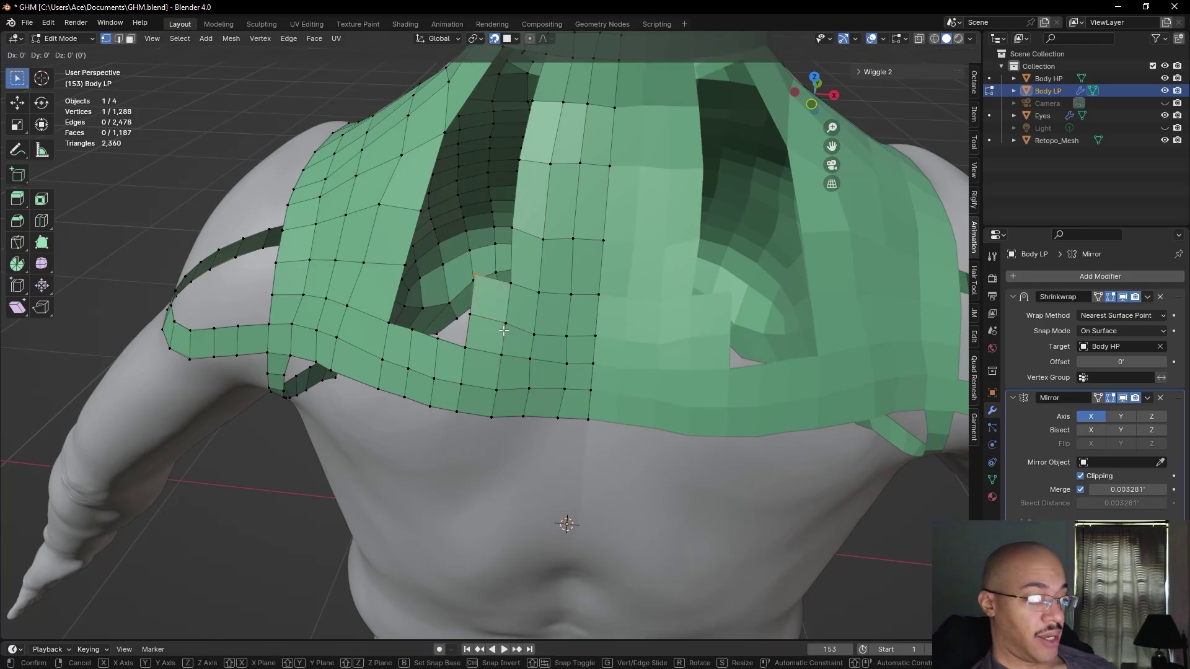
pyautogui.click(476, 342)
# - Extend the two new rows toward the shoulder patch with two more quads each
pyautogui.press('f')
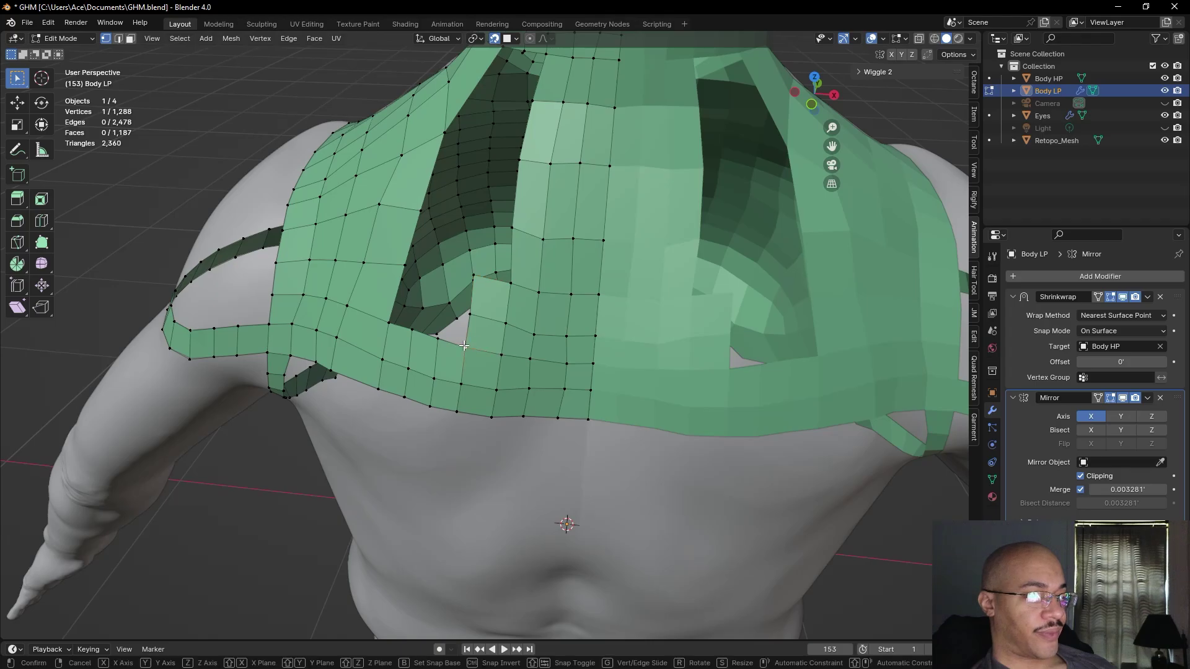
pyautogui.press('g')
pyautogui.click(468, 333)
pyautogui.press('f')
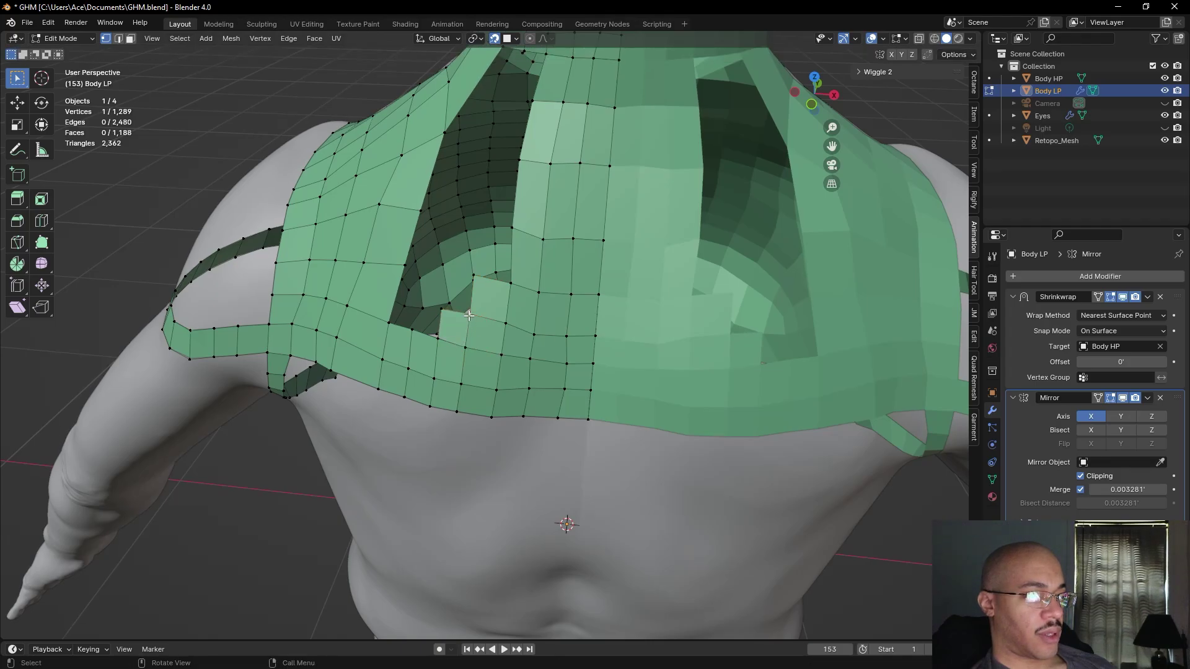
pyautogui.press('g')
pyautogui.click(470, 316)
pyautogui.press('f')
pyautogui.press('g')
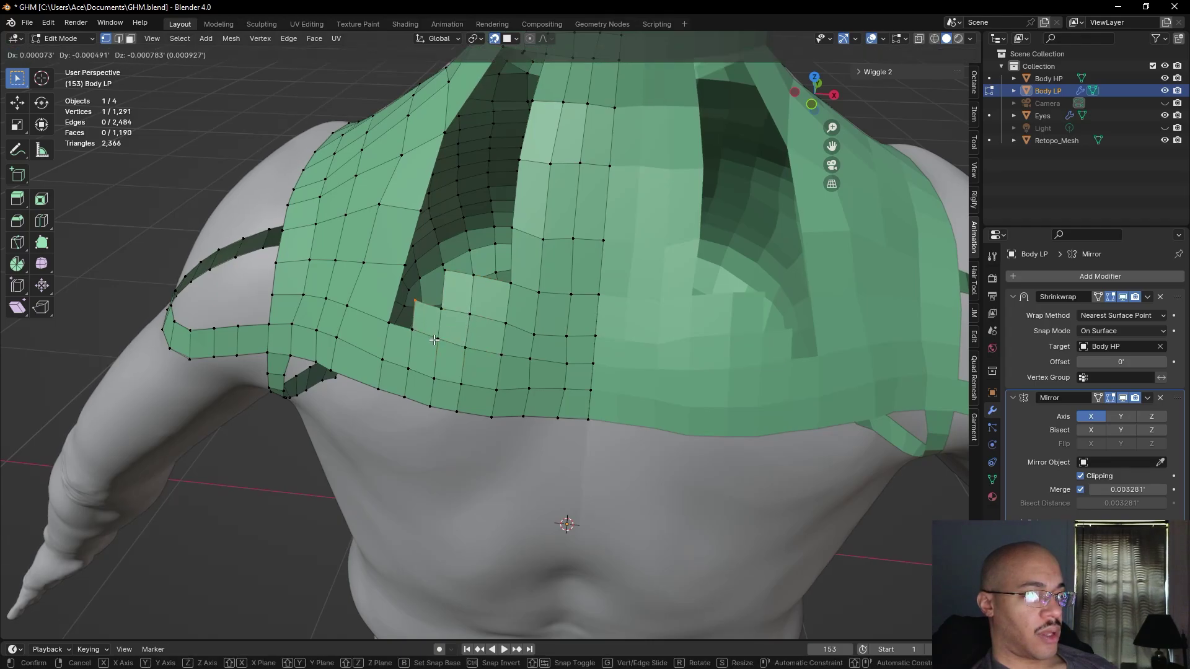
pyautogui.click(439, 332)
pyautogui.press('f')
pyautogui.press('g')
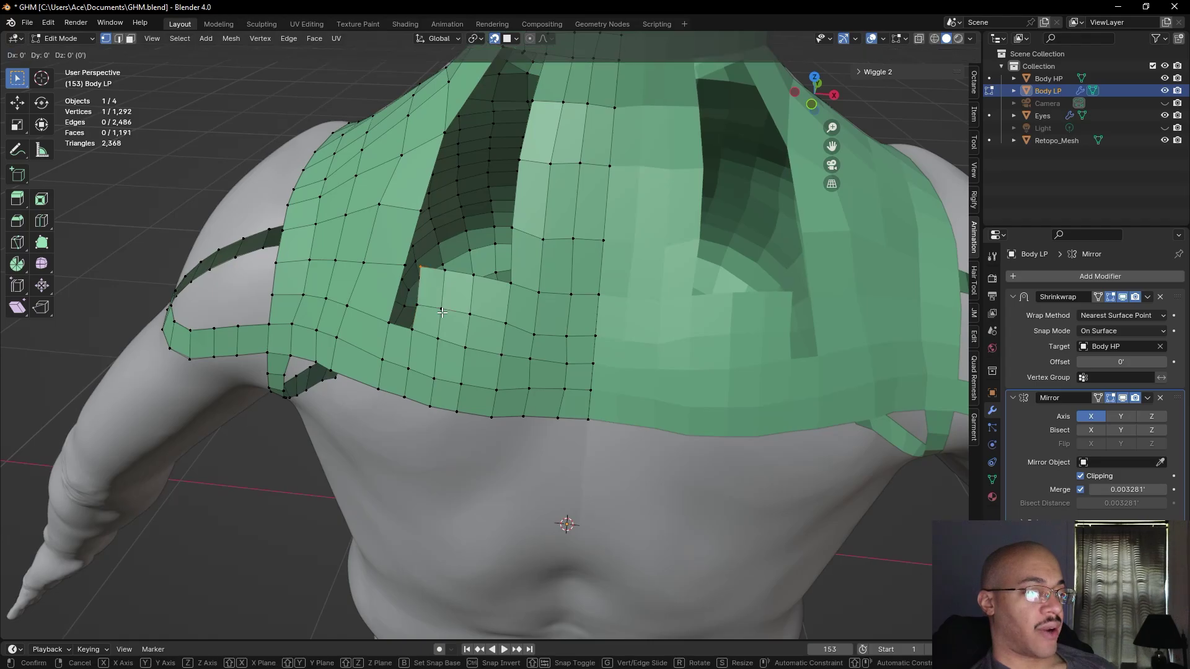
pyautogui.click(425, 314)
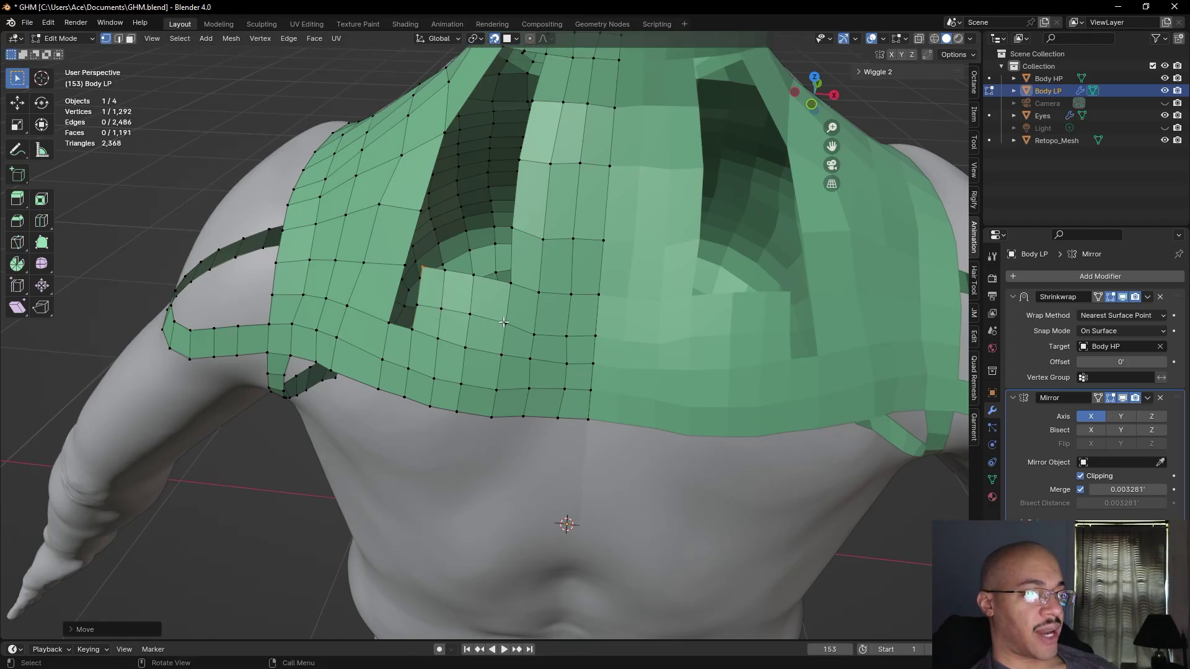
# - Nudge two neighbouring vertices on the lower part of the spine columns' vertical loop to even out the quads
pyautogui.click(532, 336)
pyautogui.press('g')
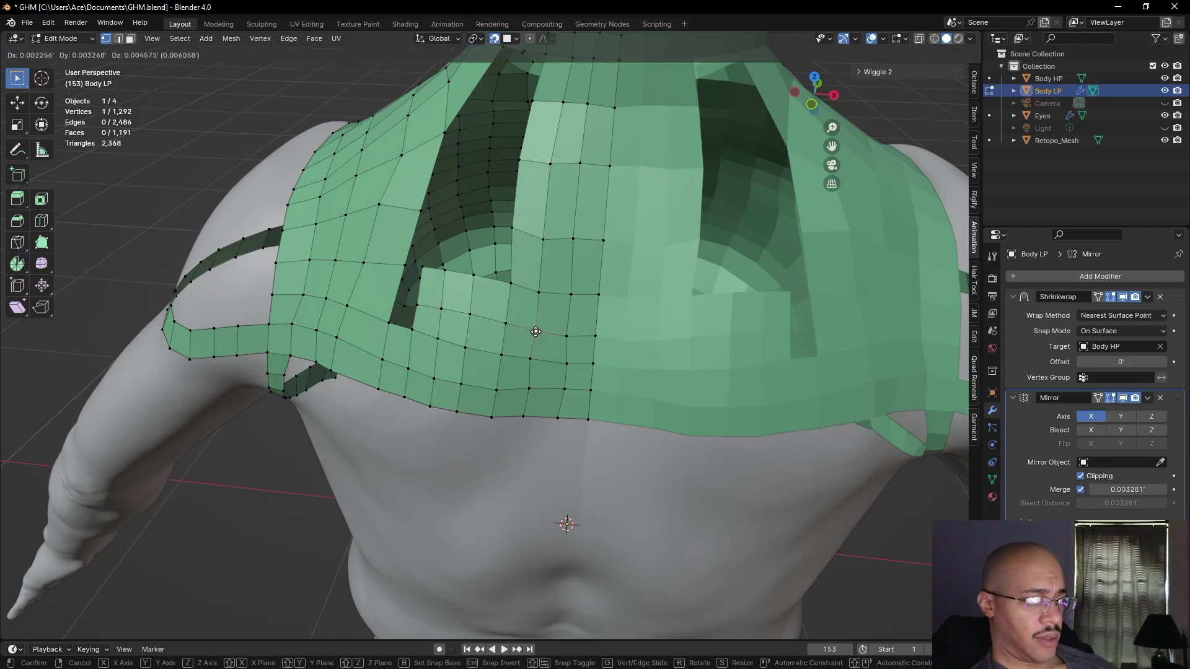
pyautogui.click(534, 330)
pyautogui.click(532, 360)
pyautogui.press('g')
pyautogui.click(533, 359)
pyautogui.press('g')
pyautogui.click(531, 360)
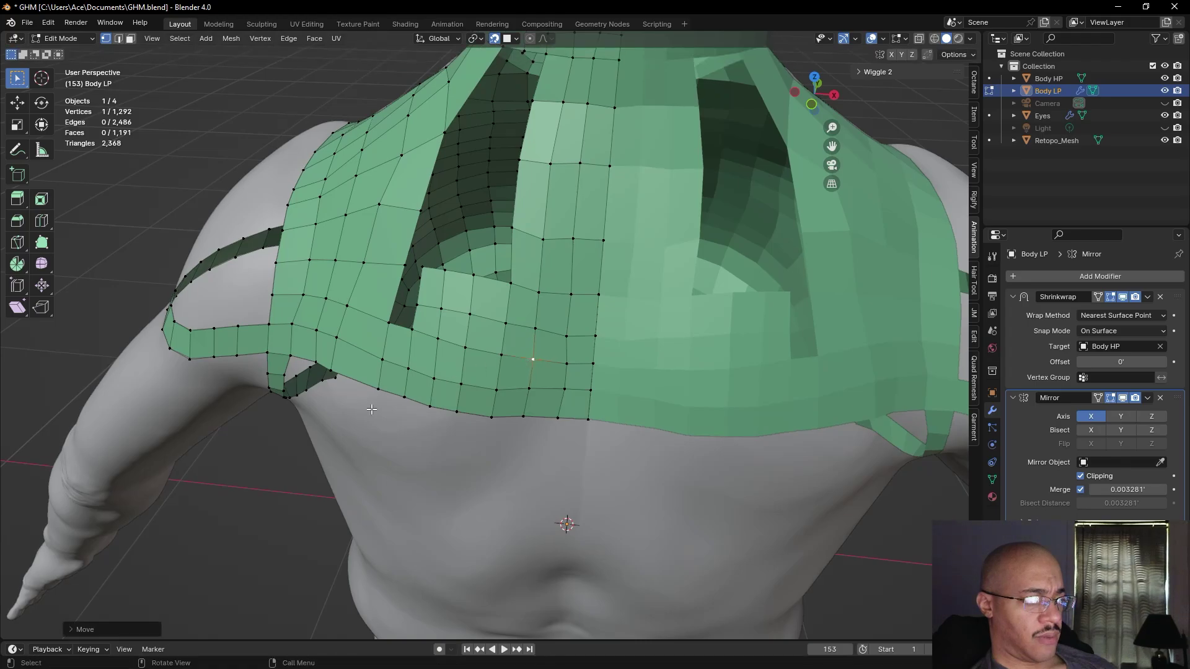
# - Shift four vertices of the shoulder patch's inner vertical loop outward, down to the bottom edge of the upper-back band
pyautogui.click(193, 157)
pyautogui.moveTo(193, 157); pyautogui.dragTo(242, 192, button='middle')
pyautogui.scroll(4, 470, 263)
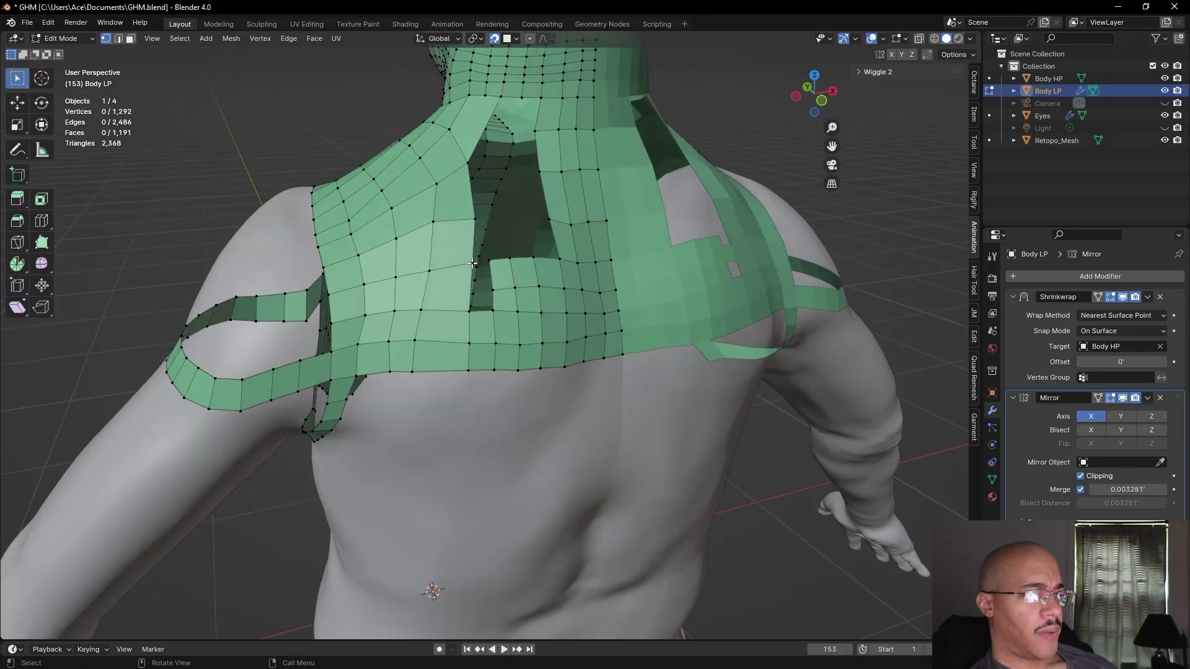
pyautogui.press('g')
pyautogui.click(461, 286)
pyautogui.click(468, 313)
pyautogui.press('g')
pyautogui.click(462, 312)
pyautogui.click(468, 344)
pyautogui.press('g')
pyautogui.click(460, 343)
pyautogui.click(468, 370)
pyautogui.press('g')
pyautogui.click(459, 368)
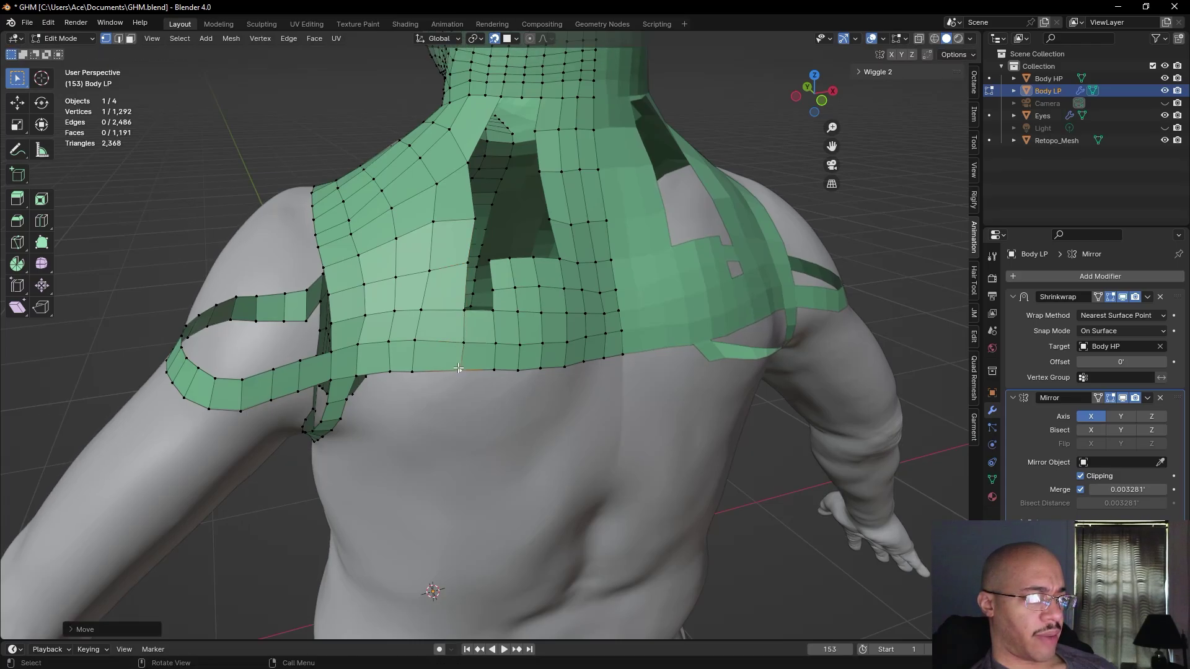
# - Fill the remaining gap between the lower new row and the shoulder patch's inner edge with a face
pyautogui.click(492, 263)
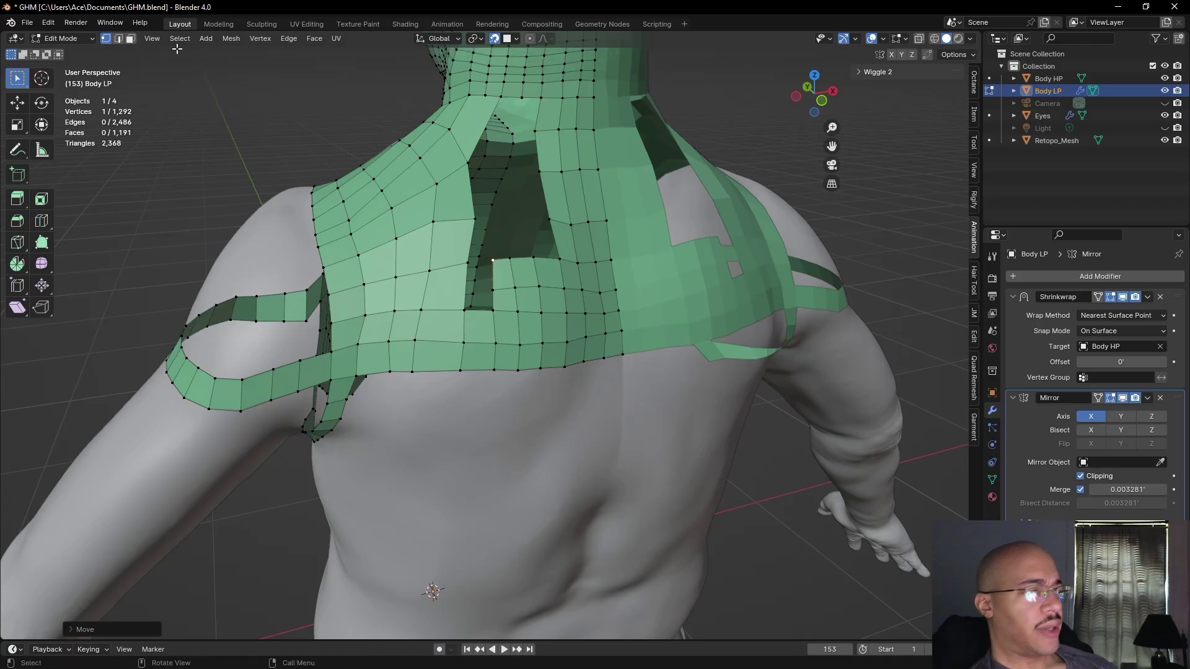
pyautogui.click(119, 41)
pyautogui.keyDown('shift'); pyautogui.click(493, 276); pyautogui.keyUp('shift')
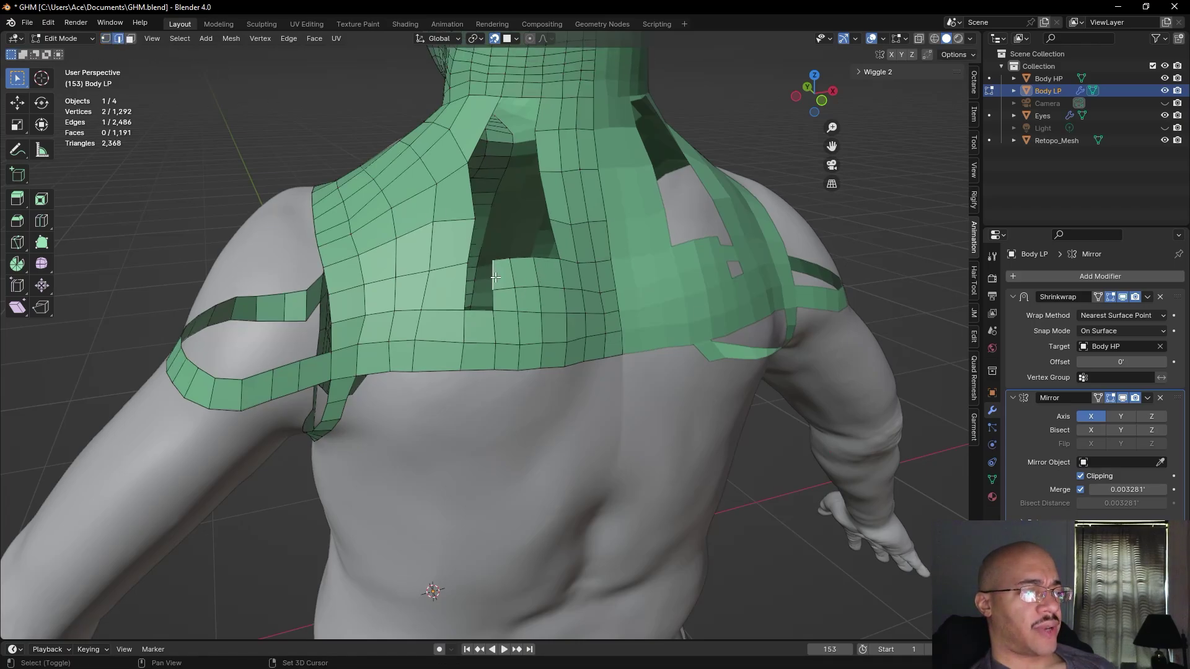
pyautogui.keyDown('shift'); pyautogui.click(464, 281); pyautogui.keyUp('shift')
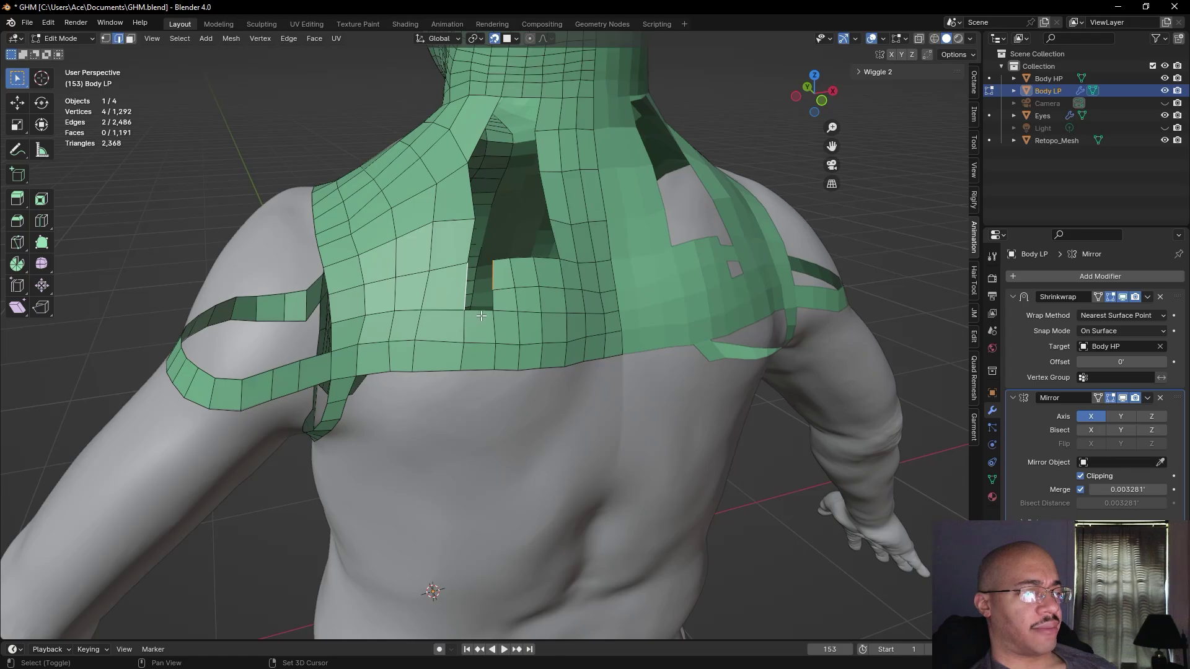
pyautogui.press('f')
pyautogui.click(270, 127)
# - Dissolve the six-edge horizontal loop running through the newly filled upper-back rows to the mirror centre line
pyautogui.moveTo(270, 127); pyautogui.dragTo(287, 151, button='middle')
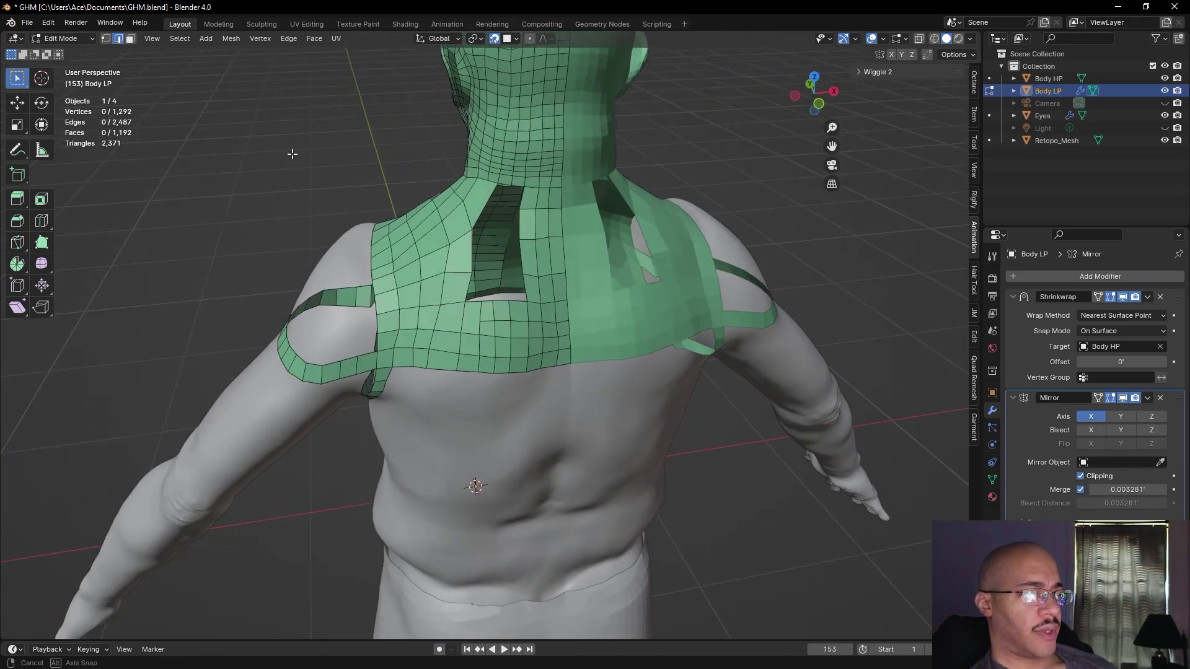
pyautogui.keyDown('shift'); pyautogui.click(525, 321); pyautogui.keyUp('shift')
pyautogui.keyDown('shift'); pyautogui.click(545, 322); pyautogui.keyUp('shift')
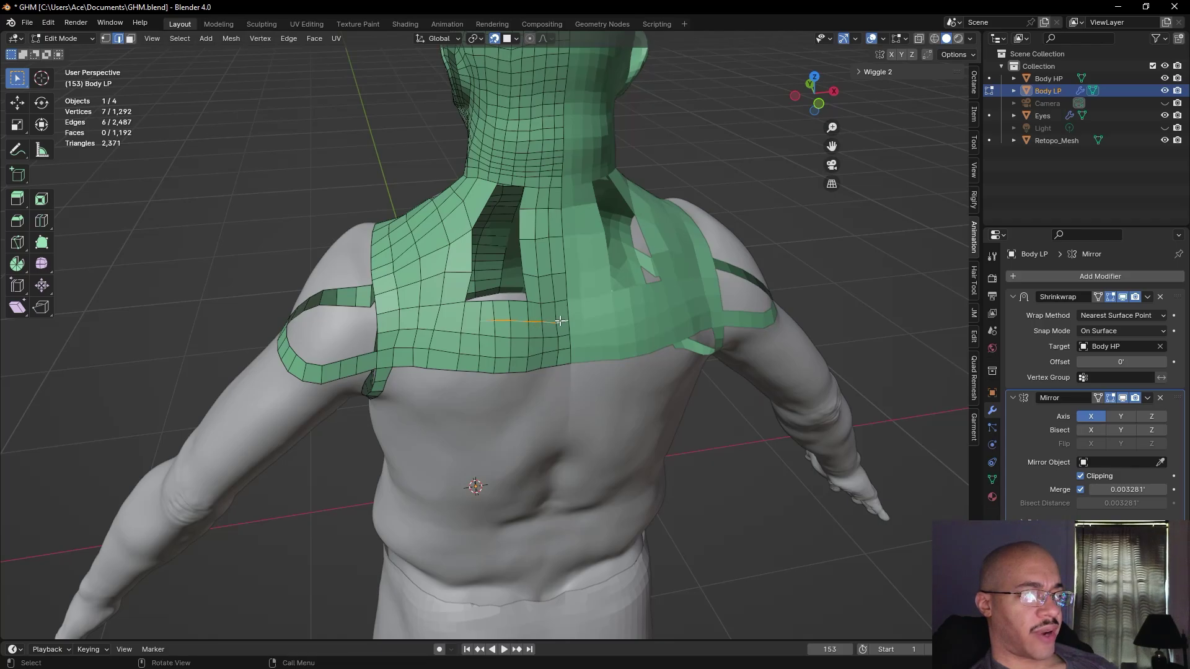
pyautogui.rightClick(559, 321)
pyautogui.click(523, 422)
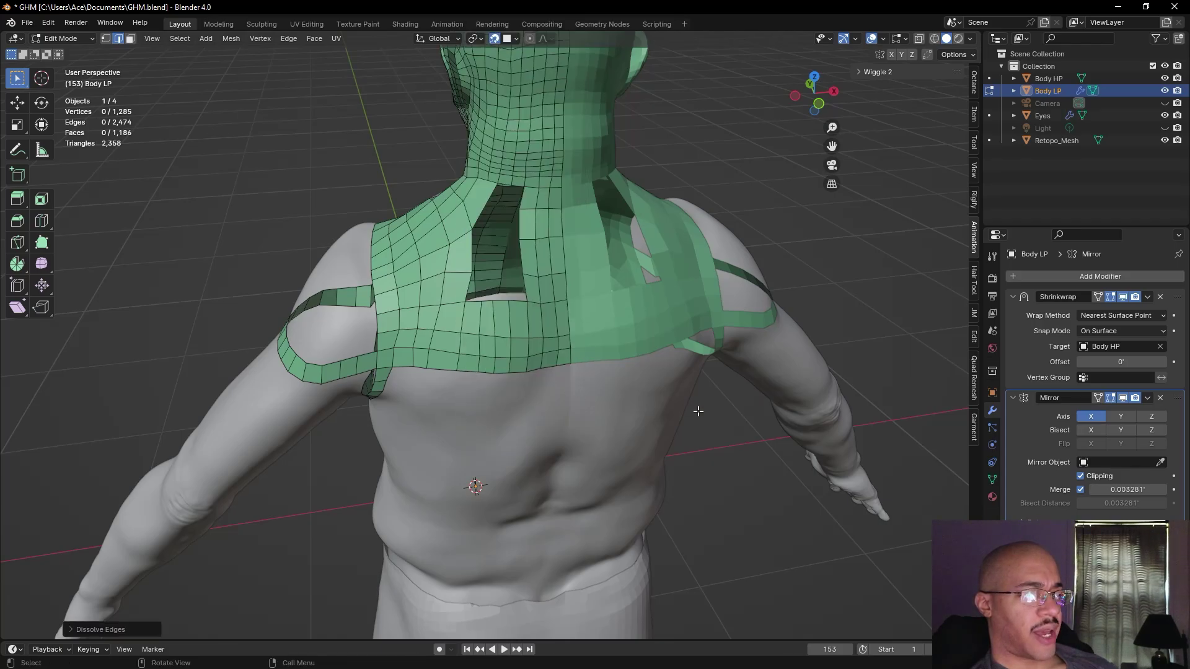
# - Select the horizontal edge path across the upper back from the shoulder to the spine and move it slightly upward
pyautogui.moveTo(670, 409); pyautogui.dragTo(417, 315, button='middle')
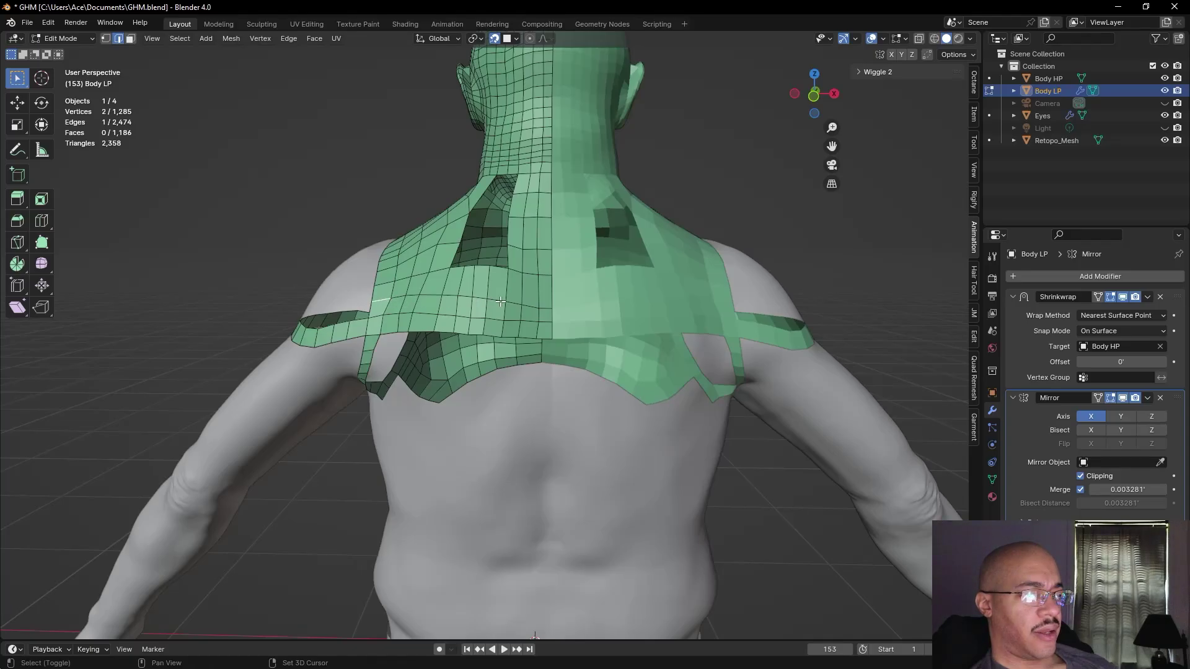
pyautogui.keyDown('ctrl'); pyautogui.click(547, 304); pyautogui.keyUp('ctrl')
pyautogui.press('g')
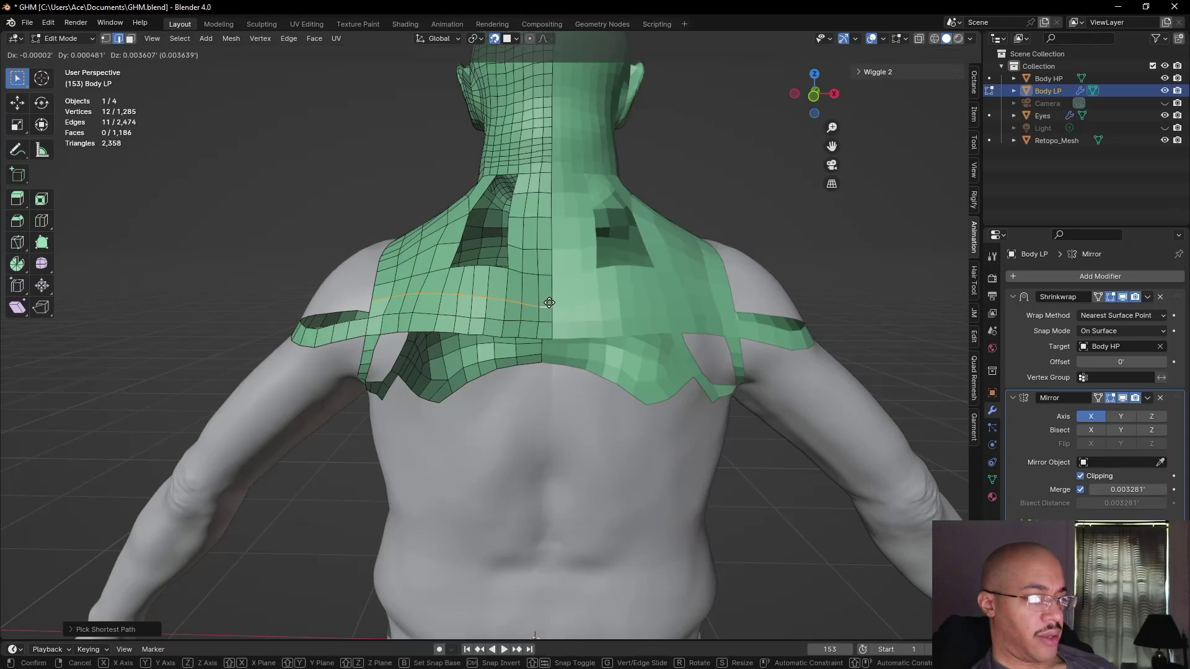
pyautogui.click(549, 301)
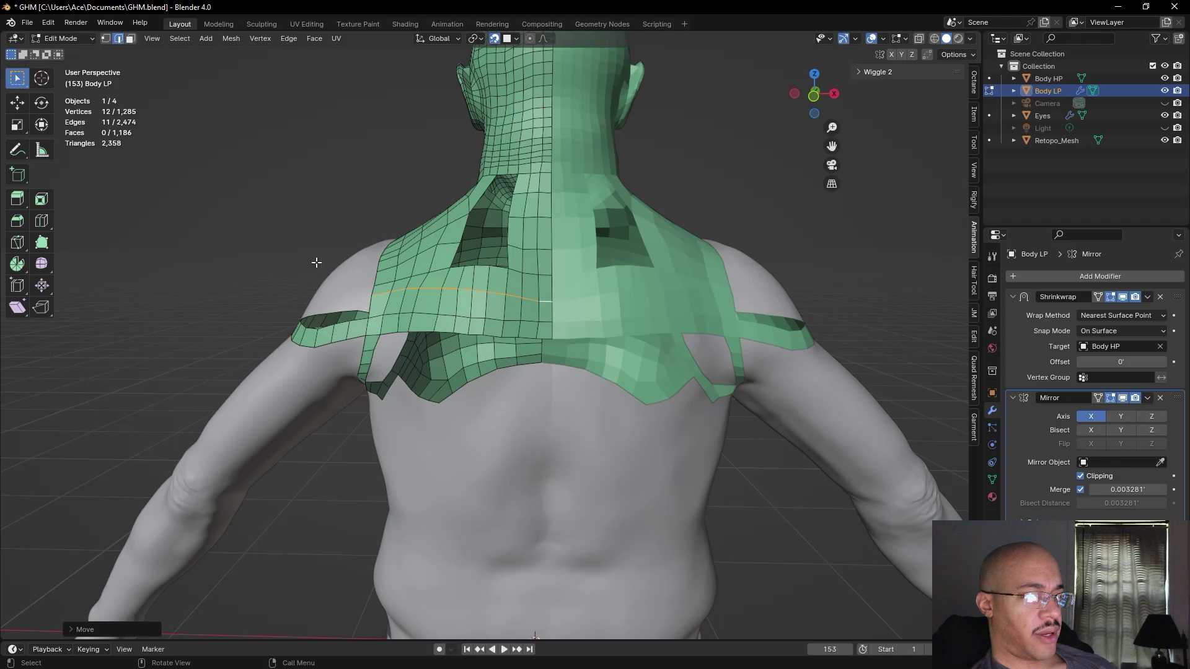
pyautogui.click(291, 206)
# - Add two quads beside the spine columns along the lower edge of the upper-back opening, continuing toward the shoulder patch
pyautogui.moveTo(285, 198); pyautogui.dragTo(299, 228, button='middle')
pyautogui.click(106, 38)
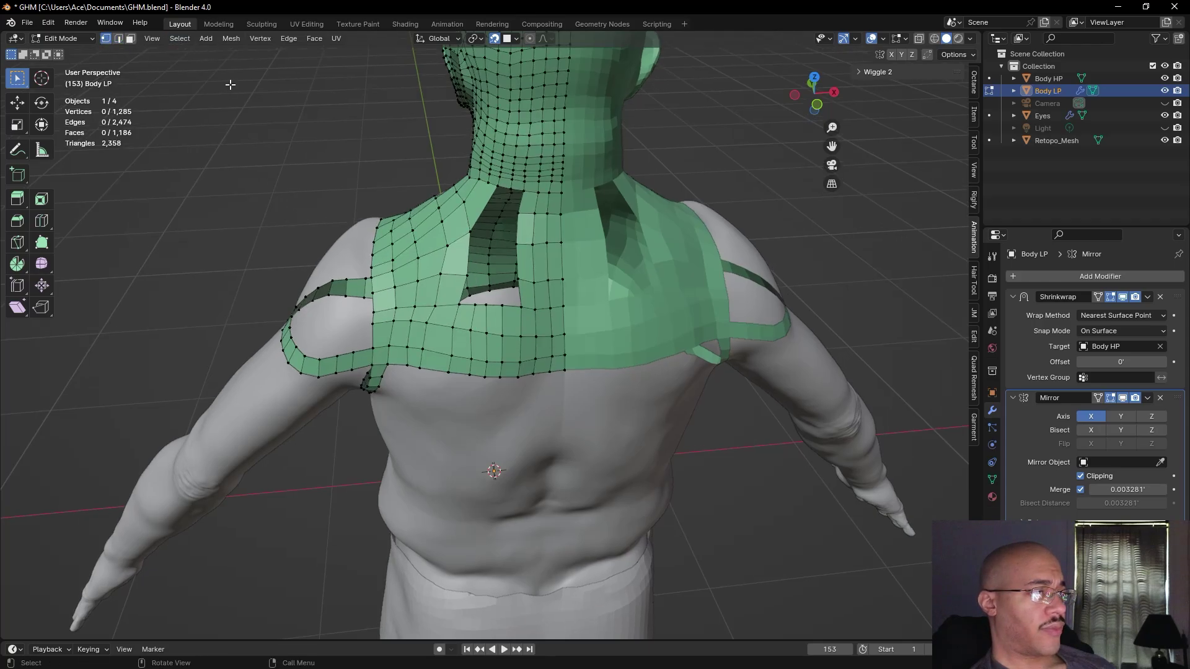
pyautogui.press('f')
pyautogui.click(519, 306)
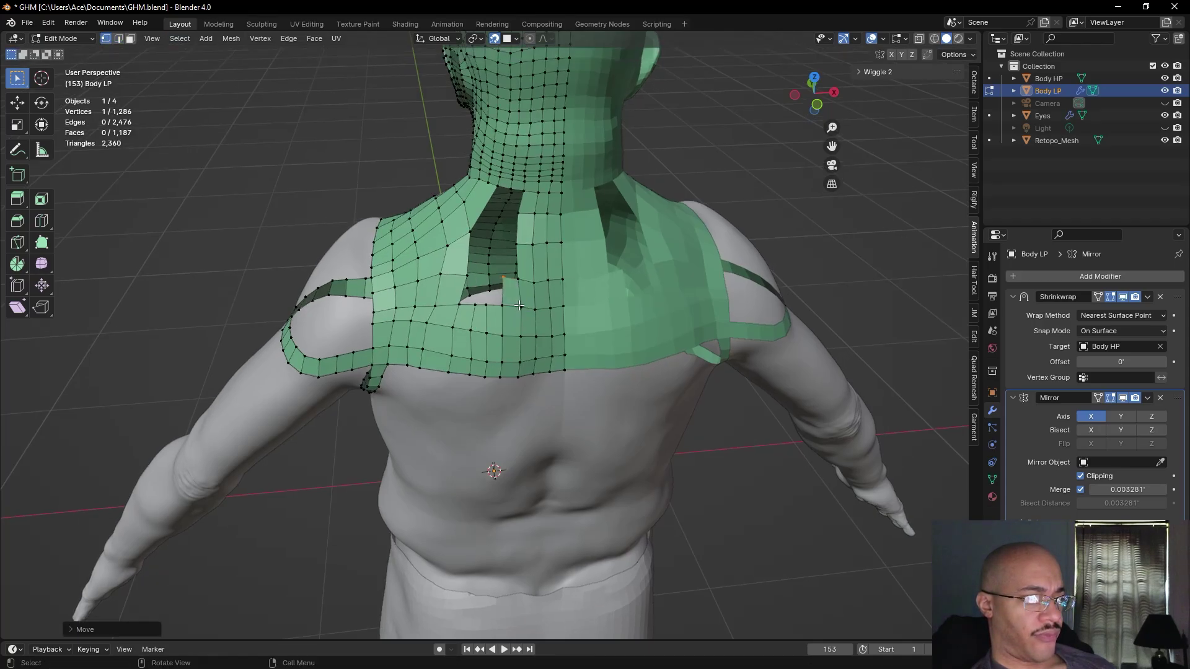
pyautogui.press('f')
pyautogui.click(471, 308)
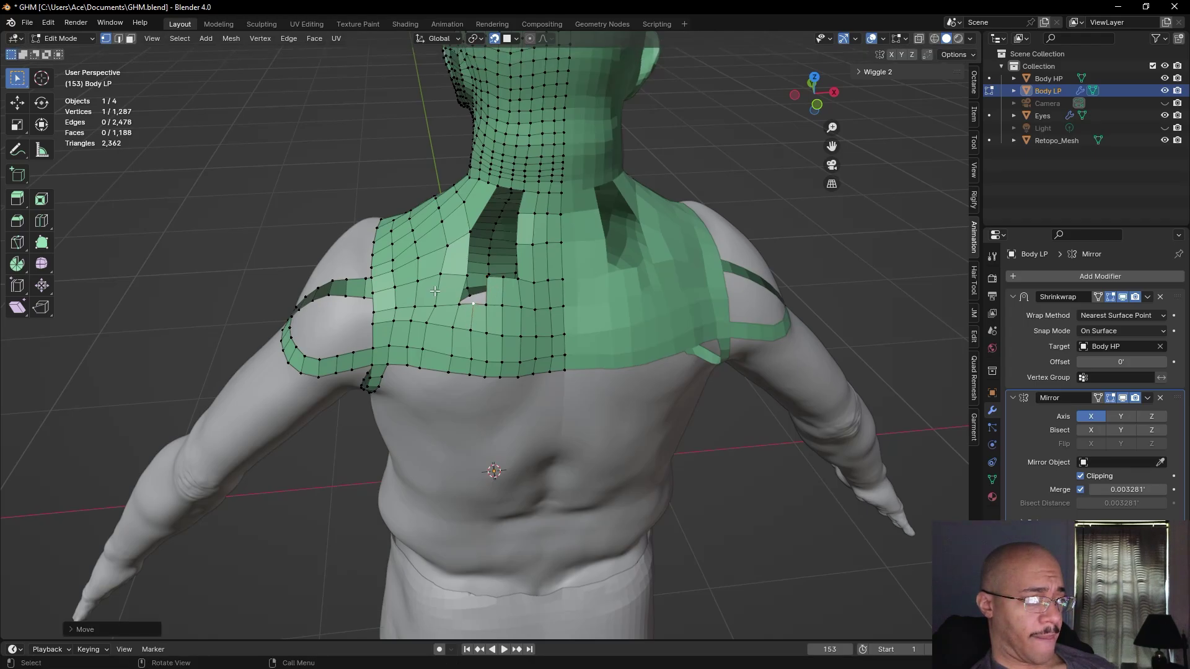
# - Fill the small gap below the upper-back opening with a face between its bordering edges
pyautogui.scroll(1, 435, 290)
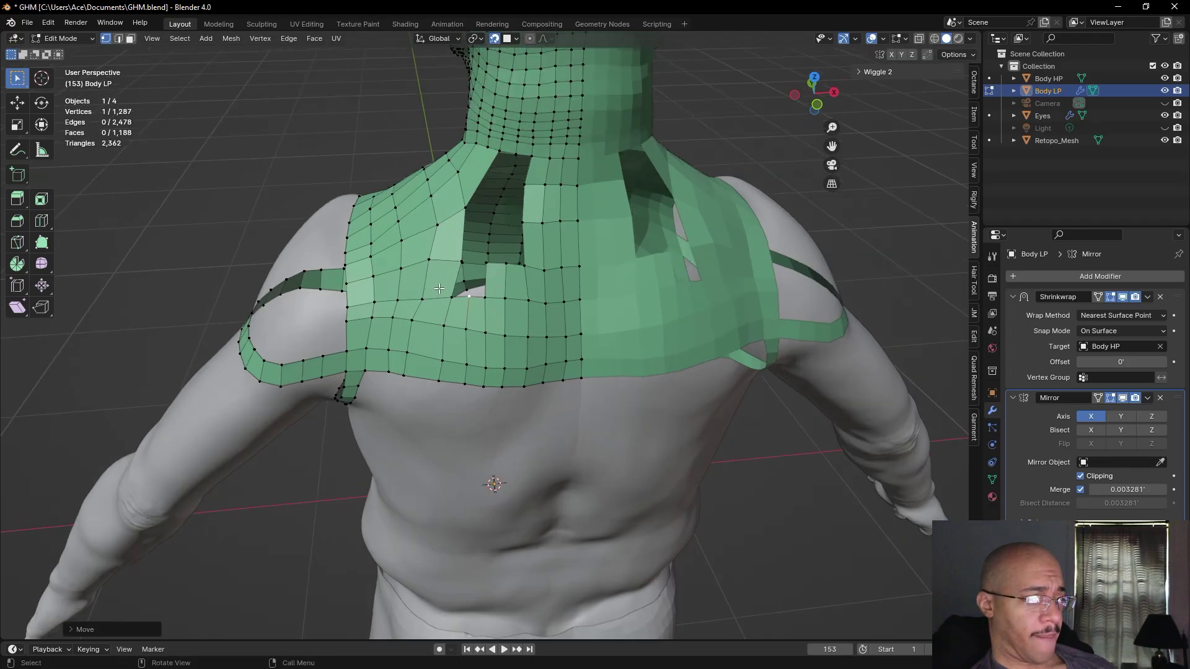
pyautogui.click(122, 39)
pyautogui.click(457, 280)
pyautogui.keyDown('shift'); pyautogui.click(484, 279); pyautogui.keyUp('shift')
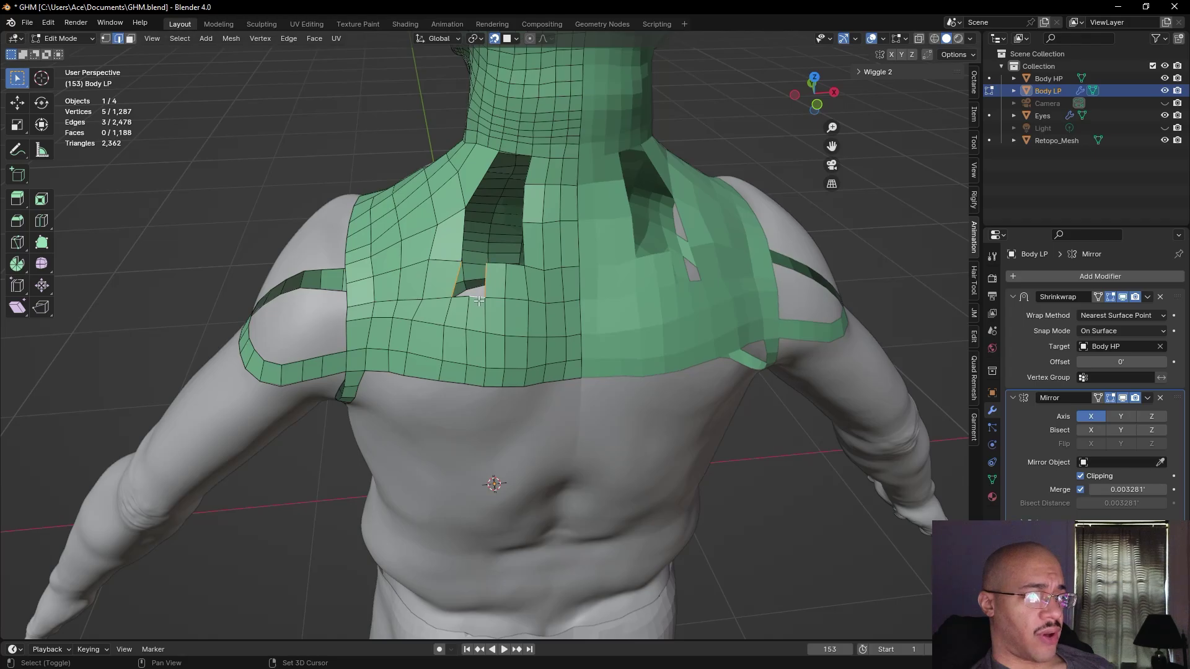
pyautogui.press('f')
# - Dissolve the column of three vertical edges running from the new face to the lower border of the back mesh
pyautogui.hotkey('alt', 'a')
pyautogui.keyDown('shift'); pyautogui.click(464, 373); pyautogui.keyUp('shift')
pyautogui.rightClick(464, 368)
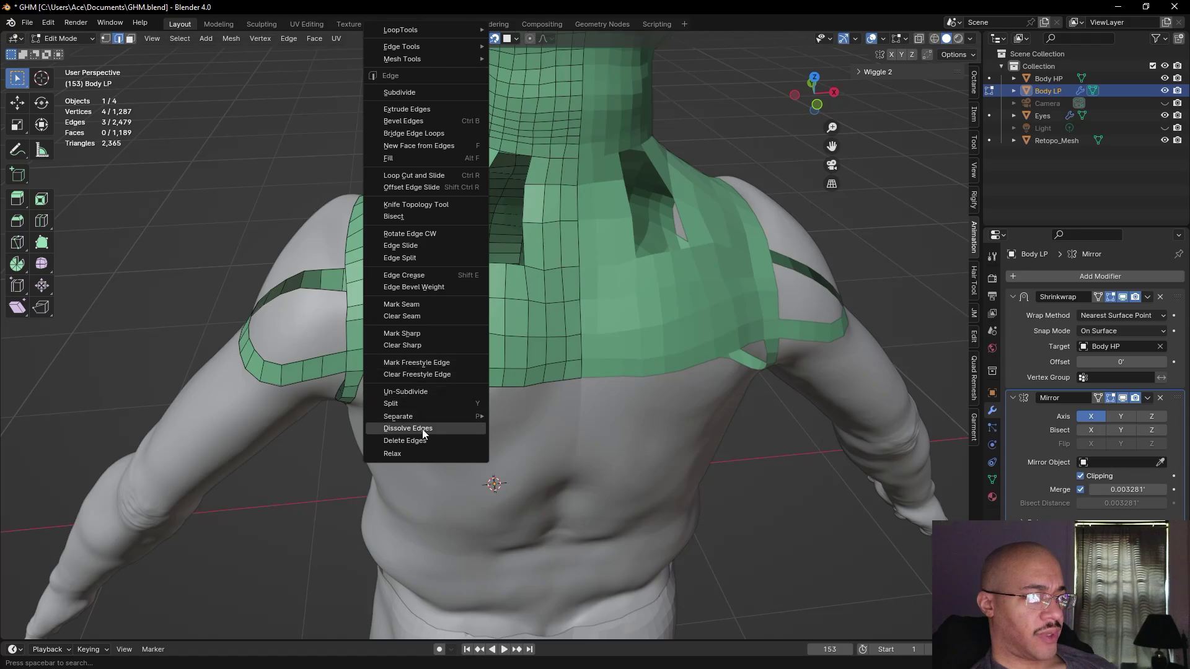
pyautogui.click(421, 429)
# - Rotate the slanted vertical edge below the opening by about -9 degrees to straighten it
pyautogui.moveTo(544, 315); pyautogui.dragTo(463, 363, button='middle')
pyautogui.click(480, 349)
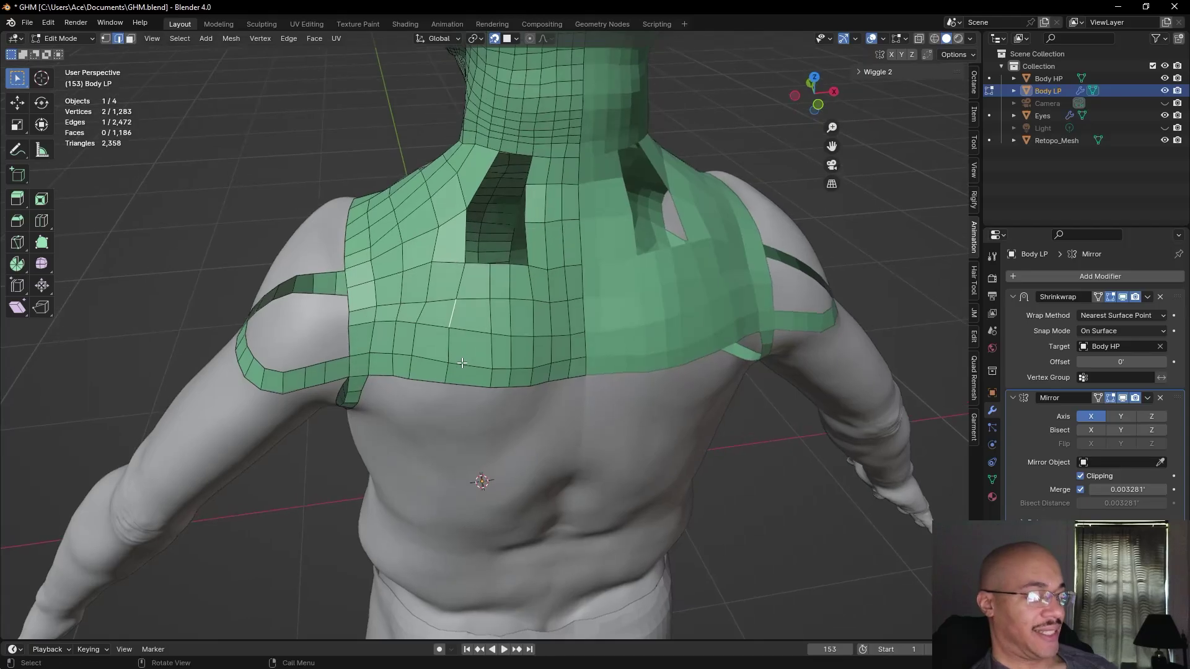
pyautogui.press('r')
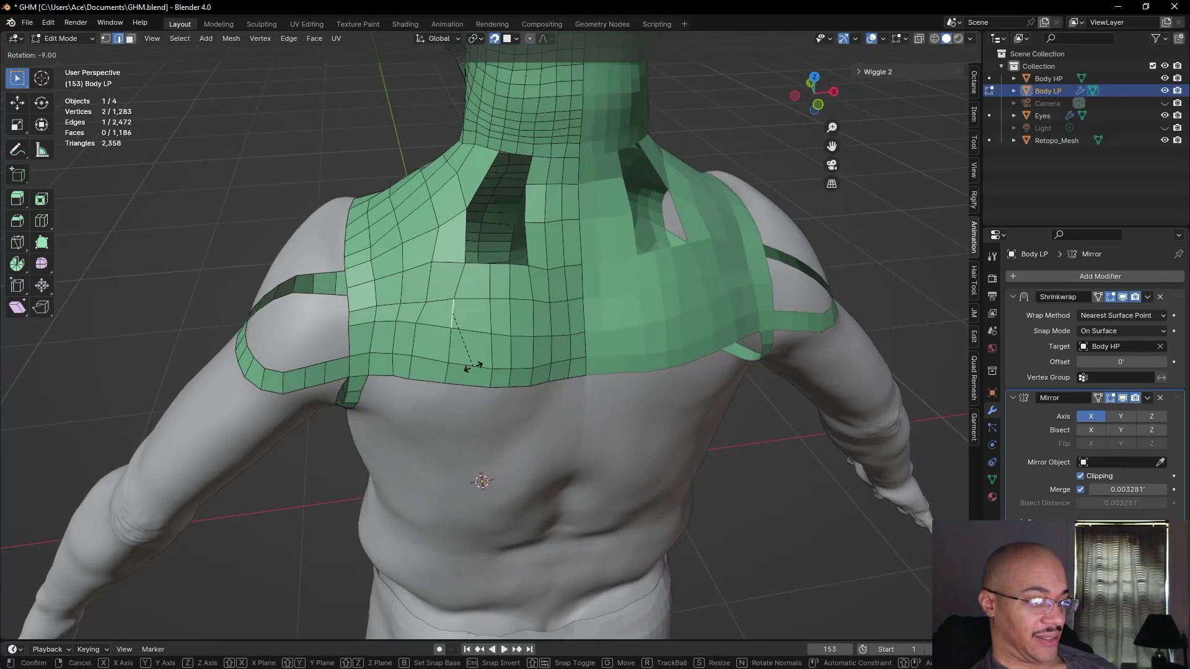
pyautogui.click(474, 366)
# - Try deleting the column of four vertical edges below the upper-back opening, and undo the deletion
pyautogui.keyDown('shift'); pyautogui.click(489, 295); pyautogui.keyUp('shift')
pyautogui.keyDown('shift'); pyautogui.click(494, 328); pyautogui.keyUp('shift')
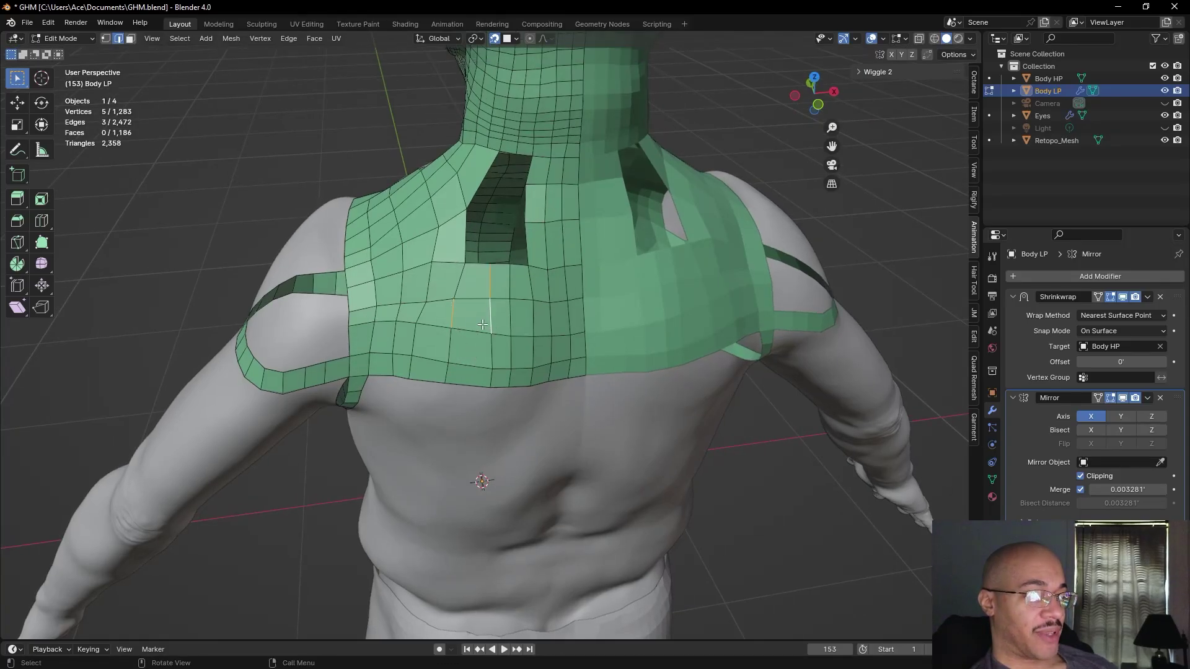
pyautogui.click(452, 319)
pyautogui.click(490, 286)
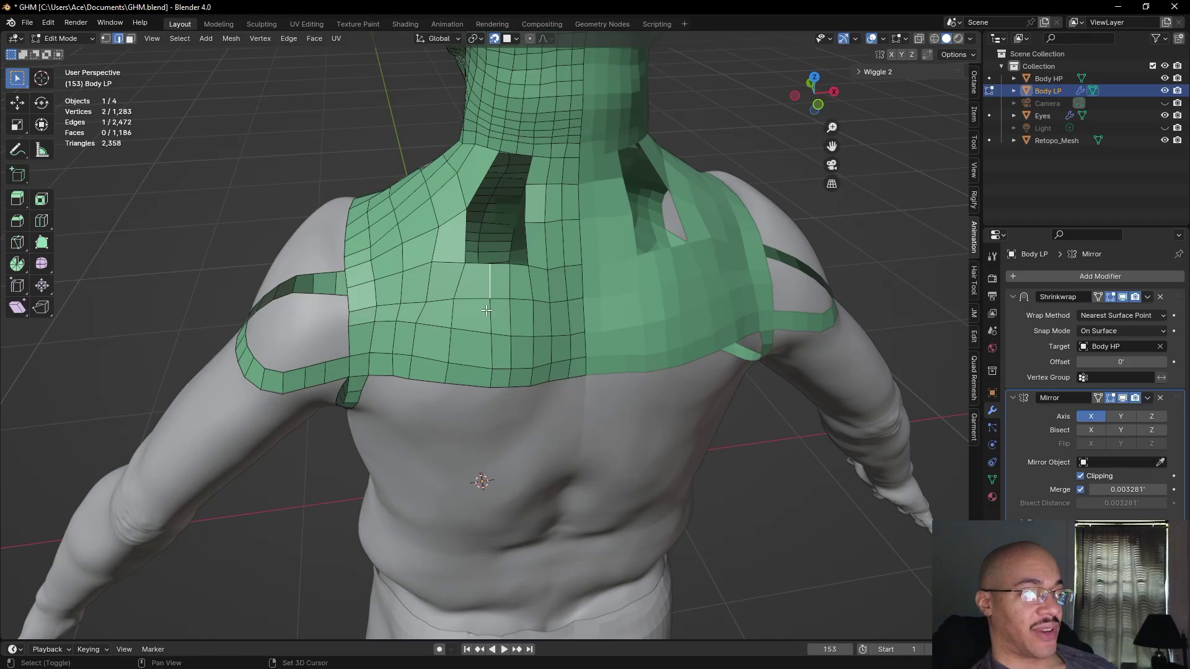
pyautogui.rightClick(490, 381)
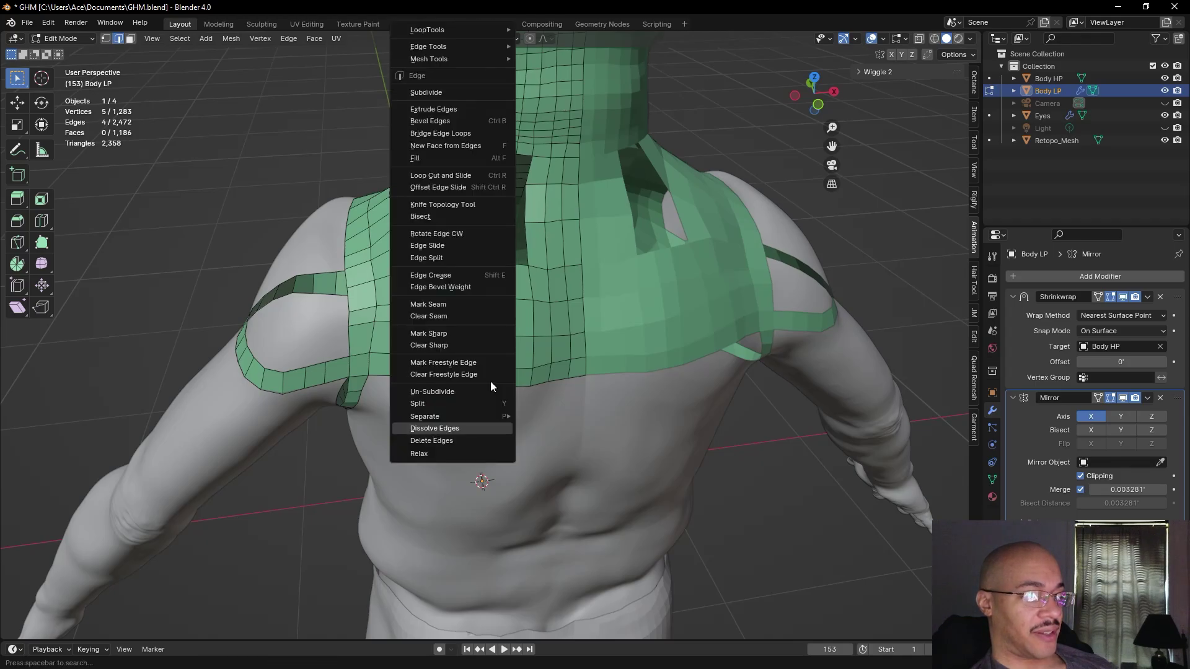
pyautogui.click(455, 432)
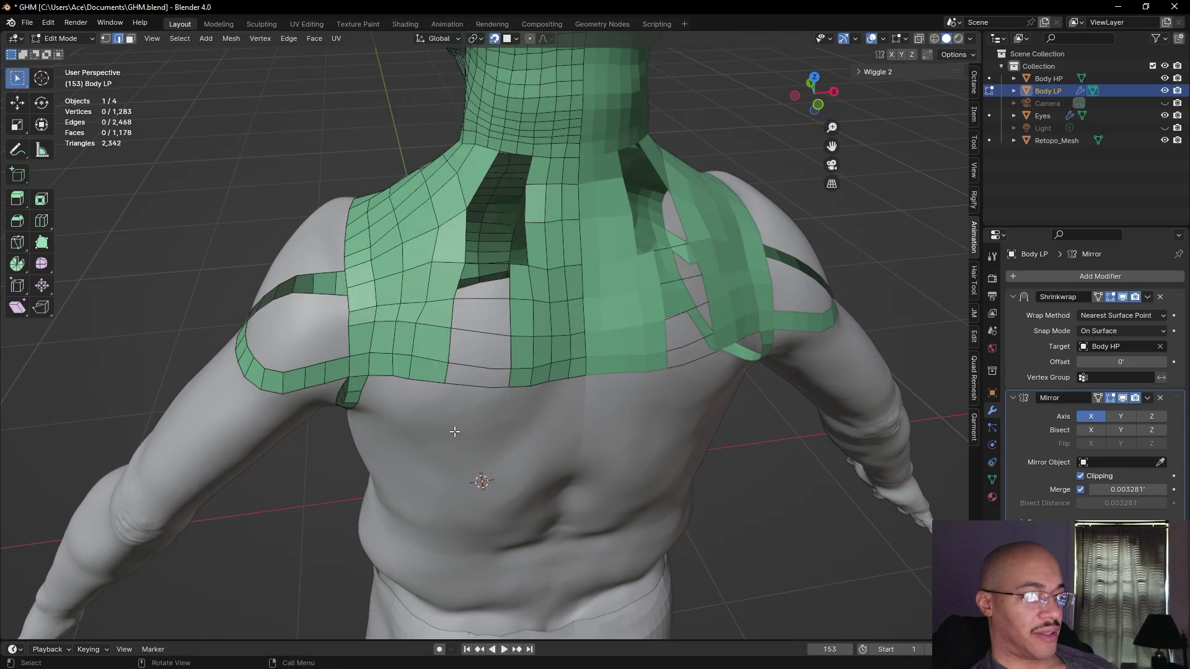
pyautogui.moveTo(455, 432); pyautogui.dragTo(506, 432, button='middle')
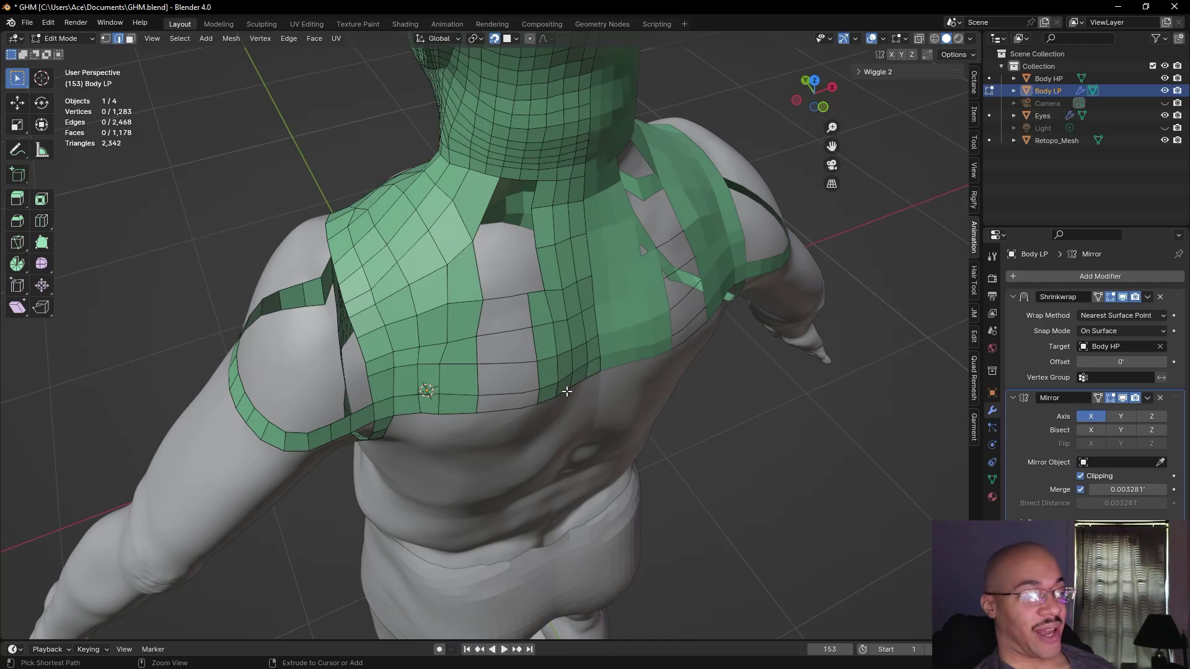
pyautogui.hotkey('ctrl', 'z')
pyautogui.click(740, 473)
# - Move the vertex on the outer rim of the upper-back opening slightly down toward the shoulder blade
pyautogui.moveTo(850, 536); pyautogui.dragTo(446, 349, button='middle')
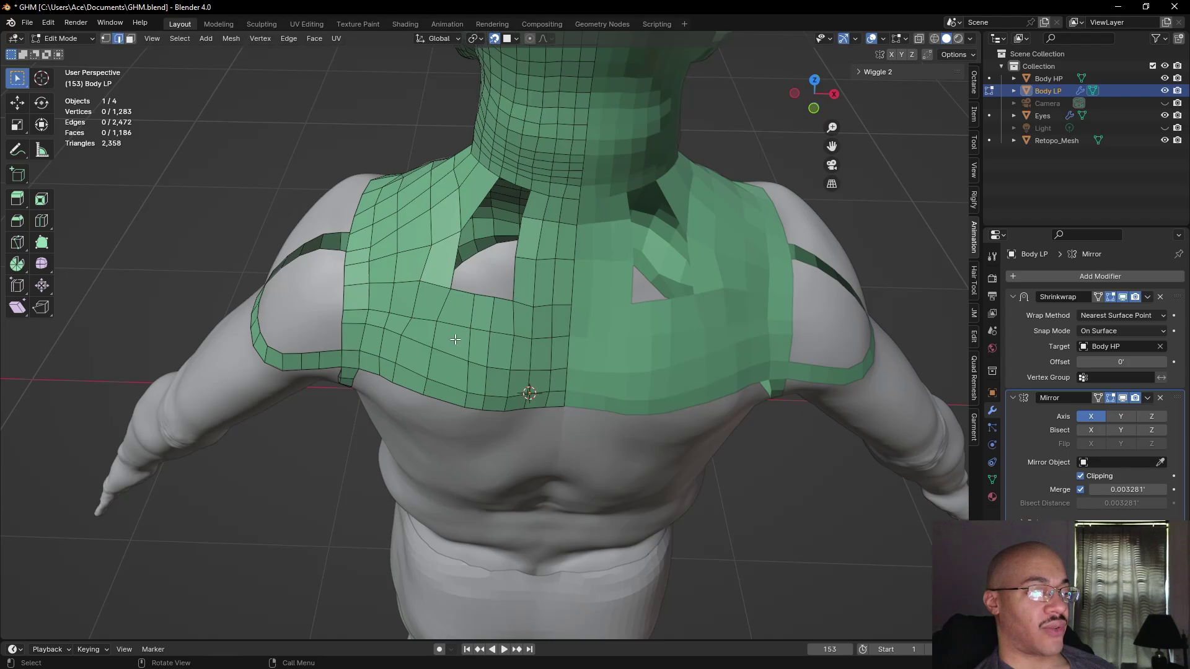
pyautogui.moveTo(768, 541); pyautogui.dragTo(792, 551, button='middle')
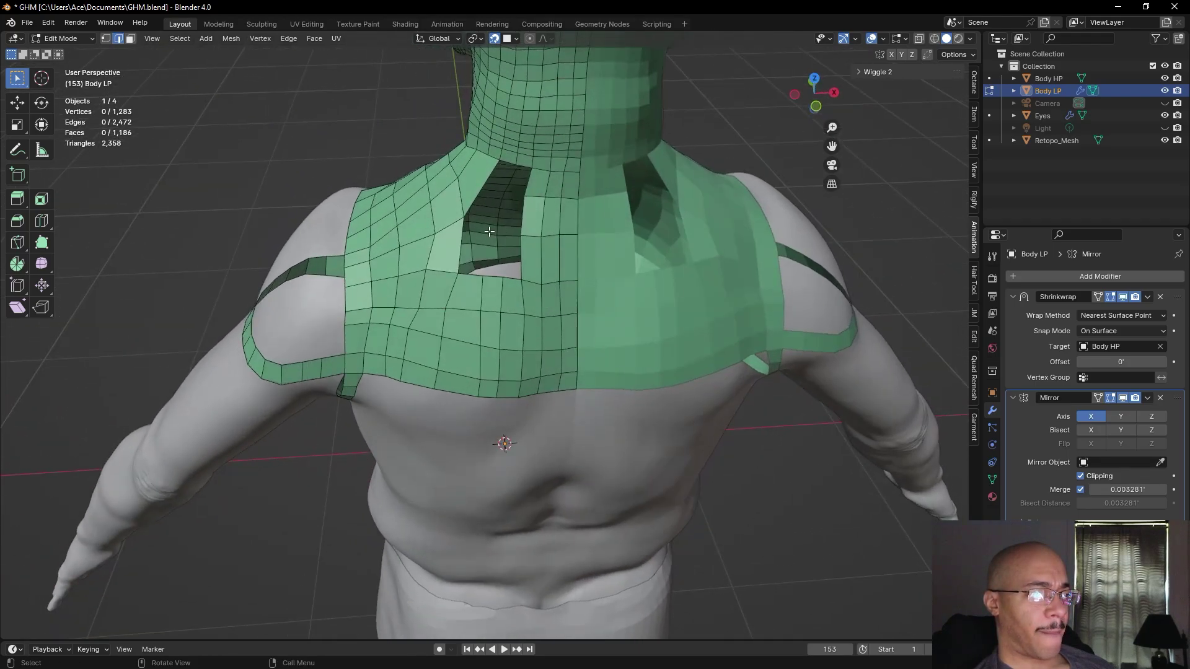
pyautogui.click(105, 39)
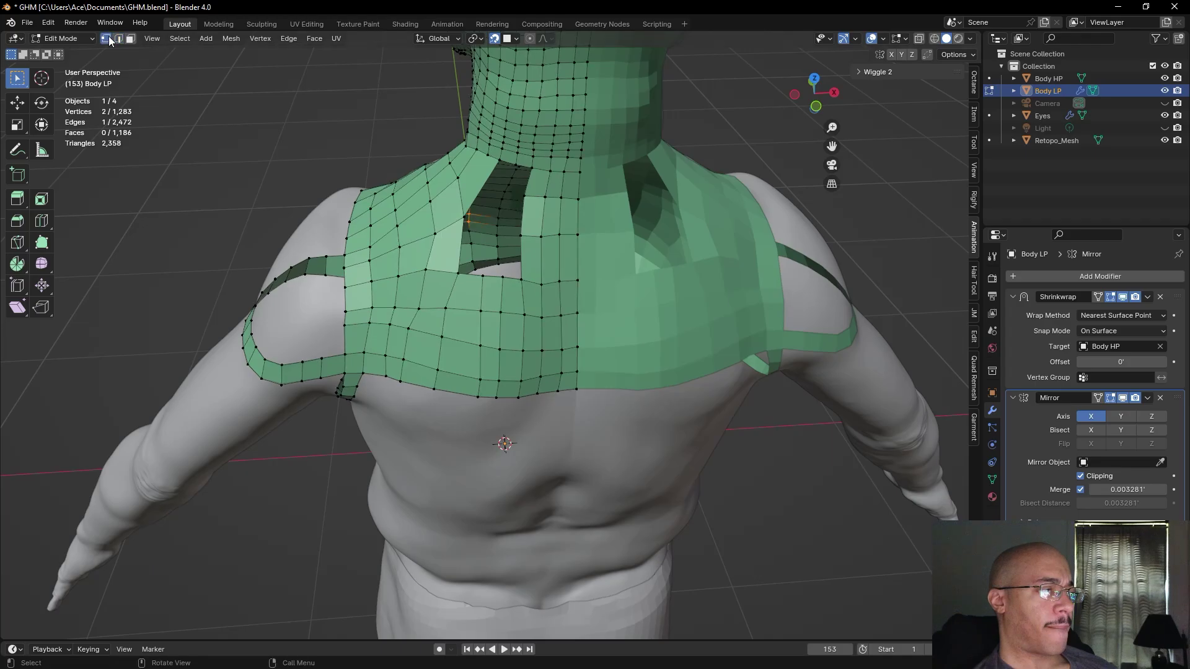
pyautogui.click(355, 202)
pyautogui.click(462, 219)
pyautogui.press('g')
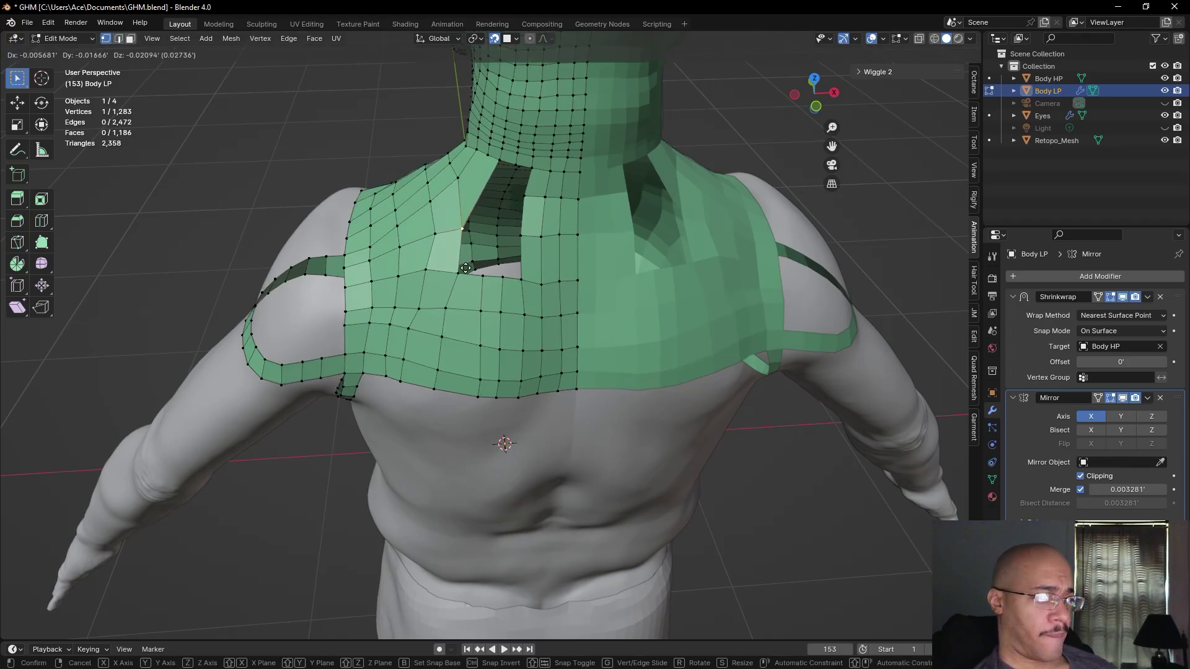
pyautogui.click(465, 268)
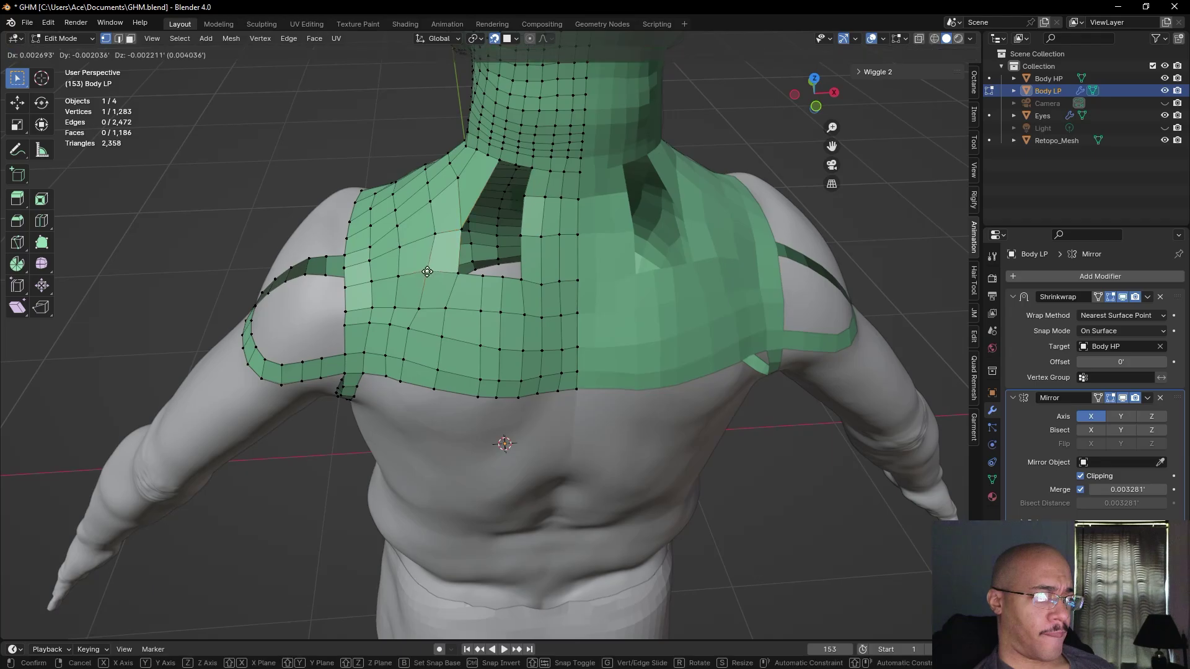
# - Reposition the vertices of the outer back columns below the shoulder blade, down to the lower border, to even out their spacing
pyautogui.moveTo(420, 308); pyautogui.dragTo(404, 359)
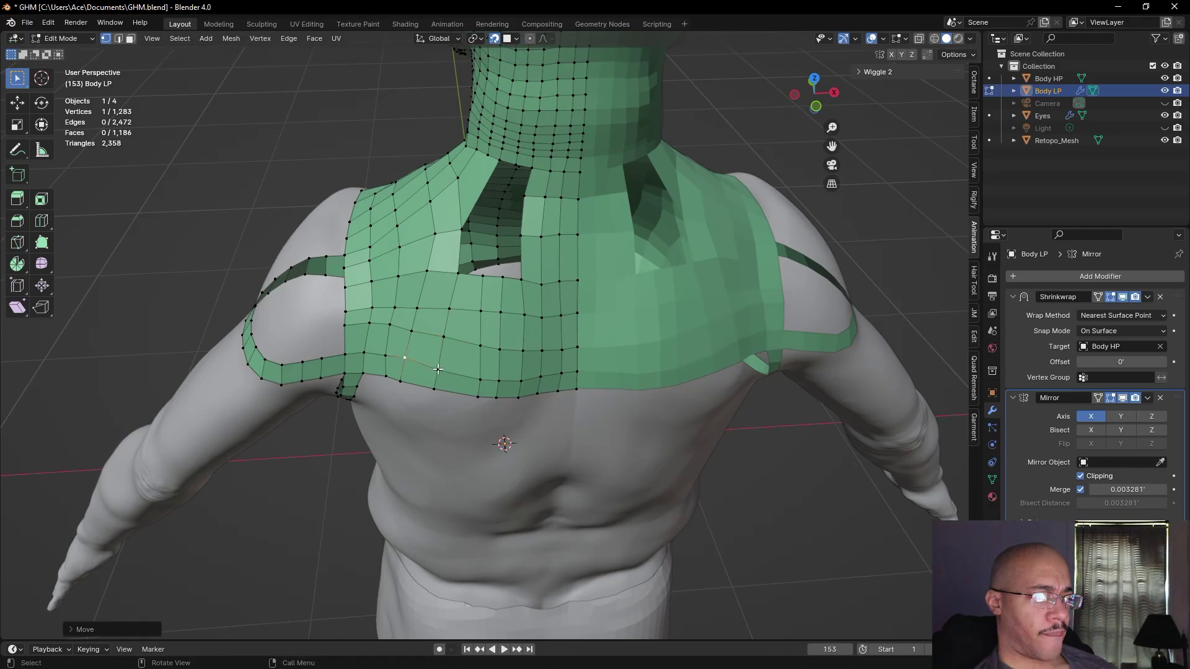
pyautogui.press('g')
pyautogui.click(439, 370)
pyautogui.press('g')
pyautogui.click(404, 380)
pyautogui.moveTo(405, 361); pyautogui.dragTo(409, 360)
pyautogui.click(408, 360)
pyautogui.click(412, 332)
pyautogui.press('g')
pyautogui.click(414, 334)
pyautogui.click(415, 306)
pyautogui.press('g')
pyautogui.click(417, 324)
pyautogui.click(407, 385)
pyautogui.press('g')
pyautogui.click(406, 383)
# - Shift the vertices of the middle back columns outward, from the lower border upward, to smooth the edge flow
pyautogui.click(478, 397)
pyautogui.press('g')
pyautogui.click(469, 399)
pyautogui.click(480, 379)
pyautogui.press('g')
pyautogui.click(472, 379)
pyautogui.click(479, 345)
pyautogui.press('g')
pyautogui.click(473, 342)
pyautogui.click(445, 336)
pyautogui.press('g')
pyautogui.click(443, 339)
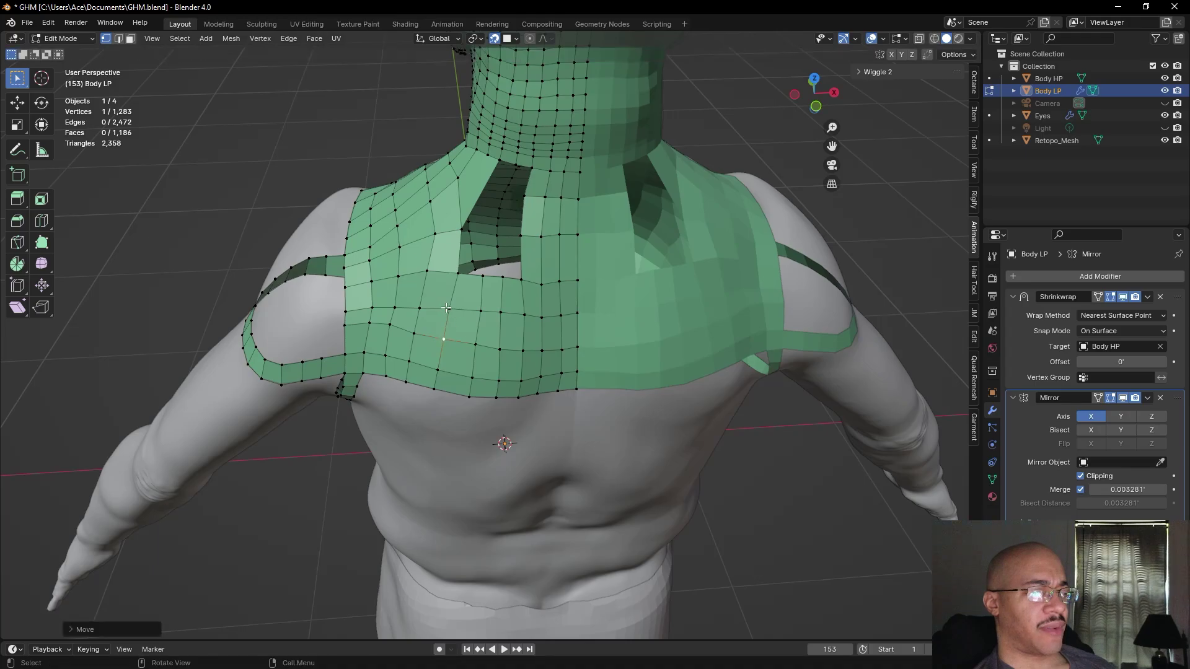
# - Nudge the vertices directly below the upper-back opening and in the column nearer the spine to even out the grid
pyautogui.click(481, 303)
pyautogui.press('g')
pyautogui.click(482, 300)
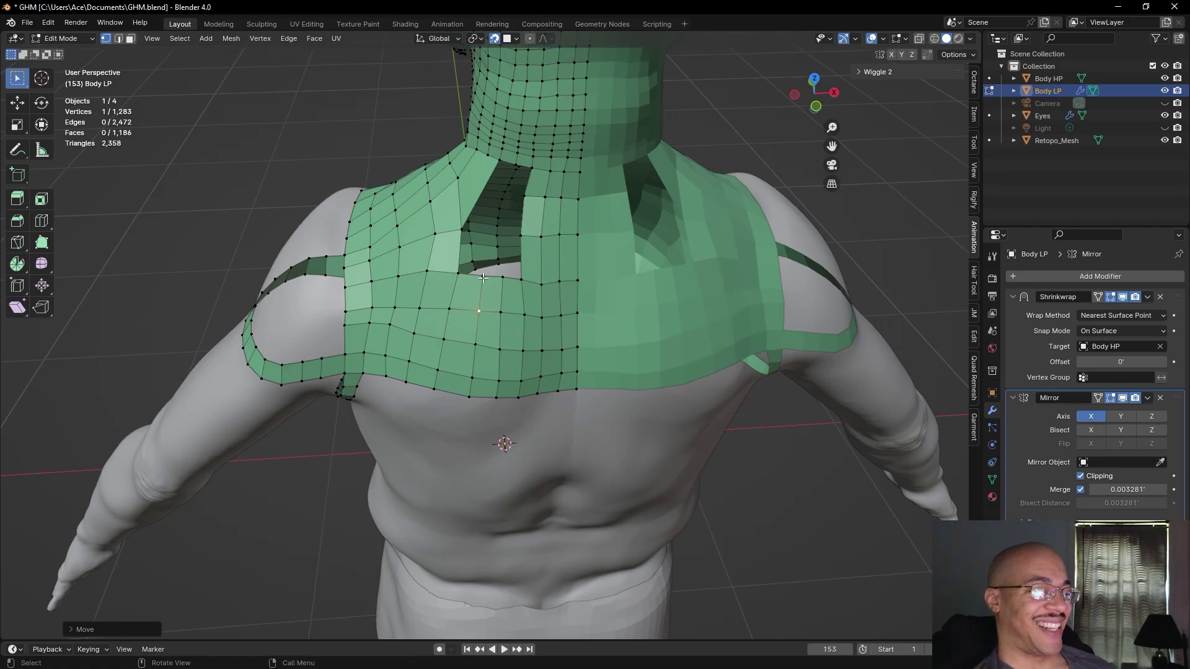
pyautogui.click(483, 278)
pyautogui.press('g')
pyautogui.click(487, 281)
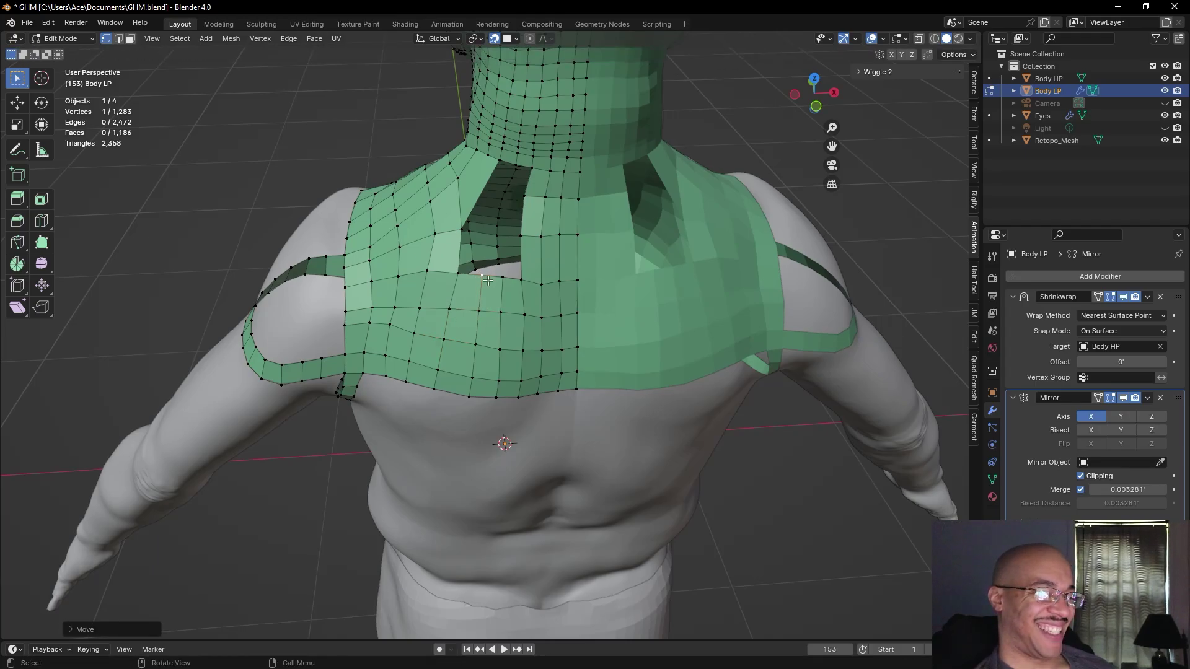
pyautogui.click(523, 280)
pyautogui.press('g')
pyautogui.click(523, 300)
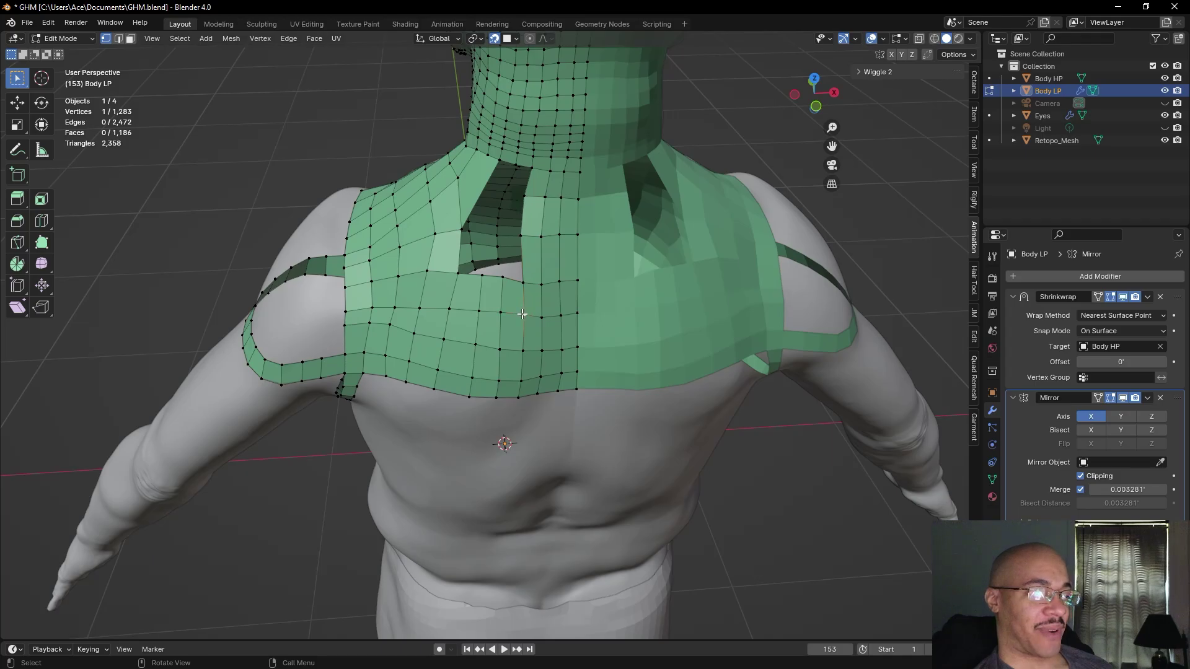
pyautogui.click(522, 351)
pyautogui.press('g')
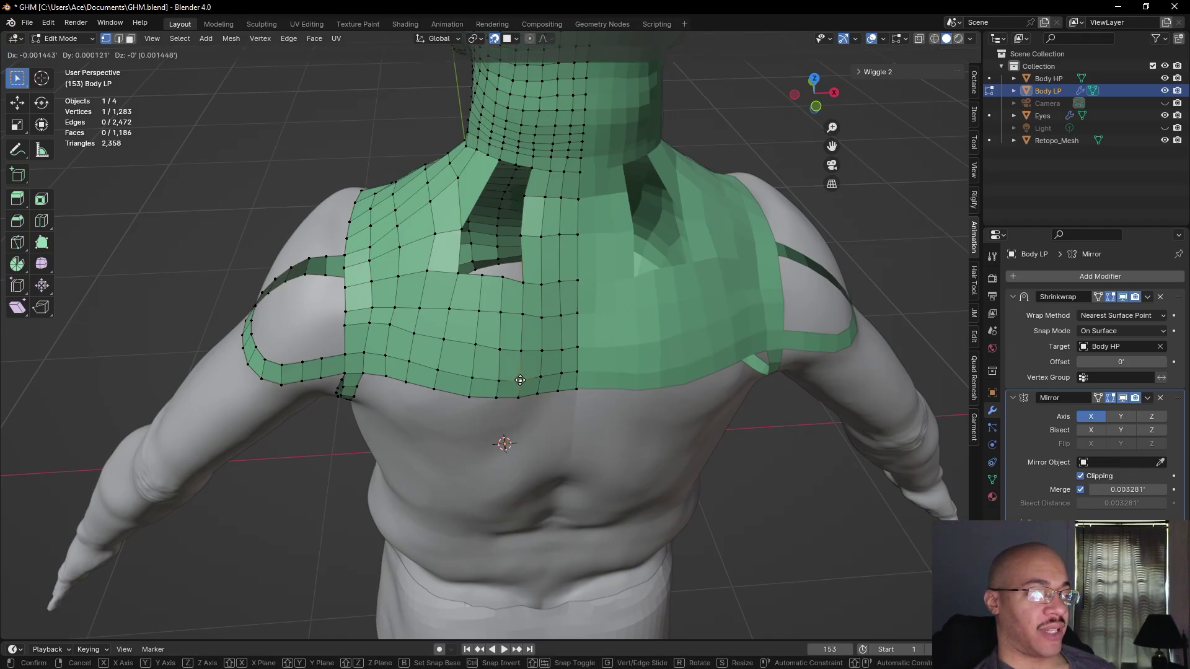
pyautogui.click(520, 380)
pyautogui.click(798, 548)
pyautogui.moveTo(798, 549); pyautogui.dragTo(759, 539, button='middle')
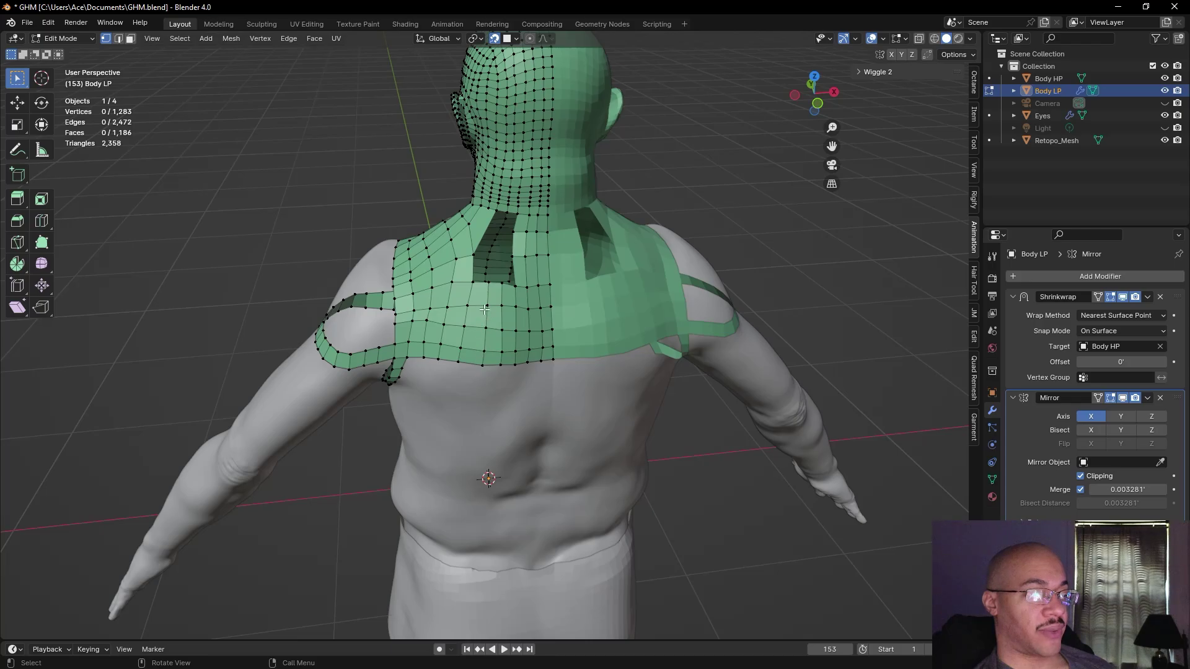
pyautogui.moveTo(455, 210); pyautogui.dragTo(557, 431, button='middle')
pyautogui.scroll(5, 522, 388)
pyautogui.click(119, 38)
pyautogui.keyDown('shift'); pyautogui.click(612, 316); pyautogui.keyUp('shift')
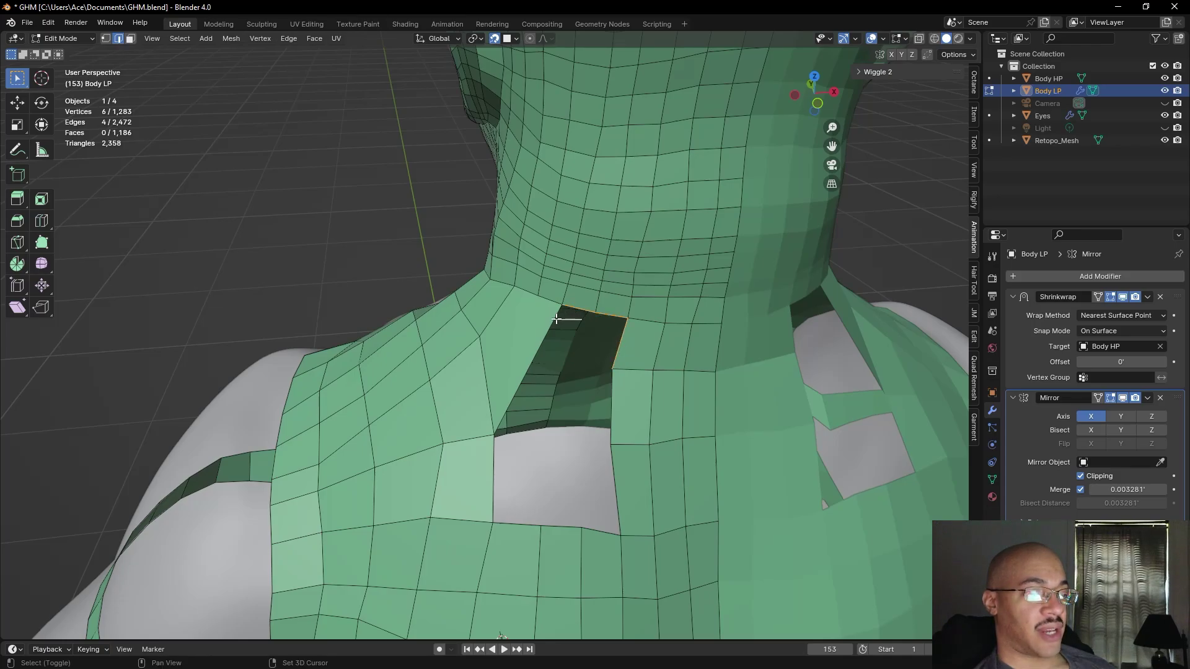
pyautogui.hotkey('alt', 'a')
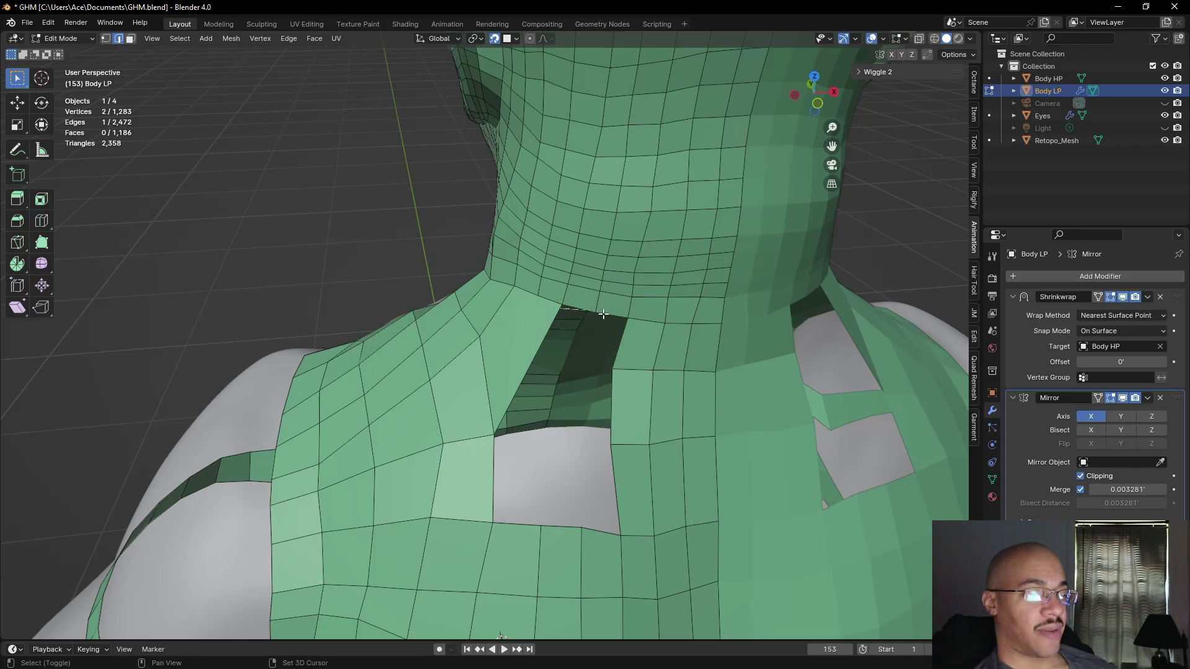
pyautogui.moveTo(398, 288); pyautogui.dragTo(499, 259, button='middle')
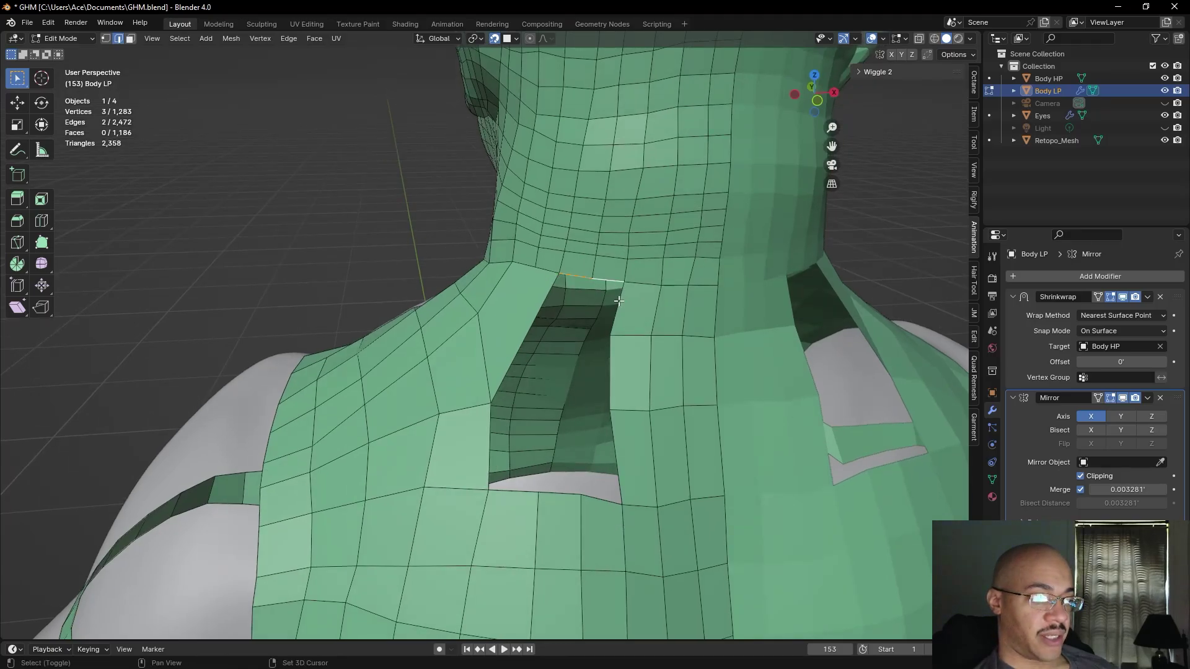
pyautogui.keyDown('shift'); pyautogui.click(548, 294); pyautogui.keyUp('shift')
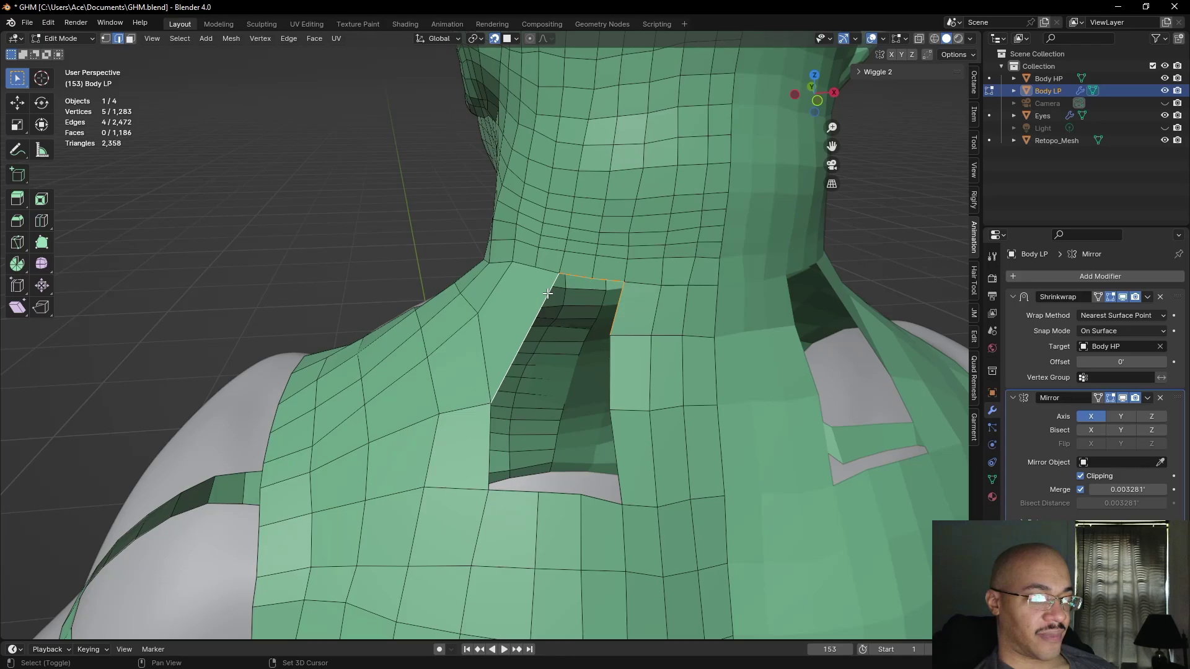
pyautogui.click(382, 219)
pyautogui.hotkey('ctrl', 'e')
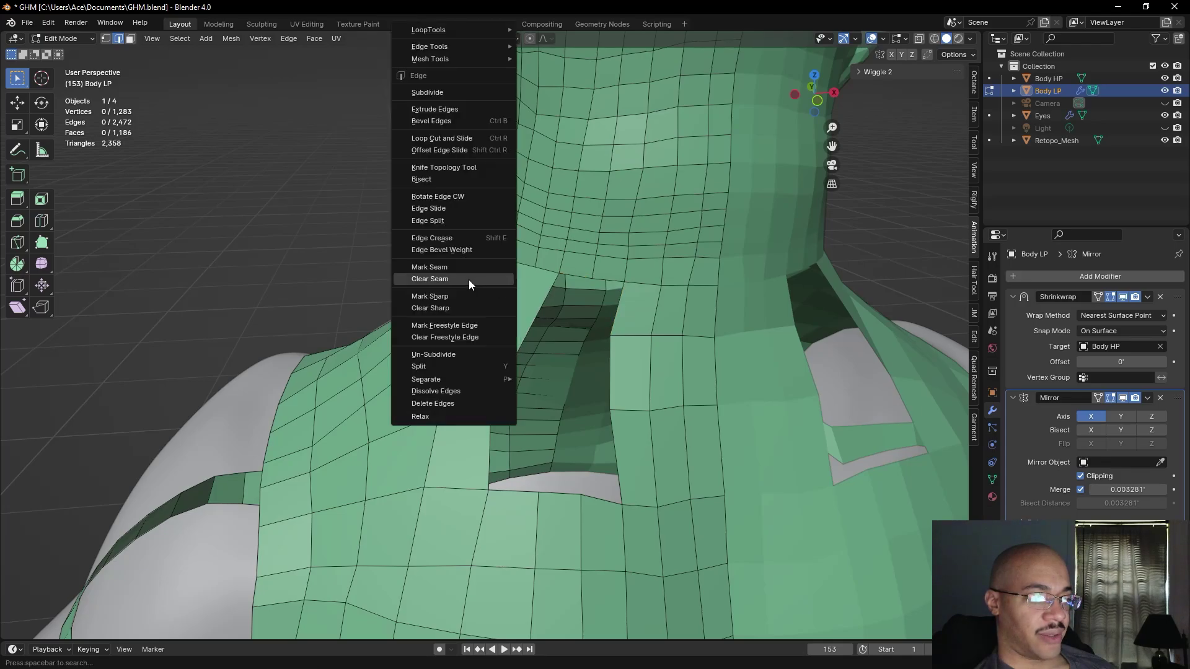
pyautogui.click(447, 139)
pyautogui.press('Escape')
# - Delete the single face at the base of the neck on the shoulder side of the opening
pyautogui.moveTo(412, 270); pyautogui.dragTo(599, 335, button='middle')
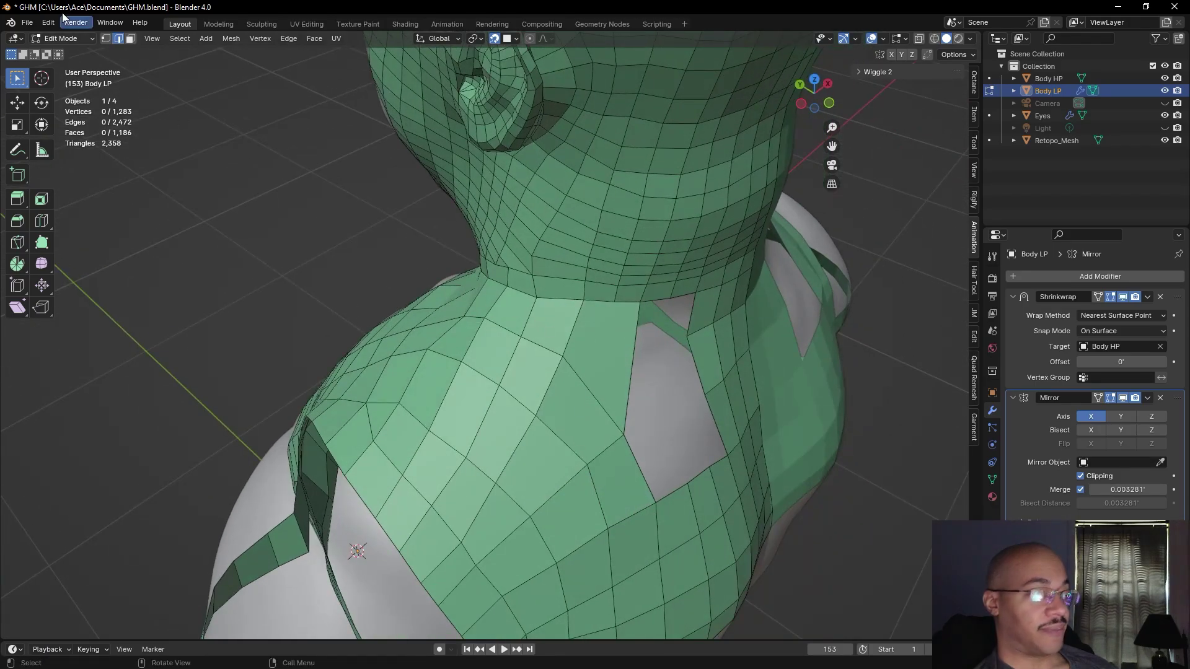
pyautogui.click(130, 39)
pyautogui.click(608, 313)
pyautogui.rightClick(610, 351)
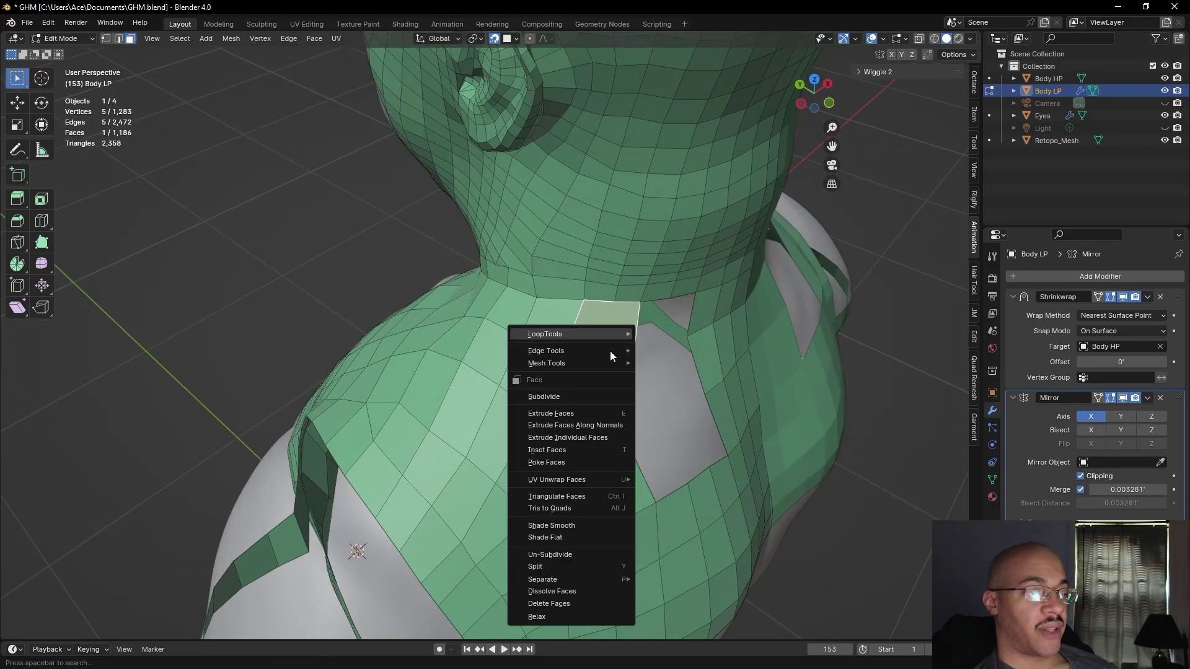
pyautogui.moveTo(559, 579)
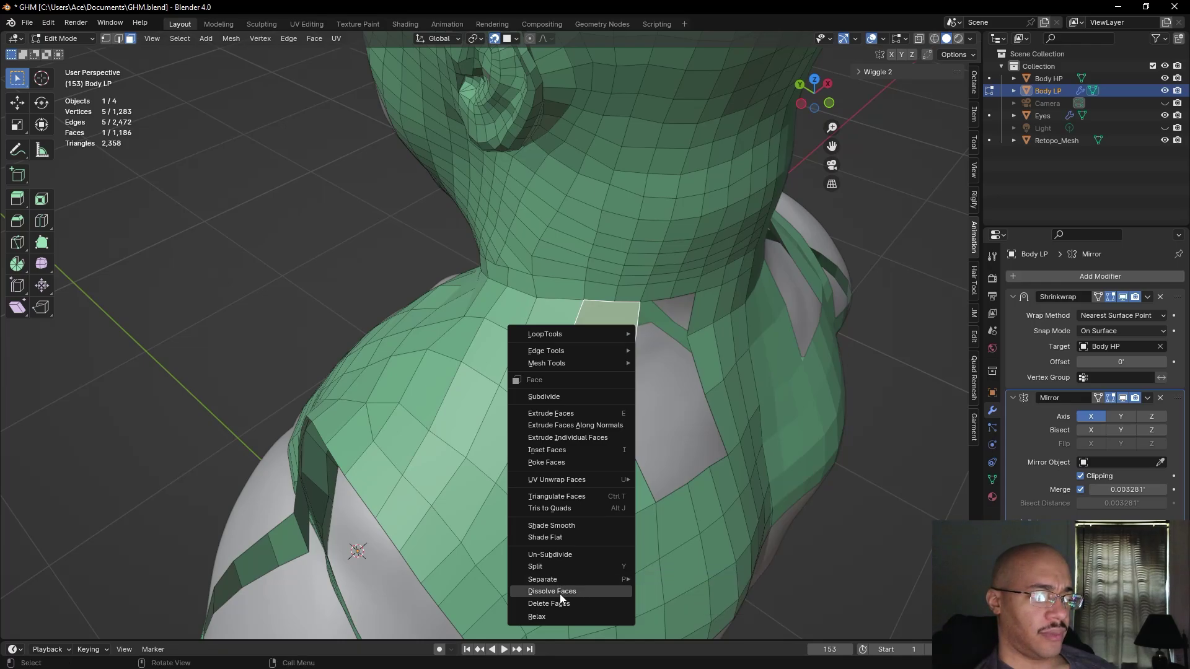
pyautogui.click(559, 602)
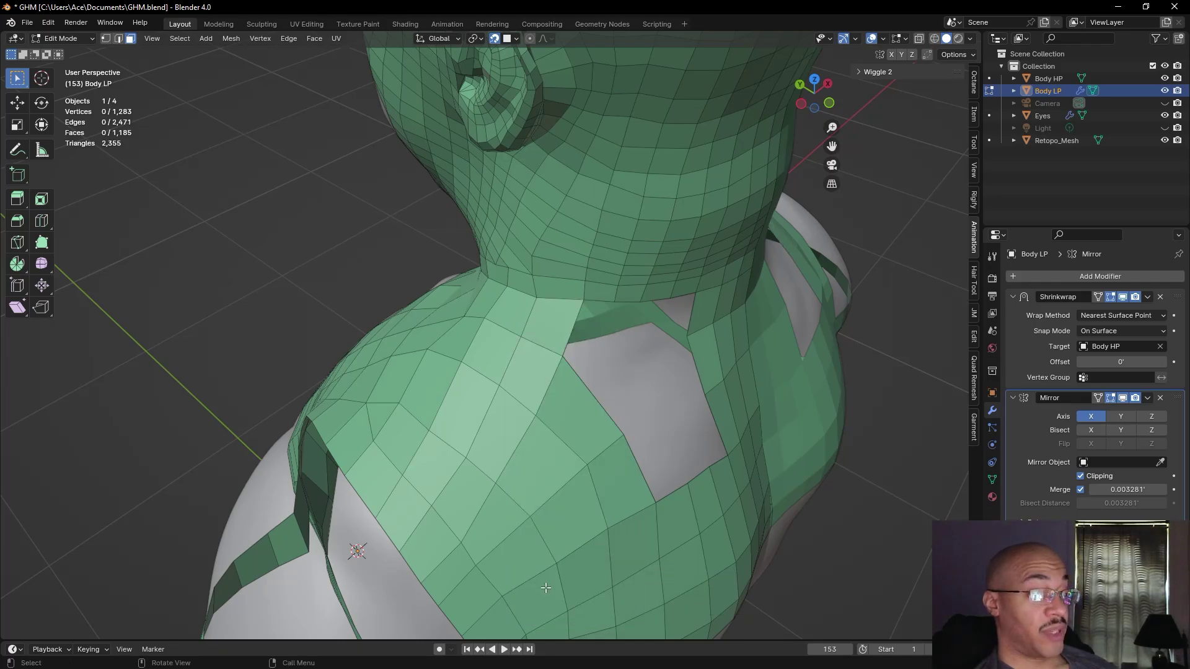
# - Build two new faces down the spine side of the neck opening from its upper corner and adjust the last corner vertex
pyautogui.moveTo(359, 338); pyautogui.dragTo(263, 269, button='middle')
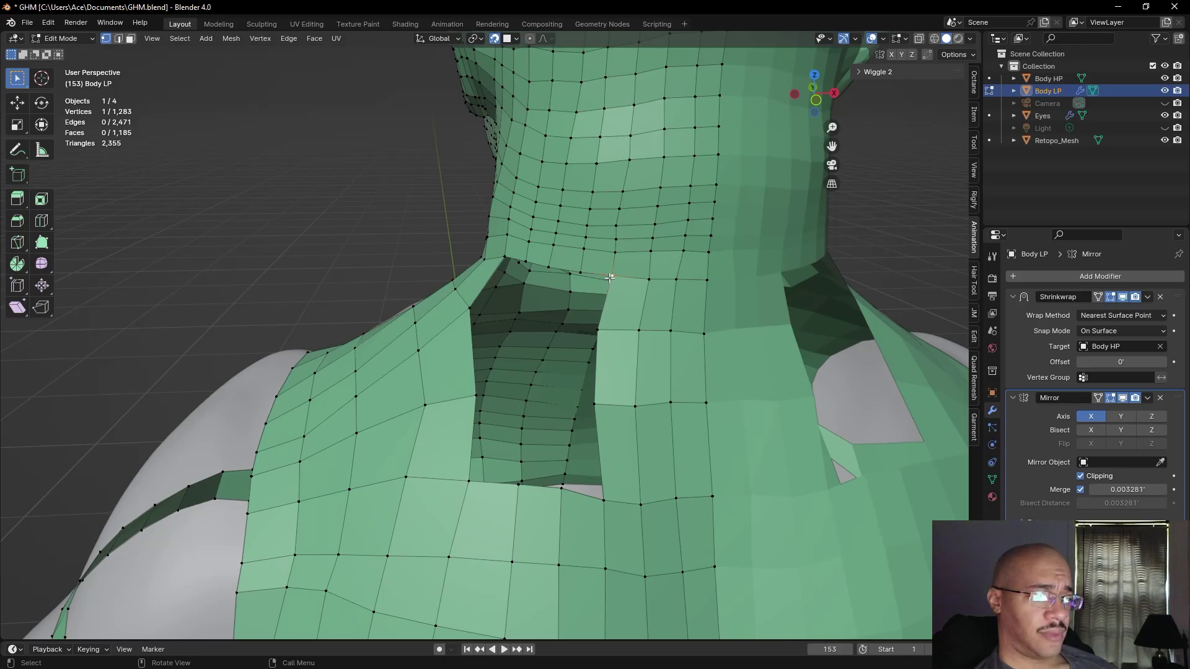
pyautogui.press('f')
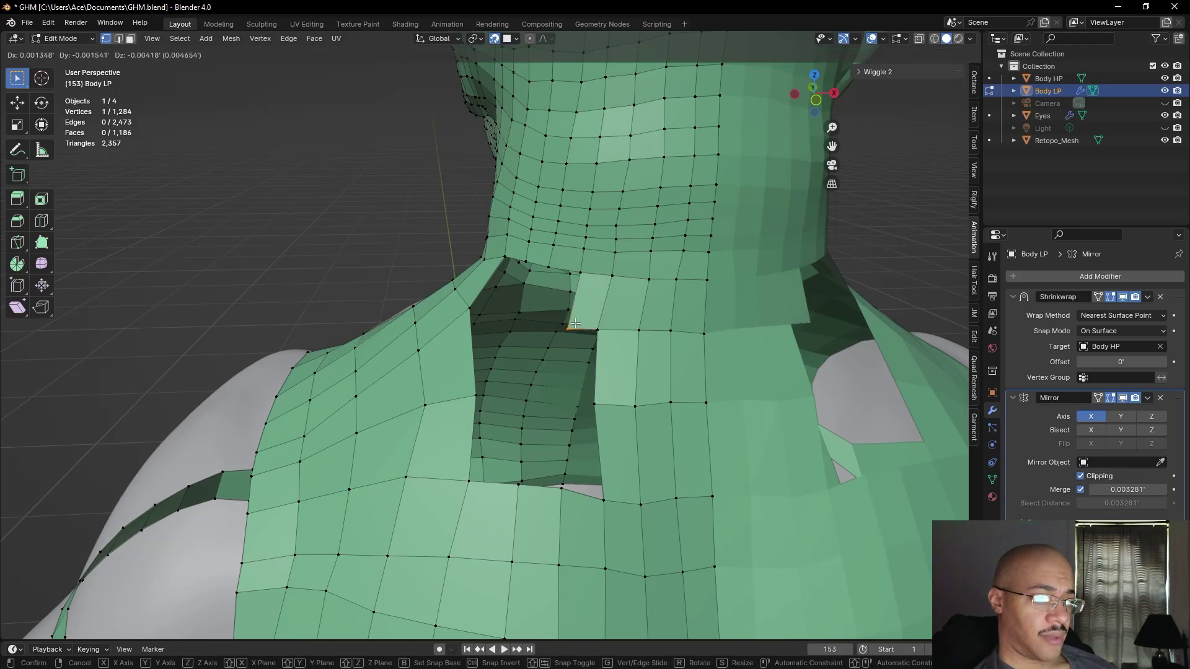
pyautogui.click(573, 323)
pyautogui.press('f')
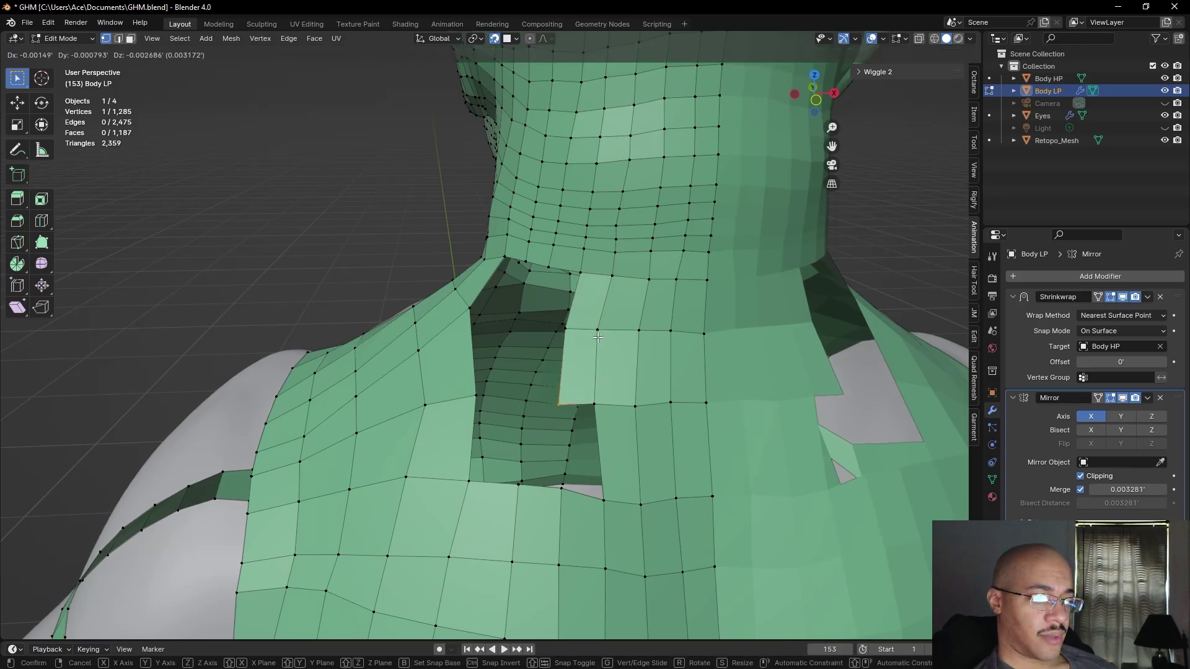
pyautogui.click(595, 336)
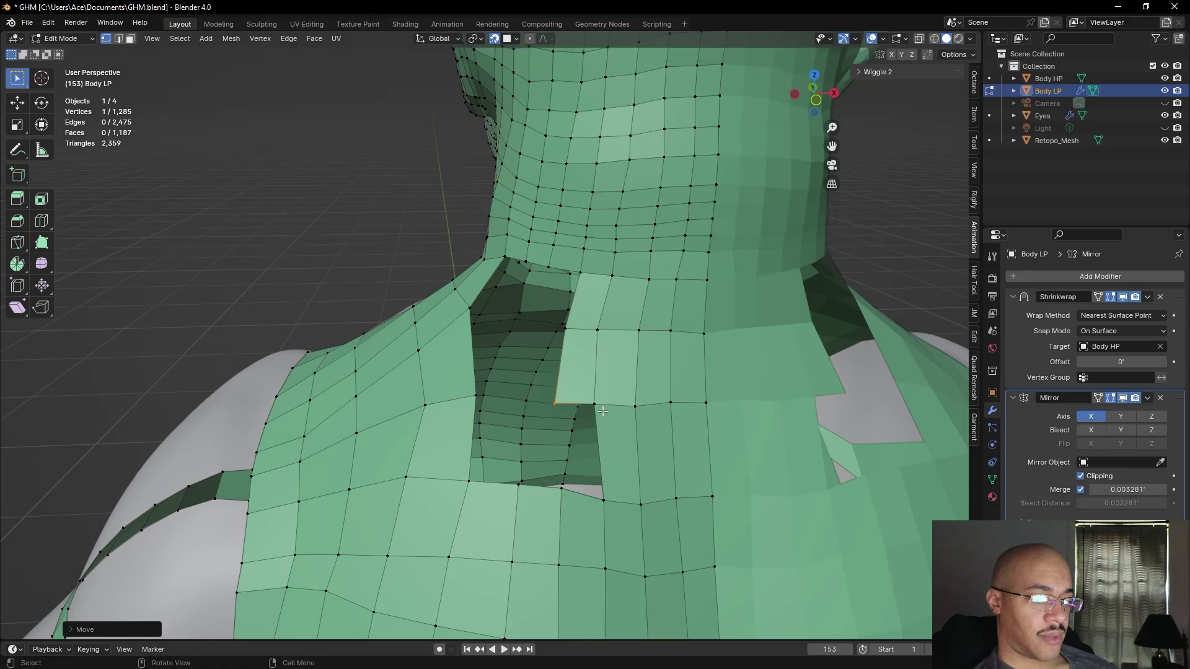
pyautogui.press('f')
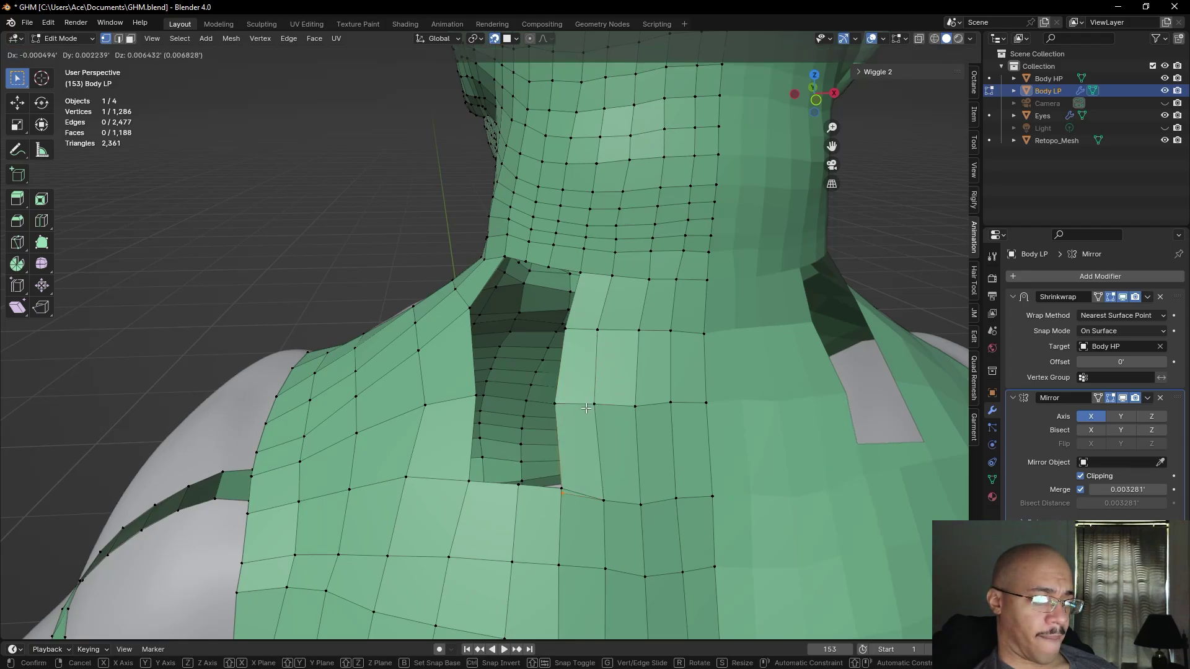
pyautogui.rightClick(588, 403)
pyautogui.hotkey('ctrl', 'z')
# - Fill the gap beneath the newest face on the spine side of the neck opening, using its bordering edges
pyautogui.click(119, 39)
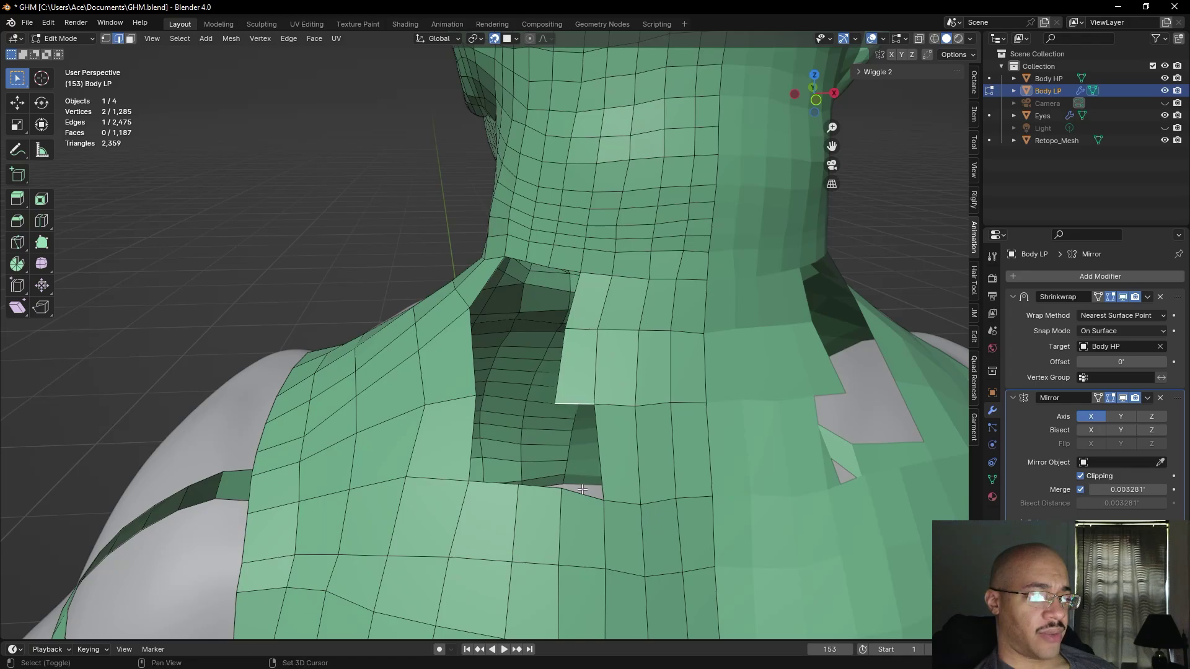
pyautogui.press('f')
pyautogui.click(303, 197)
pyautogui.moveTo(263, 185); pyautogui.dragTo(288, 209, button='middle')
pyautogui.scroll(-3, 322, 310)
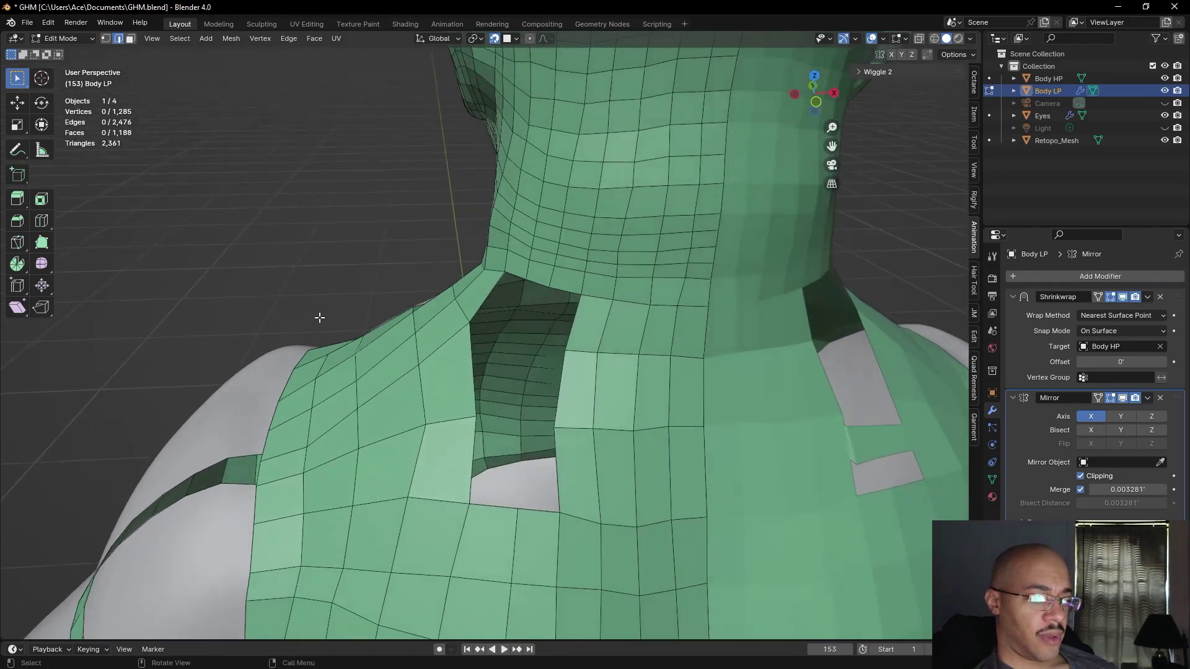
# - Build two new faces across the bottom row of the opening, from the spine side to the shoulder side
pyautogui.click(106, 38)
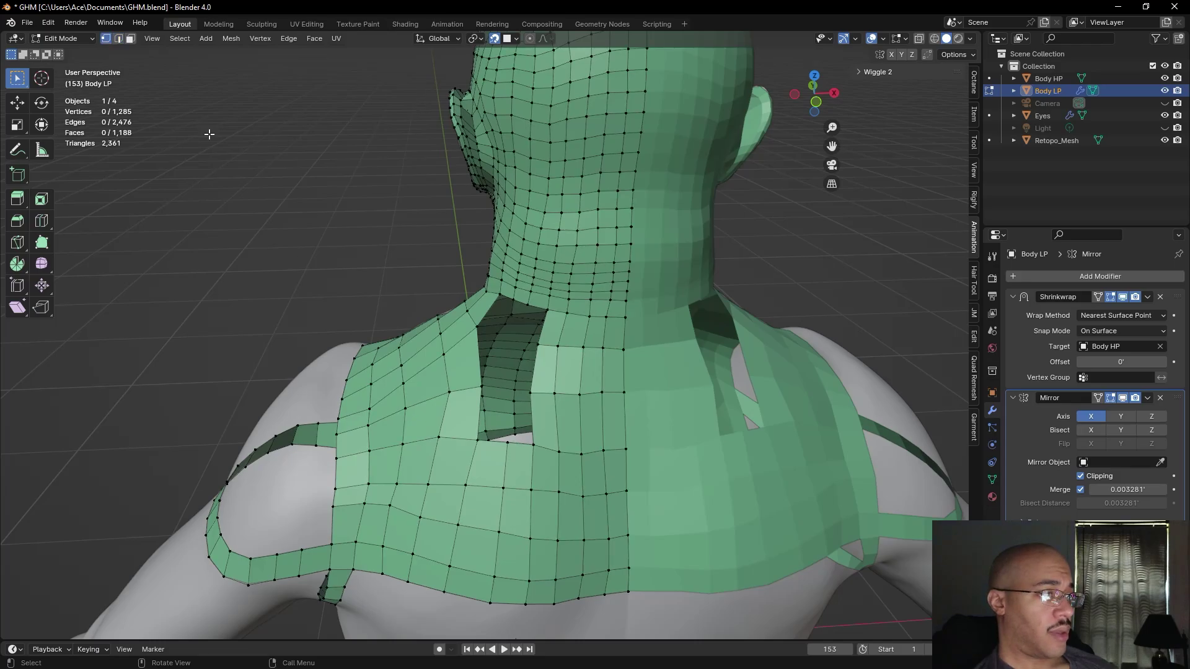
pyautogui.press('f')
pyautogui.click(535, 432)
pyautogui.press('g')
pyautogui.click(515, 410)
pyautogui.click(119, 39)
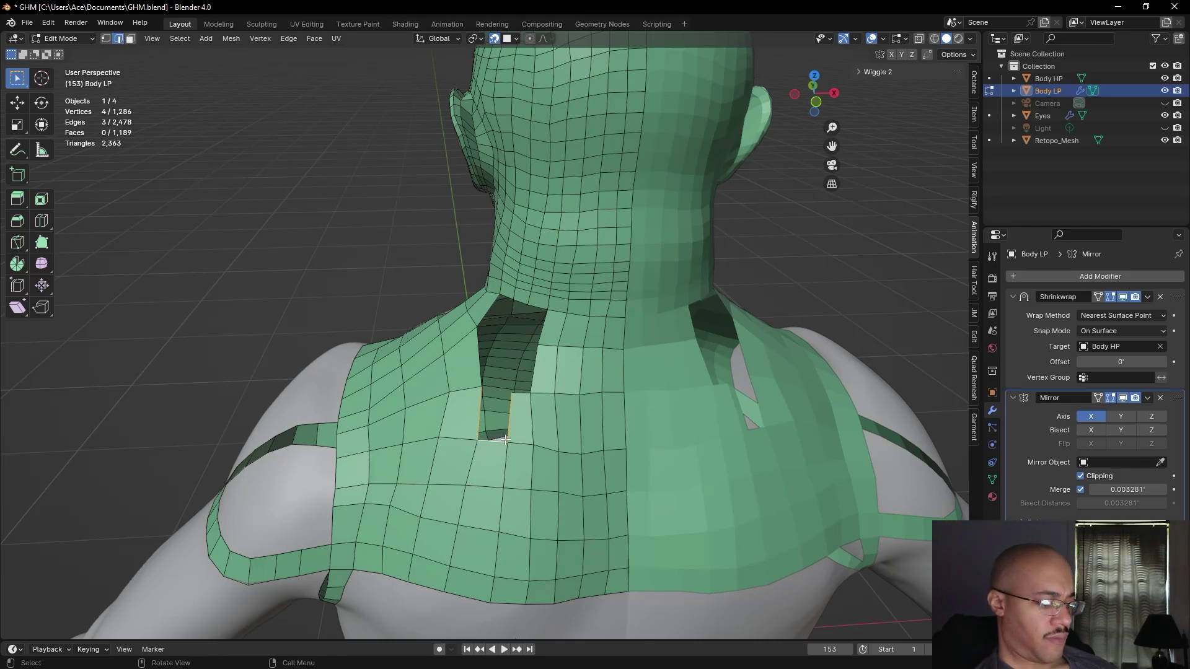
pyautogui.press('f')
pyautogui.hotkey('alt', 'a')
# - Add a face from the opening's lower spine-side corner and adjust its new lower corner vertex
pyautogui.moveTo(242, 207)
pyautogui.mouseDown(button='middle')
pyautogui.moveTo(292, 217)
pyautogui.moveTo(248, 210)
pyautogui.moveTo(261, 210)
pyautogui.mouseUp(button='middle')
pyautogui.scroll(2, 374, 254)
pyautogui.moveTo(377, 263); pyautogui.dragTo(329, 238, button='middle')
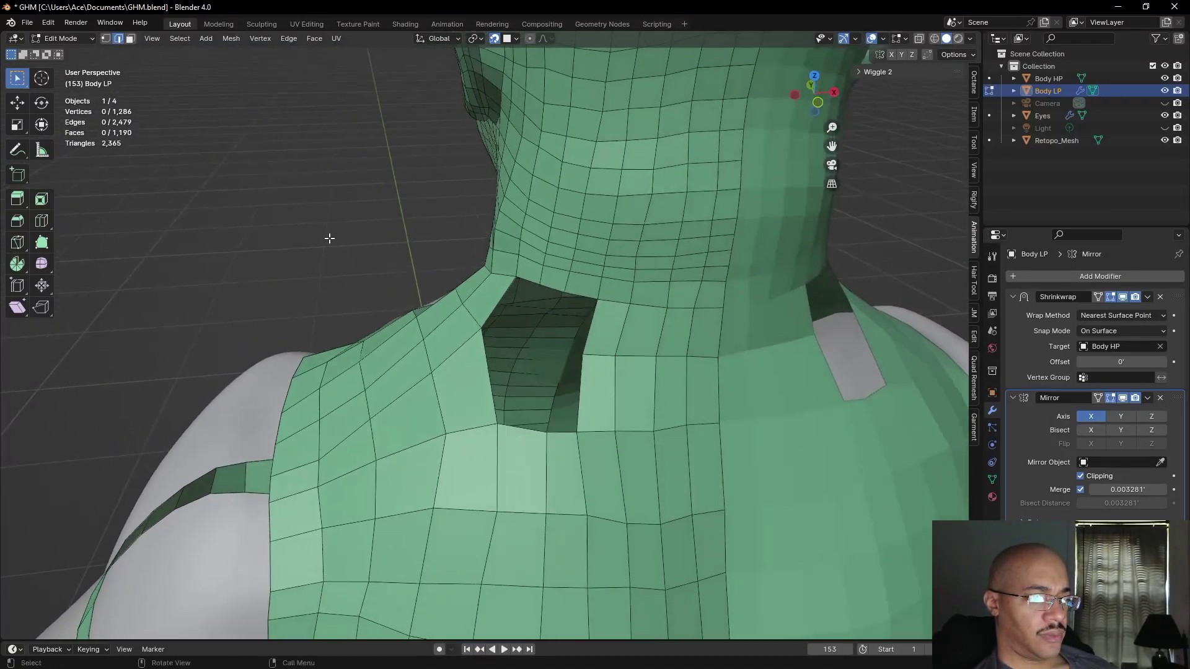
pyautogui.press('1')
pyautogui.click(575, 434)
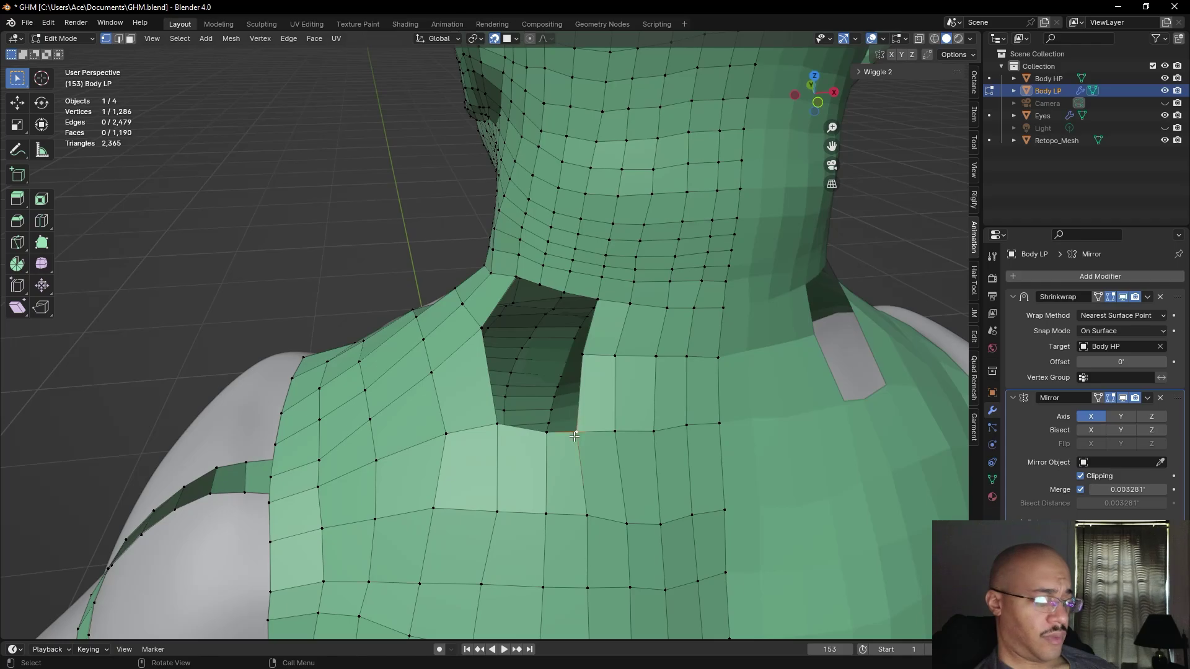
pyautogui.press('f')
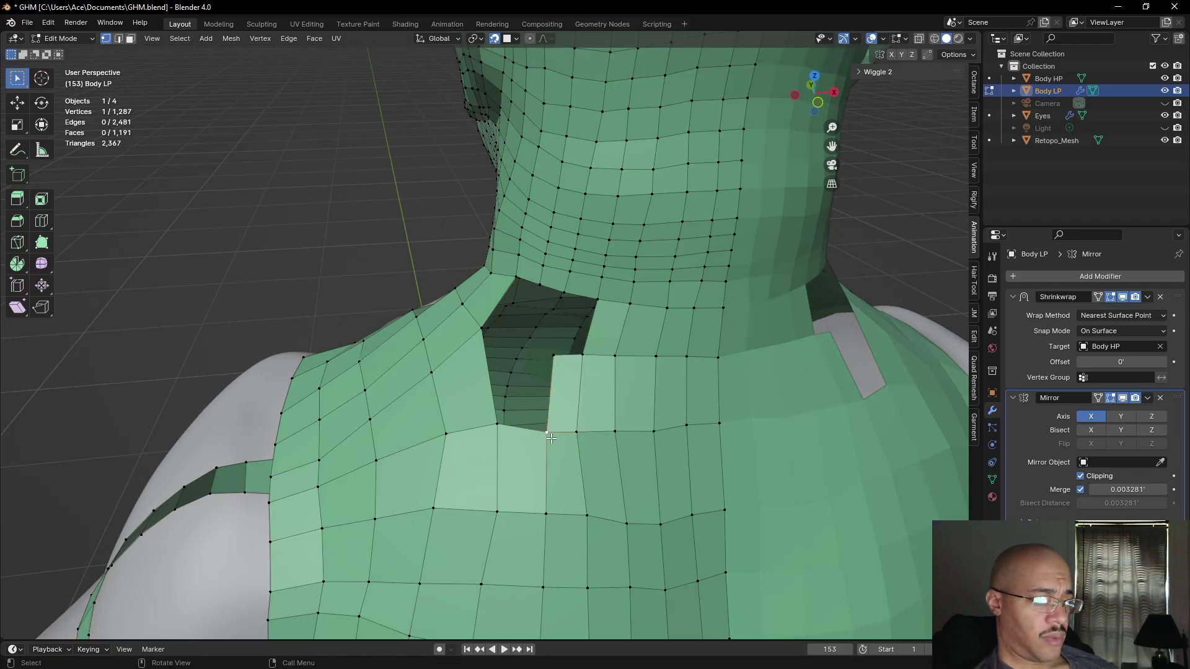
pyautogui.press('g')
pyautogui.click(548, 430)
# - Nudge the two lower corner vertices of the opening to straighten its bottom border
pyautogui.click(495, 422)
pyautogui.press('g')
pyautogui.click(490, 427)
pyautogui.click(542, 425)
pyautogui.press('g')
pyautogui.click(538, 431)
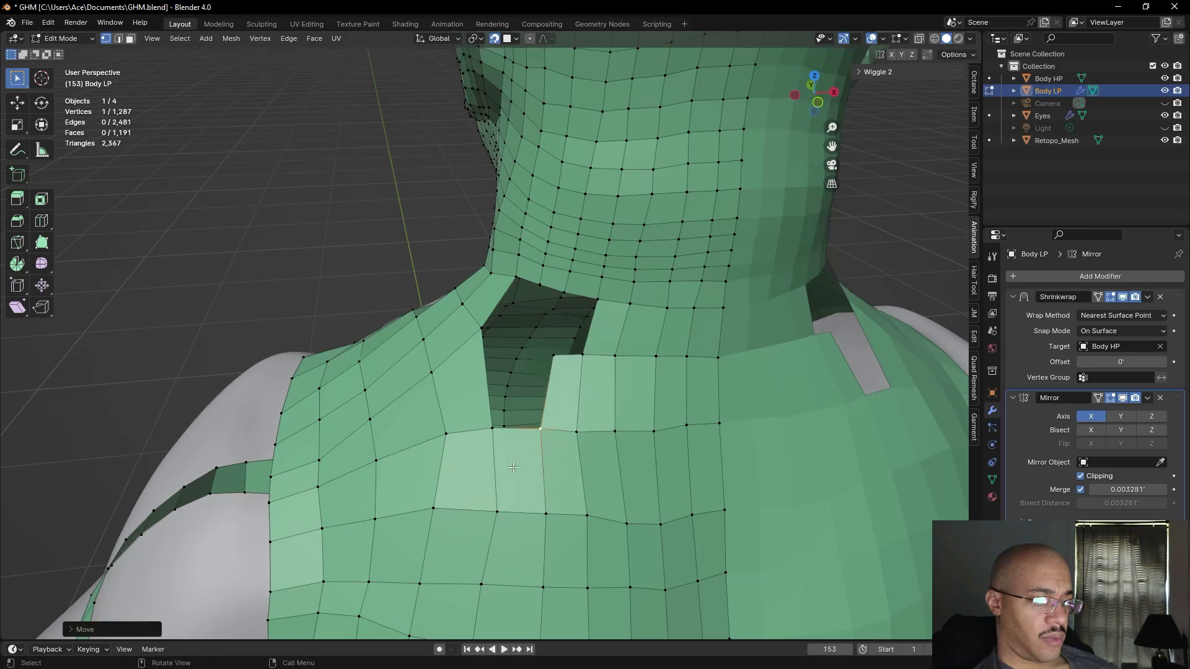
# - Shift the vertices in the row directly below the opening, working toward the spine, to even out the grid
pyautogui.click(498, 514)
pyautogui.press('g')
pyautogui.click(488, 511)
pyautogui.click(544, 514)
pyautogui.press('g')
pyautogui.click(542, 516)
pyautogui.click(586, 516)
pyautogui.press('g')
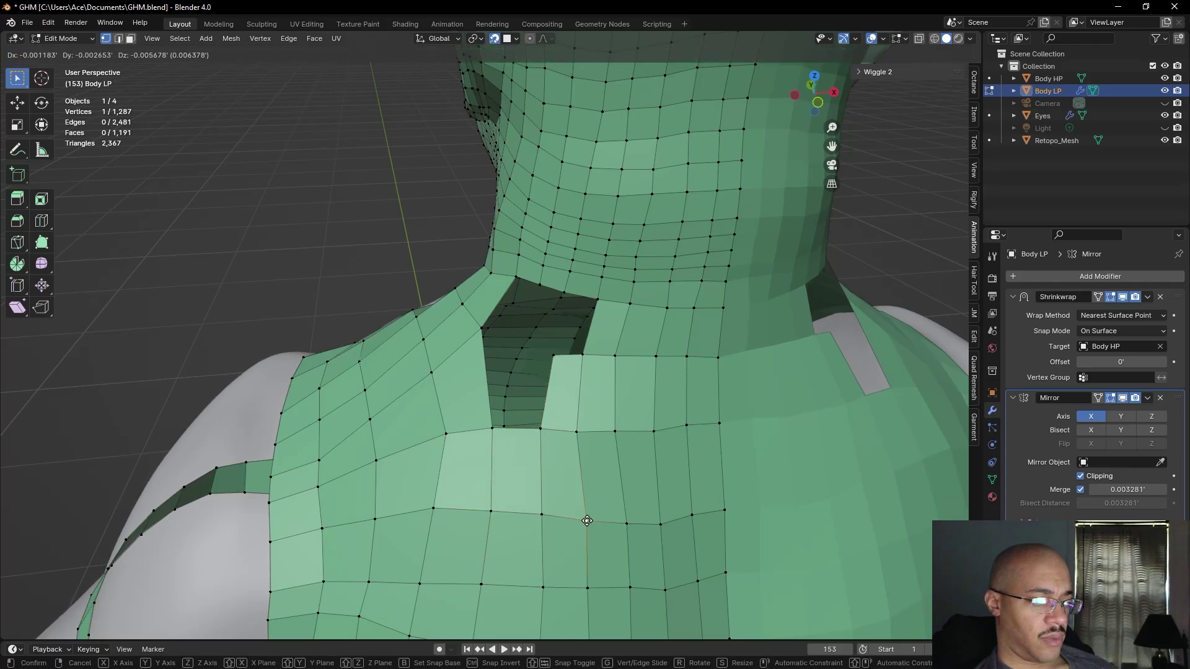
pyautogui.click(586, 522)
pyautogui.hotkey('alt', 'a')
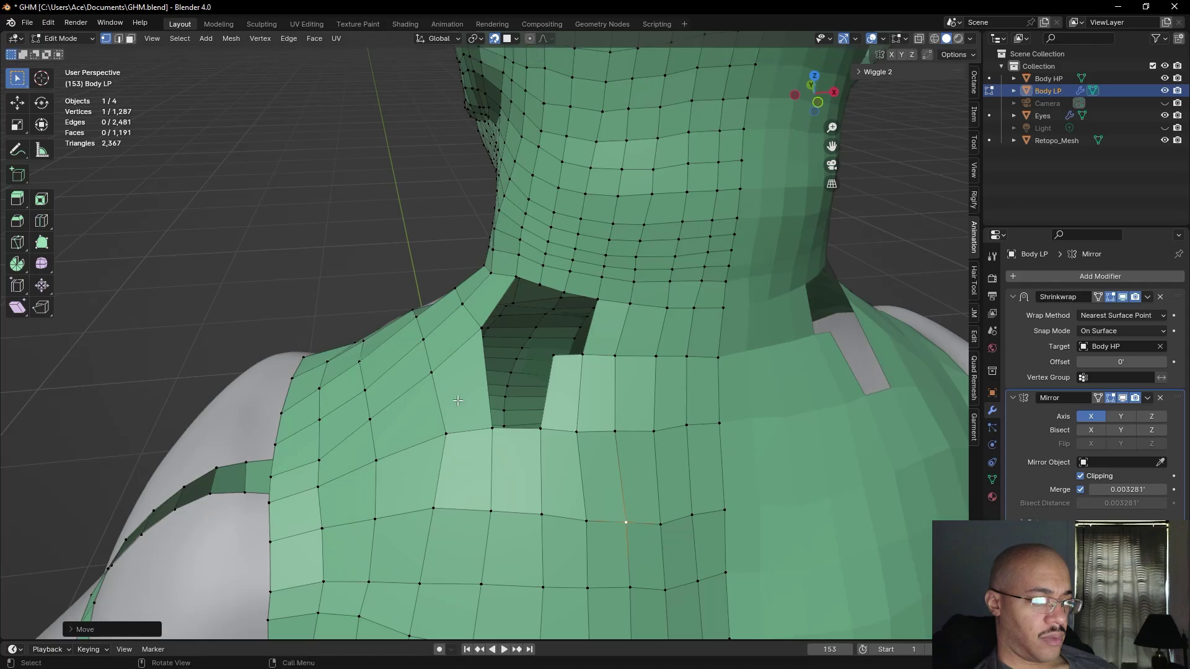
# - Fill the gap between the new spine-side face and the neck border with one face
pyautogui.moveTo(208, 213); pyautogui.dragTo(314, 151, button='middle')
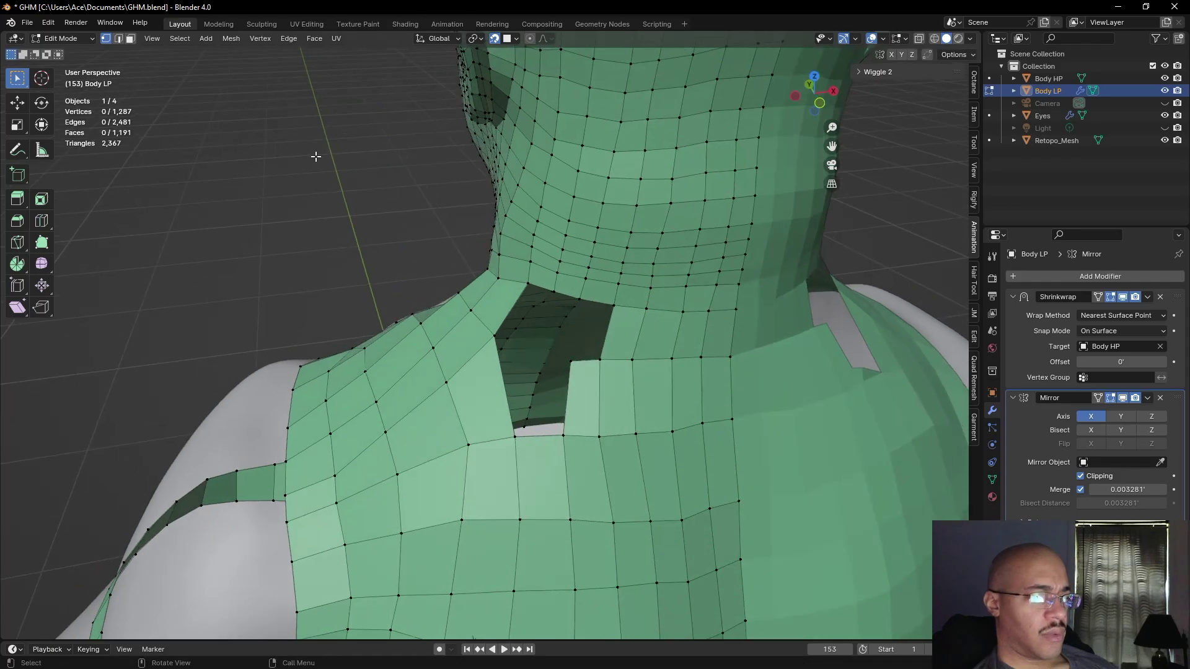
pyautogui.click(119, 39)
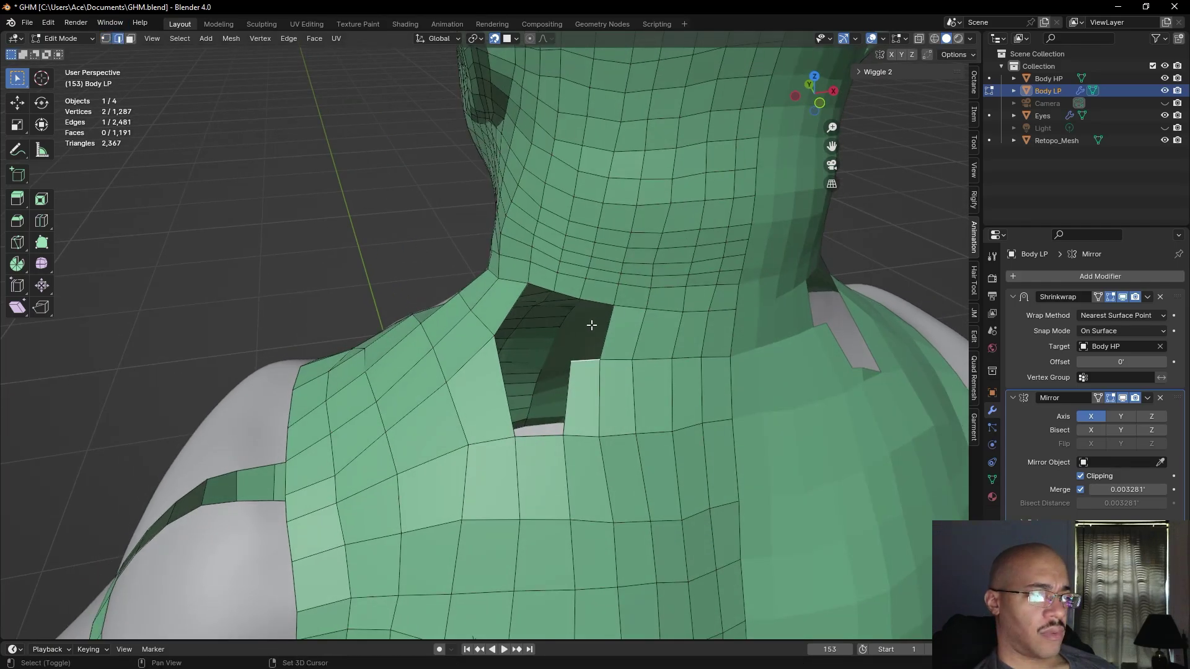
pyautogui.press('f')
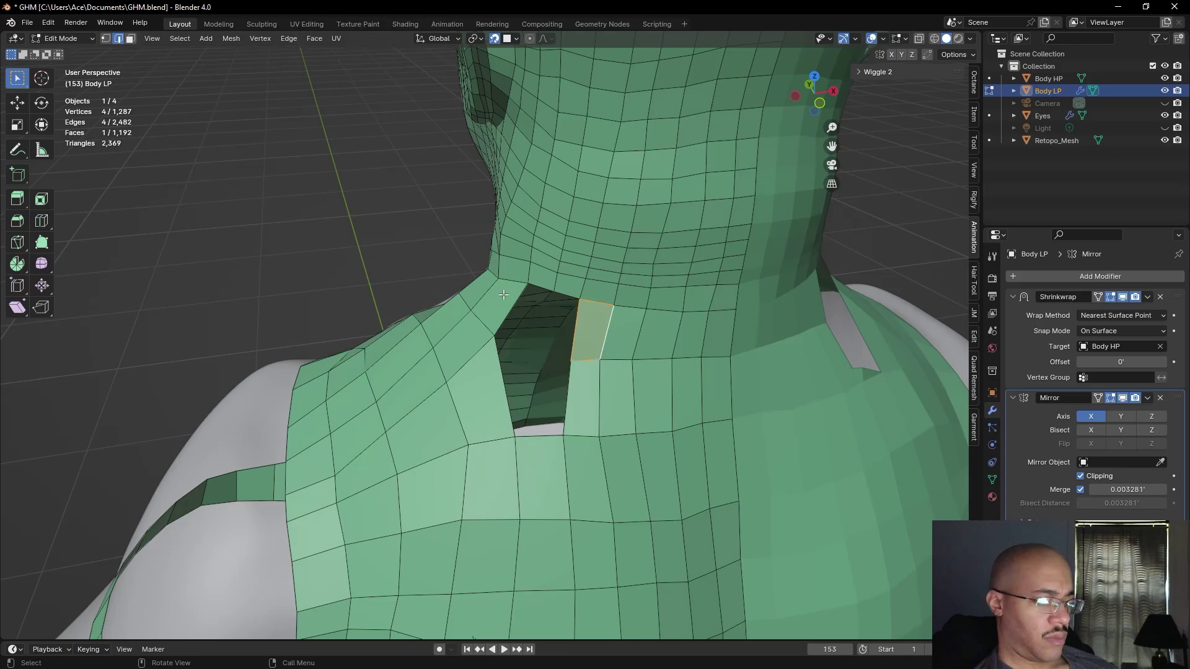
pyautogui.moveTo(356, 221)
pyautogui.mouseDown(button='middle')
pyautogui.moveTo(401, 218)
pyautogui.moveTo(353, 166)
pyautogui.moveTo(324, 199)
pyautogui.moveTo(372, 228)
pyautogui.moveTo(340, 234)
pyautogui.moveTo(358, 234)
pyautogui.mouseUp(button='middle')
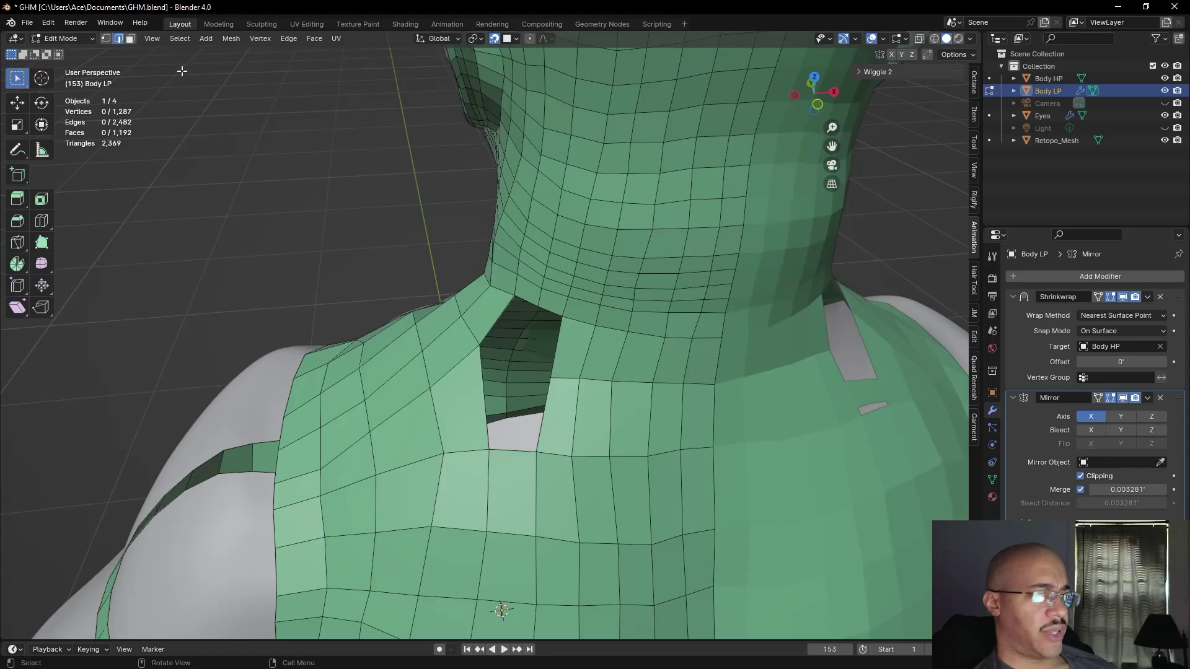
# - Build two faces along the base of the neck to close the top row of the opening
pyautogui.moveTo(226, 206); pyautogui.dragTo(822, 308, button='middle')
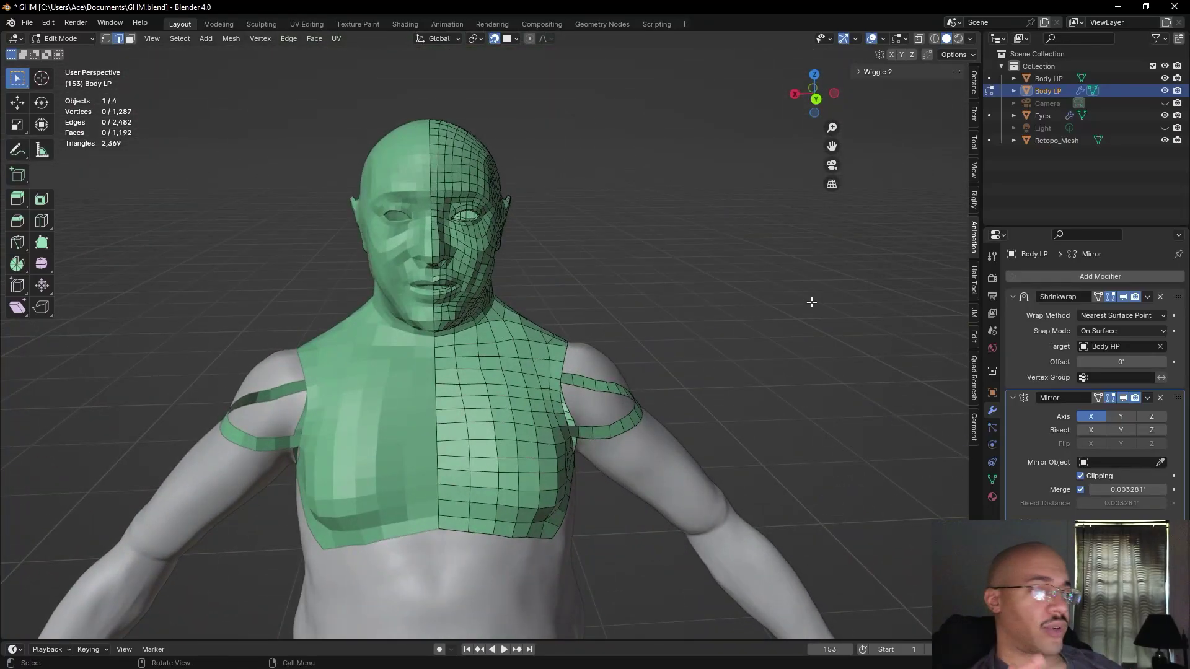
pyautogui.moveTo(813, 319)
pyautogui.mouseDown(button='middle')
pyautogui.moveTo(741, 340)
pyautogui.moveTo(809, 335)
pyautogui.mouseUp(button='middle')
pyautogui.scroll(-3, 809, 334)
pyautogui.moveTo(790, 426); pyautogui.dragTo(591, 427, button='middle')
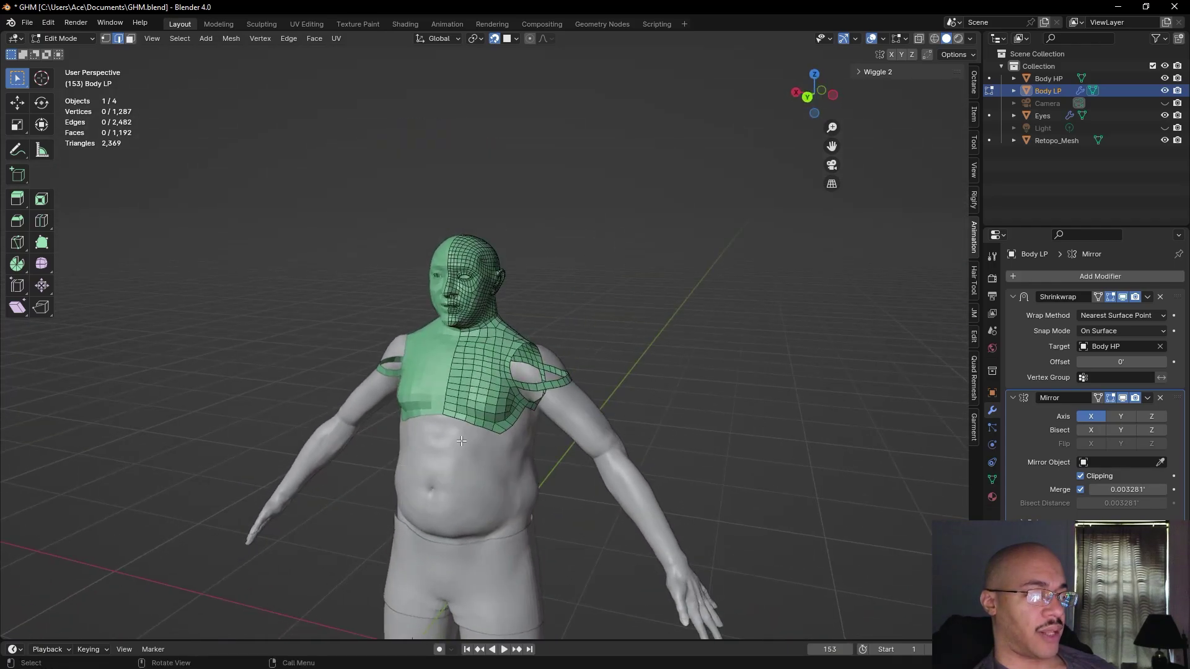
pyautogui.moveTo(792, 314); pyautogui.dragTo(541, 353, button='middle')
pyautogui.scroll(5, 581, 348)
pyautogui.scroll(4, 479, 496)
pyautogui.click(106, 39)
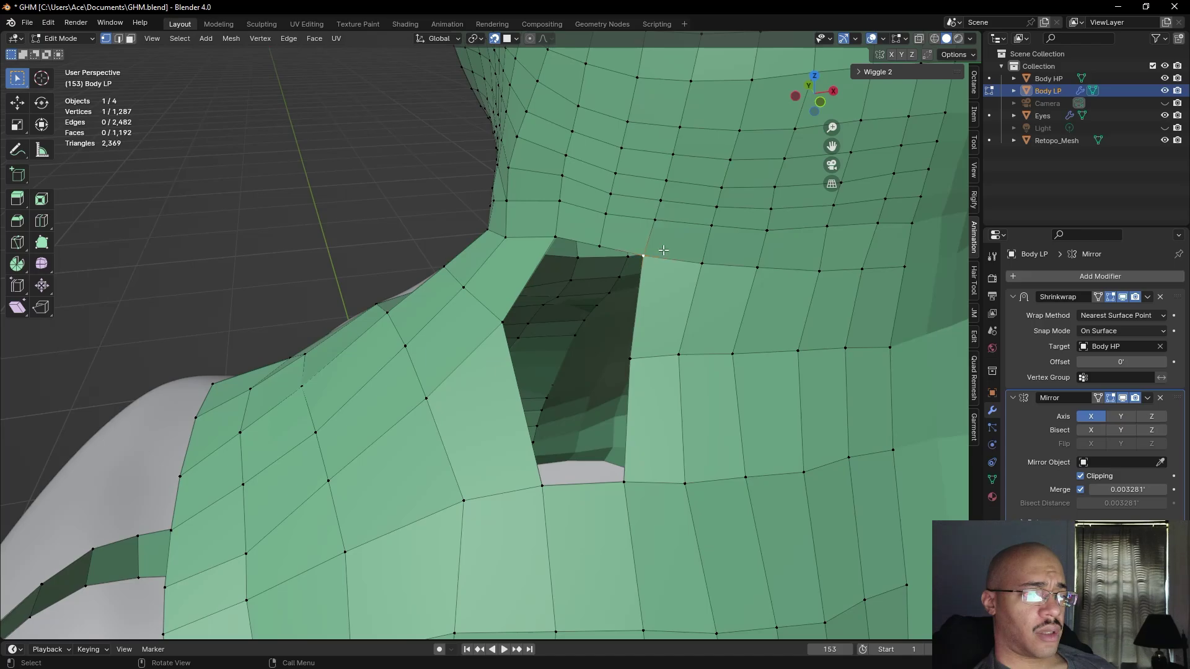
pyautogui.press('f')
pyautogui.click(634, 260)
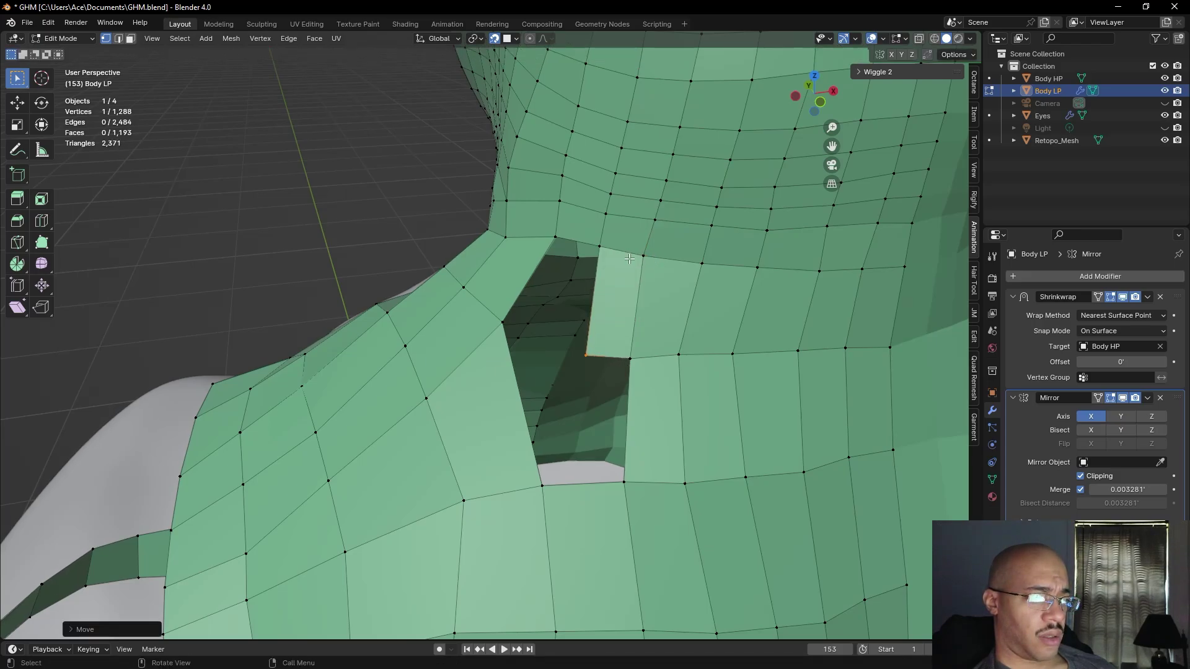
pyautogui.click(118, 39)
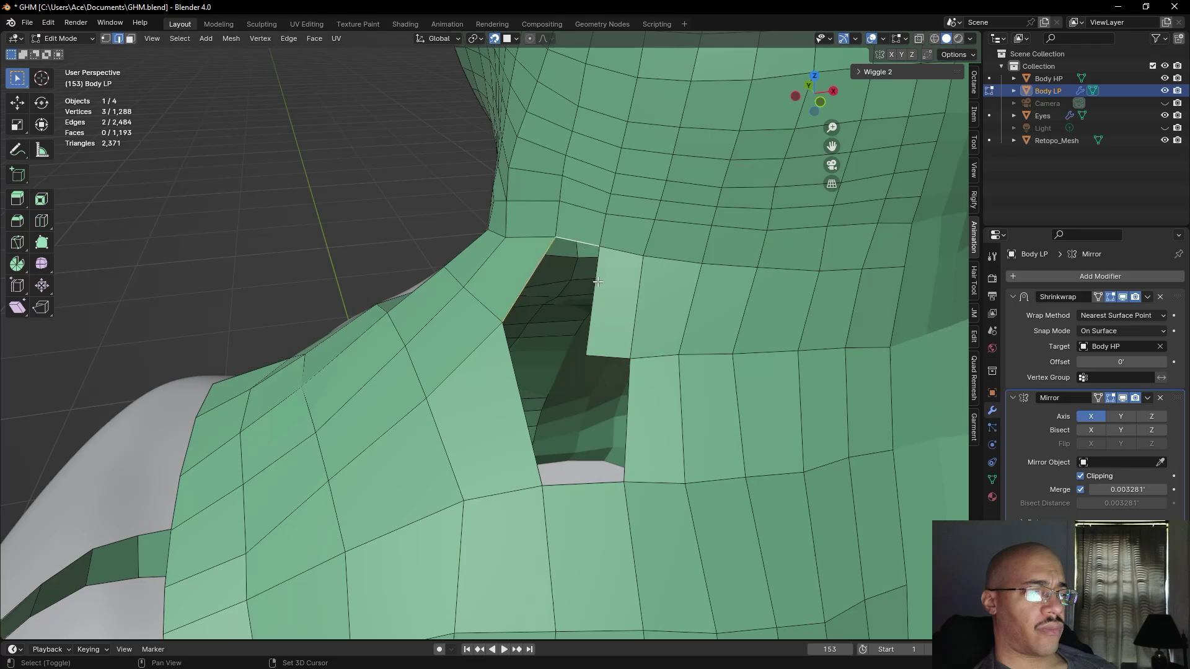
pyautogui.press('f')
pyautogui.click(296, 186)
# - Fill the spine side of the remaining five-sided hole with a four-sided face
pyautogui.moveTo(287, 213); pyautogui.dragTo(290, 239, button='middle')
pyautogui.scroll(-5, 290, 239)
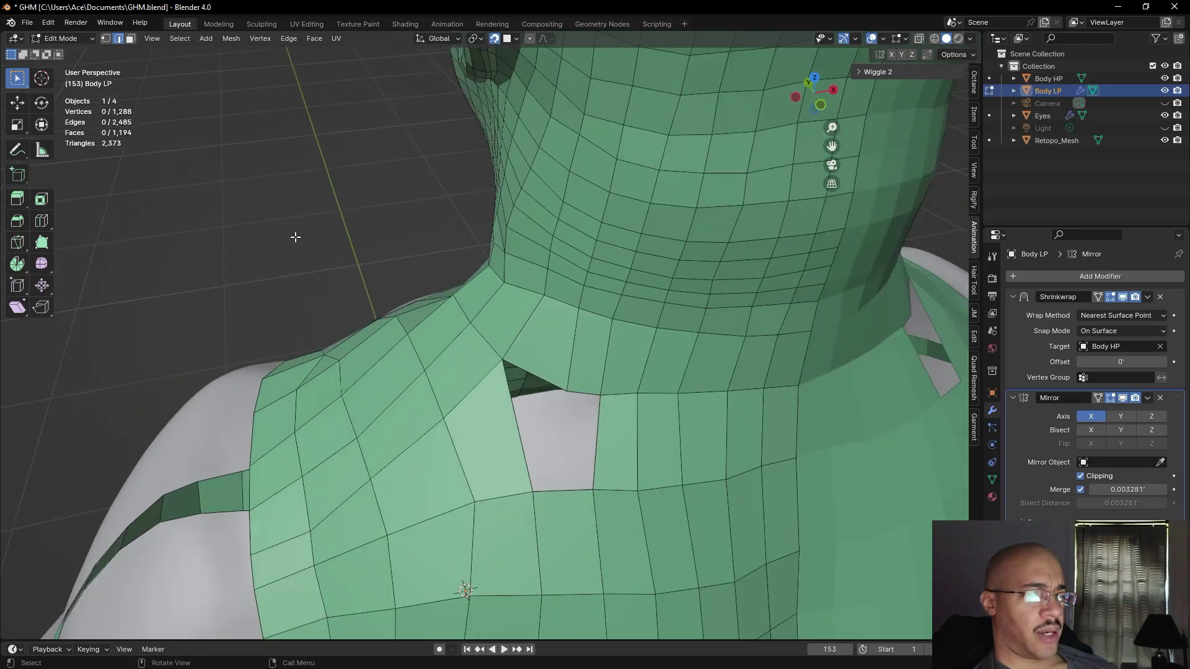
pyautogui.moveTo(318, 313); pyautogui.dragTo(323, 266, button='middle')
pyautogui.scroll(3, 542, 344)
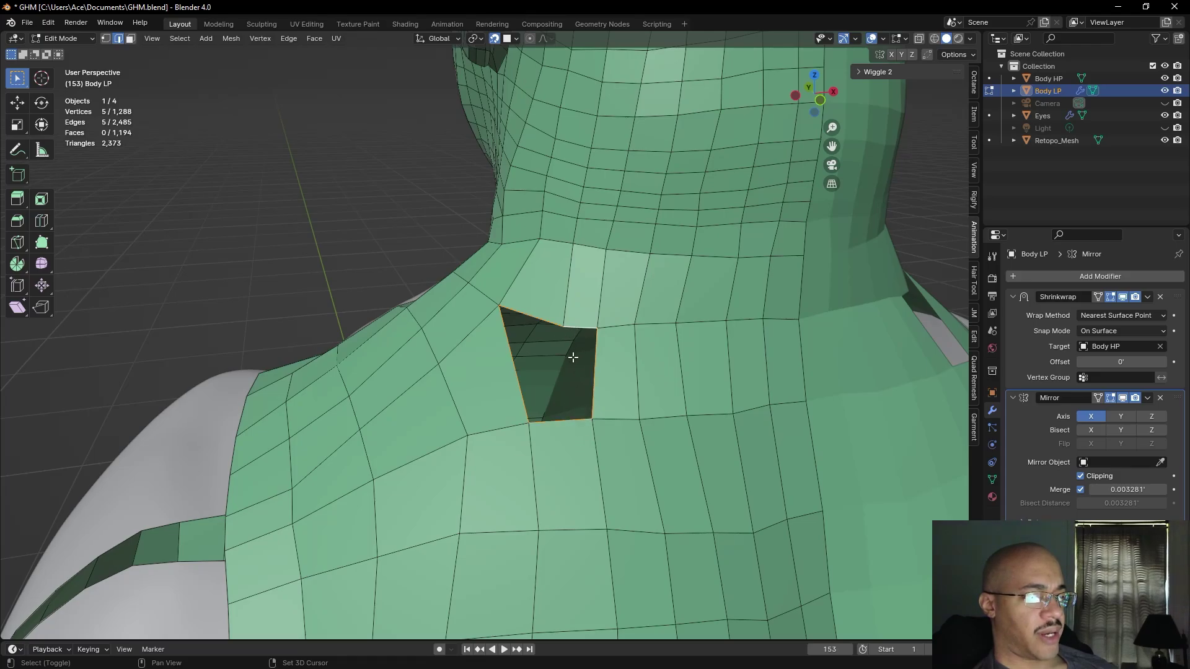
pyautogui.click(279, 201)
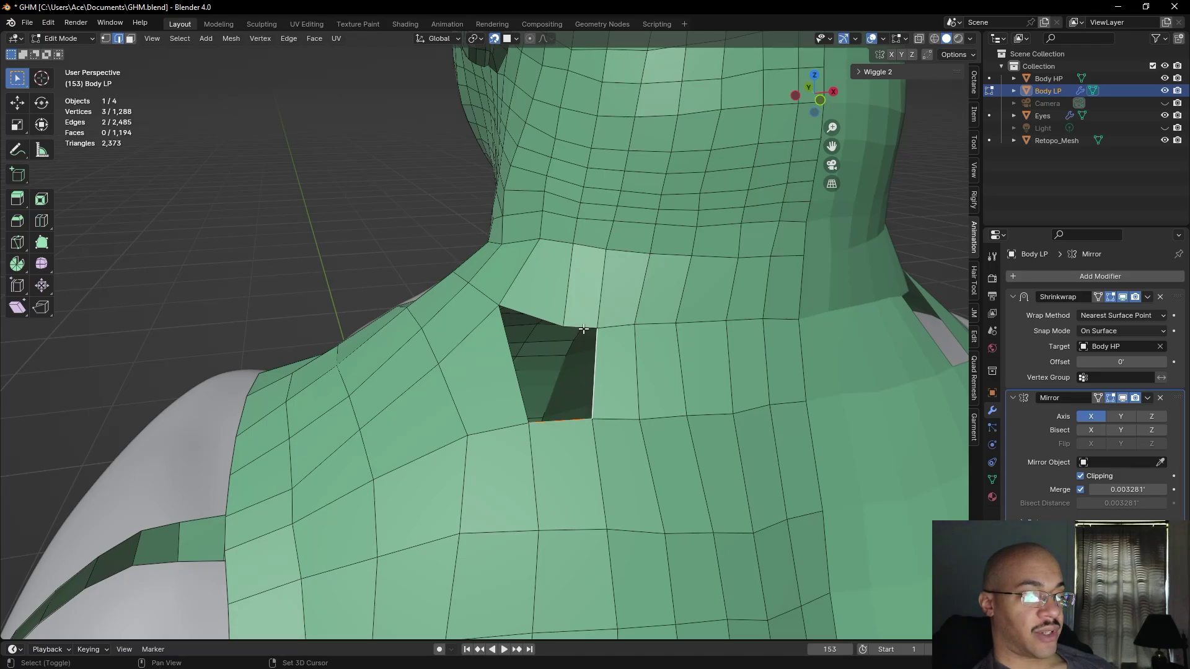
pyautogui.press('f')
pyautogui.click(298, 213)
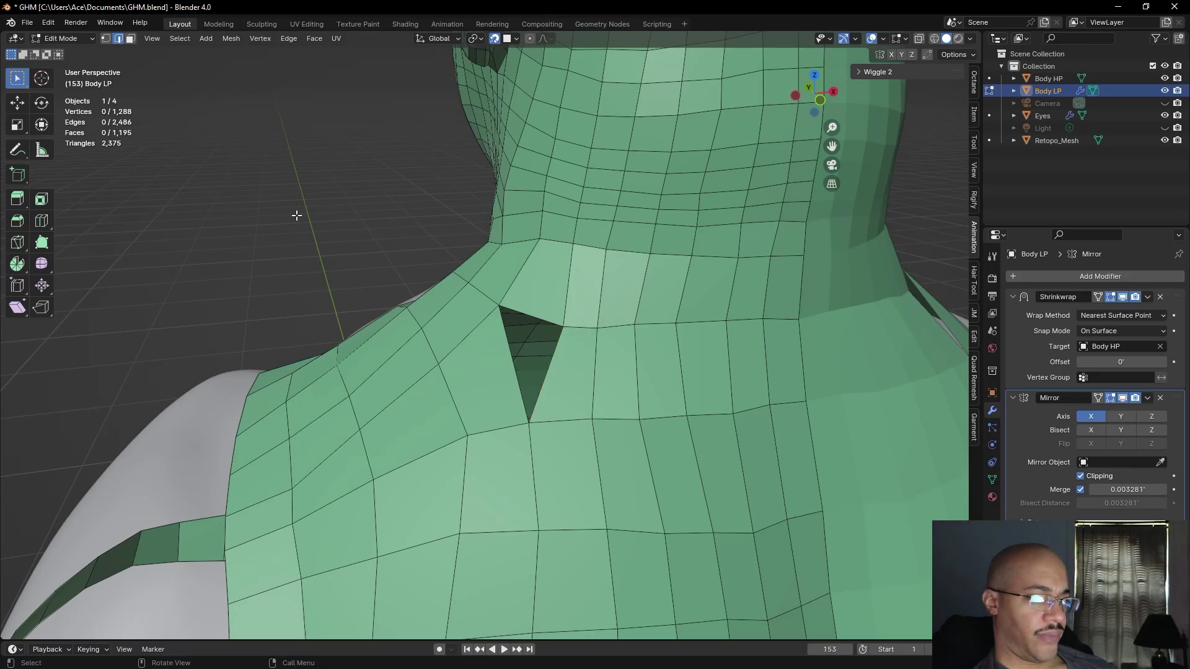
# - Close the remaining triangular gap in the upper back with a face
pyautogui.moveTo(297, 213); pyautogui.dragTo(296, 223, button='middle')
pyautogui.keyDown('shift'); pyautogui.click(587, 380); pyautogui.keyUp('shift')
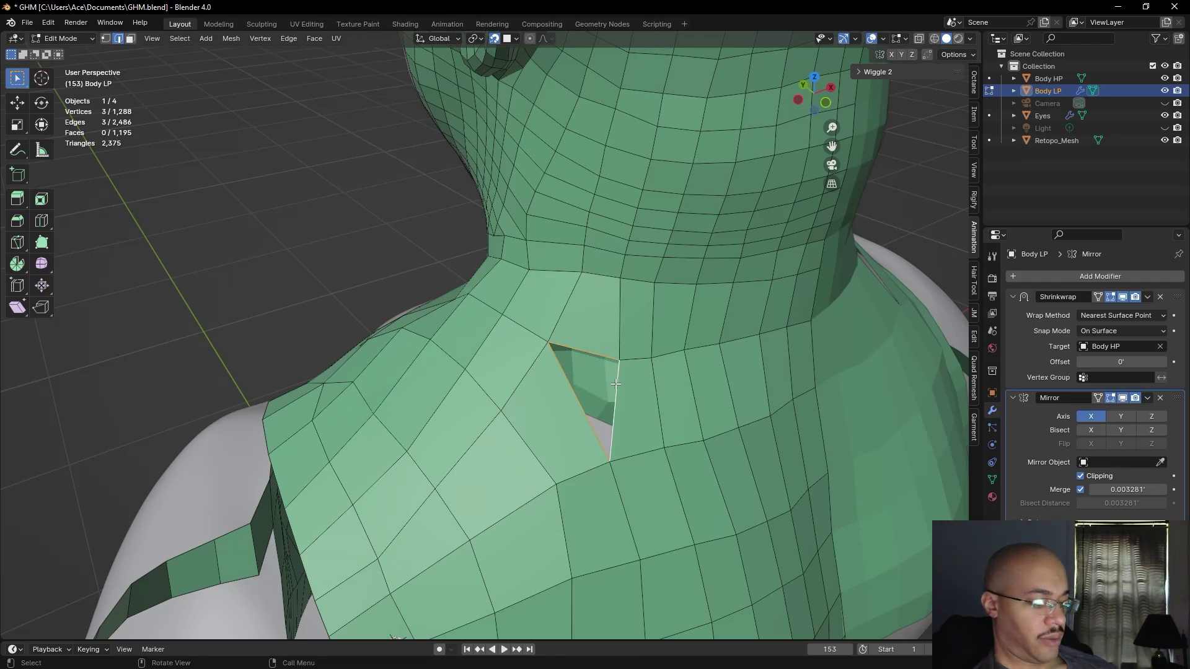
pyautogui.press('f')
pyautogui.click(292, 233)
# - Move the edge on the front of the chest just inside the lower armhole corner toward the armpit
pyautogui.moveTo(276, 223); pyautogui.dragTo(529, 333, button='middle')
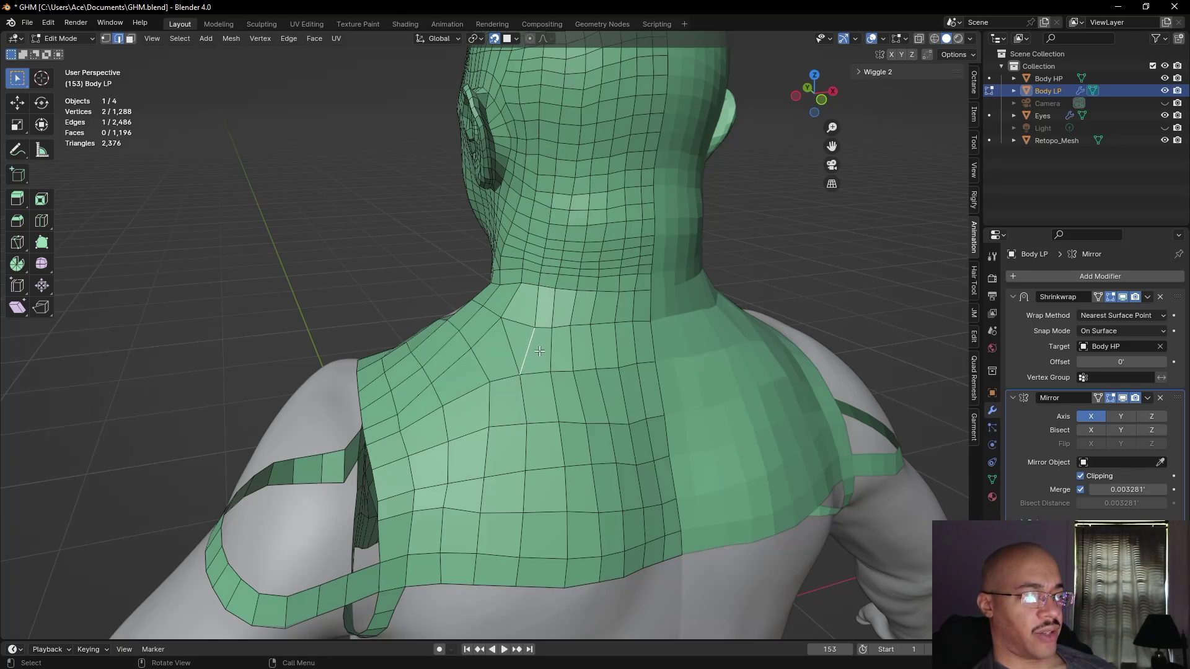
pyautogui.moveTo(541, 357); pyautogui.dragTo(505, 405, button='middle')
pyautogui.scroll(-8, 314, 283)
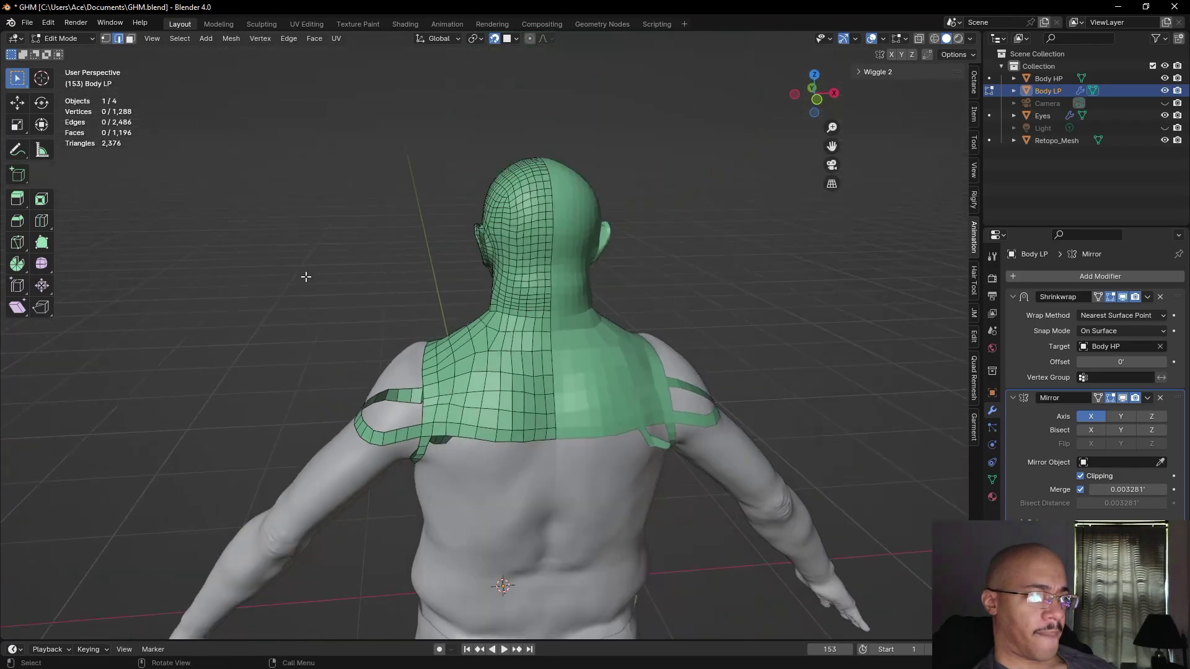
pyautogui.moveTo(318, 273); pyautogui.dragTo(589, 292, button='middle')
pyautogui.scroll(8, 418, 358)
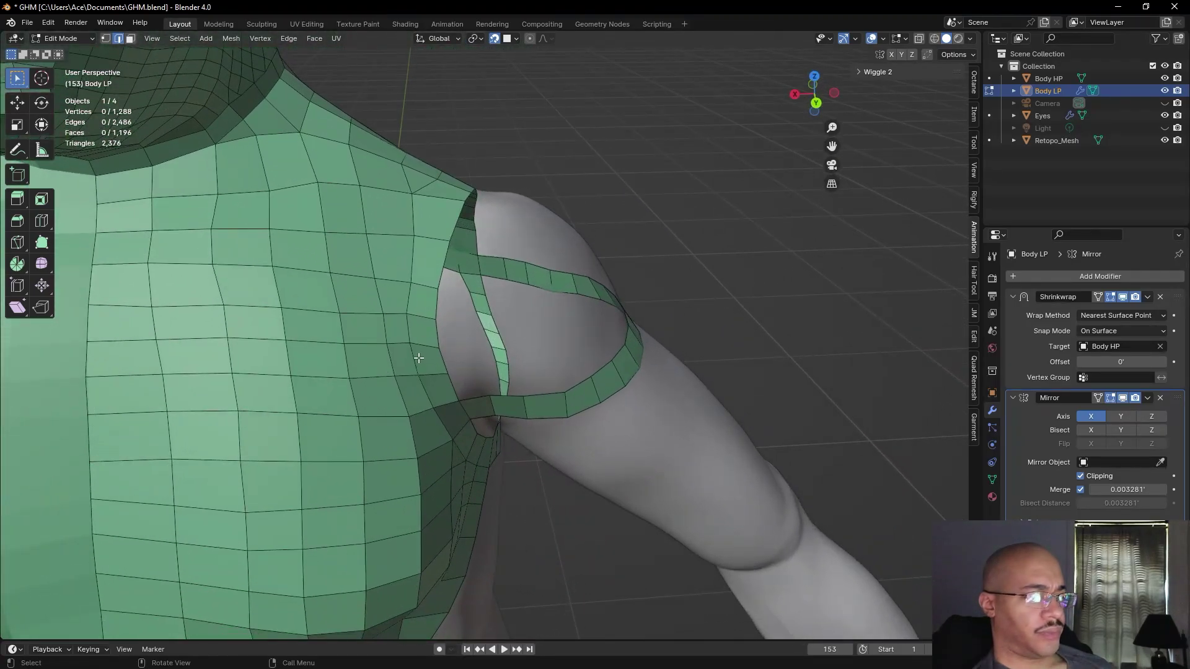
pyautogui.click(424, 388)
pyautogui.press('g')
pyautogui.click(436, 409)
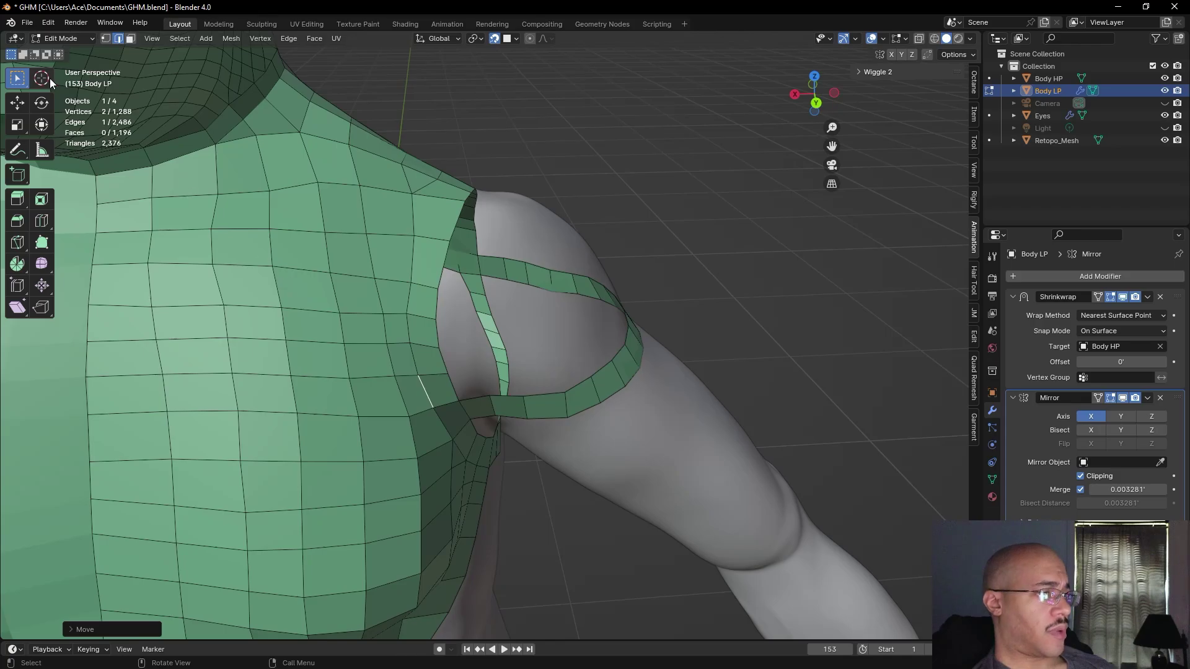
# - Build four new faces up the front border of the armhole, starting from the lower corner at the armpit
pyautogui.click(106, 38)
pyautogui.click(461, 402)
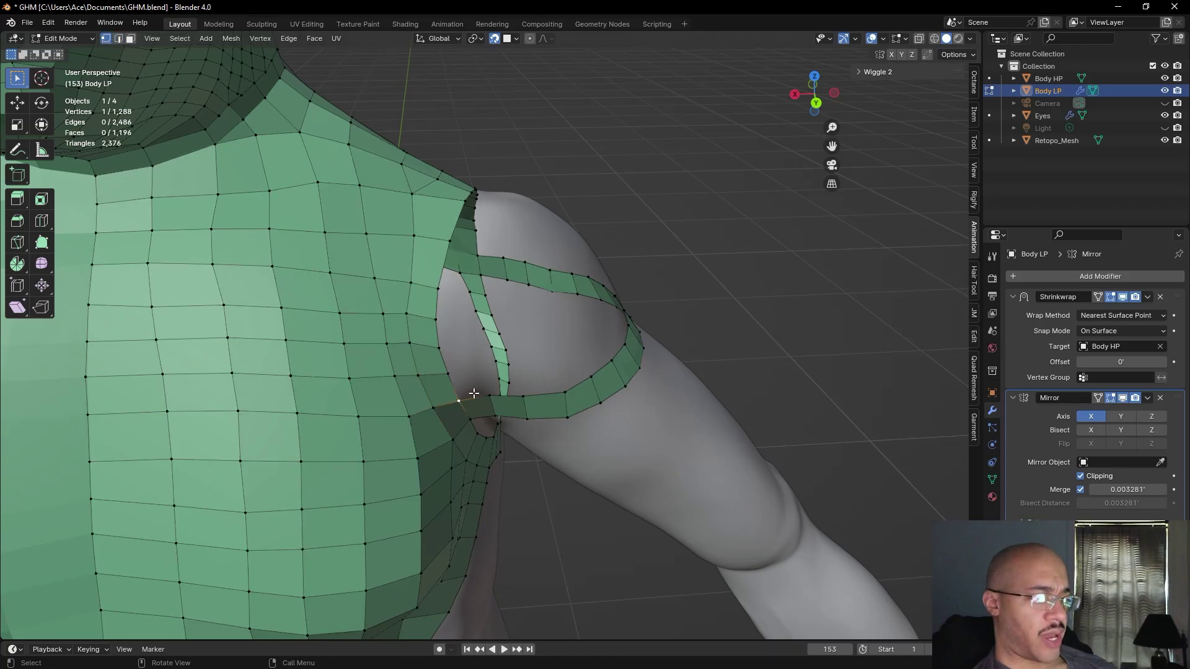
pyautogui.press('f')
pyautogui.click(474, 392)
pyautogui.press('f')
pyautogui.click(448, 370)
pyautogui.press('f')
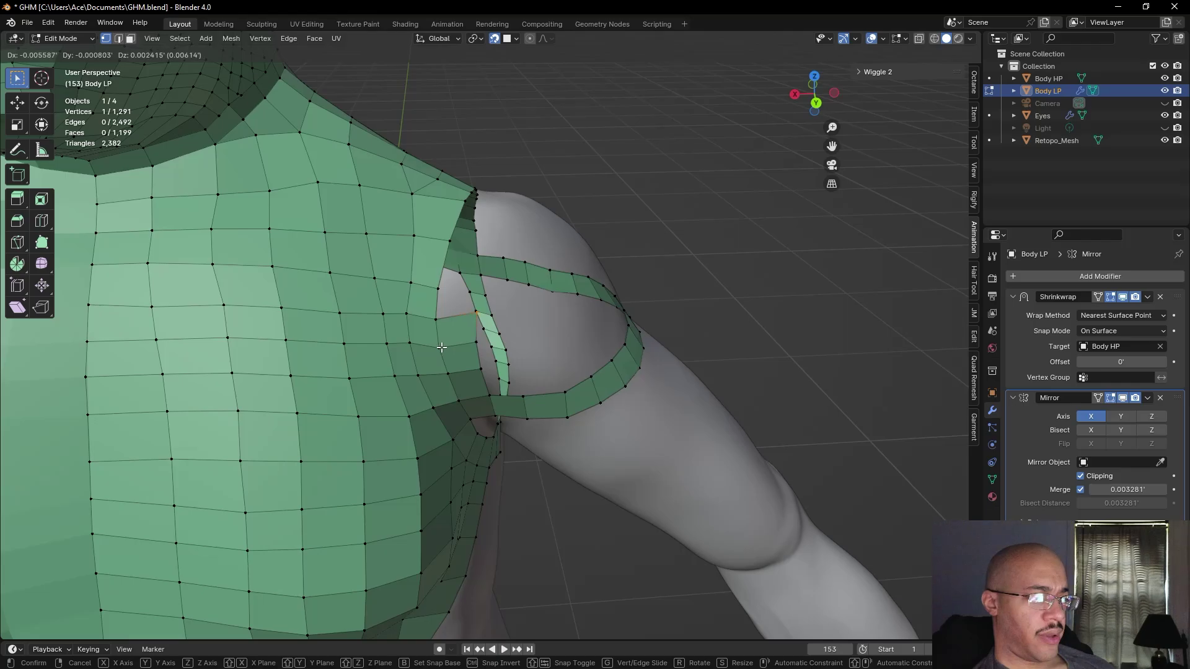
pyautogui.click(441, 347)
pyautogui.press('f')
pyautogui.click(440, 319)
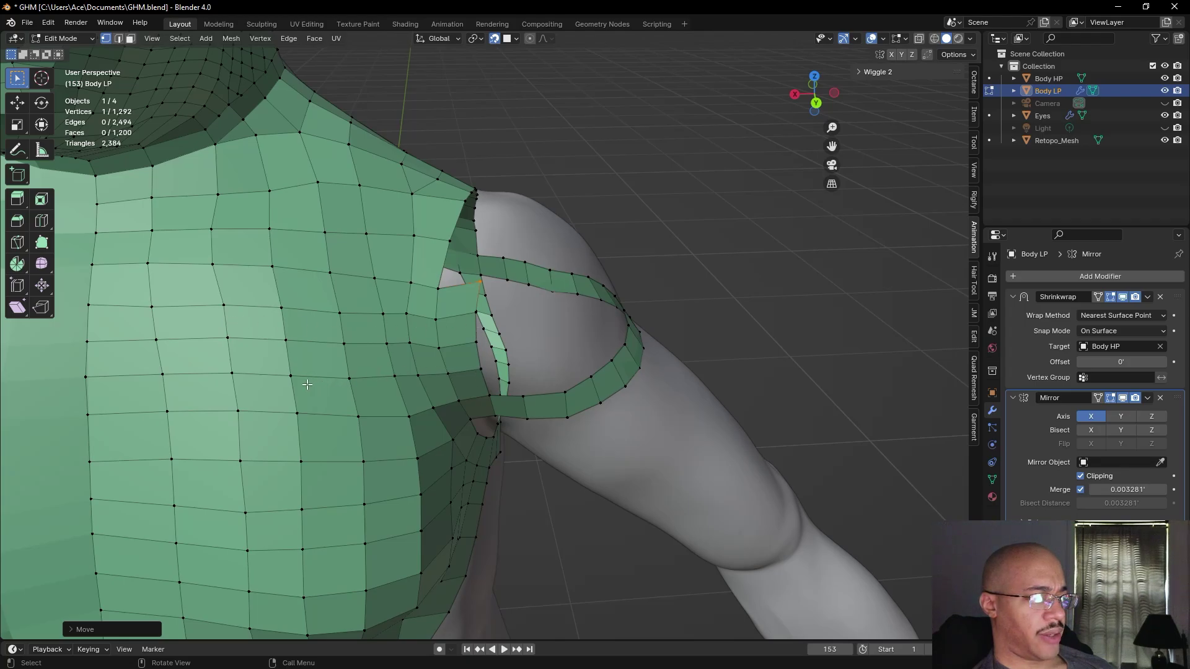
# - Reposition the vertices along the front armhole border and just inside it to even out the chest-side faces
pyautogui.scroll(-6, 189, 381)
pyautogui.click(762, 282)
pyautogui.moveTo(762, 282); pyautogui.dragTo(756, 324, button='middle')
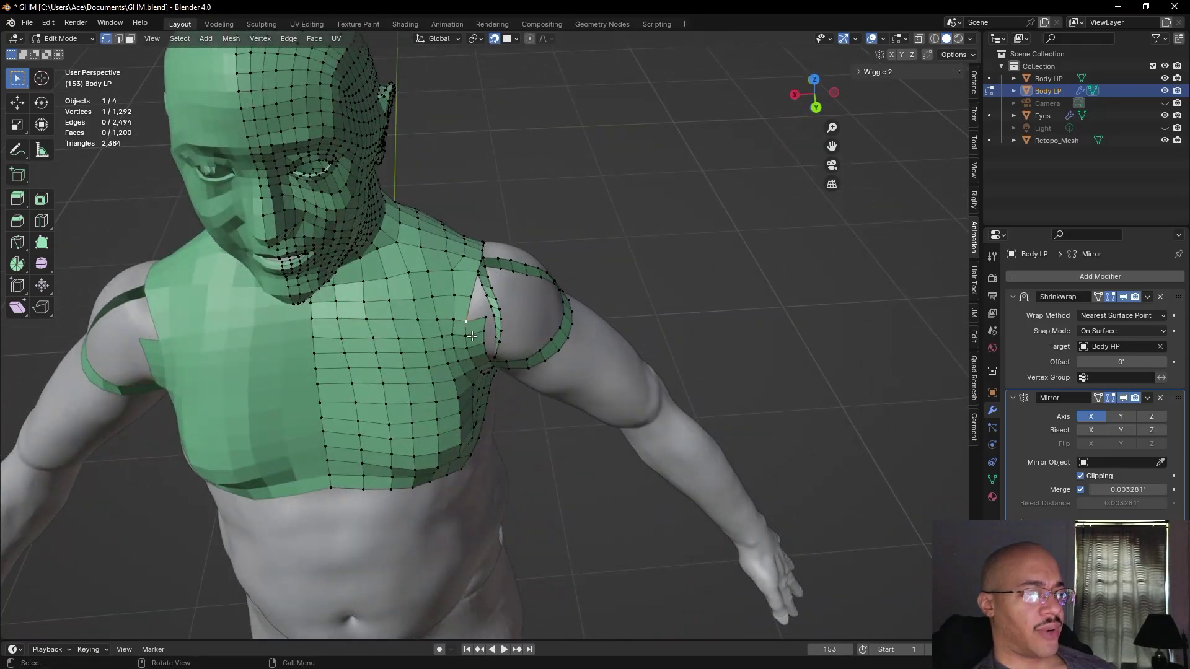
pyautogui.press('g')
pyautogui.click(468, 297)
pyautogui.press('g')
pyautogui.click(454, 297)
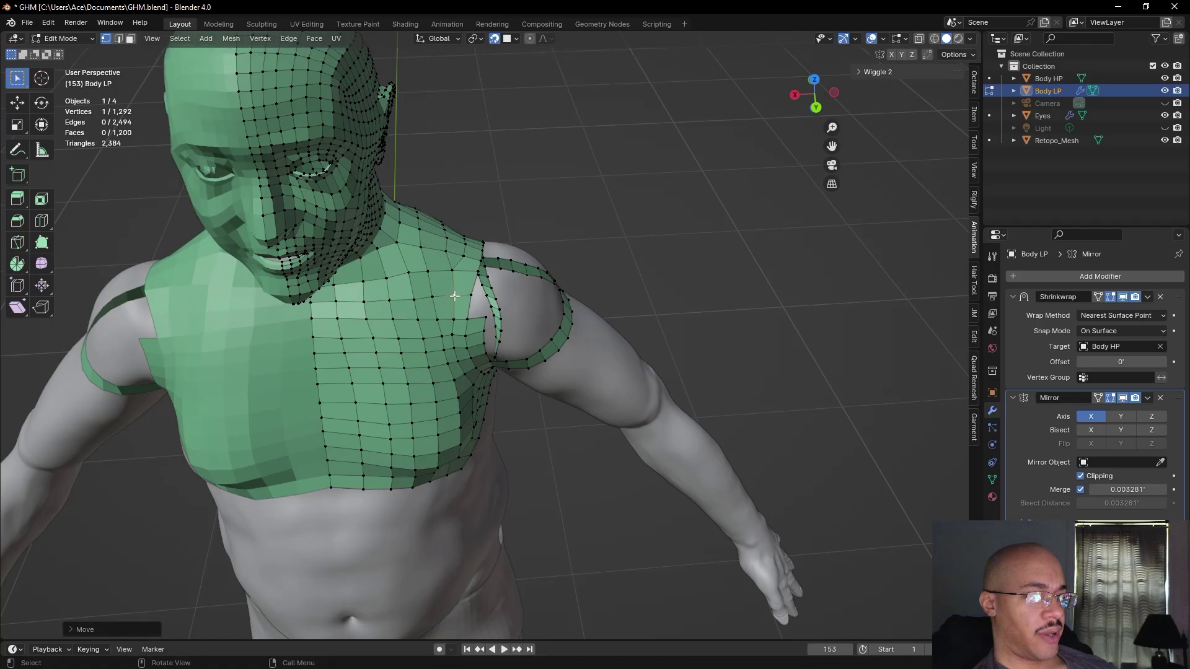
pyautogui.press('g')
pyautogui.click(452, 332)
pyautogui.press('g')
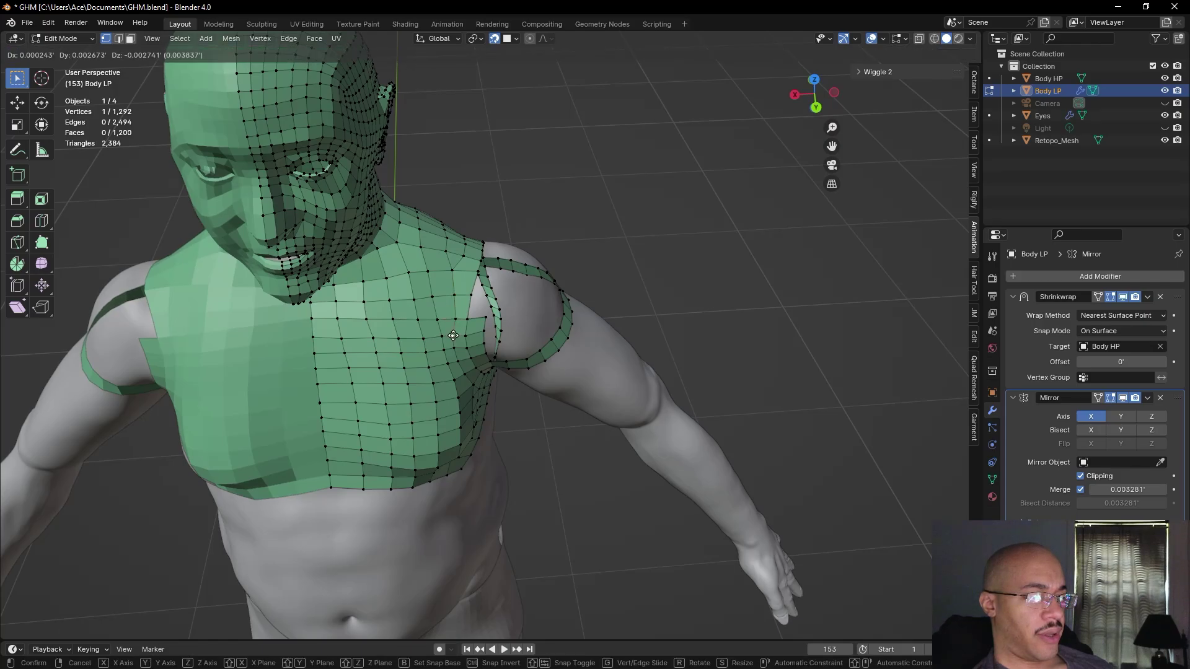
pyautogui.click(455, 337)
pyautogui.click(739, 285)
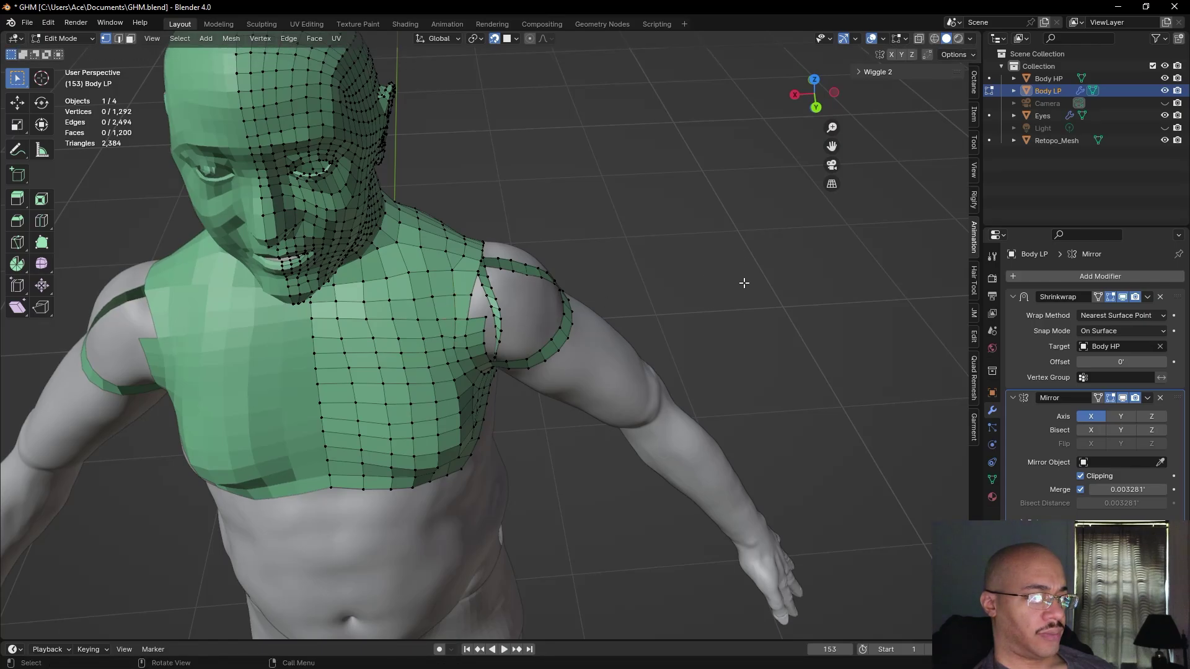
pyautogui.moveTo(742, 288); pyautogui.dragTo(747, 321, button='middle')
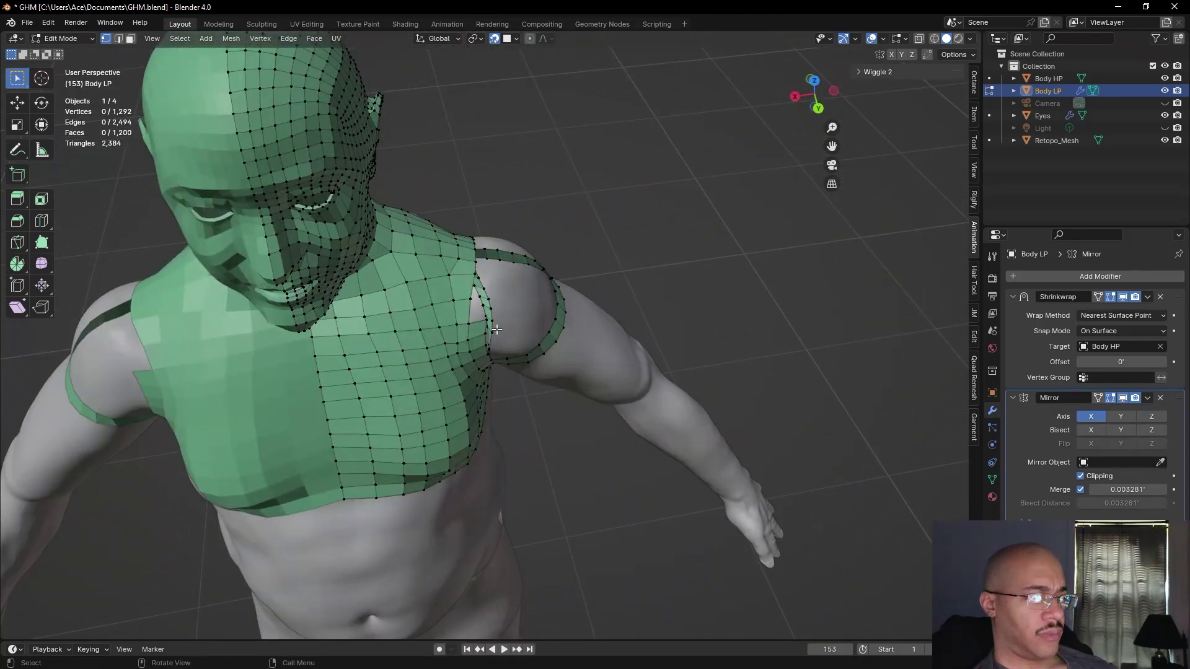
# - Continue the front armhole border with three new faces running up toward the top of the shoulder
pyautogui.click(478, 324)
pyautogui.press('f')
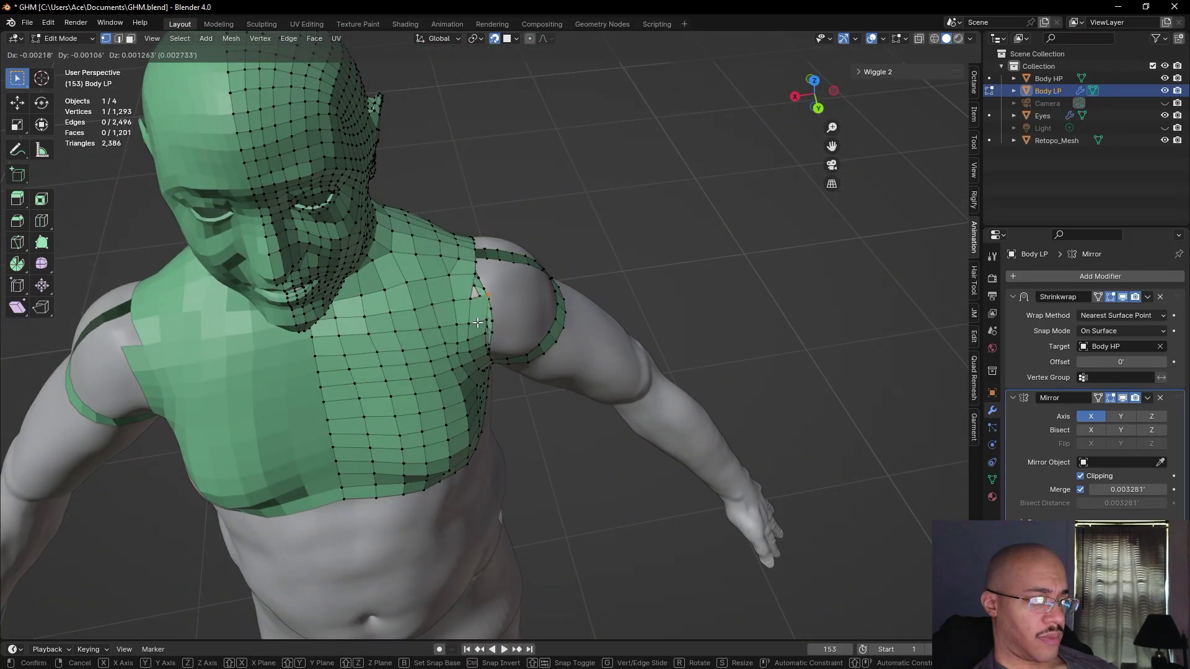
pyautogui.click(477, 323)
pyautogui.press('f')
pyautogui.click(473, 273)
pyautogui.press('f')
pyautogui.click(495, 267)
# - Start a second column of faces along the front armhole, adding two faces upward from the upper-arm band
pyautogui.click(673, 203)
pyautogui.moveTo(673, 203); pyautogui.dragTo(673, 310, button='middle')
pyautogui.scroll(4, 673, 310)
pyautogui.click(494, 397)
pyautogui.press('f')
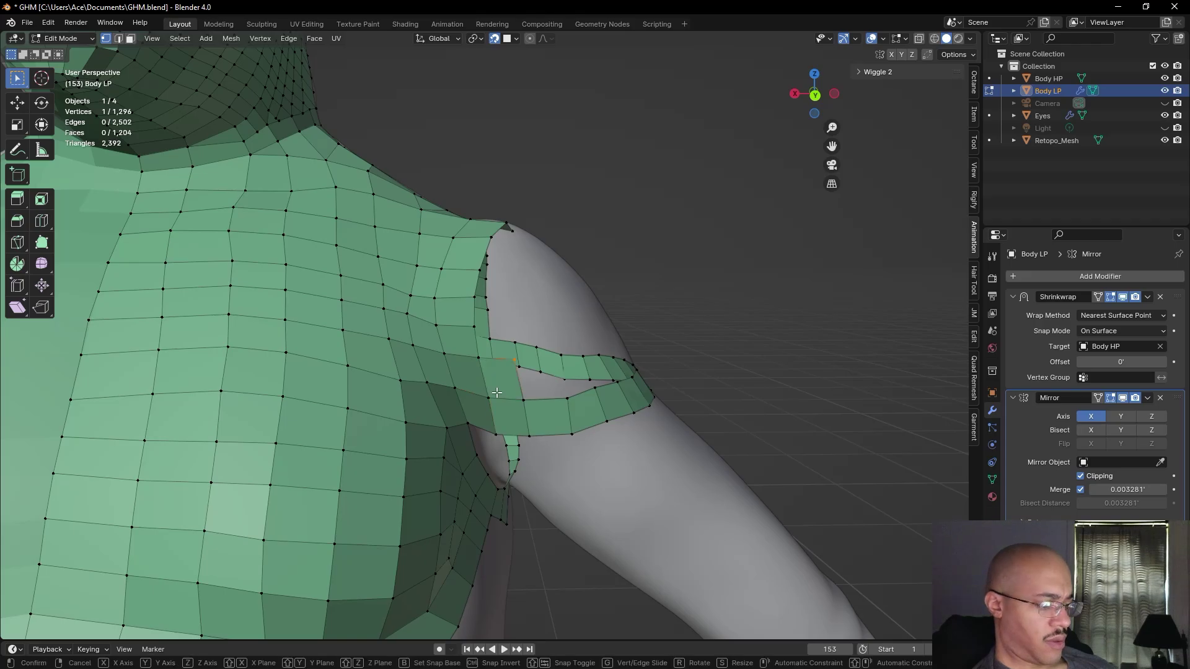
pyautogui.click(497, 393)
pyautogui.click(478, 360)
pyautogui.press('f')
pyautogui.click(476, 355)
# - Extend the second armhole column with three more faces up the front of the shoulder
pyautogui.click(471, 322)
pyautogui.press('f')
pyautogui.click(475, 298)
pyautogui.press('f')
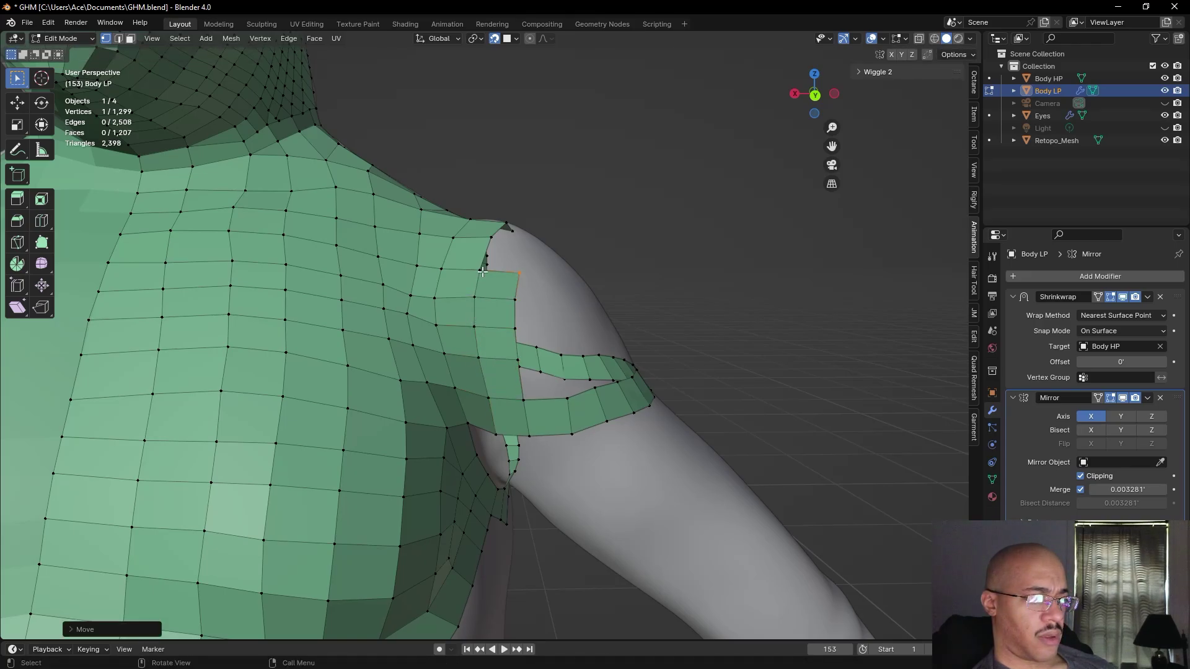
pyautogui.click(483, 270)
pyautogui.press('f')
pyautogui.click(483, 269)
# - Move the upper corner vertex of the second armhole column to follow the shoulder's curve
pyautogui.moveTo(656, 222); pyautogui.dragTo(557, 257, button='middle')
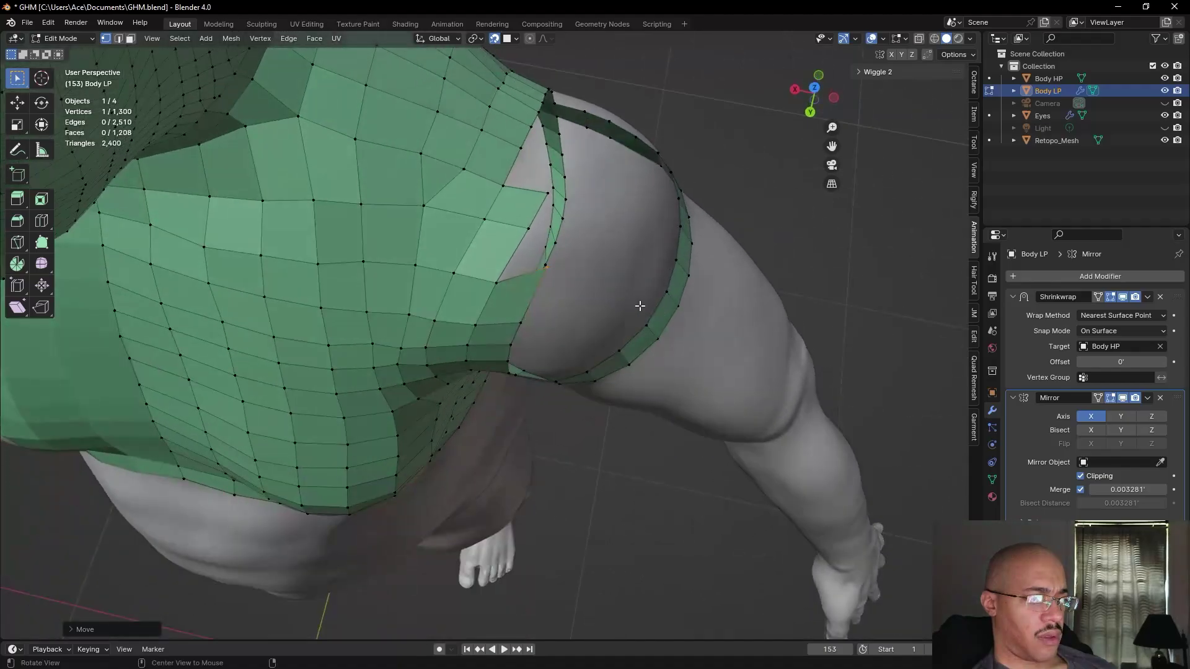
pyautogui.moveTo(631, 264); pyautogui.dragTo(578, 250, button='middle')
pyautogui.press('g')
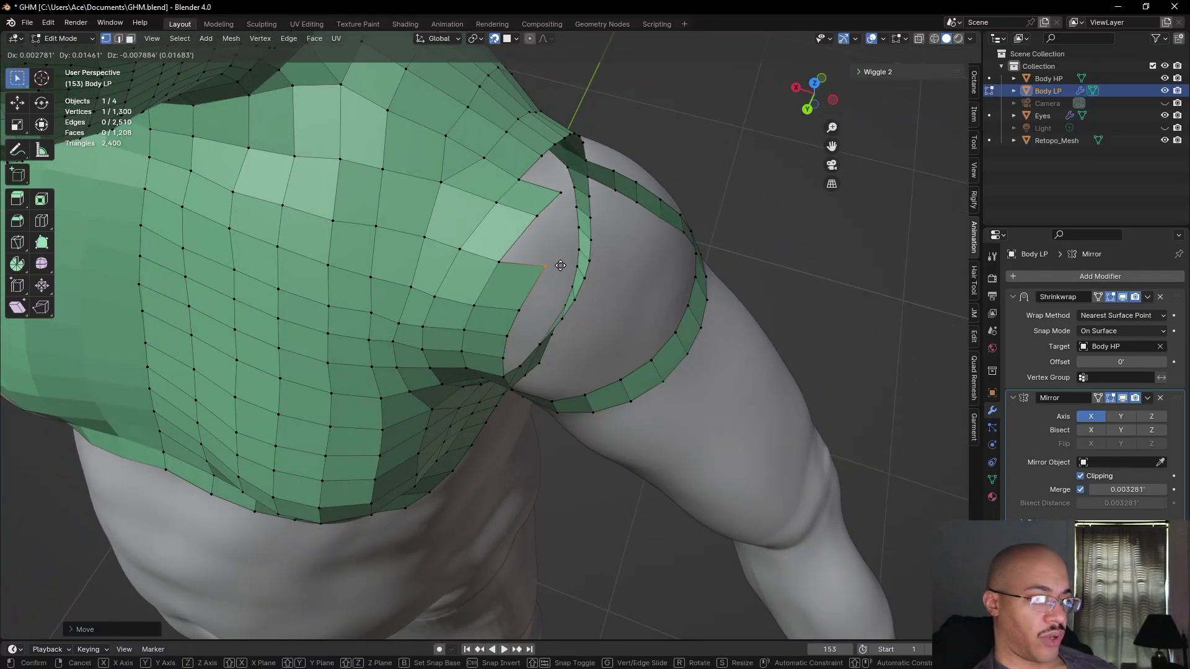
pyautogui.click(560, 290)
pyautogui.moveTo(560, 290)
pyautogui.mouseDown(button='middle')
pyautogui.moveTo(585, 314)
pyautogui.moveTo(626, 257)
pyautogui.moveTo(608, 321)
pyautogui.moveTo(547, 282)
pyautogui.mouseUp(button='middle')
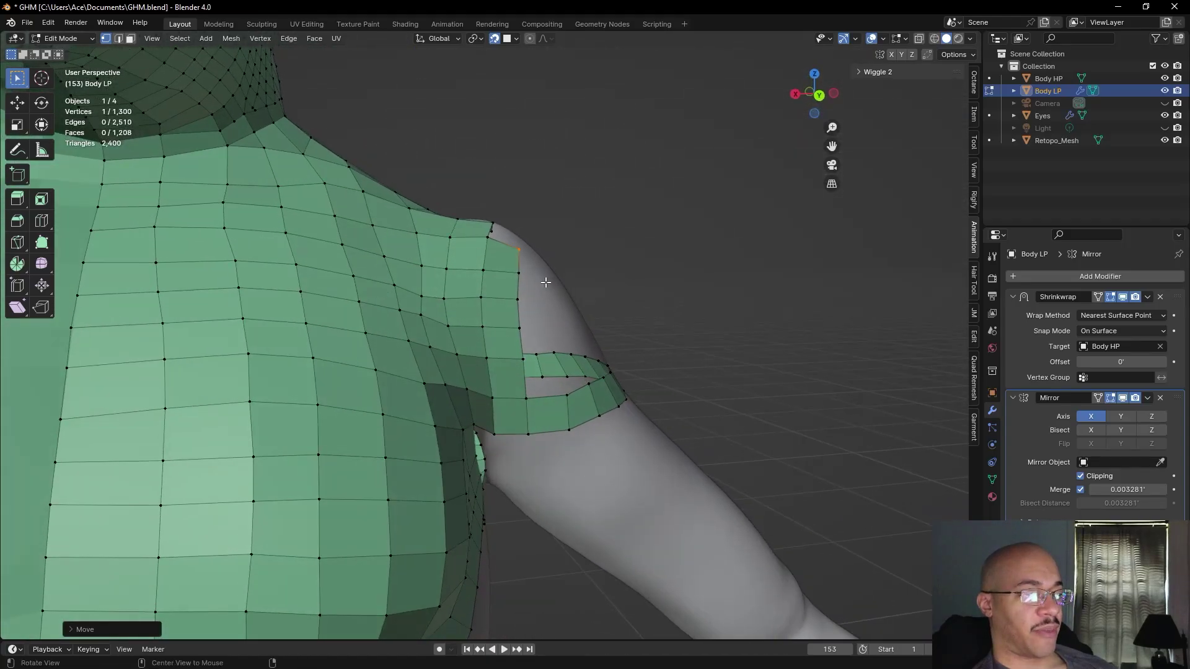
# - Carry the second armhole column over the top of the shoulder with two more faces
pyautogui.keyDown('alt'); pyautogui.moveTo(602, 235); pyautogui.dragTo(517, 302); pyautogui.keyUp('alt')
pyautogui.click(527, 295)
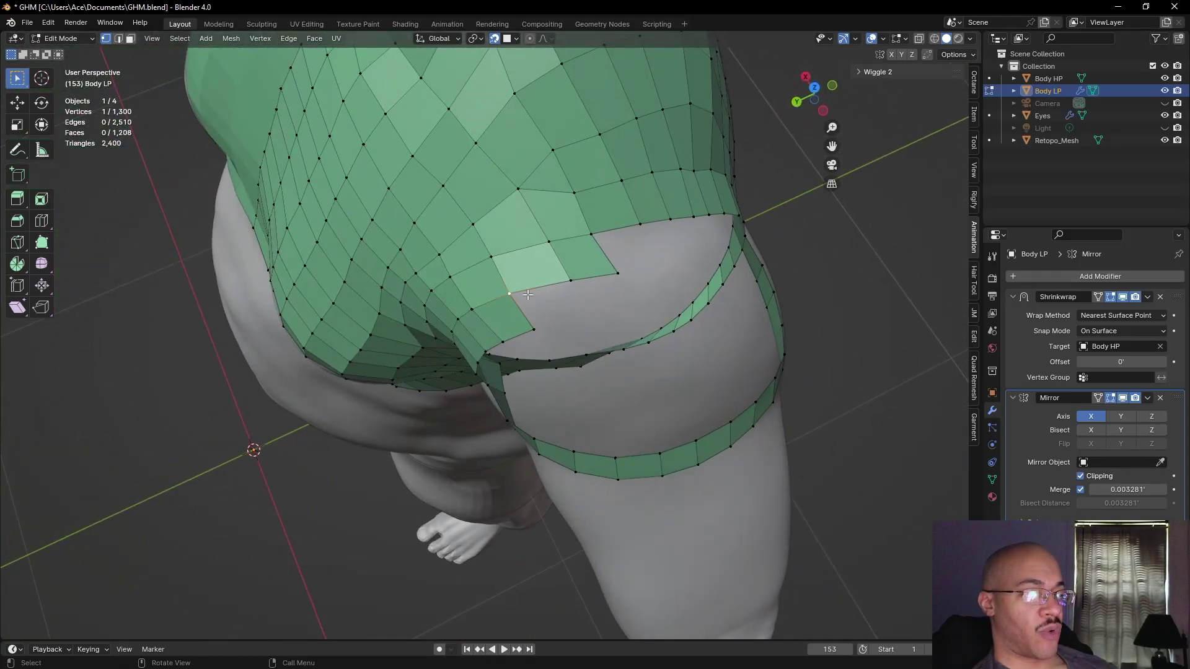
pyautogui.press('f')
pyautogui.click(556, 313)
pyautogui.press('f')
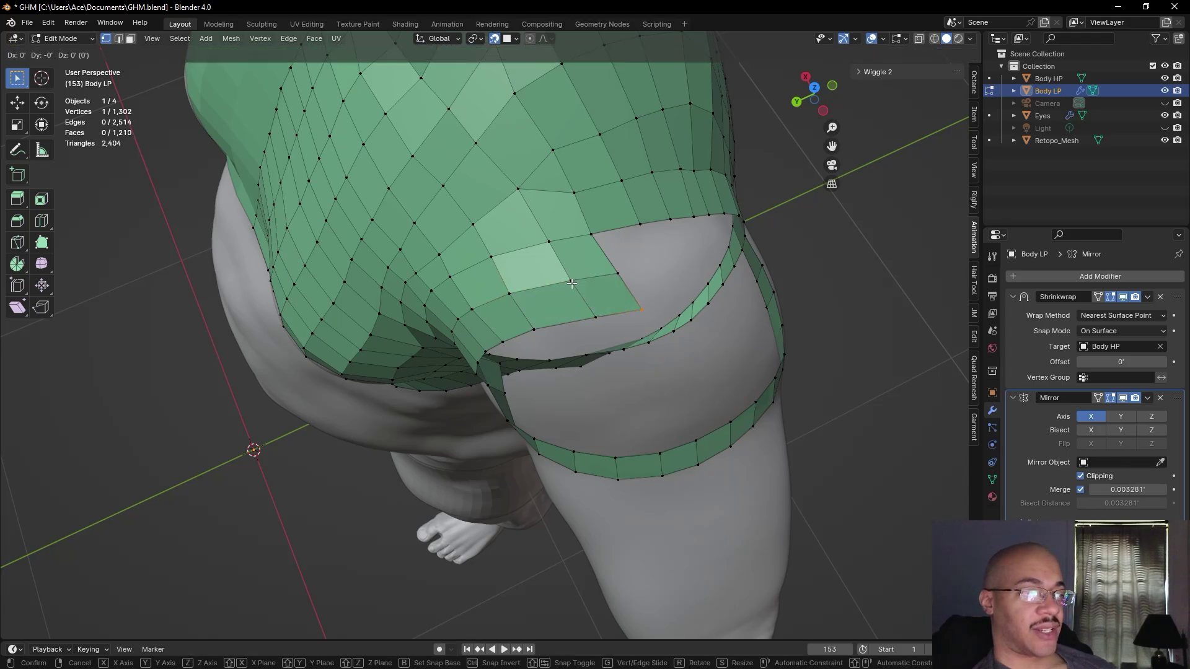
pyautogui.click(571, 283)
# - Reposition the end vertex and neighbouring vertices of the new shoulder-top faces to even their spacing
pyautogui.moveTo(805, 301); pyautogui.dragTo(714, 296, button='middle')
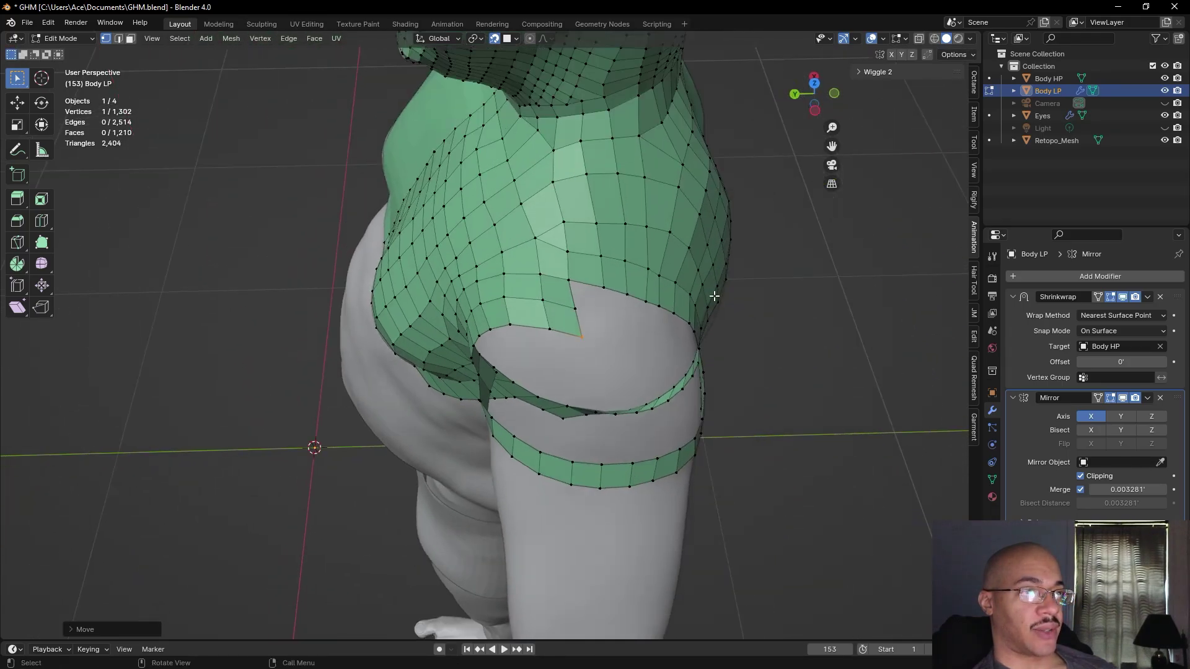
pyautogui.press('g')
pyautogui.click(674, 317)
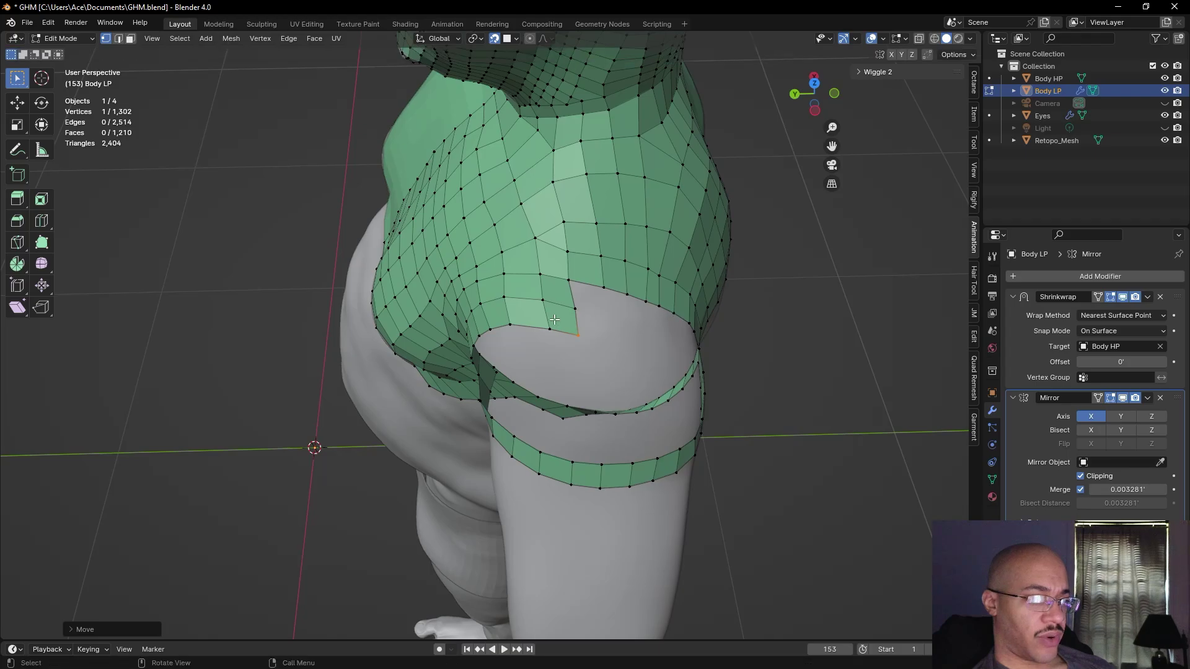
pyautogui.click(549, 328)
pyautogui.press('g')
pyautogui.click(544, 324)
pyautogui.click(541, 305)
pyautogui.press('g')
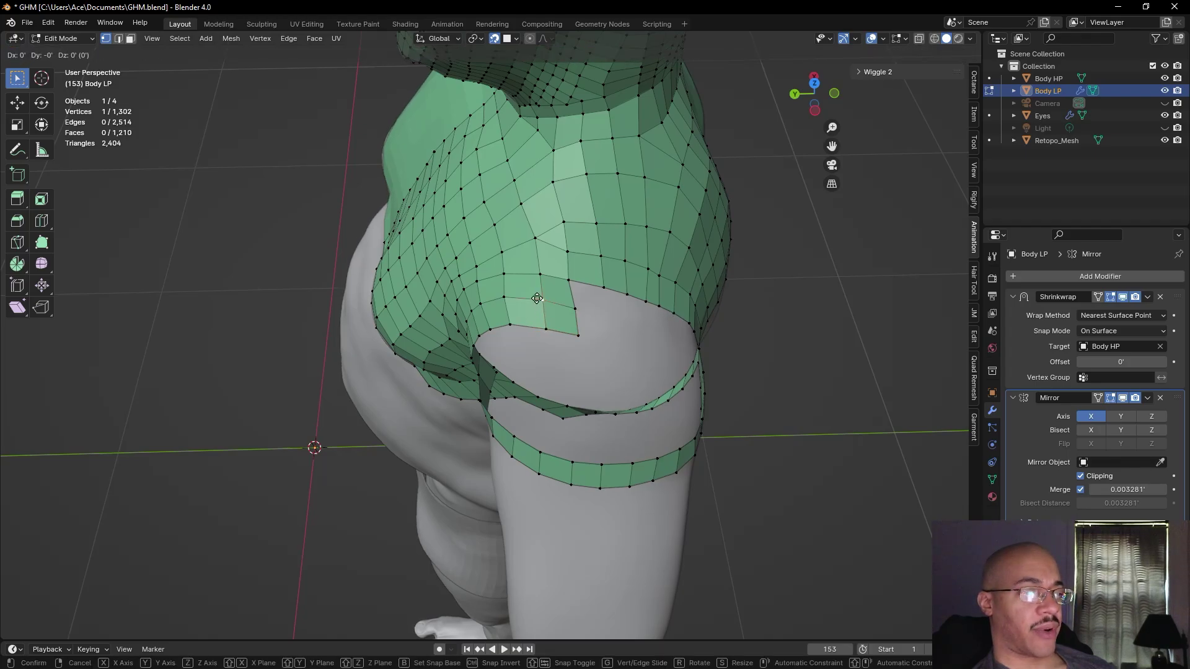
pyautogui.click(534, 299)
pyautogui.click(546, 329)
pyautogui.press('g')
pyautogui.click(540, 328)
pyautogui.click(516, 324)
# - Build a third column of four faces up the front of the shoulder, starting from the upper-arm band
pyautogui.moveTo(299, 228); pyautogui.dragTo(655, 366, button='middle')
pyautogui.scroll(5, 655, 367)
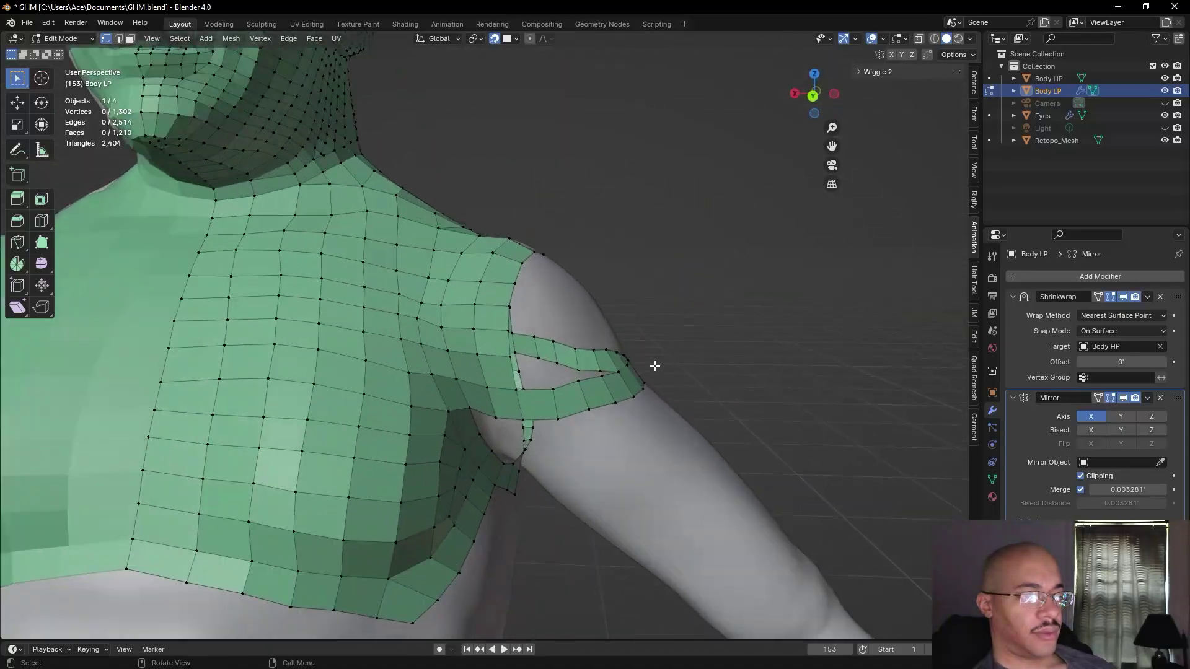
pyautogui.press('f')
pyautogui.click(535, 391)
pyautogui.click(510, 354)
pyautogui.press('f')
pyautogui.click(510, 353)
pyautogui.press('f')
pyautogui.click(509, 330)
pyautogui.press('f')
pyautogui.click(509, 307)
# - Adjust a vertex on the chest beside the shoulder and the outer vertices of the third armhole column
pyautogui.click(421, 318)
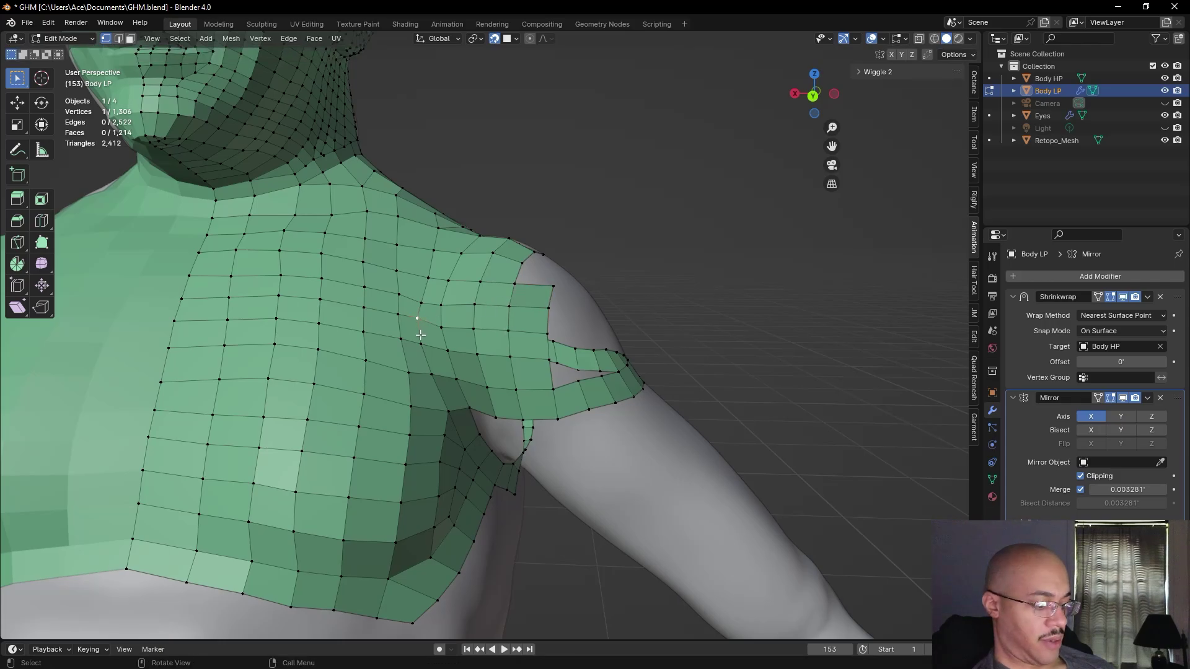
pyautogui.press('g')
pyautogui.click(422, 339)
pyautogui.click(797, 254)
pyautogui.moveTo(797, 255); pyautogui.dragTo(731, 308, button='middle')
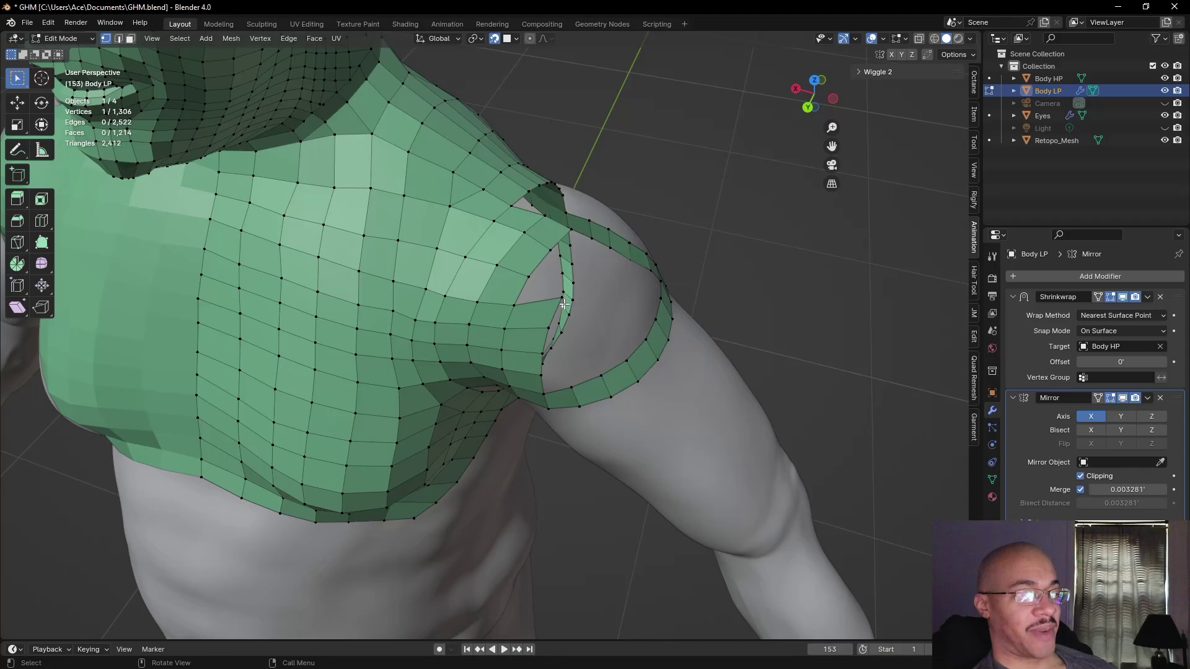
pyautogui.press('g')
pyautogui.click(557, 318)
pyautogui.press('g')
pyautogui.click(548, 332)
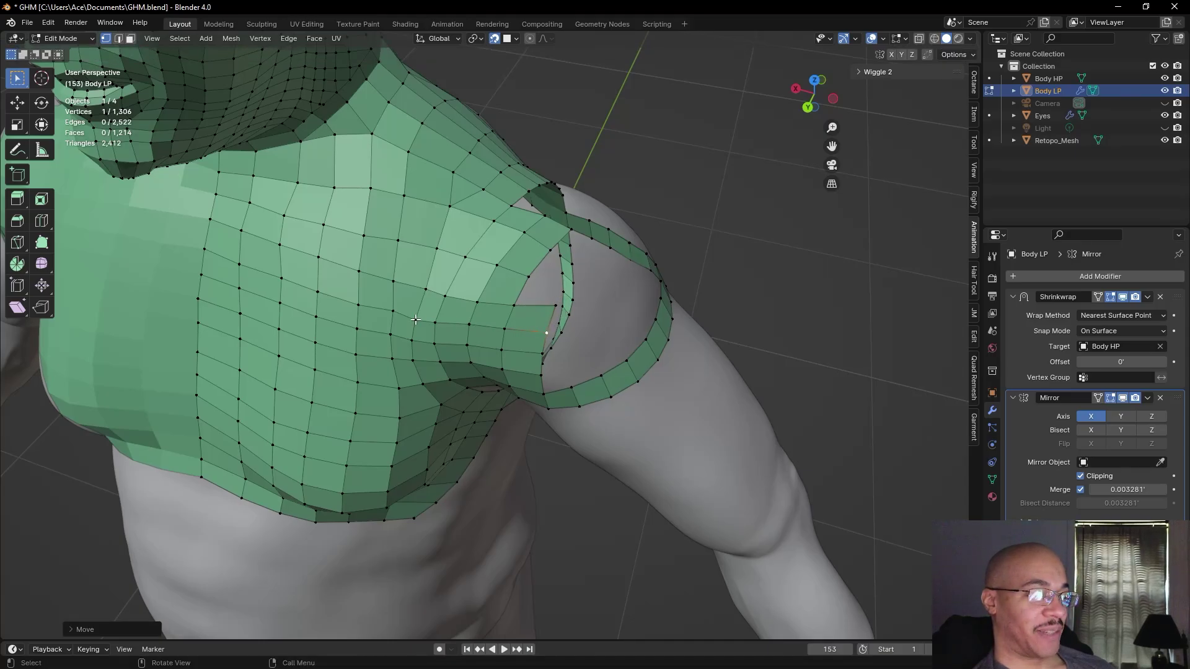
pyautogui.press('g')
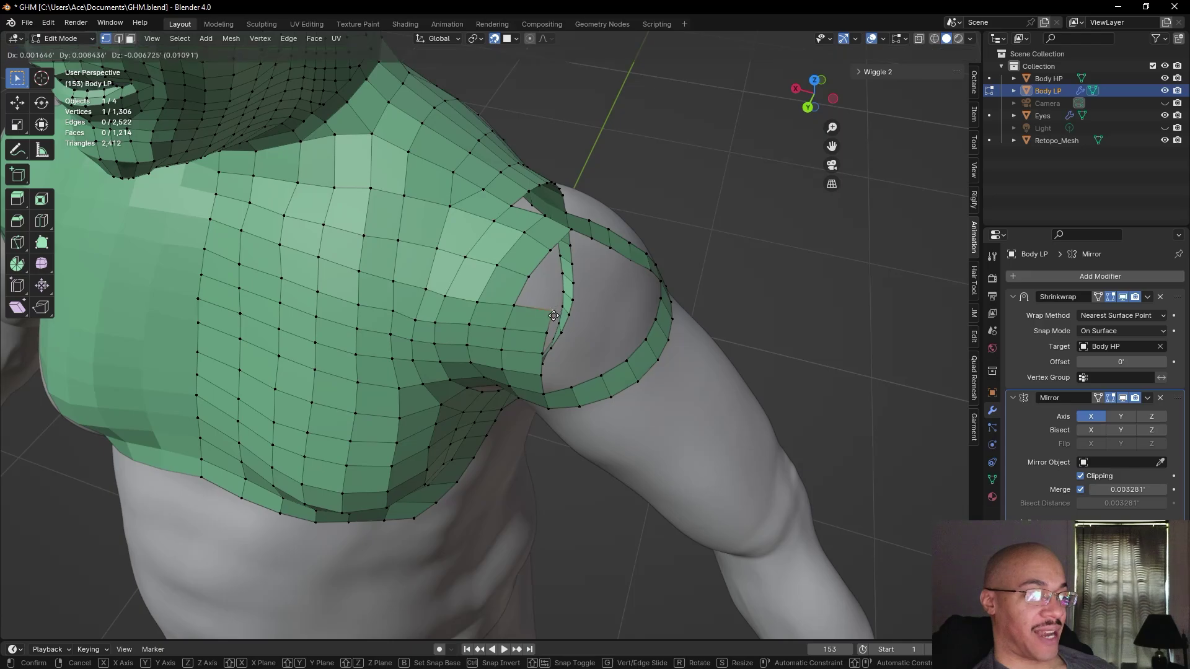
pyautogui.click(519, 309)
# - Extend the third column with two faces toward the shoulder top and adjust the adjacent border vertex
pyautogui.press('f')
pyautogui.press('g')
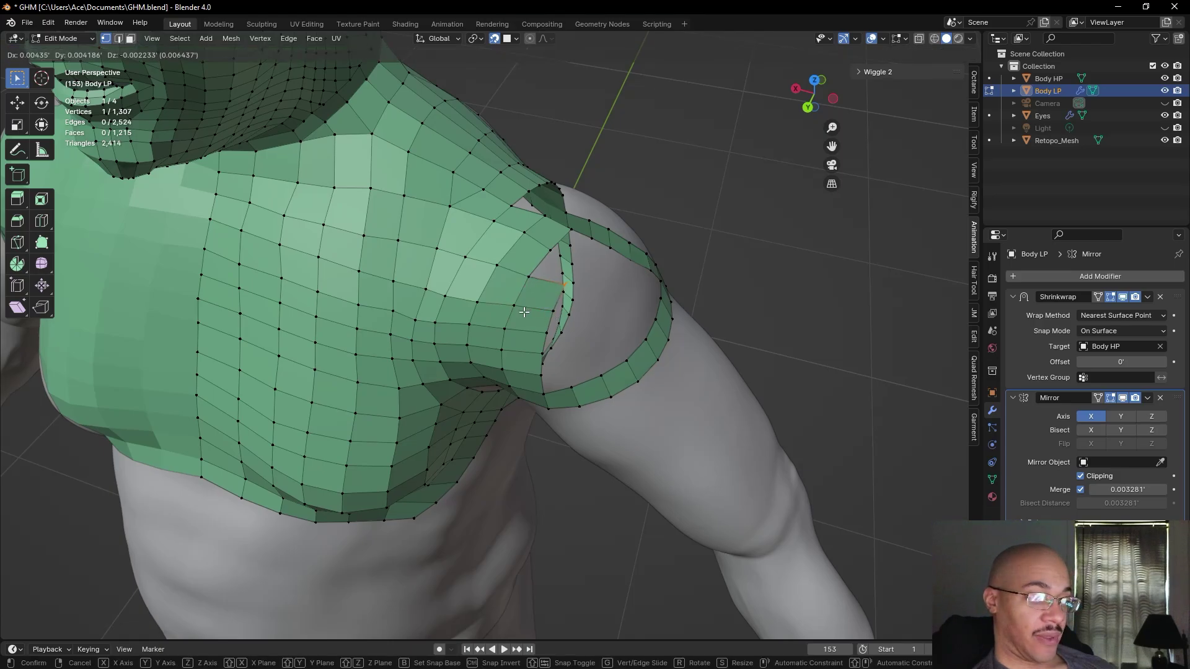
pyautogui.click(522, 316)
pyautogui.press('f')
pyautogui.press('g')
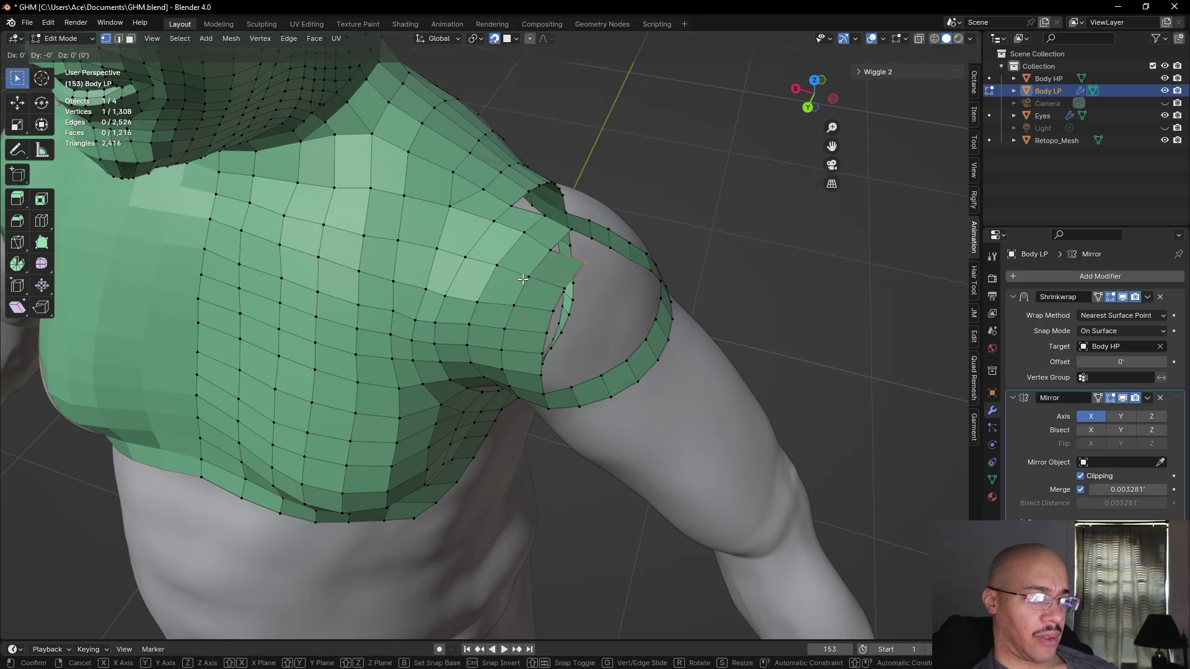
pyautogui.click(551, 259)
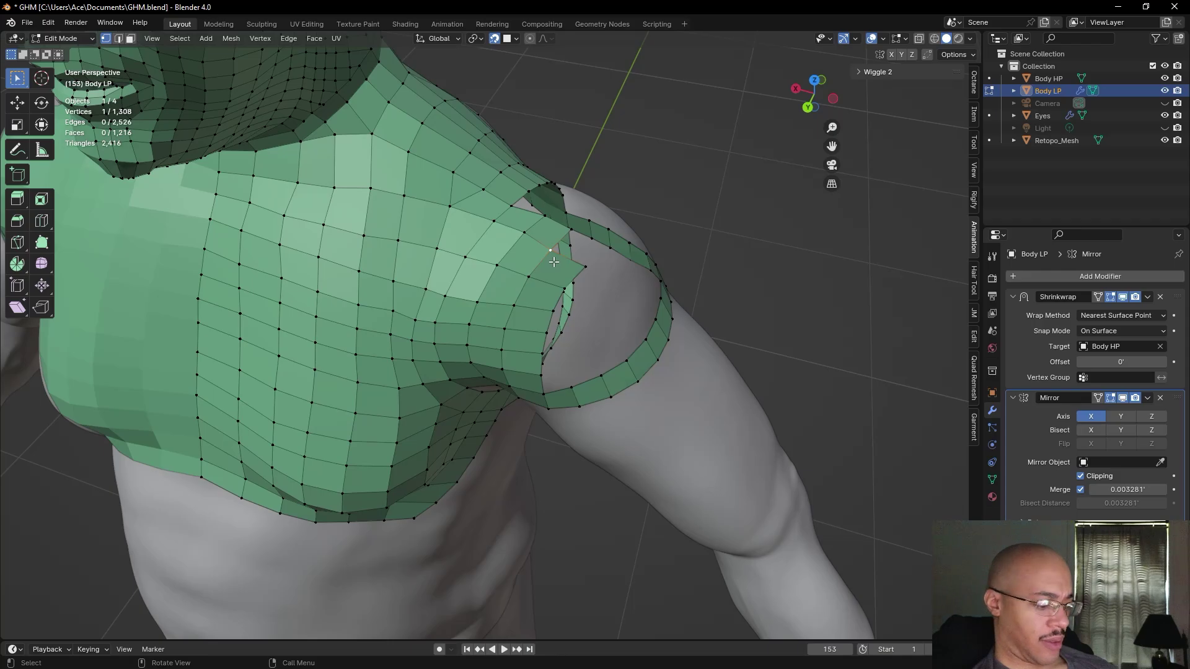
pyautogui.press('g')
pyautogui.click(556, 258)
# - Add a face in the front corner where the third column meets the upper-arm band
pyautogui.click(806, 222)
pyautogui.moveTo(807, 222); pyautogui.dragTo(733, 231, button='middle')
pyautogui.scroll(-4, 733, 231)
pyautogui.moveTo(786, 277); pyautogui.dragTo(831, 326, button='middle')
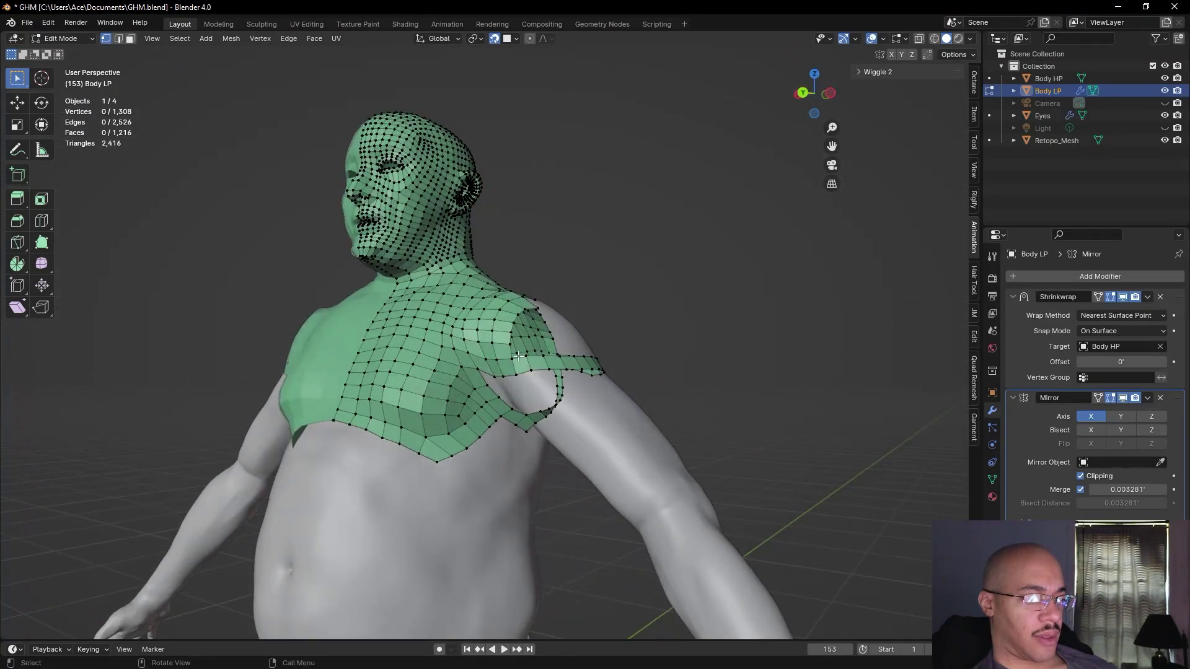
pyautogui.press('f')
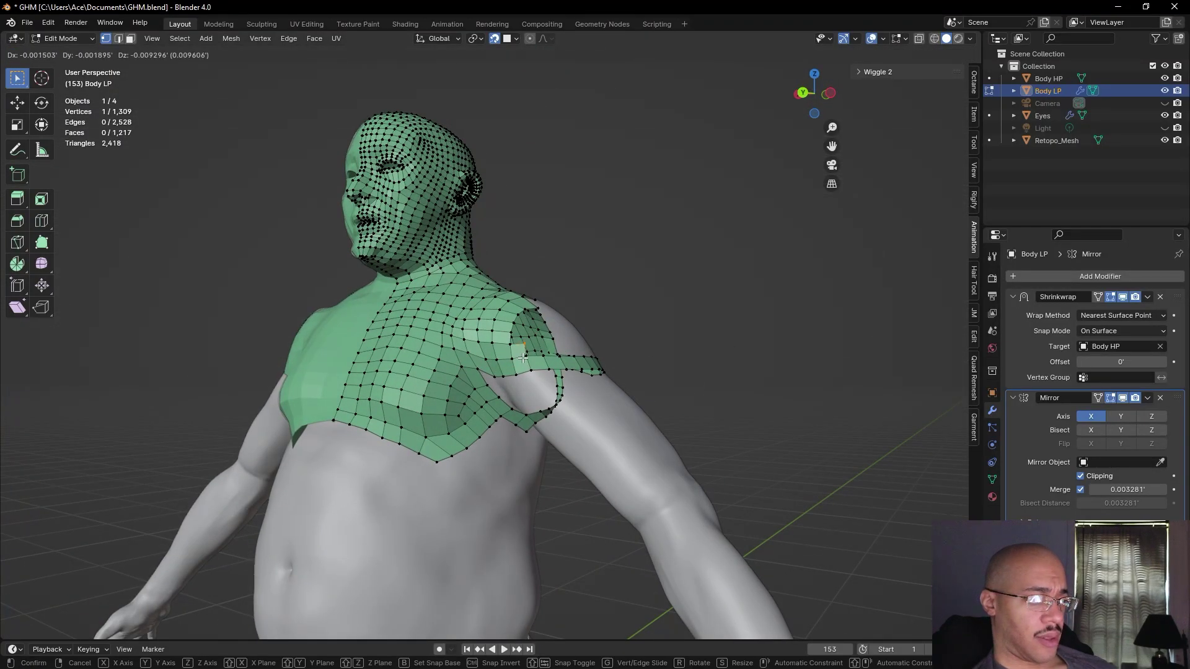
pyautogui.click(514, 345)
# - Try to continue with two more faces up the armhole edge above the new corner face
pyautogui.press('f')
pyautogui.click(512, 339)
pyautogui.press('f')
pyautogui.click(512, 335)
# - Add three faces along the upper edge of the arm band, continuing outward from the front corner face
pyautogui.moveTo(711, 327); pyautogui.dragTo(564, 369, button='middle')
pyautogui.scroll(4, 548, 357)
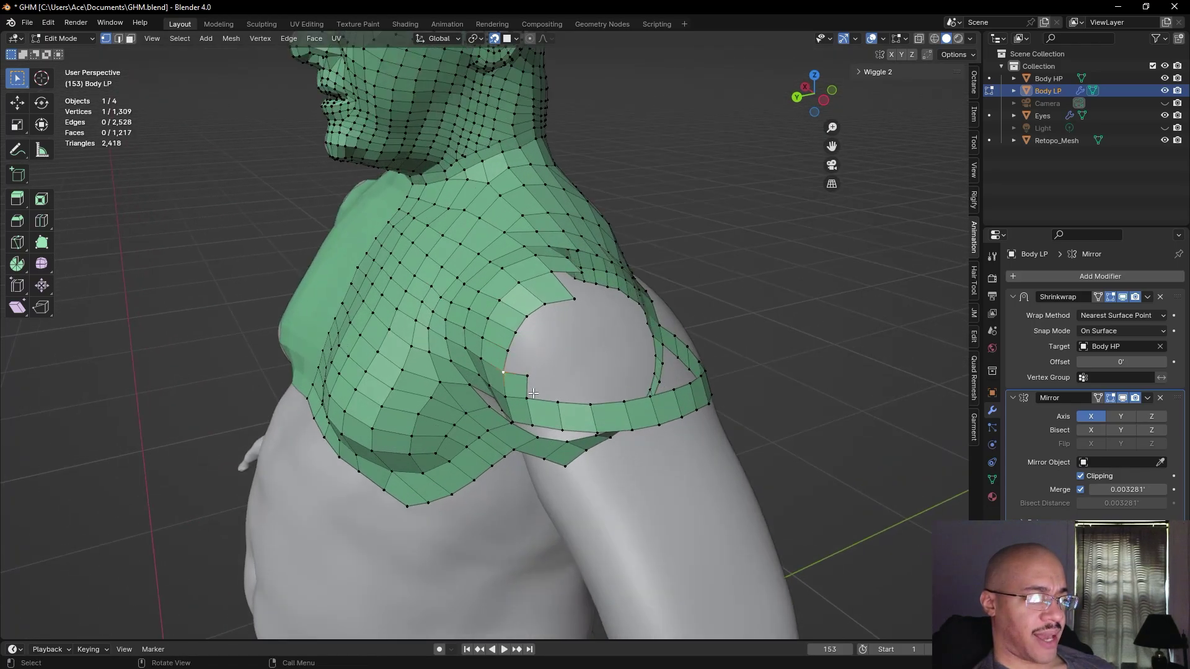
pyautogui.press('f')
pyautogui.click(541, 390)
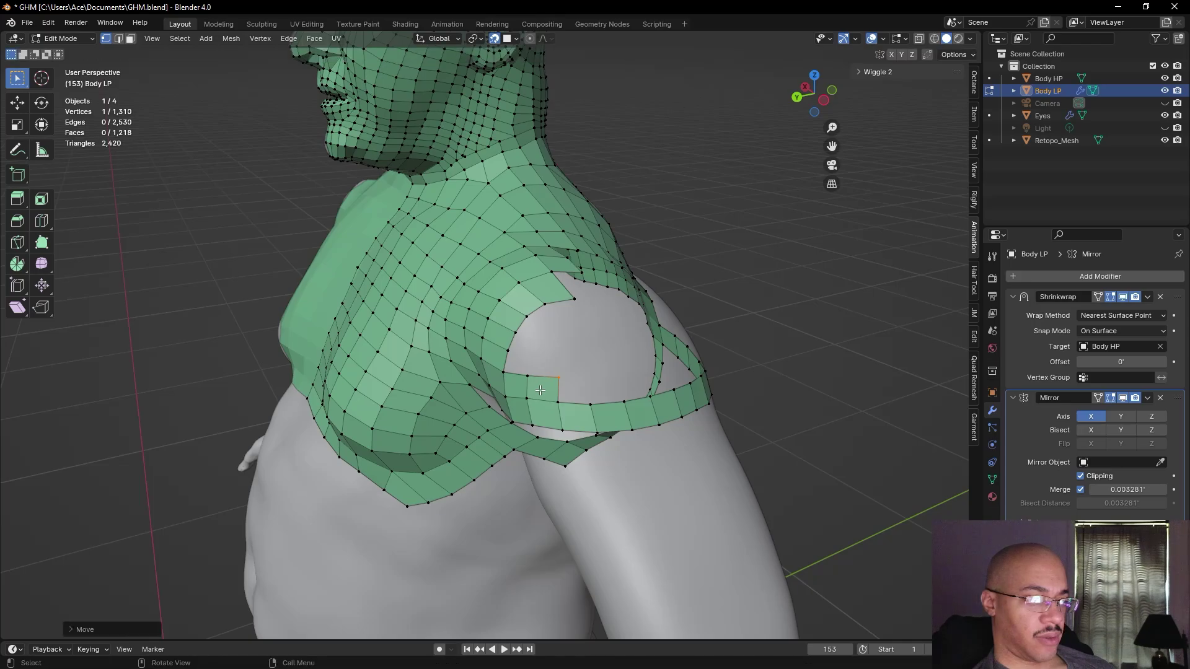
pyautogui.press('f')
pyautogui.click(553, 398)
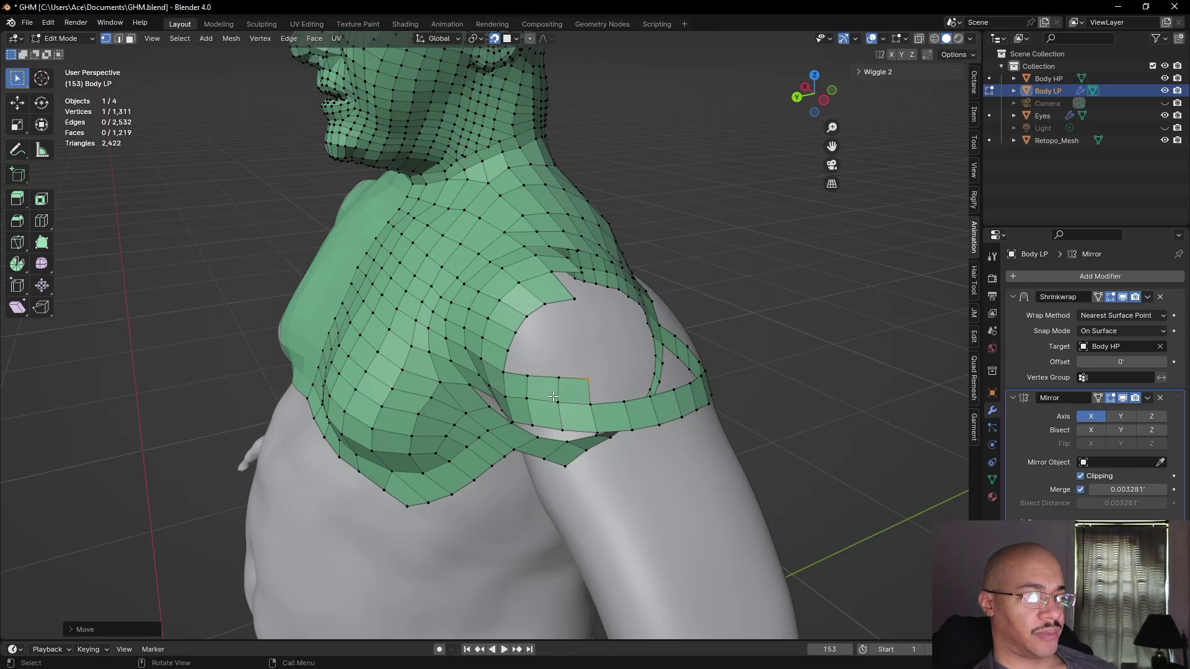
pyautogui.click(556, 375)
pyautogui.press('f')
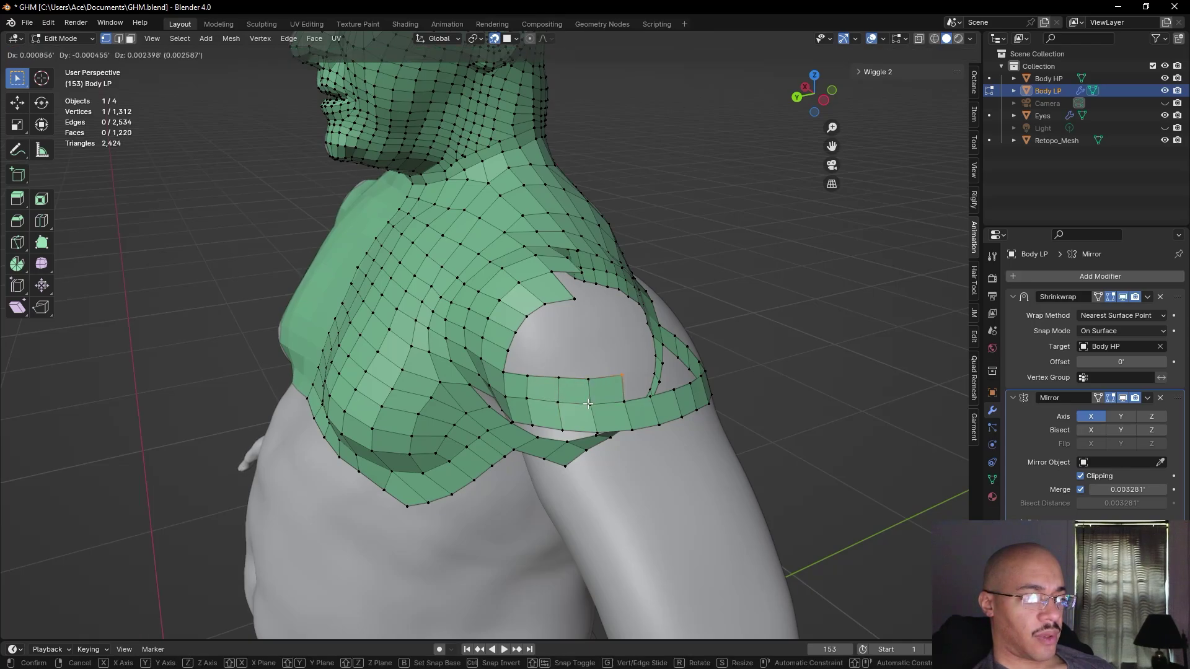
pyautogui.click(587, 404)
# - Continue the row above the arm band with four more faces around the outer side of the upper arm
pyautogui.moveTo(588, 404); pyautogui.dragTo(678, 386, button='middle')
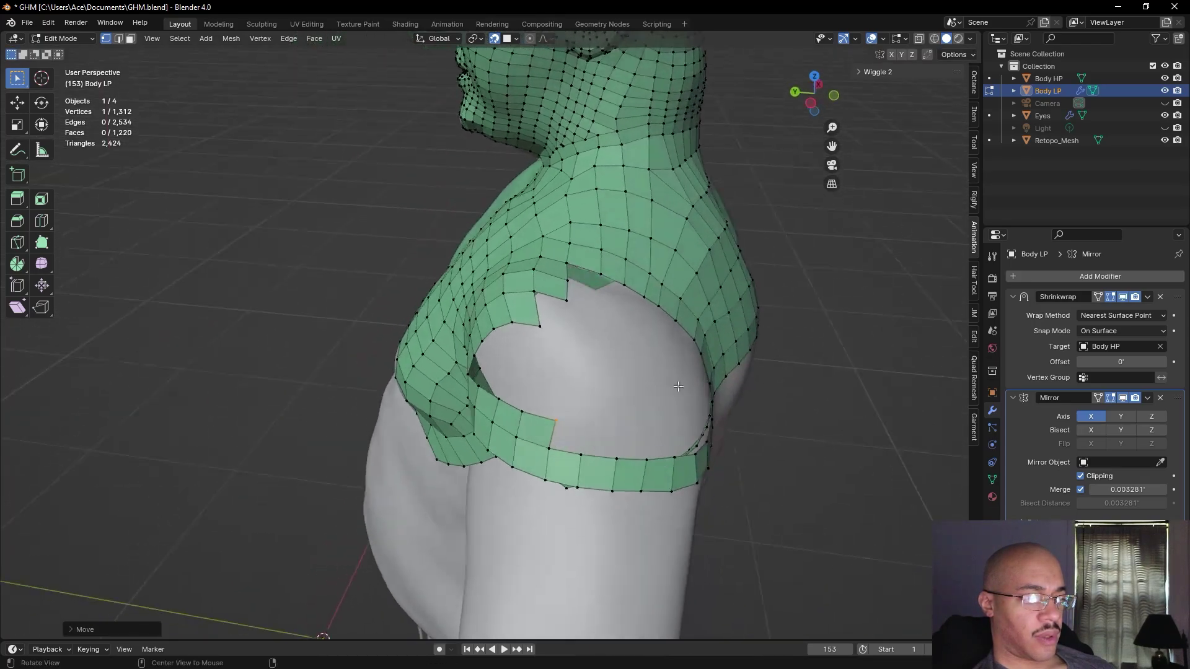
pyautogui.press('f')
pyautogui.click(553, 448)
pyautogui.press('f')
pyautogui.click(582, 453)
pyautogui.press('f')
pyautogui.click(645, 455)
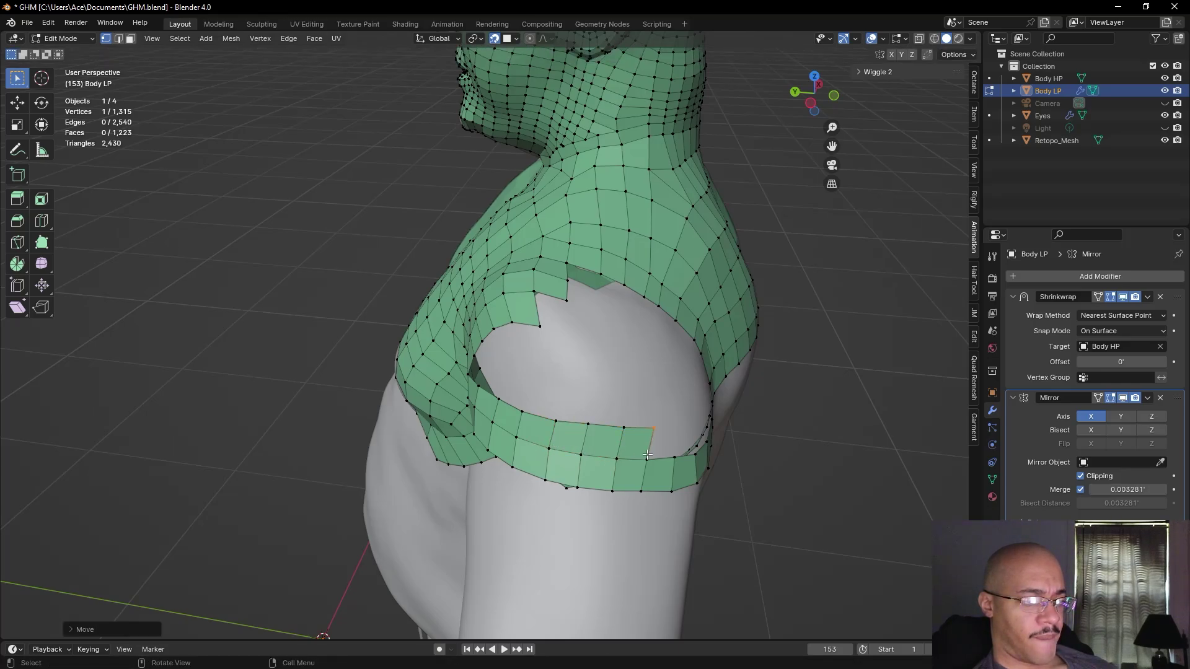
pyautogui.press('f')
pyautogui.click(674, 455)
# - Adjust the row's end vertex and add two more faces around the rear of the upper arm
pyautogui.moveTo(797, 438); pyautogui.dragTo(728, 431, button='middle')
pyautogui.press('g')
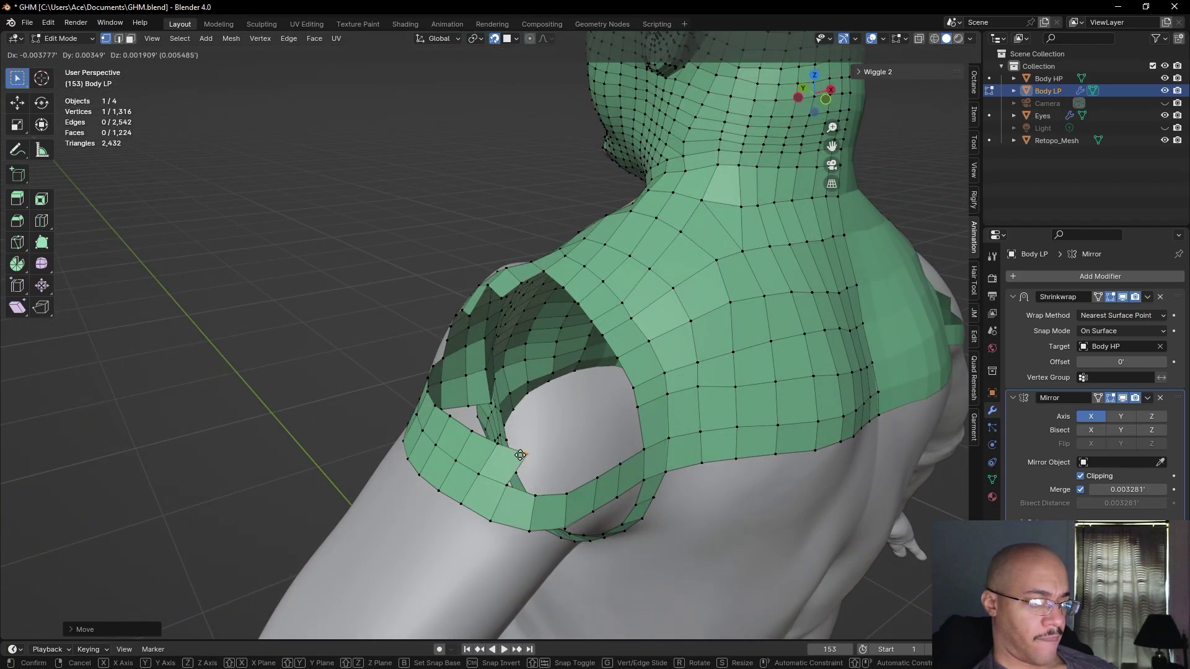
pyautogui.click(517, 474)
pyautogui.press('f')
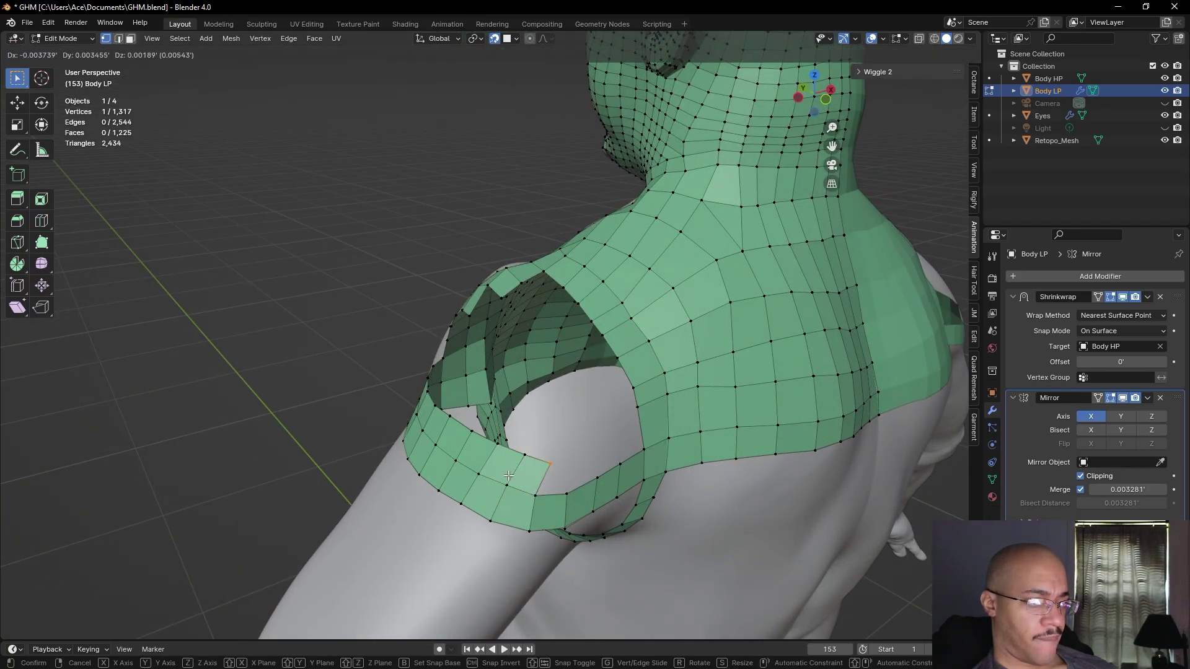
pyautogui.click(516, 491)
pyautogui.click(566, 493)
pyautogui.press('f')
# - Reposition the vertices of the new row and the arm band behind the shoulder to even out the faces
pyautogui.click(536, 494)
pyautogui.press('g')
pyautogui.click(571, 501)
pyautogui.click(581, 465)
pyautogui.press('g')
pyautogui.click(573, 465)
pyautogui.press('g')
pyautogui.click(527, 458)
pyautogui.click(523, 458)
pyautogui.press('g')
pyautogui.click(534, 477)
pyautogui.click(536, 496)
pyautogui.press('g')
pyautogui.click(539, 497)
# - Extend the row above the arm band with three more faces around the rear of the upper arm toward the armhole border
pyautogui.click(570, 464)
pyautogui.press('g')
pyautogui.click(570, 463)
pyautogui.press('f')
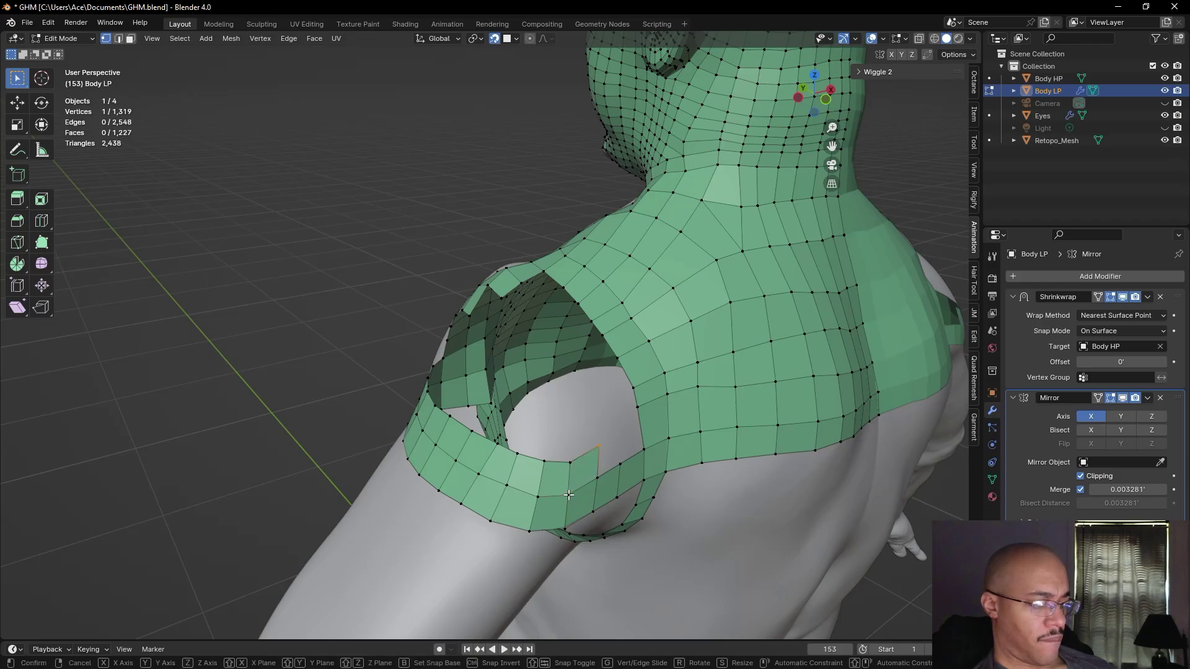
pyautogui.press('g')
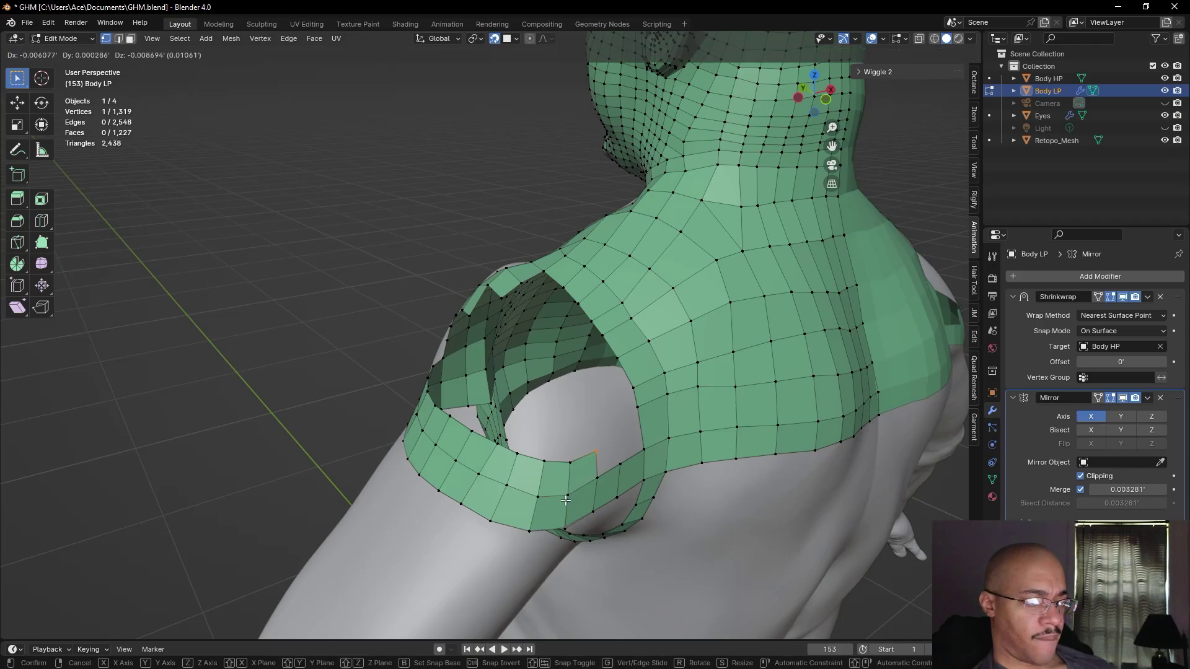
pyautogui.click(565, 500)
pyautogui.press('f')
# - Shift the vertices of the edge loop above the back's lowest face row slightly downward, from the armhole border toward the spine
pyautogui.press('g')
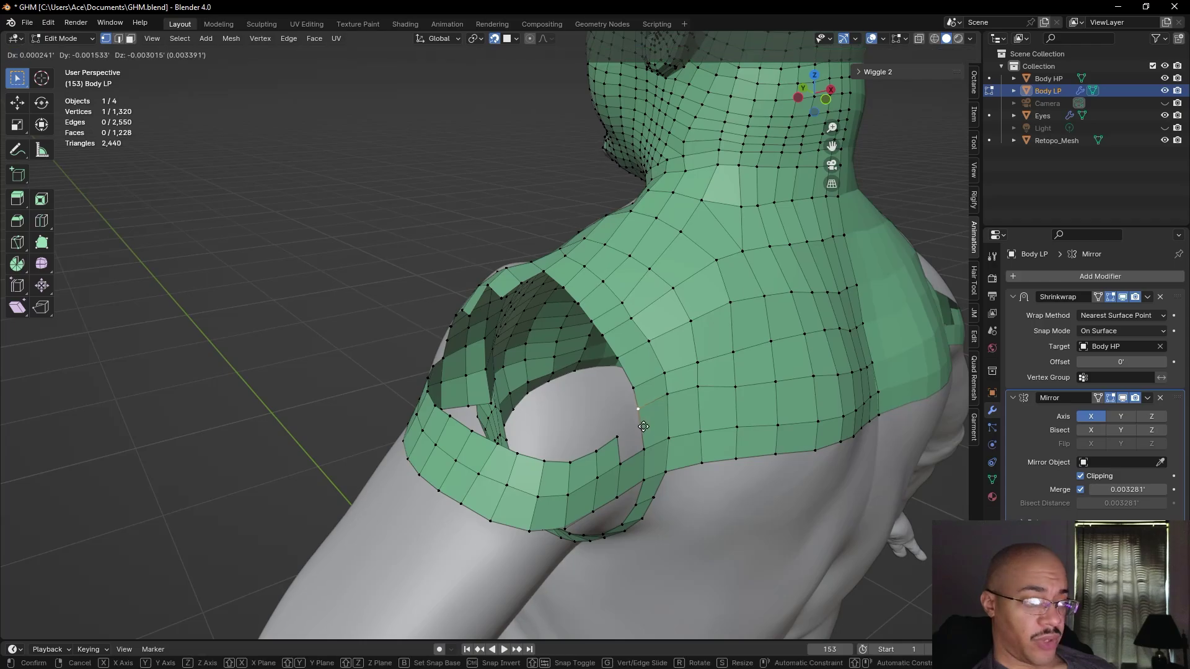
pyautogui.click(664, 403)
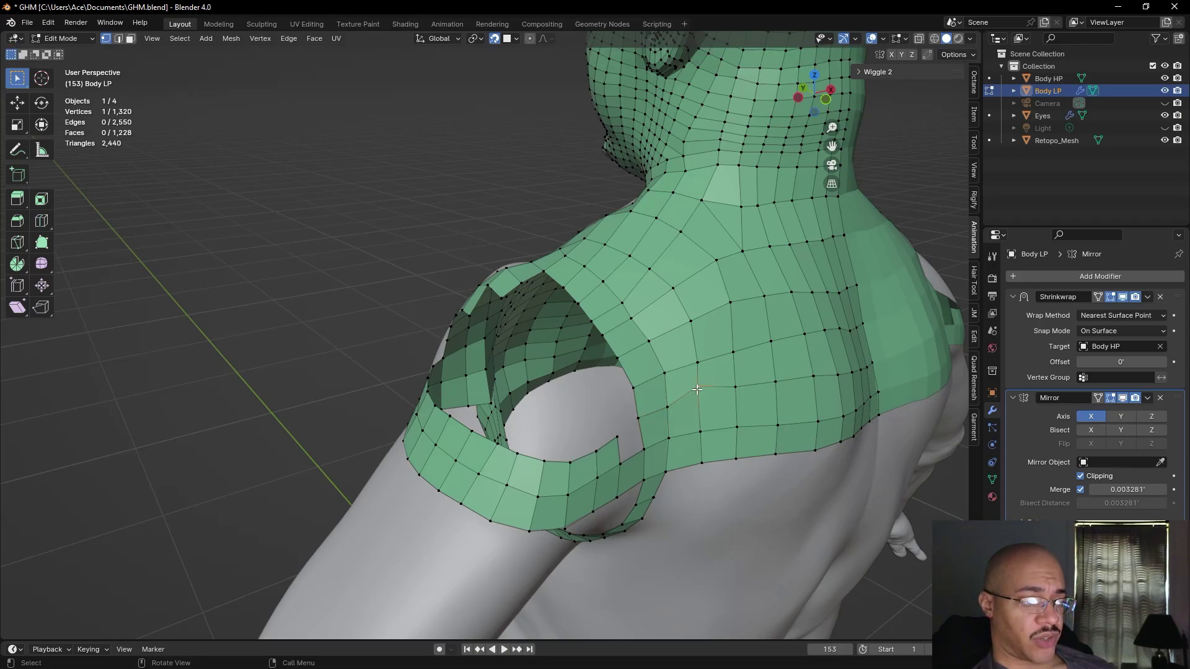
pyautogui.press('g')
pyautogui.click(697, 400)
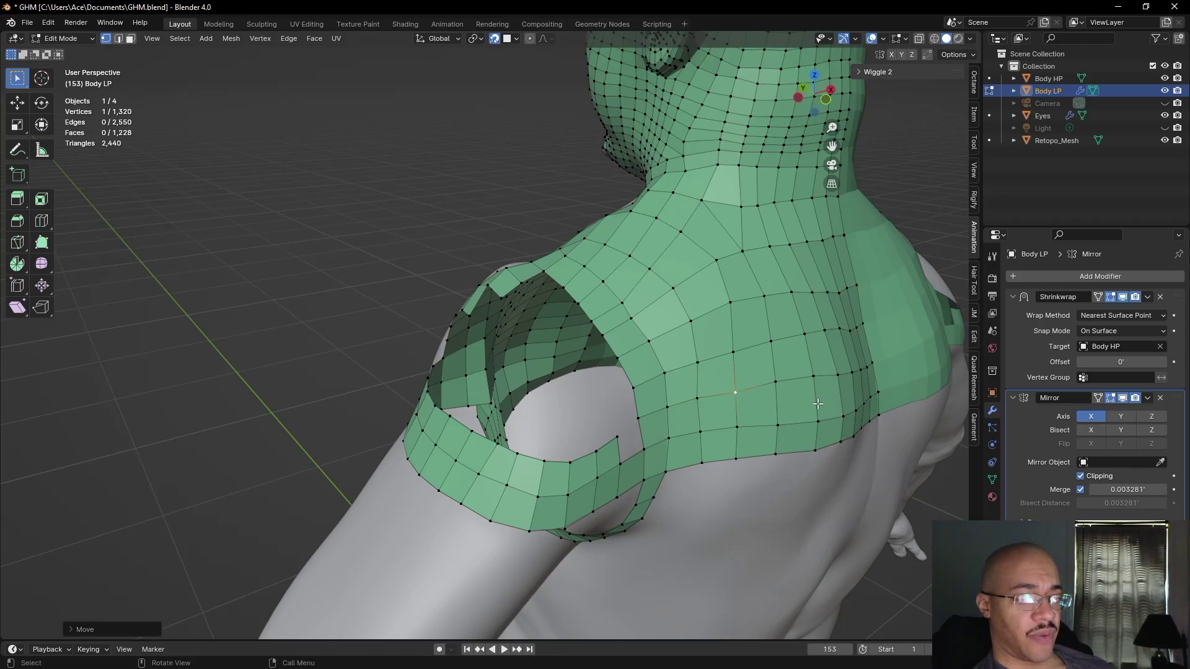
pyautogui.click(775, 386)
pyautogui.press('g')
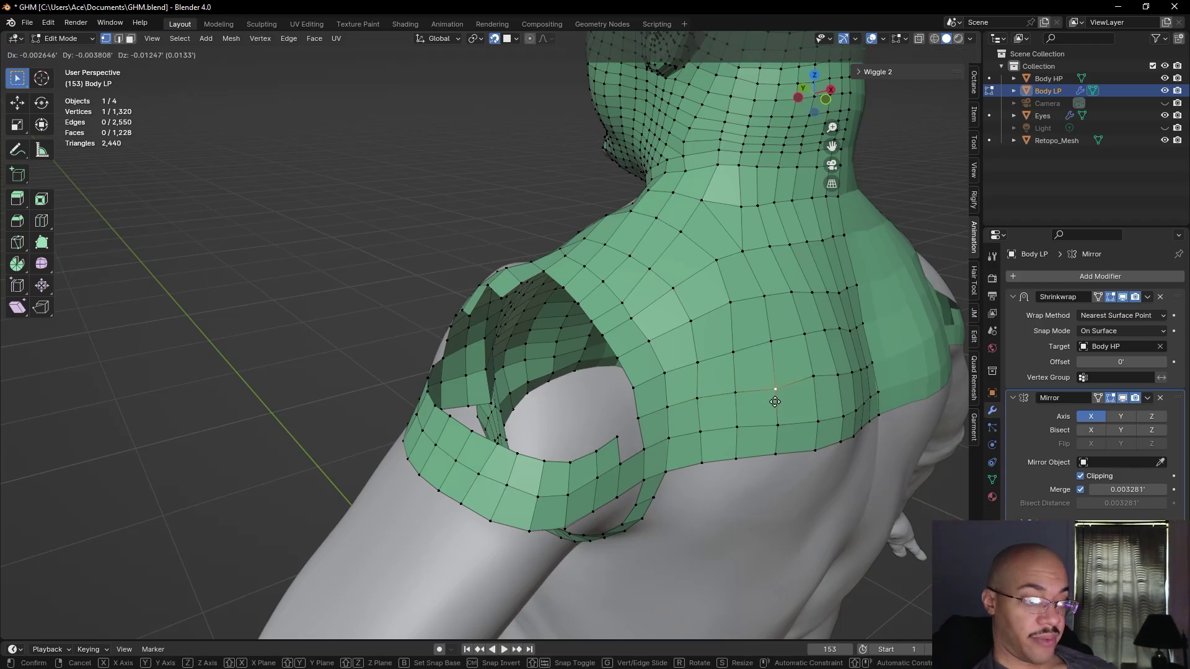
pyautogui.click(781, 397)
pyautogui.click(811, 377)
pyautogui.press('g')
pyautogui.click(812, 389)
pyautogui.click(834, 375)
pyautogui.press('g')
pyautogui.click(834, 383)
pyautogui.click(847, 375)
pyautogui.press('g')
pyautogui.click(848, 378)
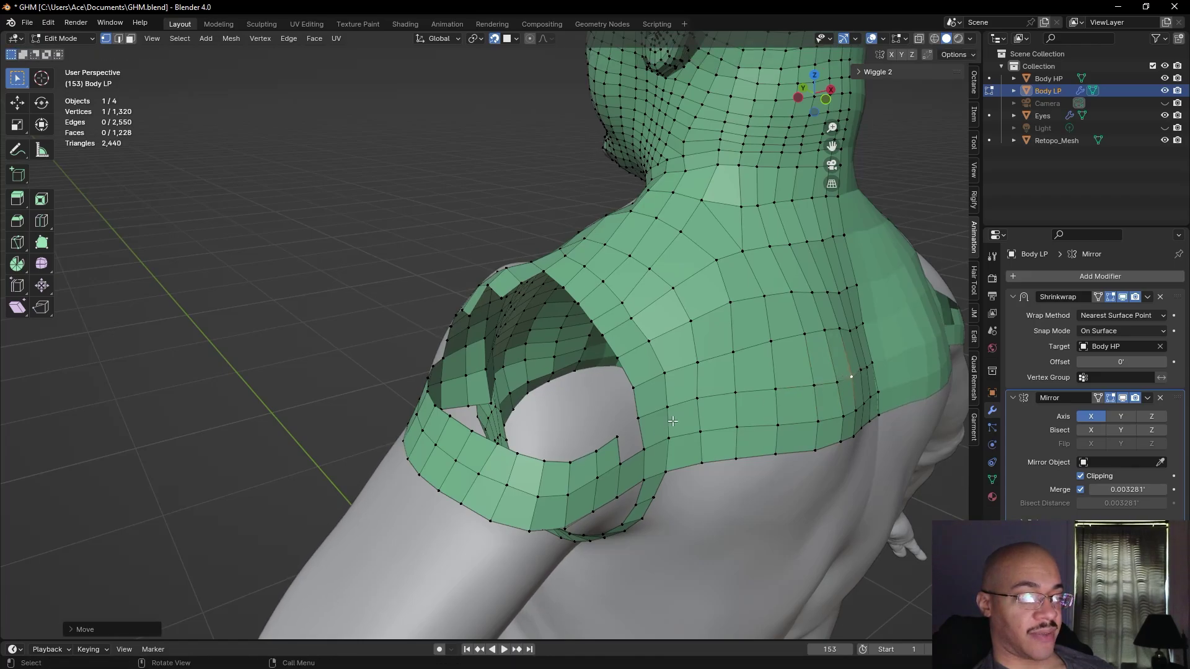
# - Fill the last gap between the rear end of the arm row and the armhole border with a face
pyautogui.moveTo(419, 440); pyautogui.dragTo(273, 345, button='middle')
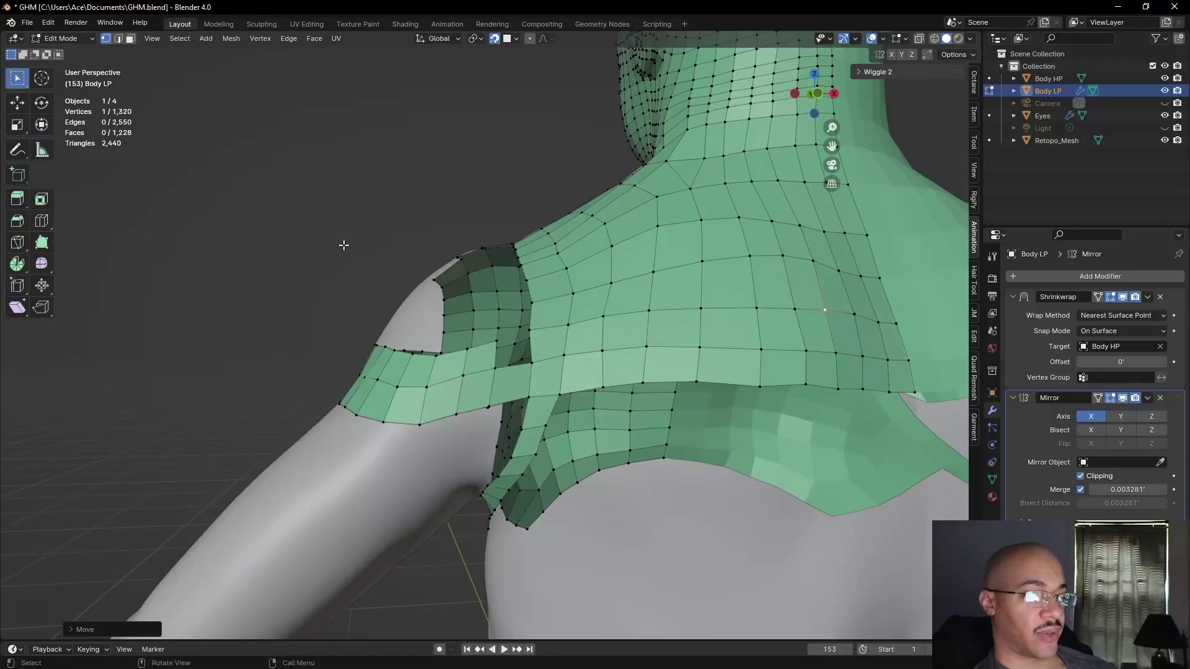
pyautogui.click(116, 39)
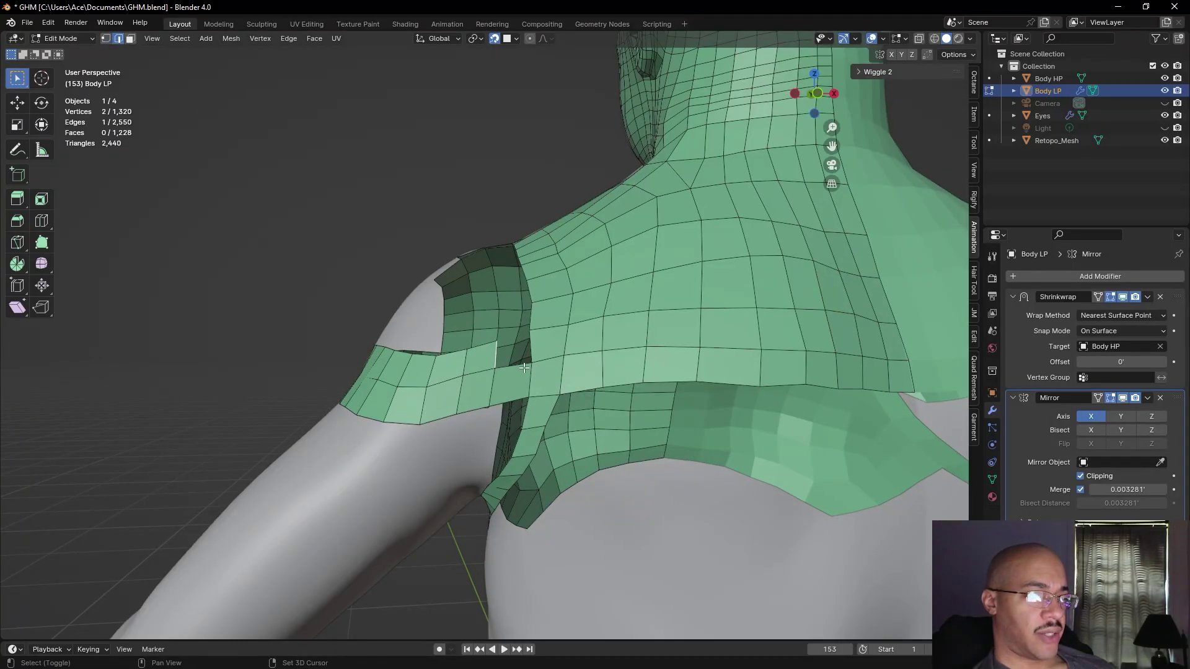
pyautogui.press('f')
# - Start another row above the completed one with three faces from the rear armhole border toward the outer arm
pyautogui.moveTo(224, 249); pyautogui.dragTo(294, 312, button='middle')
pyautogui.moveTo(394, 365); pyautogui.dragTo(531, 357, button='middle')
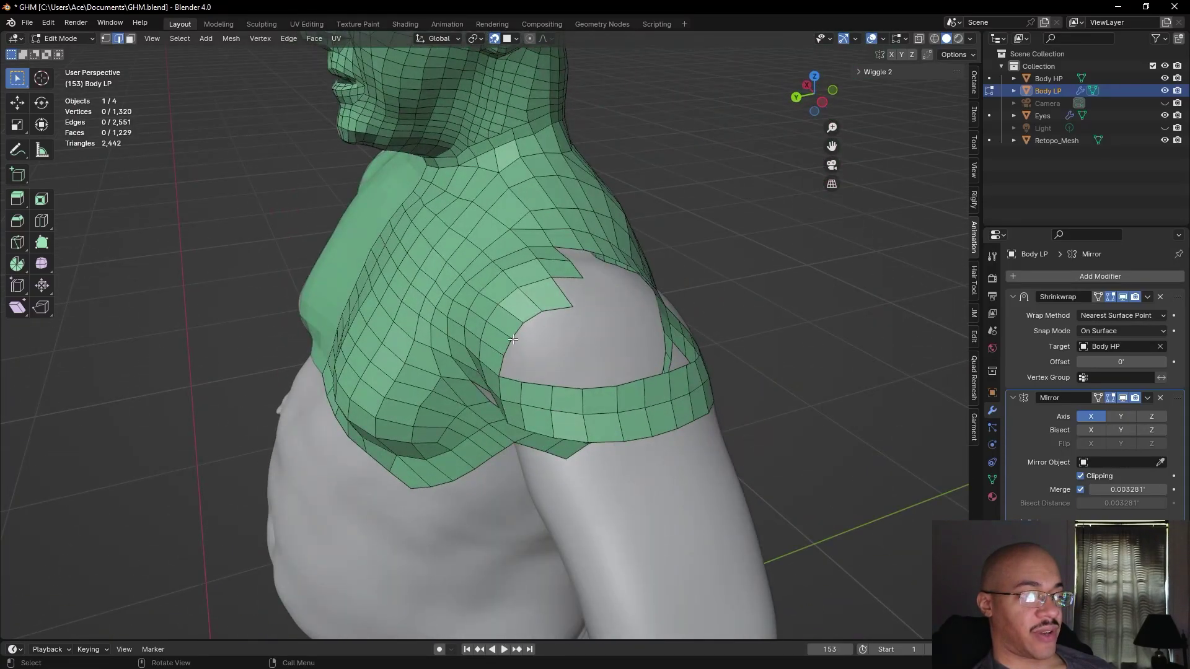
pyautogui.moveTo(601, 333); pyautogui.dragTo(76, 106, button='middle')
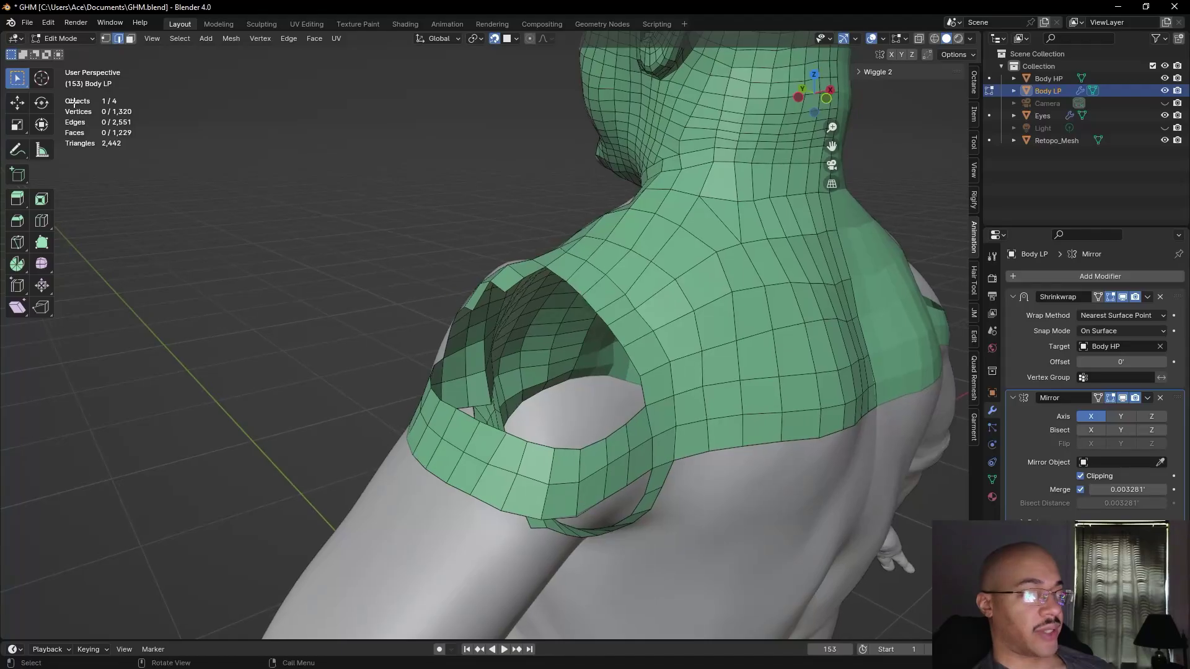
pyautogui.click(105, 39)
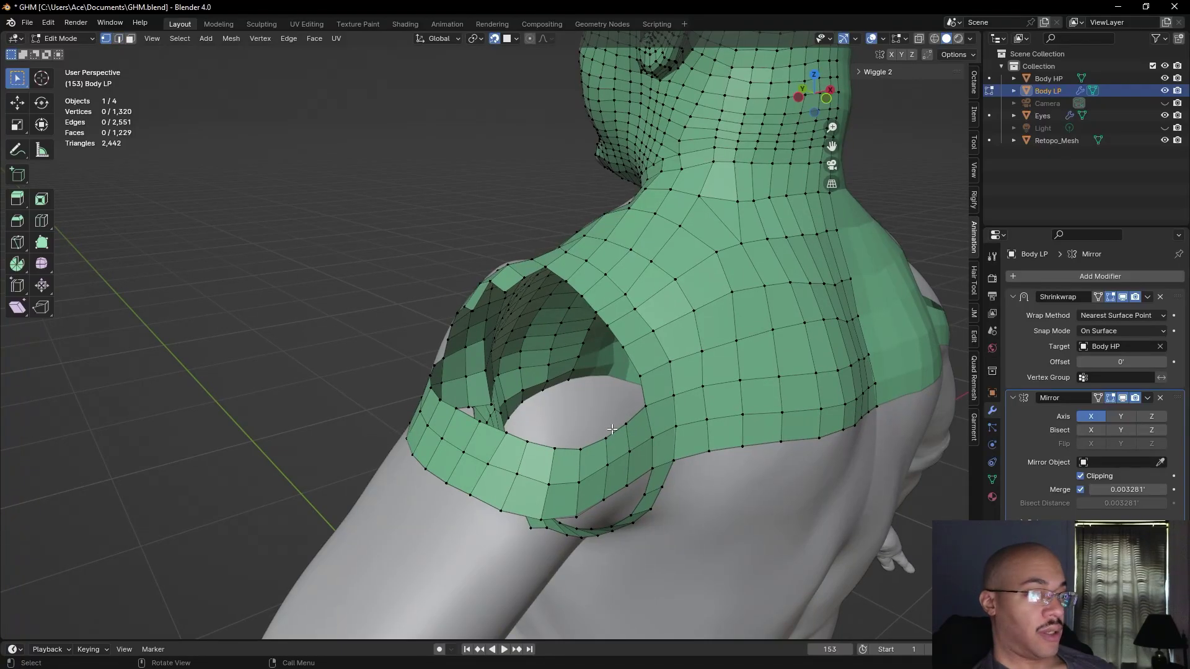
pyautogui.press('f')
pyautogui.click(637, 408)
pyautogui.click(626, 421)
pyautogui.press('f')
pyautogui.click(627, 421)
pyautogui.press('f')
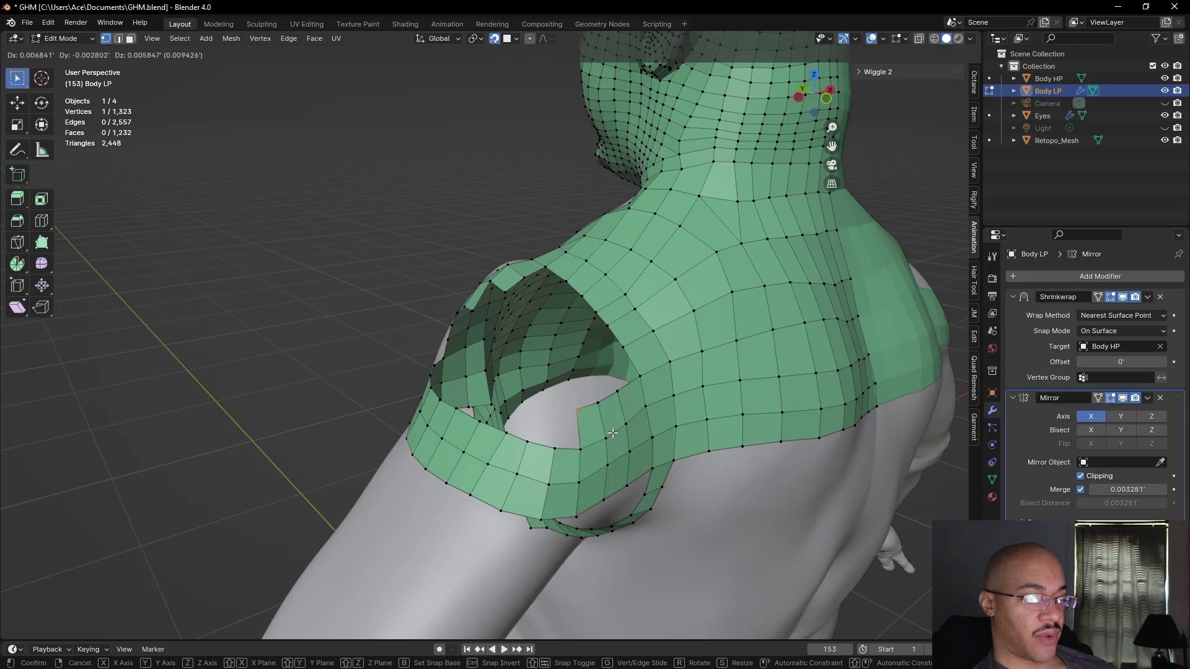
pyautogui.click(605, 436)
# - Add three more faces to the new upper row, continuing toward the outer side of the arm
pyautogui.click(579, 448)
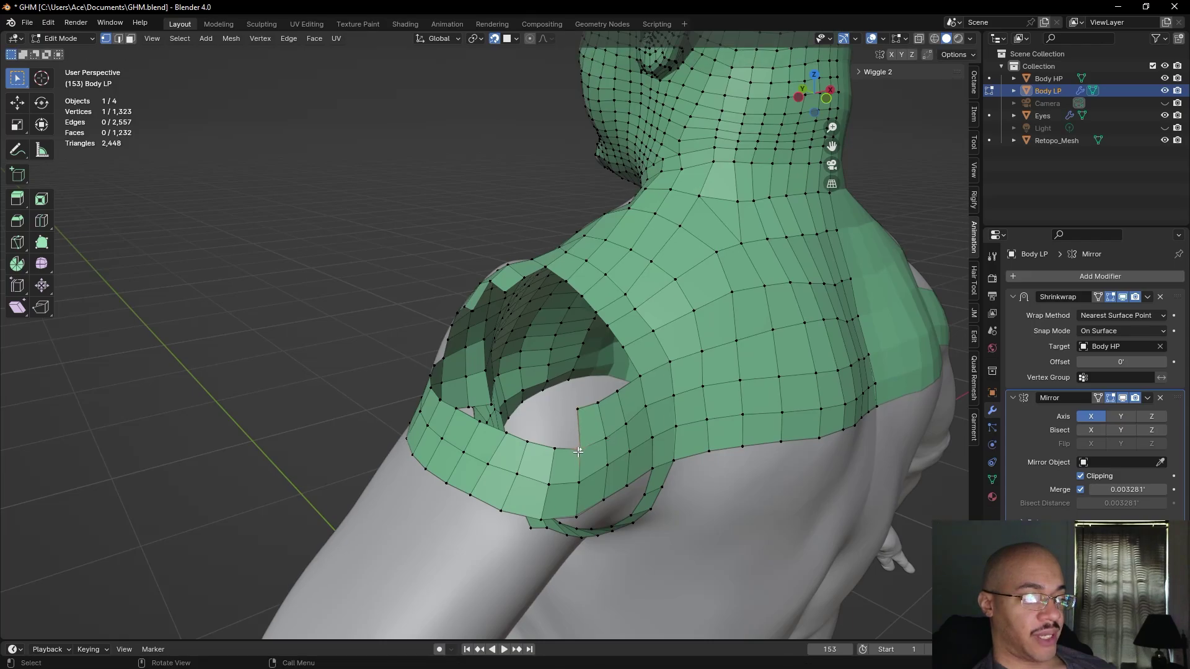
pyautogui.press('f')
pyautogui.click(554, 450)
pyautogui.press('g')
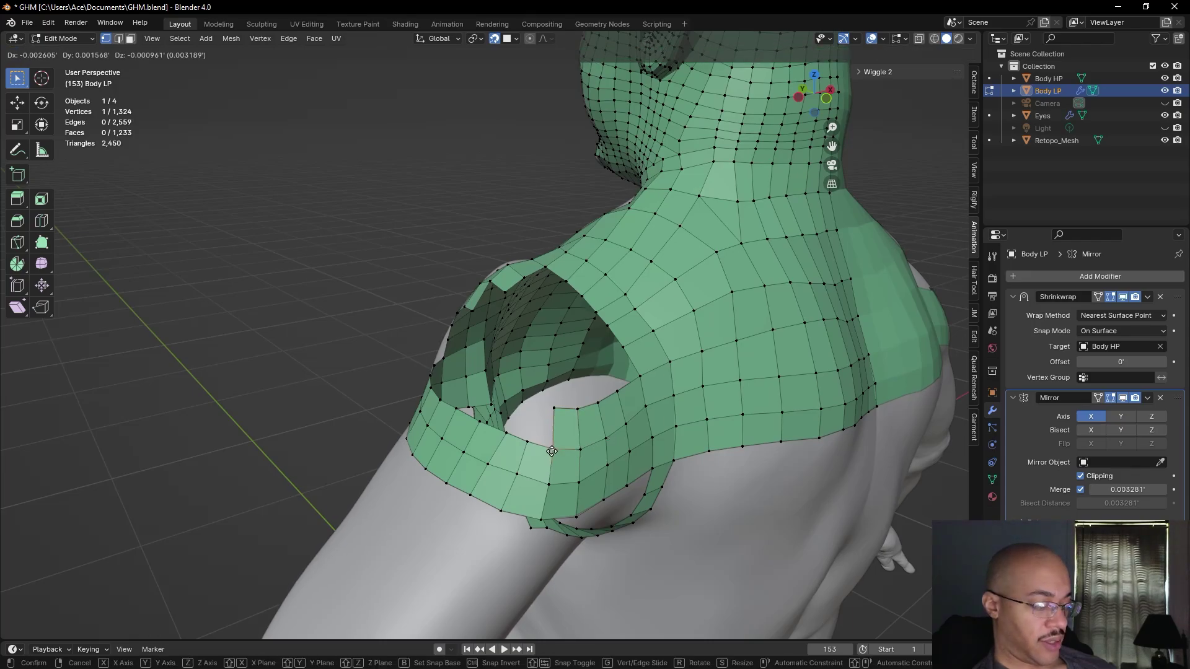
pyautogui.click(543, 451)
pyautogui.press('f')
pyautogui.click(530, 401)
pyautogui.press('f')
pyautogui.click(509, 393)
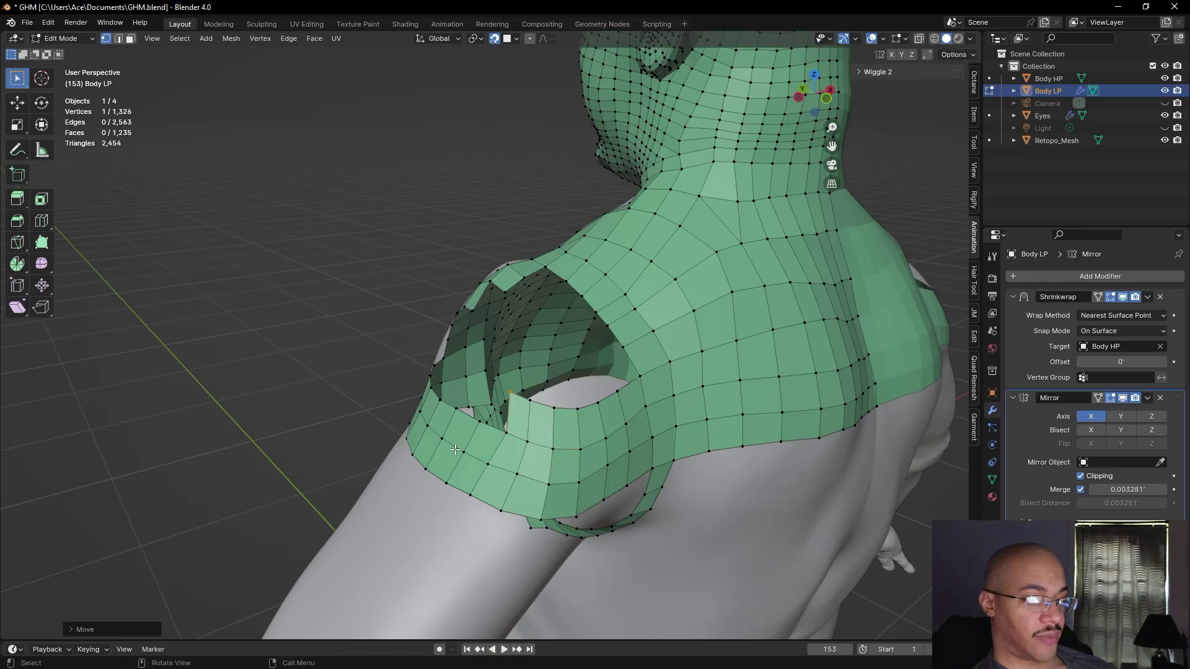
# - Reposition the upper row's vertices behind the shoulder and at its open end to even out the face spacing
pyautogui.keyDown('shift'); pyautogui.click(506, 432); pyautogui.keyUp('shift')
pyautogui.moveTo(335, 387)
pyautogui.mouseDown(button='middle')
pyautogui.moveTo(285, 380)
pyautogui.moveTo(338, 397)
pyautogui.mouseUp(button='middle')
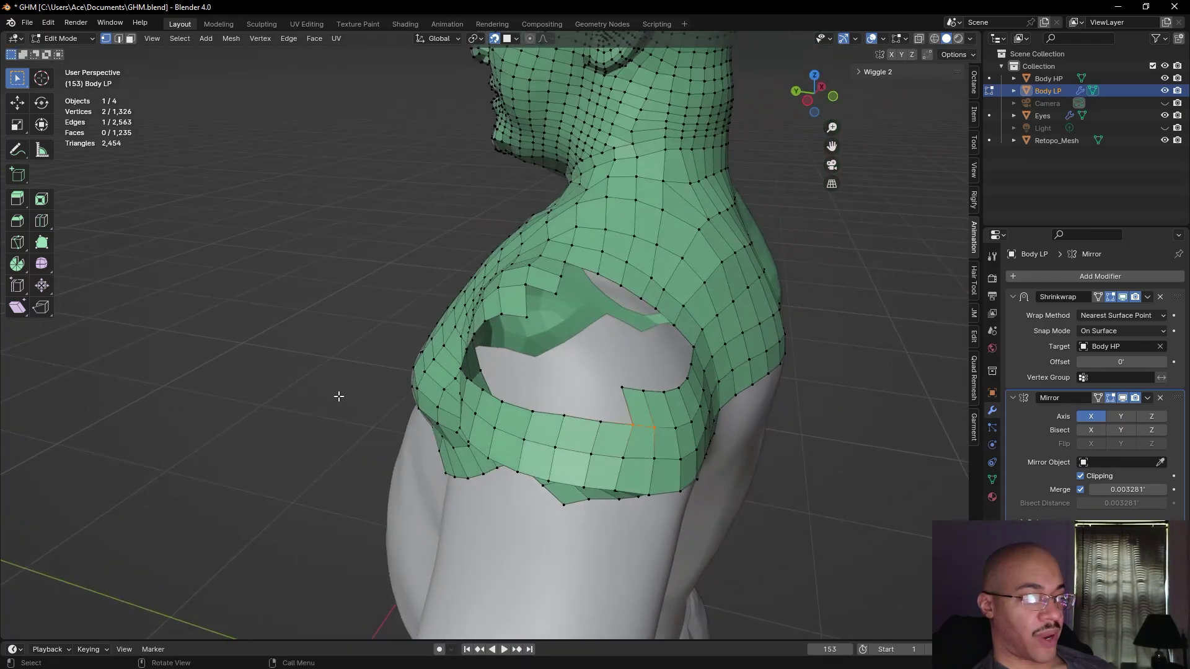
pyautogui.press('g')
pyautogui.click(662, 400)
pyautogui.press('g')
pyautogui.click(677, 389)
pyautogui.press('g')
pyautogui.click(682, 385)
pyautogui.press('g')
pyautogui.click(690, 380)
pyautogui.click(621, 389)
pyautogui.press('g')
pyautogui.click(629, 390)
pyautogui.click(632, 425)
pyautogui.press('g')
pyautogui.click(626, 426)
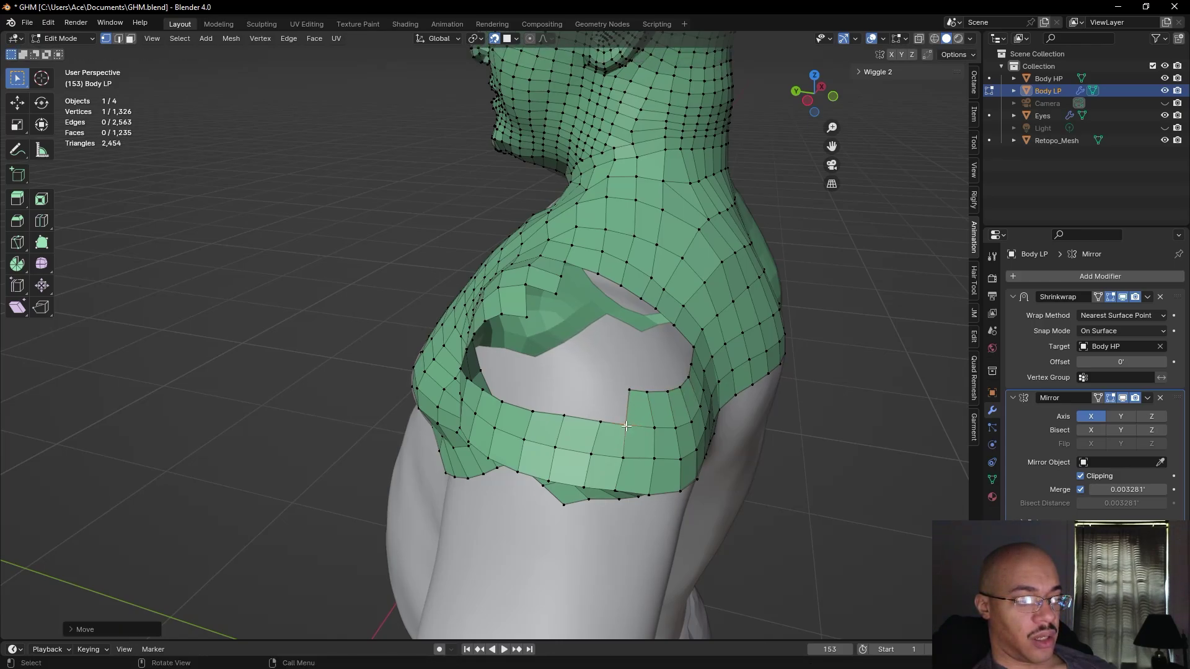
pyautogui.click(630, 391)
pyautogui.press('g')
pyautogui.click(621, 393)
# - Extend the upper row with four more faces across the outer side of the upper arm
pyautogui.click(622, 423)
pyautogui.press('f')
pyautogui.click(612, 424)
pyautogui.click(600, 420)
pyautogui.press('f')
pyautogui.click(603, 420)
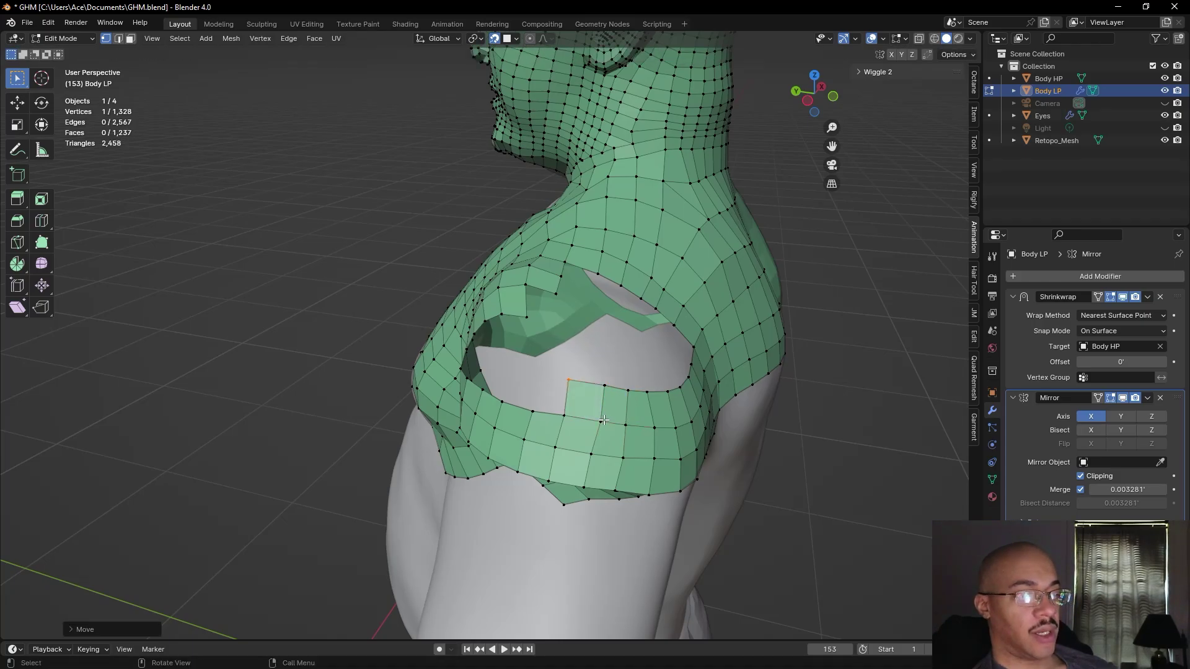
pyautogui.press('f')
pyautogui.click(565, 412)
pyautogui.moveTo(606, 413); pyautogui.dragTo(571, 358, button='middle')
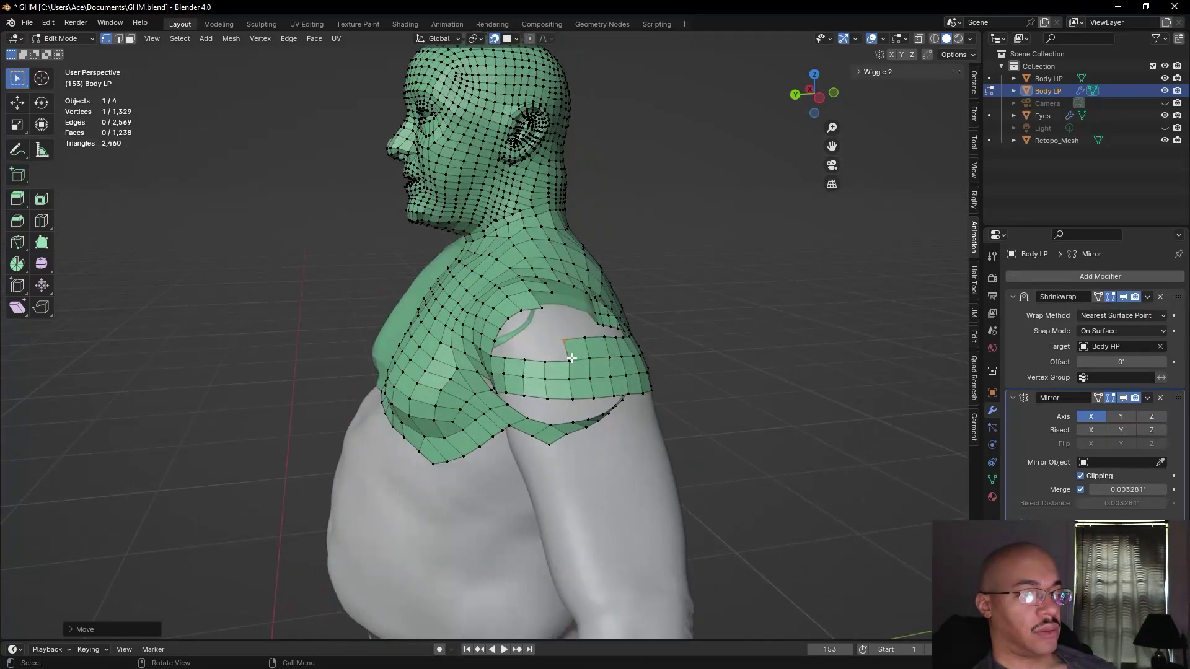
pyautogui.scroll(2, 571, 358)
pyautogui.press('f')
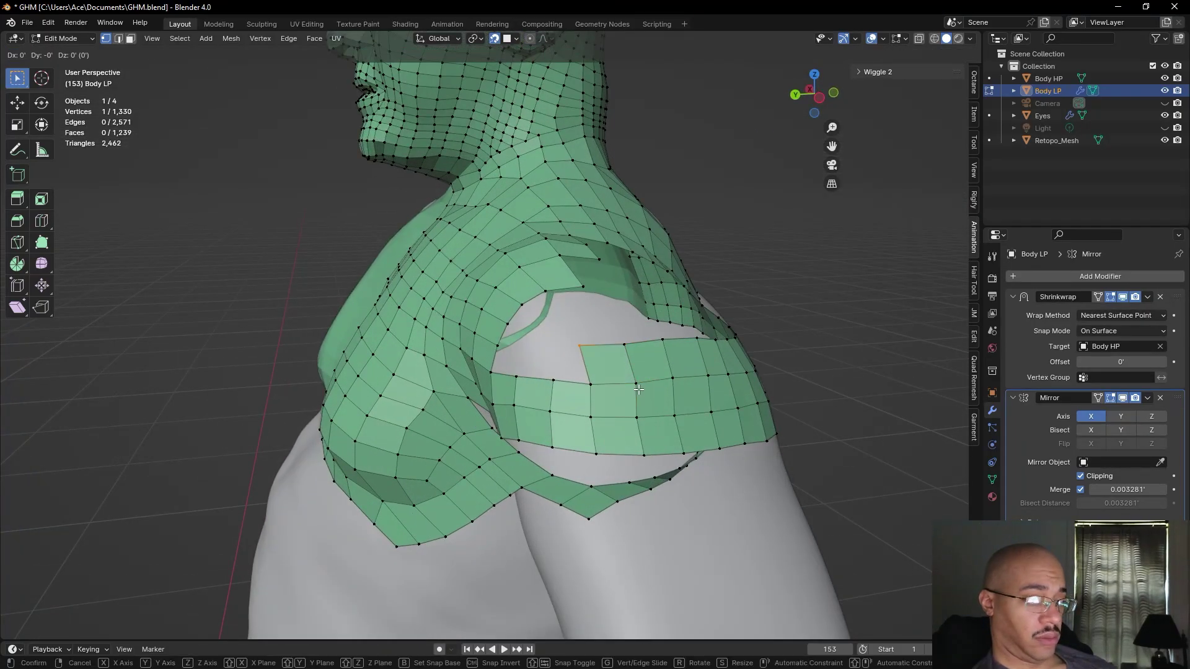
pyautogui.click(639, 373)
# - Adjust the upper row's end vertex and the vertices along its lower edge on the outer side of the arm
pyautogui.press('g')
pyautogui.click(641, 361)
pyautogui.click(635, 382)
pyautogui.press('g')
pyautogui.click(629, 384)
pyautogui.click(671, 378)
pyautogui.press('g')
pyautogui.click(669, 380)
pyautogui.press('g')
pyautogui.click(702, 379)
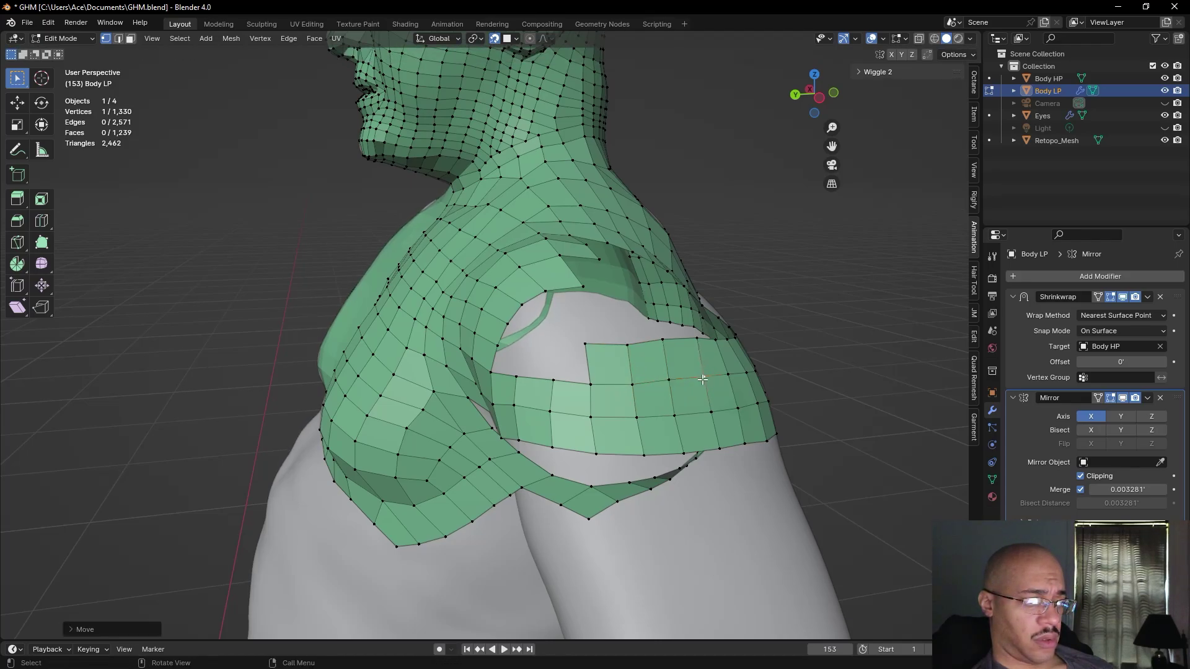
# - Add two more faces to the upper row, bringing it toward the front armhole border
pyautogui.moveTo(815, 386); pyautogui.dragTo(849, 384, button='middle')
pyautogui.click(614, 379)
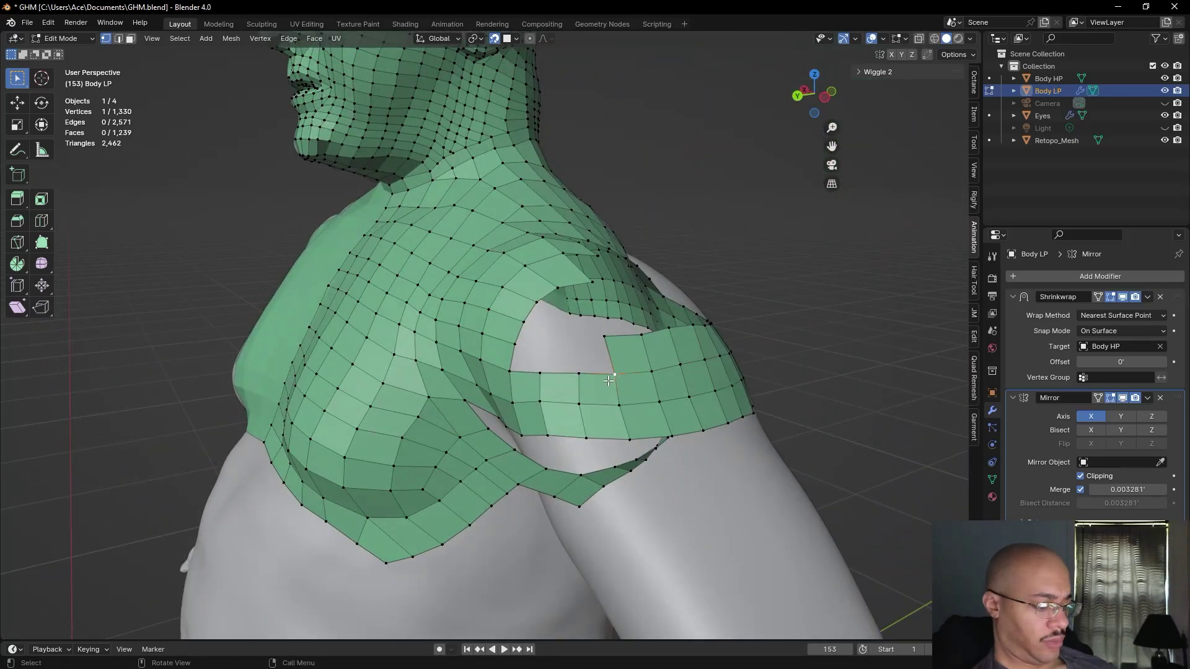
pyautogui.press('f')
pyautogui.press('g')
pyautogui.click(598, 378)
pyautogui.press('f')
pyautogui.press('g')
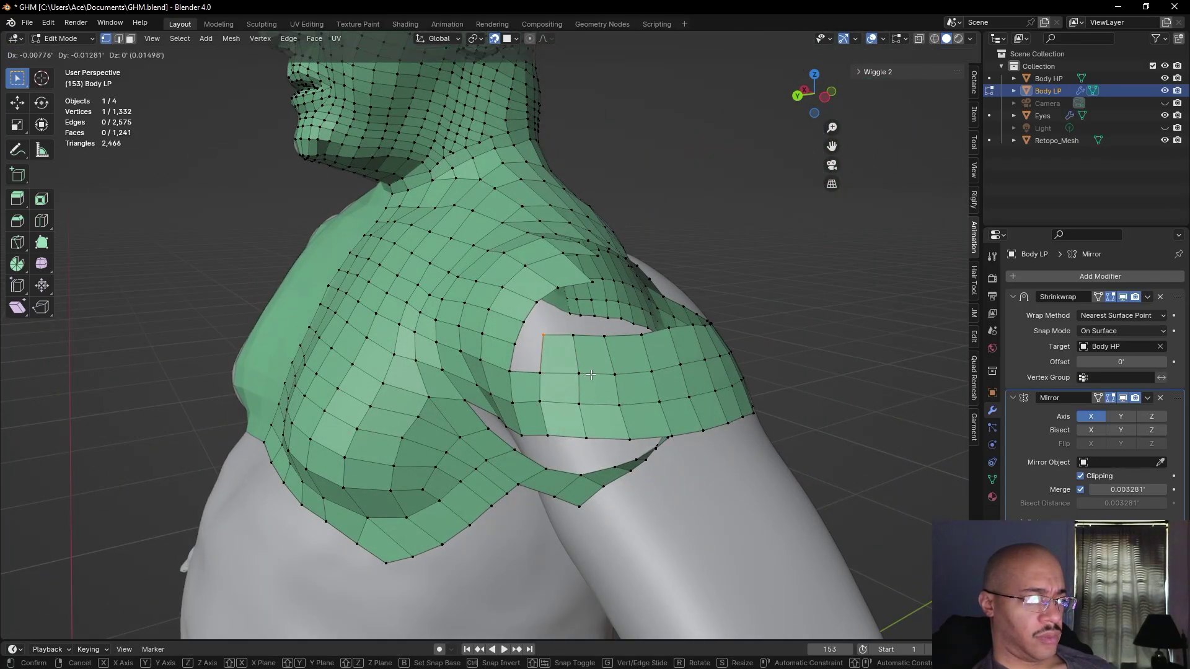
pyautogui.click(591, 374)
# - Reposition the front armhole border vertices and the upper row's end vertex to shape the remaining gap
pyautogui.click(526, 322)
pyautogui.press('g')
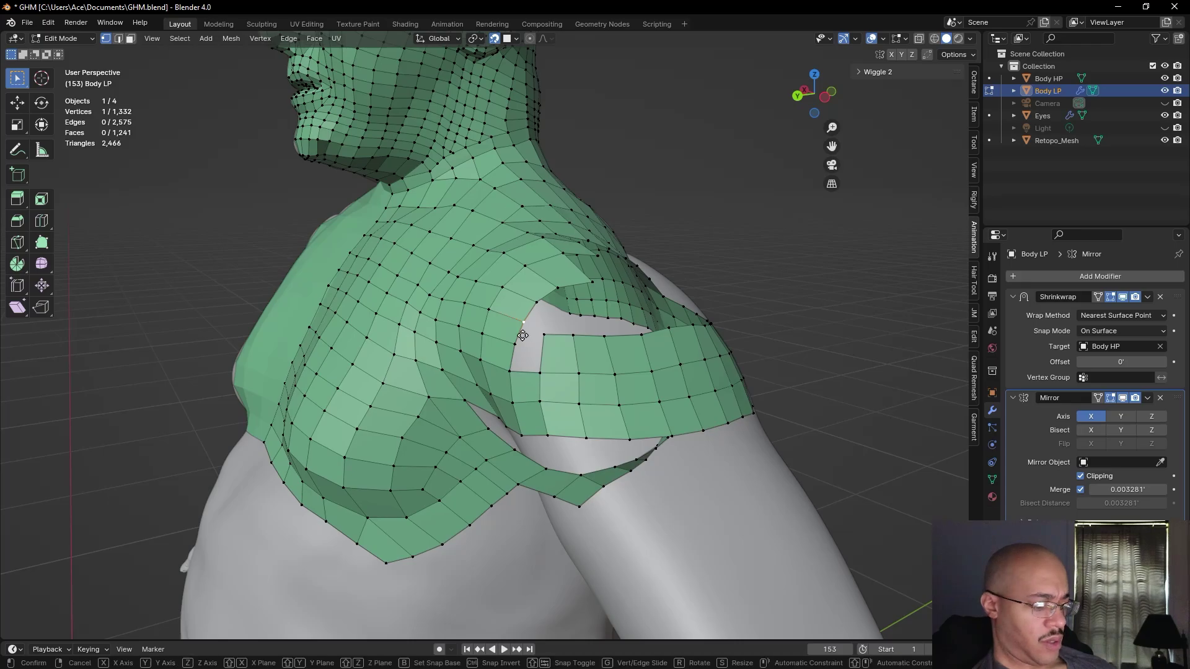
pyautogui.click(520, 337)
pyautogui.moveTo(524, 336); pyautogui.dragTo(551, 400, button='middle')
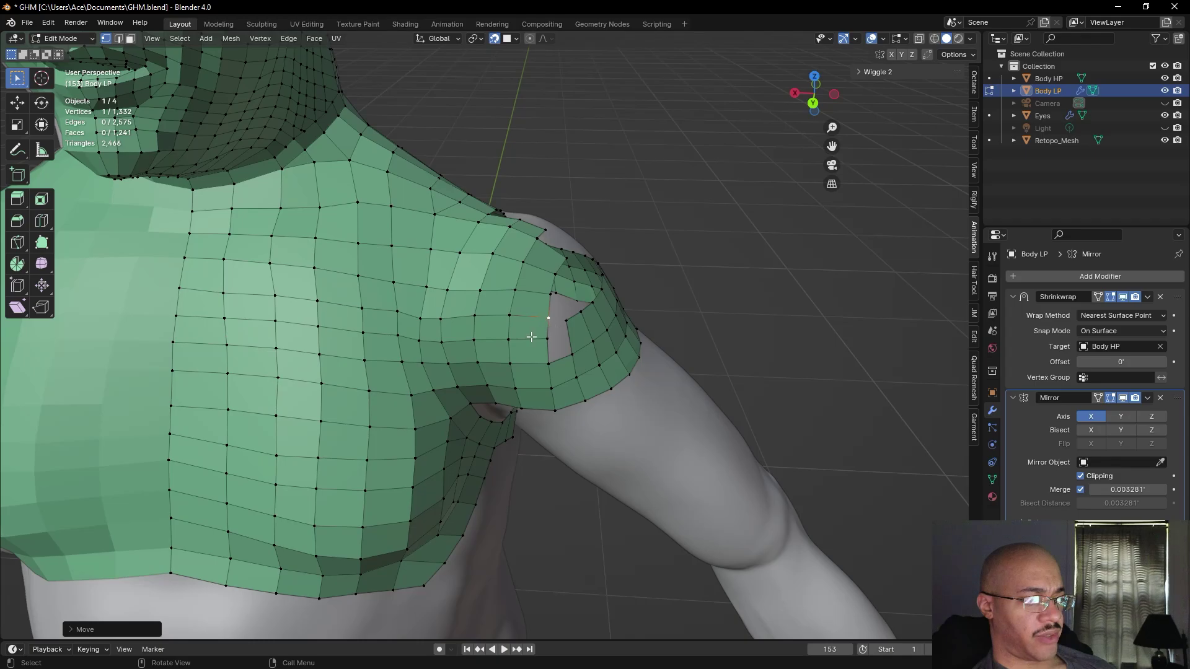
pyautogui.moveTo(778, 322); pyautogui.dragTo(560, 341, button='middle')
pyautogui.click(565, 325)
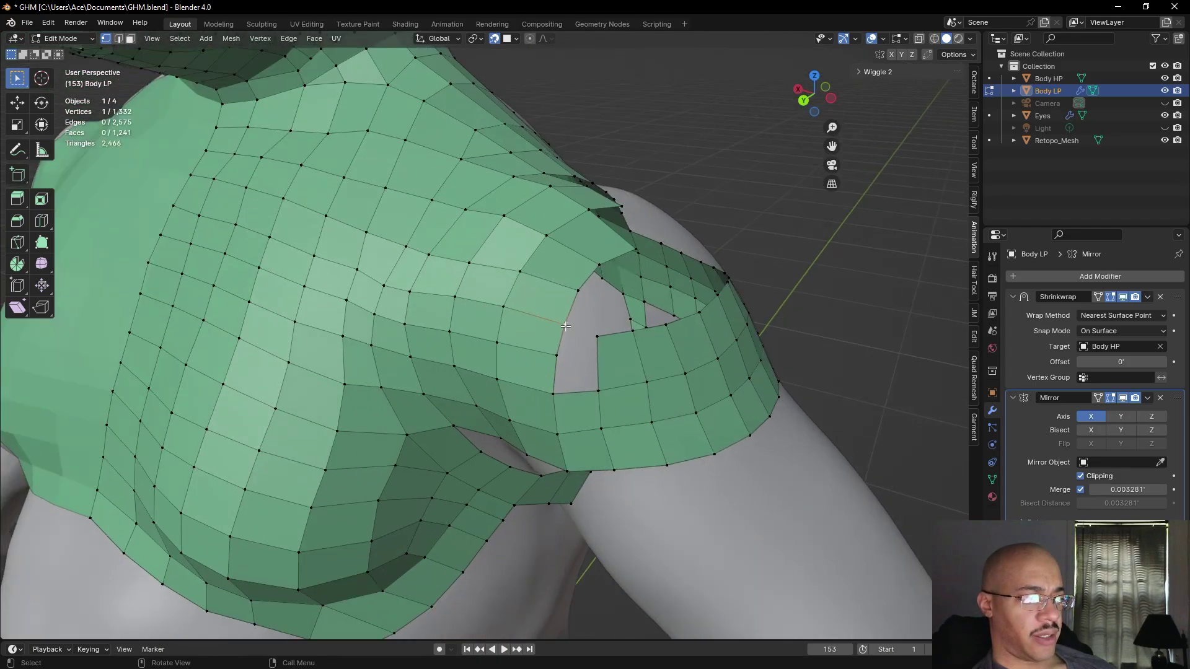
pyautogui.press('g')
pyautogui.click(563, 330)
pyautogui.click(555, 355)
pyautogui.press('g')
pyautogui.click(552, 358)
pyautogui.click(599, 335)
pyautogui.click(601, 333)
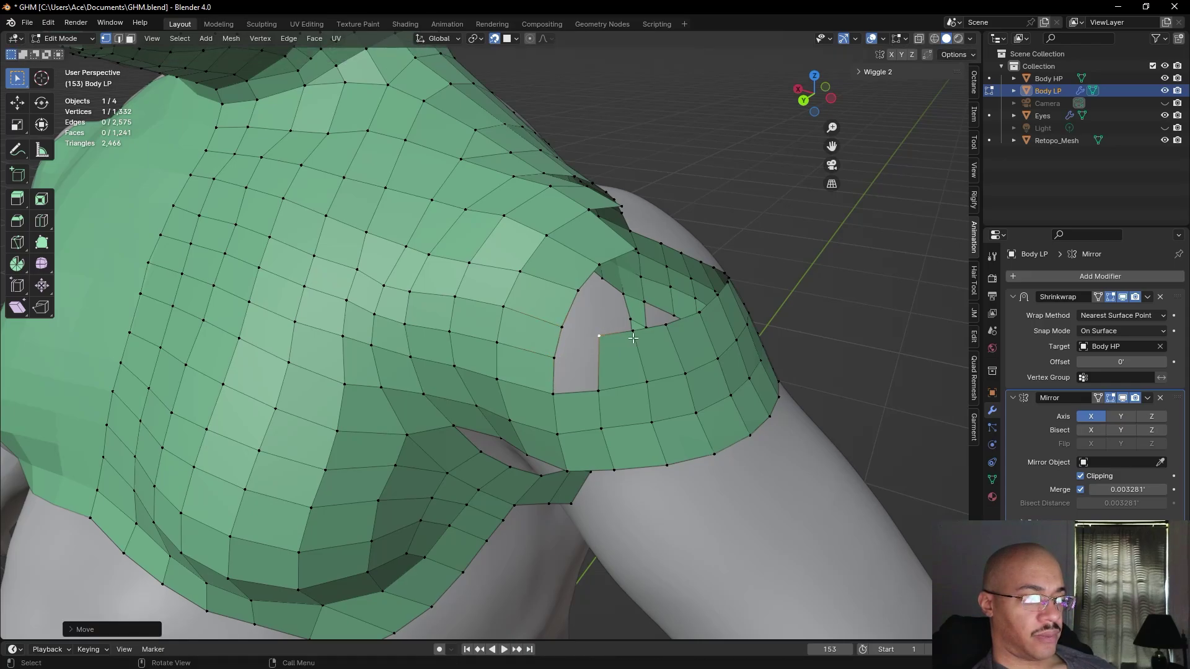
# - Select the edges around the gap between the upper row's front end and the armhole border, and fill it with a face
pyautogui.scroll(-3, 795, 333)
pyautogui.scroll(-3, 681, 316)
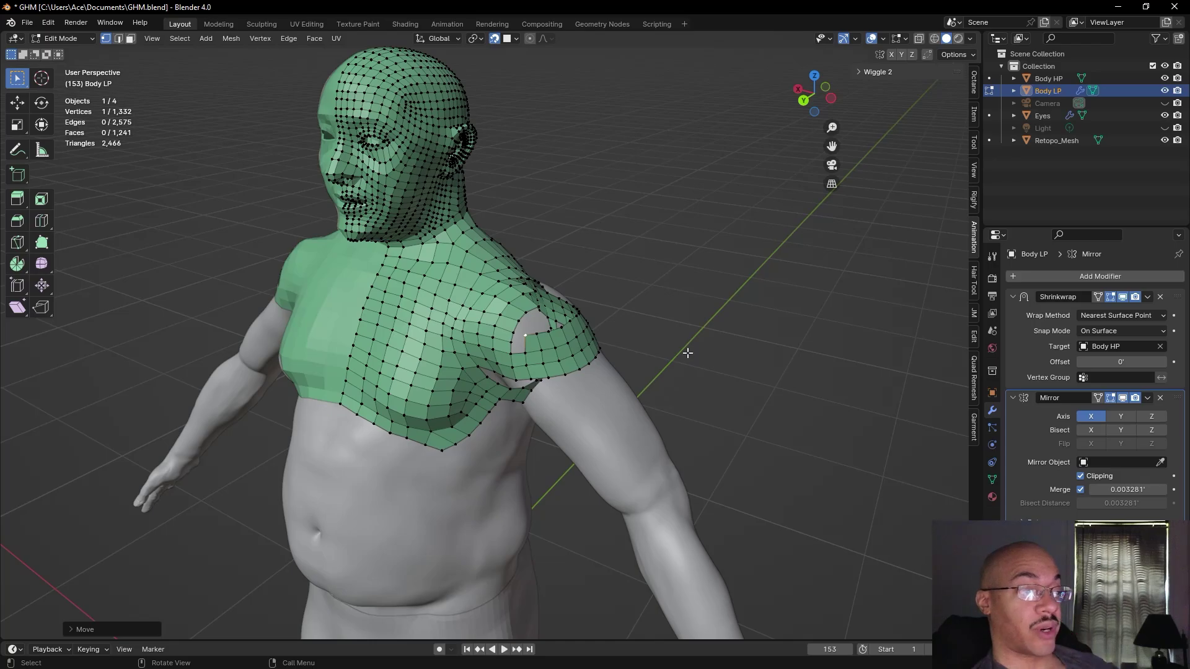
pyautogui.moveTo(692, 353); pyautogui.dragTo(541, 367, button='middle')
pyautogui.scroll(3, 540, 367)
pyautogui.press('2')
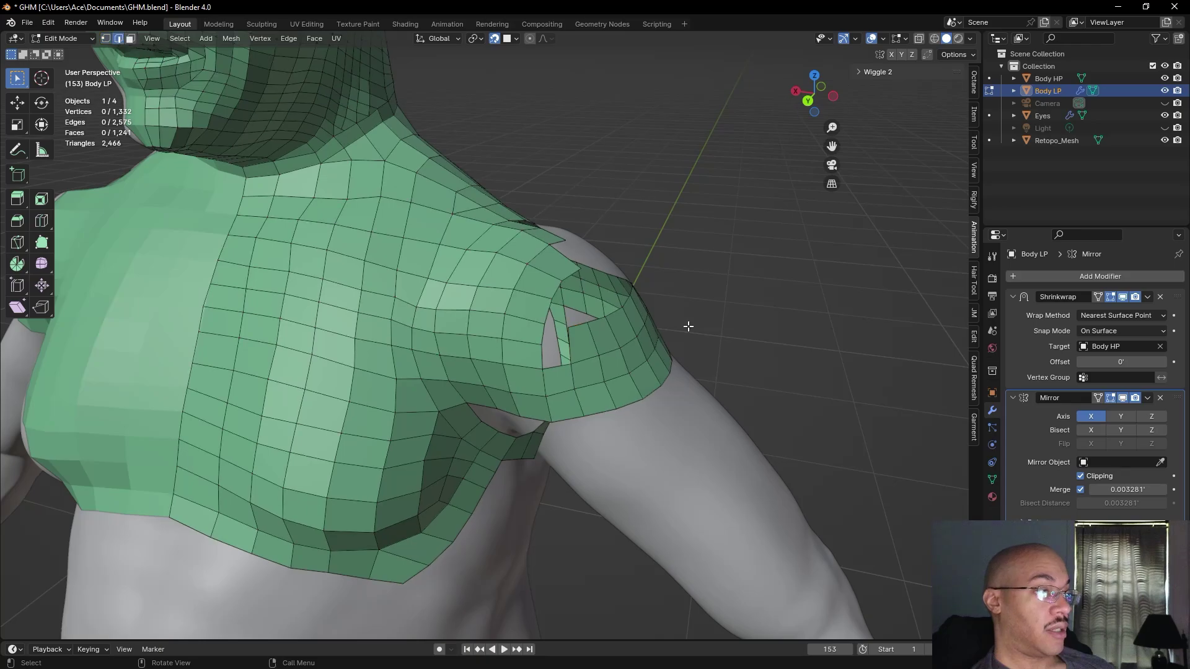
pyautogui.keyDown('shift'); pyautogui.click(544, 357); pyautogui.keyUp('shift')
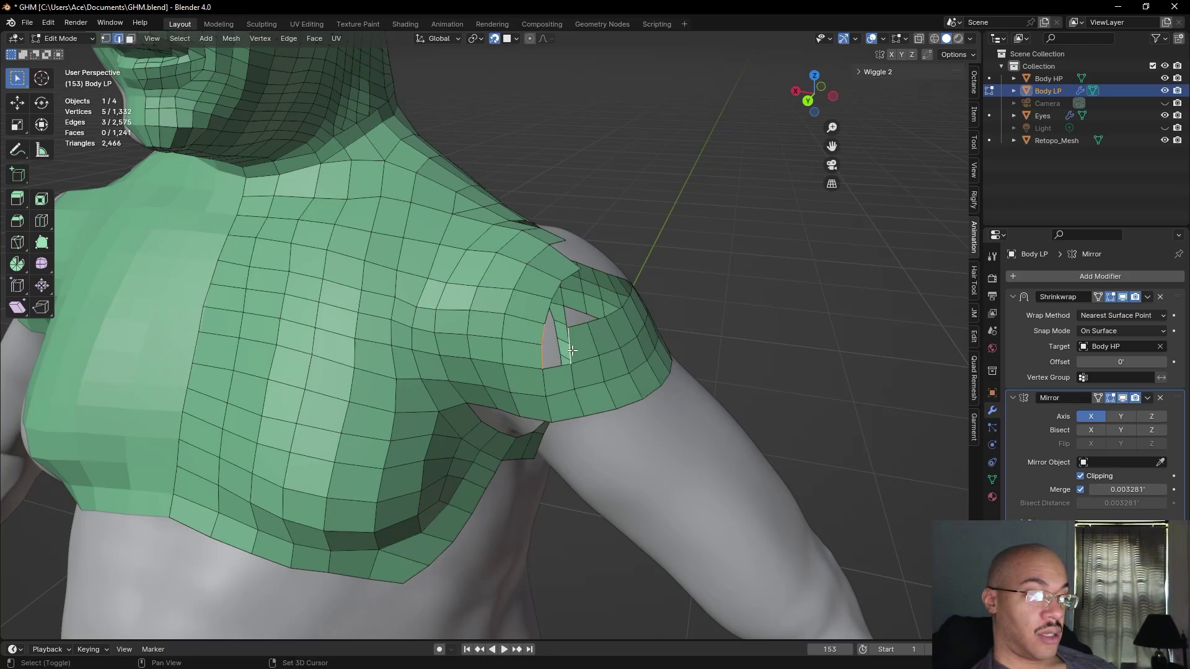
pyautogui.click(687, 323)
# - Build a further row of four faces from the rear armhole border along the upper edge of the completed row
pyautogui.scroll(-5, 756, 315)
pyautogui.moveTo(759, 316); pyautogui.dragTo(420, 295, button='middle')
pyautogui.click(106, 39)
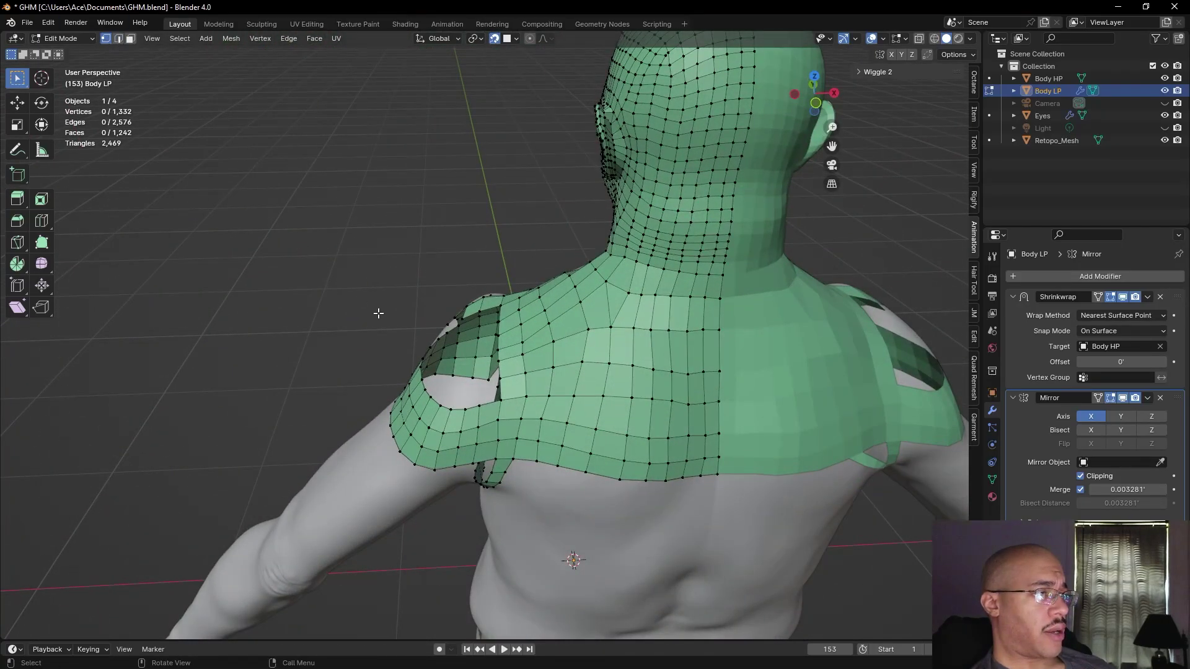
pyautogui.press('f')
pyautogui.click(493, 407)
pyautogui.click(479, 405)
pyautogui.press('f')
pyautogui.click(478, 403)
pyautogui.press('f')
pyautogui.click(453, 408)
pyautogui.moveTo(340, 337); pyautogui.dragTo(505, 366, button='middle')
pyautogui.press('f')
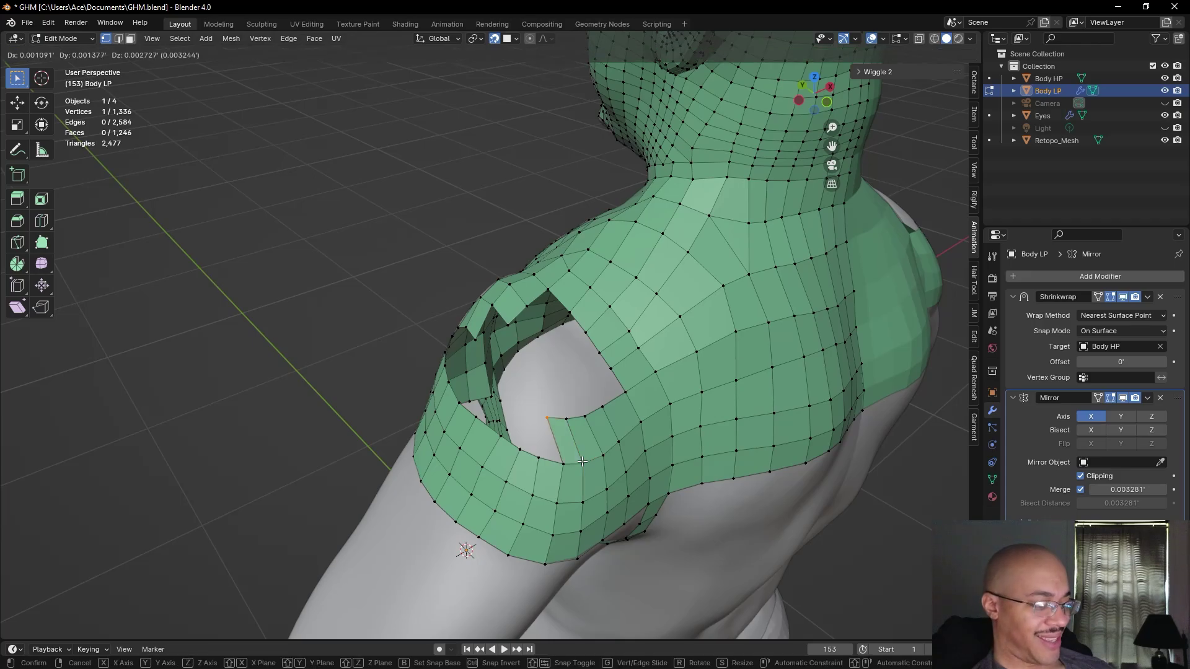
pyautogui.click(582, 461)
# - Move the lower vertex at the newest row's open end slightly outward to even out its last face
pyautogui.click(560, 466)
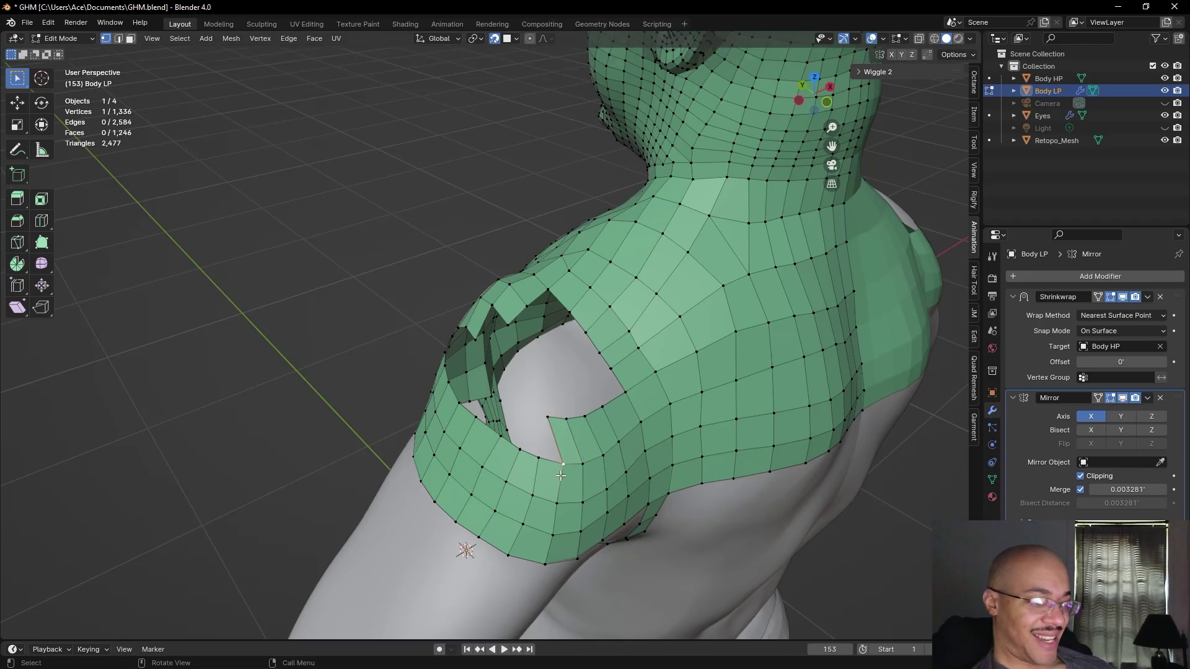
pyautogui.press('g')
pyautogui.click(557, 469)
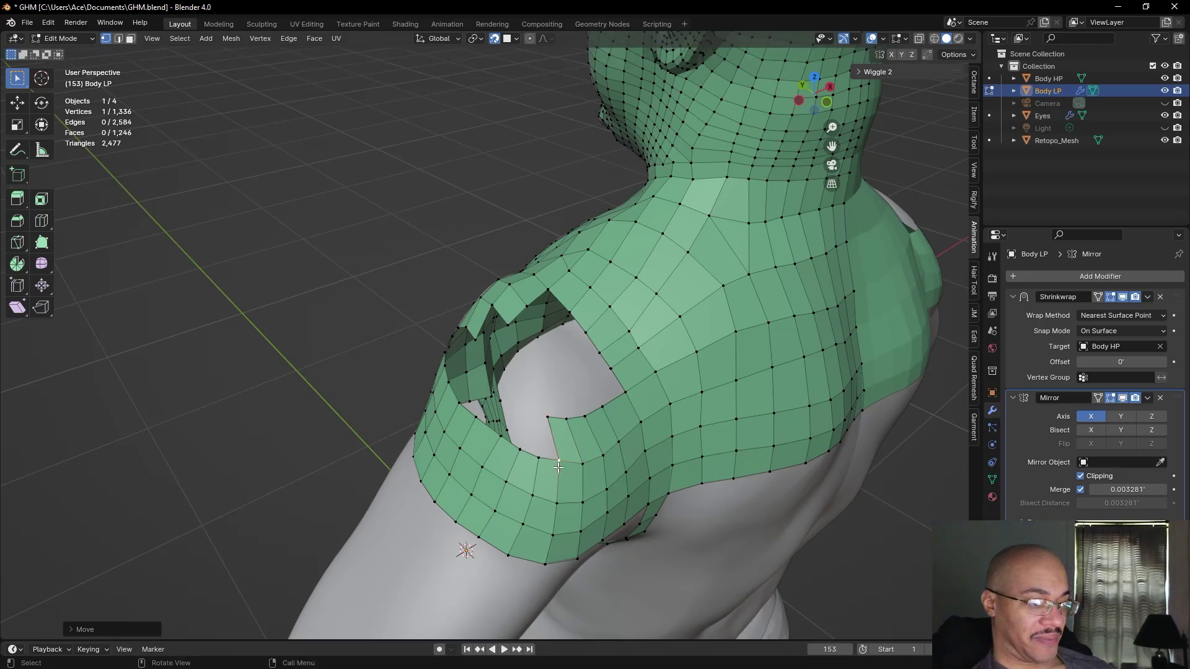
# - Nudge the vertices along the newest row's upper edge, starting at its open end, to even out the faces
pyautogui.click(550, 418)
pyautogui.press('g')
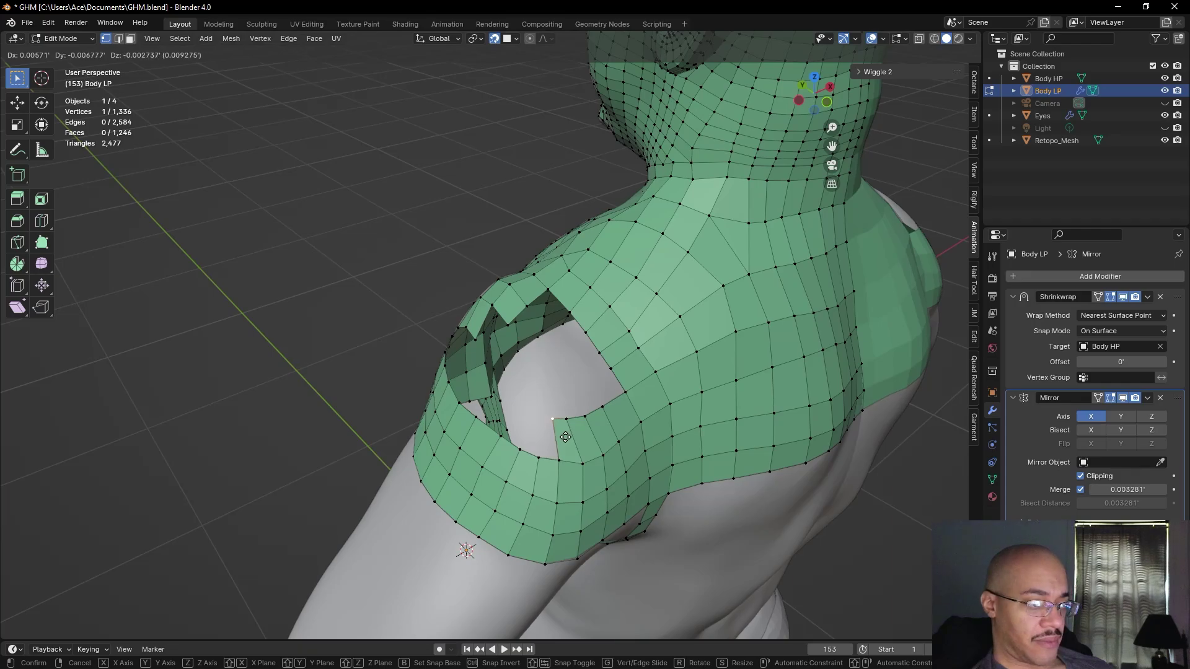
pyautogui.click(565, 437)
pyautogui.press('g')
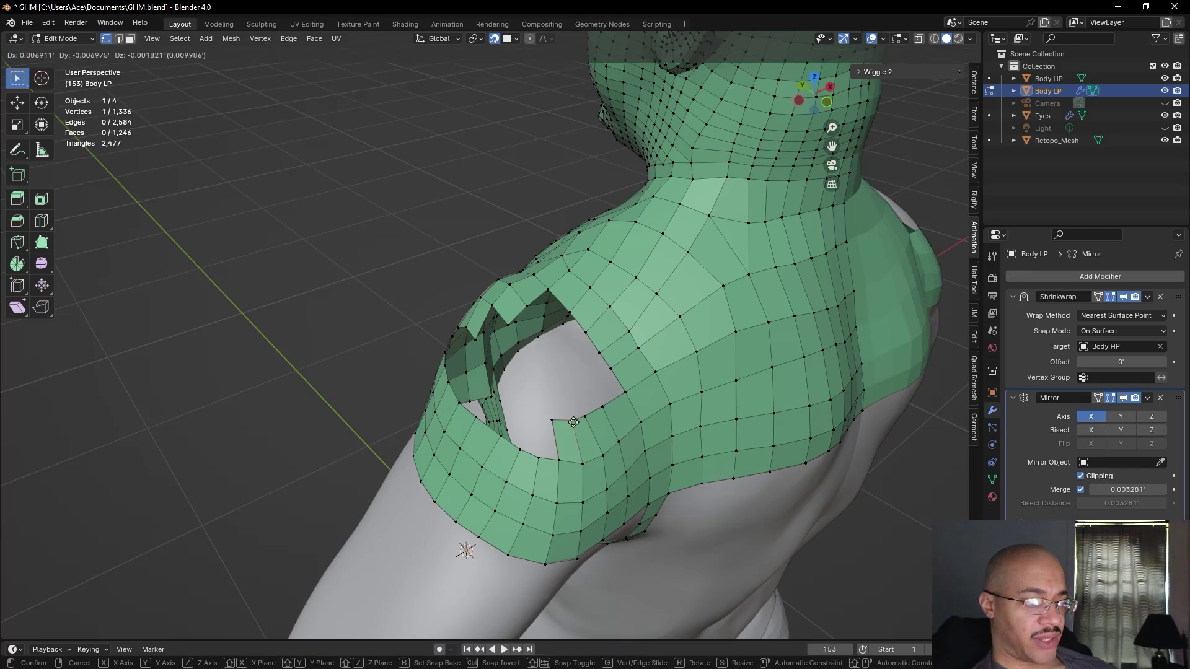
pyautogui.click(593, 413)
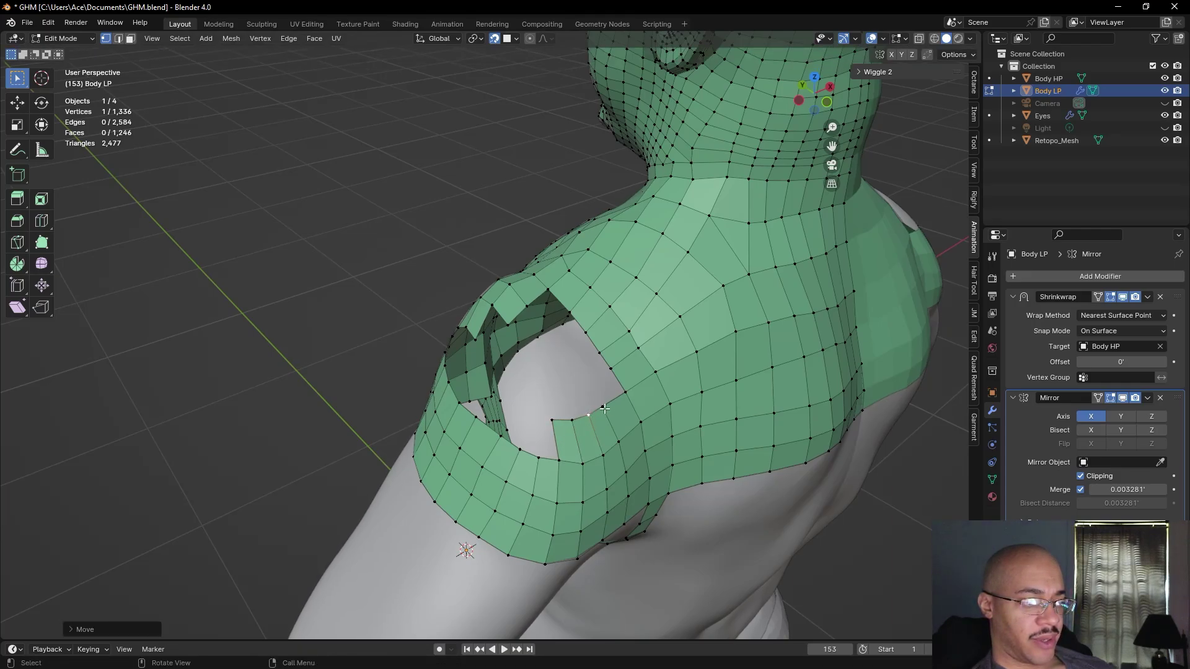
pyautogui.press('g')
pyautogui.click(605, 409)
# - Build four faces in two rows of two from the rear armhole border, just above the newest row
pyautogui.click(261, 302)
pyautogui.moveTo(261, 302); pyautogui.dragTo(205, 303, button='middle')
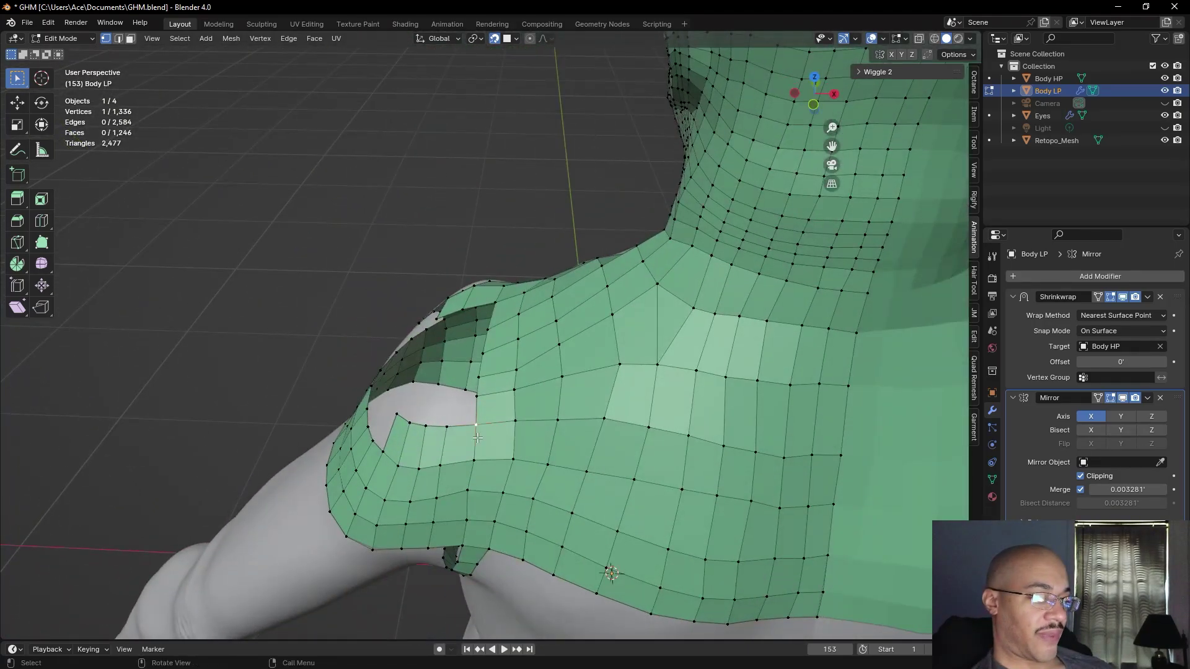
pyautogui.press('f')
pyautogui.click(475, 427)
pyautogui.press('f')
pyautogui.click(472, 393)
pyautogui.press('f')
pyautogui.click(441, 425)
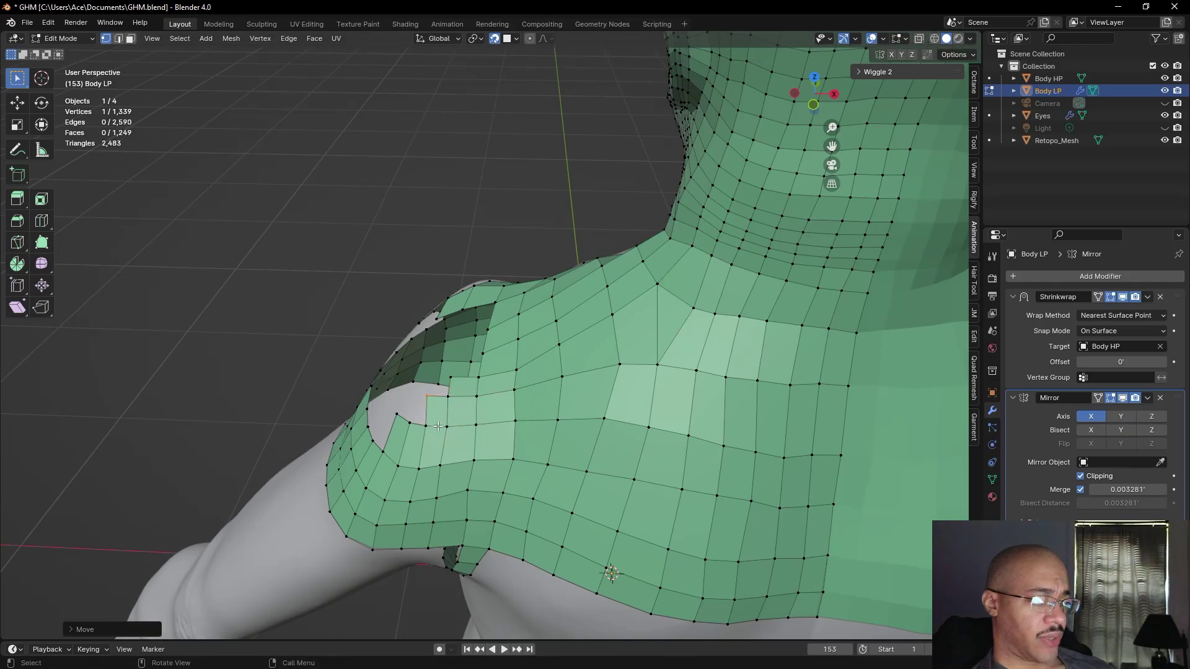
pyautogui.press('f')
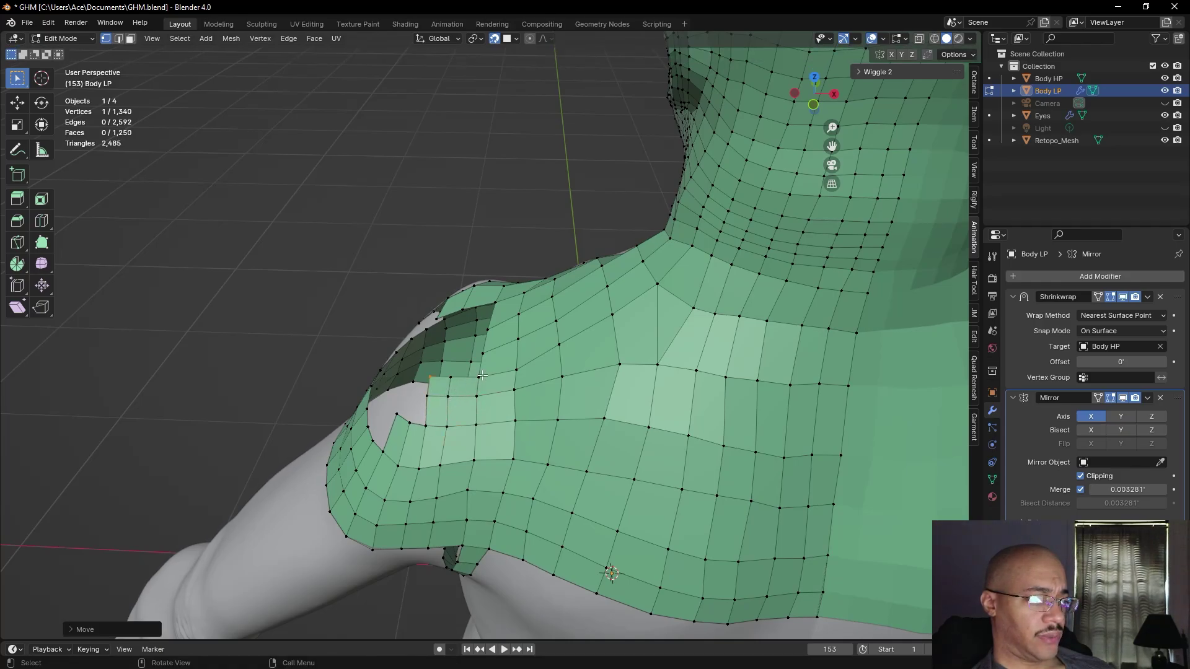
# - Extend the rear border patch up the shoulder with two further rows of two faces each
pyautogui.press('f')
pyautogui.press('f')
pyautogui.press('f')
pyautogui.click(476, 354)
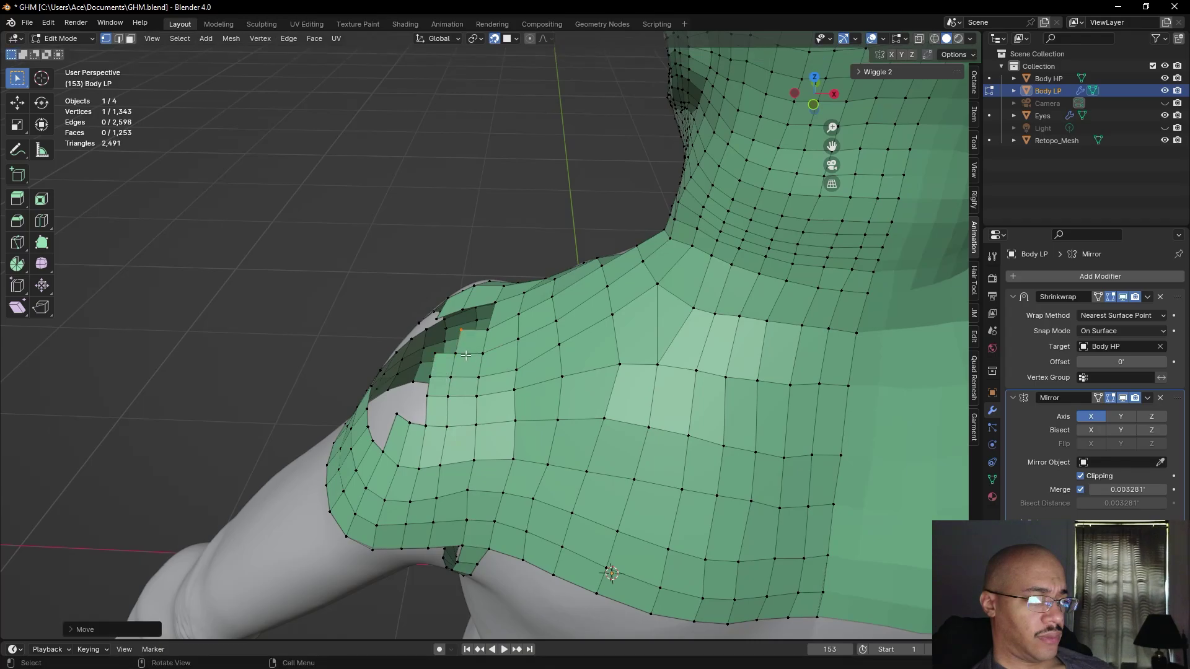
pyautogui.press('f')
pyautogui.click(454, 352)
# - Reposition the vertices on both sides of the narrow slot at the top of the shoulder opening to align its edges
pyautogui.click(264, 327)
pyautogui.moveTo(264, 327); pyautogui.dragTo(571, 337, button='middle')
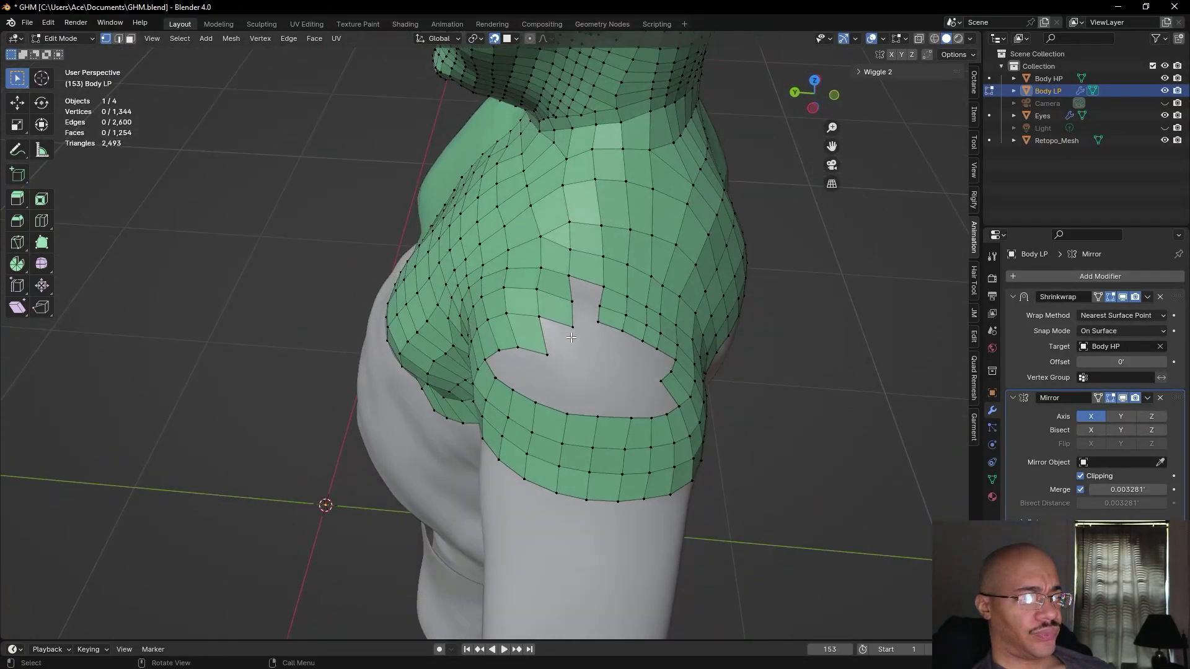
pyautogui.press('g')
pyautogui.click(576, 327)
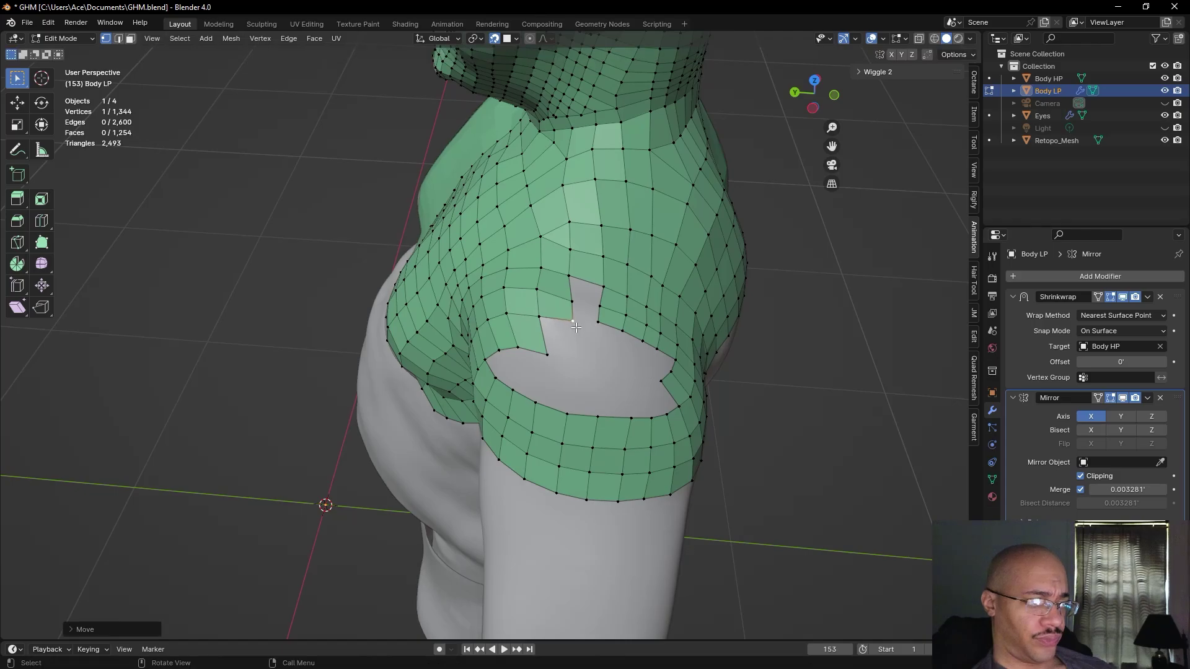
pyautogui.click(600, 319)
pyautogui.press('g')
pyautogui.click(600, 325)
pyautogui.click(570, 301)
pyautogui.press('g')
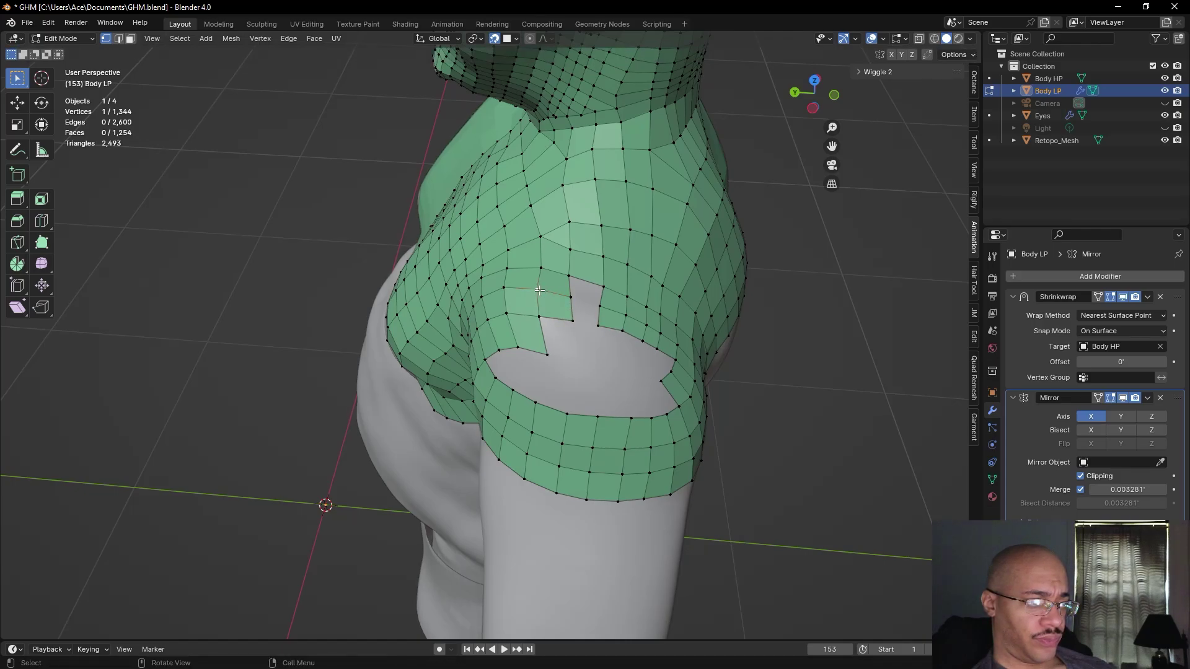
pyautogui.click(539, 292)
# - Select the edges around the narrow slot at the top of the shoulder opening and fill it with two faces
pyautogui.click(226, 173)
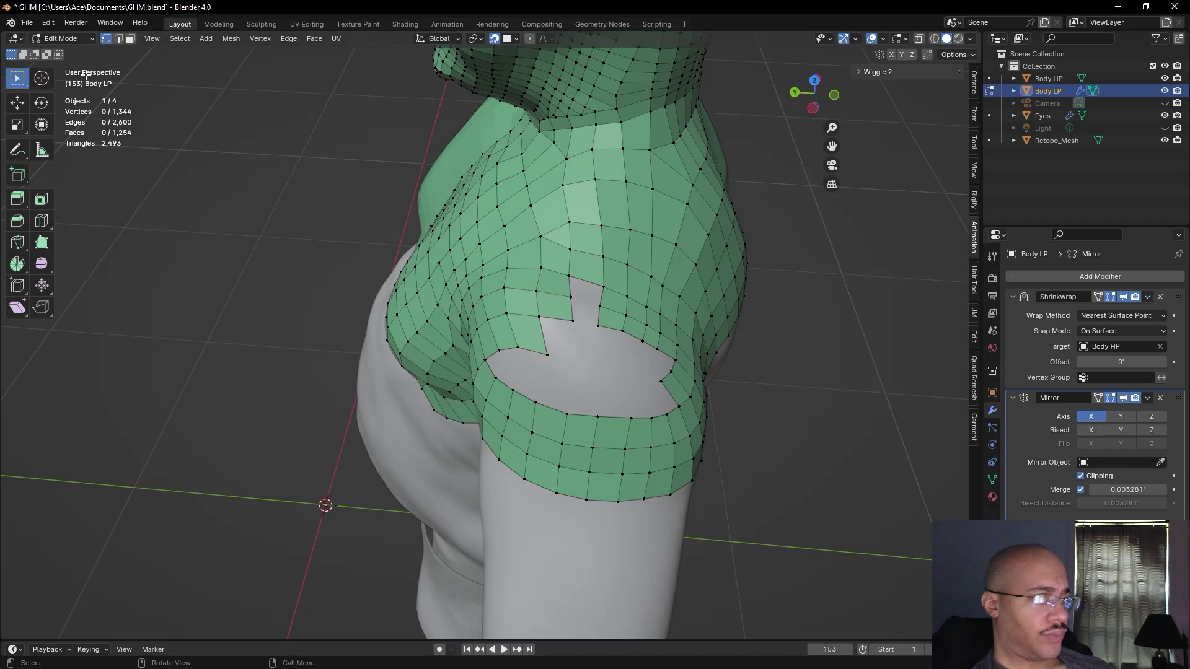
pyautogui.click(119, 39)
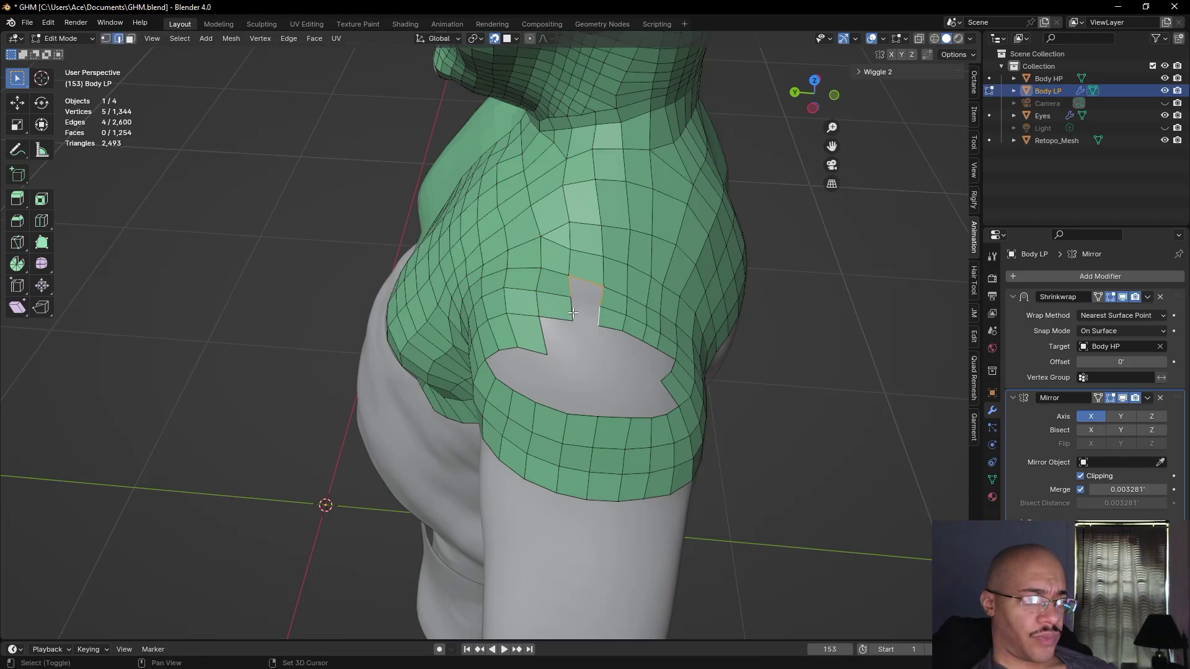
pyautogui.click(325, 228)
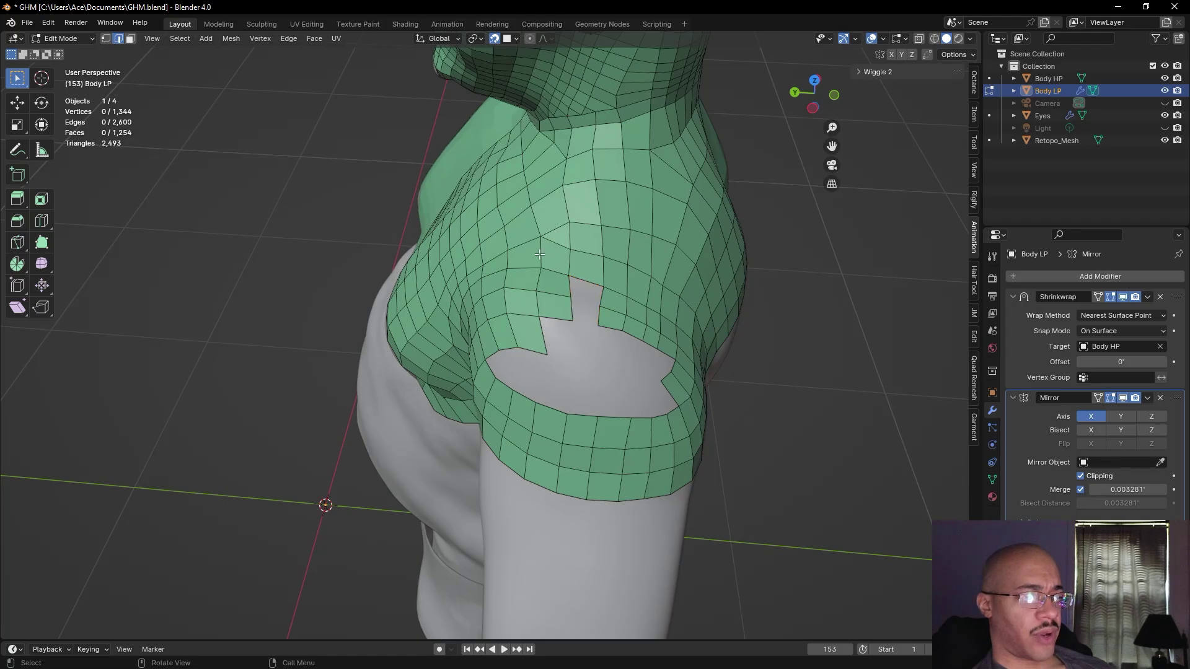
pyautogui.click(570, 285)
pyautogui.keyDown('shift'); pyautogui.click(587, 282); pyautogui.keyUp('shift')
pyautogui.keyDown('shift'); pyautogui.click(601, 296); pyautogui.keyUp('shift')
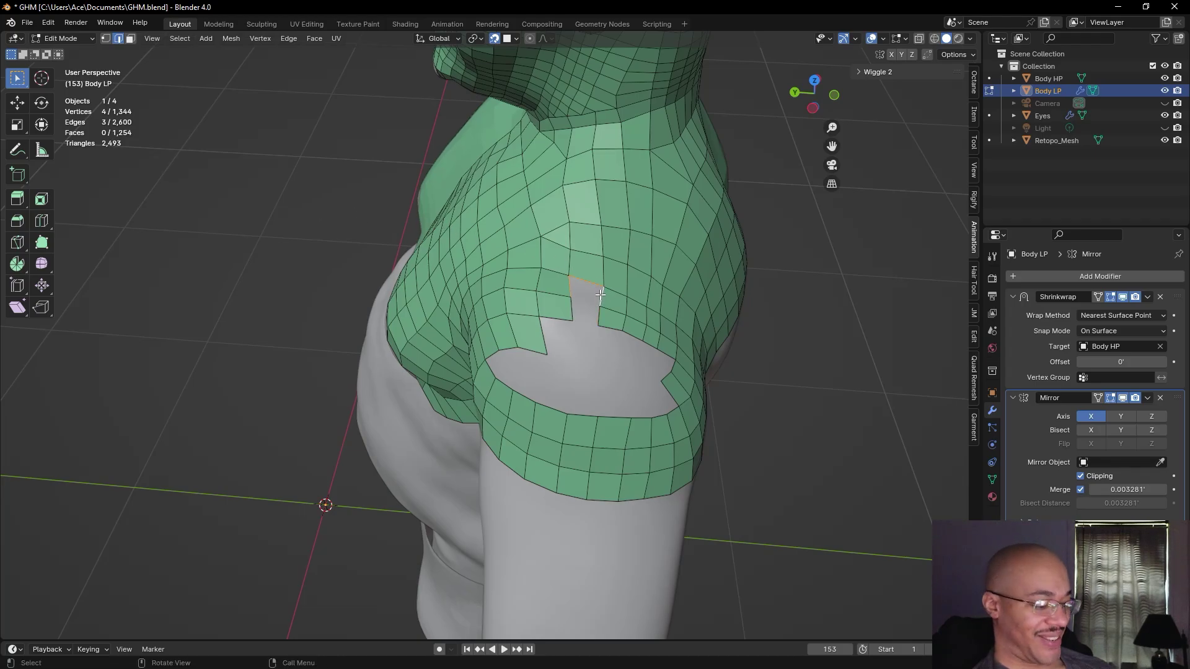
pyautogui.press('g')
pyautogui.click(600, 296)
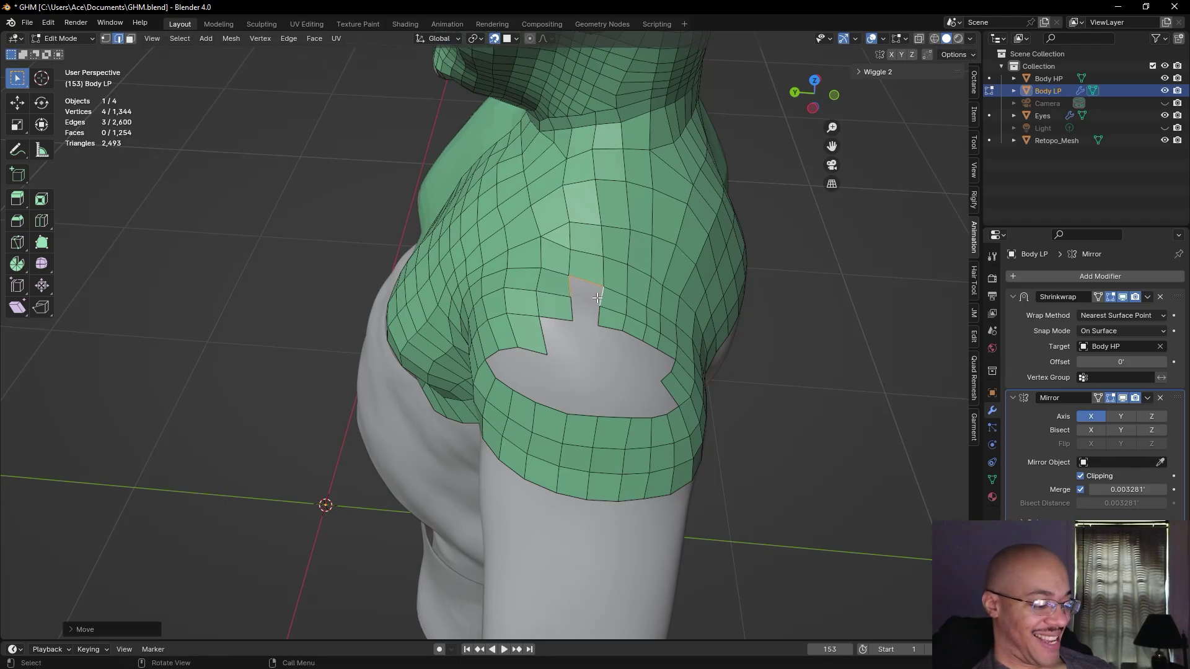
pyautogui.press('f')
pyautogui.click(286, 196)
pyautogui.click(575, 308)
pyautogui.press('f')
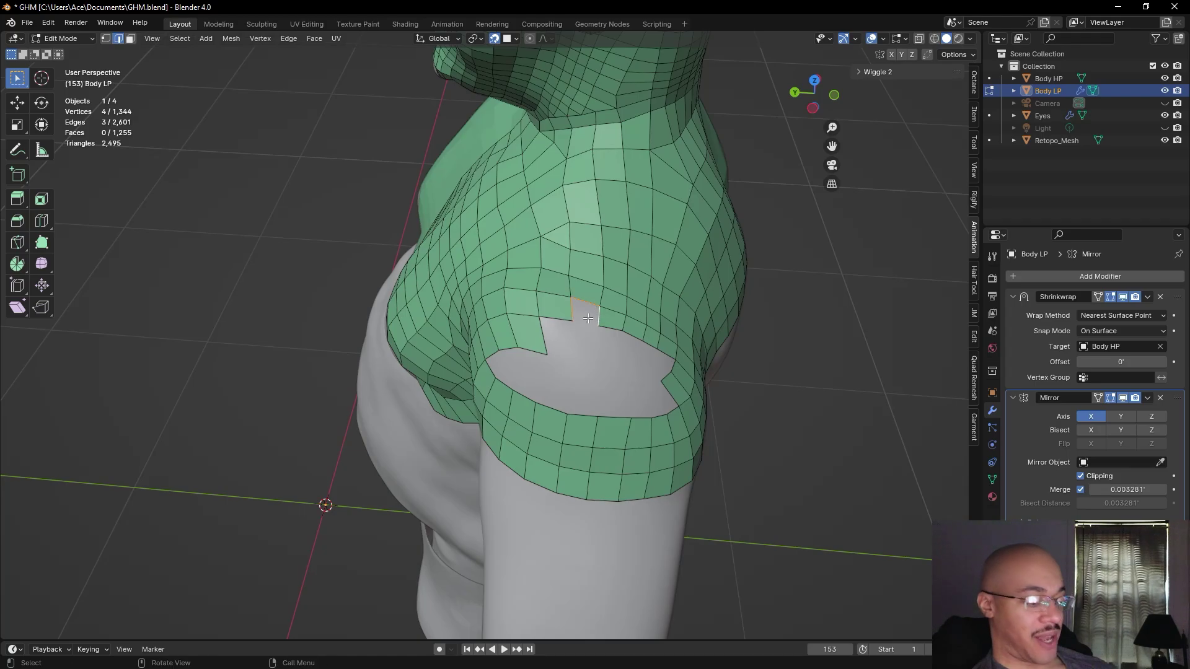
# - Fill a face into the opening's front corner between the armhole border and the arm band
pyautogui.moveTo(266, 207); pyautogui.dragTo(726, 310, button='middle')
pyautogui.keyDown('alt'); pyautogui.moveTo(726, 309); pyautogui.dragTo(557, 397); pyautogui.keyUp('alt')
pyautogui.scroll(6, 650, 376)
pyautogui.moveTo(557, 396); pyautogui.dragTo(428, 400, button='middle')
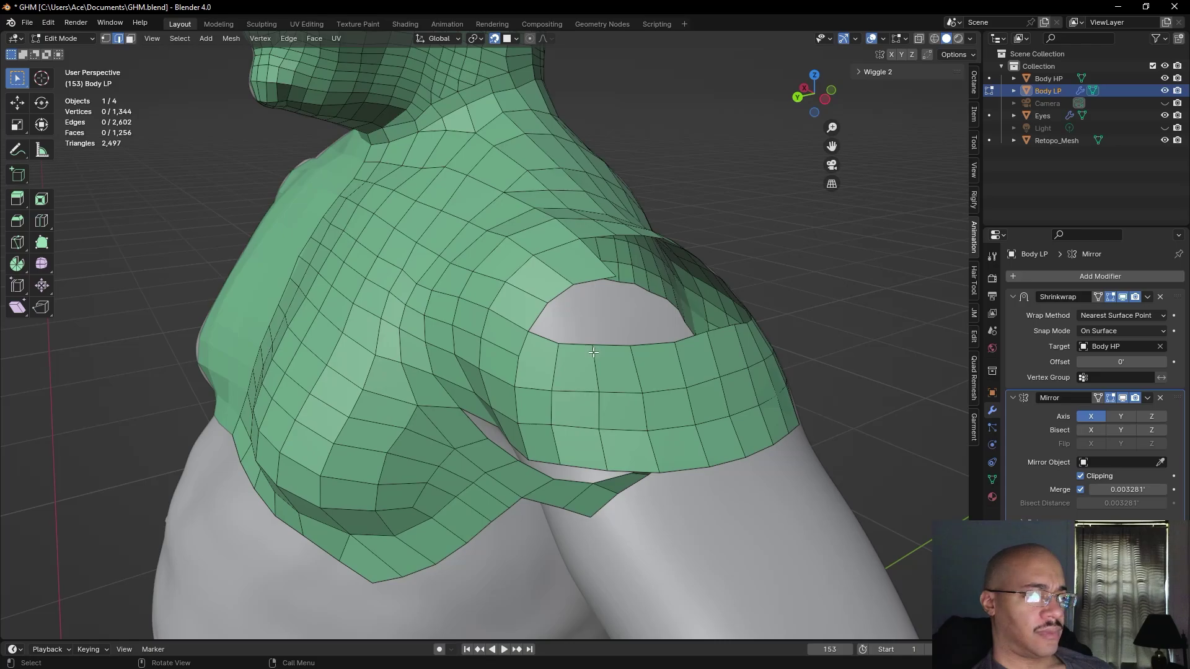
pyautogui.click(106, 37)
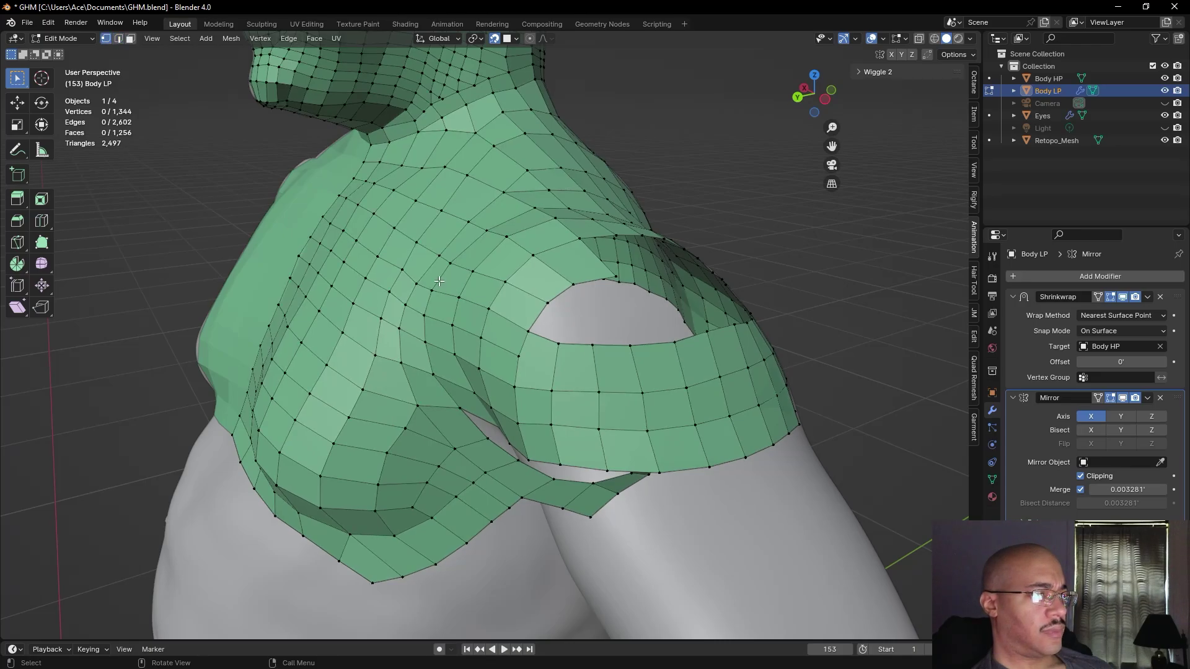
pyautogui.press('f')
pyautogui.click(539, 335)
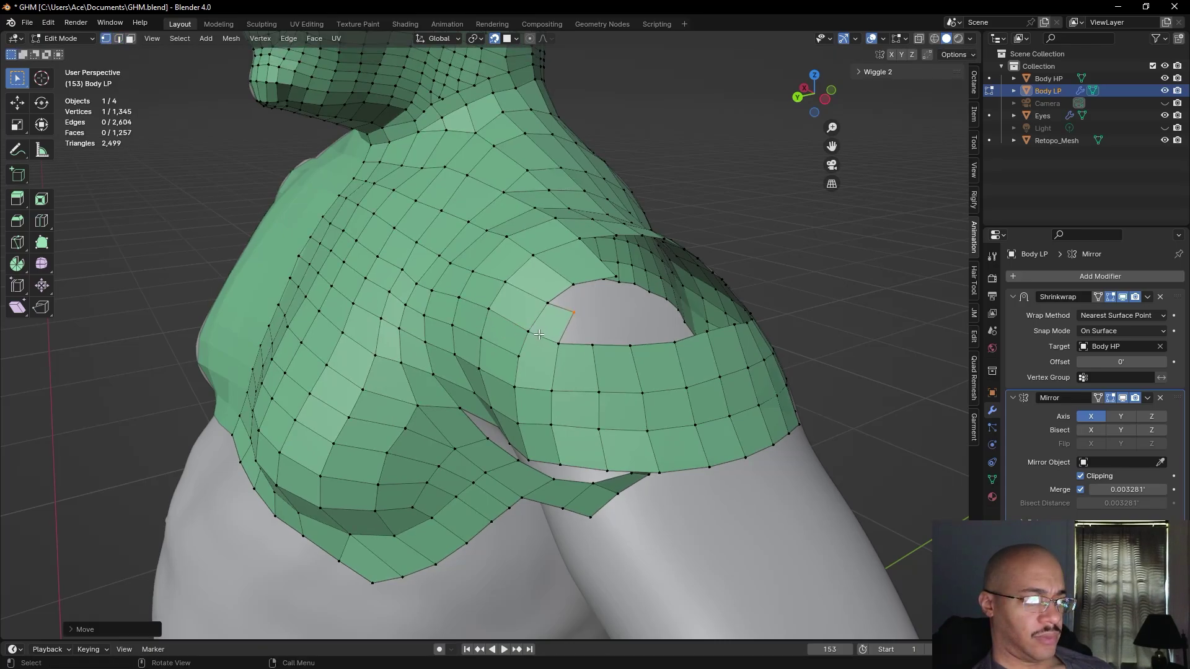
# - Move a vertex on the arm band's upper edge and one lower in the band to even out their spacing
pyautogui.click(594, 344)
pyautogui.press('g')
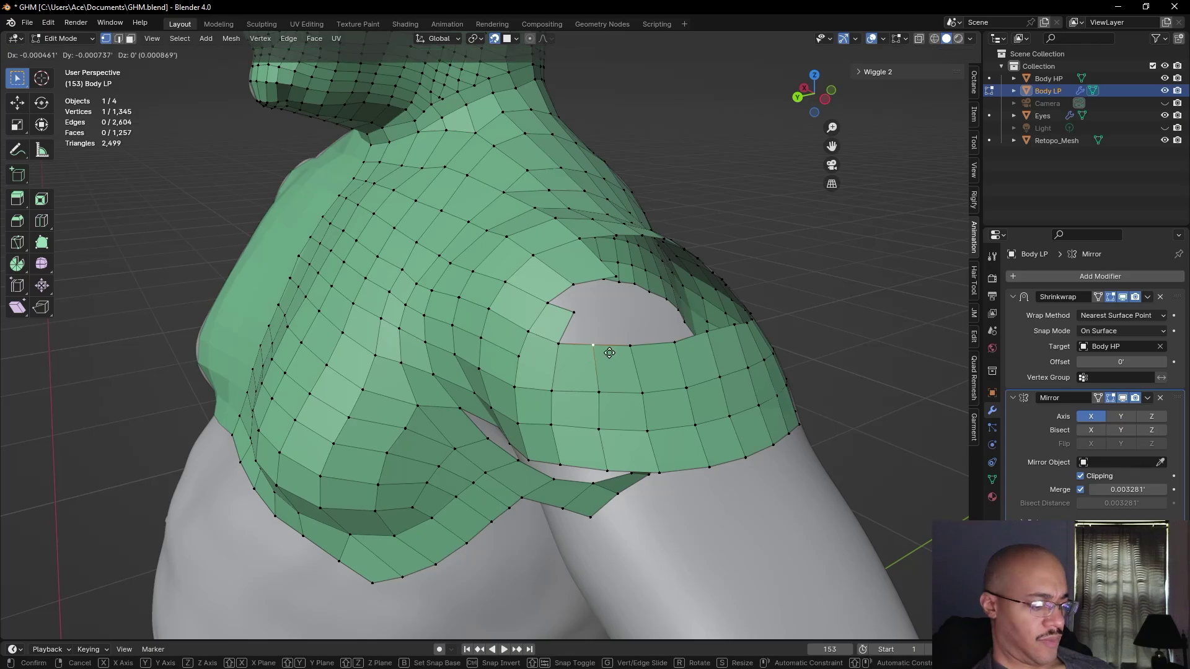
pyautogui.click(611, 370)
pyautogui.click(598, 429)
pyautogui.press('g')
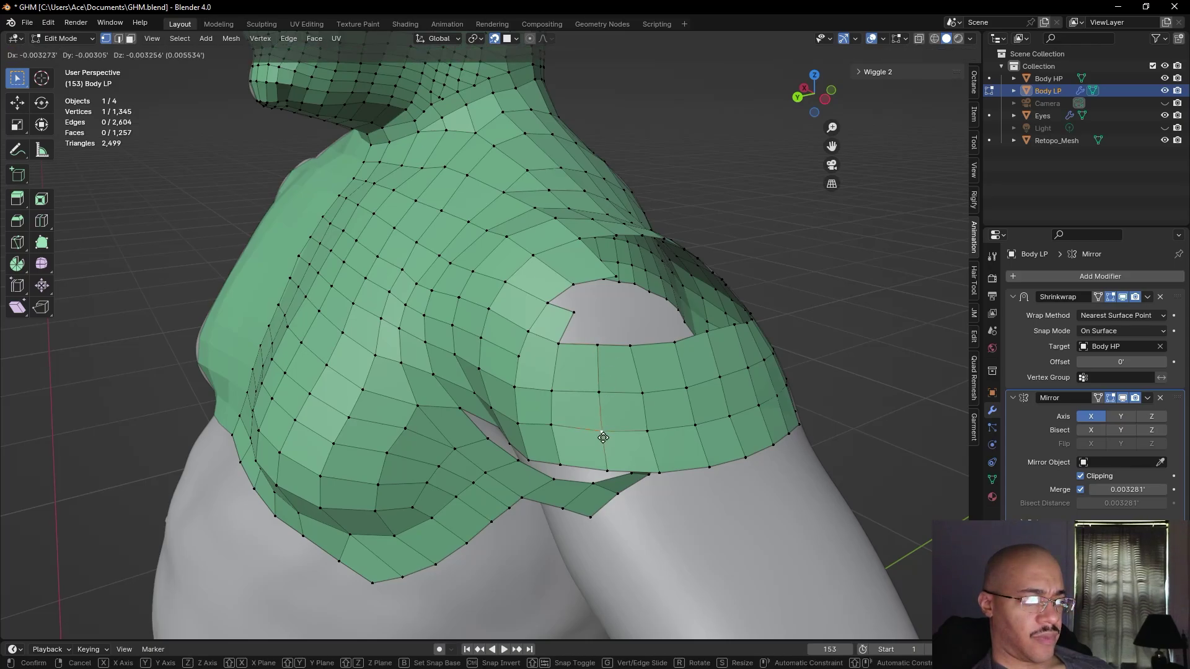
pyautogui.click(604, 433)
# - Delete the single face in the front corner of the shoulder opening above the arm band
pyautogui.click(664, 415)
pyautogui.scroll(-3, 665, 416)
pyautogui.moveTo(665, 416); pyautogui.dragTo(580, 358, button='middle')
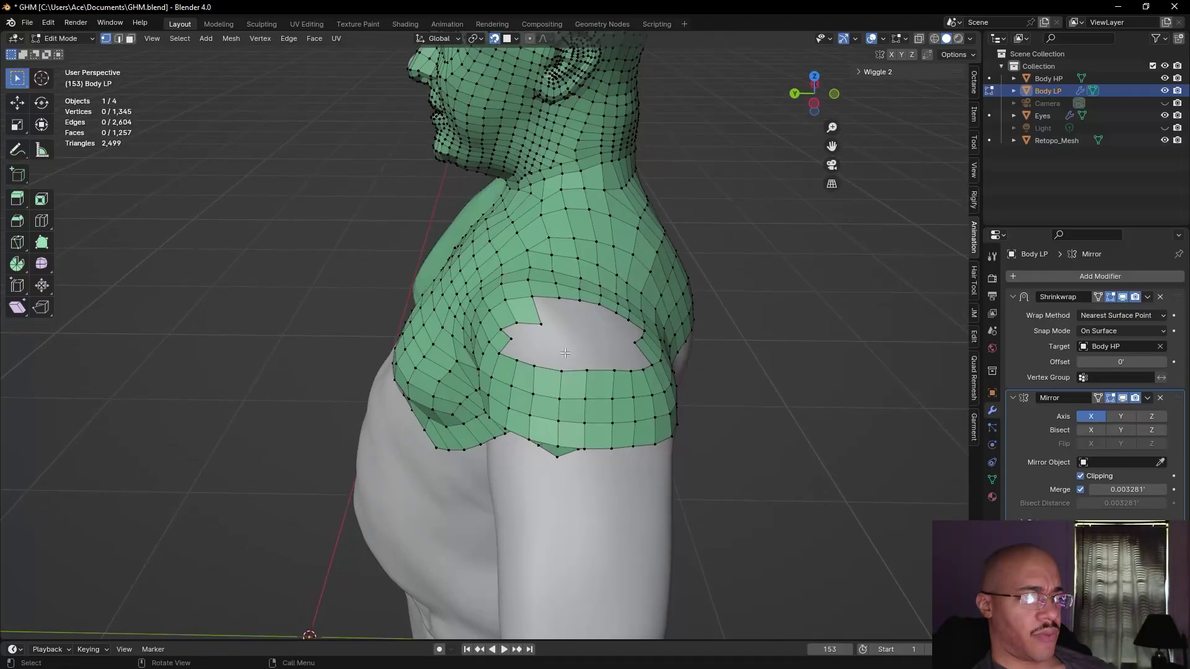
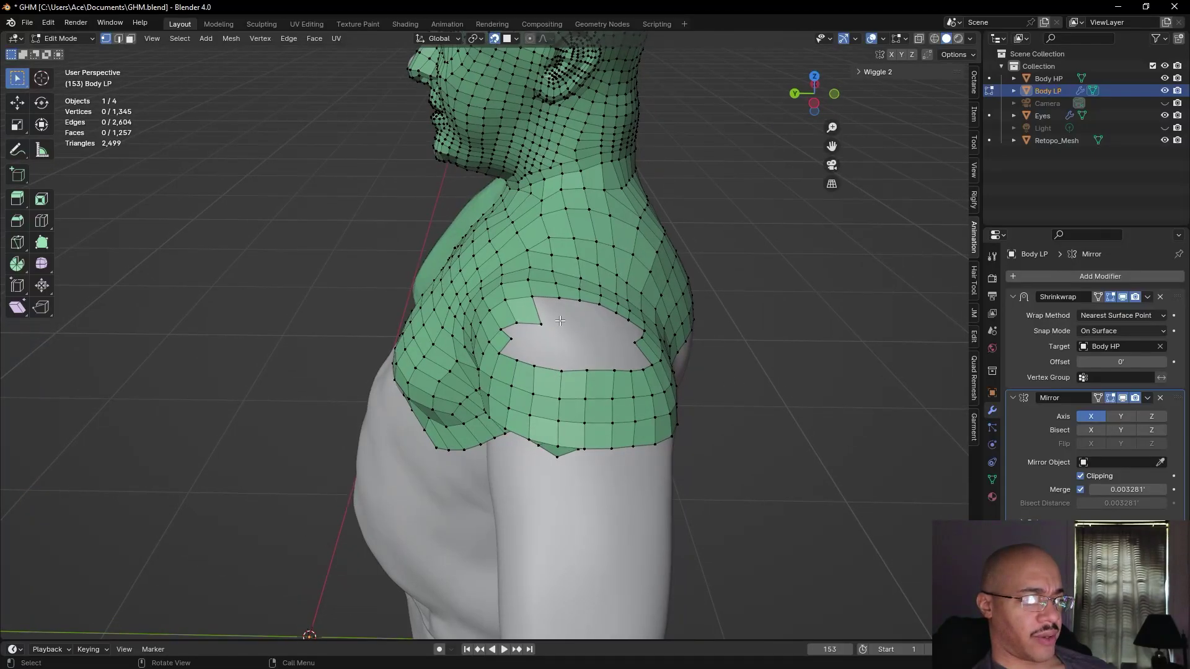
pyautogui.click(129, 38)
pyautogui.click(499, 344)
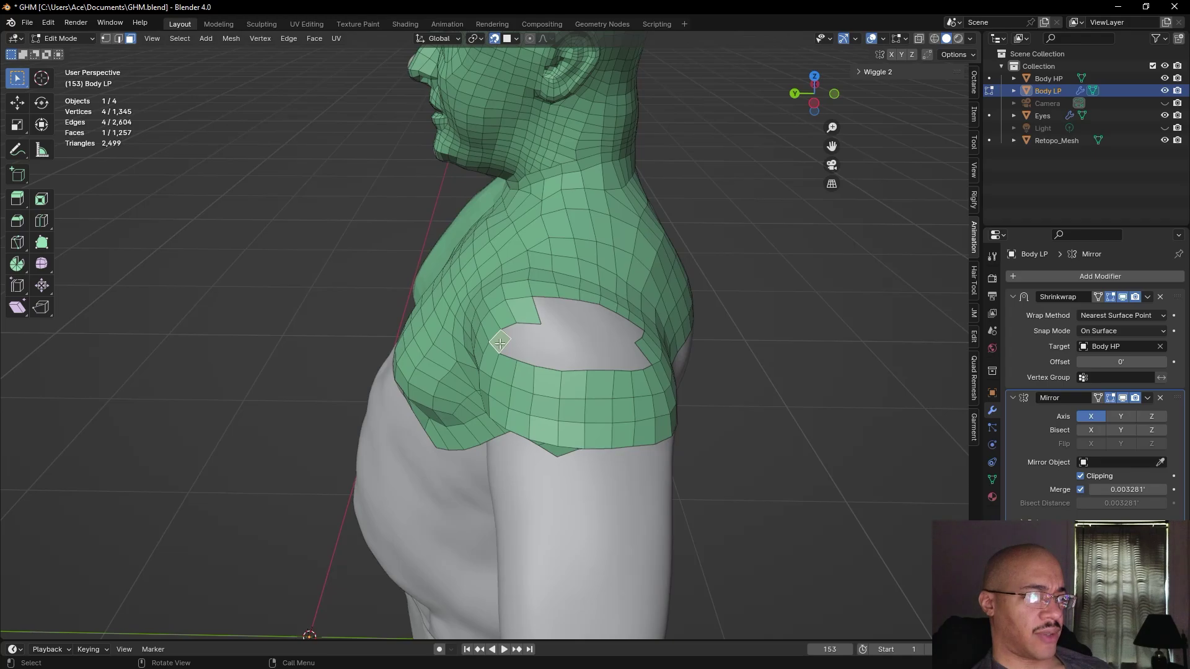
pyautogui.rightClick(499, 343)
pyautogui.rightClick(500, 343)
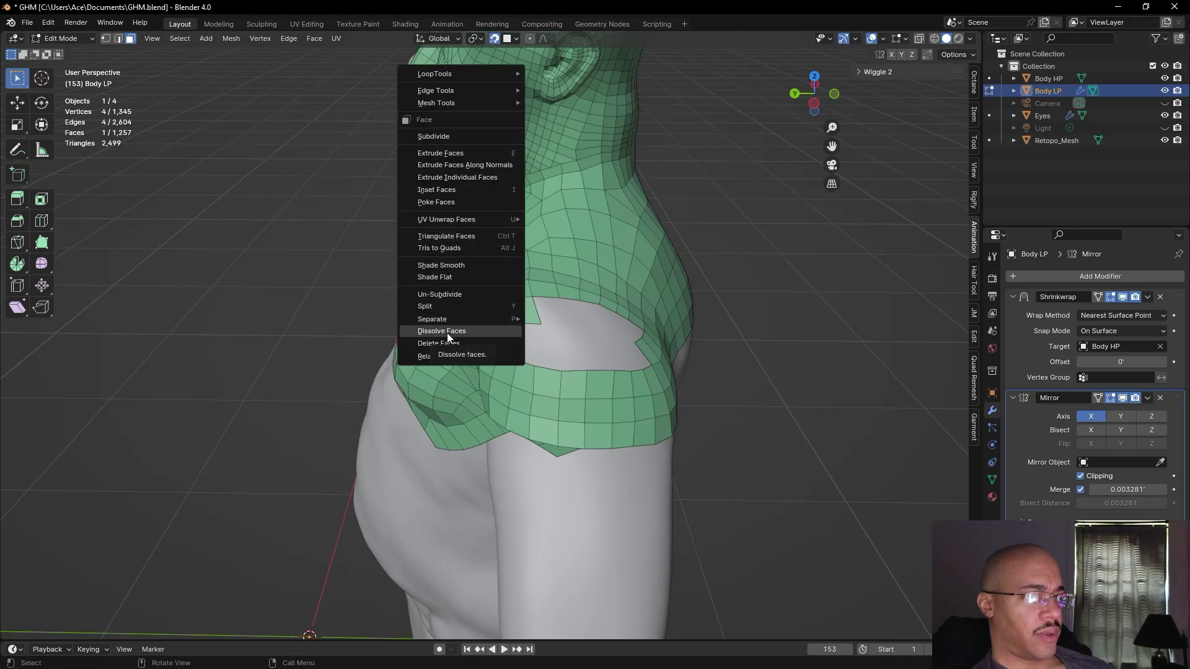
pyautogui.click(438, 343)
# - Delete the two faces in the rear corner of the shoulder opening next to the arm band
pyautogui.moveTo(595, 334); pyautogui.dragTo(689, 338, button='middle')
pyautogui.click(645, 365)
pyautogui.rightClick(638, 369)
pyautogui.click(635, 371)
pyautogui.rightClick(646, 371)
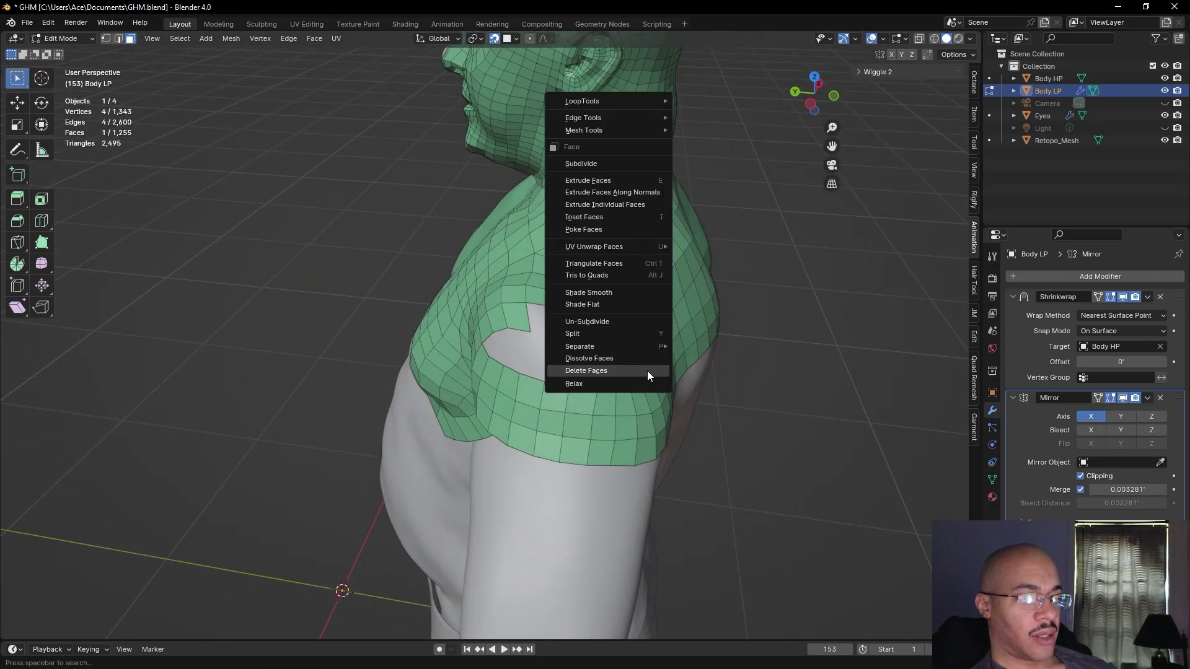
pyautogui.click(613, 370)
# - Extrude one edge near the front of the arm band's upper border upward into the opening as a new face
pyautogui.moveTo(552, 367); pyautogui.dragTo(487, 278, button='middle')
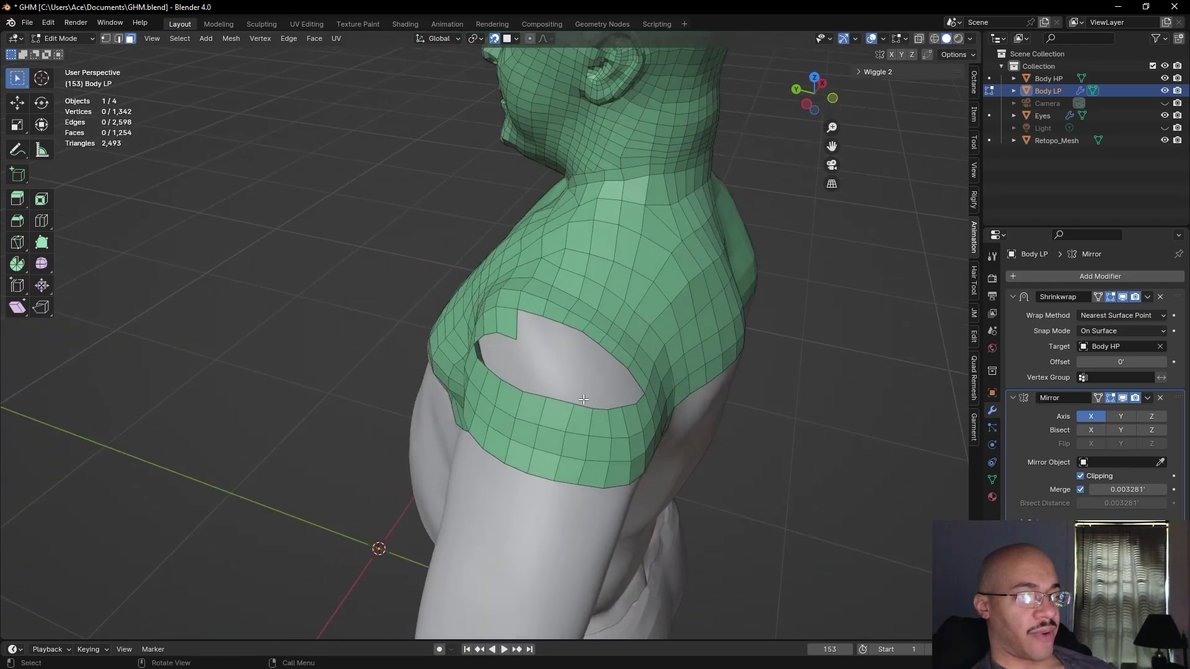
pyautogui.moveTo(639, 409); pyautogui.dragTo(620, 390, button='middle')
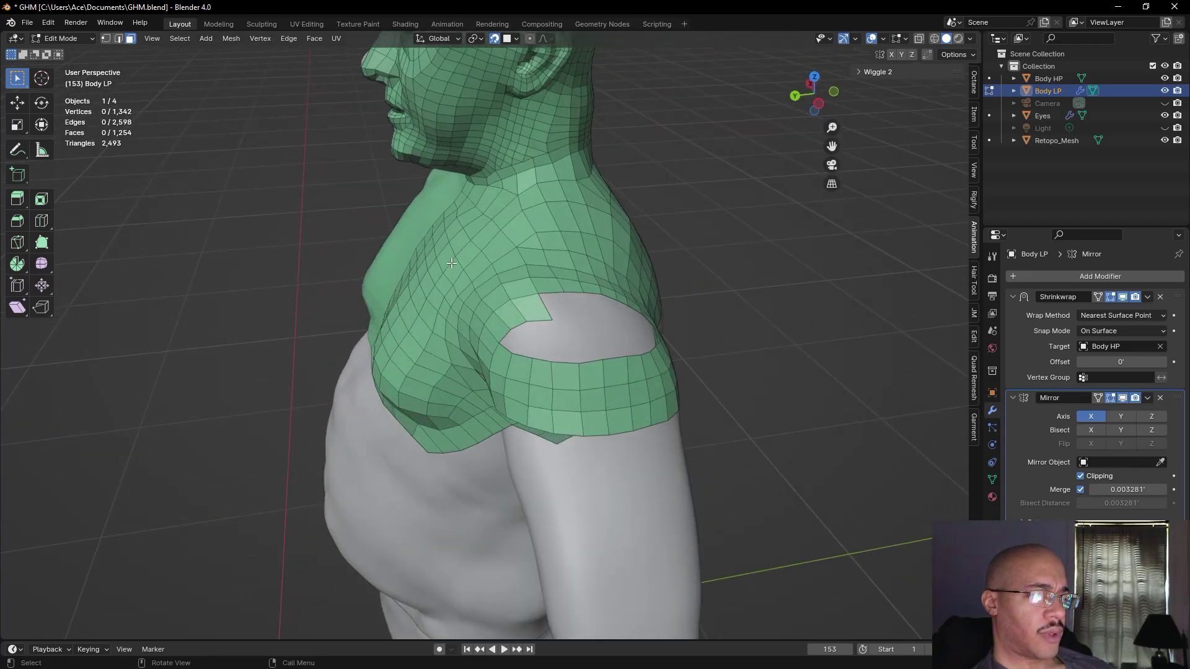
pyautogui.click(553, 373)
pyautogui.click(119, 38)
pyautogui.click(552, 381)
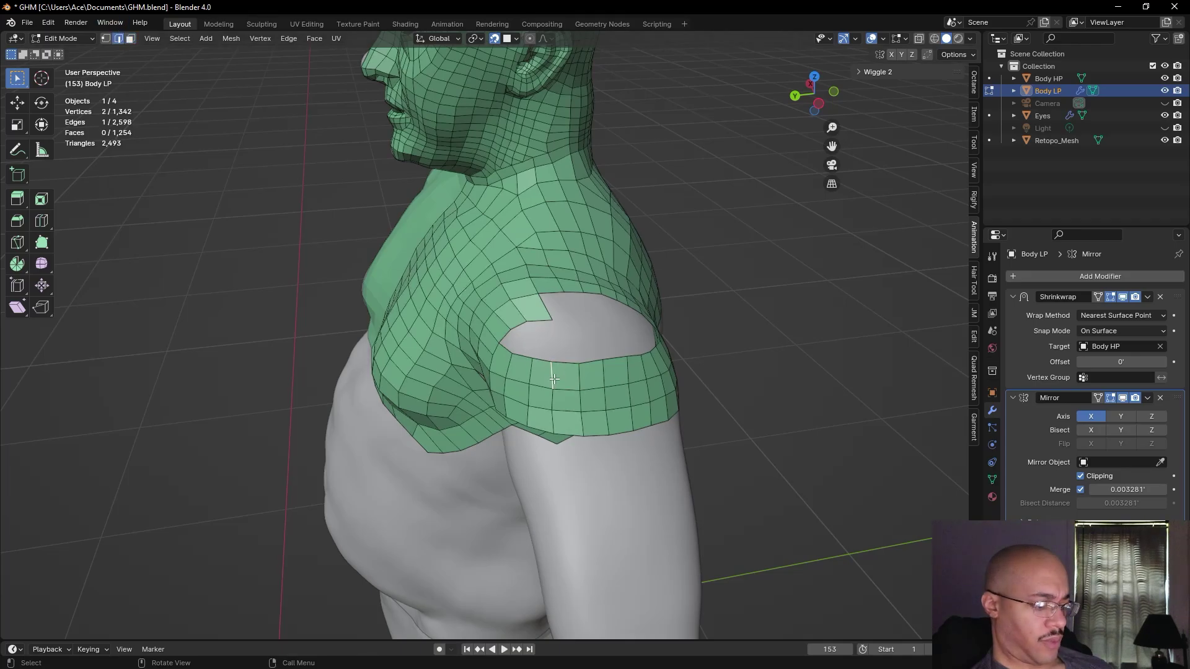
pyautogui.press('r')
pyautogui.click(554, 382)
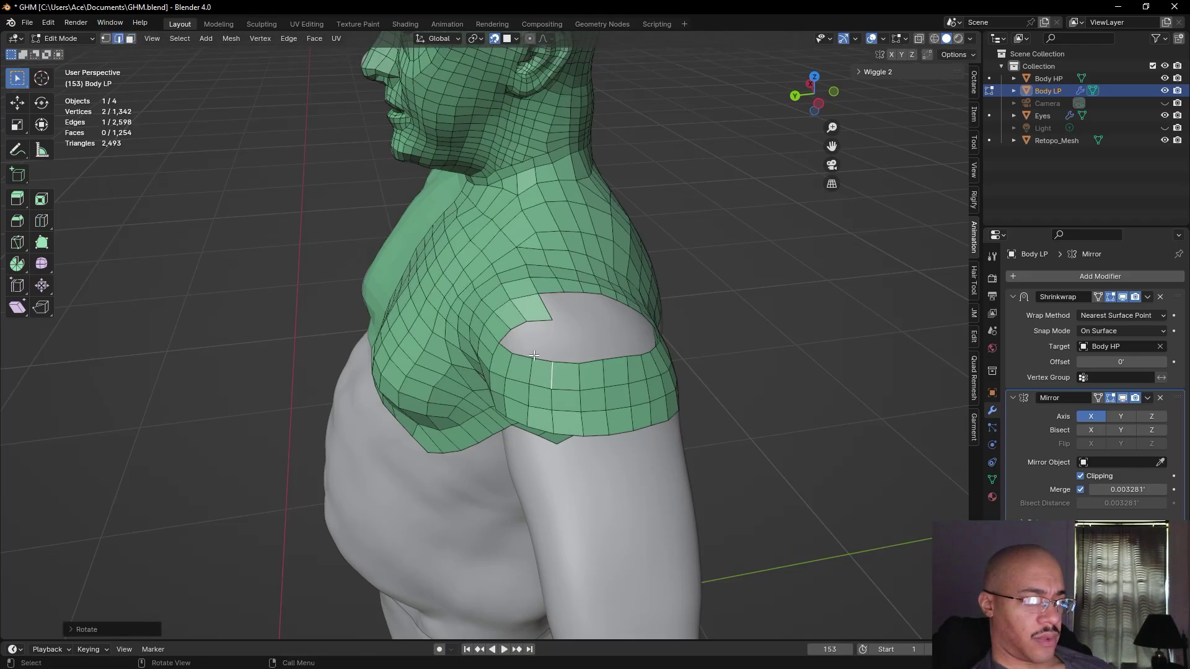
pyautogui.click(540, 356)
pyautogui.press('e')
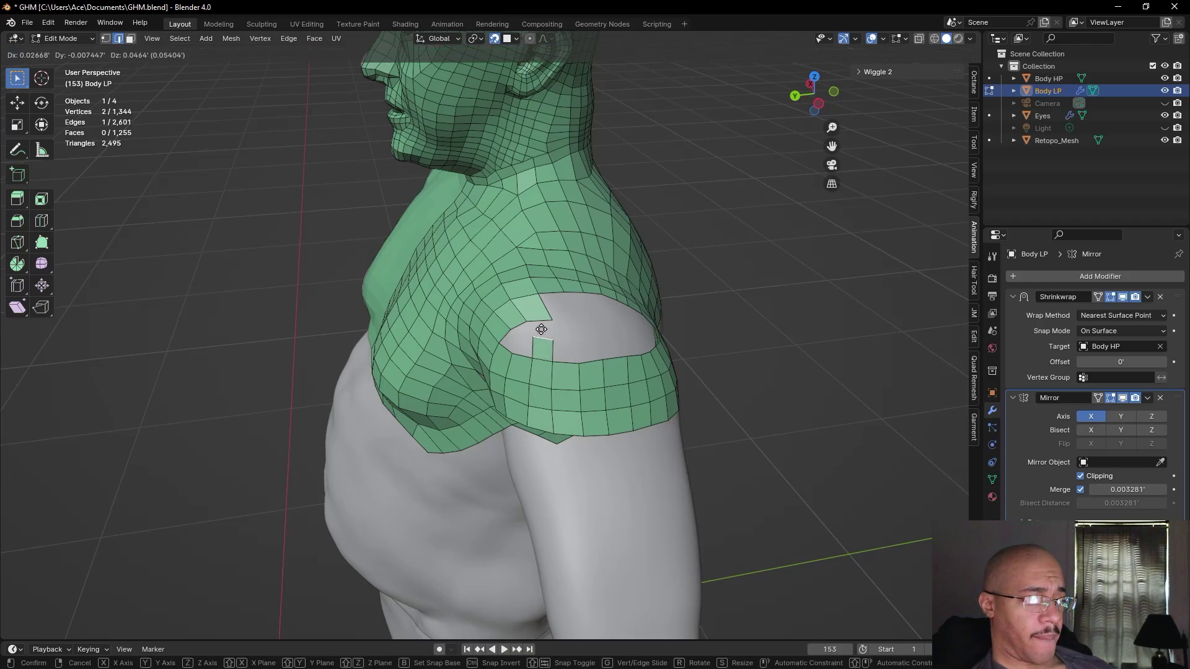
pyautogui.click(541, 330)
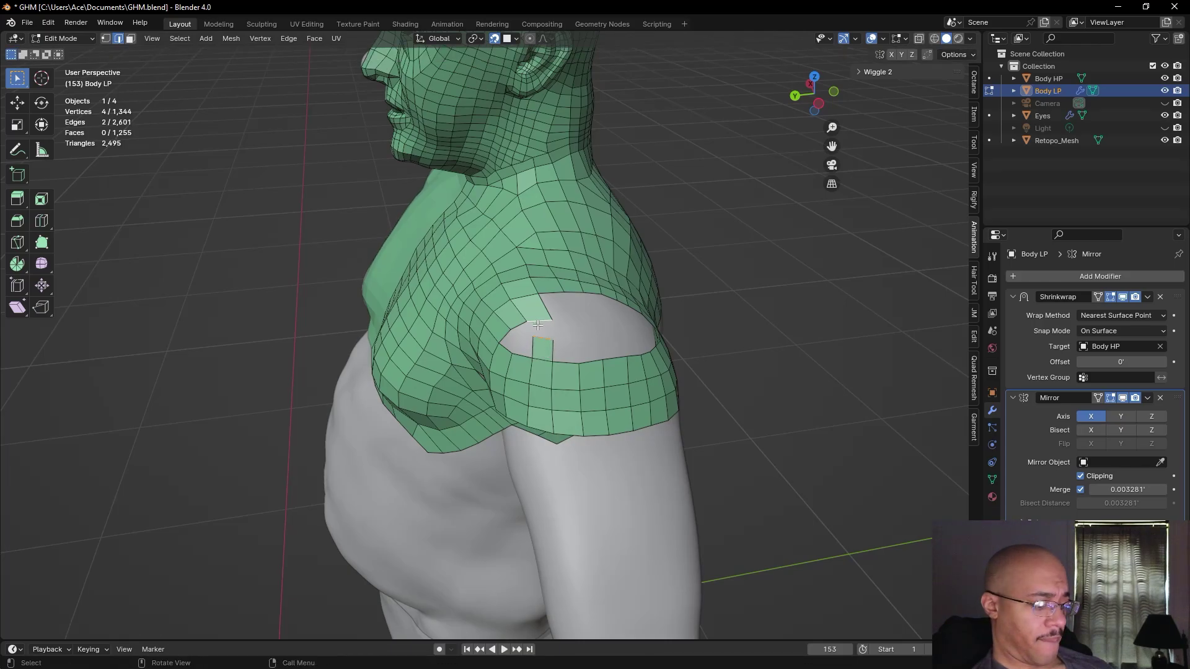
# - Bridge the extruded face to the row above and fill a triangle beside it against the front armhole border
pyautogui.scroll(2, 549, 333)
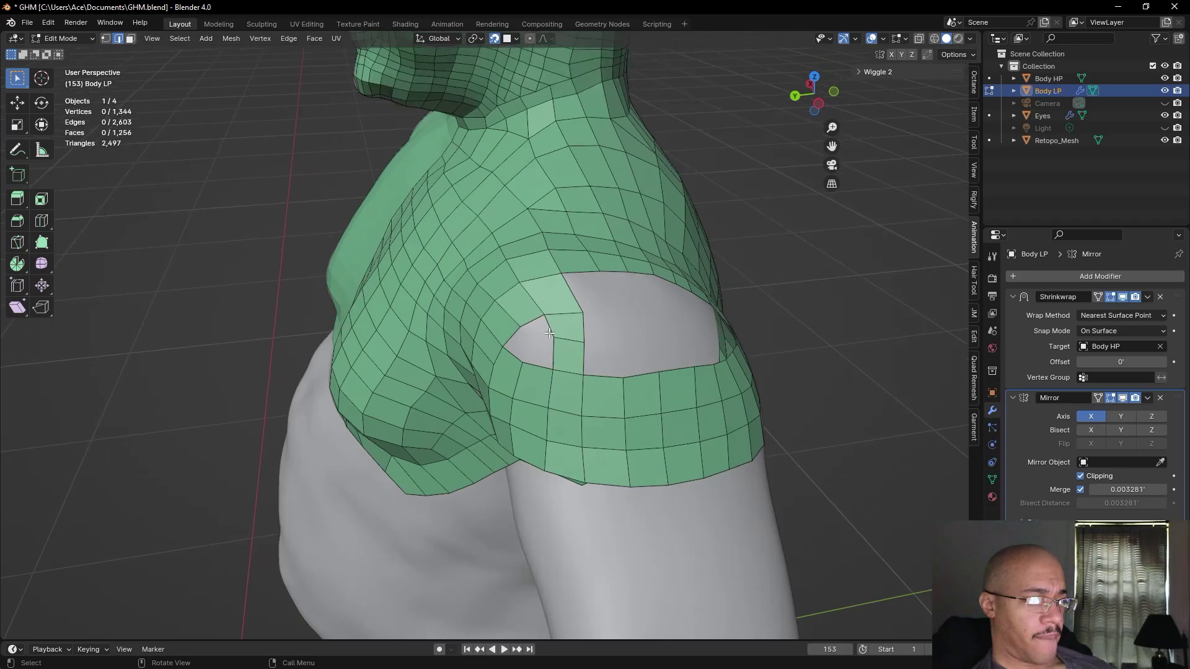
pyautogui.keyDown('alt'); pyautogui.click(559, 330); pyautogui.keyUp('alt')
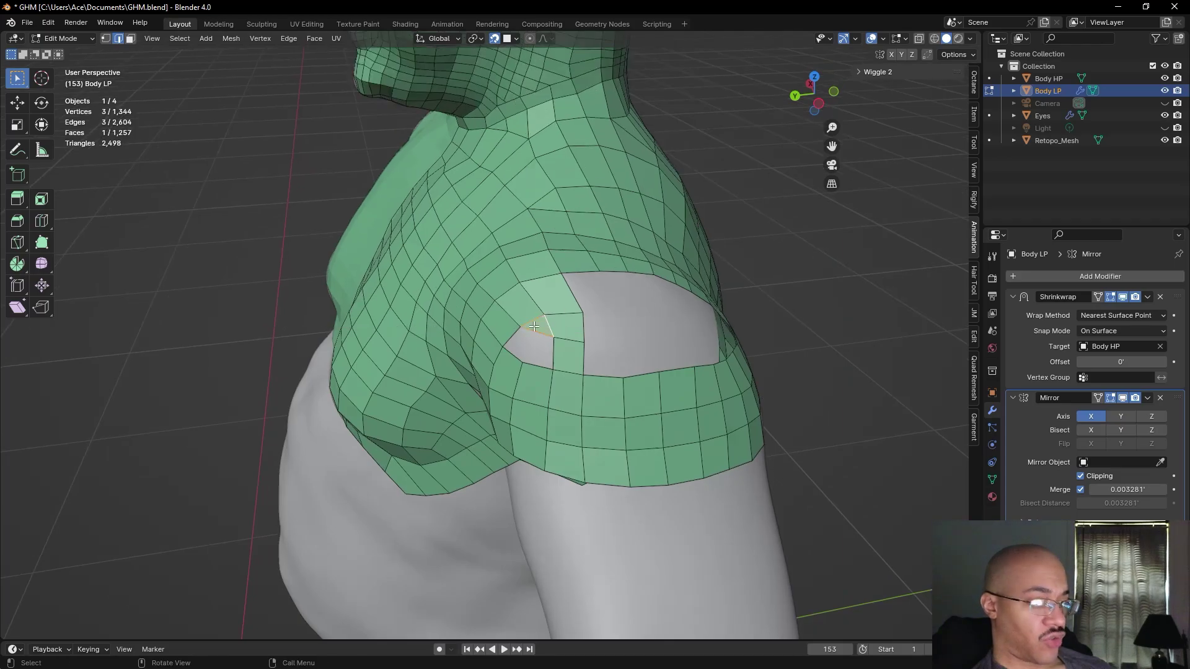
pyautogui.hotkey('alt', 'a')
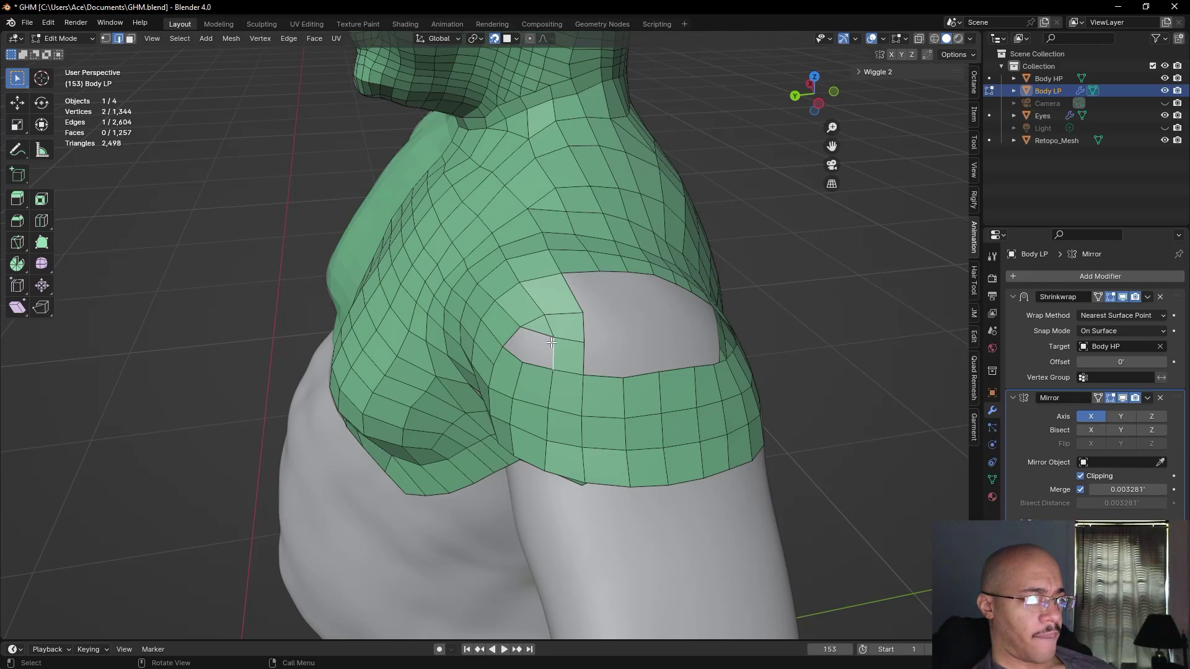
# - Delete the triangle beside the front armhole border in the front corner of the shoulder opening
pyautogui.click(131, 42)
pyautogui.click(538, 328)
pyautogui.rightClick(539, 329)
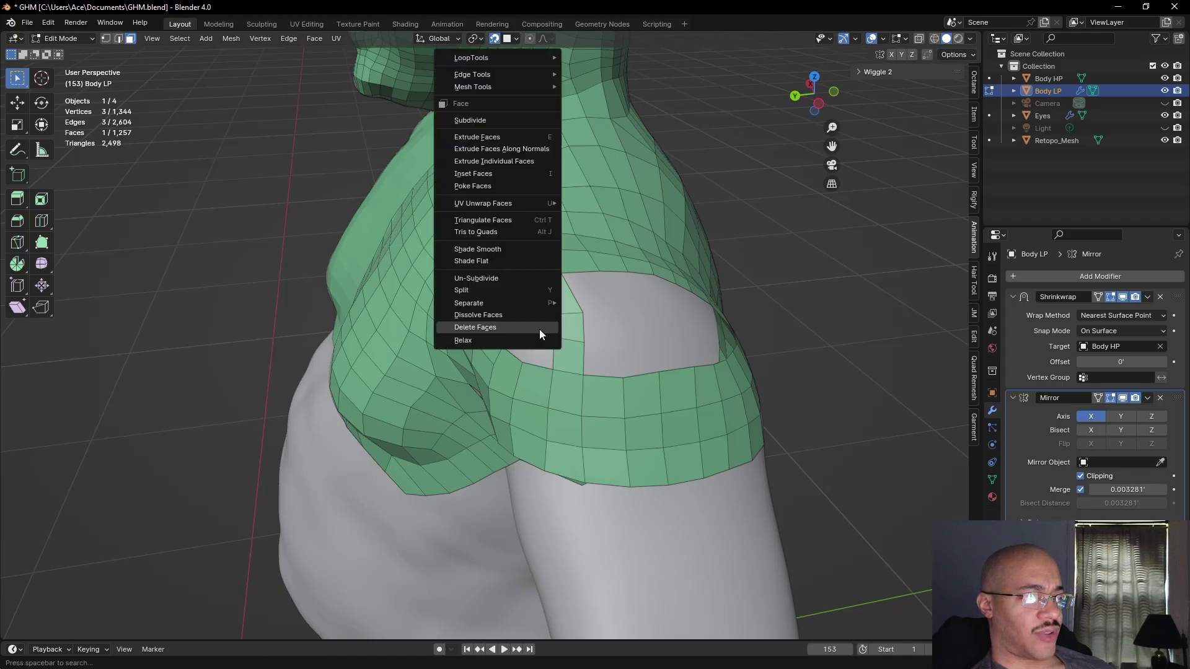
pyautogui.click(511, 328)
# - Fill a new quad from the arm band's border vertex into the small front hole and position its free corner
pyautogui.click(106, 38)
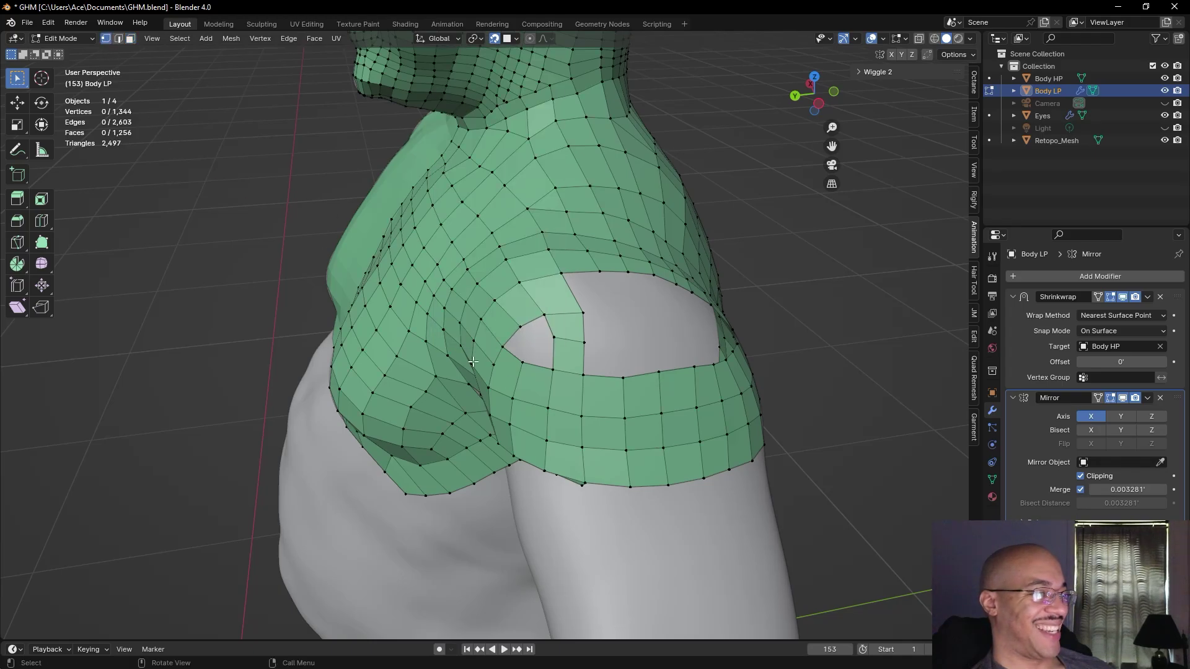
pyautogui.click(551, 373)
pyautogui.press('f')
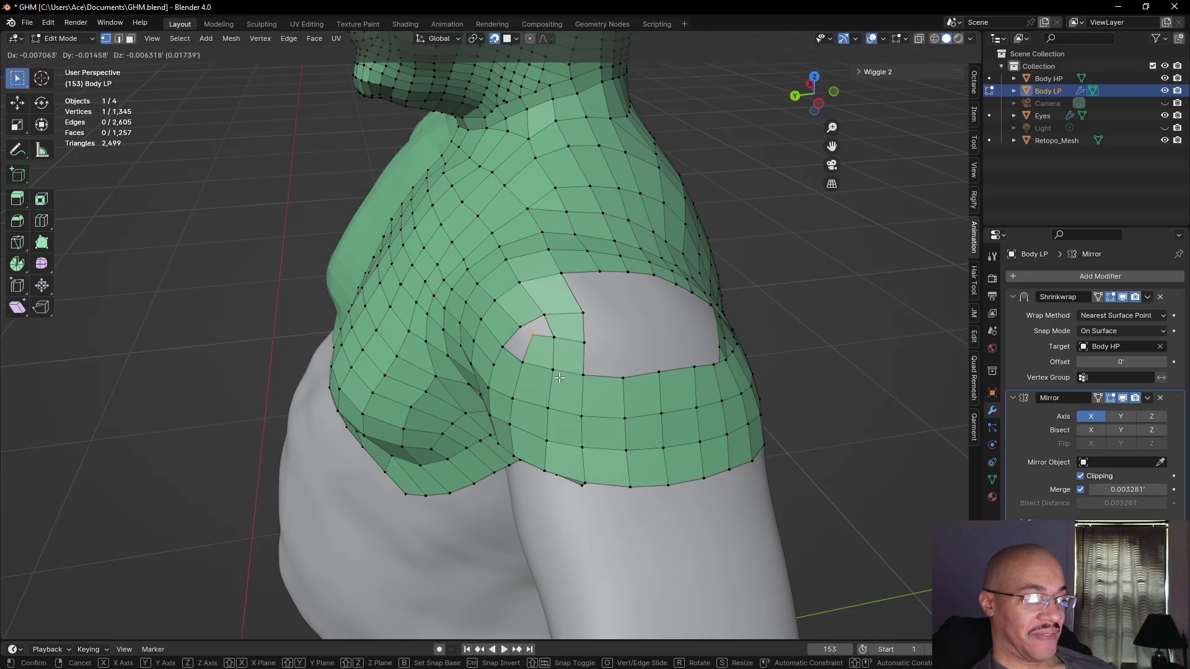
pyautogui.click(559, 378)
# - Fill a quad between the new face and the front armhole border above the arm band
pyautogui.moveTo(226, 239); pyautogui.dragTo(415, 251, button='middle')
pyautogui.scroll(2, 616, 333)
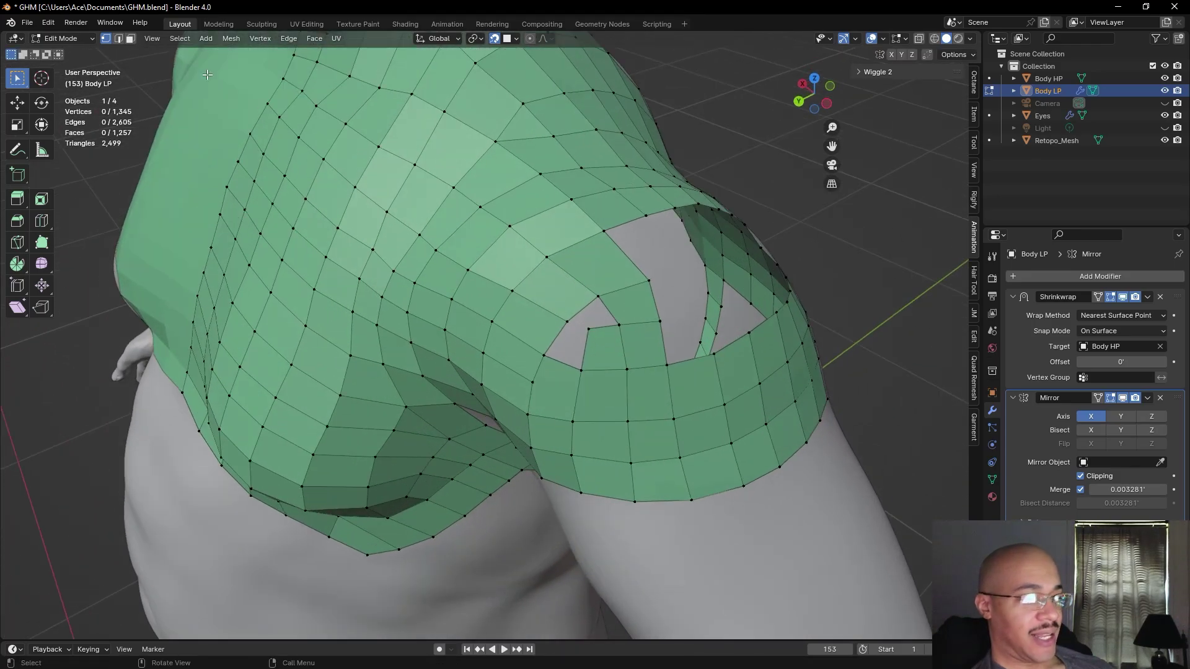
pyautogui.press('2')
pyautogui.keyDown('shift'); pyautogui.click(586, 357); pyautogui.keyUp('shift')
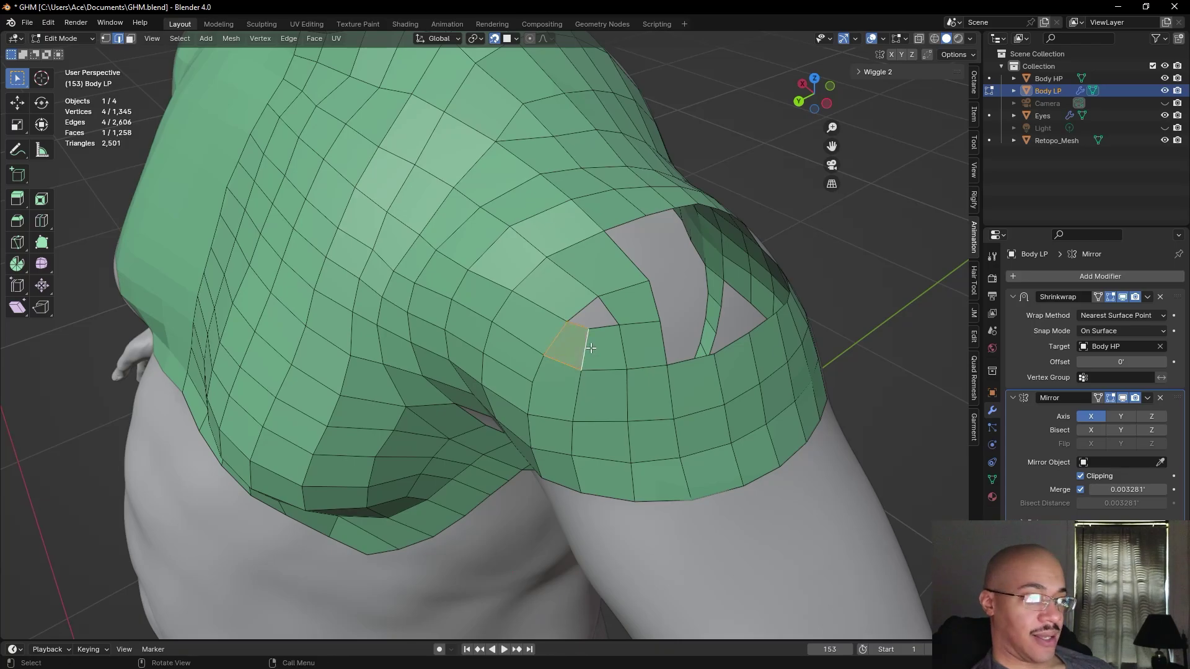
pyautogui.click(102, 206)
# - Move the vertices around the remaining small front hole and along the neighbouring armhole border to even out the quads
pyautogui.moveTo(290, 229); pyautogui.dragTo(550, 337, button='middle')
pyautogui.press('1')
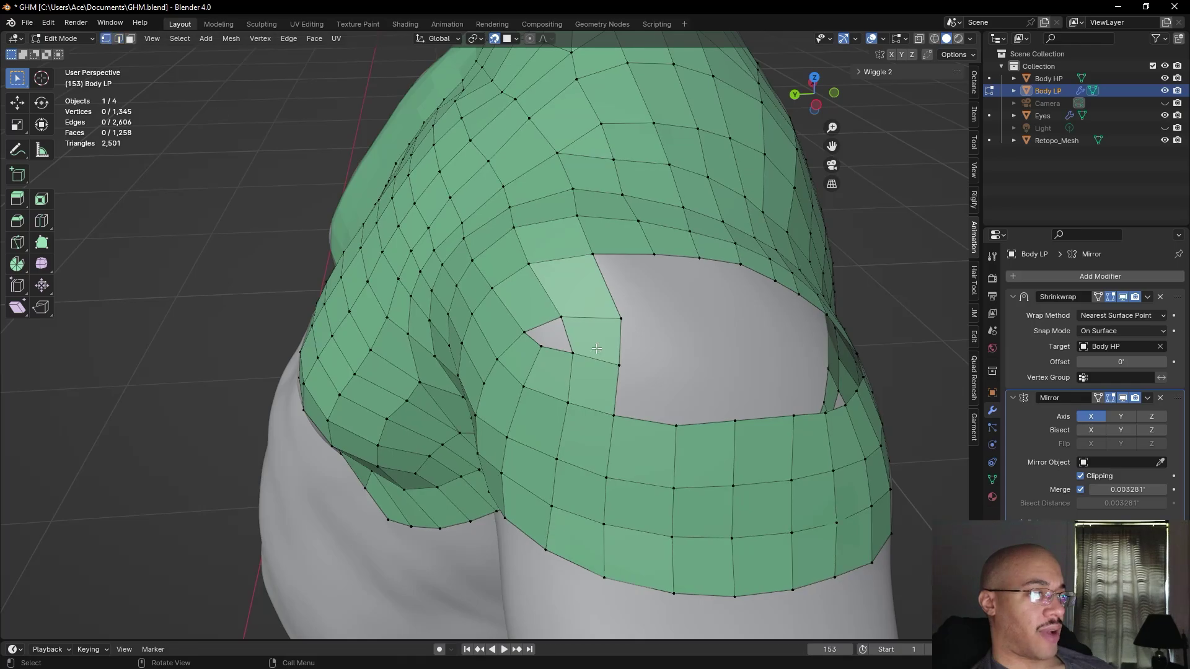
pyautogui.press('g')
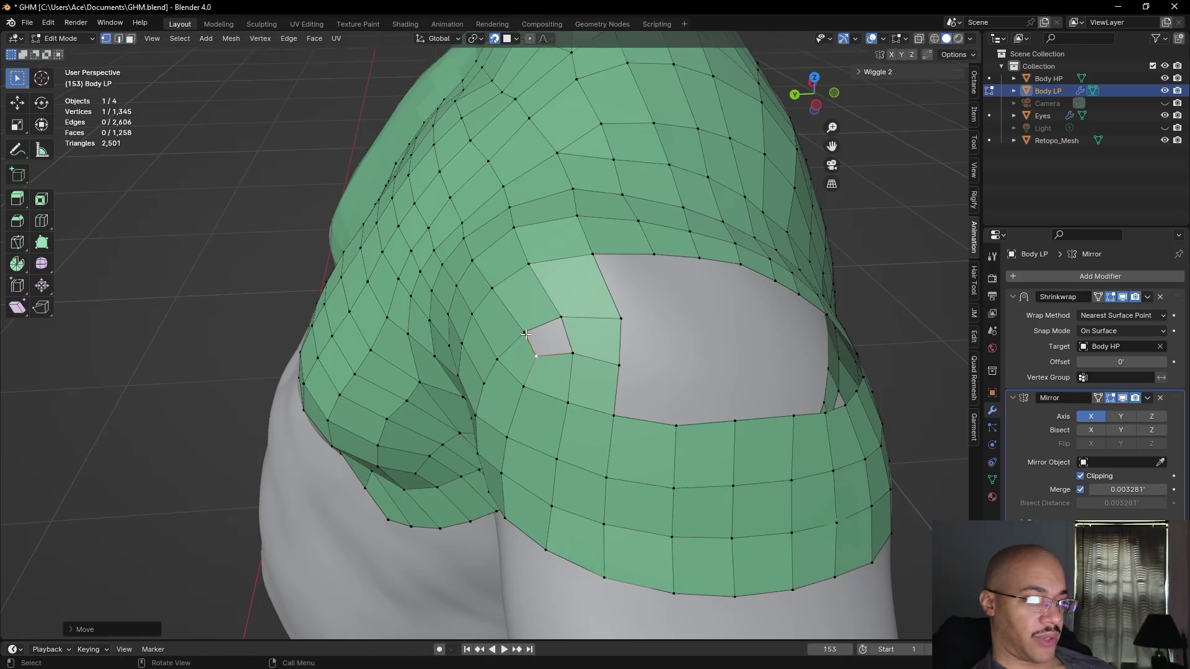
pyautogui.click(528, 329)
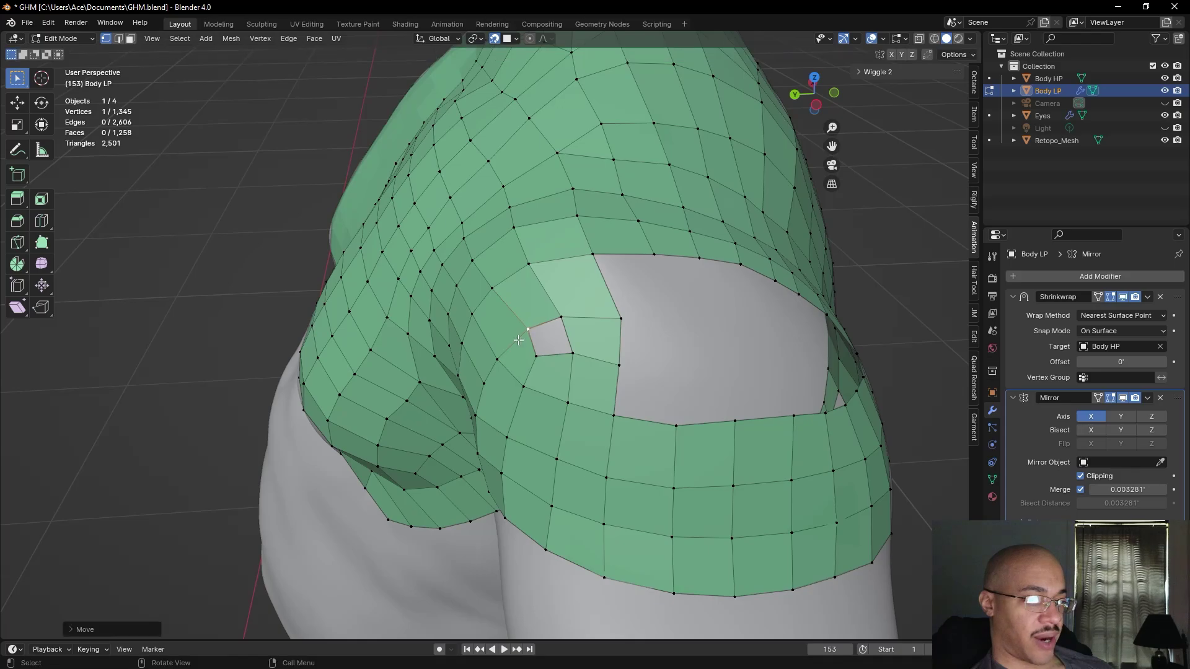
pyautogui.click(499, 360)
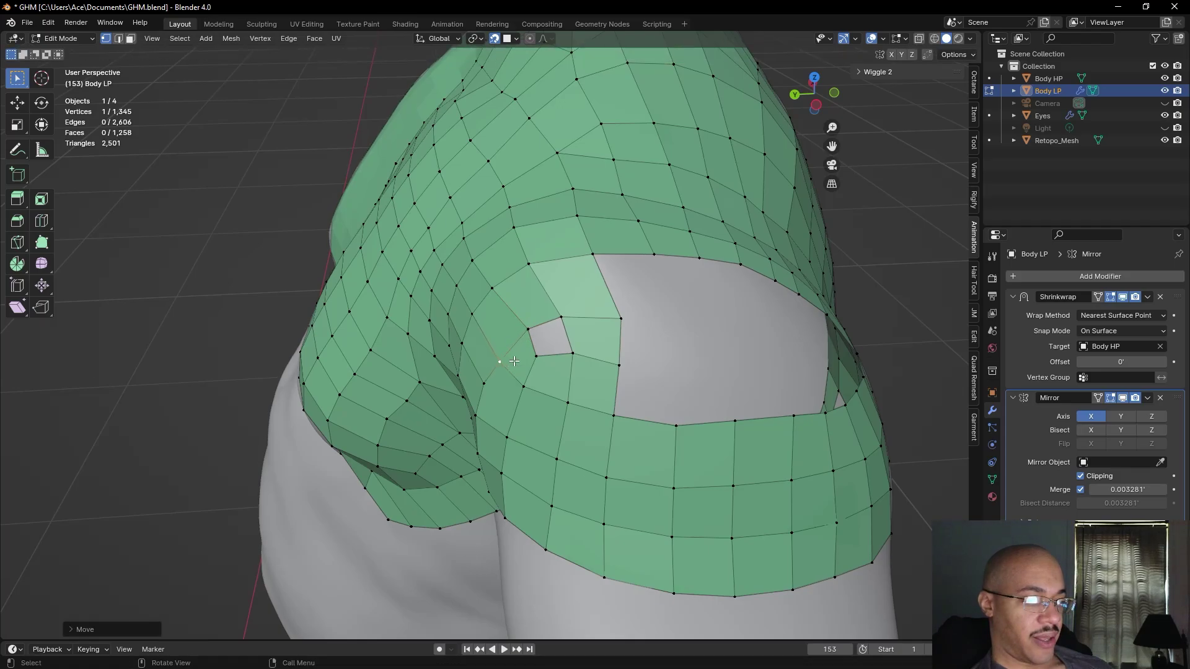
pyautogui.press('g')
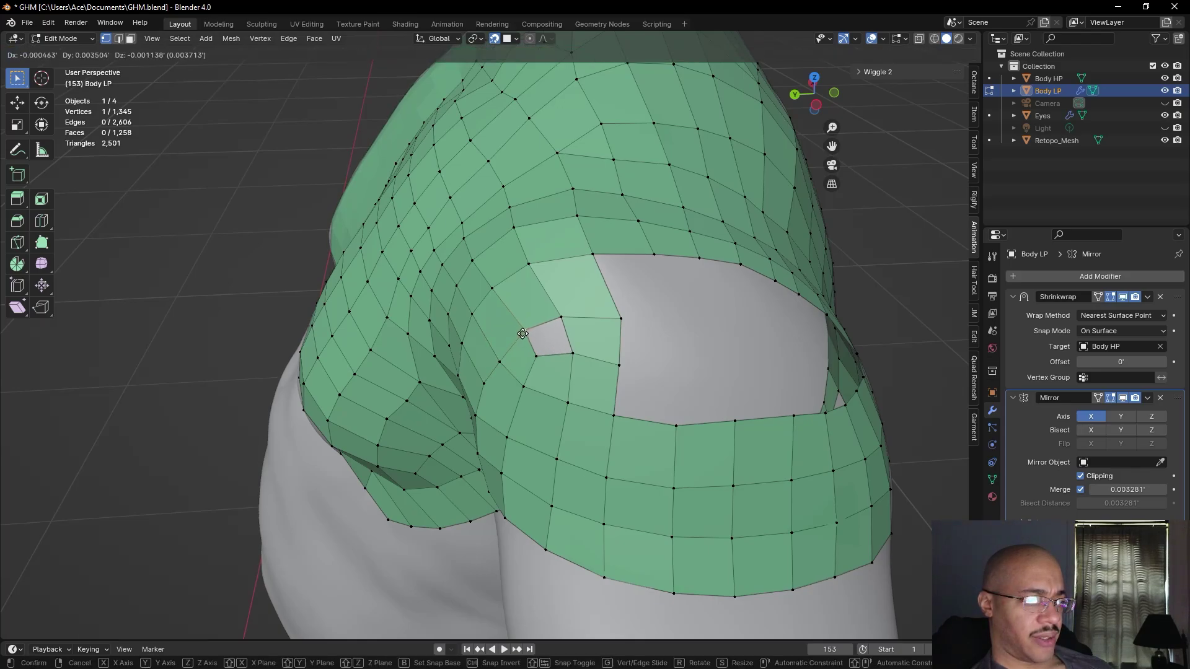
pyautogui.click(521, 333)
pyautogui.hotkey('alt', 'a')
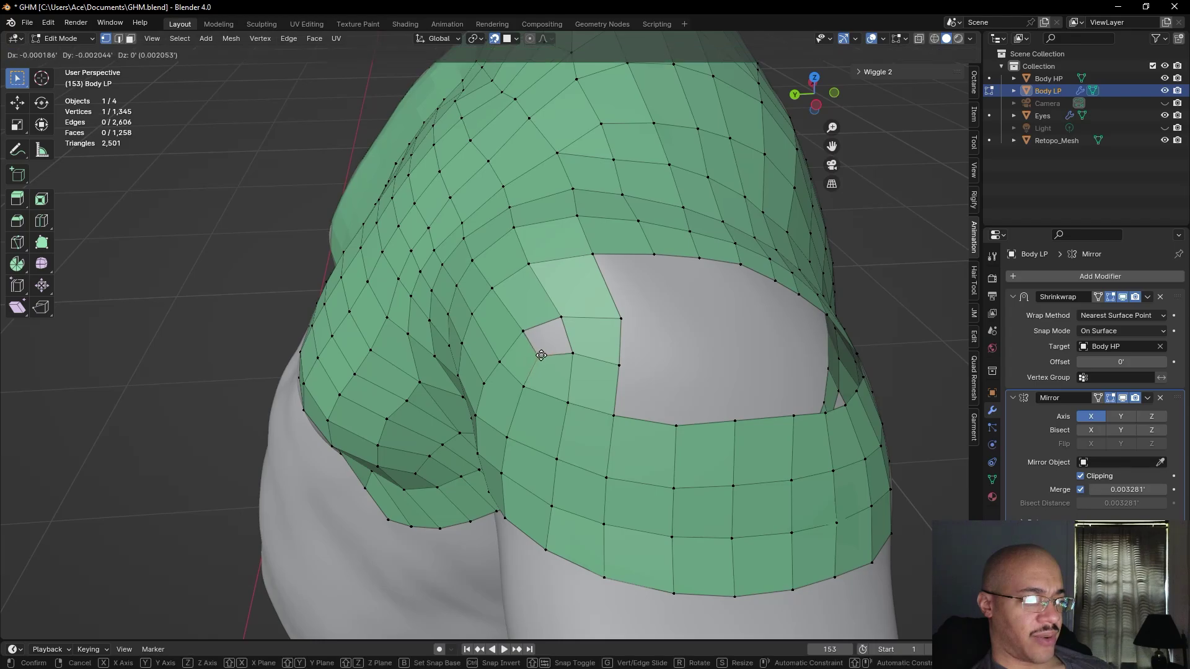
pyautogui.click(524, 382)
# - Fill the remaining small front hole with a quad face
pyautogui.click(119, 38)
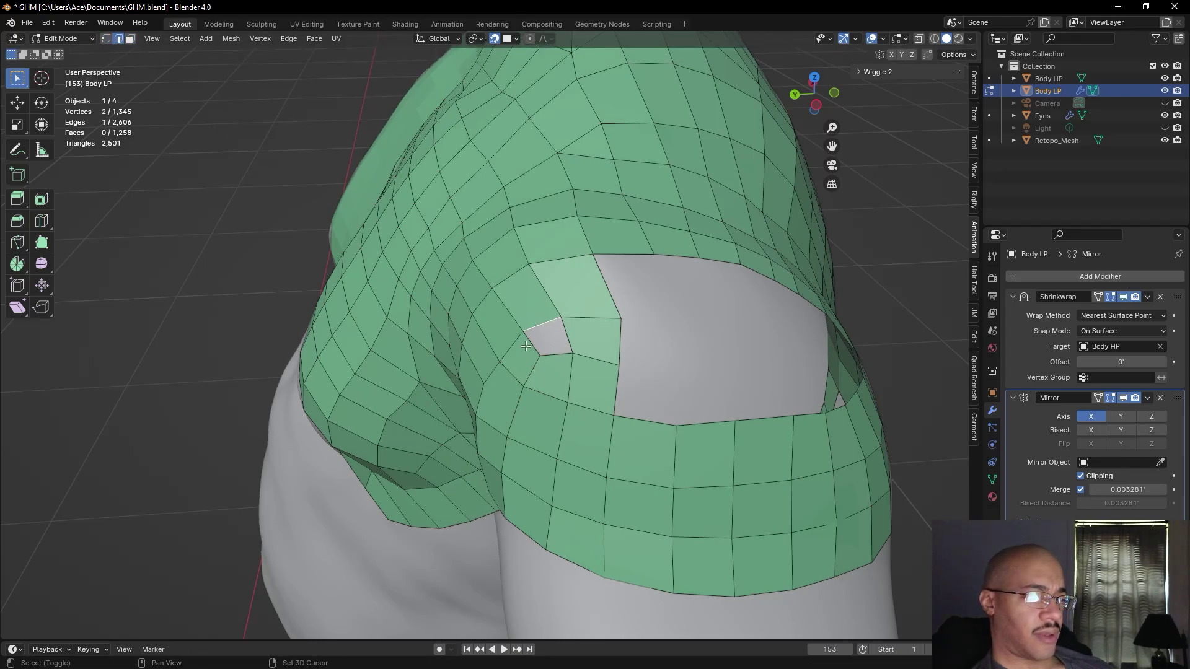
pyautogui.press('f')
pyautogui.click(290, 238)
pyautogui.moveTo(290, 238); pyautogui.dragTo(257, 240, button='middle')
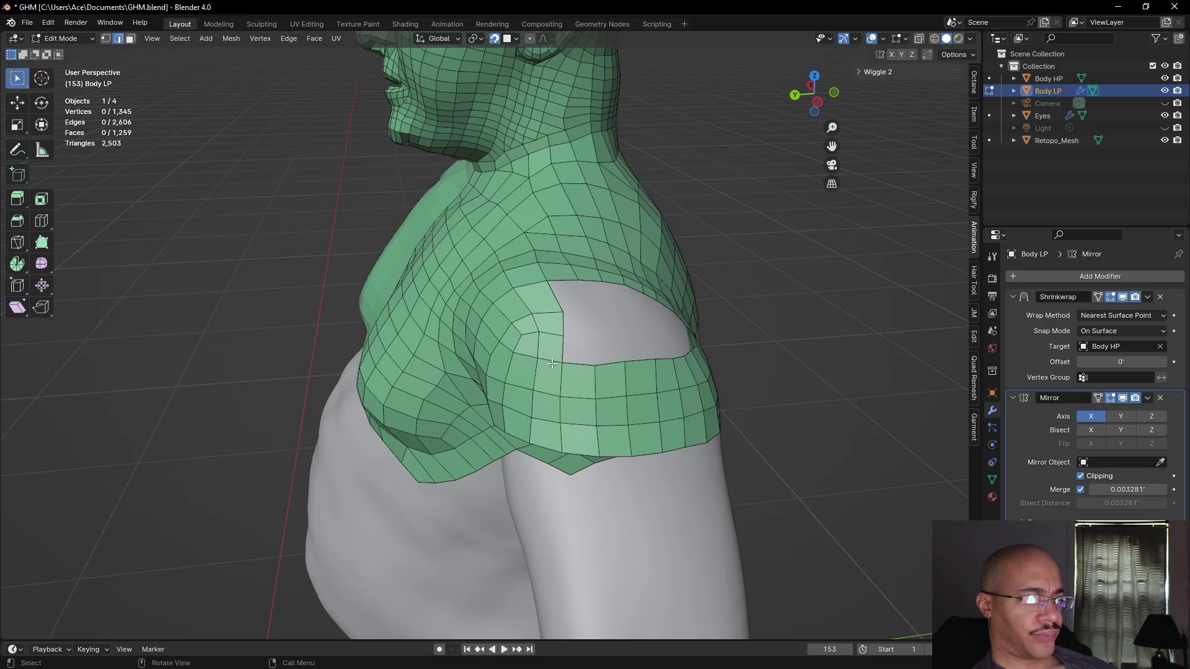
# - Delete the quad just below the newly filled front face, directly above the arm band
pyautogui.scroll(3, 257, 240)
pyautogui.click(130, 39)
pyautogui.click(604, 357)
pyautogui.rightClick(561, 353)
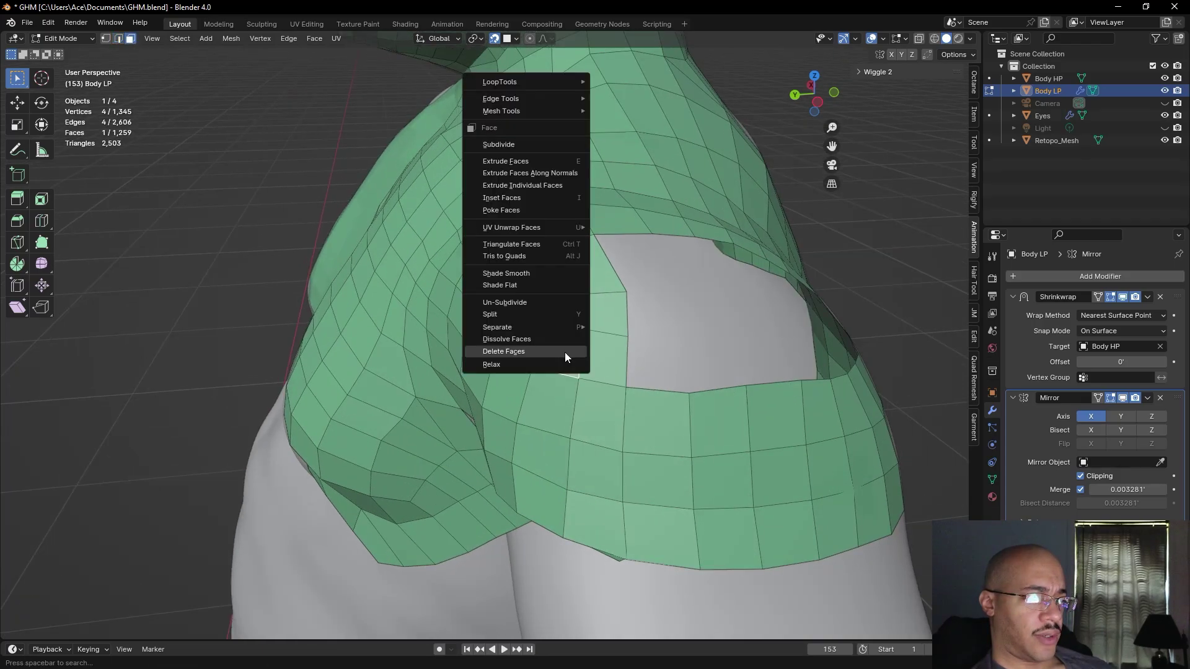
pyautogui.click(524, 352)
# - Fill the gap above the arm band with two triangle faces
pyautogui.click(117, 39)
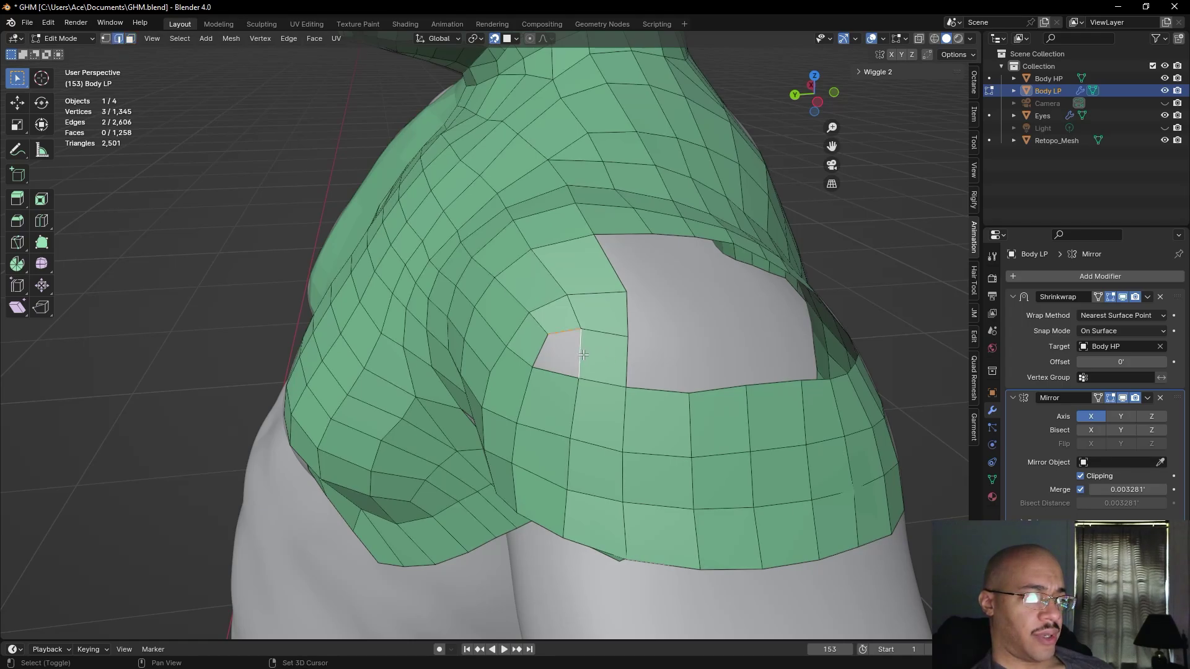
pyautogui.click(230, 214)
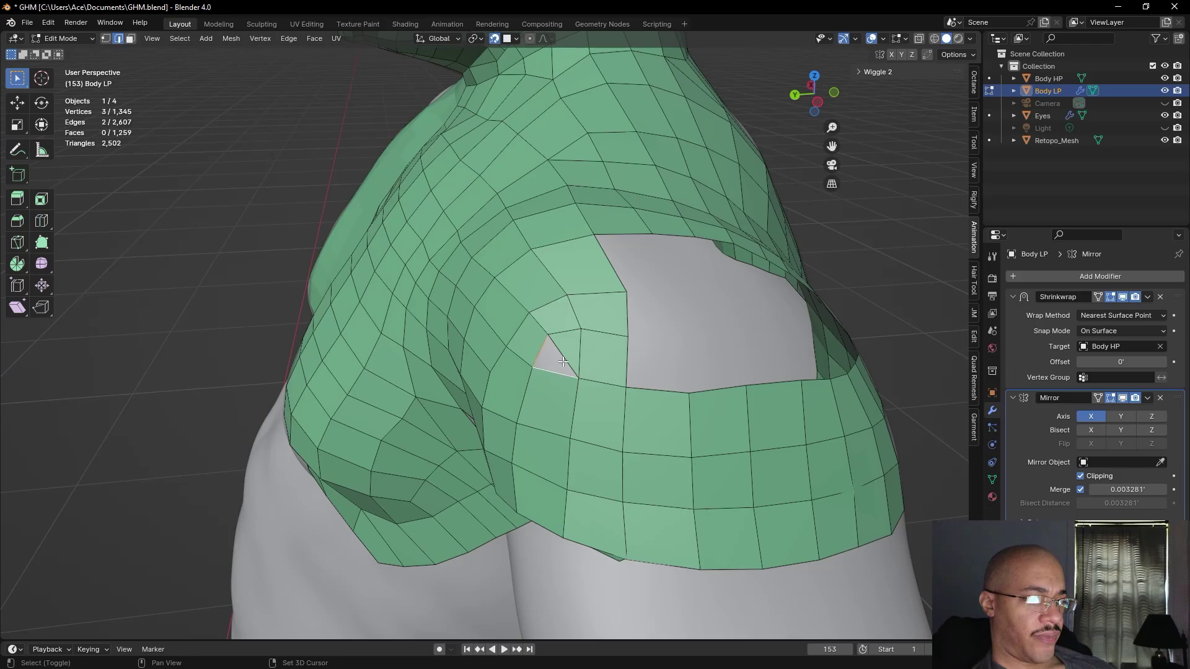
pyautogui.press('f')
pyautogui.click(291, 207)
pyautogui.moveTo(290, 208); pyautogui.dragTo(471, 329, button='middle')
# - Dissolve the diagonal edge between the two triangles to merge them into one quad
pyautogui.scroll(3, 573, 371)
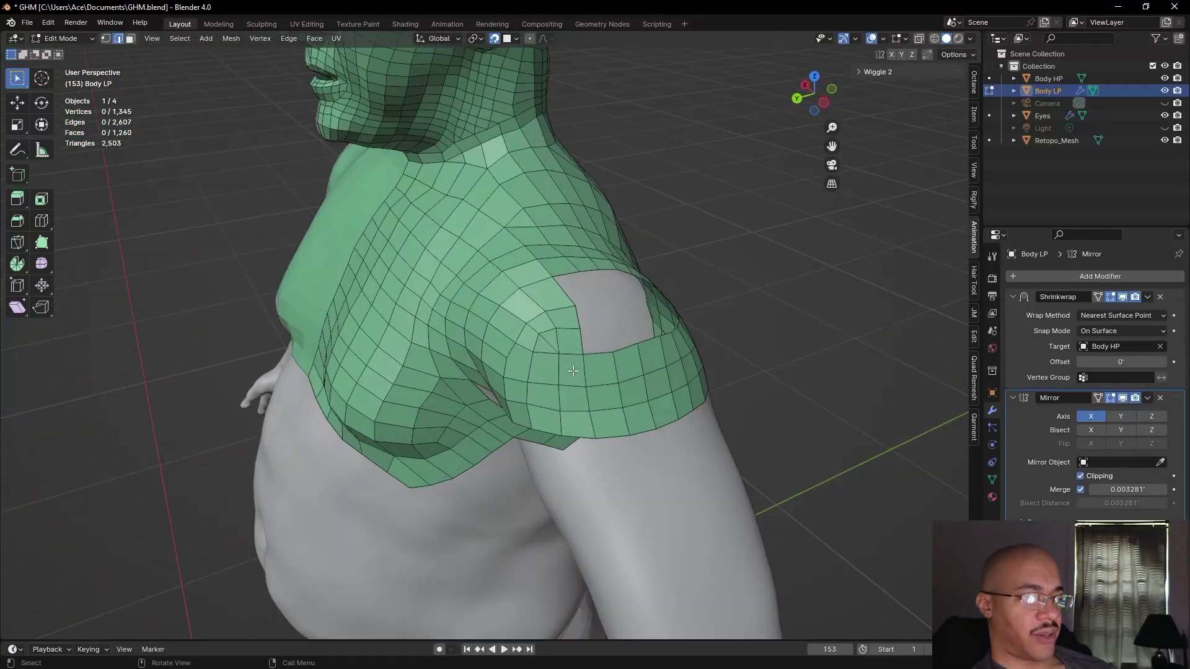
pyautogui.rightClick(549, 347)
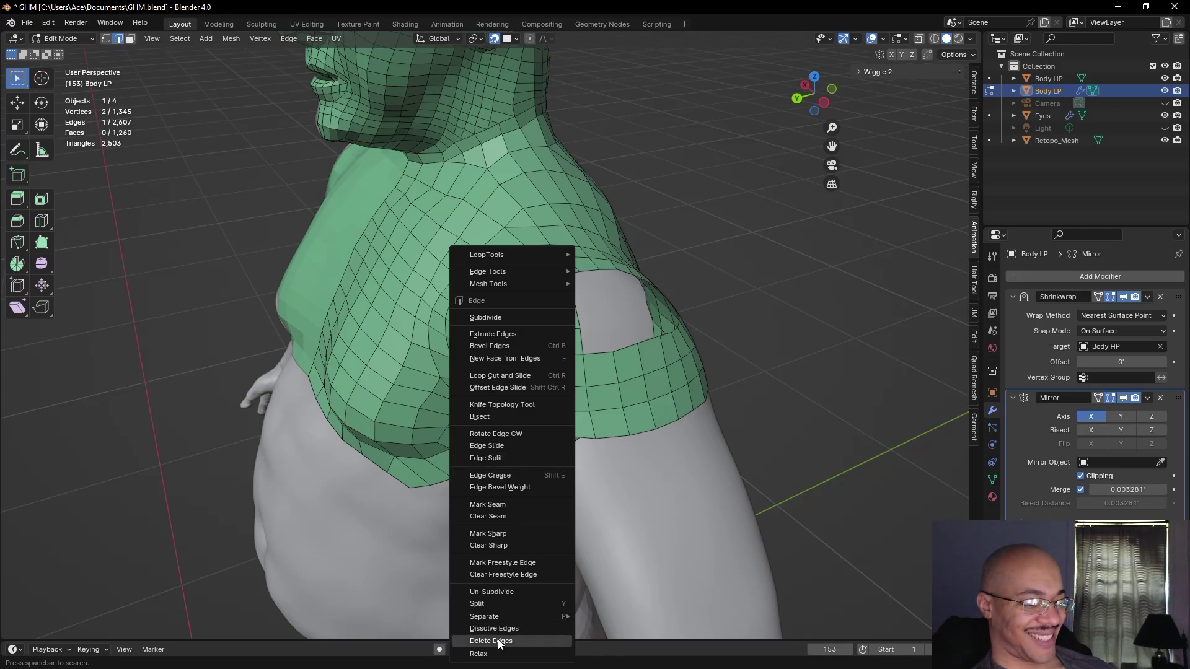
pyautogui.click(496, 629)
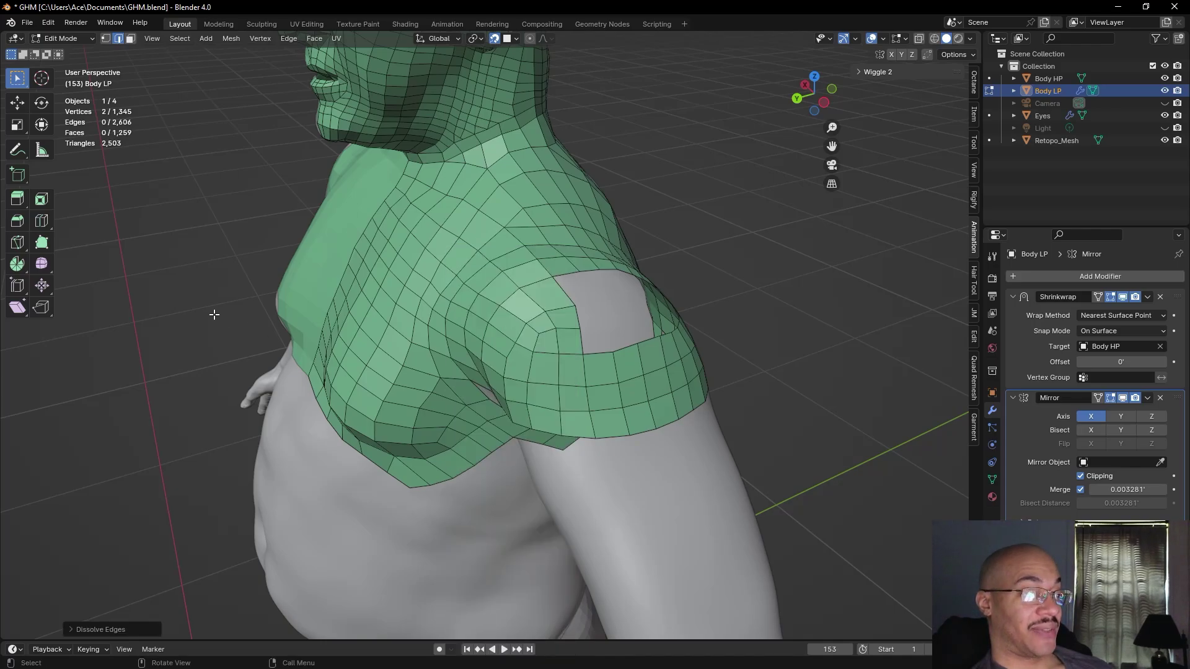
pyautogui.click(213, 315)
# - Fill two stacked quads from the arm band's upper border into the front of the shoulder opening
pyautogui.scroll(-2, 213, 314)
pyautogui.moveTo(782, 449); pyautogui.dragTo(737, 462, button='middle')
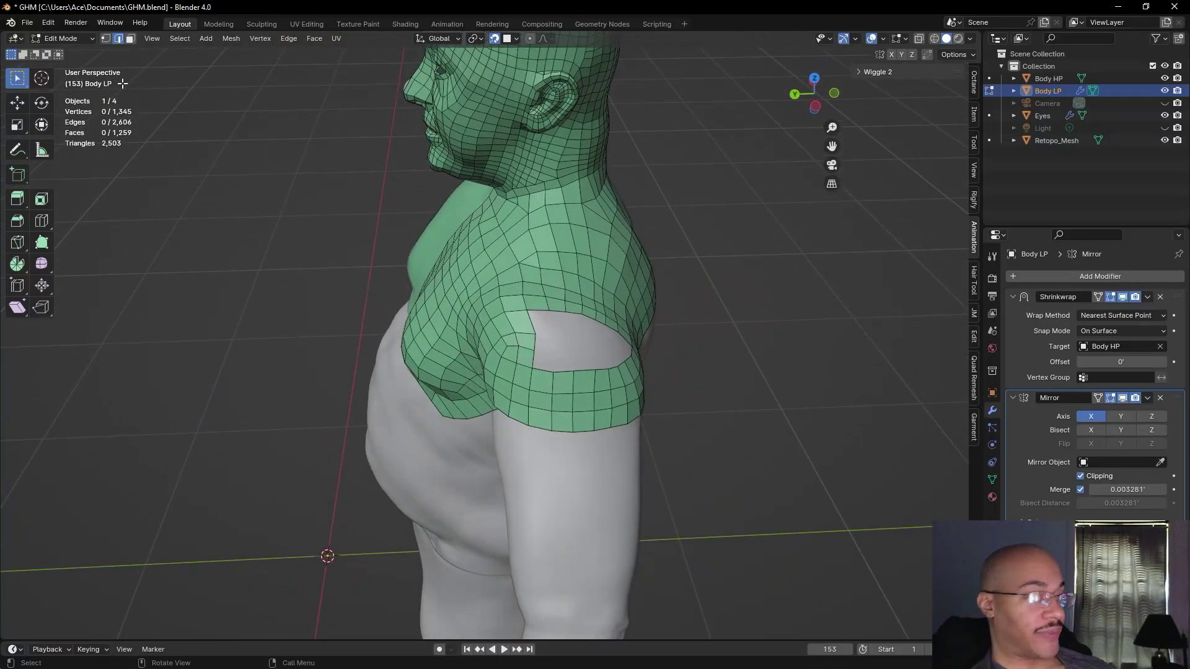
pyautogui.click(106, 38)
pyautogui.scroll(3, 477, 340)
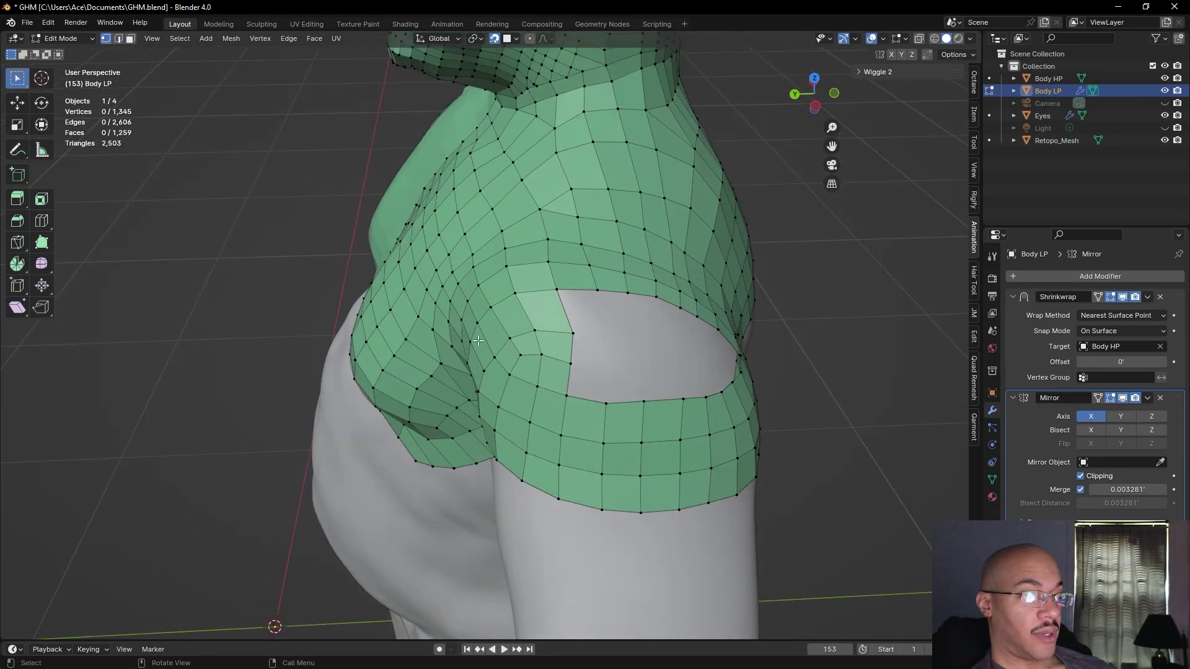
pyautogui.click(120, 39)
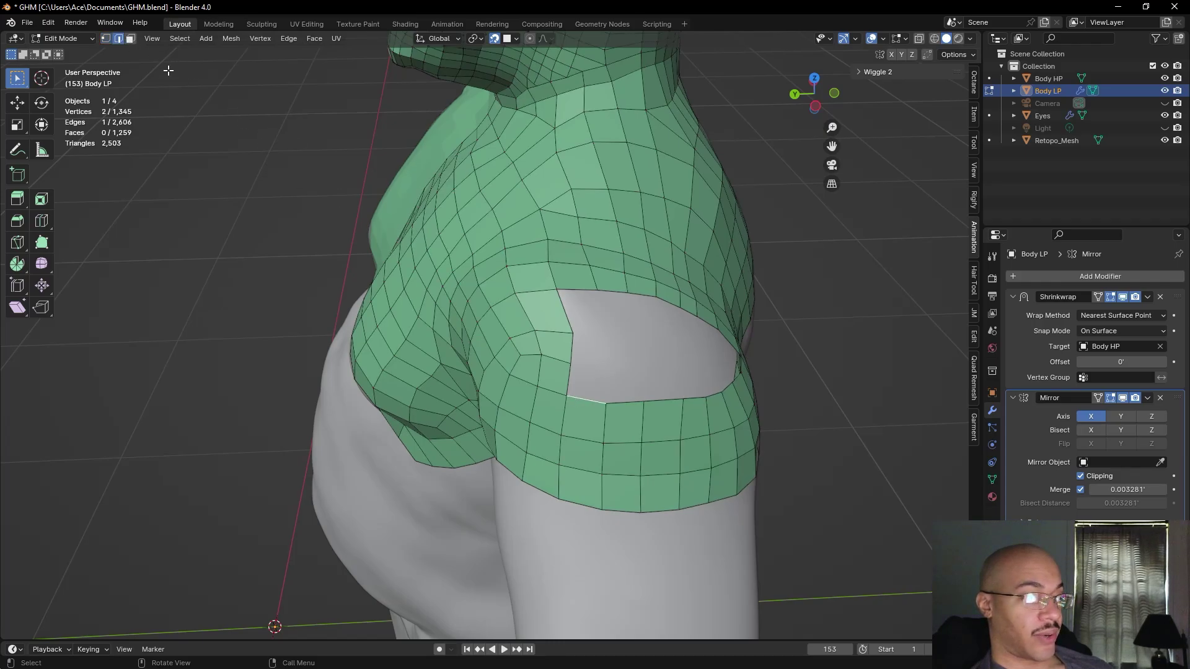
pyautogui.click(108, 38)
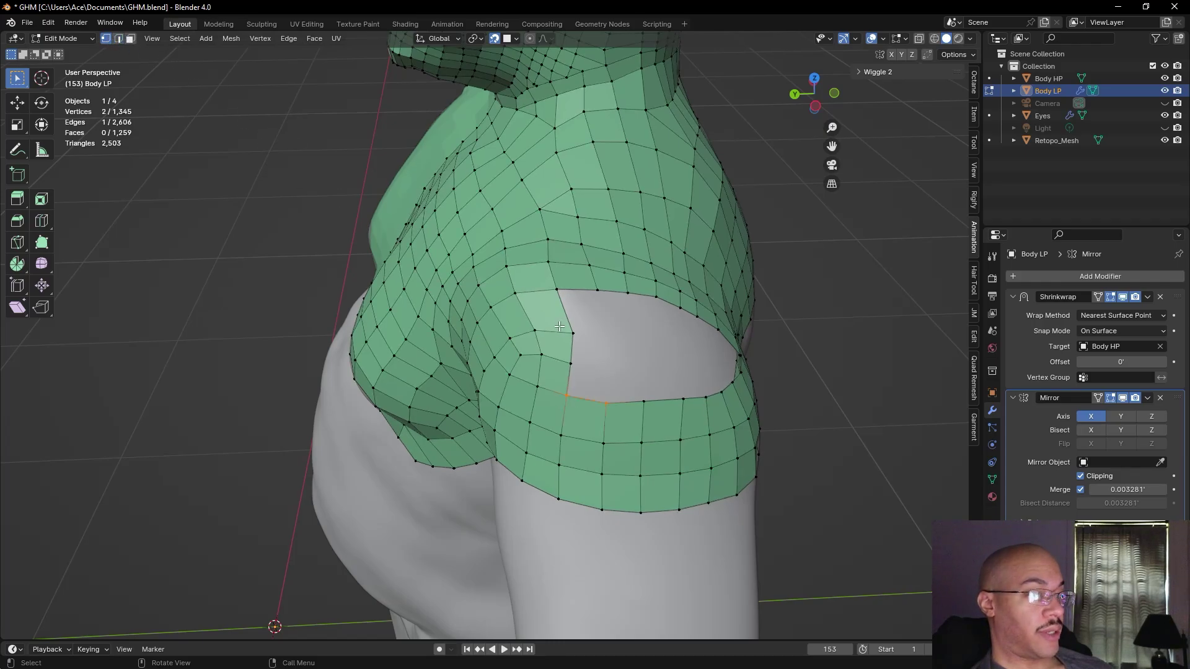
pyautogui.press('f')
pyautogui.click(581, 402)
pyautogui.press('f')
# - Fill the gap between the upper new quad and the opening's upper border with a face
pyautogui.click(570, 332)
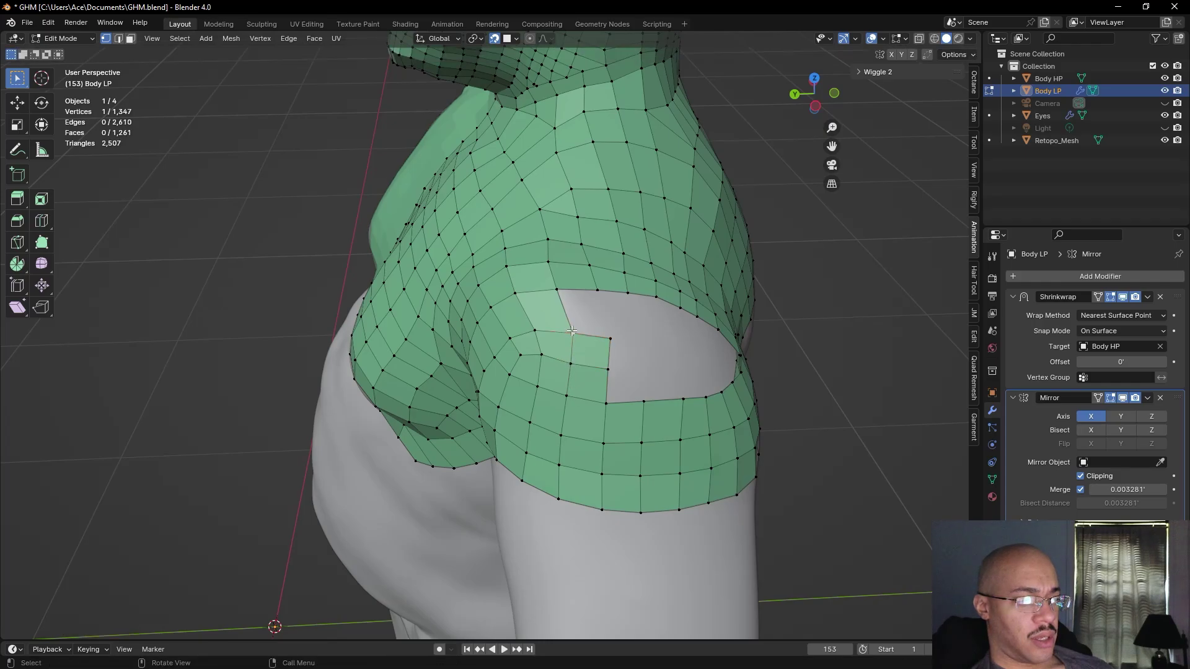
pyautogui.click(118, 39)
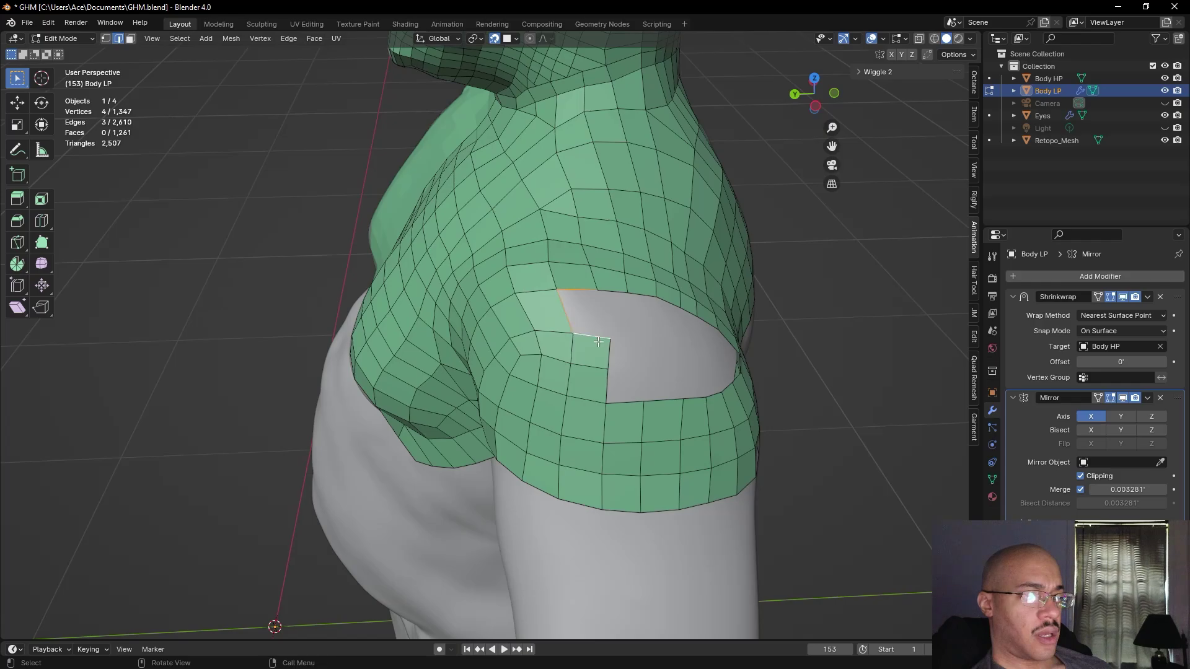
pyautogui.press('f')
pyautogui.click(298, 236)
# - Add two more stacked quads beside the completed column, building up from the arm band's upper border
pyautogui.scroll(-2, 329, 242)
pyautogui.moveTo(805, 355); pyautogui.dragTo(405, 181, button='middle')
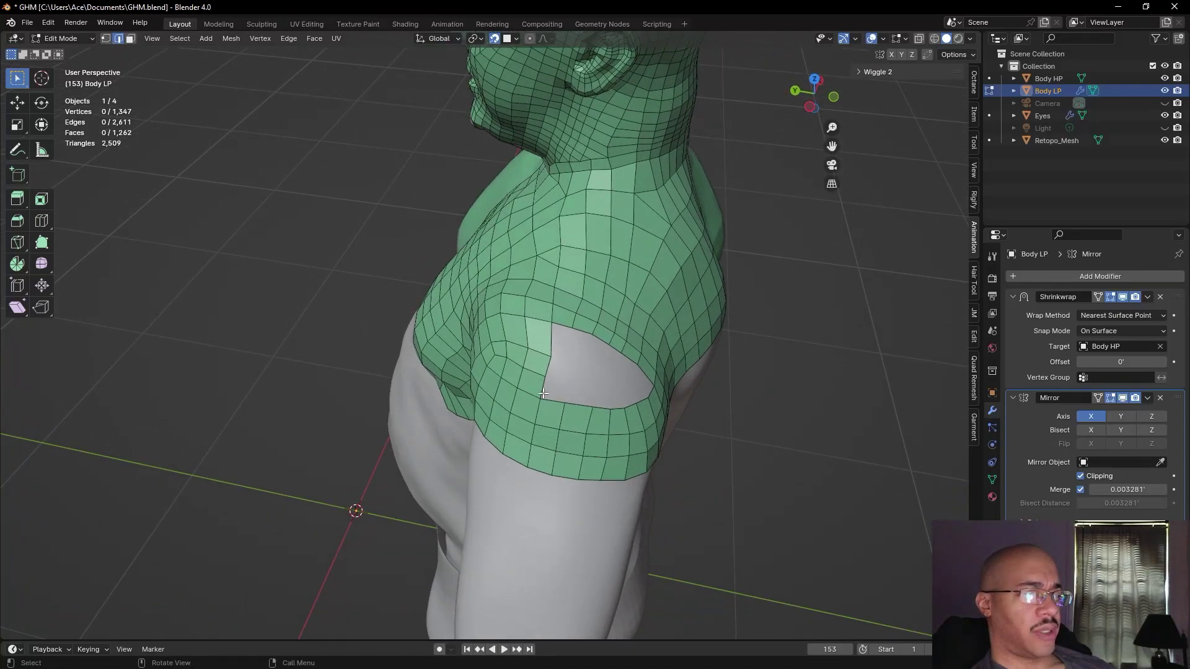
pyautogui.click(107, 40)
pyautogui.click(544, 397)
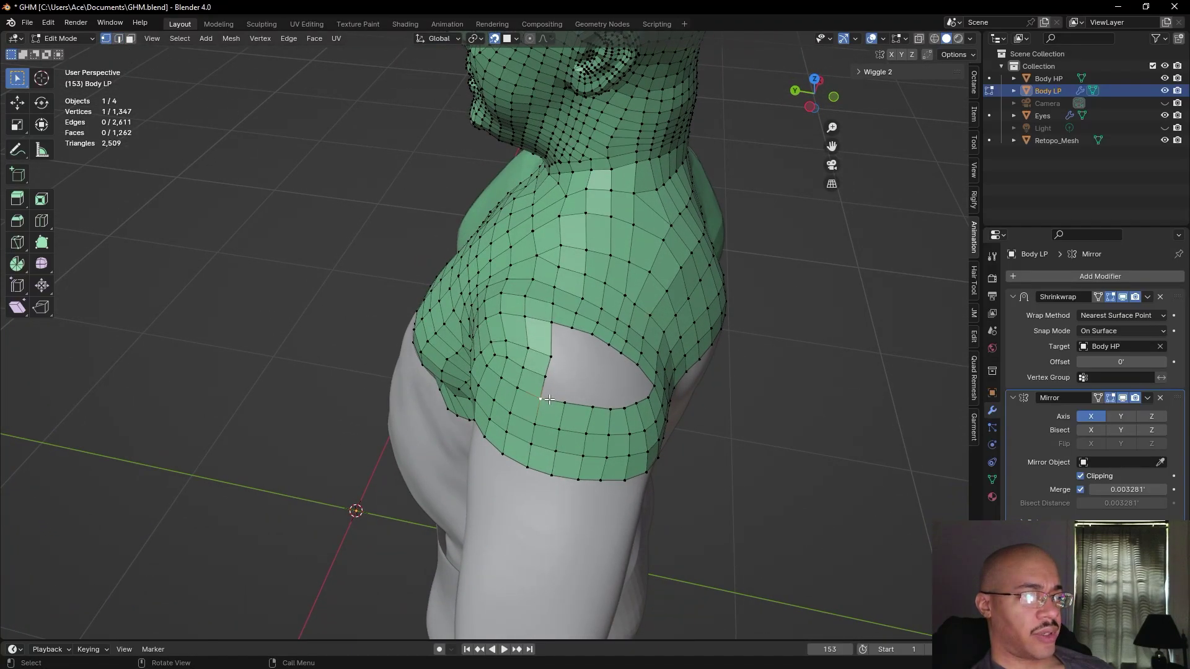
pyautogui.press('f')
pyautogui.click(561, 398)
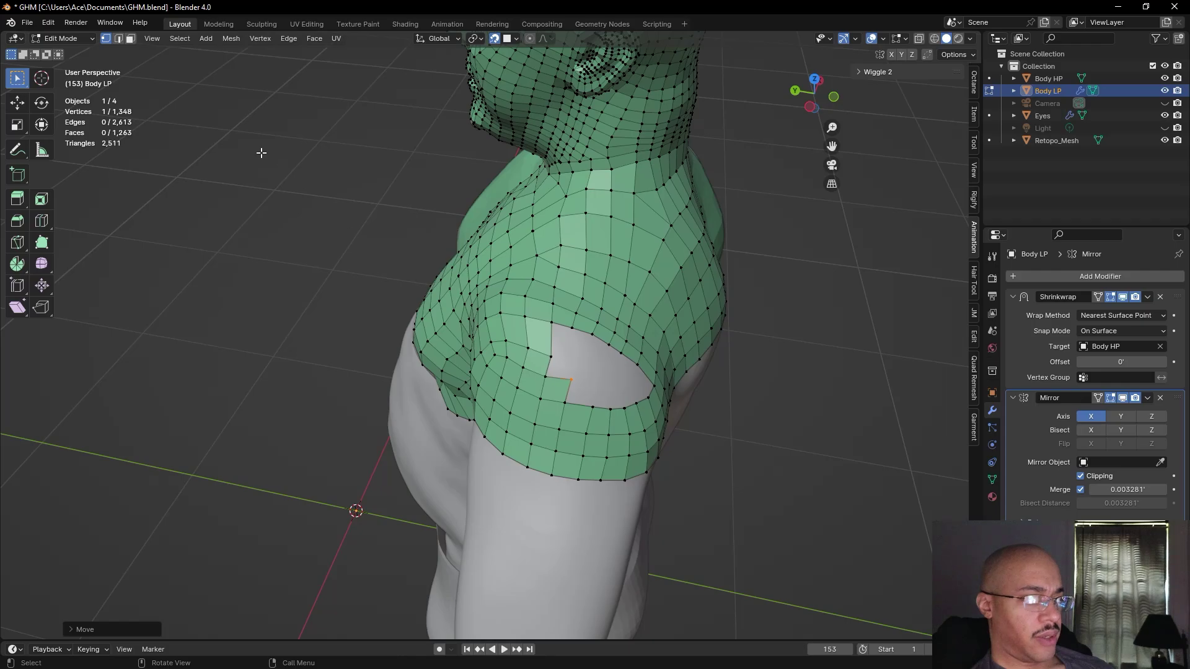
pyautogui.press('f')
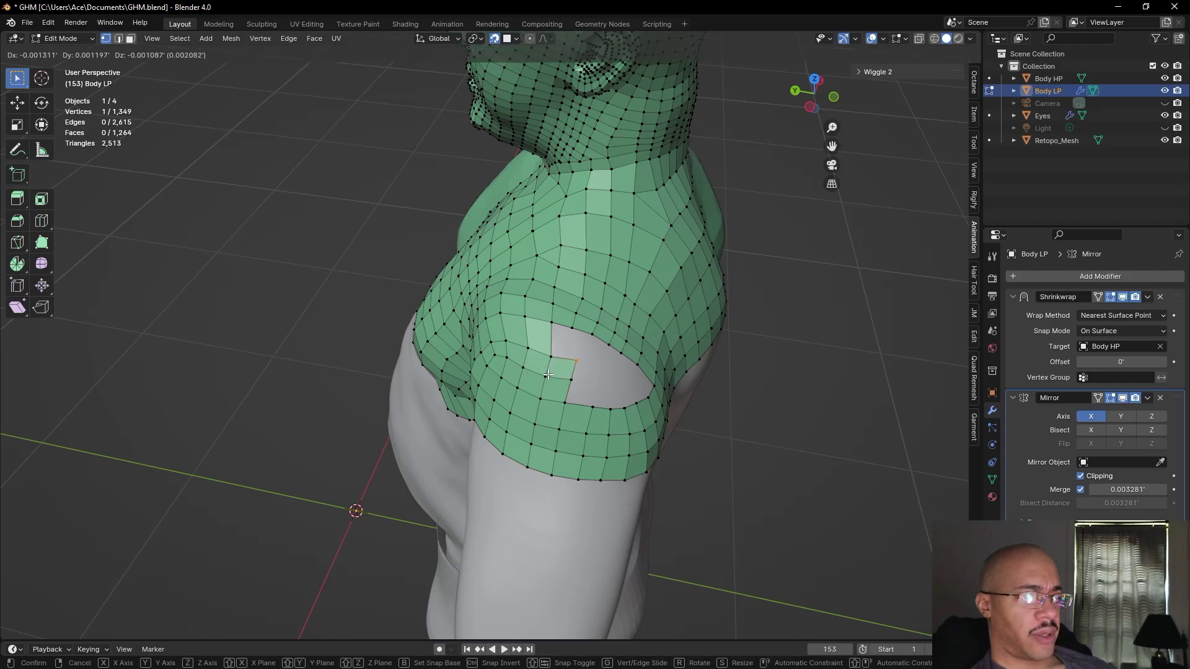
pyautogui.click(548, 374)
# - Close the second column of faces with a quad joining it to the opening's upper border
pyautogui.press('2')
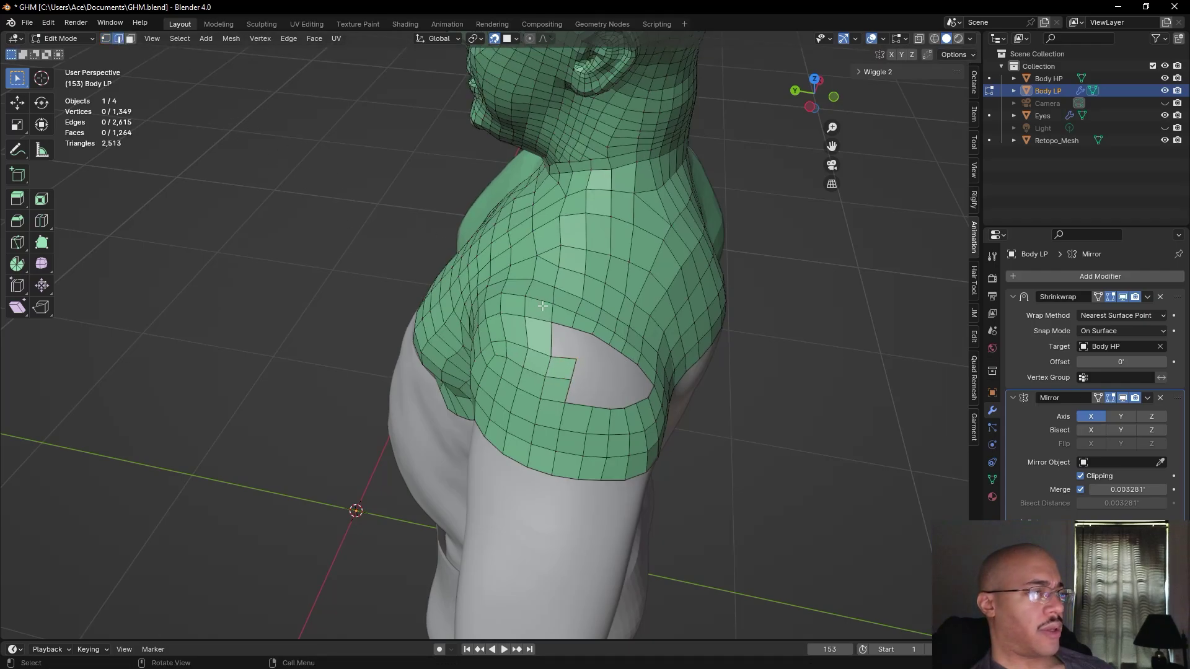
pyautogui.press('f')
pyautogui.hotkey('alt', 'a')
# - Add the third column's two stacked quads above the arm band toward the rear of the opening
pyautogui.moveTo(311, 205); pyautogui.dragTo(671, 438, button='middle')
pyautogui.press('1')
pyautogui.press('f')
pyautogui.click(538, 367)
pyautogui.press('f')
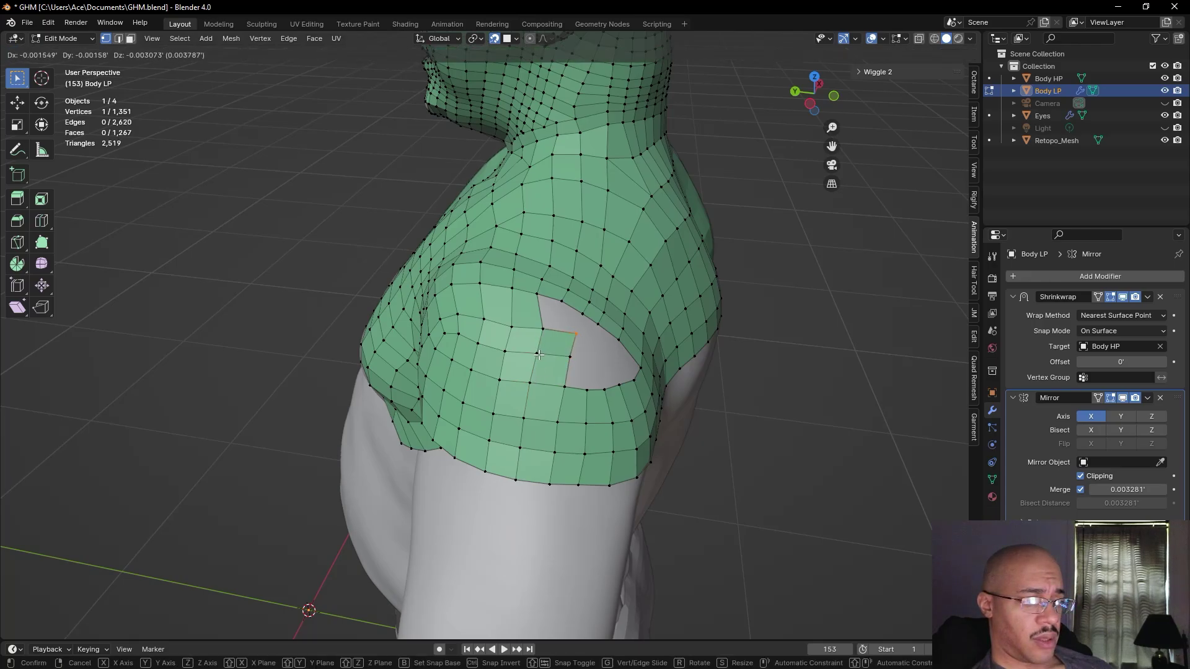
pyautogui.click(539, 354)
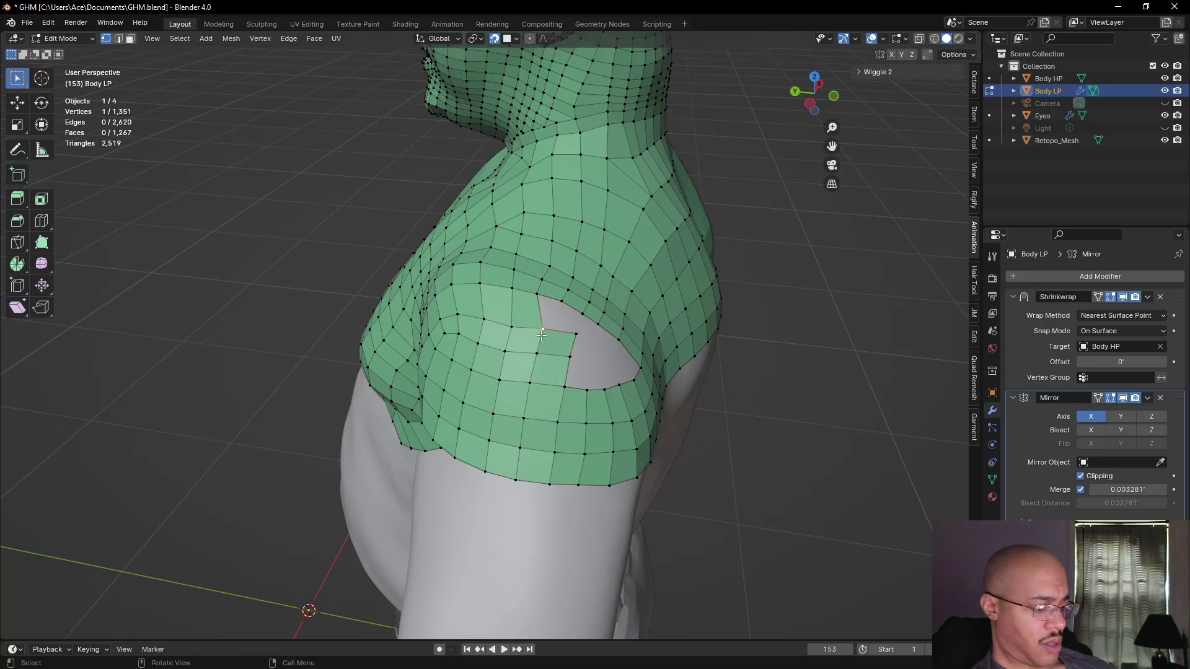
# - Move the vertices of the upper new faces at the front edge of the remaining opening to even their spacing
pyautogui.click(540, 328)
pyautogui.press('g')
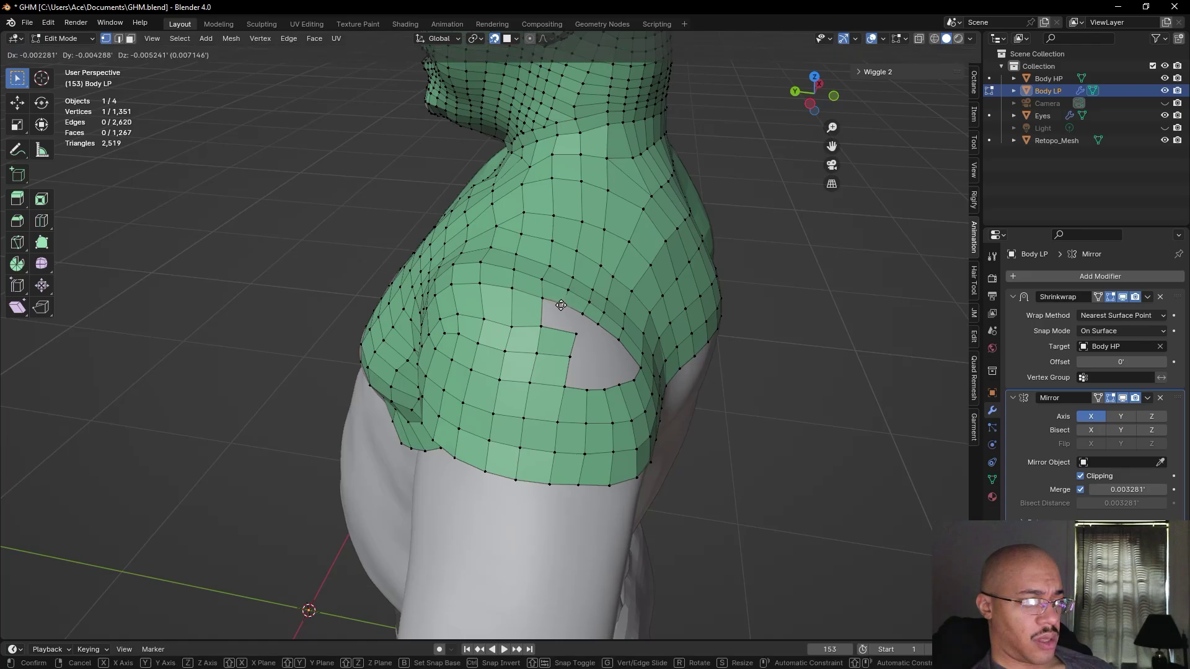
pyautogui.click(509, 323)
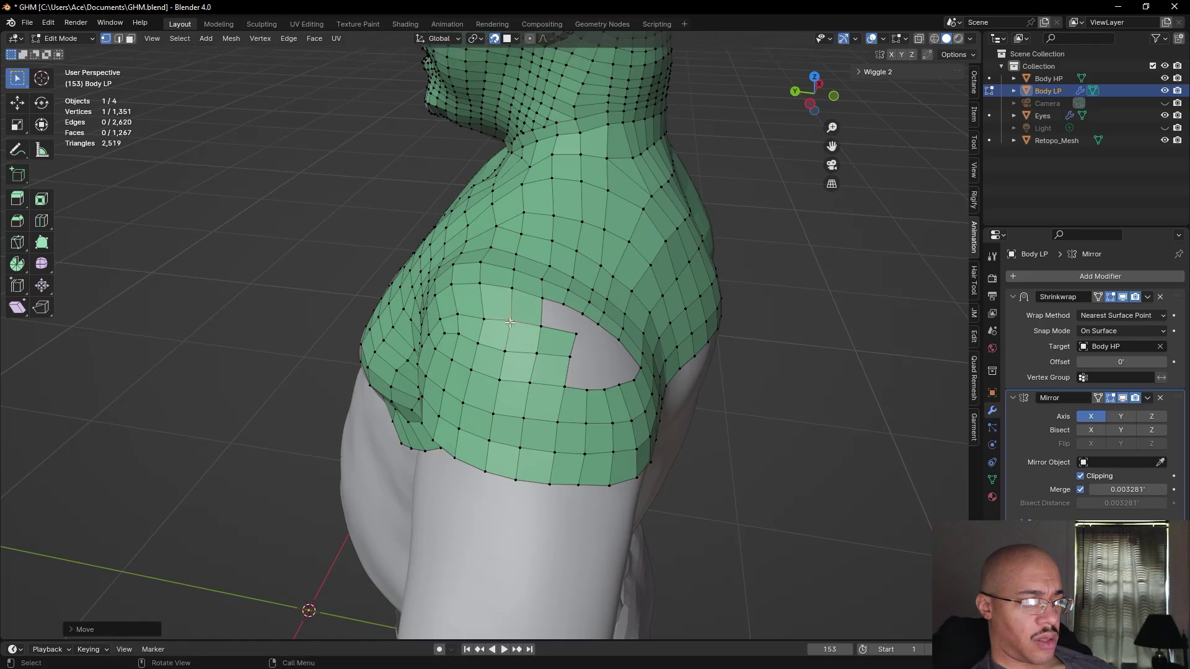
pyautogui.click(791, 378)
pyautogui.moveTo(791, 379); pyautogui.dragTo(795, 426, button='middle')
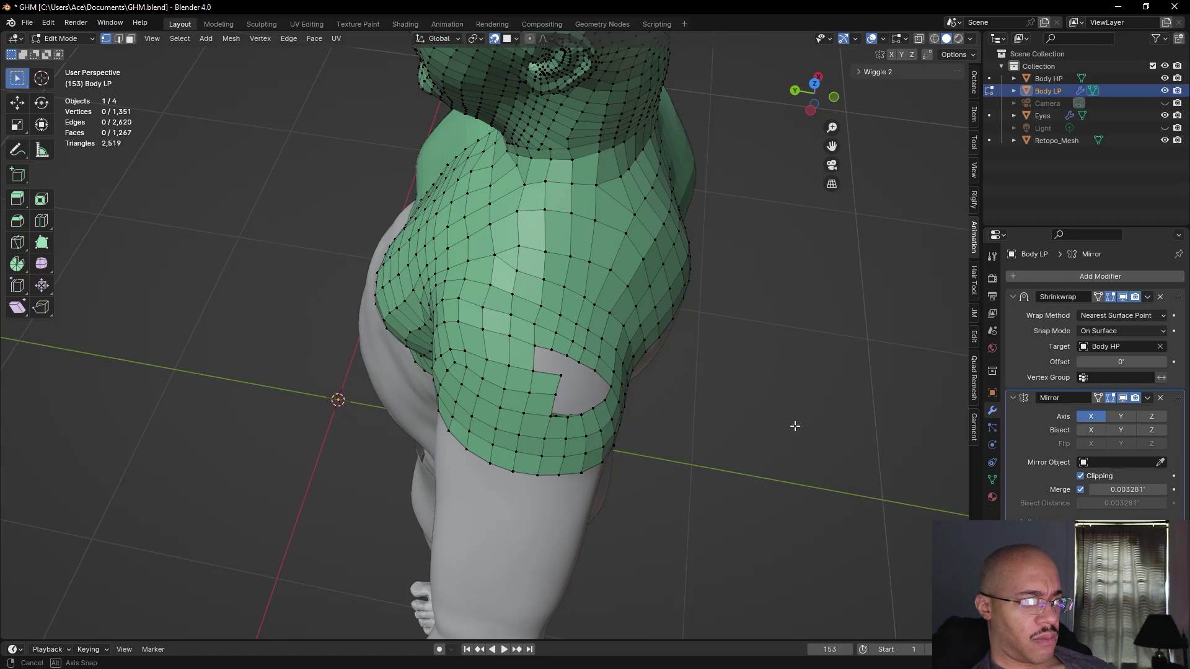
# - Fill the gap at the opening's upper front corner with a face built from its four bordering edges
pyautogui.moveTo(795, 426); pyautogui.dragTo(781, 370, button='middle')
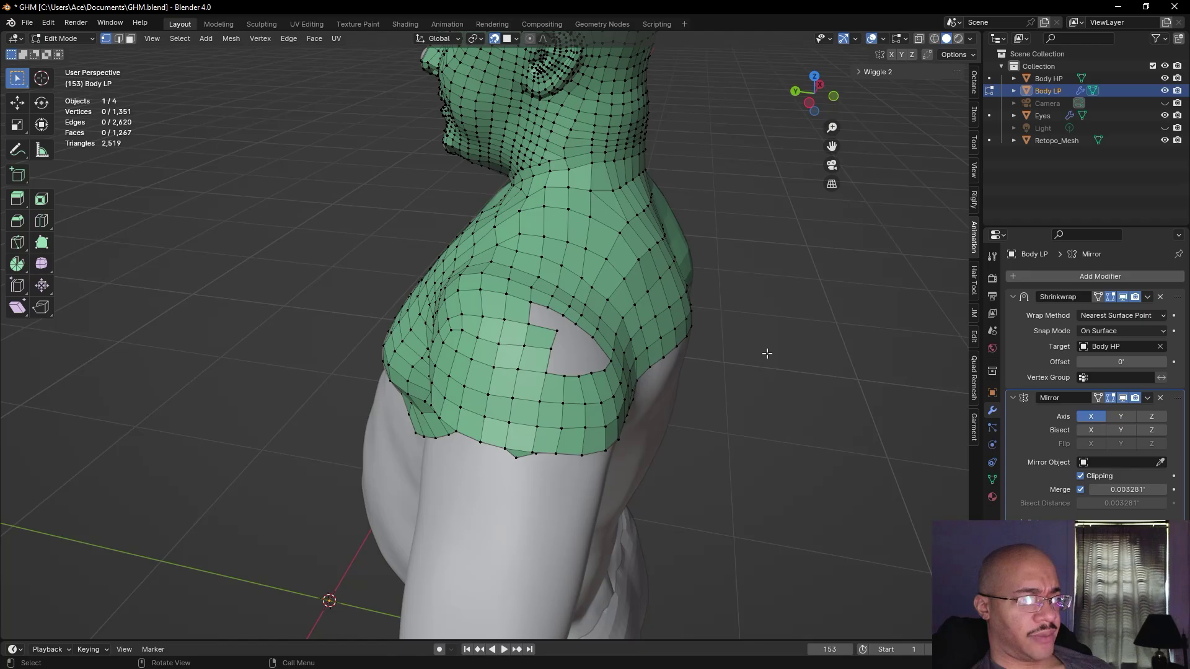
pyautogui.moveTo(746, 371); pyautogui.dragTo(630, 412, button='middle')
pyautogui.scroll(3, 397, 307)
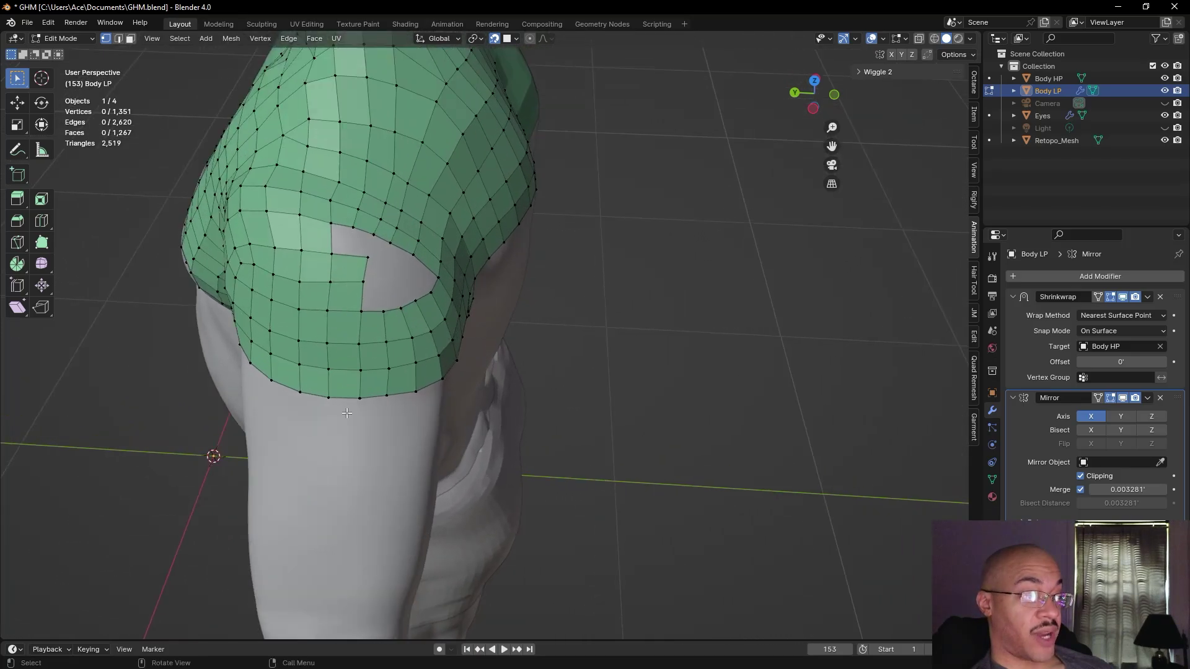
pyautogui.moveTo(639, 357); pyautogui.dragTo(656, 333, button='middle')
pyautogui.press('2')
pyautogui.keyDown('shift'); pyautogui.click(445, 266); pyautogui.keyUp('shift')
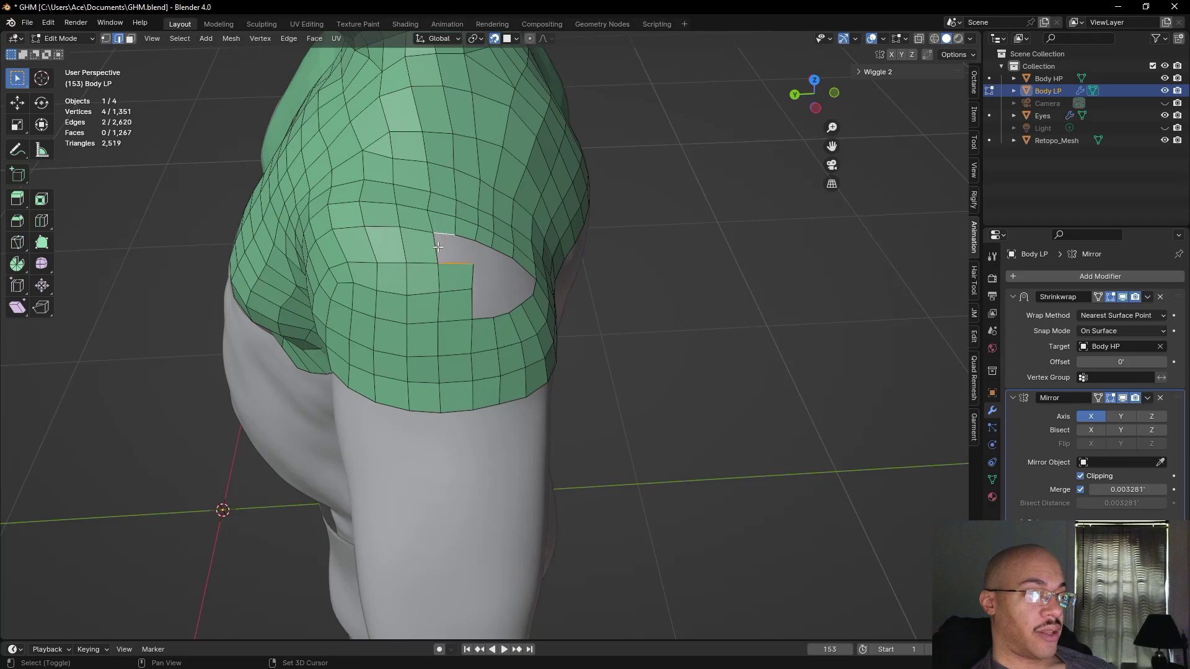
pyautogui.keyDown('shift'); pyautogui.click(467, 237); pyautogui.keyUp('shift')
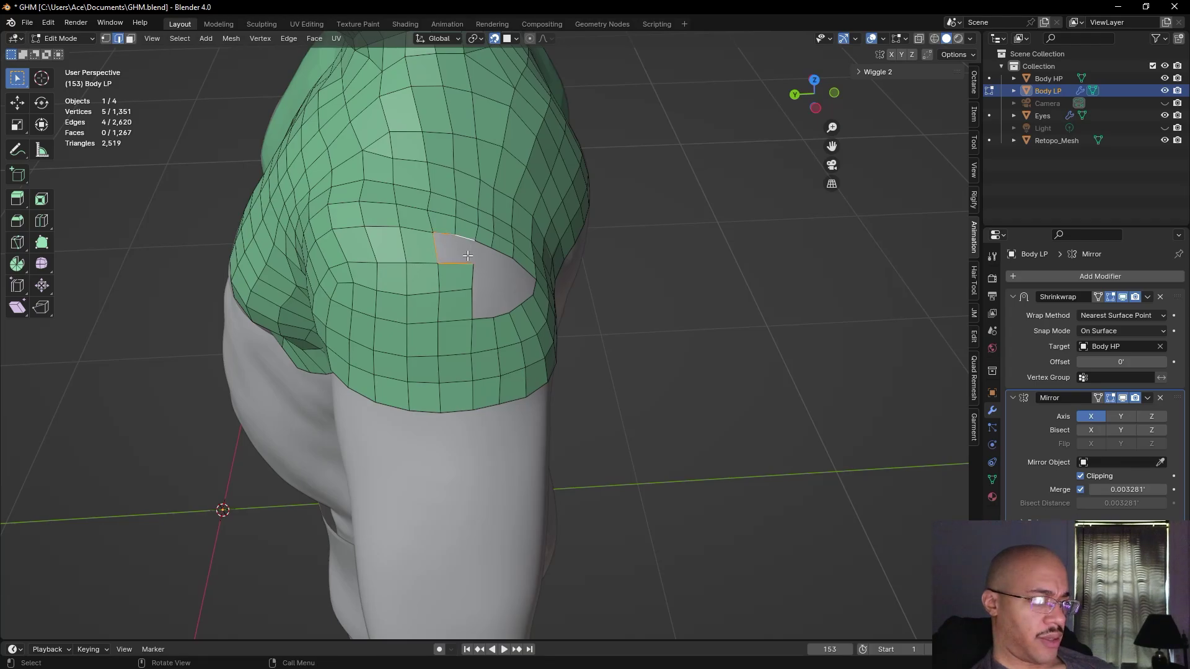
pyautogui.moveTo(675, 334); pyautogui.dragTo(464, 255, button='middle')
pyautogui.moveTo(548, 160); pyautogui.dragTo(524, 372, button='middle')
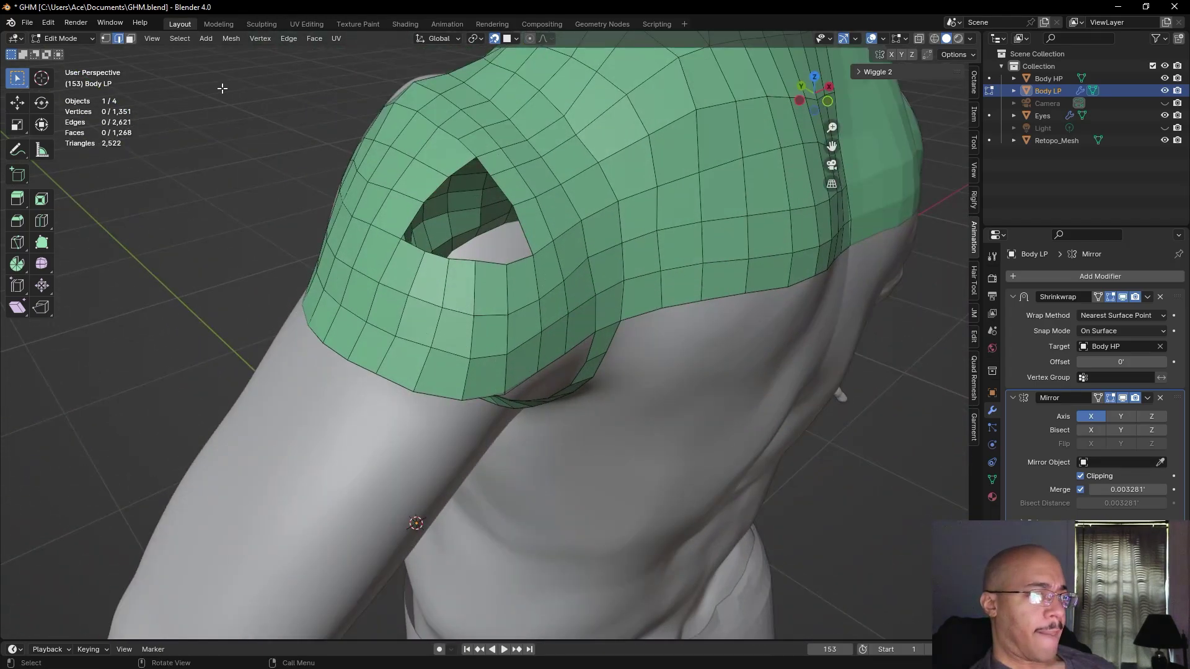
# - Extend vertices from the opening's rear corner to add two quads along its border, and reposition their upper vertex
pyautogui.click(107, 39)
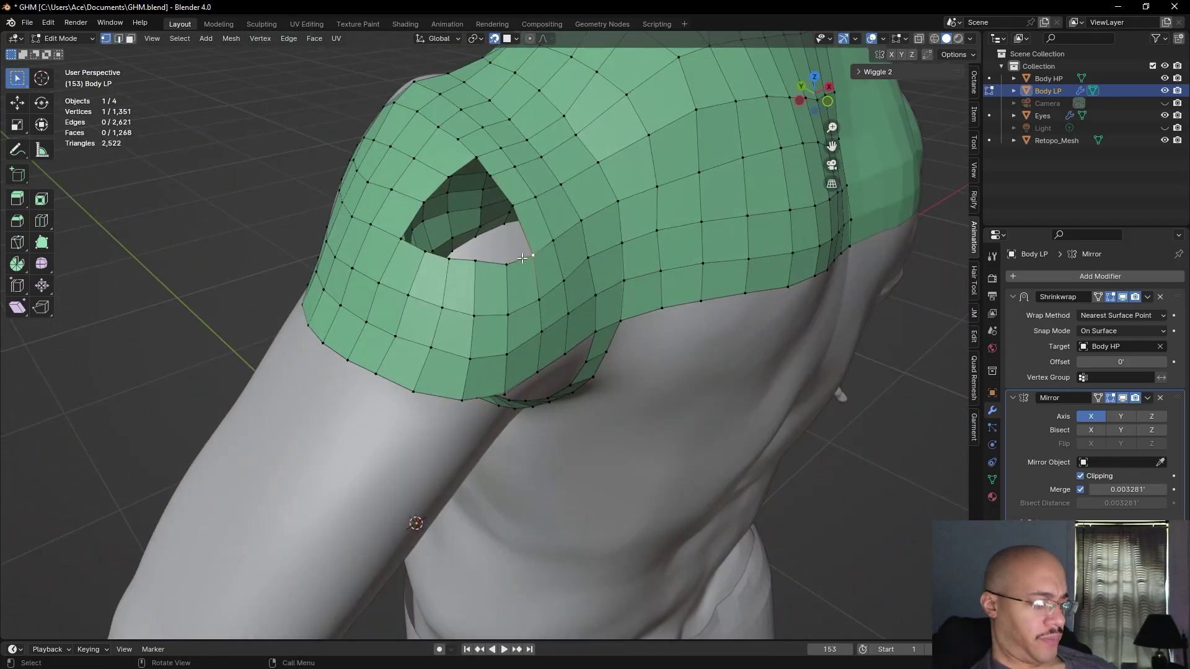
pyautogui.hotkey('alt', 'd')
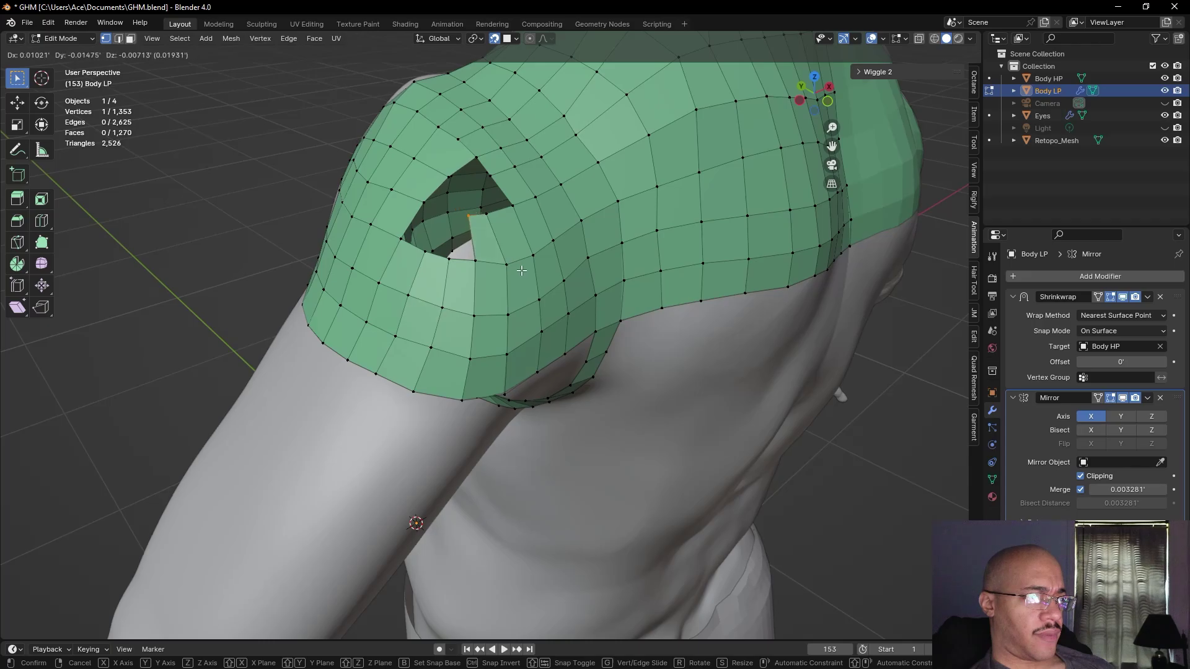
pyautogui.click(521, 271)
pyautogui.press('g')
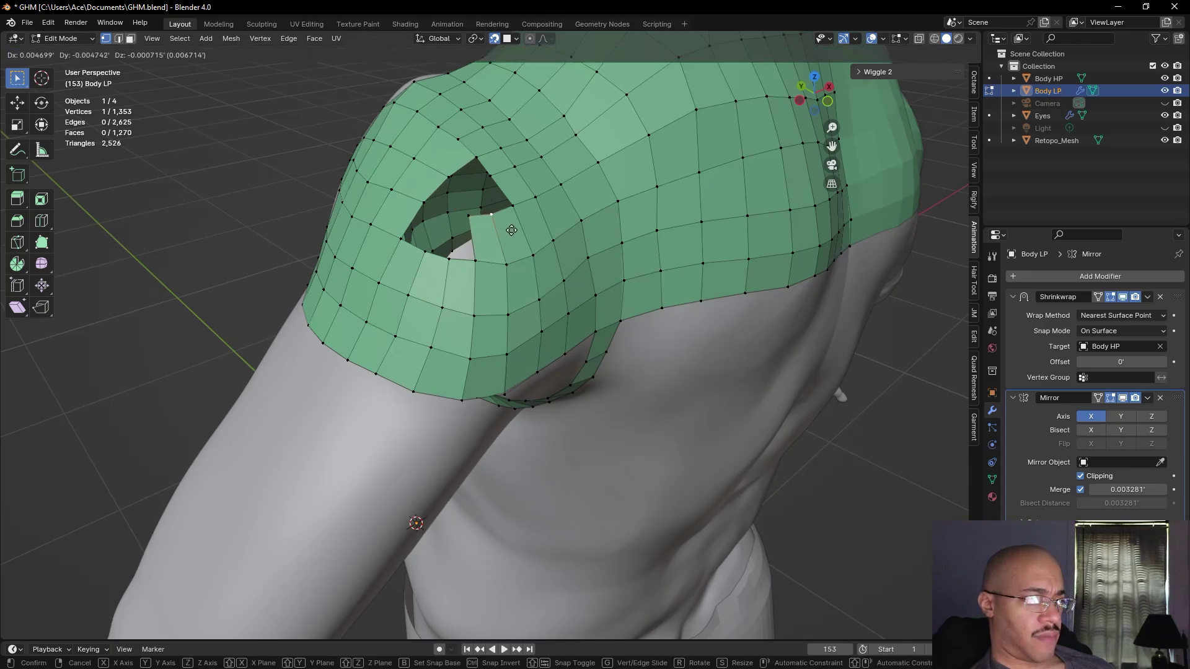
pyautogui.click(511, 230)
# - Even out the new rear quads' free vertices and add another quad beside them above the arm band
pyautogui.press('g')
pyautogui.click(471, 227)
pyautogui.click(472, 264)
pyautogui.press('g')
pyautogui.click(472, 263)
pyautogui.press('f')
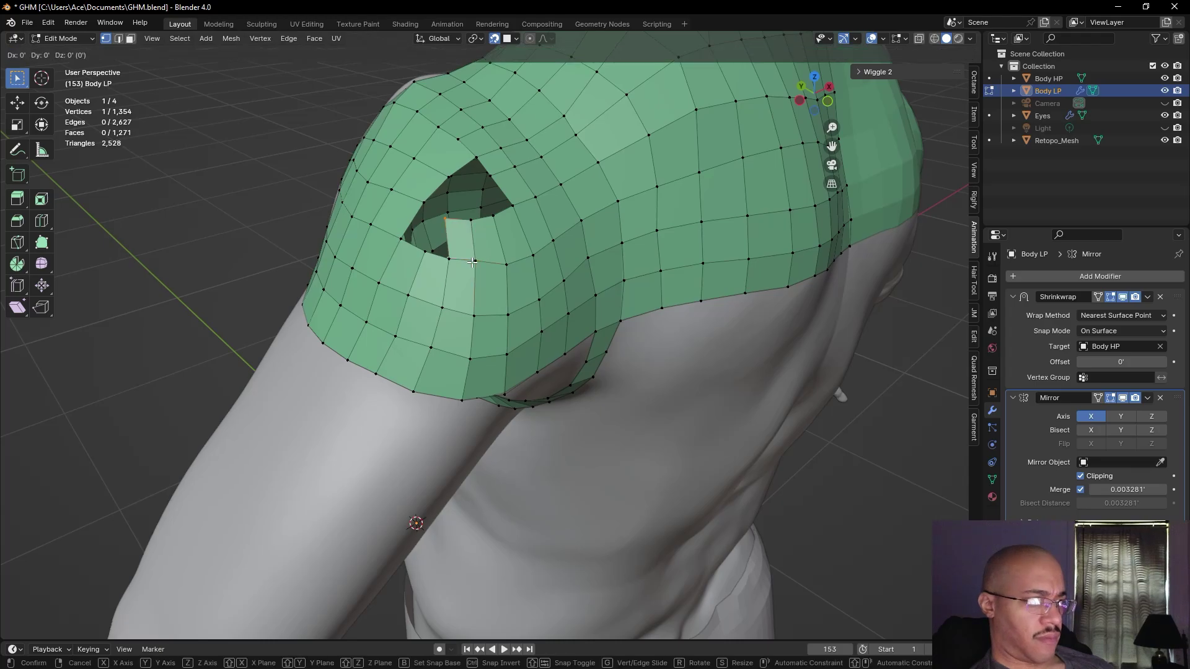
pyautogui.click(480, 266)
# - Move the new quads' inner vertices to smooth the rear edge of the remaining opening
pyautogui.moveTo(200, 228); pyautogui.dragTo(485, 232, button='middle')
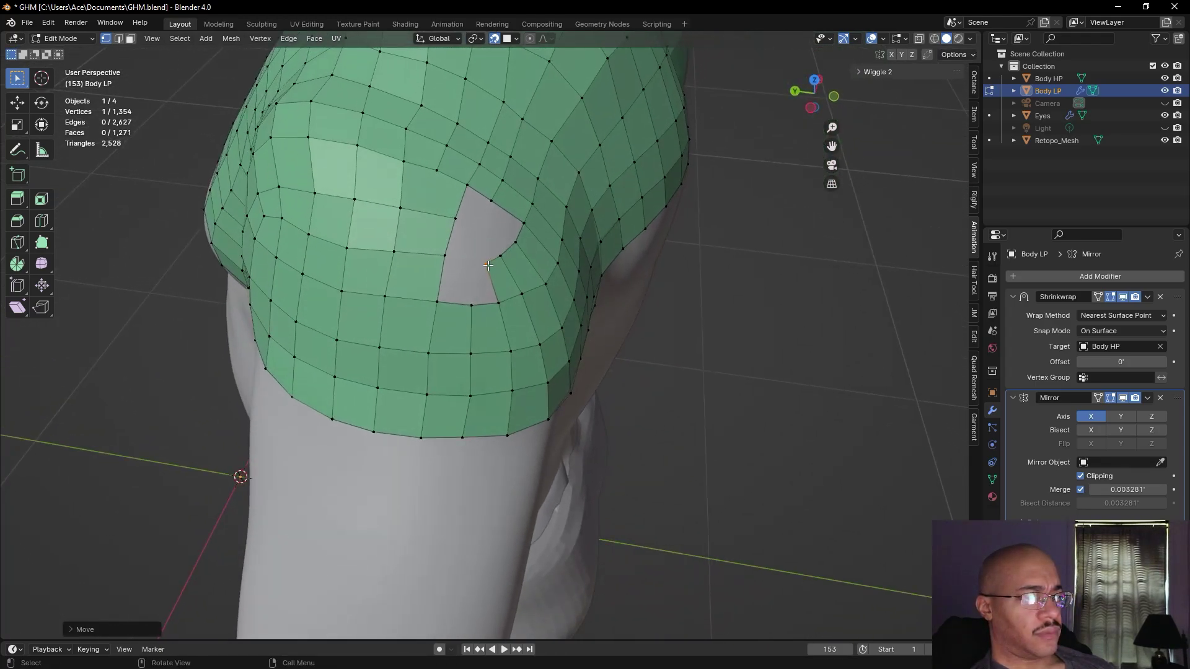
pyautogui.press('g')
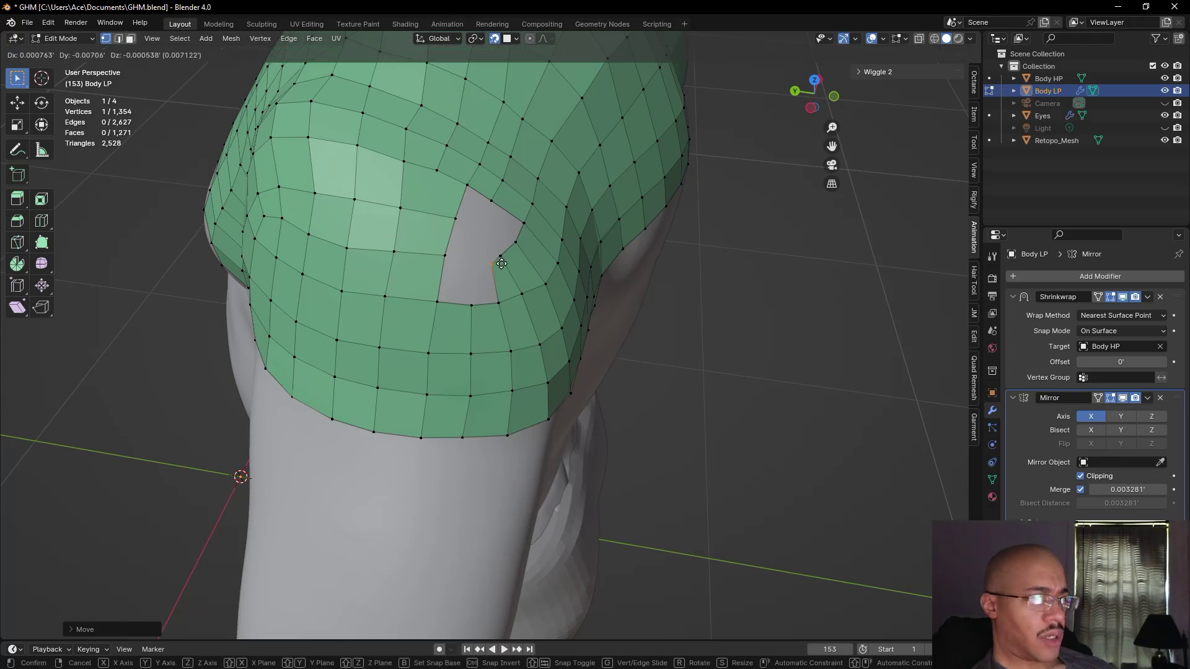
pyautogui.click(500, 266)
pyautogui.click(501, 256)
pyautogui.press('g')
pyautogui.click(508, 256)
pyautogui.click(492, 267)
pyautogui.press('g')
pyautogui.click(491, 264)
pyautogui.click(738, 334)
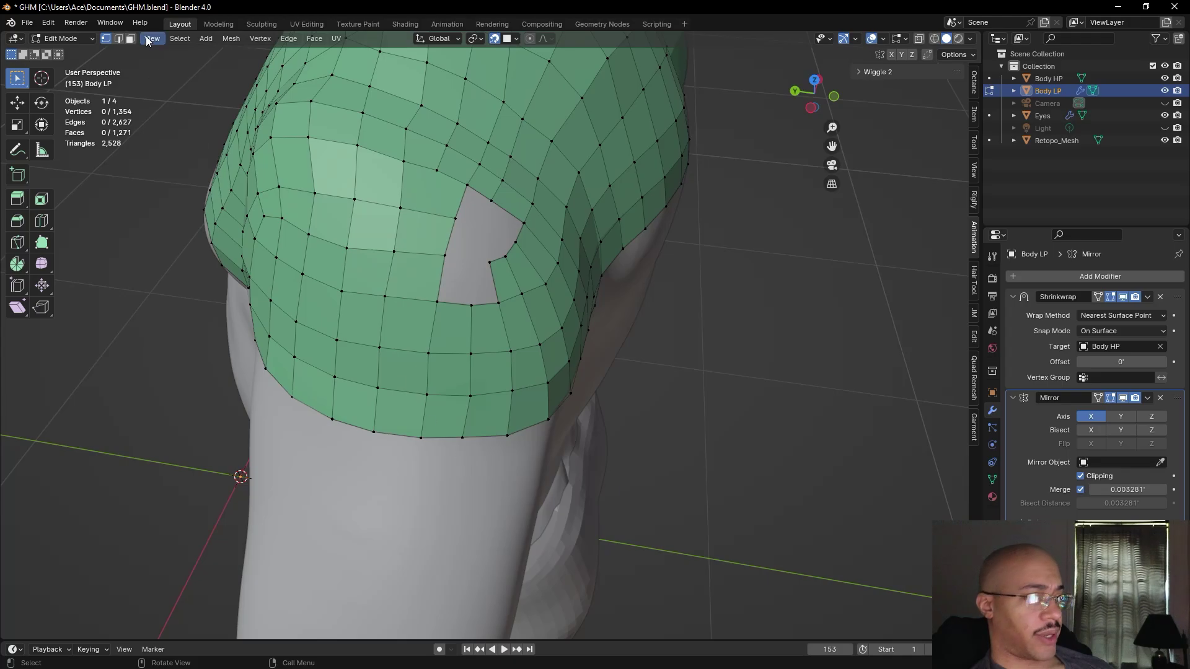
# - Fill the opening's lower gap with one face and dissolve the column of edges running below it through the arm band
pyautogui.click(118, 39)
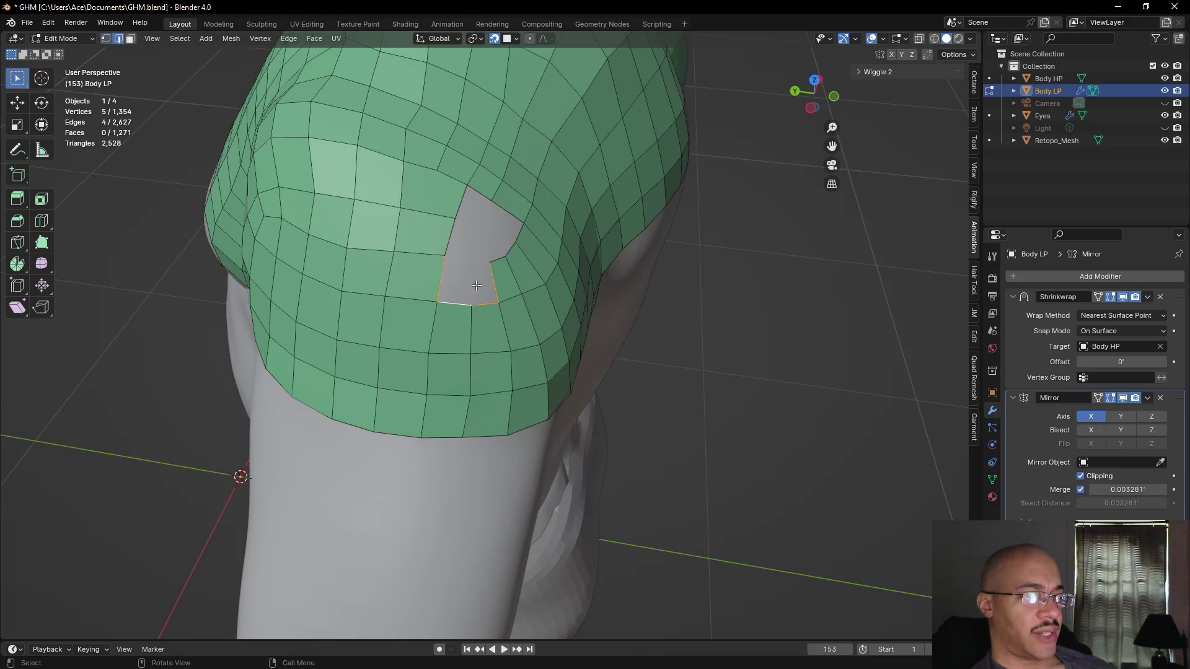
pyautogui.press('f')
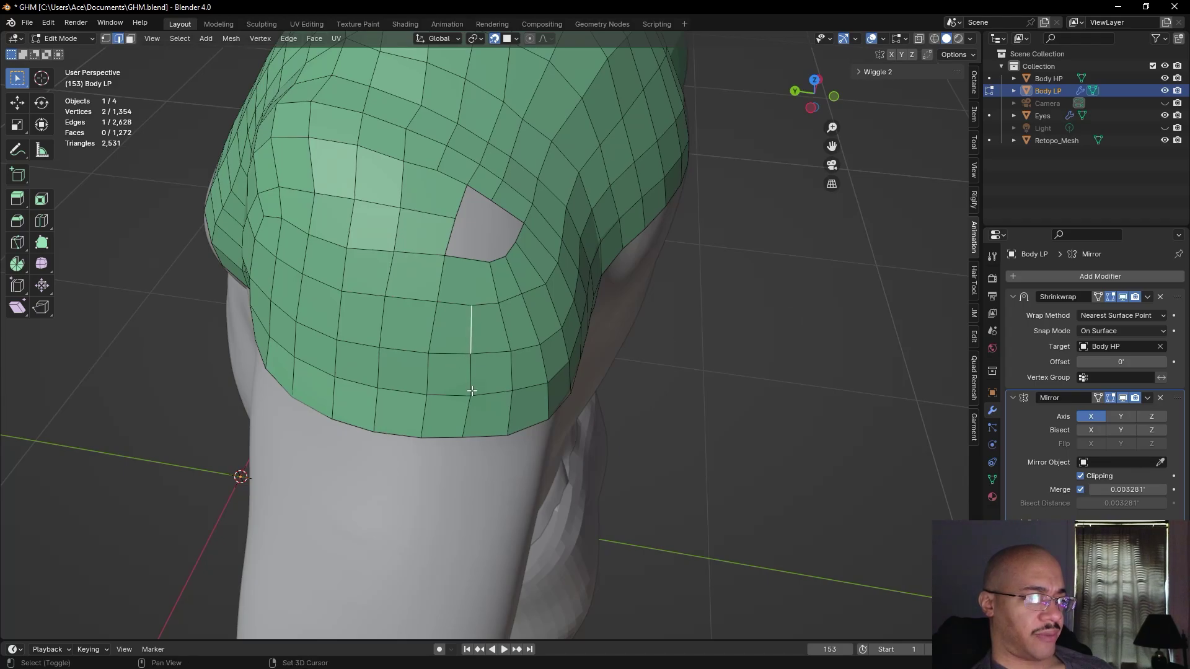
pyautogui.rightClick(466, 418)
pyautogui.click(442, 432)
# - Move and rotate the two lower vertical edges beside the merged column to even out the arm band's face widths
pyautogui.click(509, 407)
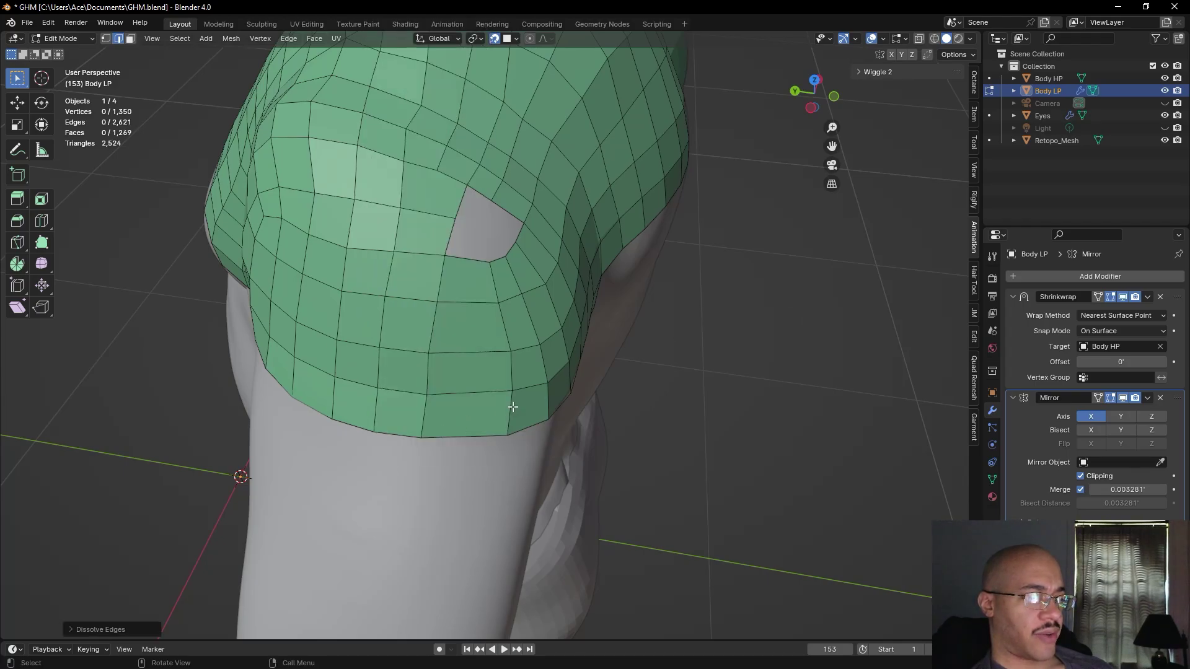
pyautogui.press('g')
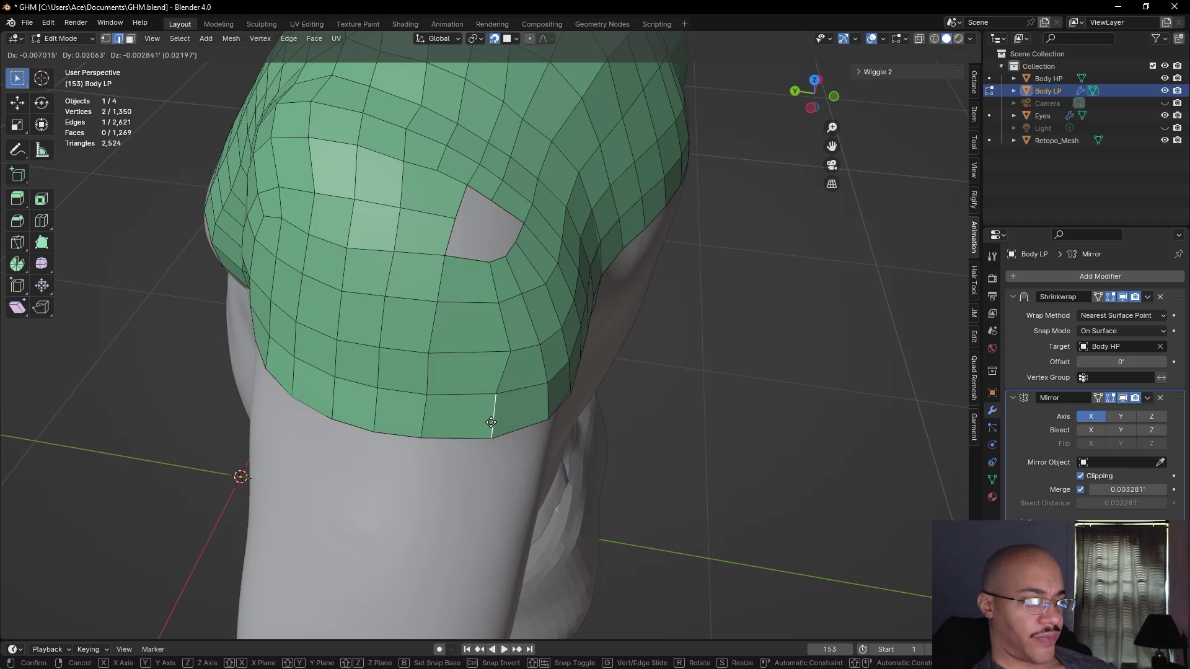
pyautogui.click(489, 422)
pyautogui.click(505, 372)
pyautogui.press('r')
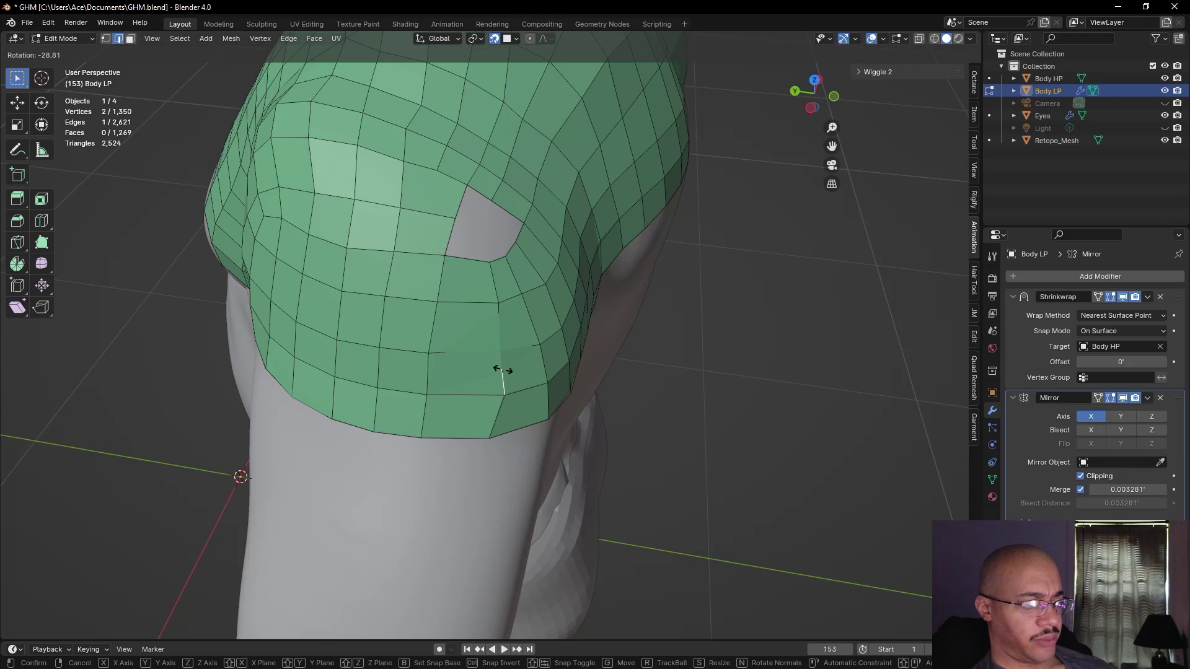
pyautogui.click(502, 369)
pyautogui.press('g')
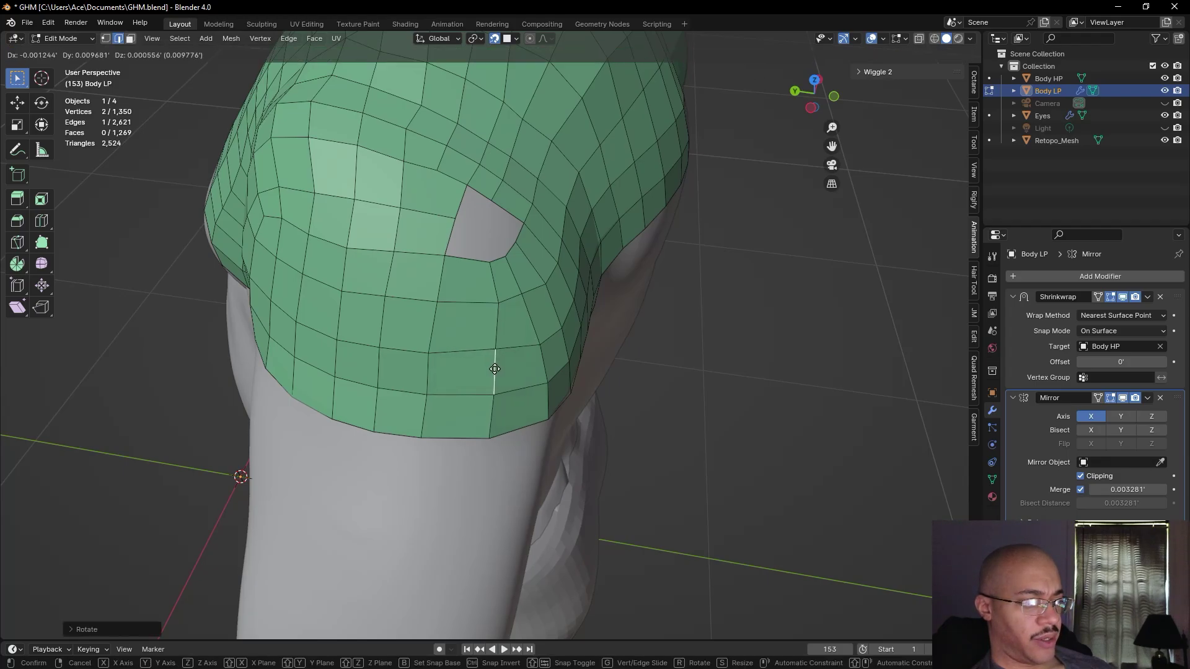
pyautogui.click(487, 347)
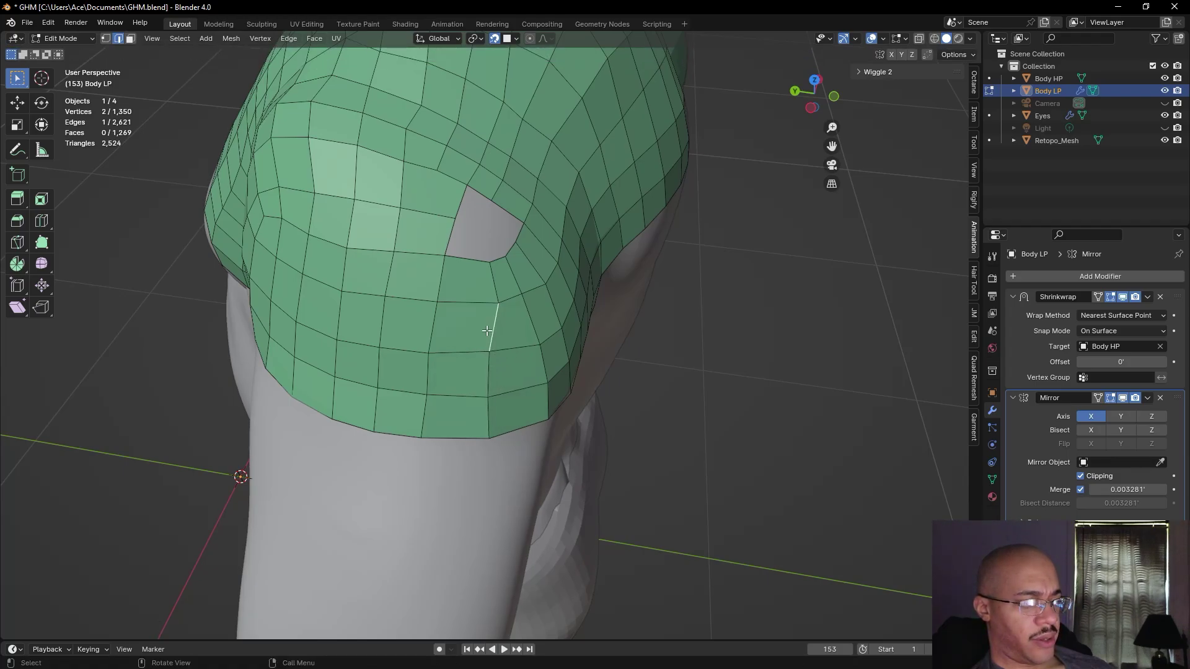
# - Rotate and move the arm band's upper vertical edge beside the merged column, and shift the edge below it into line
pyautogui.press('r')
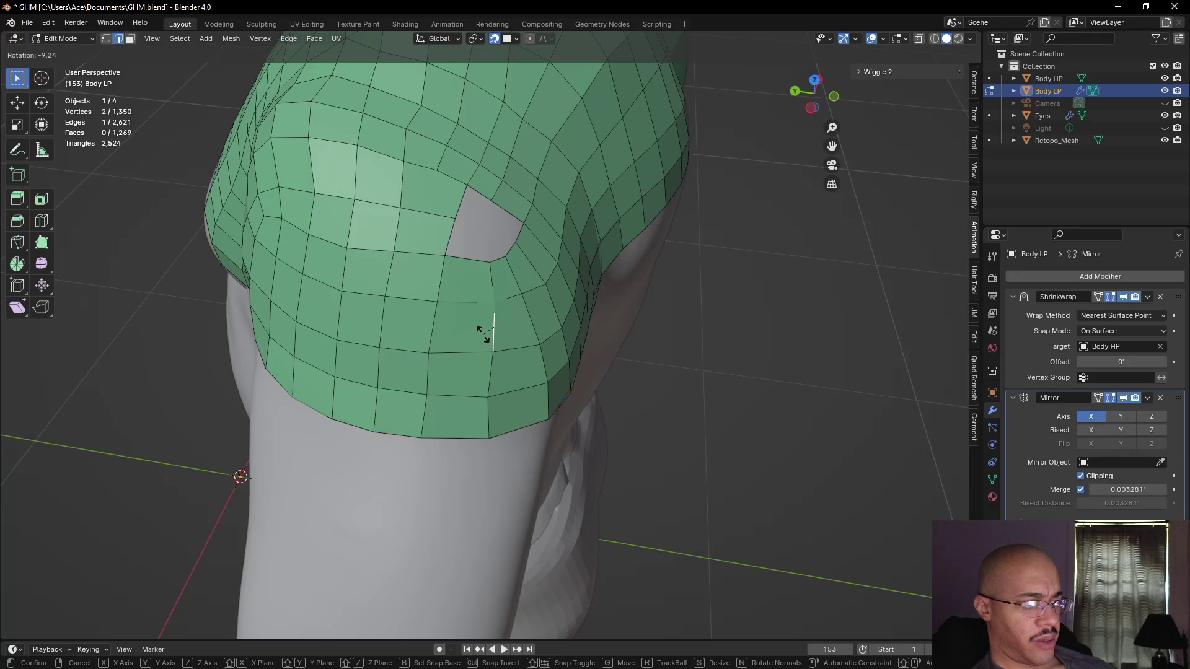
pyautogui.click(484, 334)
pyautogui.press('g')
pyautogui.click(486, 335)
pyautogui.click(488, 375)
pyautogui.press('g')
pyautogui.click(485, 374)
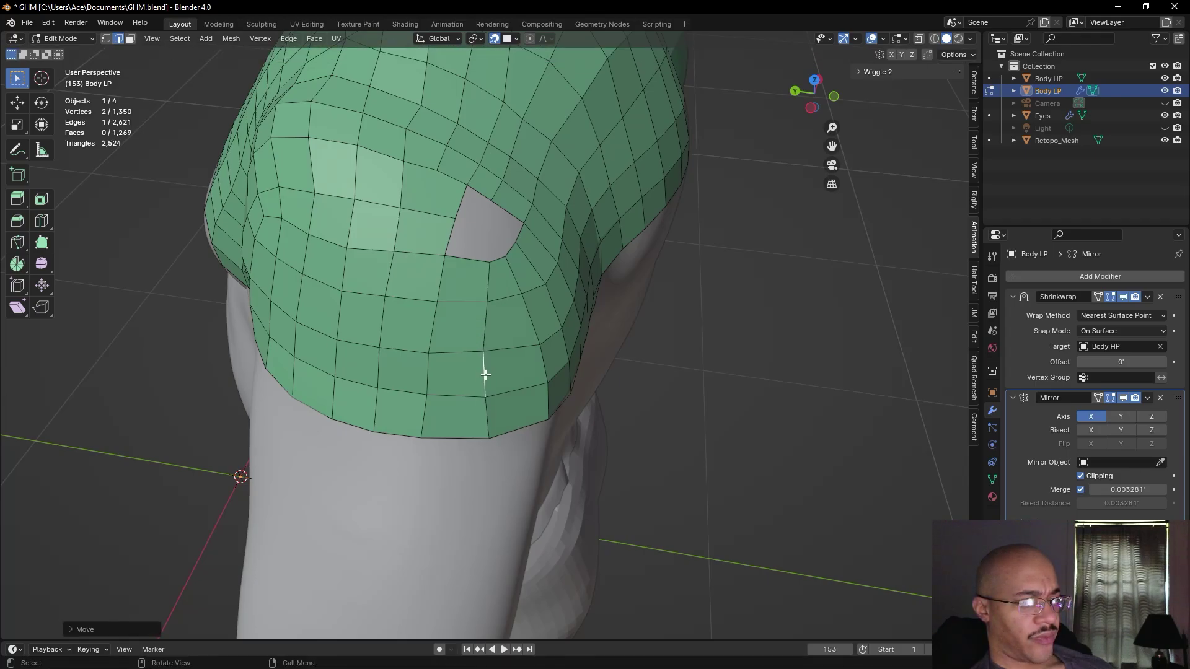
# - Move and rotate the vertical edge at the arm band's lower border to continue the realigned edge line
pyautogui.click(488, 417)
pyautogui.press('g')
pyautogui.click(483, 419)
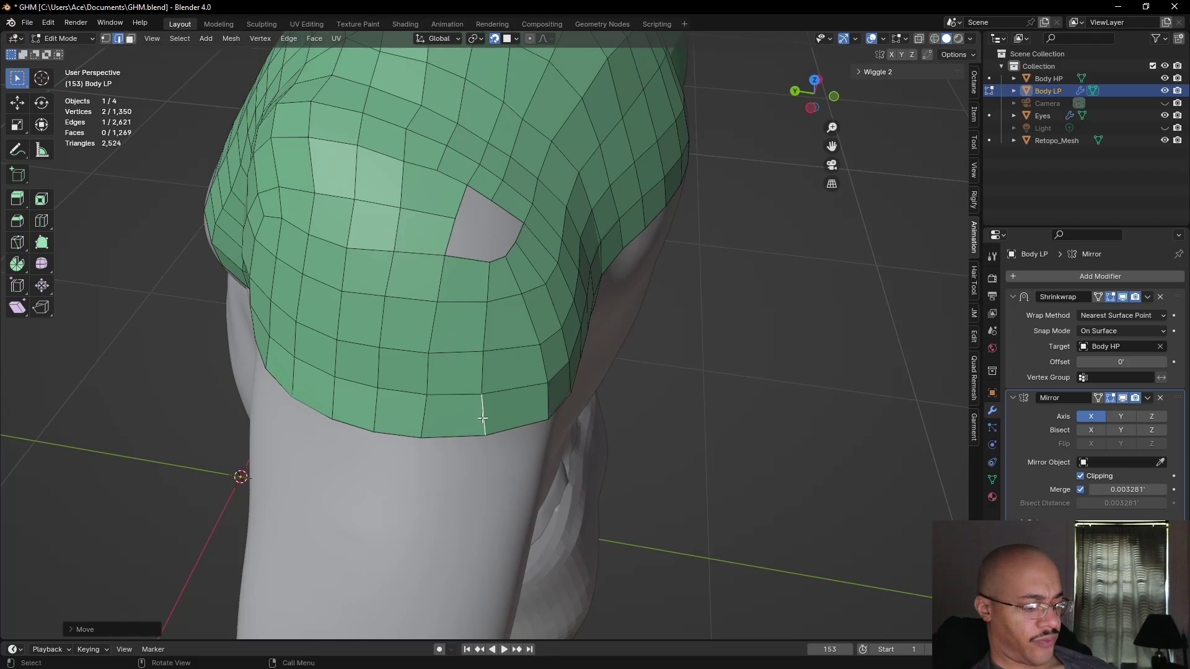
pyautogui.press('r')
pyautogui.click(482, 420)
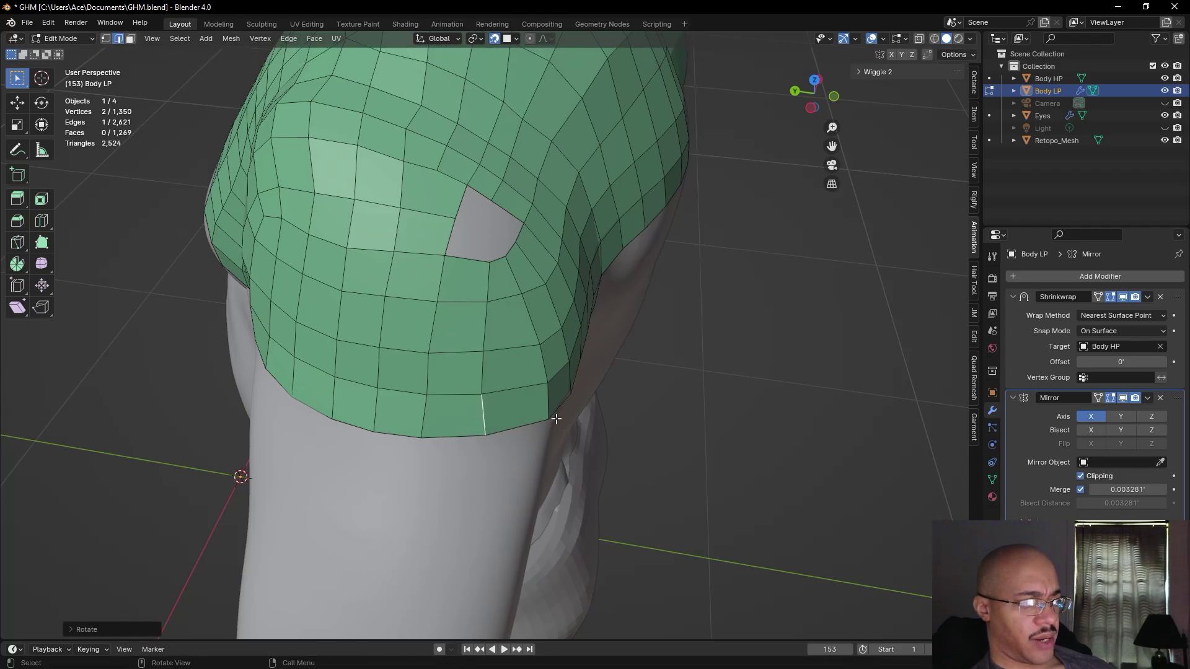
# - Fill the opening's lower rear section with a face built from its selected border edges
pyautogui.click(771, 408)
pyautogui.moveTo(771, 409); pyautogui.dragTo(688, 409, button='middle')
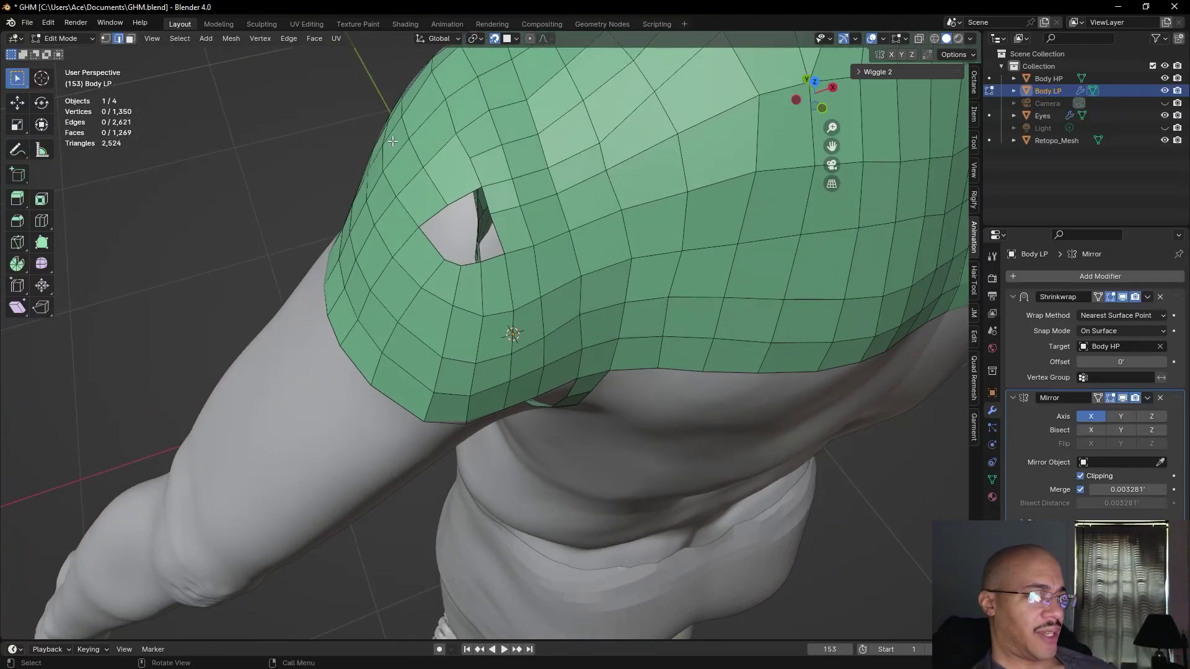
pyautogui.keyDown('shift'); pyautogui.click(428, 239); pyautogui.keyUp('shift')
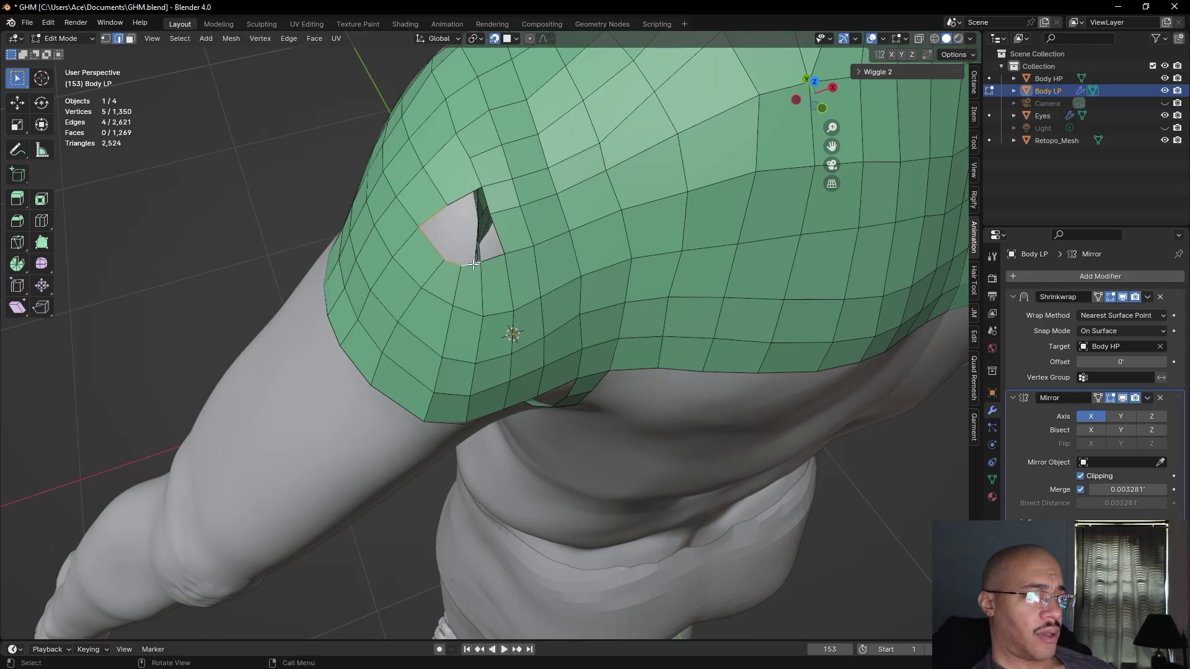
pyautogui.press('f')
# - Dissolve the column of edges below the new face, down to the arm band's lower border
pyautogui.click(225, 171)
pyautogui.keyDown('shift'); pyautogui.click(463, 294); pyautogui.keyUp('shift')
pyautogui.keyDown('shift'); pyautogui.click(437, 381); pyautogui.keyUp('shift')
pyautogui.keyDown('shift'); pyautogui.click(427, 402); pyautogui.keyUp('shift')
pyautogui.hotkey('ctrl', 'e')
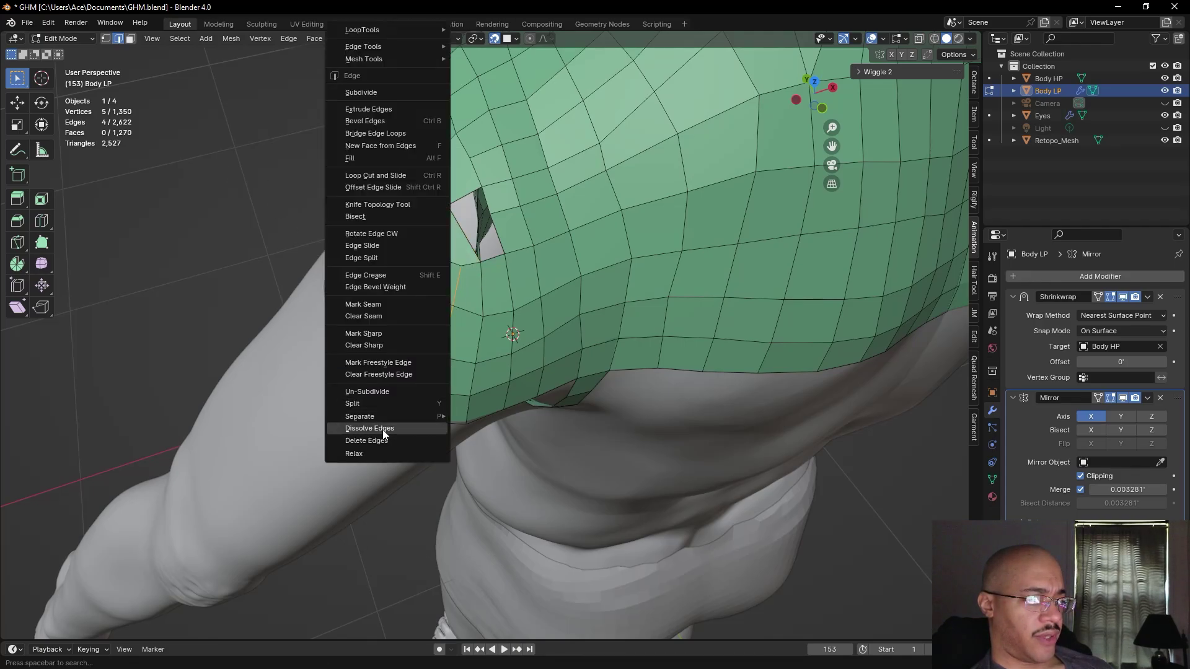
pyautogui.click(383, 432)
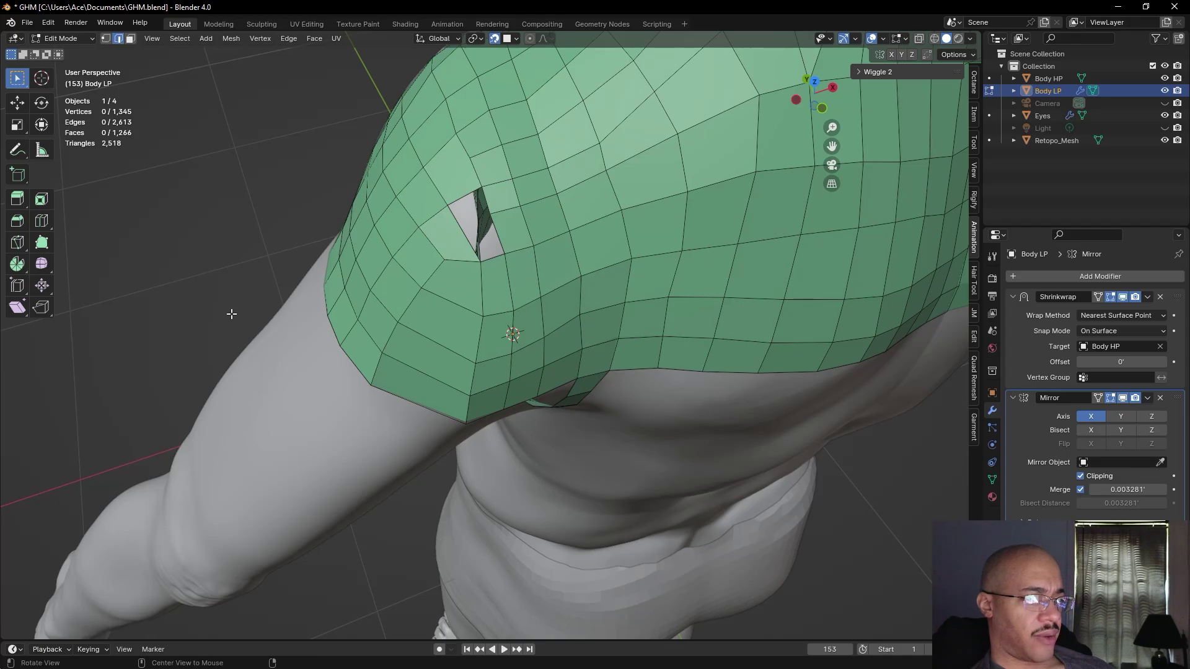
# - Rotate and move the two lowest vertical edges at the rear of the arm band toward the widened column
pyautogui.moveTo(230, 313); pyautogui.dragTo(447, 372, button='middle')
pyautogui.click(469, 382)
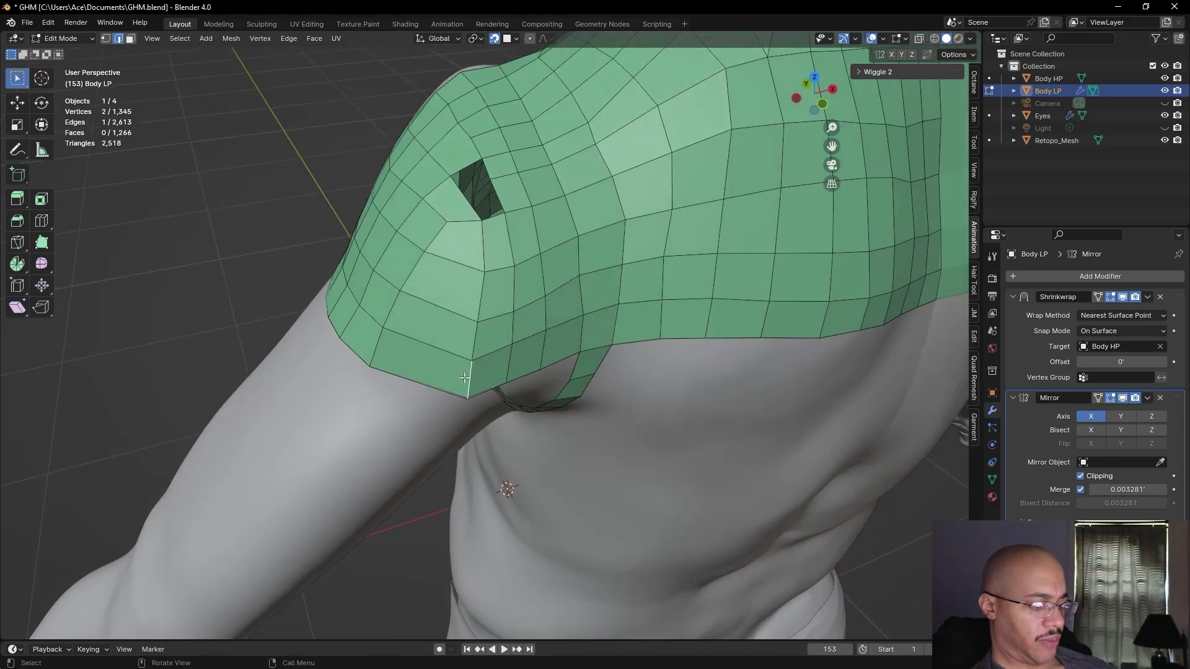
pyautogui.press('r')
pyautogui.click(461, 370)
pyautogui.press('g')
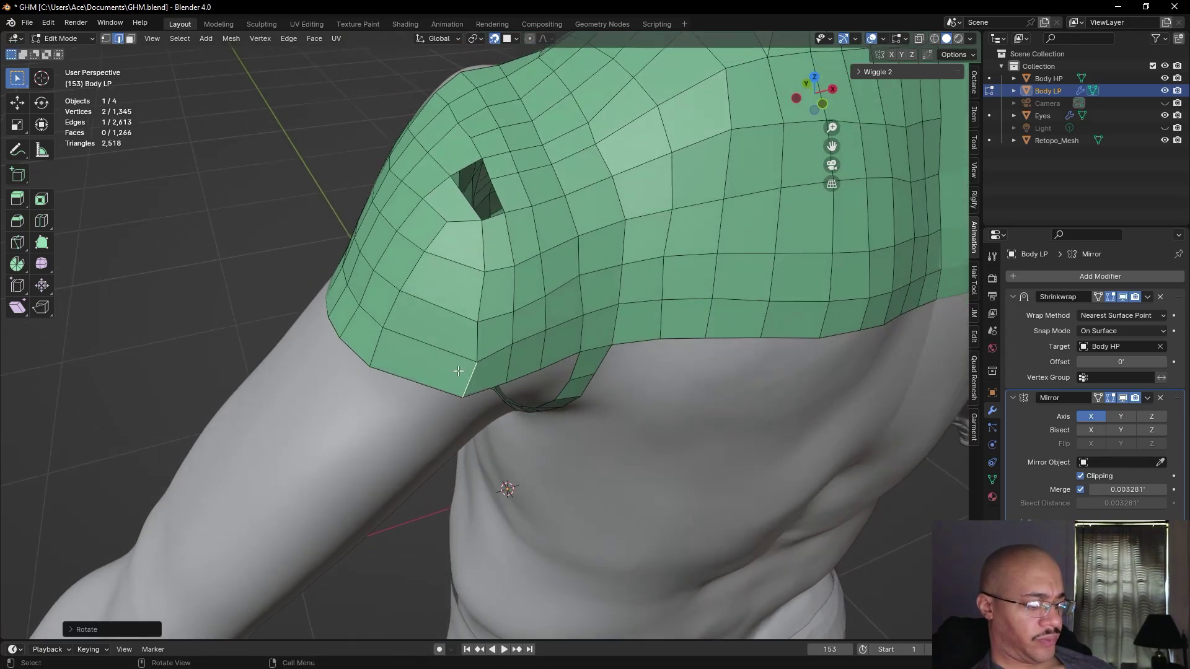
pyautogui.click(435, 372)
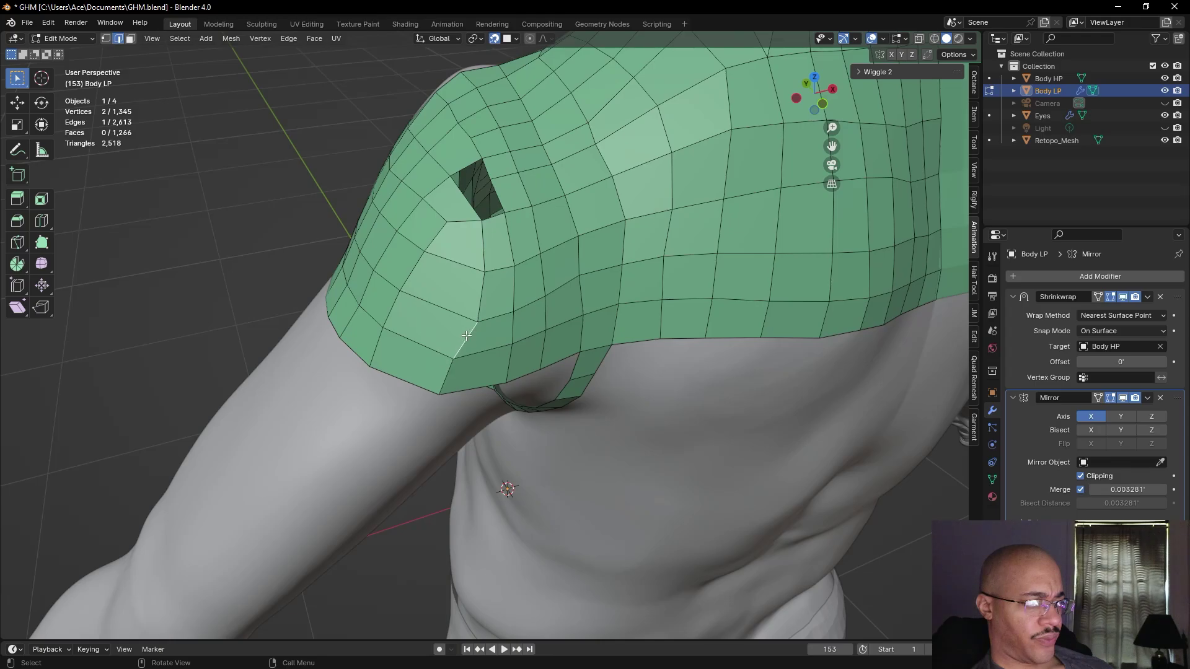
pyautogui.press('r')
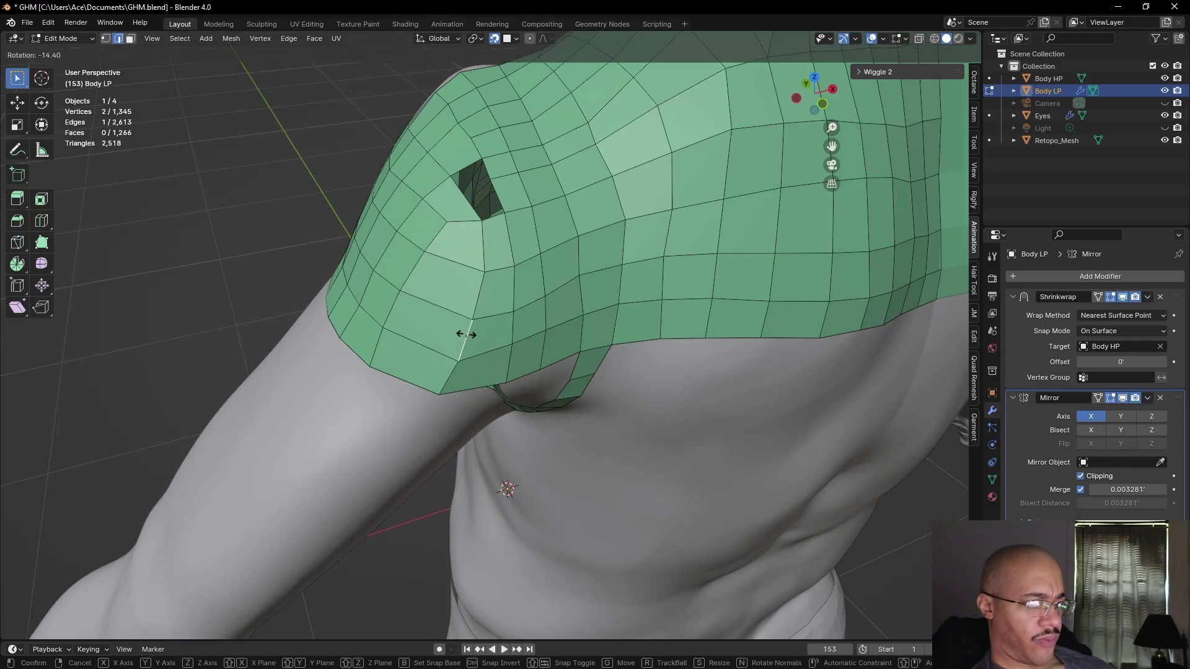
pyautogui.click(465, 333)
pyautogui.press('g')
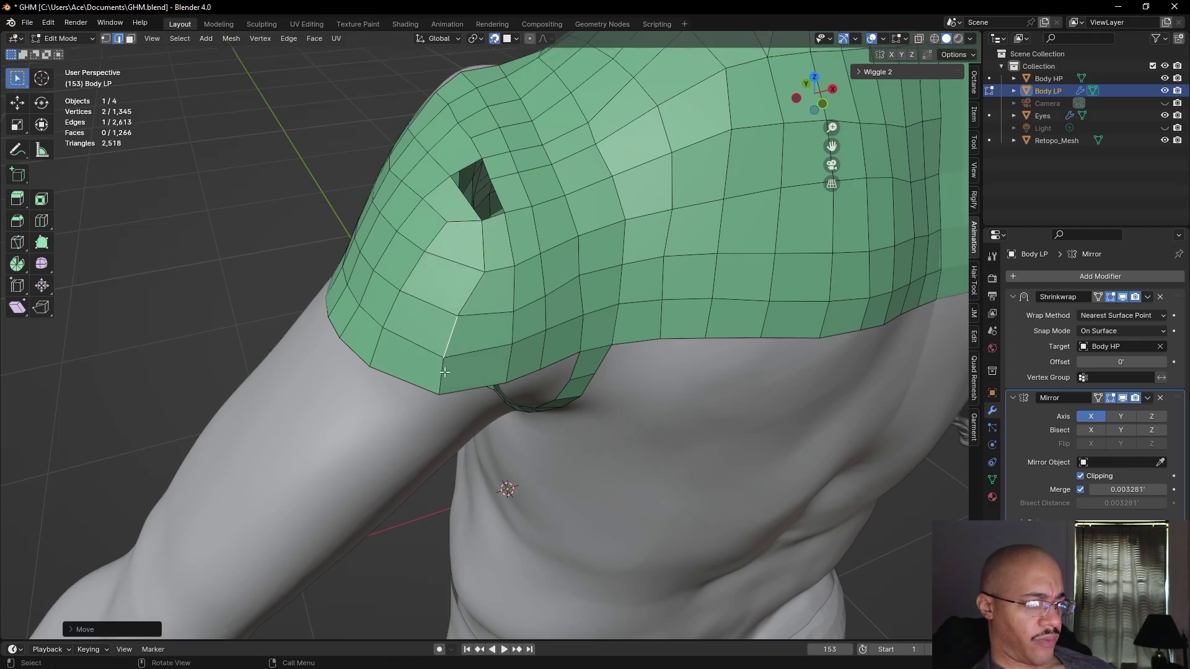
# - Refine the angle and position of the rear vertical edge at the arm band's lower border
pyautogui.click(440, 373)
pyautogui.press('r')
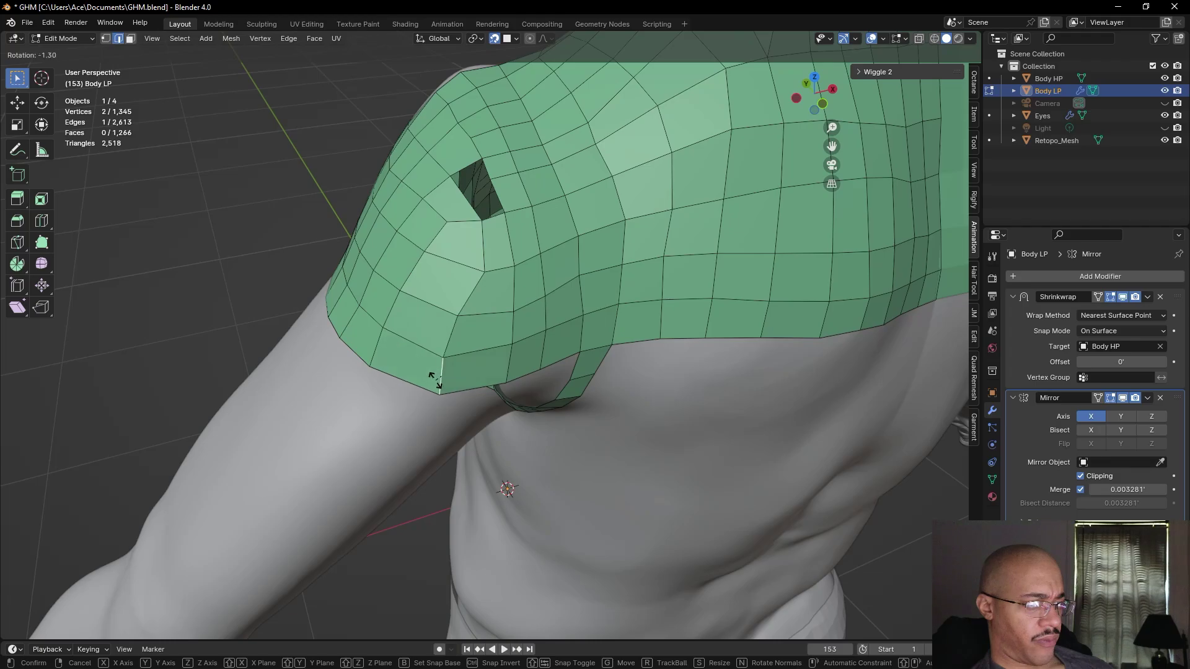
pyautogui.click(436, 379)
pyautogui.press('g')
pyautogui.click(430, 375)
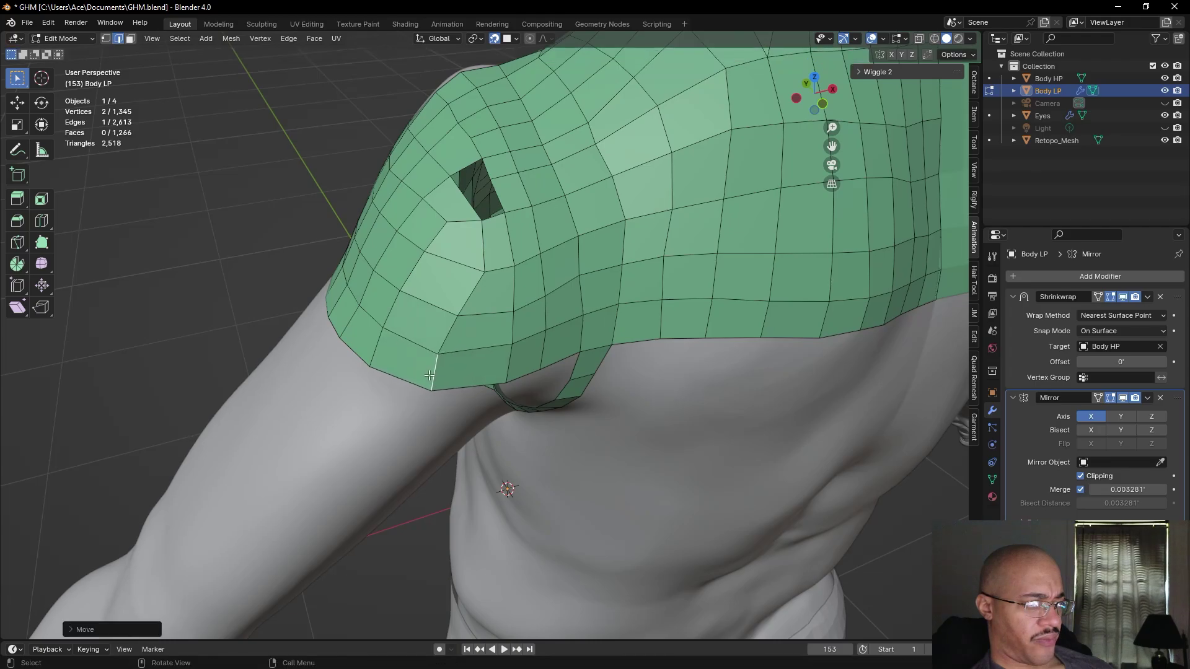
pyautogui.press('r')
pyautogui.click(432, 389)
# - Rotate and move the vertical edge two rows below the shoulder opening, and move the edge directly above it to even the column
pyautogui.click(472, 290)
pyautogui.press('r')
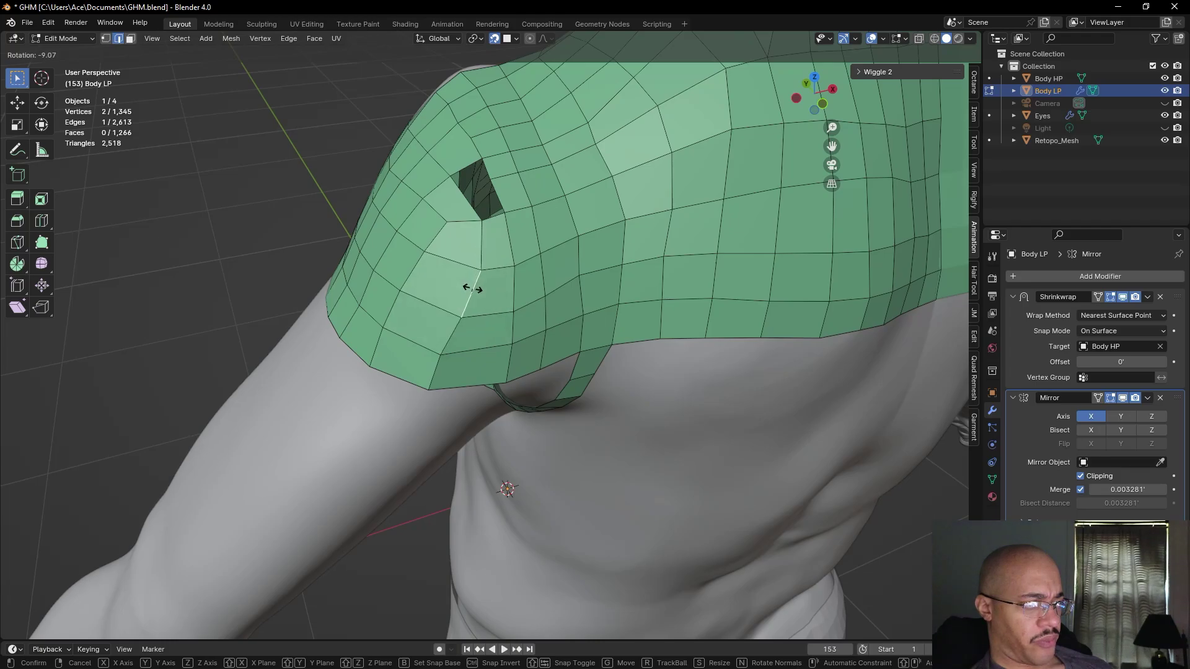
pyautogui.click(471, 287)
pyautogui.press('g')
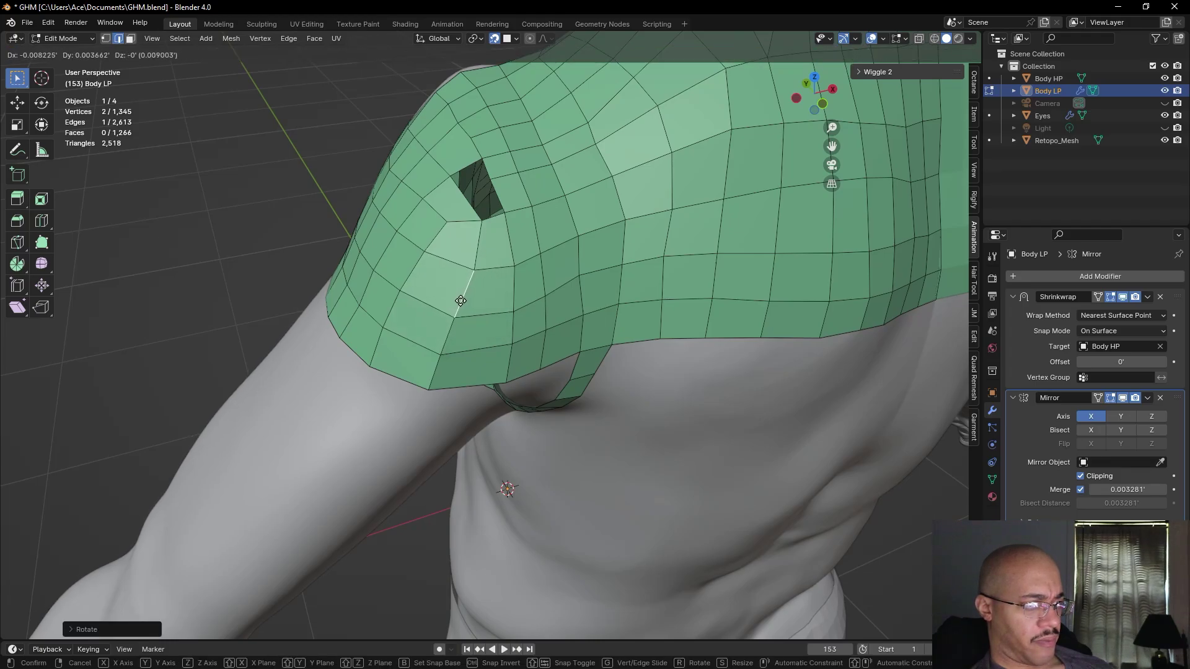
pyautogui.click(466, 290)
pyautogui.click(477, 255)
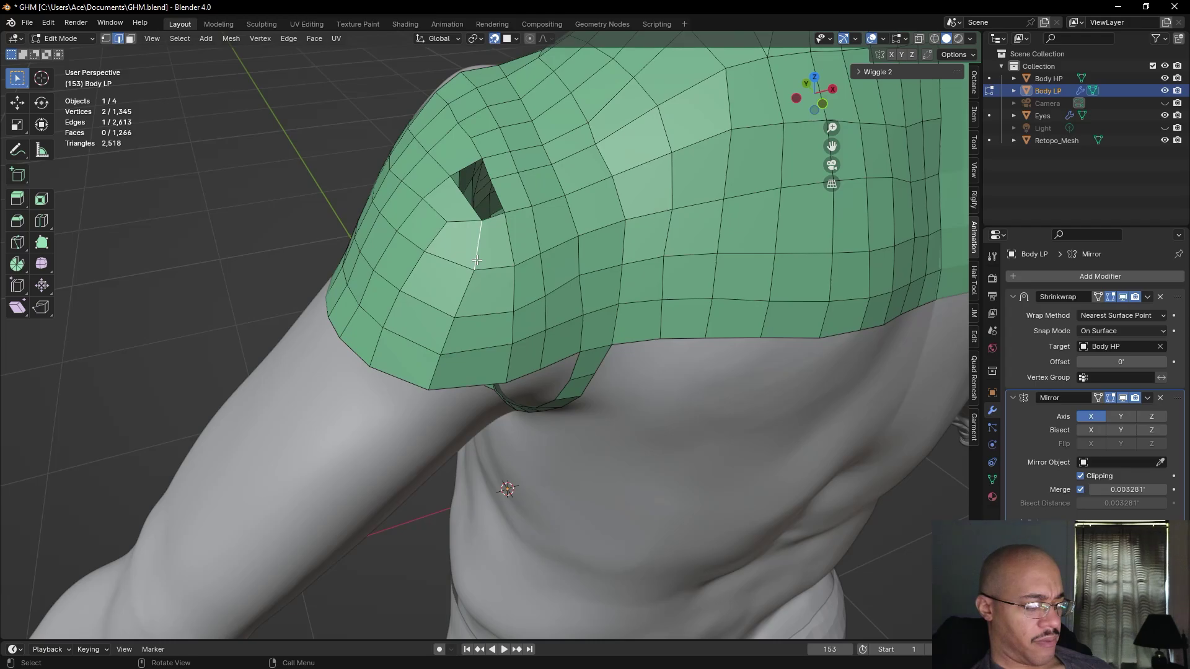
pyautogui.press('g')
pyautogui.click(472, 260)
pyautogui.click(225, 228)
# - Rotate and reposition the edge running down from the shoulder opening's lower rear corner to align it with the column below
pyautogui.moveTo(239, 226); pyautogui.dragTo(468, 280, button='middle')
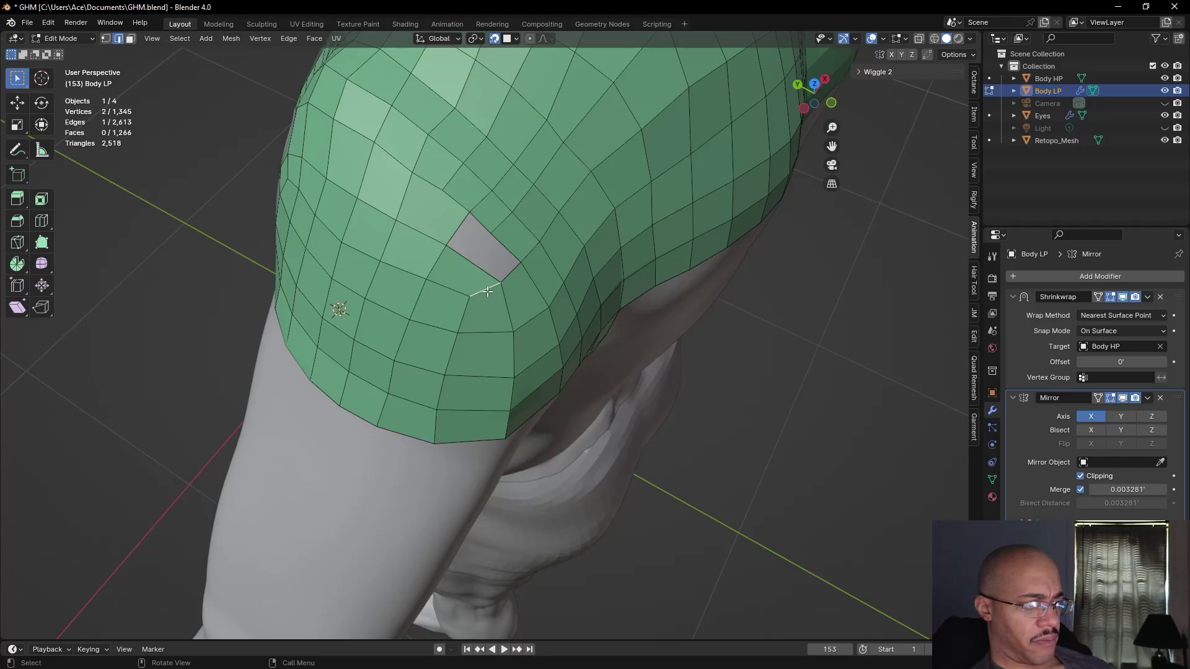
pyautogui.press('r')
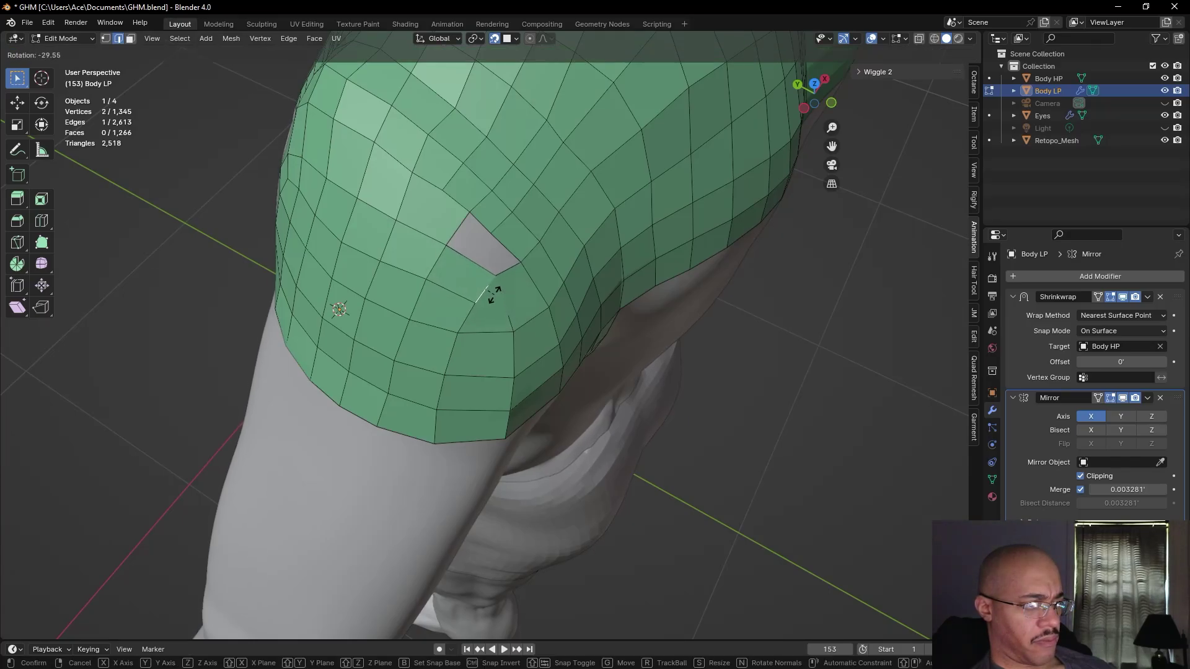
pyautogui.click(493, 296)
pyautogui.press('g')
pyautogui.click(492, 295)
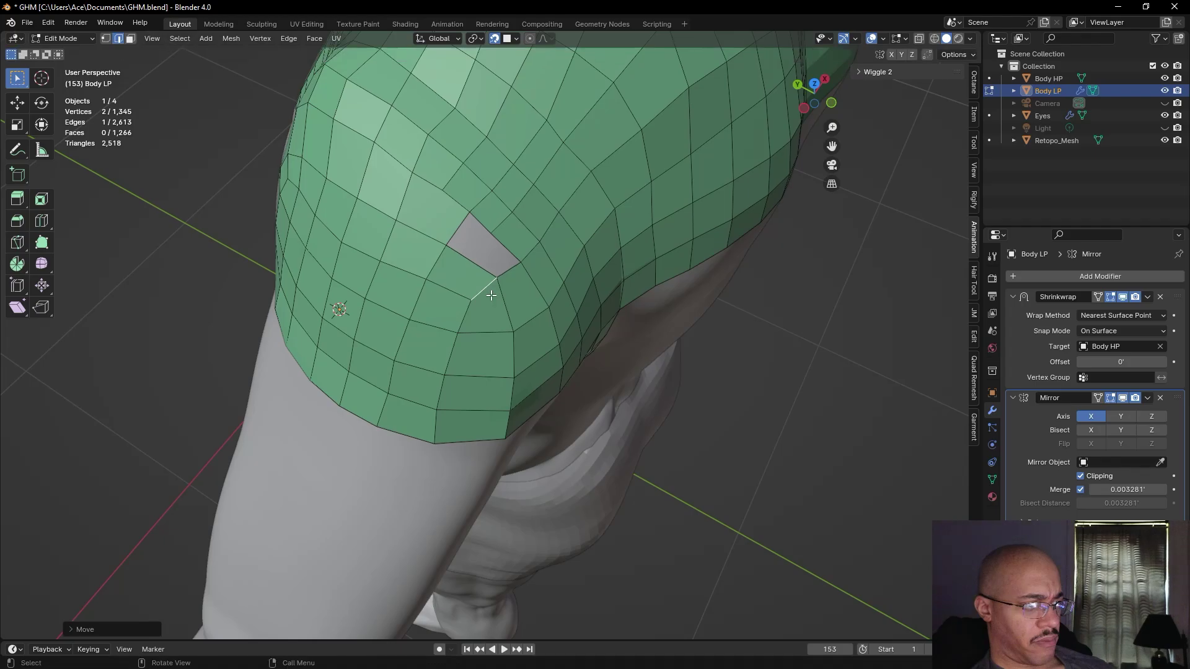
# - Examine the remaining shoulder opening and the edge flow of the surrounding faces from several angles
pyautogui.scroll(-3, 181, 303)
pyautogui.keyDown('alt'); pyautogui.moveTo(188, 327); pyautogui.dragTo(240, 310); pyautogui.keyUp('alt')
pyautogui.click(181, 361)
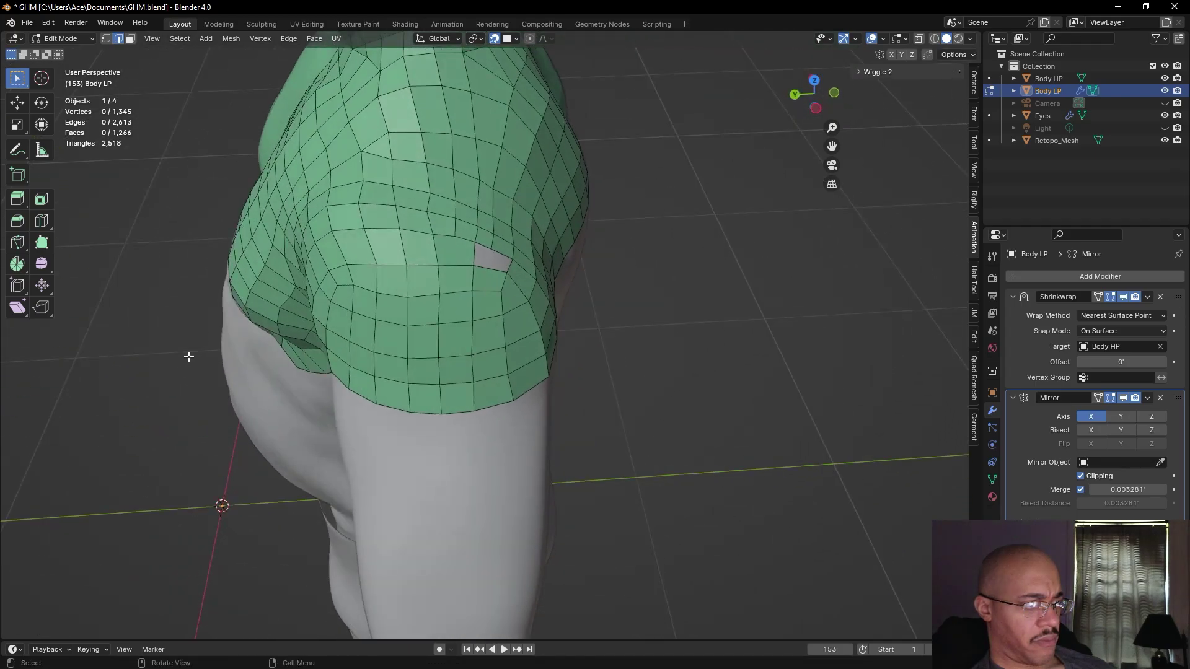
pyautogui.scroll(-2, 188, 355)
pyautogui.moveTo(643, 338); pyautogui.dragTo(580, 409, button='middle')
pyautogui.scroll(5, 513, 373)
pyautogui.scroll(3, 513, 372)
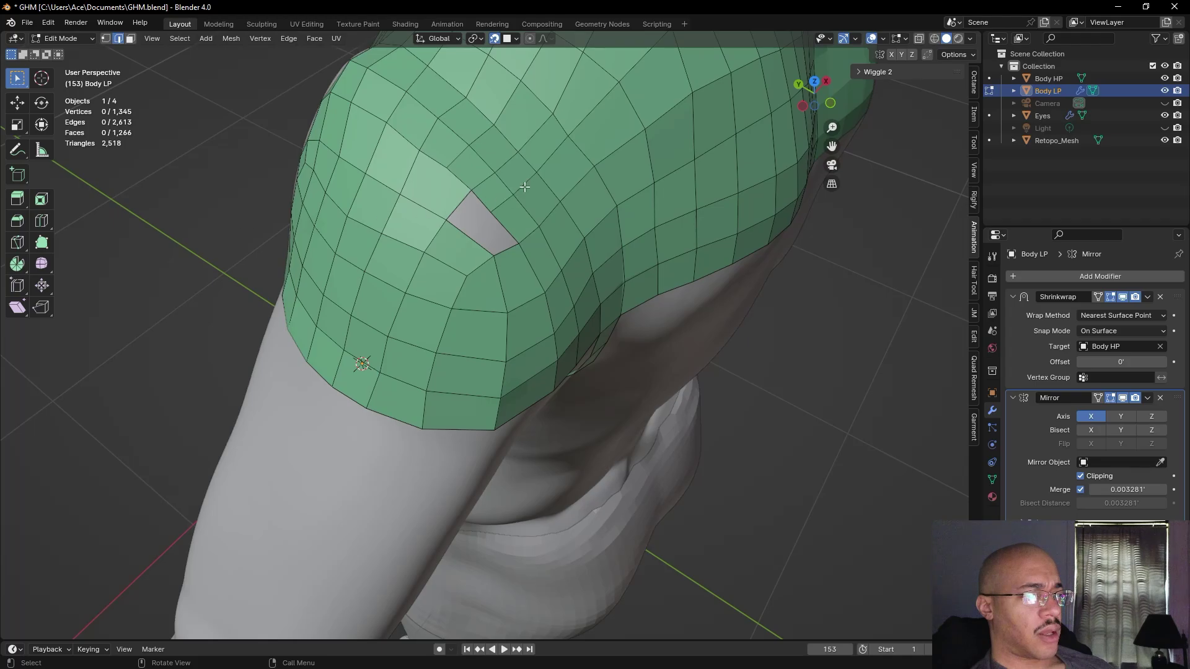
pyautogui.moveTo(608, 114); pyautogui.dragTo(608, 126, button='middle')
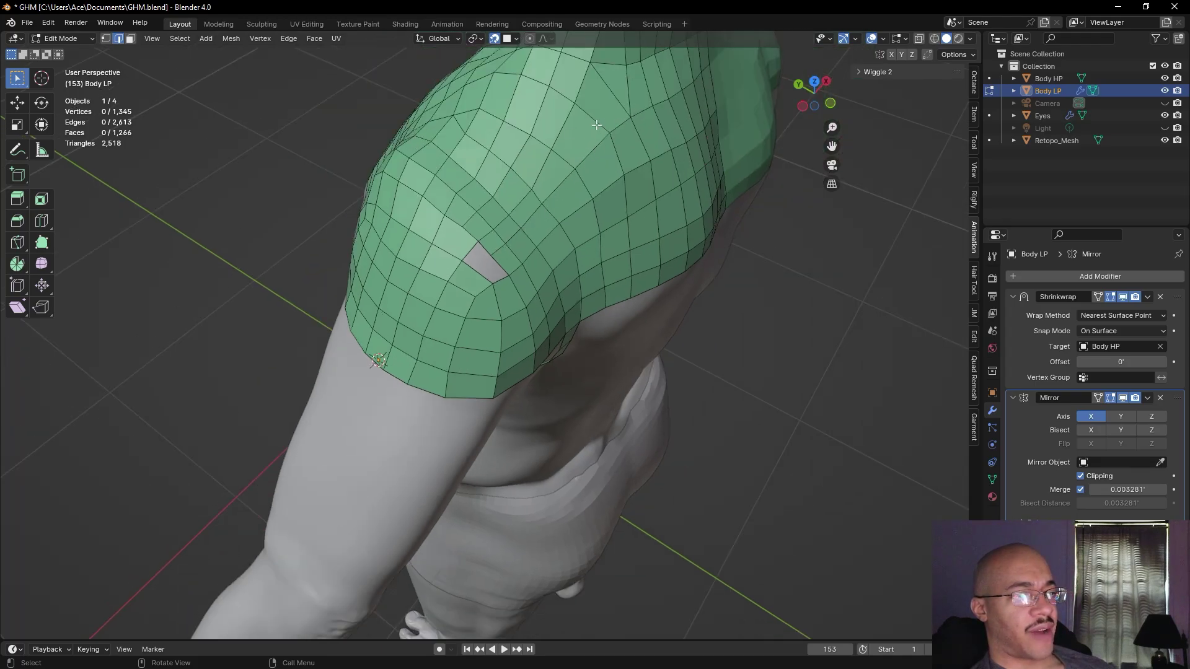
pyautogui.scroll(3, 507, 197)
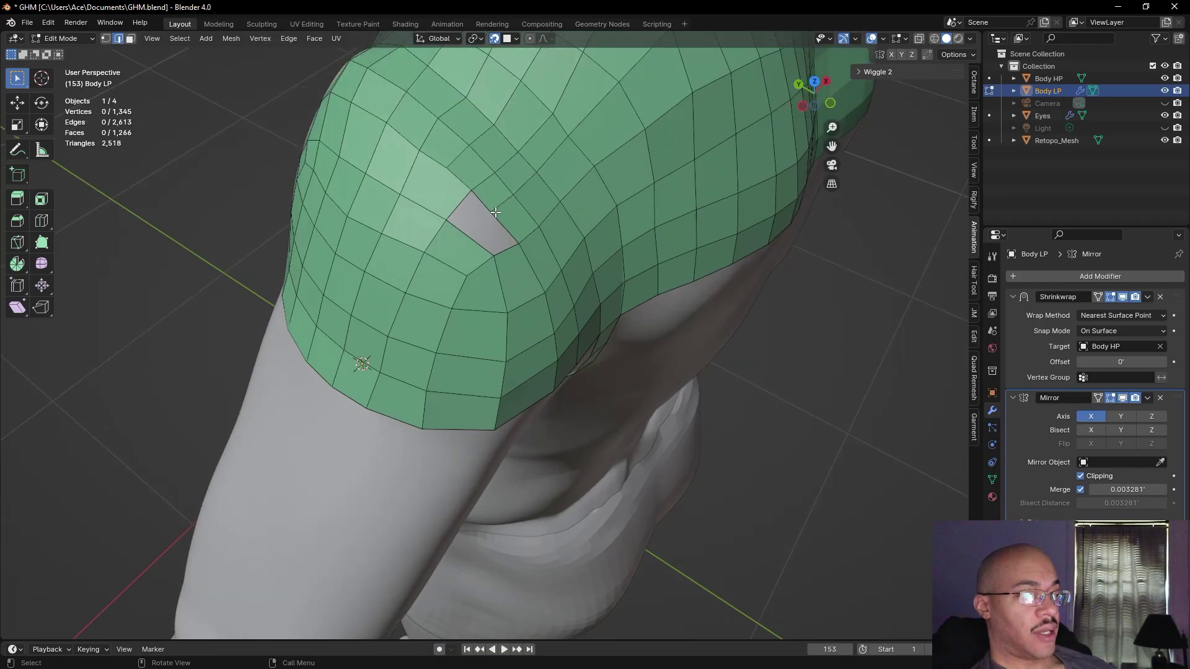
pyautogui.click(107, 38)
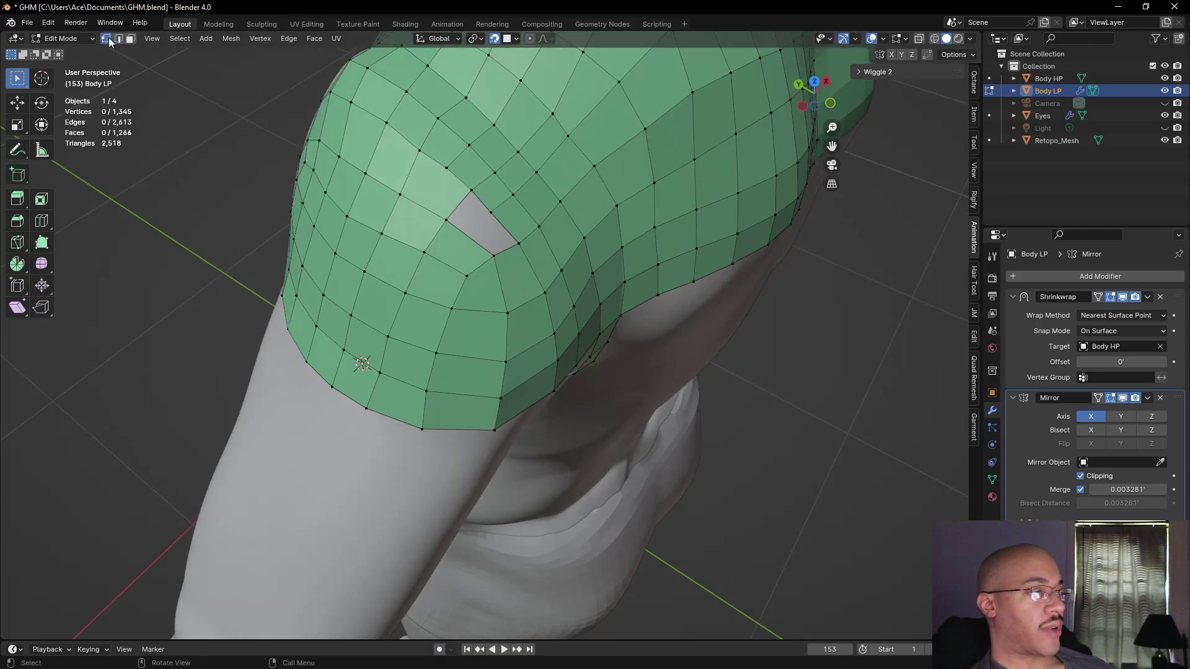
pyautogui.click(472, 192)
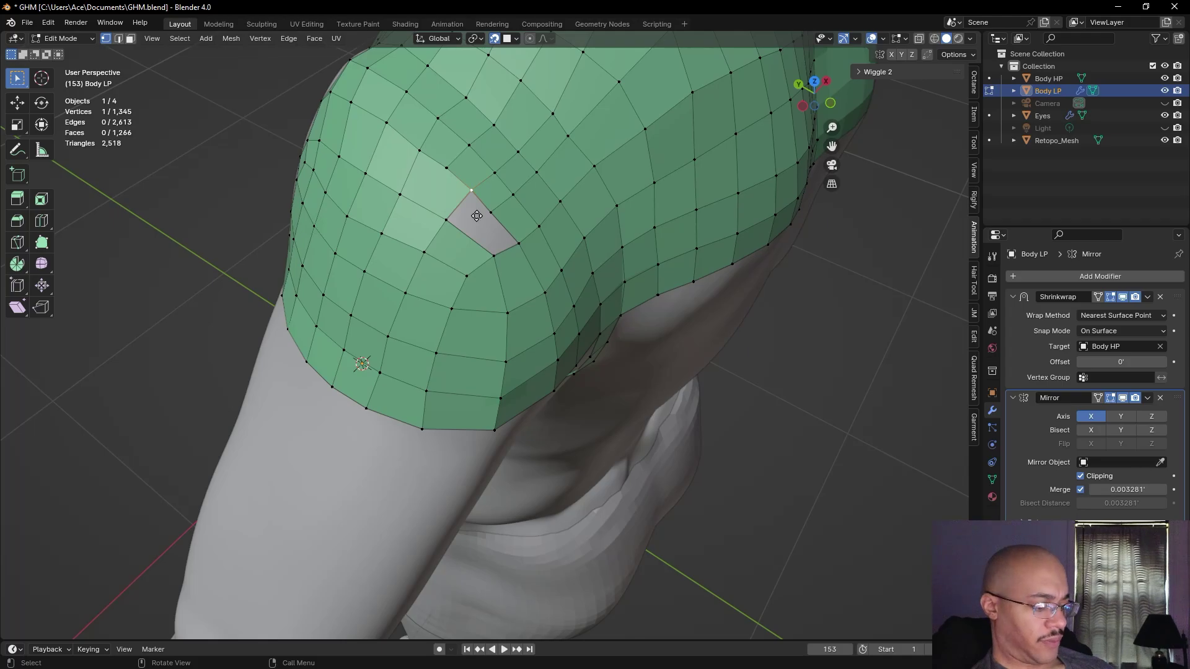
pyautogui.press('e')
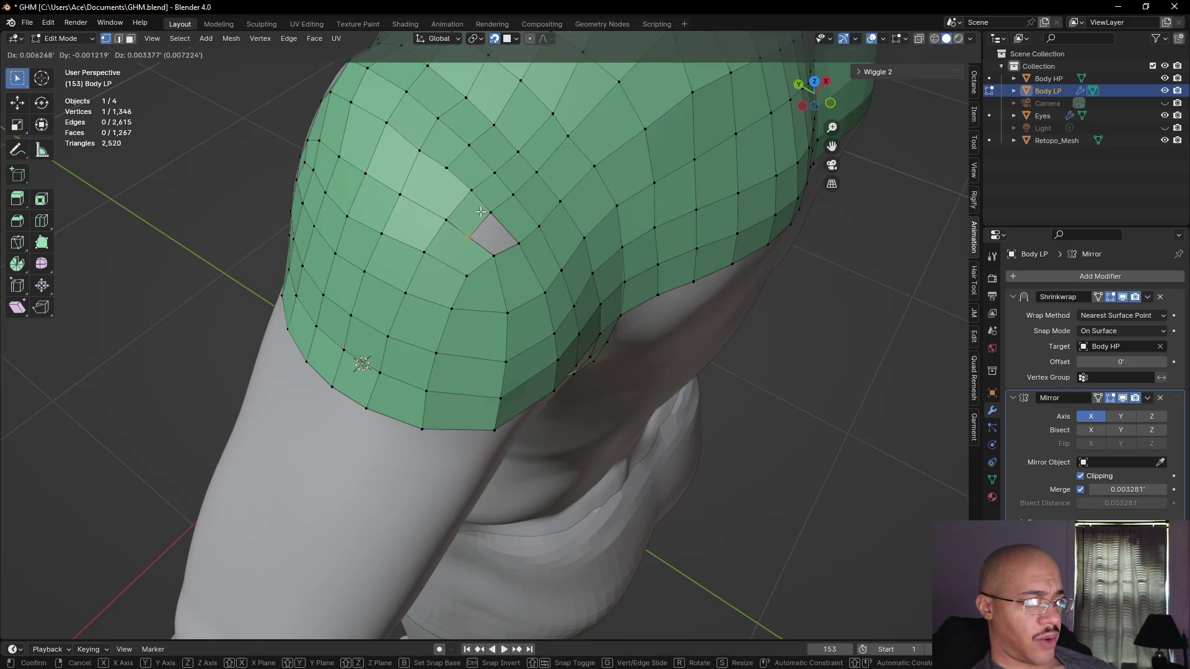
pyautogui.click(482, 211)
pyautogui.hotkey('ctrl', 'z')
pyautogui.hotkey('ctrl', 'z')
# - Fill the remaining shoulder opening with a single face built from its five border edges
pyautogui.keyDown('shift'); pyautogui.click(479, 207); pyautogui.keyUp('shift')
pyautogui.click(118, 38)
pyautogui.keyDown('shift'); pyautogui.click(457, 214); pyautogui.keyUp('shift')
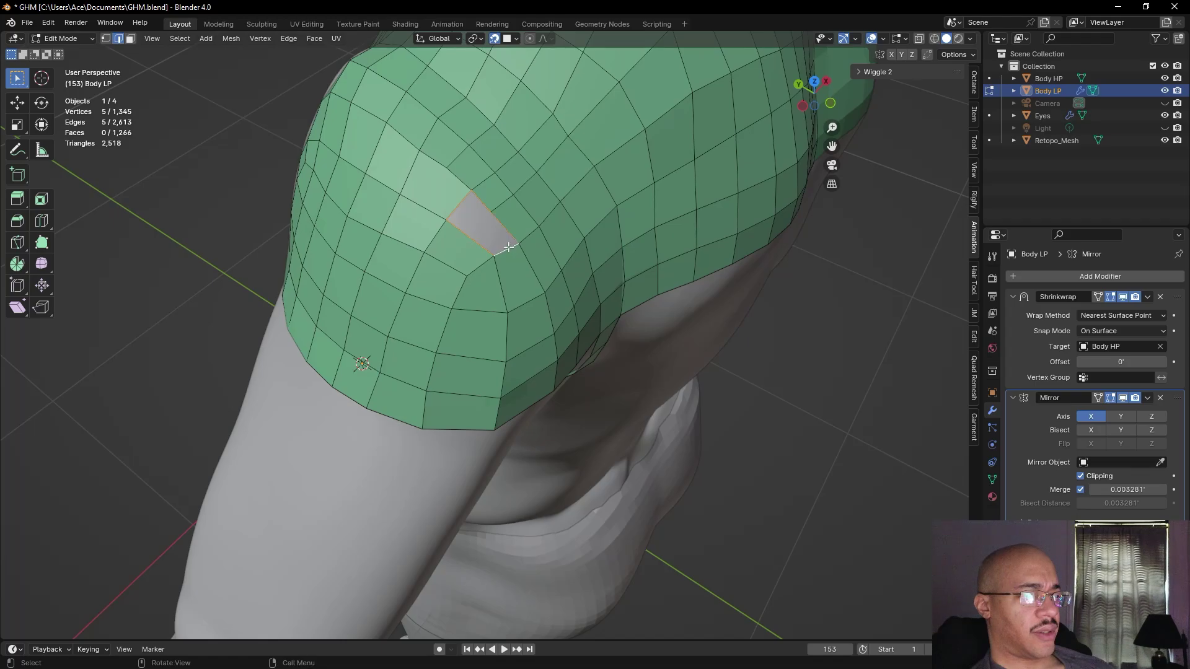
pyautogui.press('f')
pyautogui.click(200, 242)
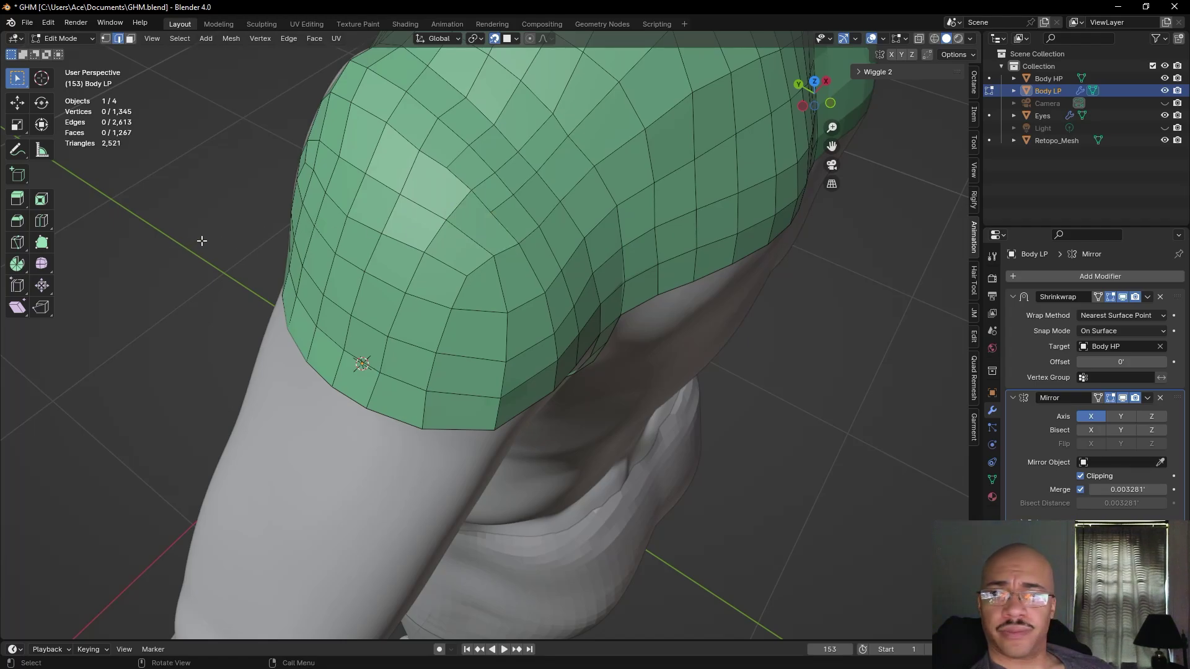
# - Trace the edge column from the arm band's lower border up toward the filled shoulder area by selecting its edges
pyautogui.moveTo(203, 240); pyautogui.dragTo(685, 297, button='middle')
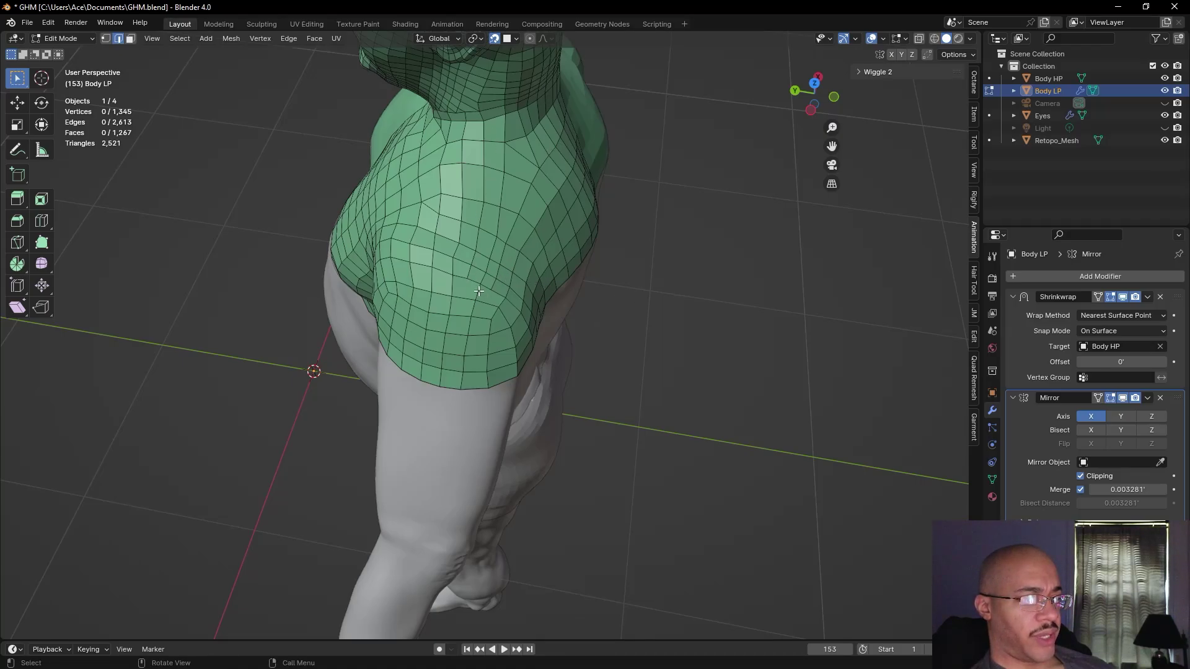
pyautogui.click(460, 387)
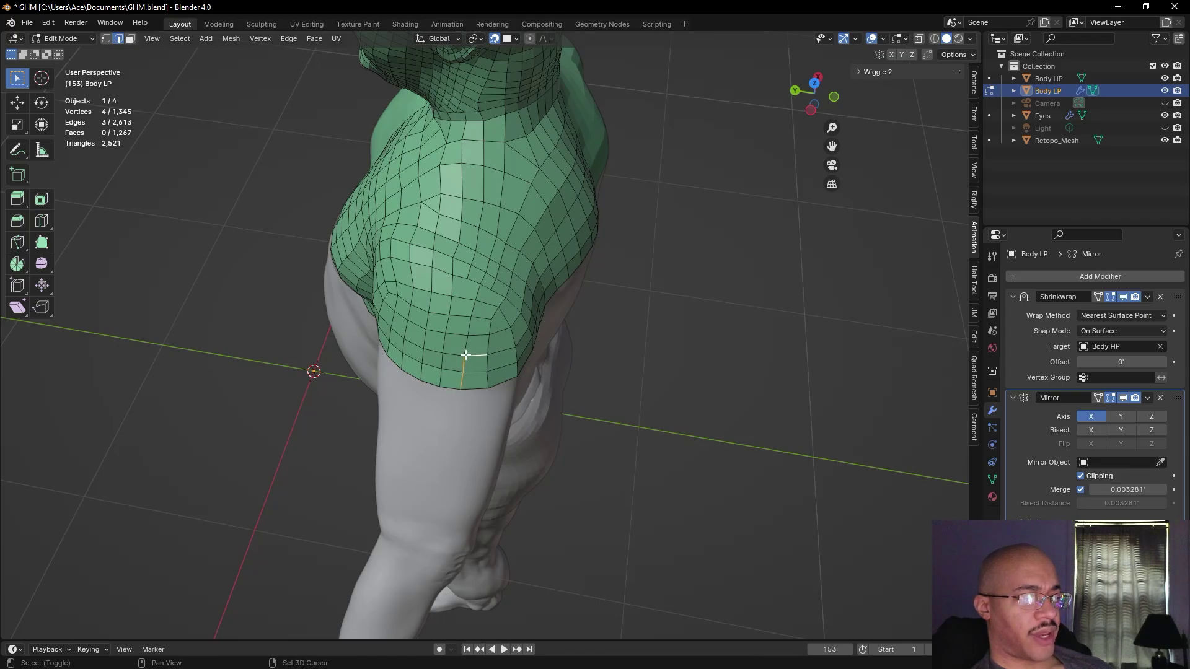
pyautogui.keyDown('shift'); pyautogui.click(471, 356); pyautogui.keyUp('shift')
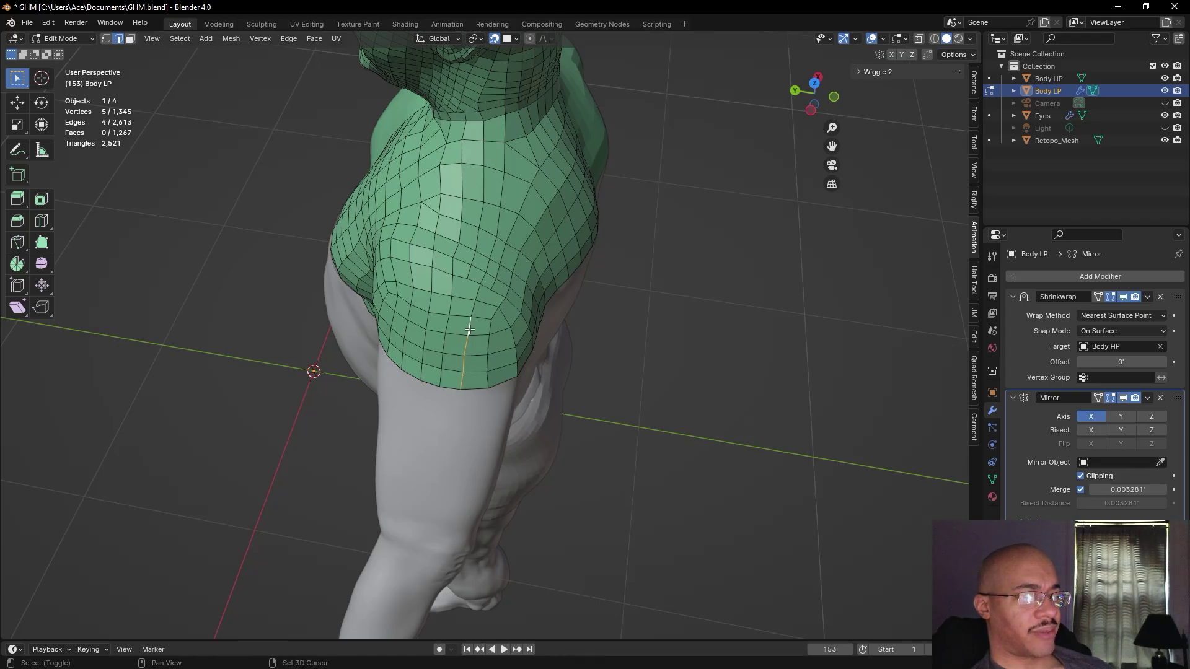
pyautogui.keyDown('shift'); pyautogui.click(475, 302); pyautogui.keyUp('shift')
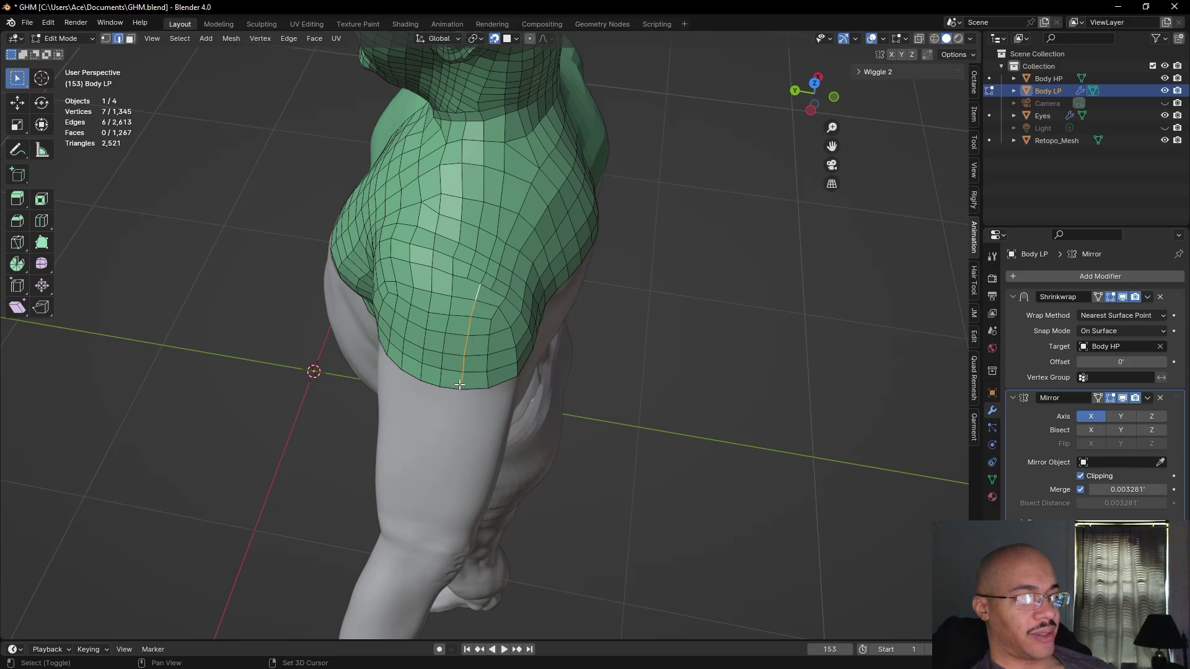
pyautogui.click(715, 337)
# - Examine the shoulder, chest and armpit topology against the whole body sculpt
pyautogui.moveTo(714, 337); pyautogui.dragTo(634, 328, button='middle')
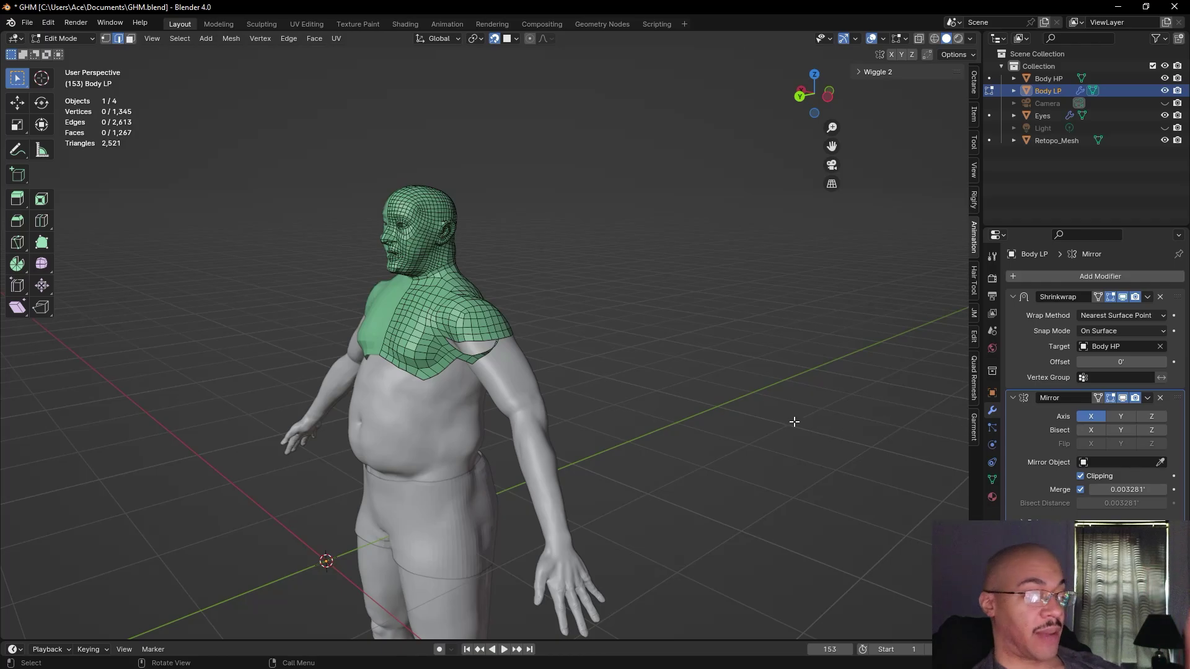
pyautogui.moveTo(639, 330); pyautogui.dragTo(722, 380, button='middle')
pyautogui.scroll(5, 664, 366)
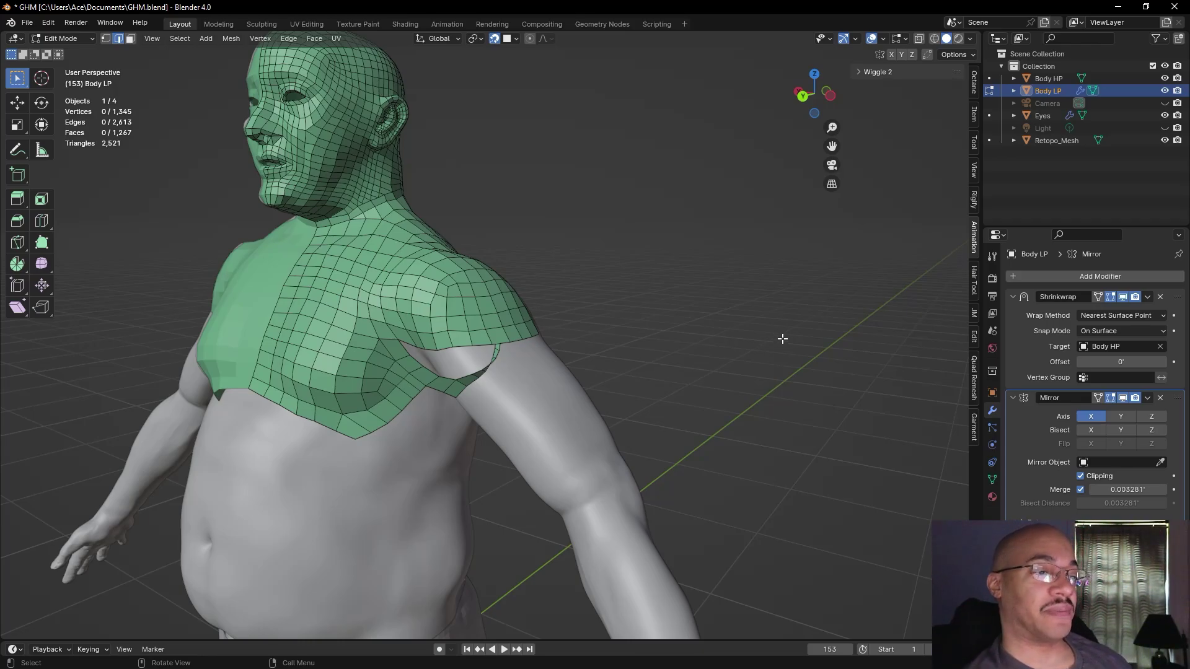
pyautogui.moveTo(774, 351); pyautogui.dragTo(743, 364, button='middle')
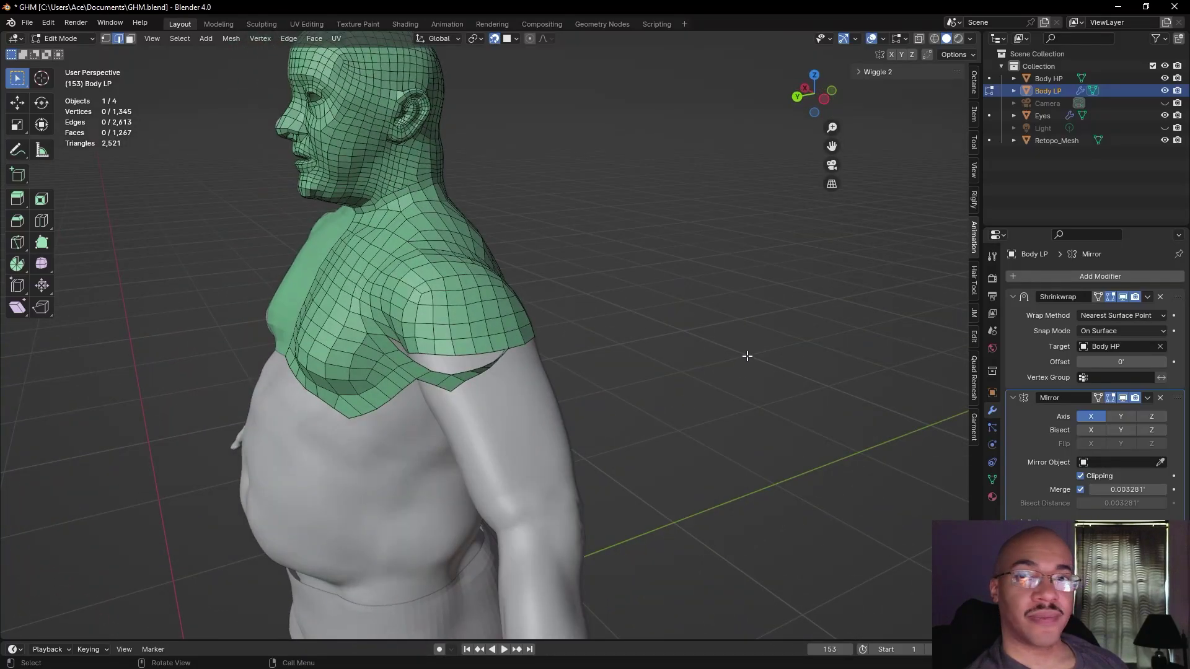
pyautogui.moveTo(726, 375); pyautogui.dragTo(783, 351, button='middle')
pyautogui.scroll(-4, 763, 369)
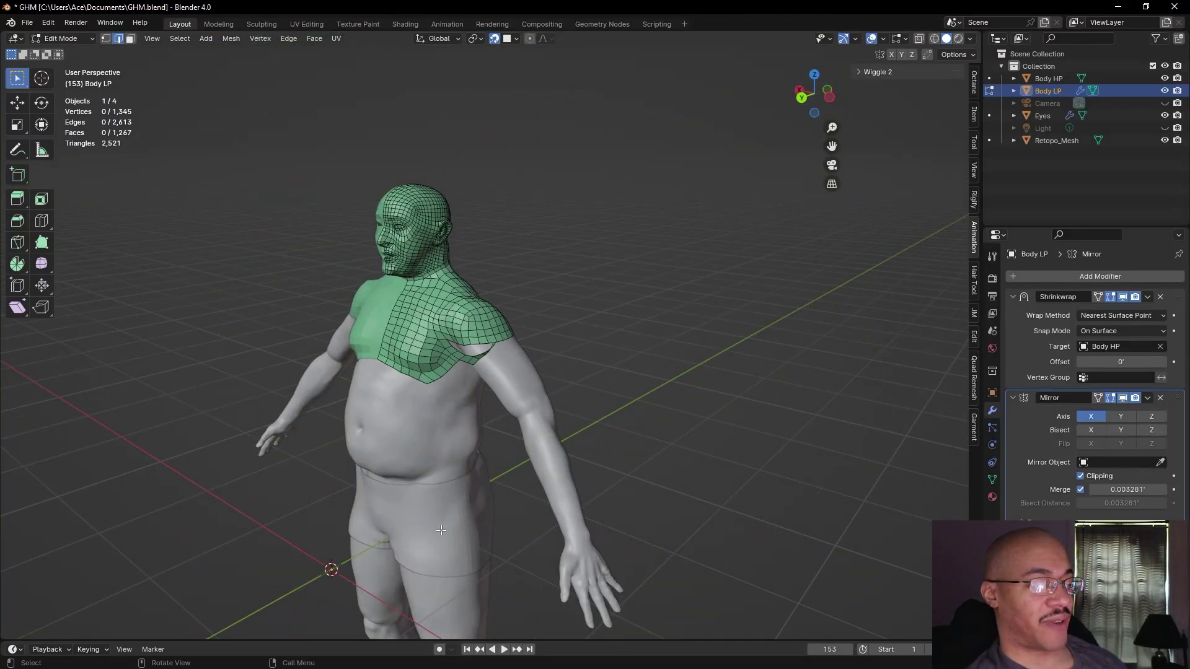
pyautogui.scroll(5, 760, 303)
pyautogui.moveTo(693, 319); pyautogui.dragTo(775, 295, button='middle')
# - Nudge the vertex near the front armpit at the inner end of the arm band
pyautogui.press('1')
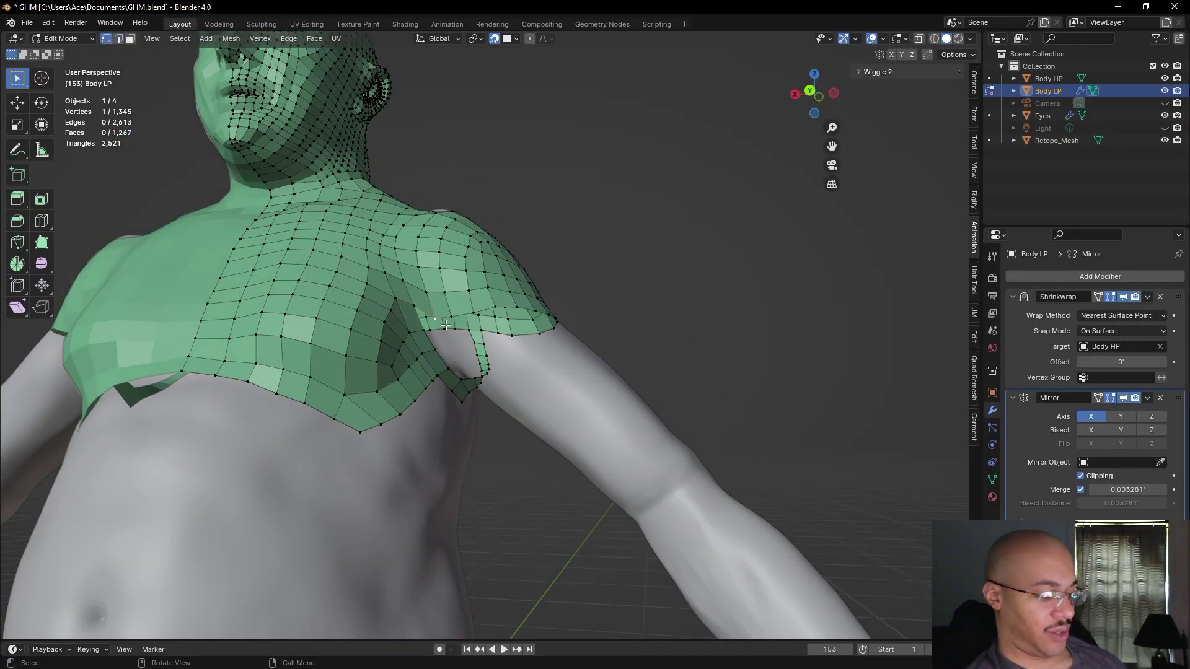
pyautogui.press('g')
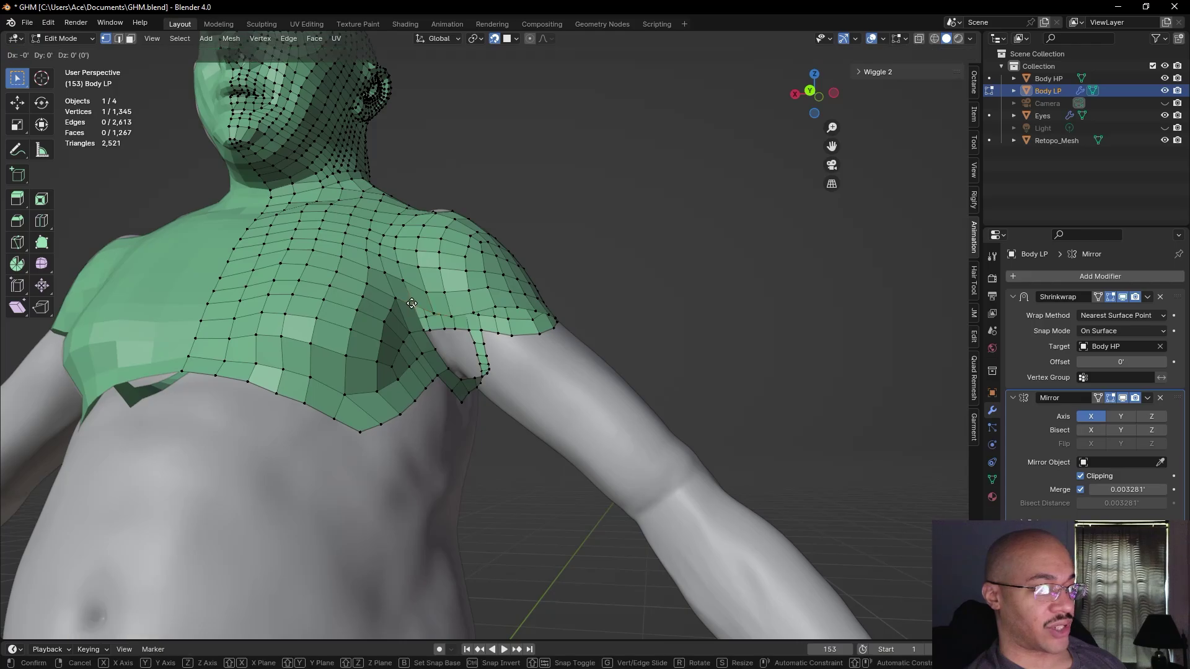
pyautogui.click(415, 307)
pyautogui.press('g')
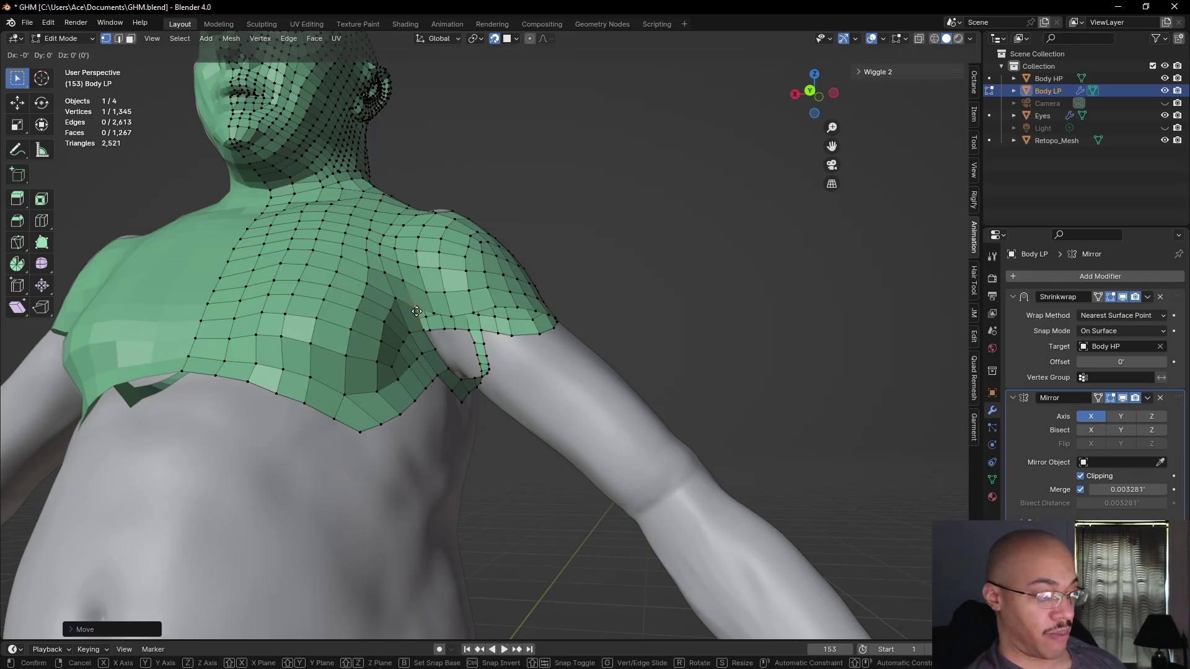
pyautogui.click(416, 311)
pyautogui.click(423, 330)
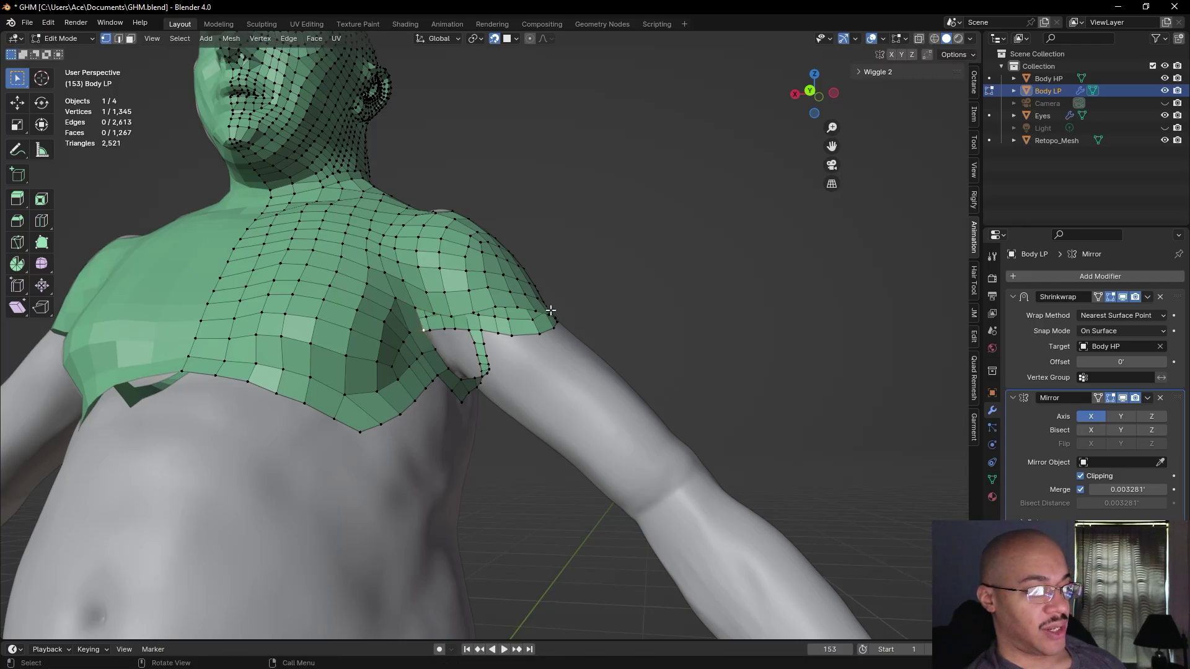
# - Examine the low-poly mesh on the full figure and the open armpit area from above, front and rear
pyautogui.scroll(-10, 646, 296)
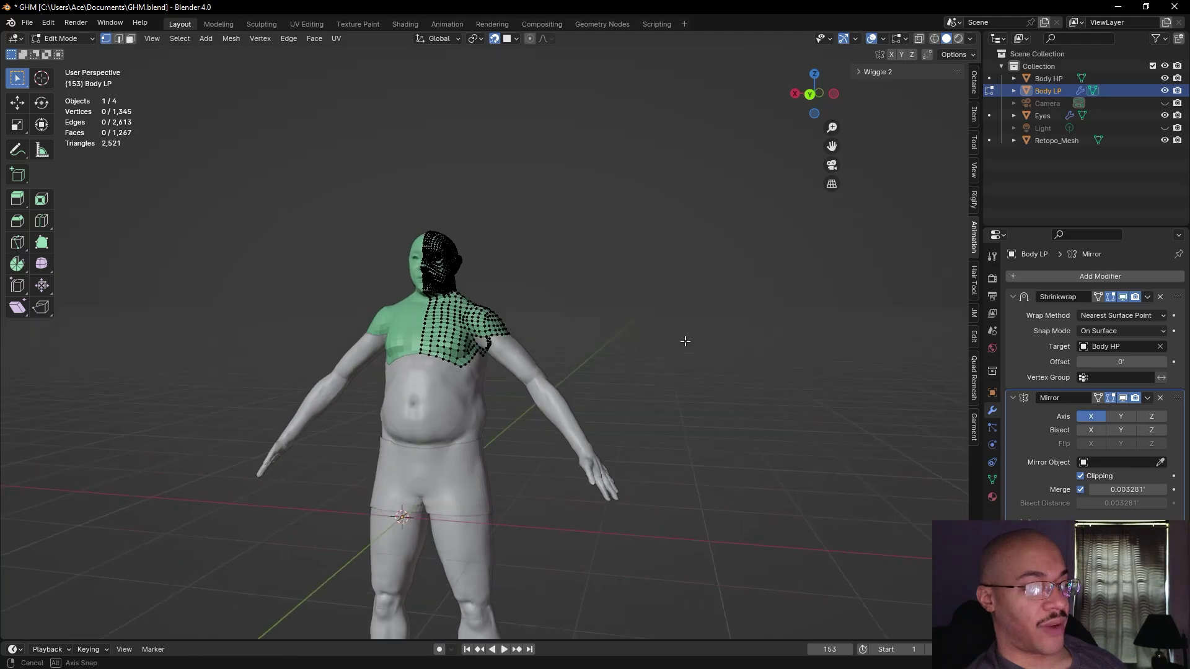
pyautogui.moveTo(446, 419); pyautogui.dragTo(330, 452, button='middle')
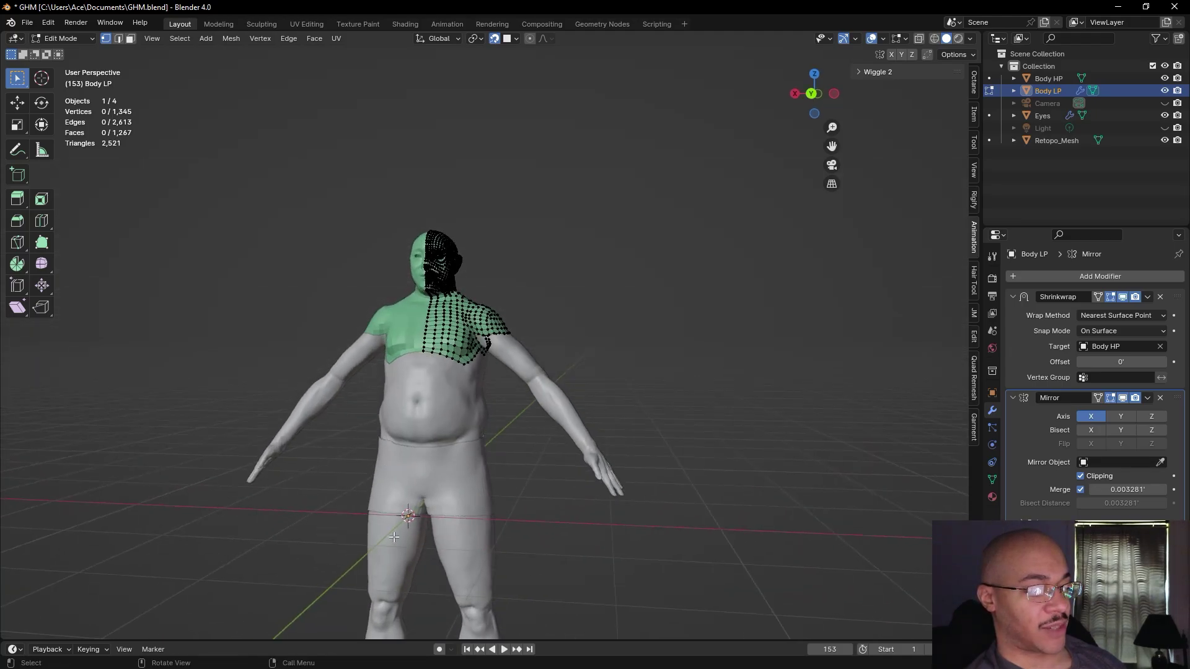
pyautogui.moveTo(512, 484); pyautogui.dragTo(555, 507, button='middle')
pyautogui.scroll(8, 659, 297)
pyautogui.moveTo(671, 319); pyautogui.dragTo(737, 391, button='middle')
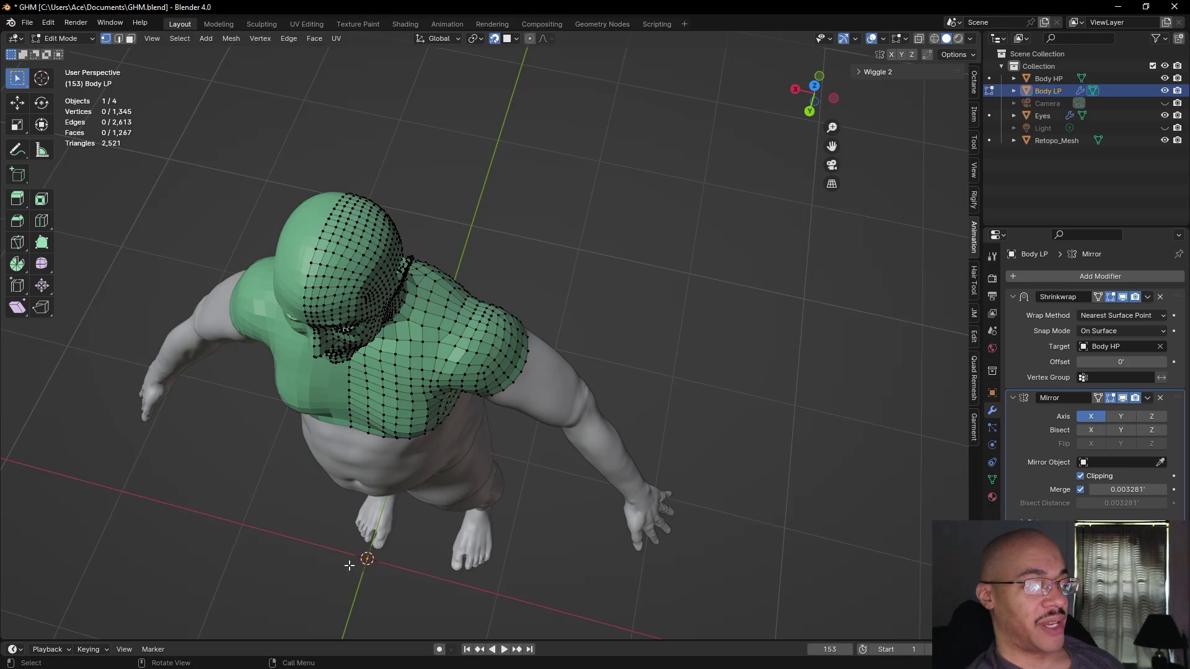
pyautogui.keyDown('alt'); pyautogui.moveTo(651, 401); pyautogui.dragTo(574, 329); pyautogui.keyUp('alt')
pyautogui.scroll(4, 567, 337)
pyautogui.keyDown('alt'); pyautogui.moveTo(526, 394); pyautogui.dragTo(477, 358); pyautogui.keyUp('alt')
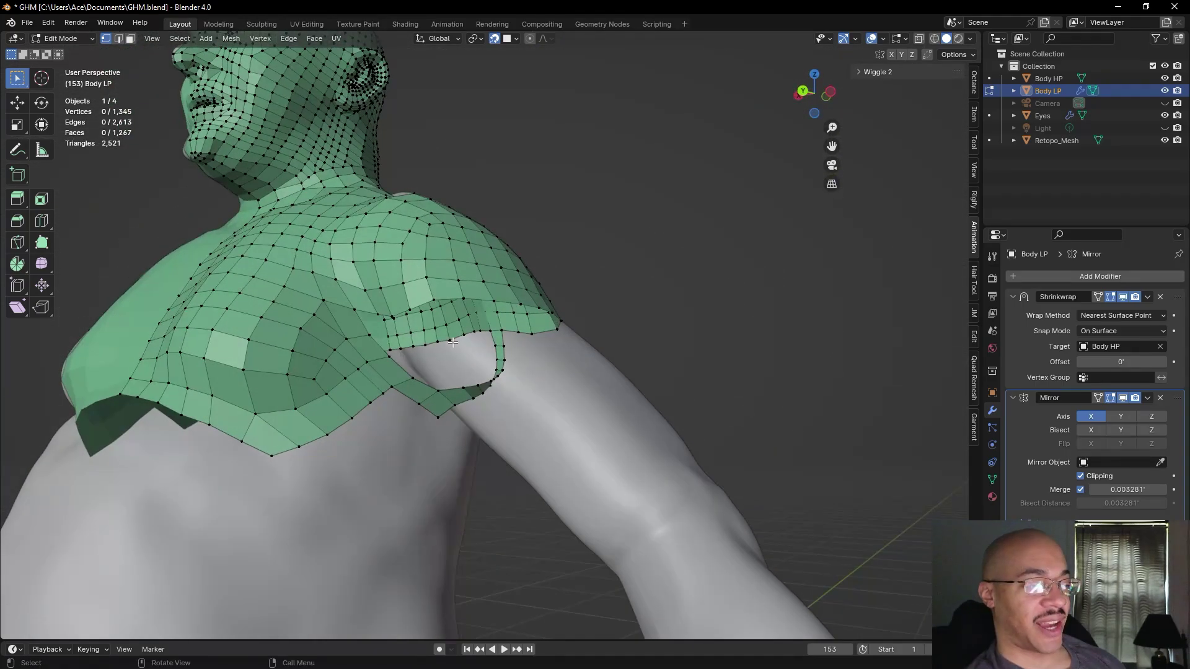
pyautogui.keyDown('alt'); pyautogui.moveTo(356, 331); pyautogui.dragTo(471, 464); pyautogui.keyUp('alt')
pyautogui.scroll(-5, 393, 324)
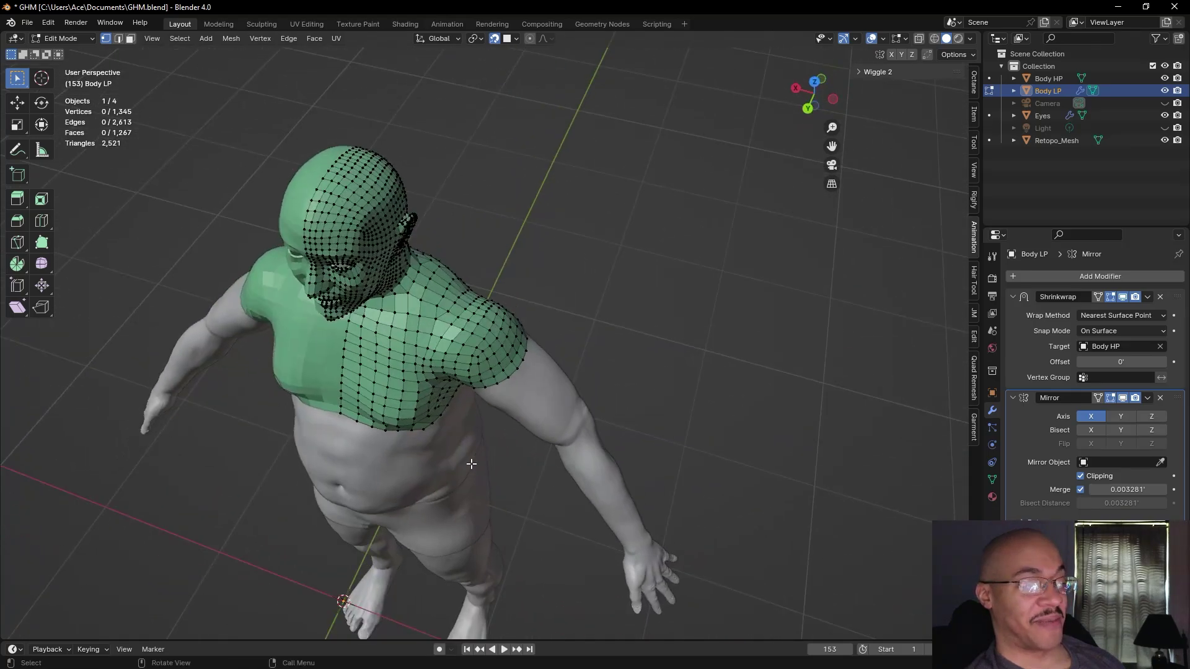
pyautogui.scroll(3, 557, 392)
pyautogui.moveTo(566, 380); pyautogui.dragTo(228, 320, button='middle')
pyautogui.scroll(3, 446, 317)
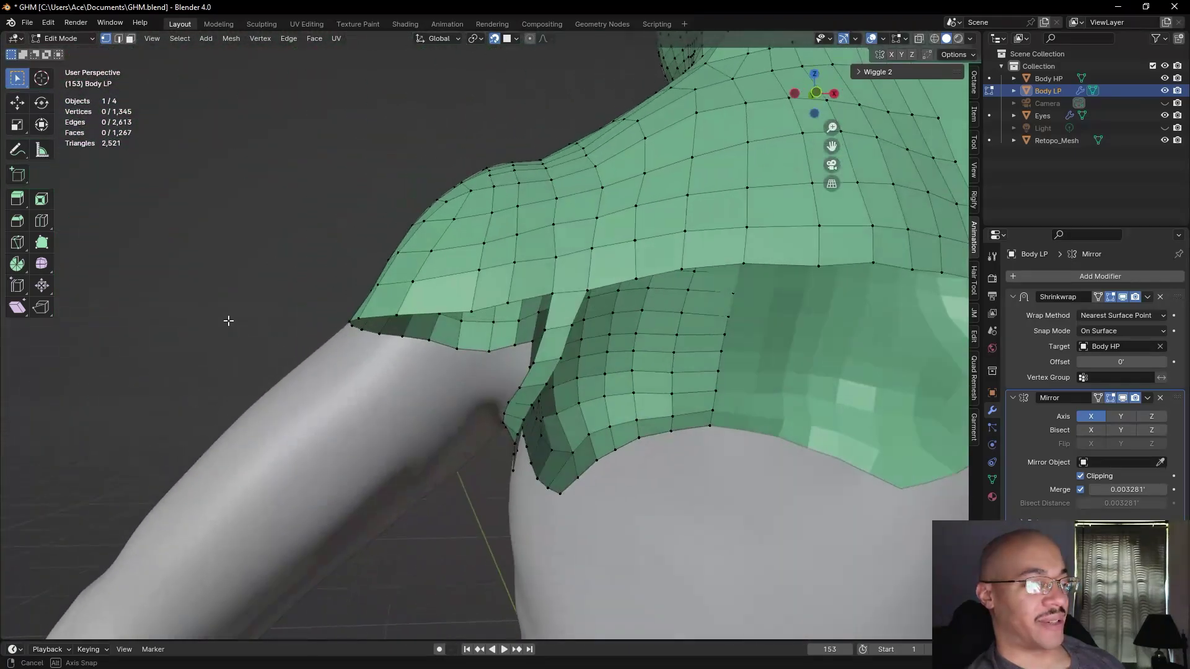
# - Nudge the vertex on the shoulder border above the front armpit and extend one new face from that border
pyautogui.press('g')
pyautogui.click(527, 303)
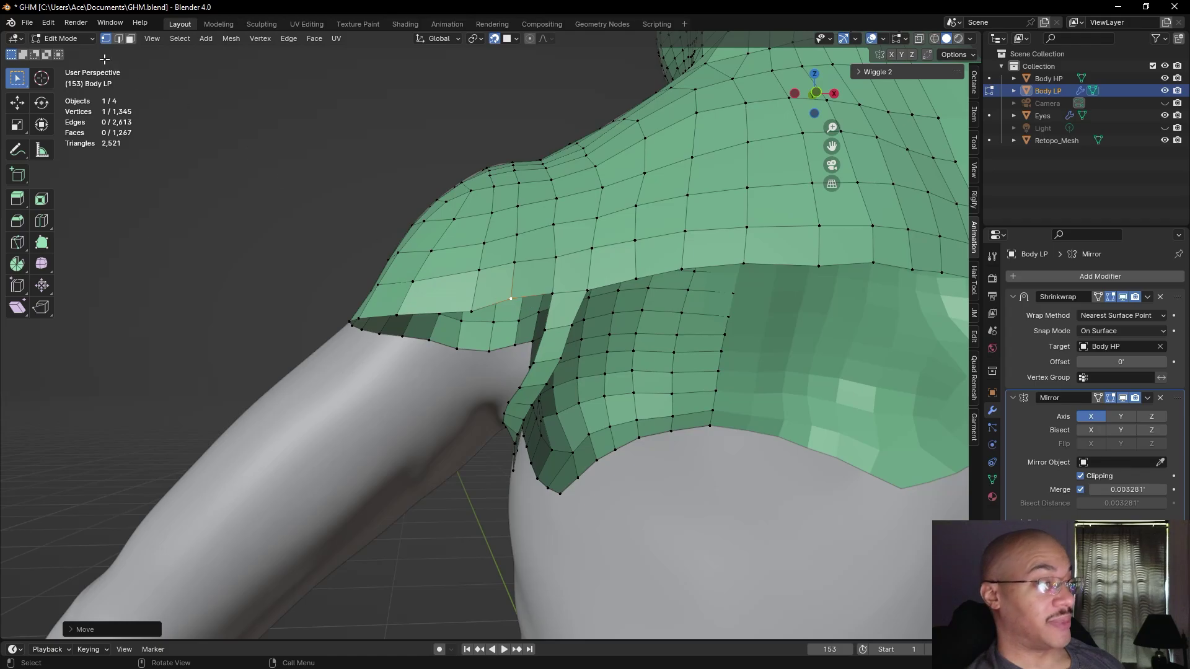
pyautogui.click(544, 307)
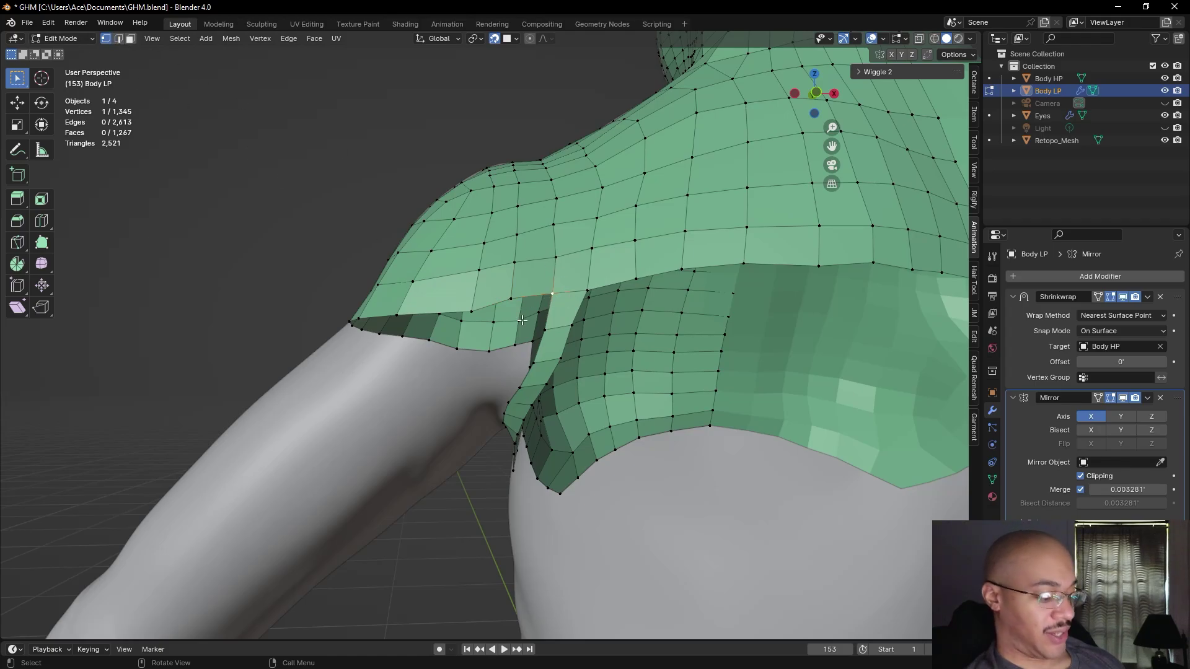
pyautogui.press('f')
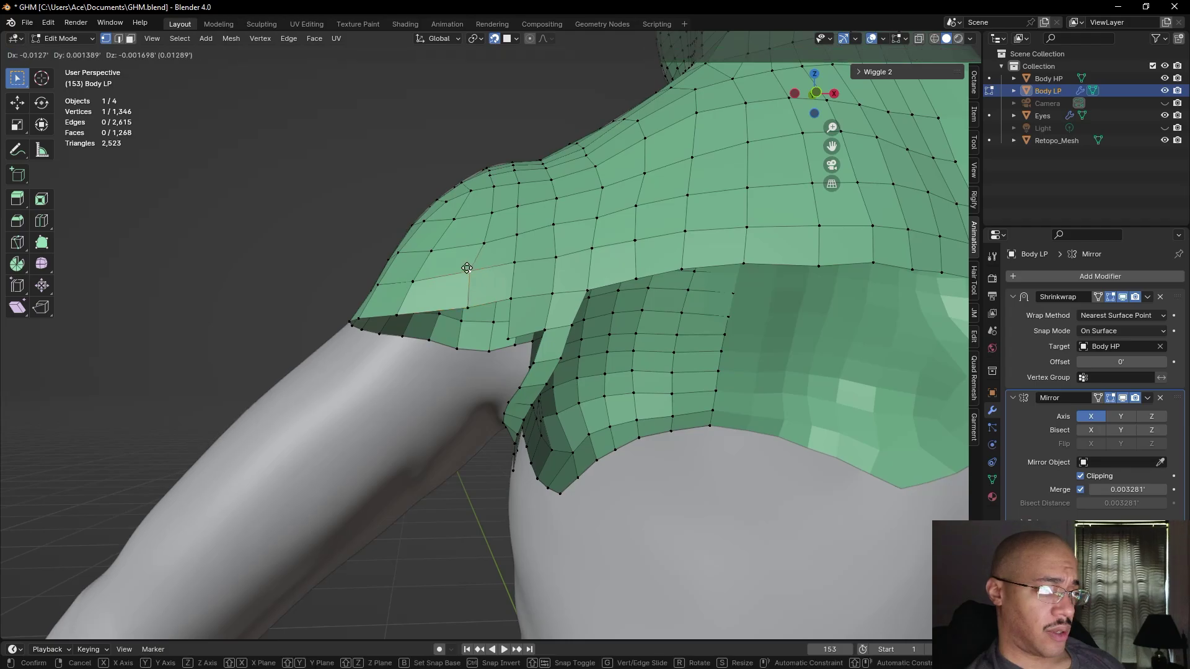
# - Even out the front shoulder column beside the new face by nudging its vertices from the upper shoulder down to the border
pyautogui.click(477, 243)
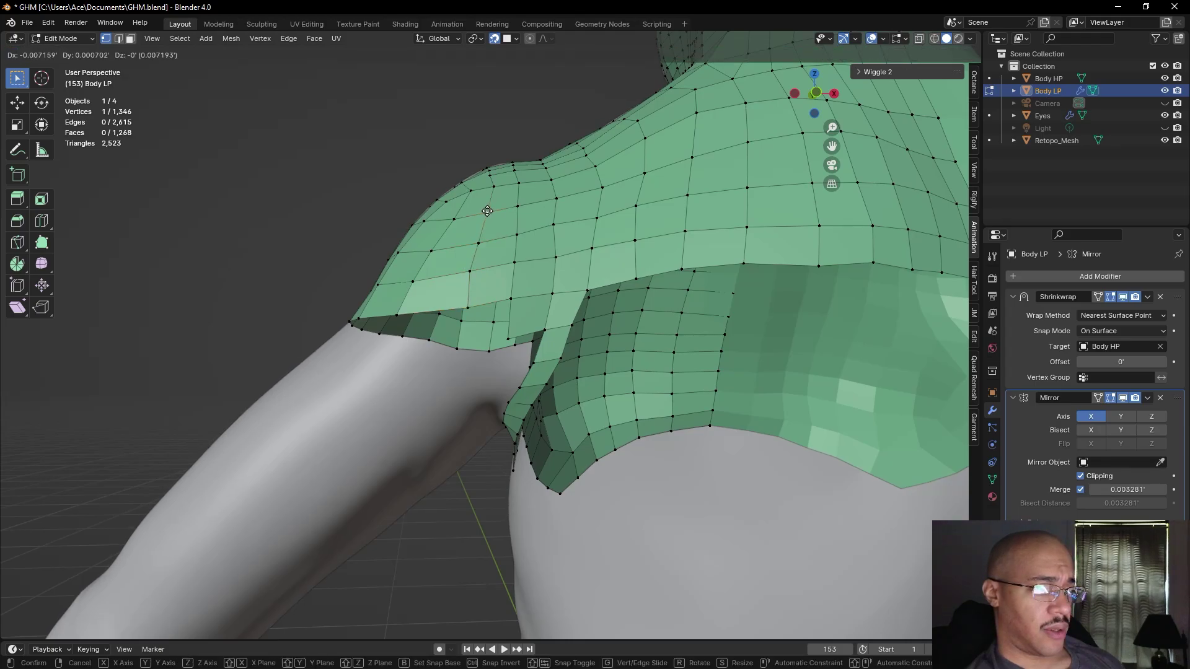
pyautogui.press('g')
pyautogui.click(490, 186)
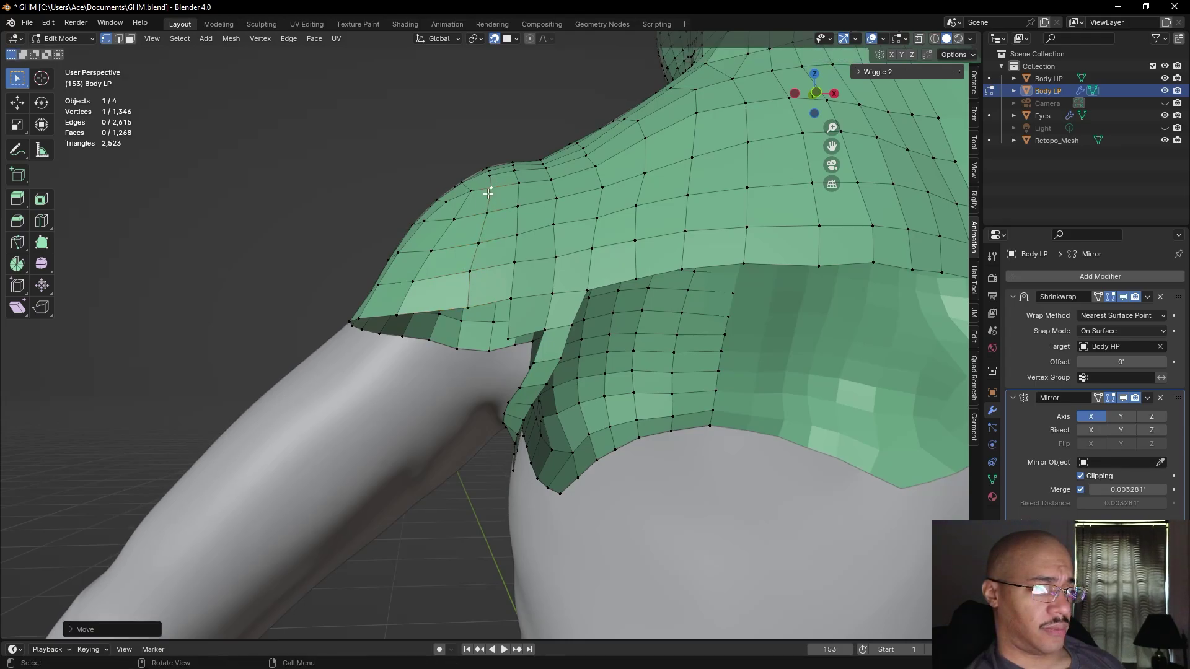
pyautogui.press('g')
pyautogui.click(467, 309)
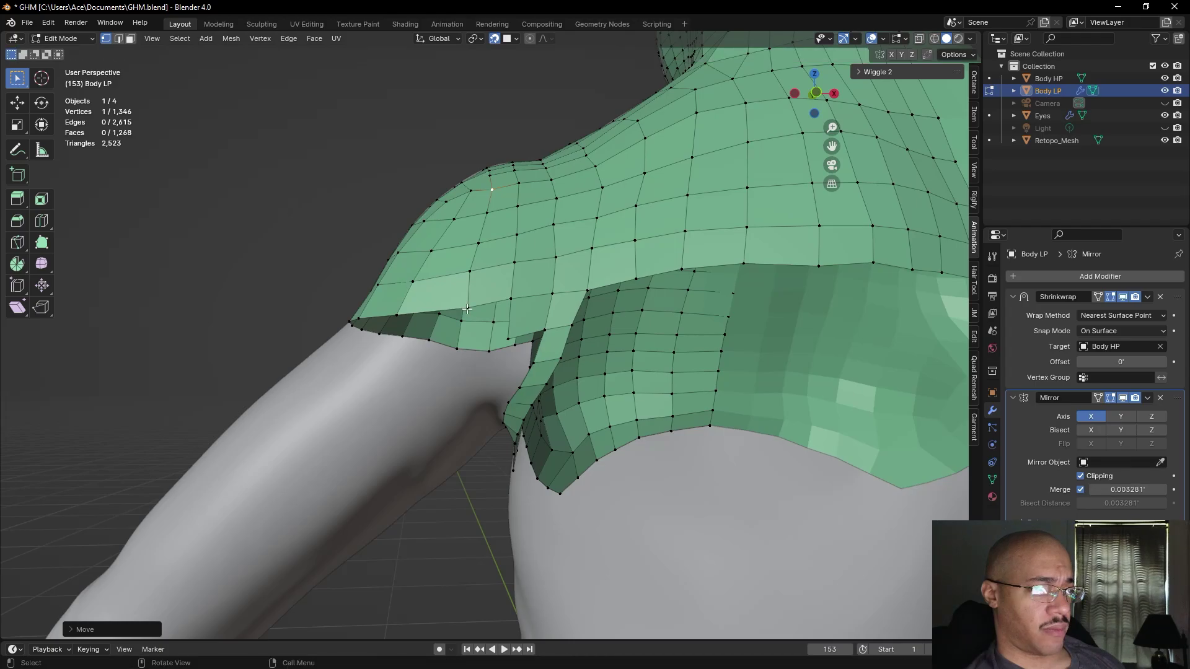
pyautogui.click(469, 306)
pyautogui.press('g')
pyautogui.click(460, 317)
pyautogui.click(414, 282)
pyautogui.press('g')
pyautogui.click(418, 284)
pyautogui.click(272, 245)
pyautogui.moveTo(242, 265); pyautogui.dragTo(475, 266, button='middle')
pyautogui.moveTo(441, 333); pyautogui.dragTo(484, 431, button='middle')
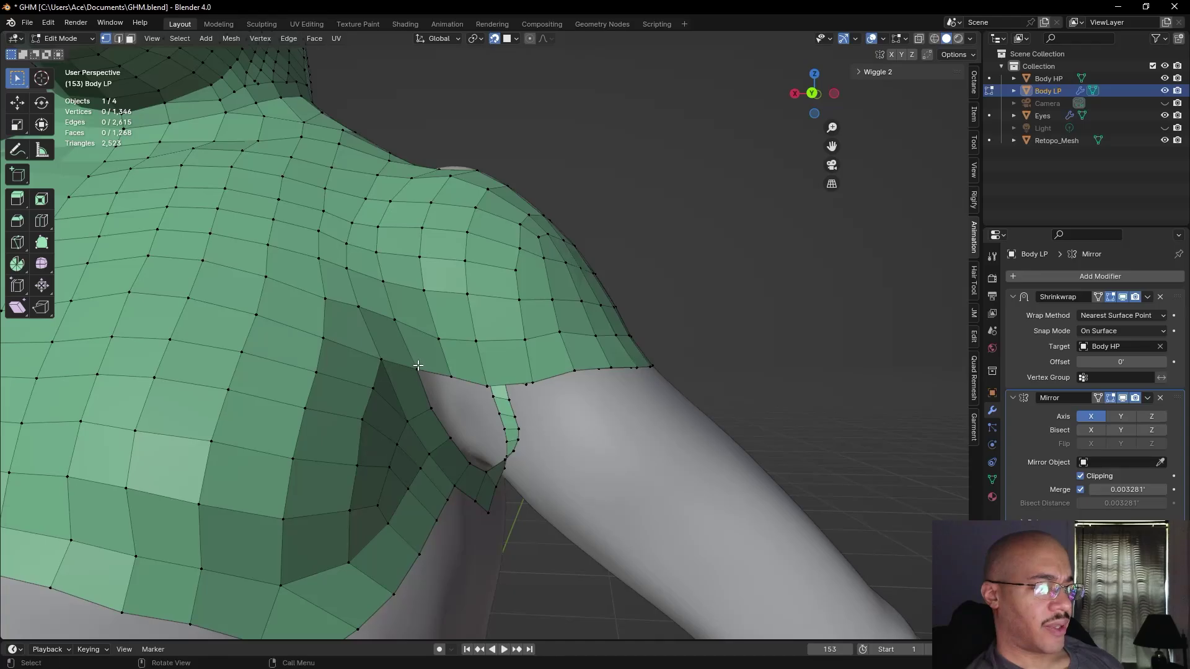
# - Extend three new faces from the rear shoulder border down along the armpit opening
pyautogui.press('f')
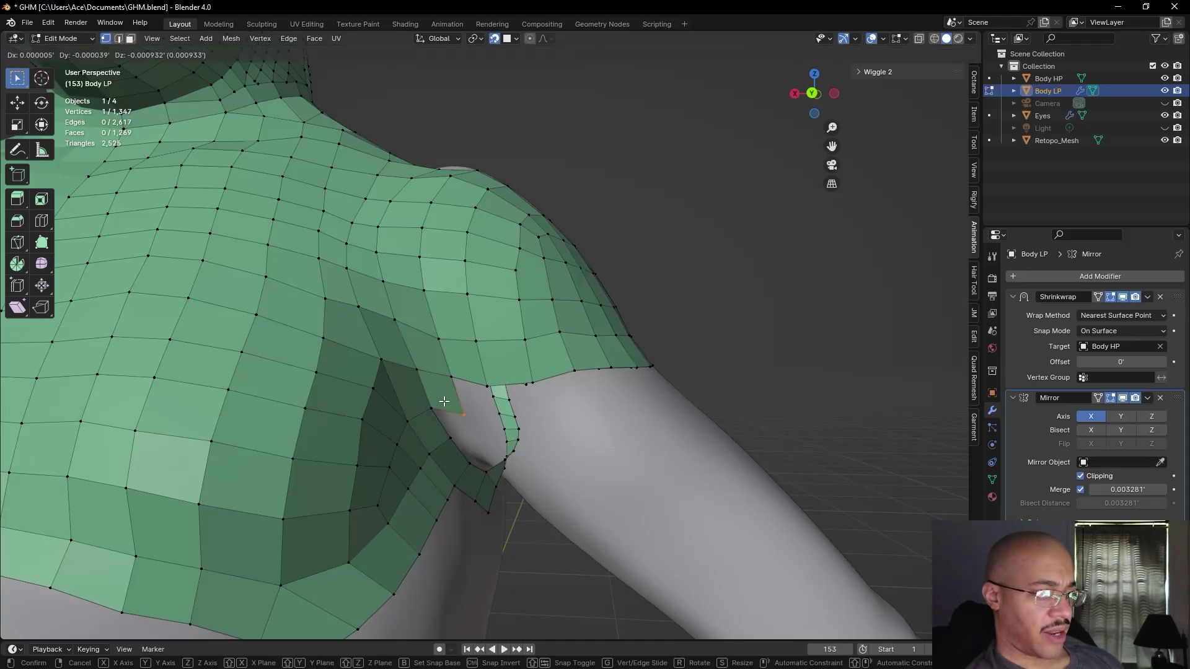
pyautogui.click(440, 395)
pyautogui.press('f')
pyautogui.click(433, 411)
pyautogui.press('f')
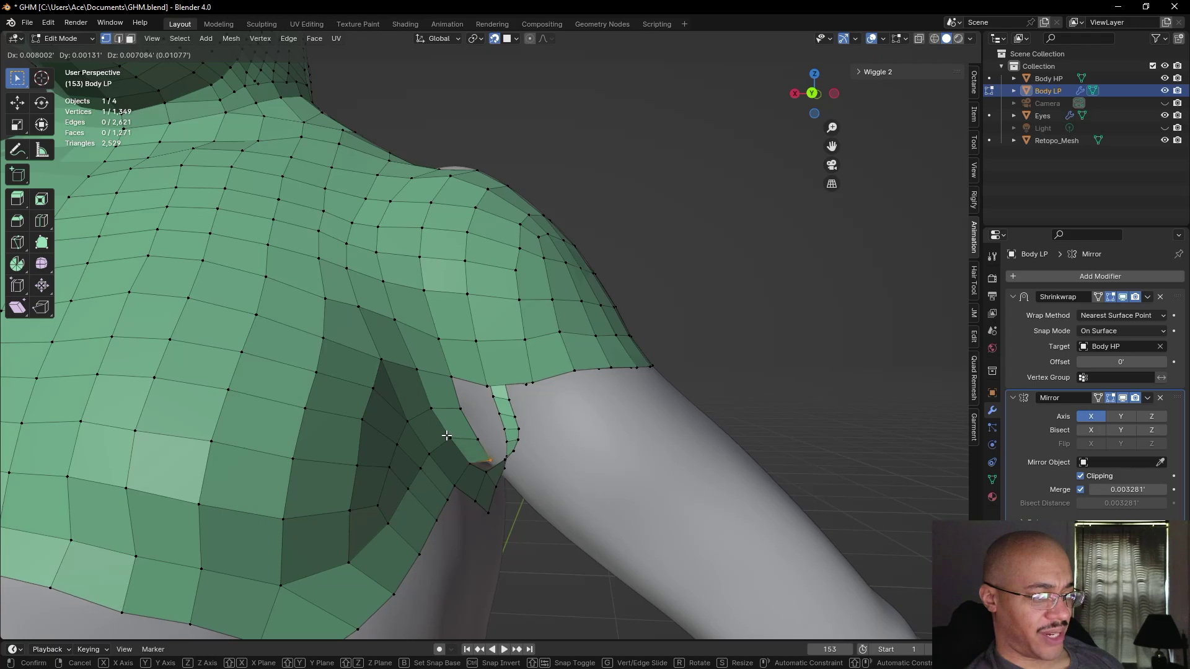
pyautogui.click(445, 435)
# - Stop displaying the low-poly mesh in front of the sculpt to expose the armpit crease
pyautogui.moveTo(445, 435); pyautogui.dragTo(965, 344, button='middle')
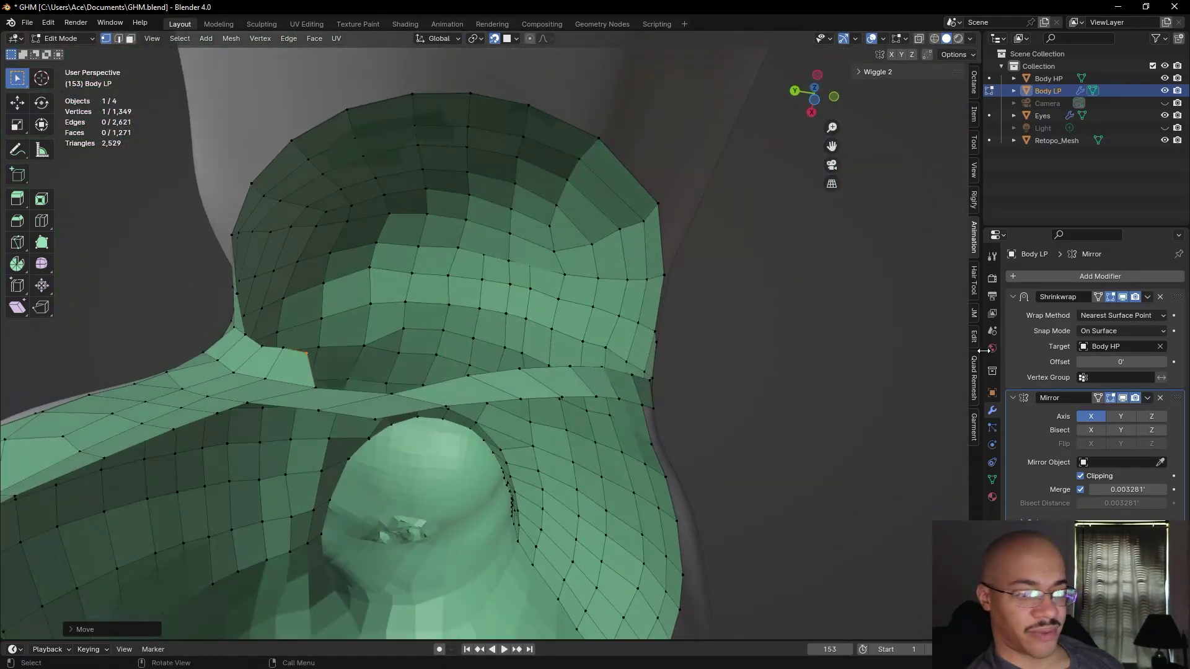
pyautogui.click(992, 392)
pyautogui.scroll(-10, 1109, 491)
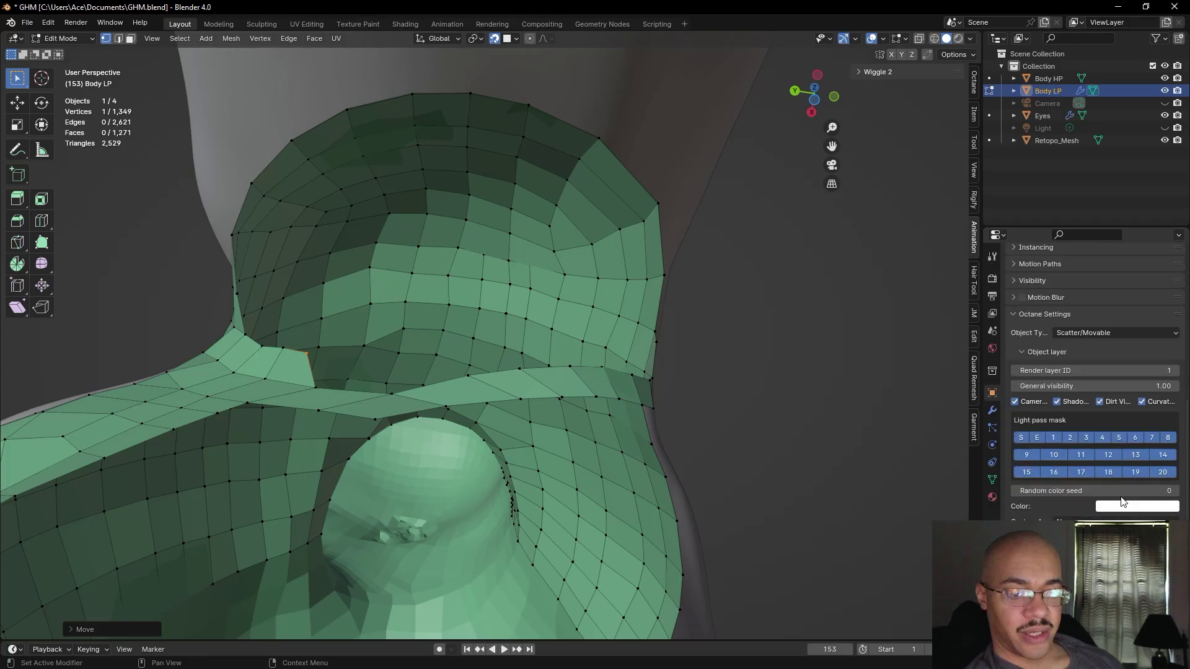
pyautogui.click(1080, 582)
pyautogui.moveTo(760, 447); pyautogui.dragTo(771, 449, button='middle')
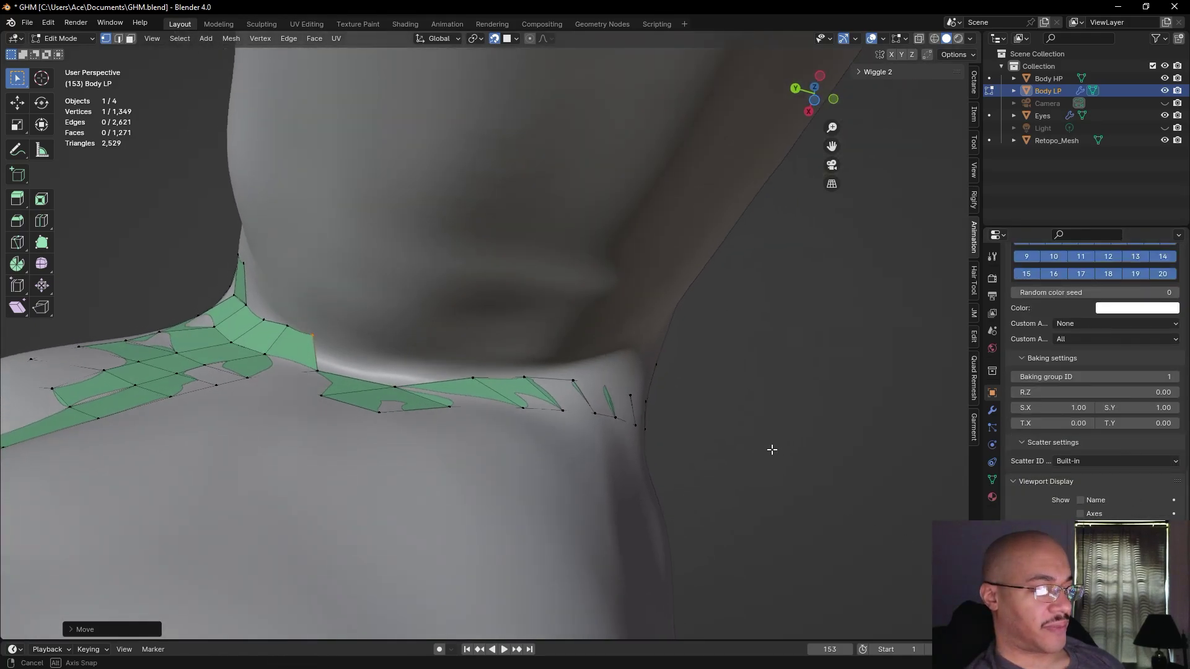
# - Add two faces along the armpit crease, starting from the end of the rear strip
pyautogui.click(317, 371)
pyautogui.press('f')
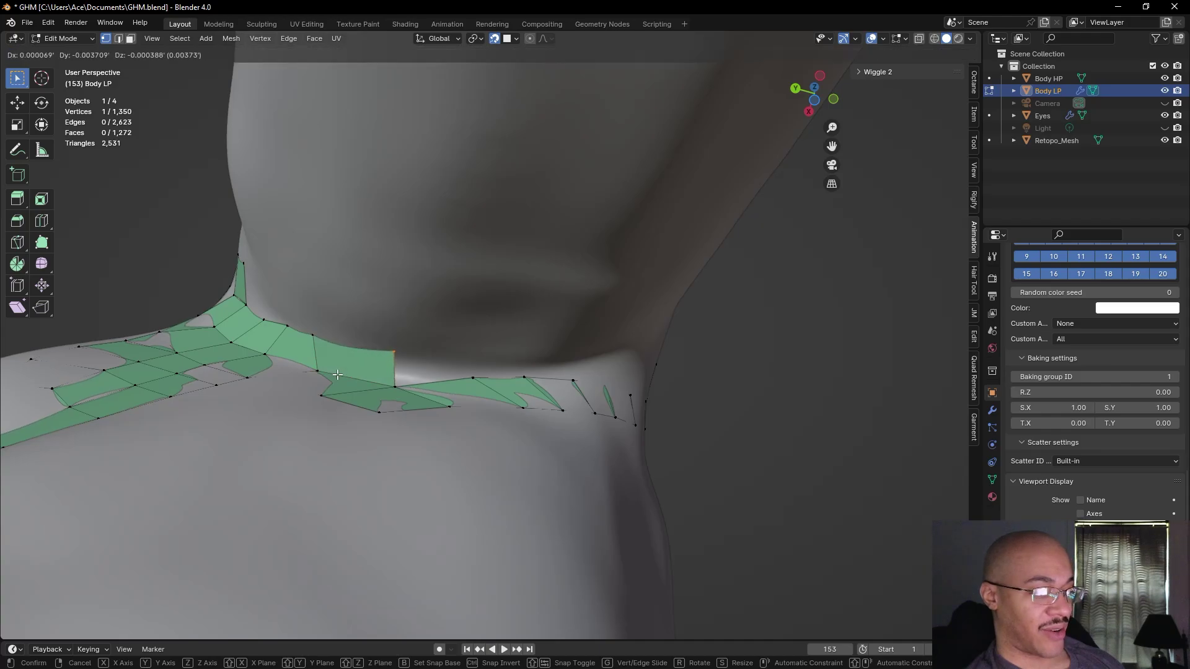
pyautogui.click(336, 380)
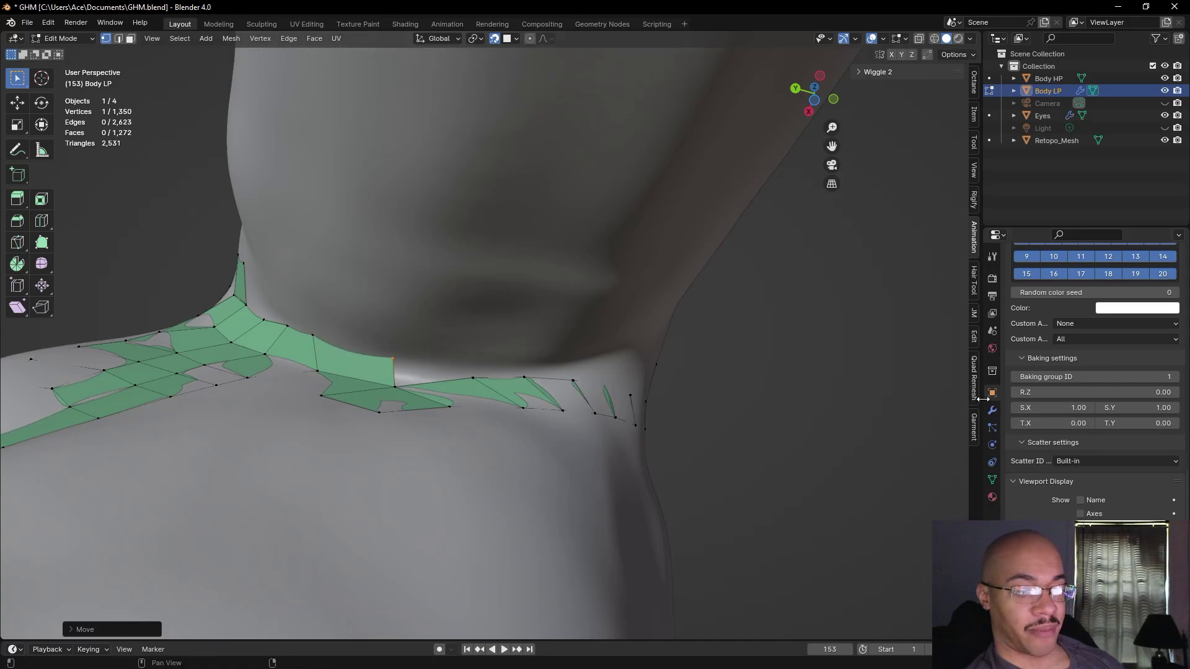
pyautogui.press('f')
pyautogui.click(398, 391)
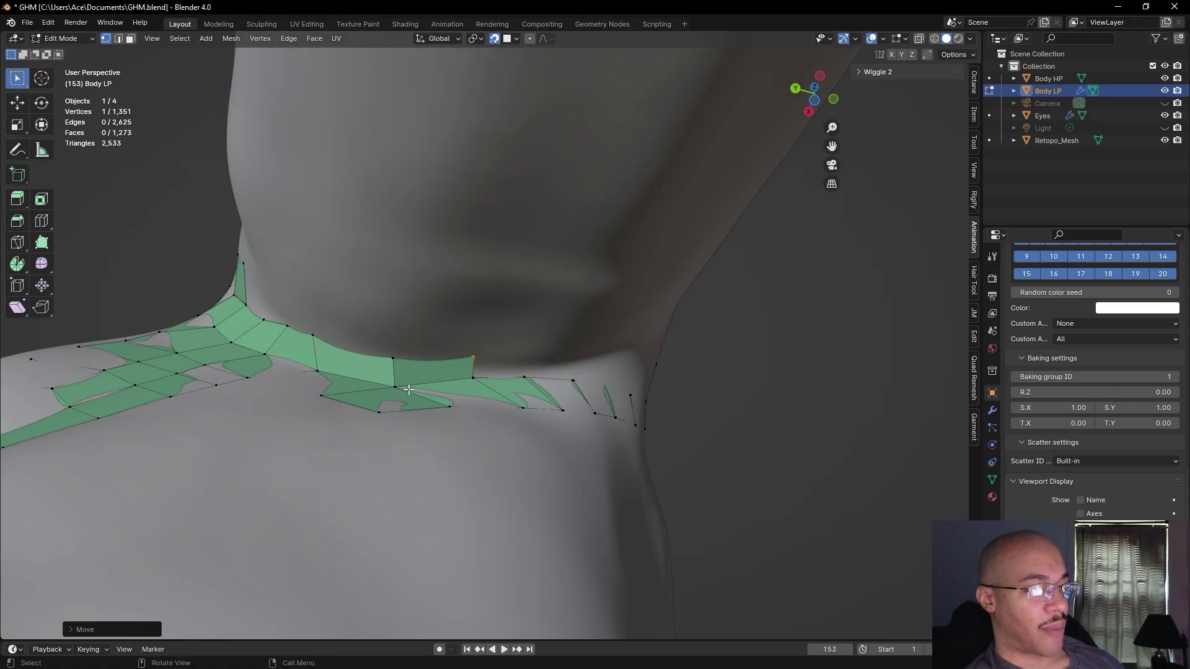
# - Continue the armpit strip toward the front of the body with four more faces
pyautogui.moveTo(864, 414); pyautogui.dragTo(672, 376, button='middle')
pyautogui.click(472, 362)
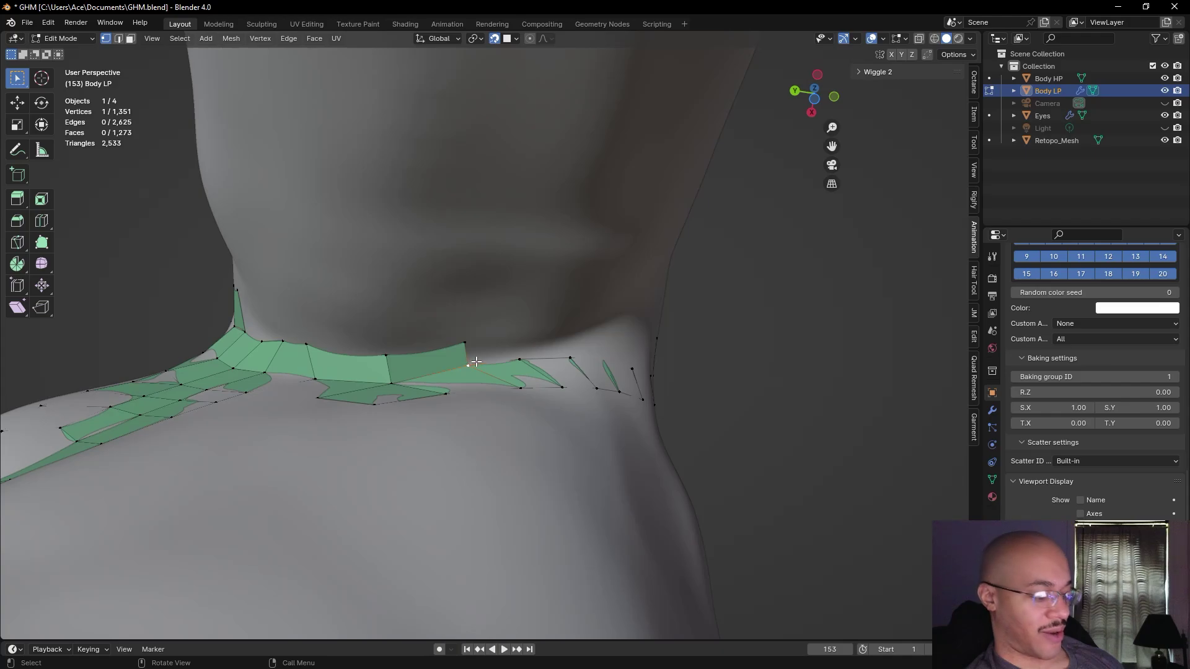
pyautogui.press('f')
pyautogui.click(476, 360)
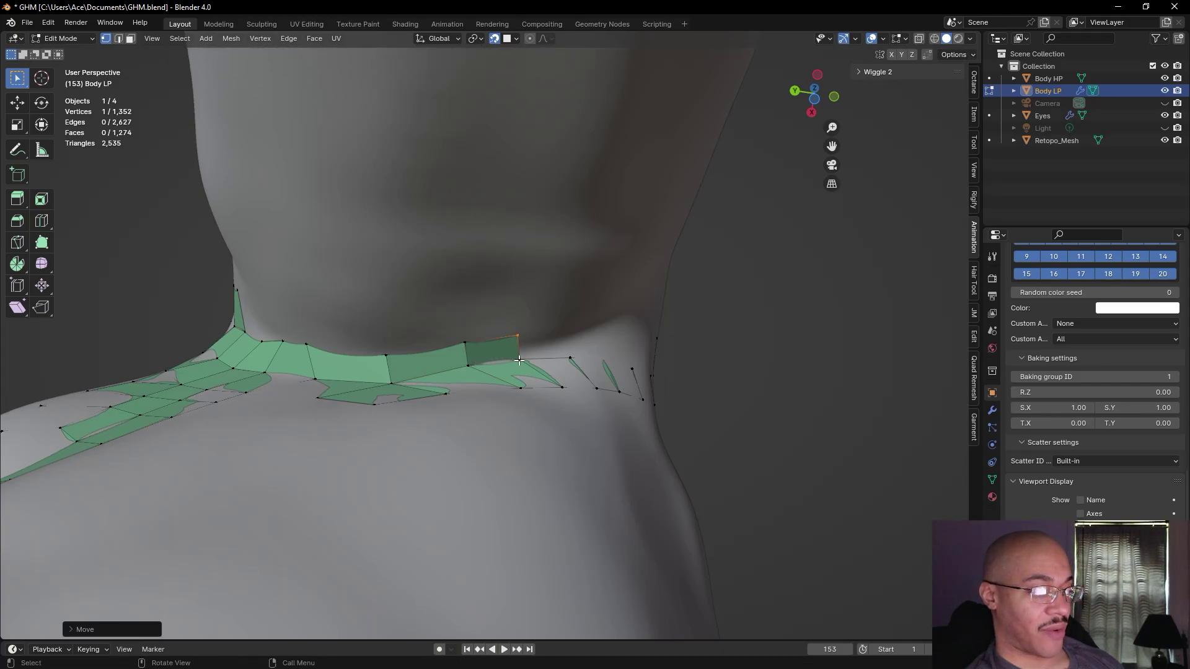
pyautogui.press('f')
pyautogui.click(516, 359)
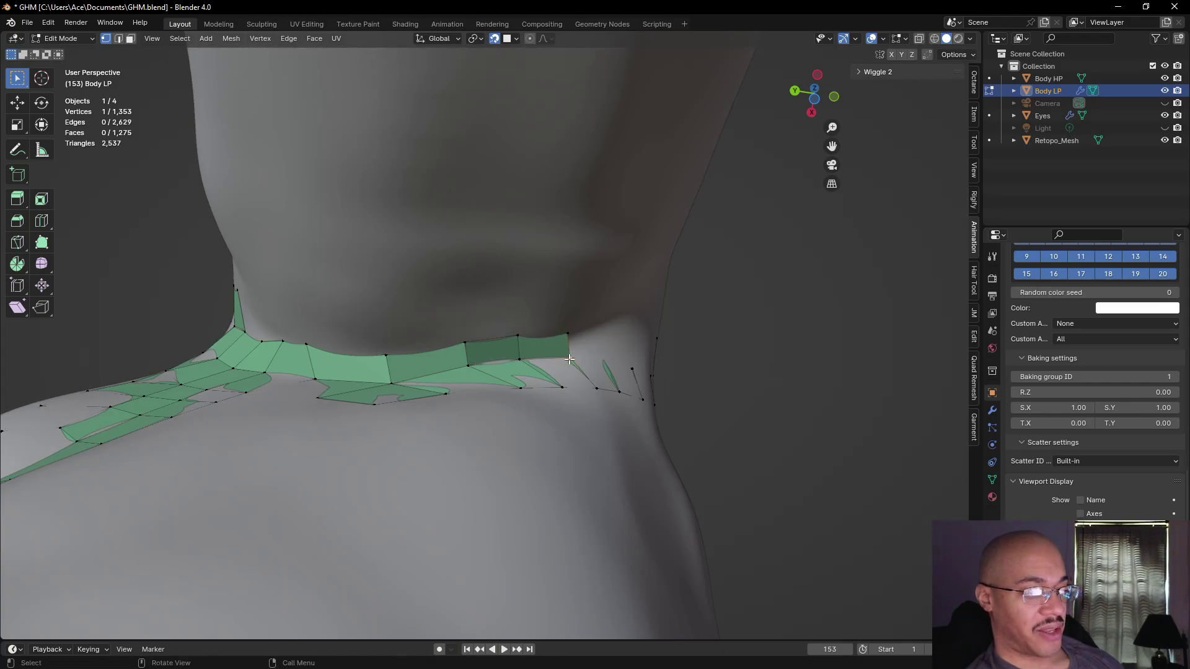
pyautogui.press('f')
pyautogui.click(569, 358)
pyautogui.press('f')
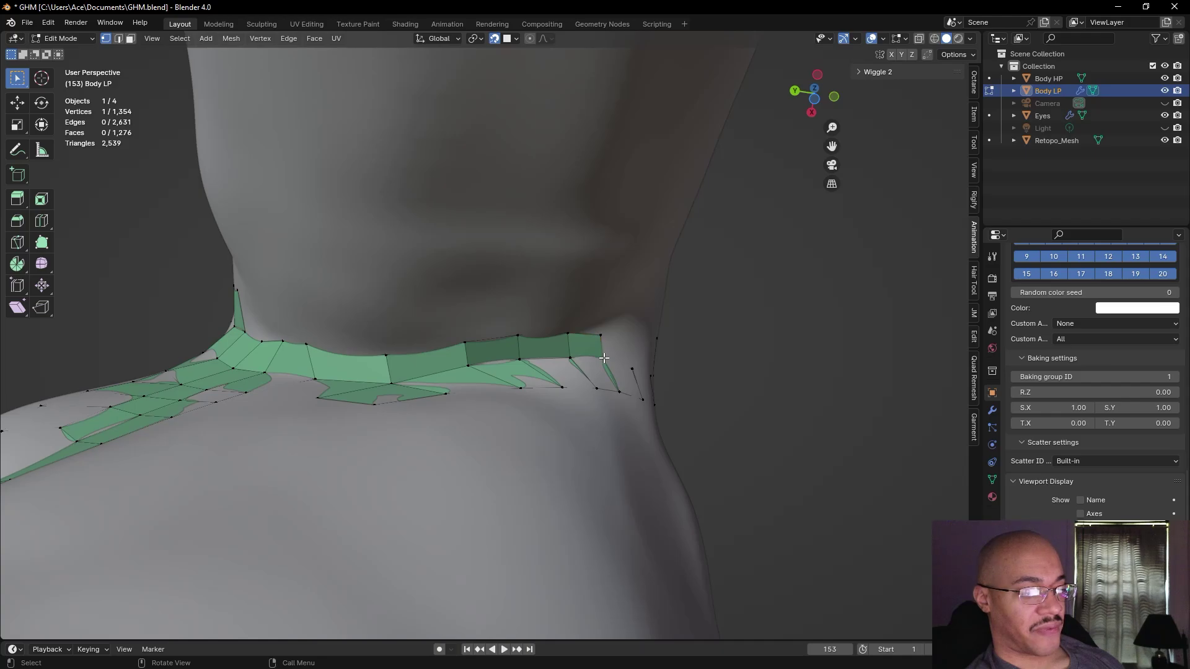
pyautogui.click(617, 363)
# - Display the low-poly mesh in front of the sculpt again and close the strip's remaining front gap with two faces
pyautogui.moveTo(901, 367); pyautogui.dragTo(779, 415, button='middle')
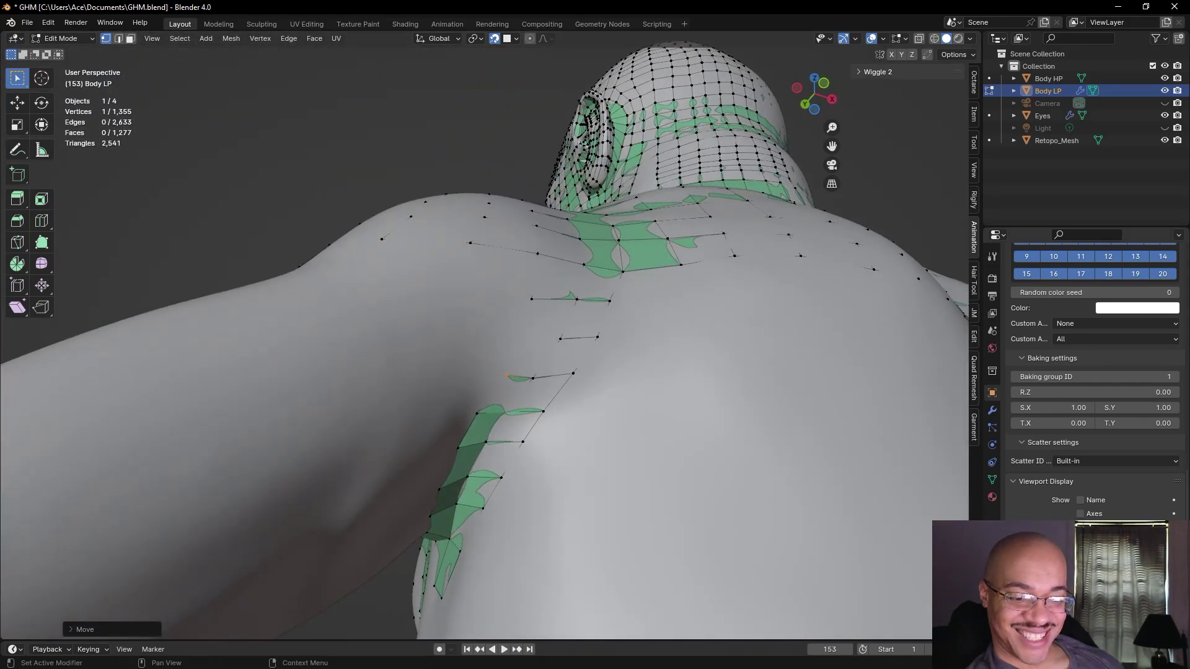
pyautogui.click(1080, 582)
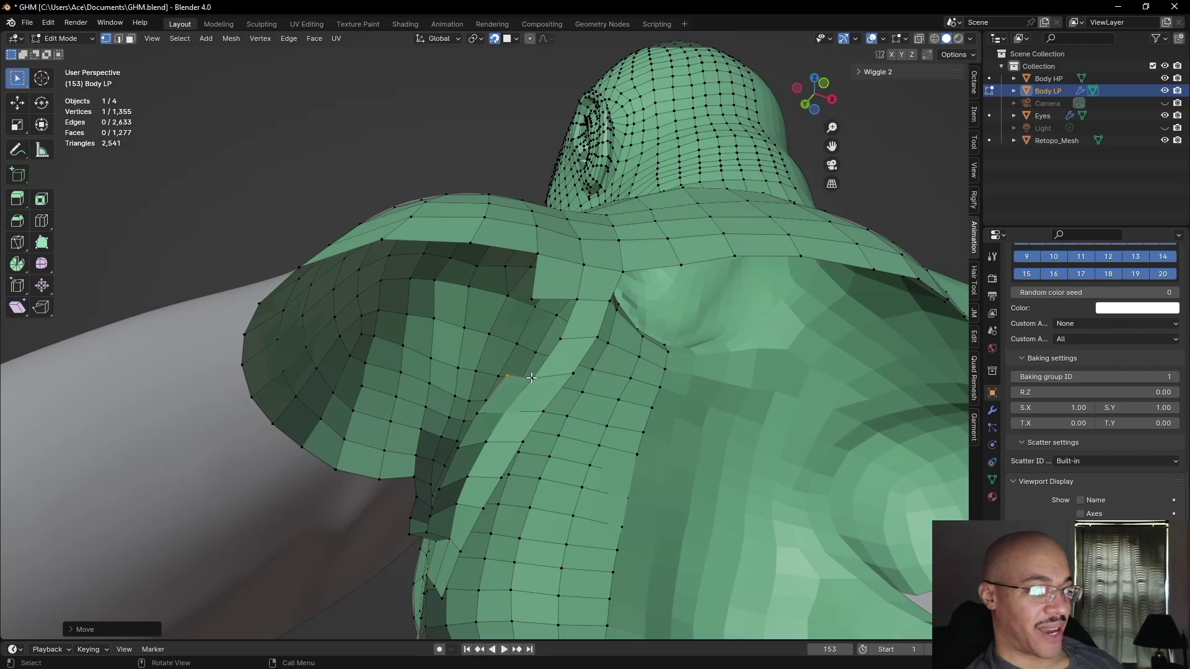
pyautogui.press('f')
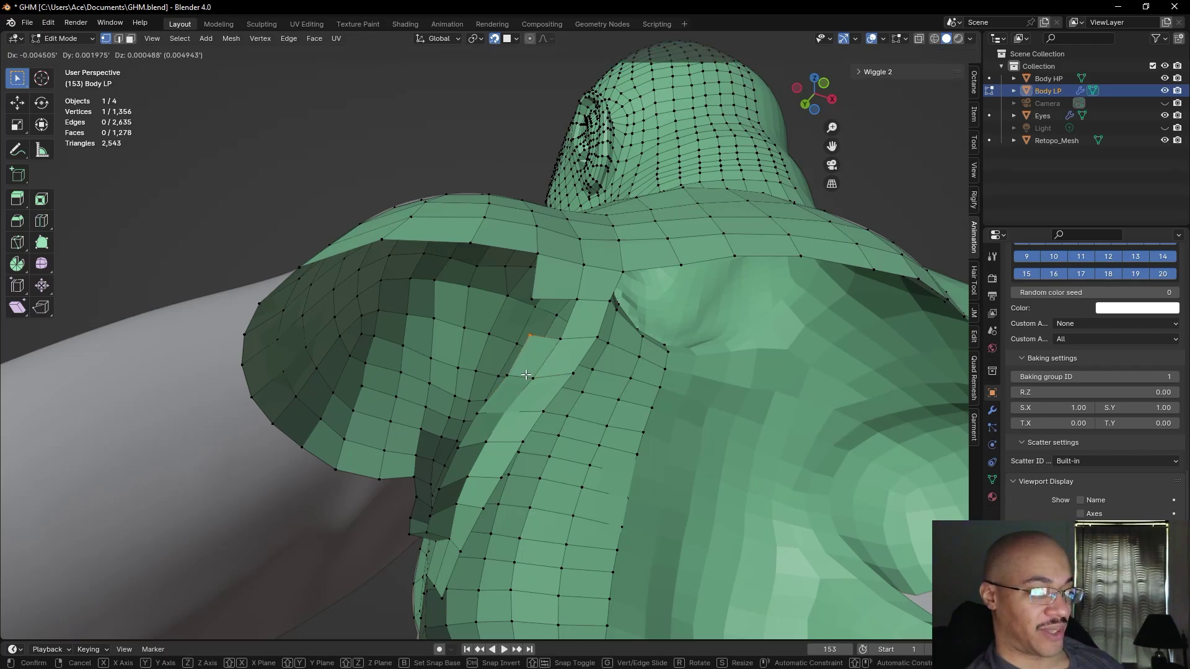
pyautogui.click(526, 375)
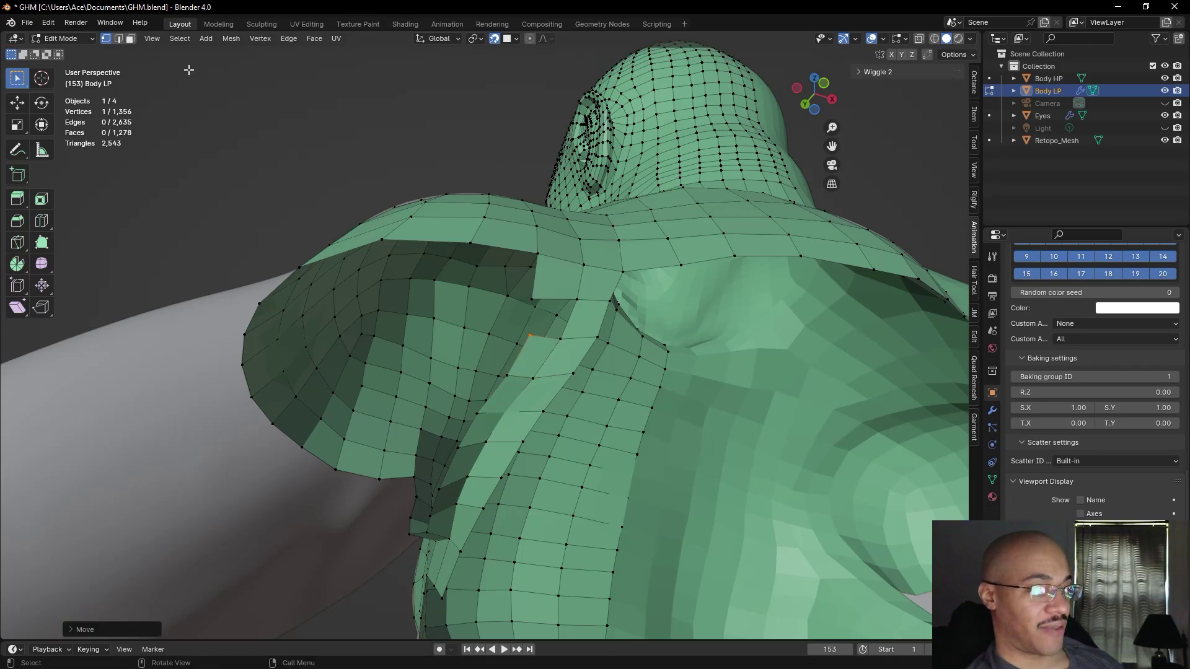
pyautogui.click(119, 39)
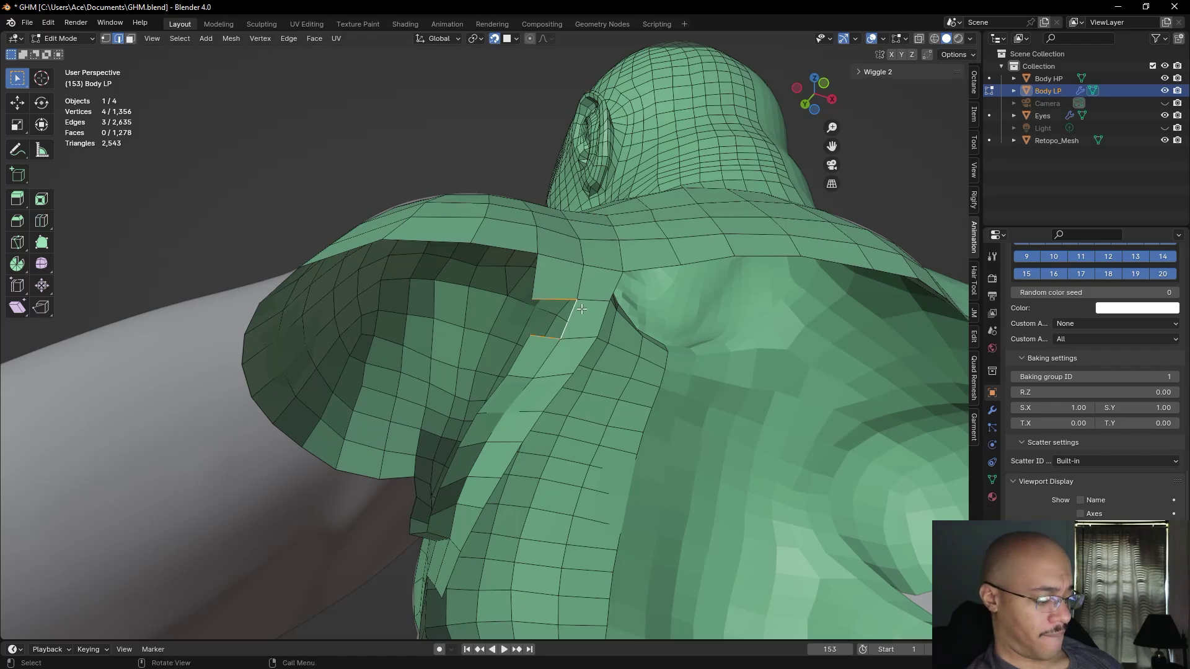
pyautogui.keyDown('alt'); pyautogui.moveTo(271, 151); pyautogui.dragTo(267, 157); pyautogui.keyUp('alt')
pyautogui.keyDown('alt'); pyautogui.moveTo(306, 195); pyautogui.dragTo(457, 266); pyautogui.keyUp('alt')
pyautogui.moveTo(457, 266); pyautogui.dragTo(529, 396, button='middle')
pyautogui.moveTo(491, 304); pyautogui.dragTo(464, 147, button='middle')
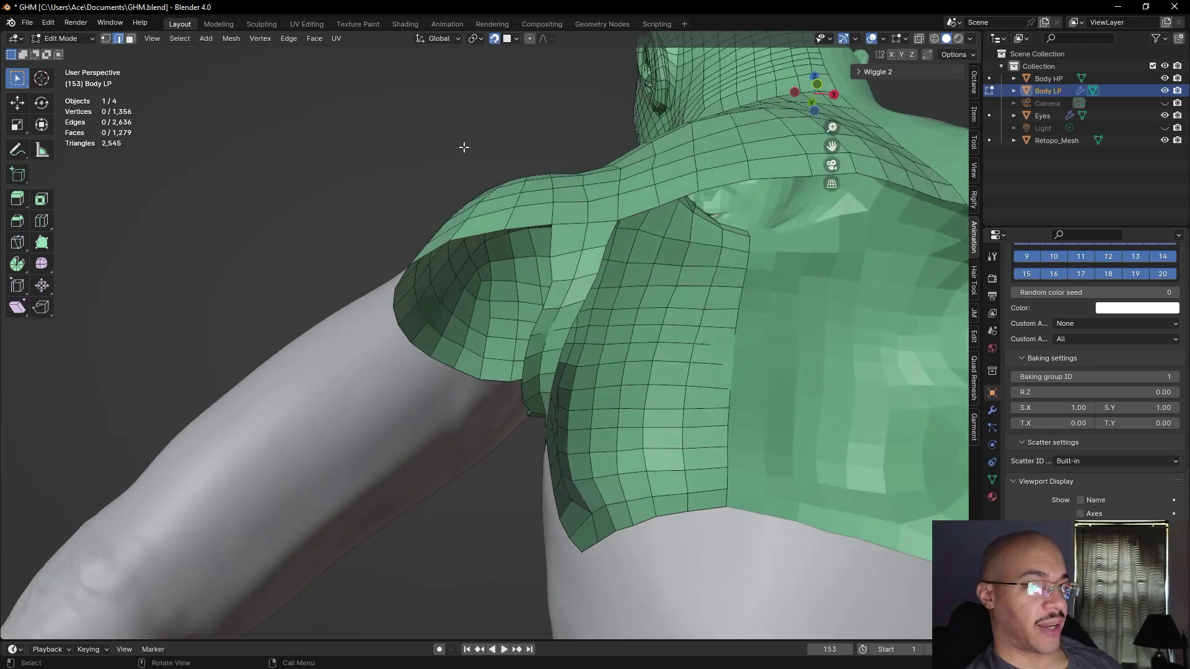
# - Add a face beside the closed strip under the front shoulder border and nudge the nearby shoulder vertices into line
pyautogui.click(106, 38)
pyautogui.press('f')
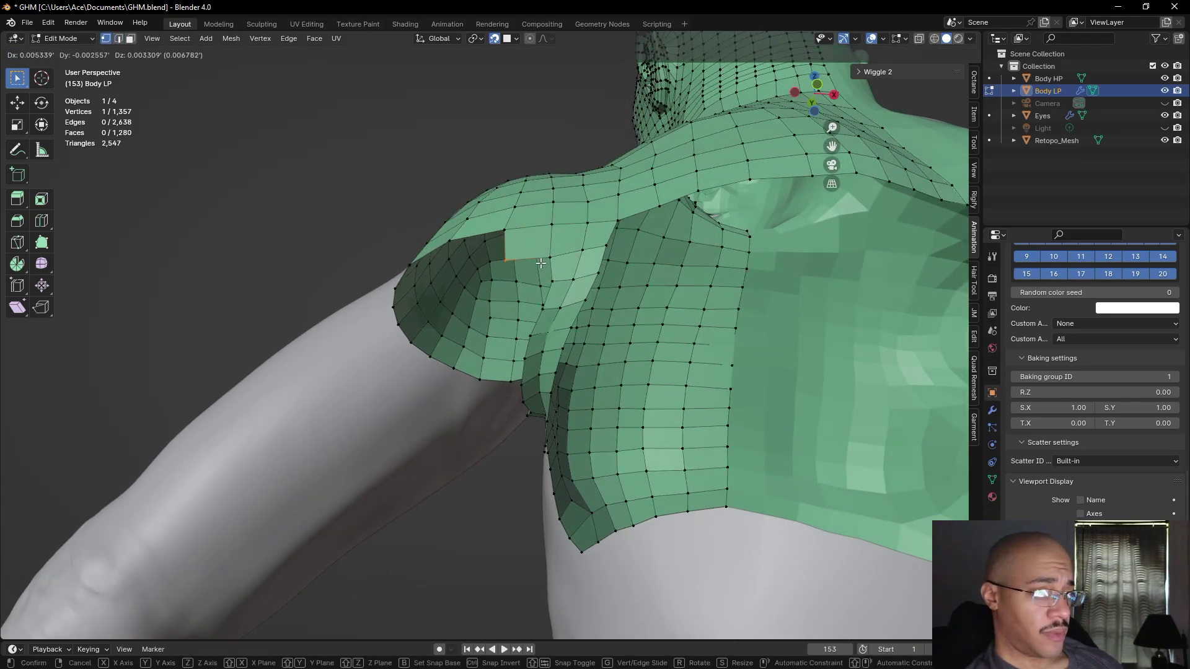
pyautogui.press('g')
pyautogui.click(529, 229)
pyautogui.click(517, 206)
pyautogui.press('g')
pyautogui.click(513, 211)
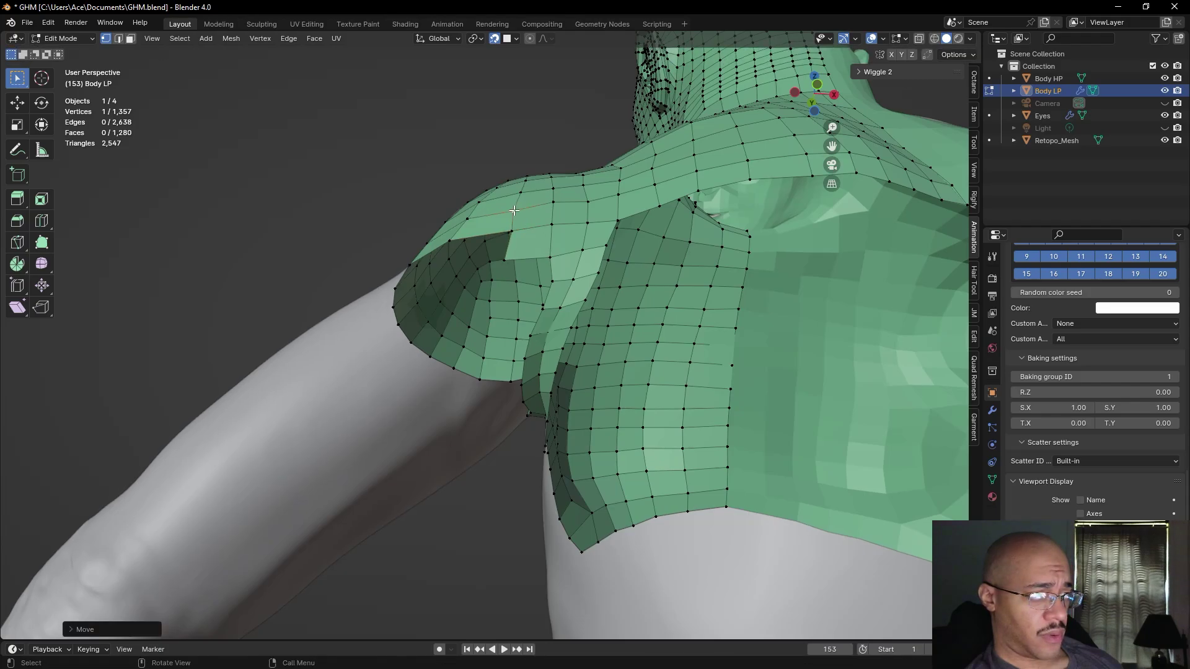
pyautogui.click(450, 244)
pyautogui.press('g')
pyautogui.click(506, 249)
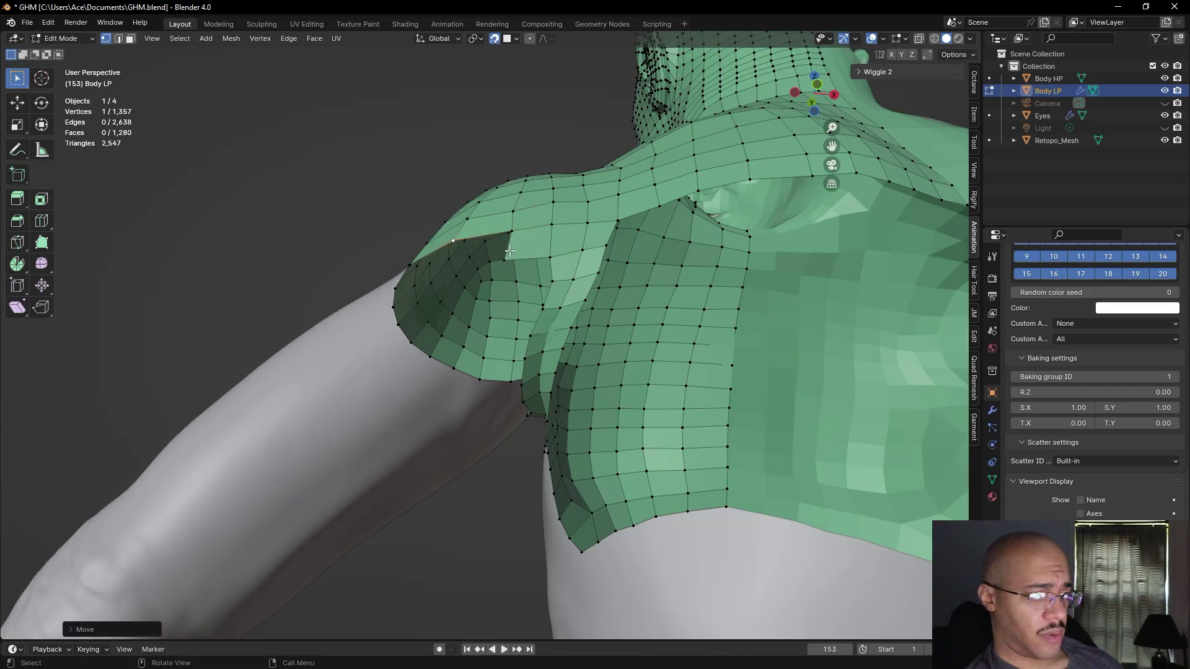
# - Even out the armpit strip's arm-side edge by nudging its vertices from the front shoulder down toward the armpit
pyautogui.click(551, 278)
pyautogui.press('g')
pyautogui.click(542, 306)
pyautogui.click(538, 310)
pyautogui.press('g')
pyautogui.click(537, 311)
pyautogui.click(524, 334)
pyautogui.press('g')
pyautogui.click(523, 335)
pyautogui.click(526, 354)
pyautogui.press('g')
pyautogui.click(518, 351)
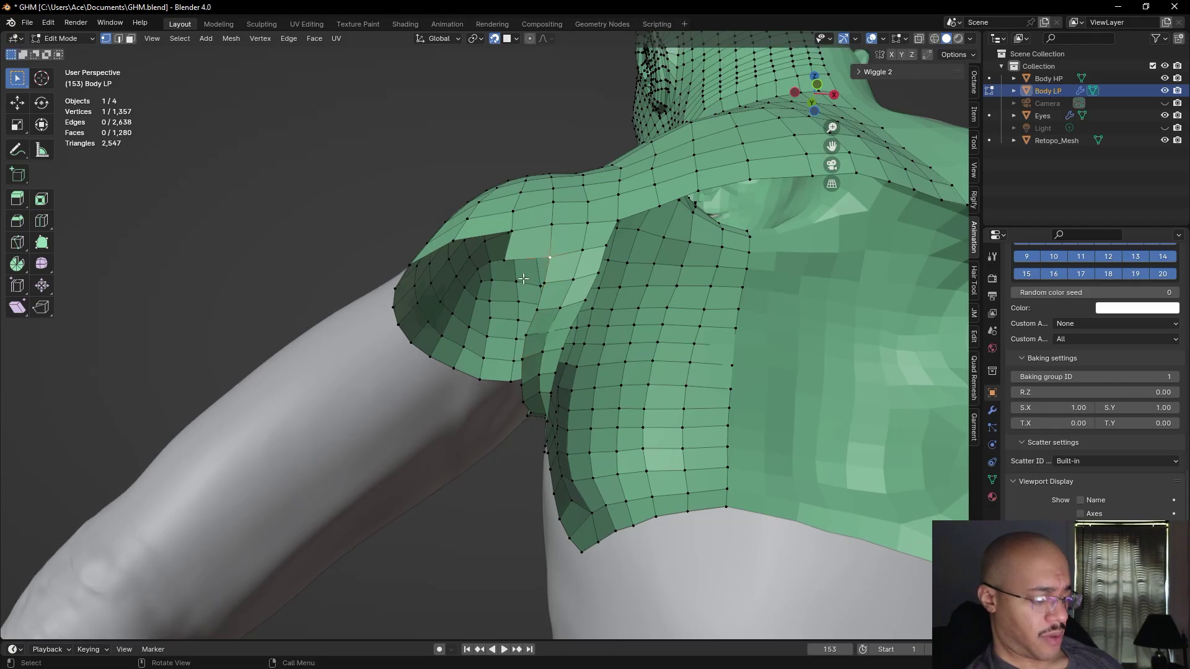
# - Extend the second column between the armpit strip and the arm band downward with three new faces
pyautogui.press('k')
pyautogui.click(499, 286)
pyautogui.click(543, 282)
pyautogui.press('Return')
pyautogui.press('f')
pyautogui.click(540, 288)
pyautogui.click(537, 308)
pyautogui.press('f')
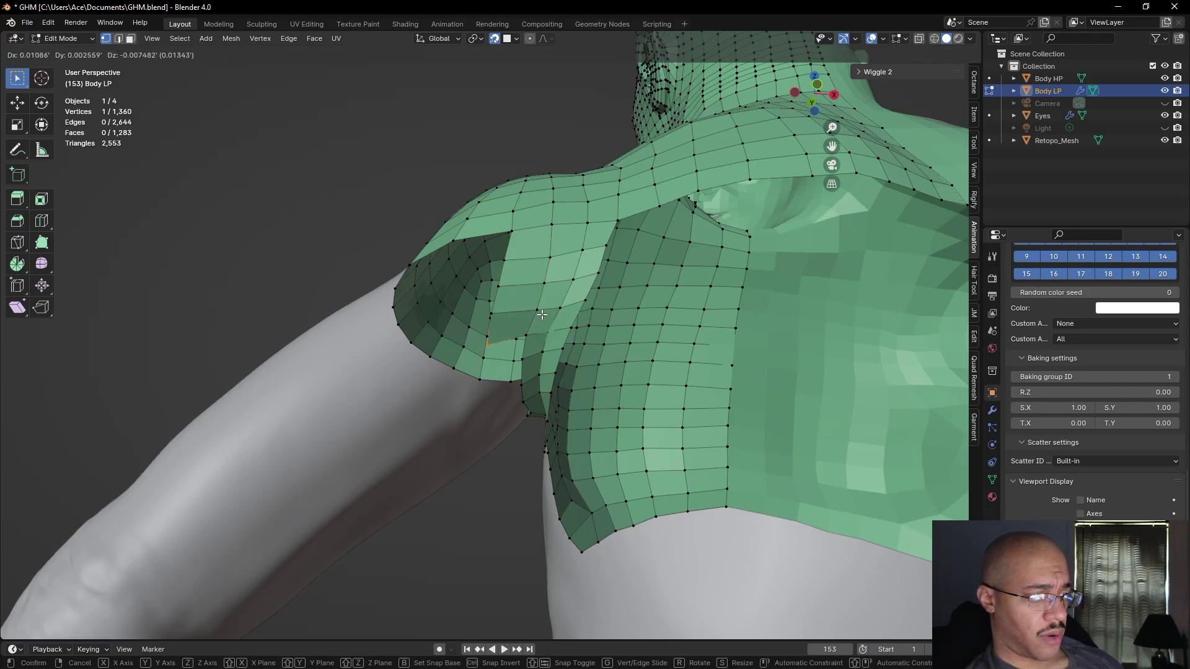
pyautogui.click(533, 328)
# - Fill four more faces between the arm band and the armpit strip, continuing along the underside of the armpit
pyautogui.moveTo(533, 327); pyautogui.dragTo(512, 256, button='middle')
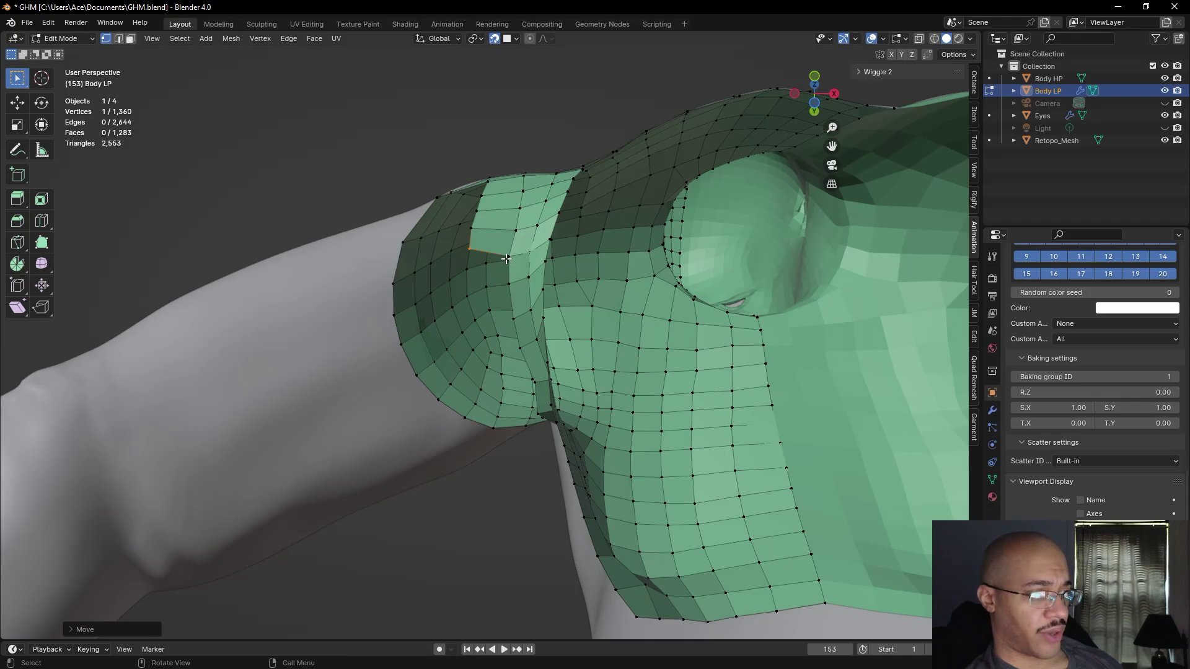
pyautogui.click(505, 267)
pyautogui.press('F2')
pyautogui.click(489, 290)
pyautogui.click(507, 284)
pyautogui.press('F2')
pyautogui.click(508, 286)
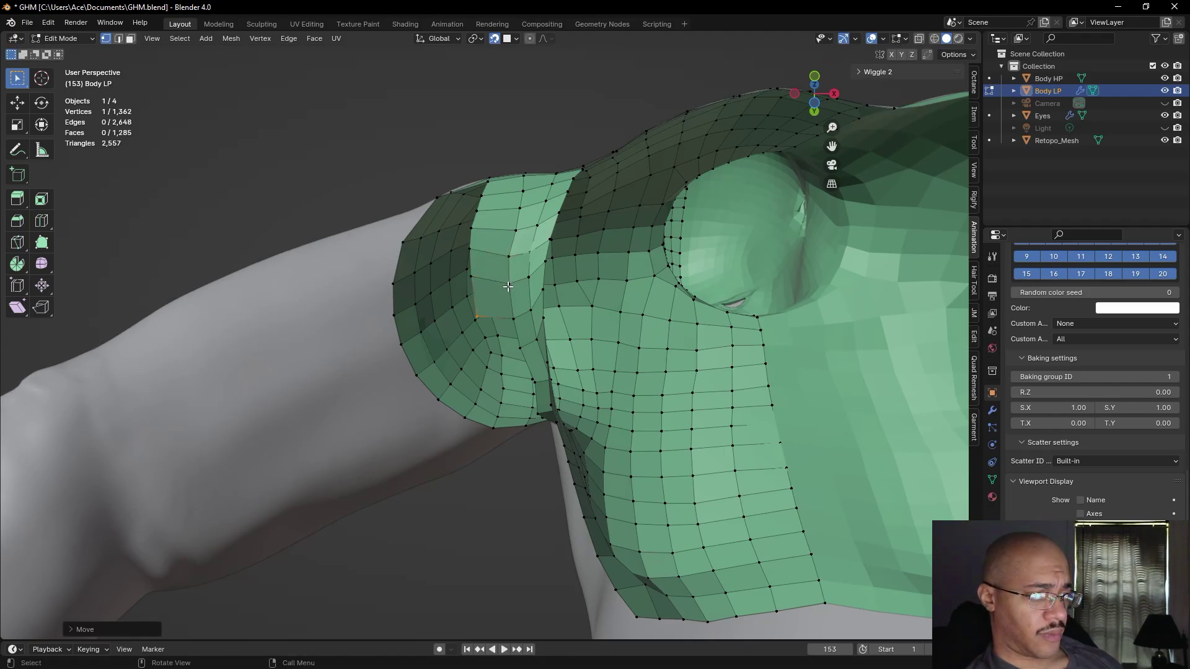
pyautogui.press('F2')
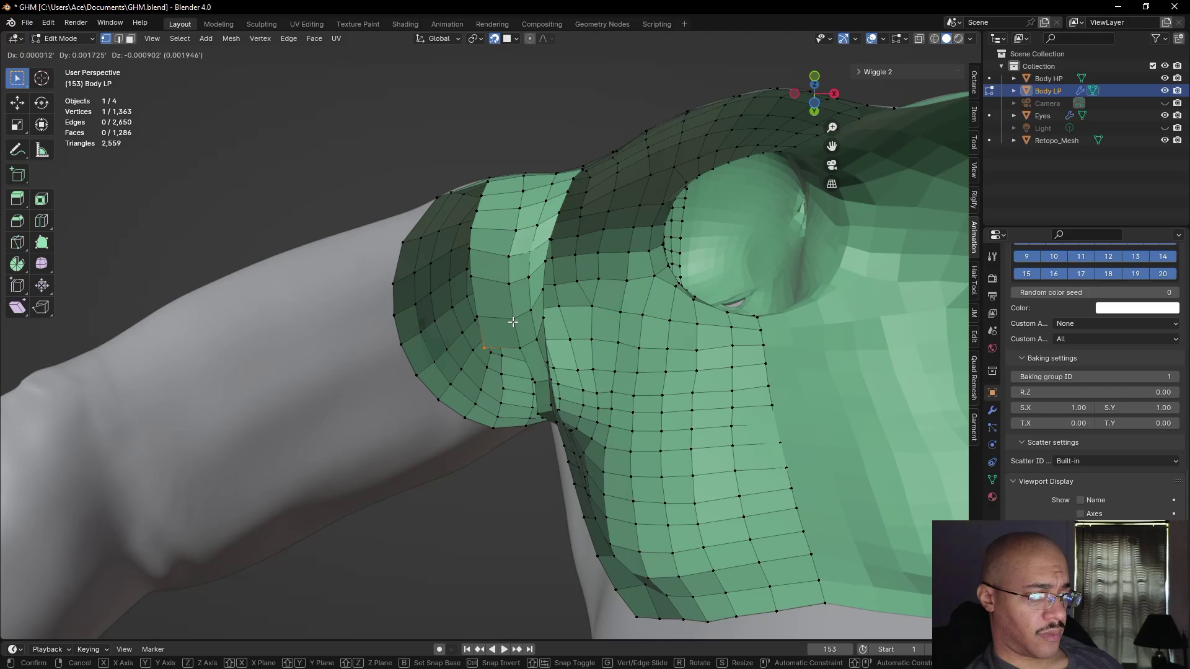
pyautogui.click(513, 322)
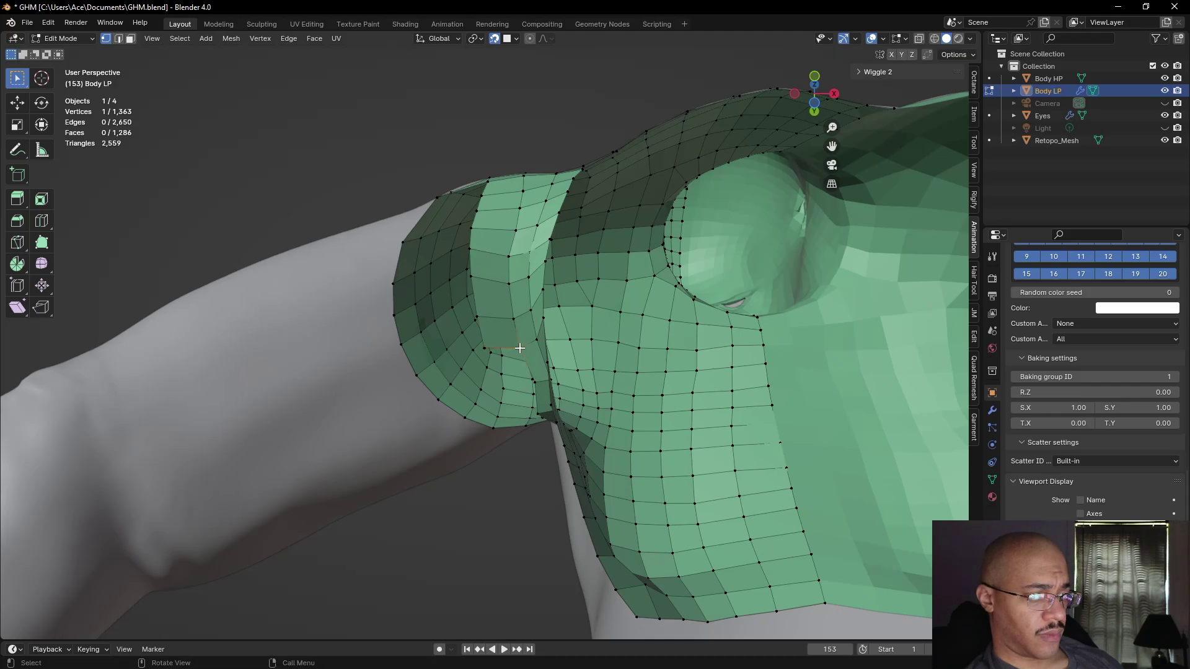
pyautogui.press('F2')
pyautogui.click(531, 383)
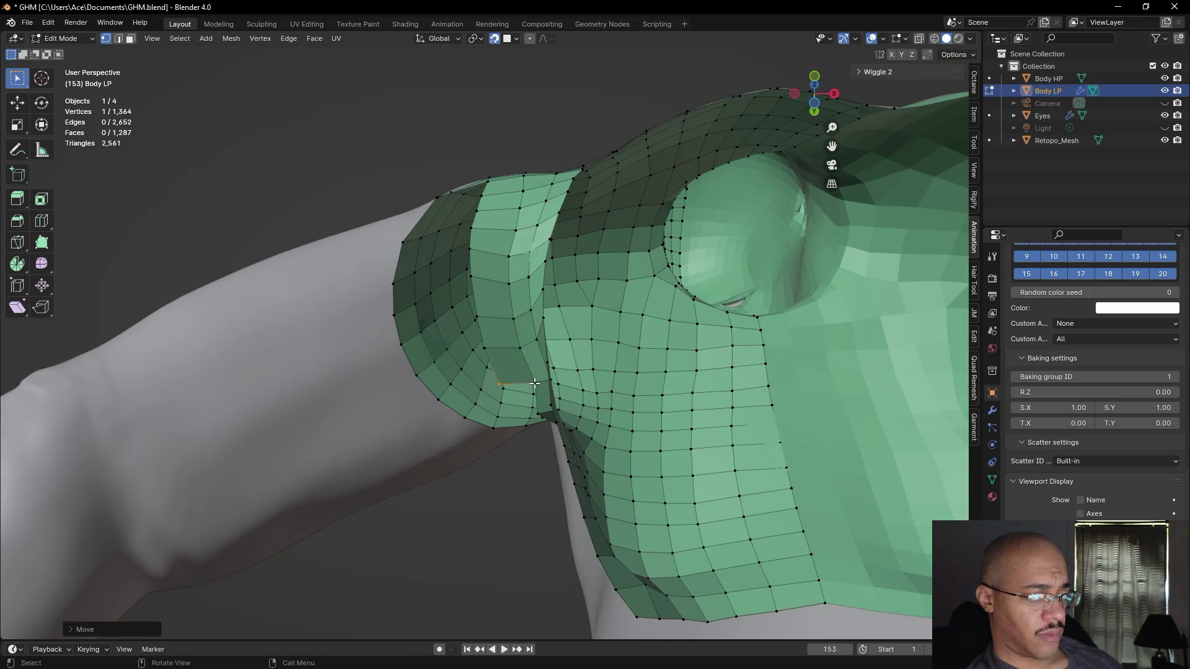
# - Add one more face to the second column beside the arm band and move its open corner vertices into line
pyautogui.press('F2')
pyautogui.click(535, 383)
pyautogui.moveTo(536, 383); pyautogui.dragTo(589, 423, button='middle')
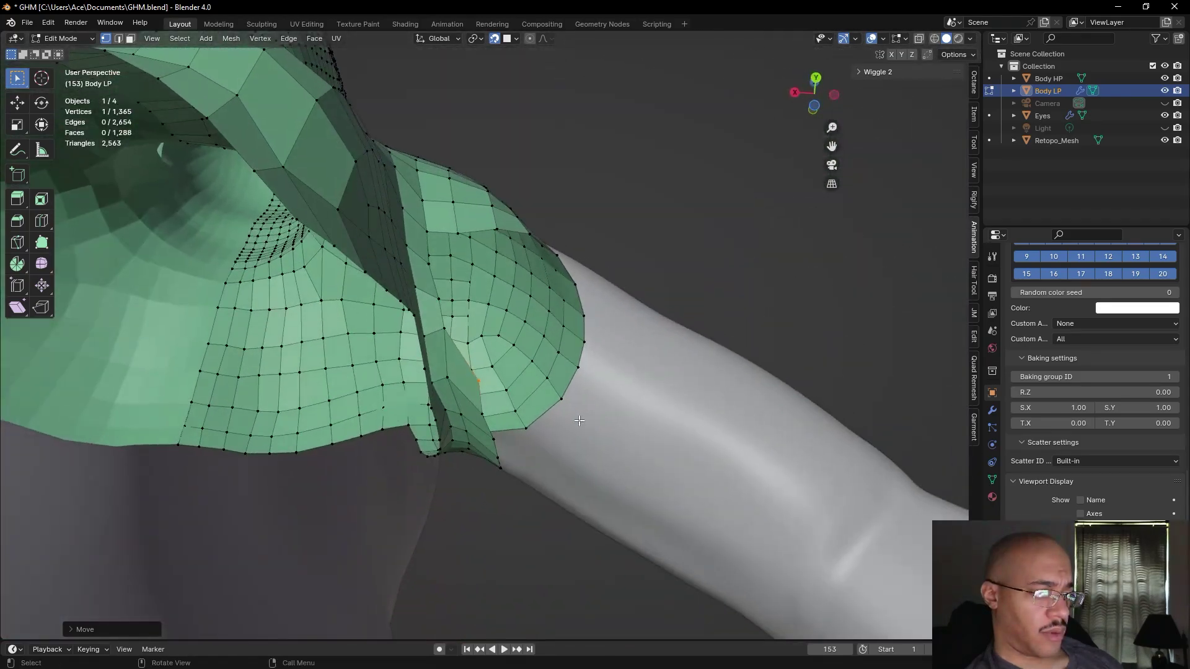
pyautogui.press('g')
pyautogui.click(442, 327)
pyautogui.press('g')
pyautogui.click(443, 340)
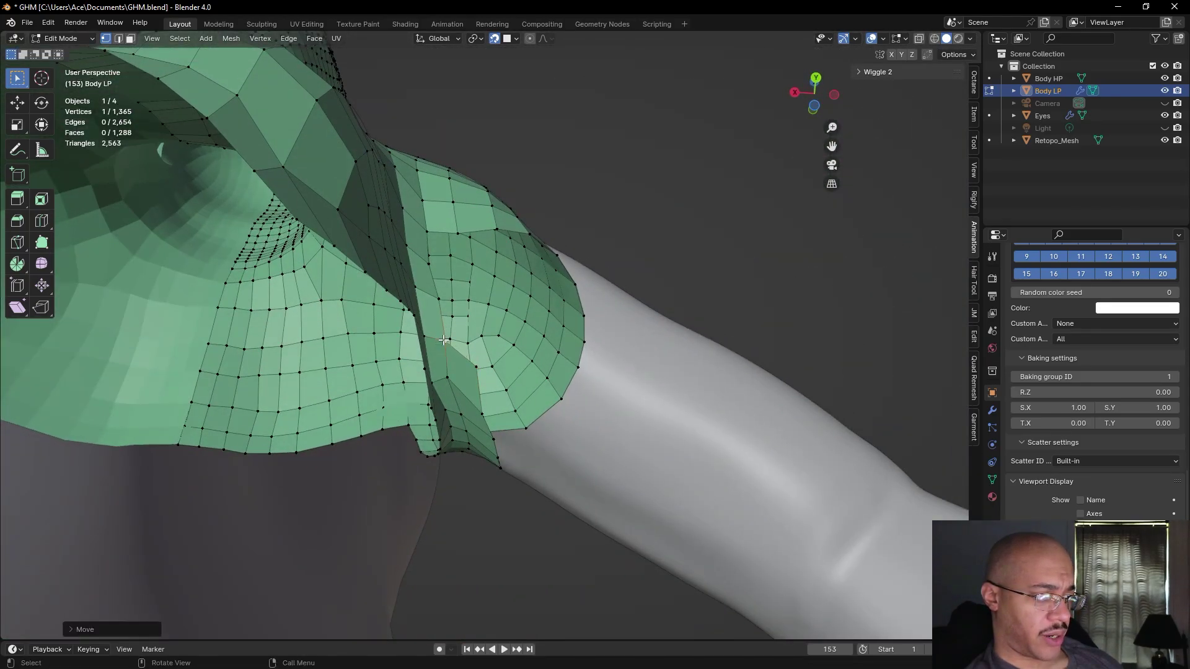
# - Even out the second column's edges under the arm by nudging its vertices down toward the armpit
pyautogui.click(436, 297)
pyautogui.press('g')
pyautogui.click(438, 303)
pyautogui.click(482, 366)
pyautogui.press('g')
pyautogui.click(479, 354)
pyautogui.press('g')
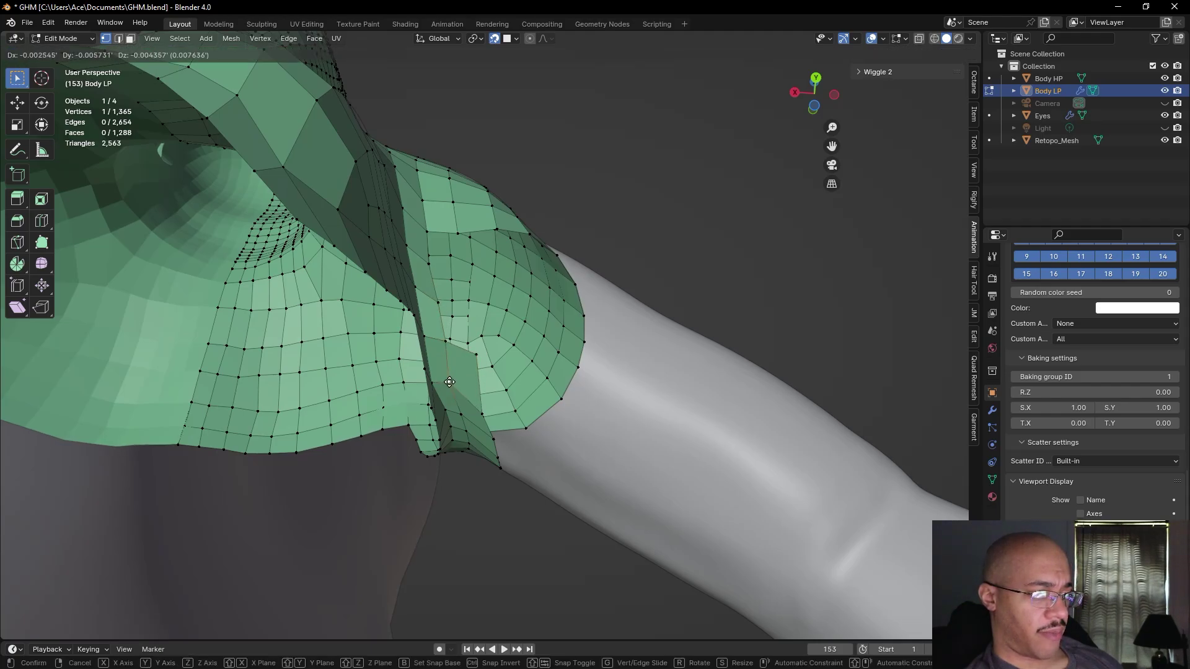
pyautogui.click(452, 386)
pyautogui.press('g')
pyautogui.click(480, 421)
# - Adjust the vertices where the second column overlaps the arm band under the arm and undo the last nudge
pyautogui.moveTo(485, 401)
pyautogui.mouseDown(button='middle')
pyautogui.moveTo(514, 383)
pyautogui.moveTo(483, 402)
pyautogui.mouseUp(button='middle')
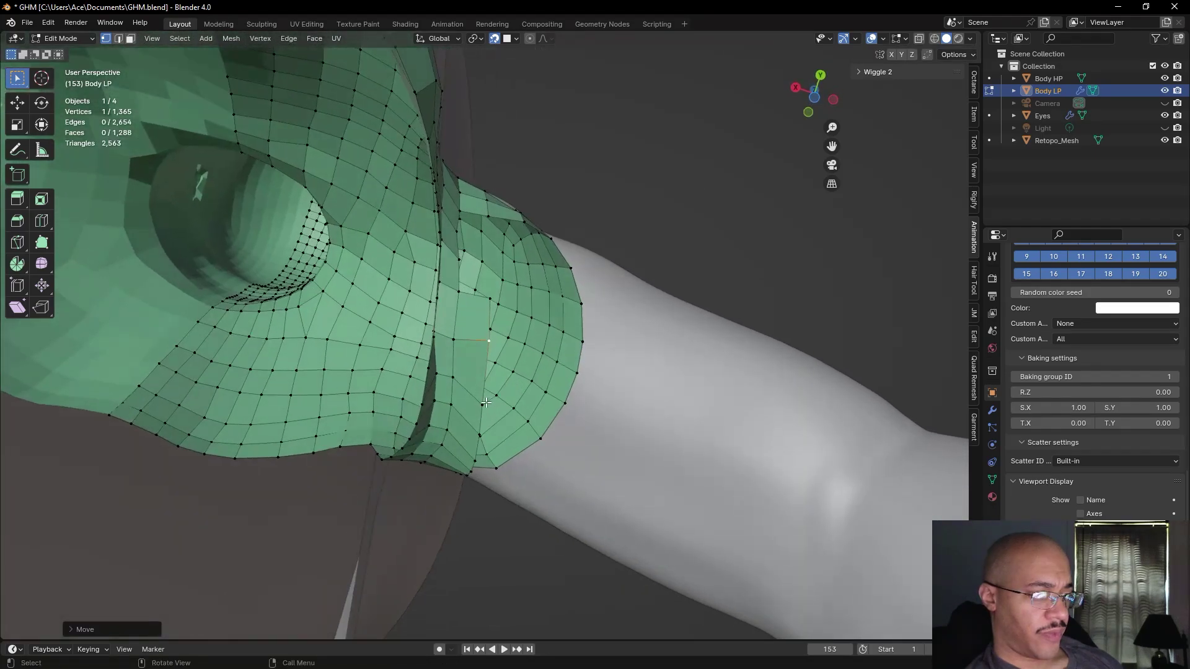
pyautogui.press('g')
pyautogui.click(483, 394)
pyautogui.click(452, 404)
pyautogui.press('g')
pyautogui.click(452, 404)
pyautogui.moveTo(524, 394); pyautogui.dragTo(532, 400, button='middle')
pyautogui.hotkey('ctrl', 'z')
# - Move the lowest vertices of the armpit strip and second column into even rows near the arm band's lower border
pyautogui.scroll(3, 530, 403)
pyautogui.moveTo(497, 482); pyautogui.dragTo(503, 470, button='middle')
pyautogui.press('g')
pyautogui.click(495, 487)
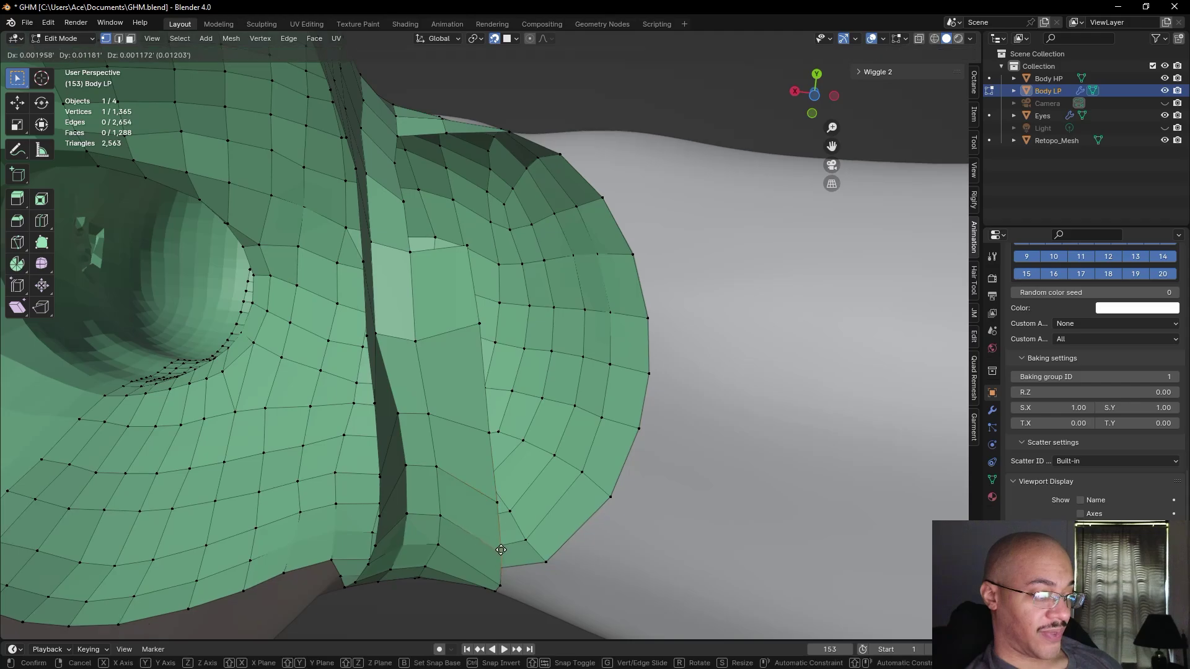
pyautogui.press('g')
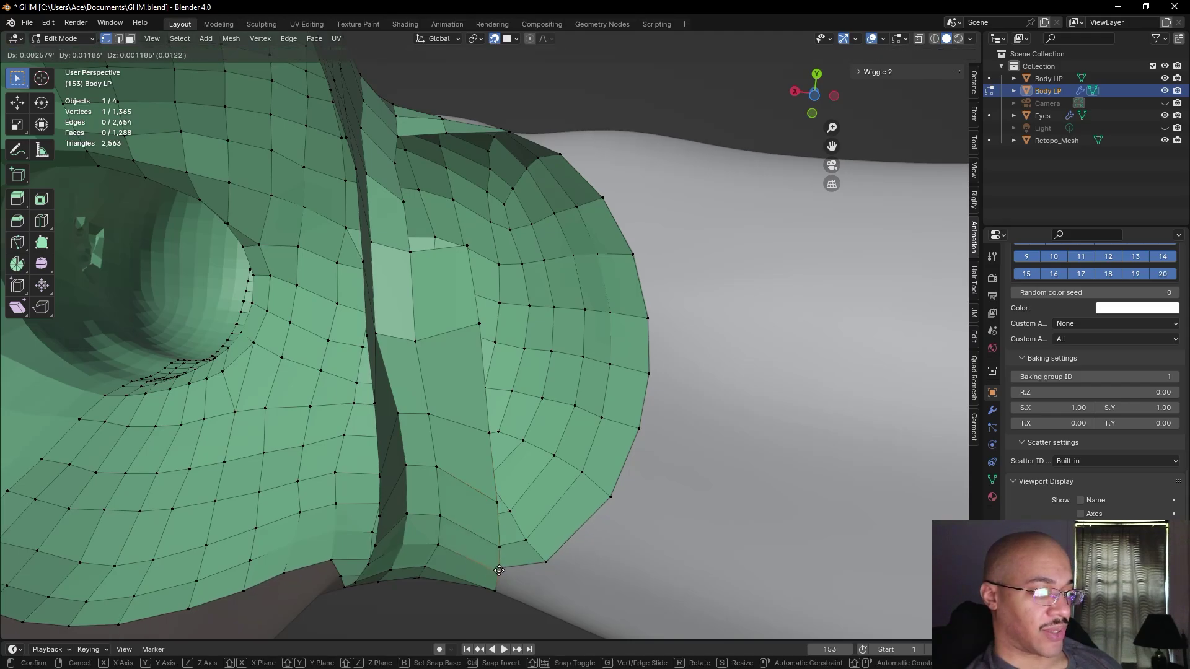
pyautogui.click(499, 570)
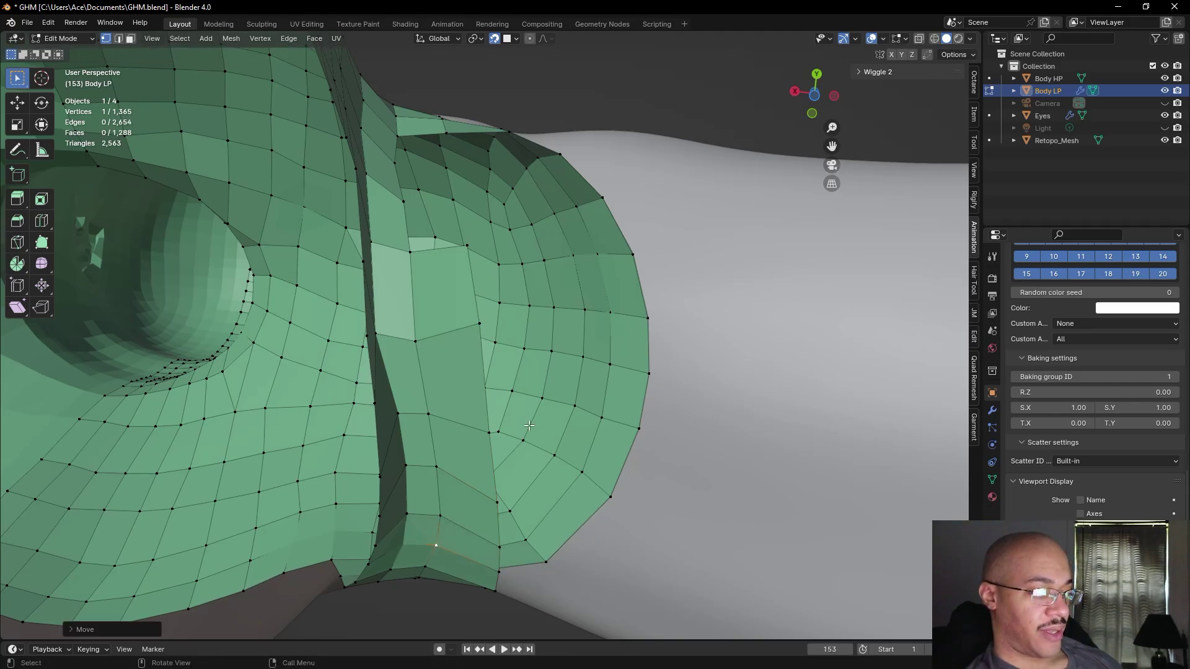
pyautogui.moveTo(486, 468); pyautogui.dragTo(438, 467, button='middle')
# - Fill the remaining three faces of the second column up to the front shoulder border
pyautogui.moveTo(511, 354); pyautogui.dragTo(451, 406, button='middle')
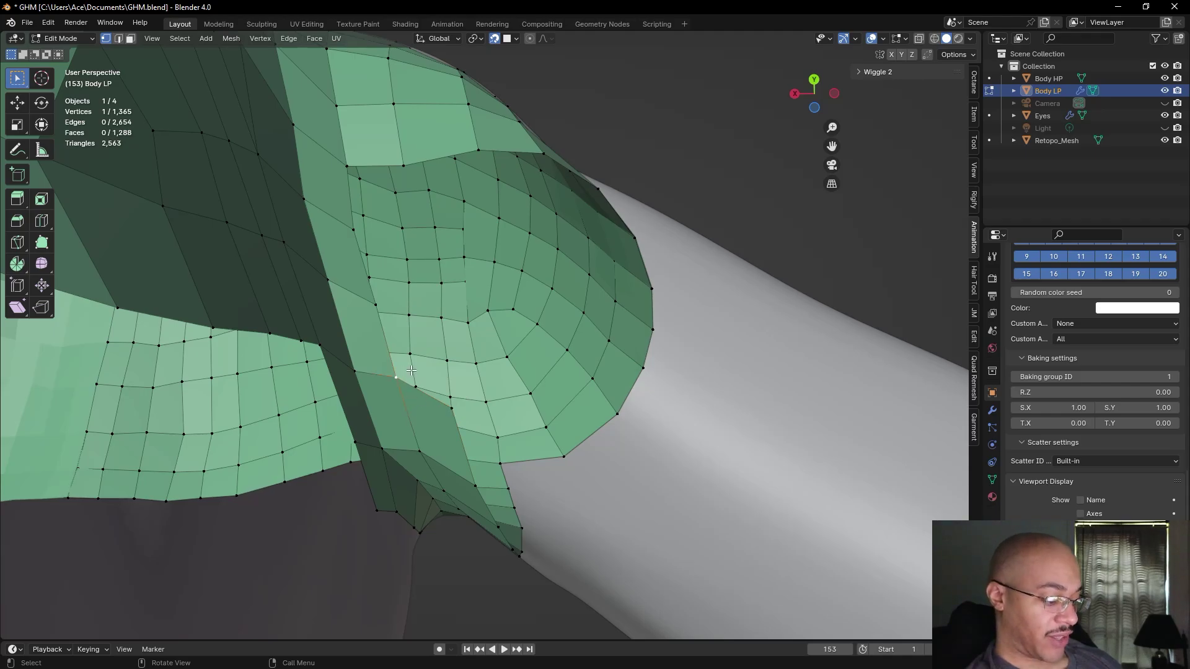
pyautogui.press('f')
pyautogui.click(402, 351)
pyautogui.press('f')
pyautogui.click(378, 303)
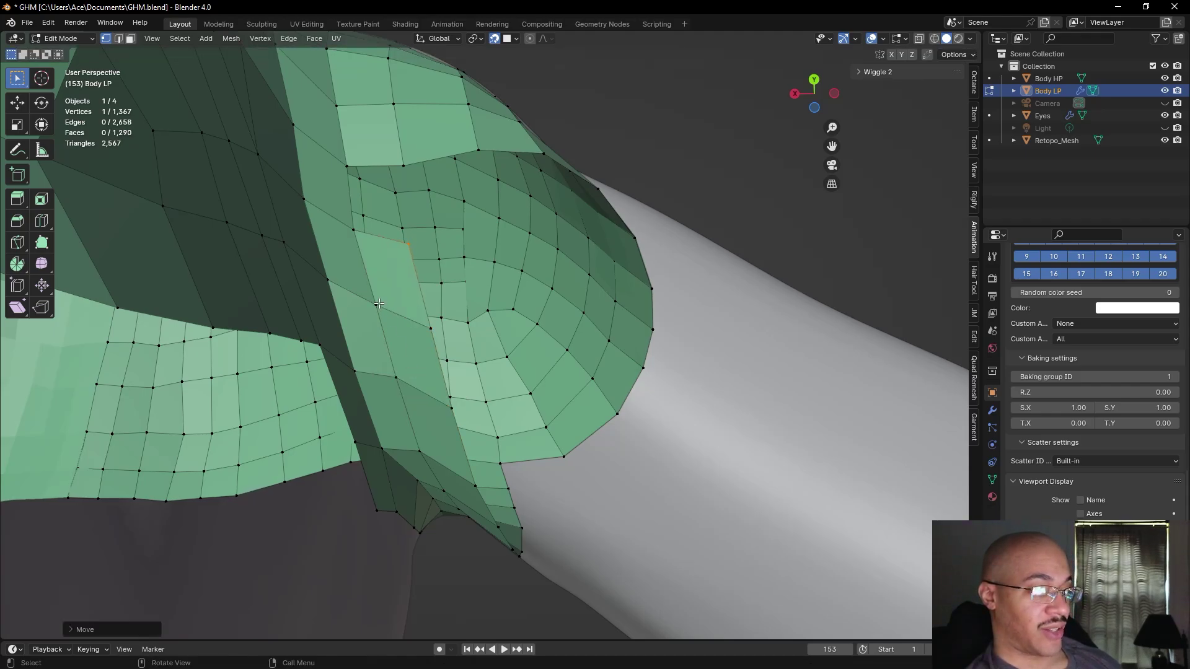
pyautogui.click(119, 39)
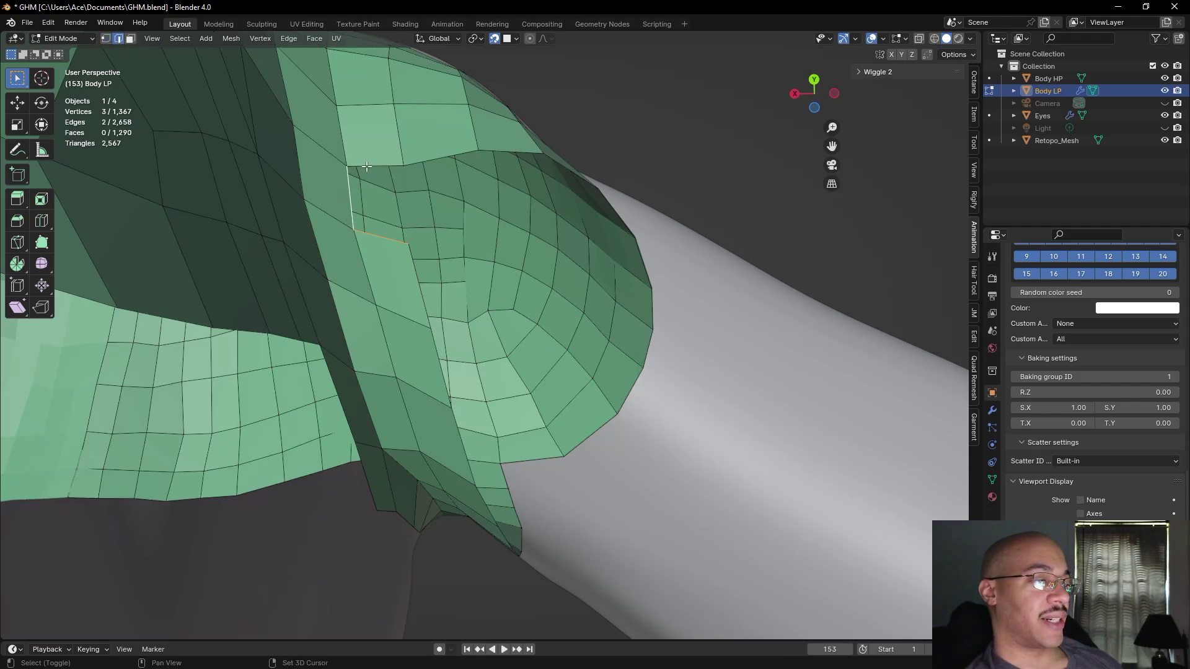
pyautogui.press('f')
# - Examine the closed shoulder and armpit strip from below, from the side and from the front
pyautogui.moveTo(383, 167); pyautogui.dragTo(384, 168, button='middle')
pyautogui.moveTo(632, 200); pyautogui.dragTo(631, 316, button='middle')
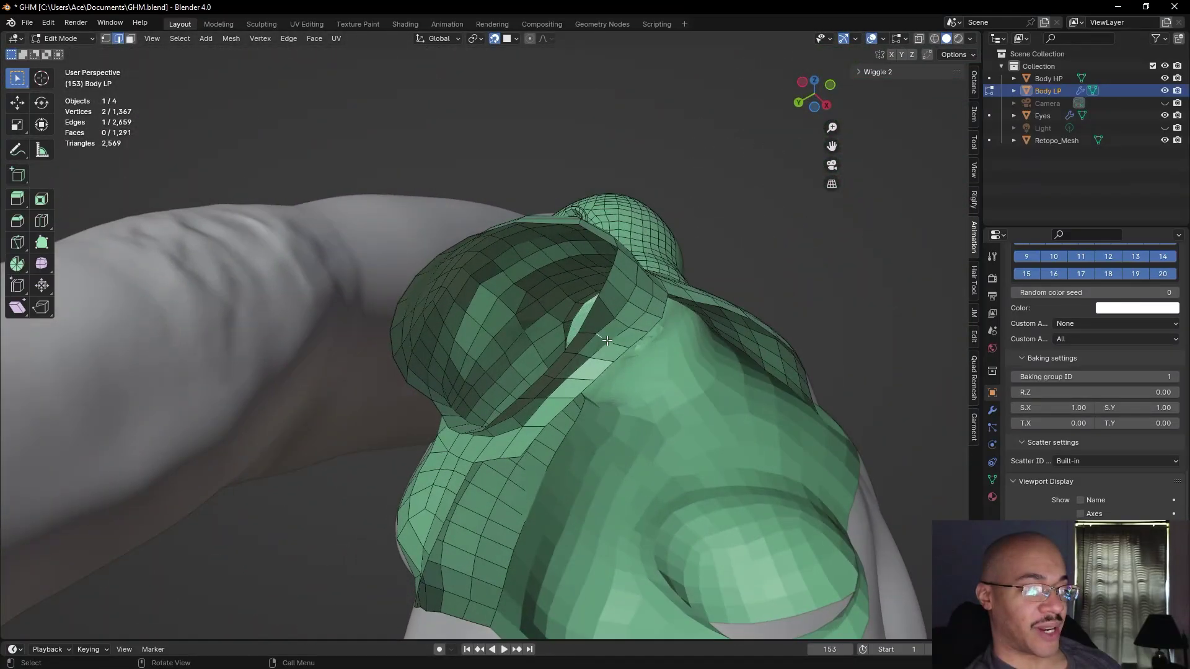
pyautogui.press('g')
pyautogui.click(627, 333)
pyautogui.moveTo(373, 161); pyautogui.dragTo(507, 298, button='middle')
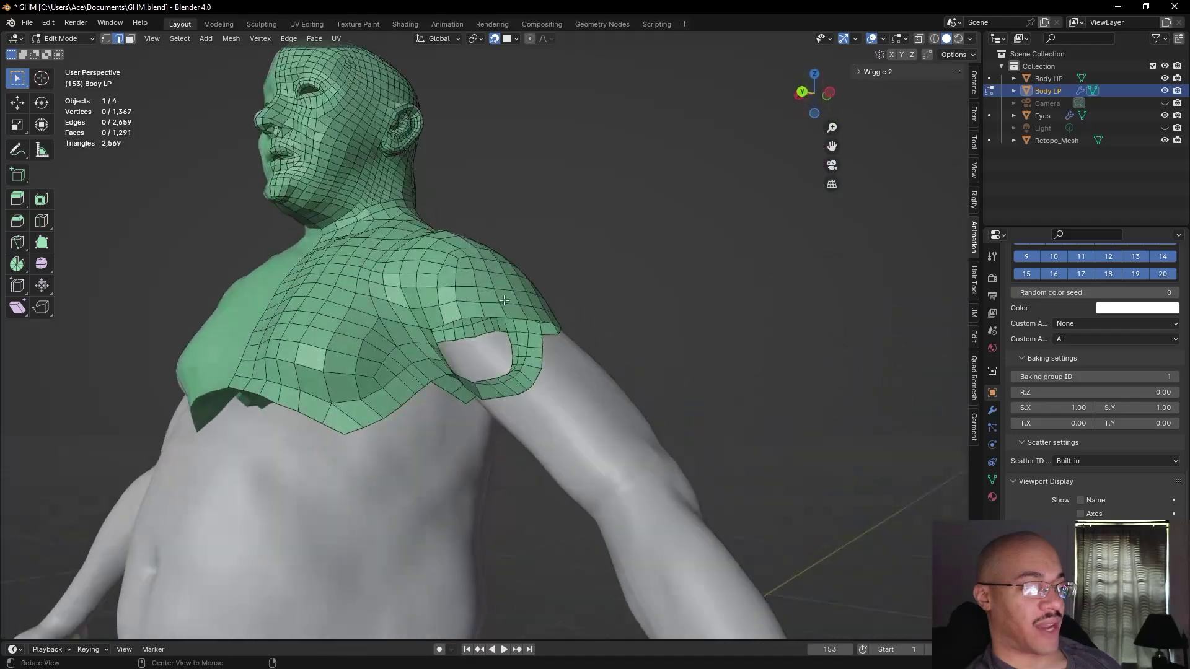
pyautogui.moveTo(462, 438); pyautogui.dragTo(430, 370, button='middle')
pyautogui.moveTo(461, 431); pyautogui.dragTo(490, 306, button='middle')
pyautogui.moveTo(671, 308); pyautogui.dragTo(672, 364, button='middle')
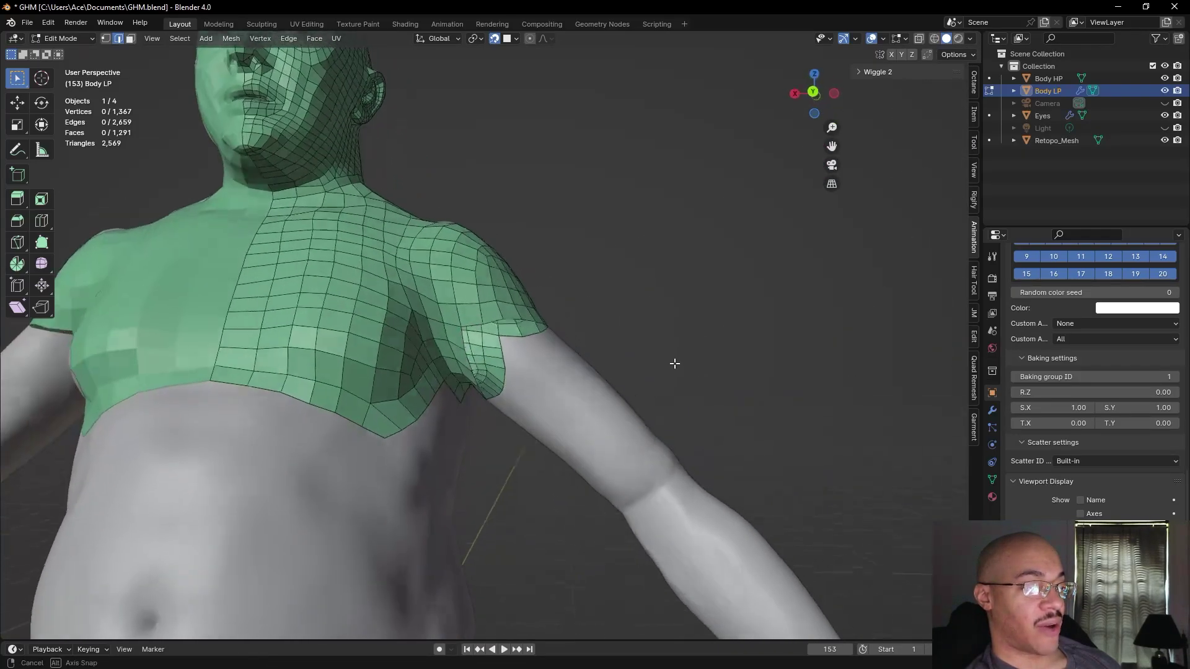
# - Fill three faces from the front shoulder border downward to start the next column over the arm band
pyautogui.scroll(5, 672, 364)
pyautogui.click(106, 39)
pyautogui.moveTo(444, 295); pyautogui.dragTo(452, 262, button='middle')
pyautogui.press('f')
pyautogui.click(450, 323)
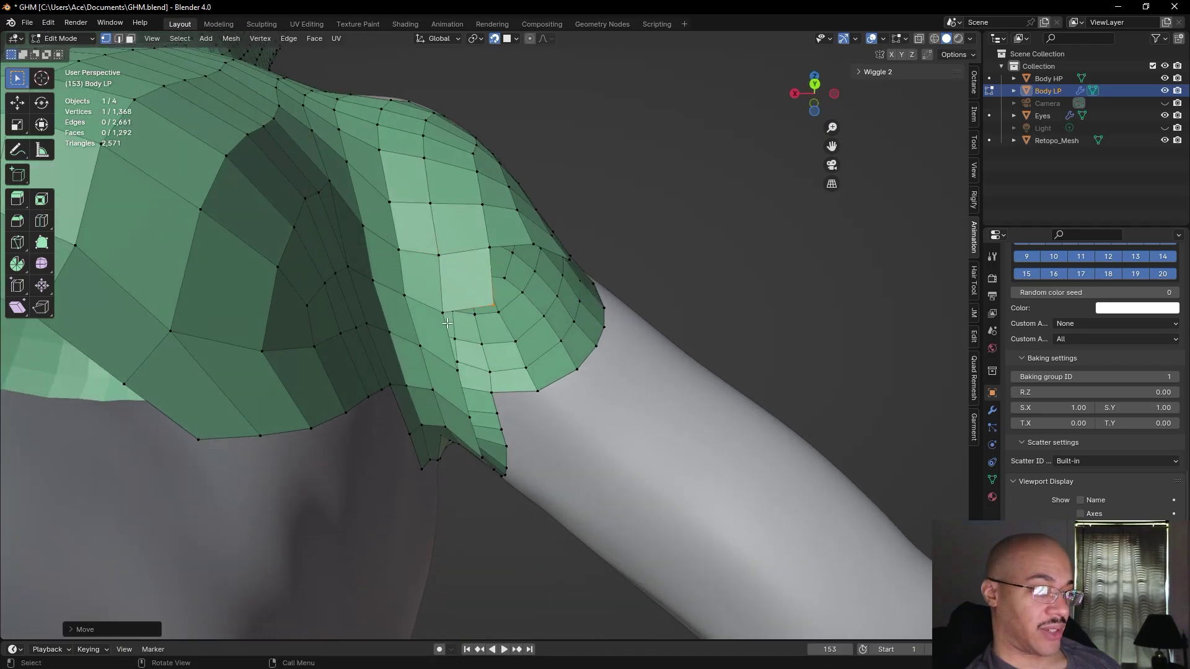
pyautogui.press('f')
pyautogui.click(446, 325)
pyautogui.press('f')
pyautogui.click(465, 374)
pyautogui.click(509, 366)
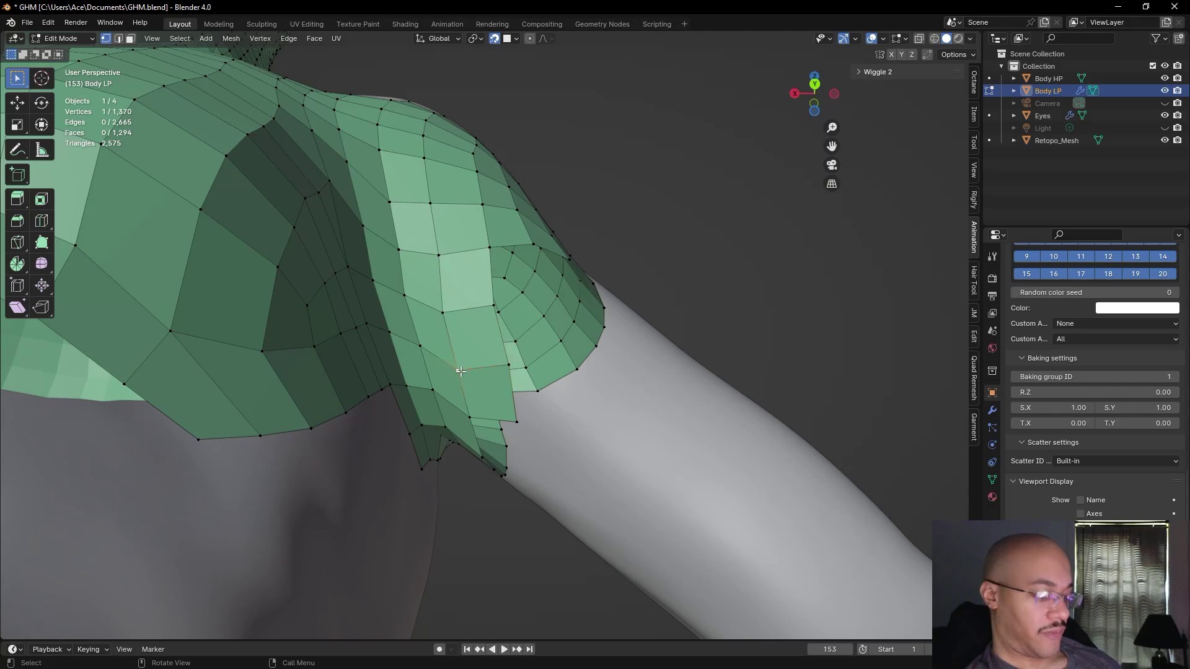
# - Nudge the new column's inner vertex and extend the column under the arm with two more faces
pyautogui.press('g')
pyautogui.click(459, 364)
pyautogui.moveTo(459, 364); pyautogui.dragTo(480, 368, button='middle')
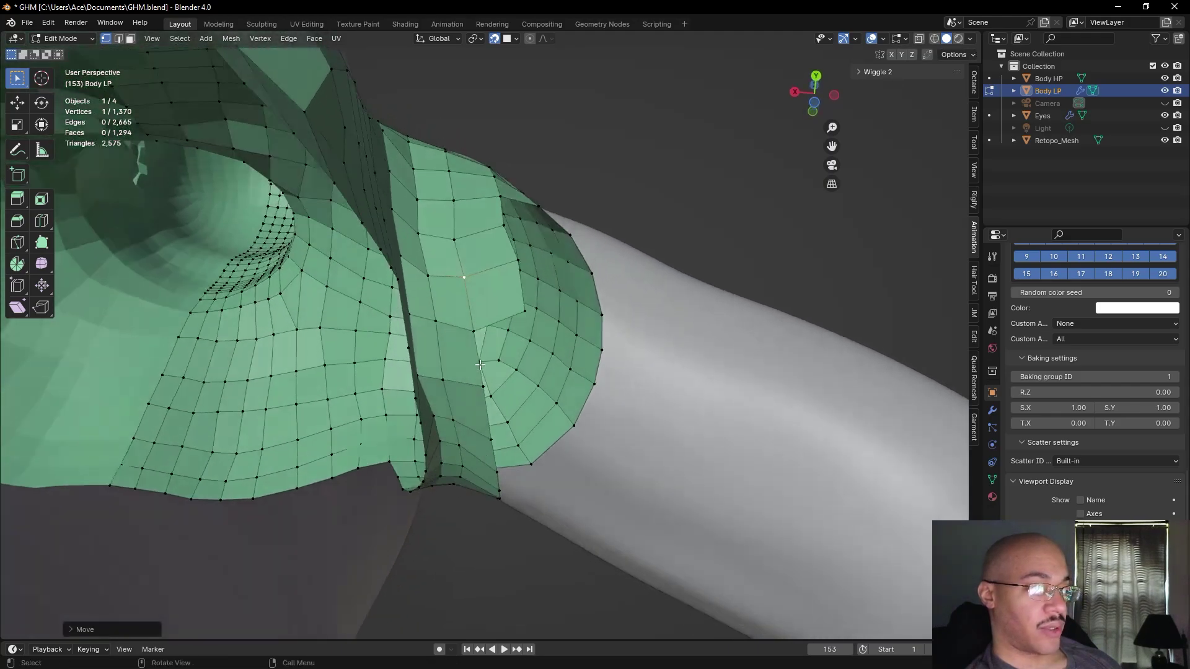
pyautogui.press('f')
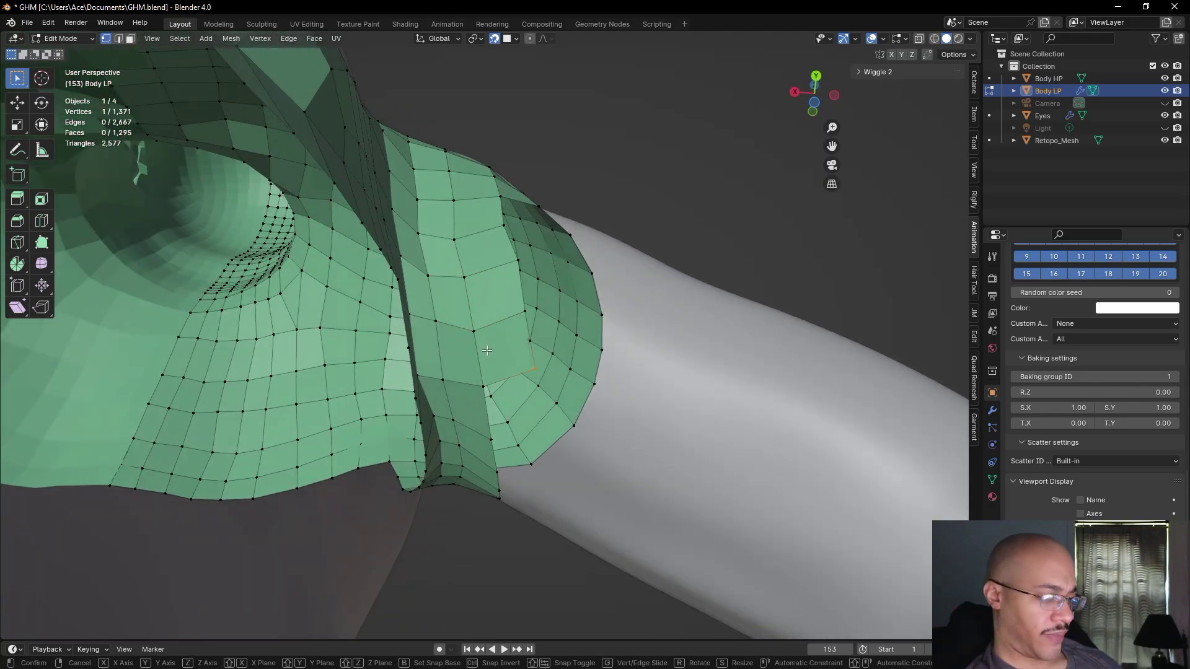
pyautogui.click(483, 355)
pyautogui.press('f')
pyautogui.press('g')
pyautogui.click(483, 387)
pyautogui.moveTo(483, 388); pyautogui.dragTo(555, 369, button='middle')
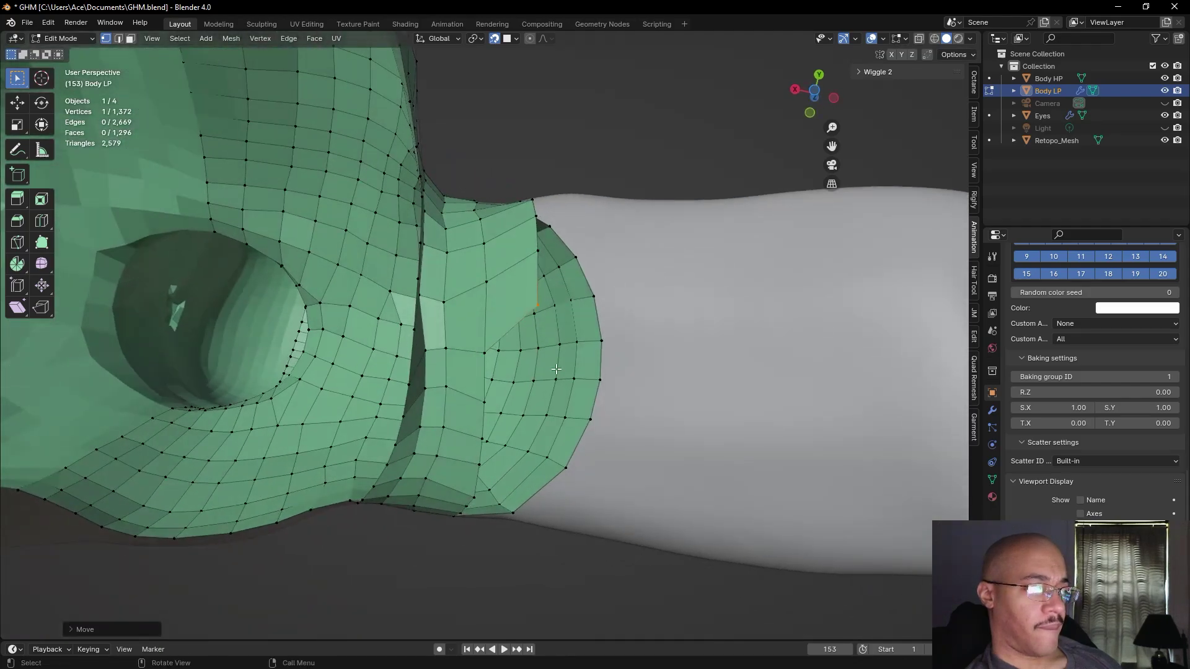
# - Straighten the new column's vertices beneath the arm and add one more face at its open end
pyautogui.press('g')
pyautogui.click(541, 332)
pyautogui.press('g')
pyautogui.click(484, 335)
pyautogui.click(538, 254)
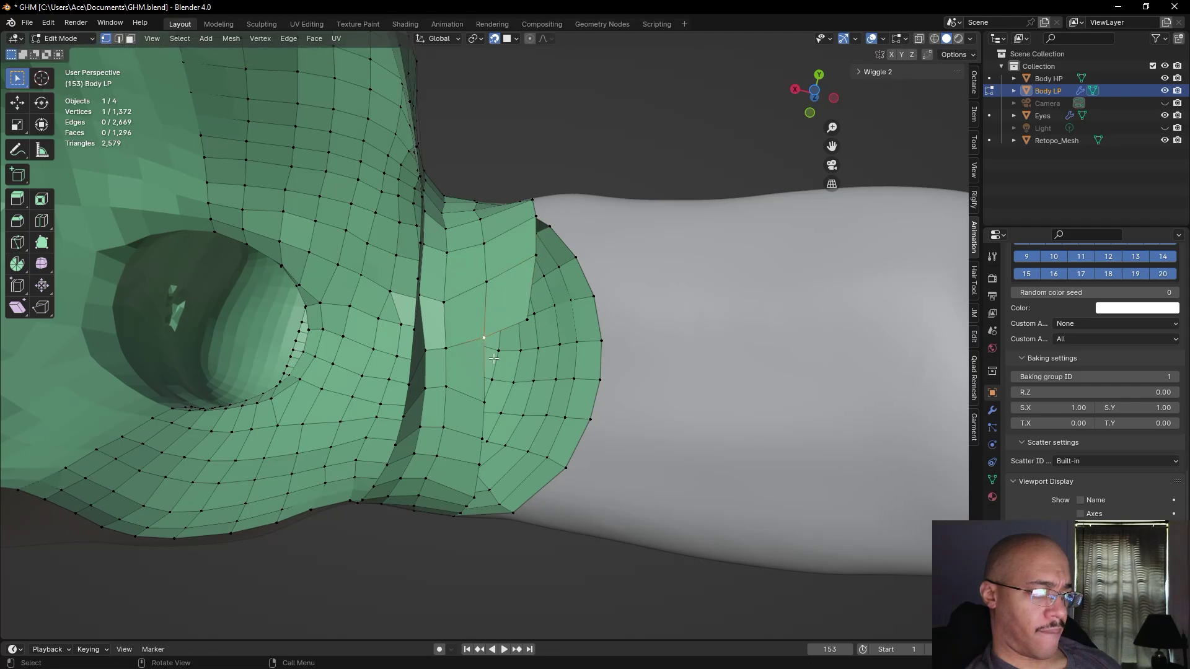
pyautogui.press('f')
pyautogui.click(475, 399)
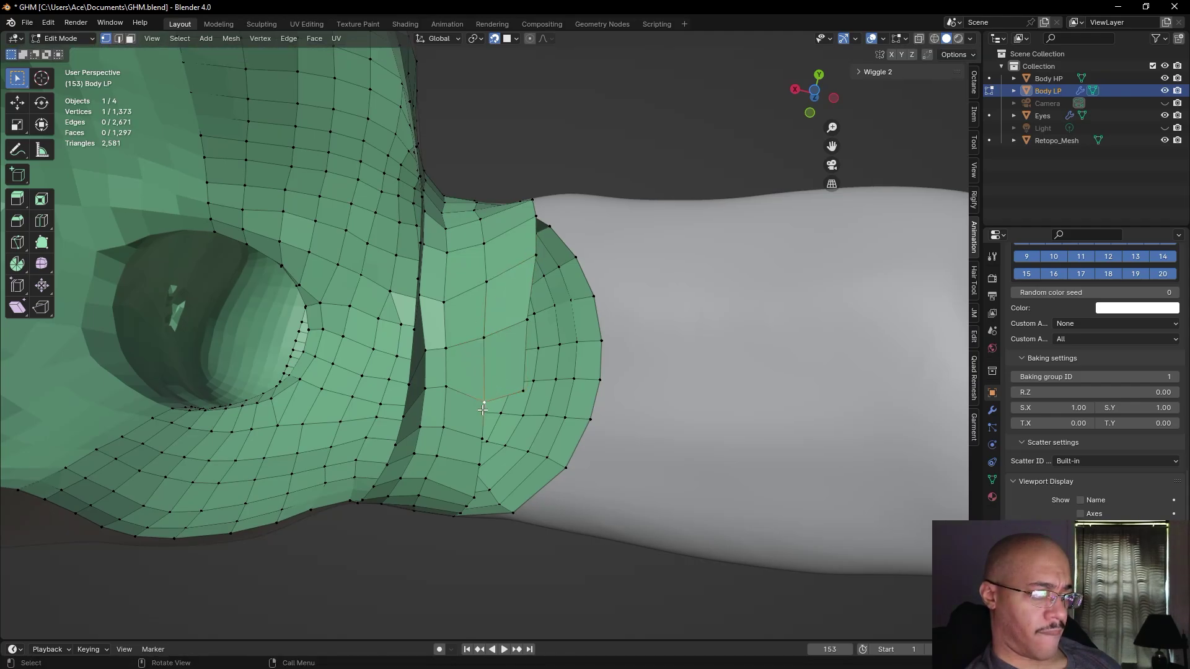
pyautogui.press('g')
pyautogui.click(482, 394)
# - Fill three more faces along the new column across the underside of the arm
pyautogui.keyDown('alt'); pyautogui.moveTo(484, 436); pyautogui.dragTo(501, 402); pyautogui.keyUp('alt')
pyautogui.hotkey('alt', 'v')
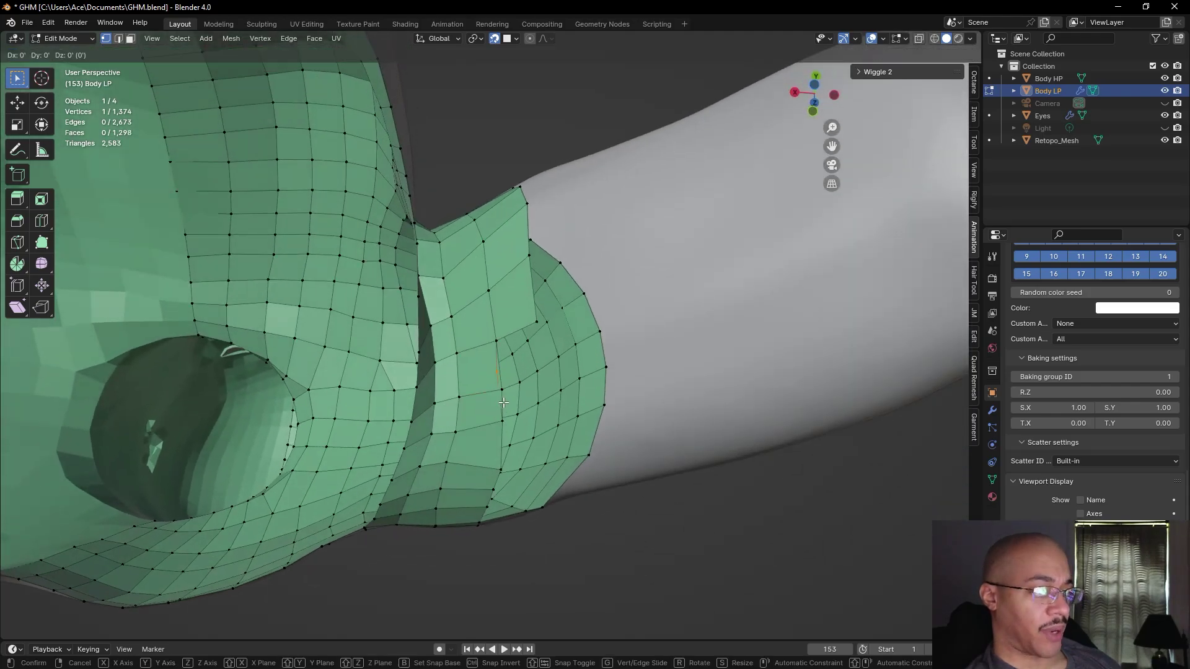
pyautogui.click(504, 403)
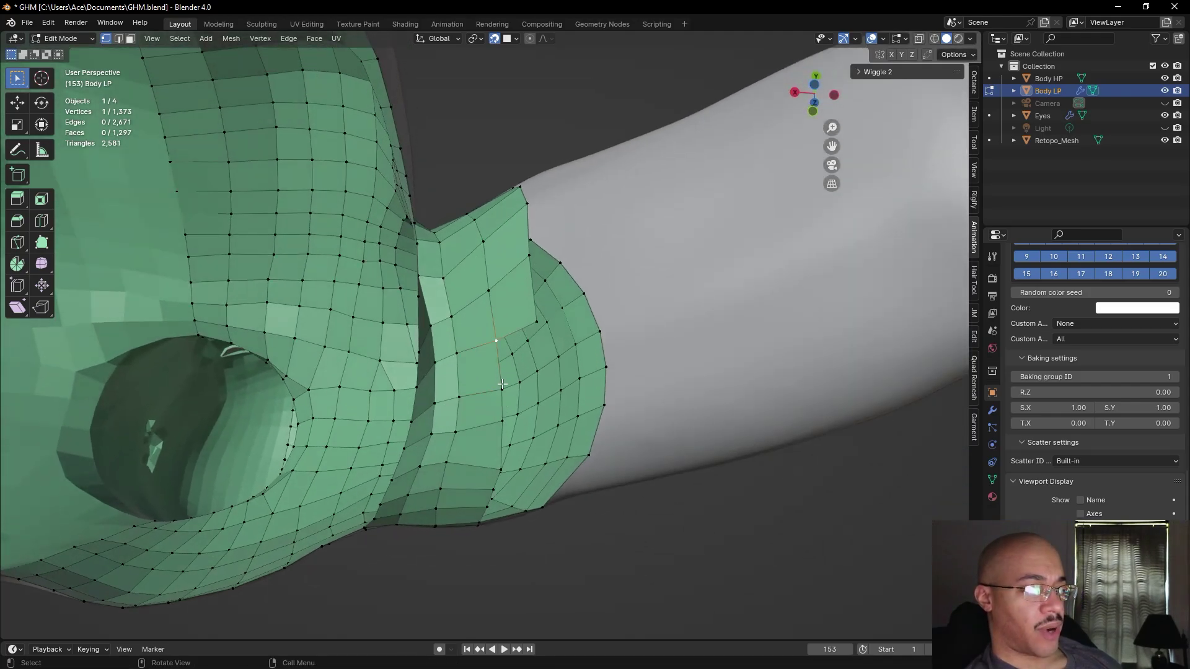
pyautogui.hotkey('alt', 'v')
pyautogui.click(518, 374)
pyautogui.click(503, 390)
pyautogui.press('f')
pyautogui.click(505, 394)
pyautogui.click(499, 423)
pyautogui.press('f')
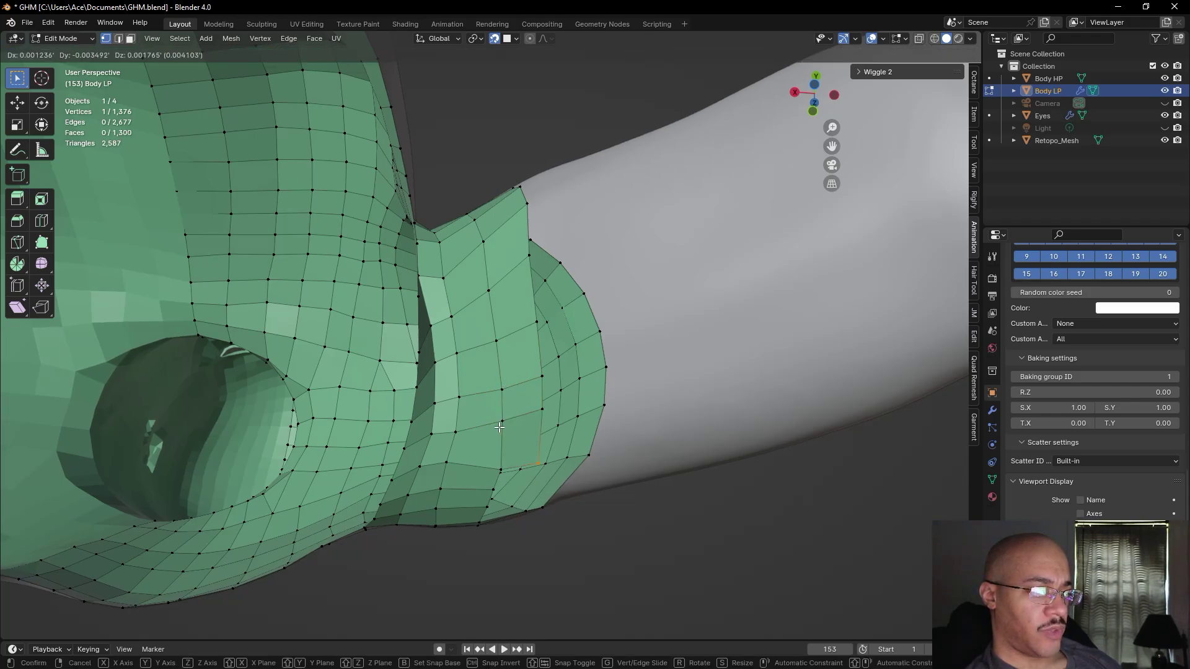
pyautogui.click(500, 427)
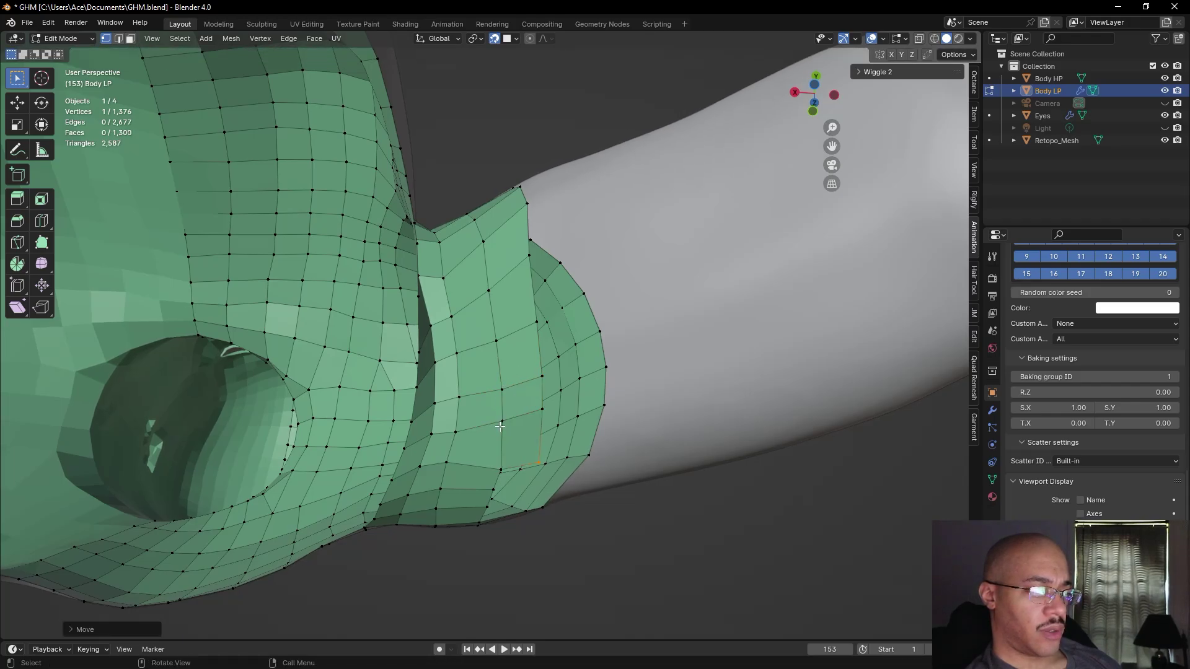
# - Nudge the two end vertices of the new column into an even row under the arm
pyautogui.press('g')
pyautogui.click(503, 459)
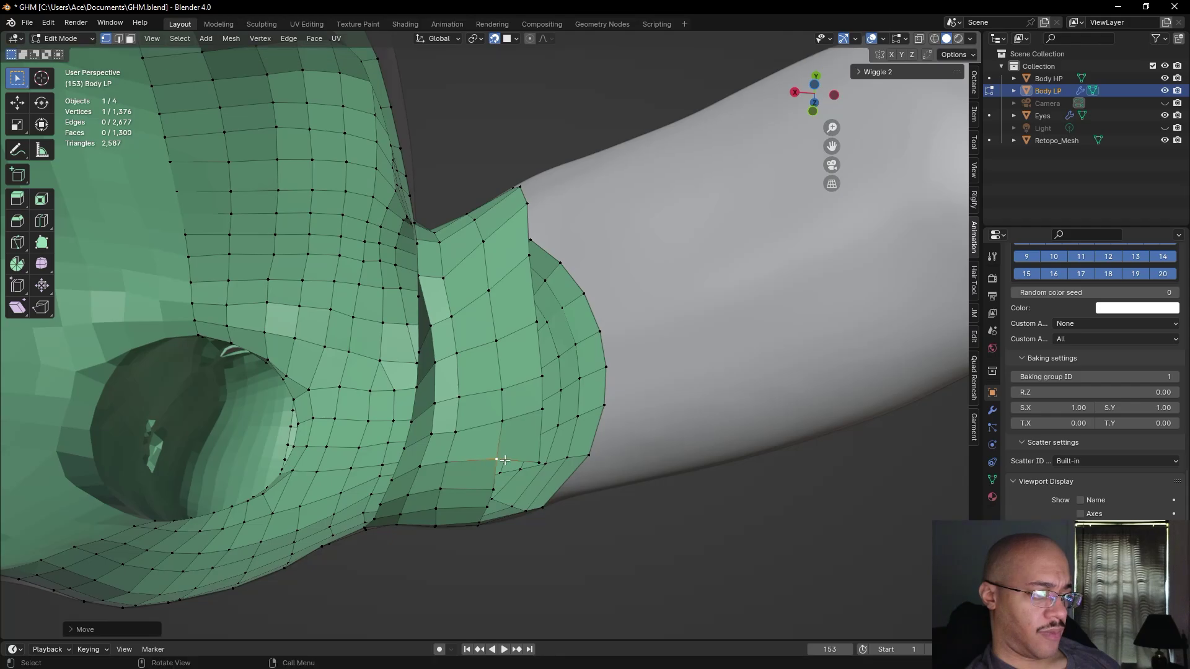
pyautogui.press('g')
pyautogui.click(540, 456)
pyautogui.moveTo(521, 464); pyautogui.dragTo(516, 375, button='middle')
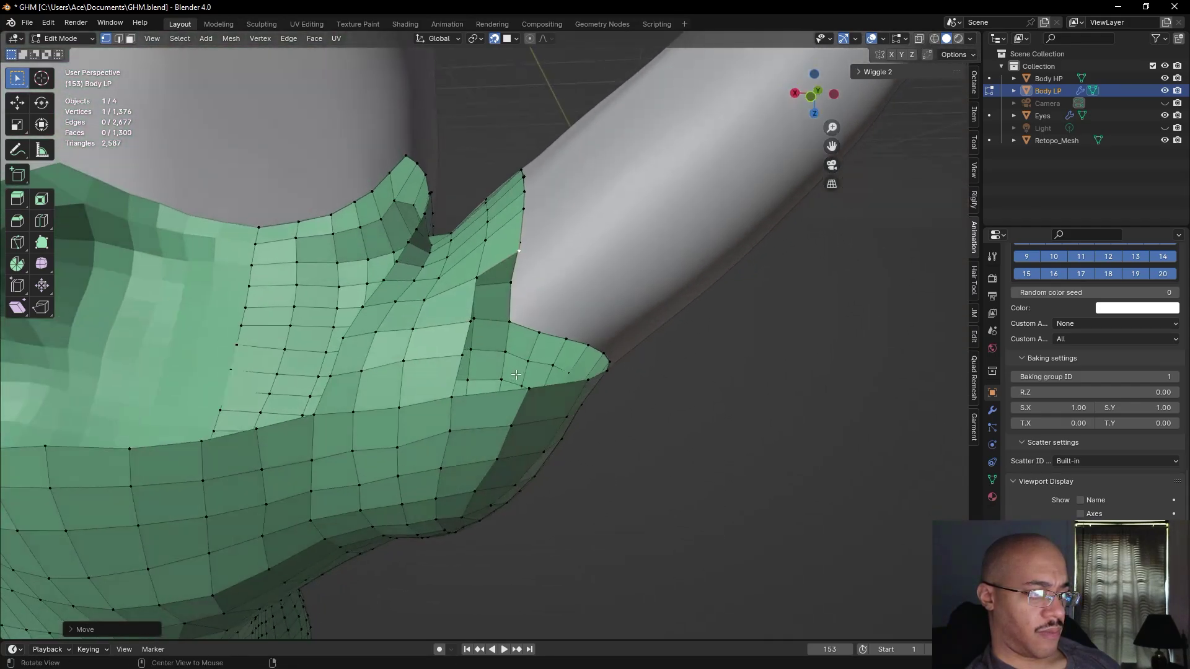
# - Add one face at the column's open end behind the armpit and nudge the neighbouring inner vertices into line
pyautogui.click(478, 280)
pyautogui.hotkey('alt', 'v')
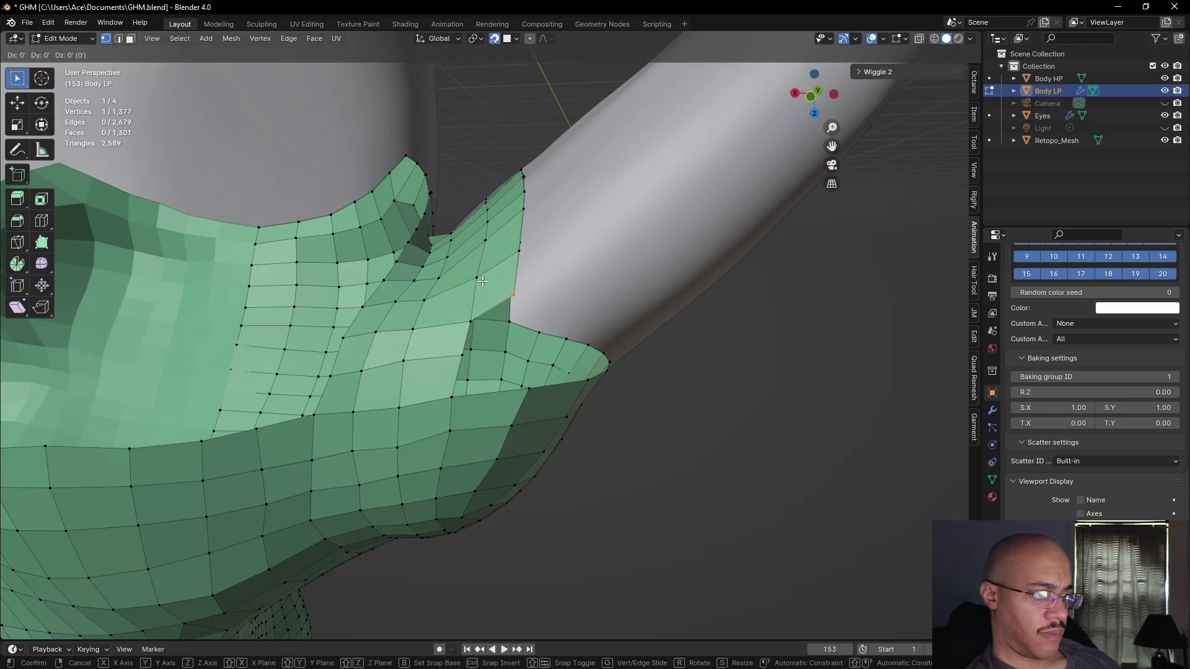
pyautogui.click(484, 290)
pyautogui.press('g')
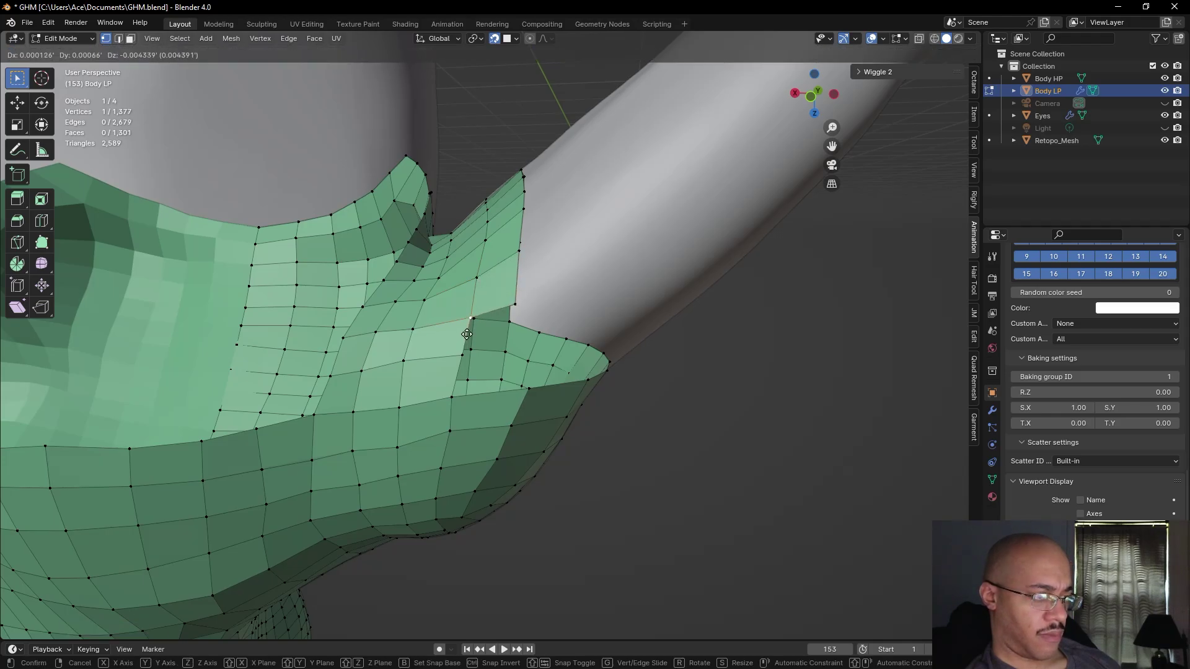
pyautogui.click(463, 332)
pyautogui.click(459, 357)
pyautogui.press('g')
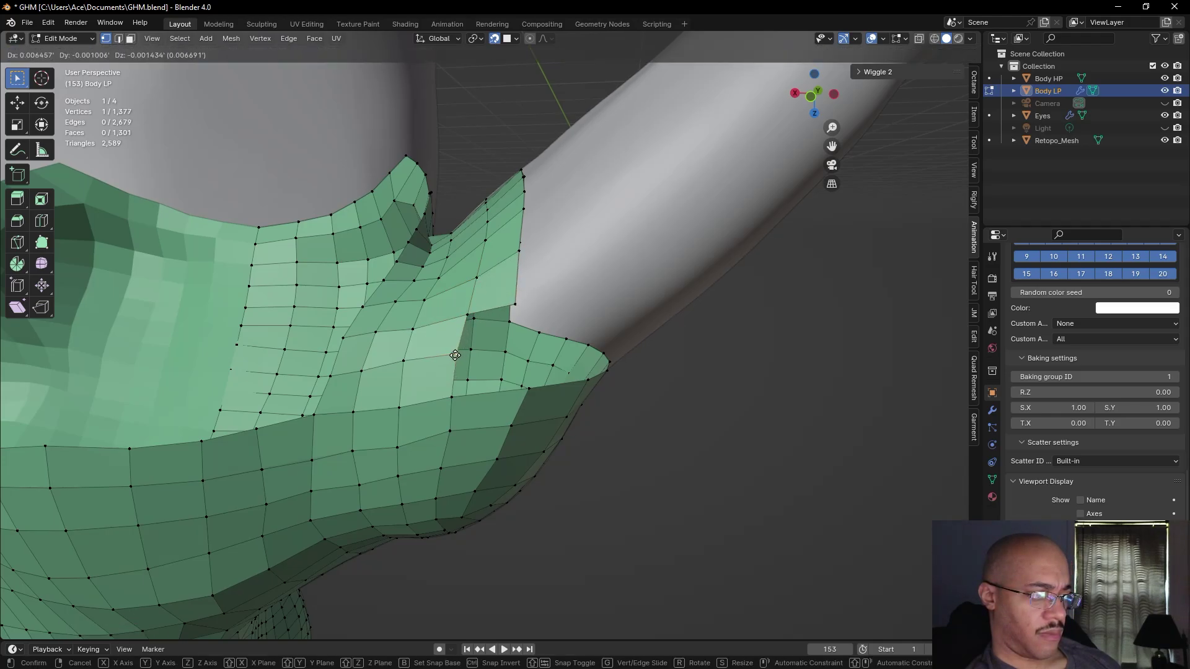
pyautogui.click(455, 355)
# - Fill another face at the open end of the column, continuing up the back of the arm
pyautogui.click(669, 468)
pyautogui.moveTo(669, 467); pyautogui.dragTo(559, 321, button='middle')
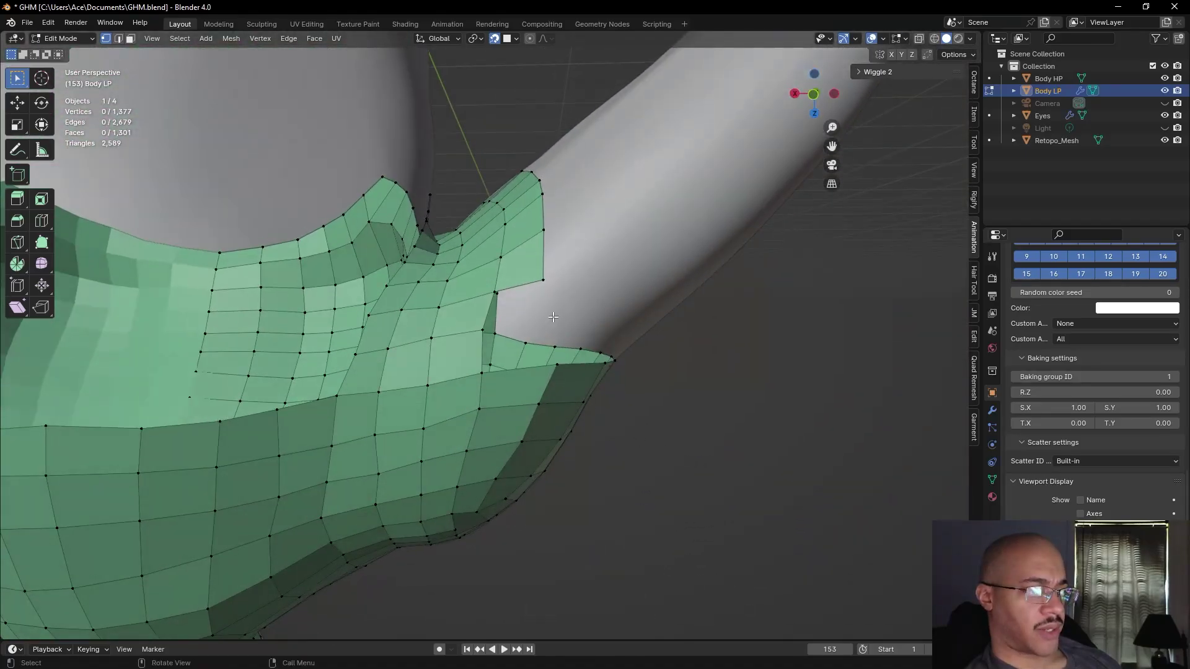
pyautogui.press('f')
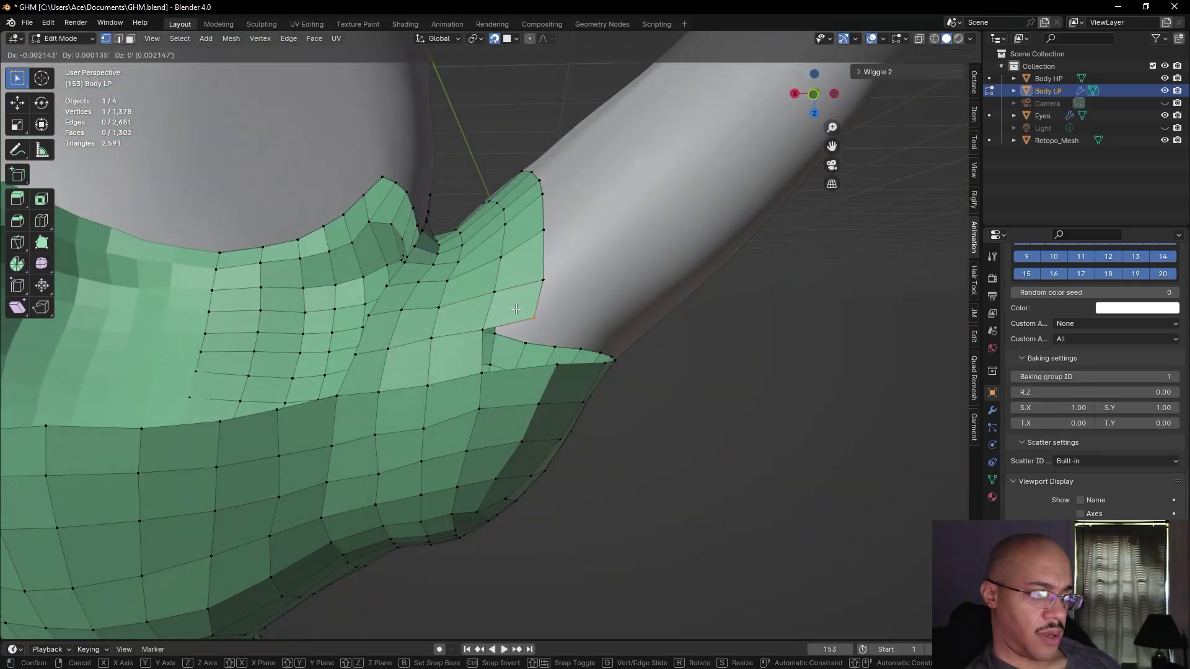
pyautogui.click(550, 389)
# - Nudge the vertices in the rows below the open notch and the notch's corner vertex to even out the face spacing
pyautogui.click(528, 407)
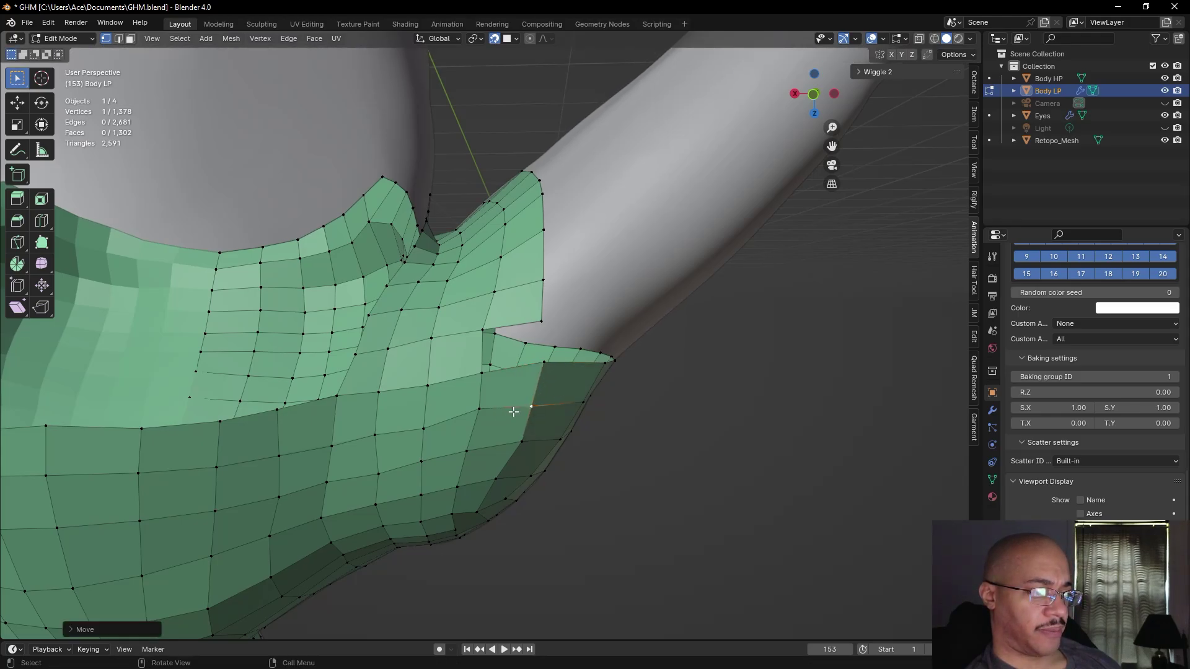
pyautogui.press('g')
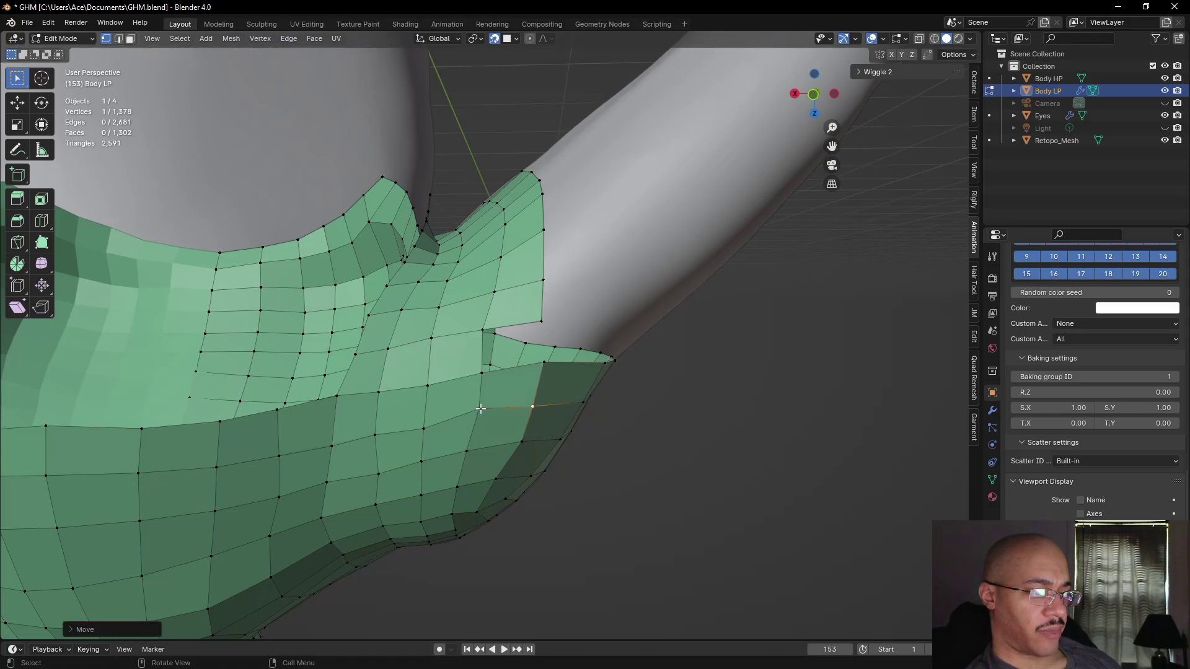
pyautogui.click(473, 429)
pyautogui.click(422, 428)
pyautogui.press('g')
pyautogui.click(420, 425)
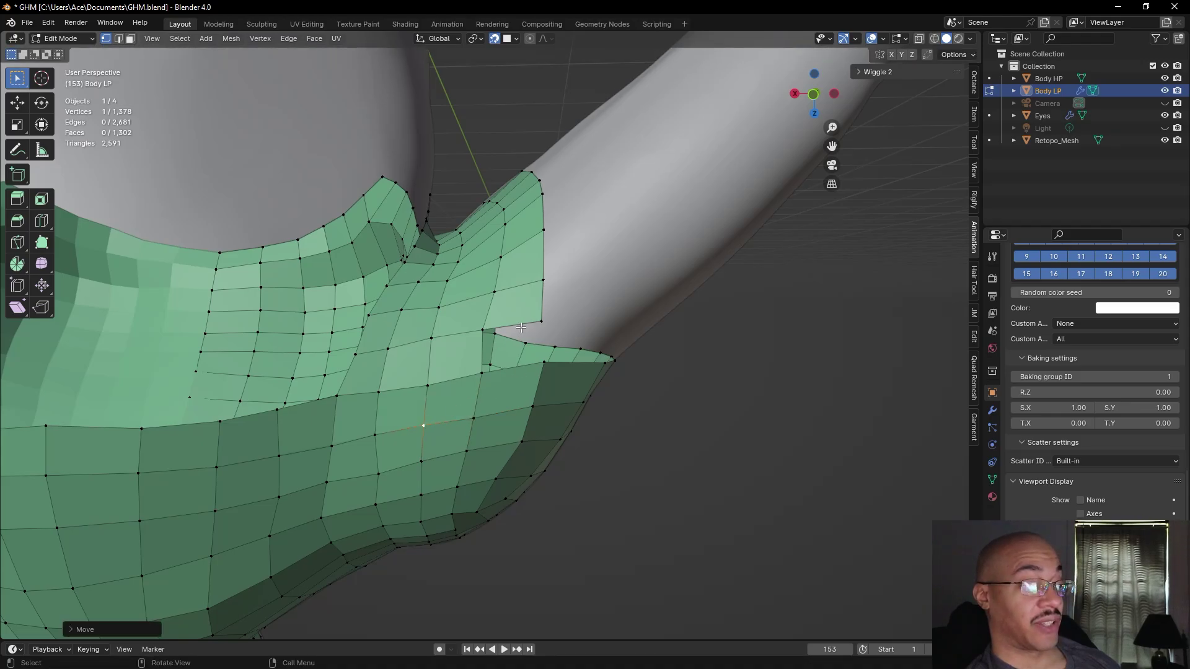
pyautogui.click(489, 336)
pyautogui.press('g')
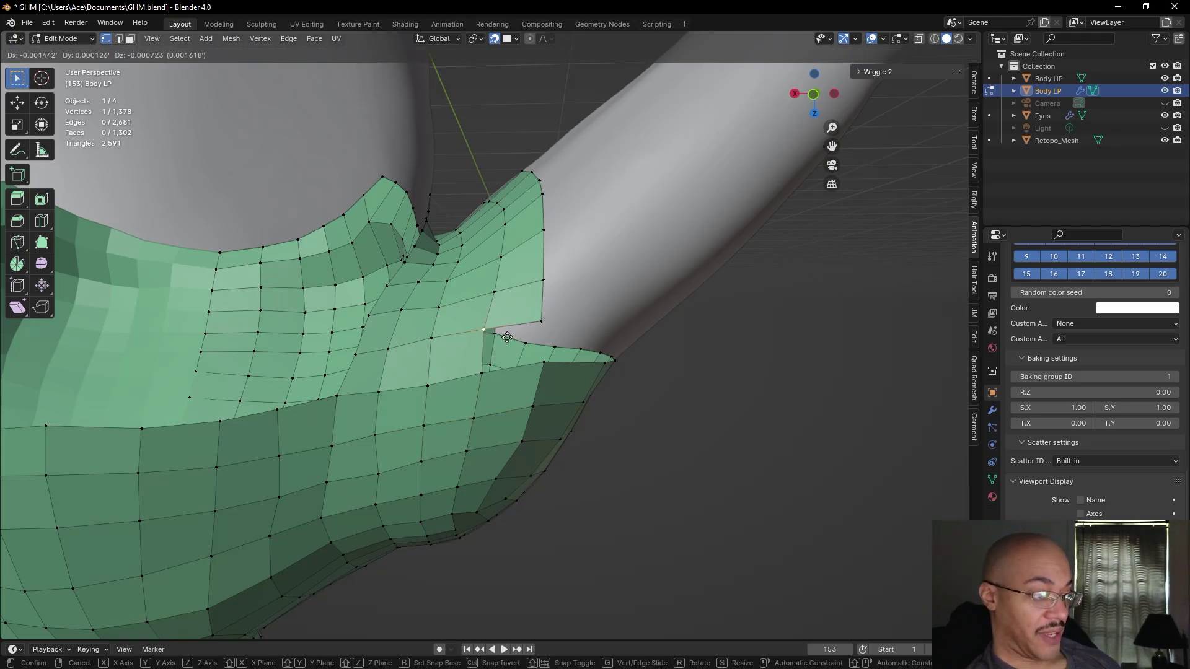
pyautogui.click(510, 337)
# - Fill one face across the notch from its bordering edges, joining the open ends of the column around the arm
pyautogui.click(540, 323)
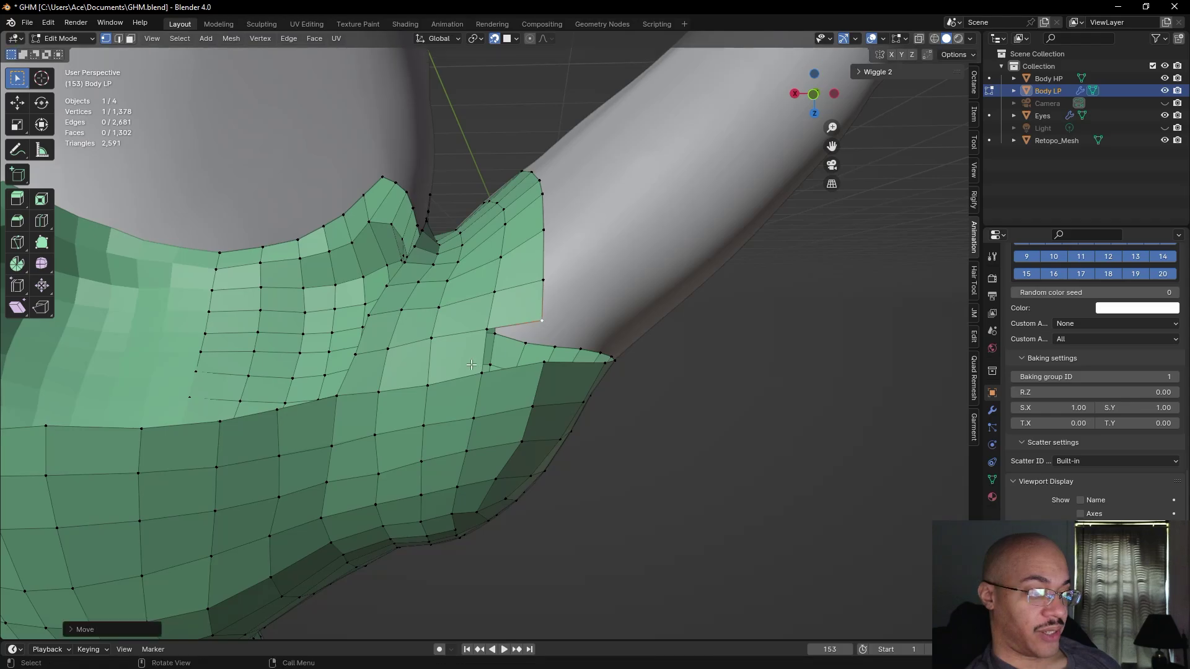
pyautogui.click(118, 38)
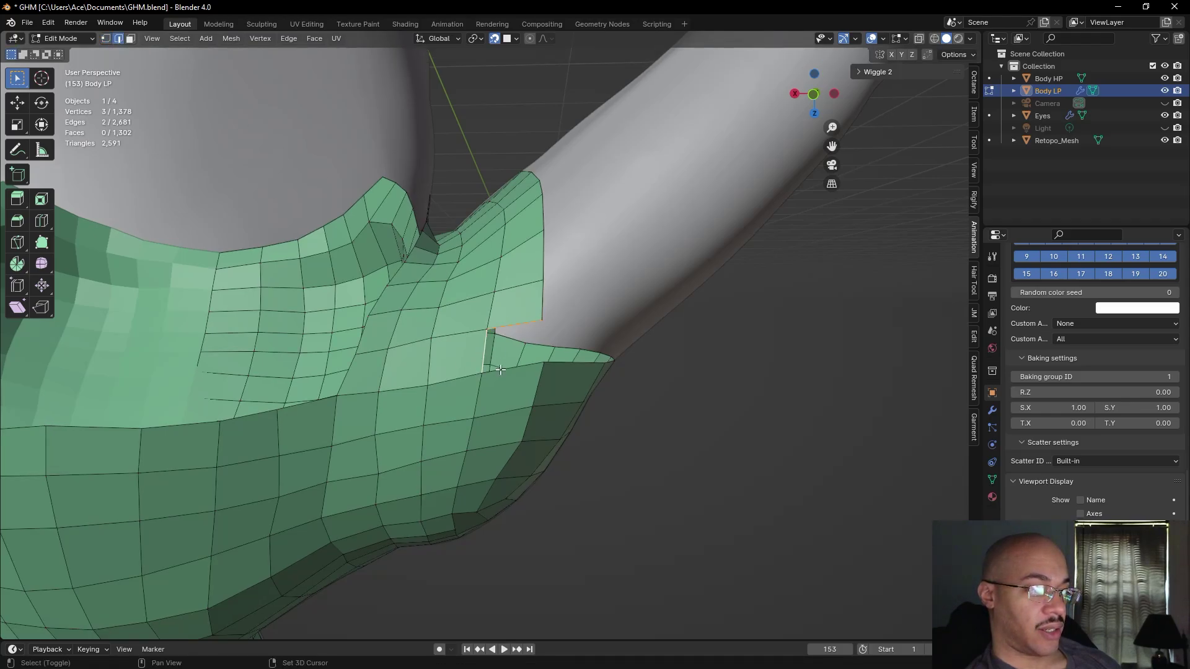
pyautogui.moveTo(699, 464); pyautogui.dragTo(536, 392, button='middle')
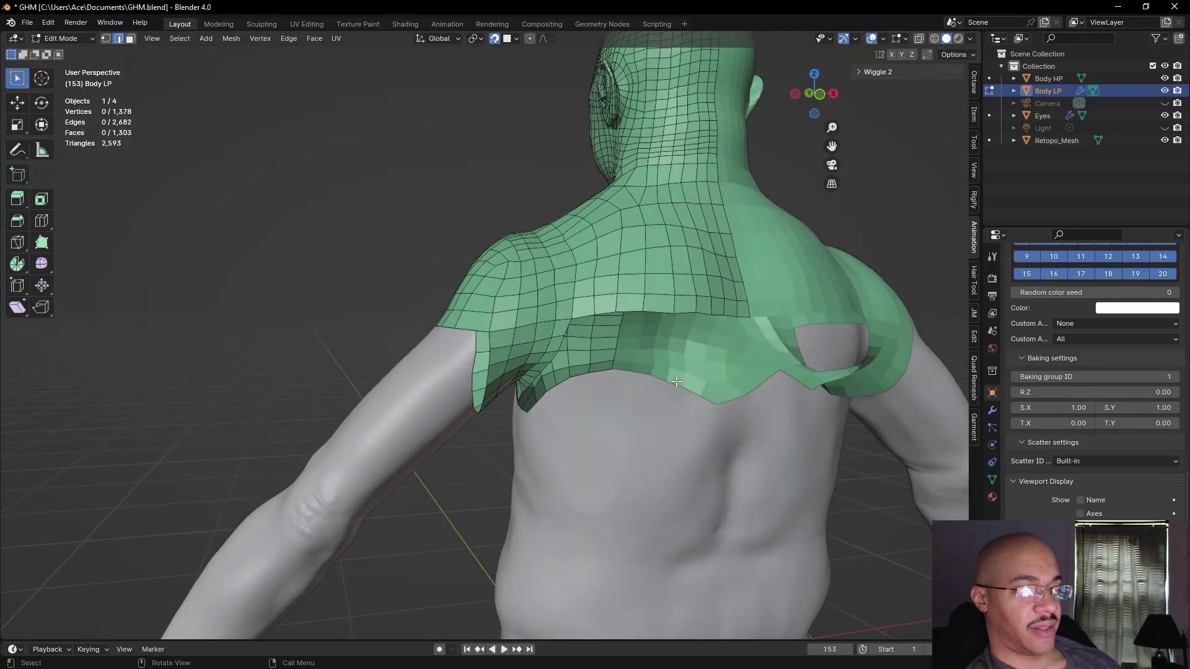
# - Check the finished shoulder and armpit topology from the back and front, and save GHM.blend
pyautogui.moveTo(845, 377); pyautogui.dragTo(529, 399, button='middle')
pyautogui.moveTo(654, 394); pyautogui.dragTo(628, 358, button='middle')
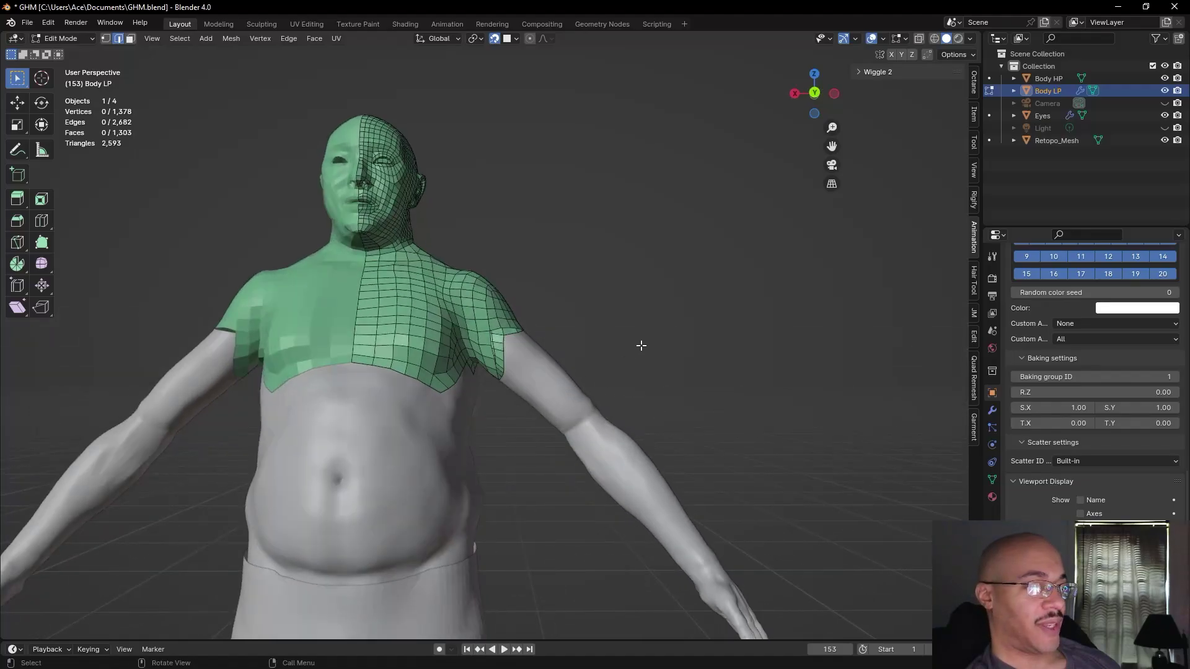
pyautogui.click(27, 23)
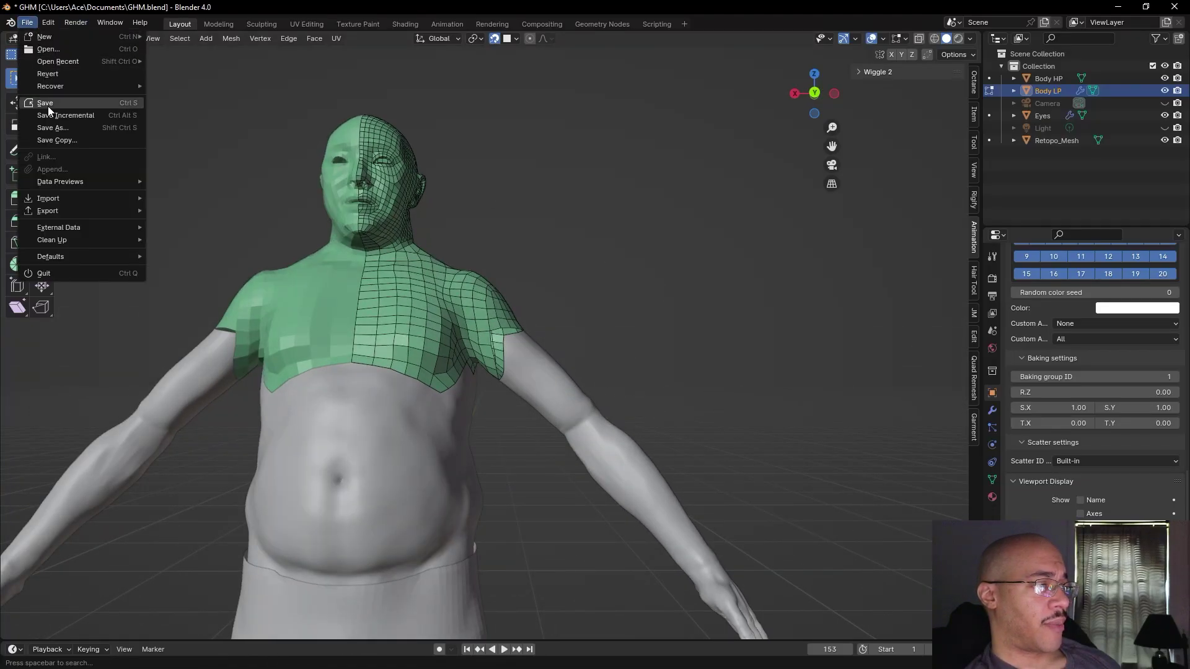
pyautogui.moveTo(528, 175)
pyautogui.mouseDown(button='middle')
pyautogui.moveTo(547, 186)
pyautogui.moveTo(531, 212)
pyautogui.moveTo(416, 226)
pyautogui.moveTo(247, 210)
pyautogui.moveTo(557, 210)
pyautogui.moveTo(540, 194)
pyautogui.mouseUp(button='middle')
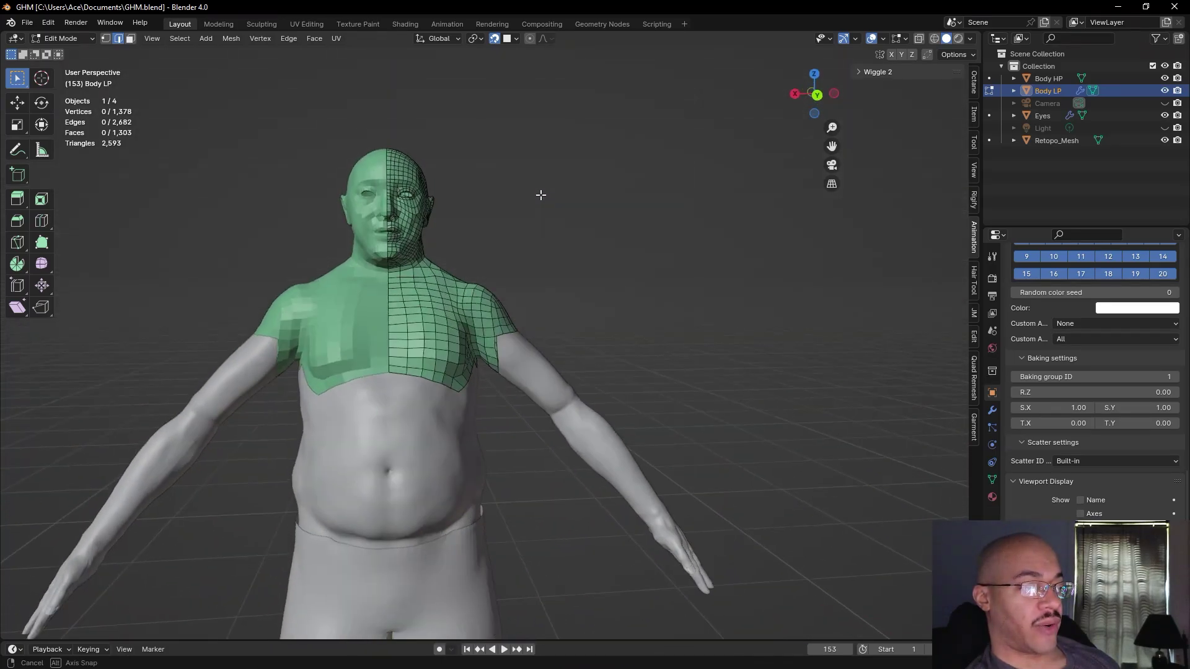
pyautogui.moveTo(752, 299)
pyautogui.mouseDown(button='middle')
pyautogui.moveTo(725, 303)
pyautogui.moveTo(758, 302)
pyautogui.mouseUp(button='middle')
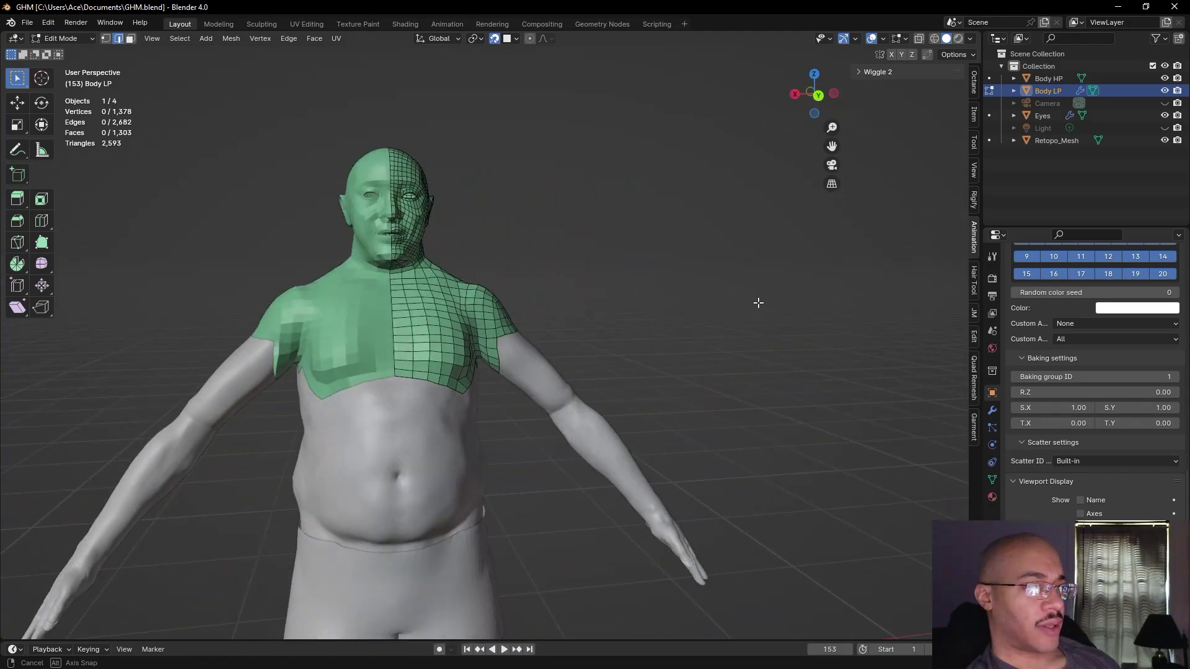